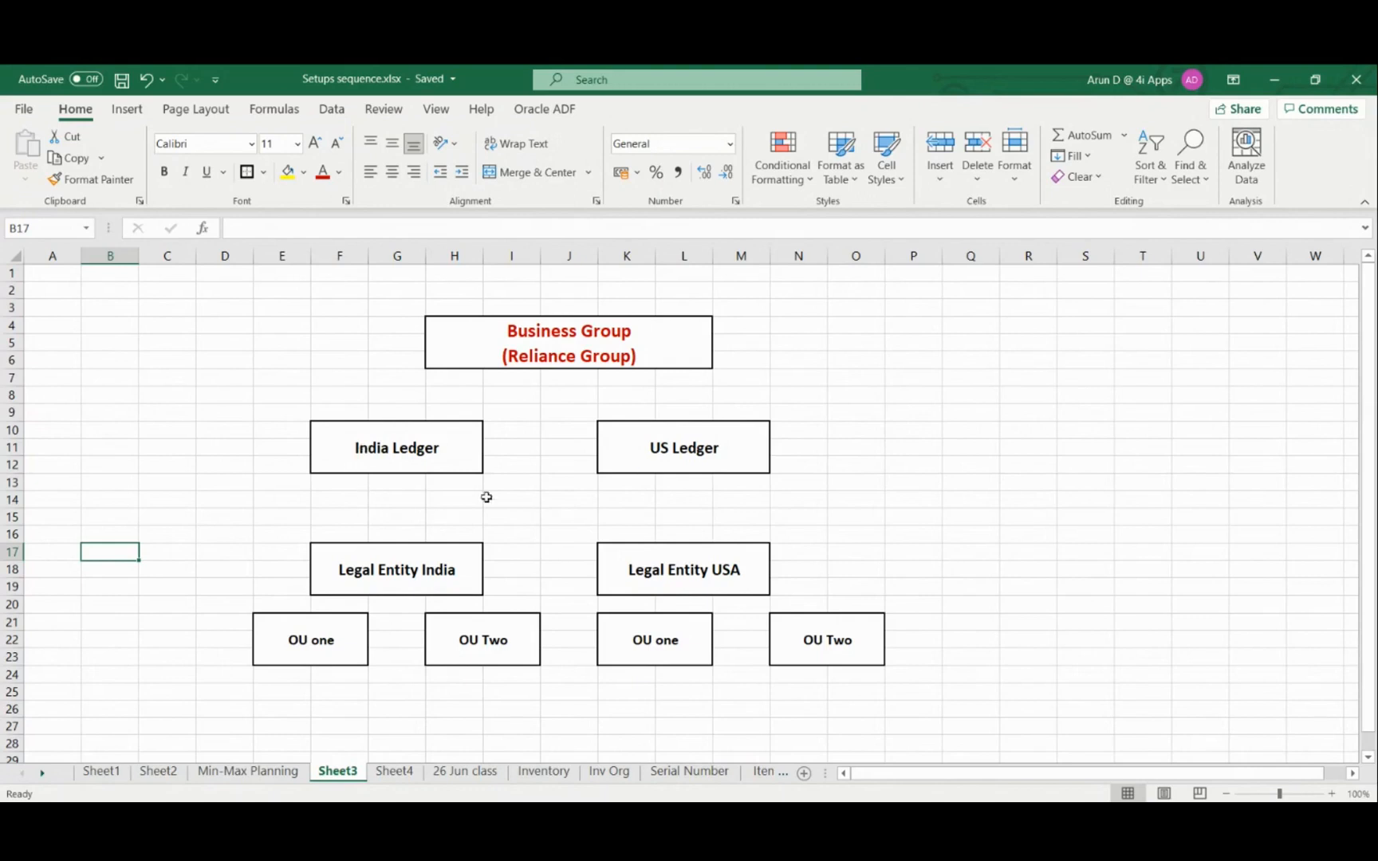
left_click(338, 453)
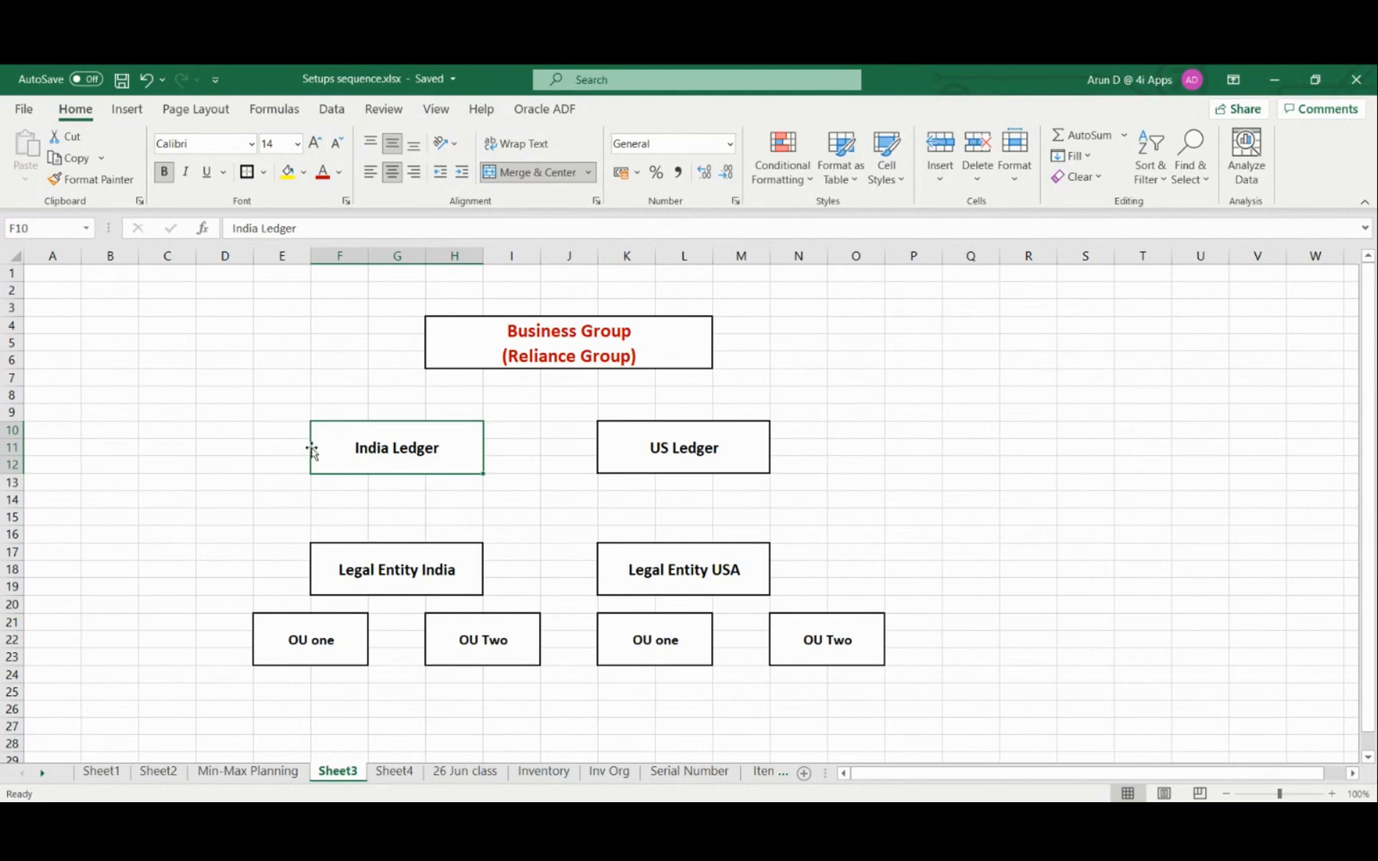
left_click(223, 433)
left_click_drag(223, 433, 221, 460)
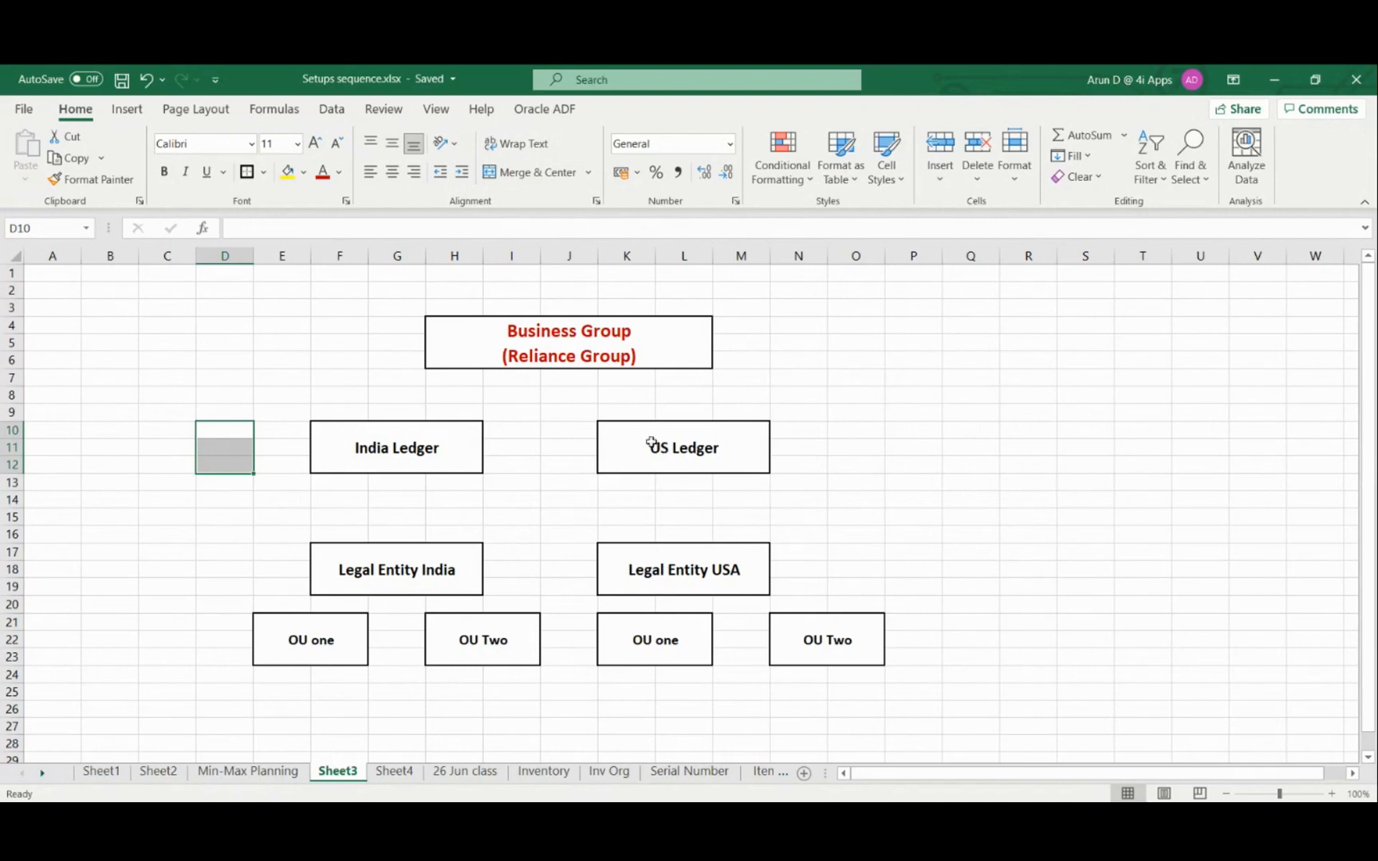
left_click(231, 515)
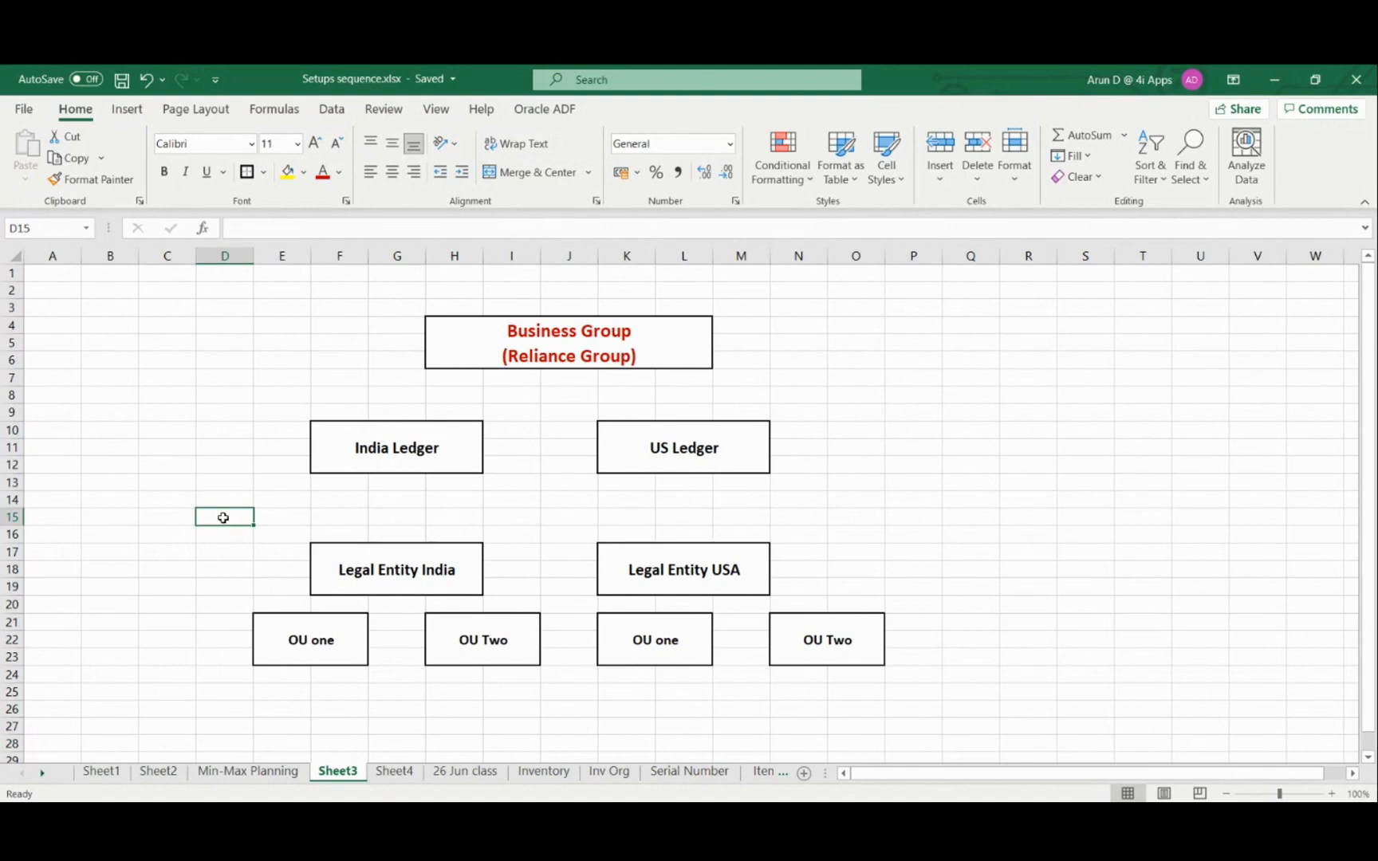
left_click(171, 430)
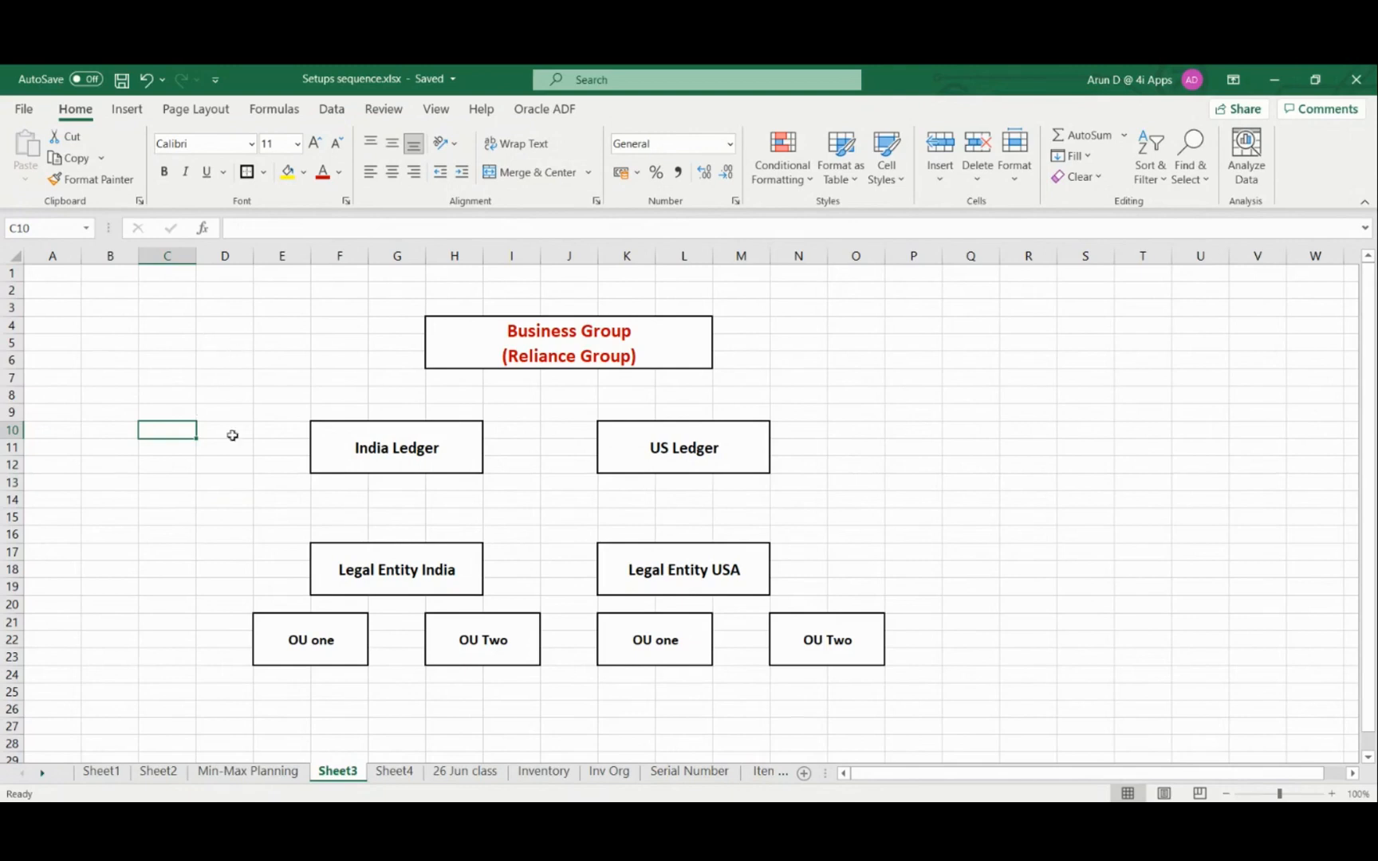
left_click(1018, 498)
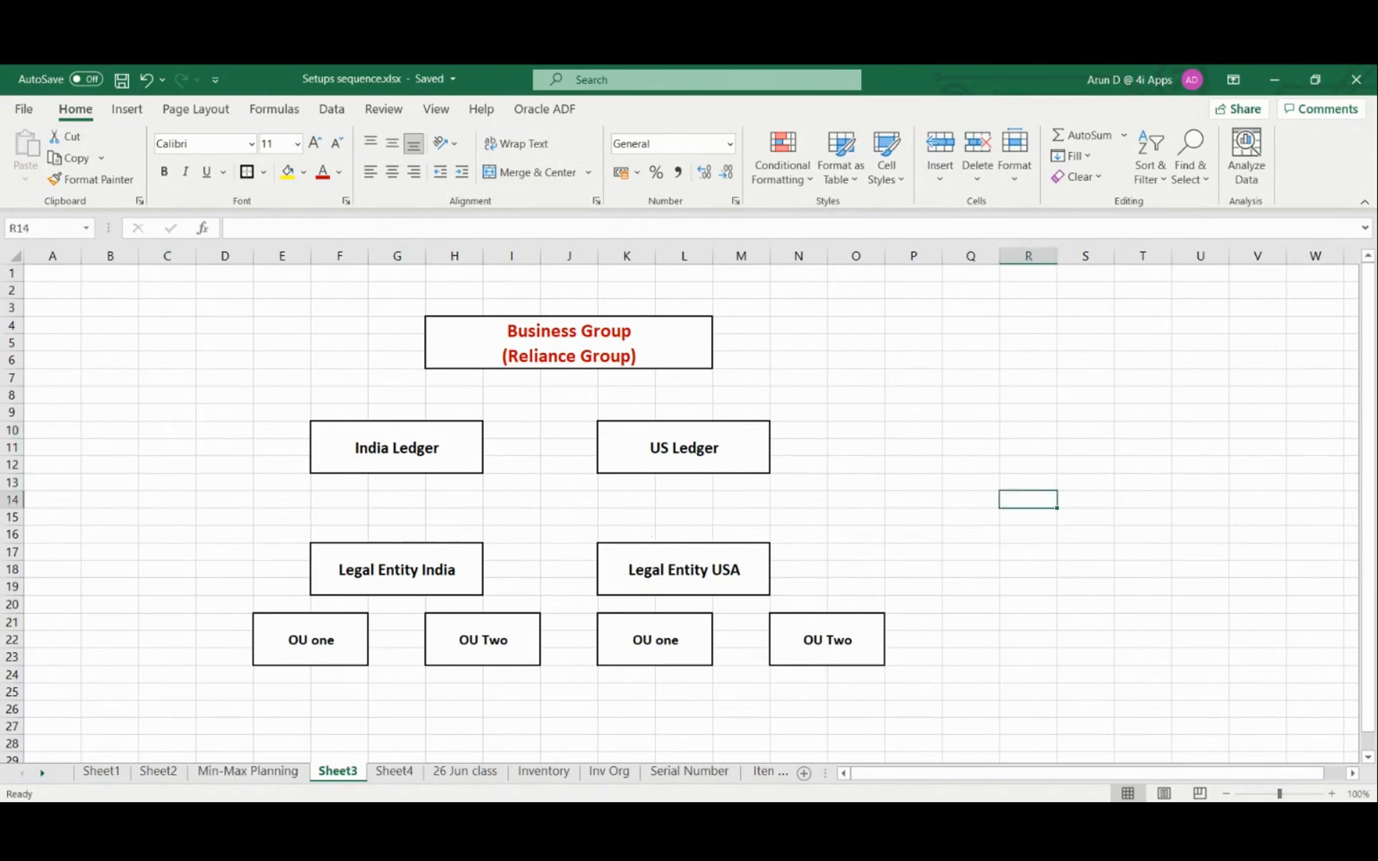
Switch to Oracle Applications and log back in under the System Administrator Vision responsibility
key("alt+Tab")
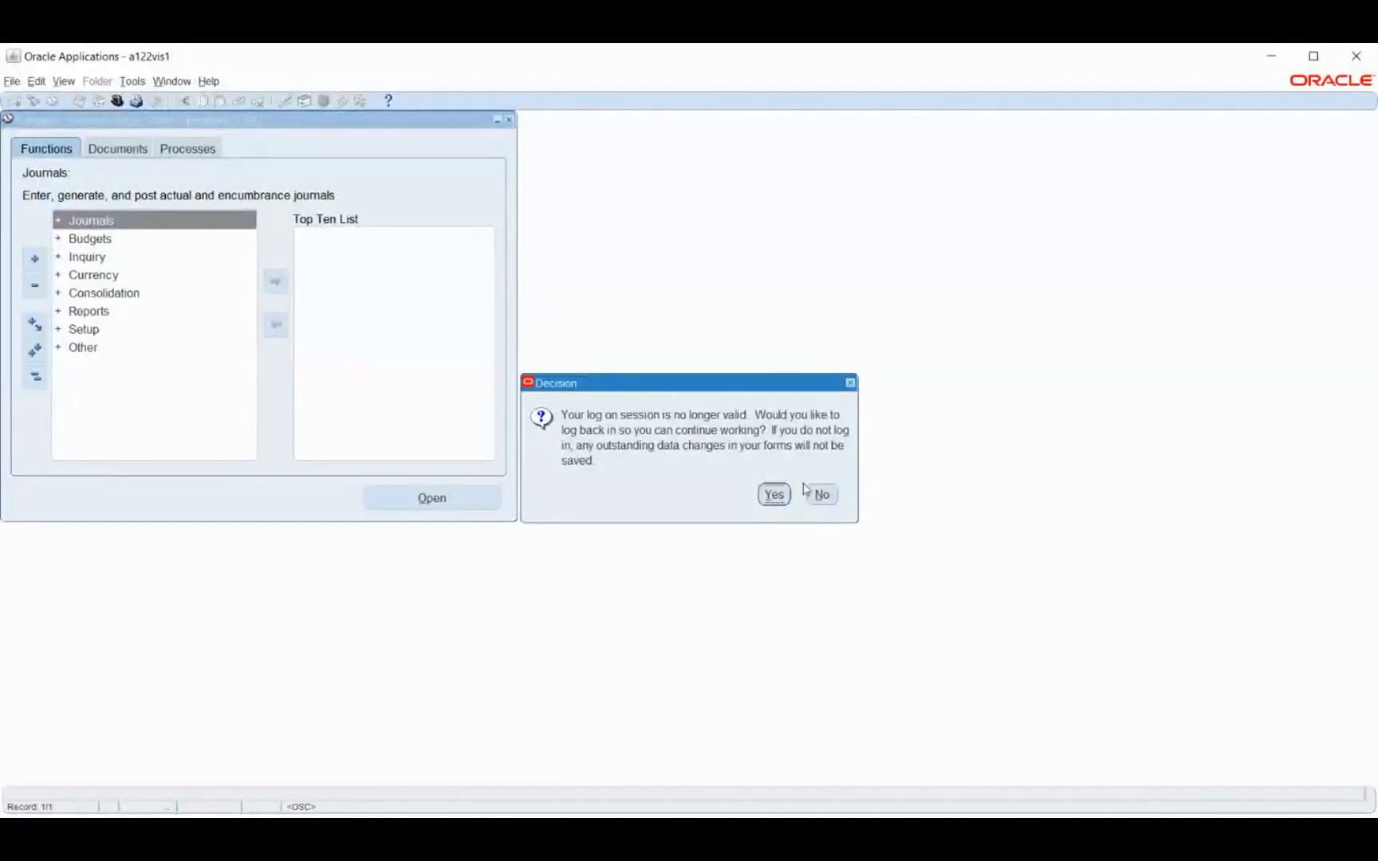
left_click(774, 496)
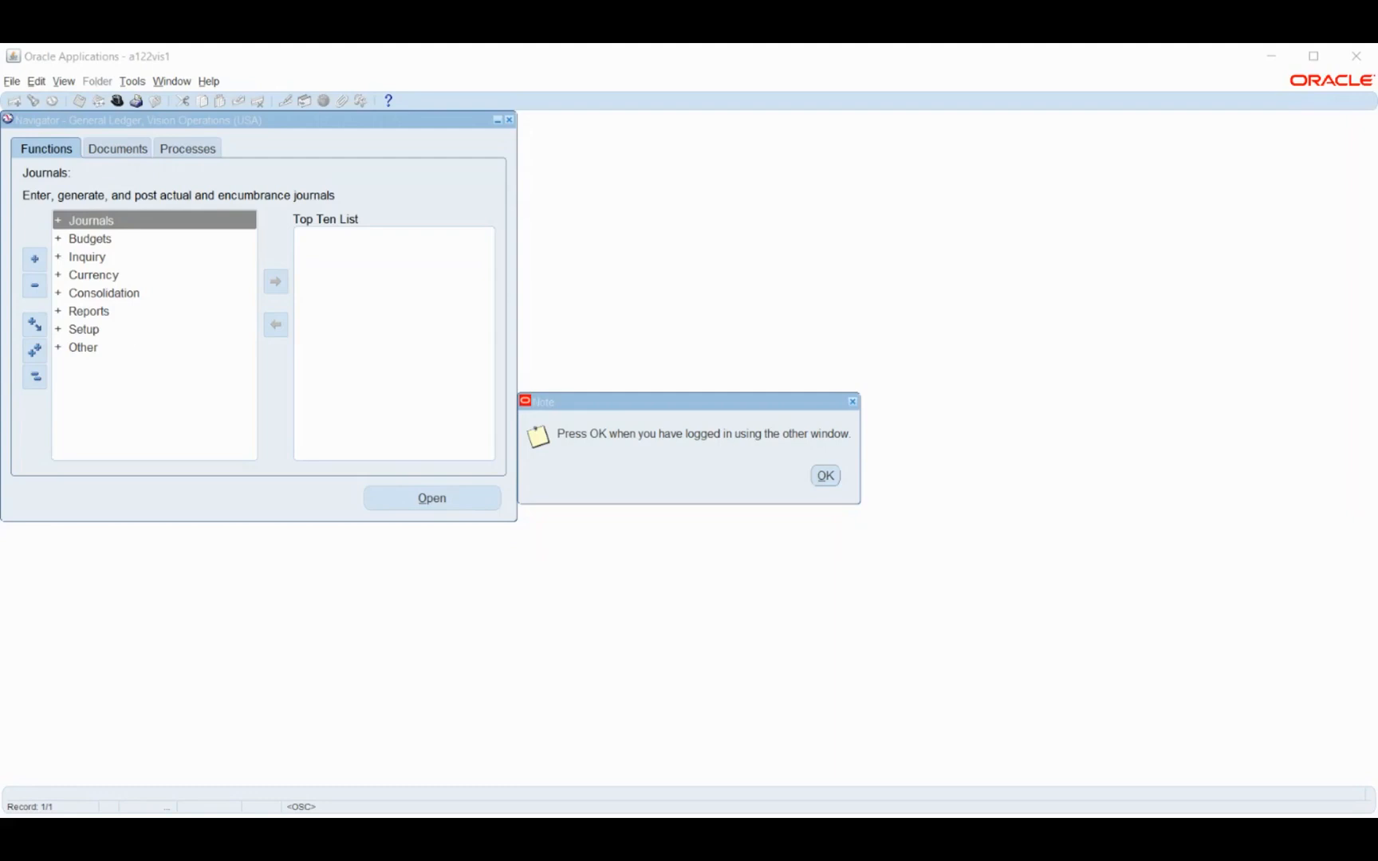
left_click(818, 479)
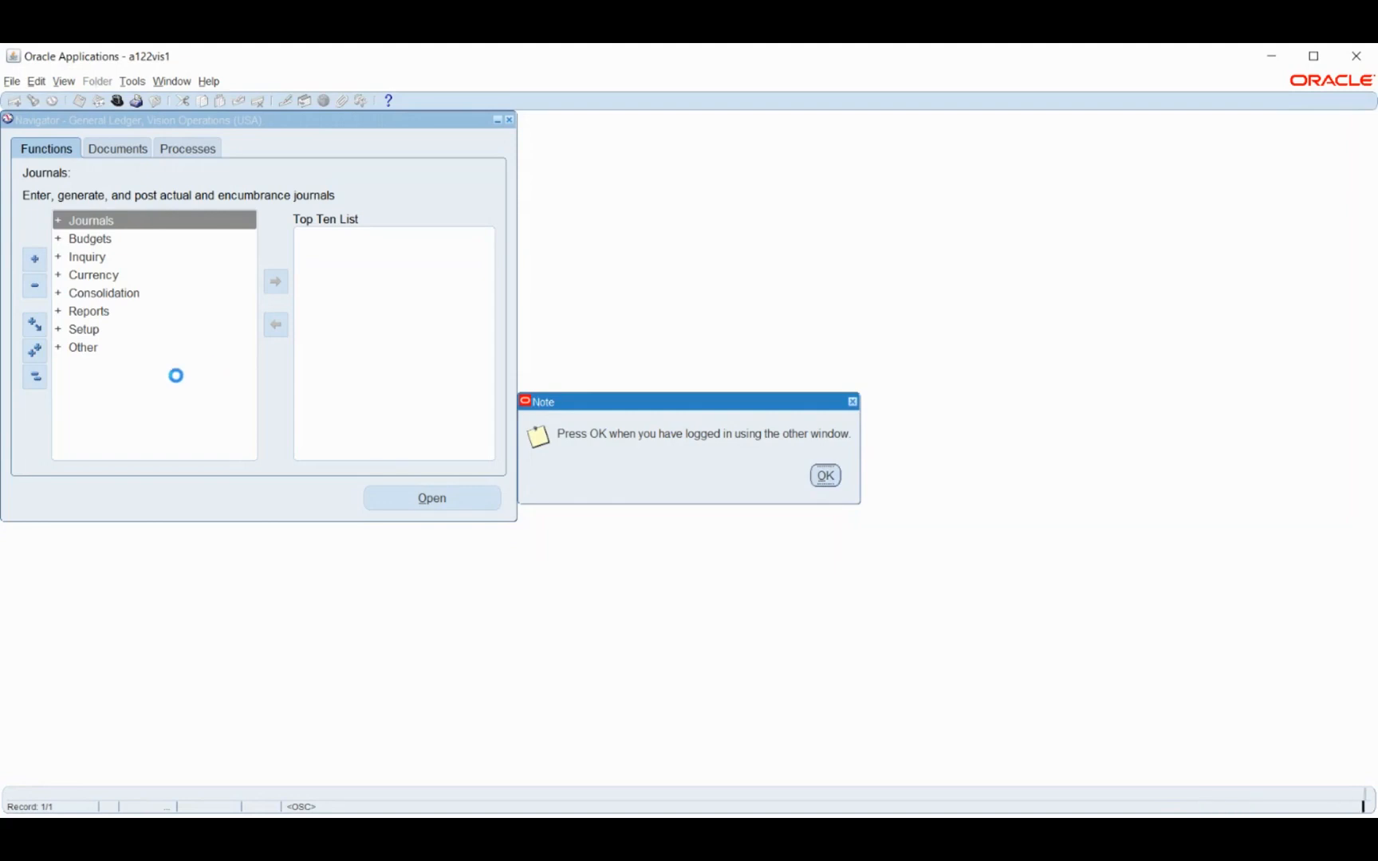
double_click(178, 370)
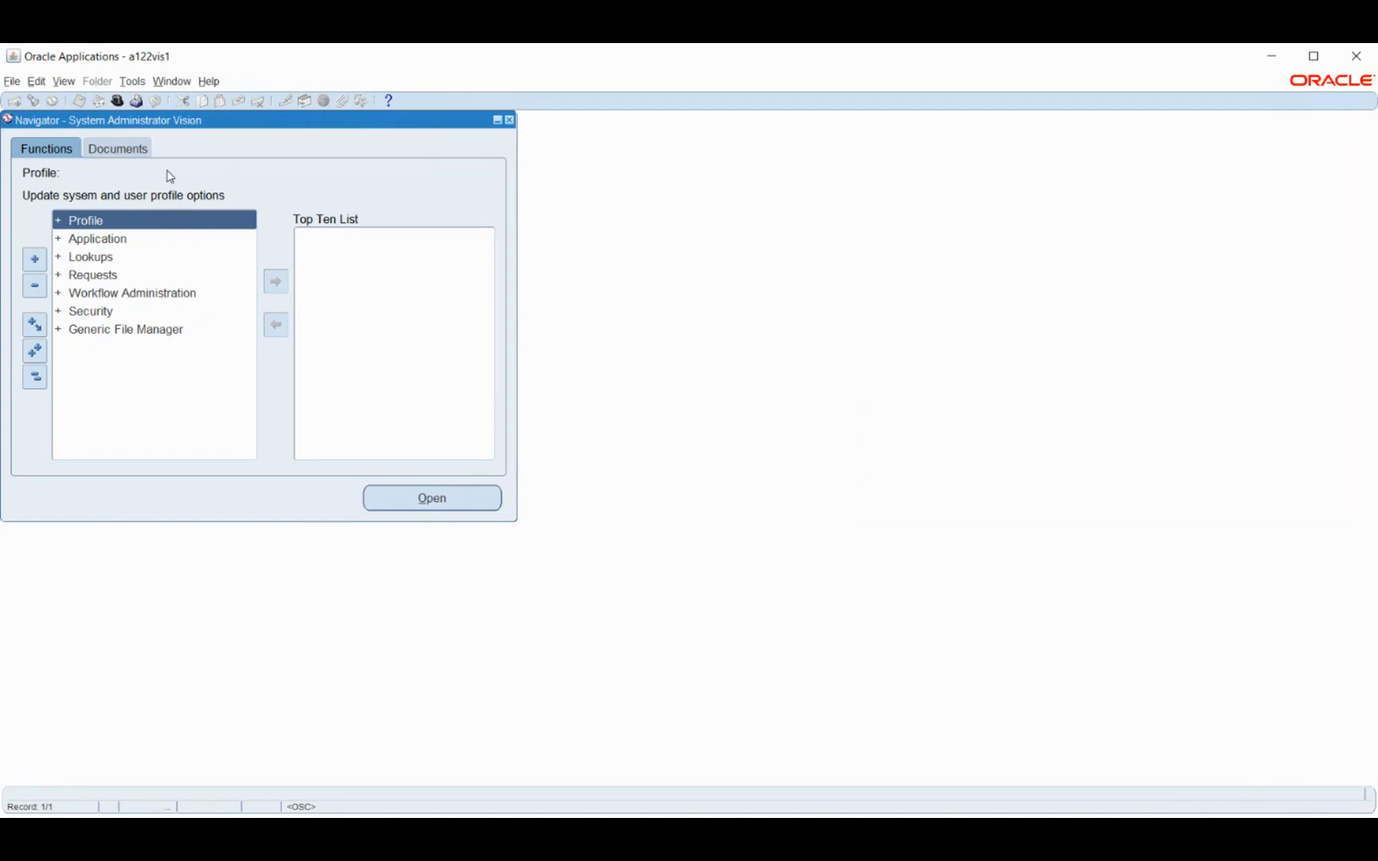
Open the form for defining application users under Security
left_click(123, 243)
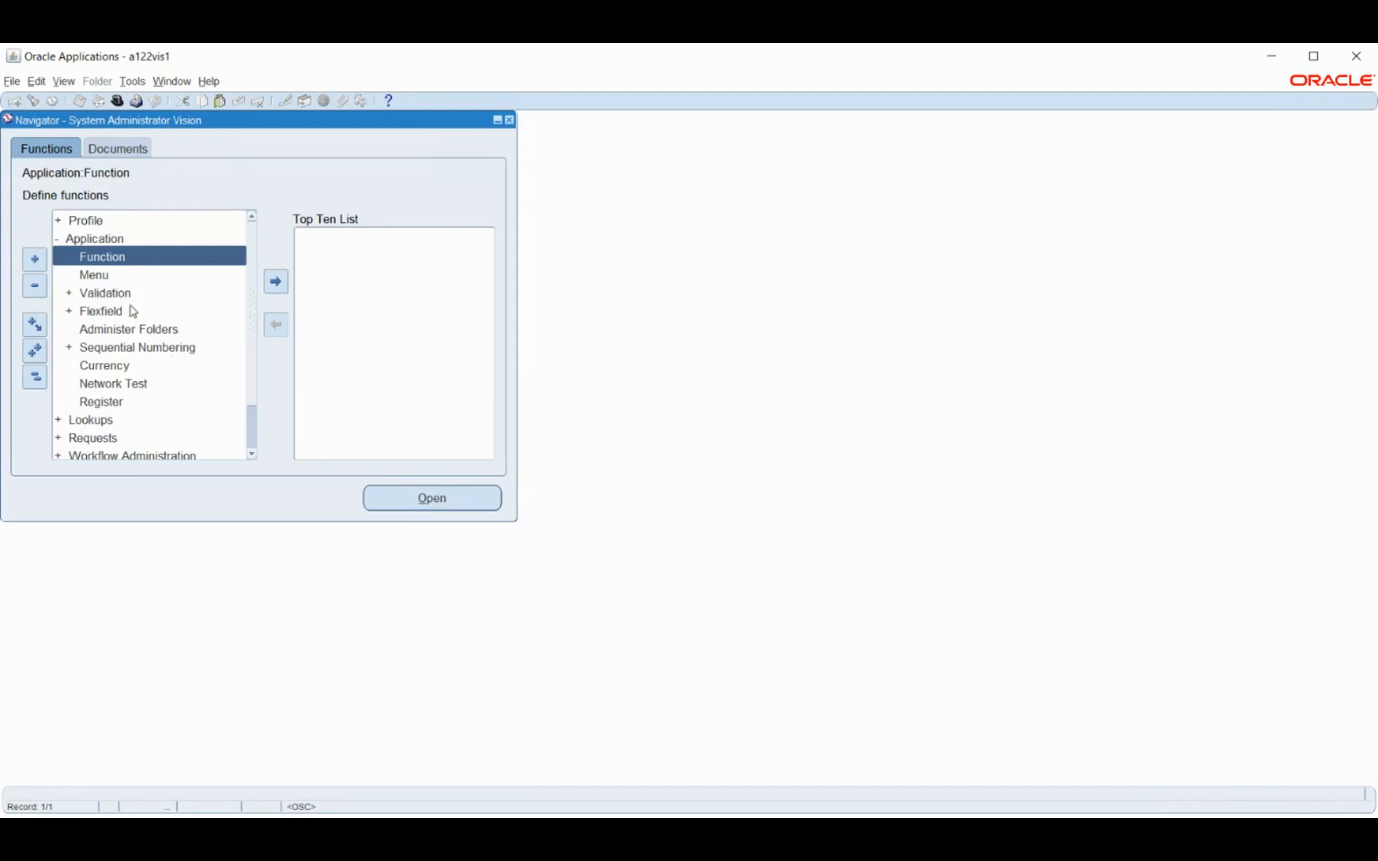
scroll(247, 328, "down", 1)
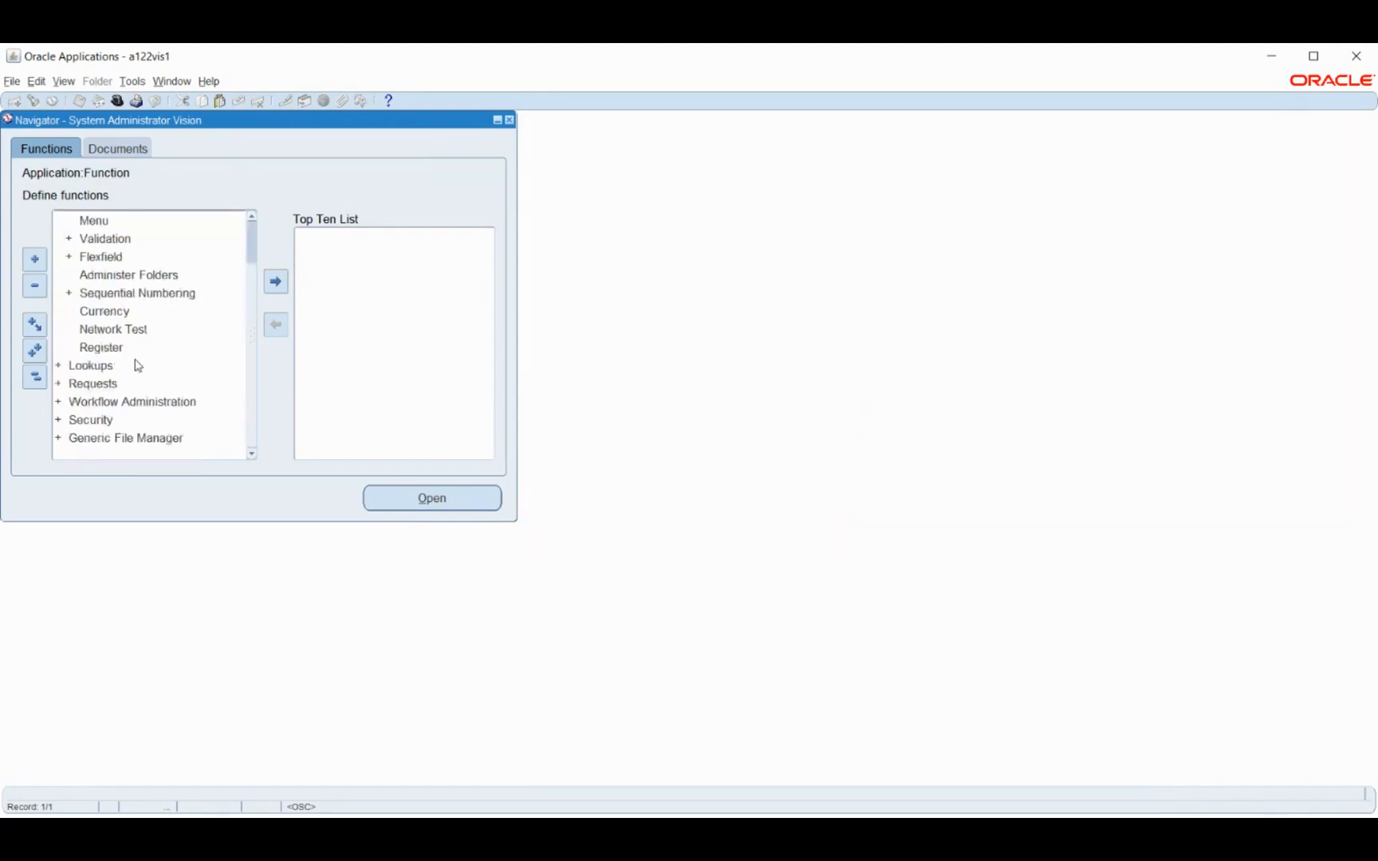
double_click(102, 423)
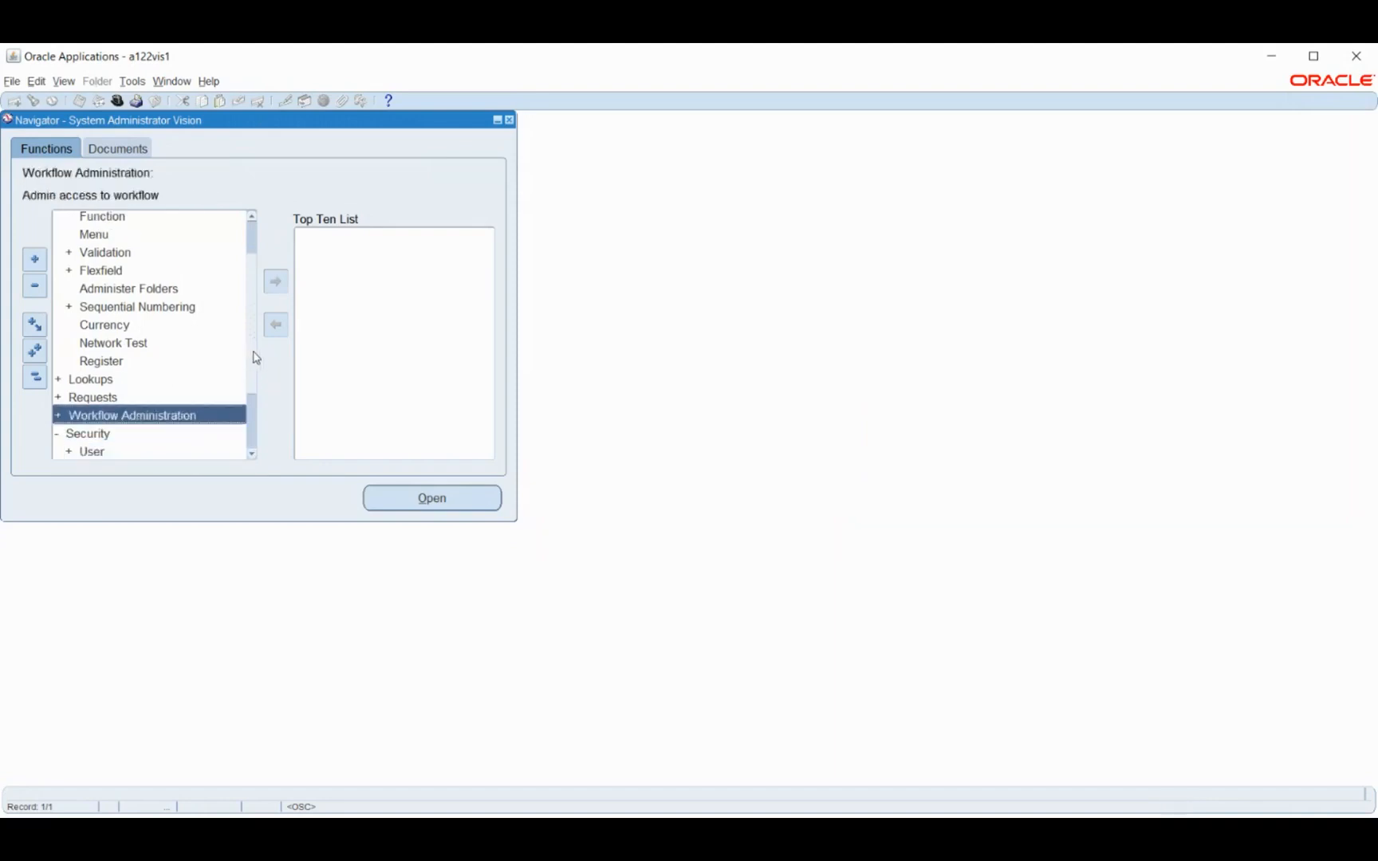
scroll(252, 366, "down", 3)
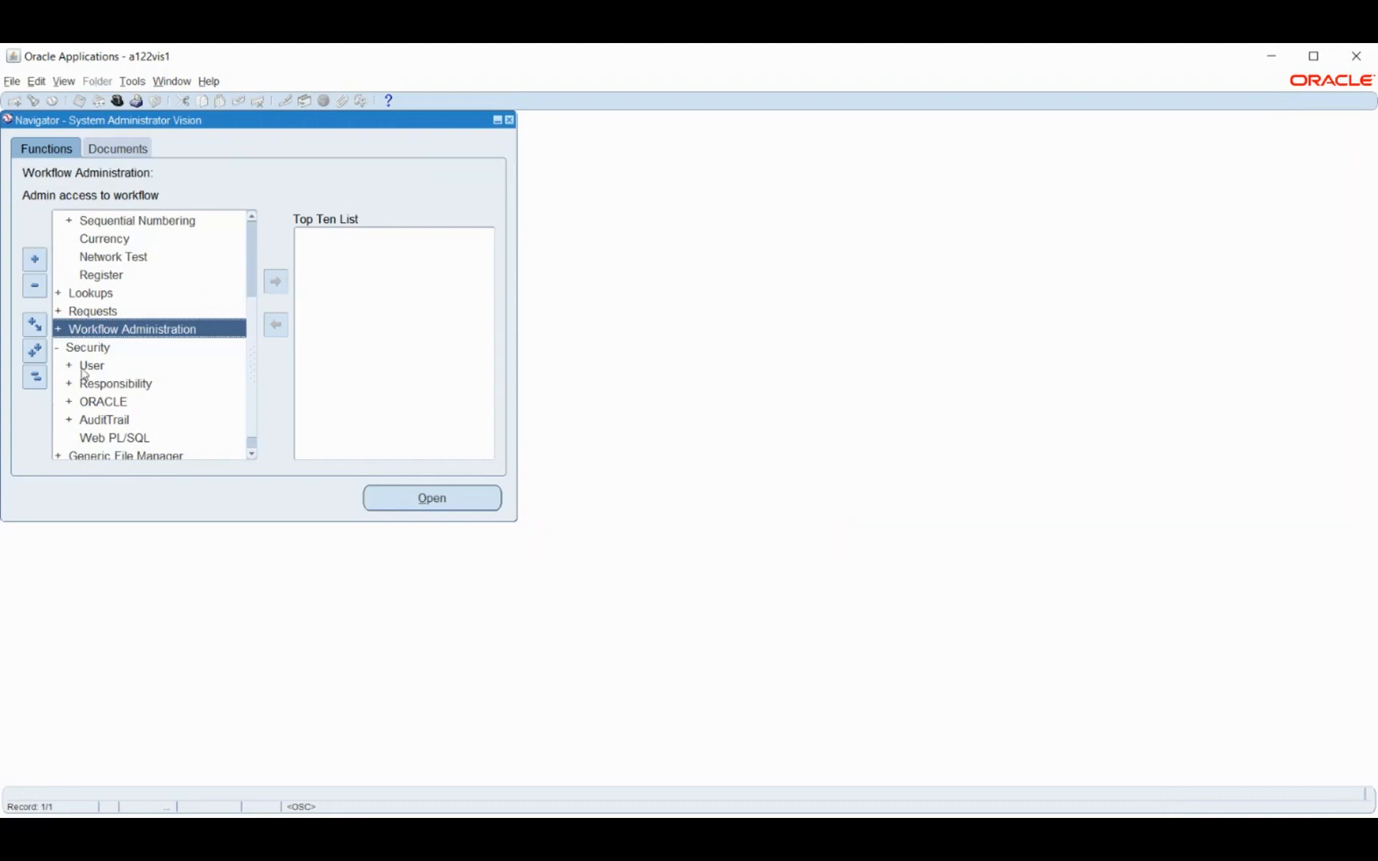
double_click(82, 369)
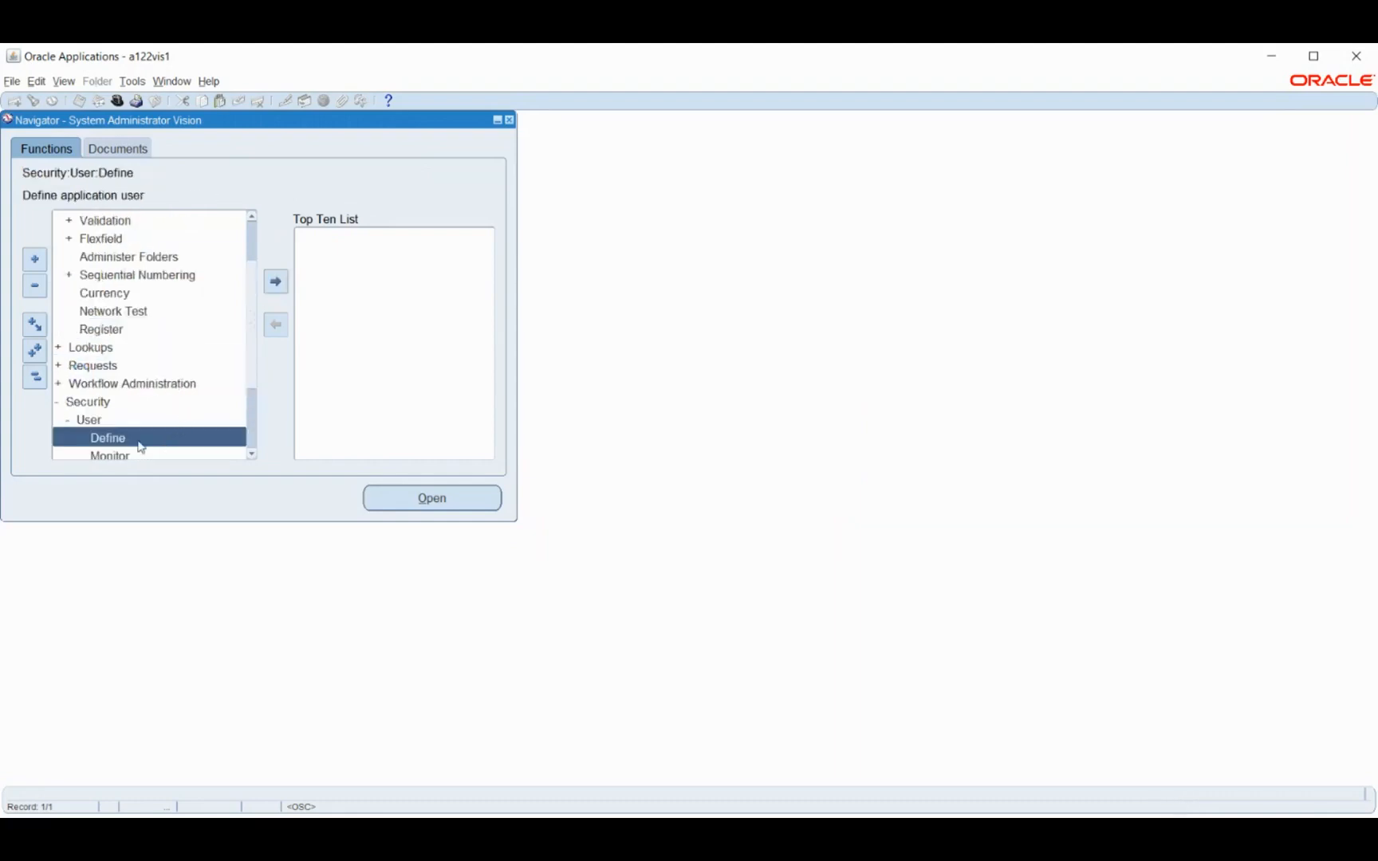
double_click(88, 440)
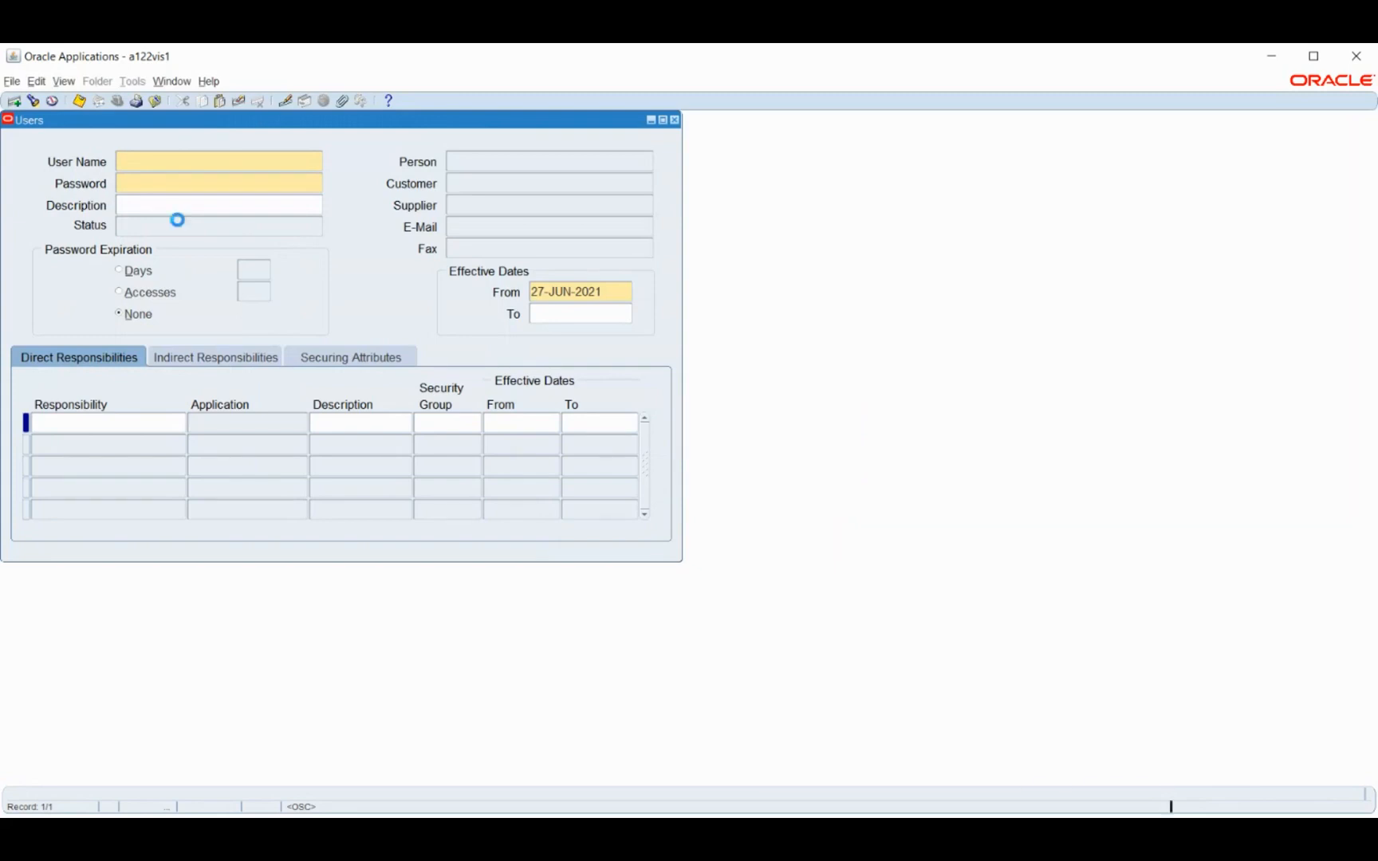
Query the application user's record by user name, correcting the name in the query criteria
key("F11")
type("ARUN1123")
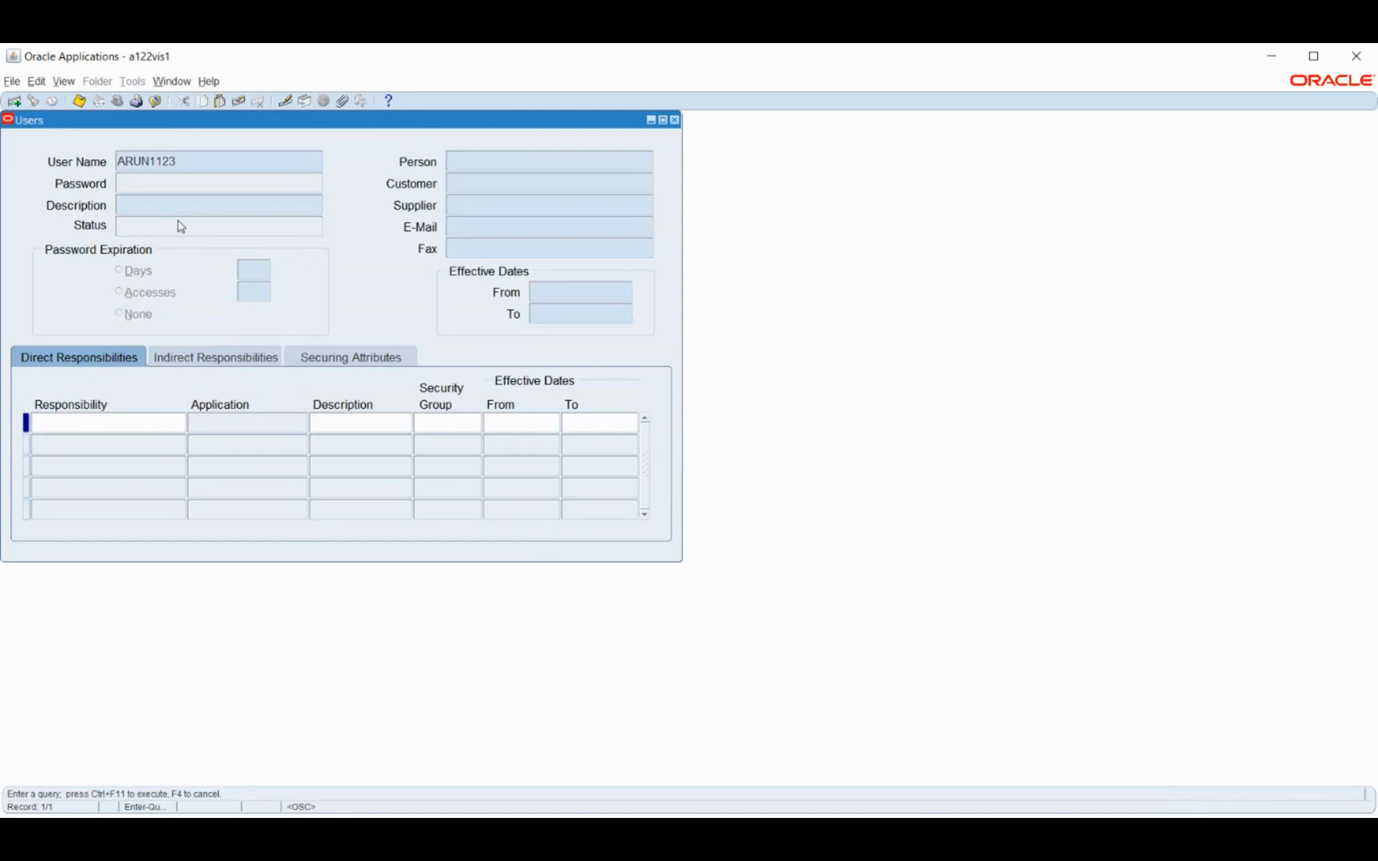
key("ctrl+F11")
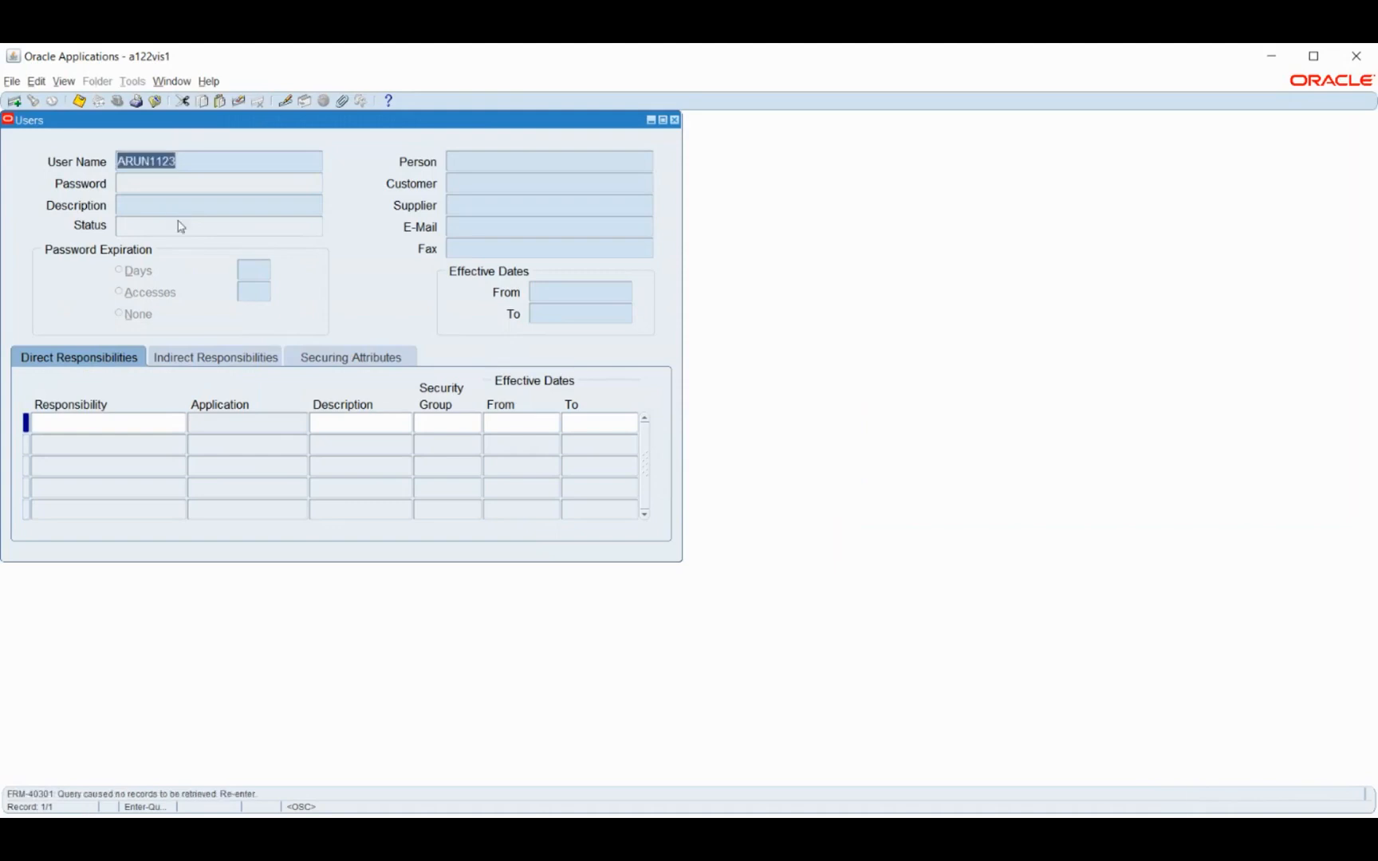
key("Left")
key("Left")
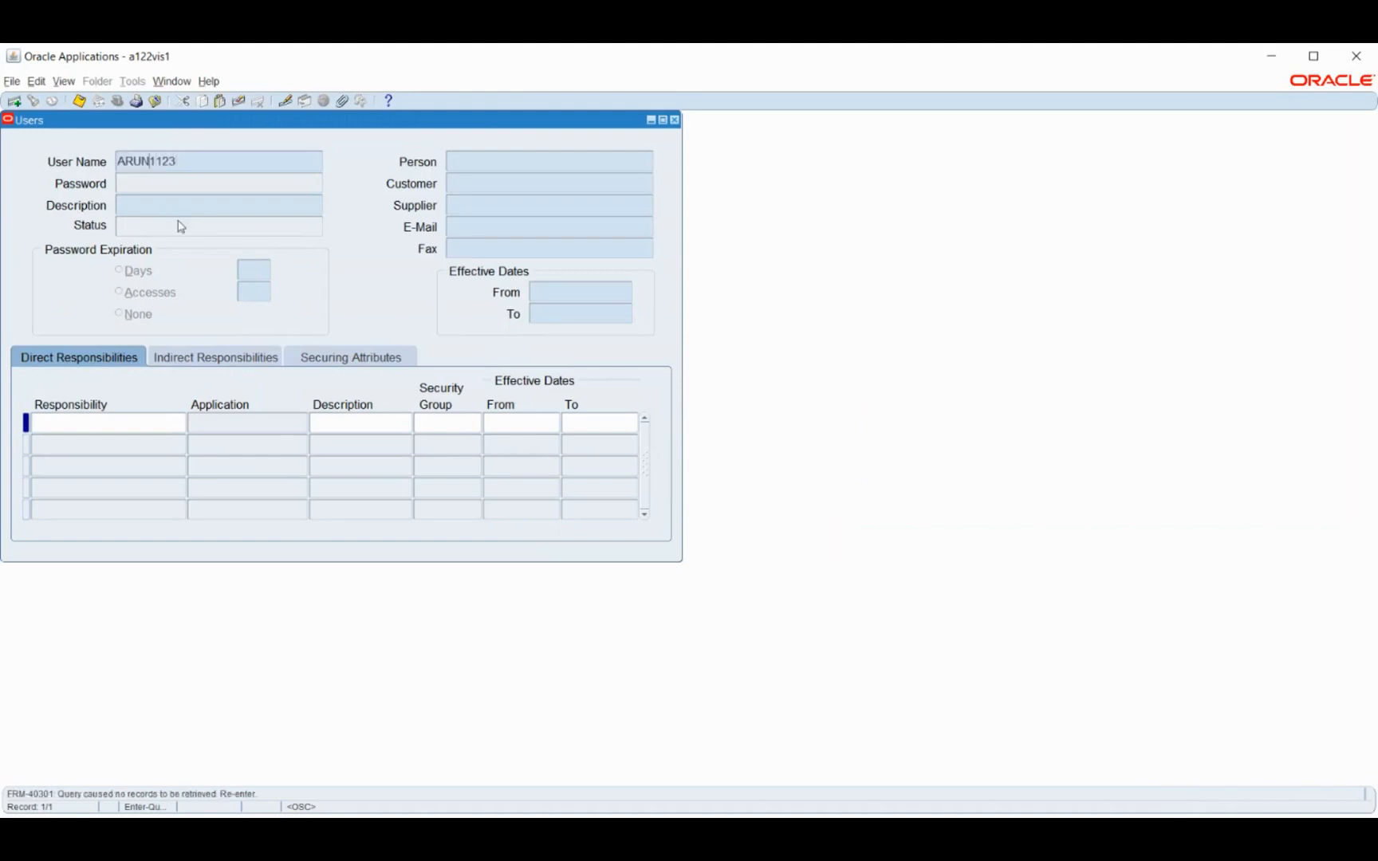
key("Left")
key("Left")
key("Left")
key("Left")
type(".D")
key("ctrl+F11")
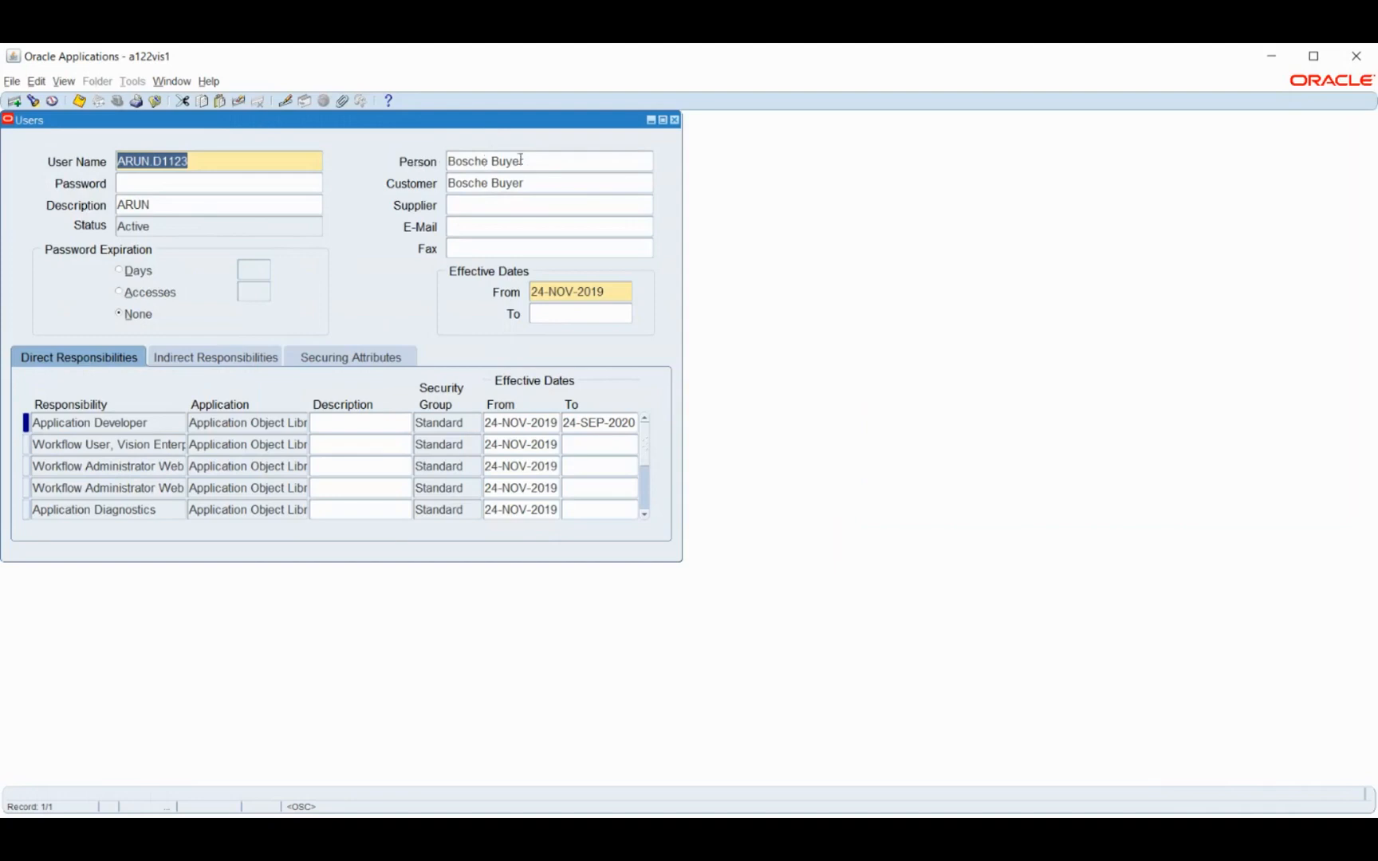
Search the user's direct responsibilities for "h", choose Human Resources, Vision Enterprises, copy its name and close the user record
left_click(112, 446)
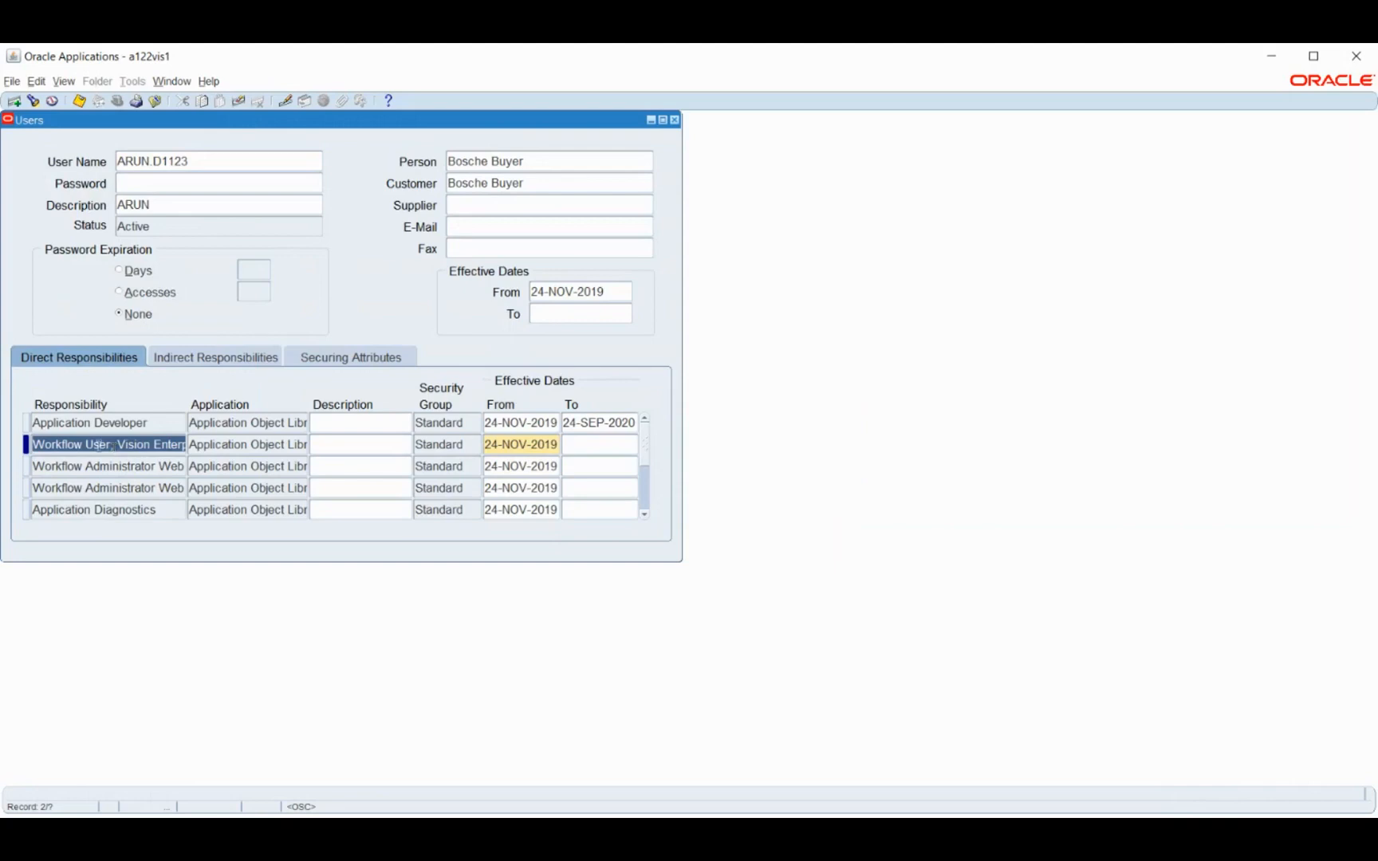
left_click(71, 468)
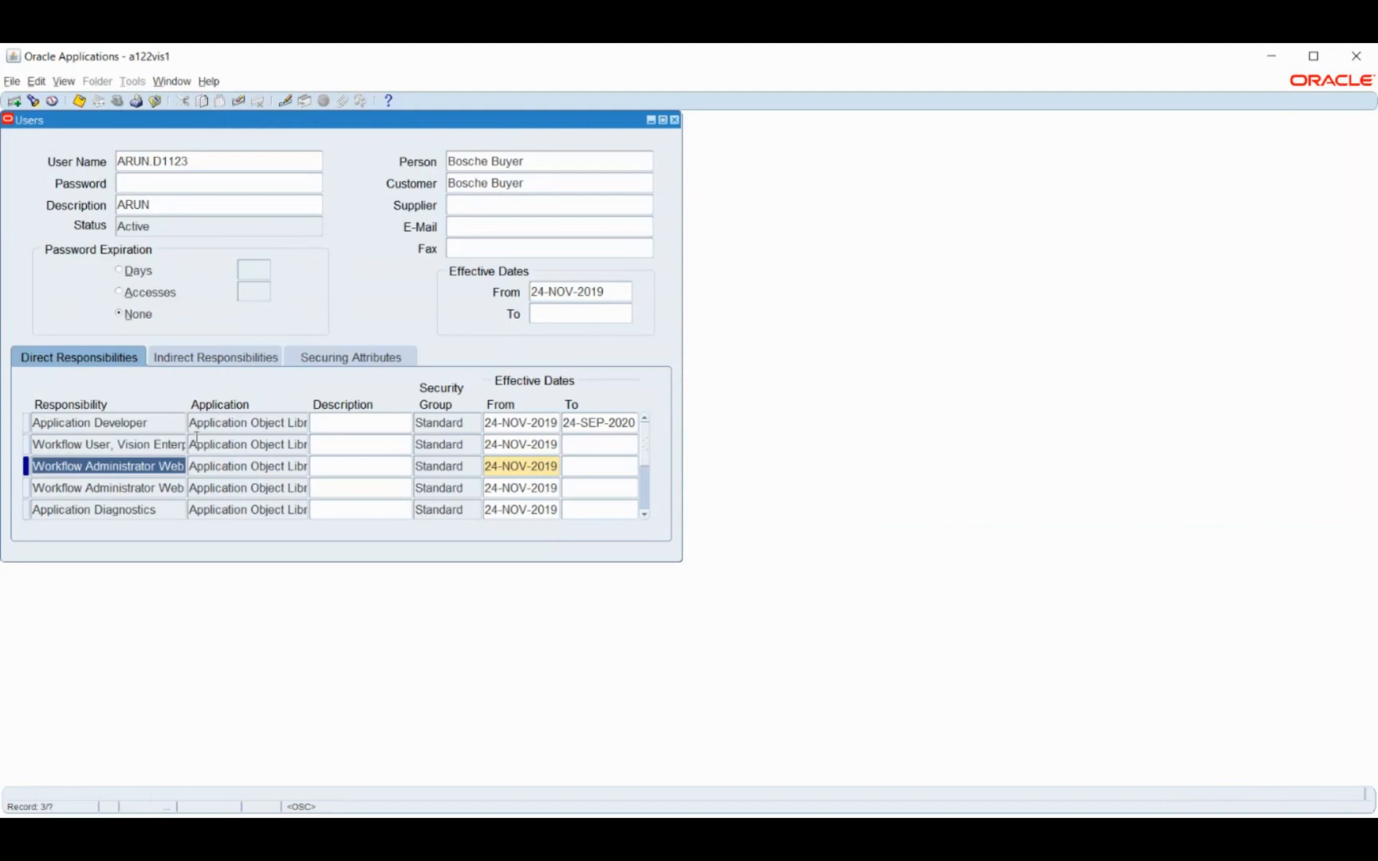
left_click(32, 101)
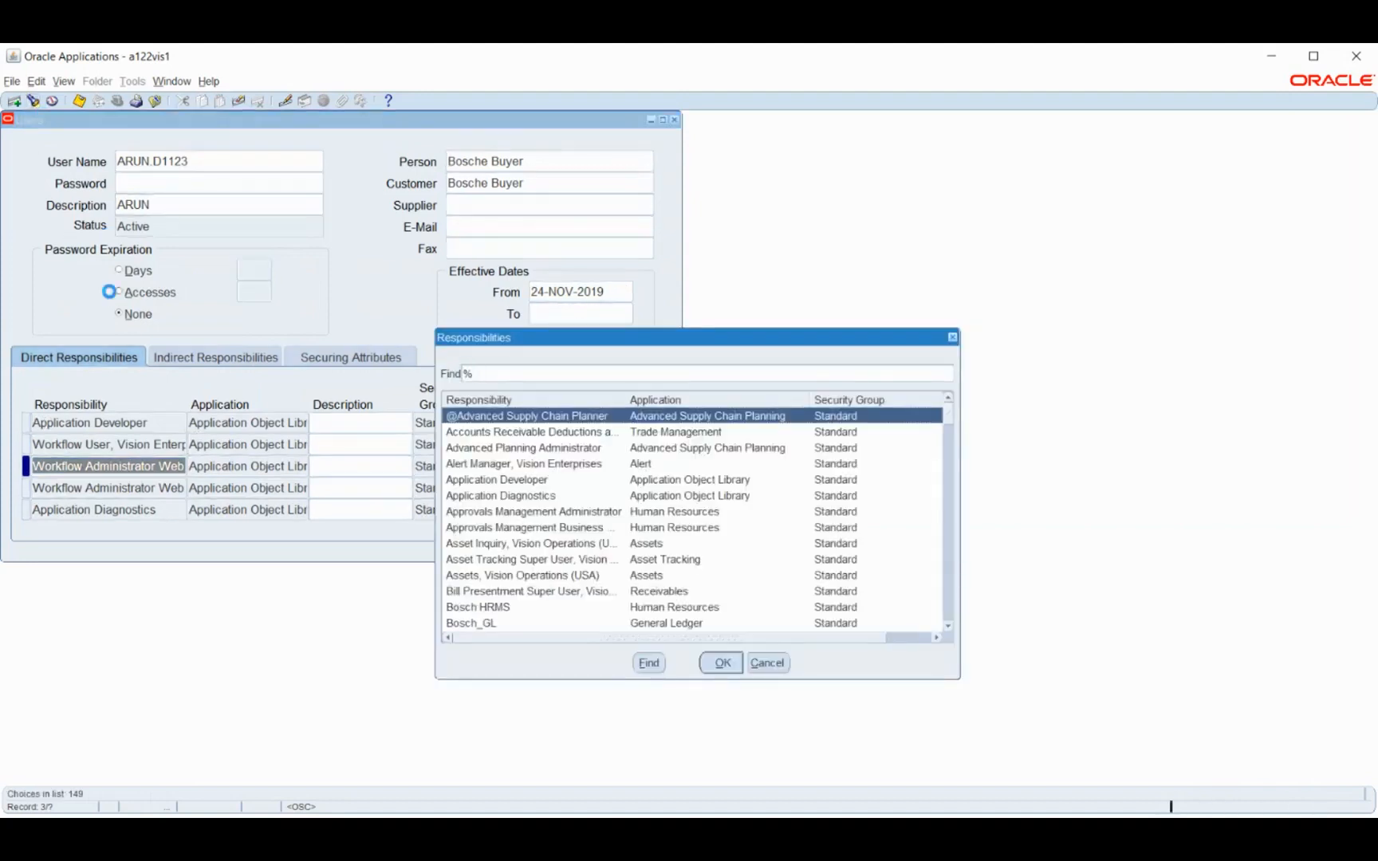
type("h")
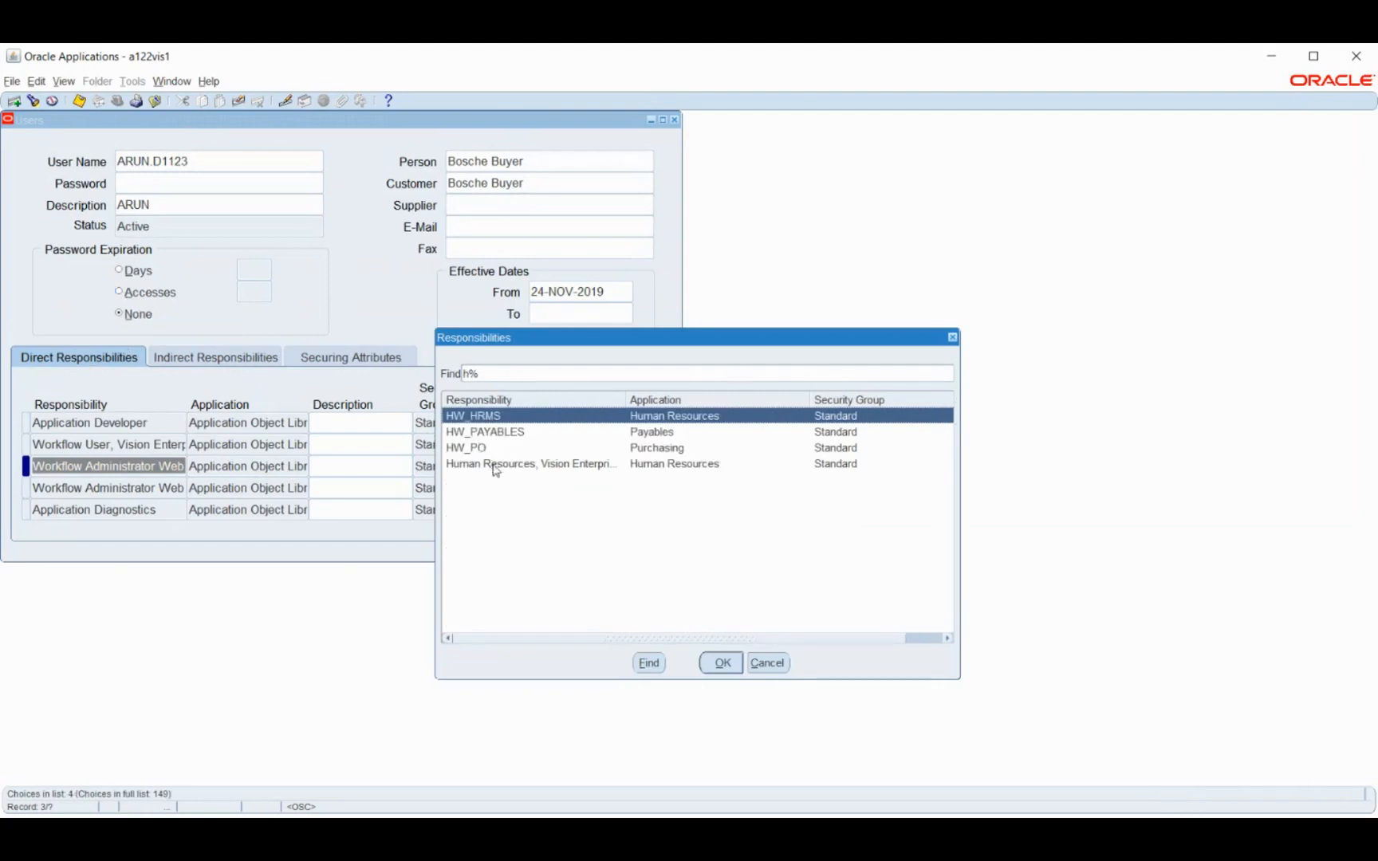
left_click(495, 465)
left_click(718, 663)
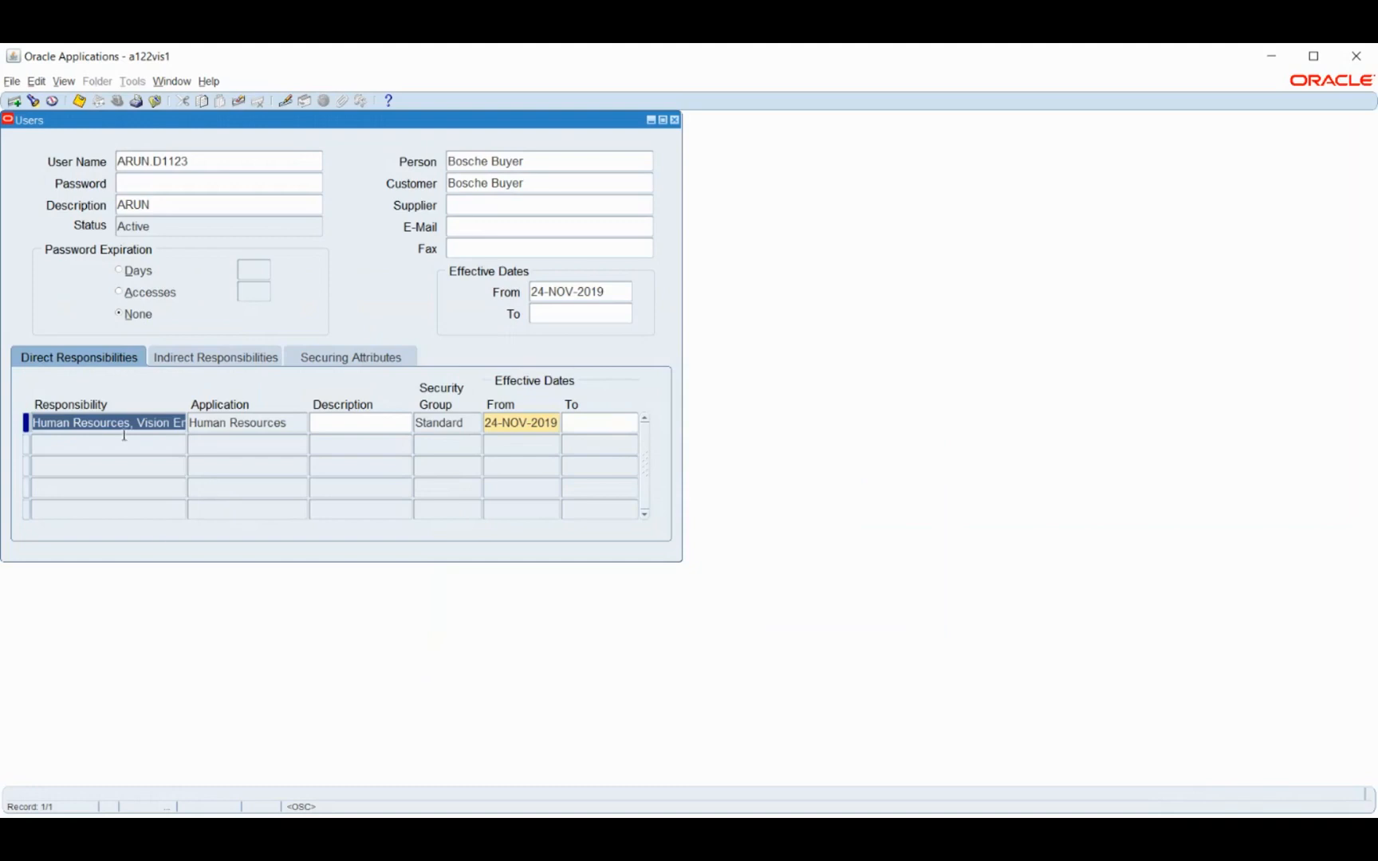
key("F4")
Open the responsibility definition form under Security and query the responsibility Human Resources, Vision Enterprises
scroll(141, 398, "down", 1)
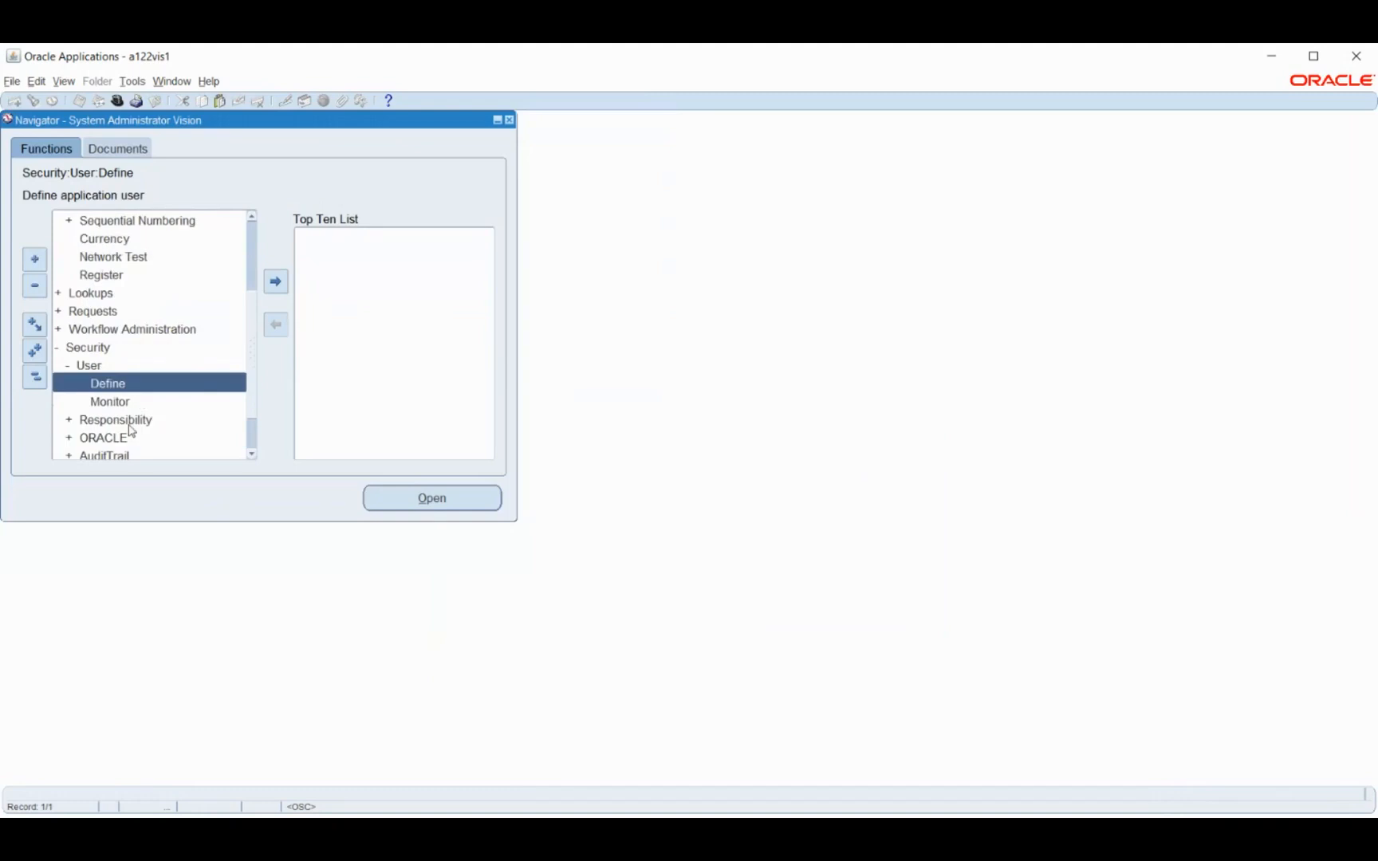
left_click(127, 425)
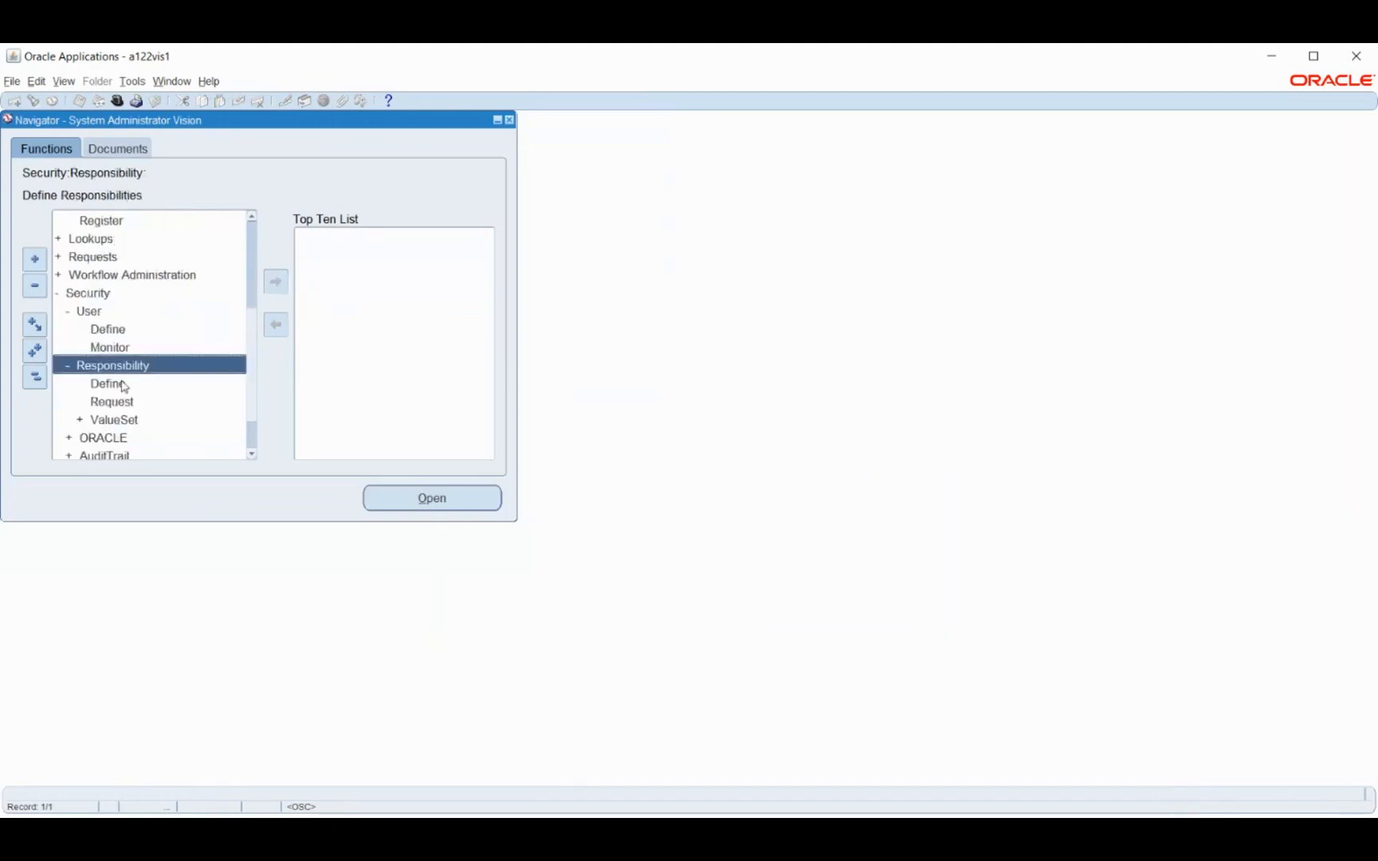
left_click(123, 386)
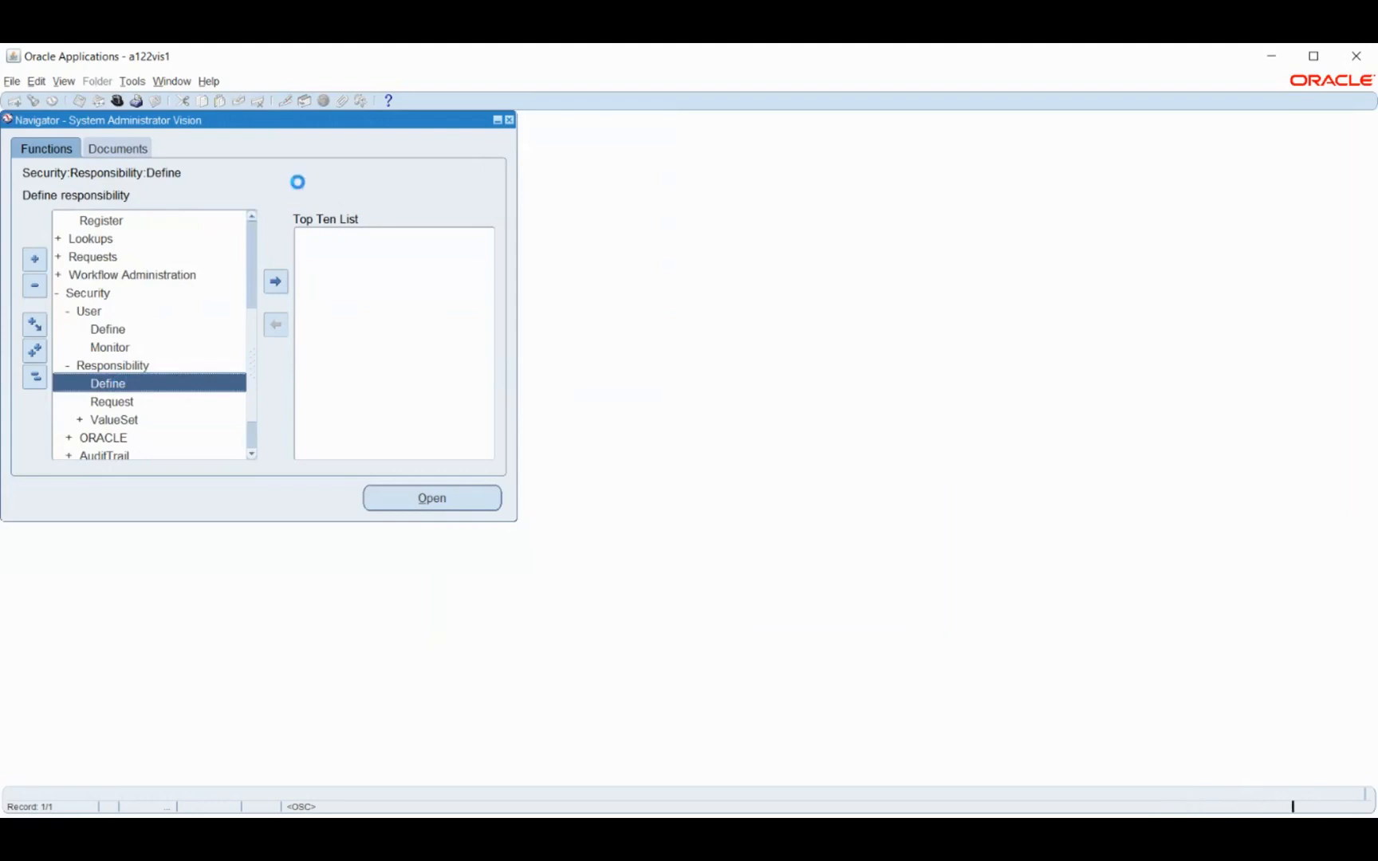
key("F11")
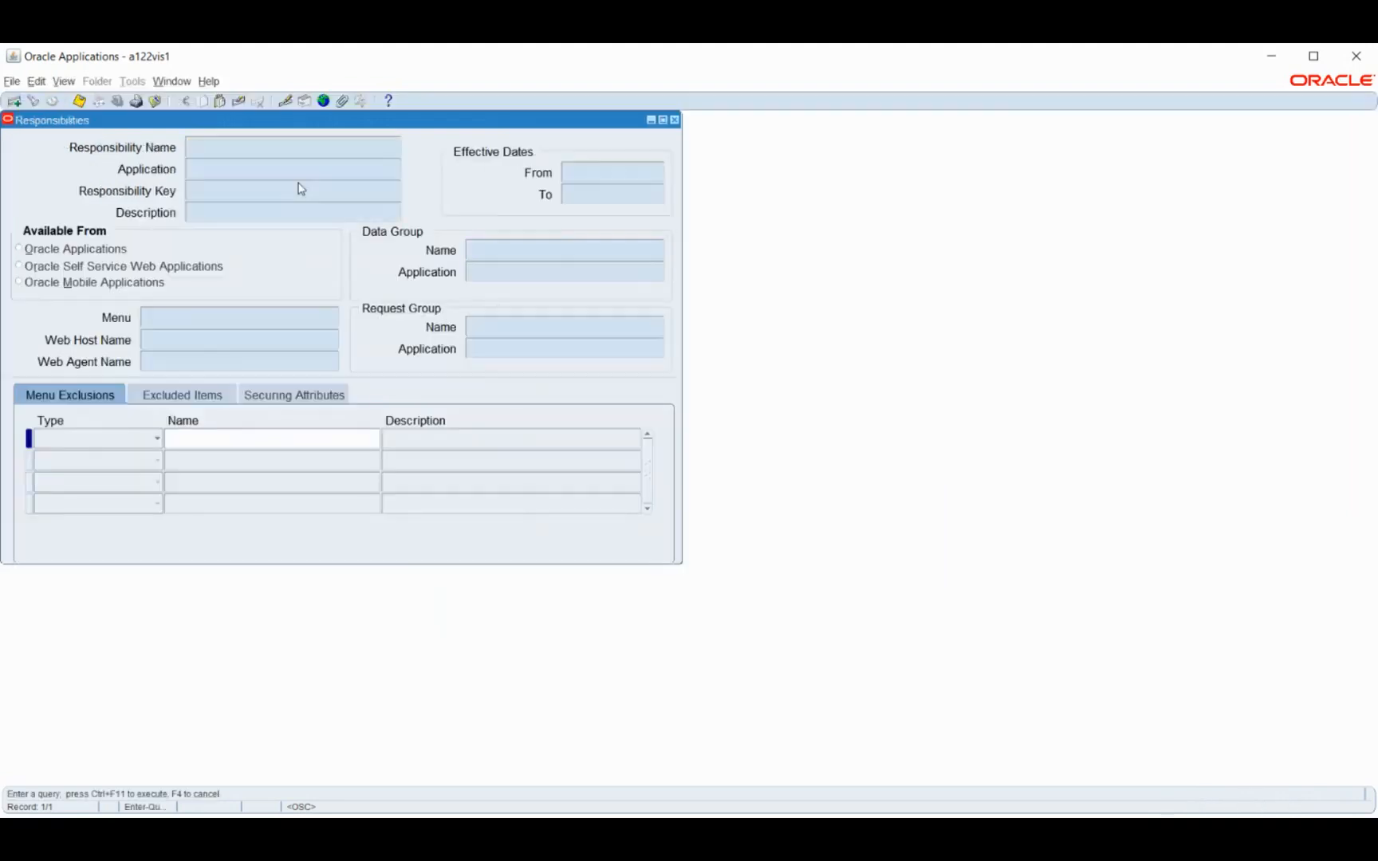
type("Human Resources, Vision Enterprises")
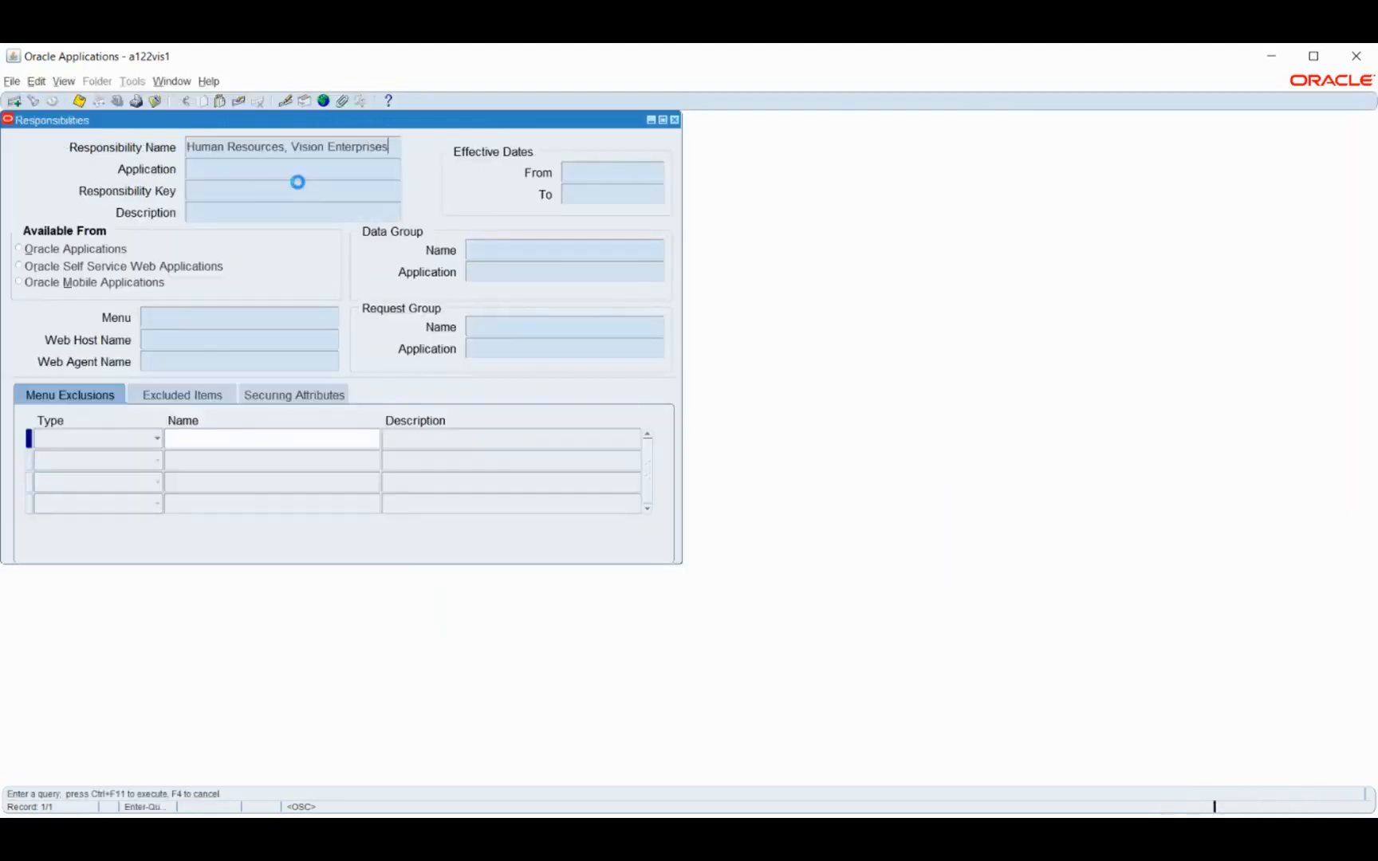
key("ctrl+F11")
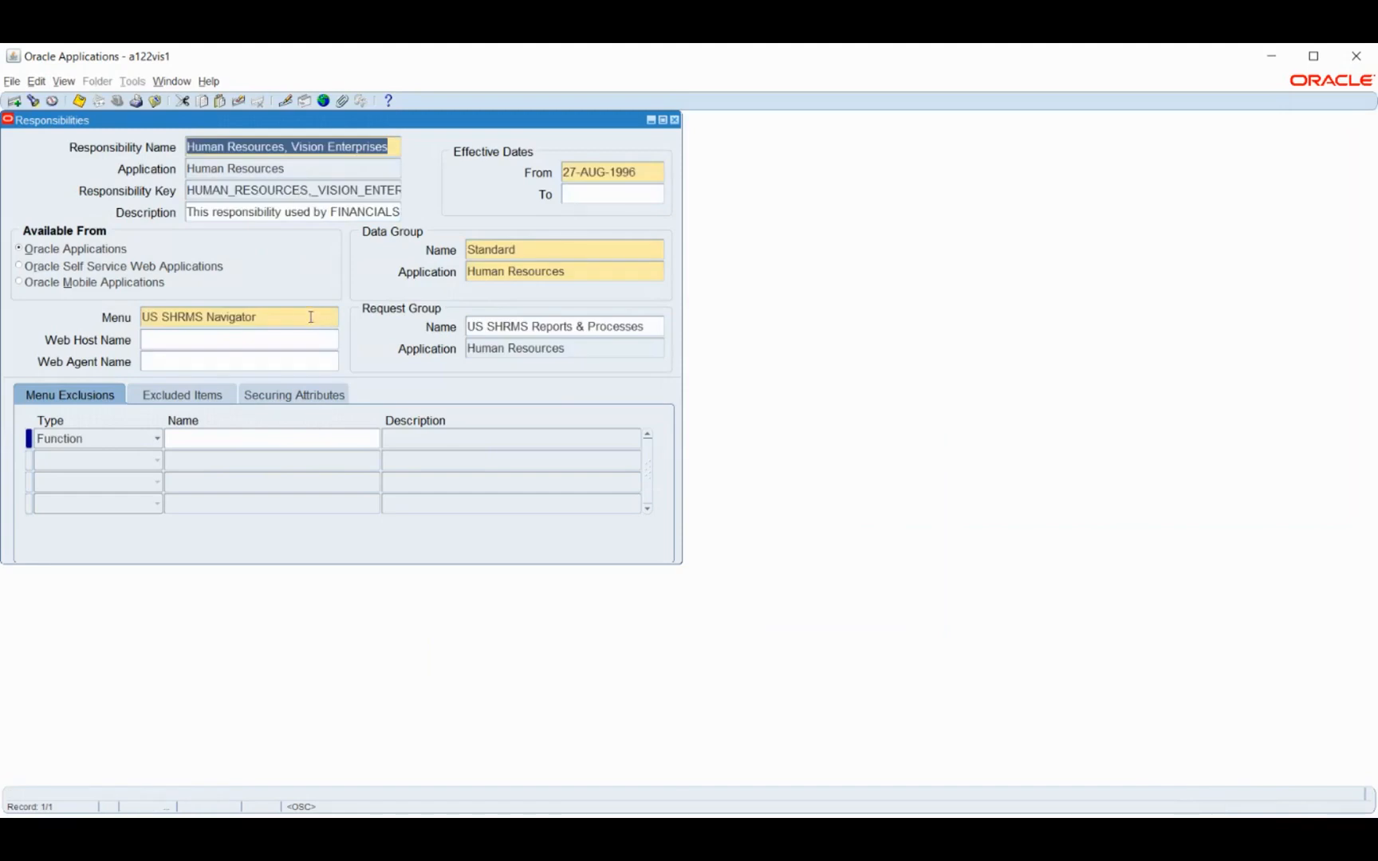
Examine the menu and request group assigned to the Human Resources, Vision Enterprises responsibility
left_click(227, 323)
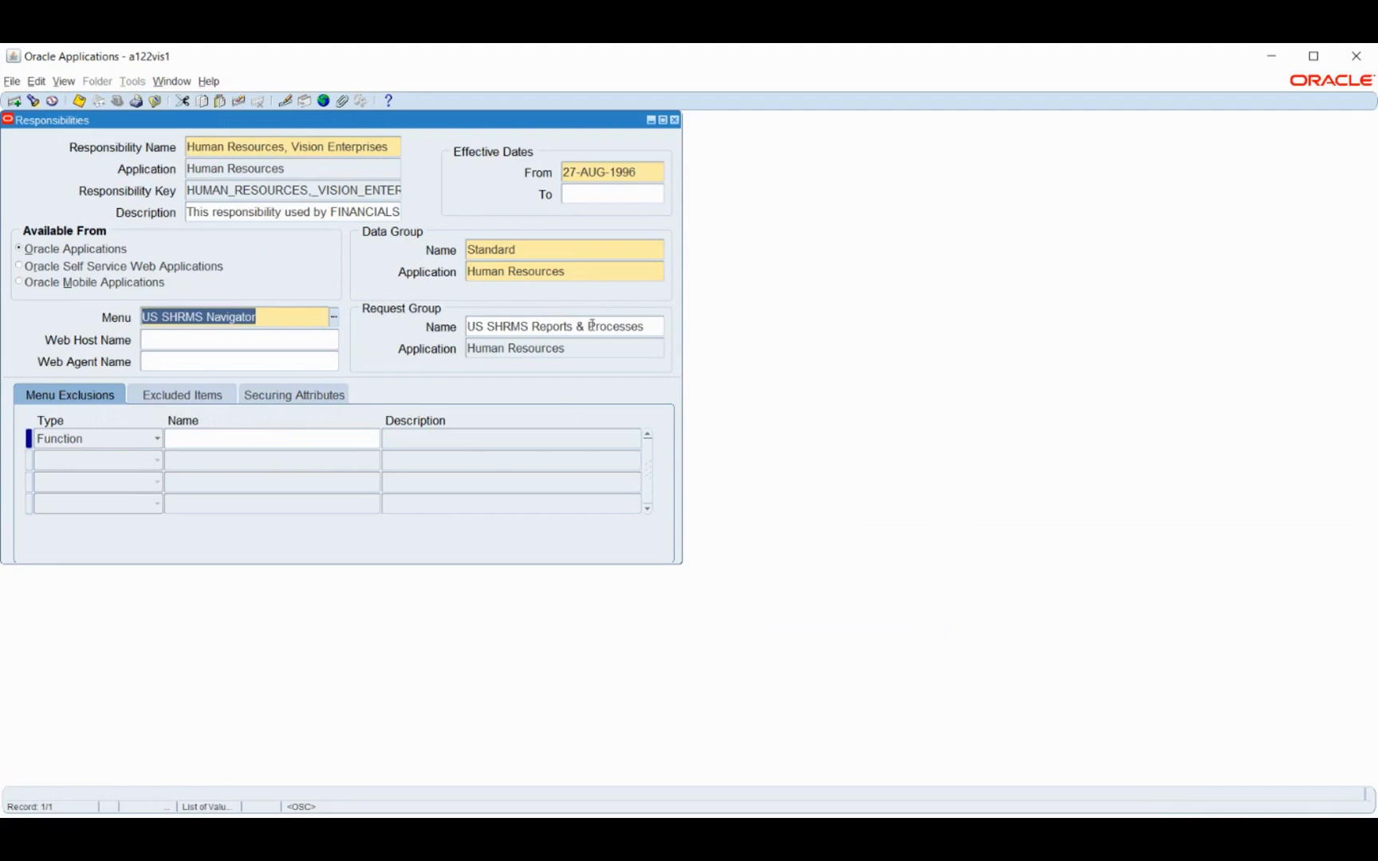
left_click(646, 326)
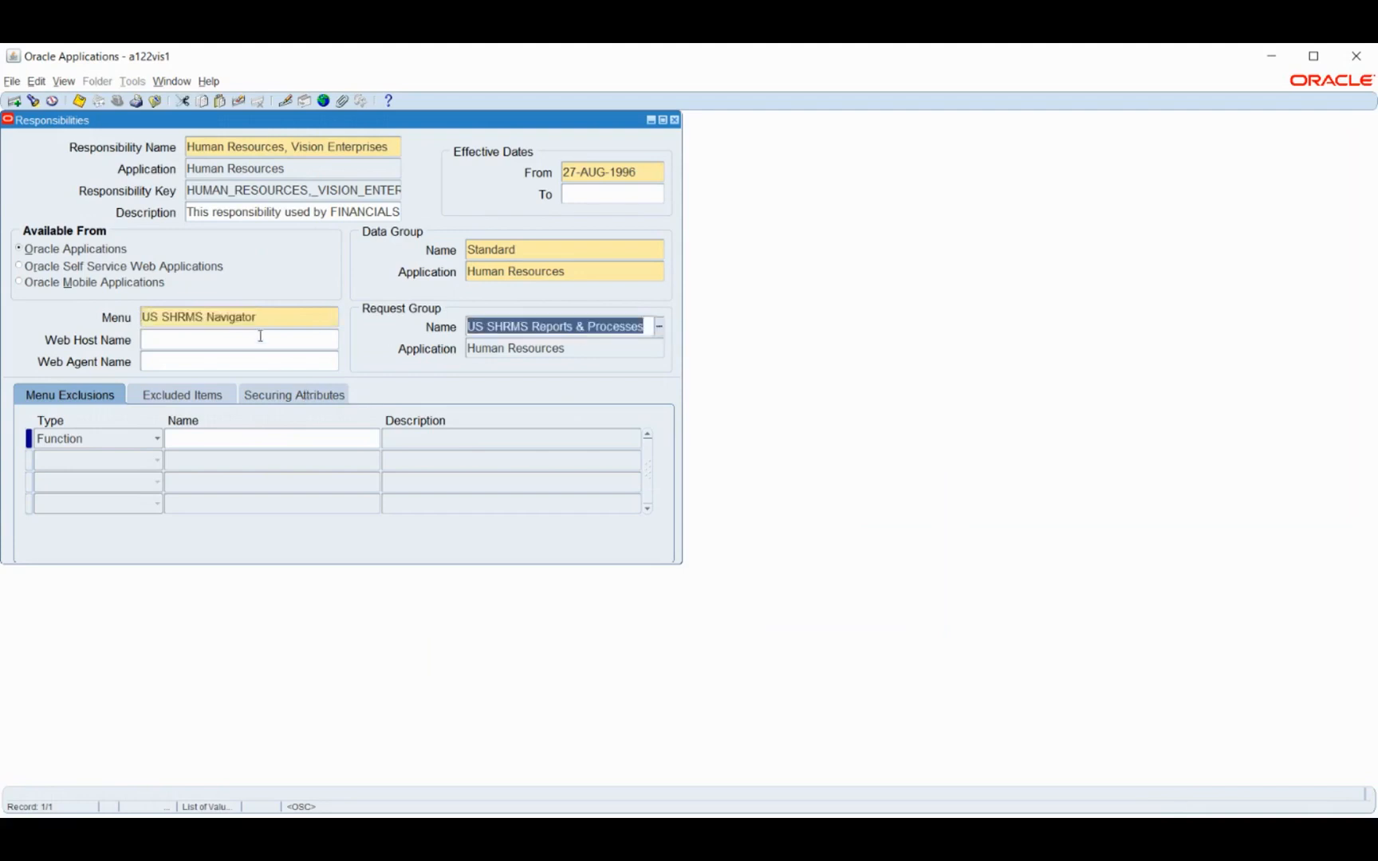
left_click(276, 314)
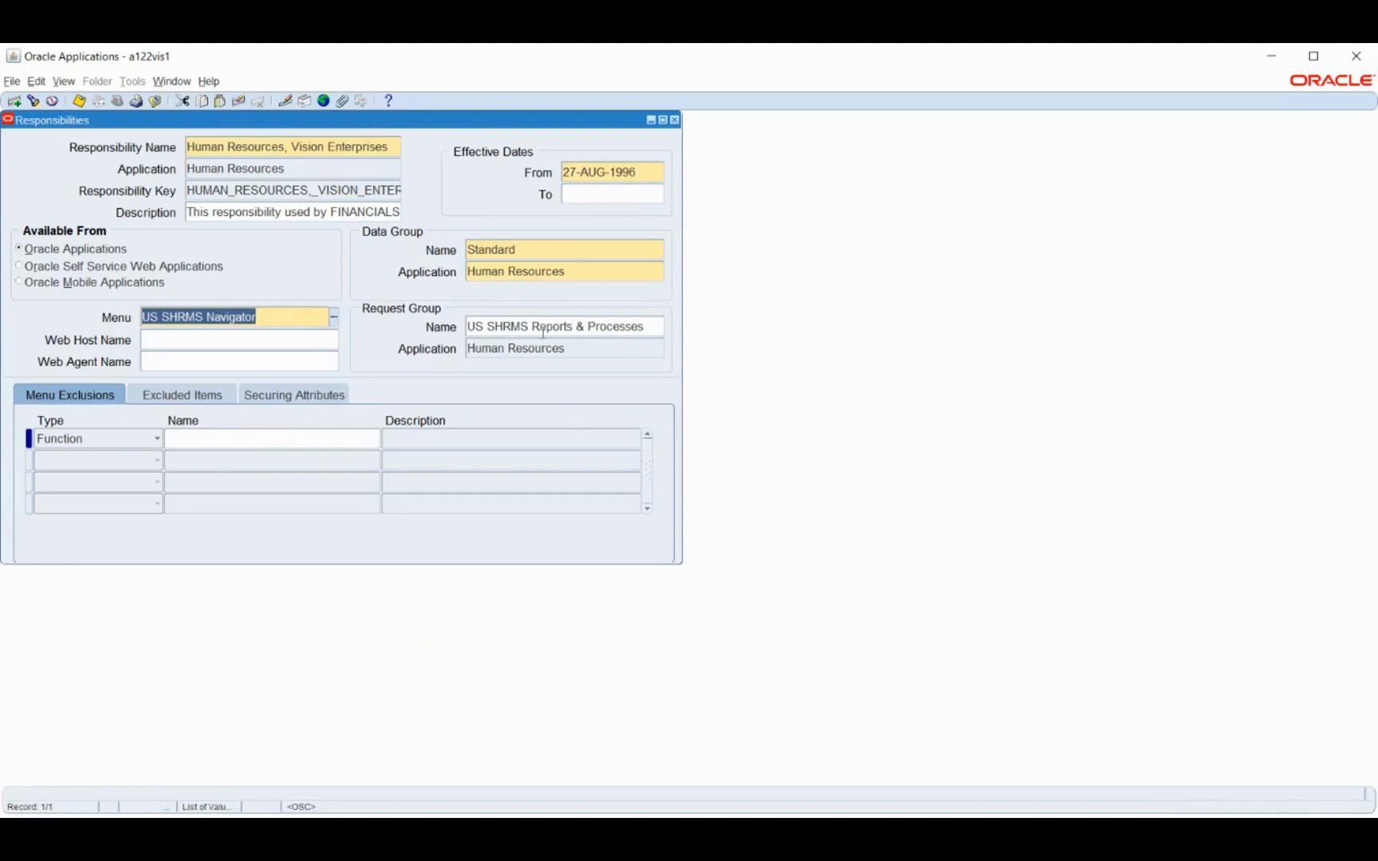
left_click(654, 328)
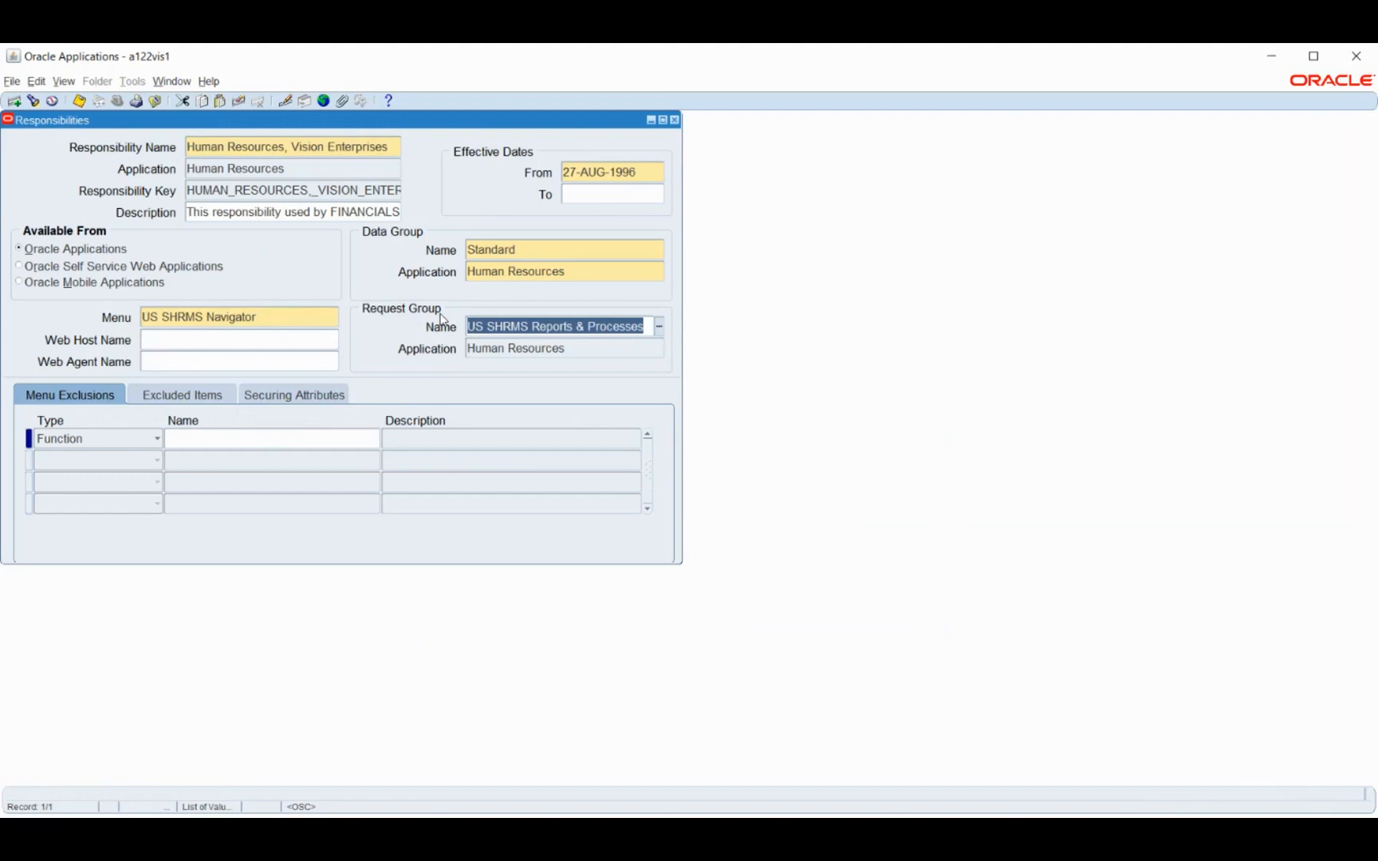
left_click(302, 320)
key("ctrl+c")
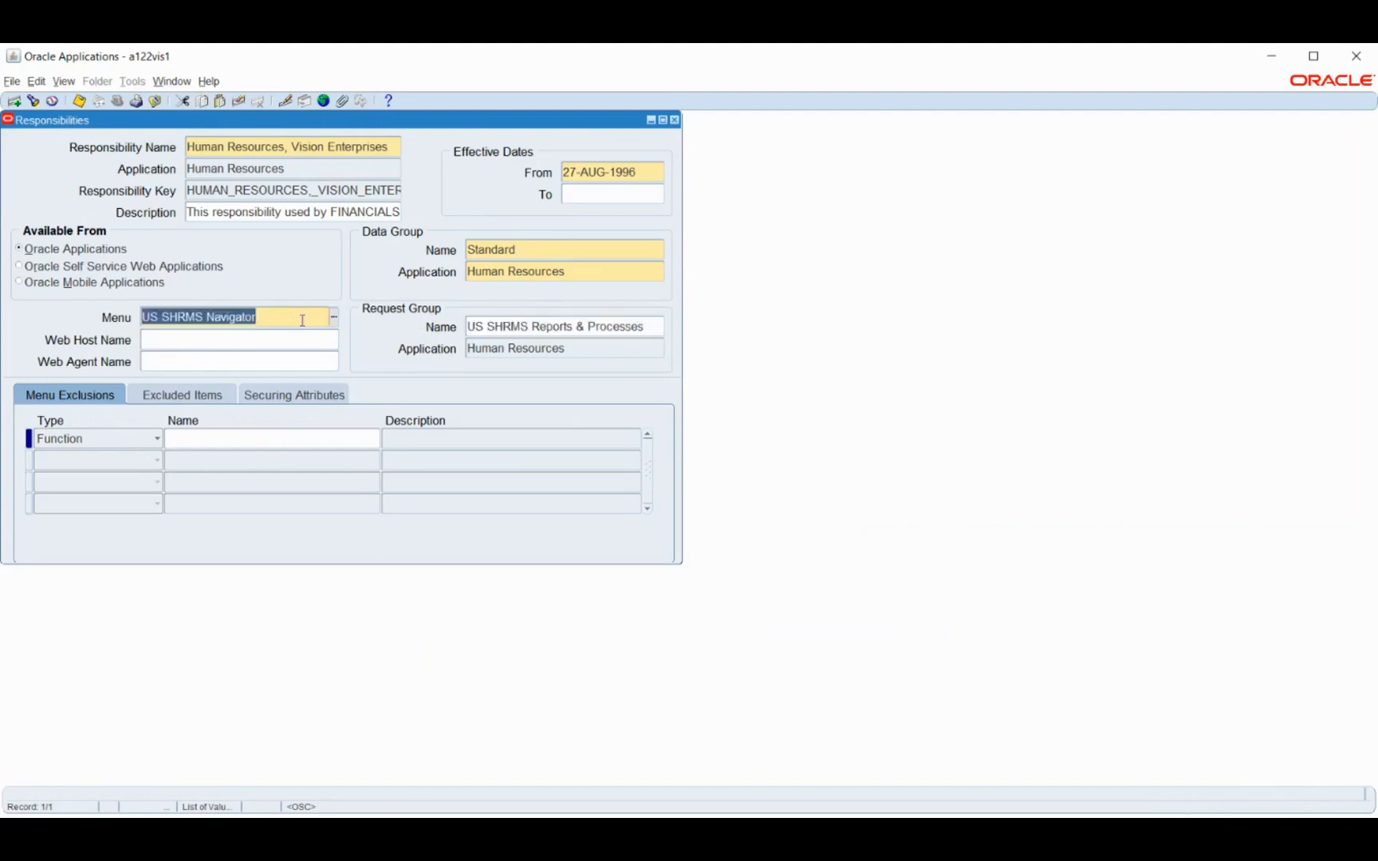
Close the responsibility record, open the menu definition form under Application and query the user menu name US SHRMS Navigator
key("F4")
scroll(128, 328, "up", 1)
scroll(125, 326, "up", 3)
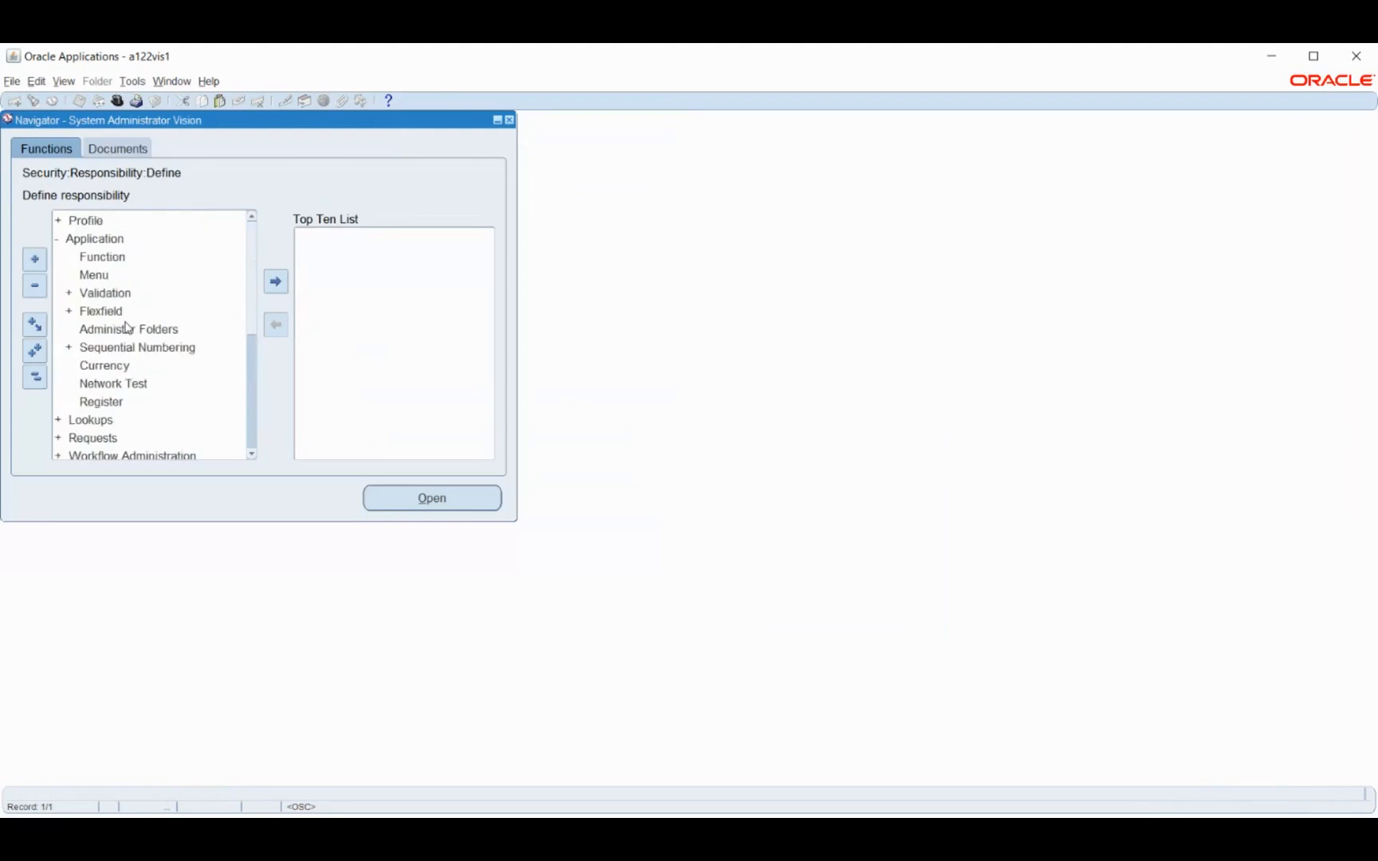
double_click(94, 275)
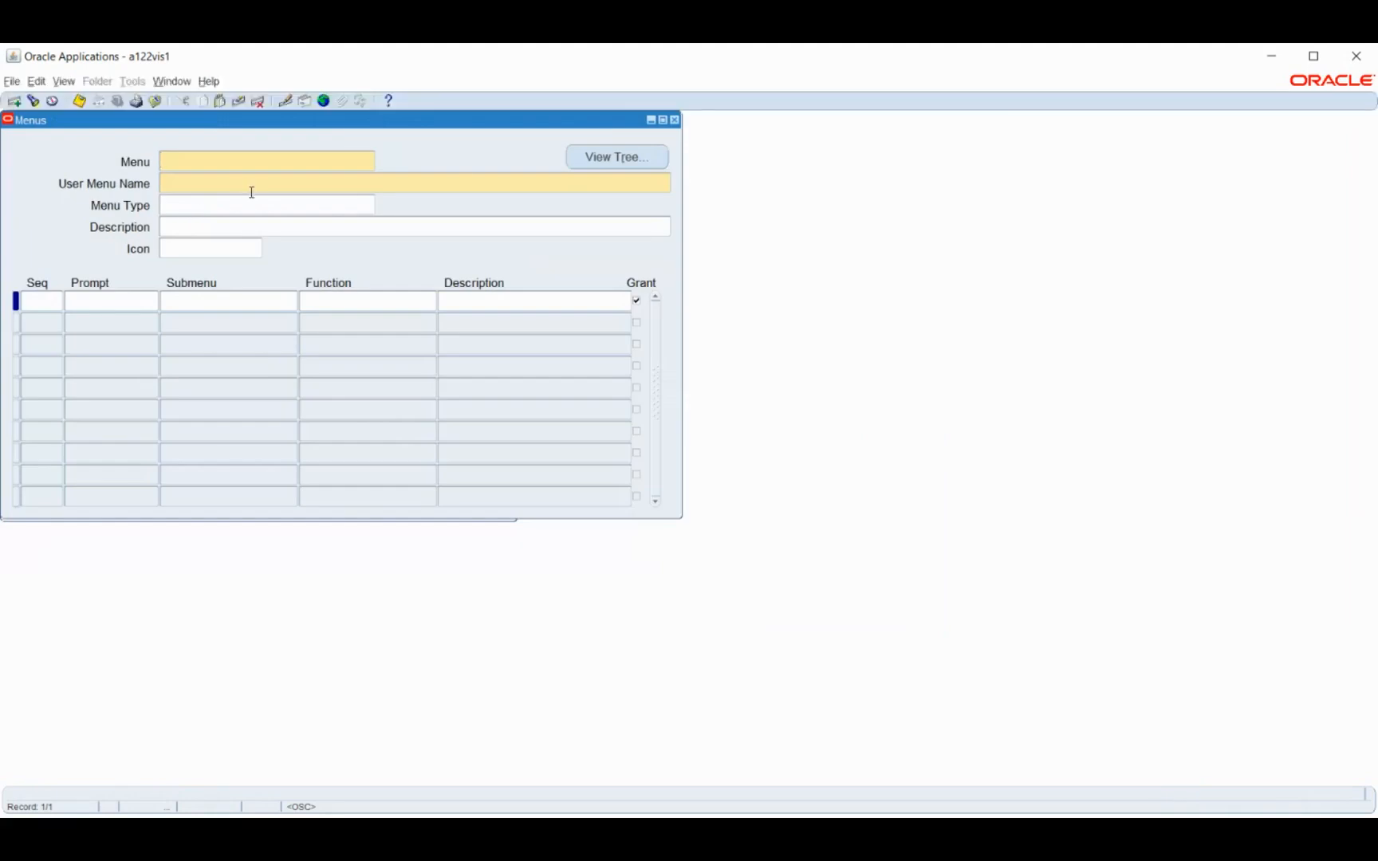
key("F11")
left_click(252, 178)
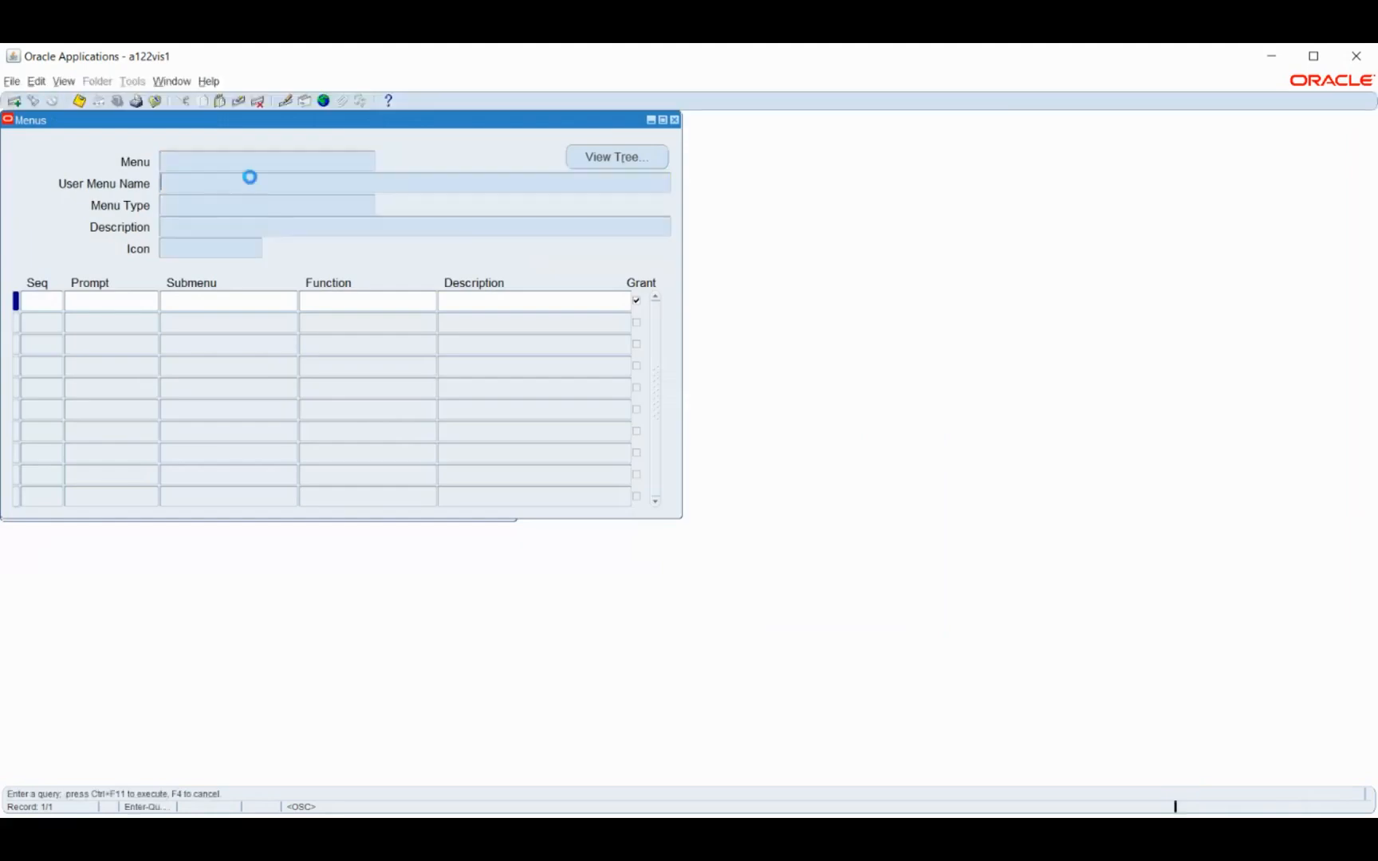
key("ctrl+v")
key("ctrl+F11")
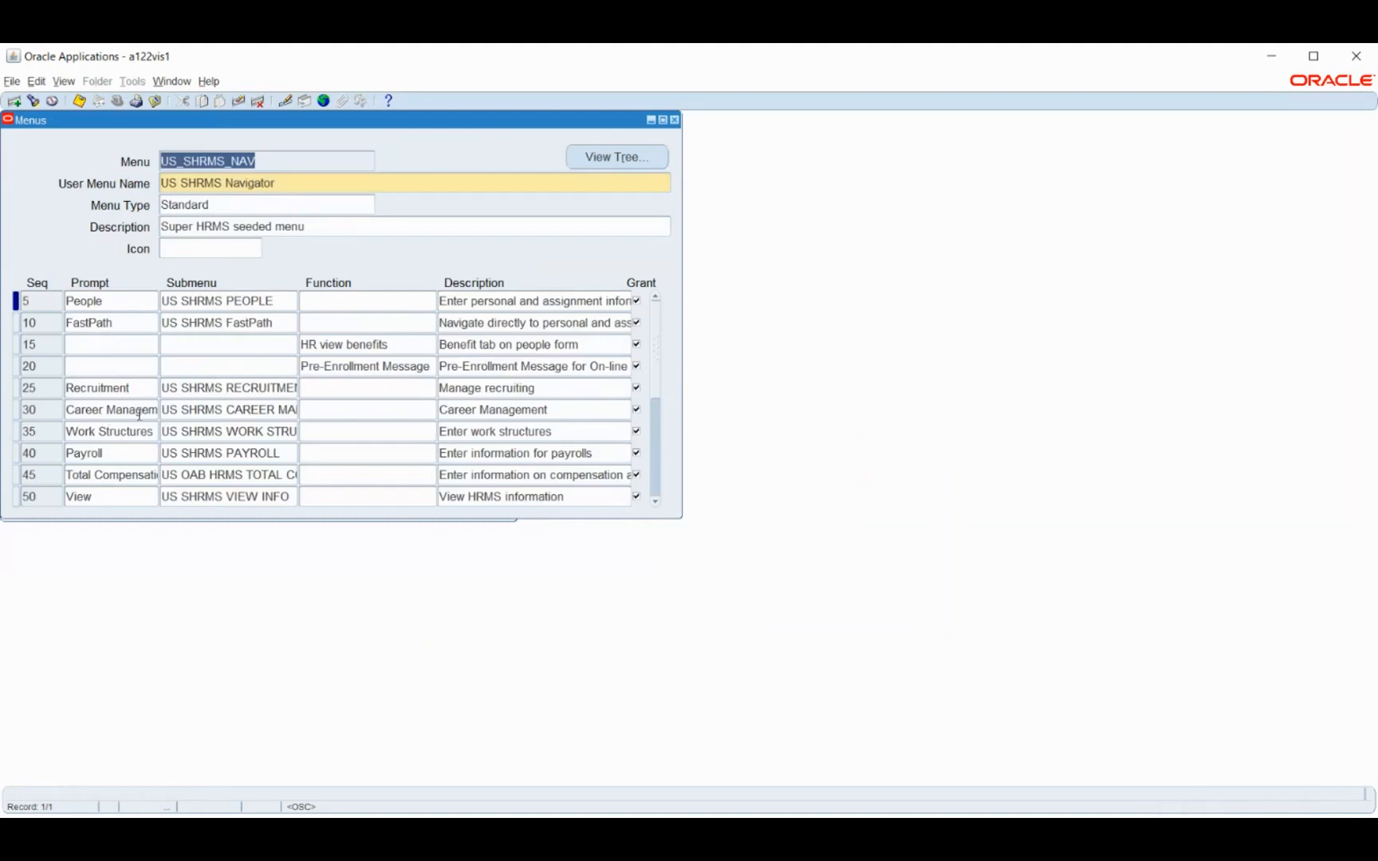
Examine the prompts and submenus of the US SHRMS Navigator menu, from People through Payroll to Processes and Reports
left_click(131, 377)
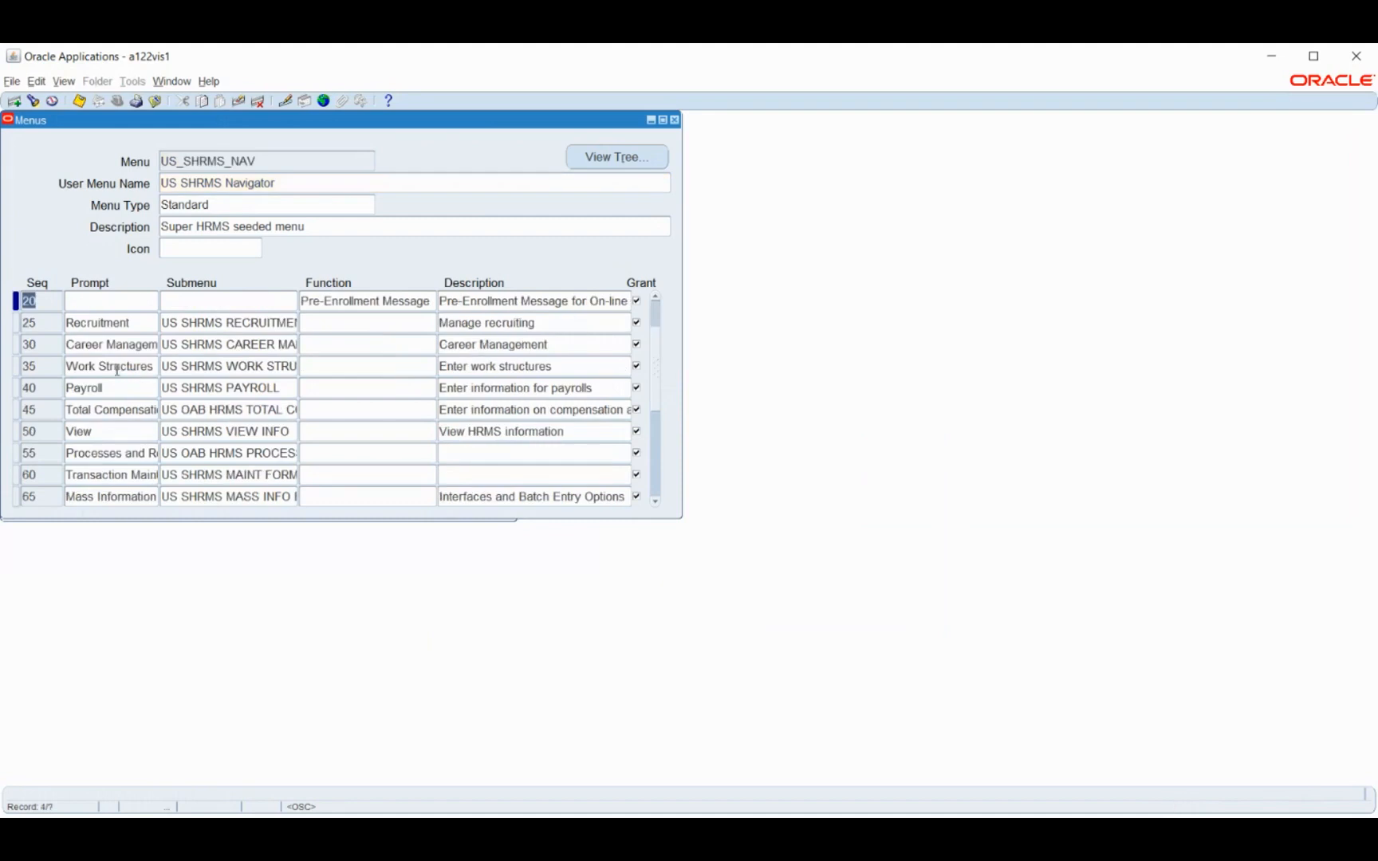
left_click(117, 369)
left_click(121, 389)
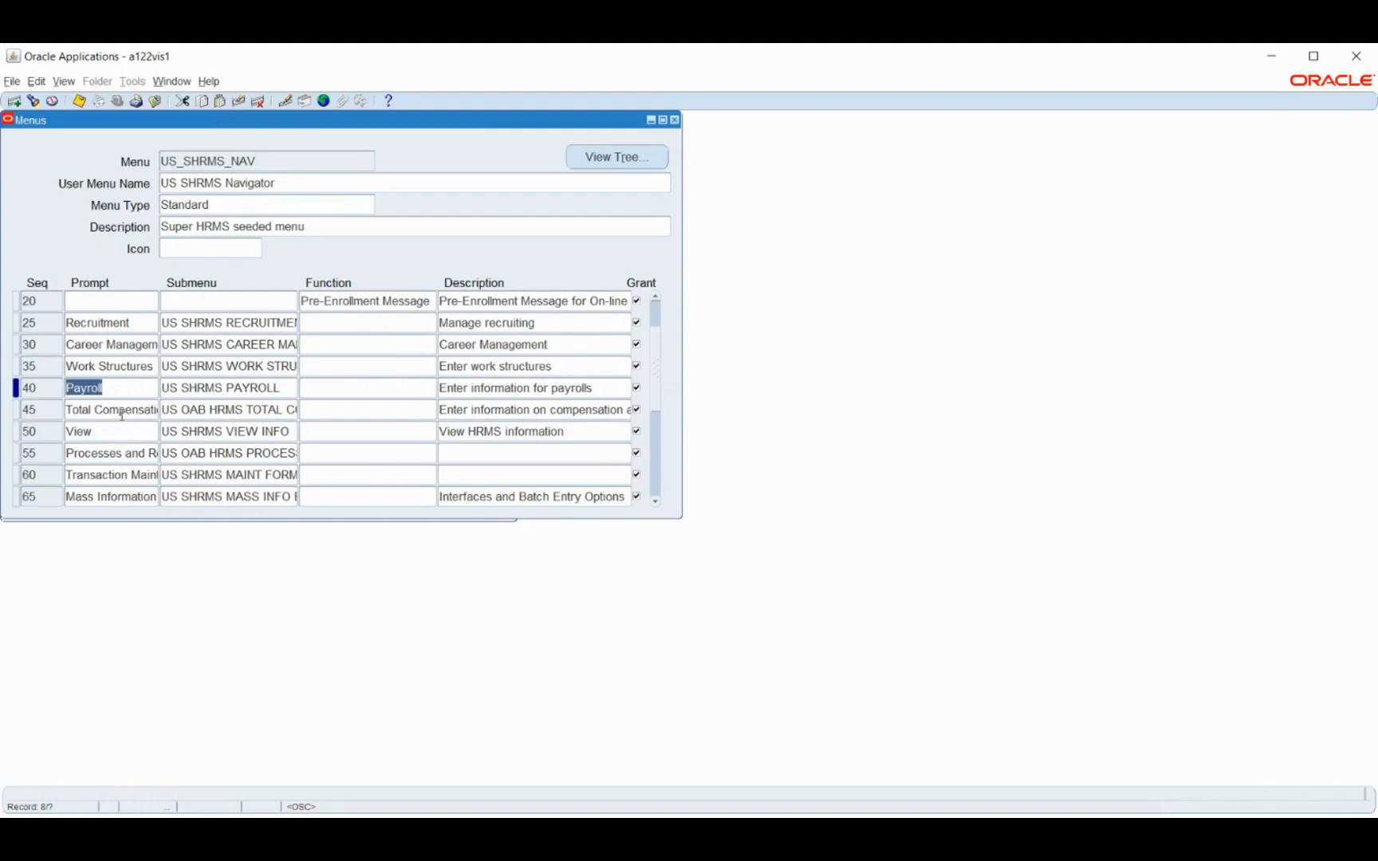
left_click(121, 413)
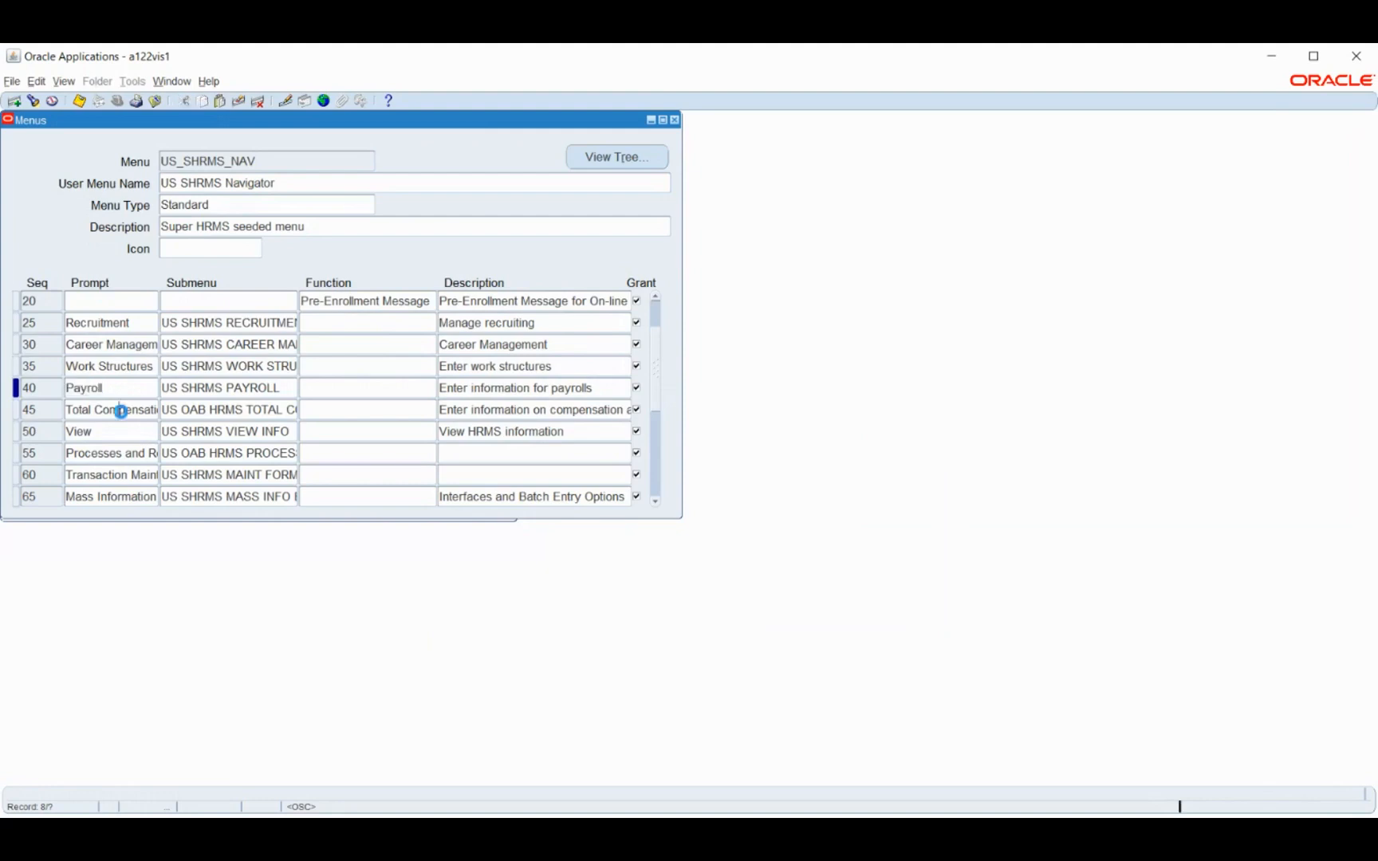
left_click(111, 455)
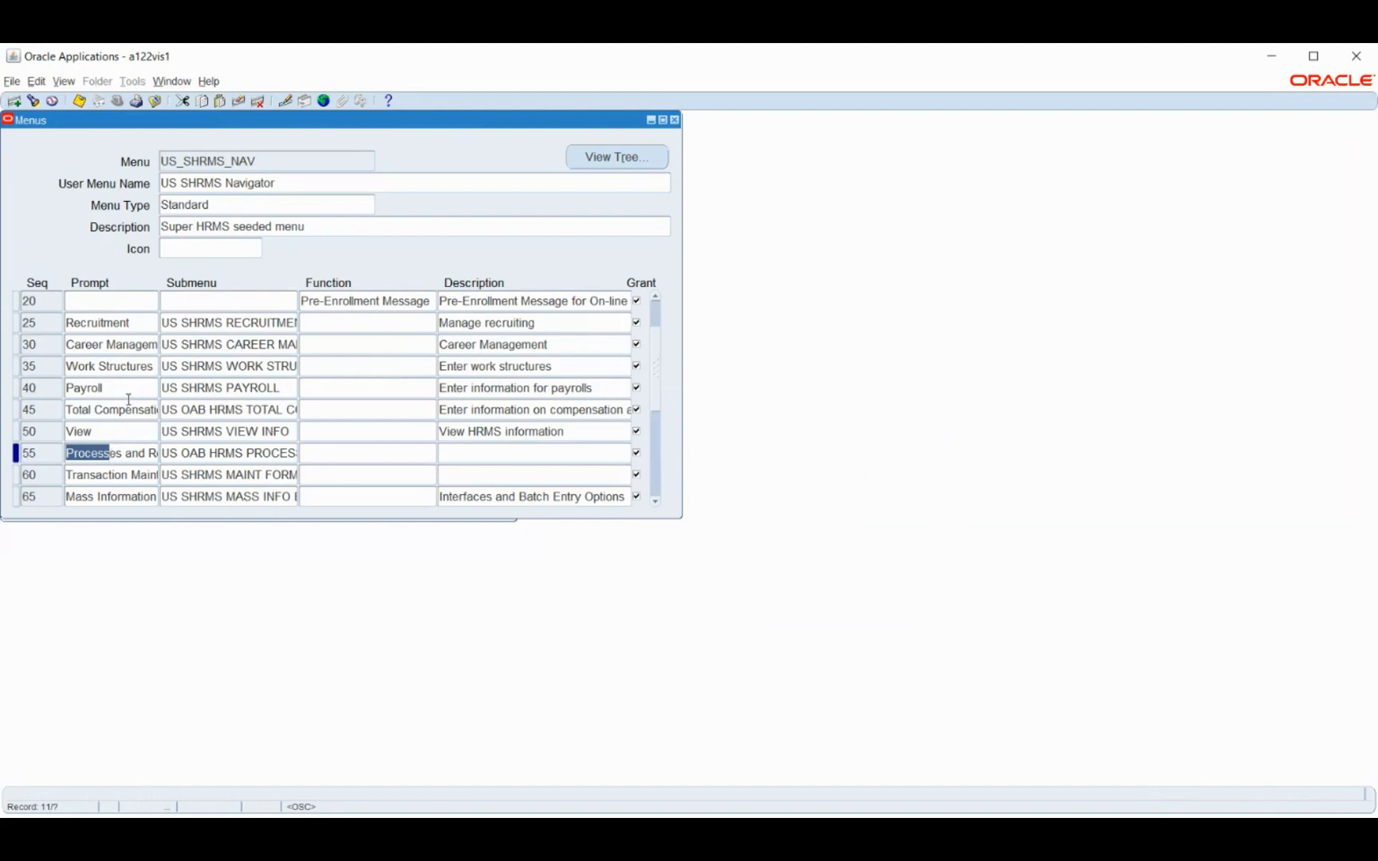
scroll(126, 397, "up", 1)
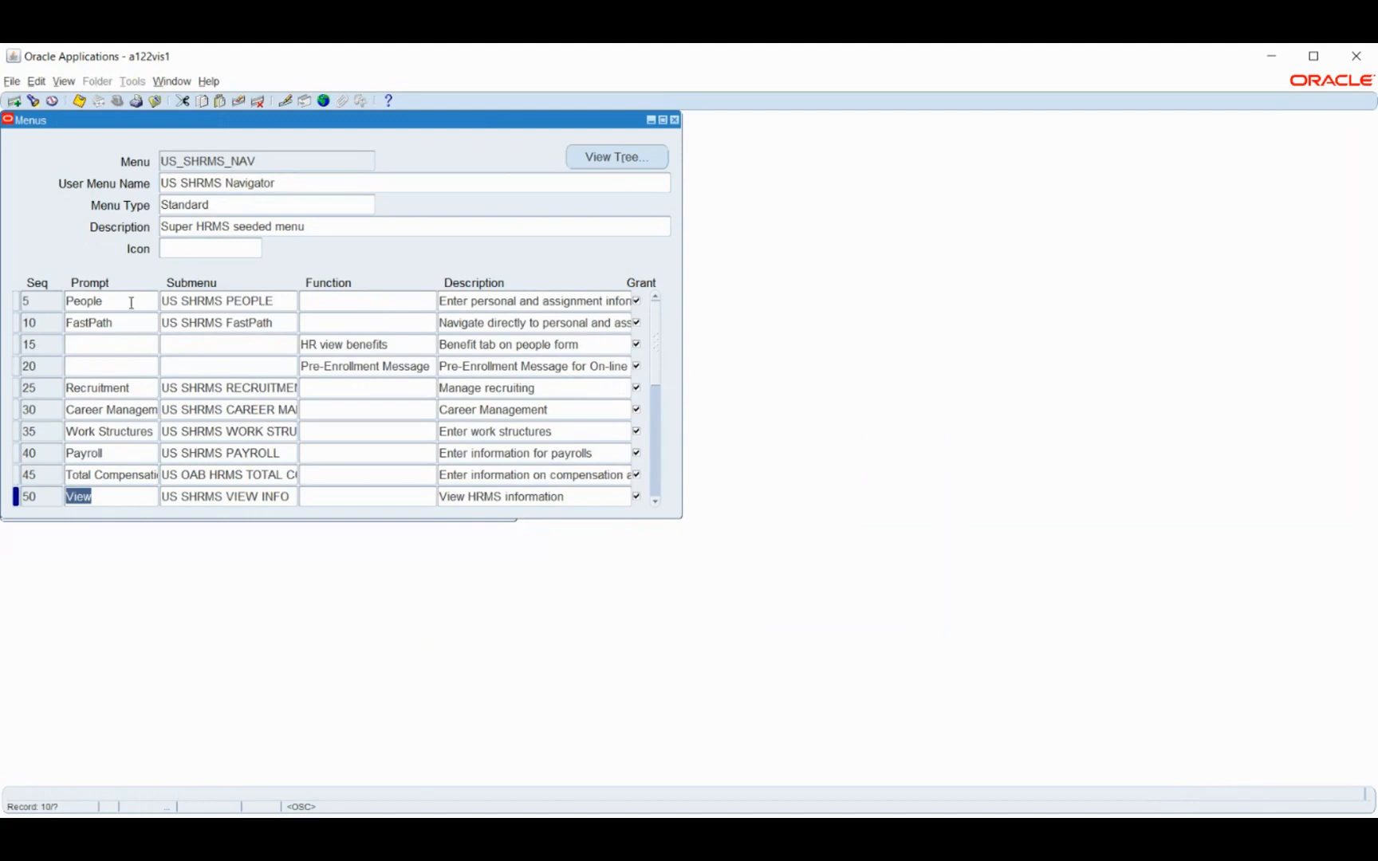
left_click(130, 303)
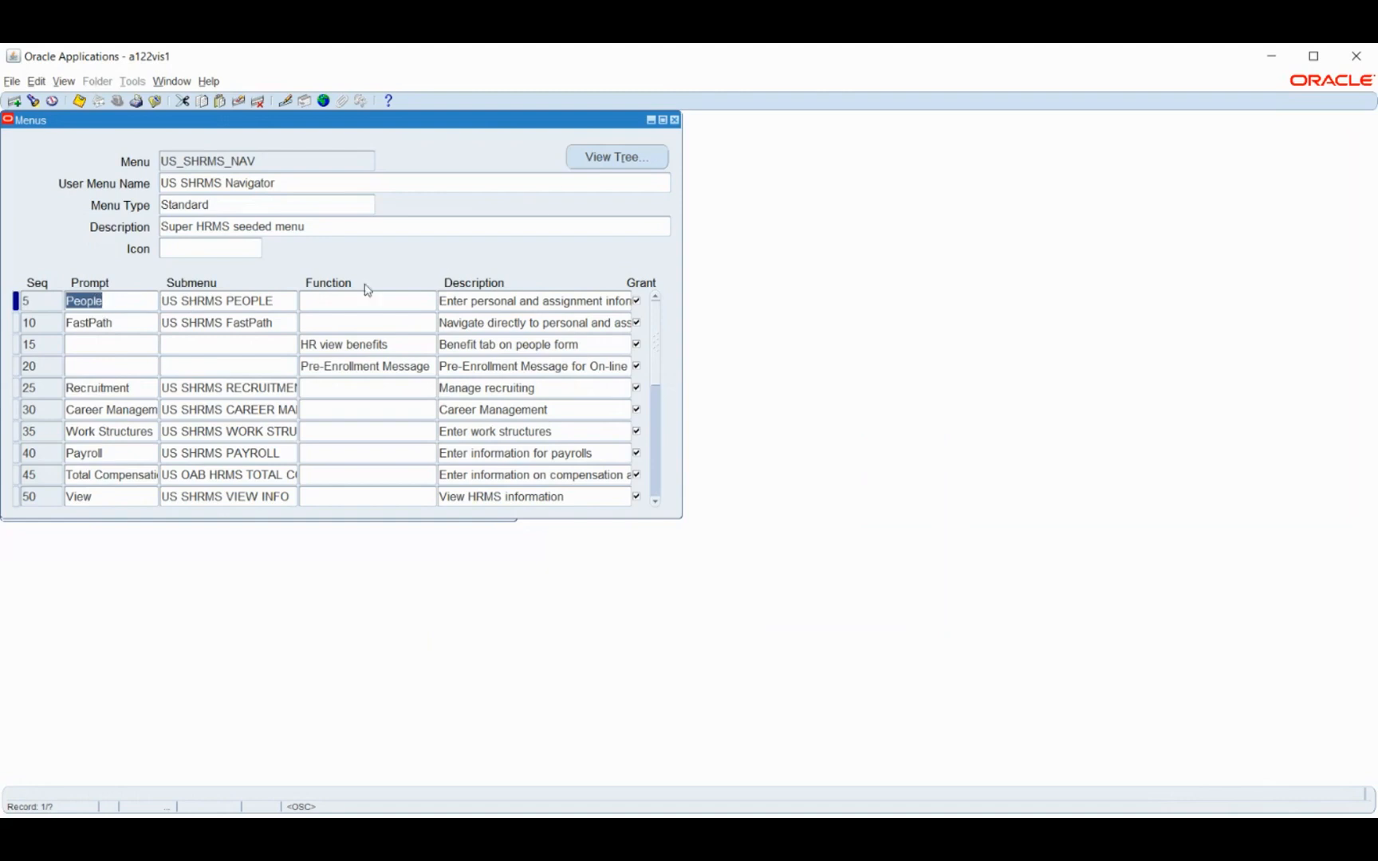
View the menu as a tree, inspect the Enter and Maintain function under People and close the viewer
left_click(614, 158)
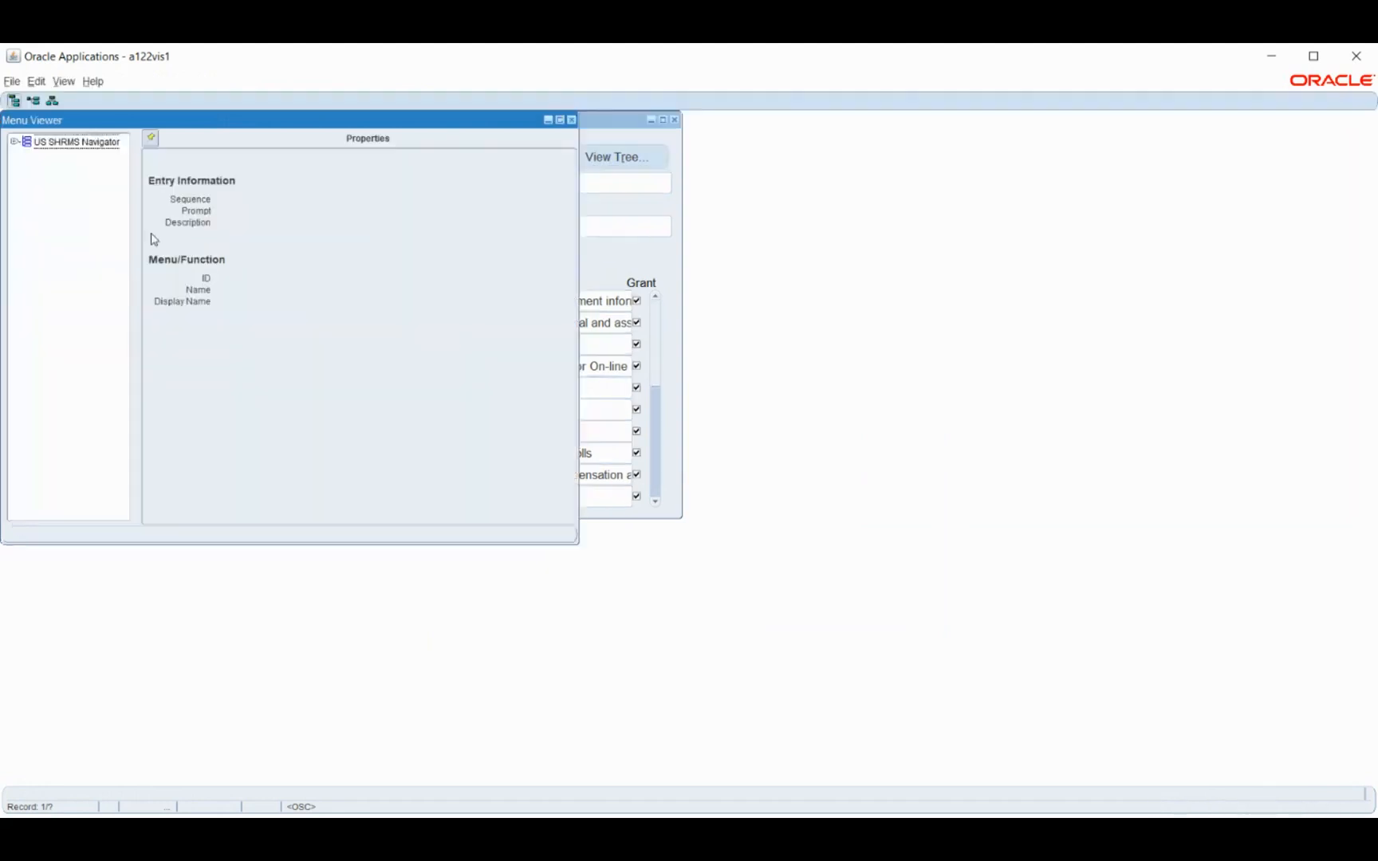
left_click(13, 142)
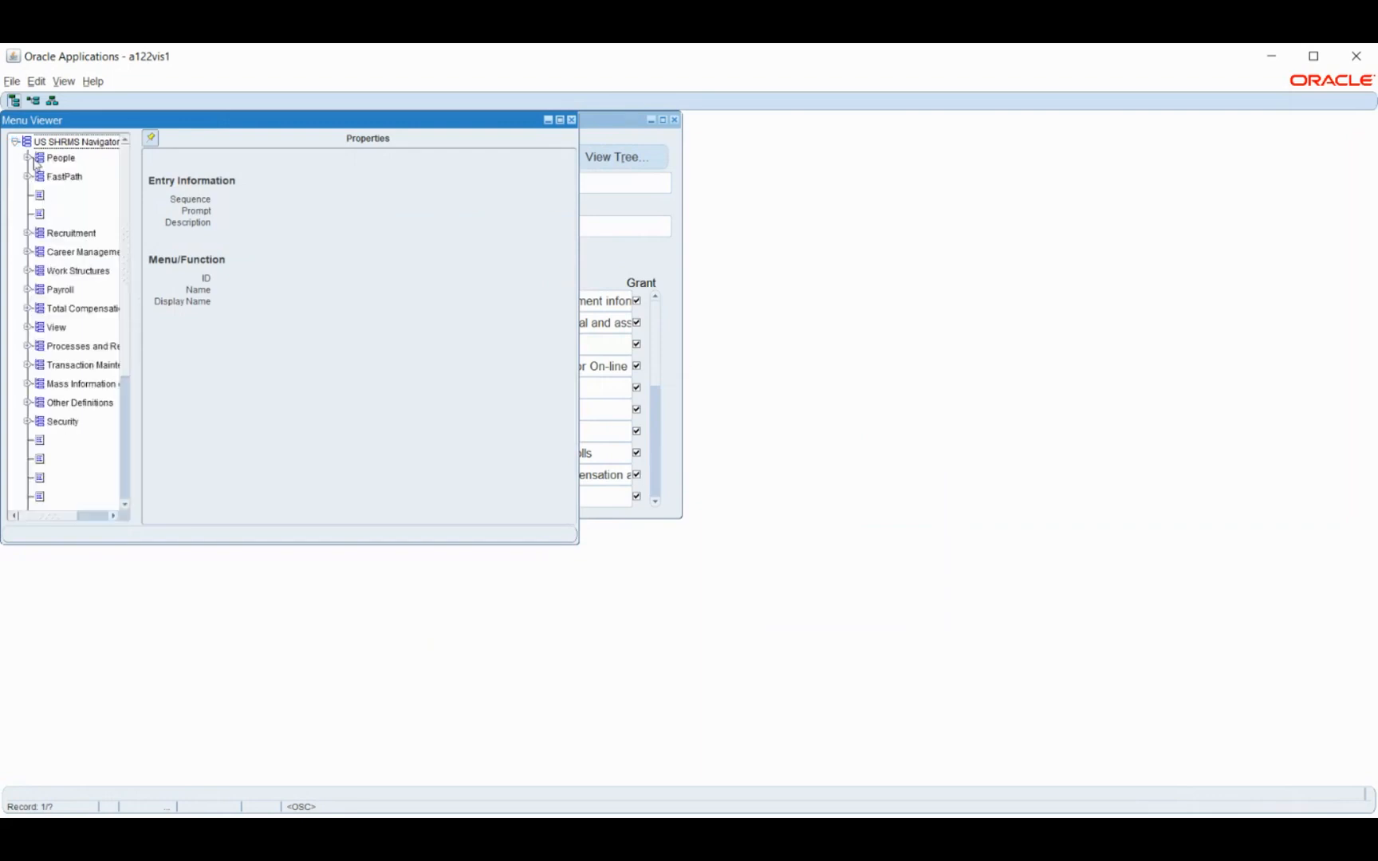
left_click(56, 159)
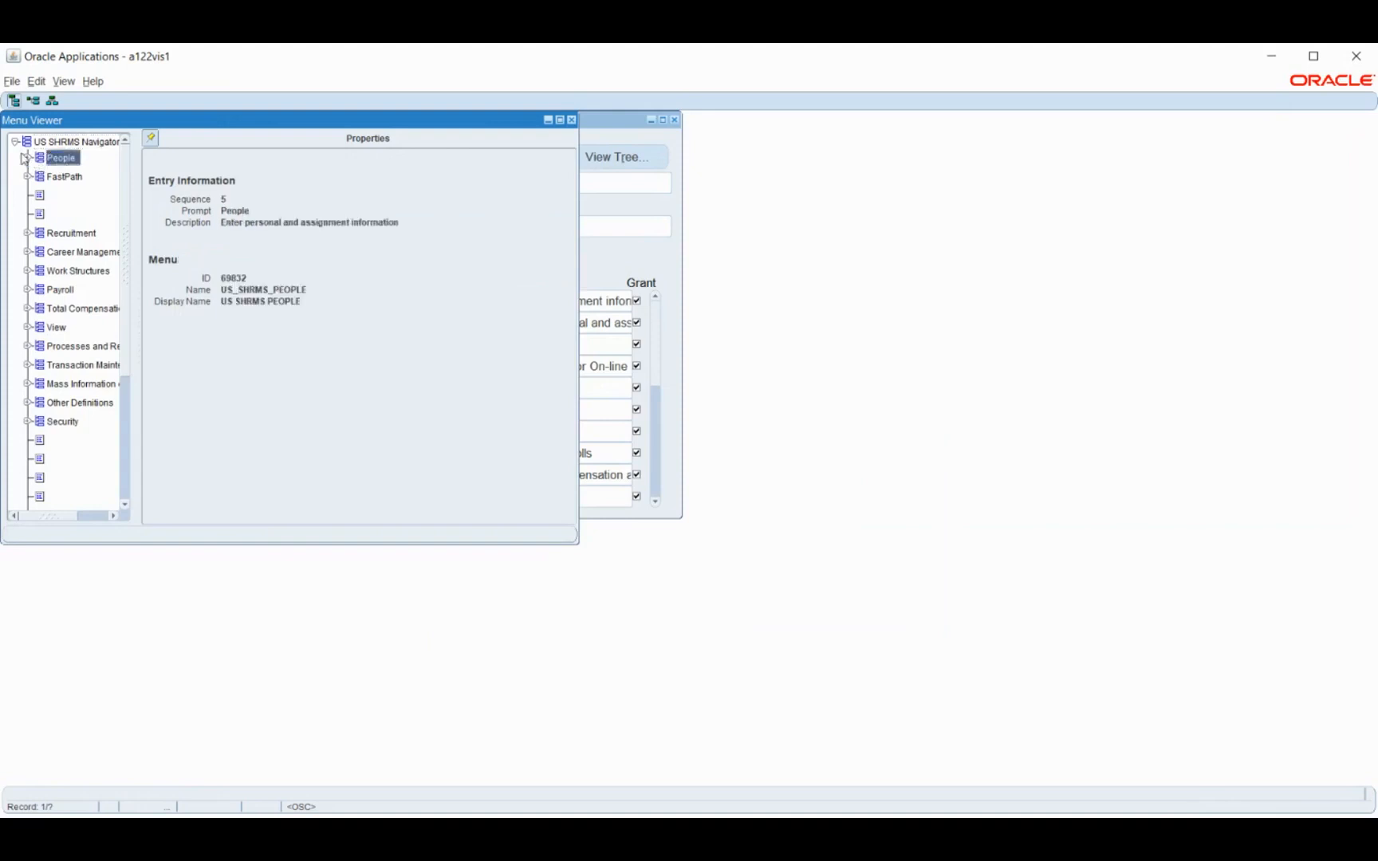
left_click(27, 158)
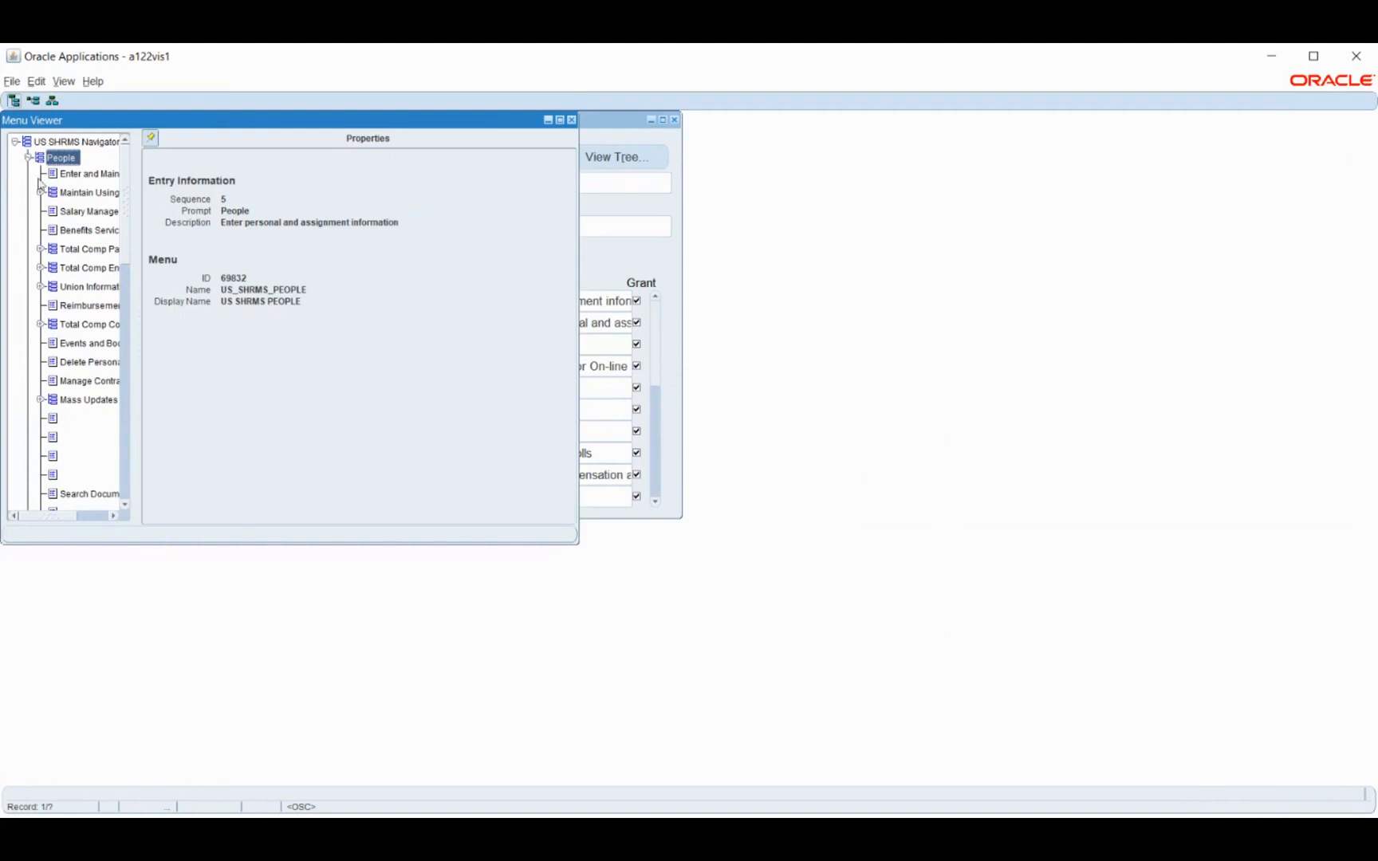
left_click(71, 175)
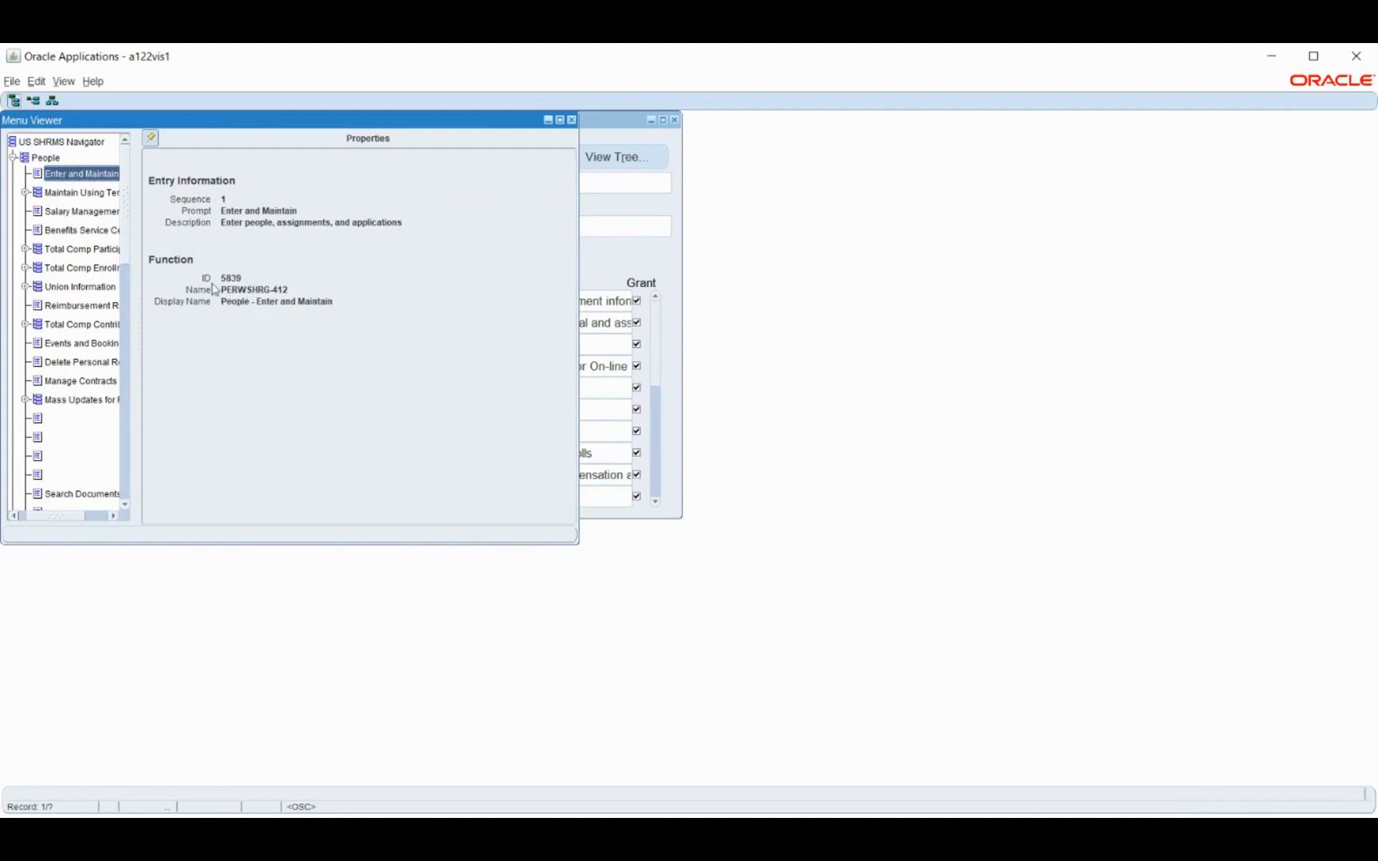
left_click(570, 121)
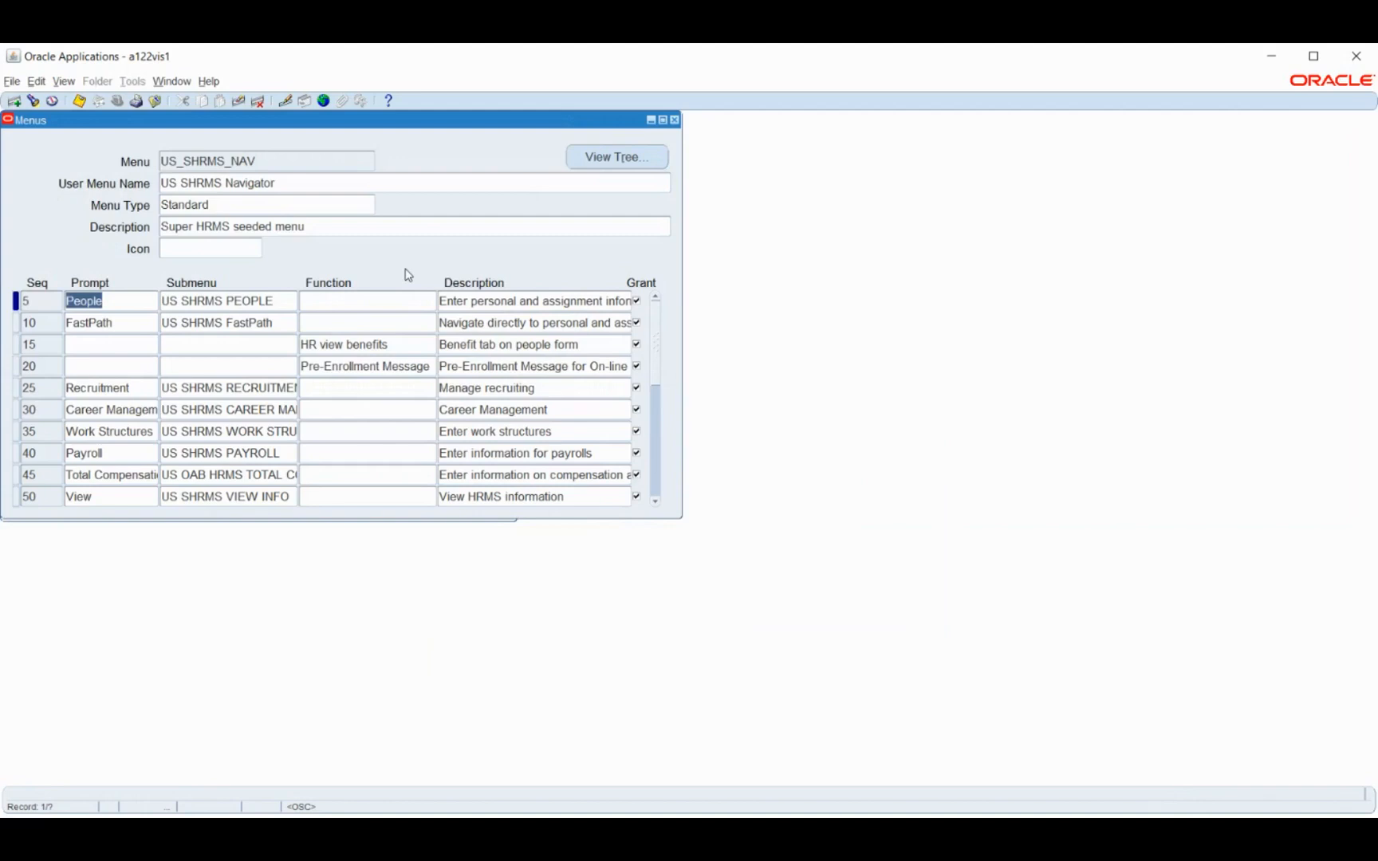
Close the menu form, open the responsibility definition form and find Human Resources DJ by searching for "human"
key("F4")
scroll(109, 378, "down", 4)
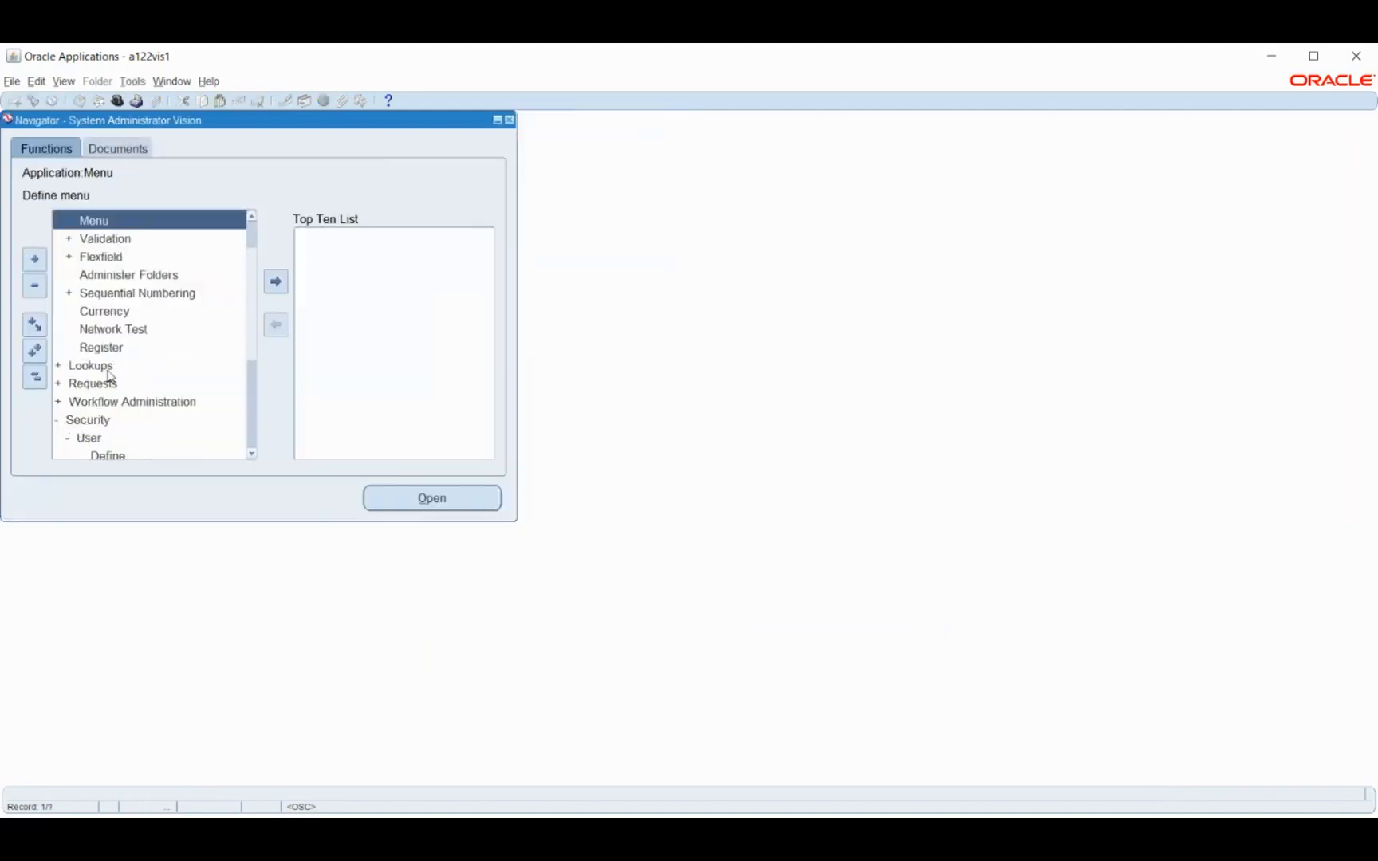
left_click(127, 346)
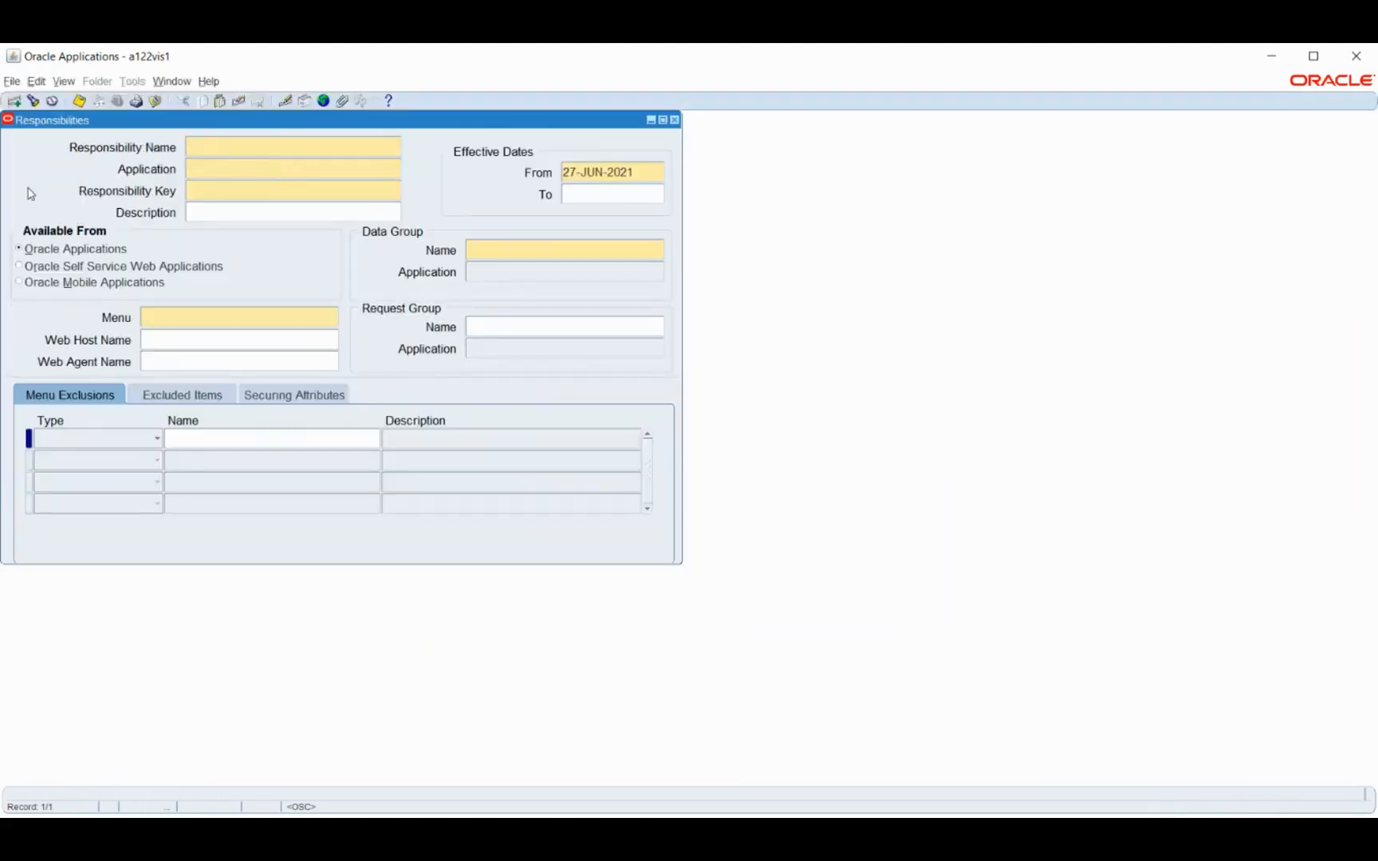
left_click(33, 100)
type("h")
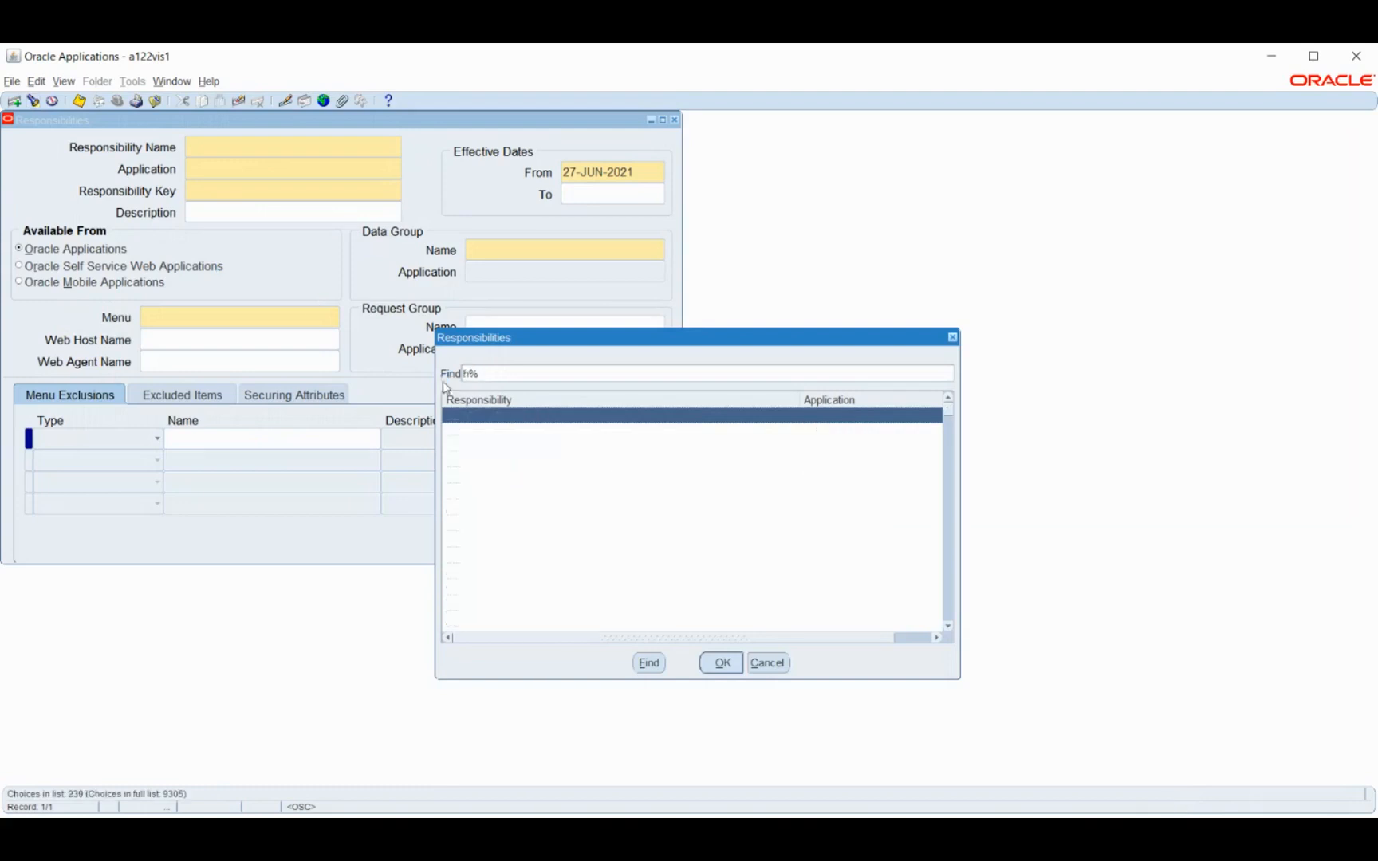
type("u")
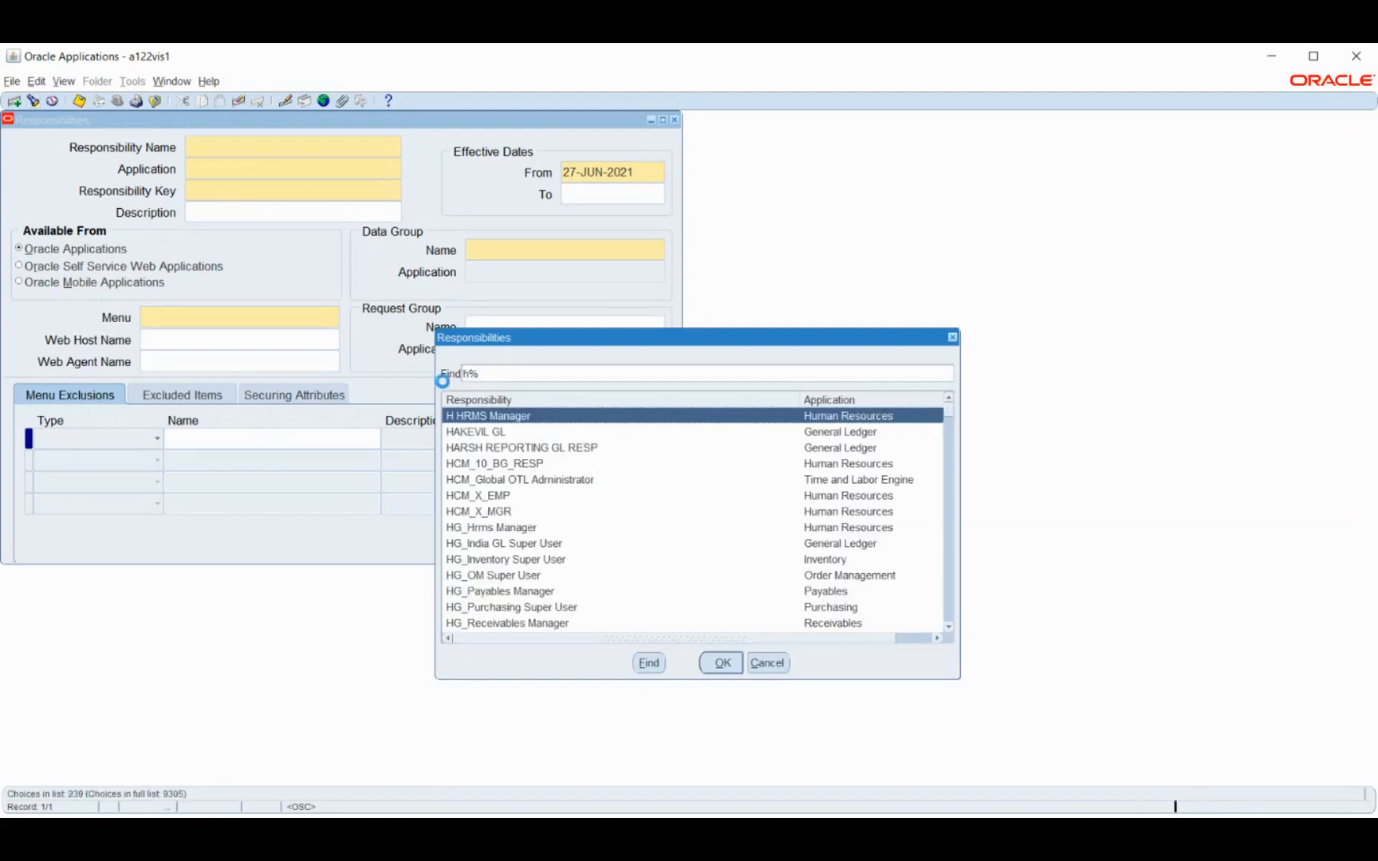
type("man")
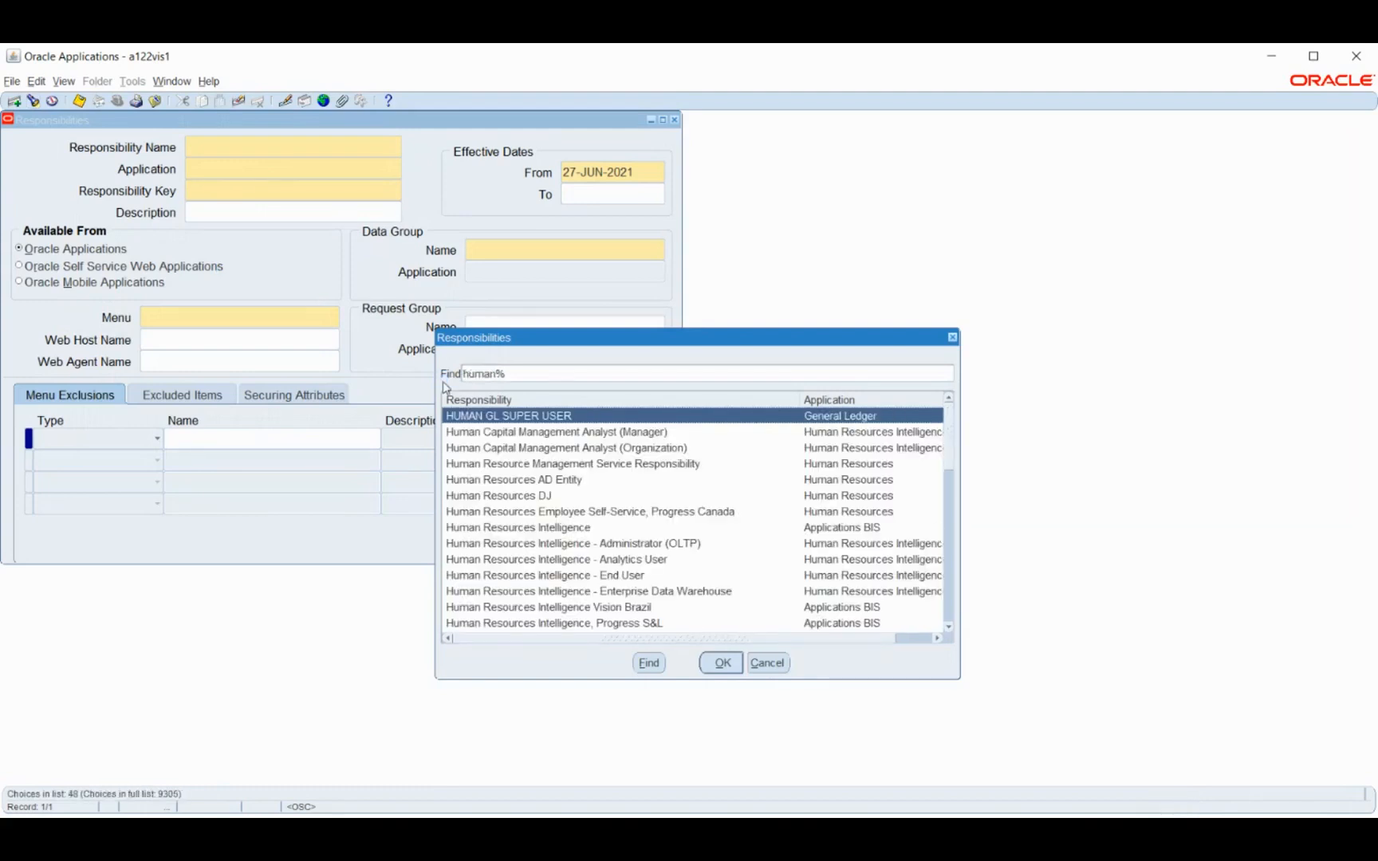
left_click(527, 501)
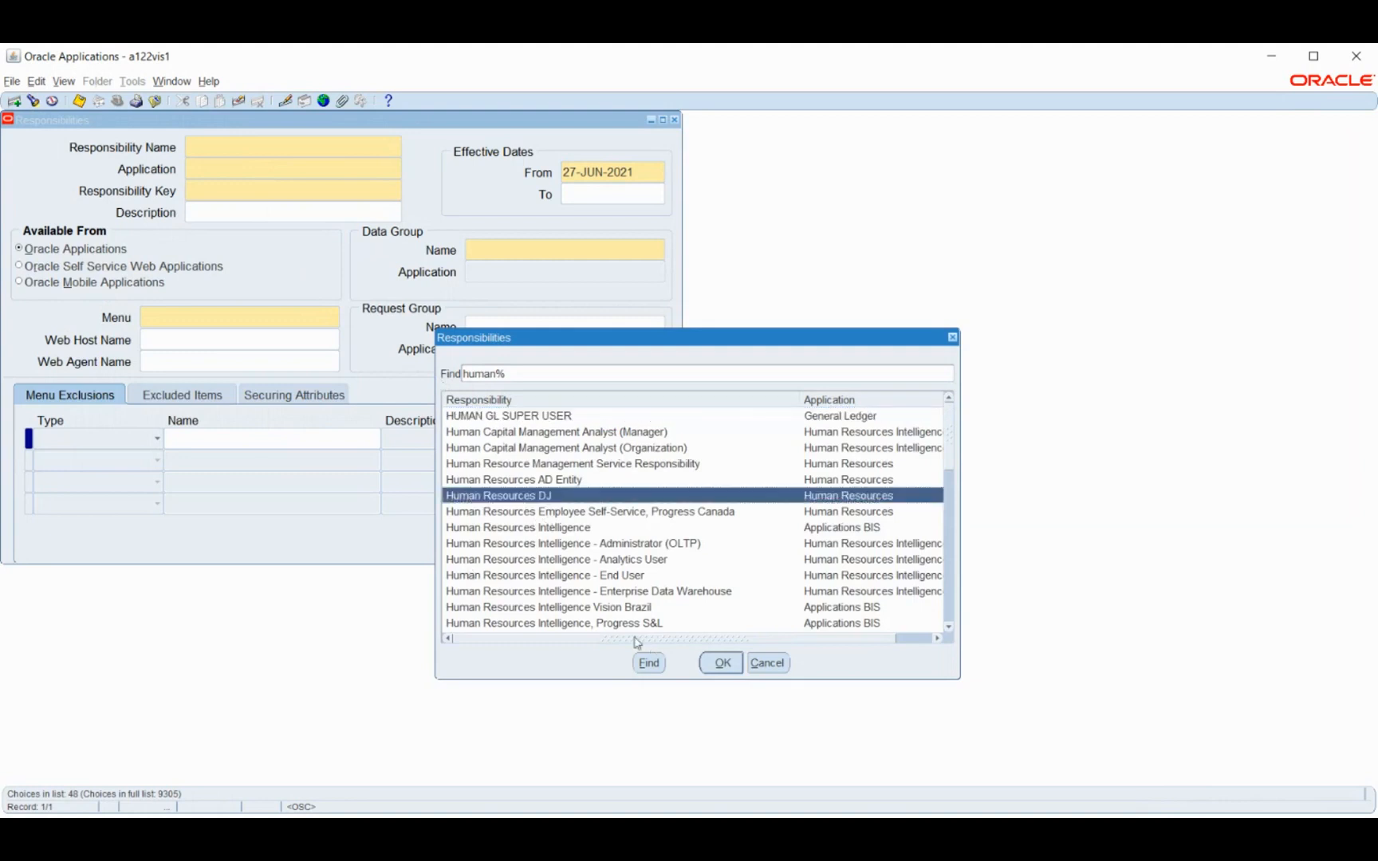
left_click(721, 662)
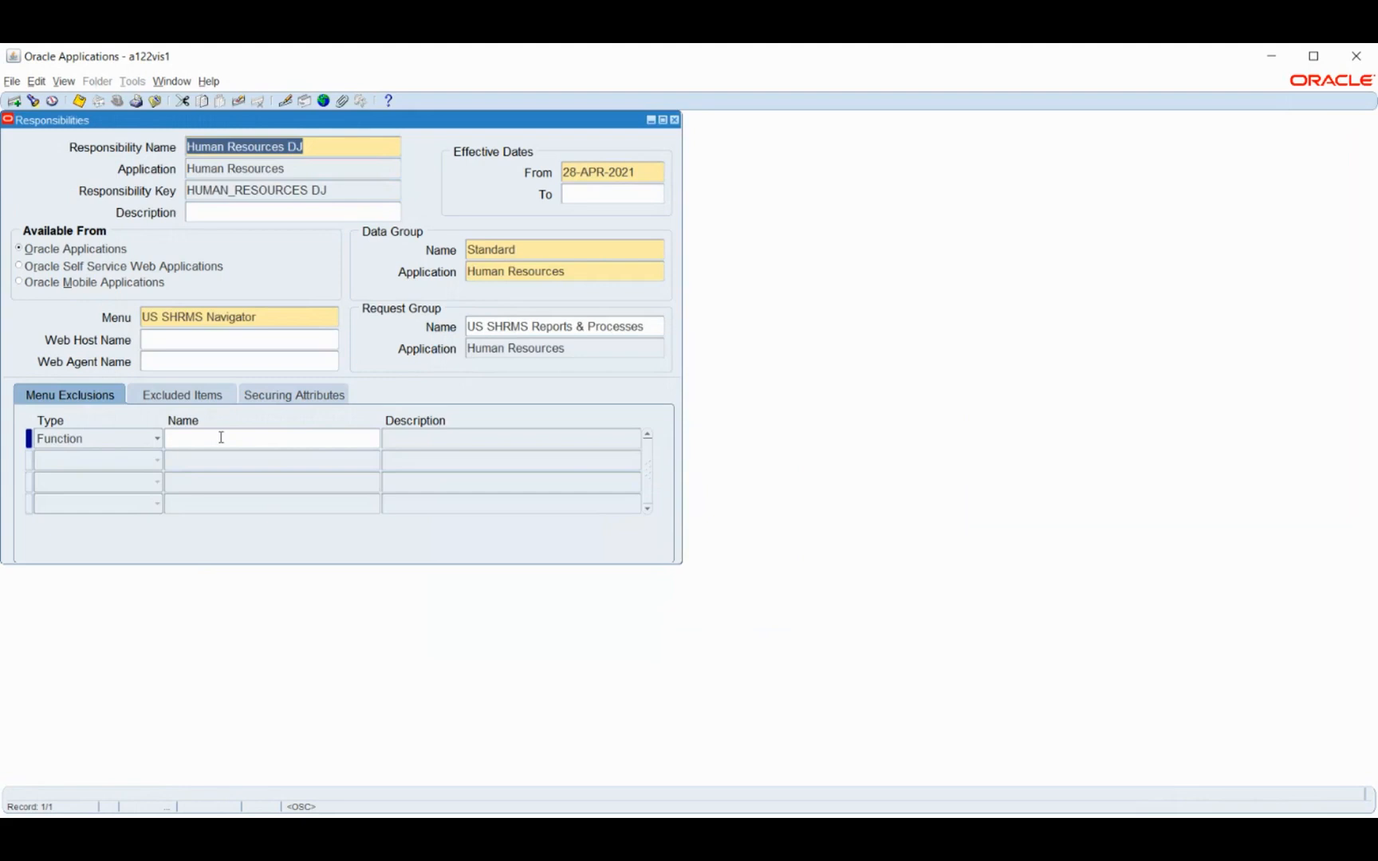
Start a Function-type menu exclusion on the Human Resources DJ responsibility and close the form without saving it
left_click(136, 443)
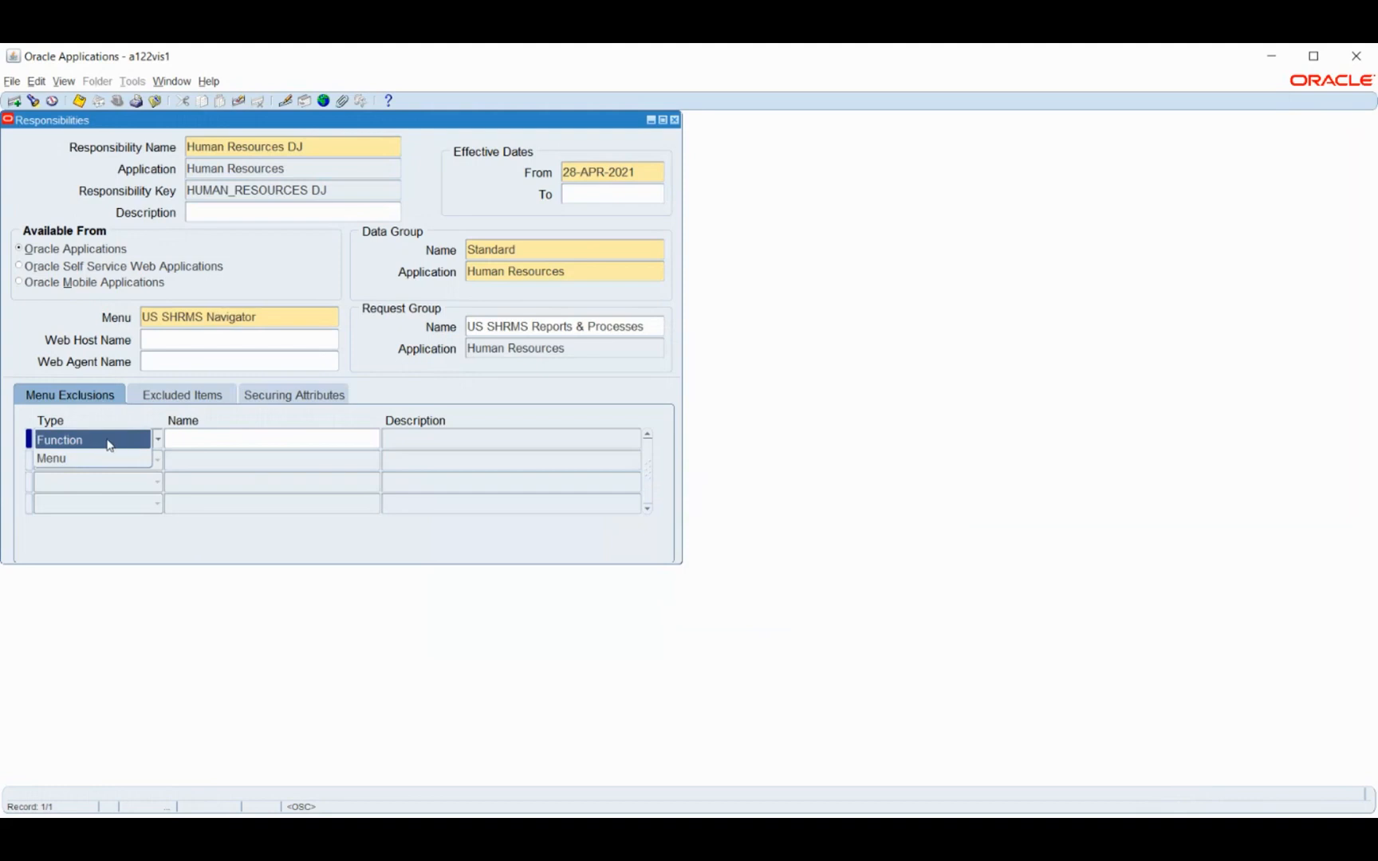
left_click(110, 444)
left_click(234, 444)
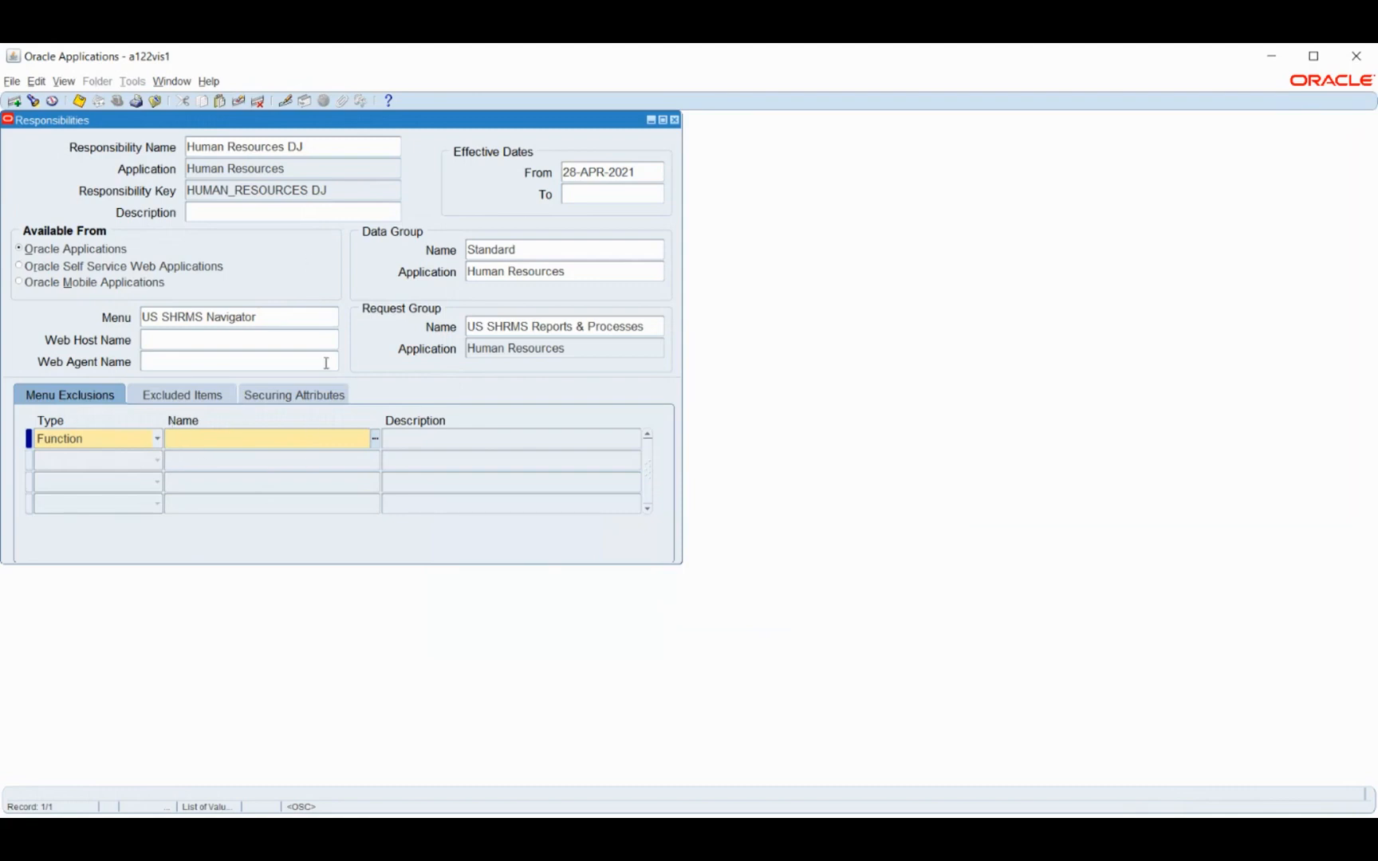
left_click(303, 170)
left_click(303, 171)
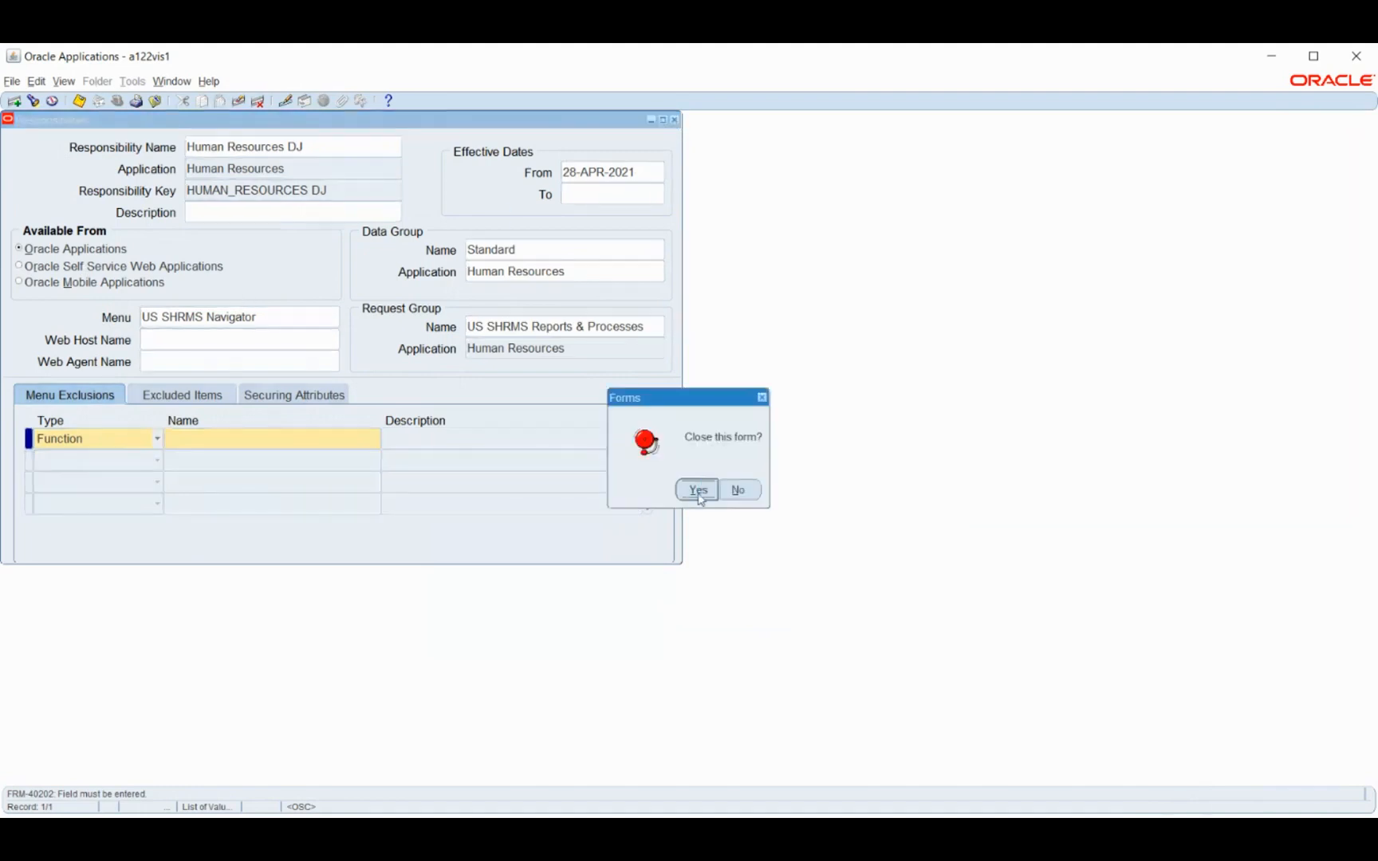
left_click(698, 488)
Open the system profile values search under Profile and set the responsibility criterion to Bosch HRMS
left_click(35, 378)
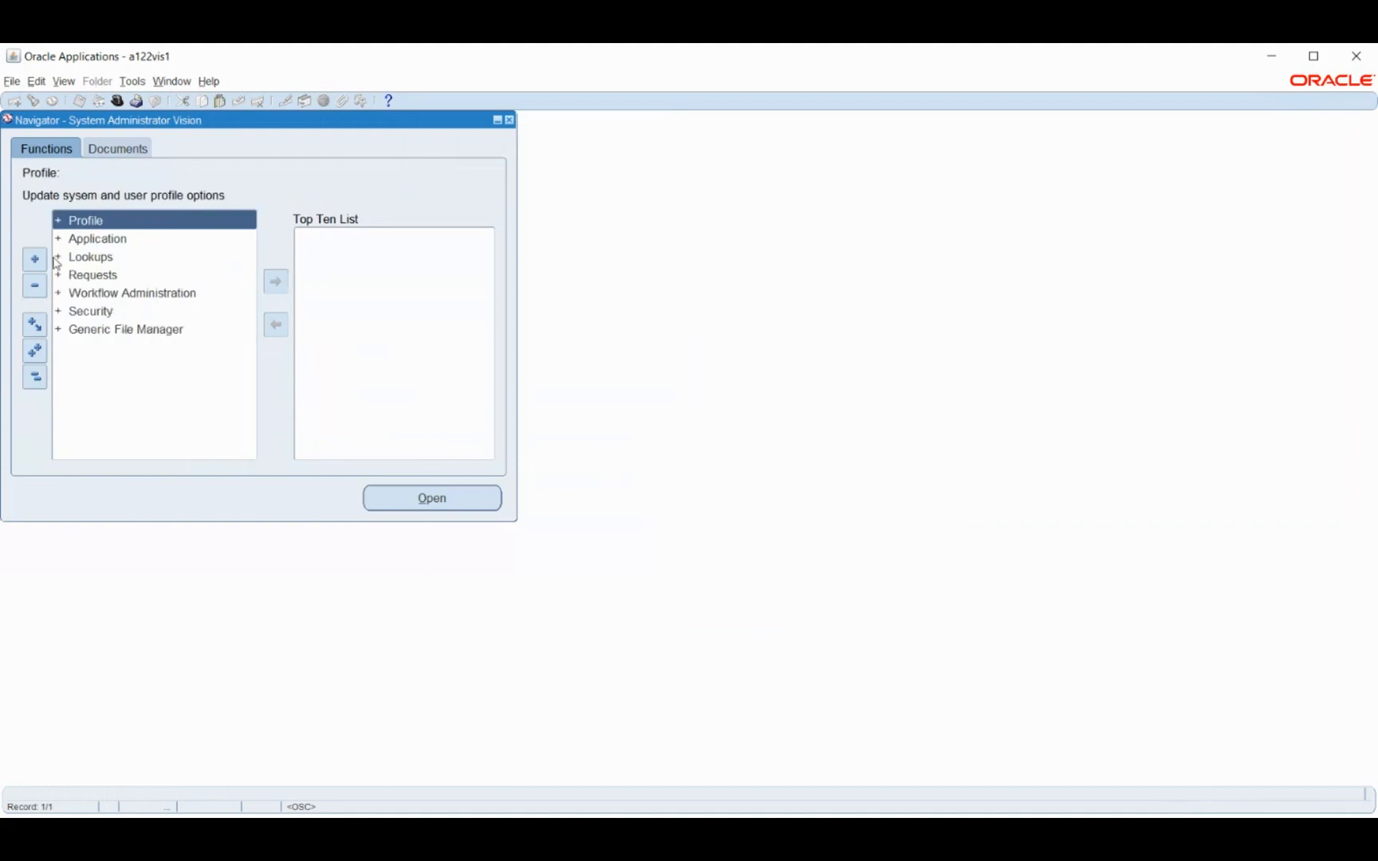
double_click(82, 229)
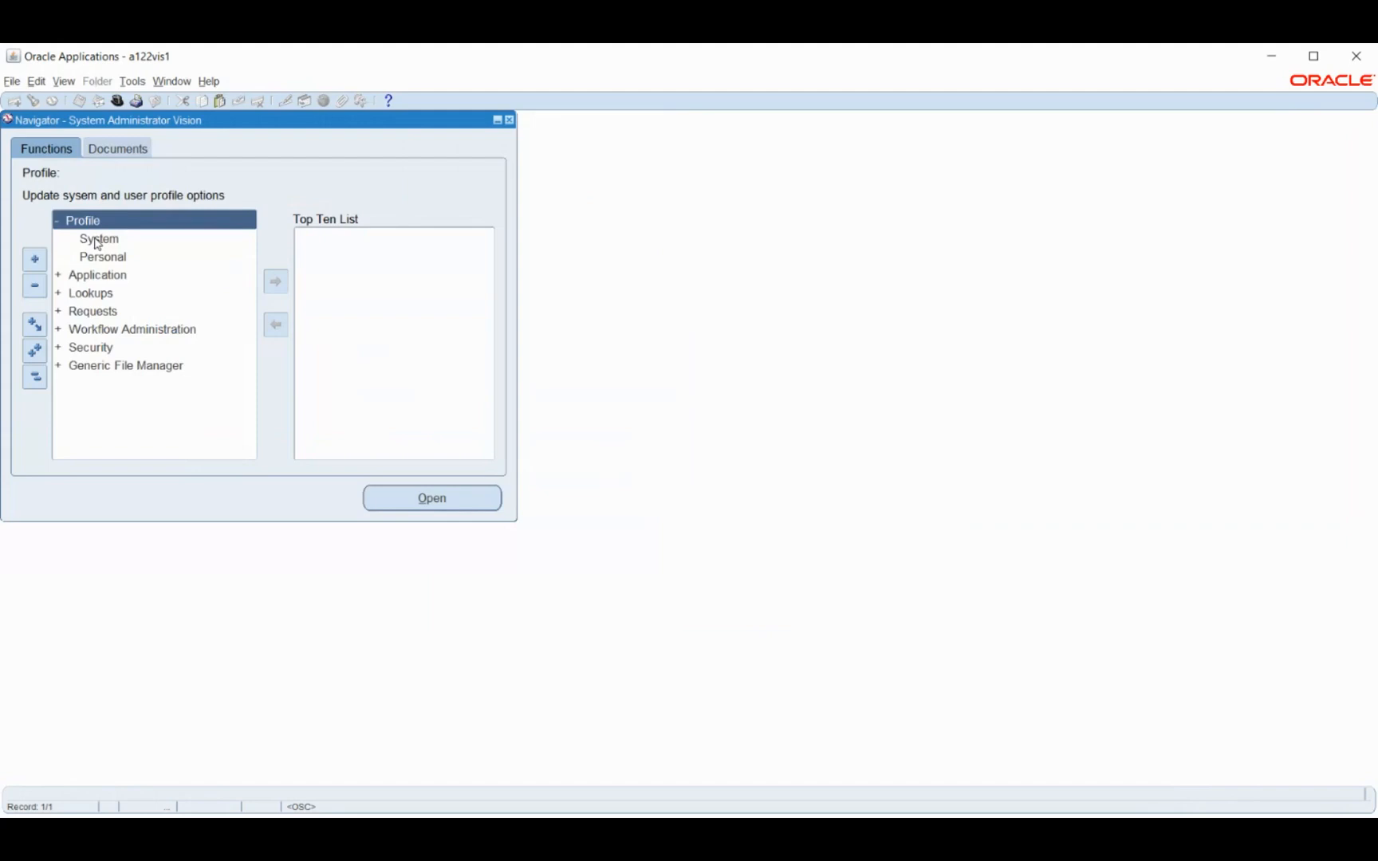
left_click(96, 241)
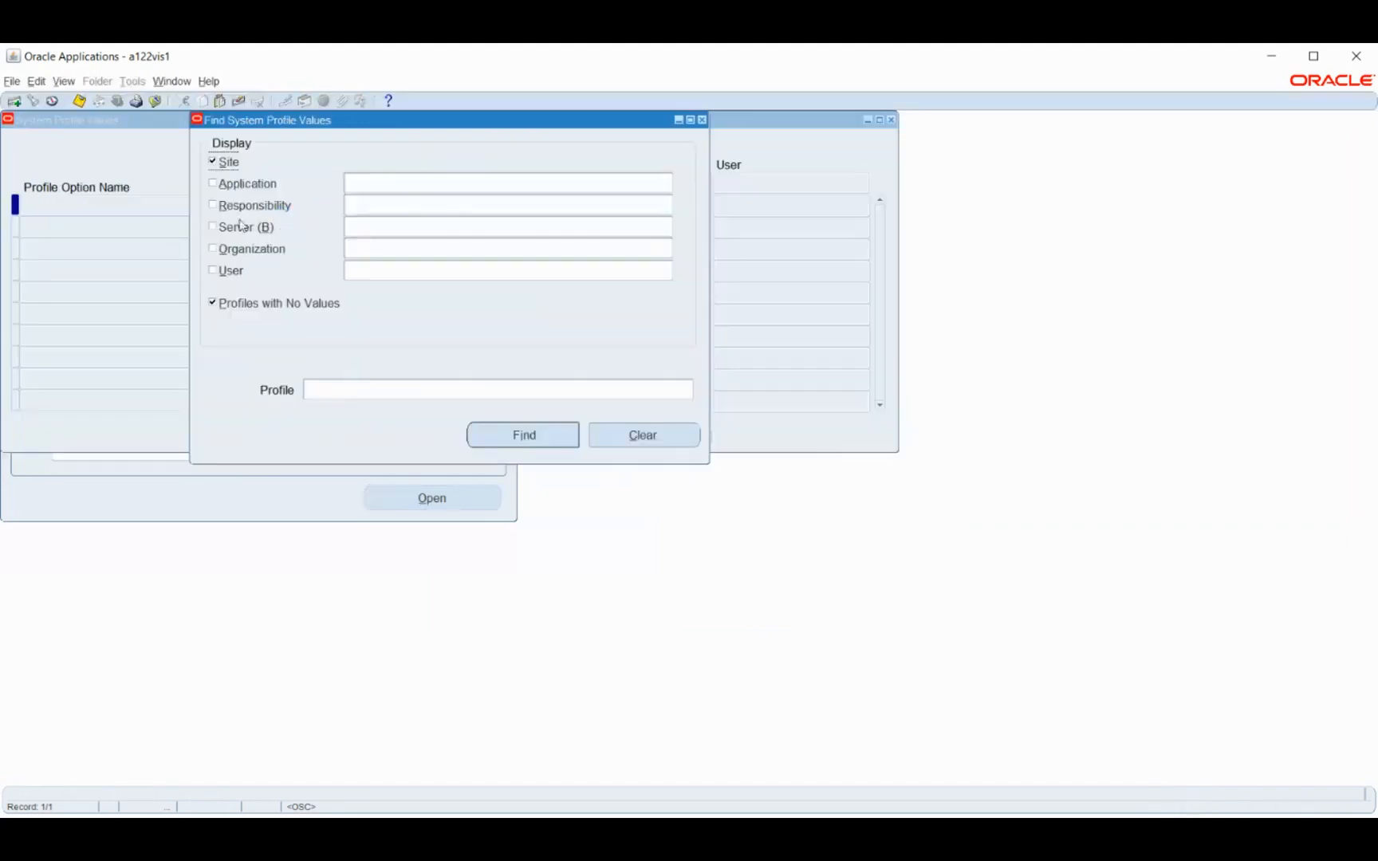
left_click(238, 206)
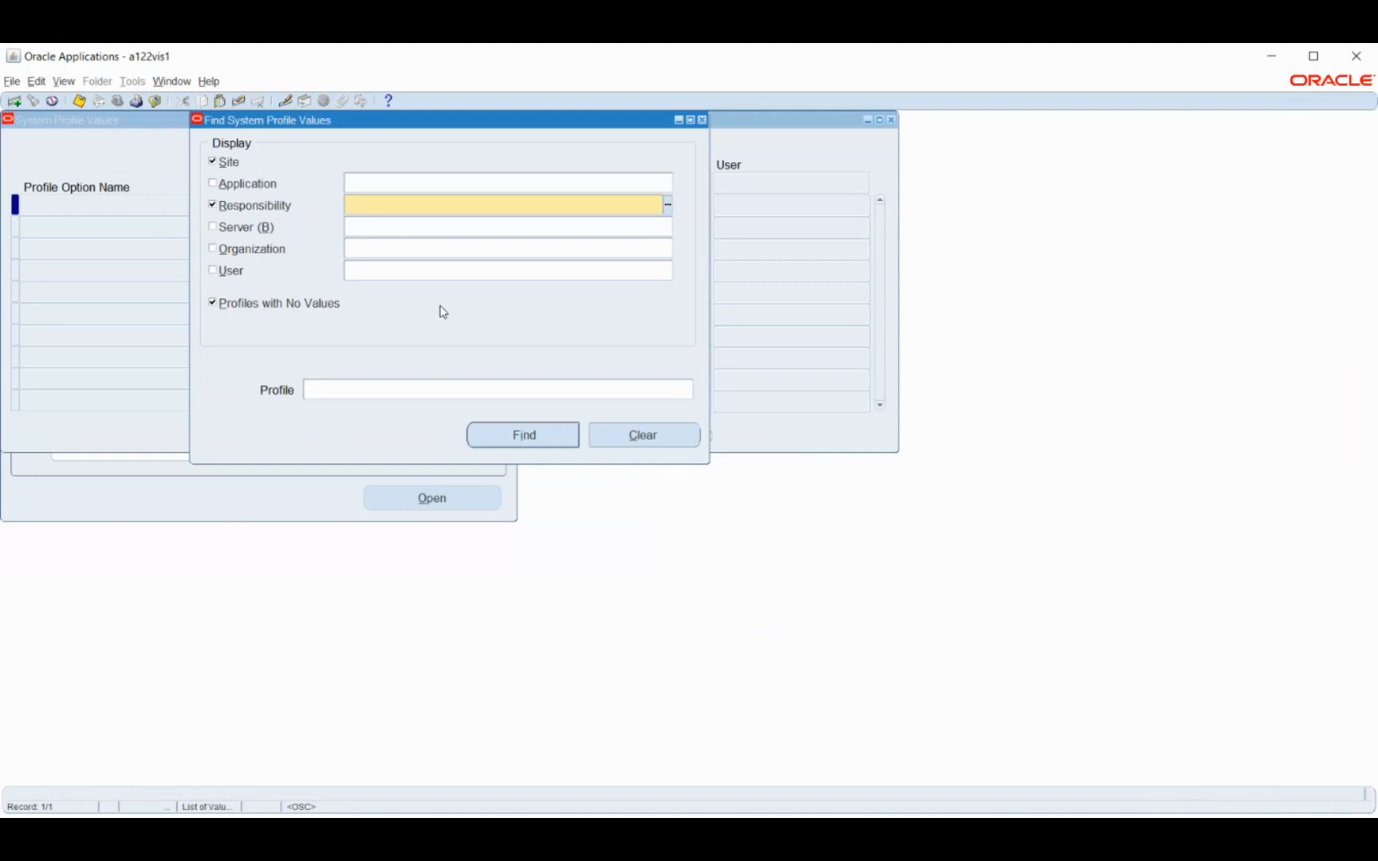
type("bos")
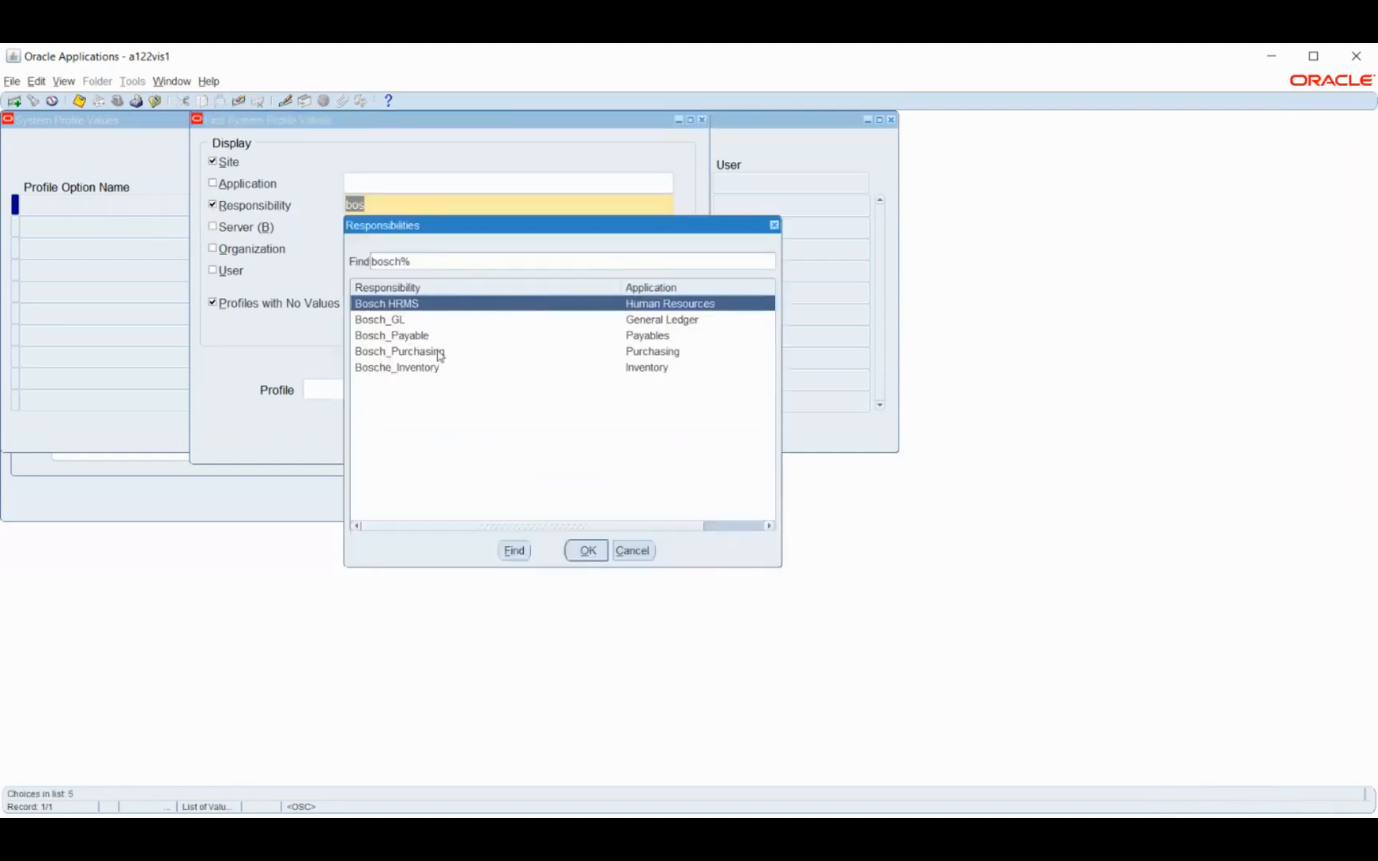
left_click(588, 551)
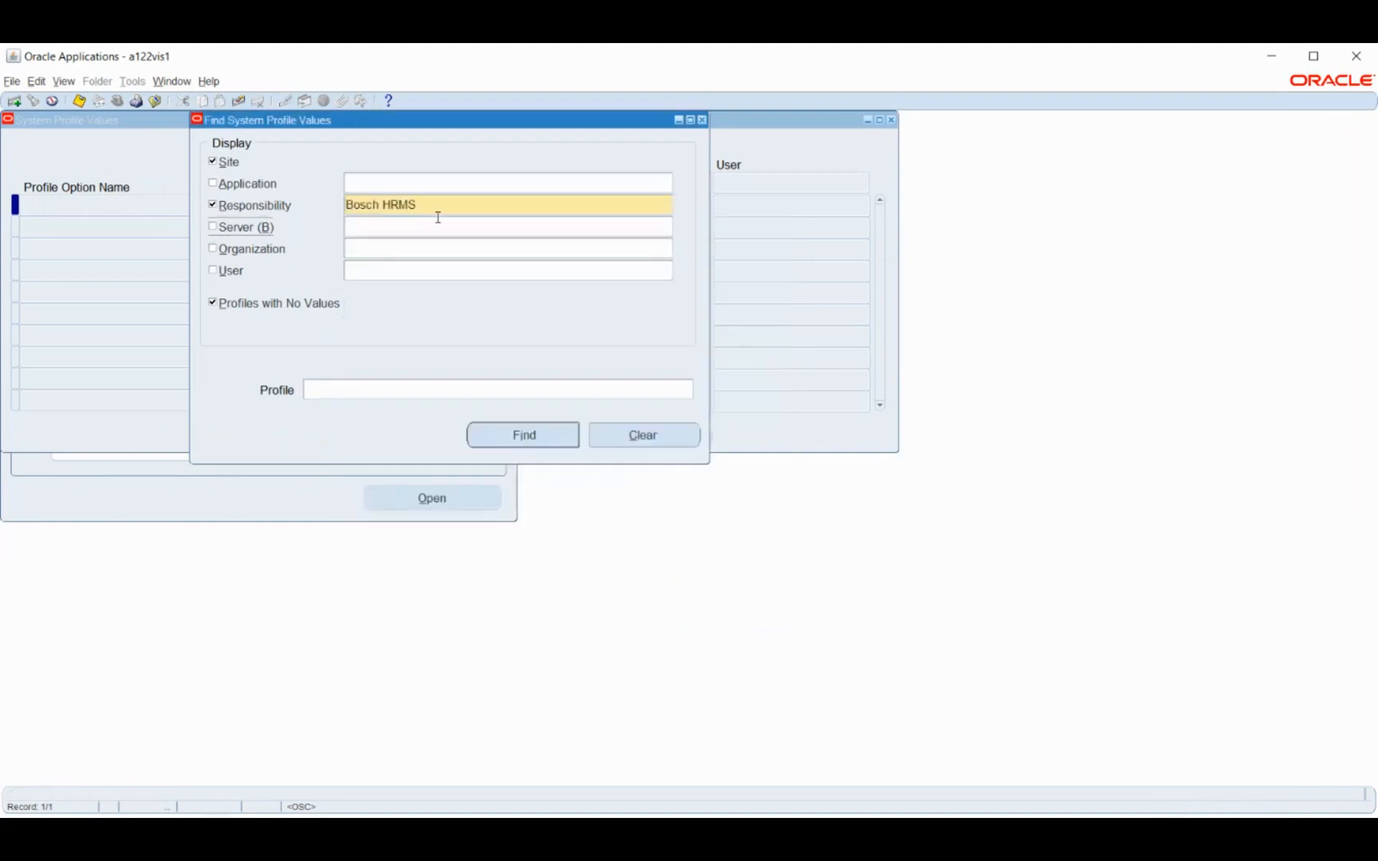
Exclude the site level and profiles with no values, and find the profile options set for Bosch HRMS
left_click(228, 164)
left_click(234, 307)
left_click(526, 437)
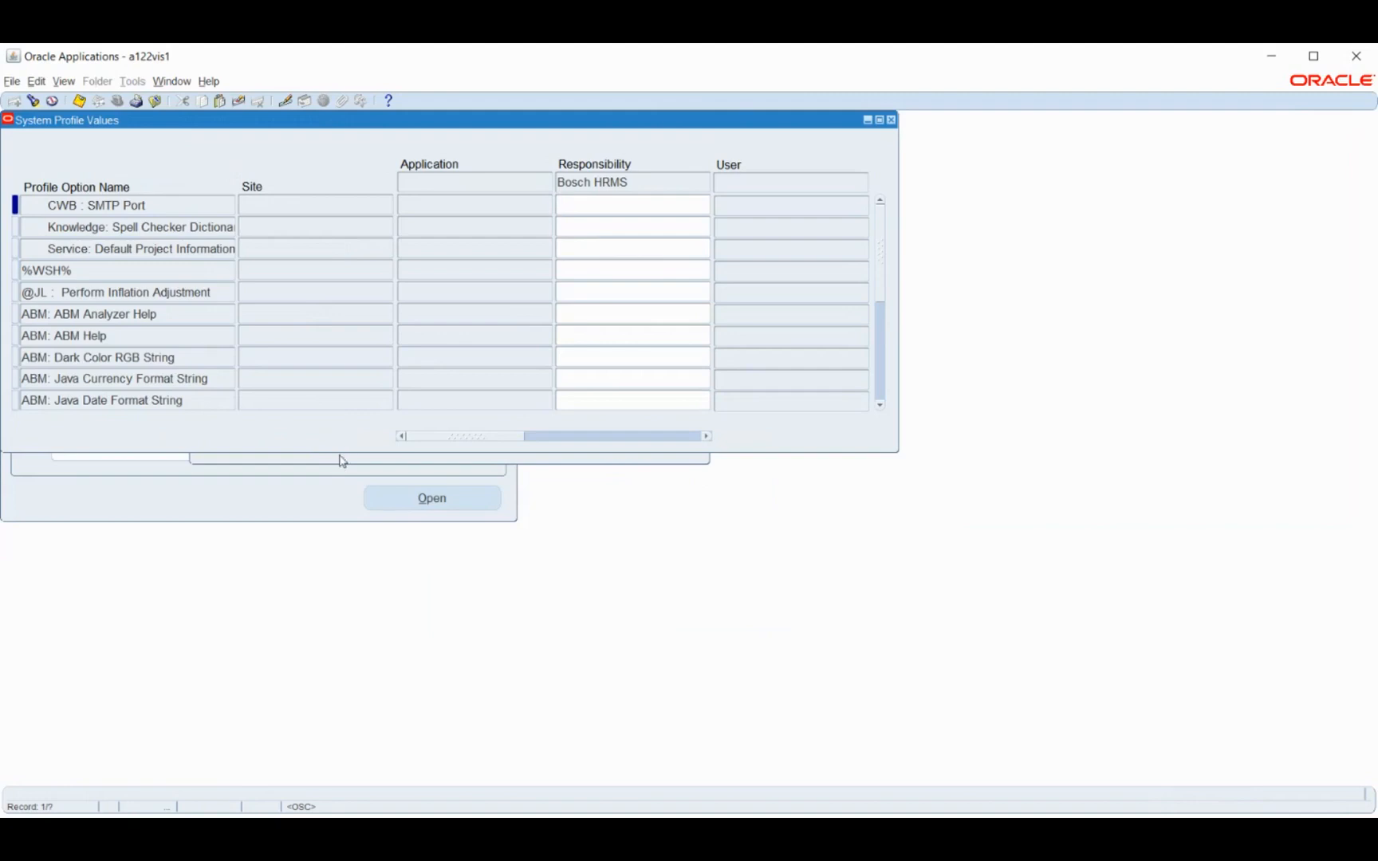
key("ctrl+f")
left_click(235, 303)
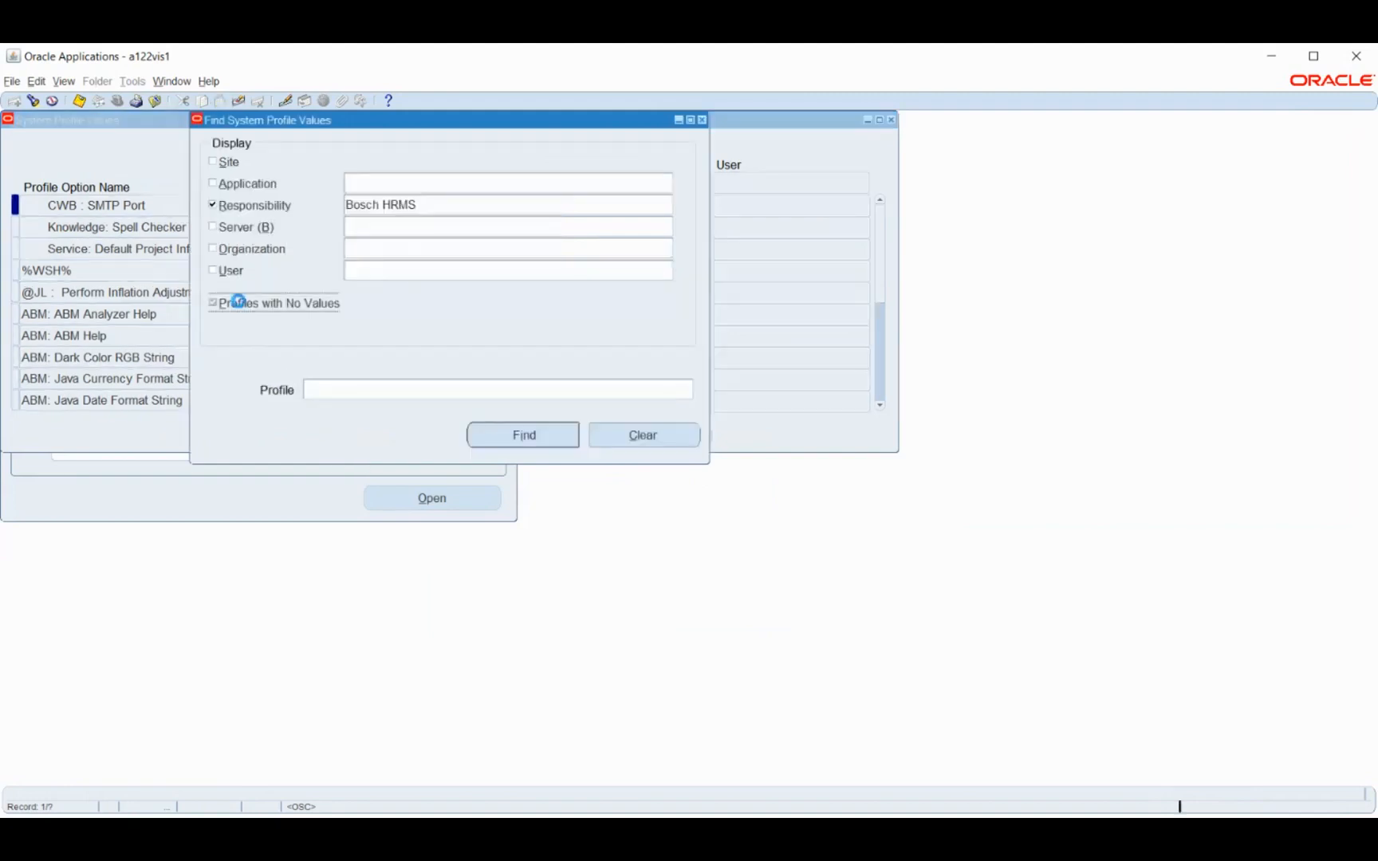
left_click(526, 437)
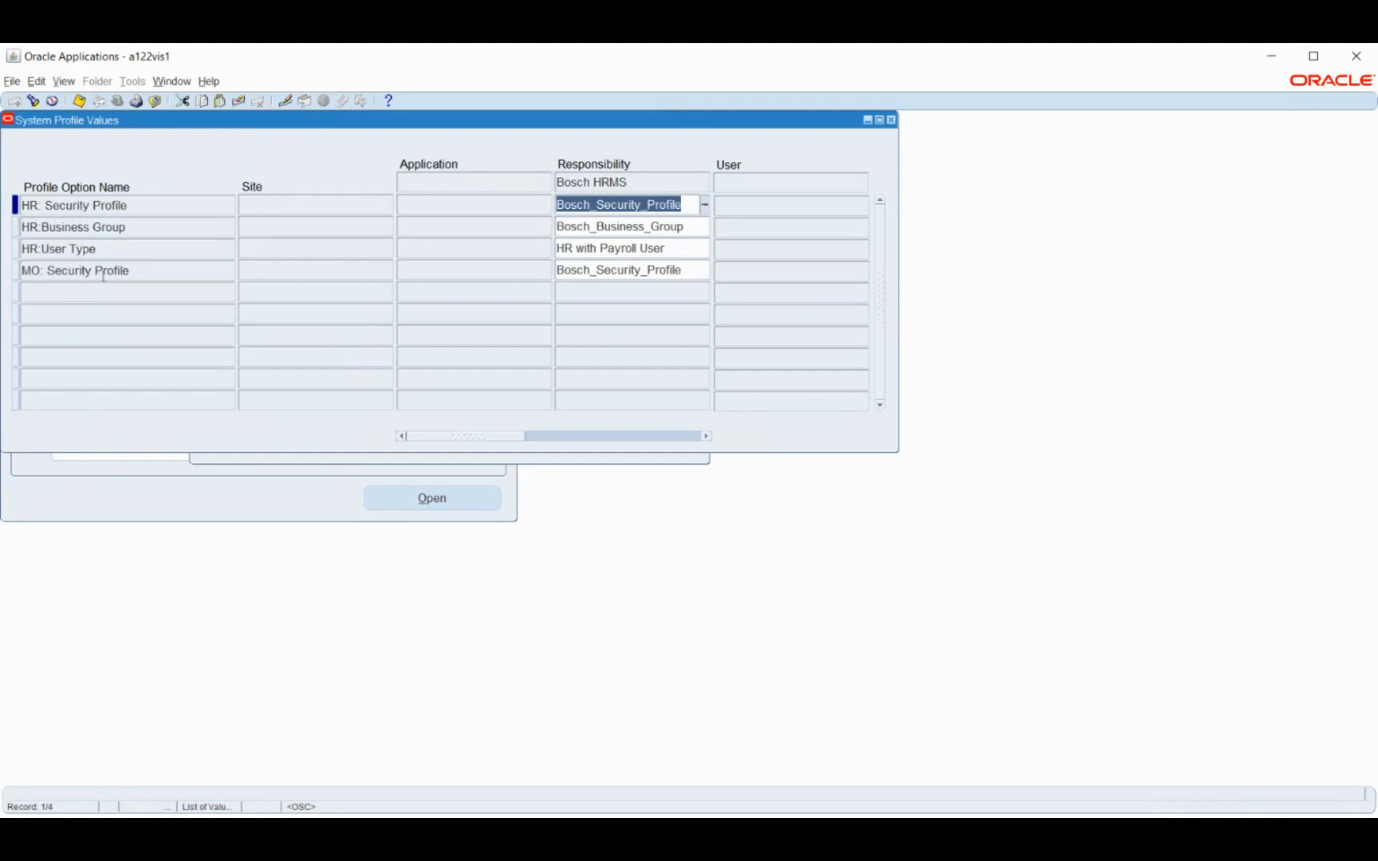
Review the HR:User Type, HR:Business Group and HR: Security Profile options for Bosch HRMS and close the system profile windows
left_click(129, 249)
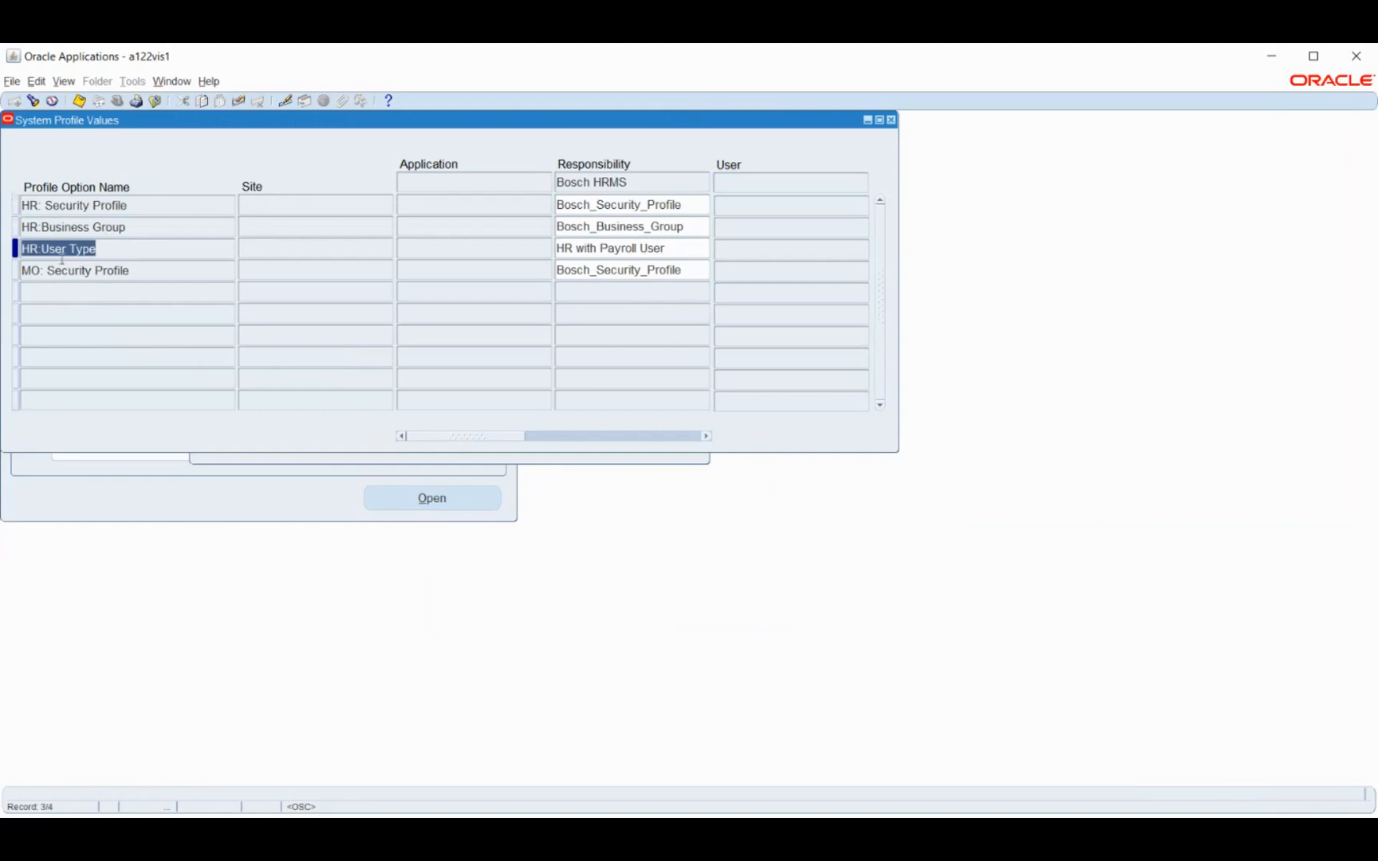
left_click(141, 231)
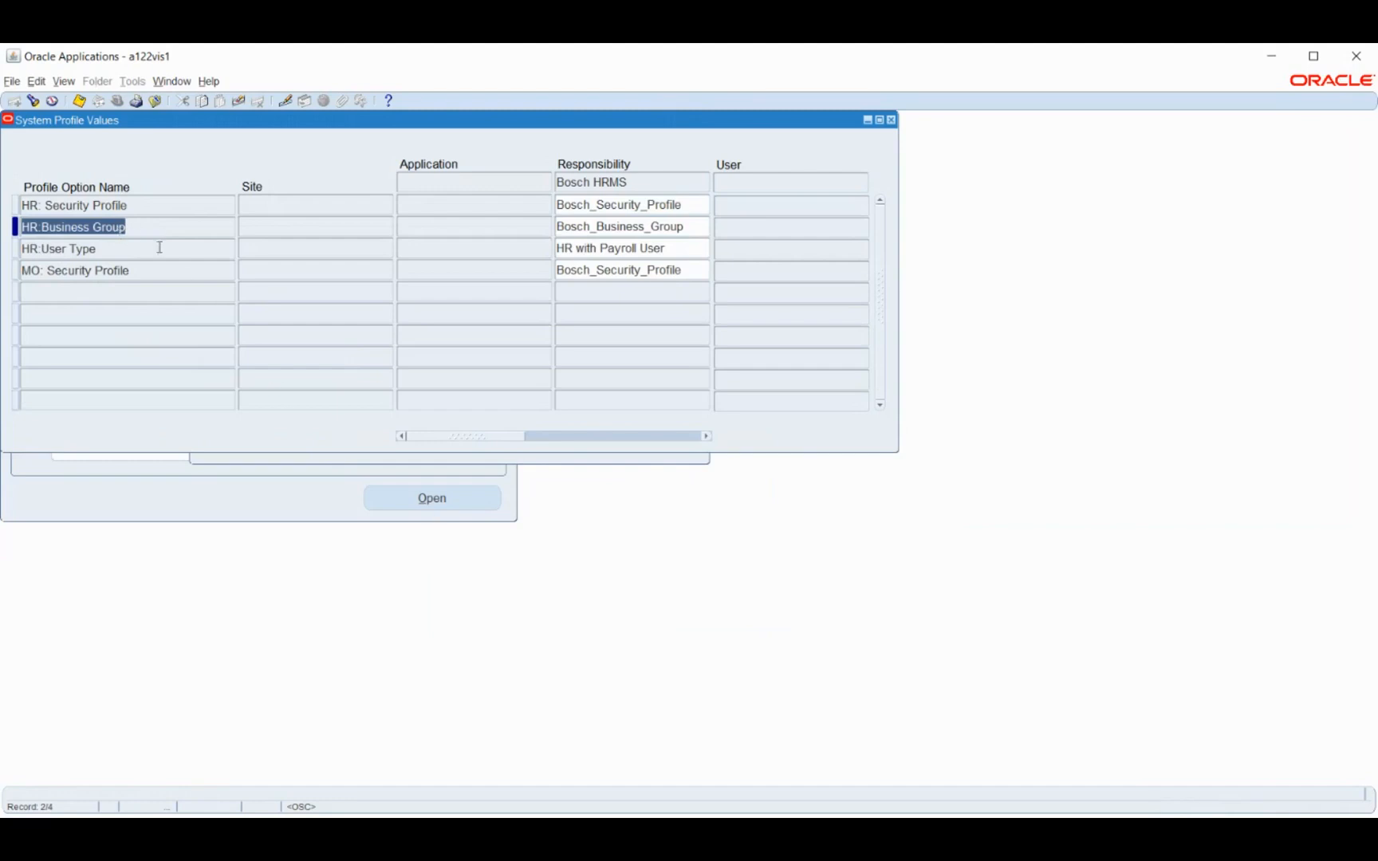
left_click(137, 206)
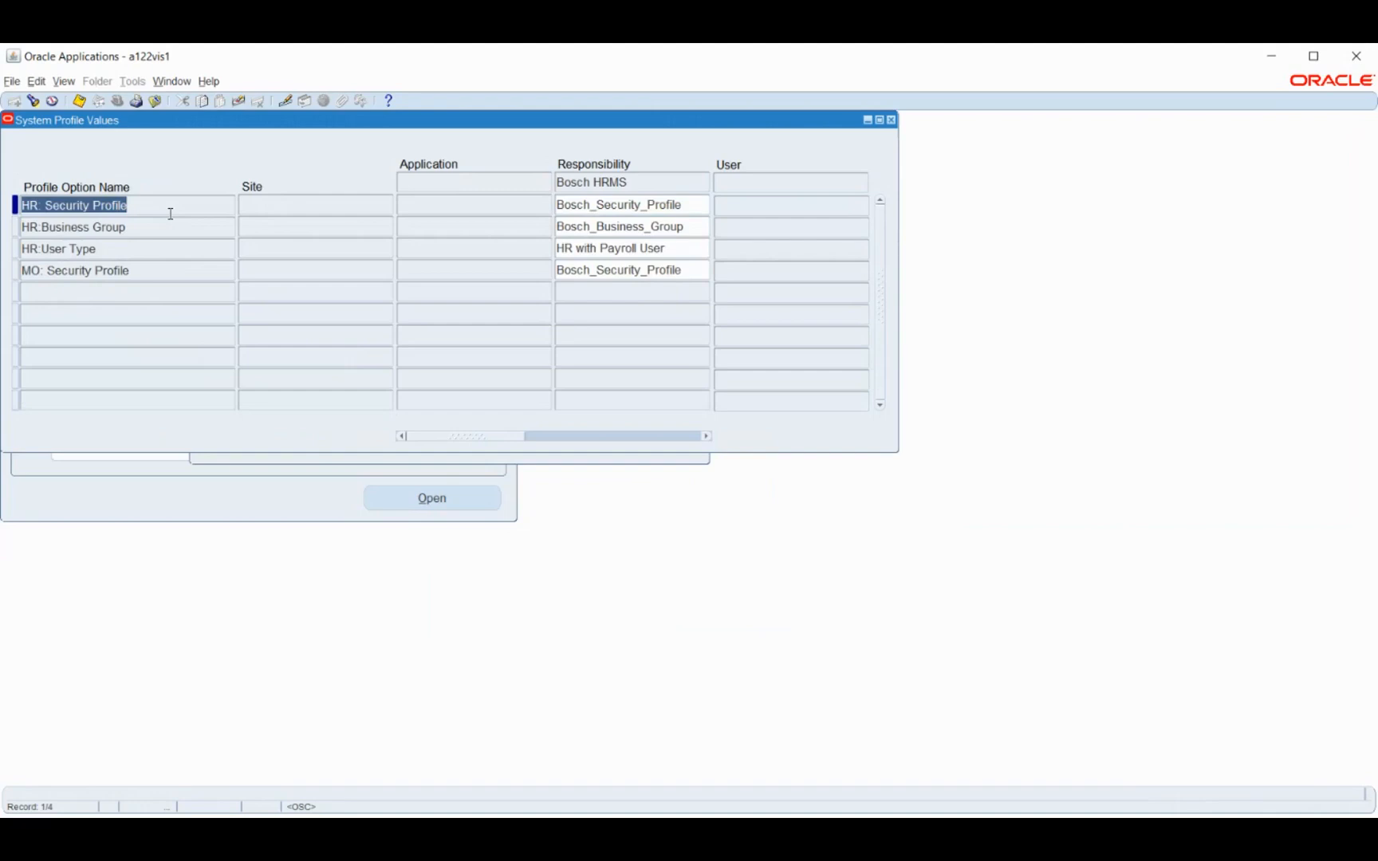
left_click(412, 461)
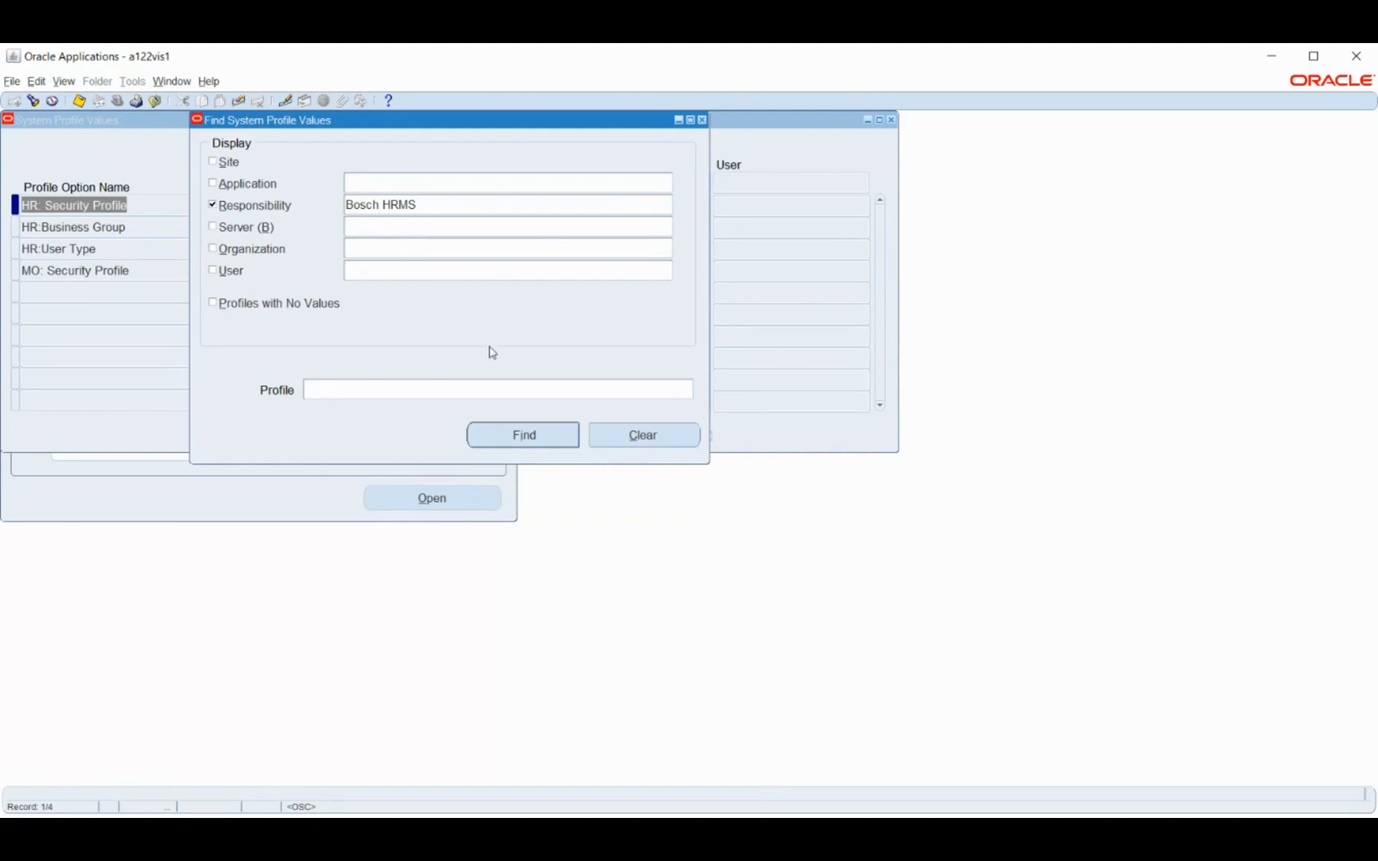
left_click(702, 120)
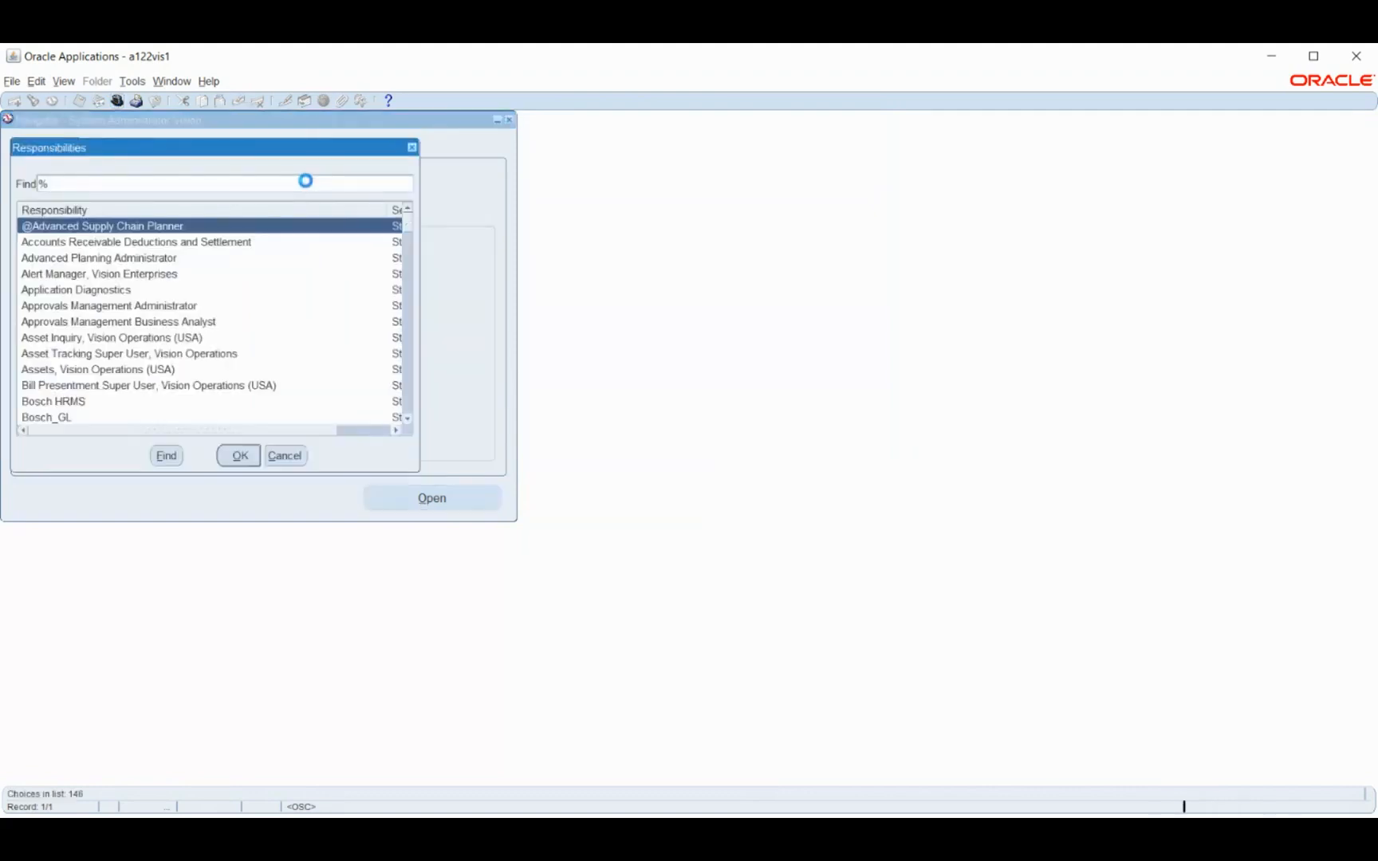
Switch to the Human Resources, Vision Enterprises responsibility and open the Location form under Work Structures
type("h")
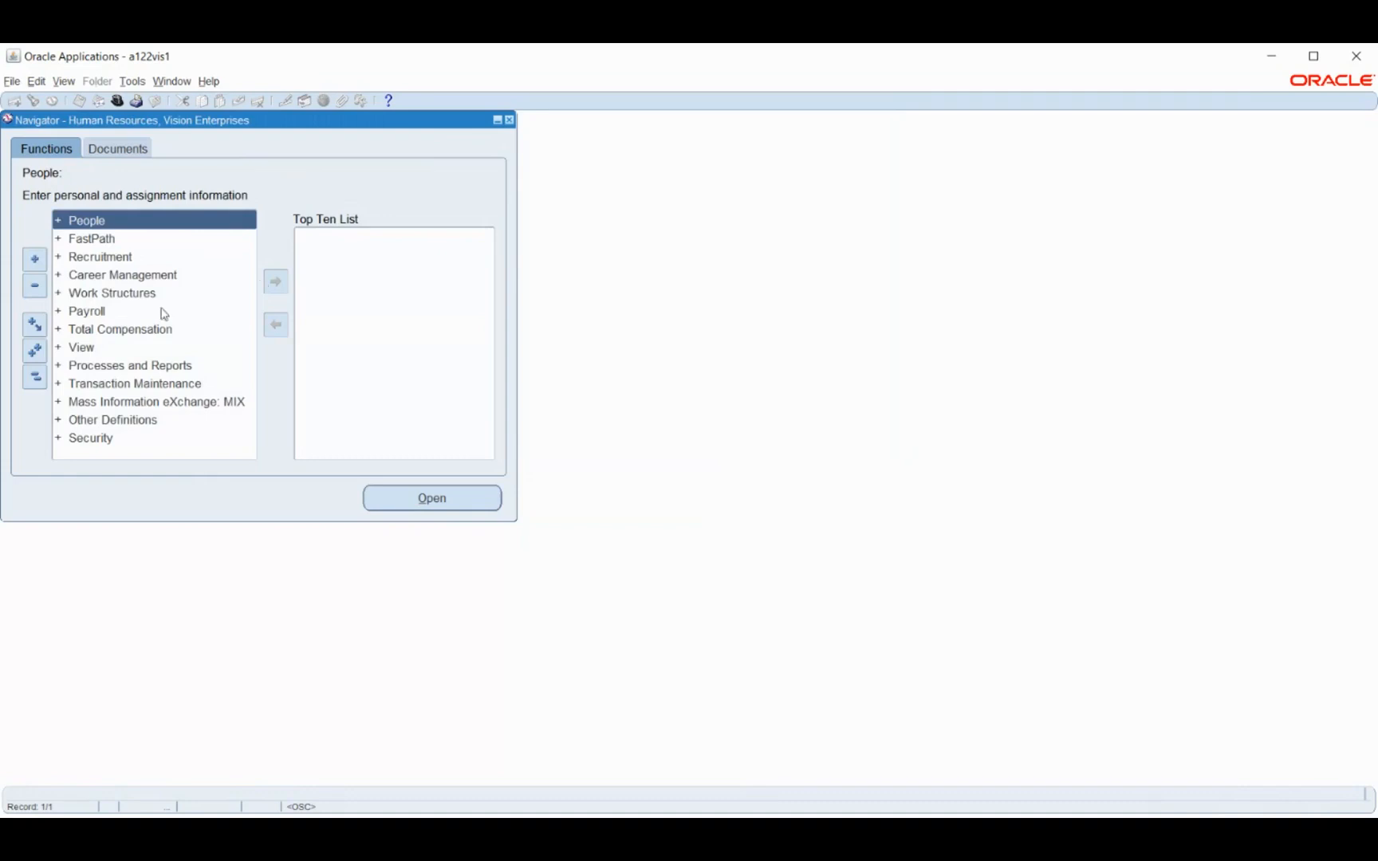
double_click(98, 293)
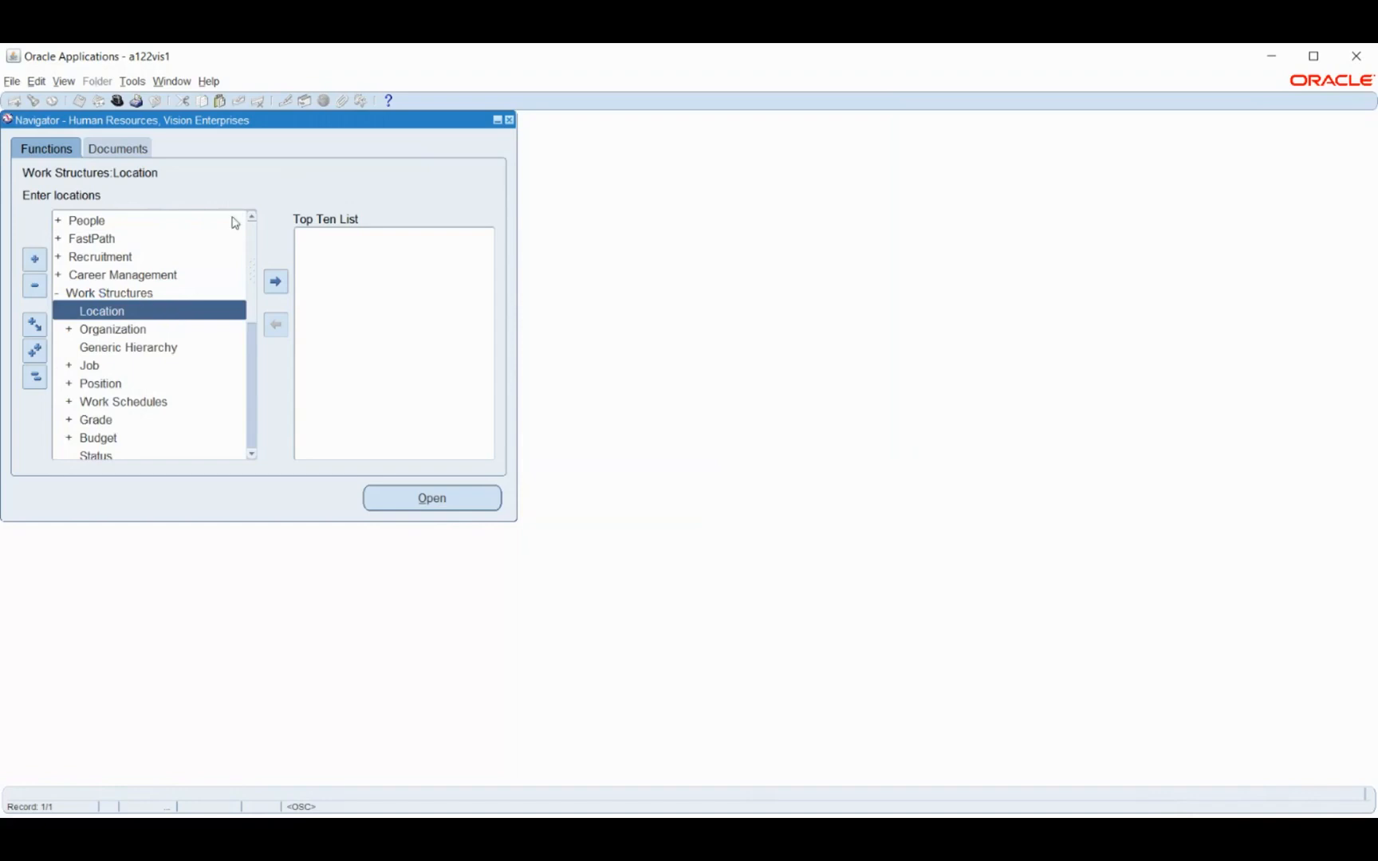
double_click(113, 315)
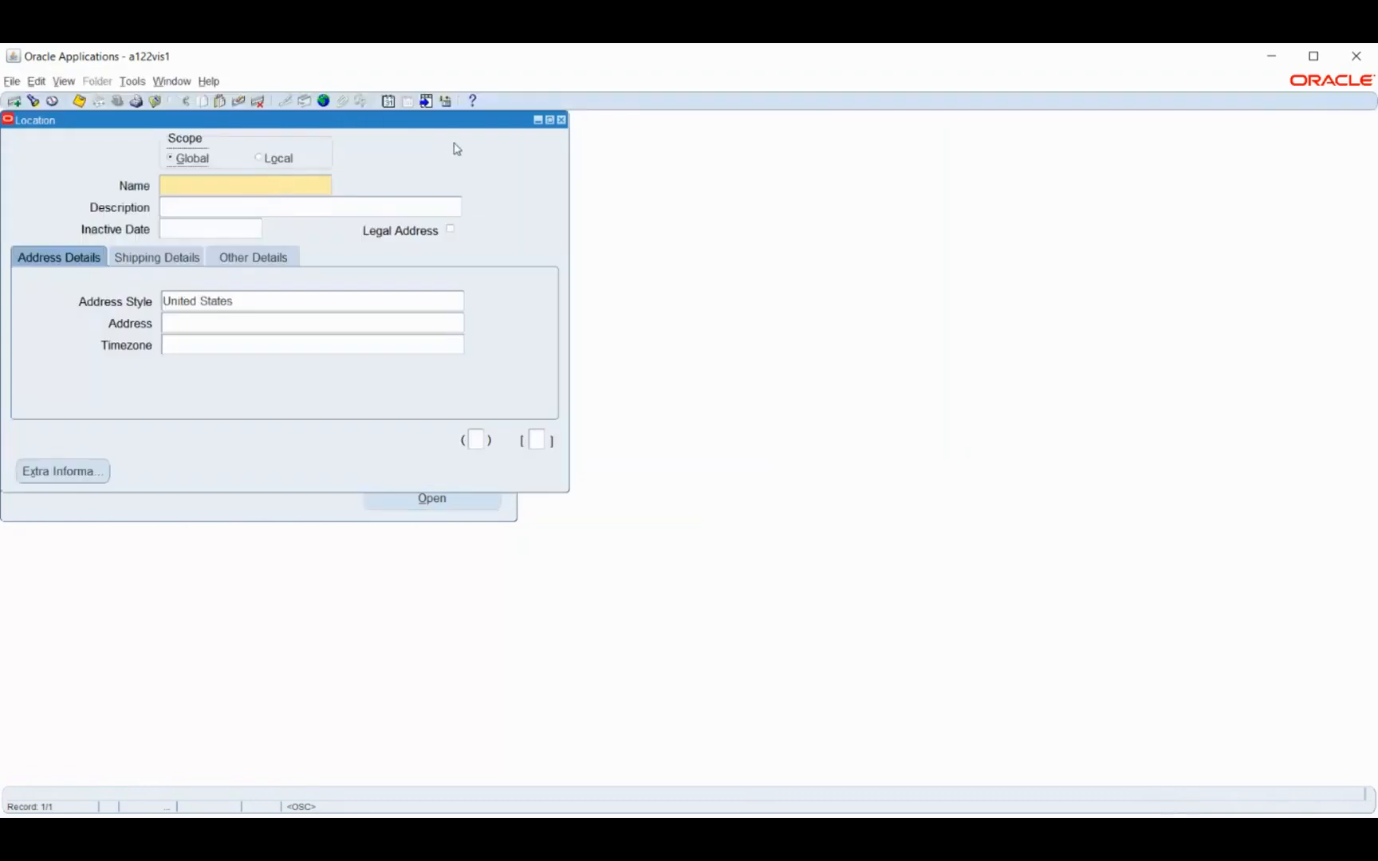
Name the new global location BM_Location and set its address style to India
left_click(241, 185)
type("BM_Location")
key("Tab")
left_click(261, 304)
type("india")
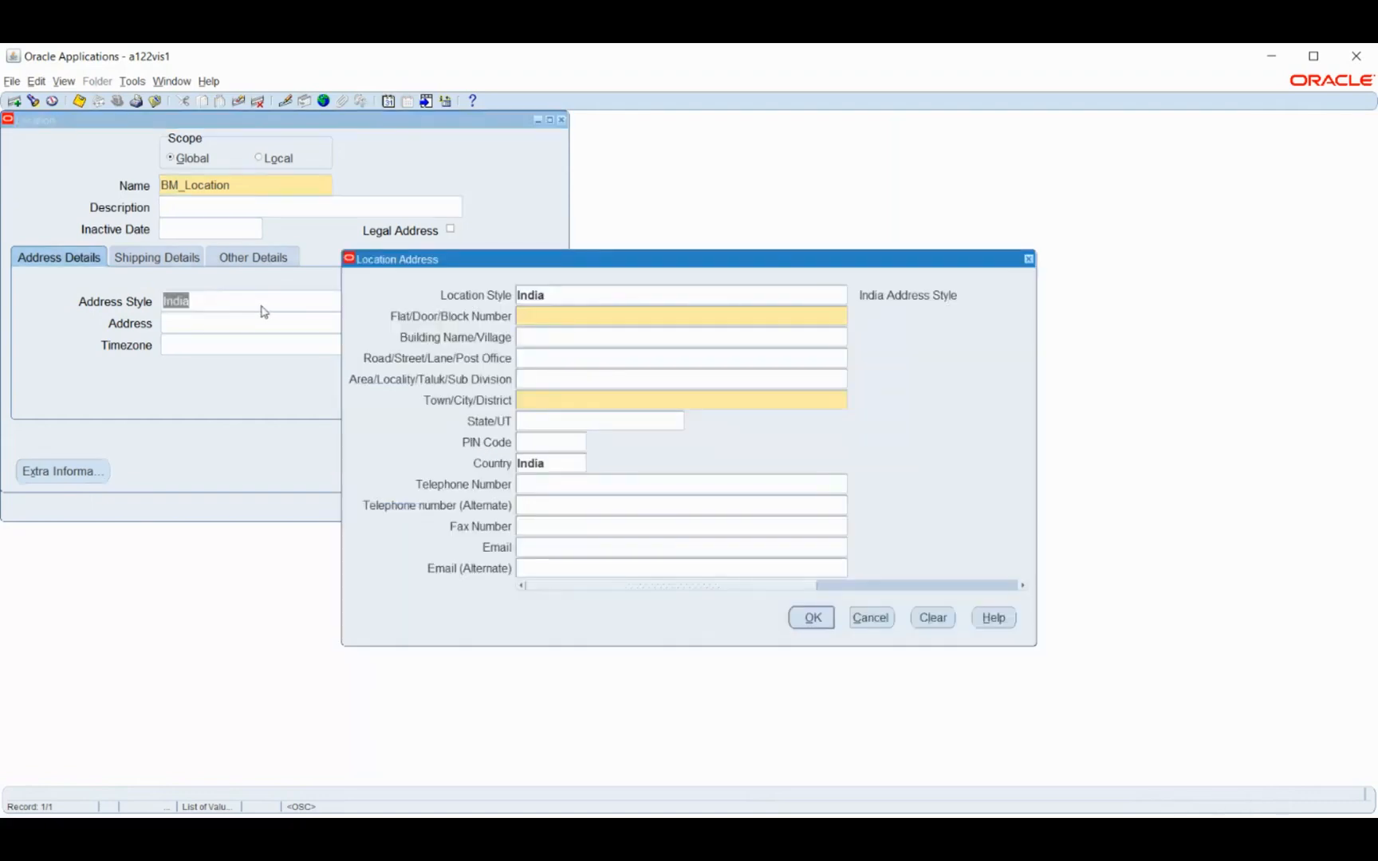
Enter the door number and street in the Flat/Door/Block Number field of the location address
type("23, First stee")
key("Tab")
key("shift+Tab")
left_click(615, 314)
key("BackSpace")
key("BackSpace")
key("BackSpace")
type("ree")
Complete the location address with the city, state and postal code, and accept it
key("Tab")
key("Tab")
key("Tab")
type("Chennai")
key("Tab")
type("tami")
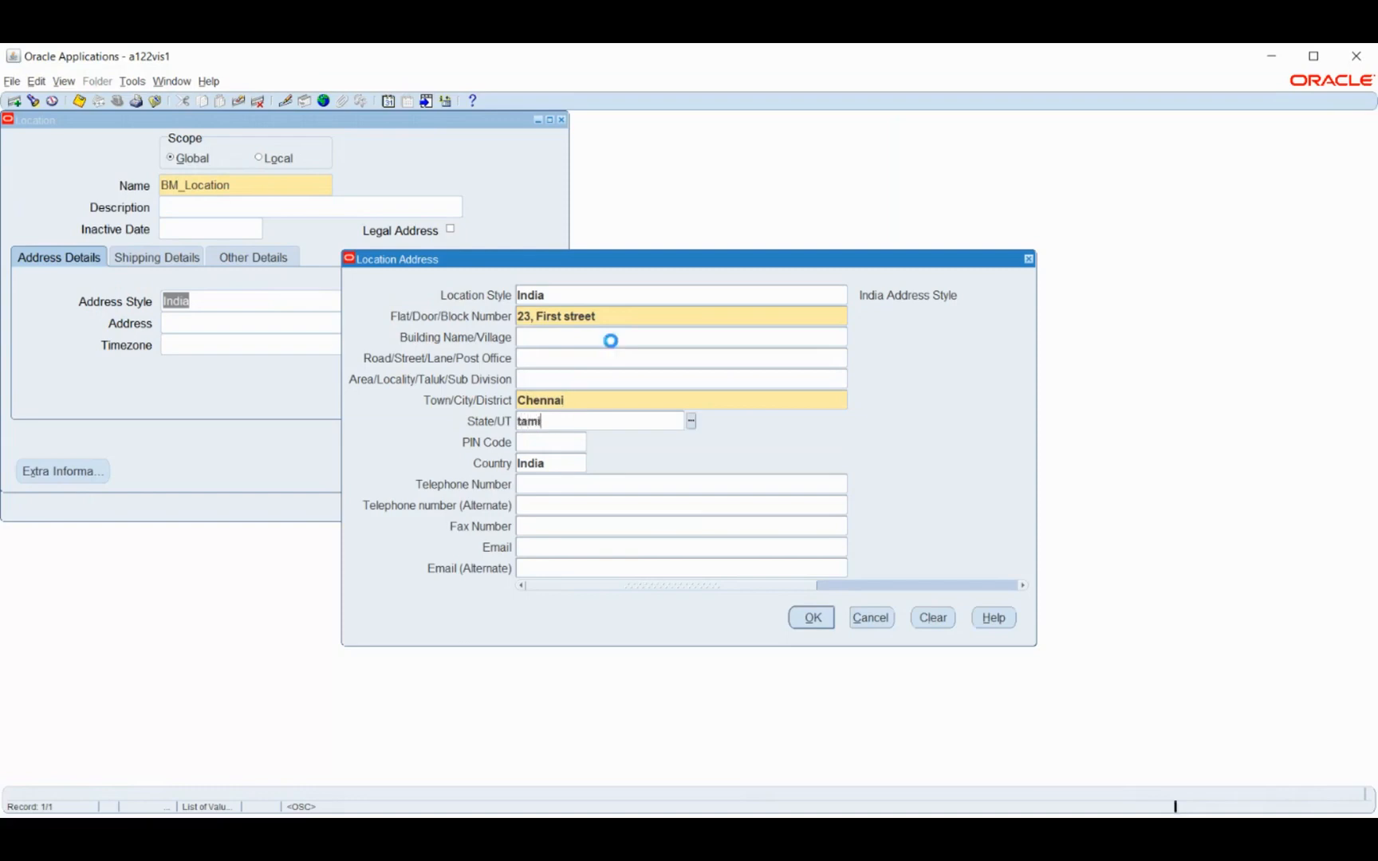
key("Tab")
type("600040")
key("Tab")
left_click(815, 619)
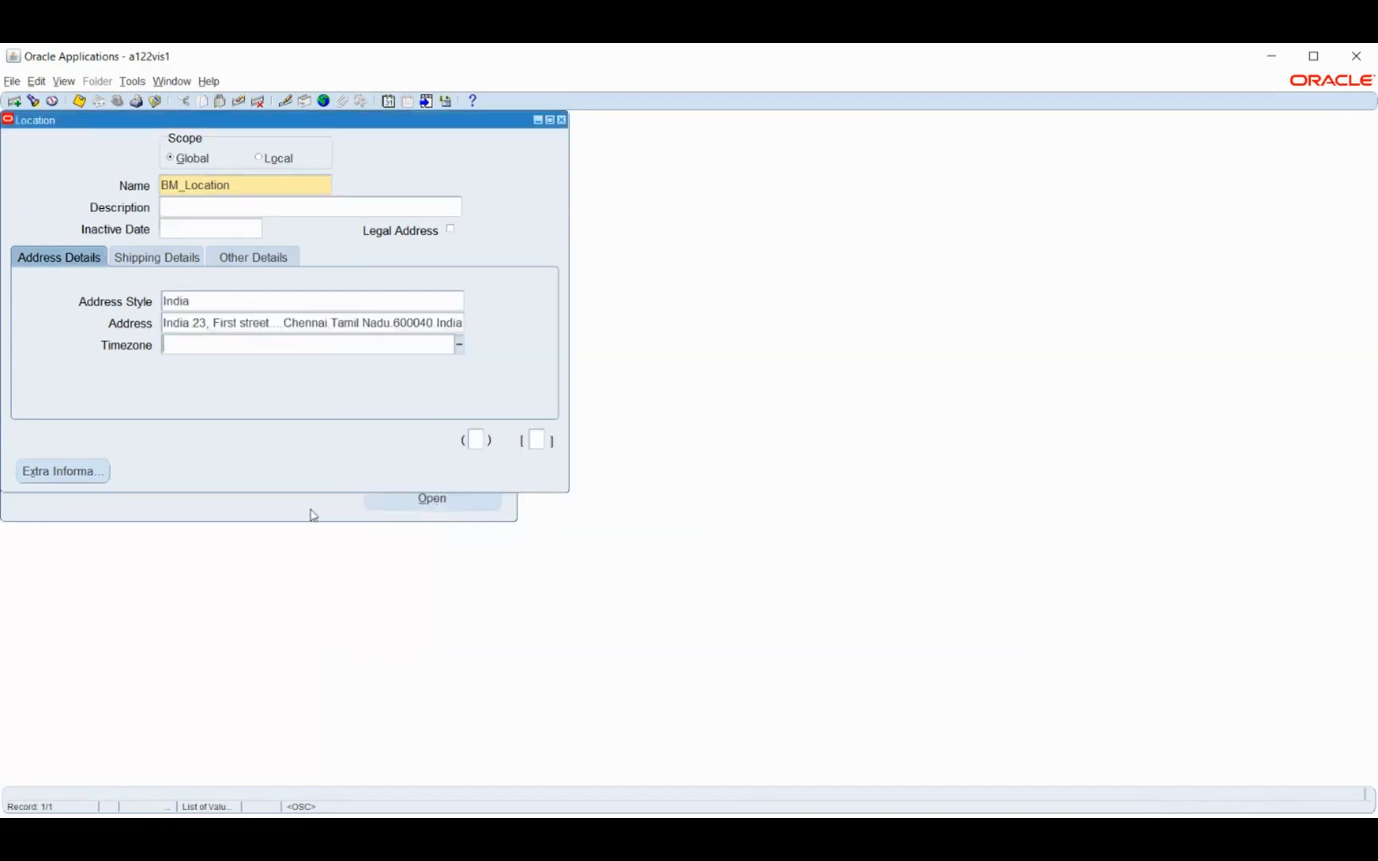
Check the shipping details of BM_Location, and save and close the location
left_click(127, 262)
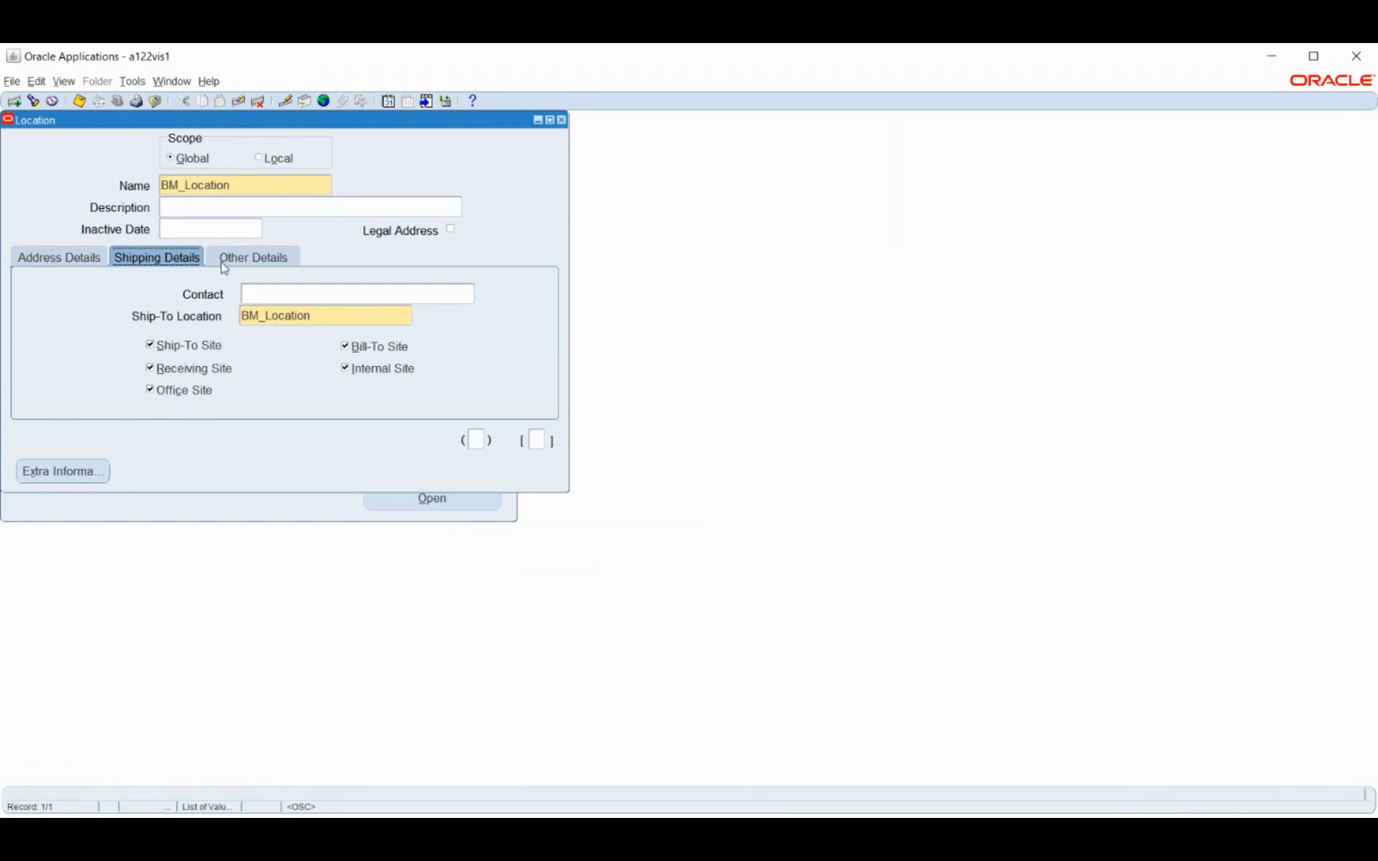
left_click(49, 258)
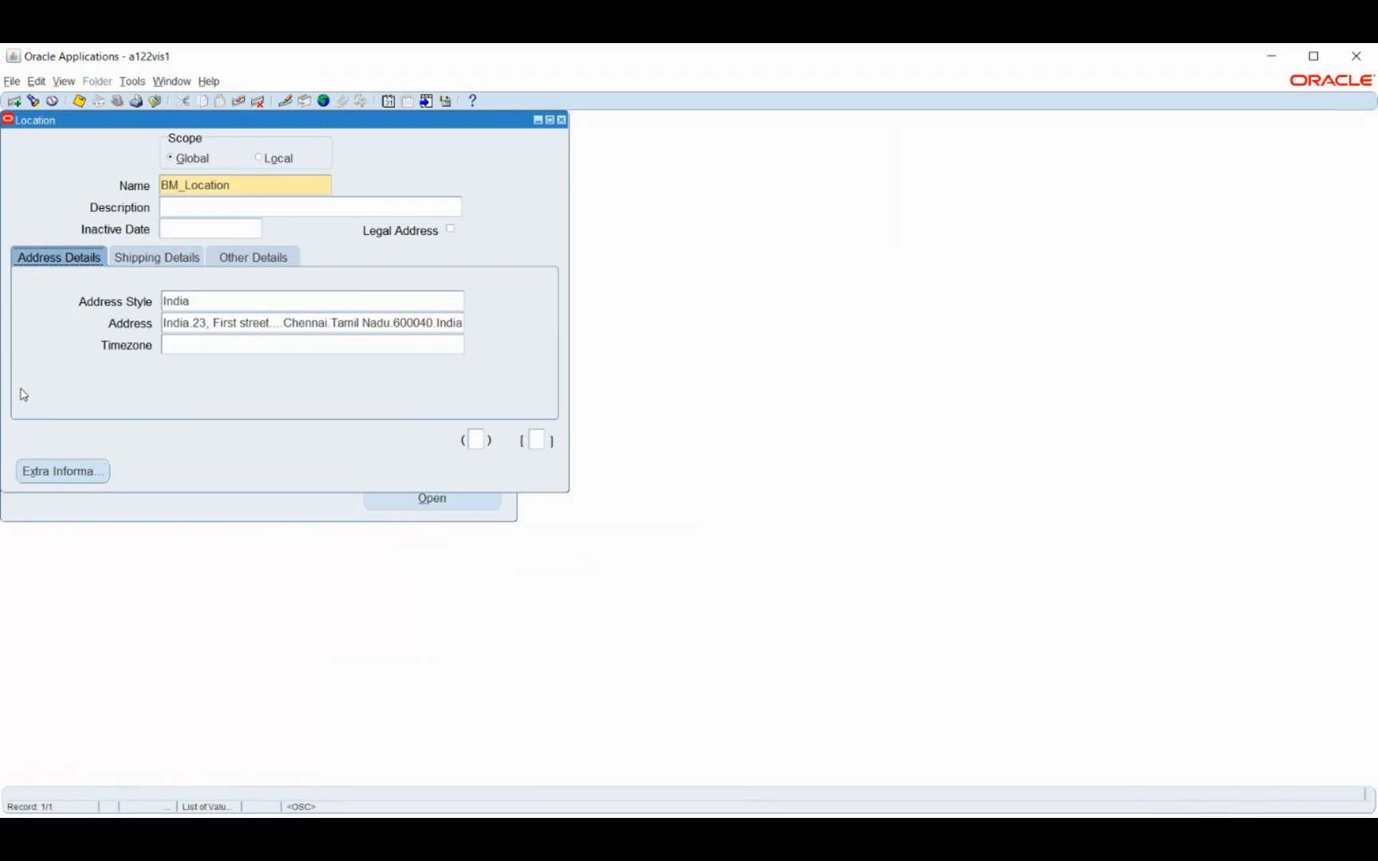
key("ctrl+s")
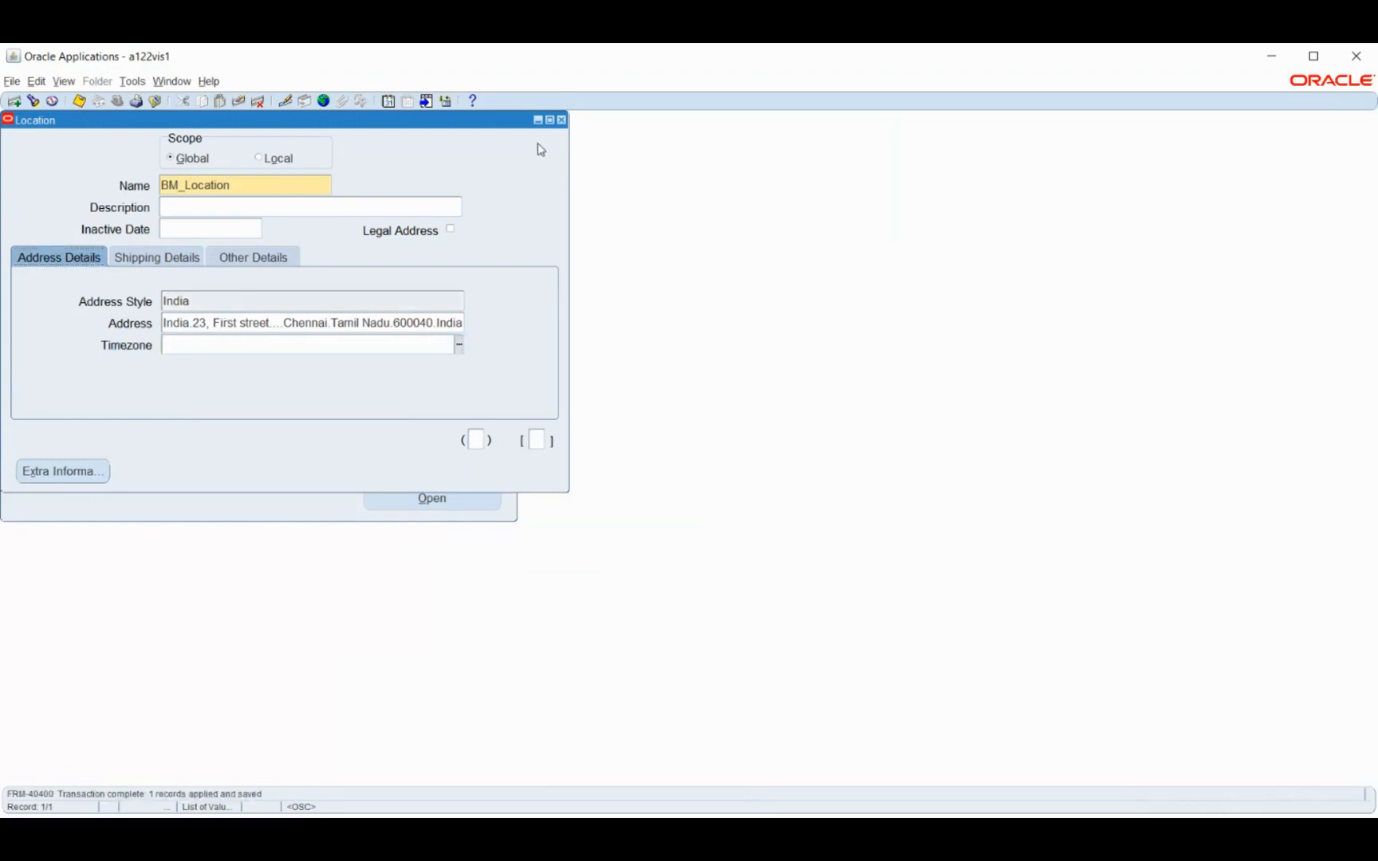
left_click(562, 120)
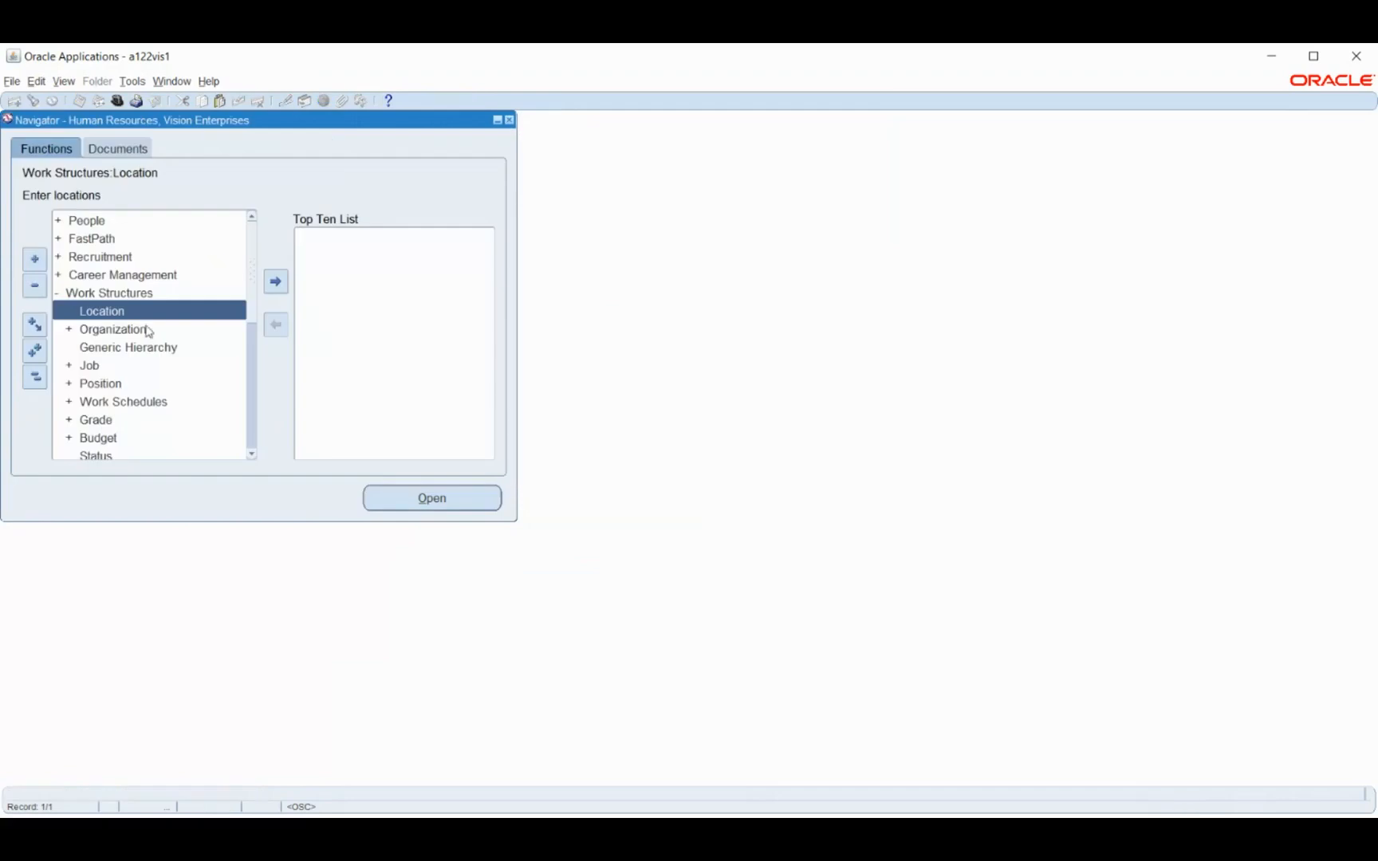
Open the organization description form under Work Structures and start a new organization
left_click(116, 330)
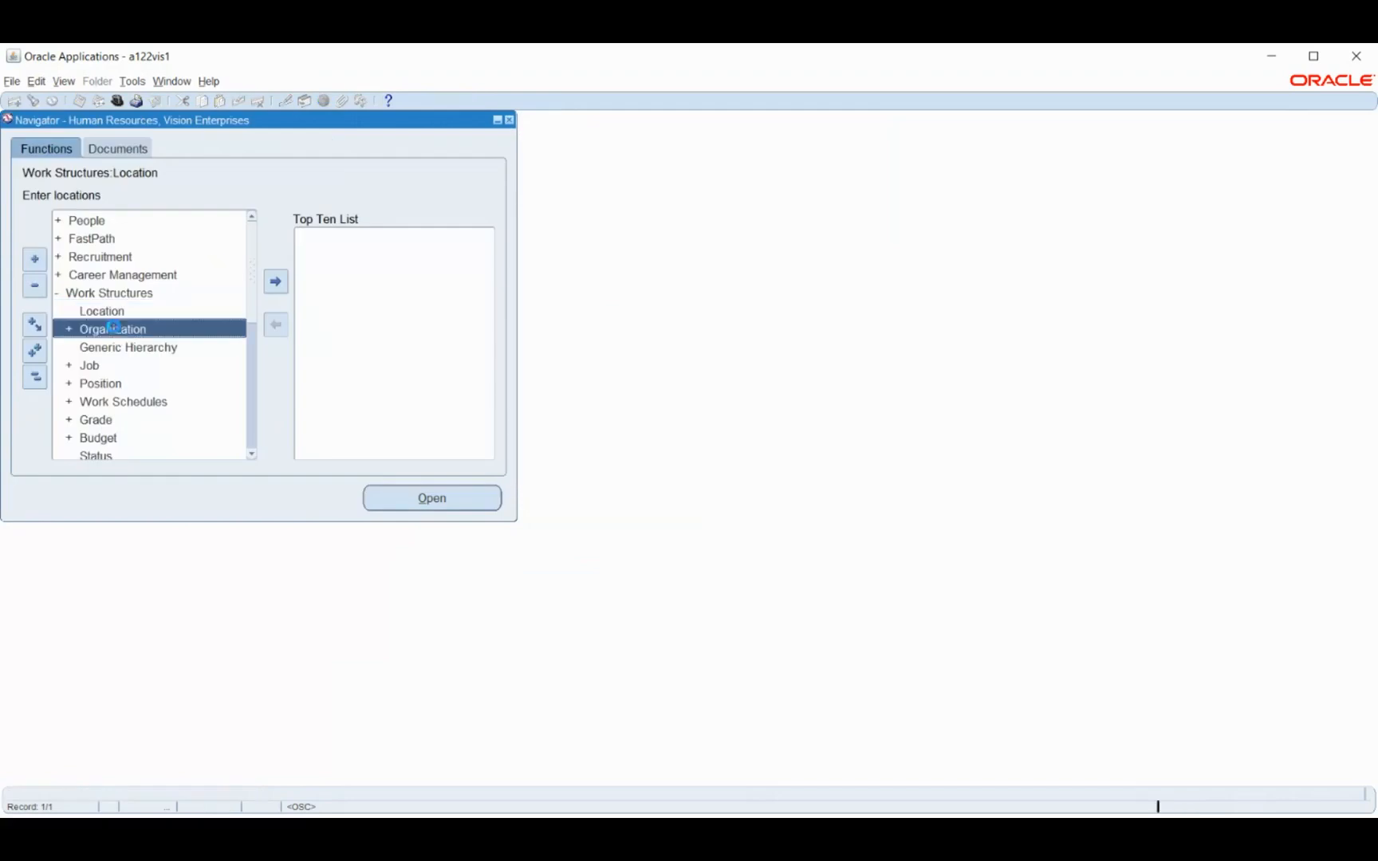
double_click(174, 329)
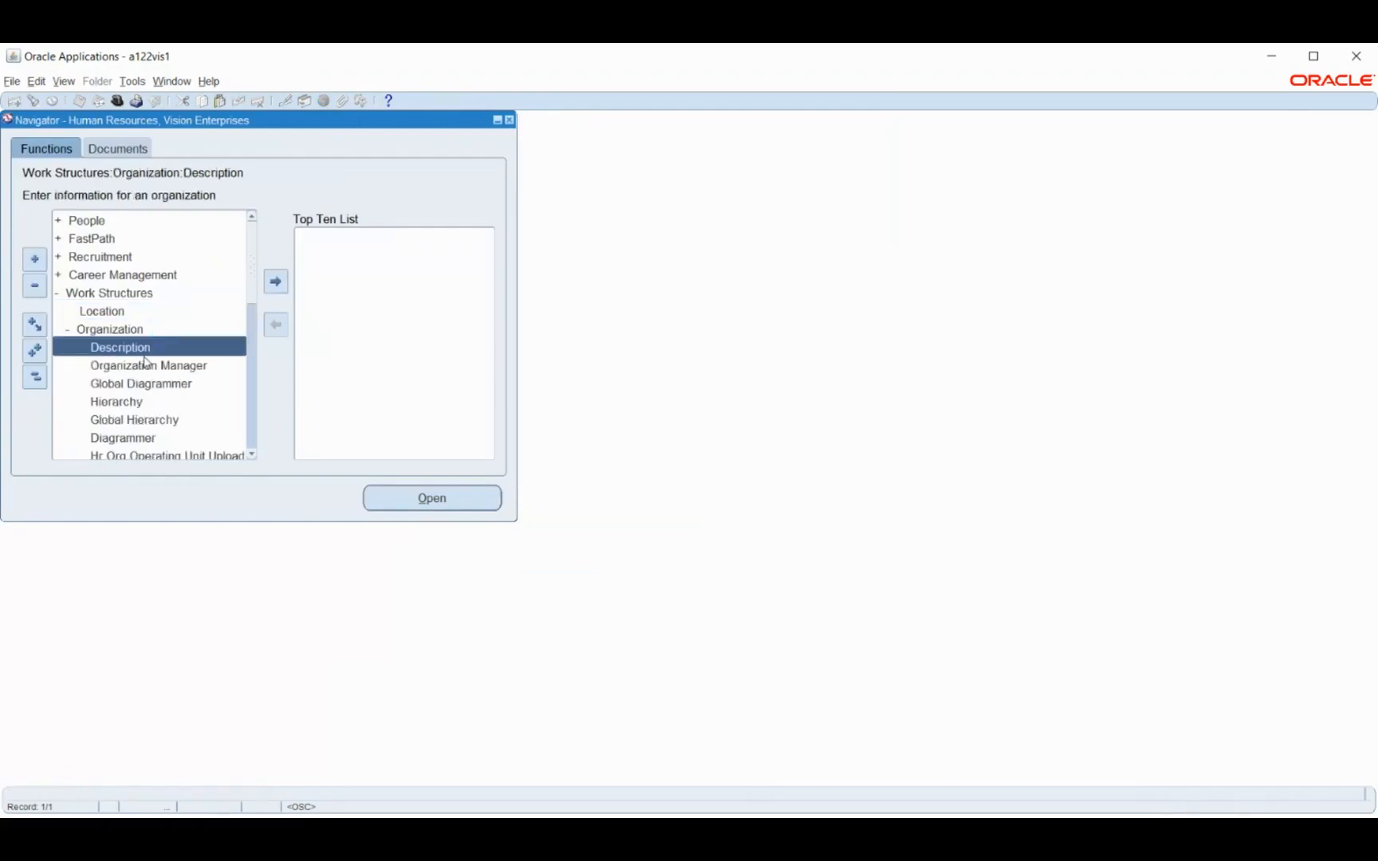
double_click(138, 353)
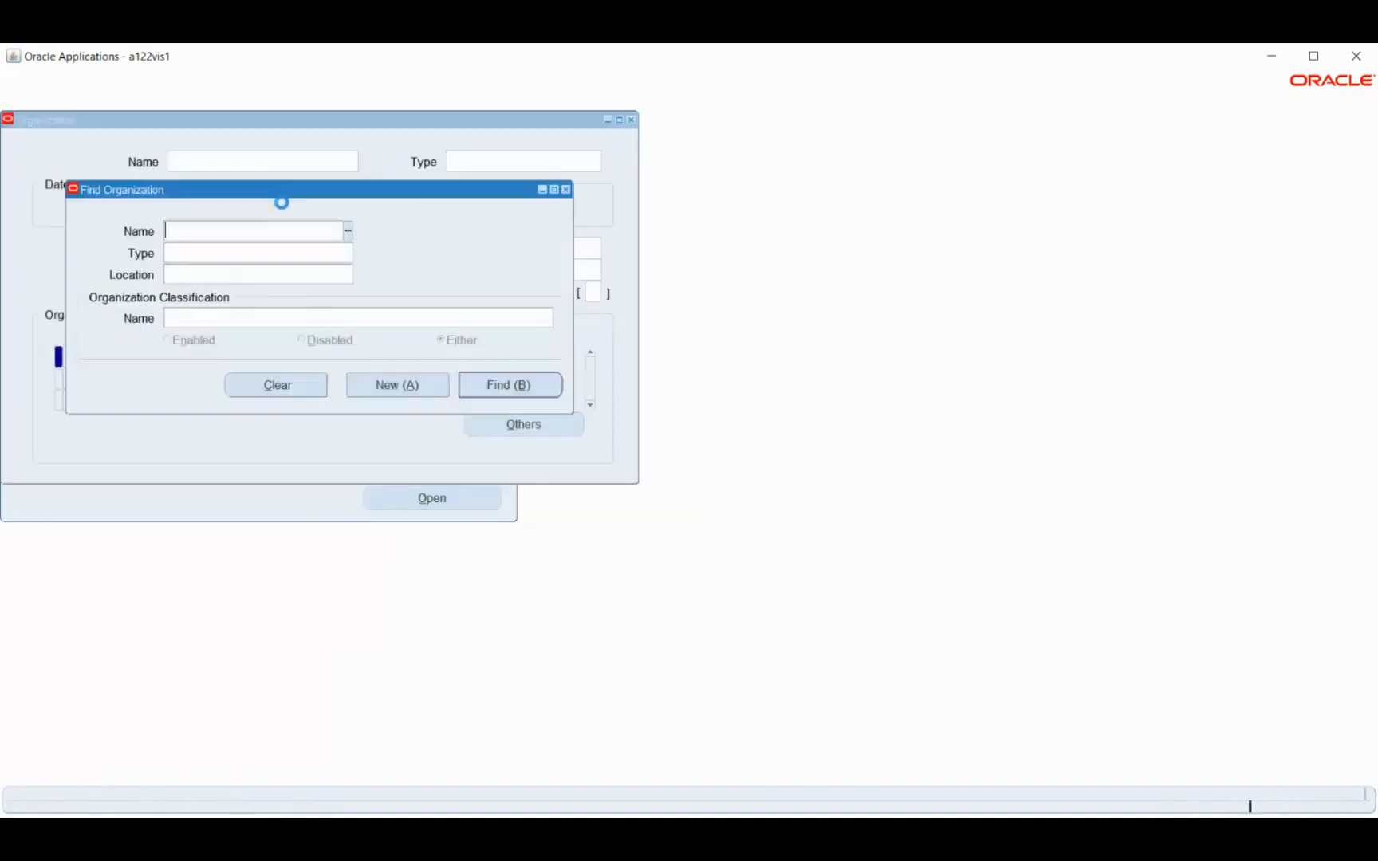
left_click(352, 378)
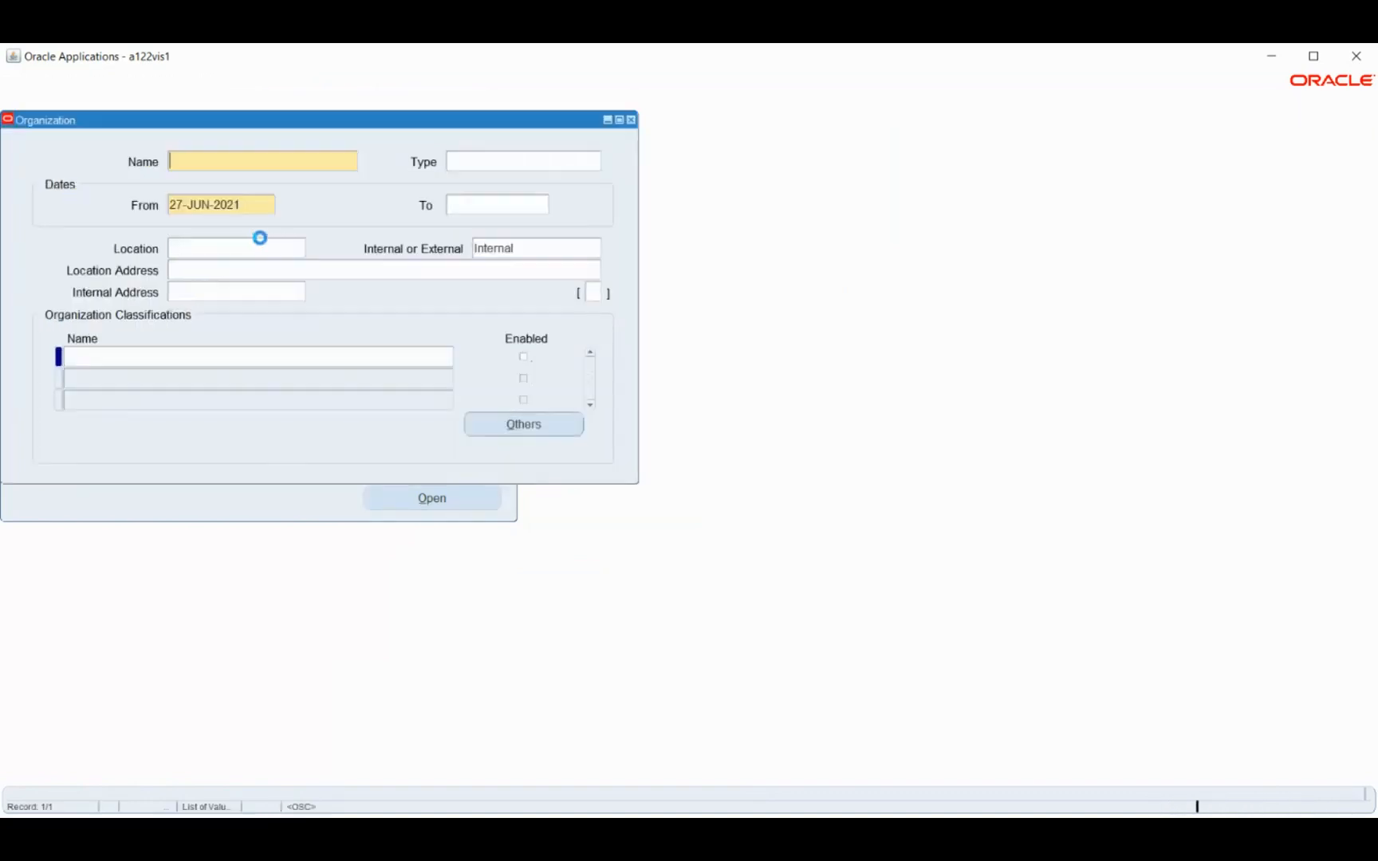
Name the organization BM Business Group and set its start date to 01-JAN-2021
type("BM Business ")
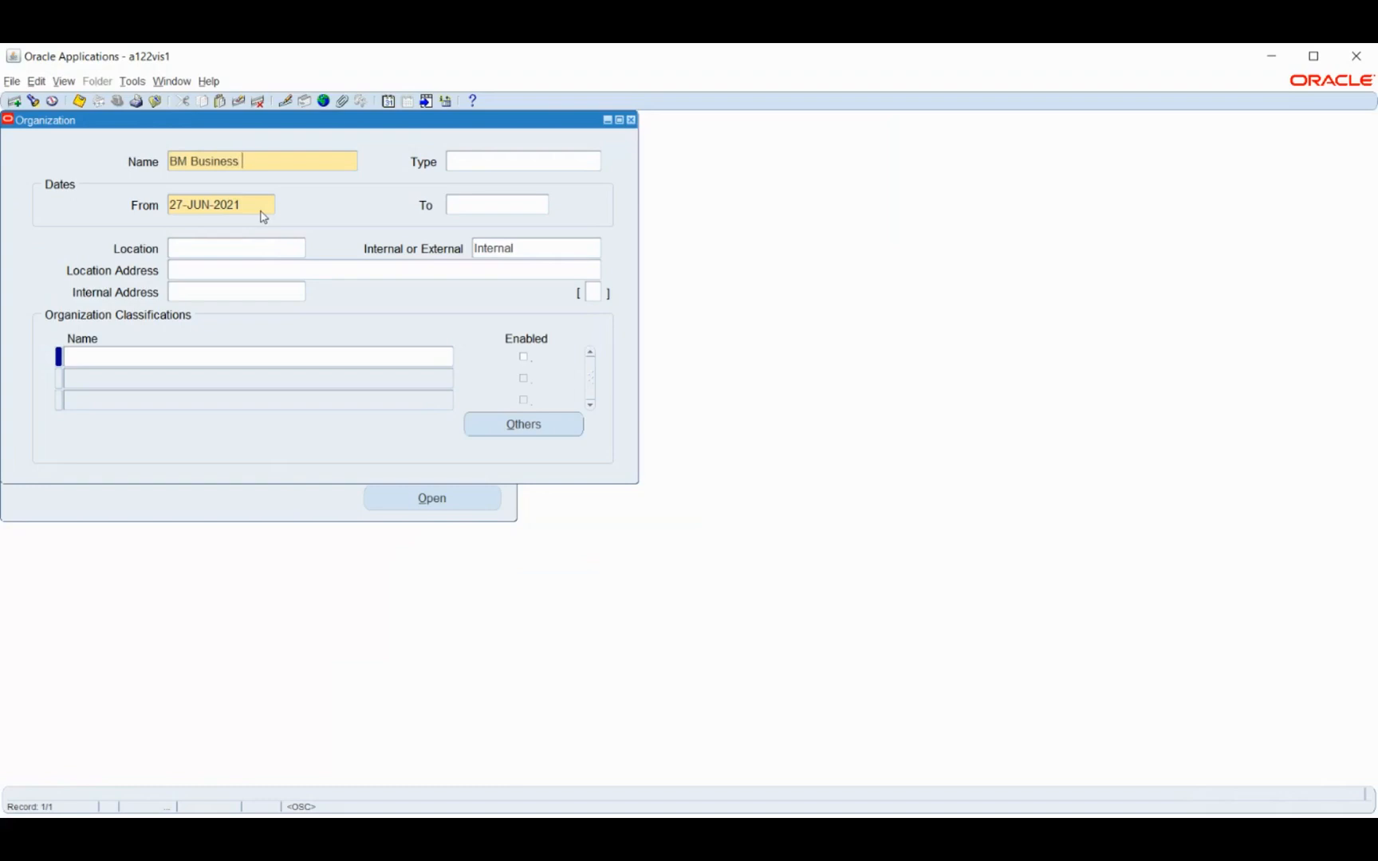
type("Grou[p")
key("BackSpace")
key("BackSpace")
type("p")
key("Tab")
key("Tab")
type("1-JAN-2021")
Assign BM_Location as the organization's location and save the record
key("Tab")
left_click(234, 253)
type("bm")
key("Tab")
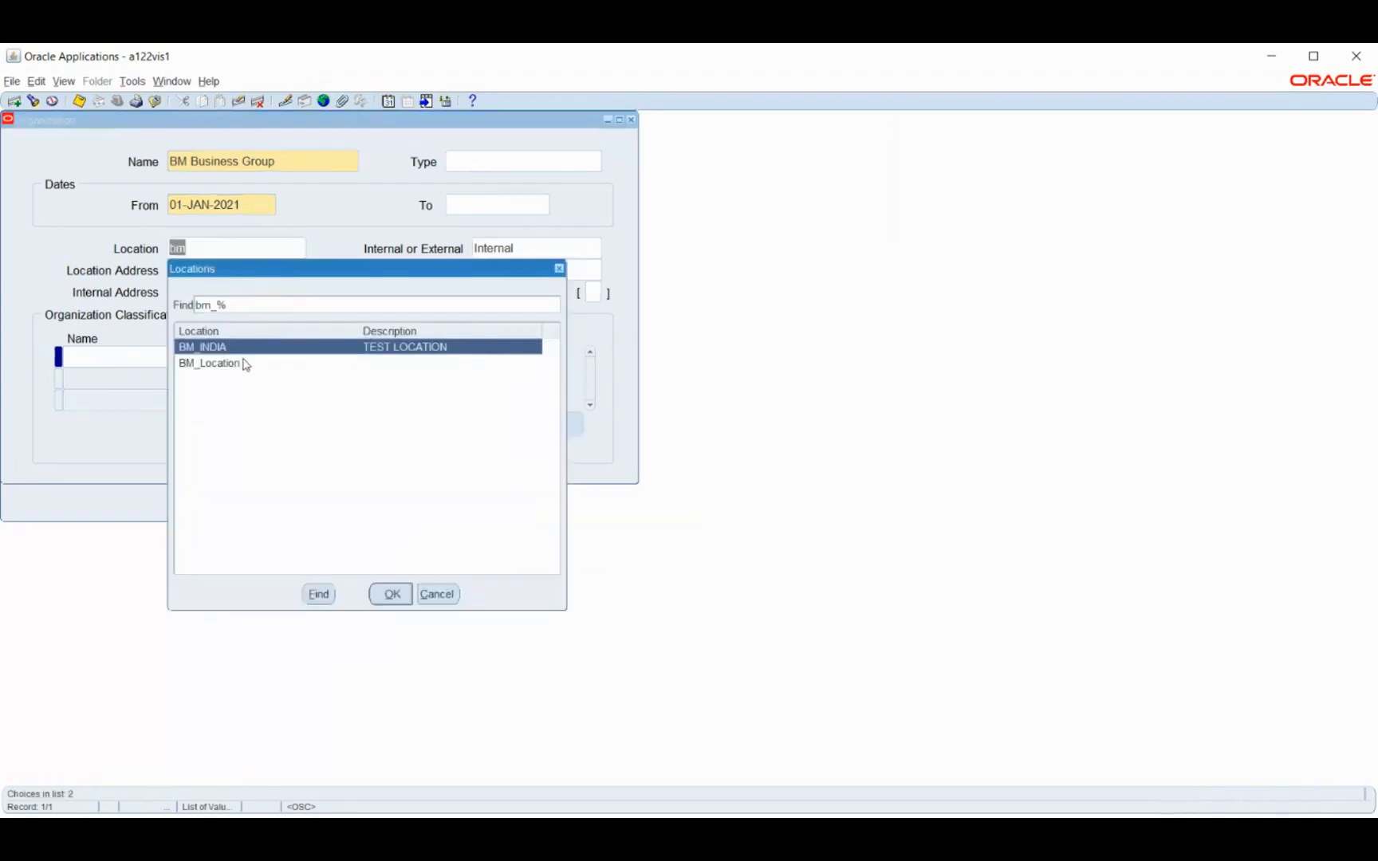
left_click(243, 362)
left_click(391, 596)
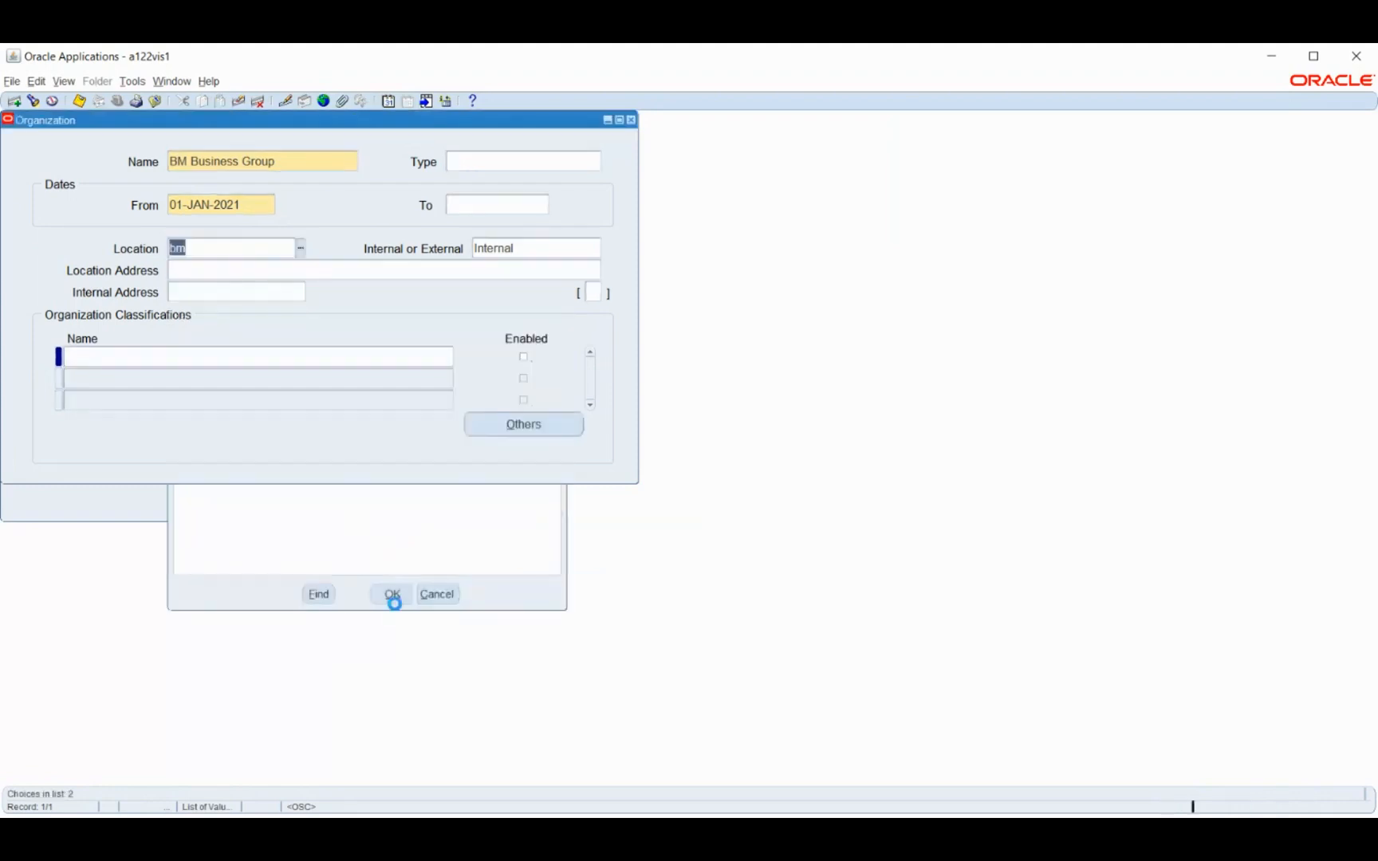
key("ctrl+s")
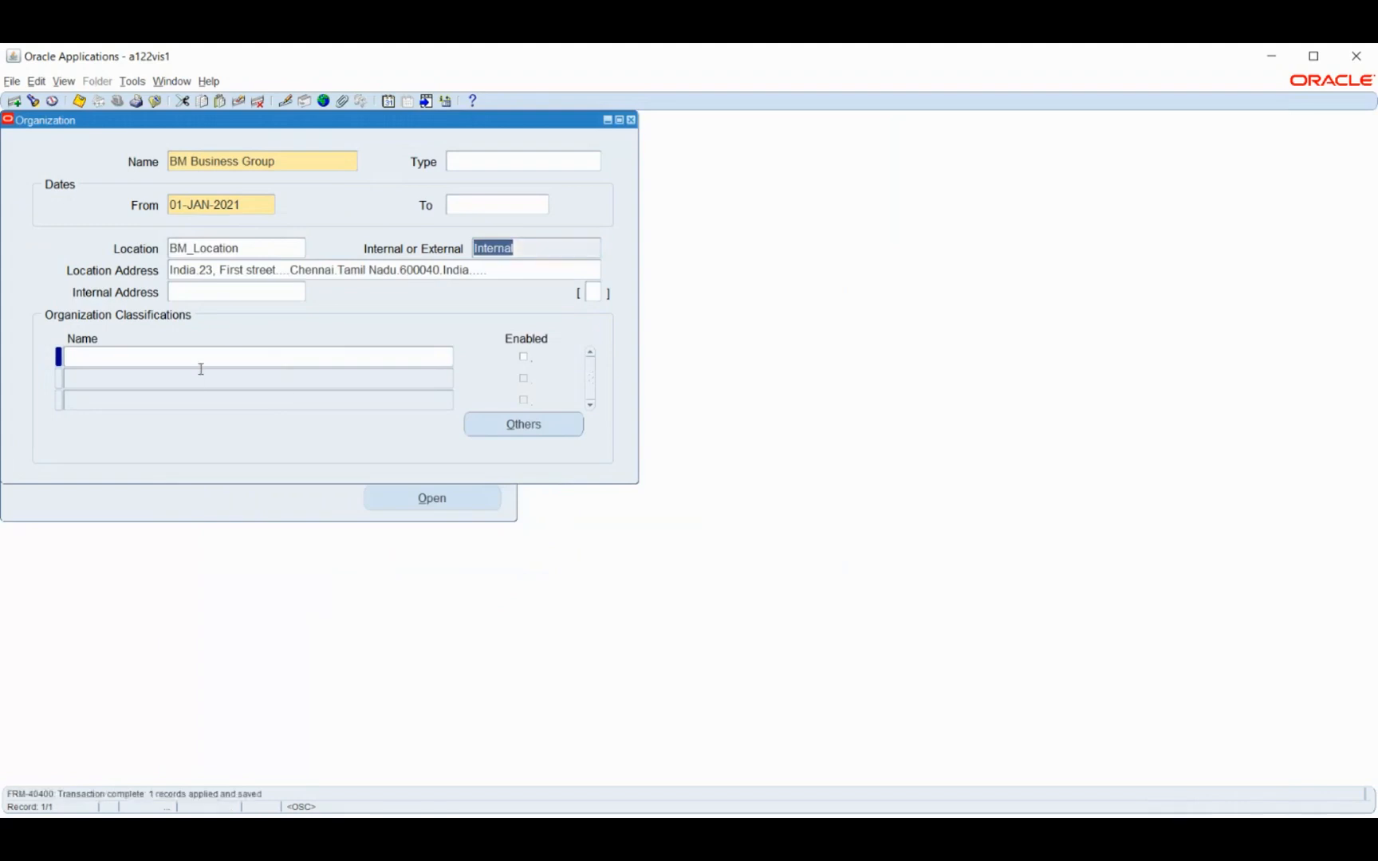
Add the Business Group classification to BM Business Group, enable it and save
left_click(203, 359)
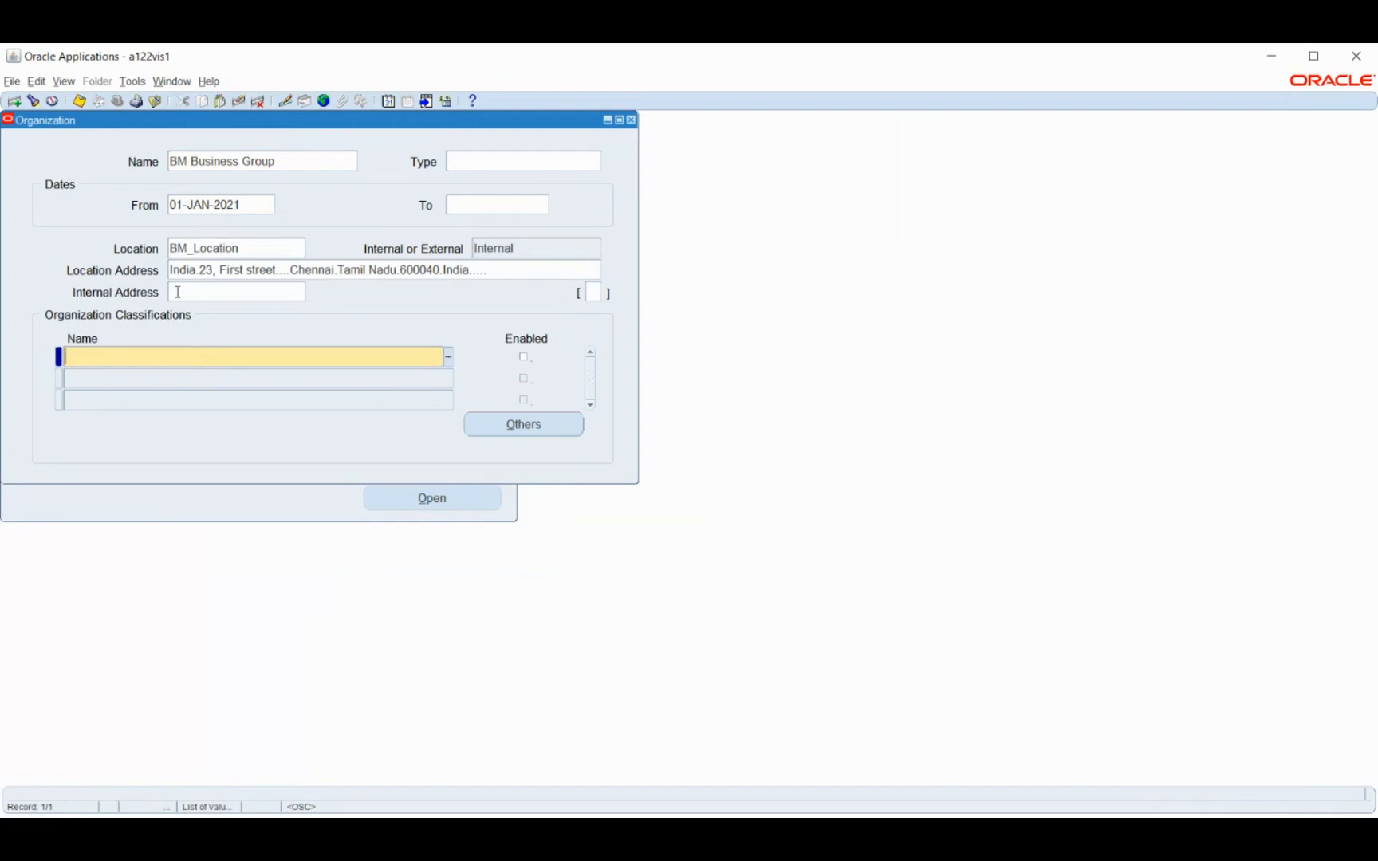
type("Busin")
key("Tab")
left_click(523, 358)
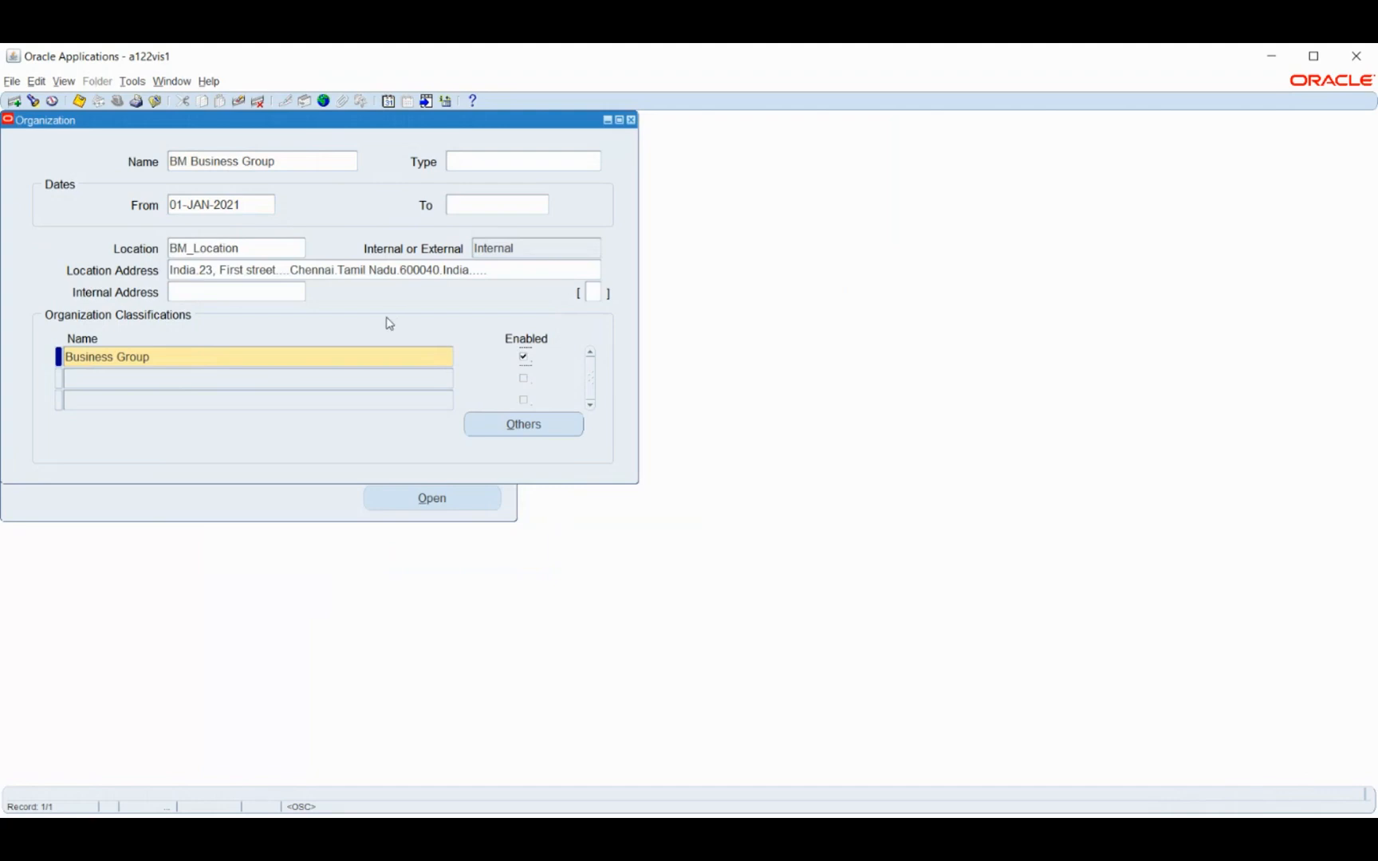
key("ctrl+s")
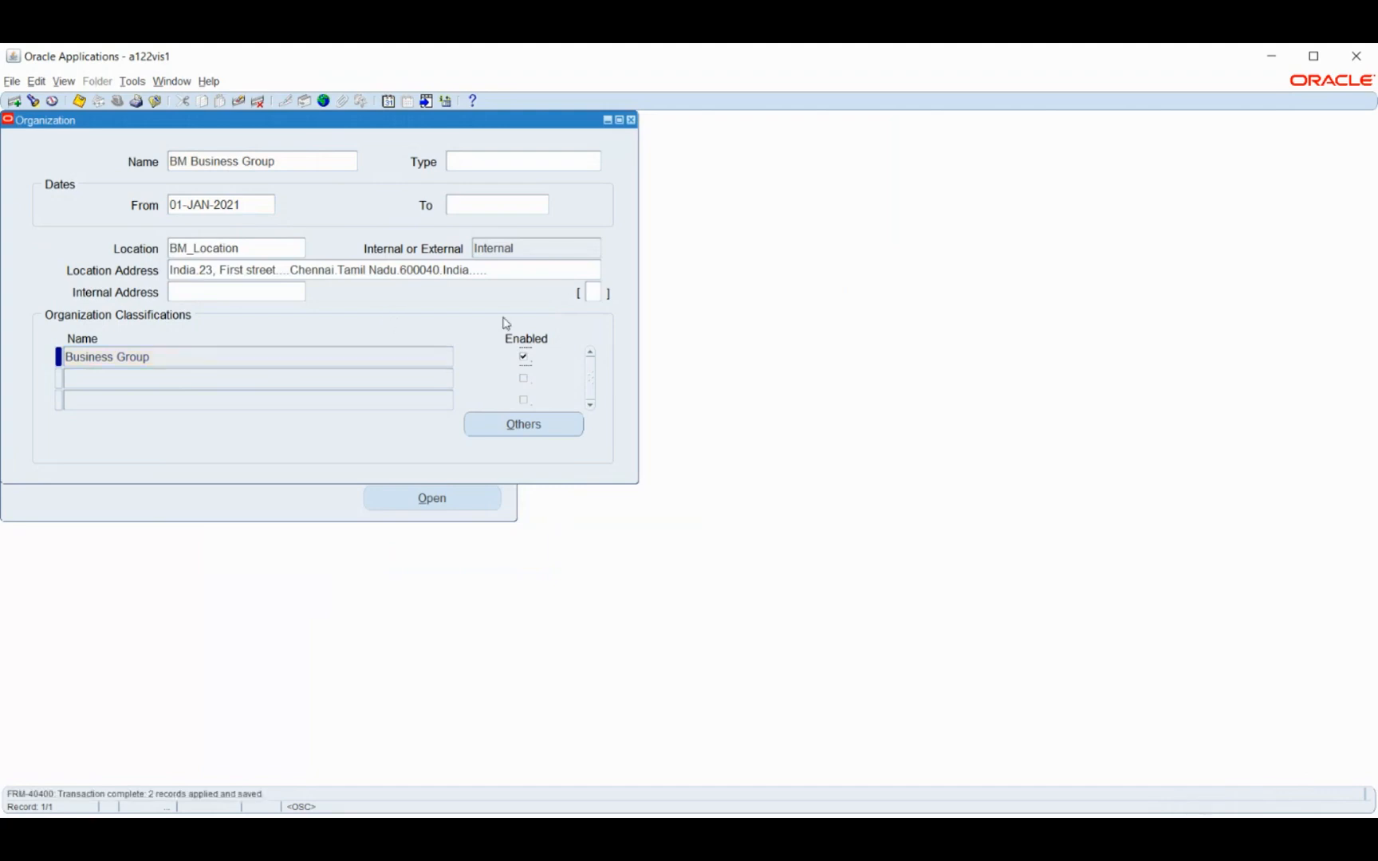
View the additional organization information of the Business Group classification without filling it in, and return to the Navigator
left_click(523, 427)
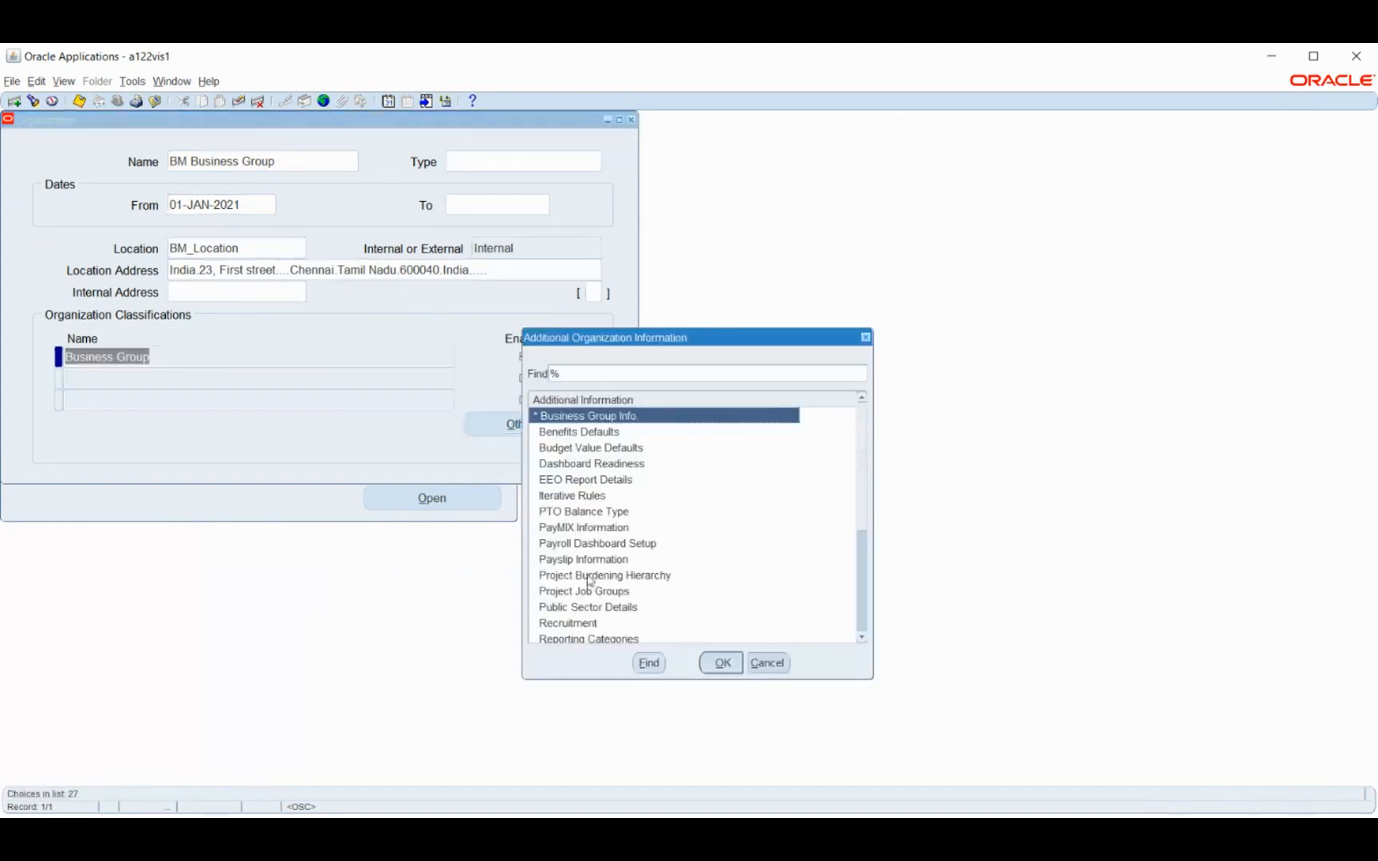
left_click(767, 662)
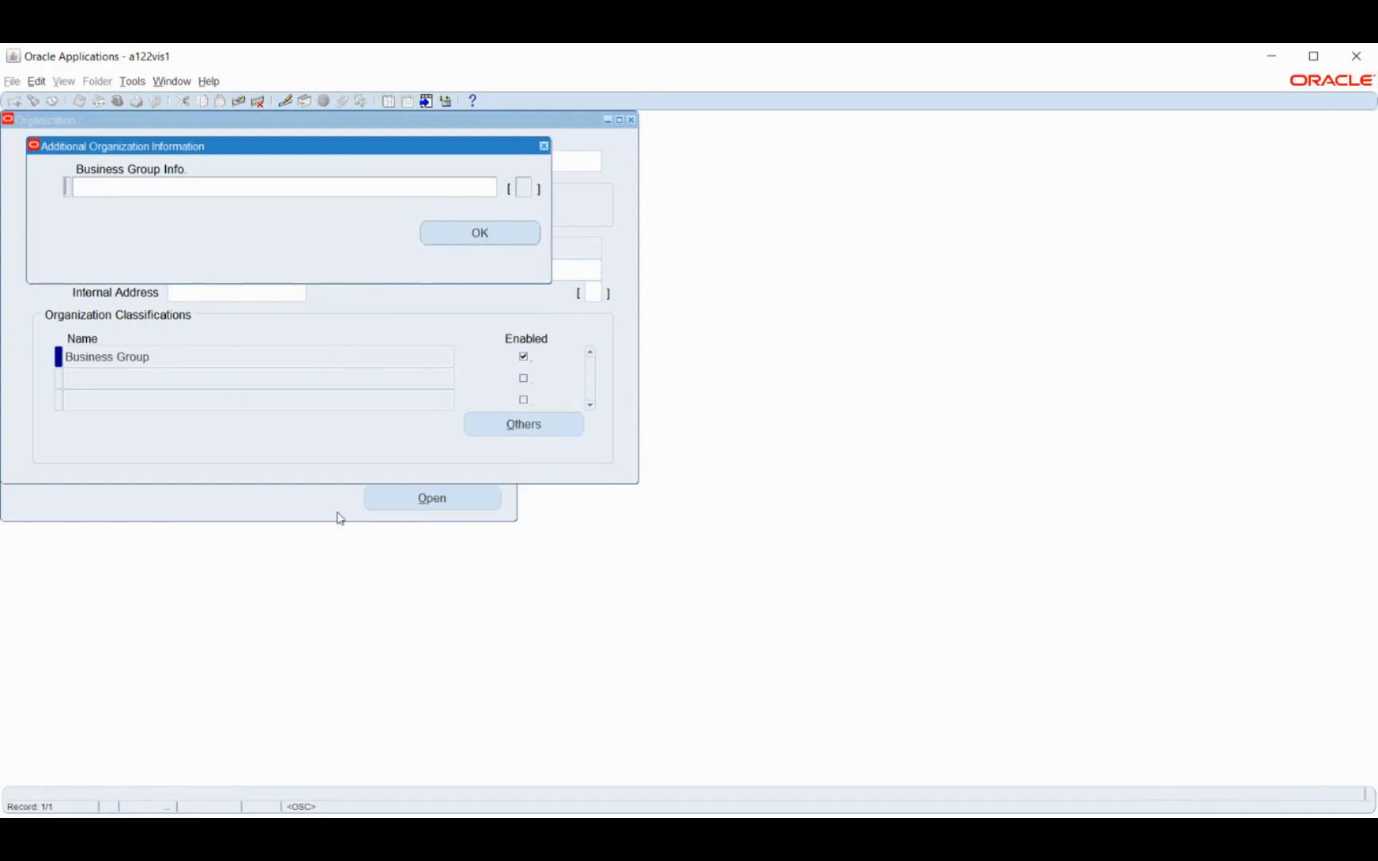
left_click(469, 239)
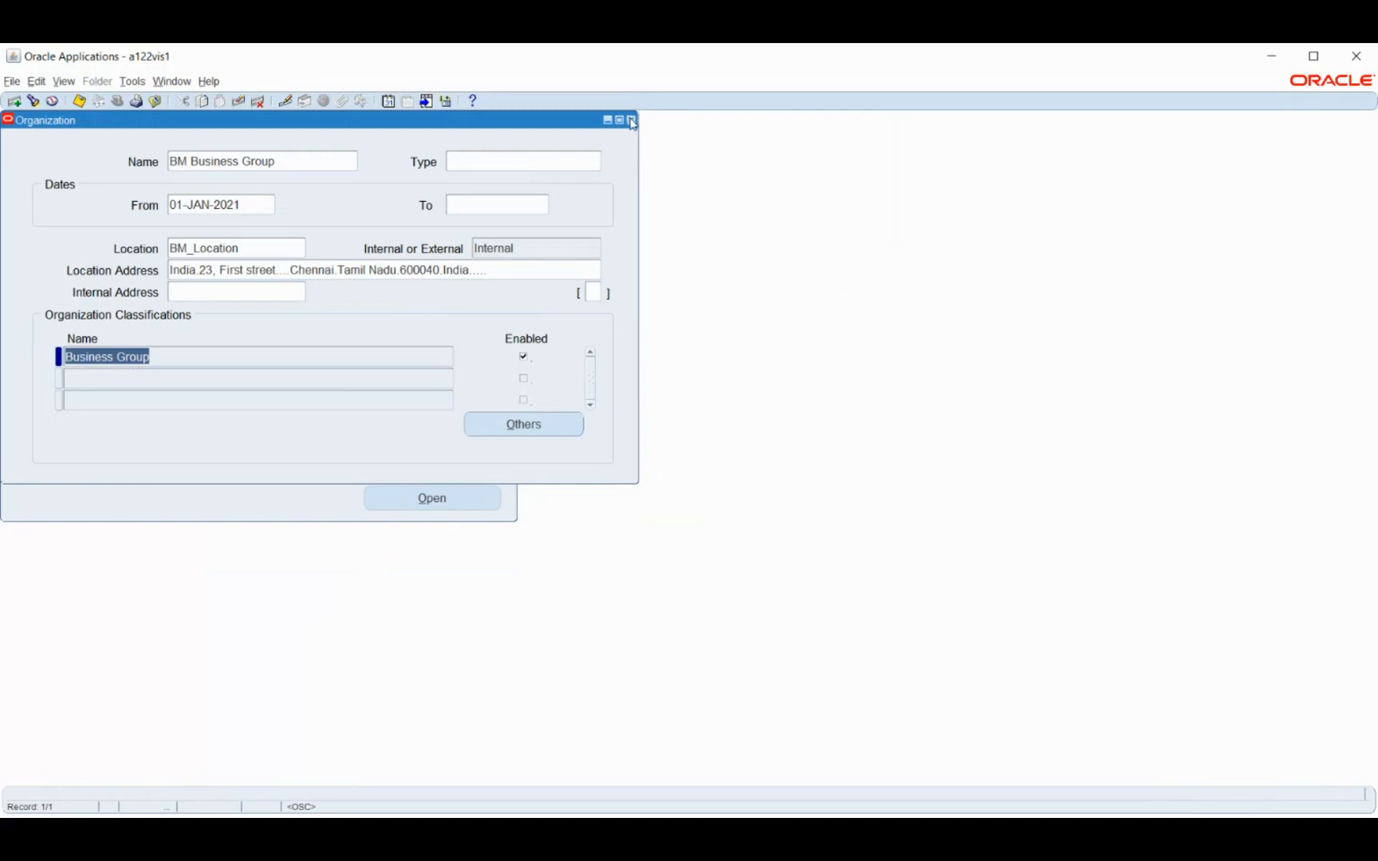
left_click(523, 423)
left_click(475, 233)
left_click(303, 508)
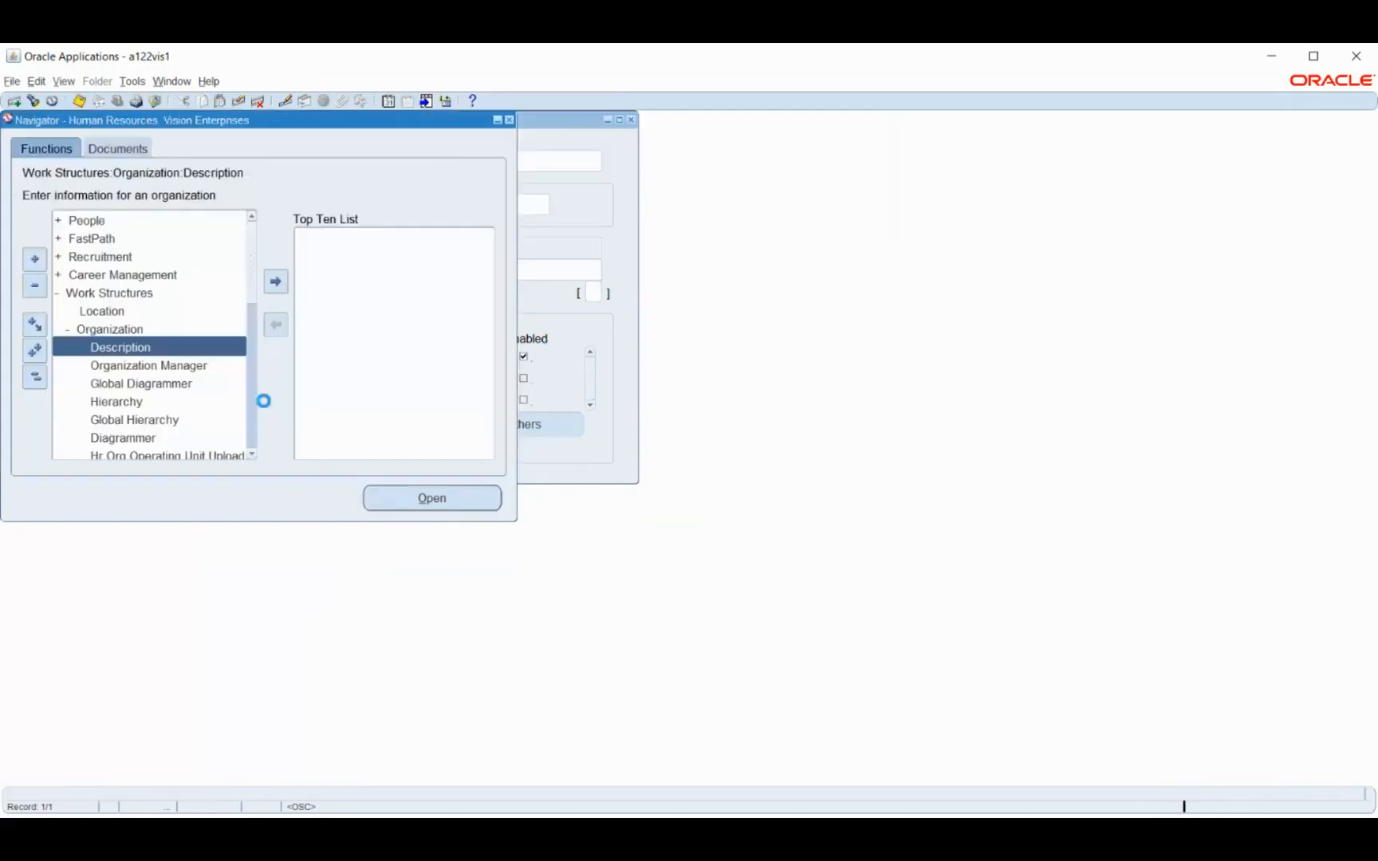
Switch to the General Ledger, Vision Operations (USA) responsibility and expand its Setup functions
left_click(117, 101)
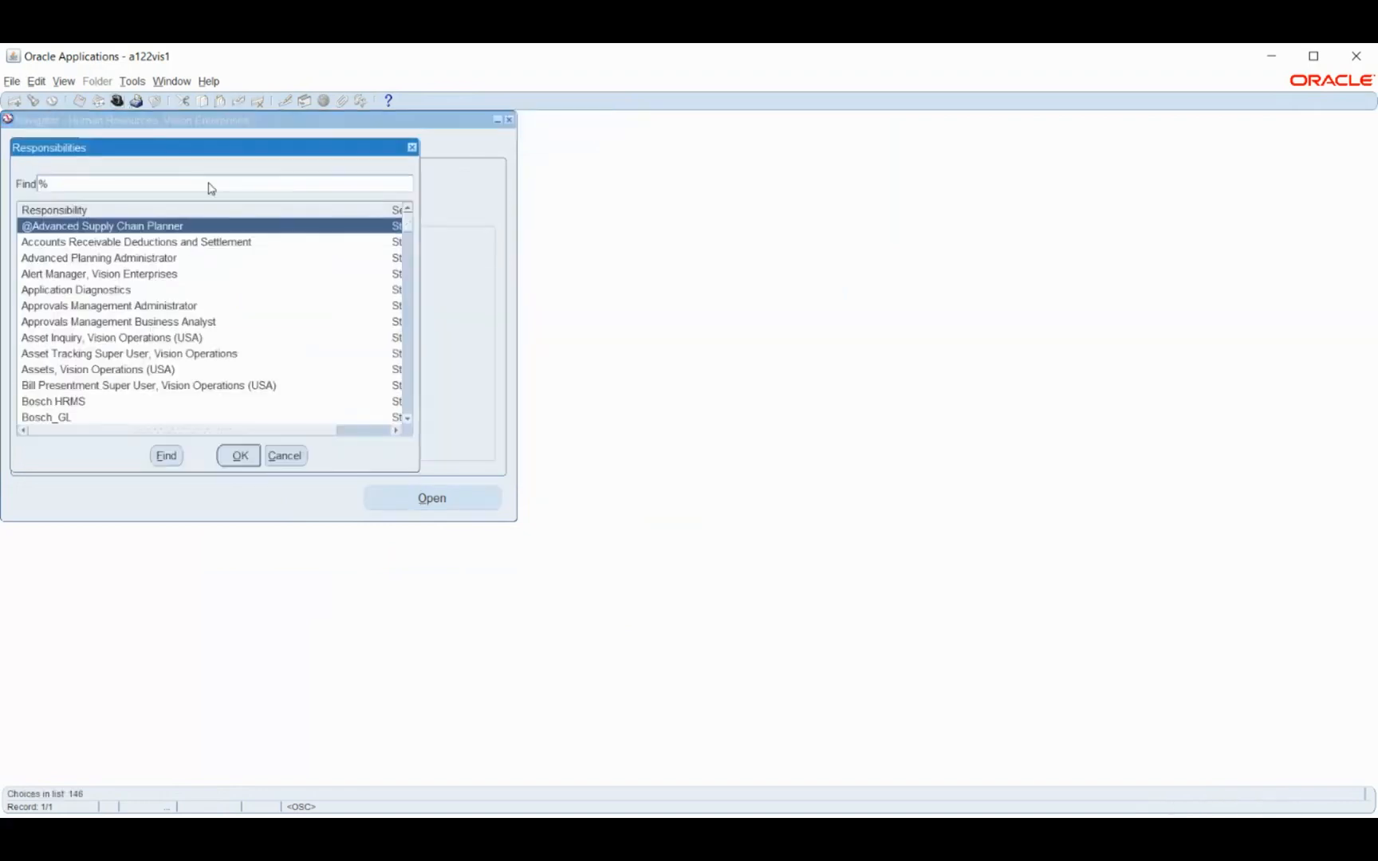
double_click(165, 260)
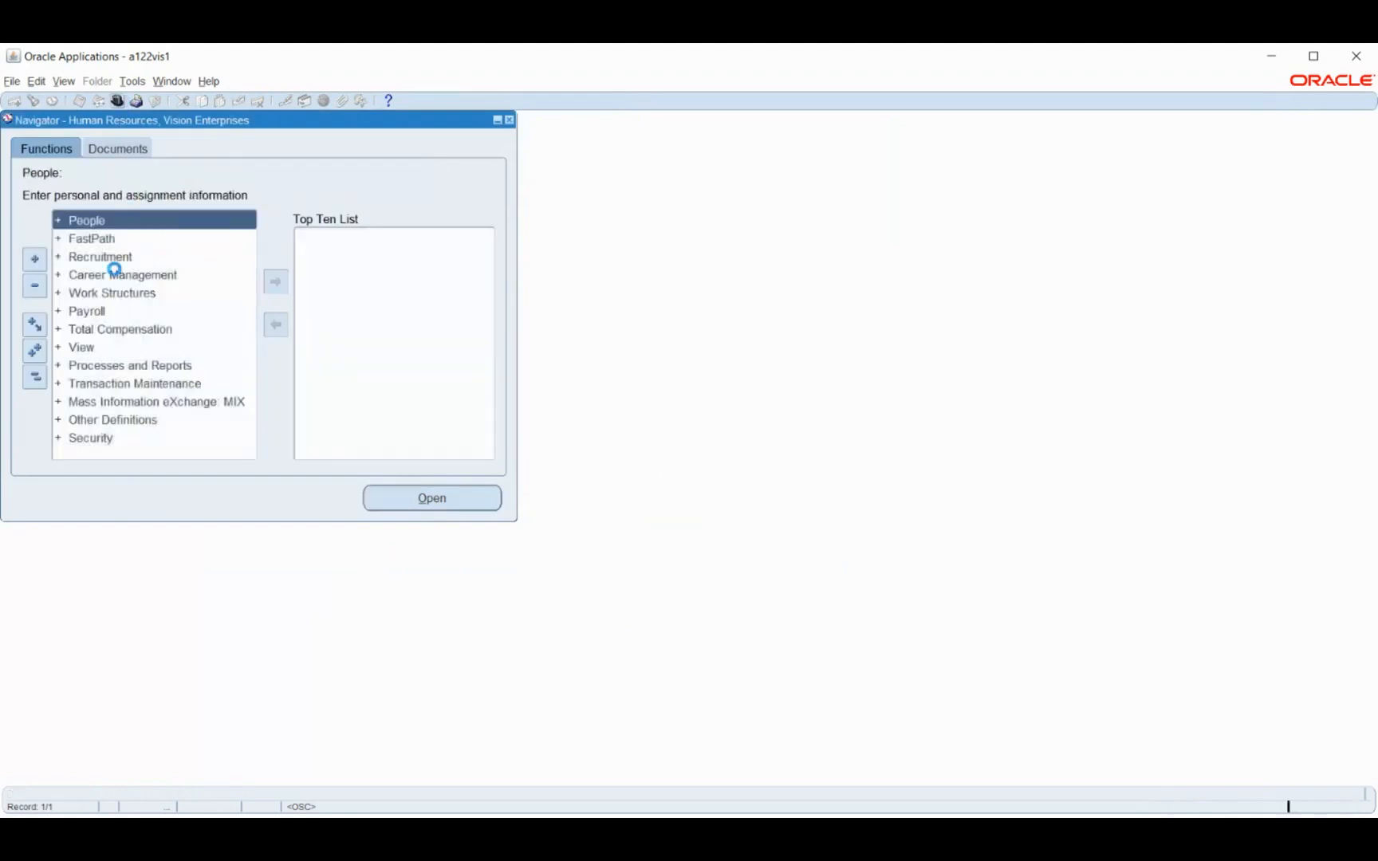
type("g%")
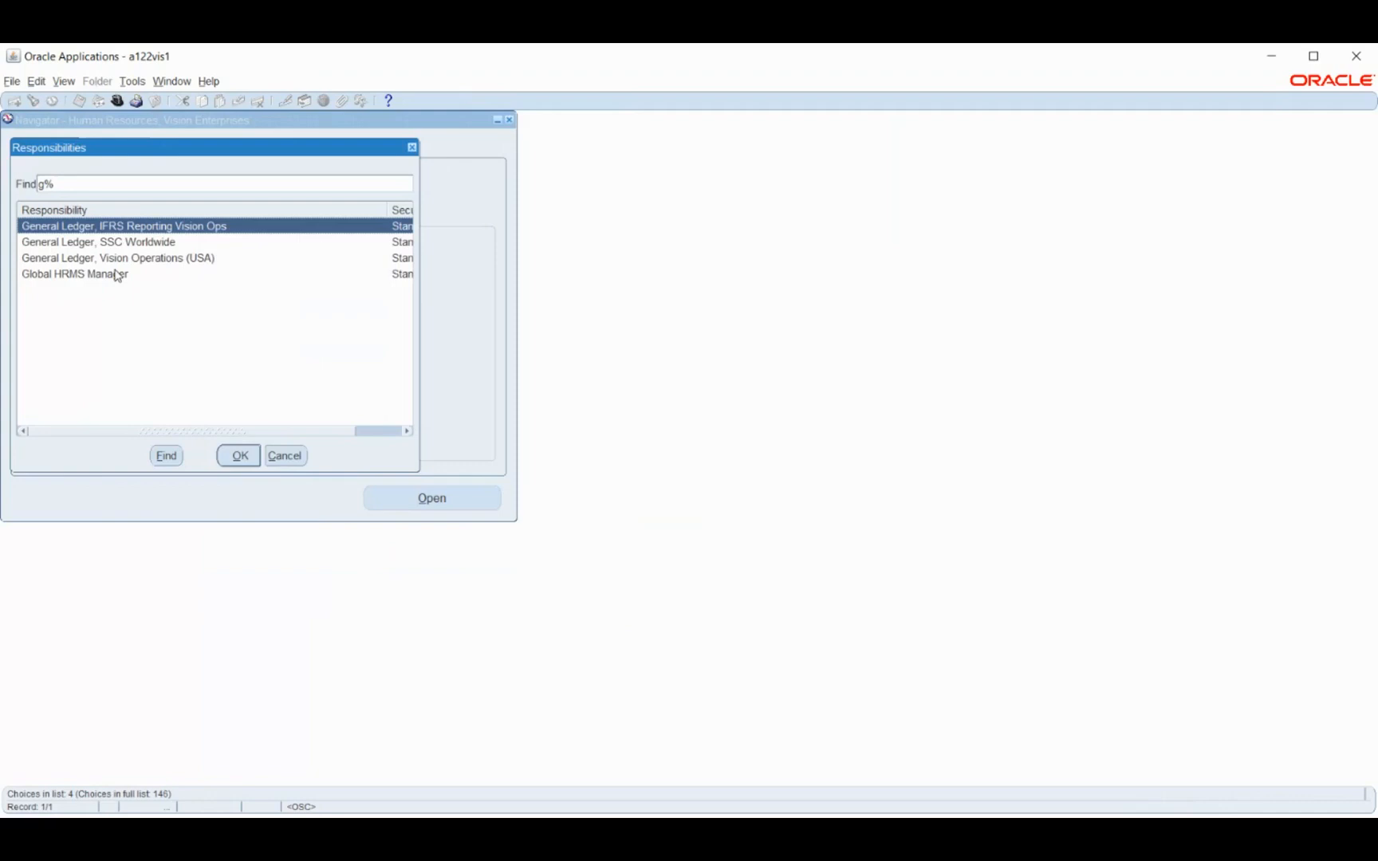
key("Down")
key("Down")
key("Return")
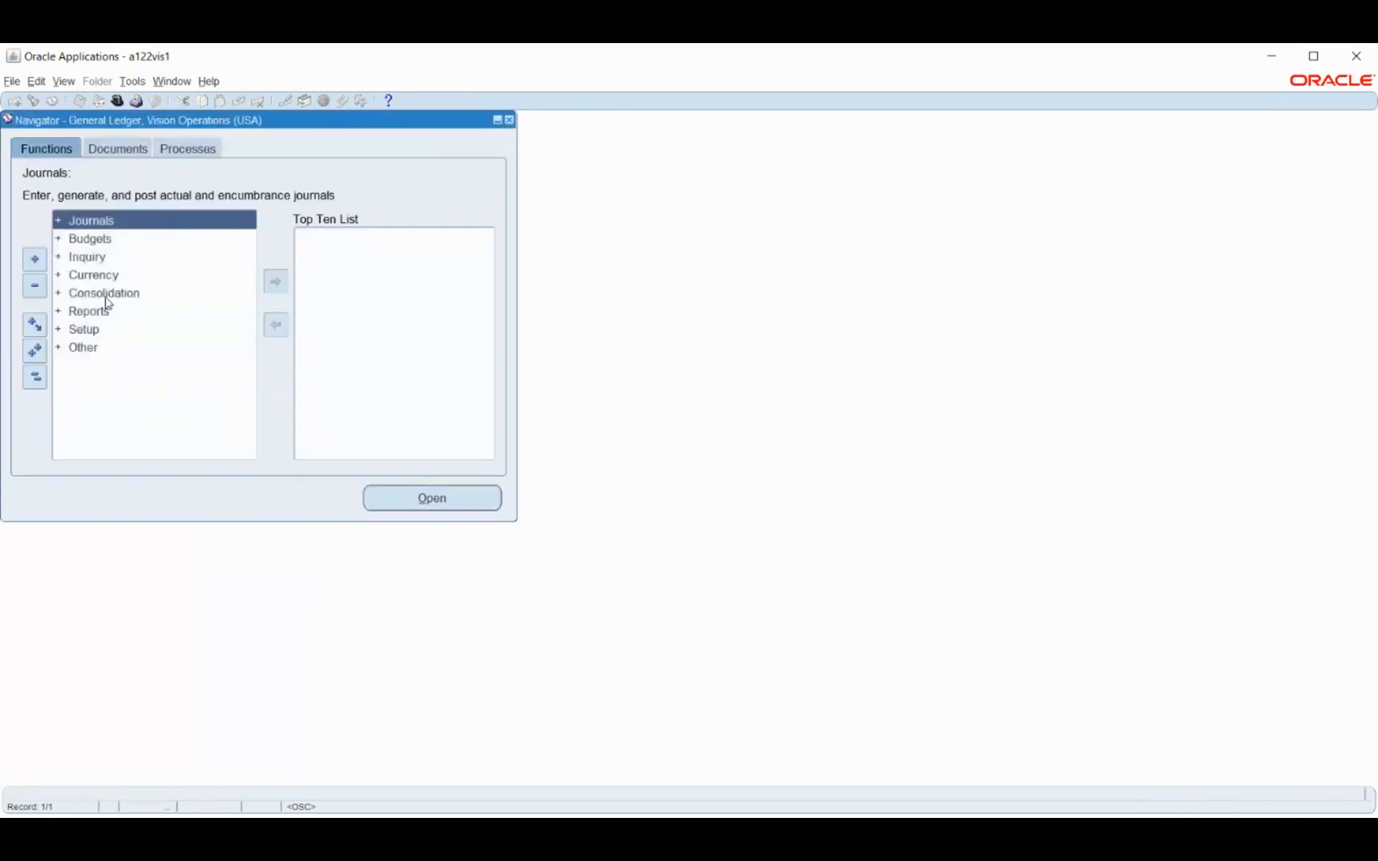
double_click(83, 330)
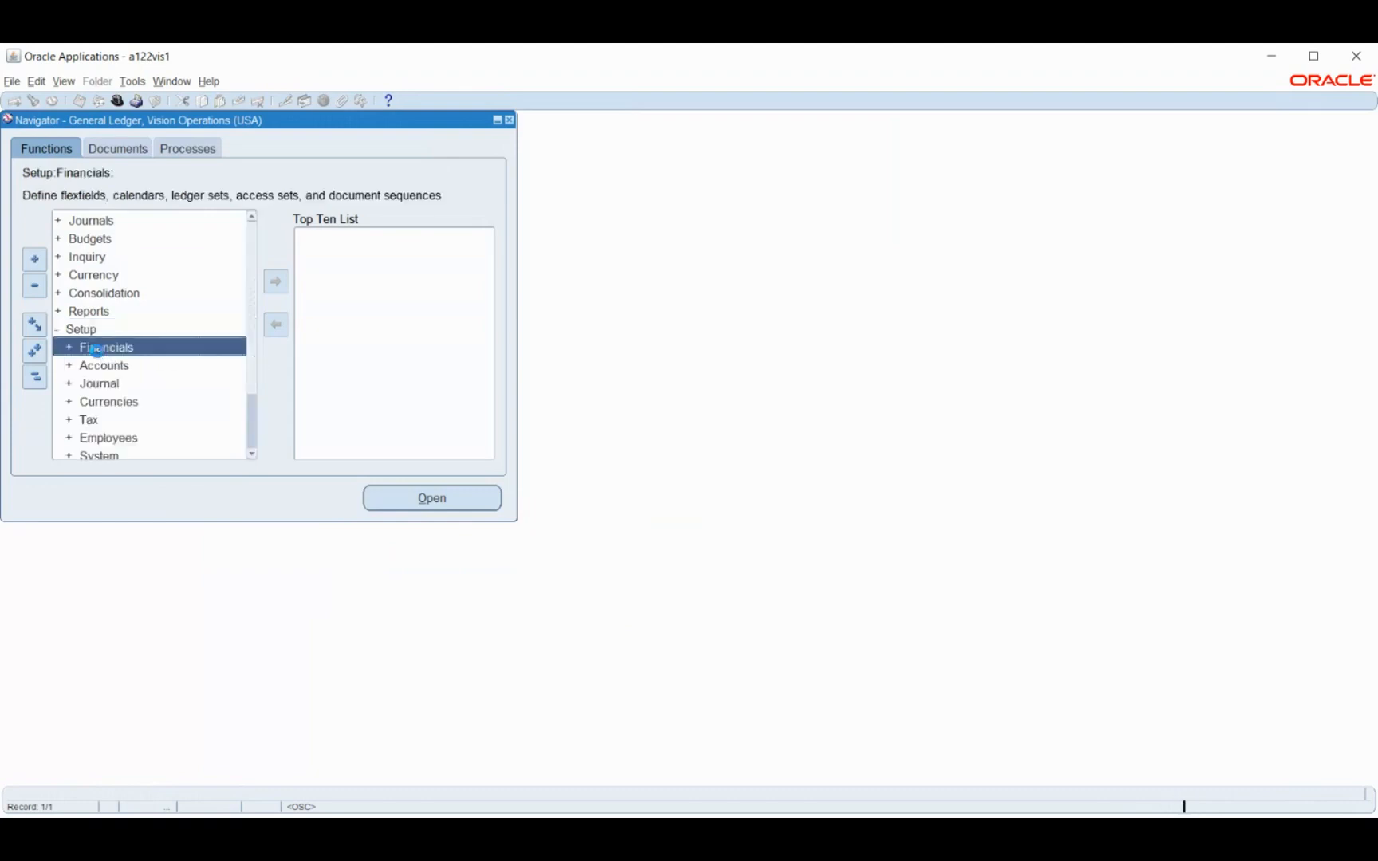
Open the Key Flexfield Segments form from the Financials flexfield setup functions
double_click(95, 350)
left_click(148, 365)
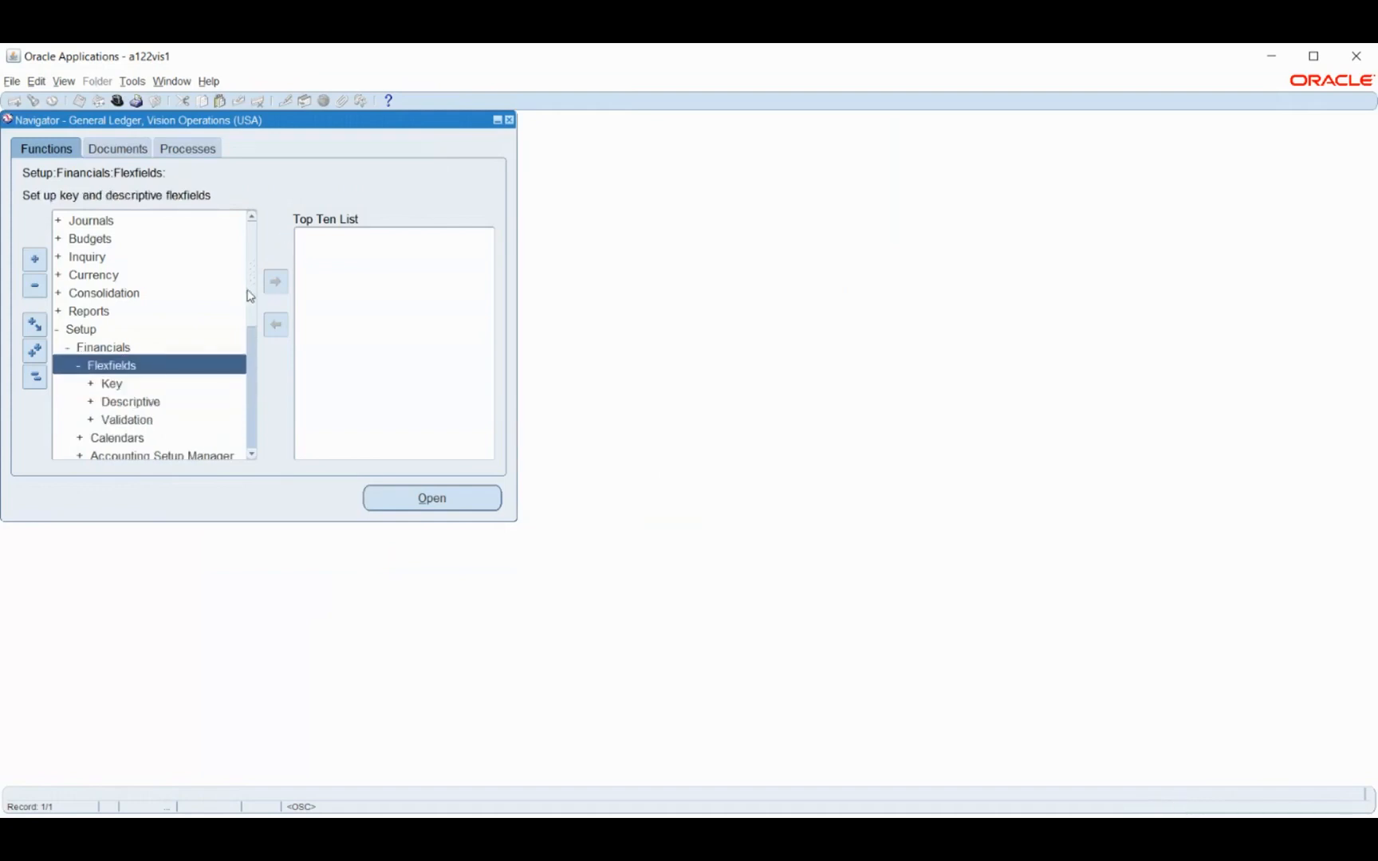
left_click(128, 384)
double_click(128, 386)
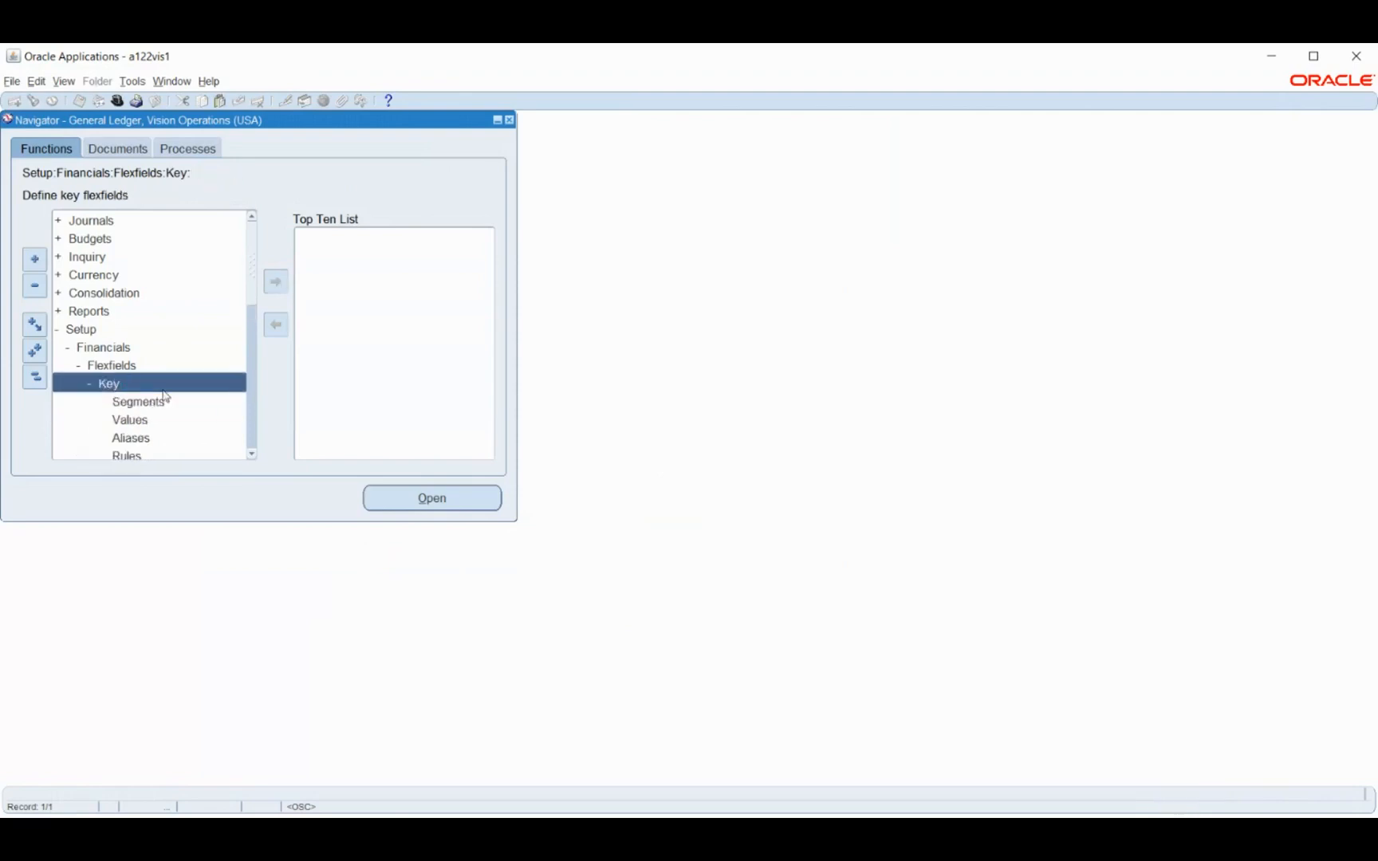
double_click(145, 405)
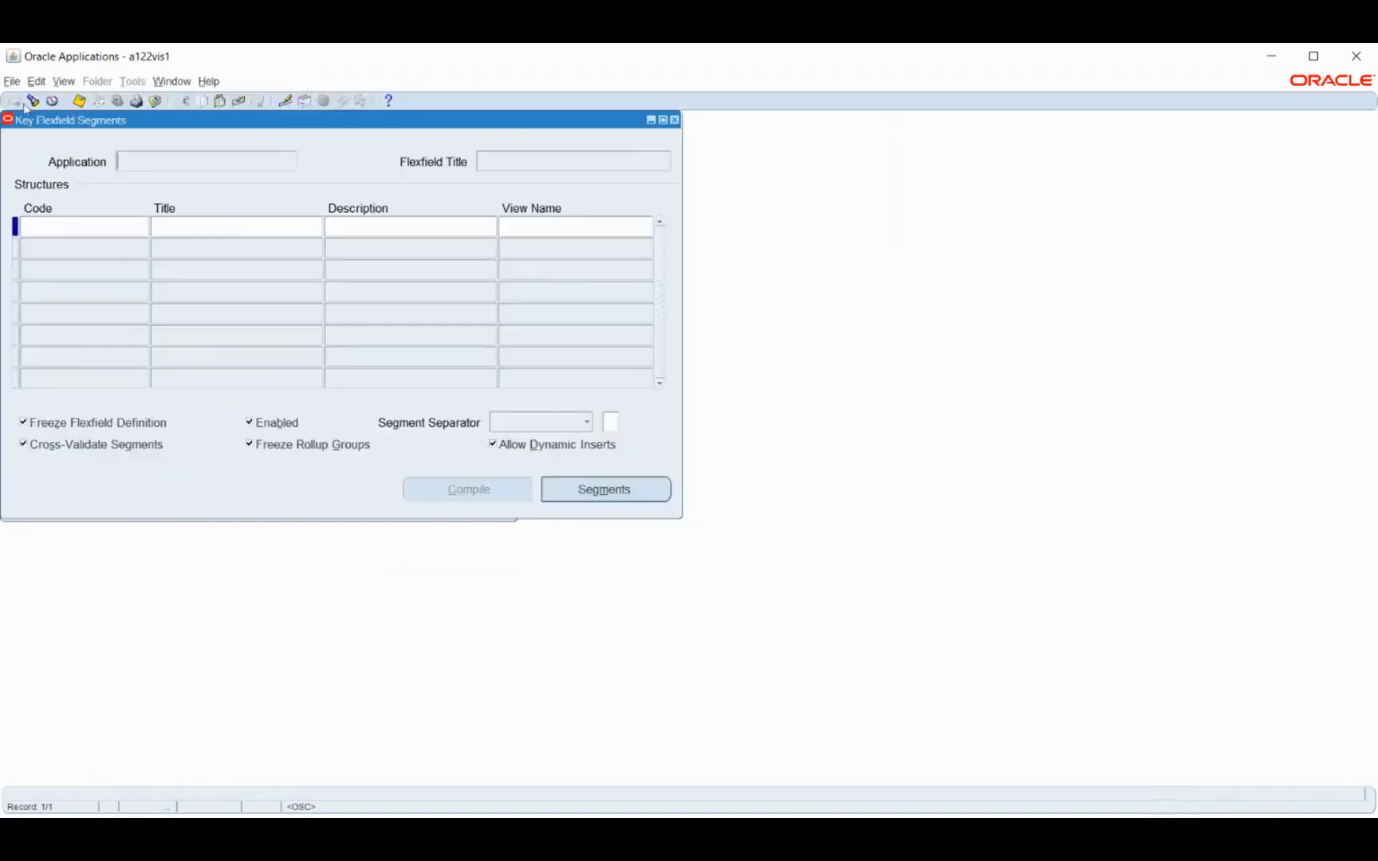
Find the Human Resources key flexfields and load the Grade Flexfield
left_click(32, 103)
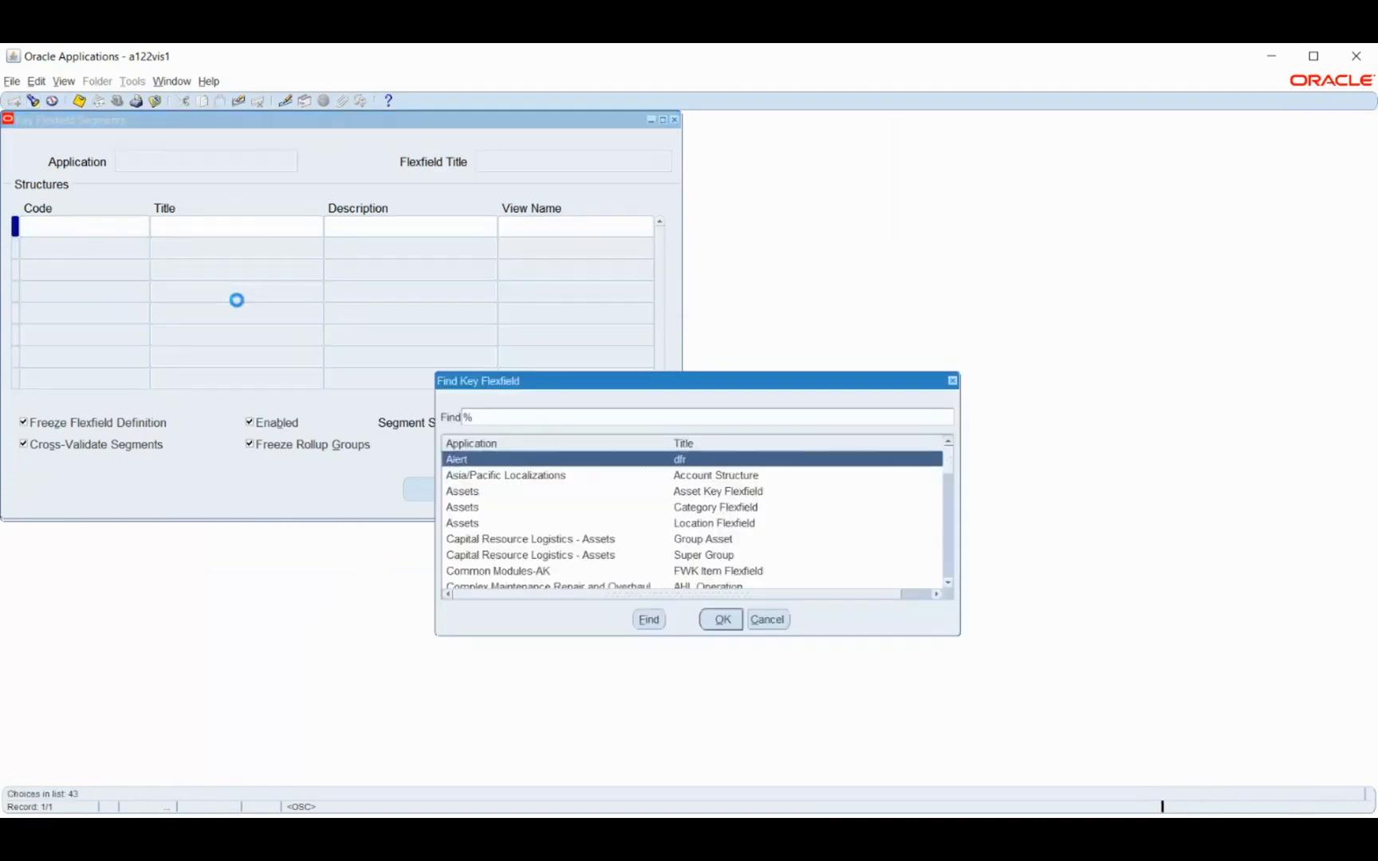
type("human Resources")
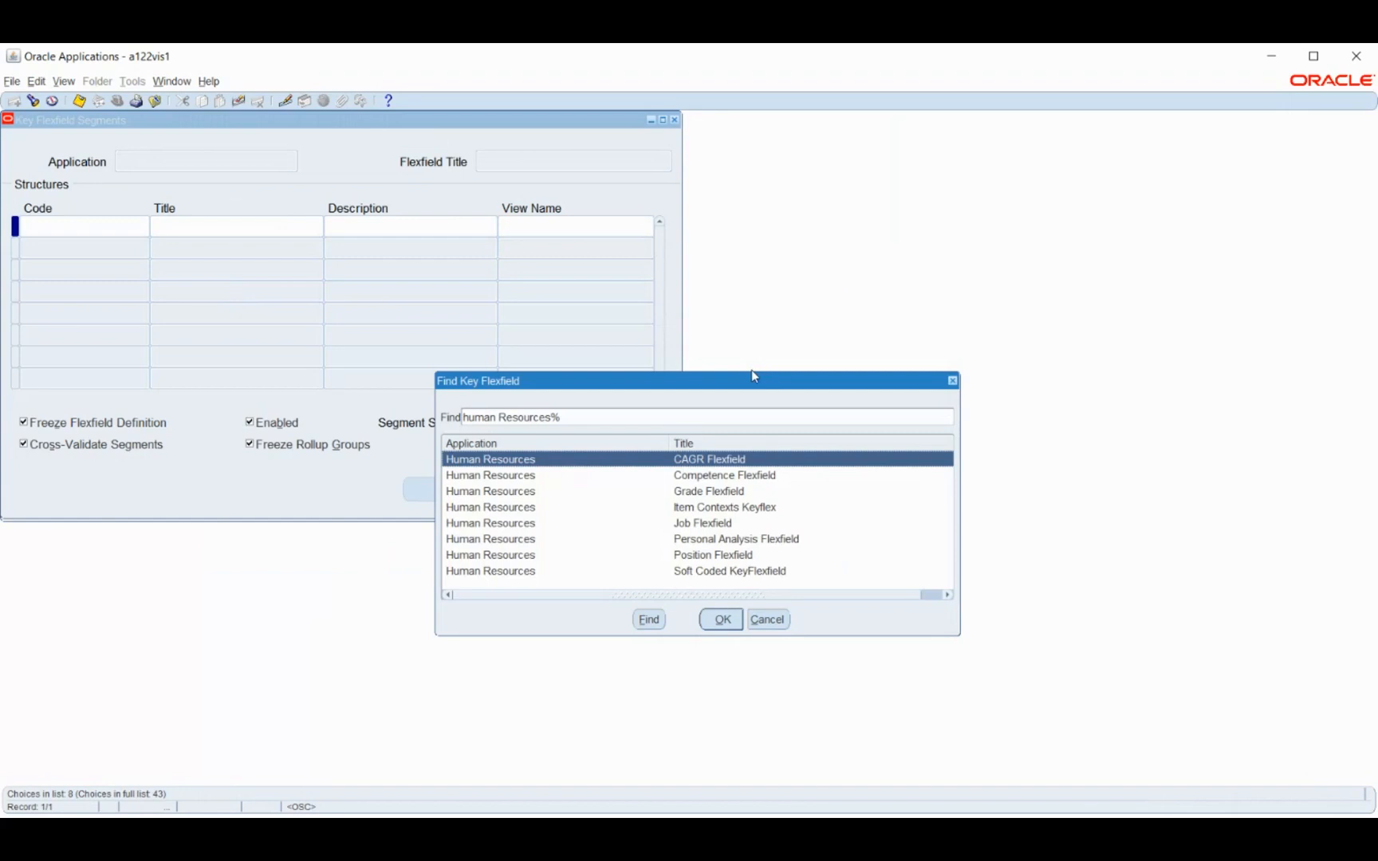
left_click_drag(749, 380, 793, 151)
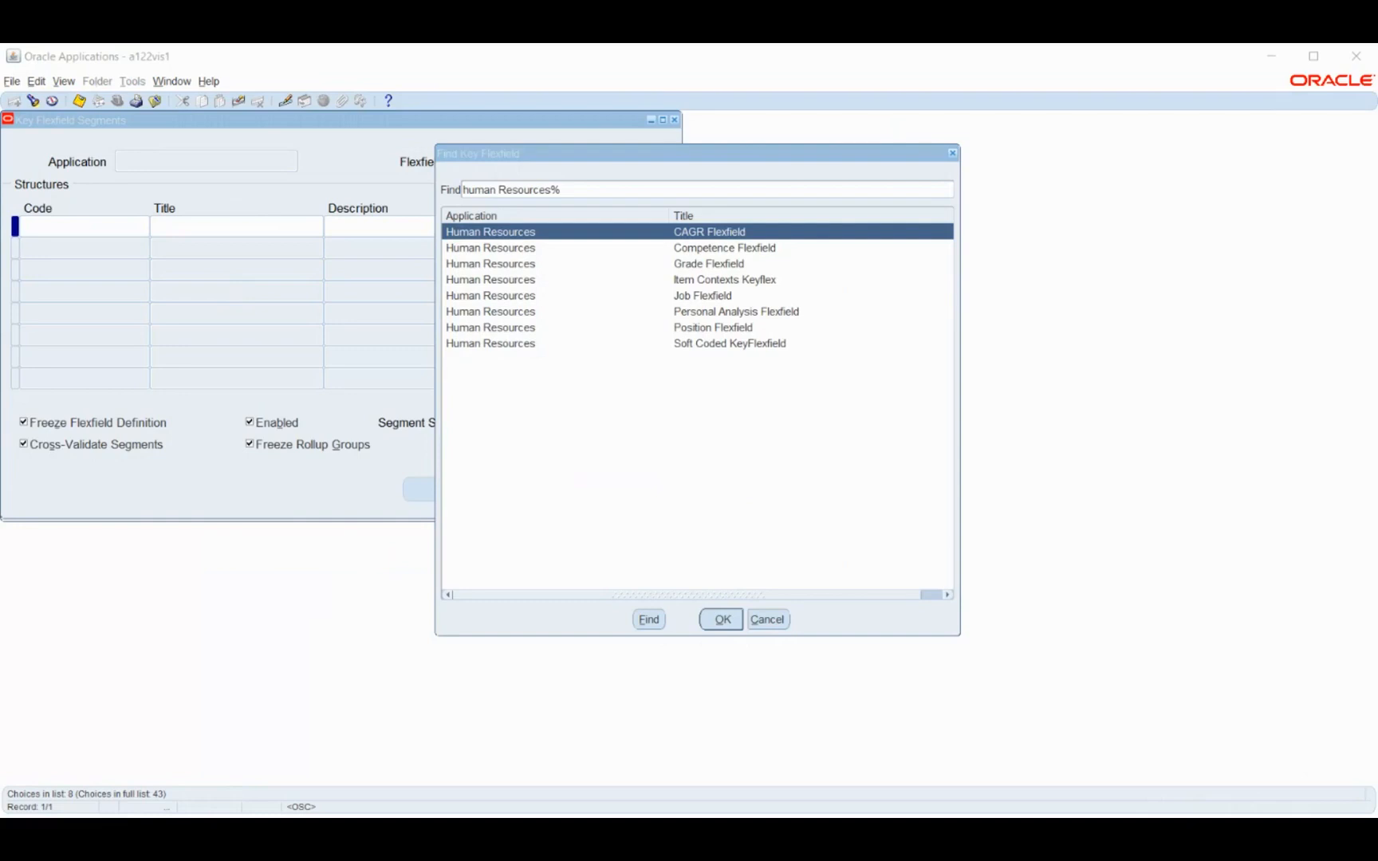
left_click(1255, 53)
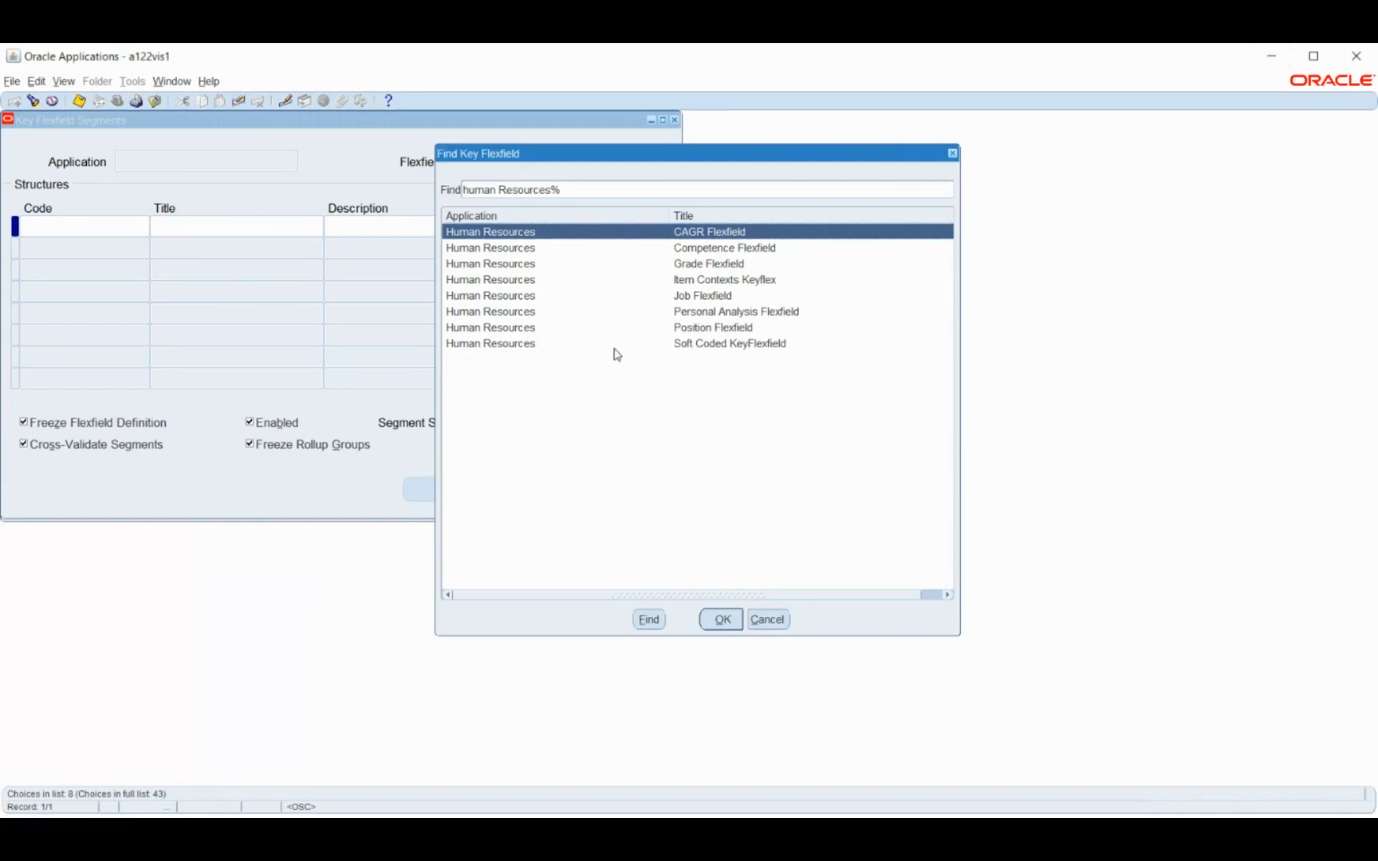
left_click(684, 265)
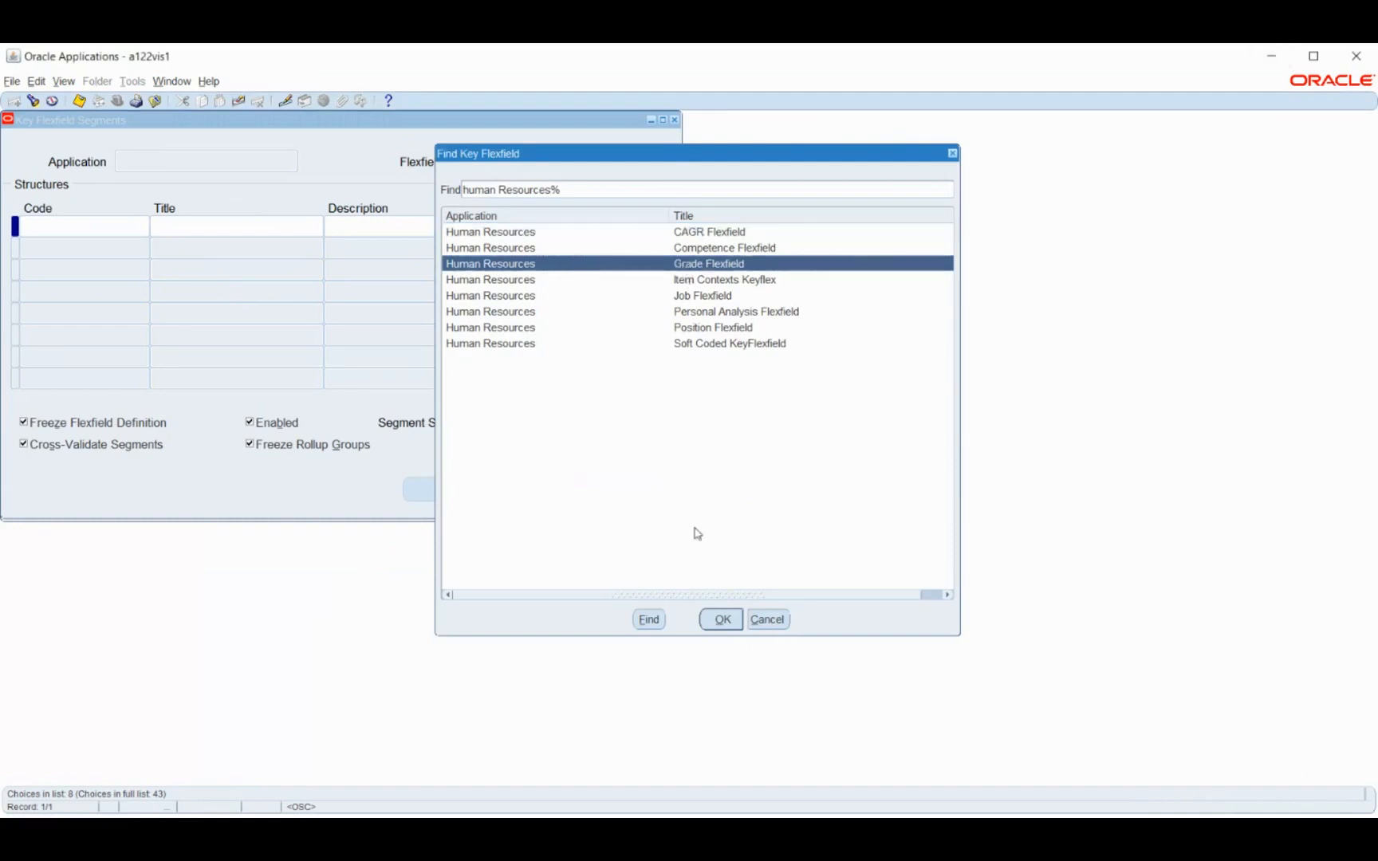
left_click(723, 621)
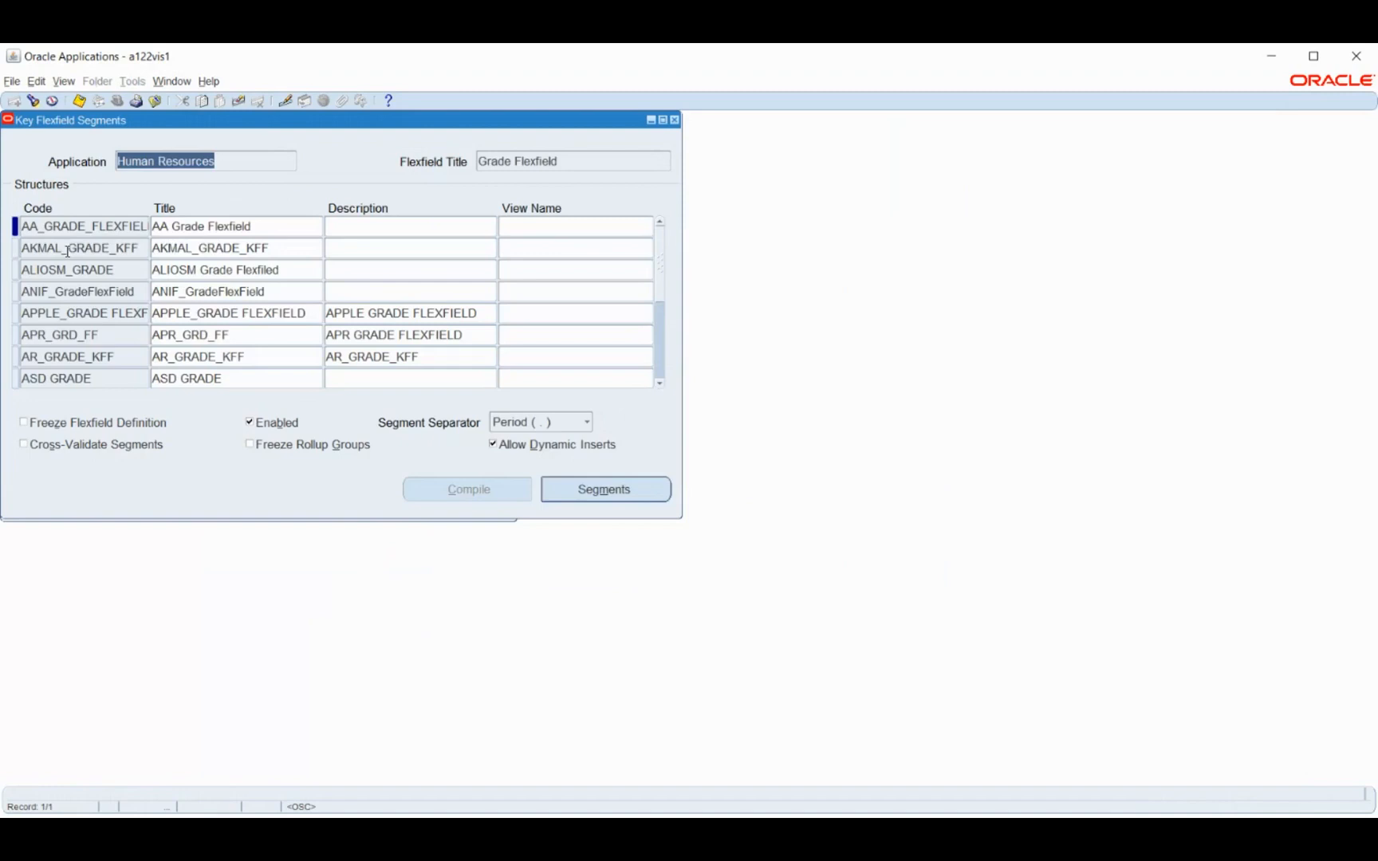
Add a new Grade Flexfield structure with the code and title BM Grade below AKMAL_GRADE_KFF
double_click(67, 252)
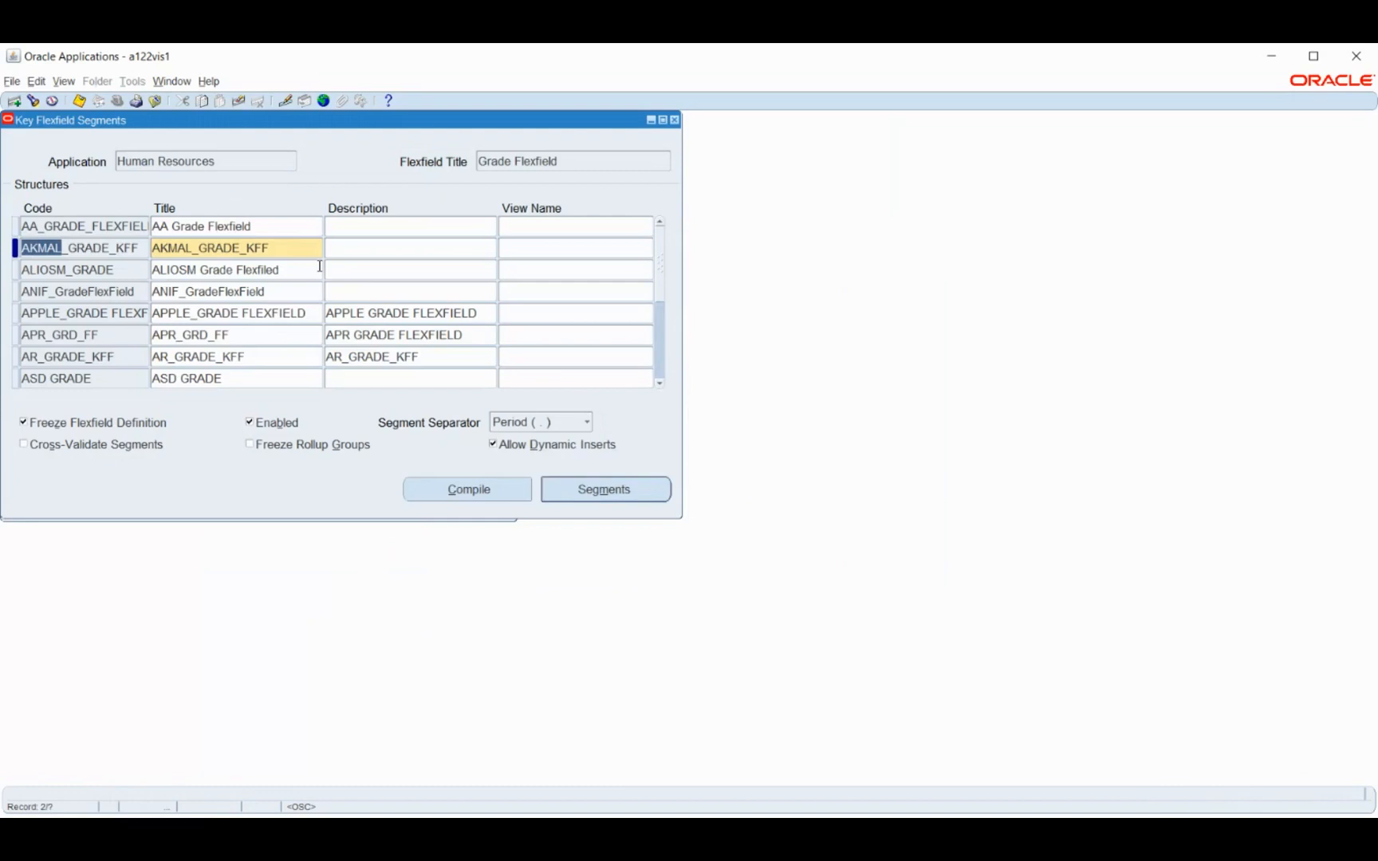
key("ctrl+Down")
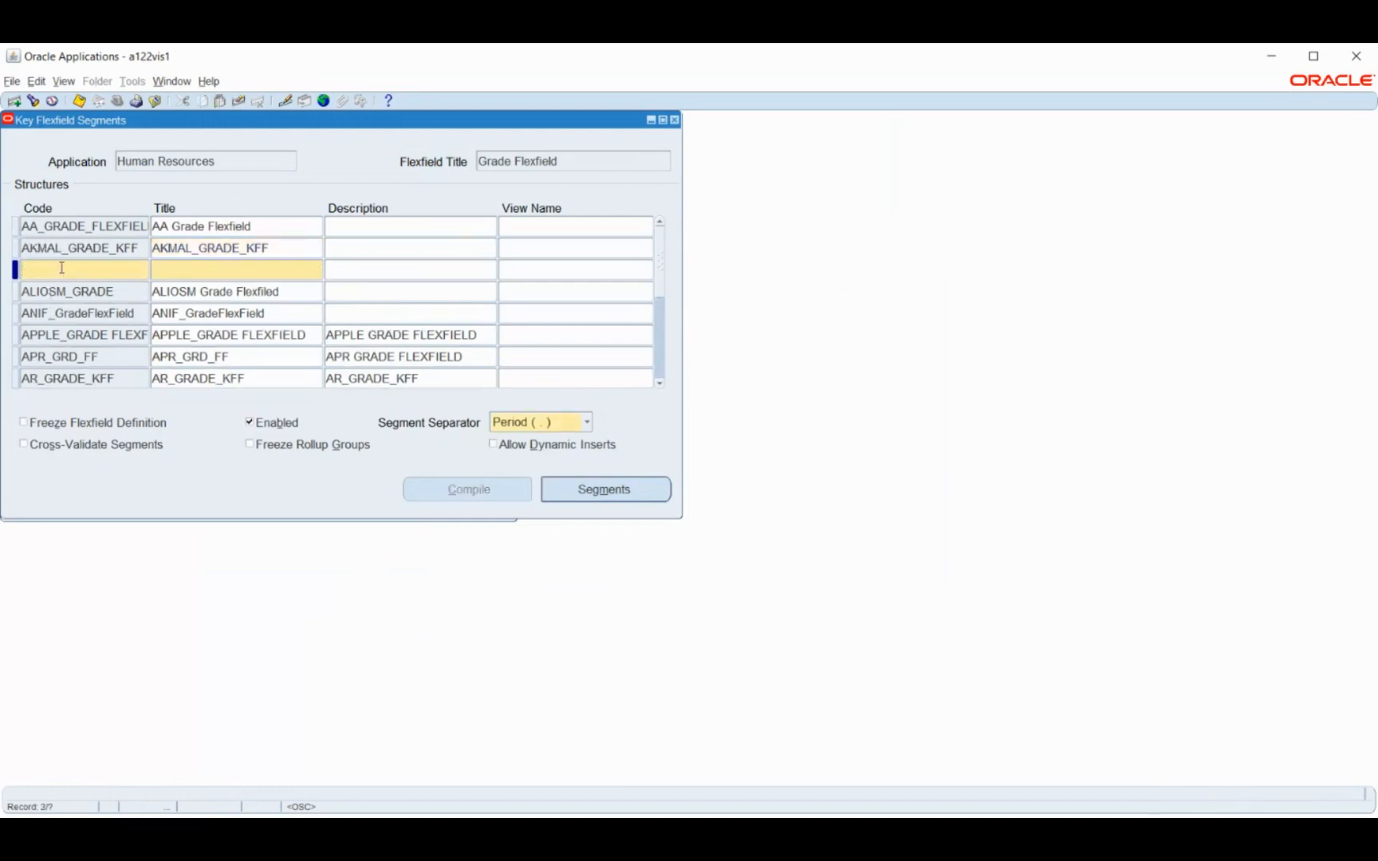
type("BM Grade")
key("Tab")
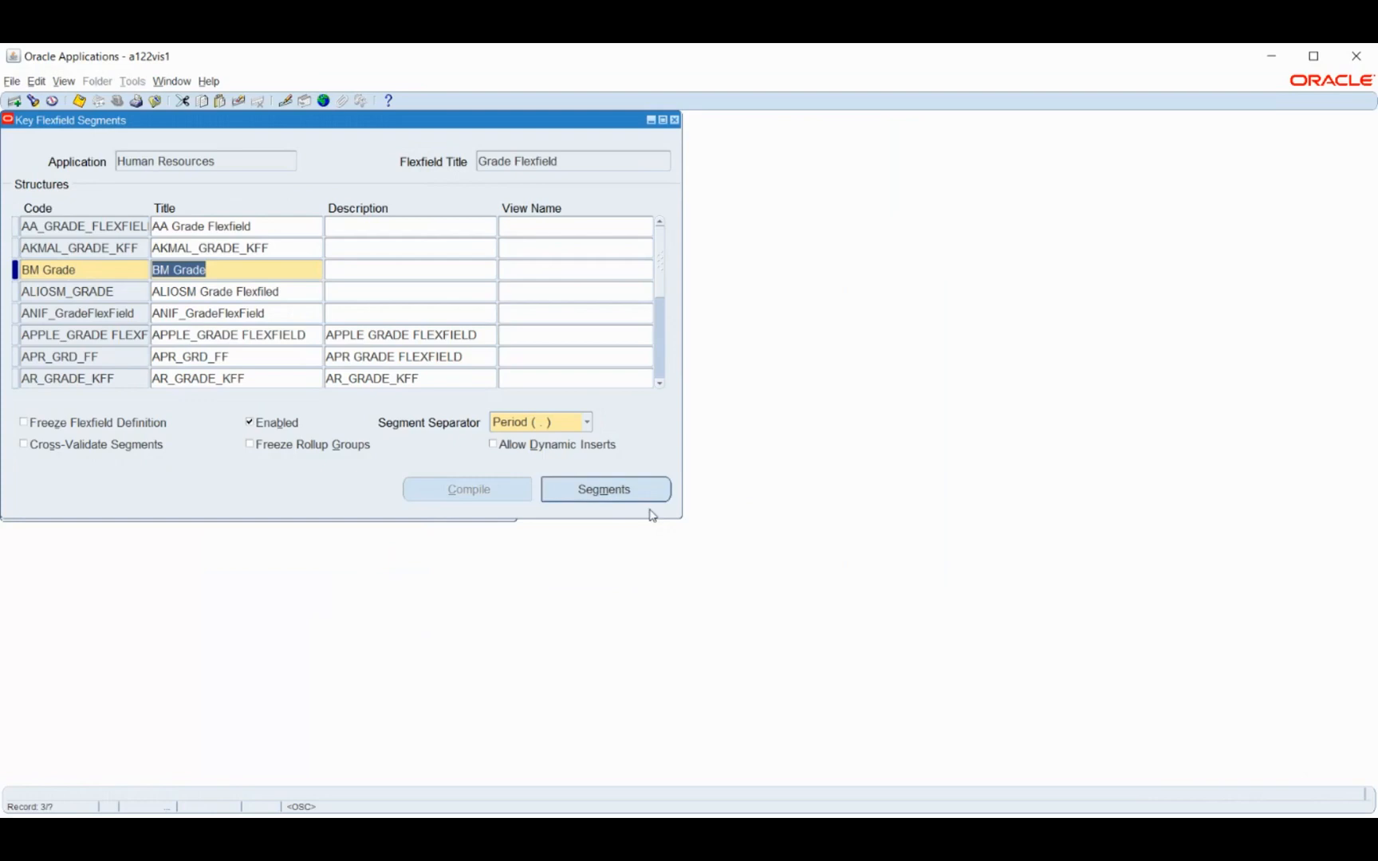
Define segment number 1 of the BM Grade structure as BM Grade Name, using column SEGMENT1
left_click(625, 494)
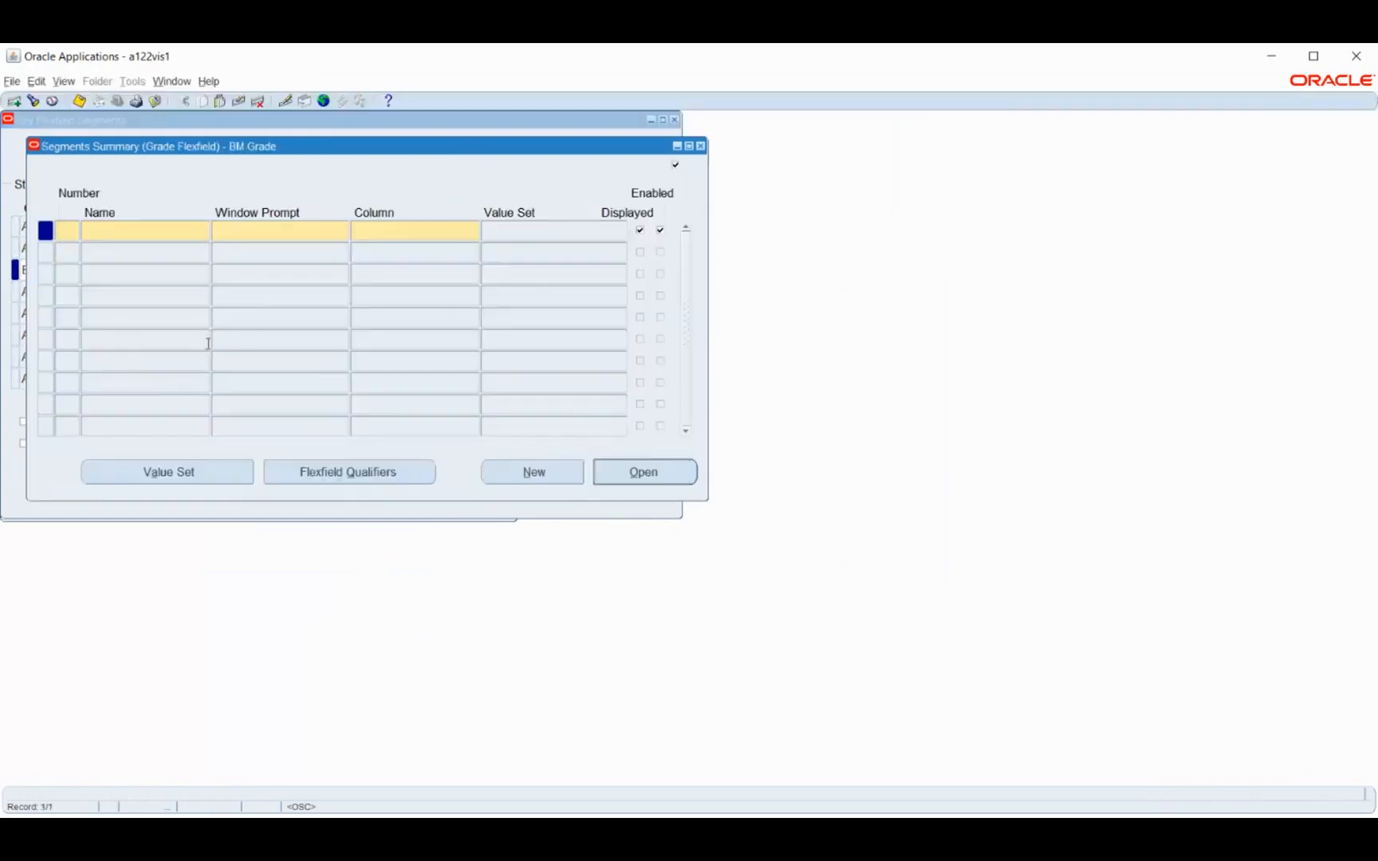
type("1")
key("Tab")
key("alt+Tab")
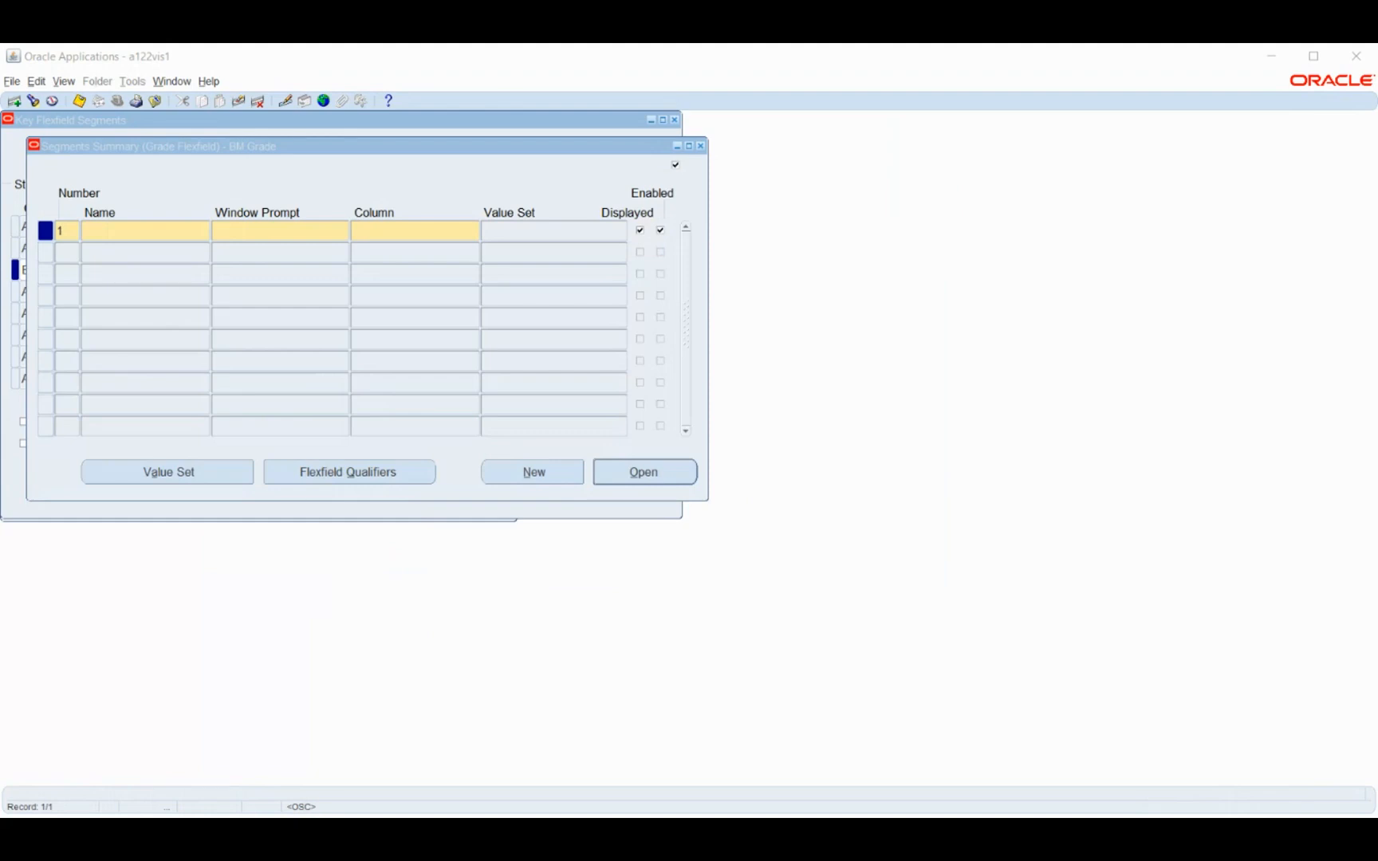
left_click(1281, 60)
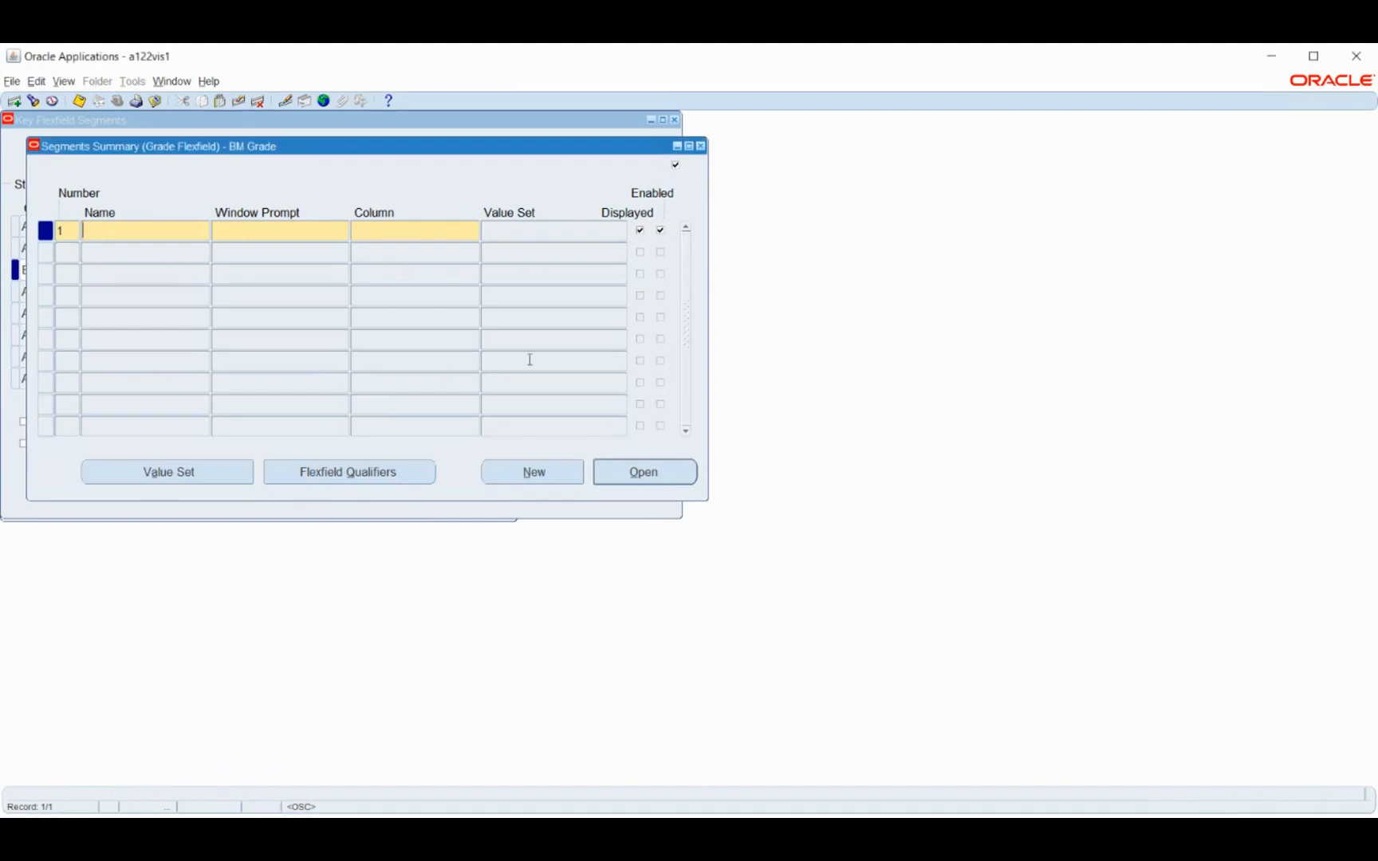
type("BM Grade Name")
key("Tab")
key("Tab")
type("s")
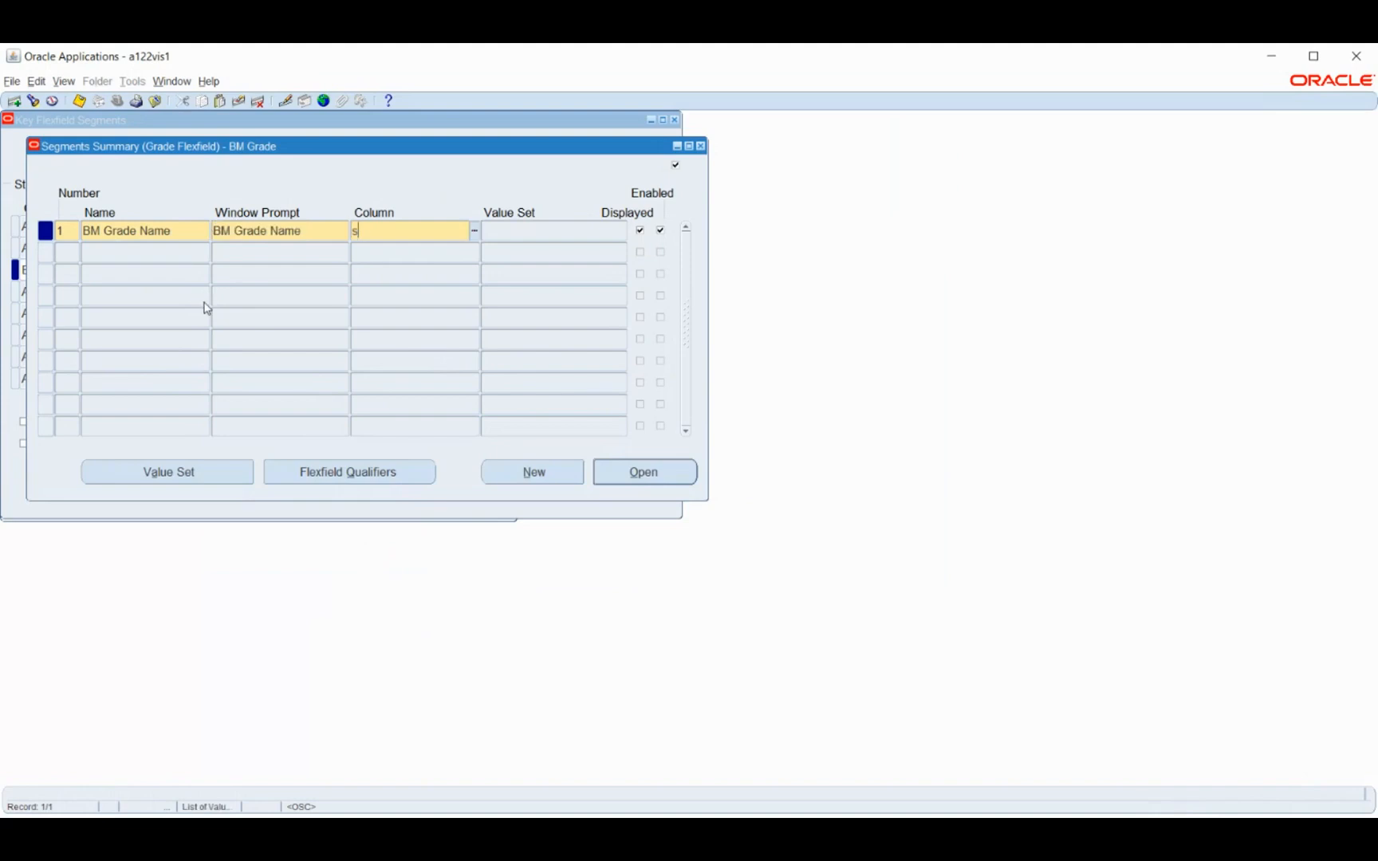
type("egment1")
left_click(138, 253)
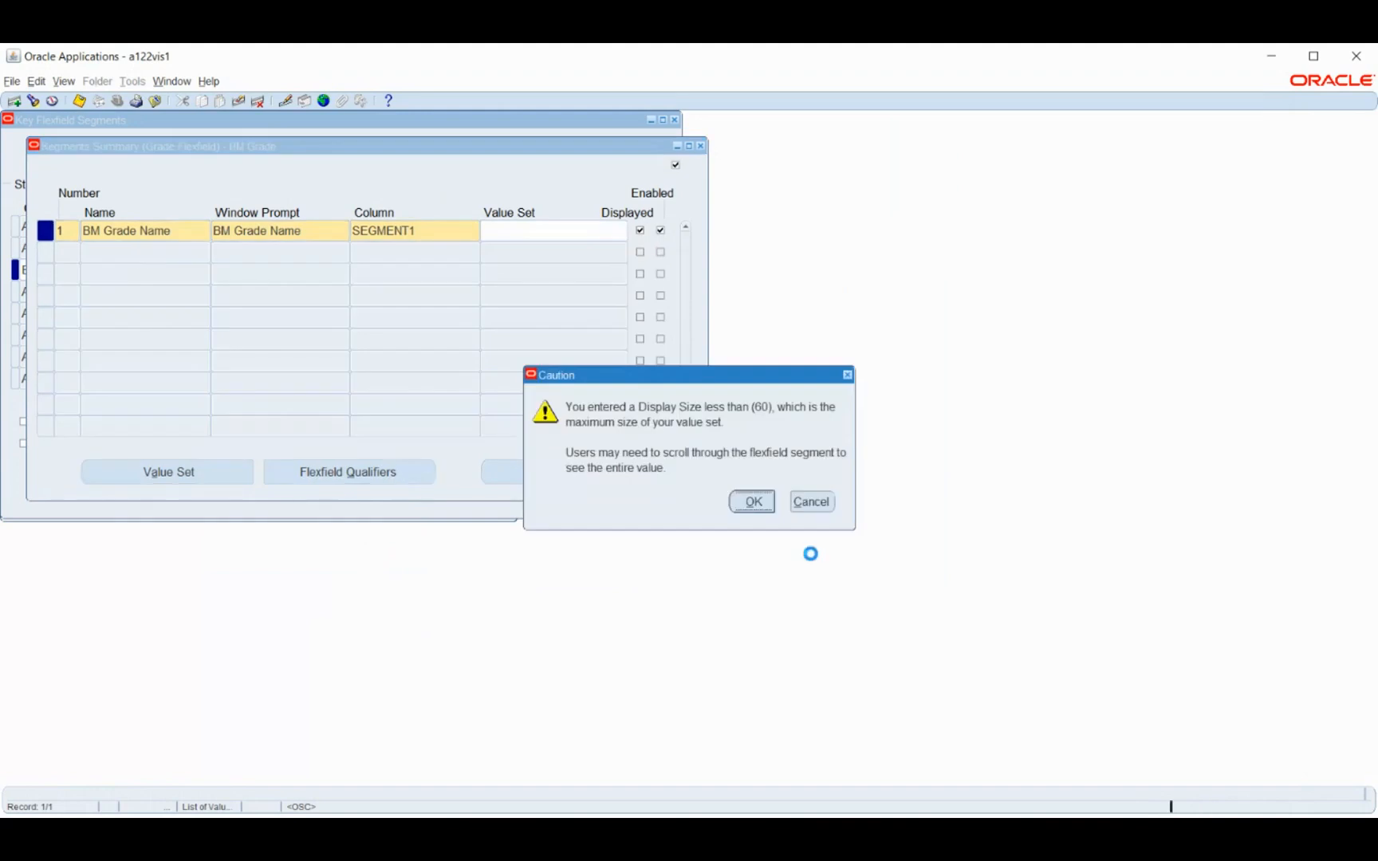
left_click(749, 502)
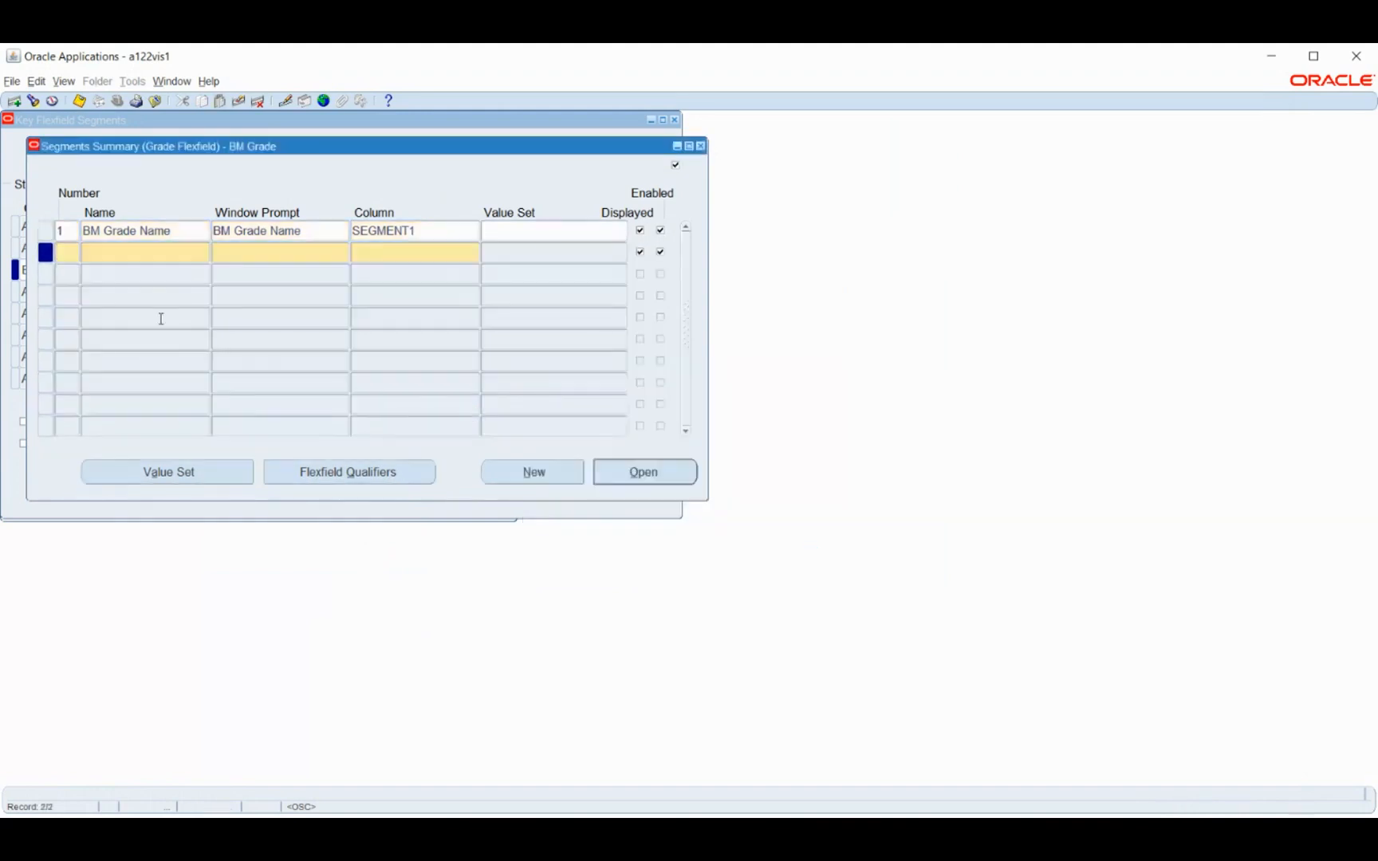
Add a second segment named BM Grade Level to the BM Grade structure, using column SEGMENT2
type("BM Grade Level")
key("Tab")
key("Tab")
type("seg")
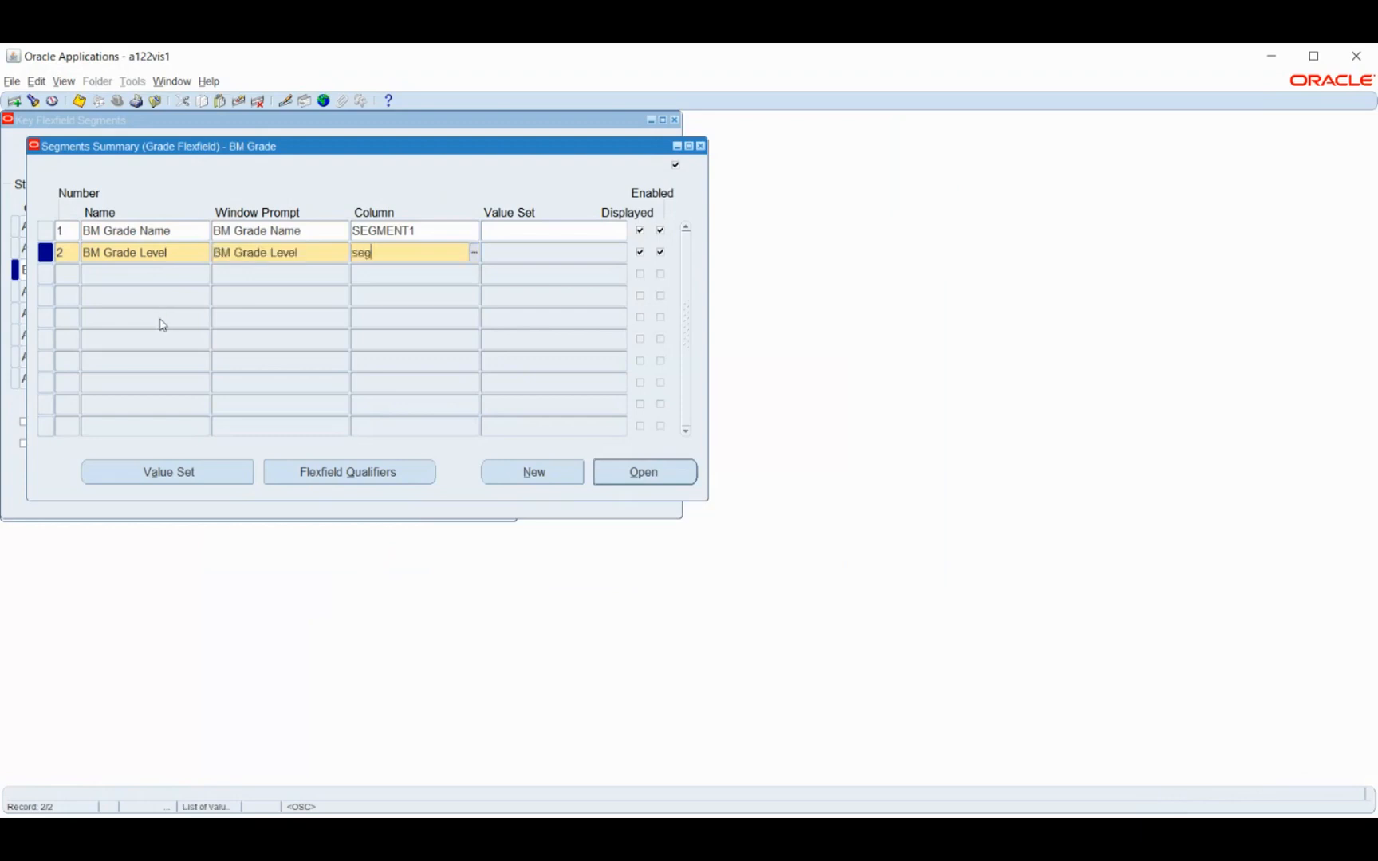
type("ment2")
key("Tab")
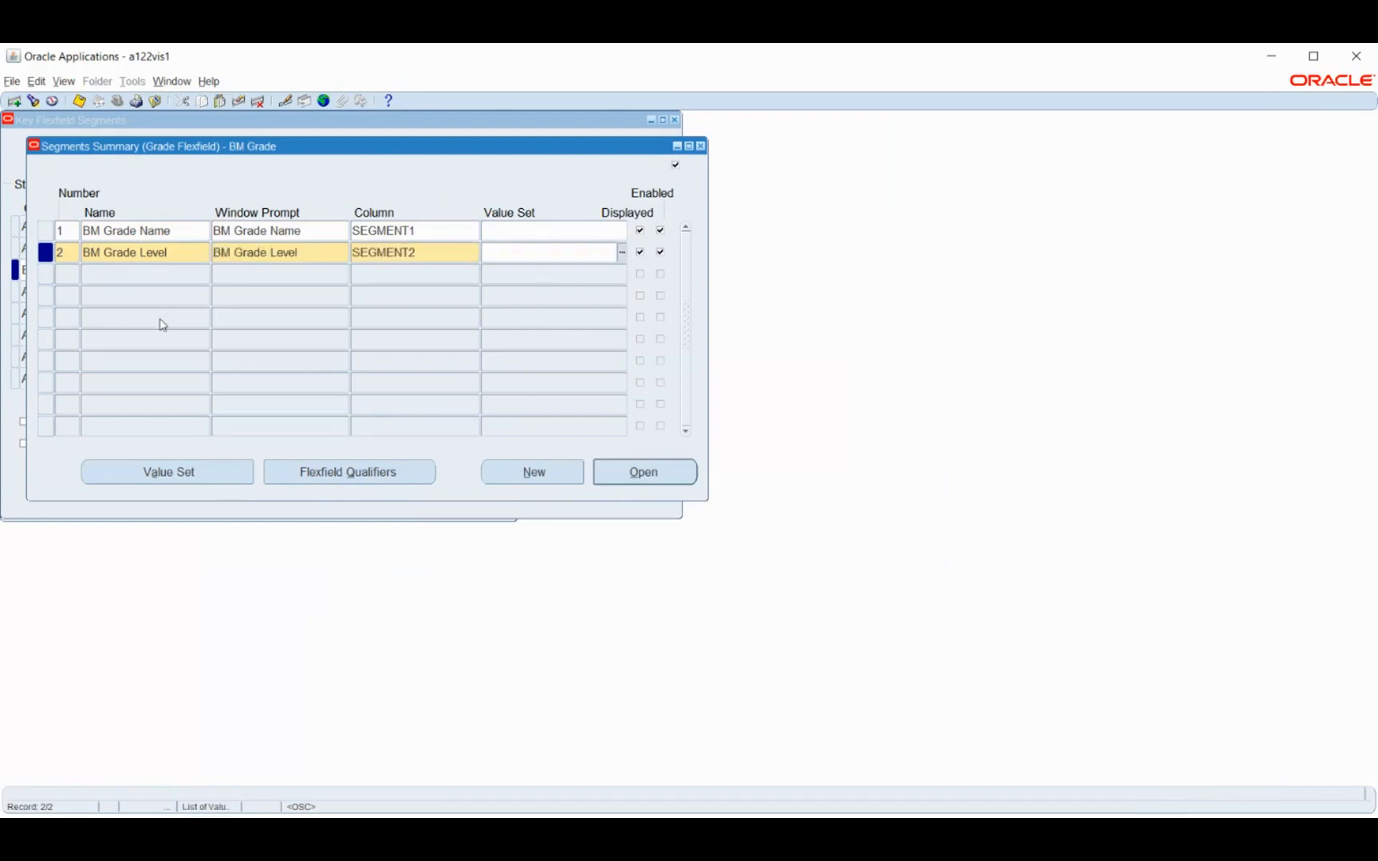
left_click(524, 230)
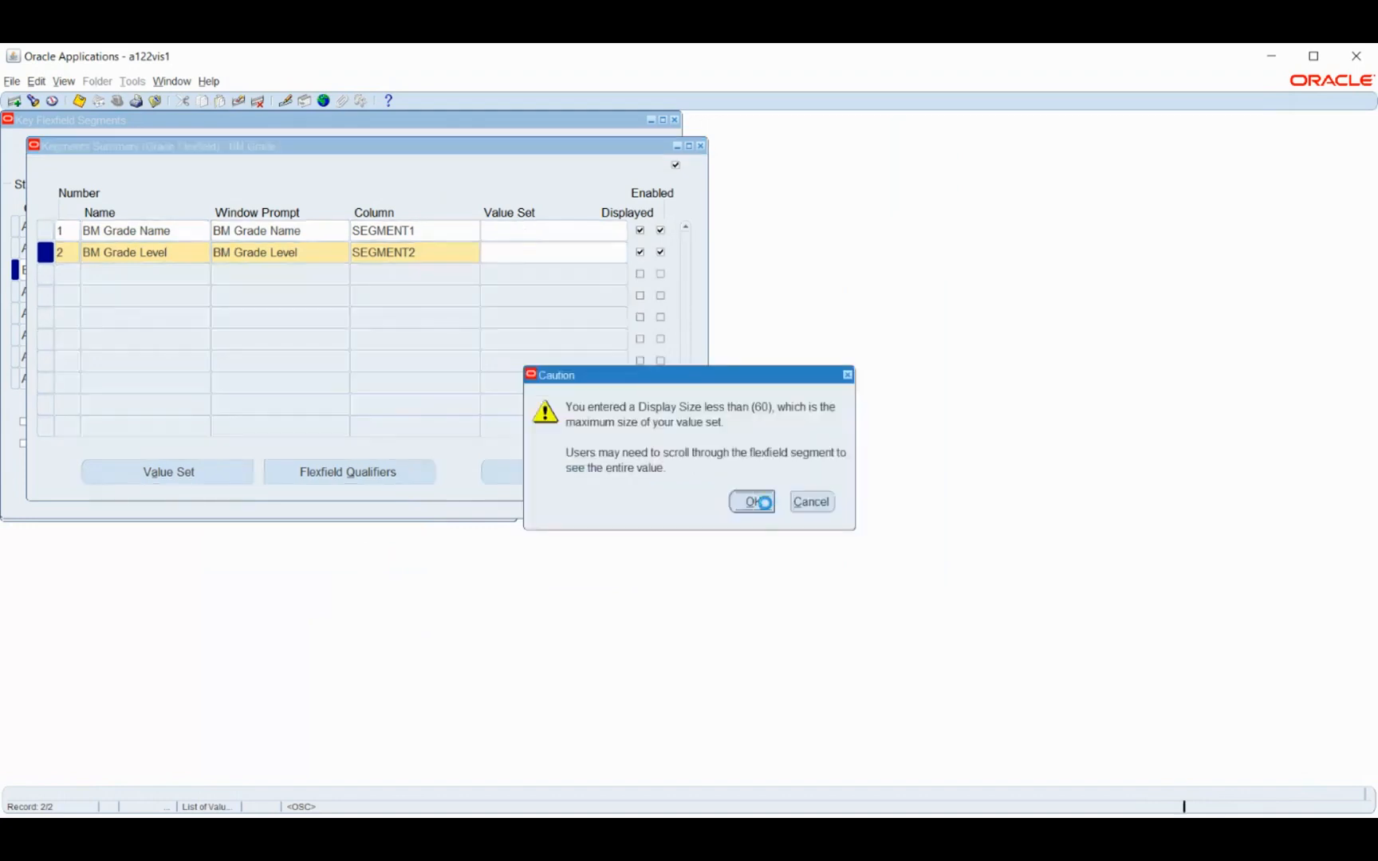
key("Return")
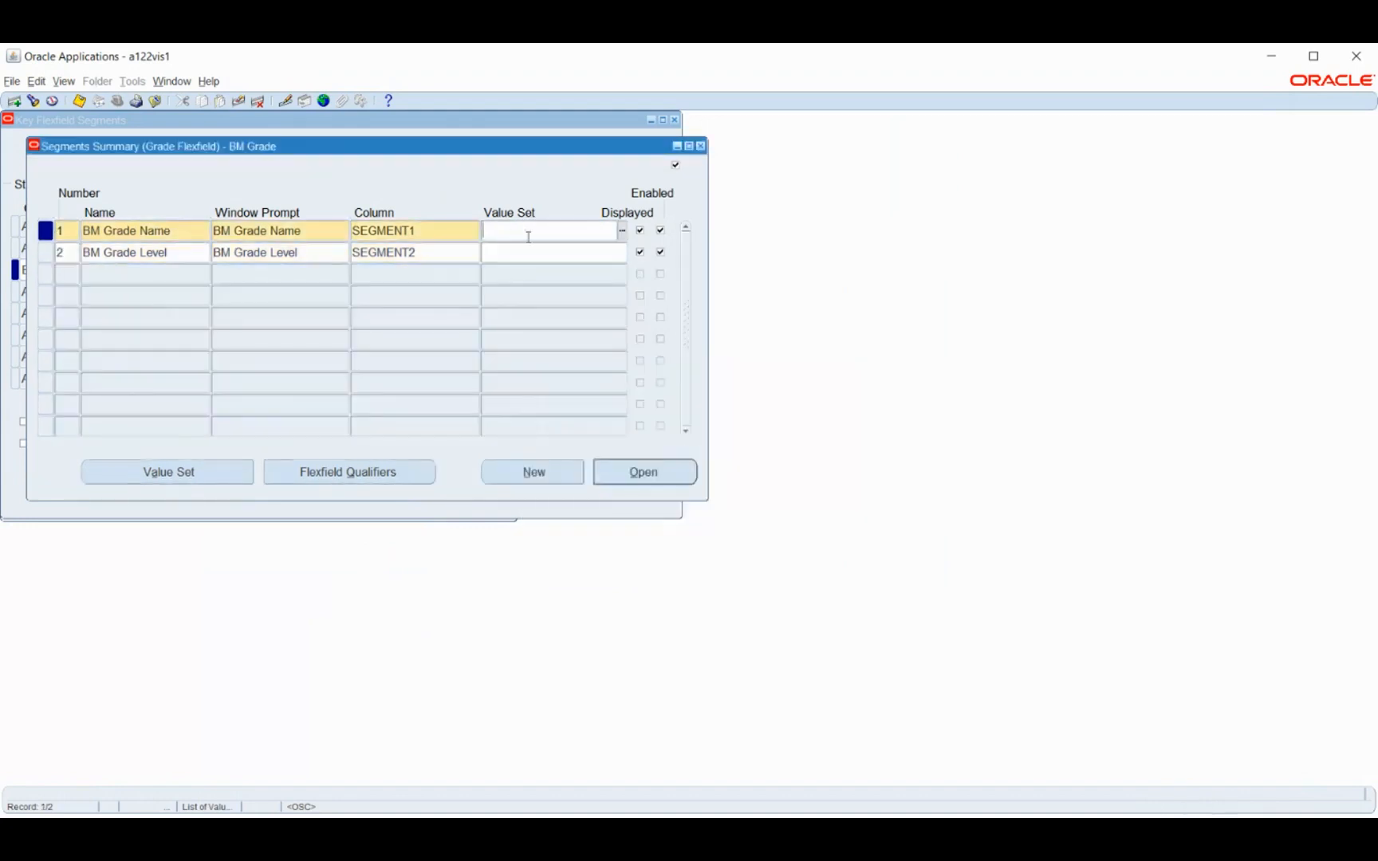
Open the value set definition for the BM Grade Name segment and choose Independent as its validation type
left_click(198, 474)
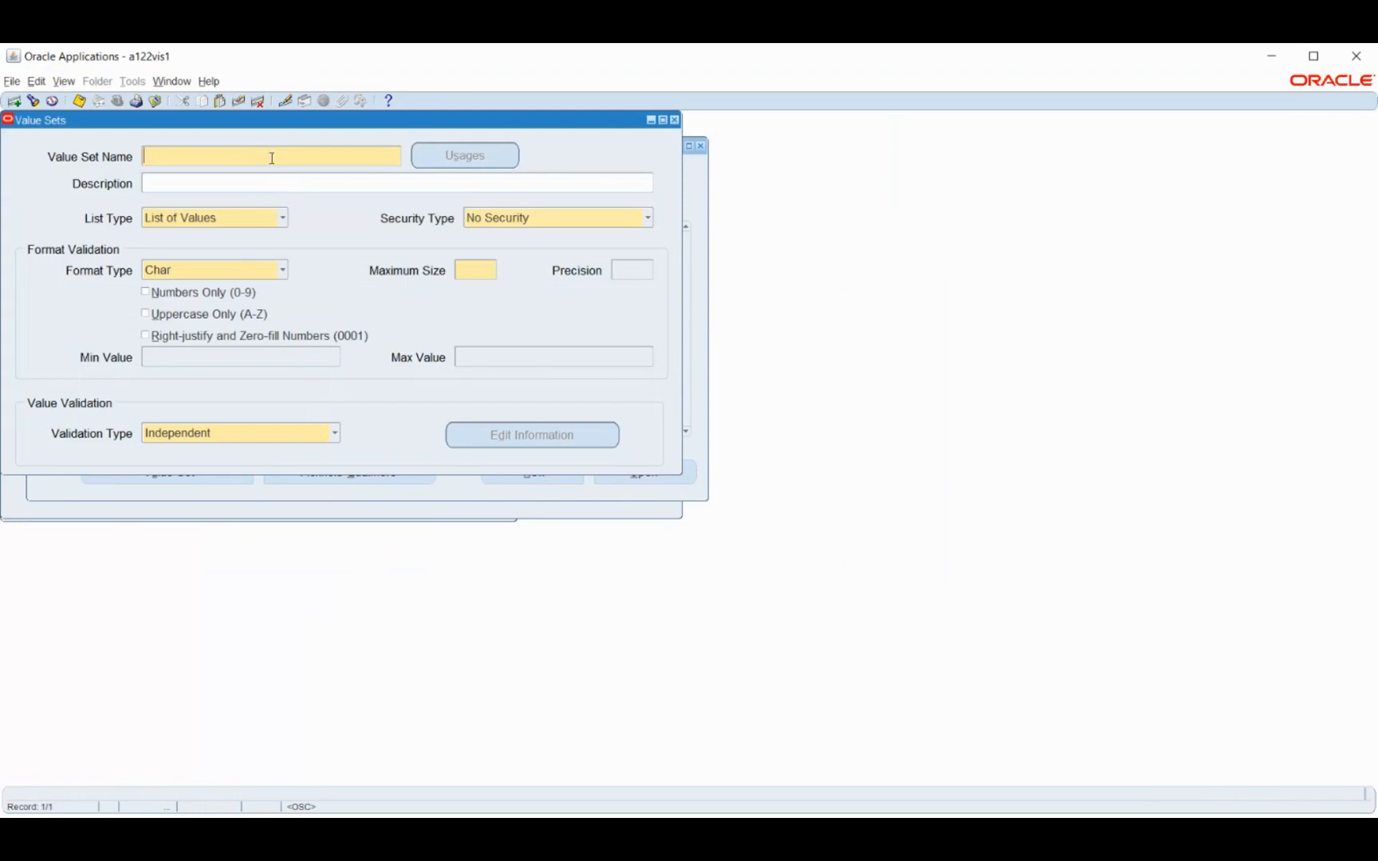
left_click_drag(271, 121, 722, 189)
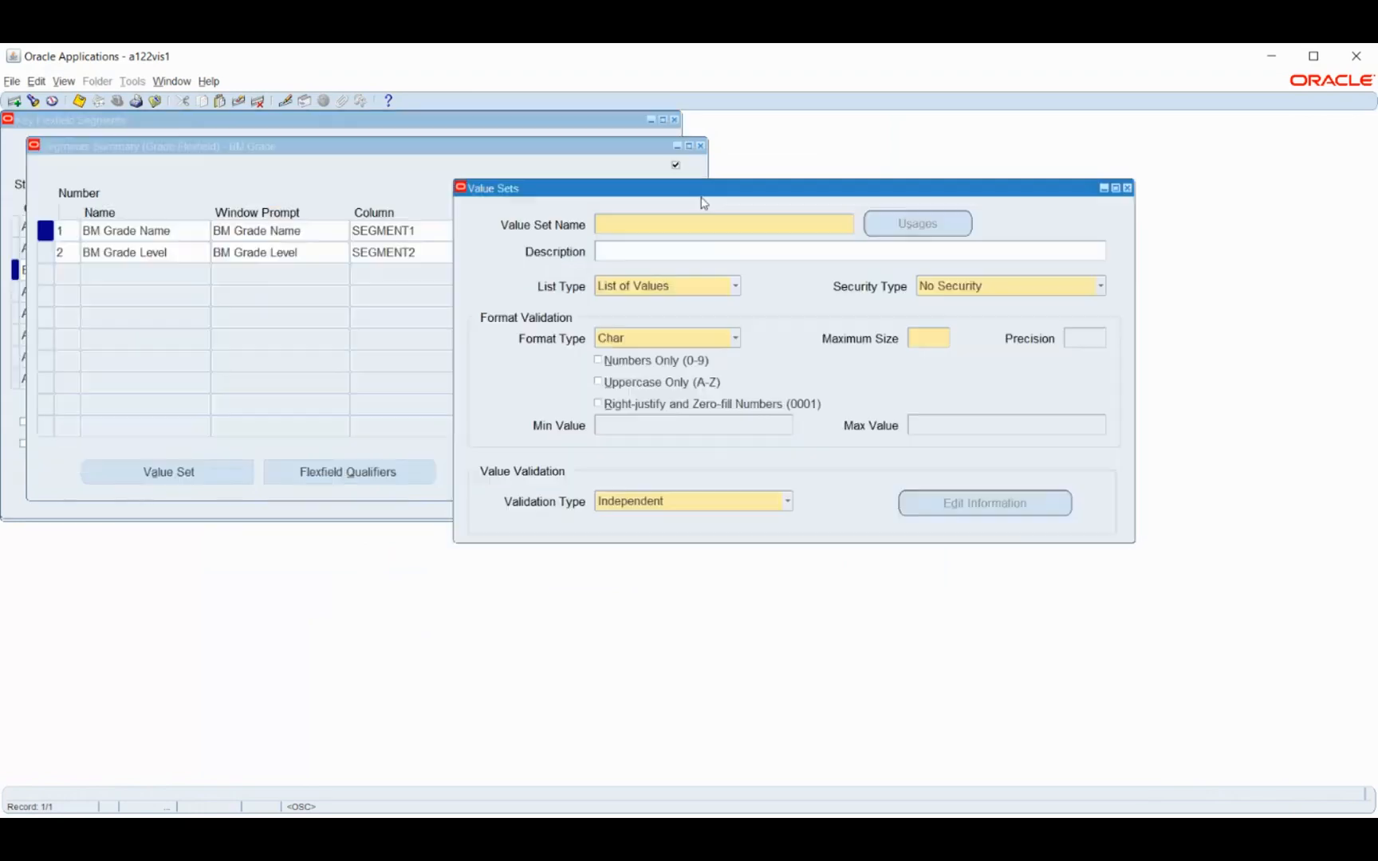
left_click(651, 503)
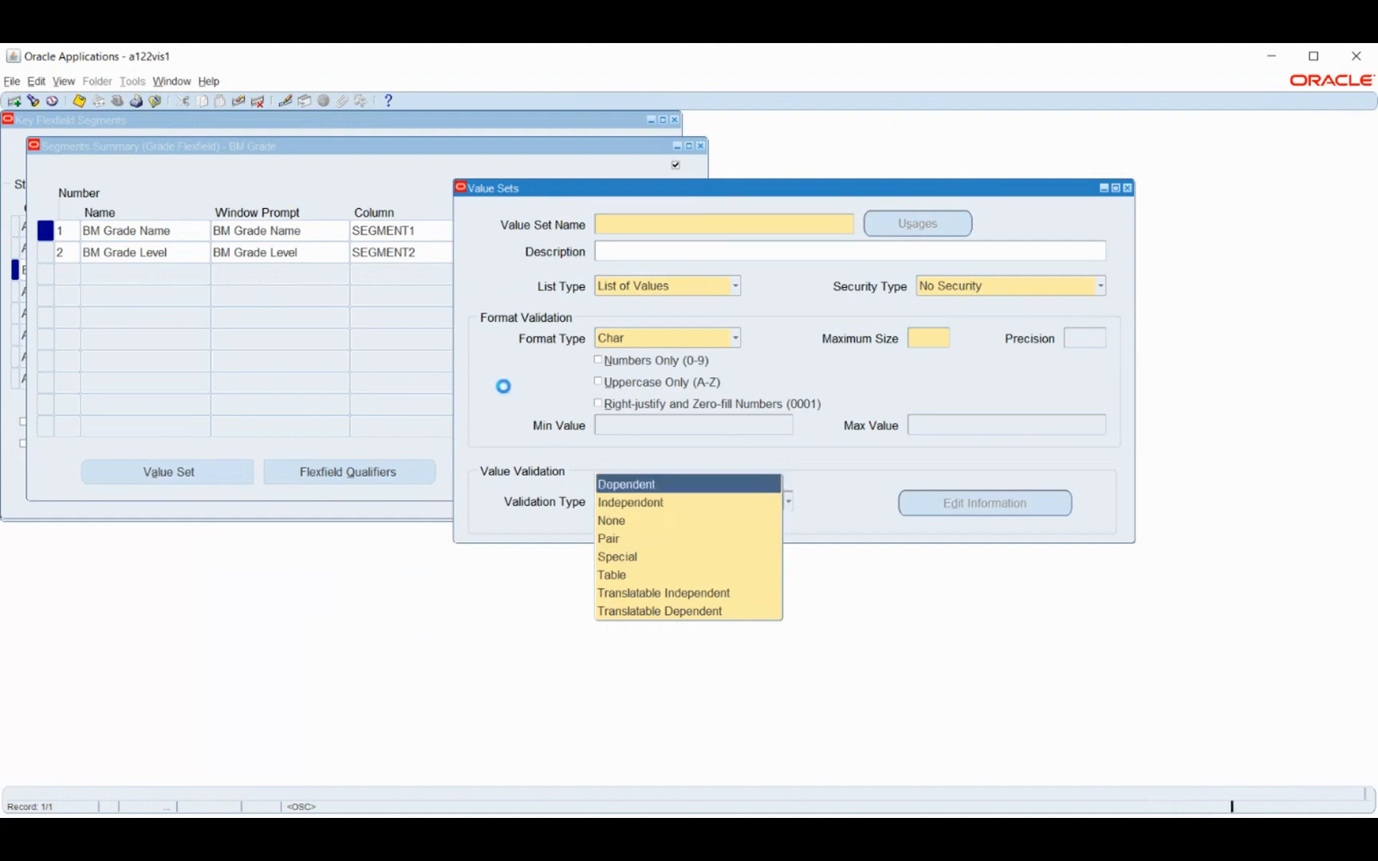
key("Down")
key("Return")
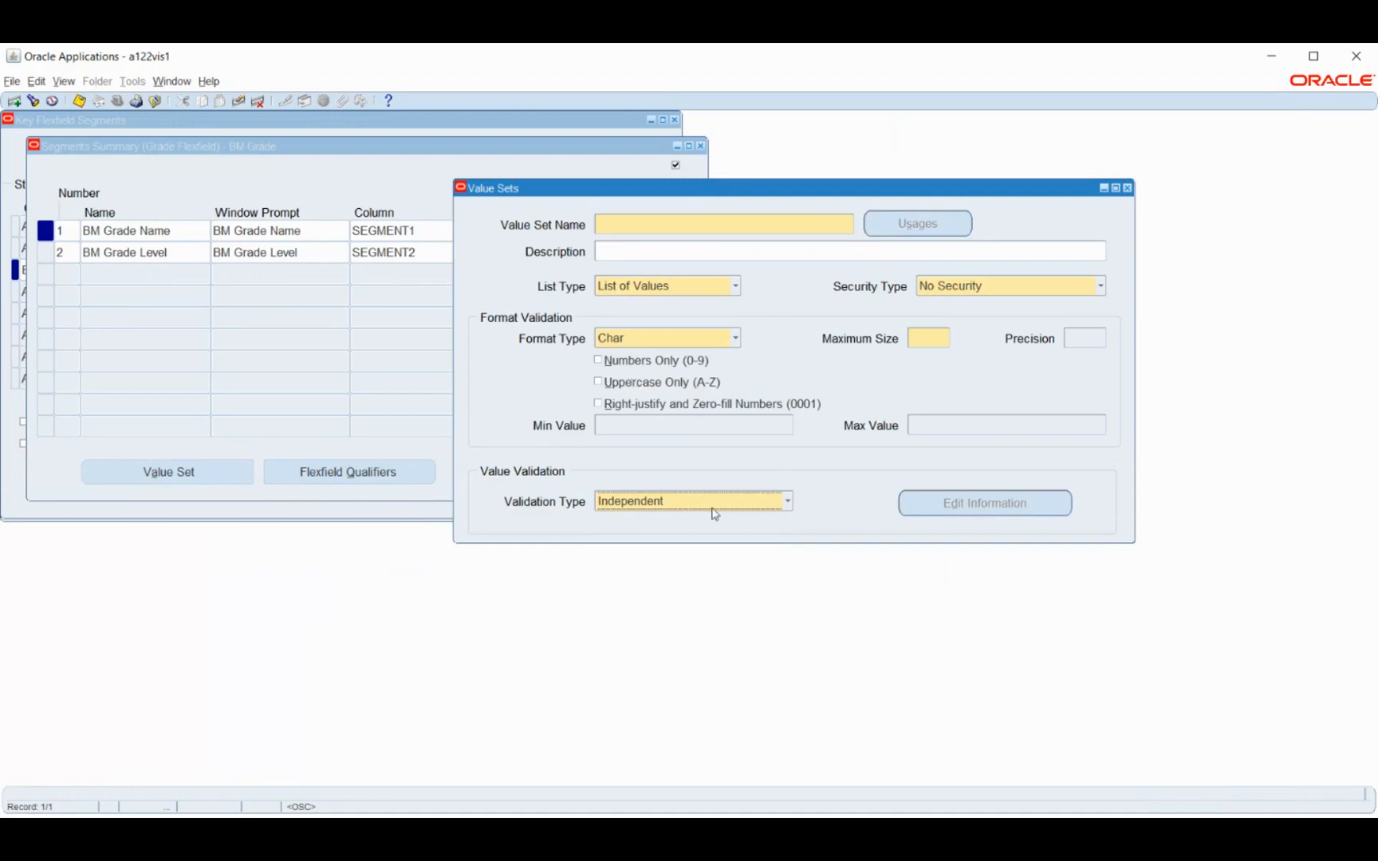
Name the value set BM Grade Name and set its security type to Non-Hierarchical Security
left_click(642, 220)
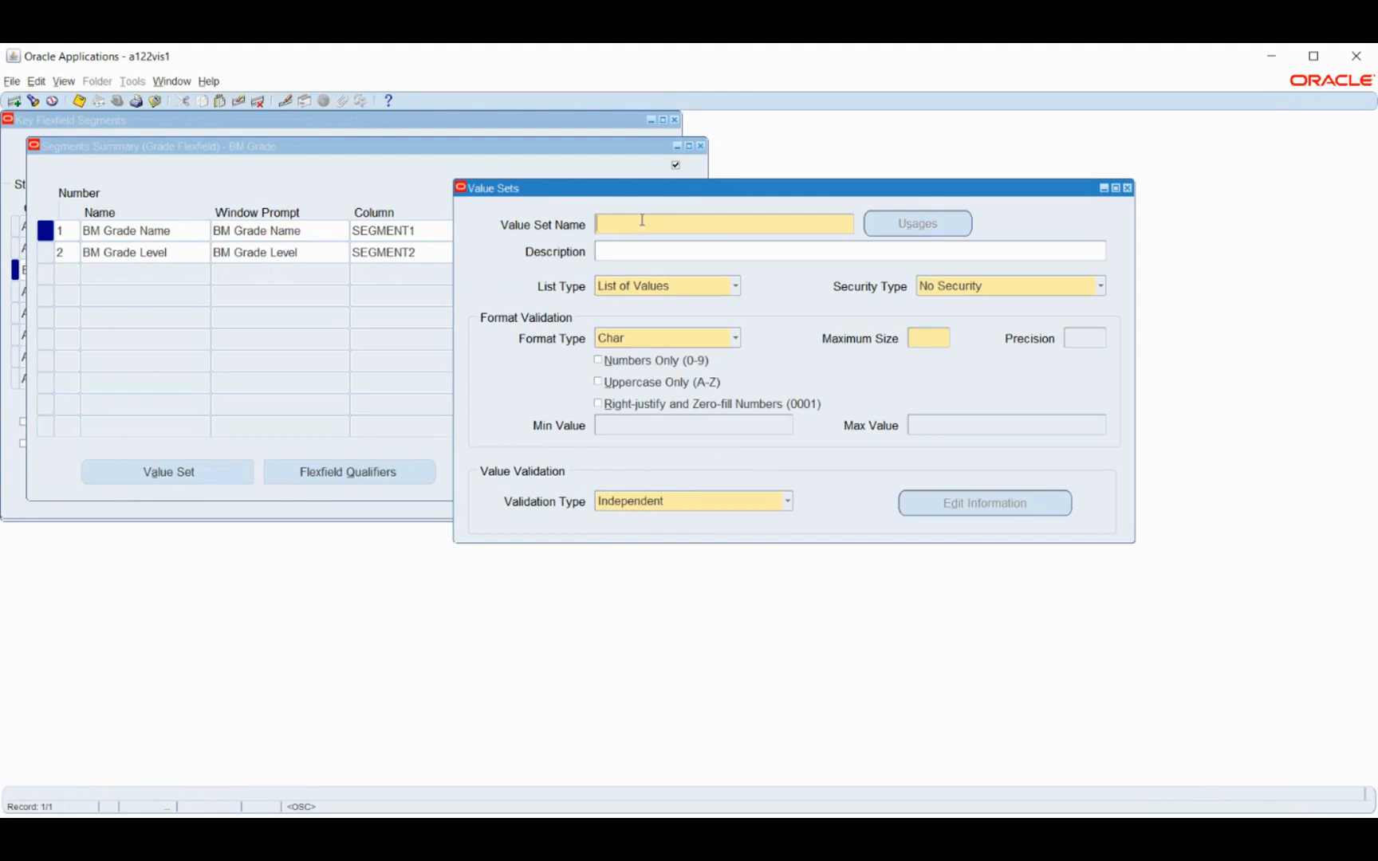
type("BM Grade Name")
key("Tab")
left_click(1023, 287)
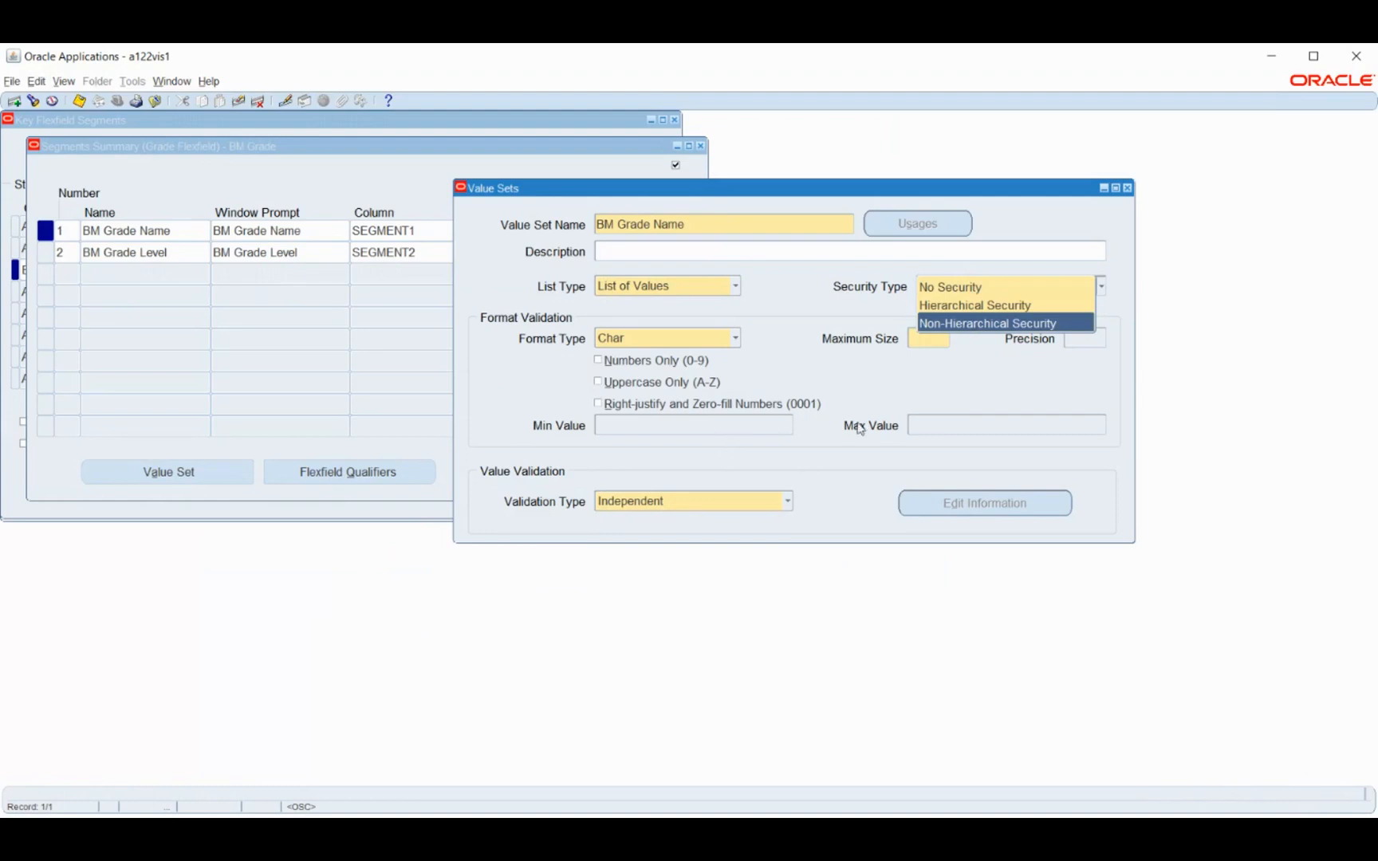
left_click(950, 324)
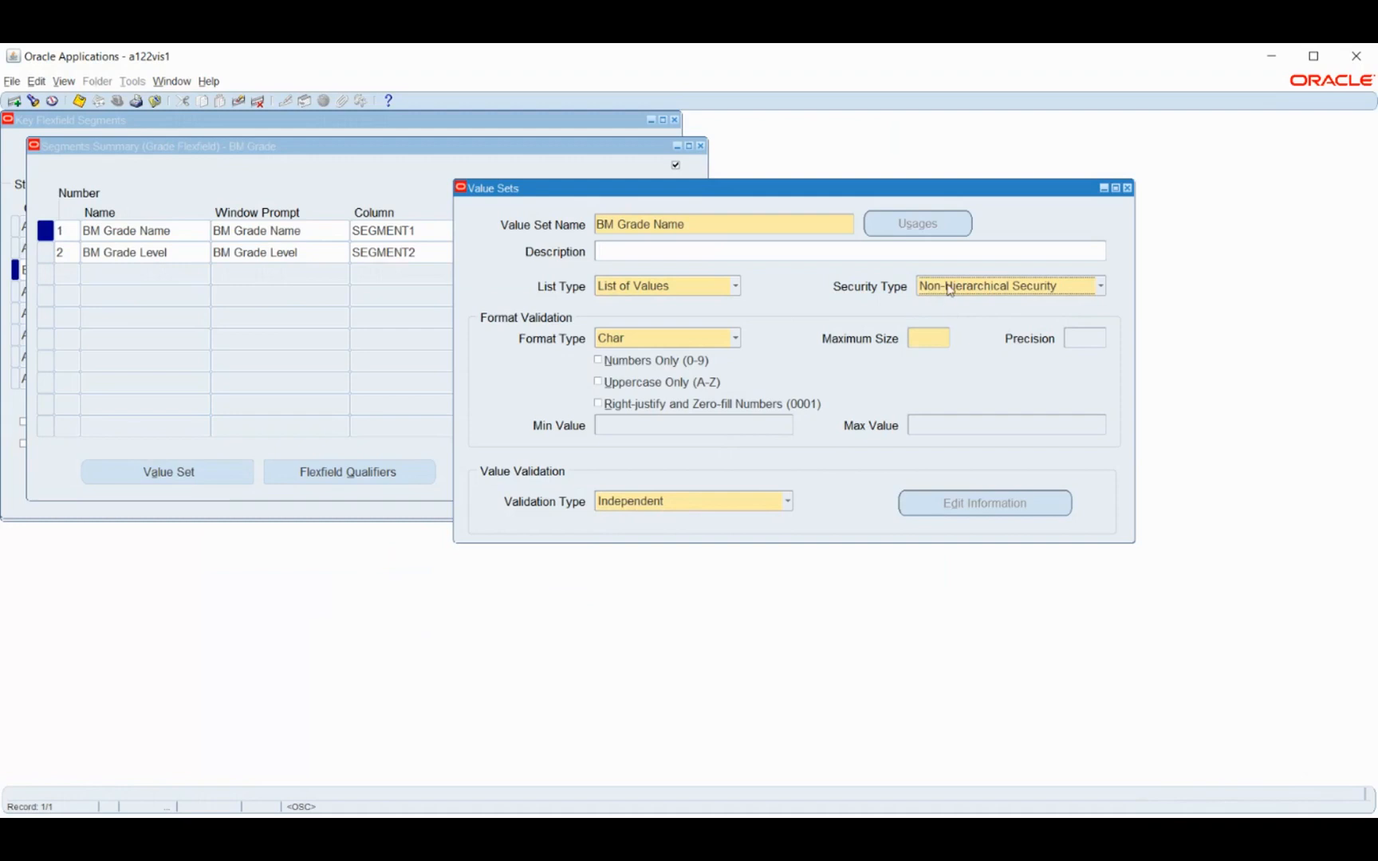
Save the BM Grade Name value set with a maximum size of 6 and start a new value set record
left_click(753, 497)
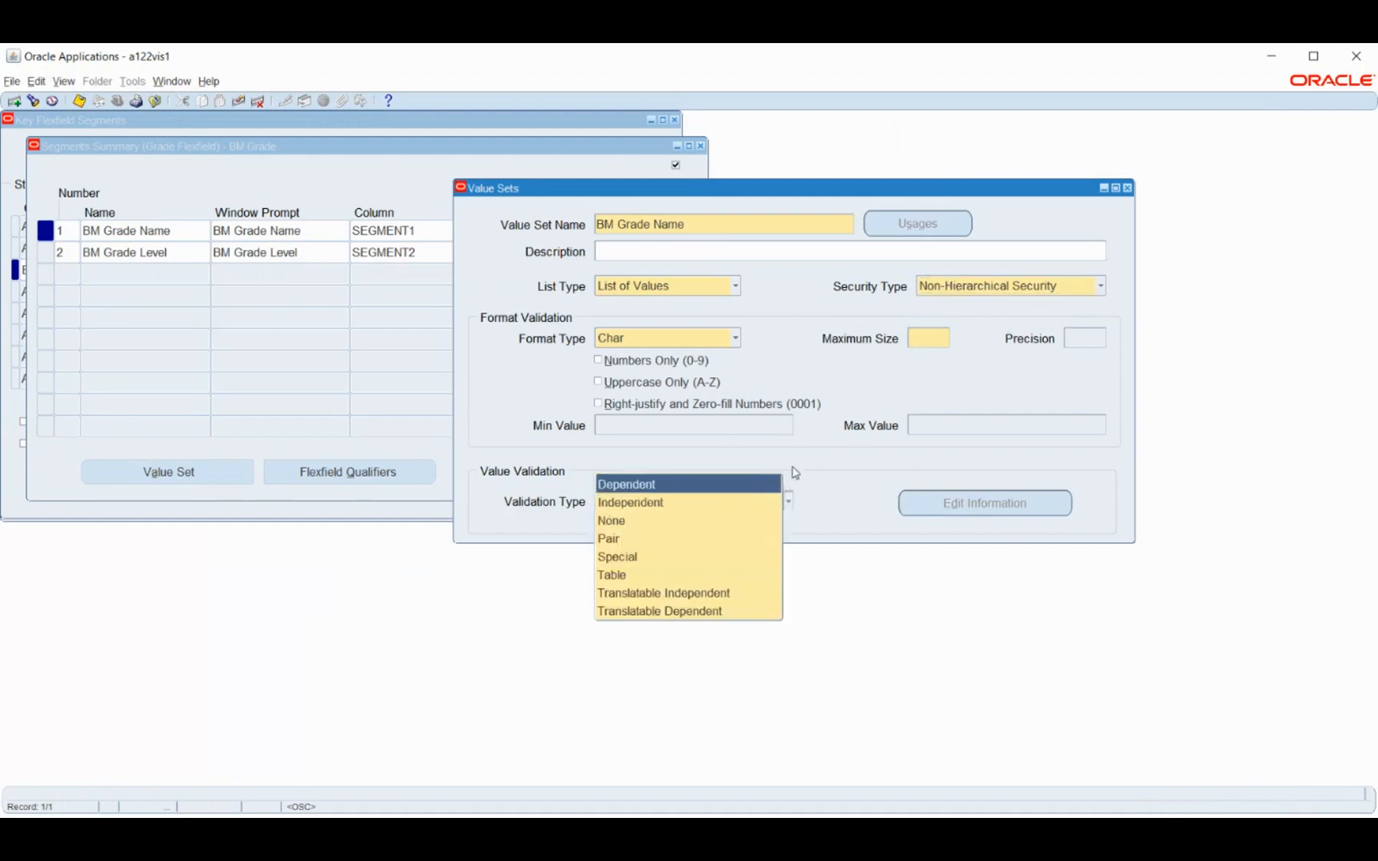
left_click(845, 473)
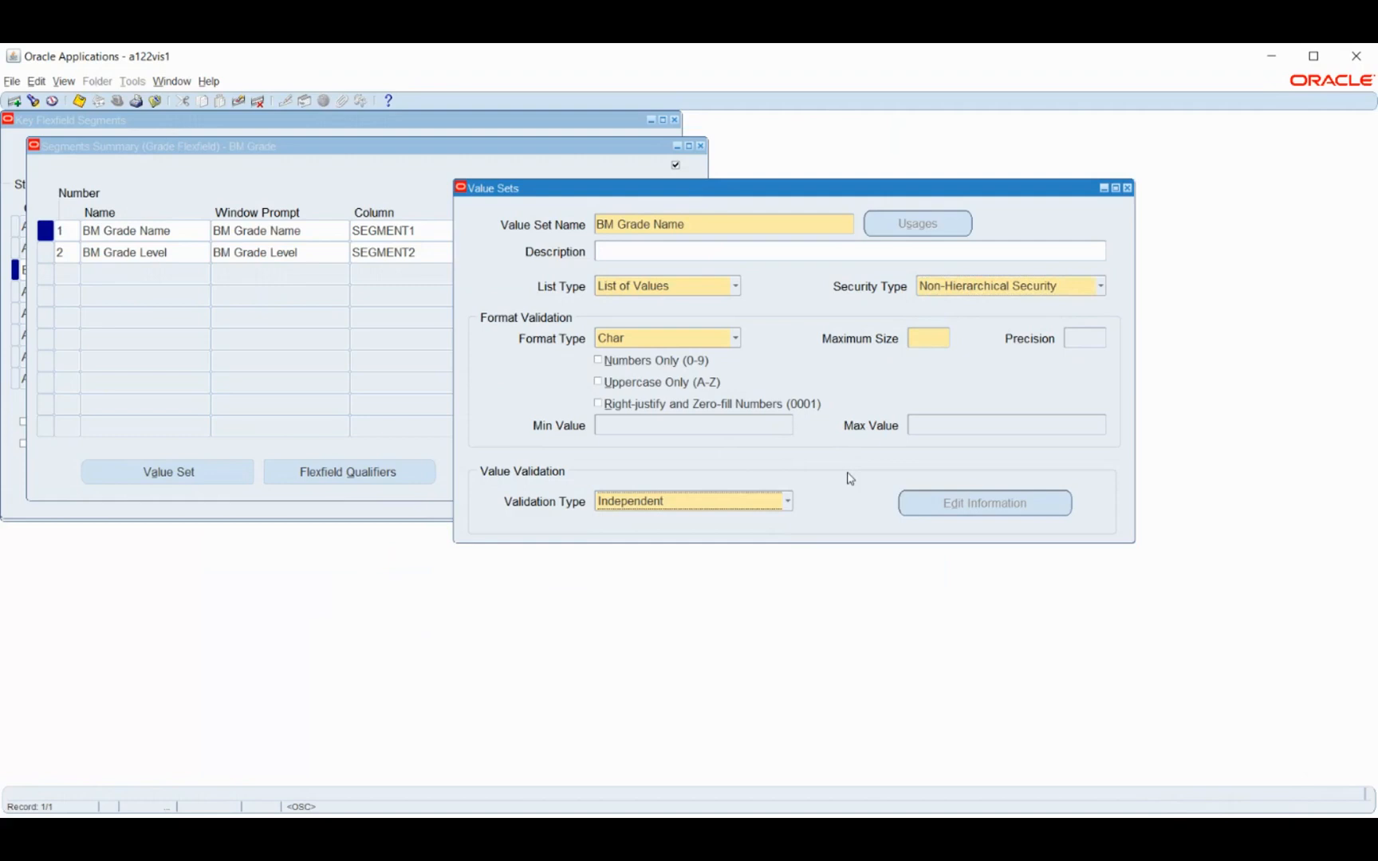
left_click(992, 293)
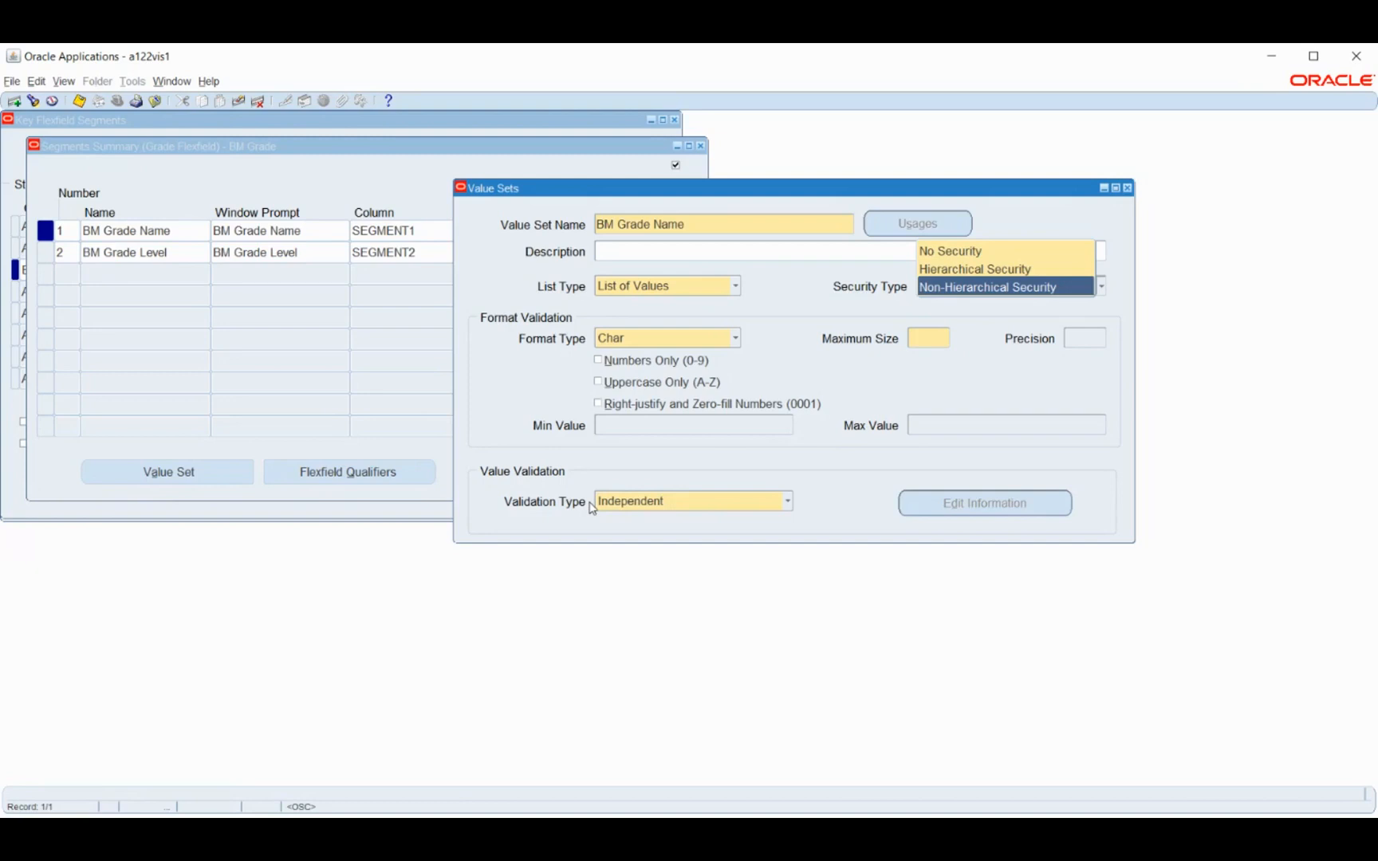
left_click(943, 289)
left_click(932, 337)
type("6")
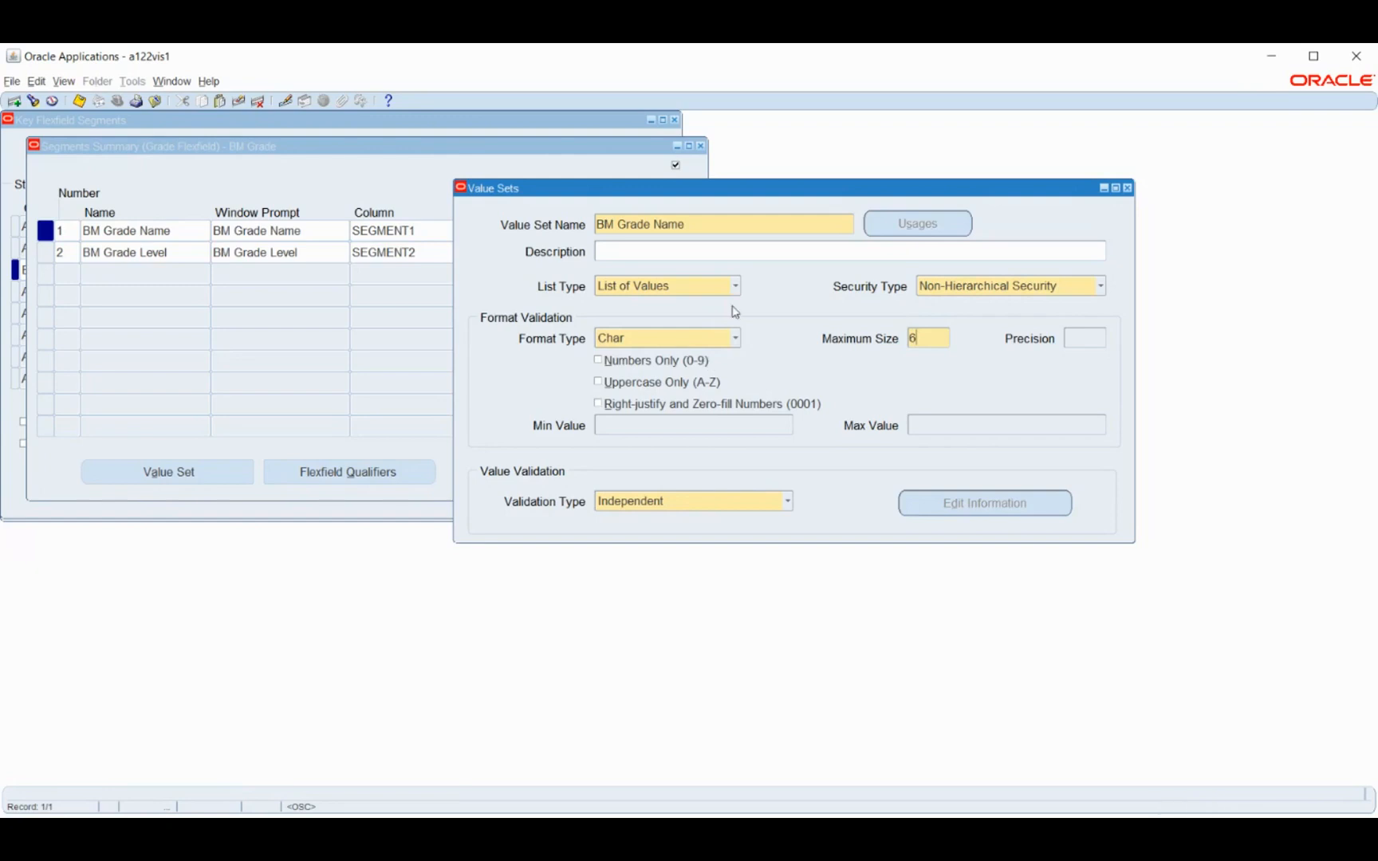
key("ctrl+s")
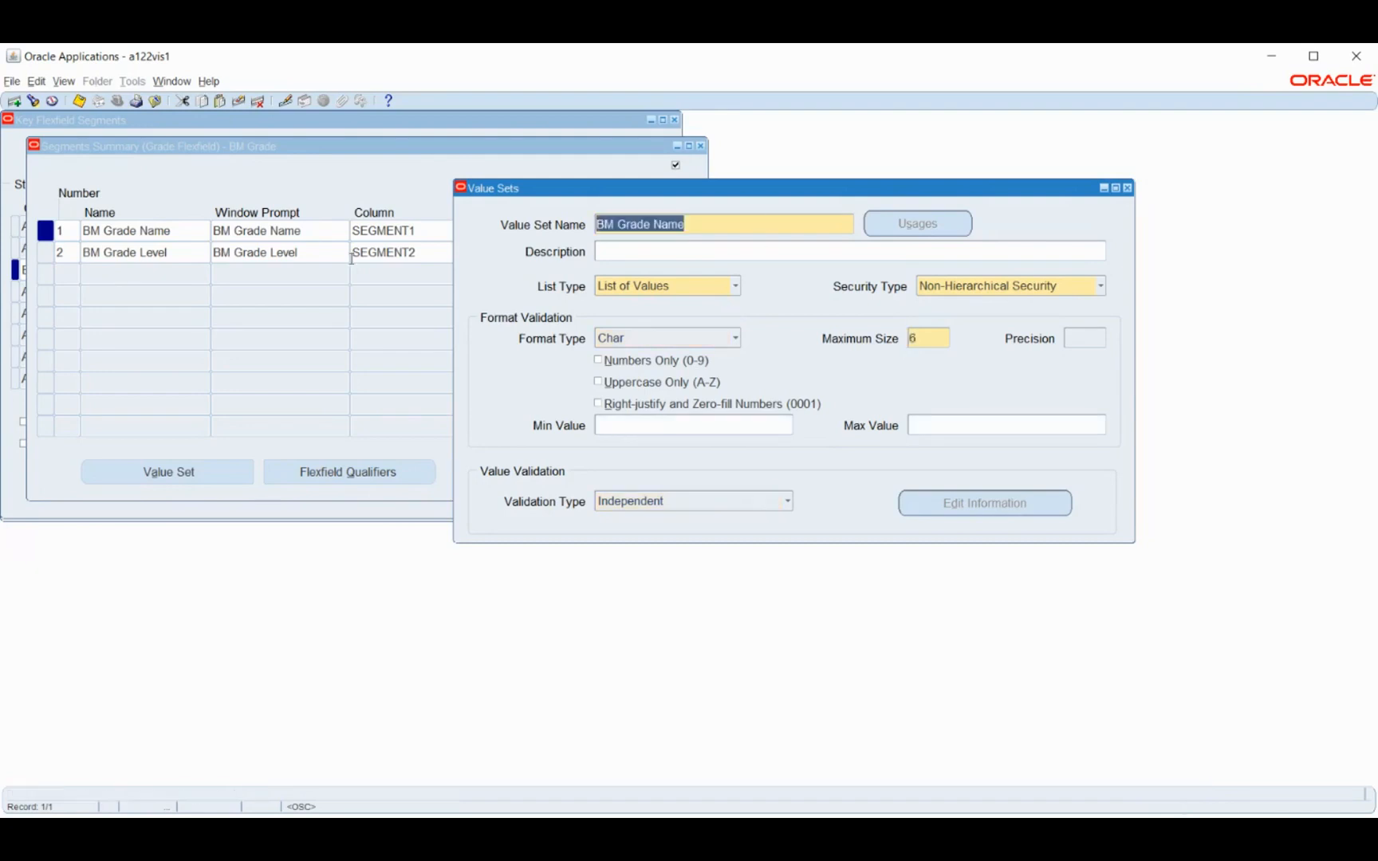
left_click(15, 101)
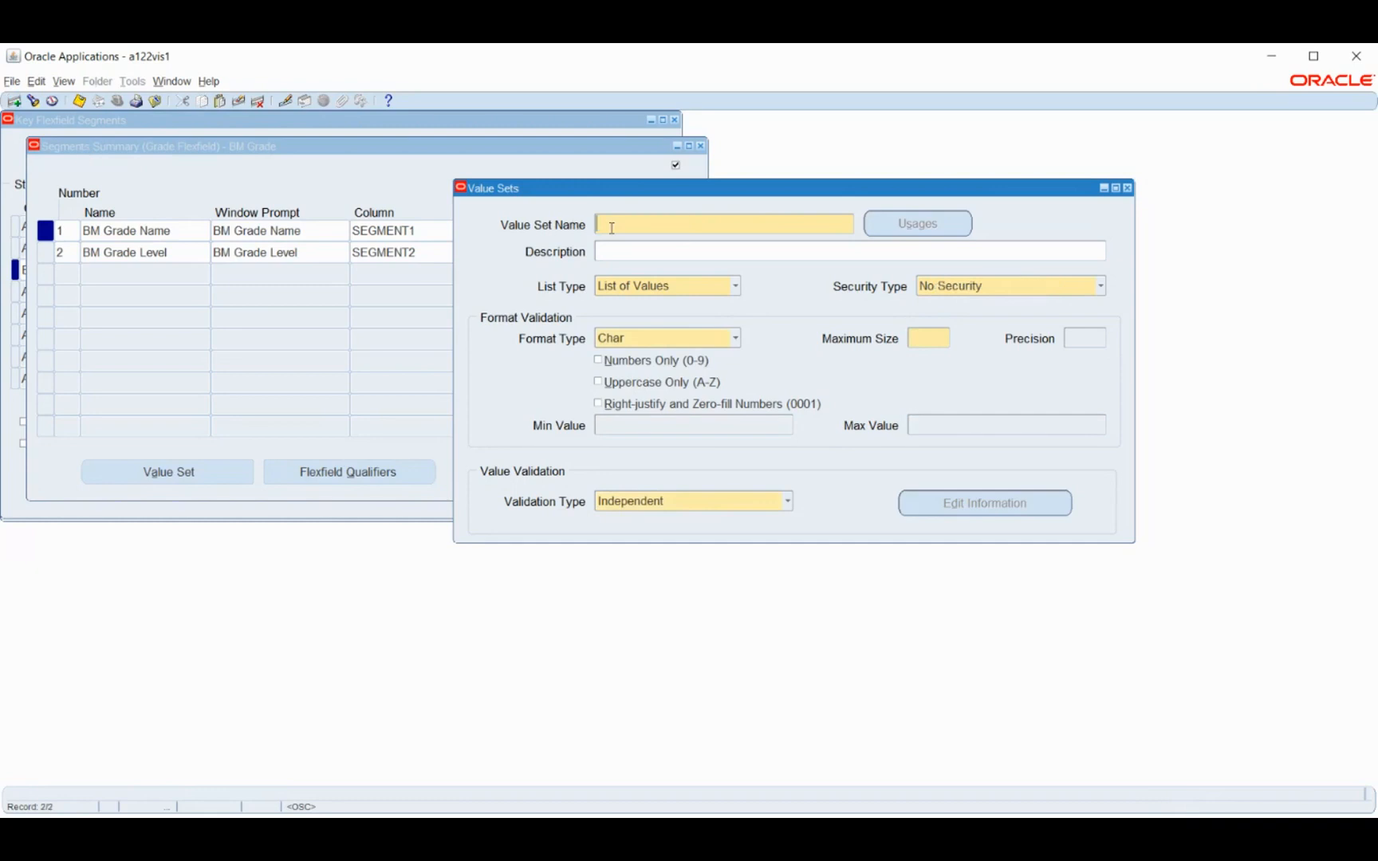
Define and save a value set named BM Grade Level with Non-Hierarchical Security and a maximum size of 6, and close its definition
type("BM Grade Level")
key("Tab")
left_click(988, 284)
left_click(973, 324)
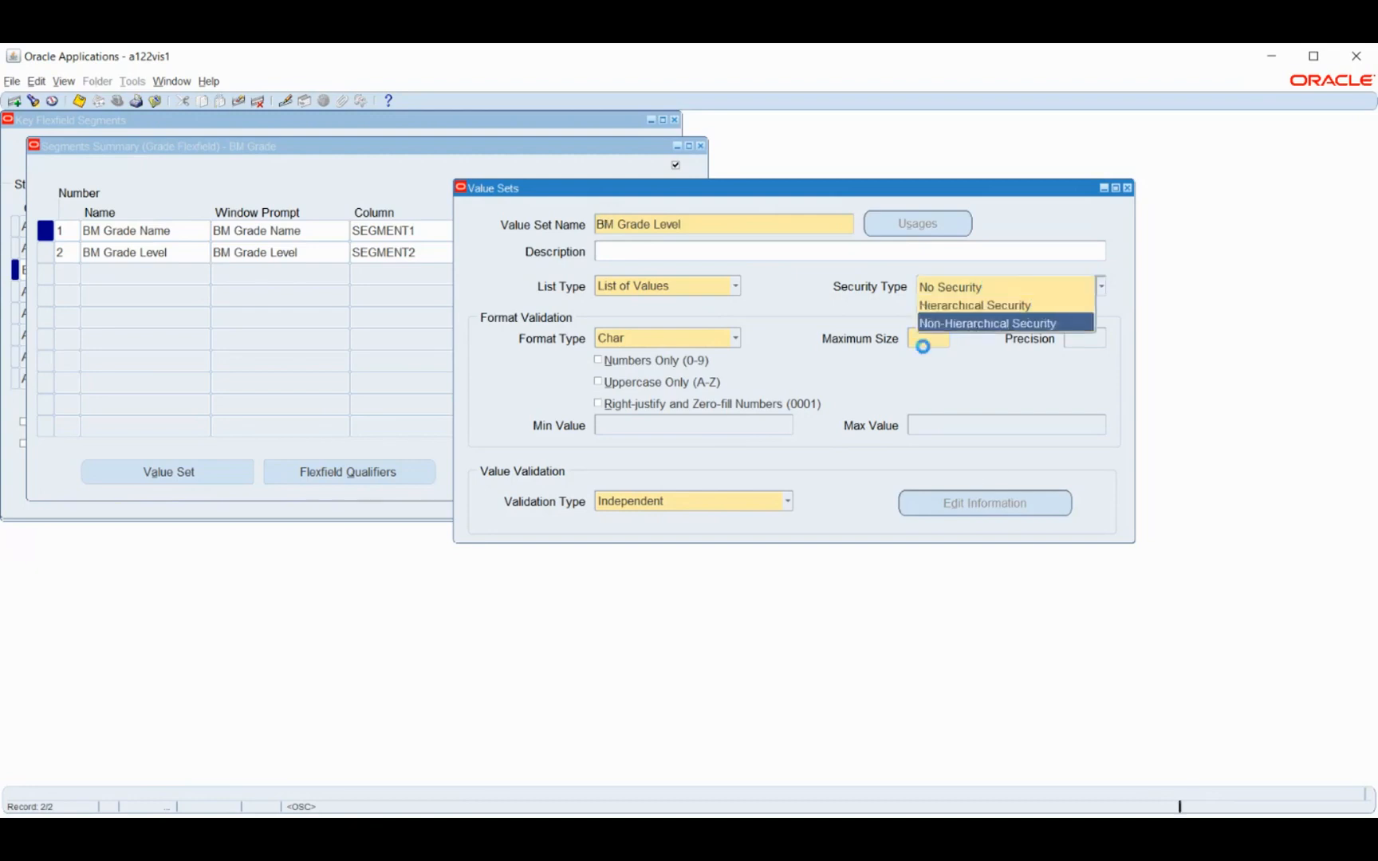
left_click(921, 343)
type("6")
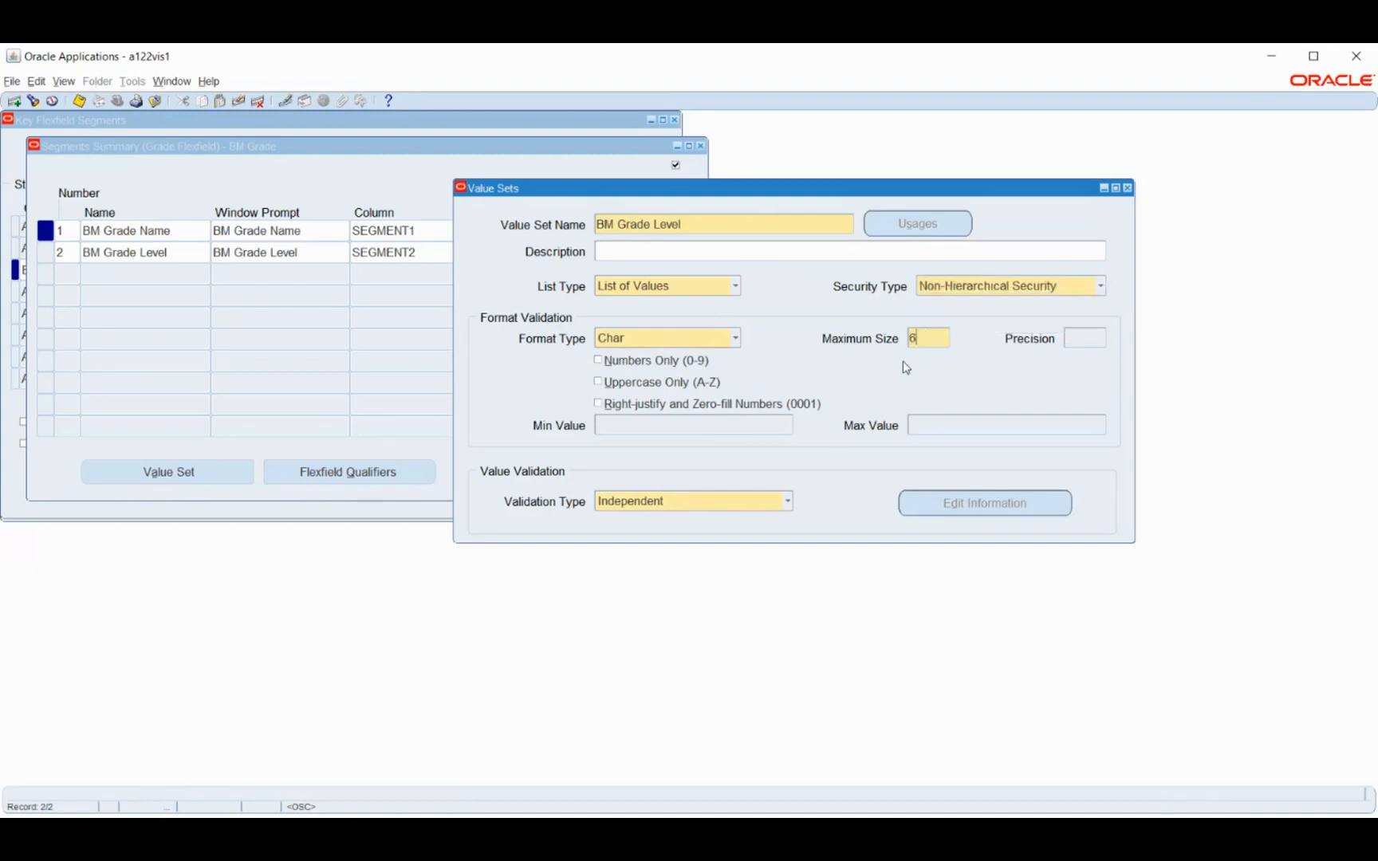
key("ctrl+s")
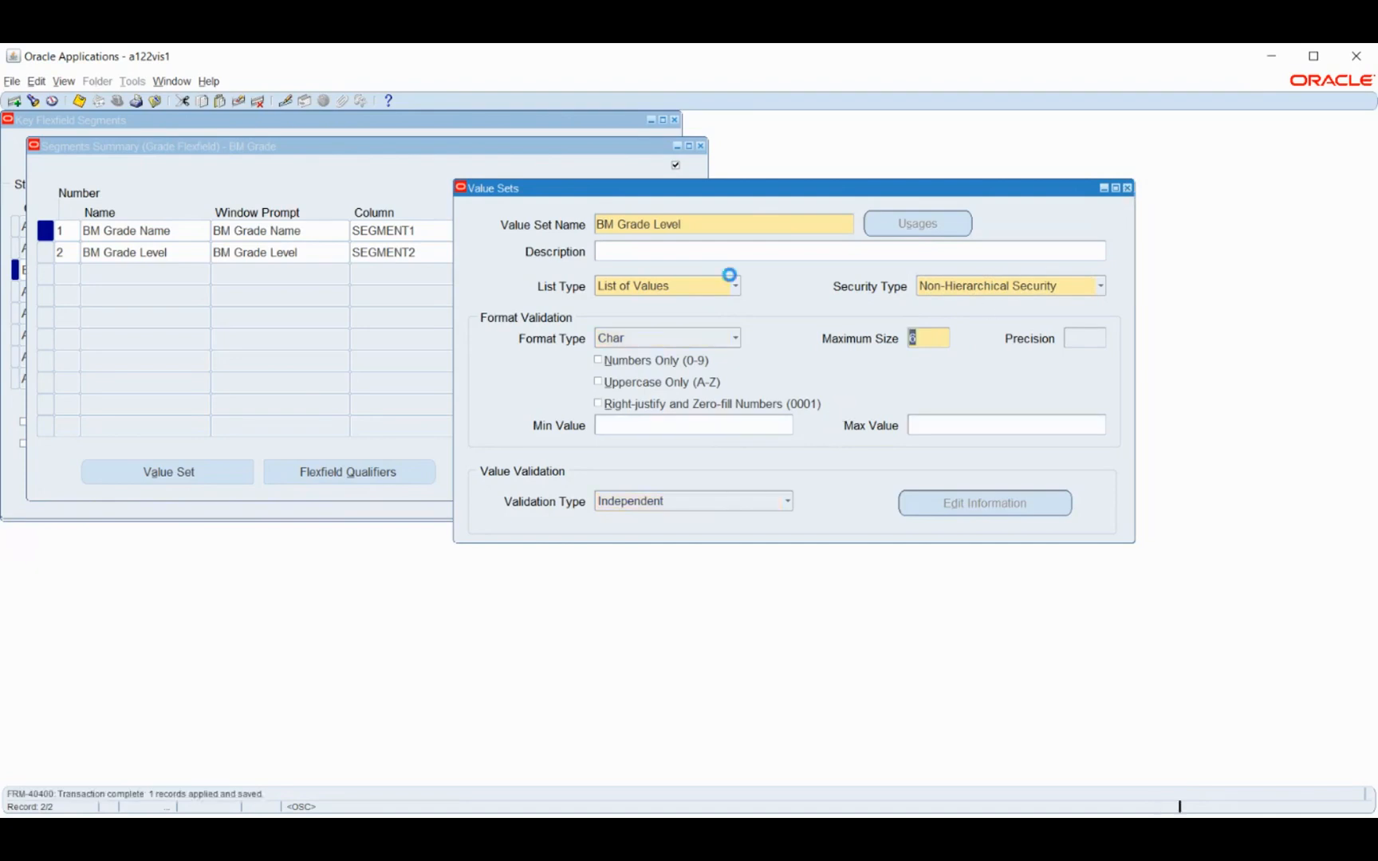
left_click(1127, 188)
Assign the BM Grade Name value set to the BM Grade Name segment
type("bm")
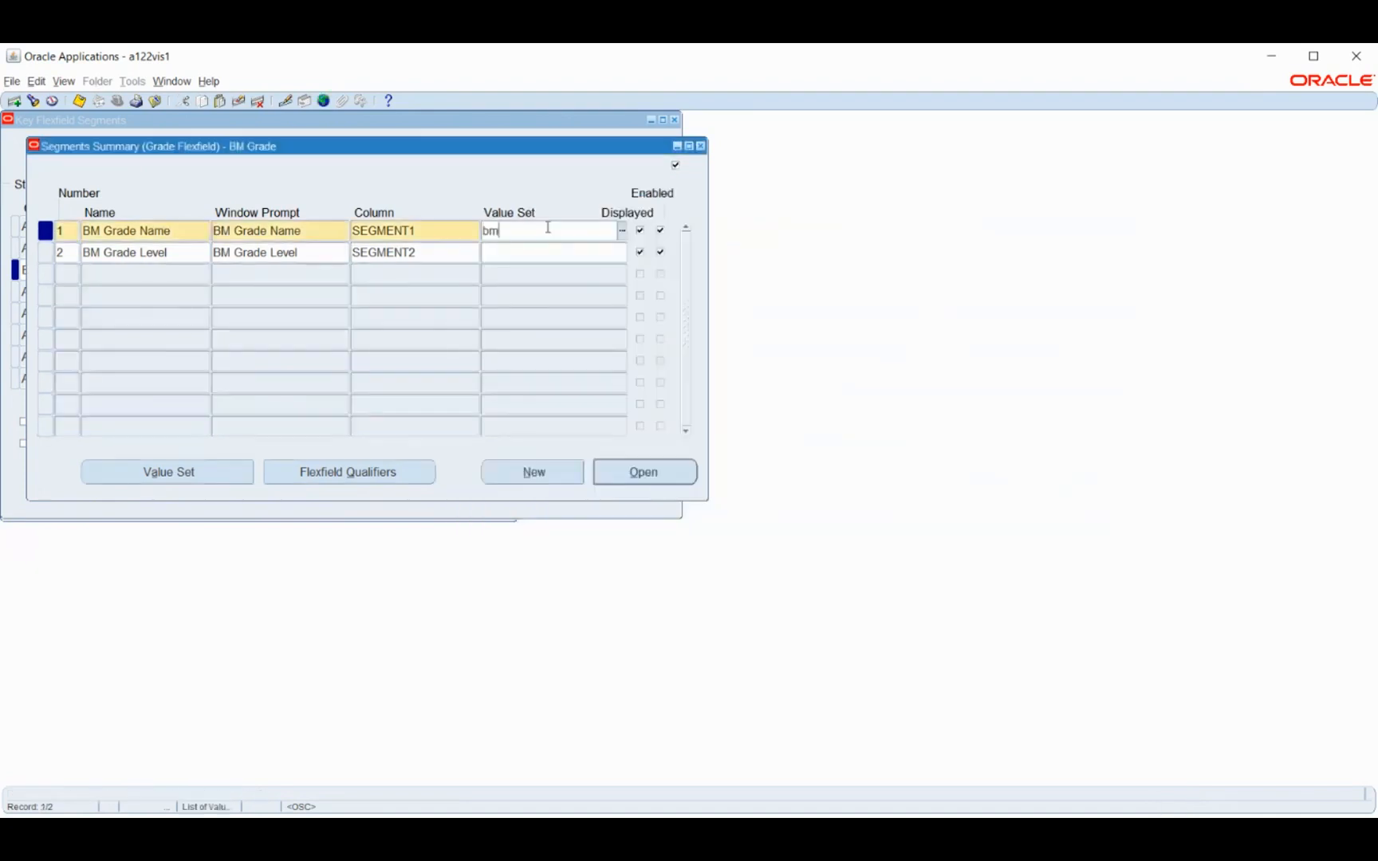
type(" grd")
key("BackSpace")
key("BackSpace")
type("rade")
key("Tab")
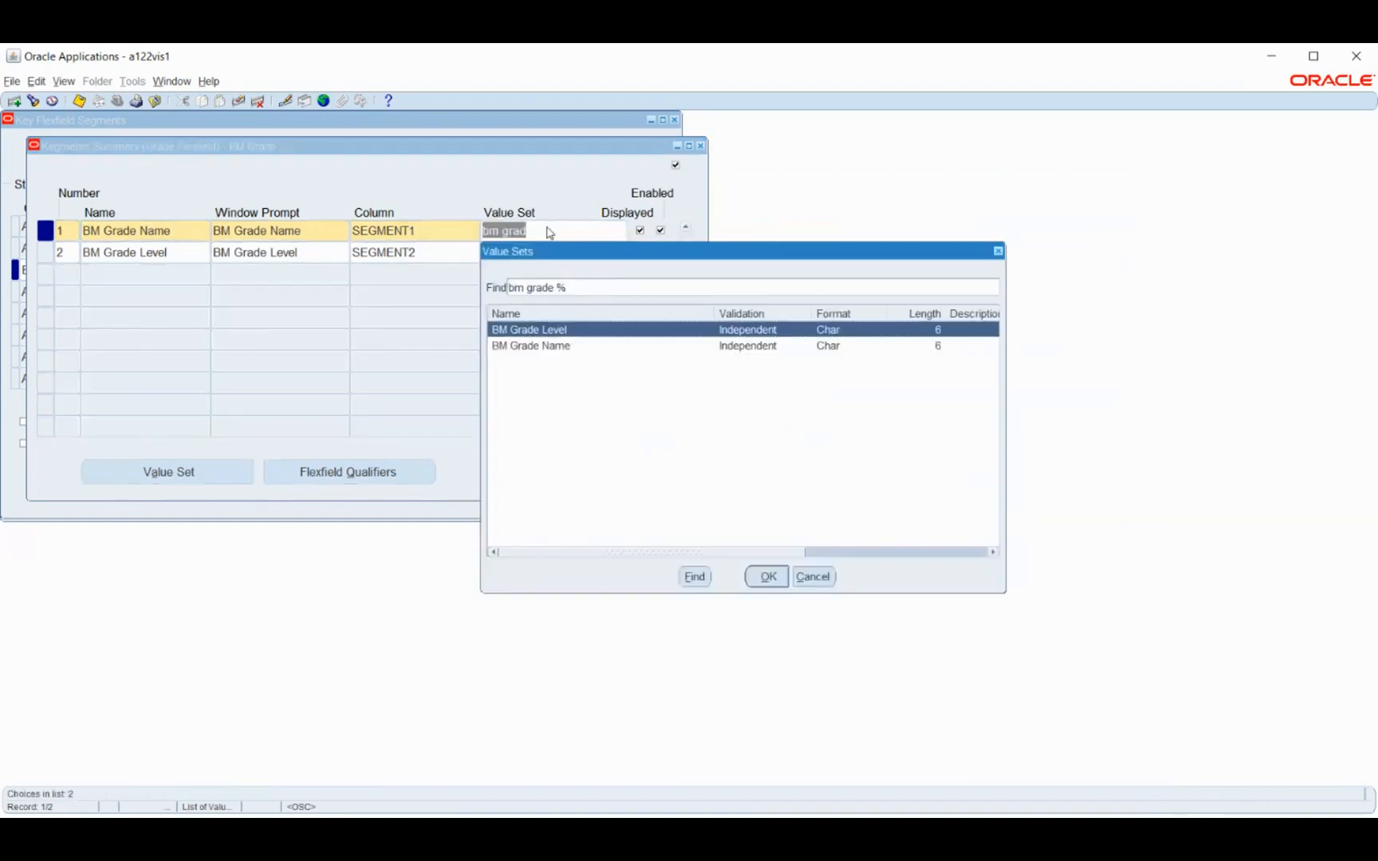
key("Down")
key("Return")
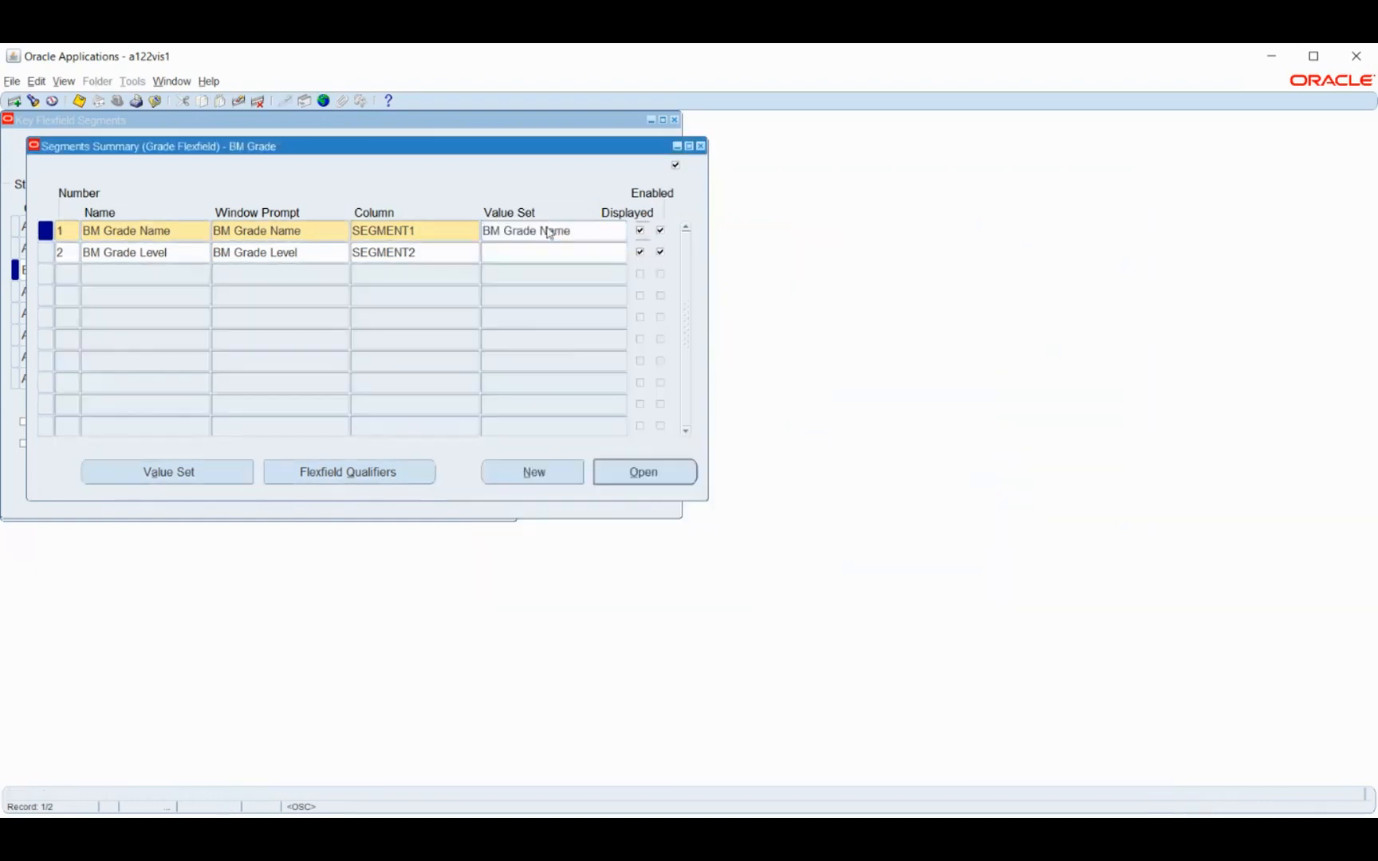
Assign the BM Grade Level value set to the BM Grade Level segment and save the segments
left_click(548, 250)
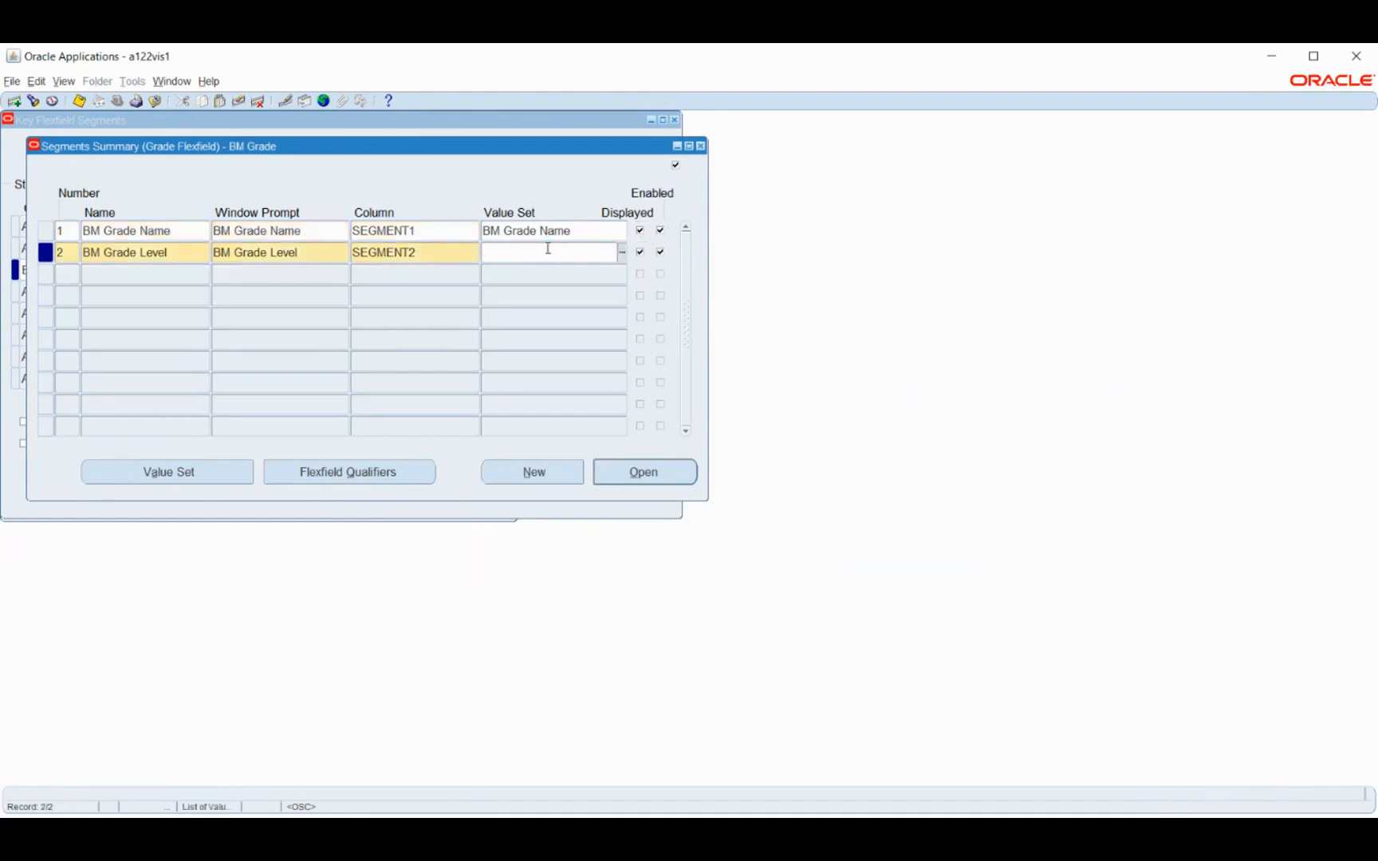
type("bm")
key("Tab")
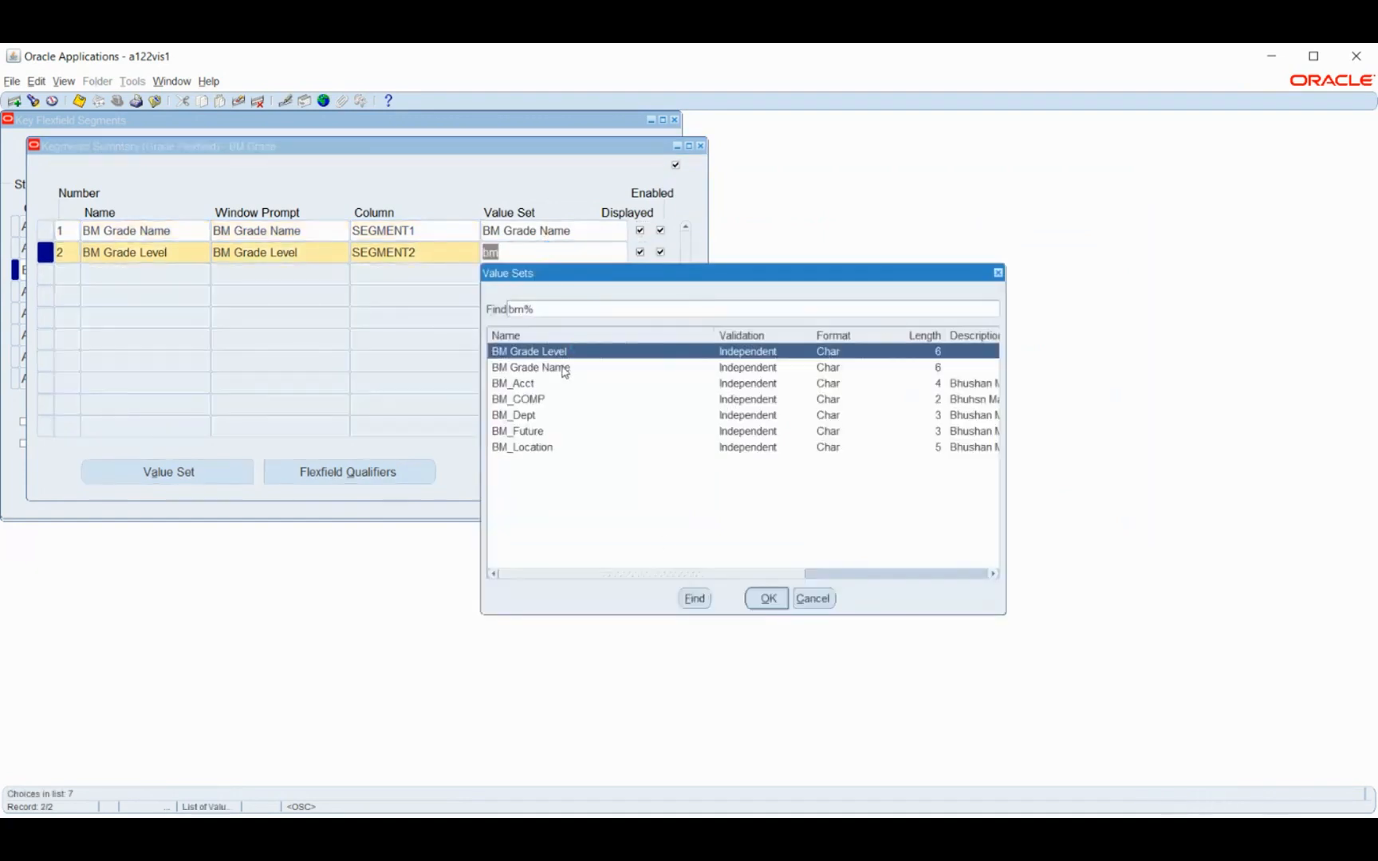
left_click(761, 598)
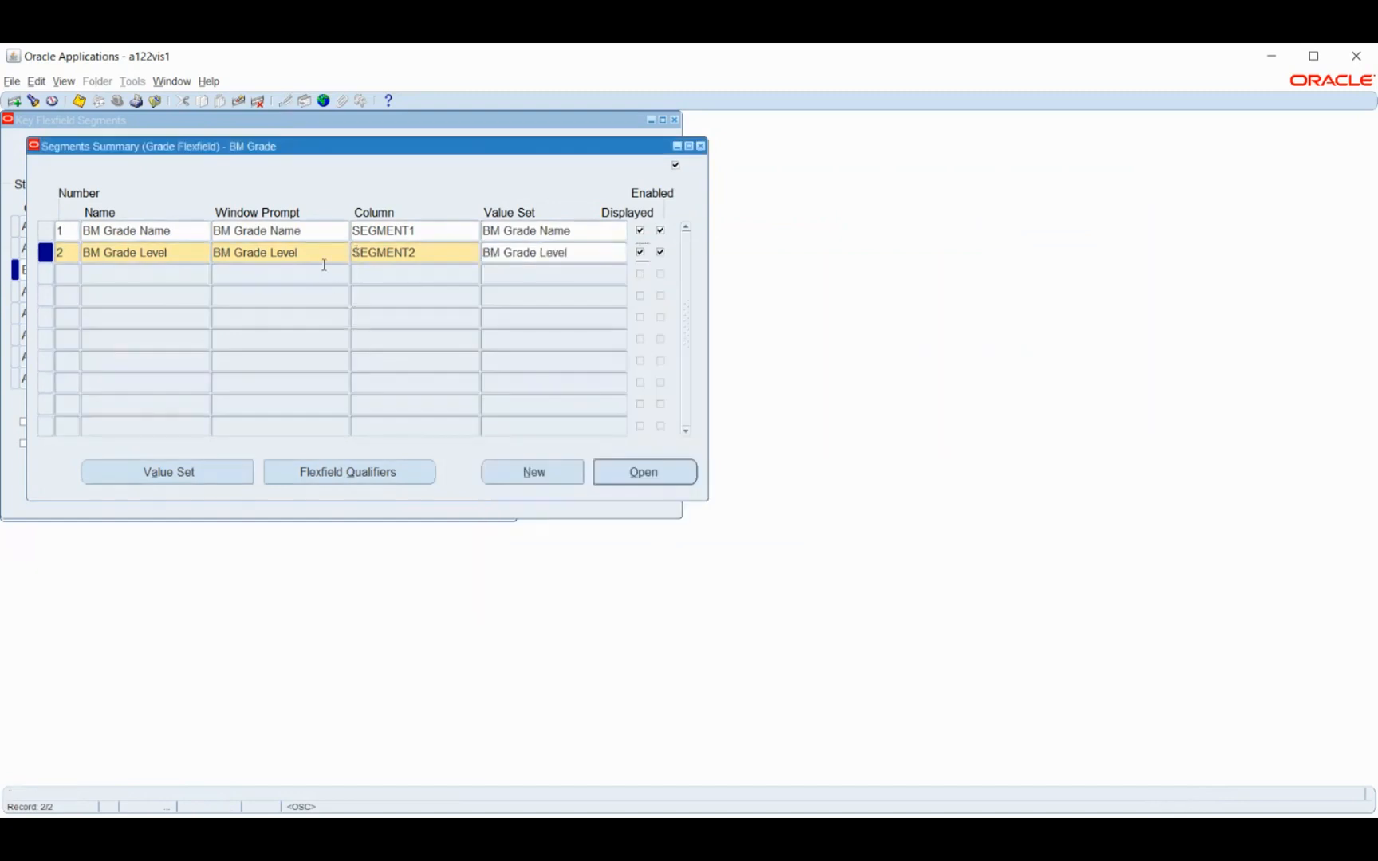
left_click(79, 100)
Check the flexfield qualifiers of the BM Grade Name segment, and save and close the BM Grade segments summary
left_click(340, 473)
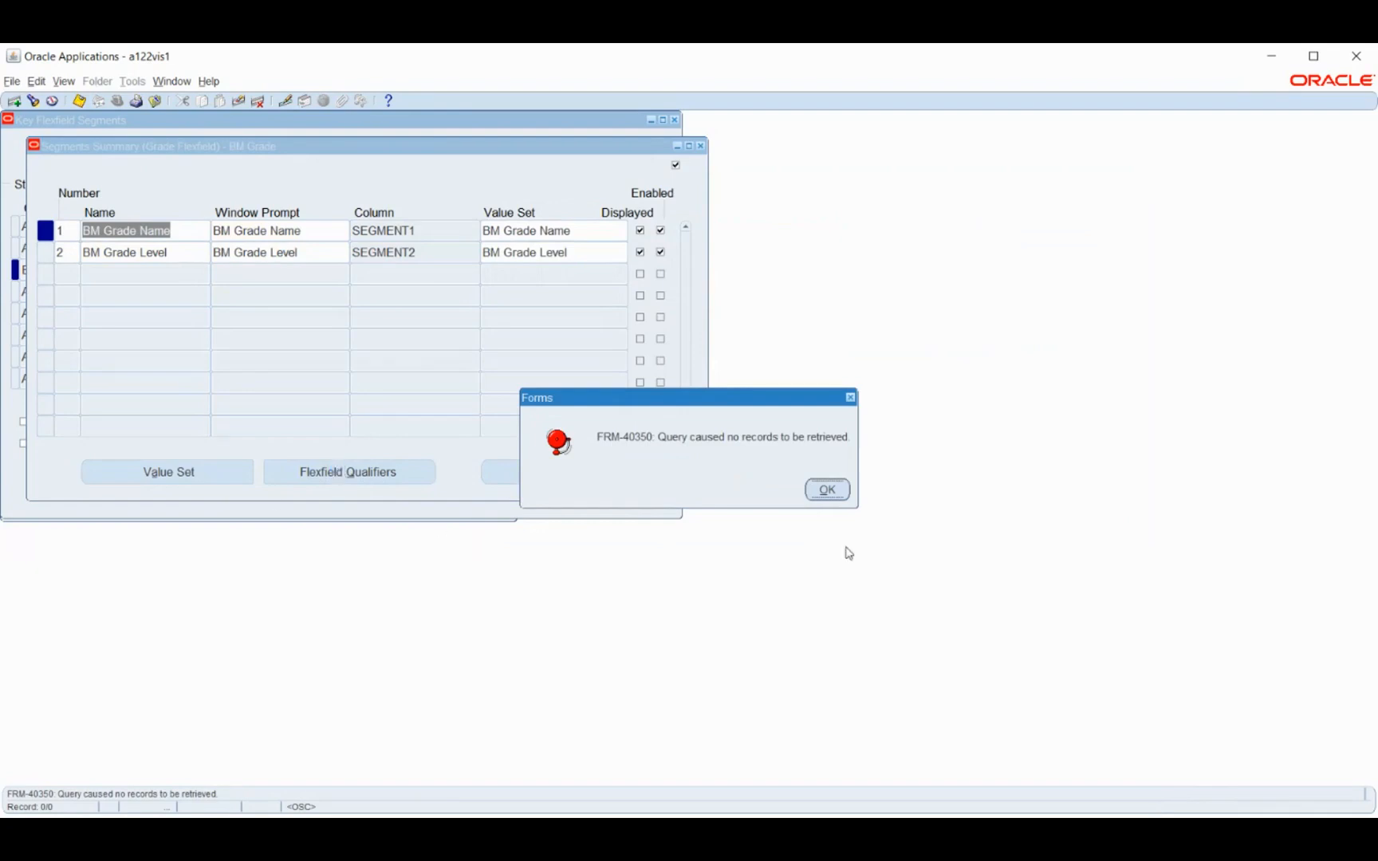
left_click(825, 491)
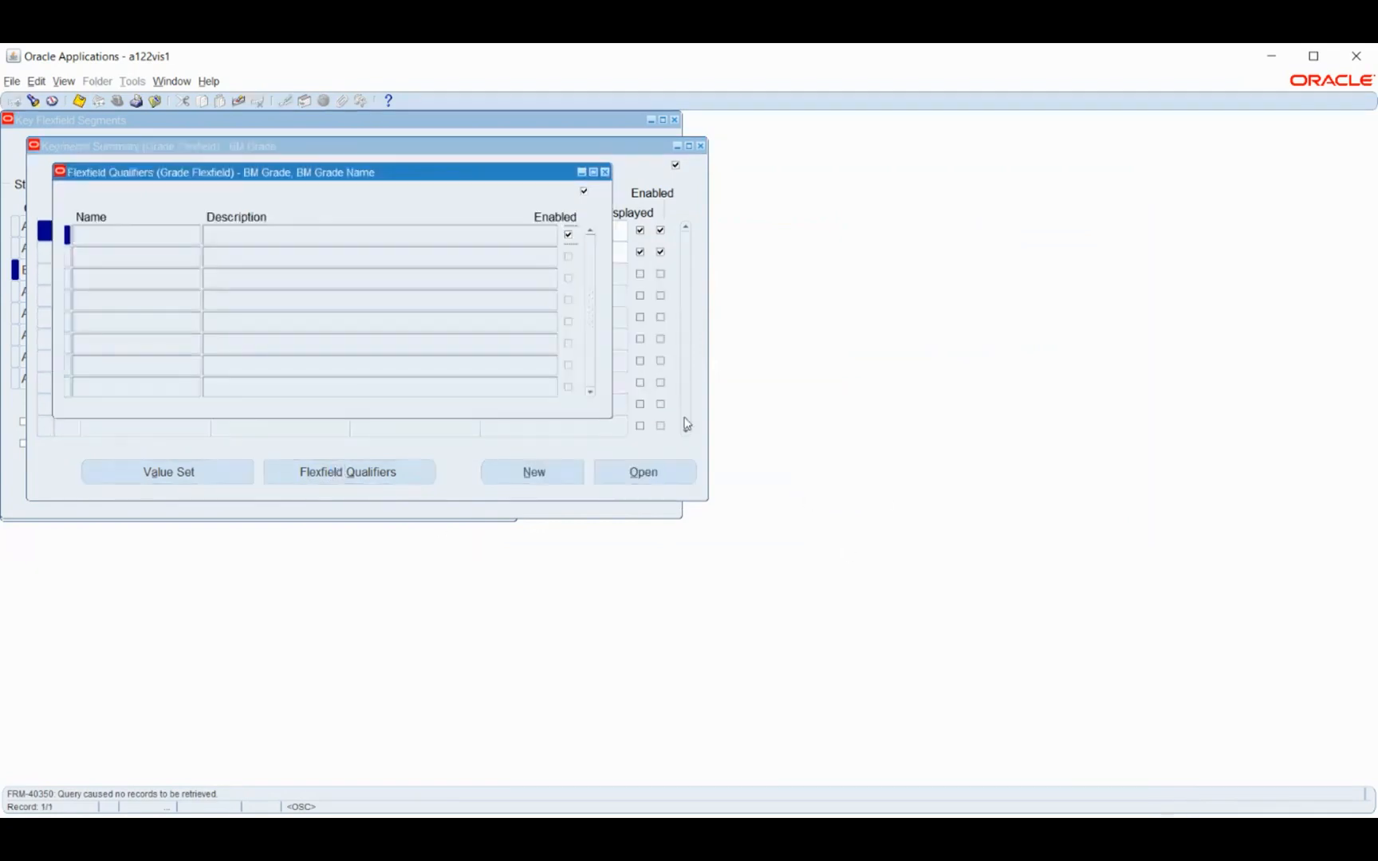
left_click(605, 176)
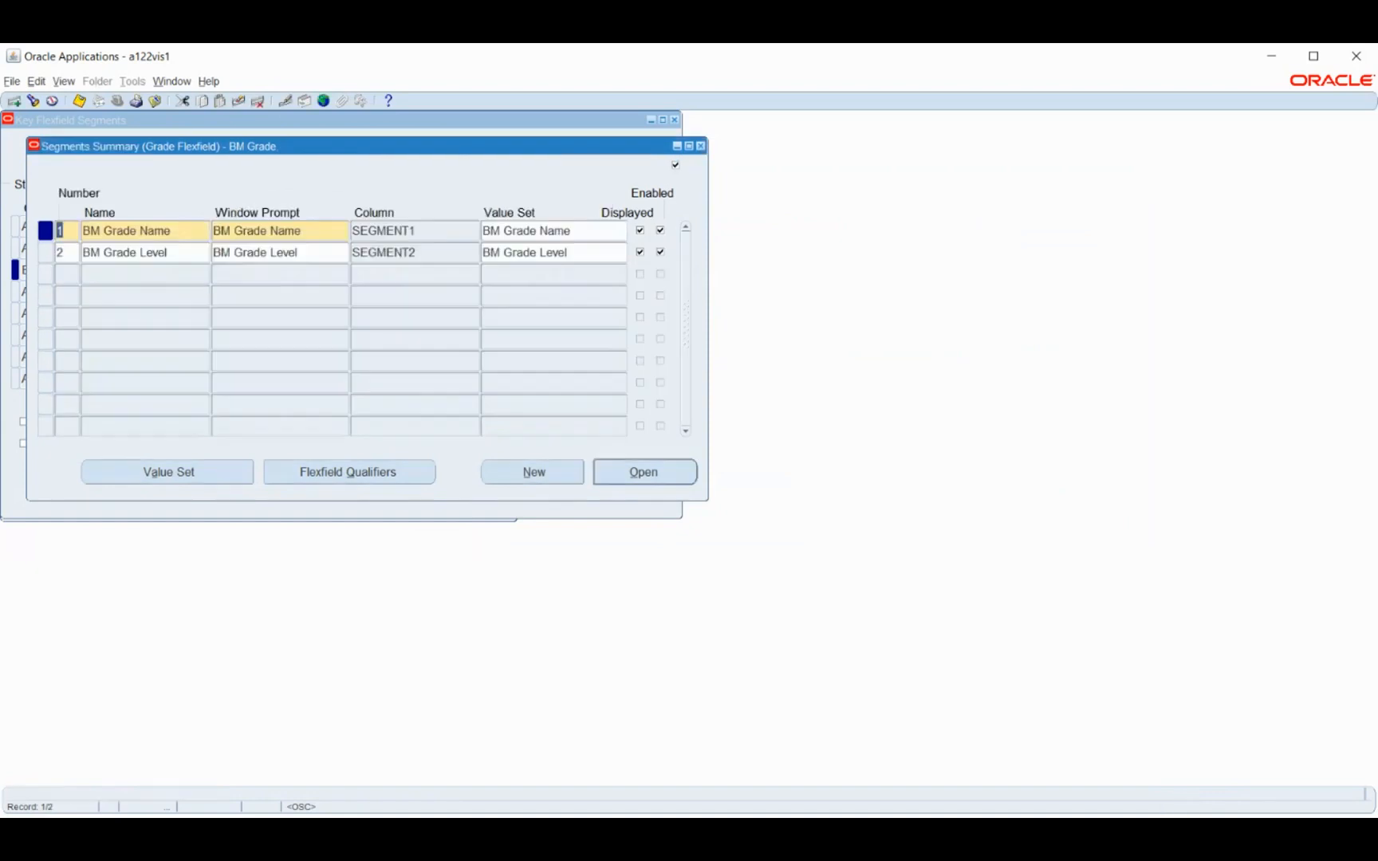
left_click(80, 102)
left_click(701, 147)
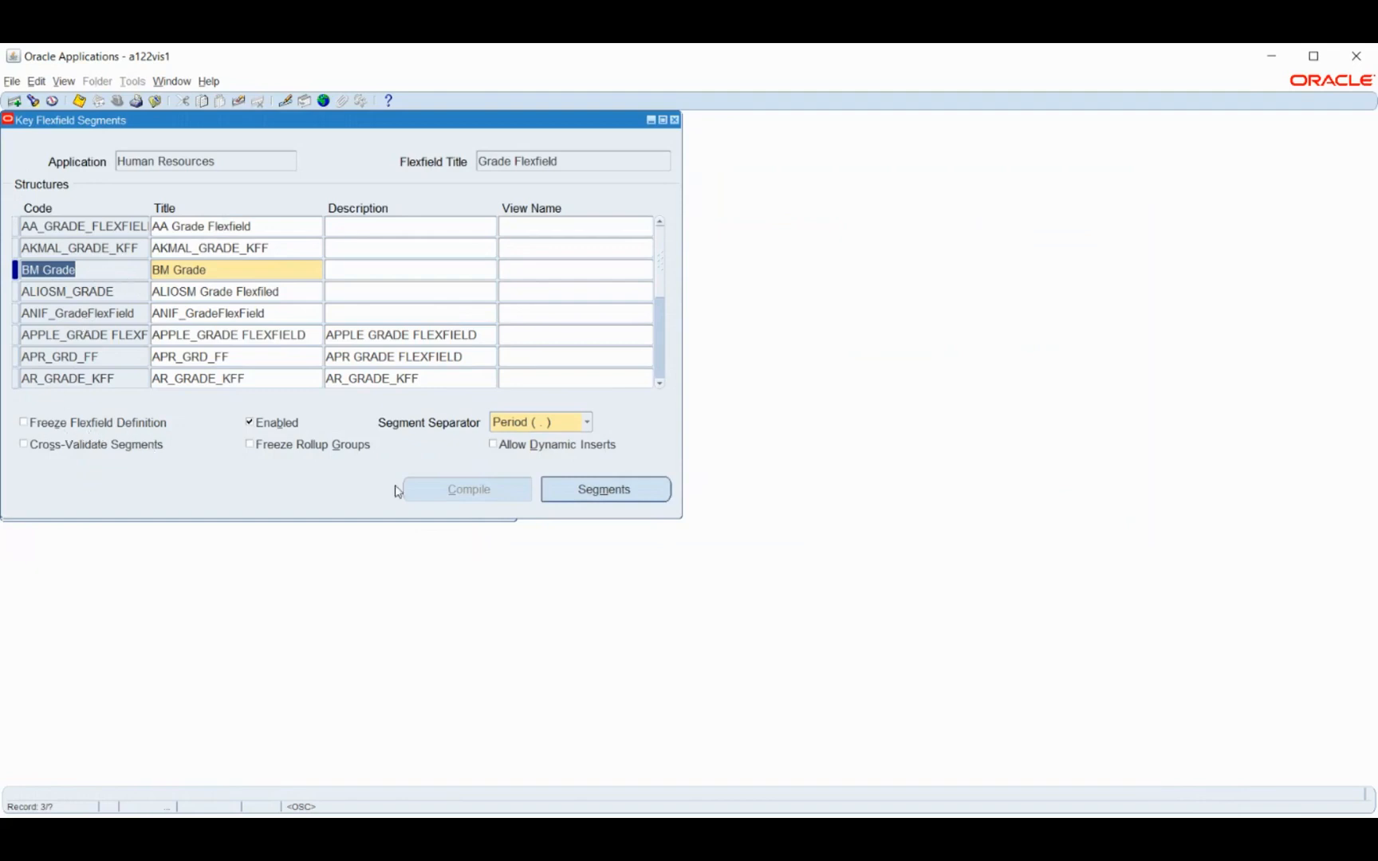
Freeze and compile the BM Grade flexfield definition with dynamic inserts allowed
left_click(494, 445)
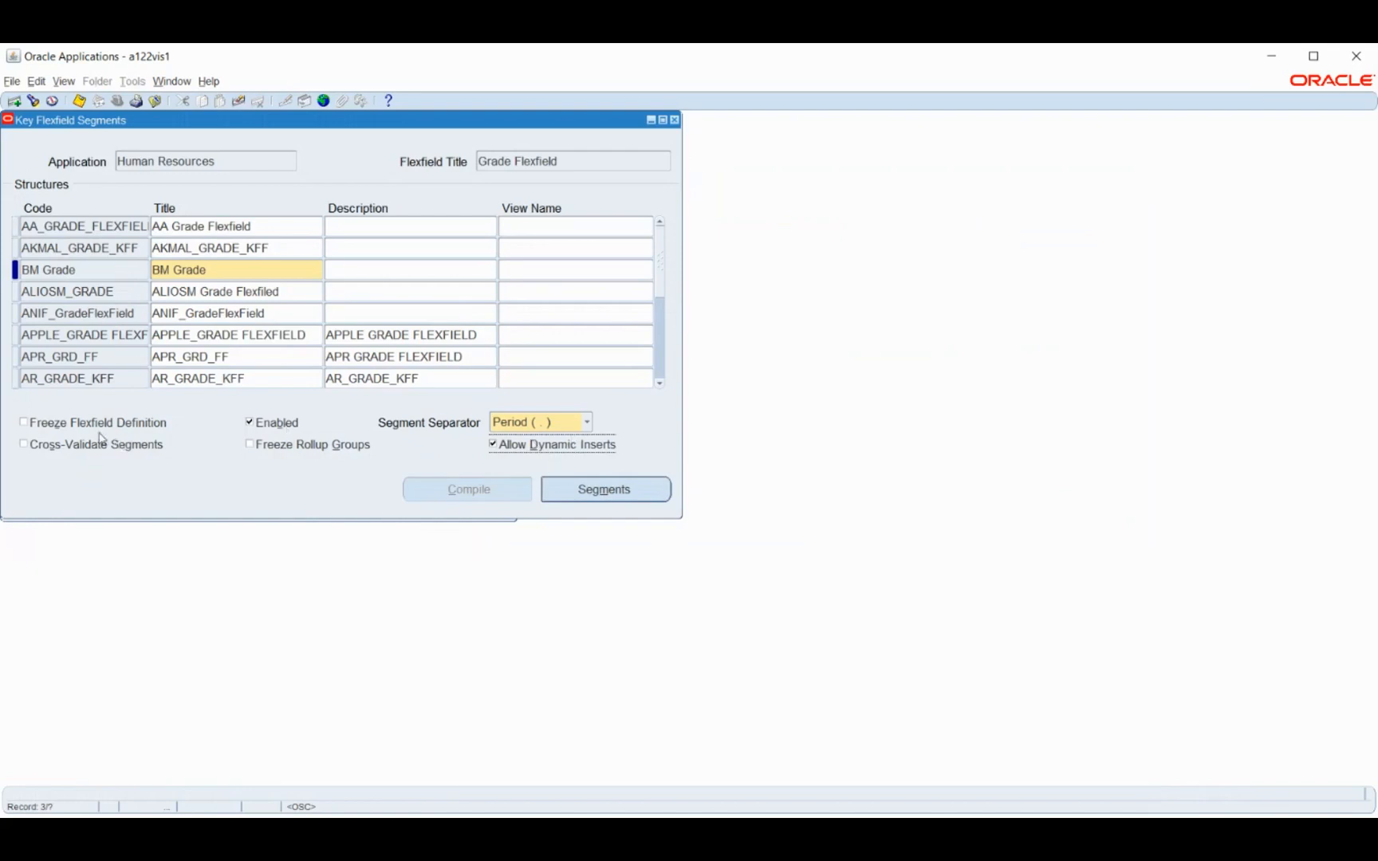
left_click(47, 427)
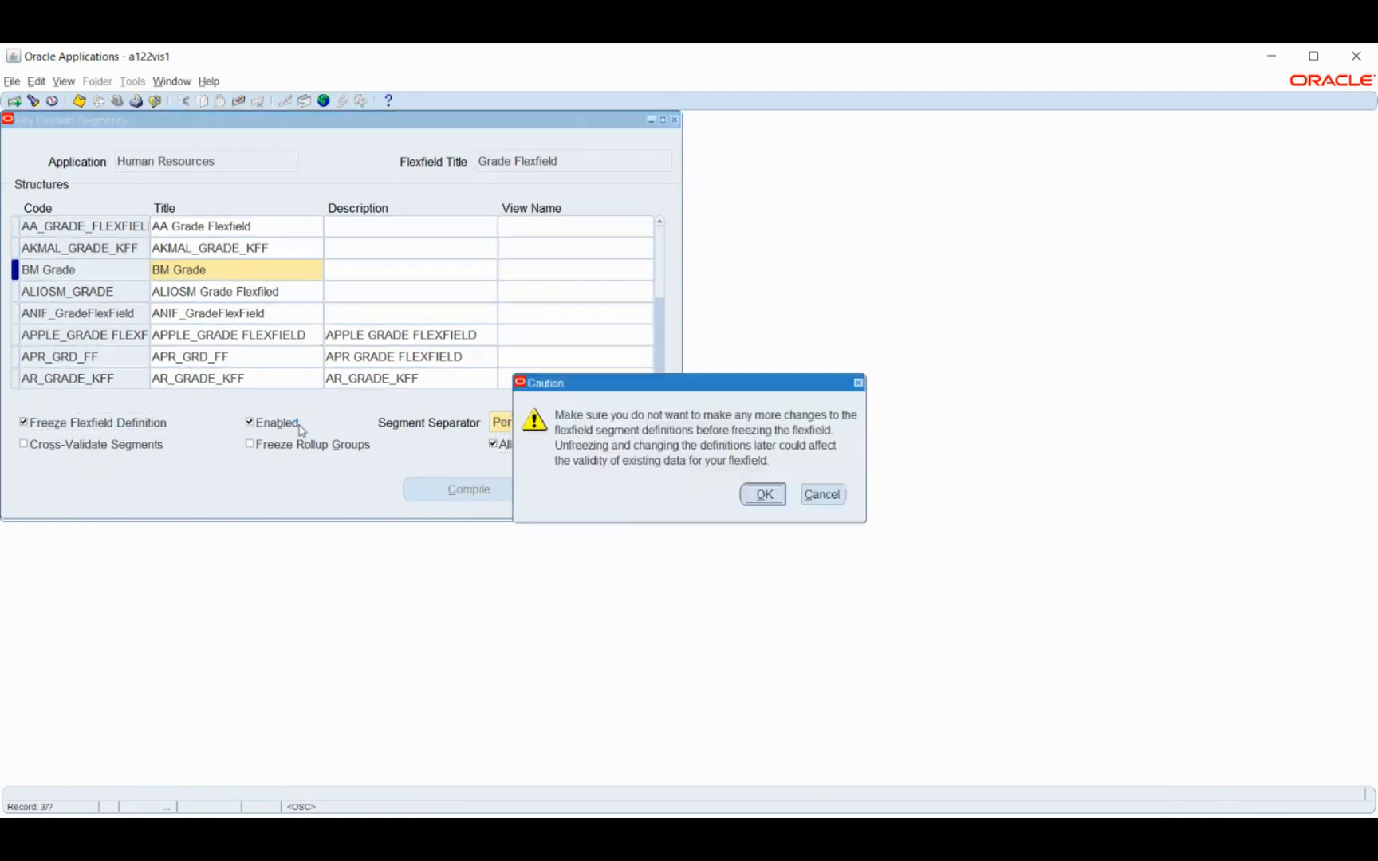
left_click(763, 494)
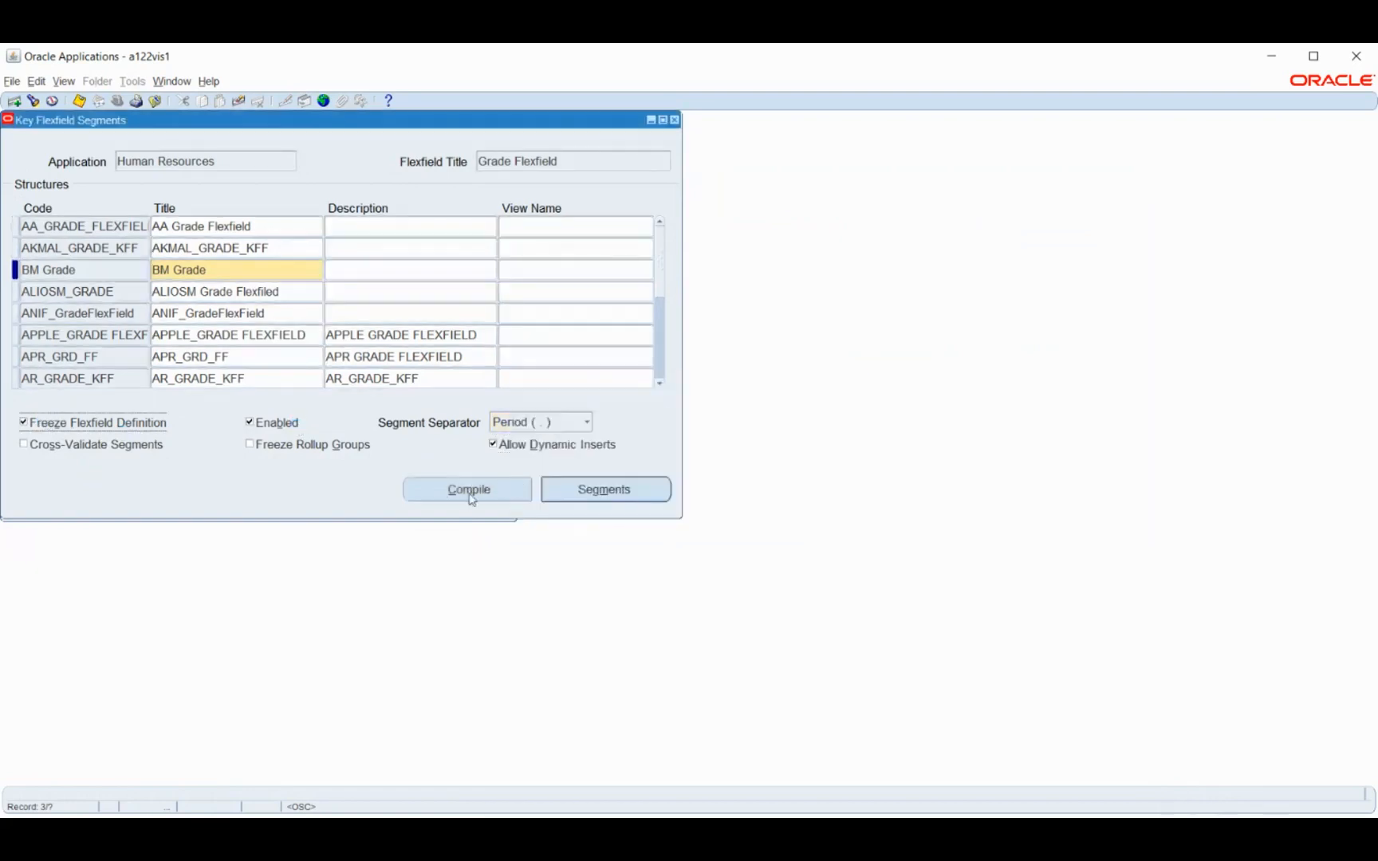
left_click(469, 490)
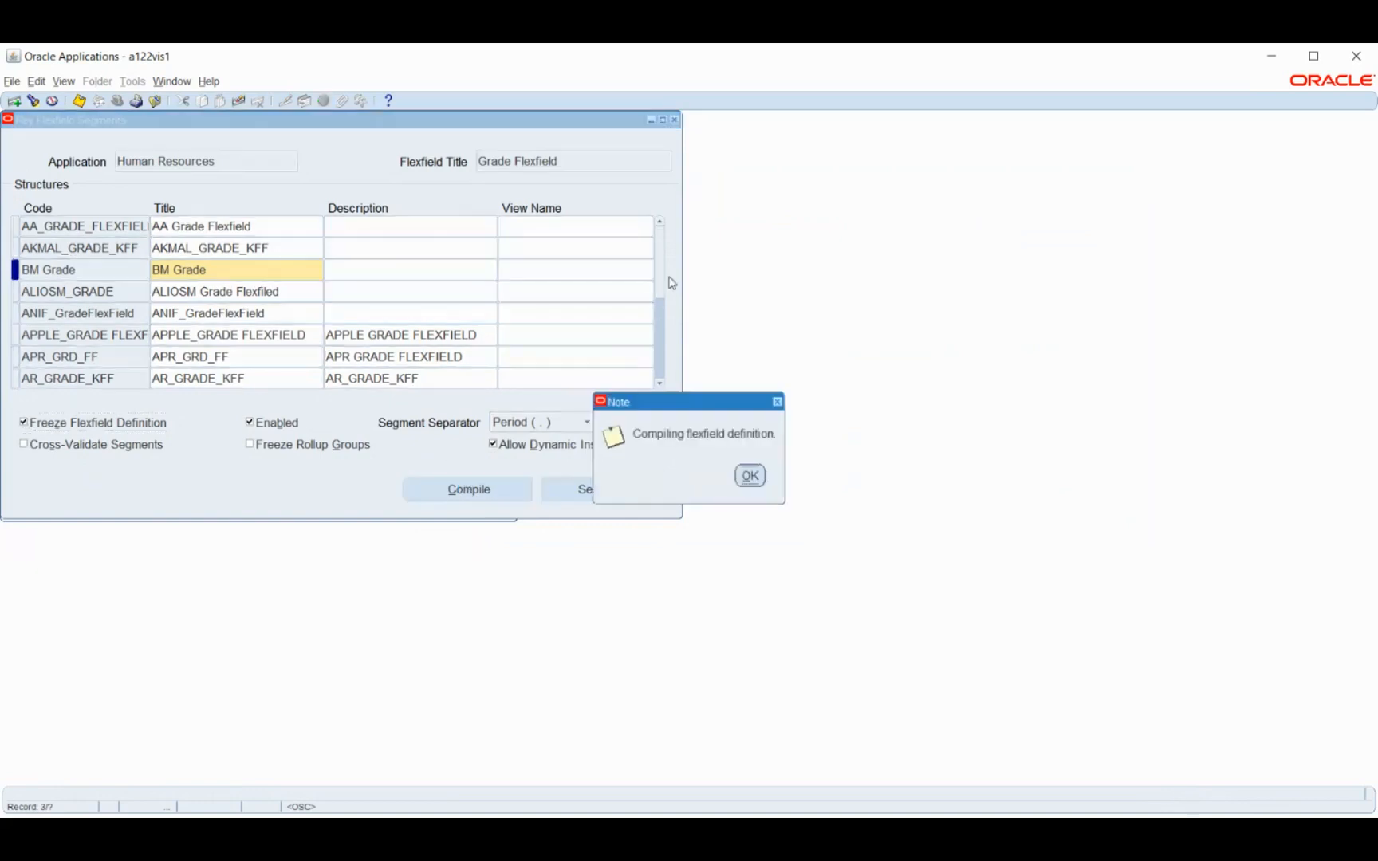
left_click(750, 475)
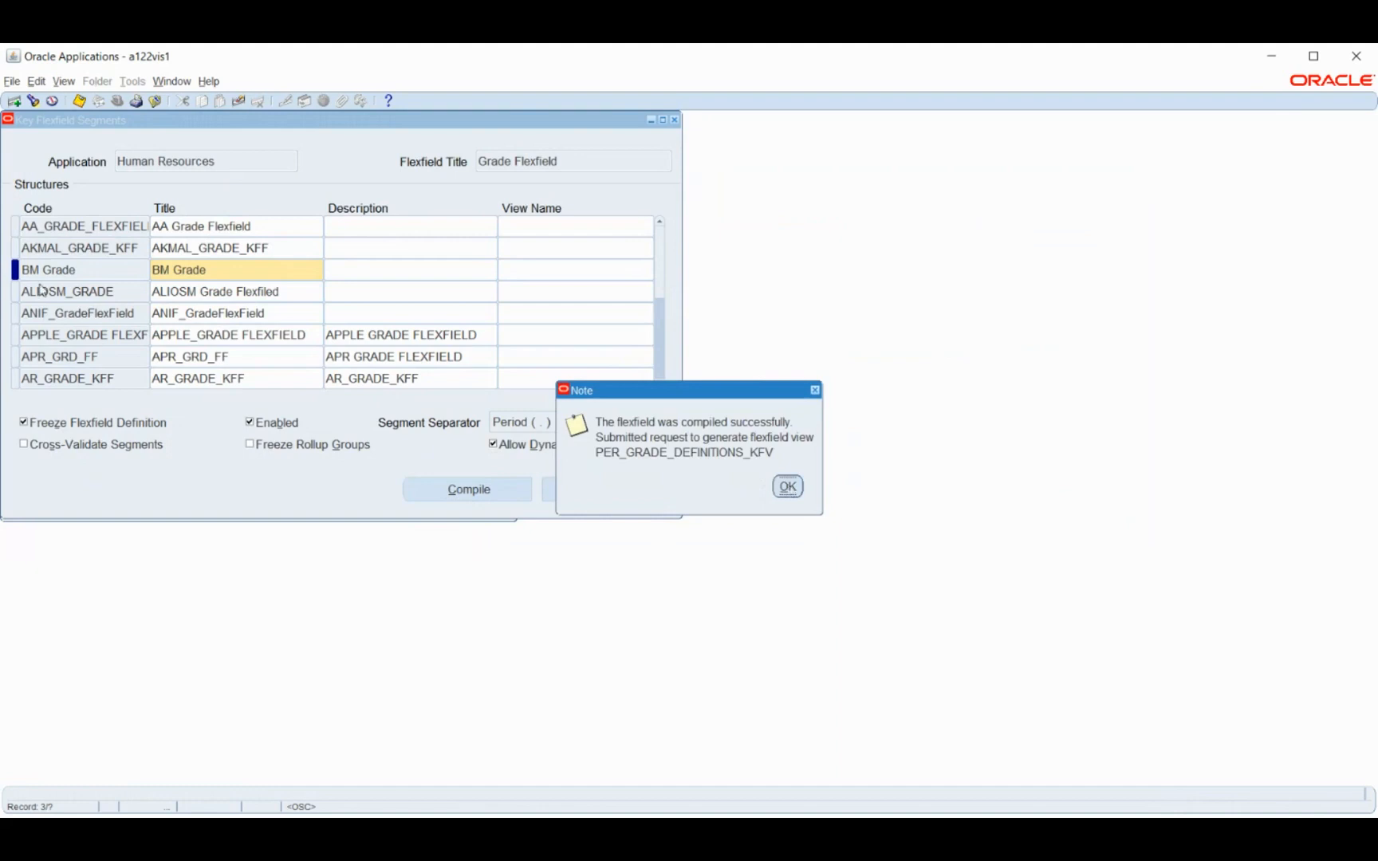
left_click(785, 486)
Find the Human Resources key flexfields and load the Job Flexfield
left_click(248, 160)
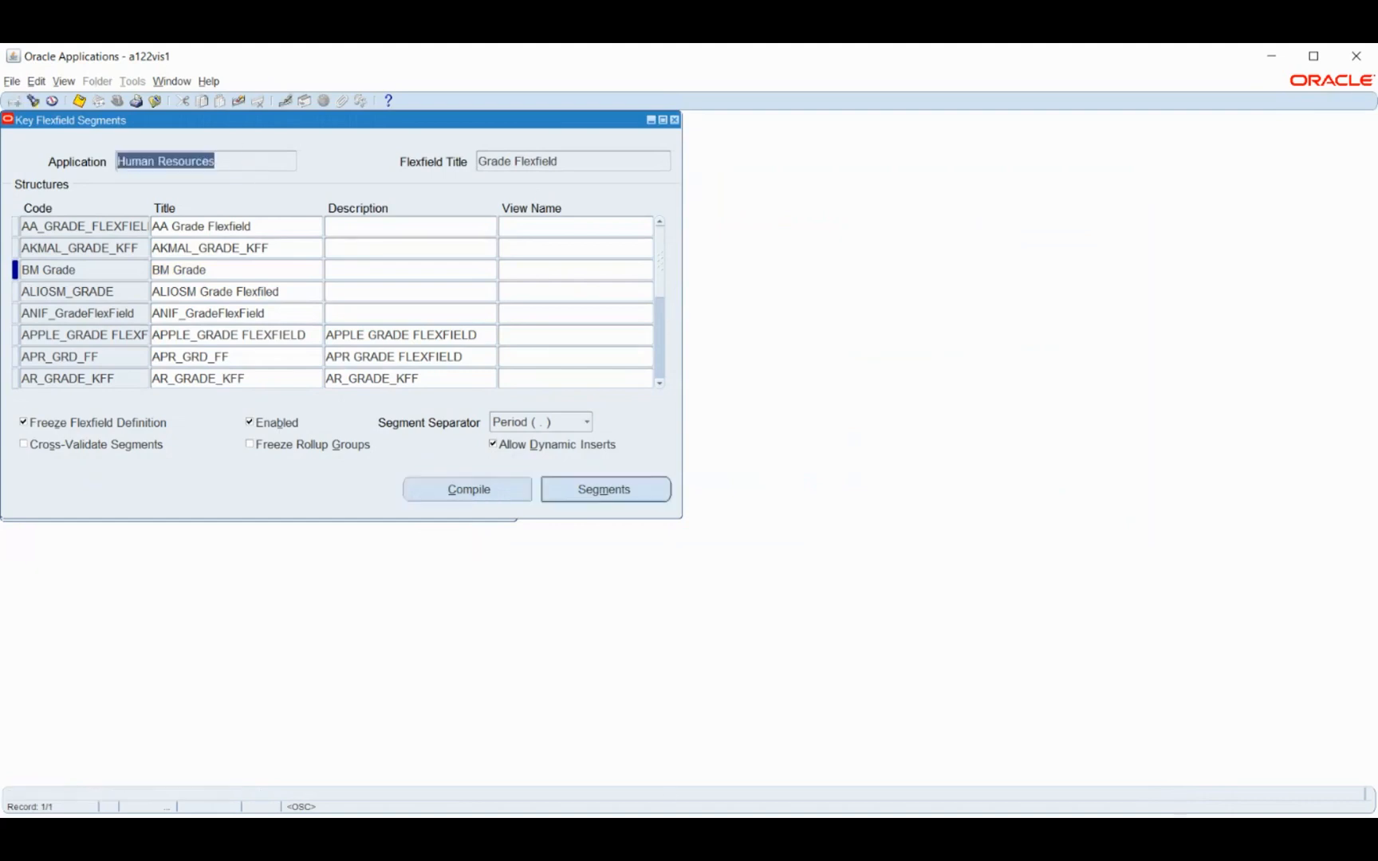
left_click(668, 829)
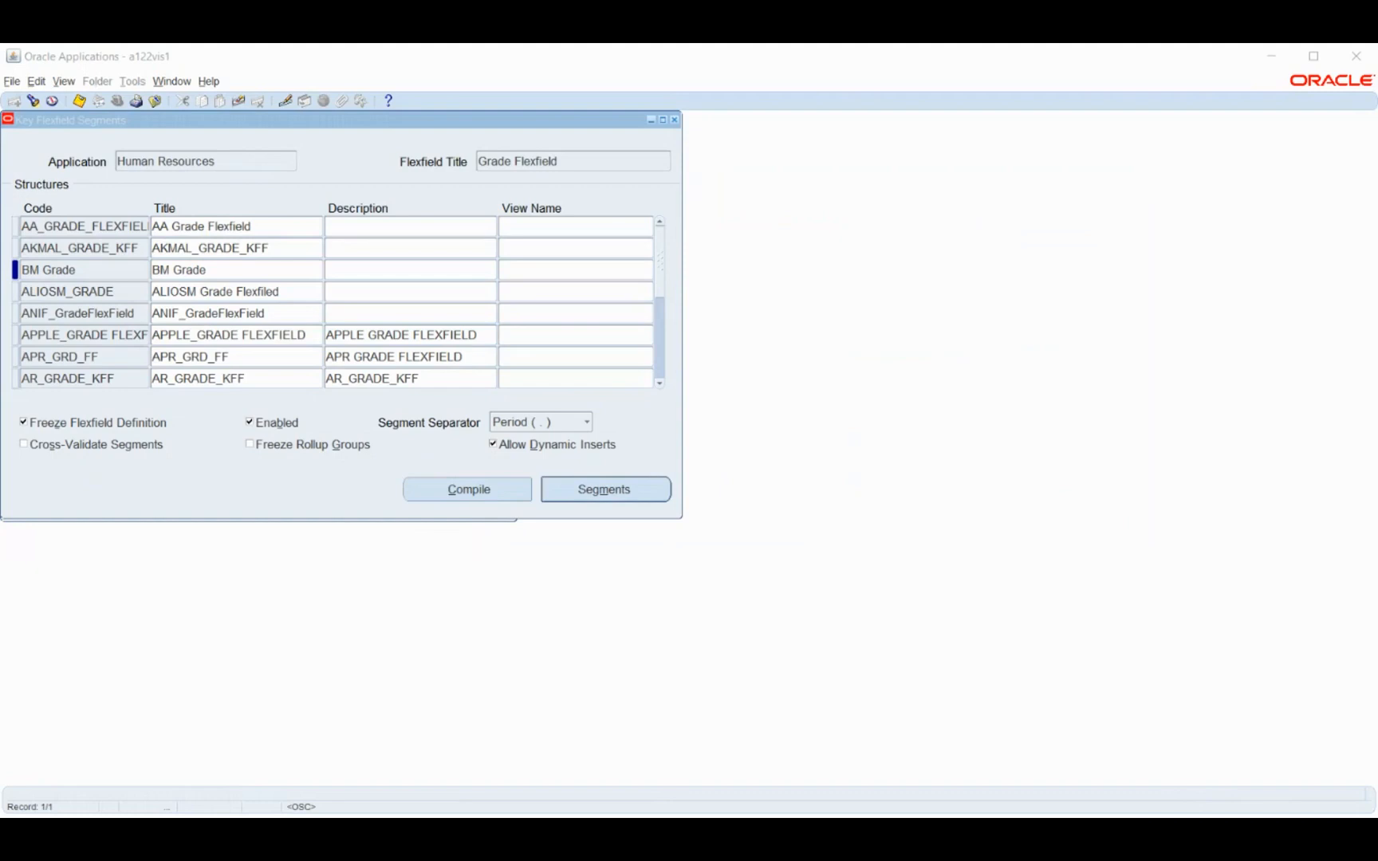
left_click(1217, 133)
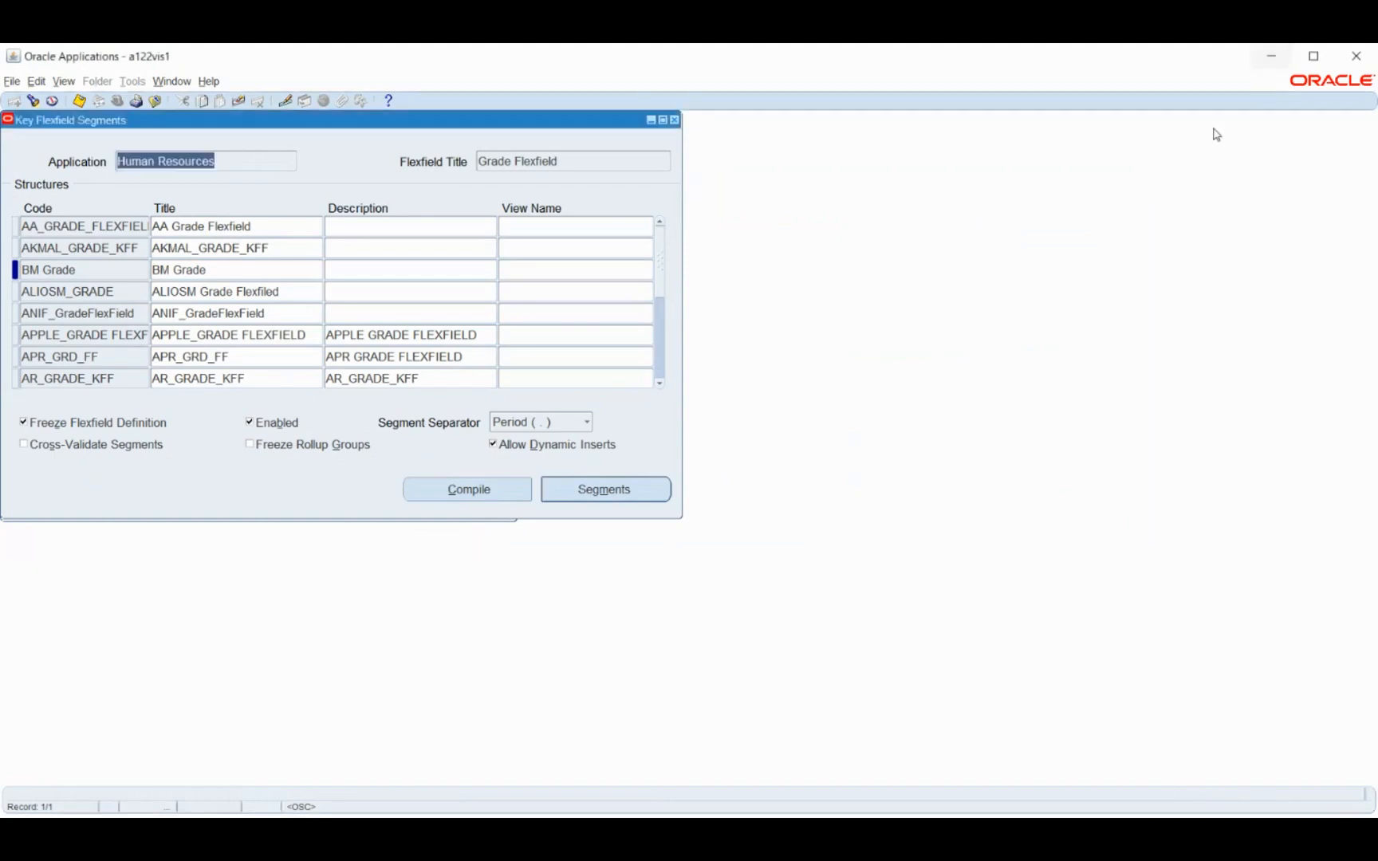
left_click(33, 102)
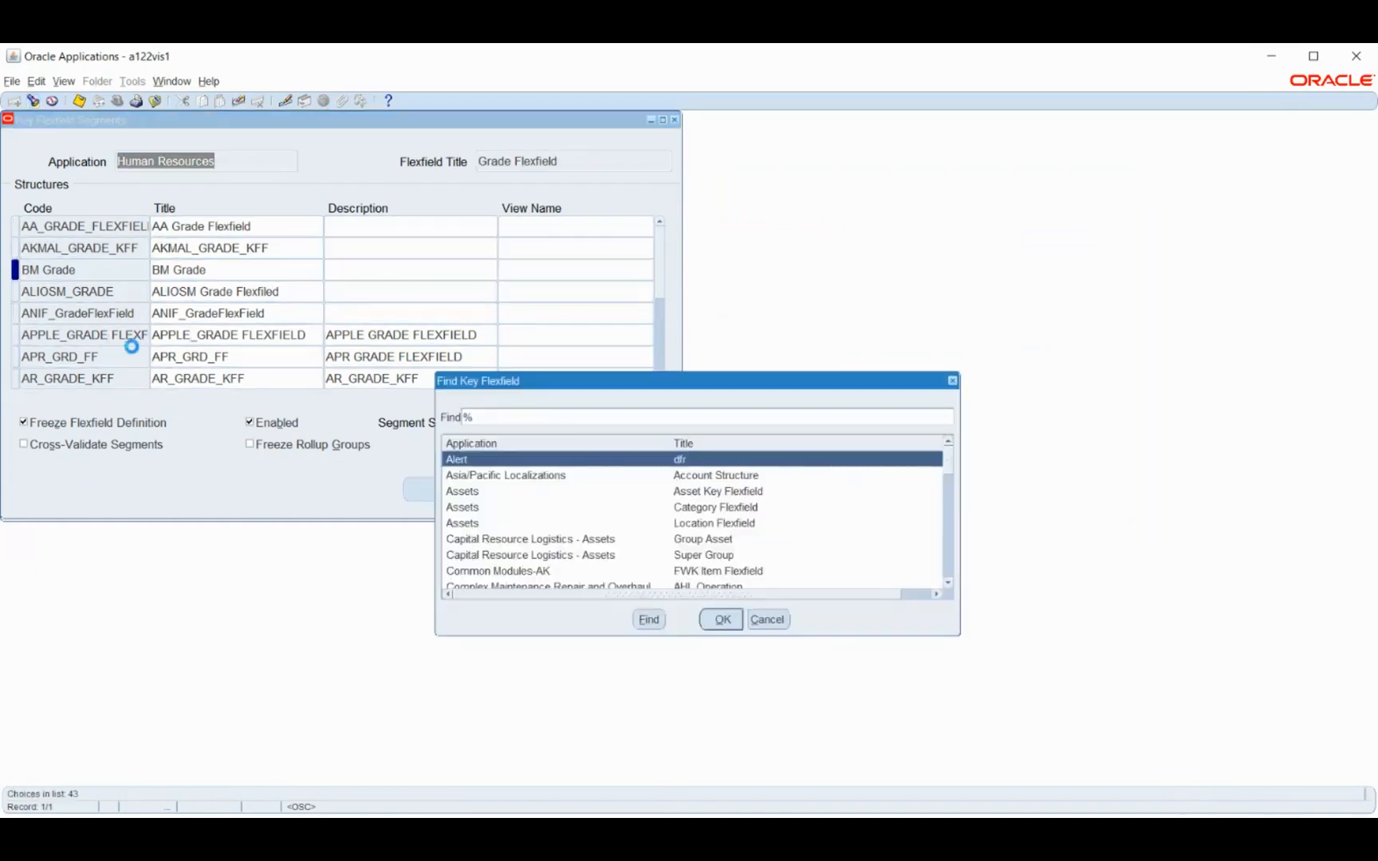
type("human Resources")
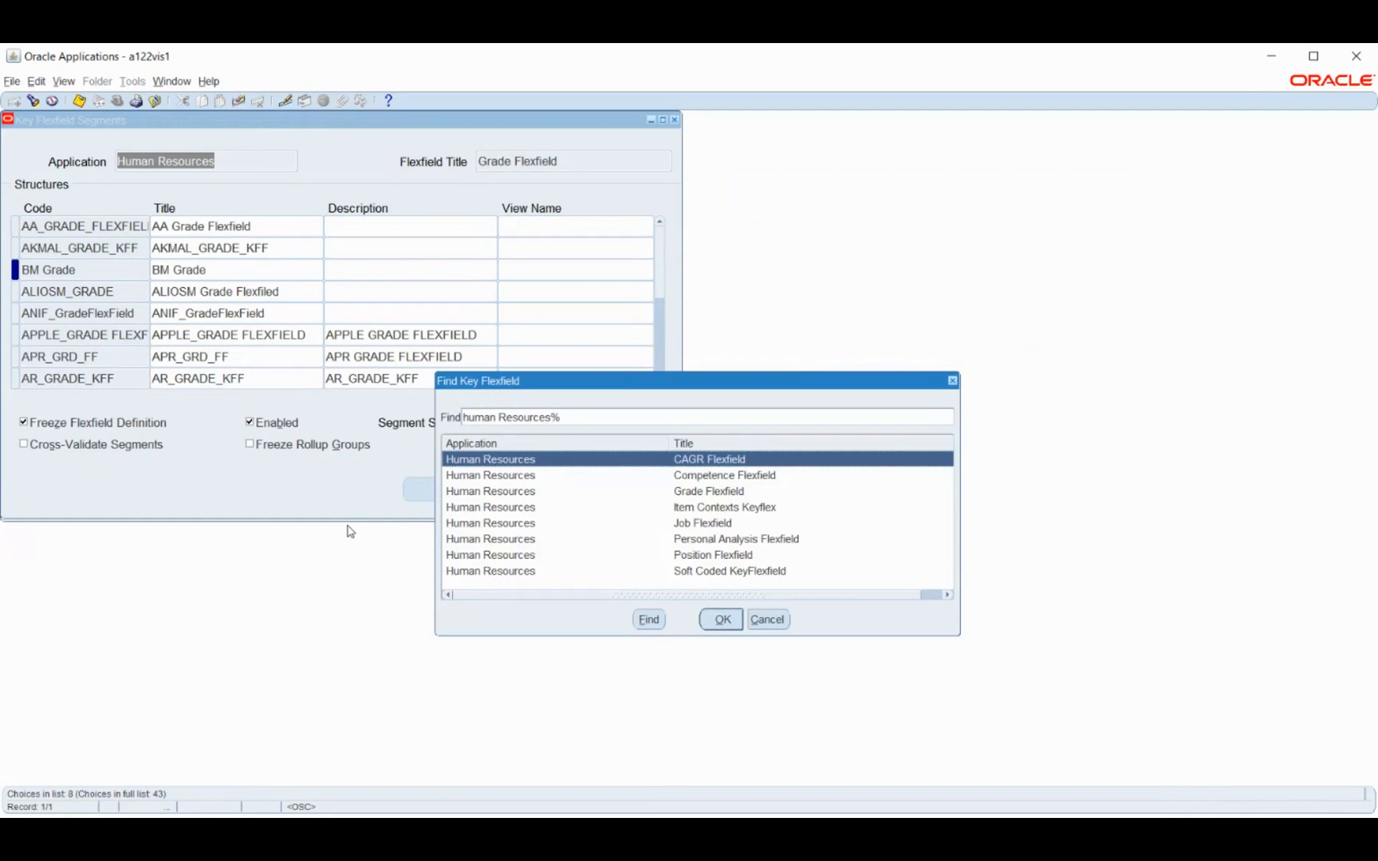
left_click(701, 524)
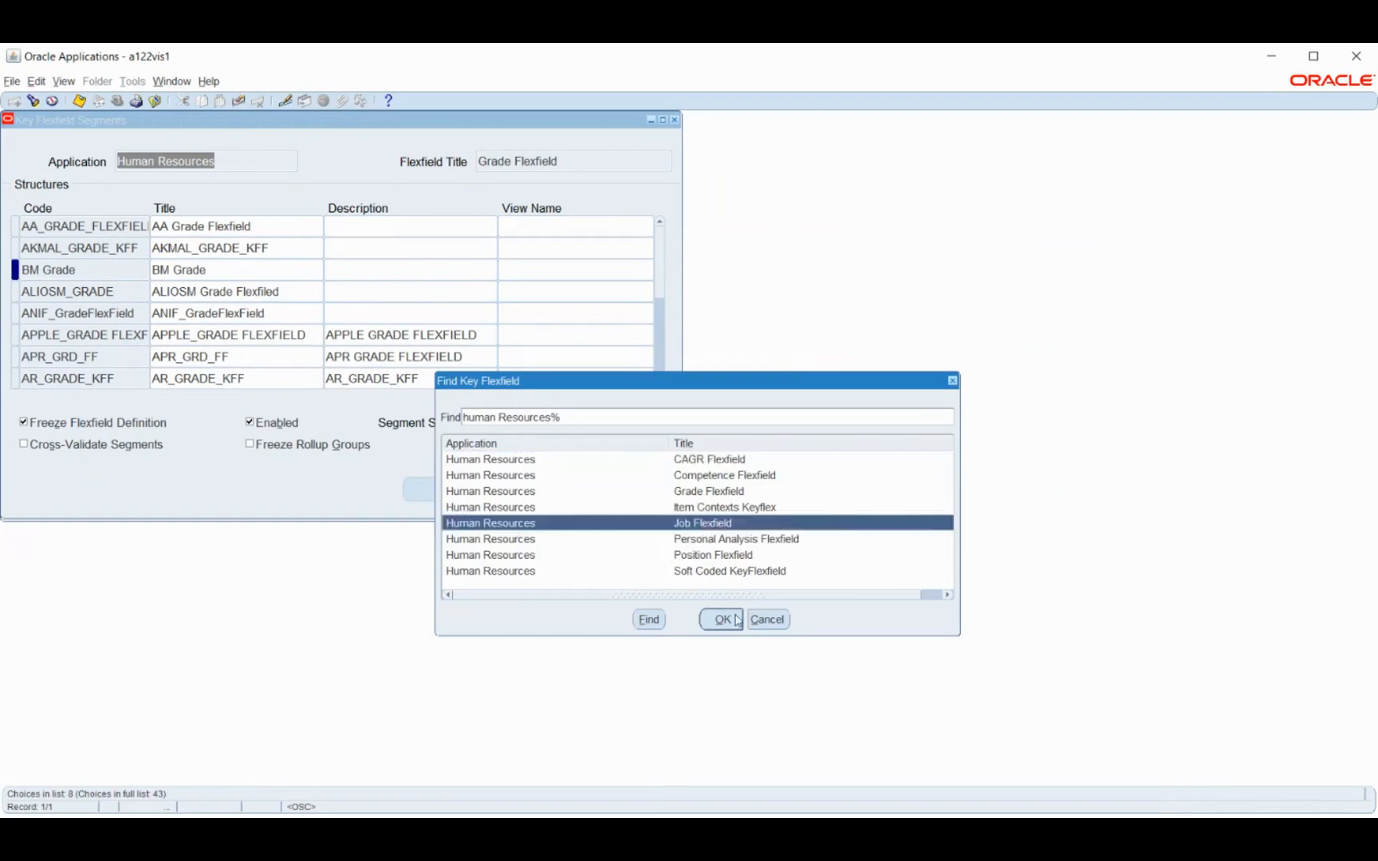
left_click(726, 620)
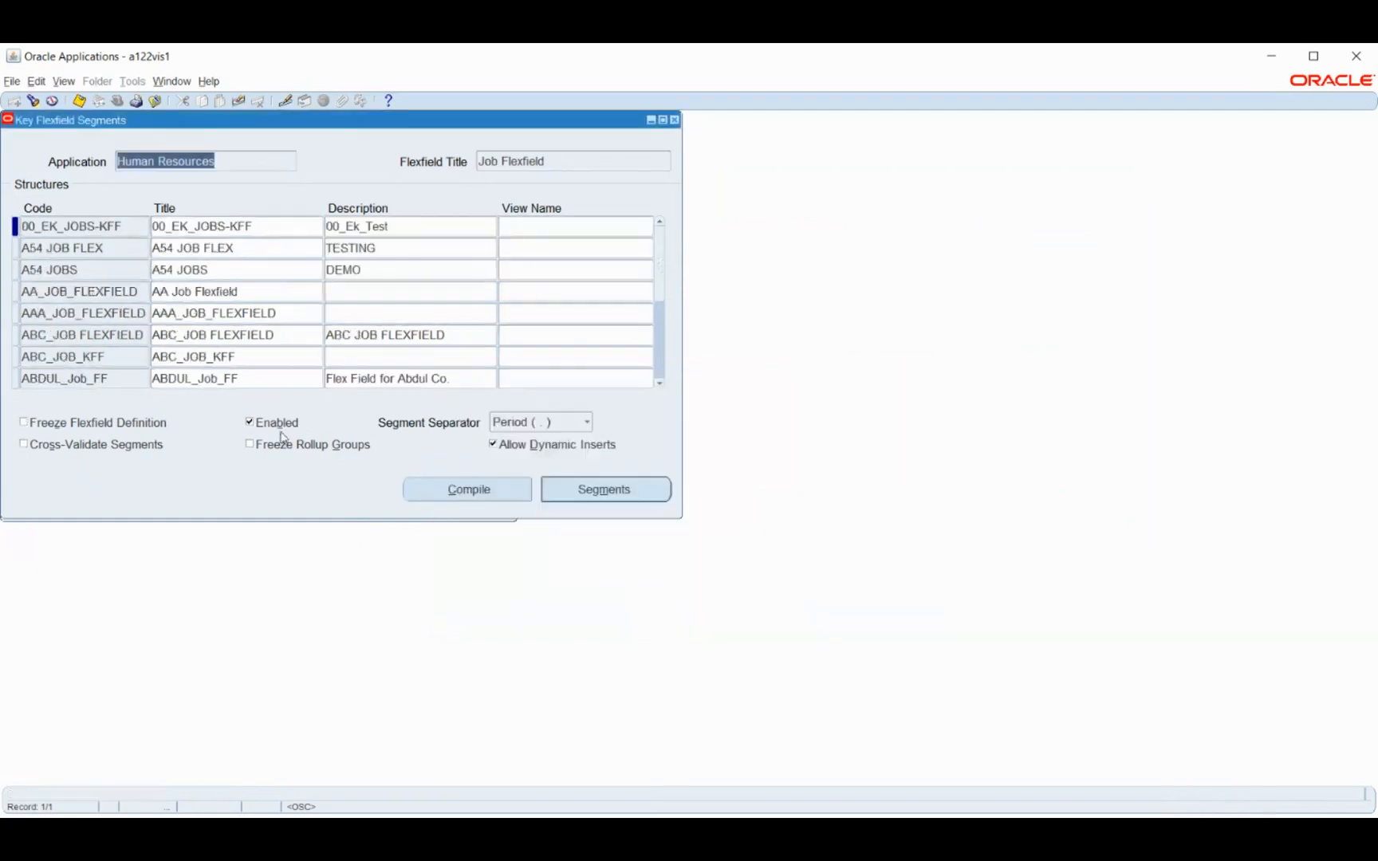
Add a new Job Flexfield structure with the code and title BM Job
left_click(102, 268)
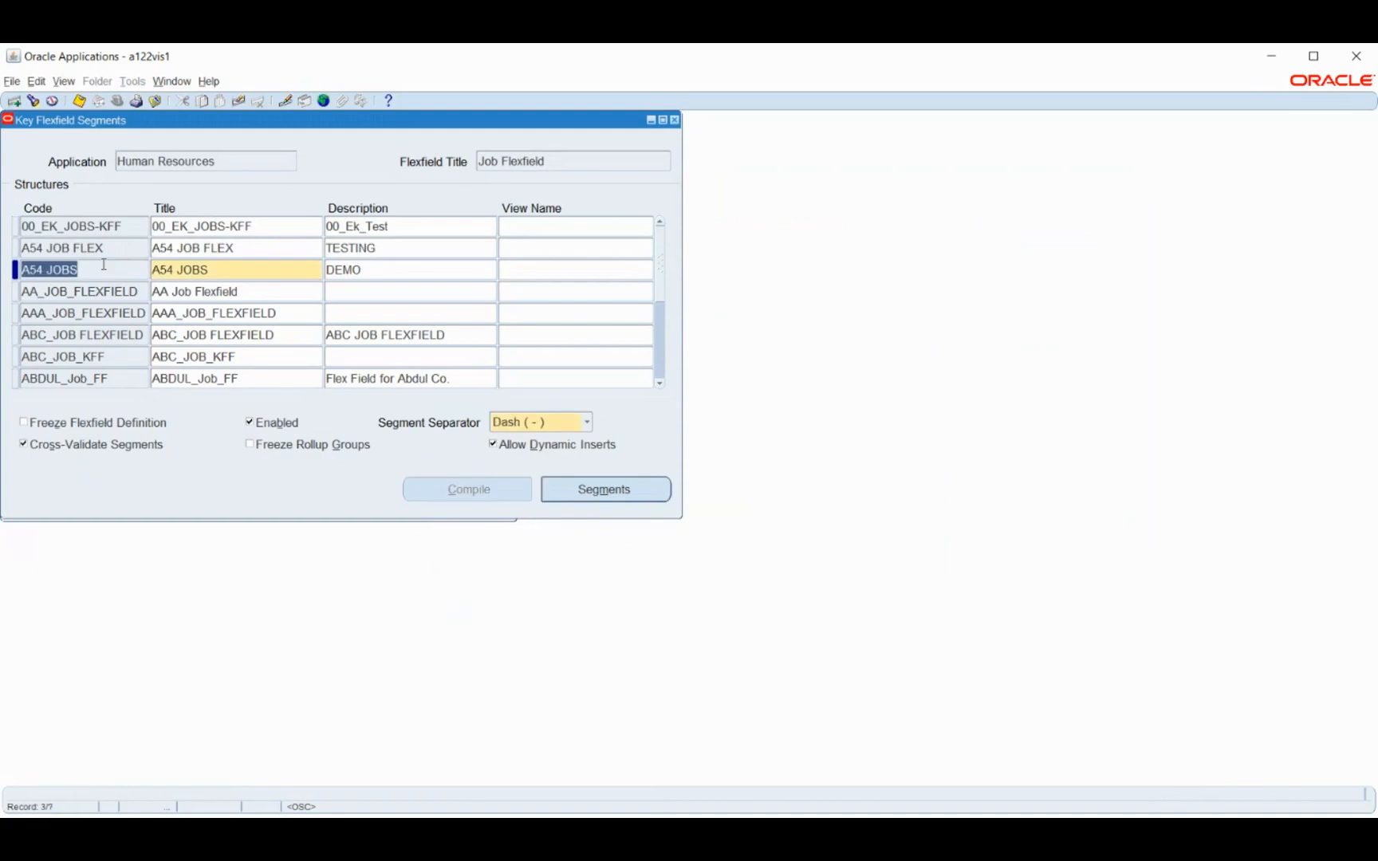
key("ctrl+Down")
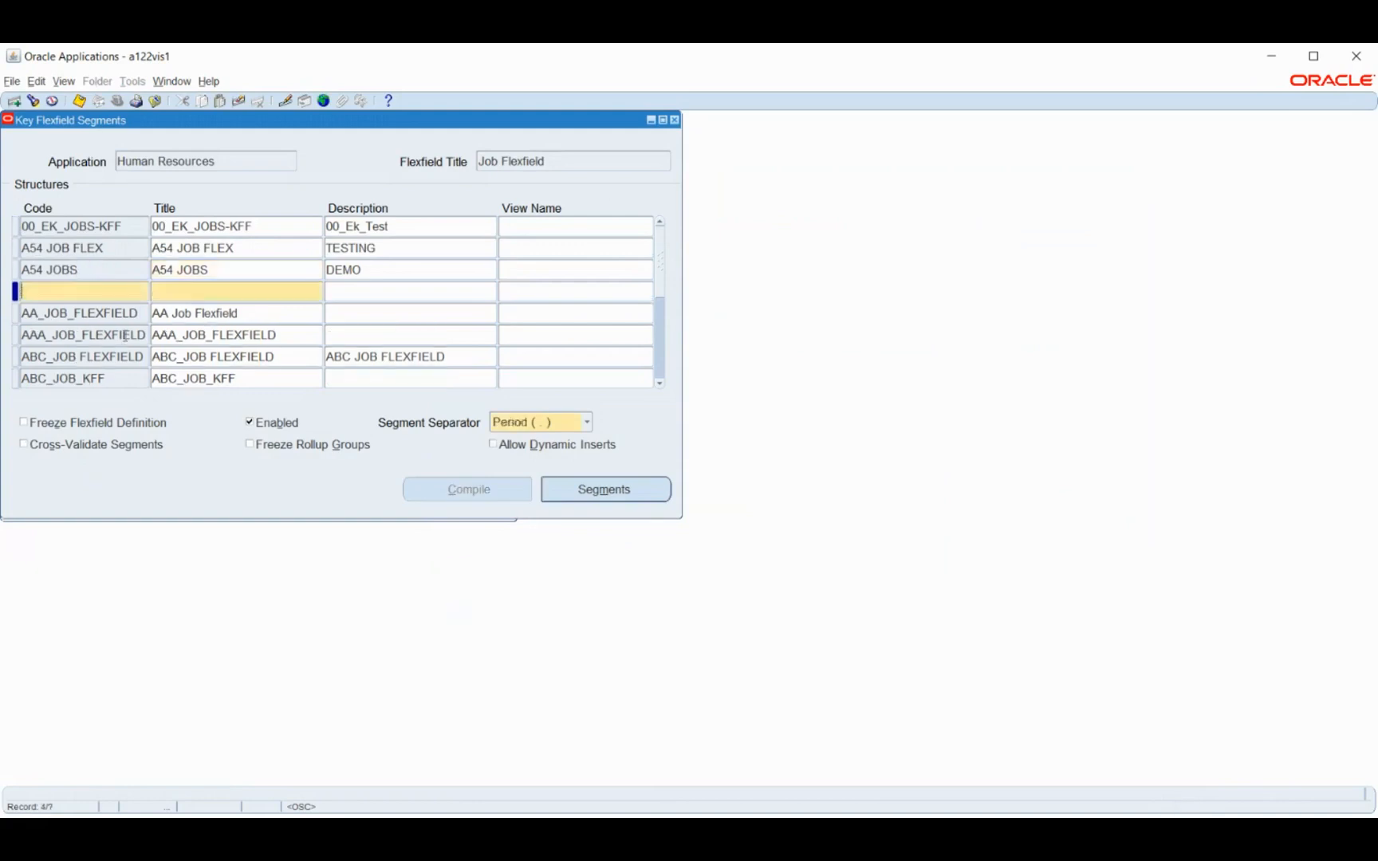
type("BM Job")
key("Tab")
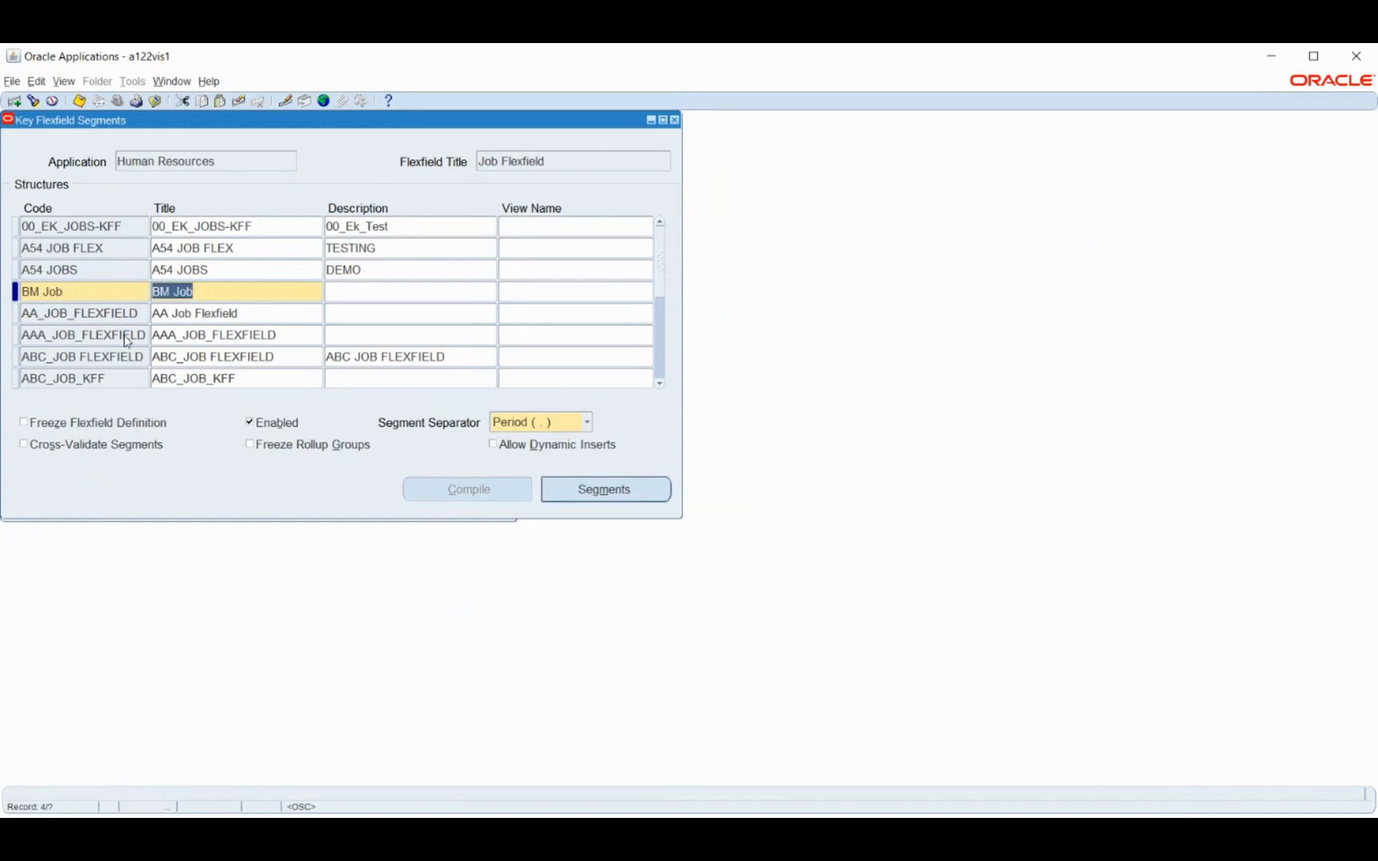
Open the segments of the BM Job structure and enter segment number 1 with the name and window prompt Job Code
left_click(587, 490)
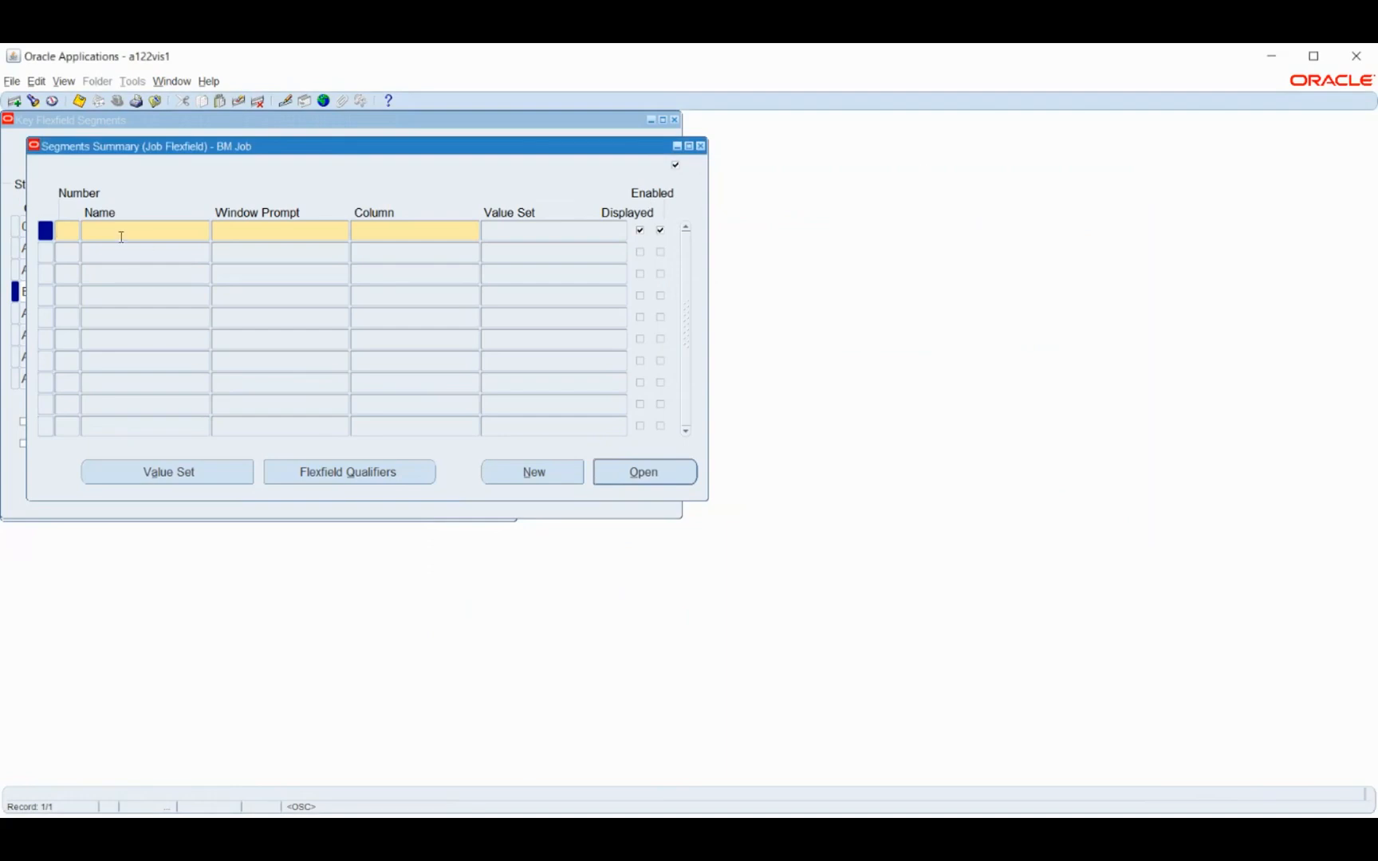
type("1")
key("Tab")
type("Job")
type("Code")
key("Tab")
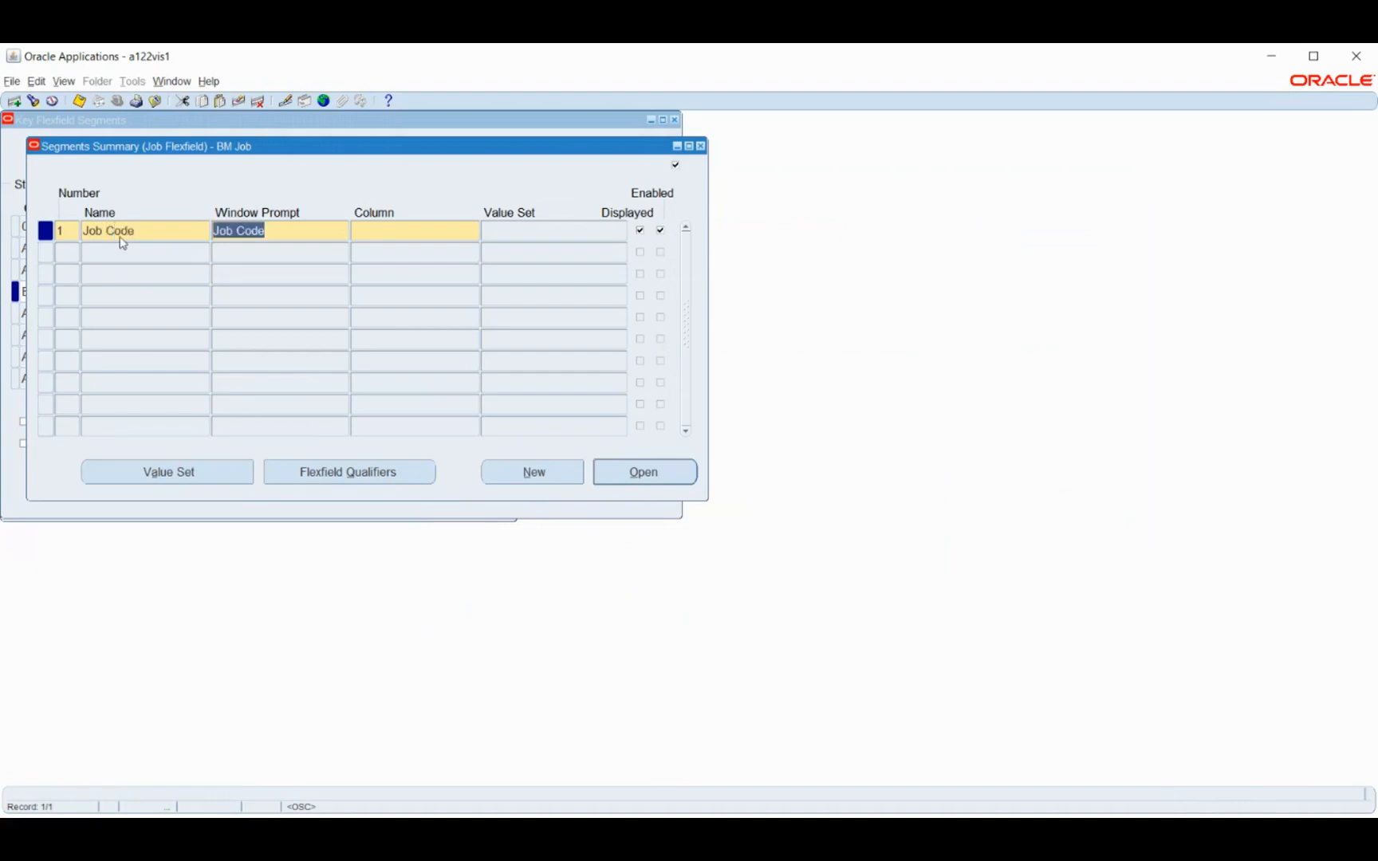
key("Tab")
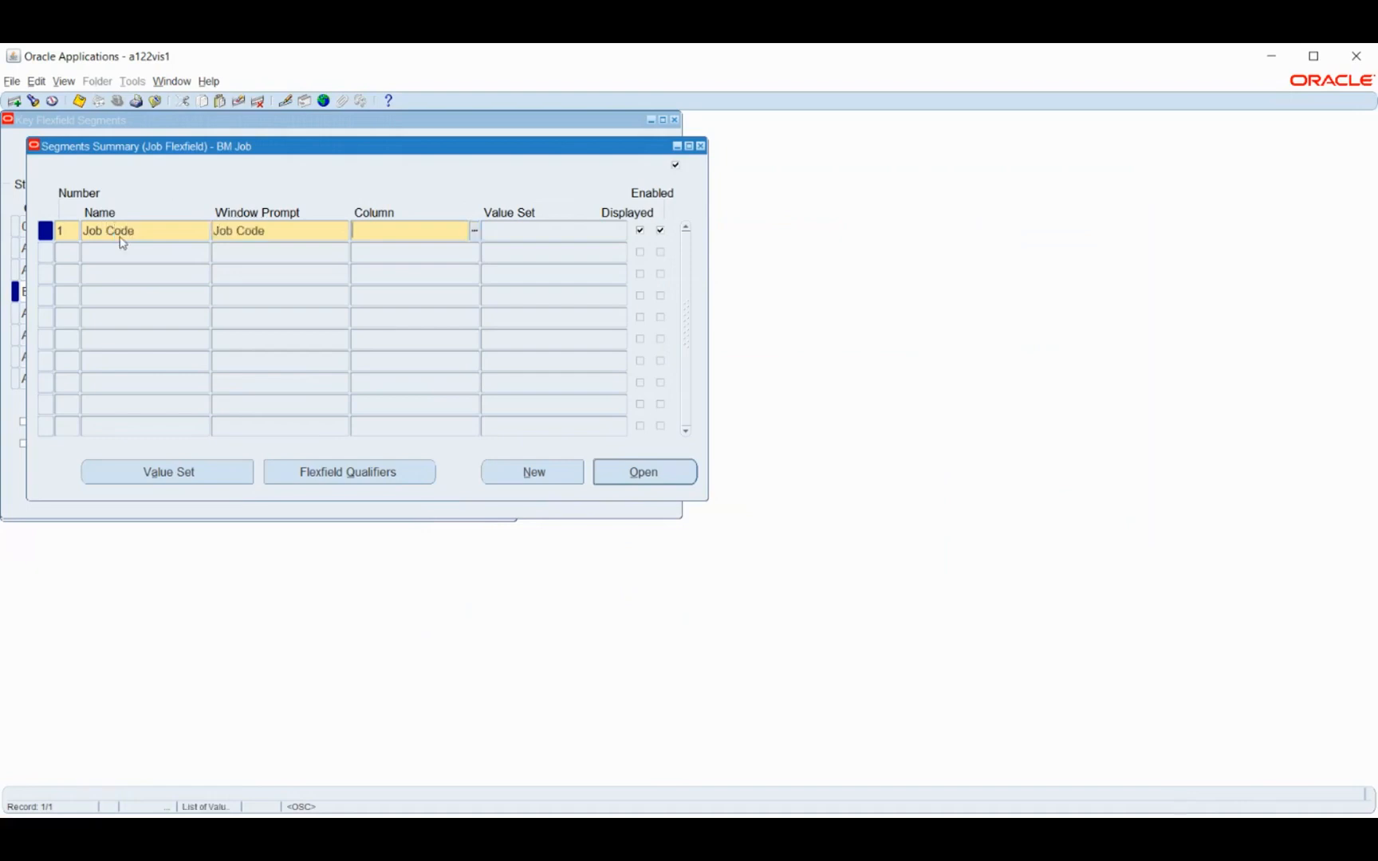
Change segment 1's name and window prompt to BM Job code and assign it to column SEGMENT1
key("shift+Tab")
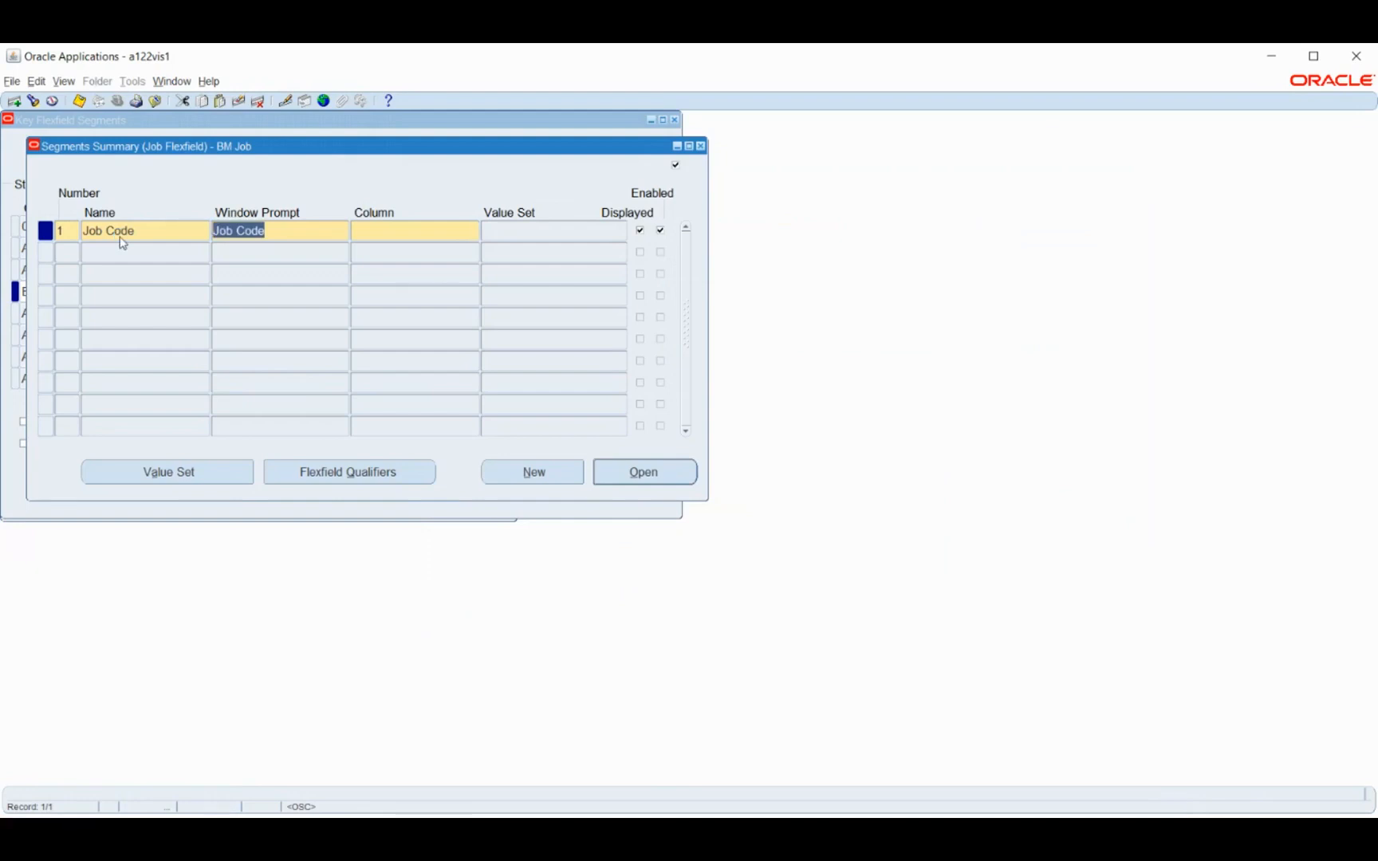
key("shift+Tab")
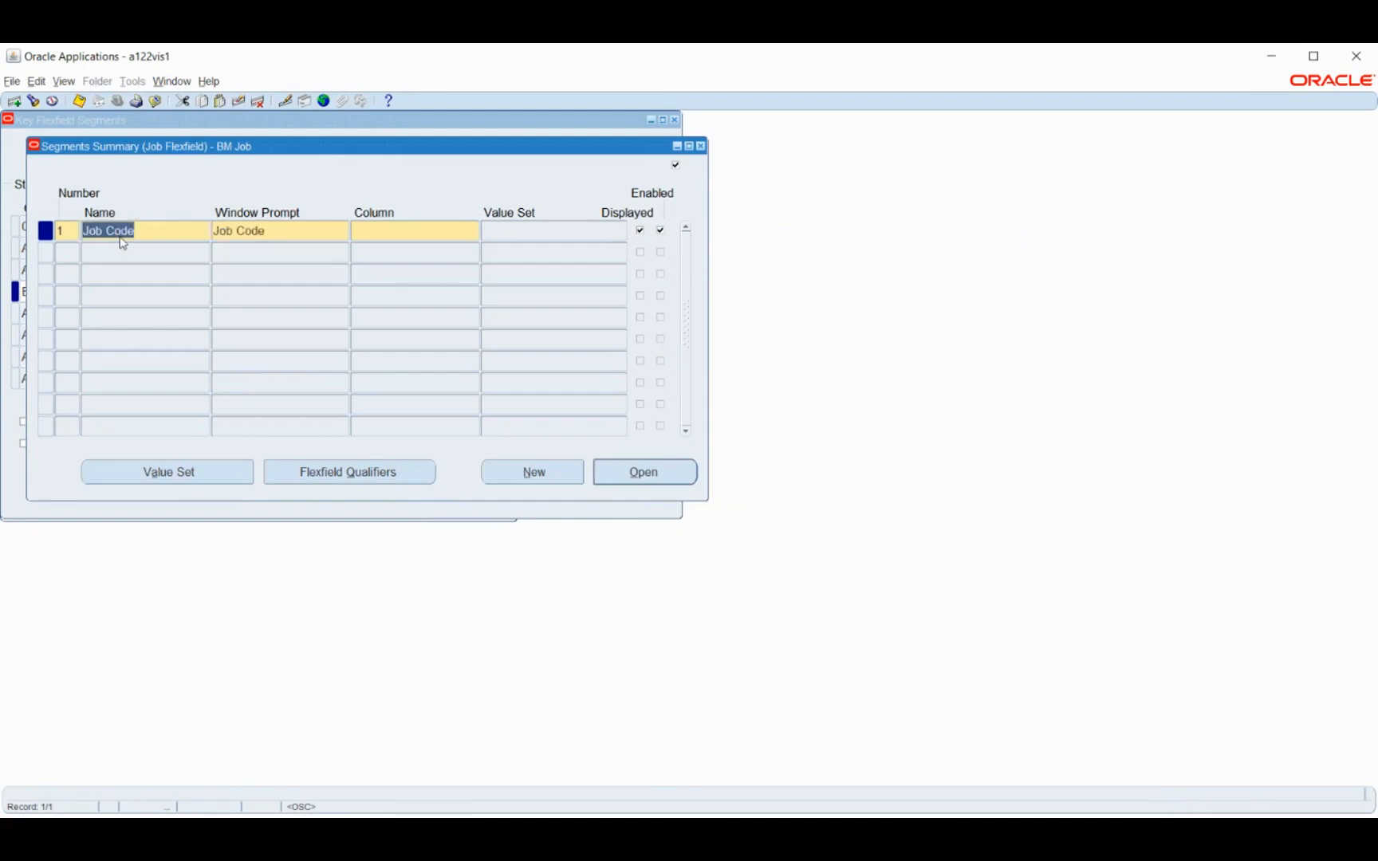
type("BM ")
type("Joo")
type(" code")
key("Tab")
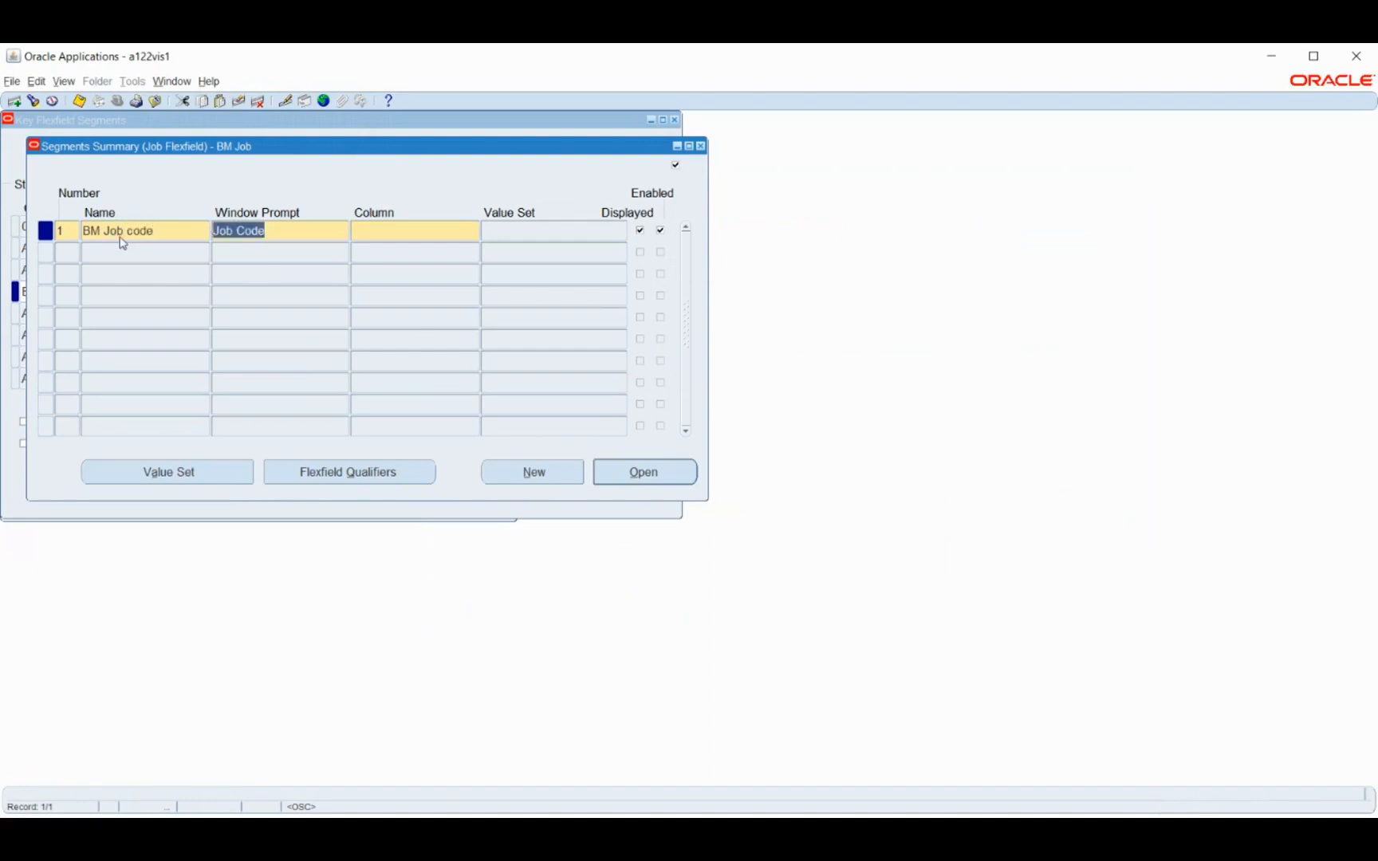
type("BM ")
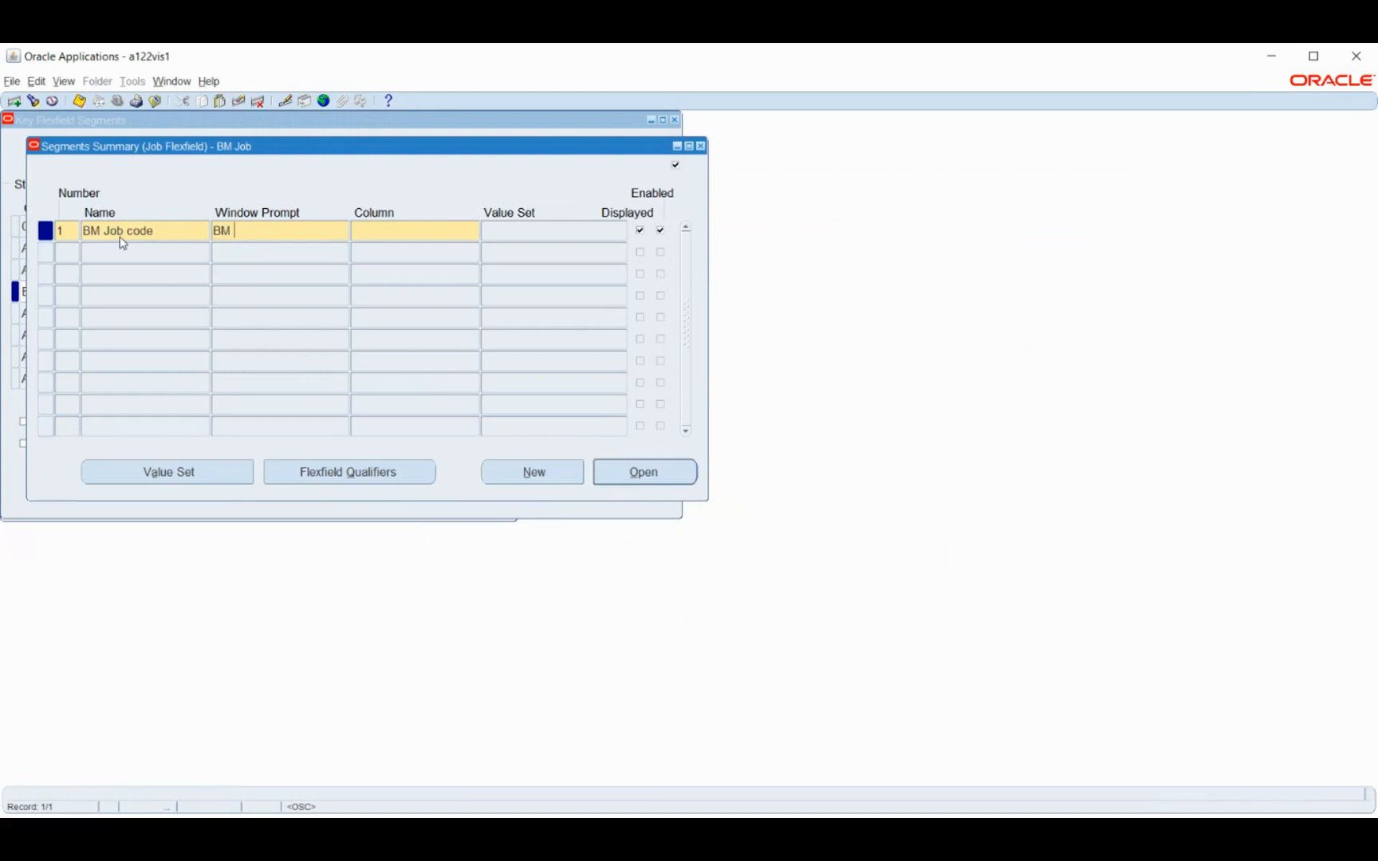
type("Job code")
key("Tab")
type("segment1")
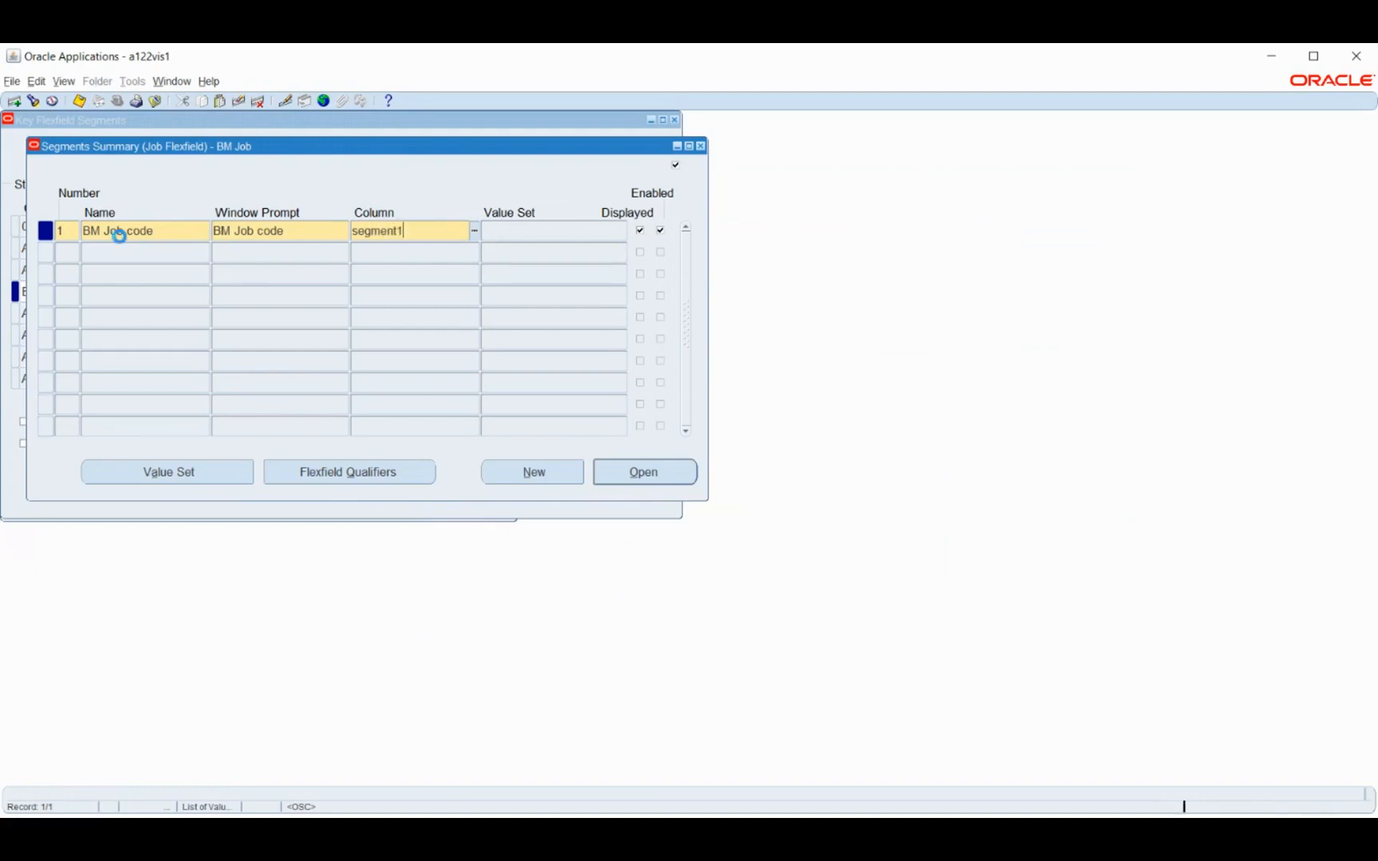
key("Tab")
Add segment number 2 with the name and window prompt BM Job Name, assigned to column SEGMENT2
left_click(116, 257)
left_click(750, 503)
left_click(119, 251)
type("BM")
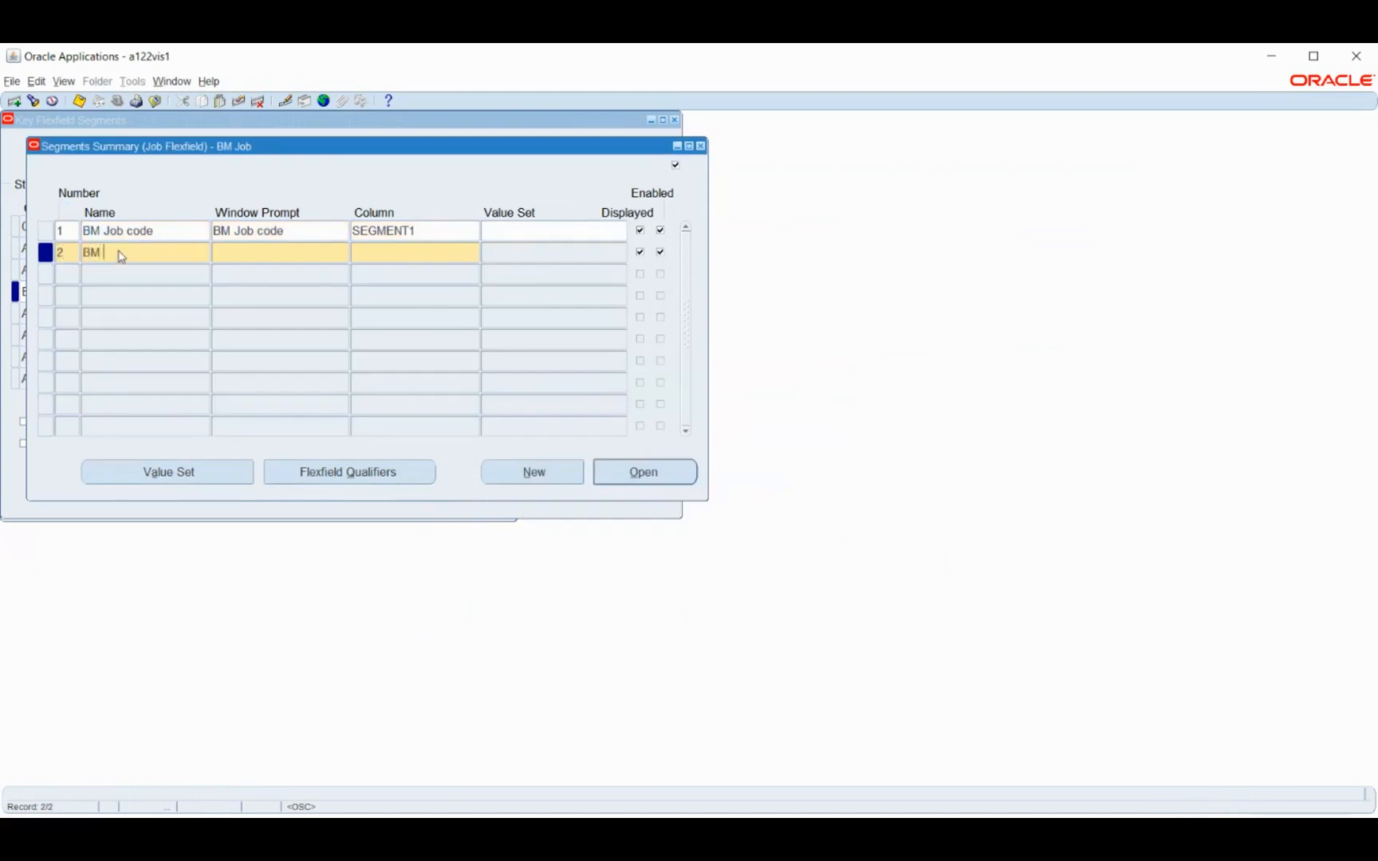
type(" Job Name")
key("Tab")
key("Tab")
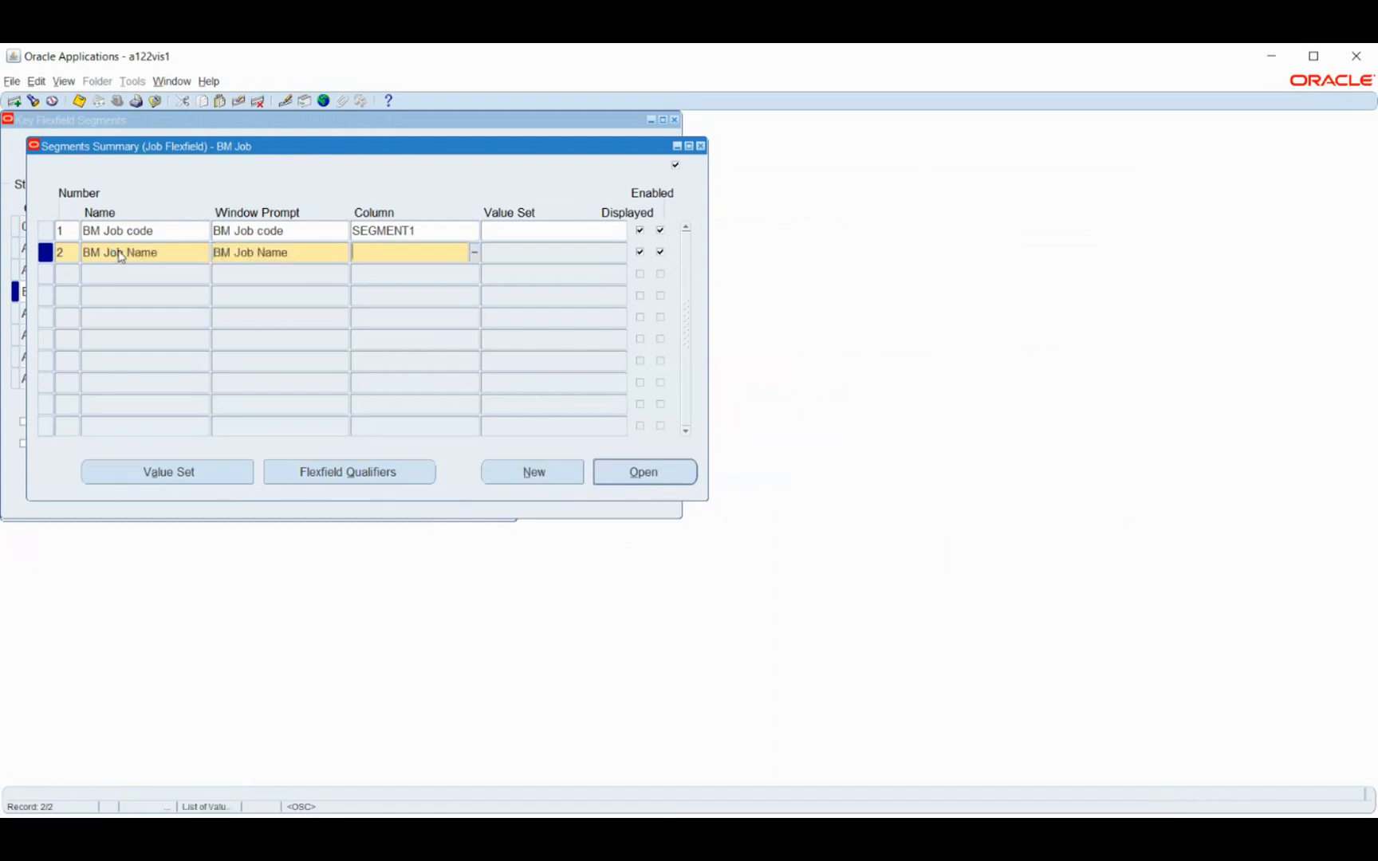
type("segment2")
key("Tab")
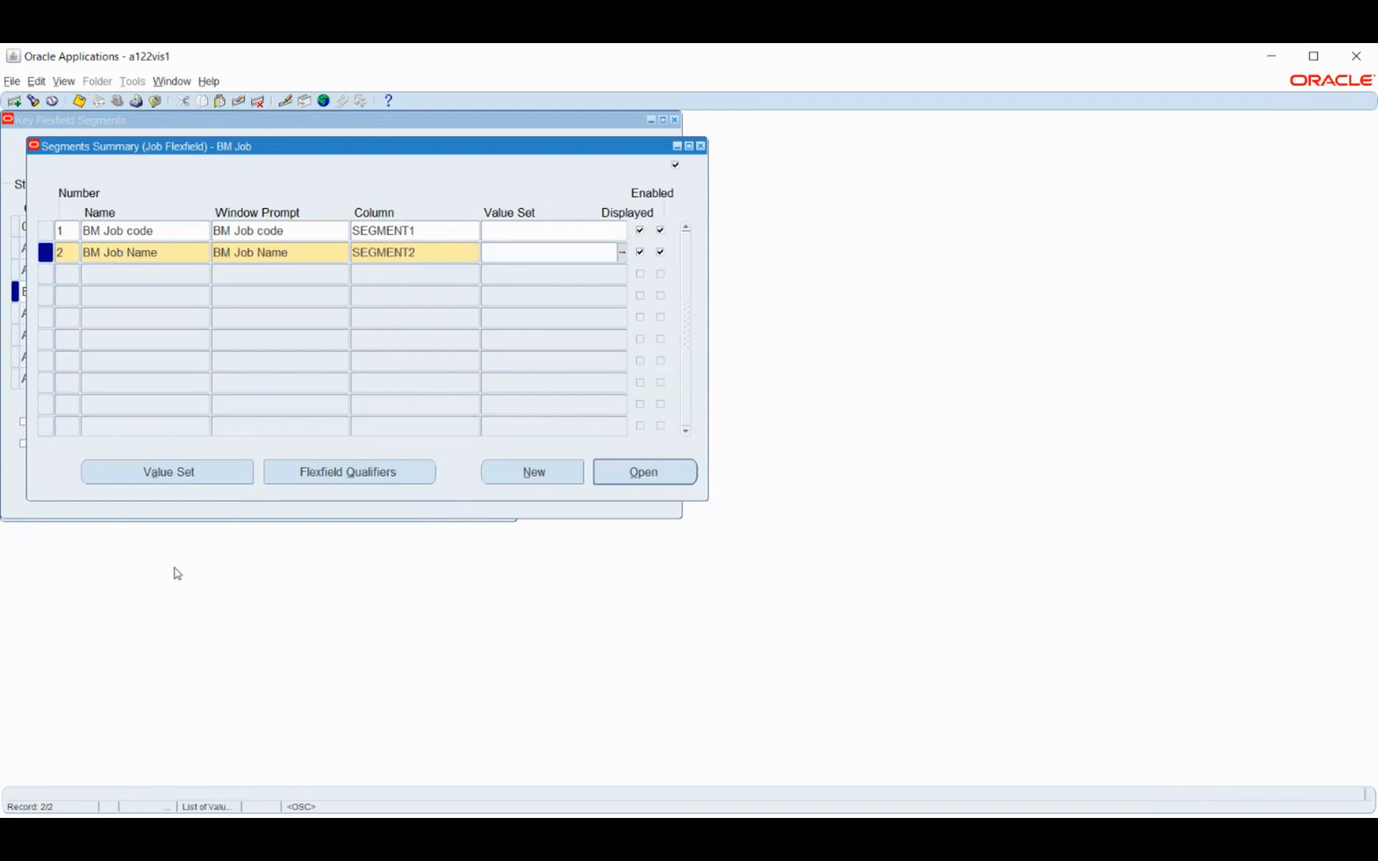
Define and save a value set named BM Job code with Non-Hierarchical Security and a maximum size of 6
left_click(139, 473)
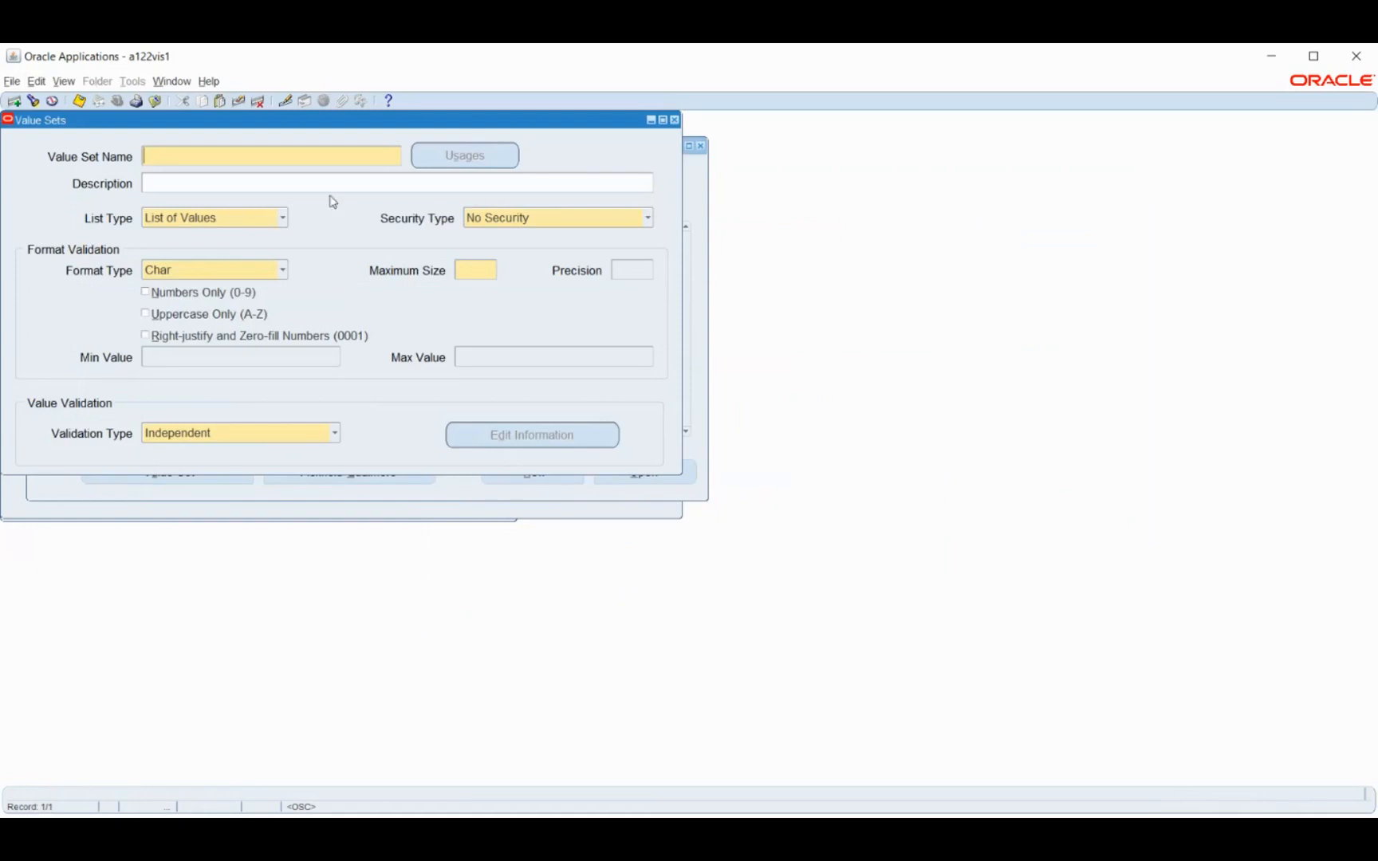
left_click_drag(259, 128, 870, 185)
type("B<")
key("BackSpace")
type("M ")
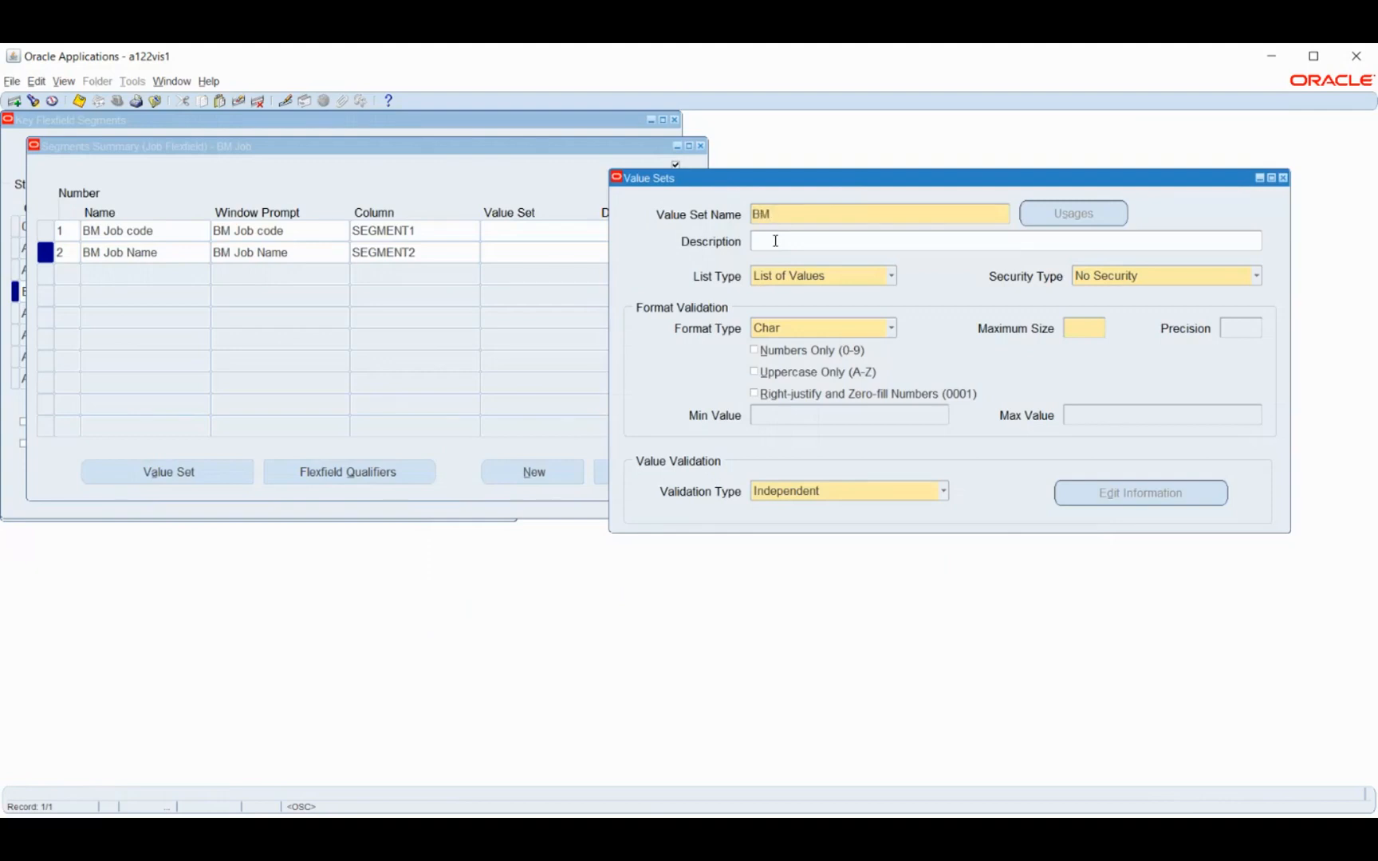
type("Job code")
left_click(1169, 275)
left_click(1128, 313)
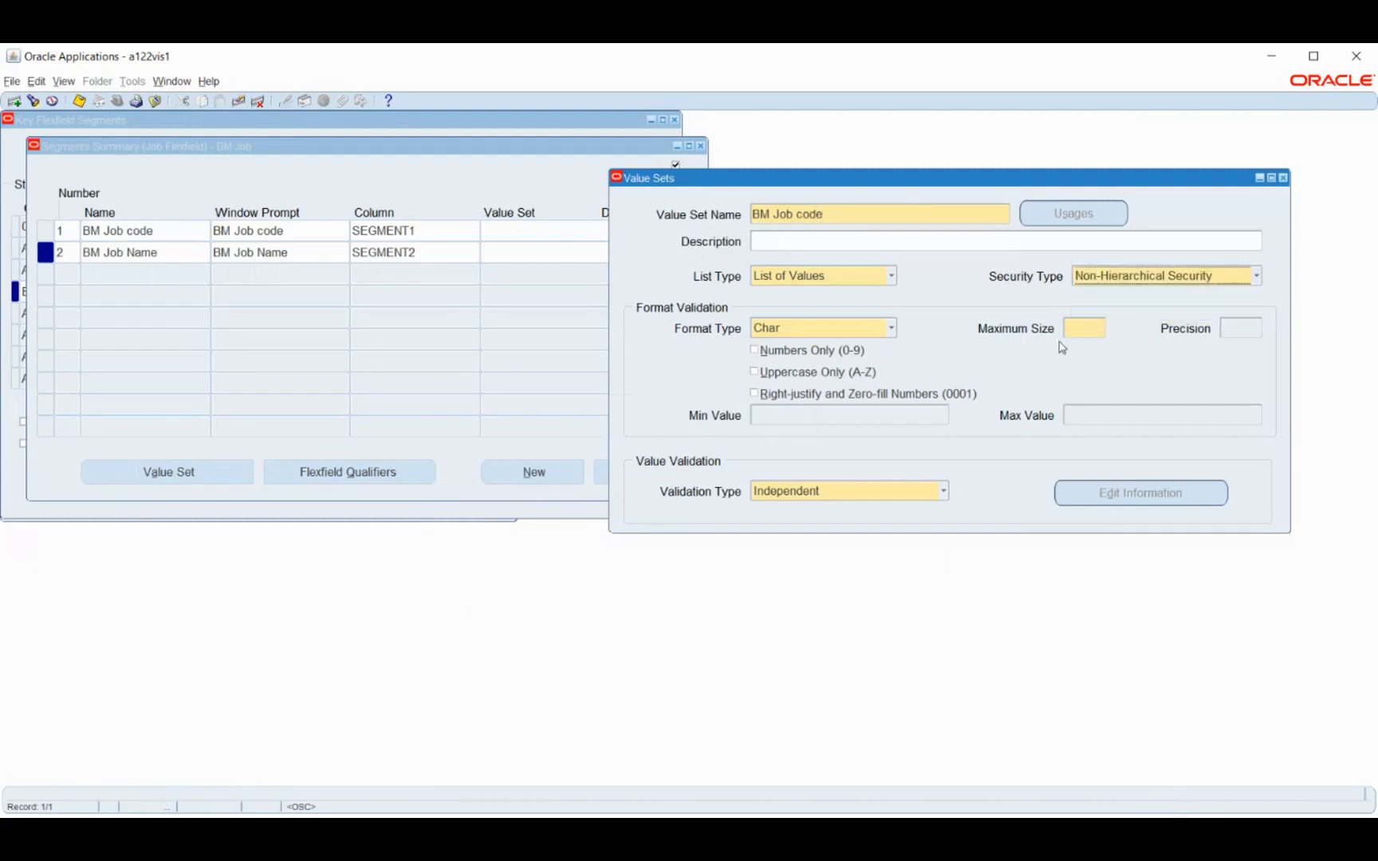
left_click(1081, 328)
type("6")
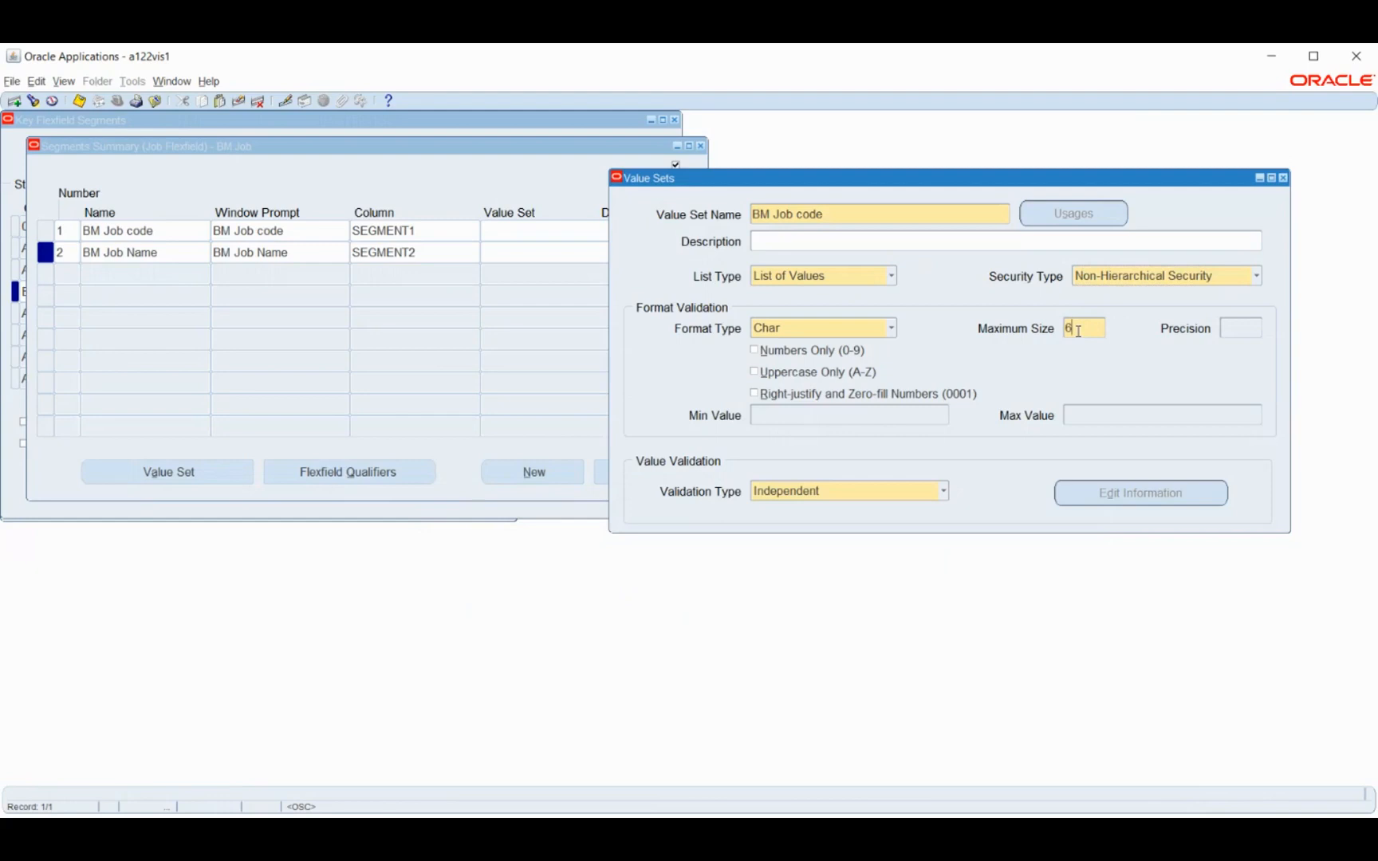
key("ctrl+s")
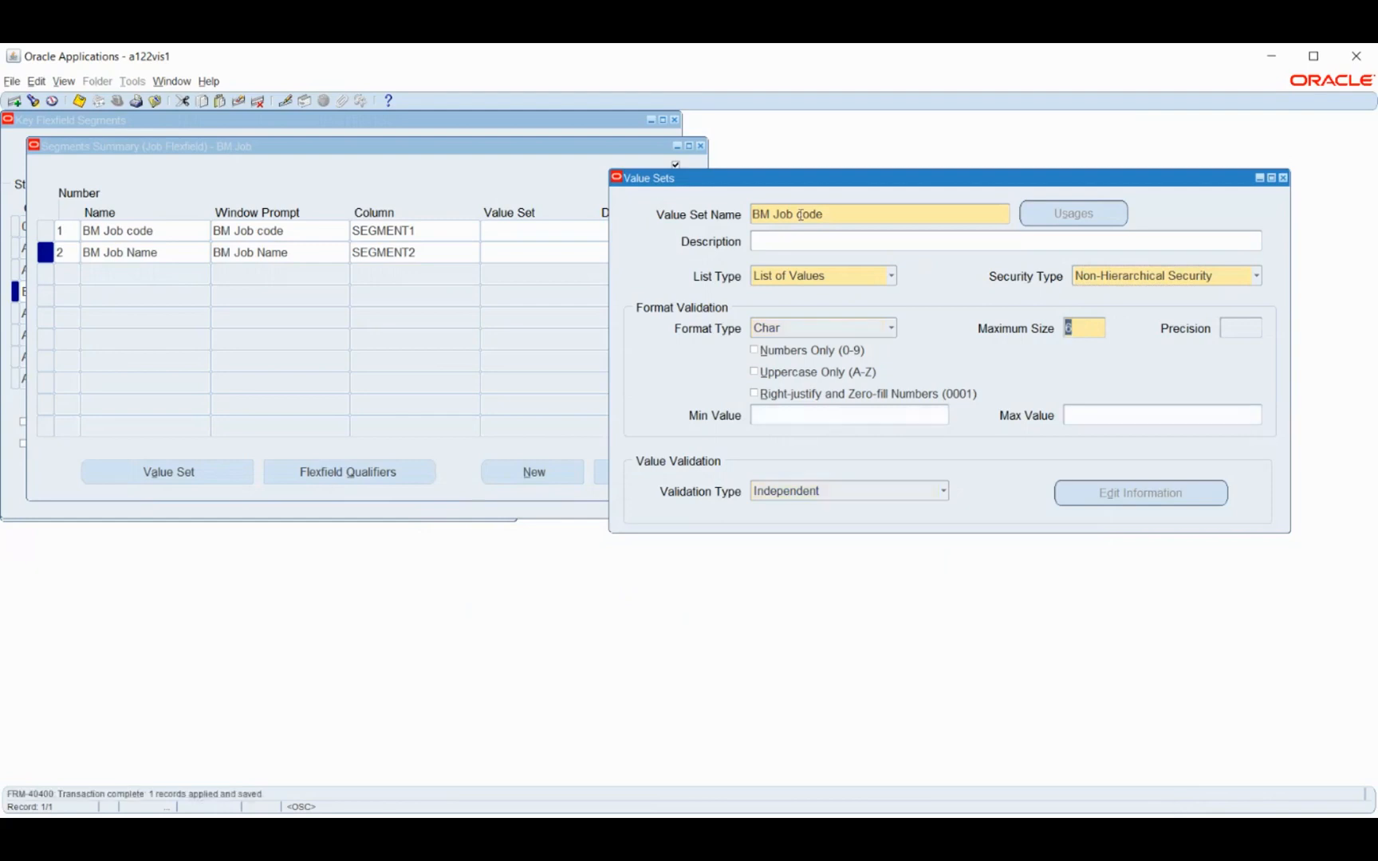
Define and save a value set named BM Job Name with Non-Hierarchical Security and a maximum size of 6, then close the value sets
left_click_drag(808, 217, 751, 213)
left_click(14, 103)
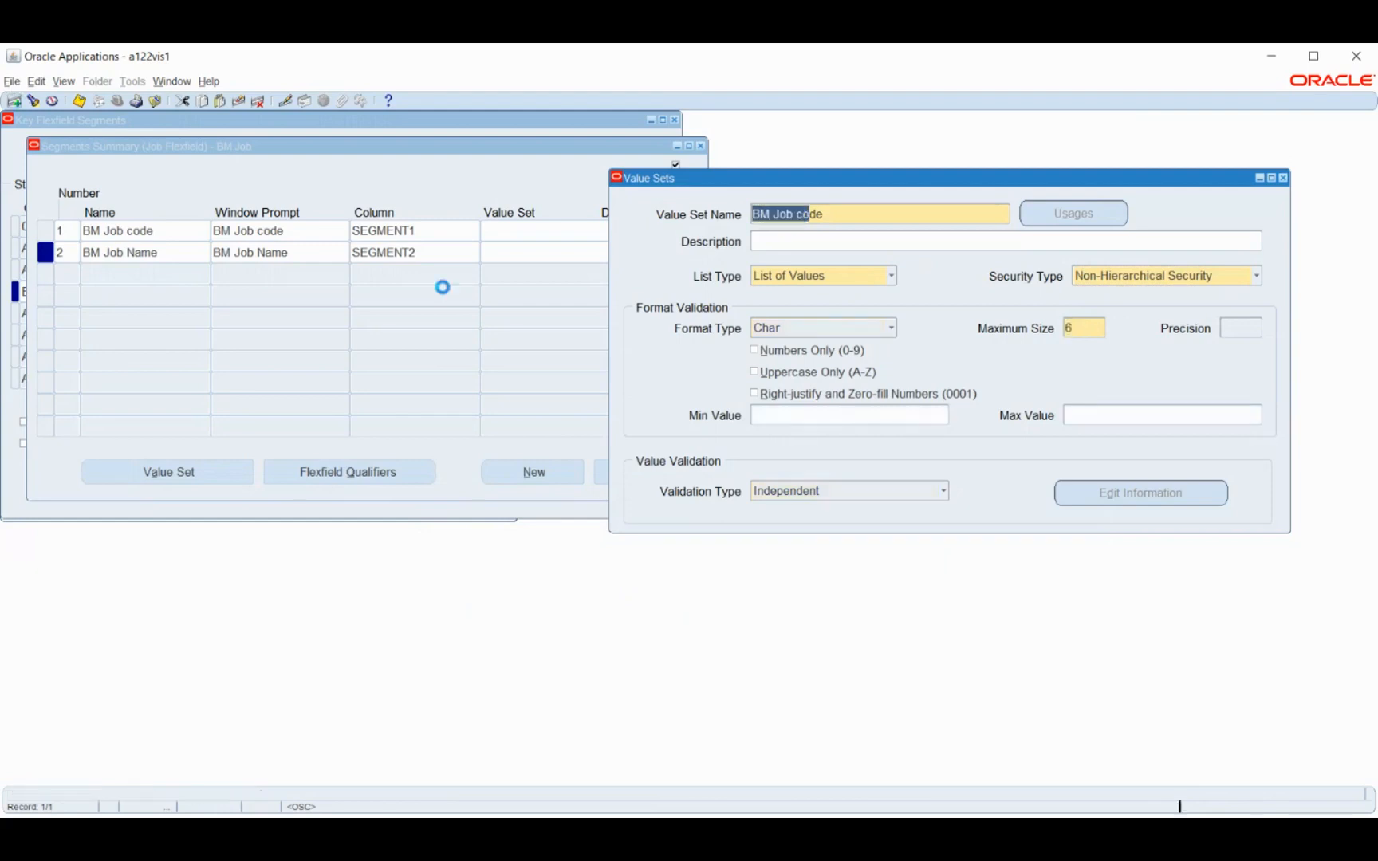
type("B")
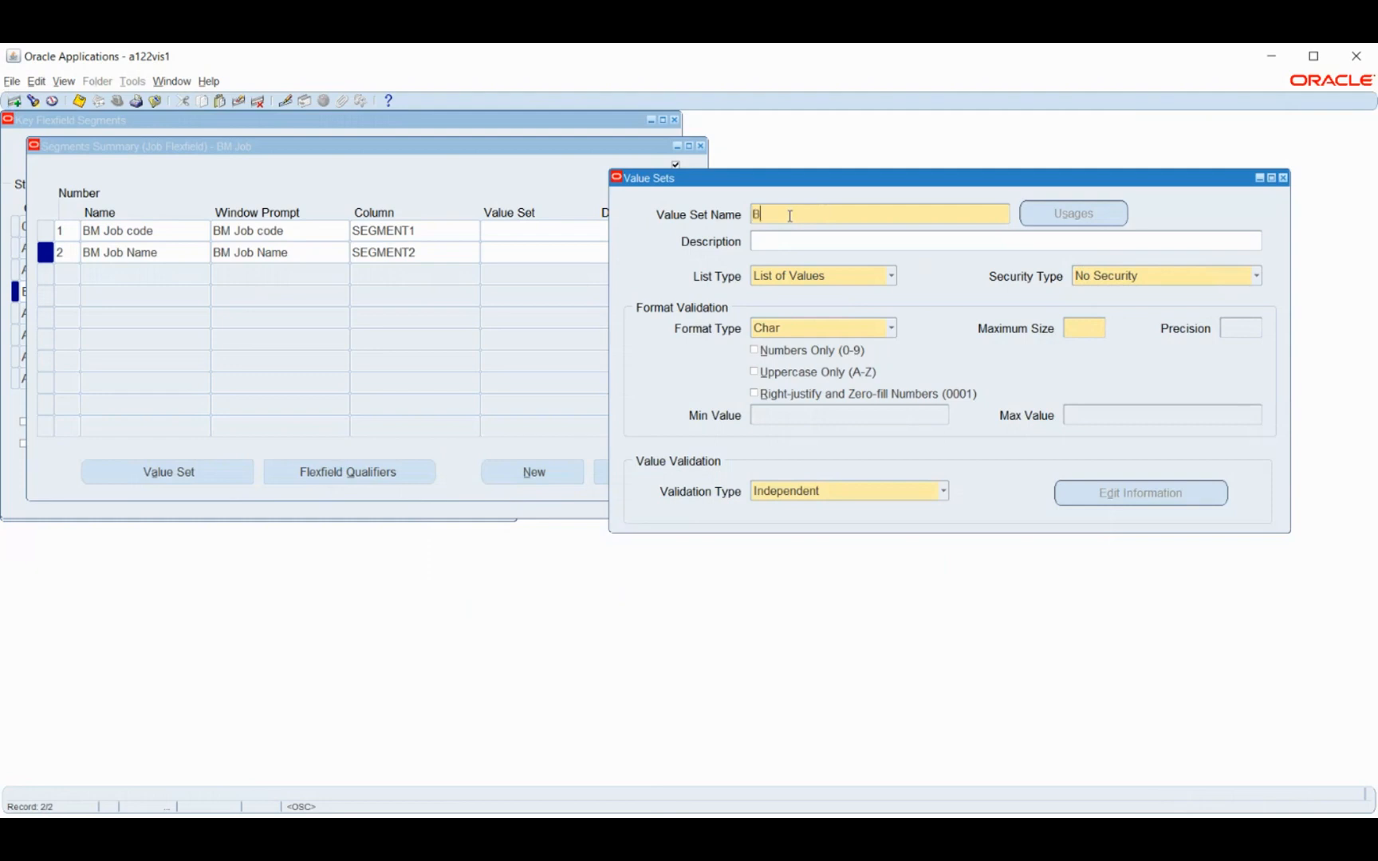
type("M Job Name")
key("Tab")
left_click(1201, 274)
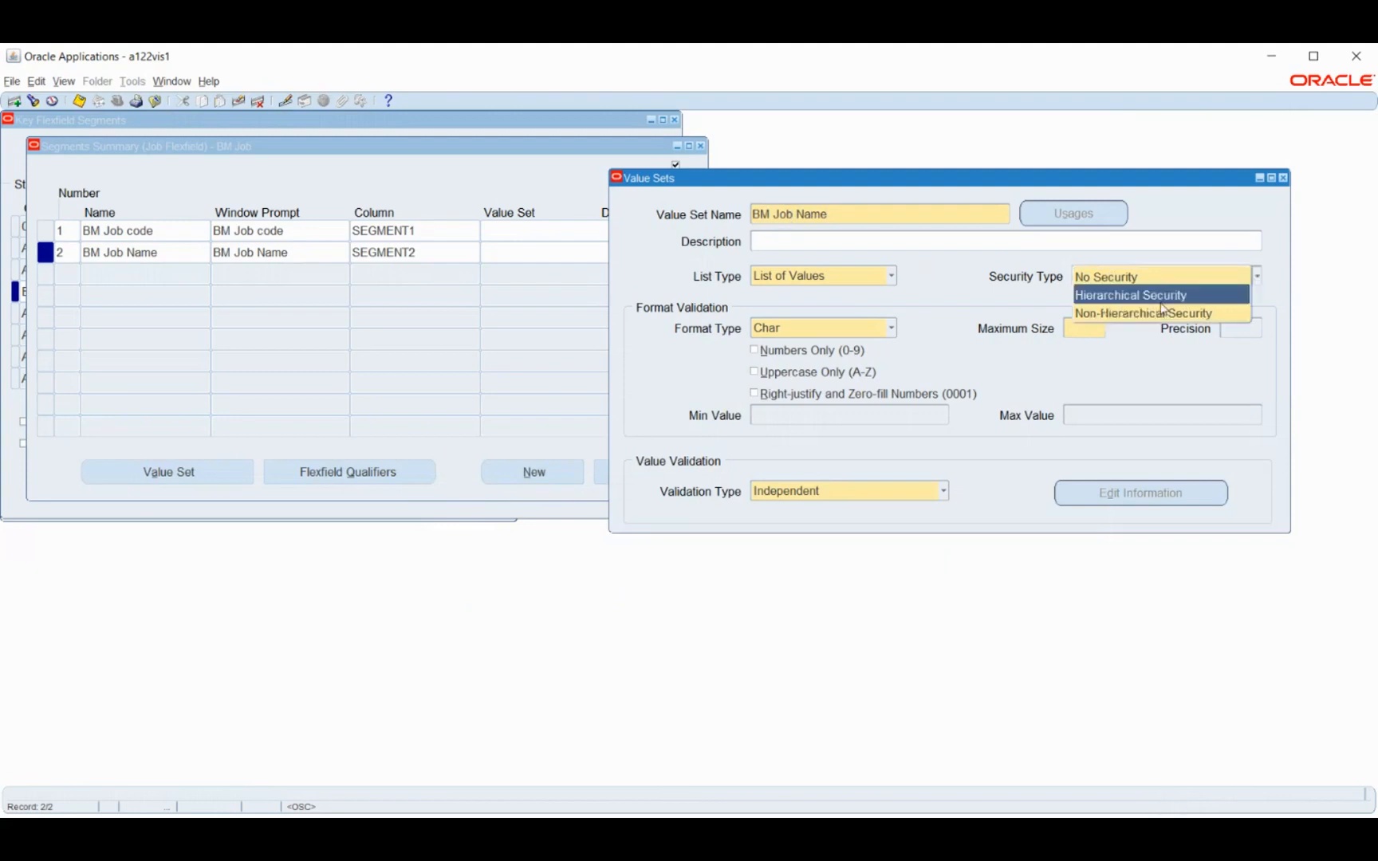
left_click(1142, 313)
left_click(1081, 324)
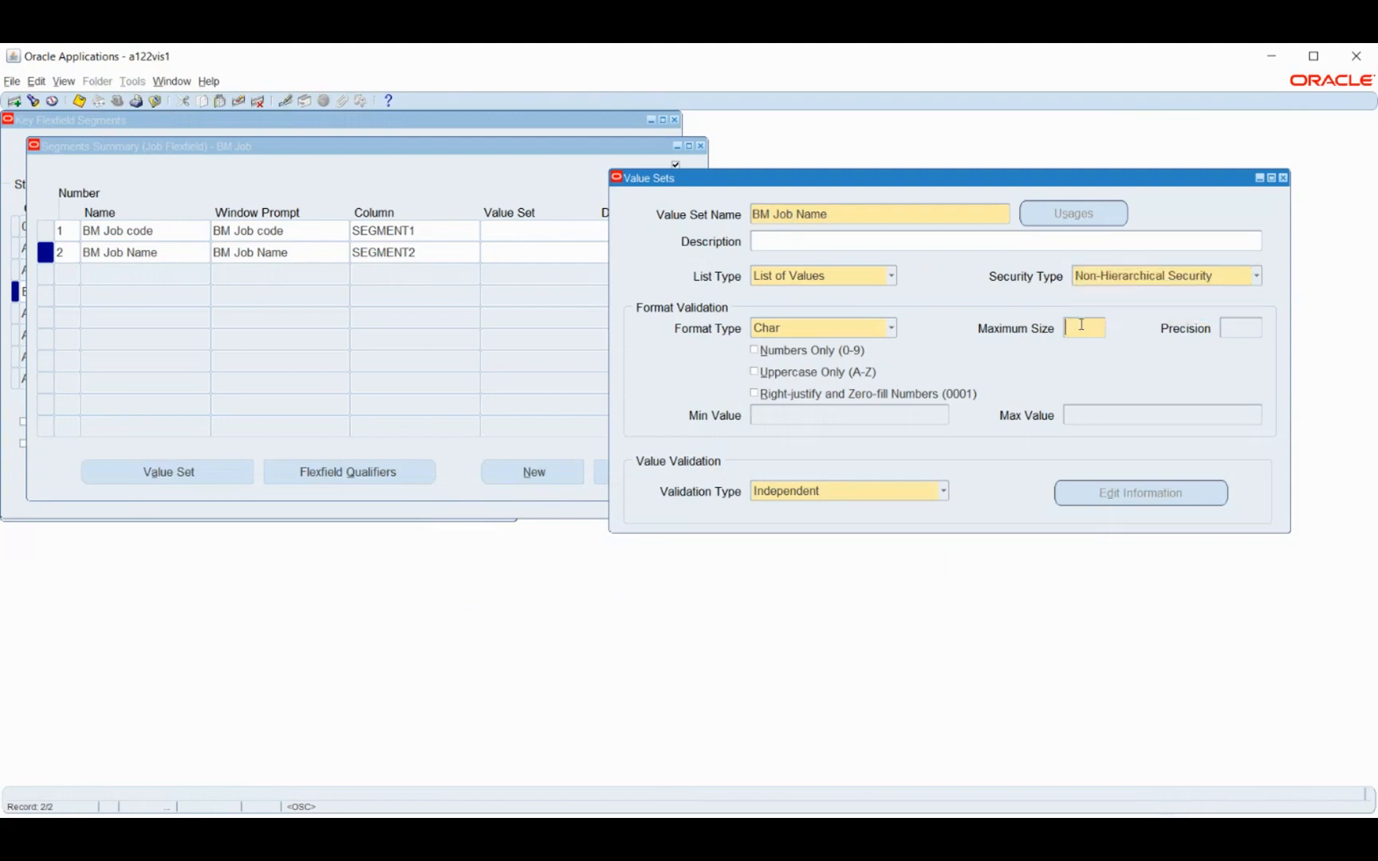
type("6")
key("ctrl+s")
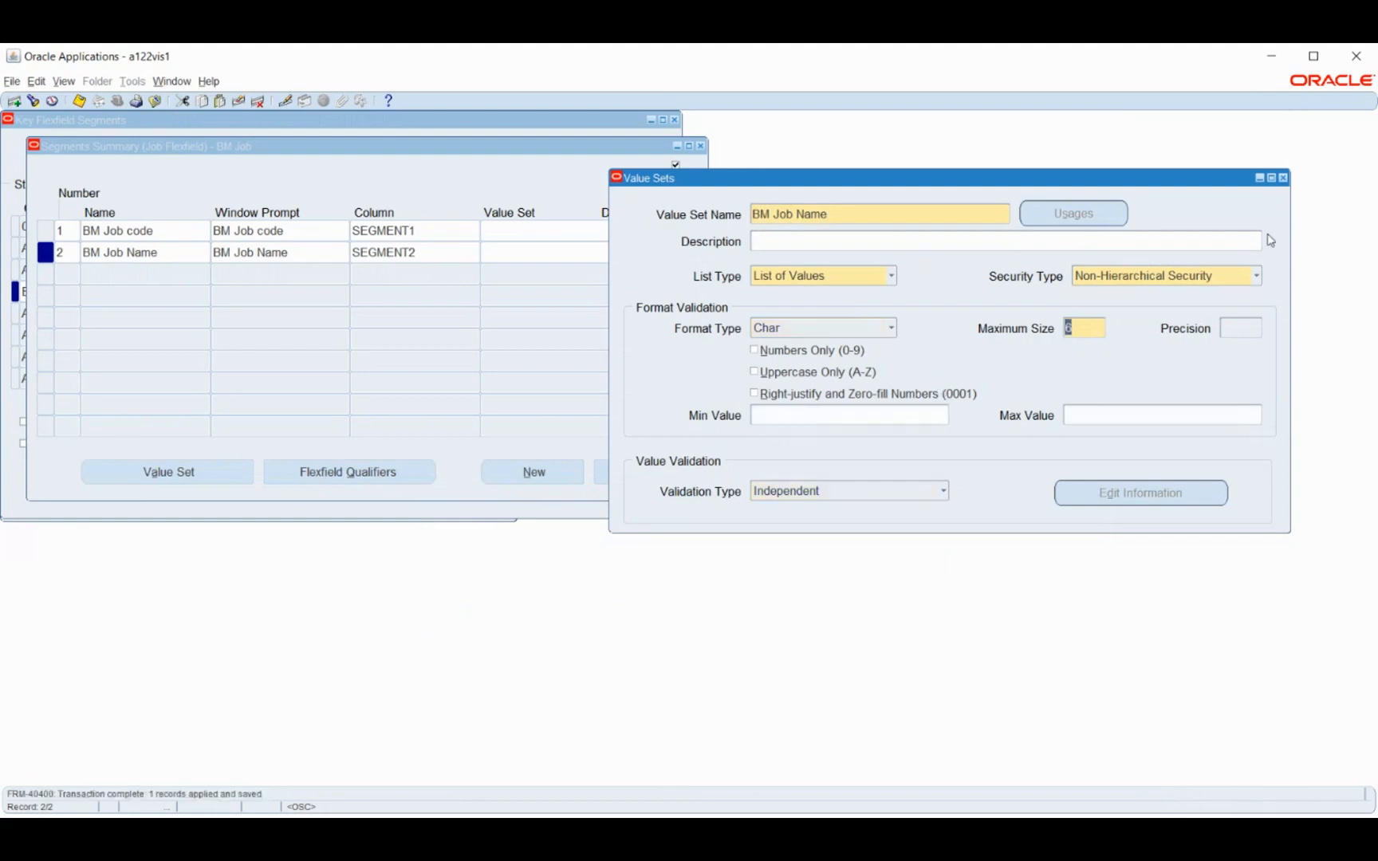
left_click(1283, 178)
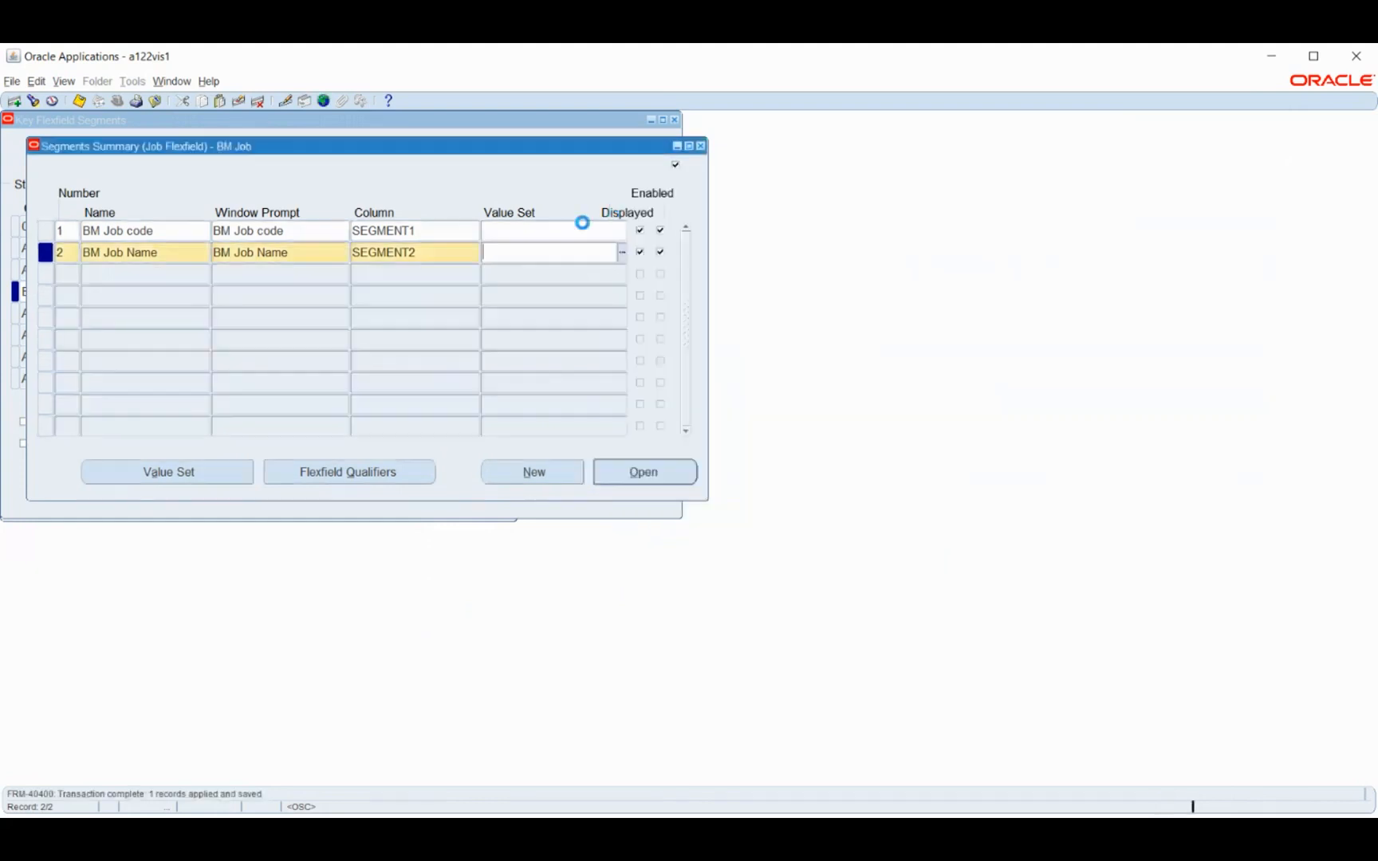
Assign the BM Job code value set to segment 1 of the BM Job structure
left_click(754, 502)
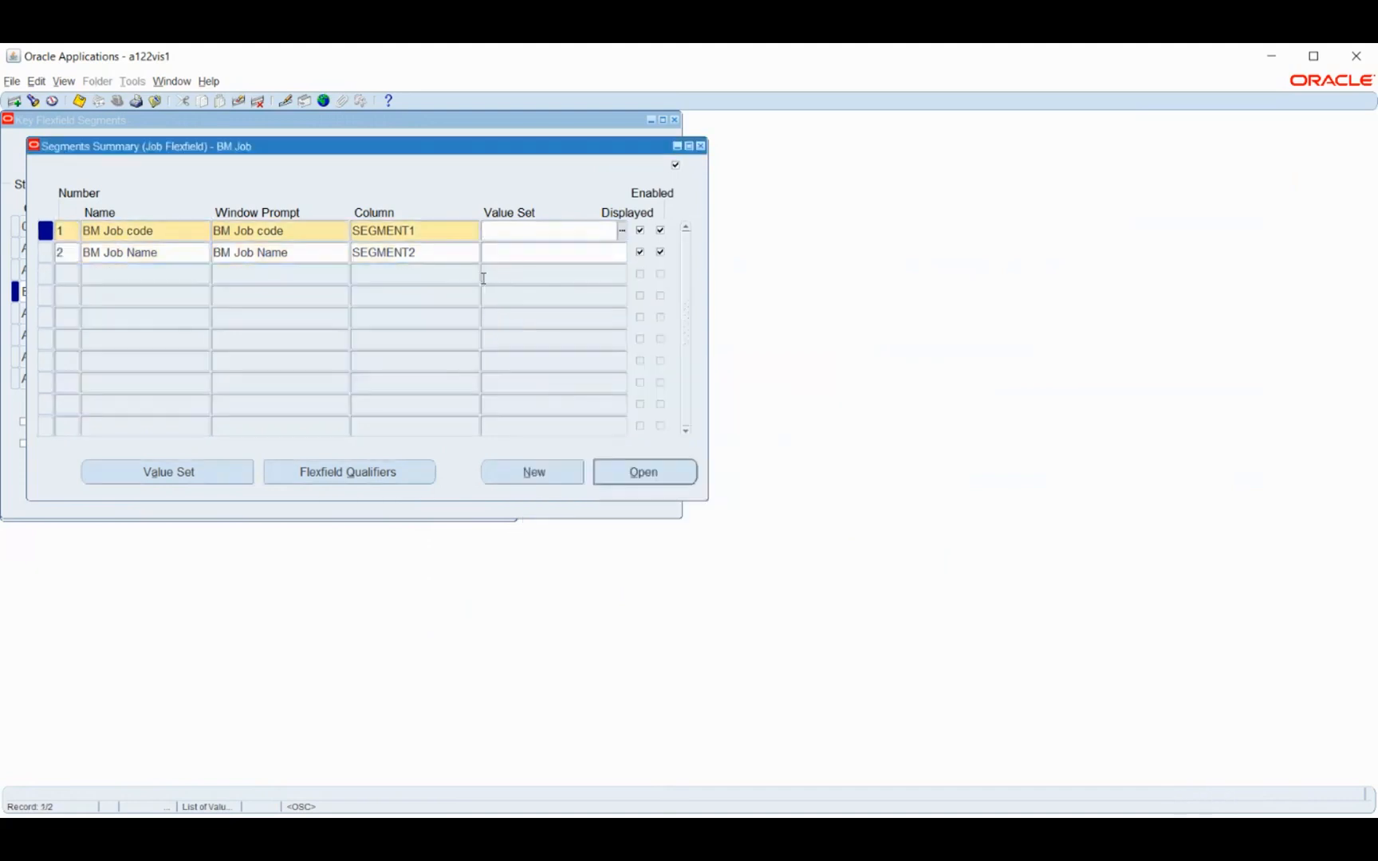
type("bm job")
key("Tab")
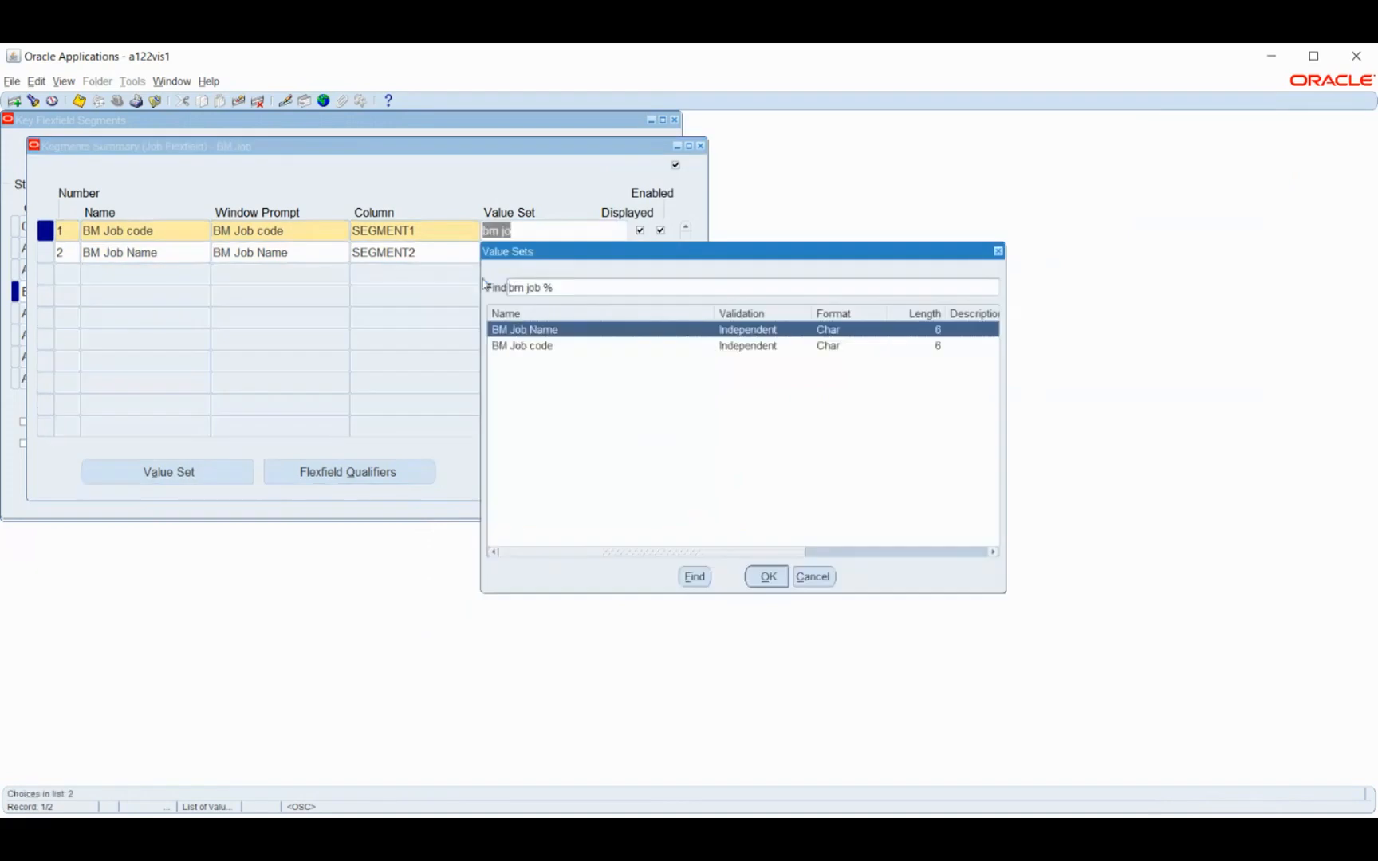
key("Down")
key("Return")
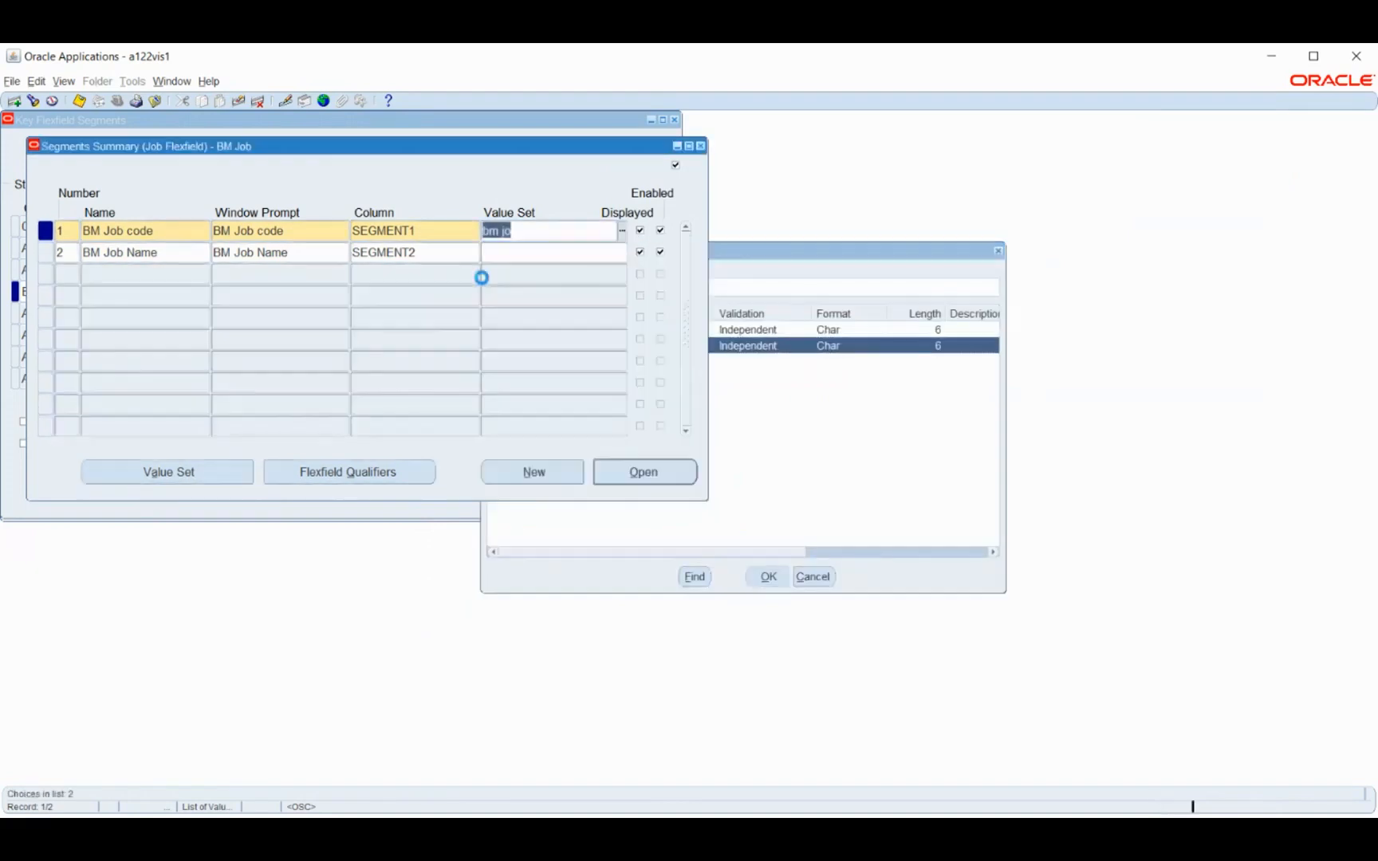
Assign the BM Job Name value set to segment 2 and save the segments
left_click(511, 251)
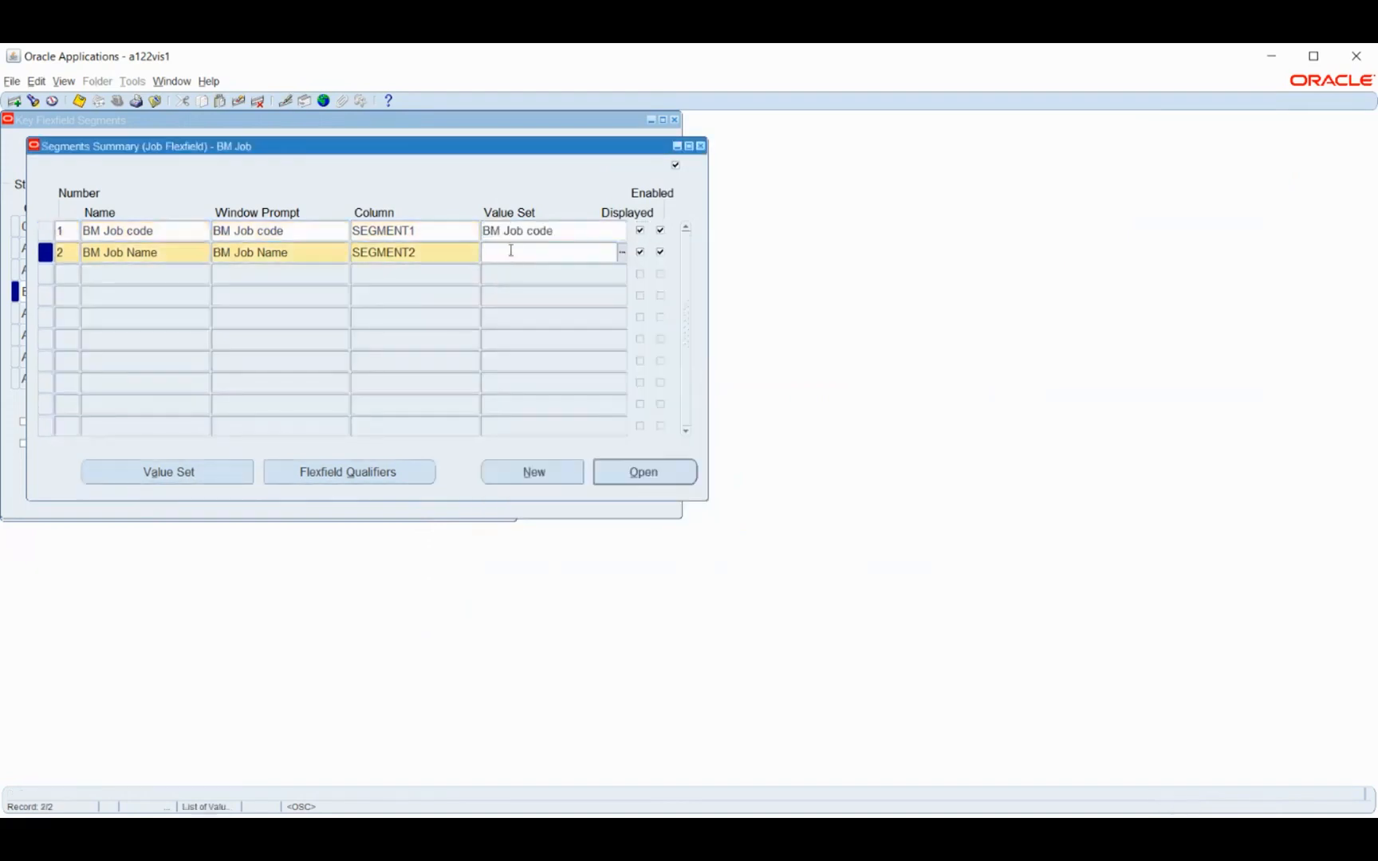
type("bm job cod")
key("BackSpace")
key("BackSpace")
type("n")
key("Tab")
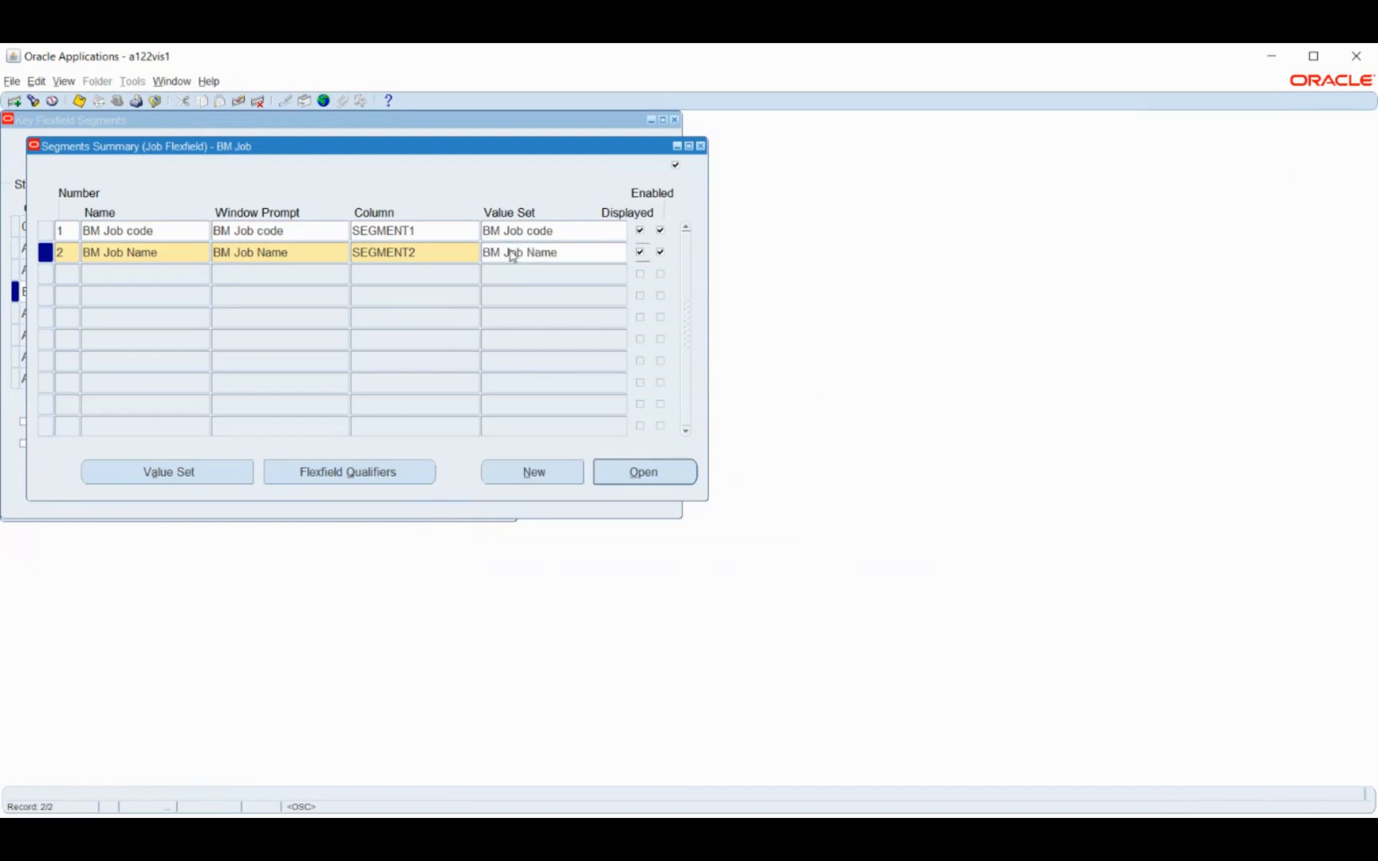
key("ctrl+s")
Check the flexfield qualifiers of the BM Job Name segment, then save and close the segments summary
left_click(362, 469)
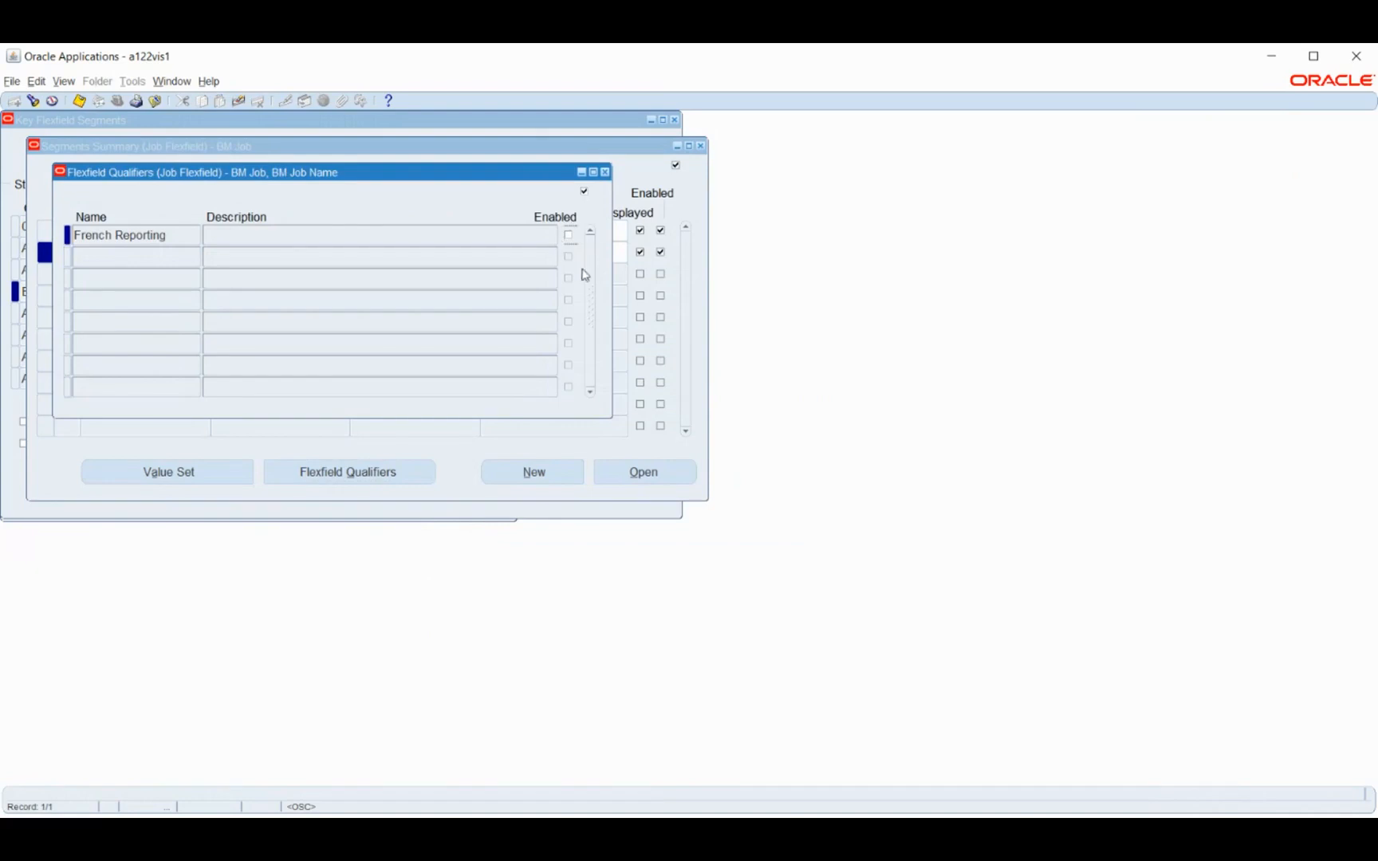
left_click(604, 173)
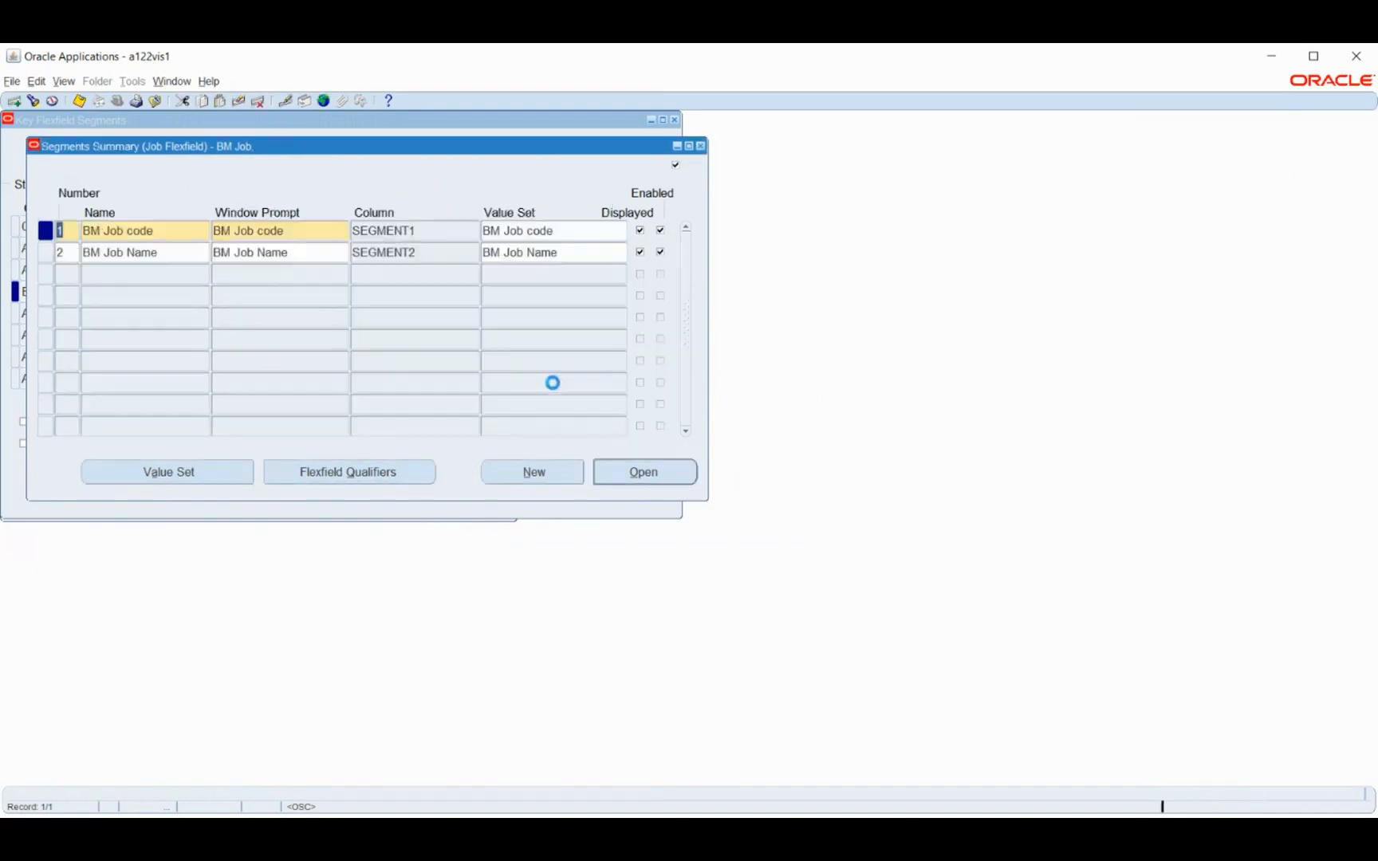
key("ctrl+s")
left_click(701, 147)
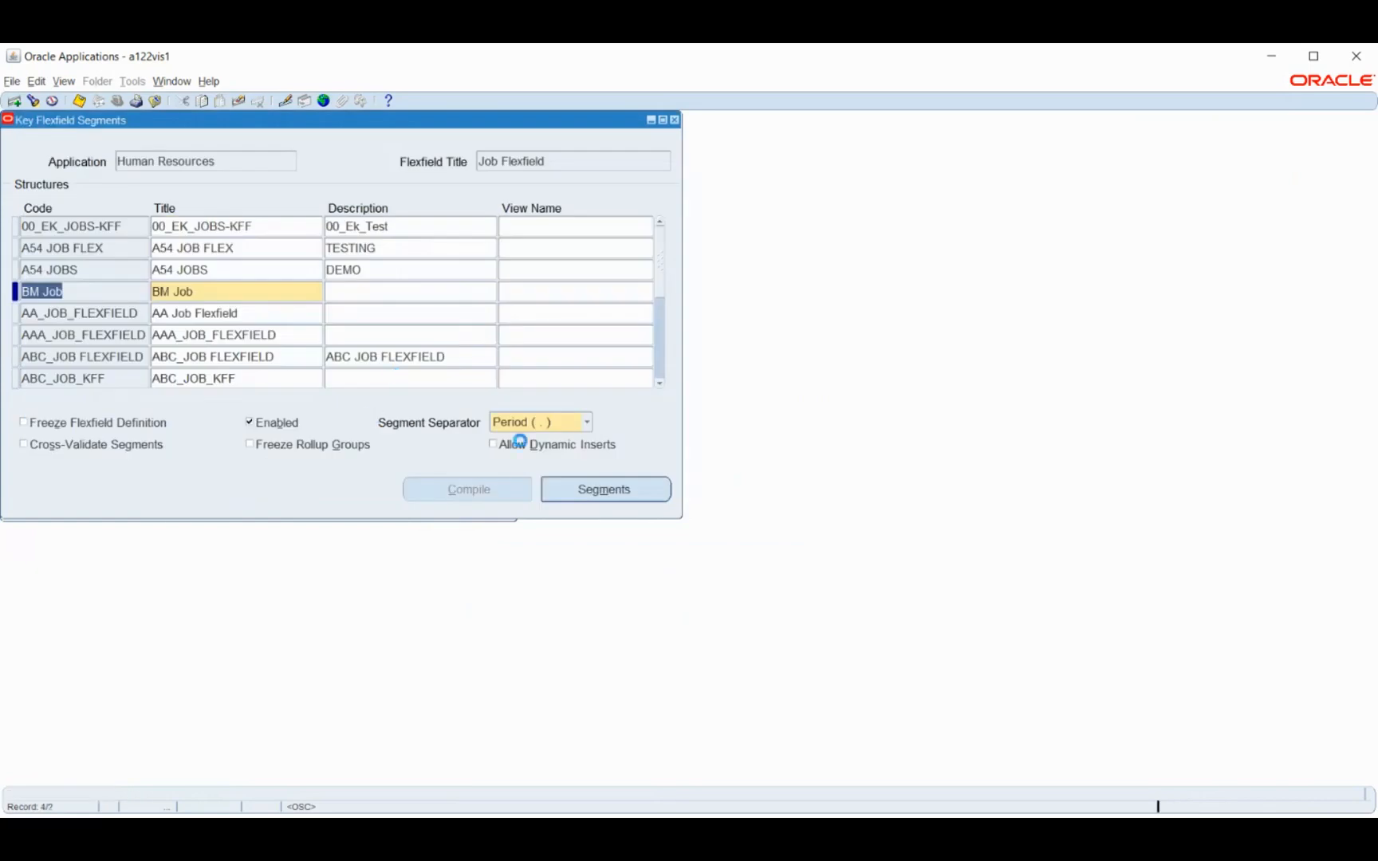
Allow dynamic inserts for the BM Job structure, freeze its flexfield definition and compile it
left_click(519, 443)
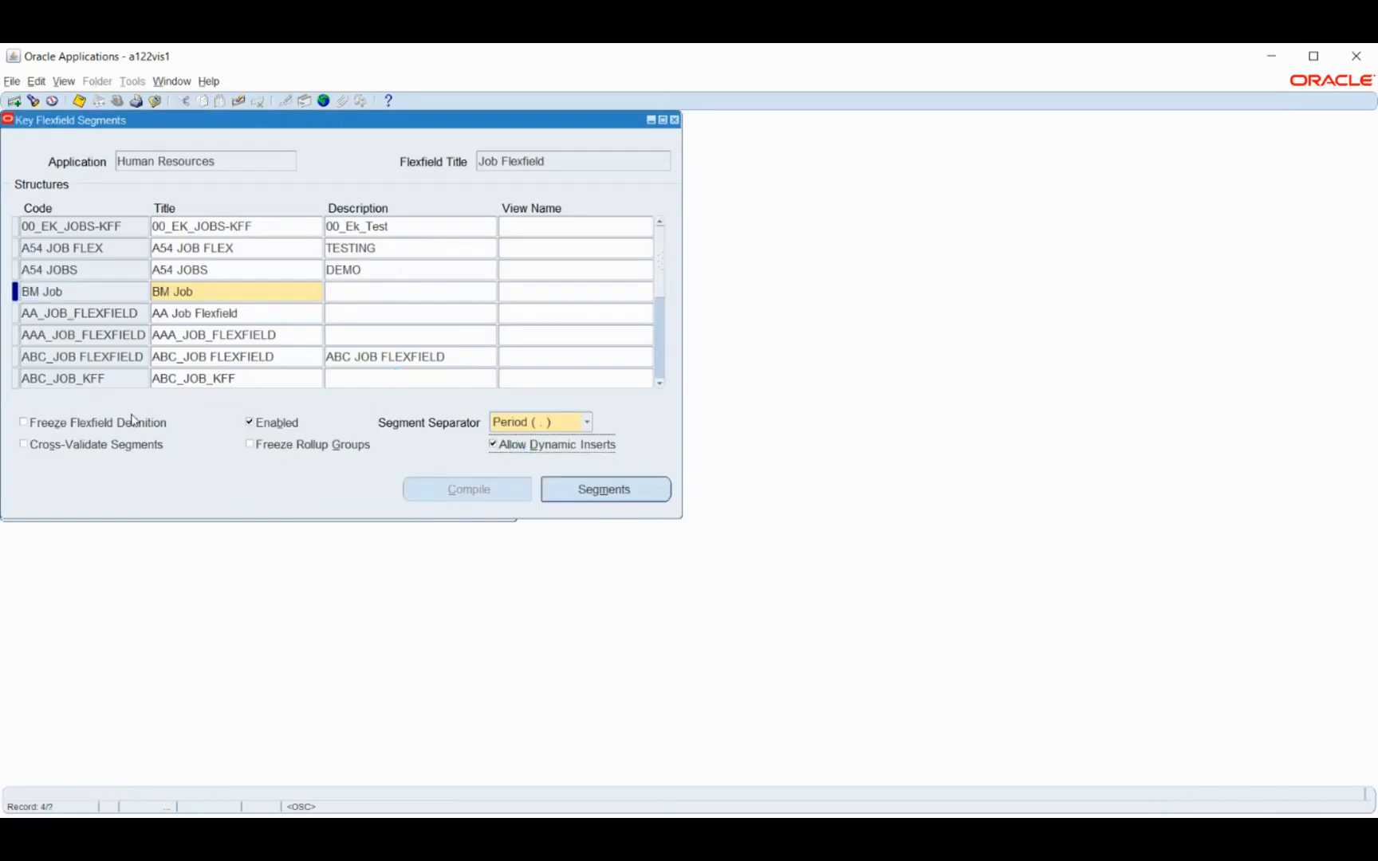
left_click(63, 424)
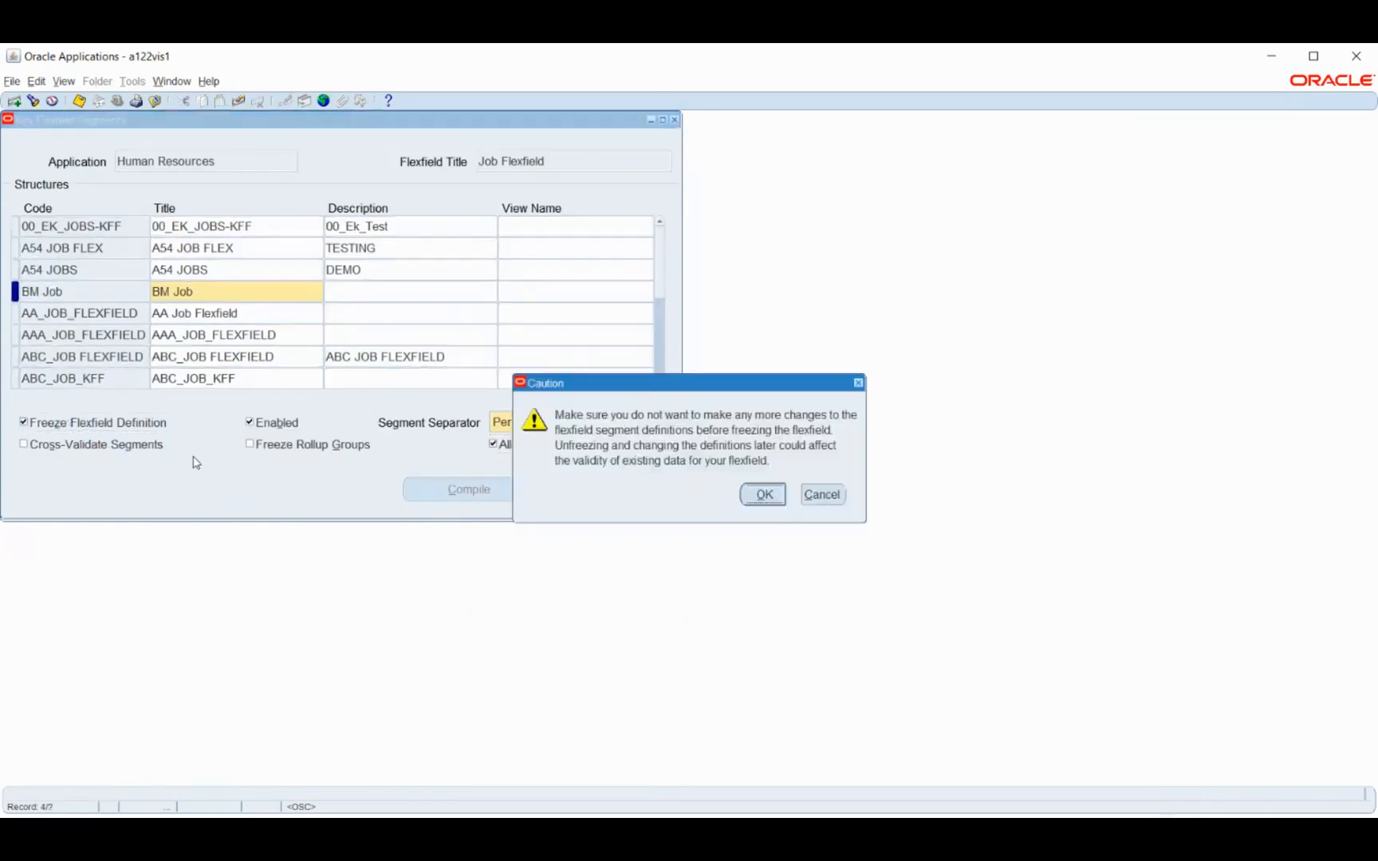
left_click(761, 494)
left_click(447, 491)
left_click(749, 476)
left_click(786, 483)
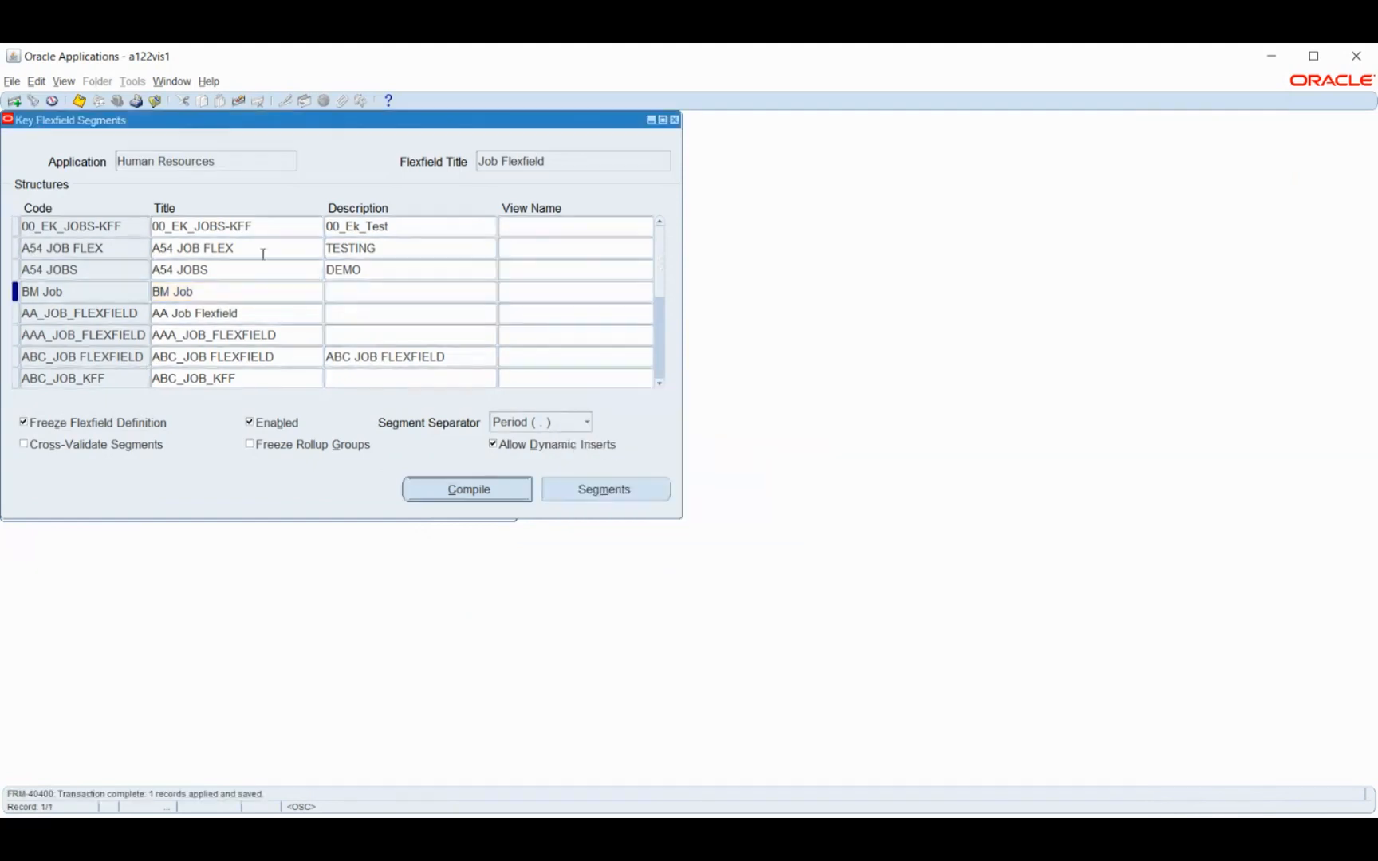
left_click(93, 290)
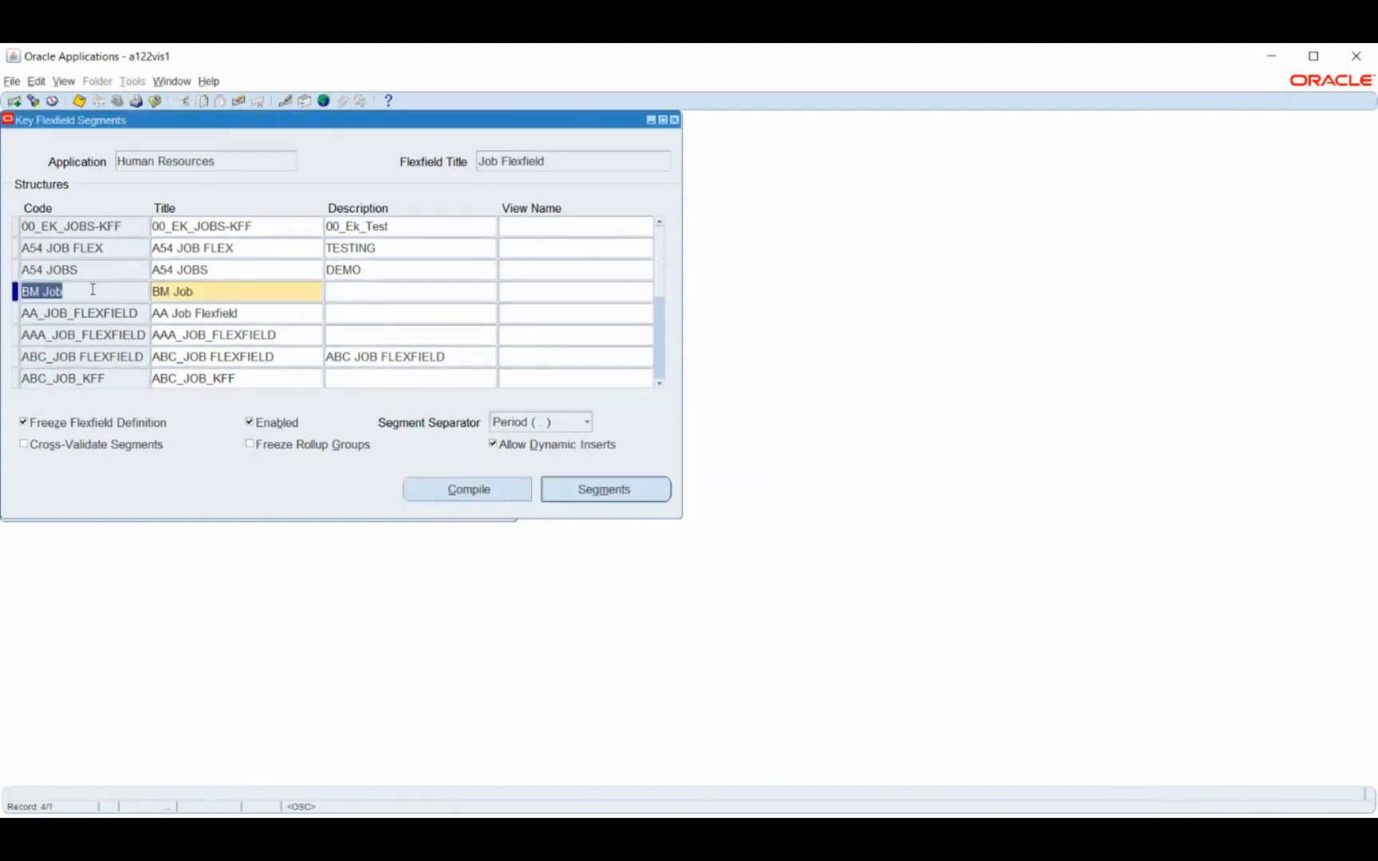
left_click(33, 101)
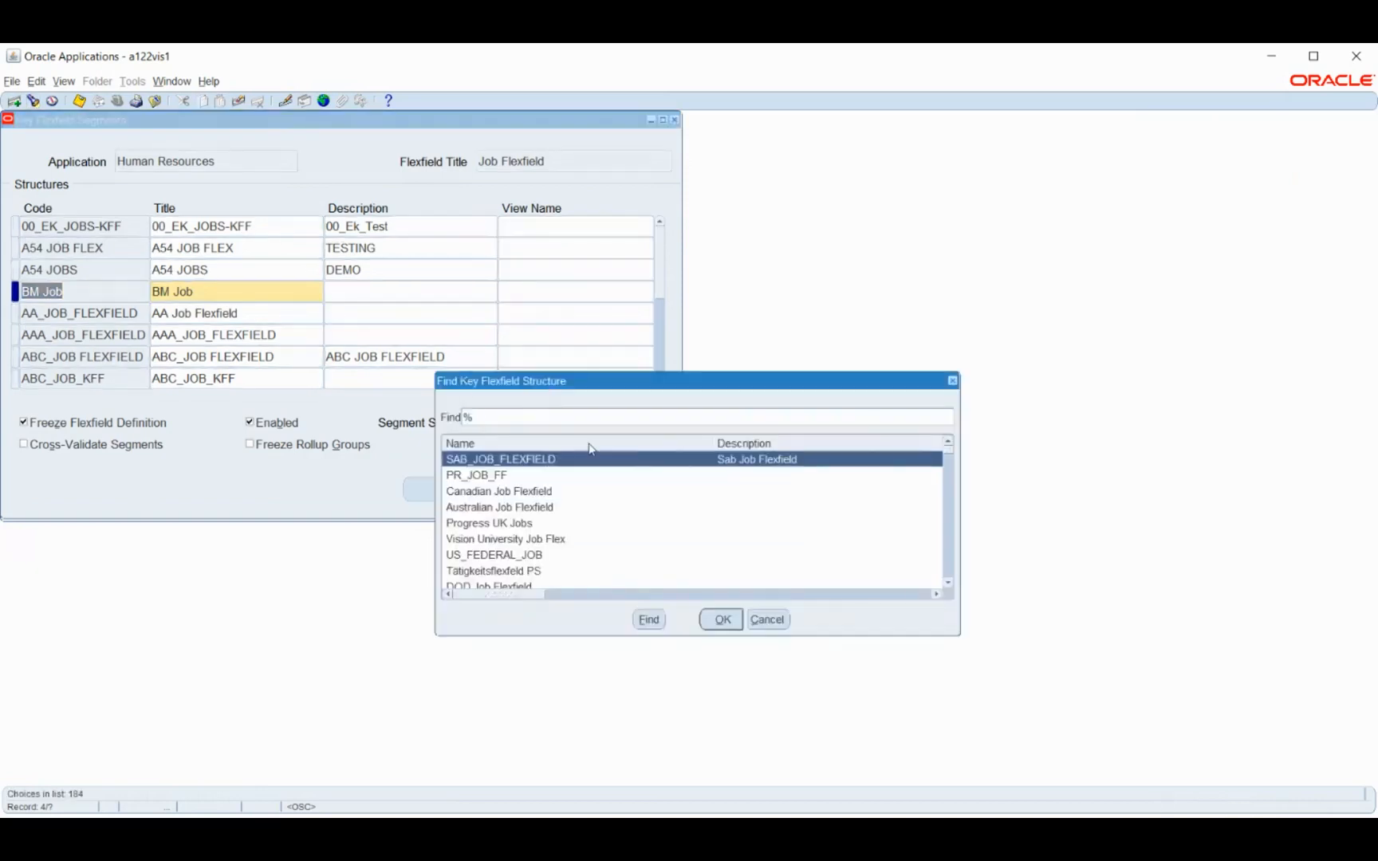
type("h")
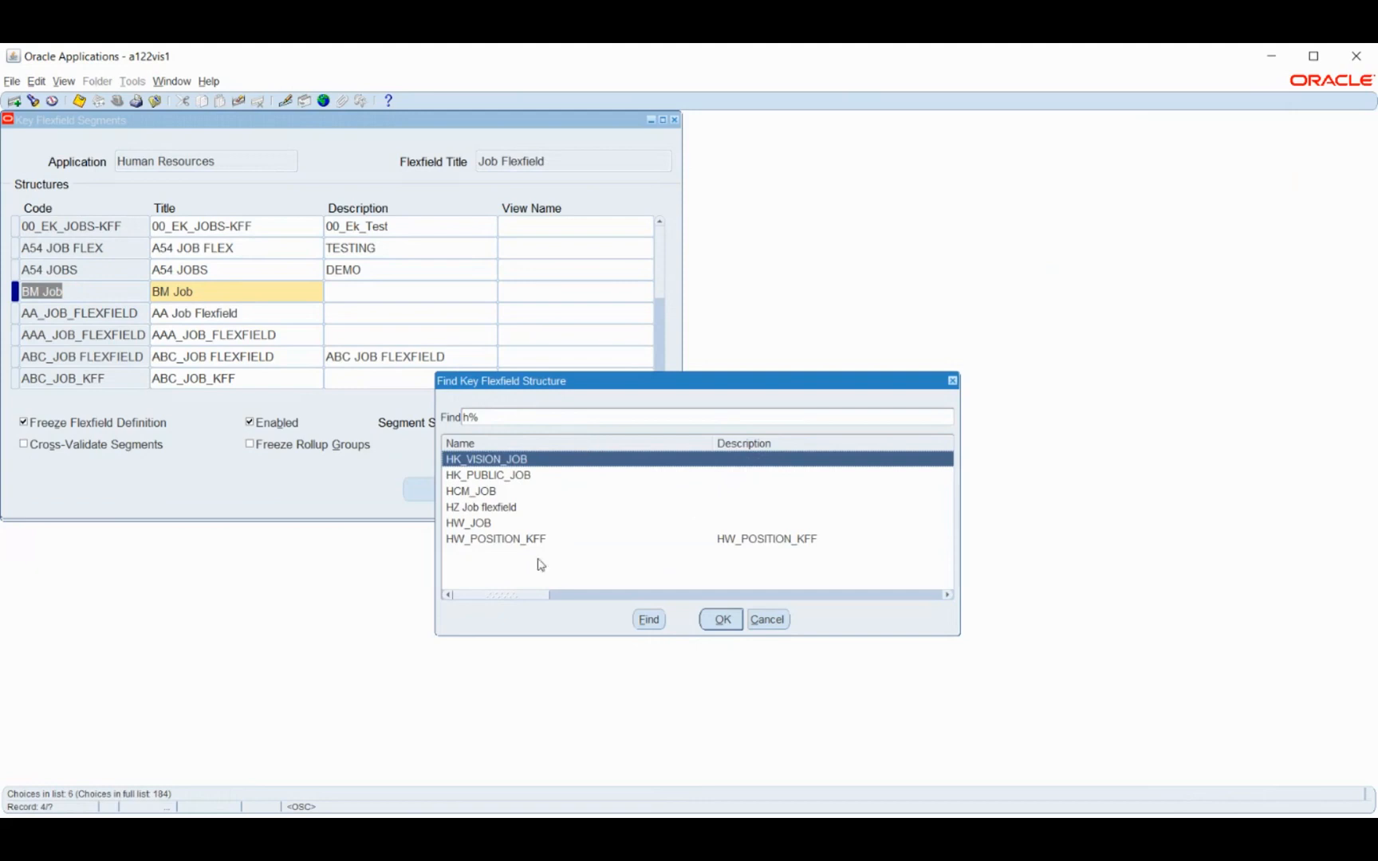
left_click(763, 620)
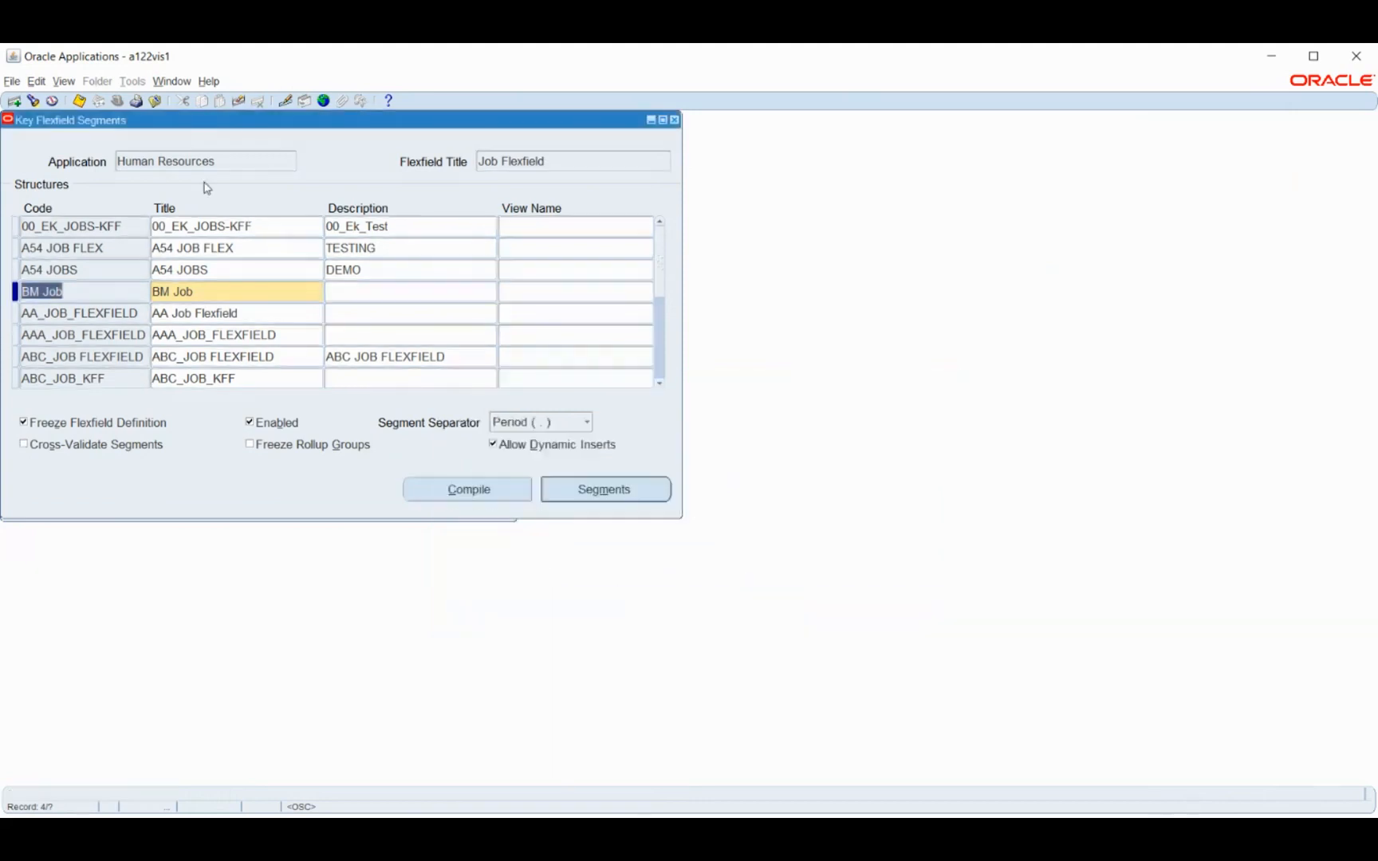
Find the Human Resources key flexfields and load the Position Flexfield
left_click(201, 161)
left_click(33, 101)
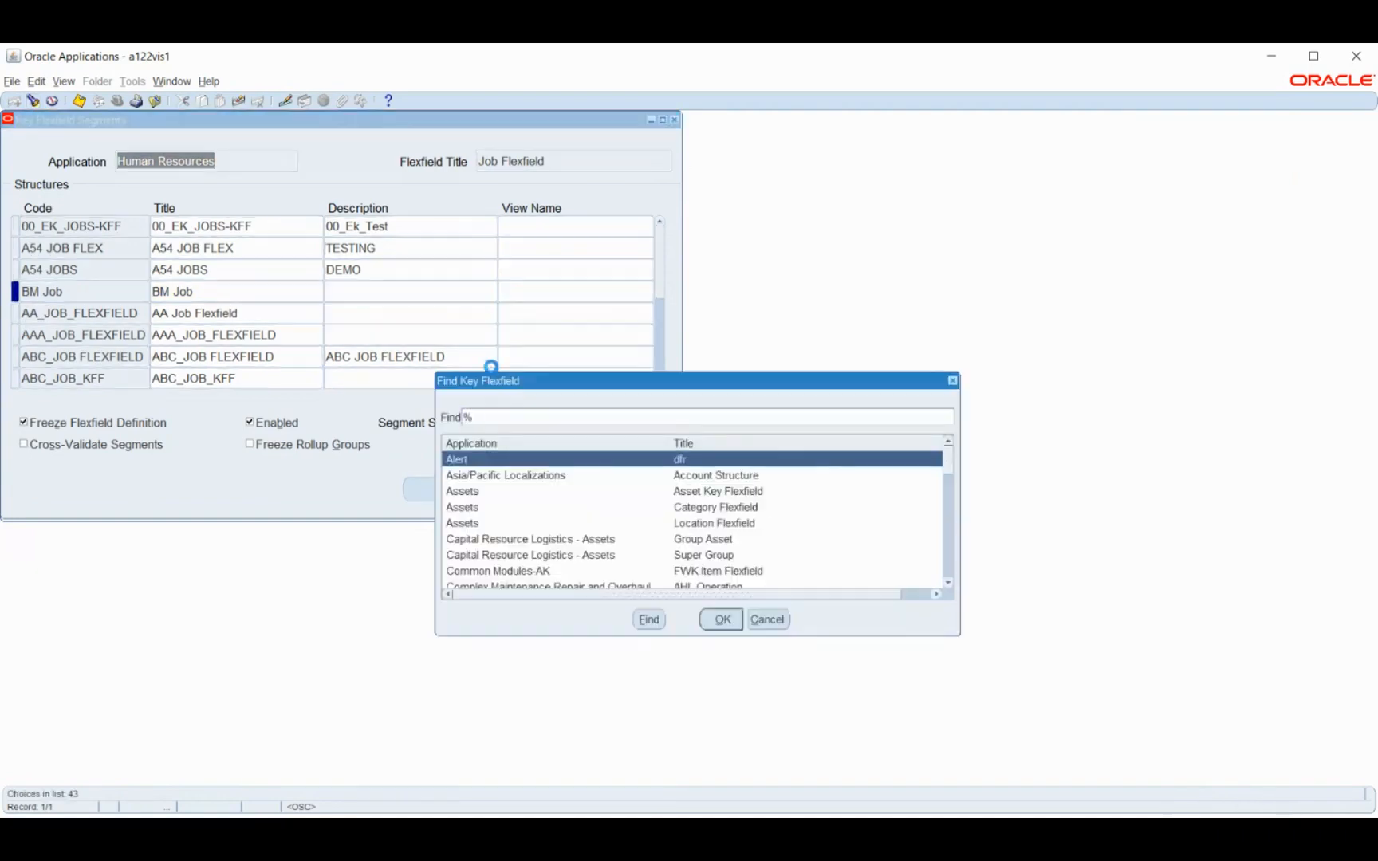
type("human Resources")
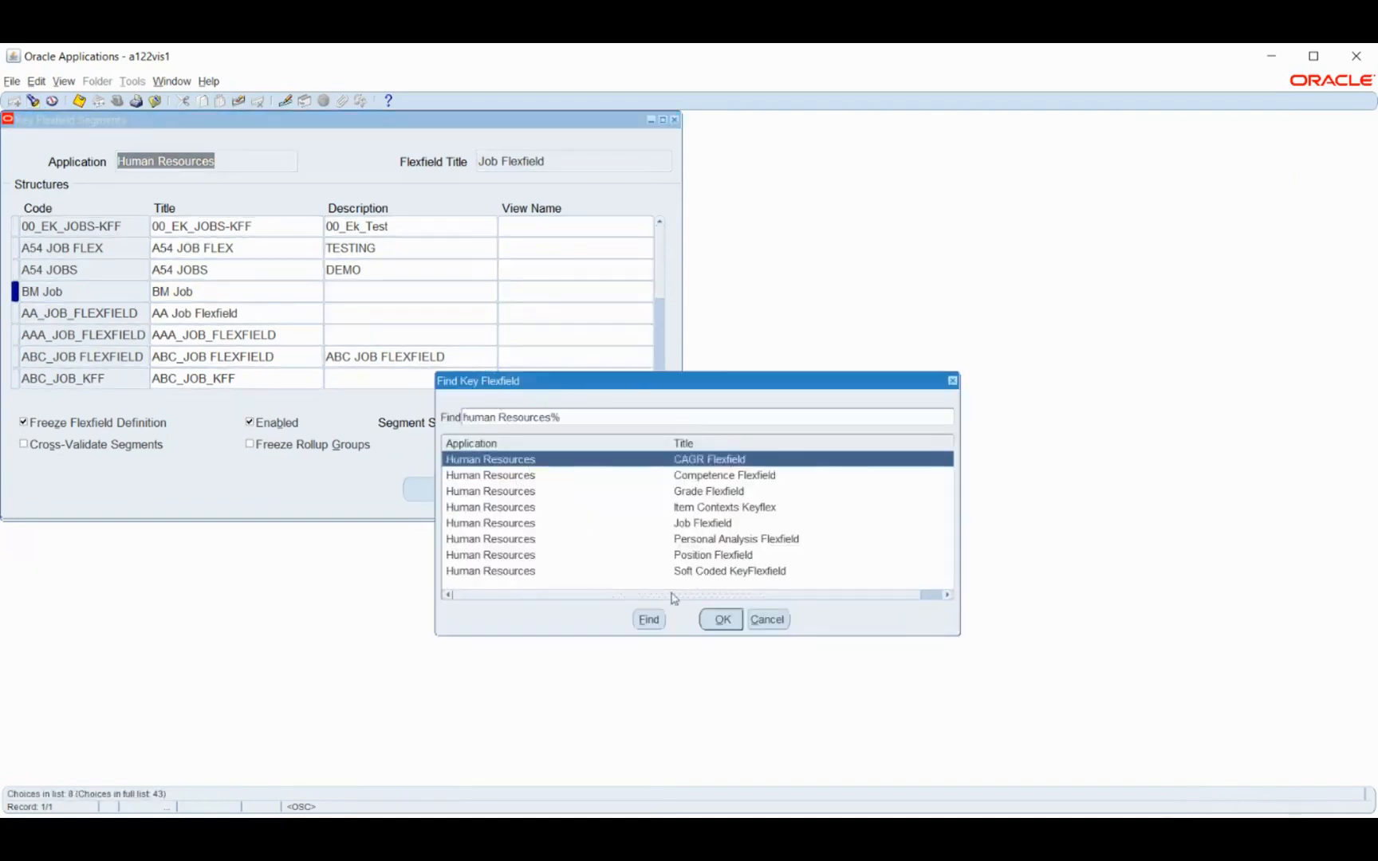
left_click(705, 559)
left_click(722, 621)
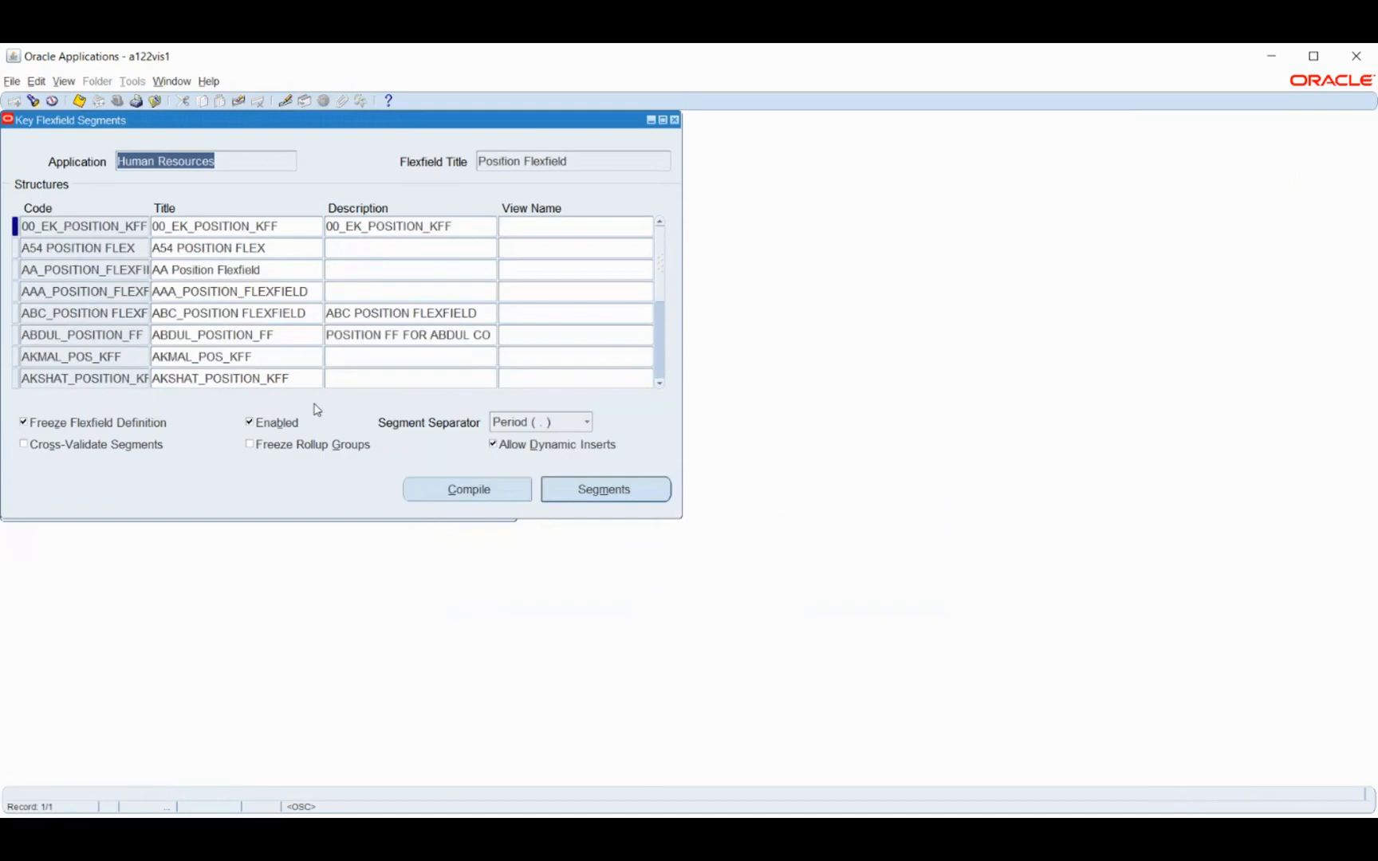
Add a Position Flexfield structure with the code and title BM Position
left_click(81, 252)
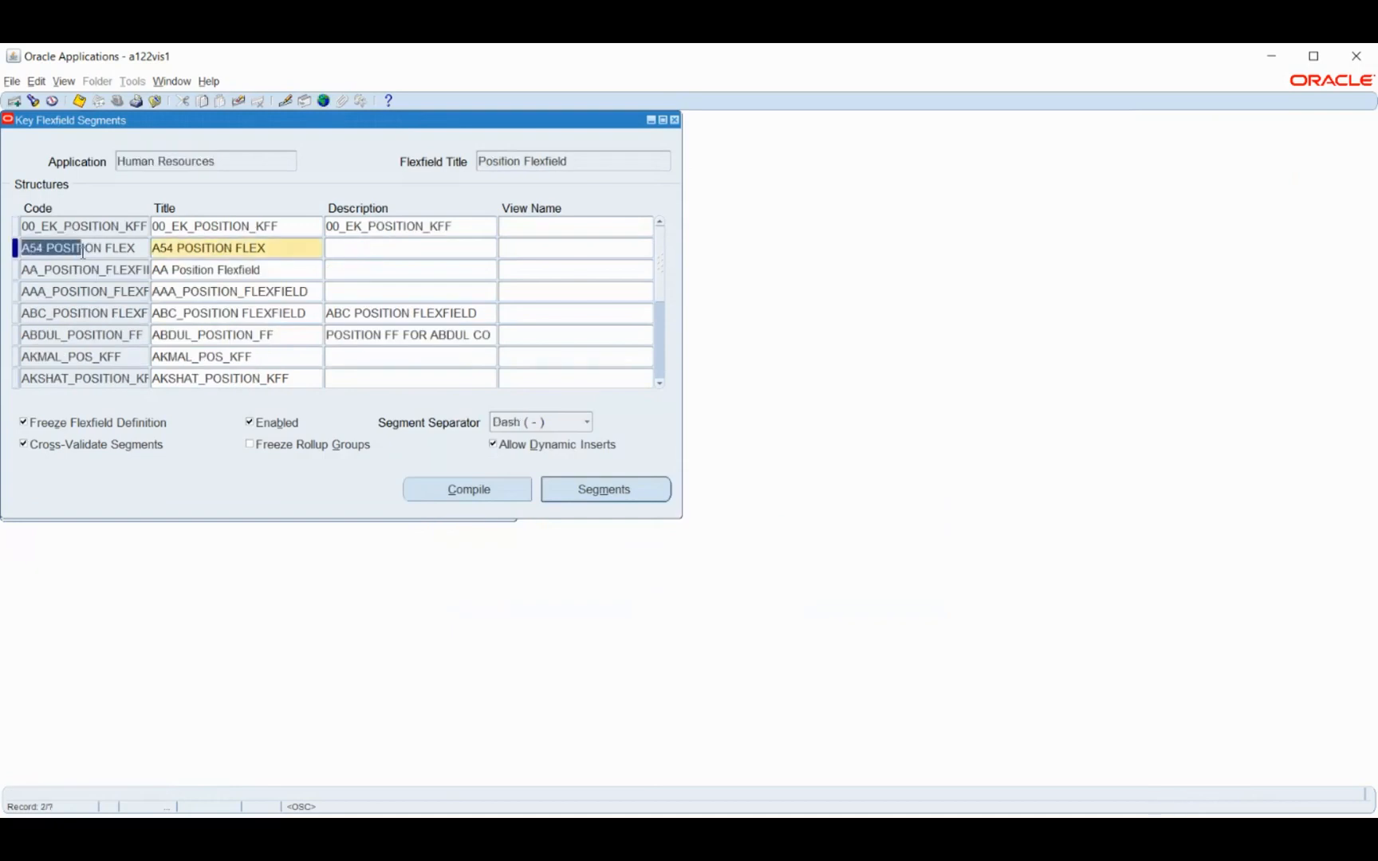
key("ctrl+Down")
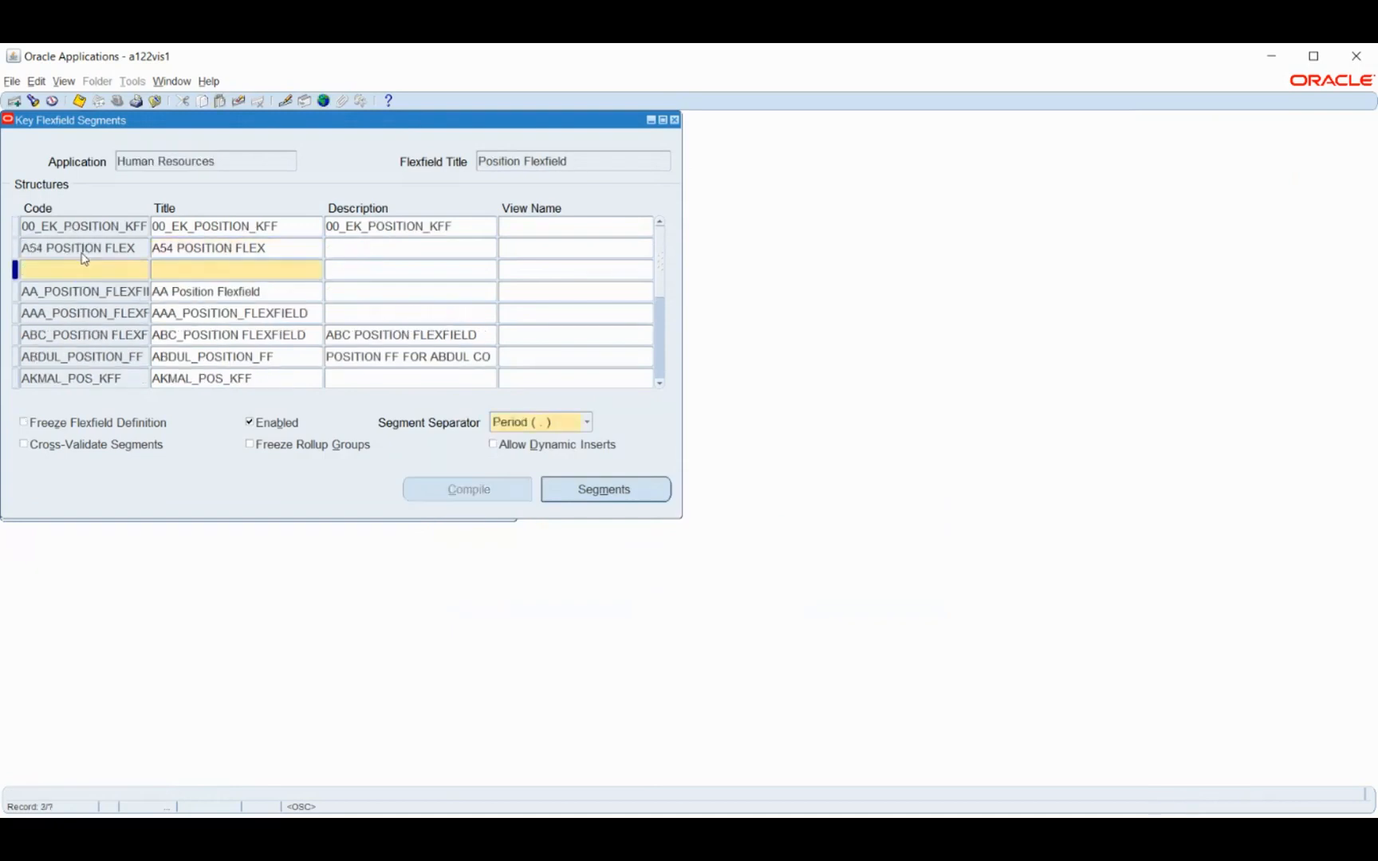
type("BM Position")
key("Tab")
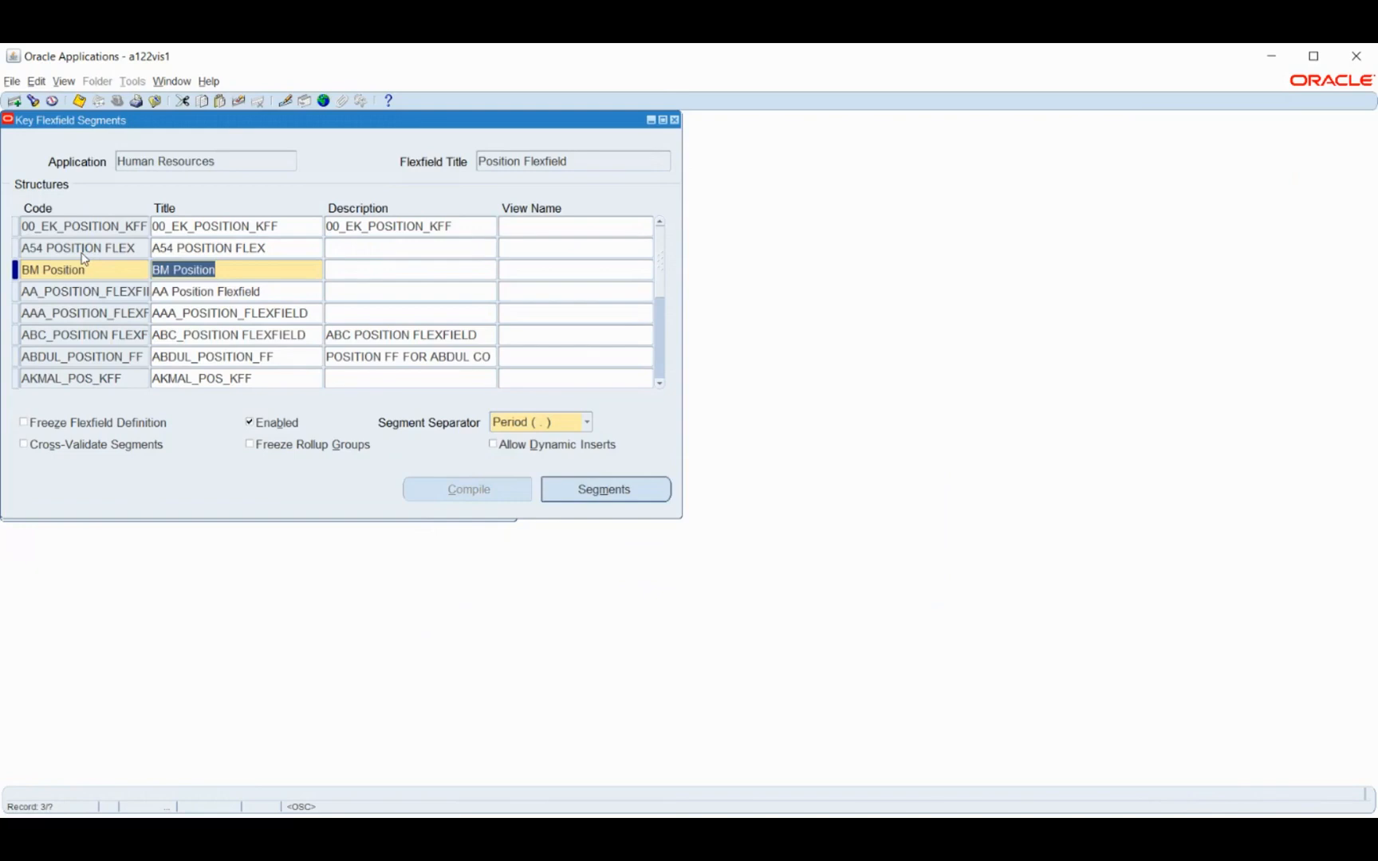
Open the segments of the BM Position structure and add segment number 1, named and prompted BM Position code, on column SEGMENT1
left_click(575, 489)
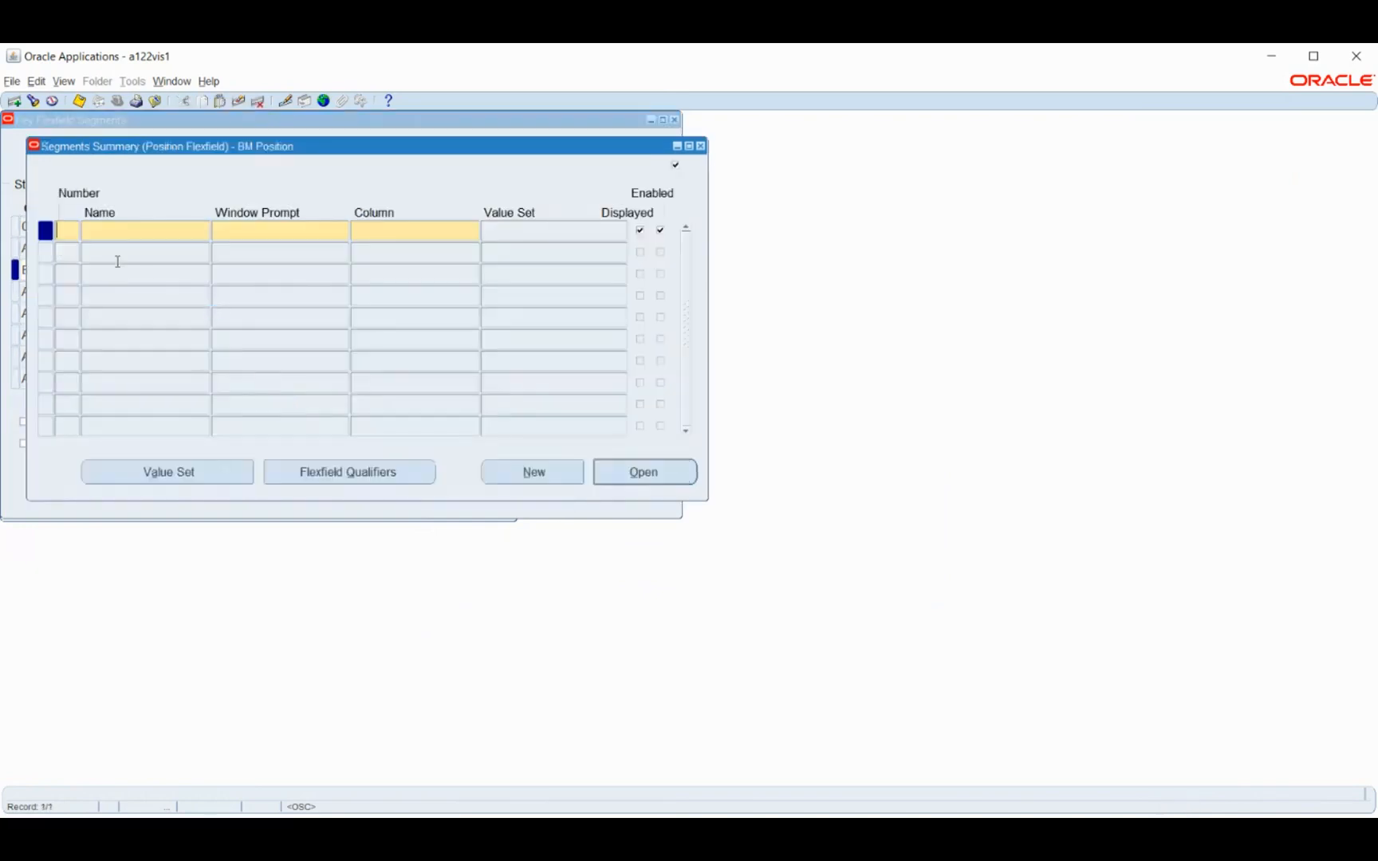
type("1")
key("Tab")
type("BM Position code")
key("Tab")
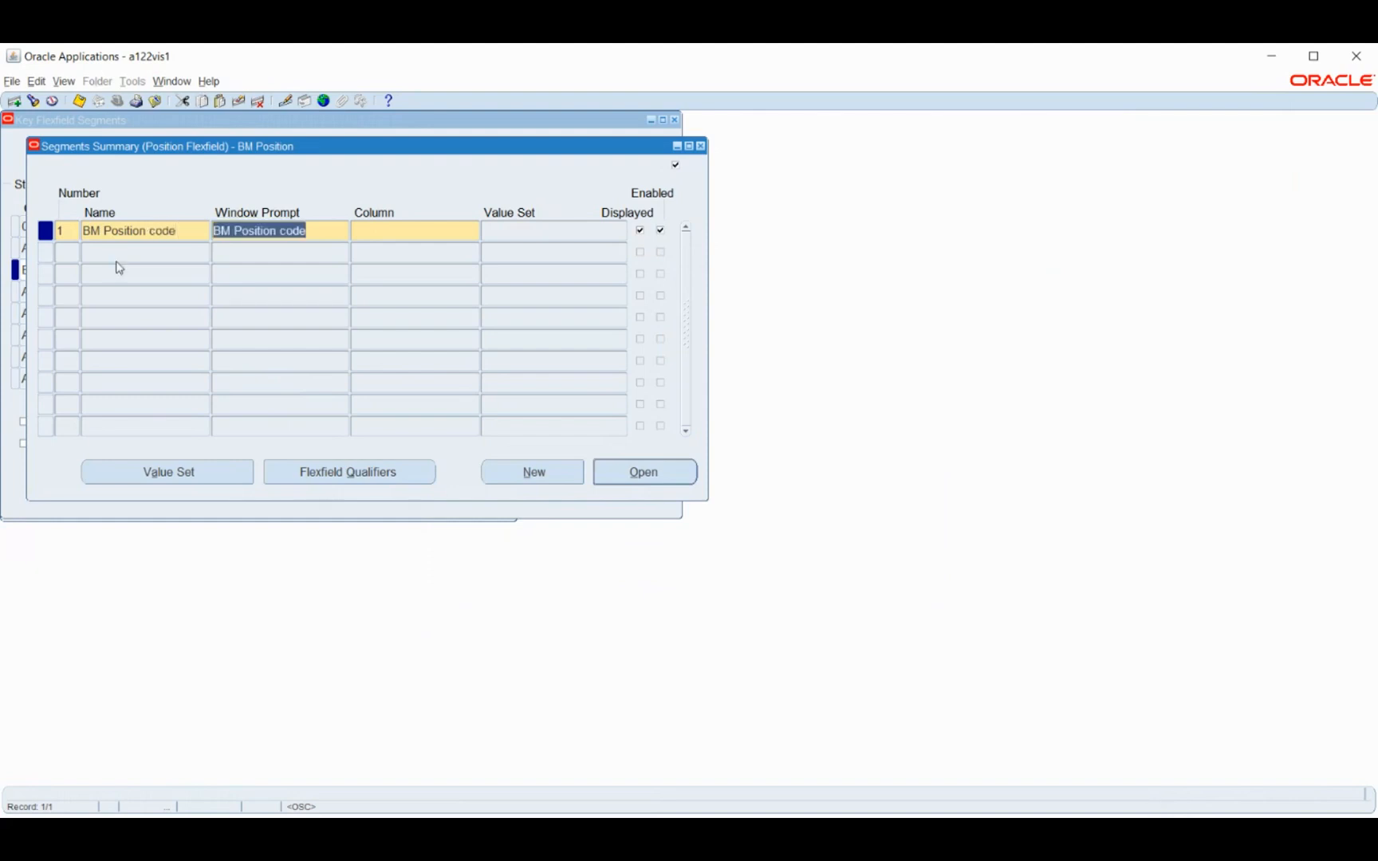
key("Tab")
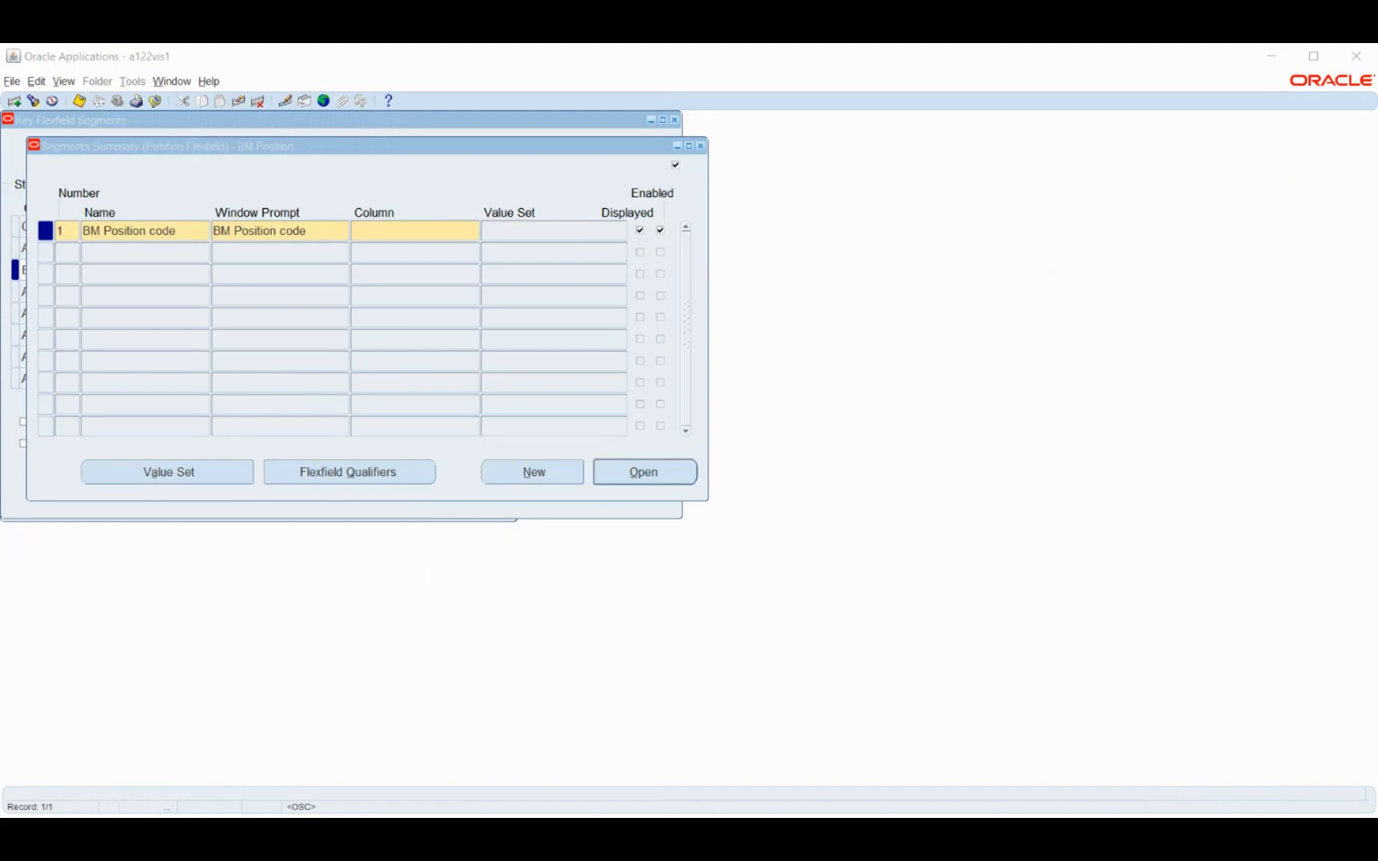
type("segment1")
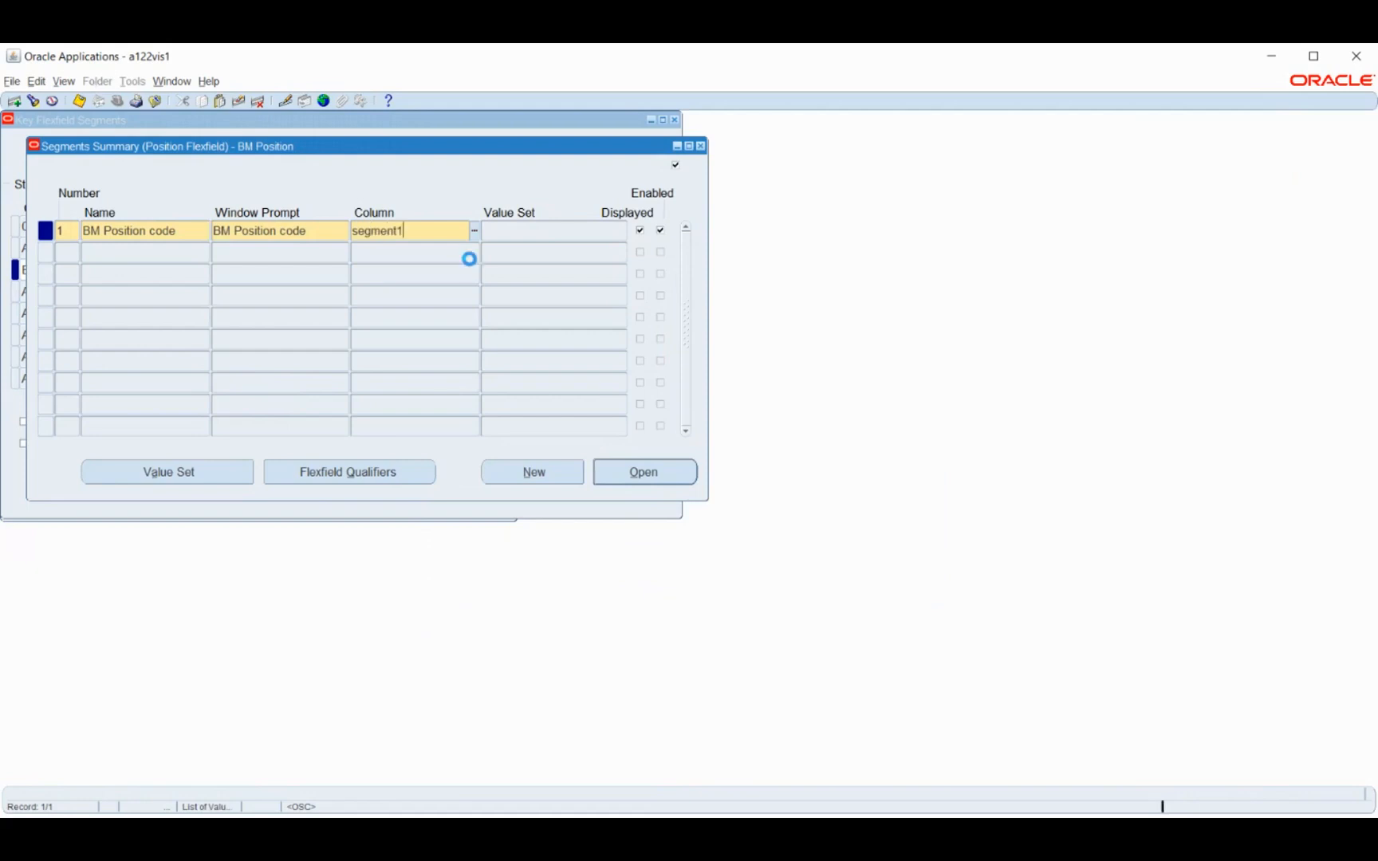
key("Tab")
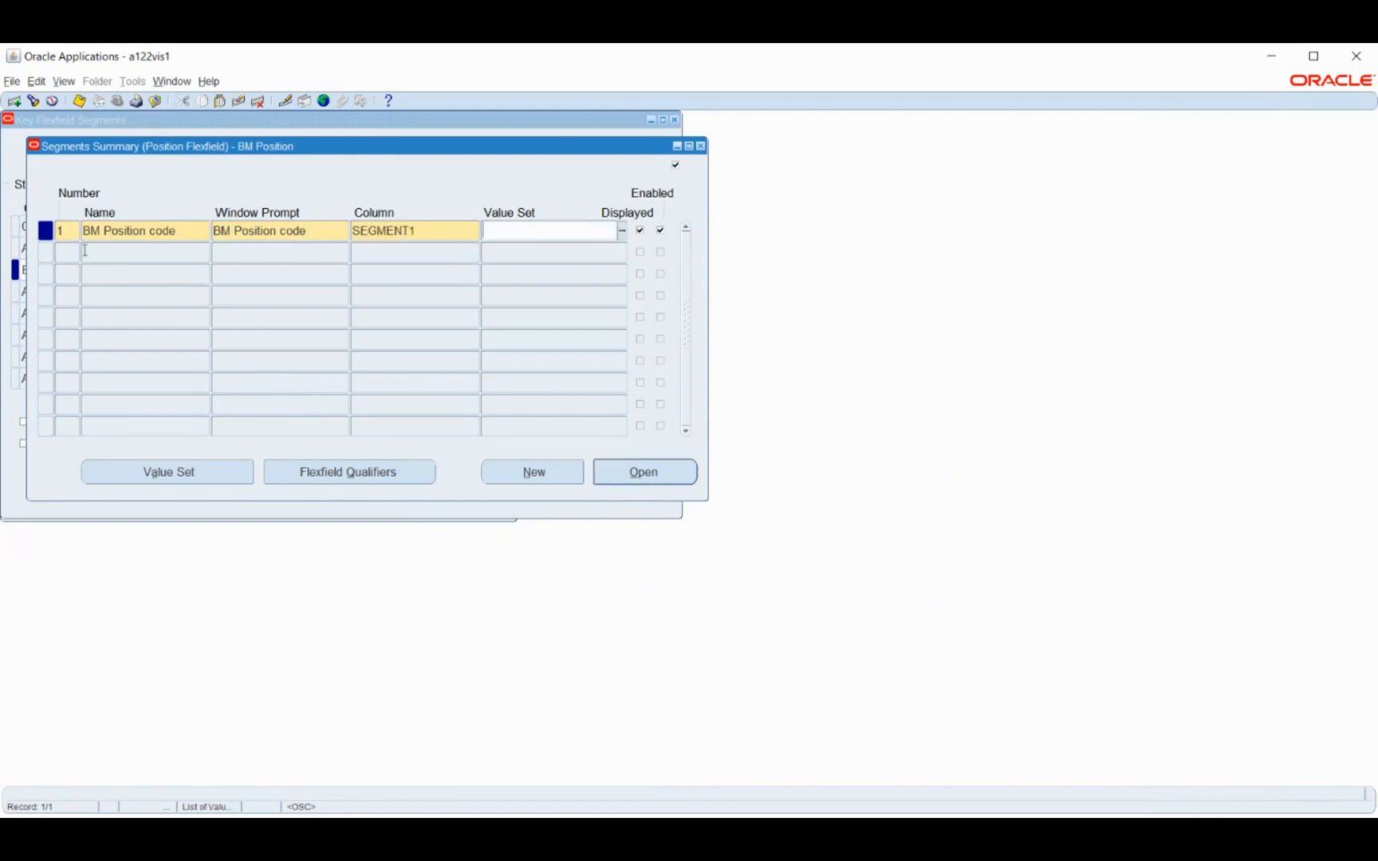
Add segment number 2 with the name and window prompt BM Position Name and enter segment2 as its column
left_click(140, 257)
left_click(754, 511)
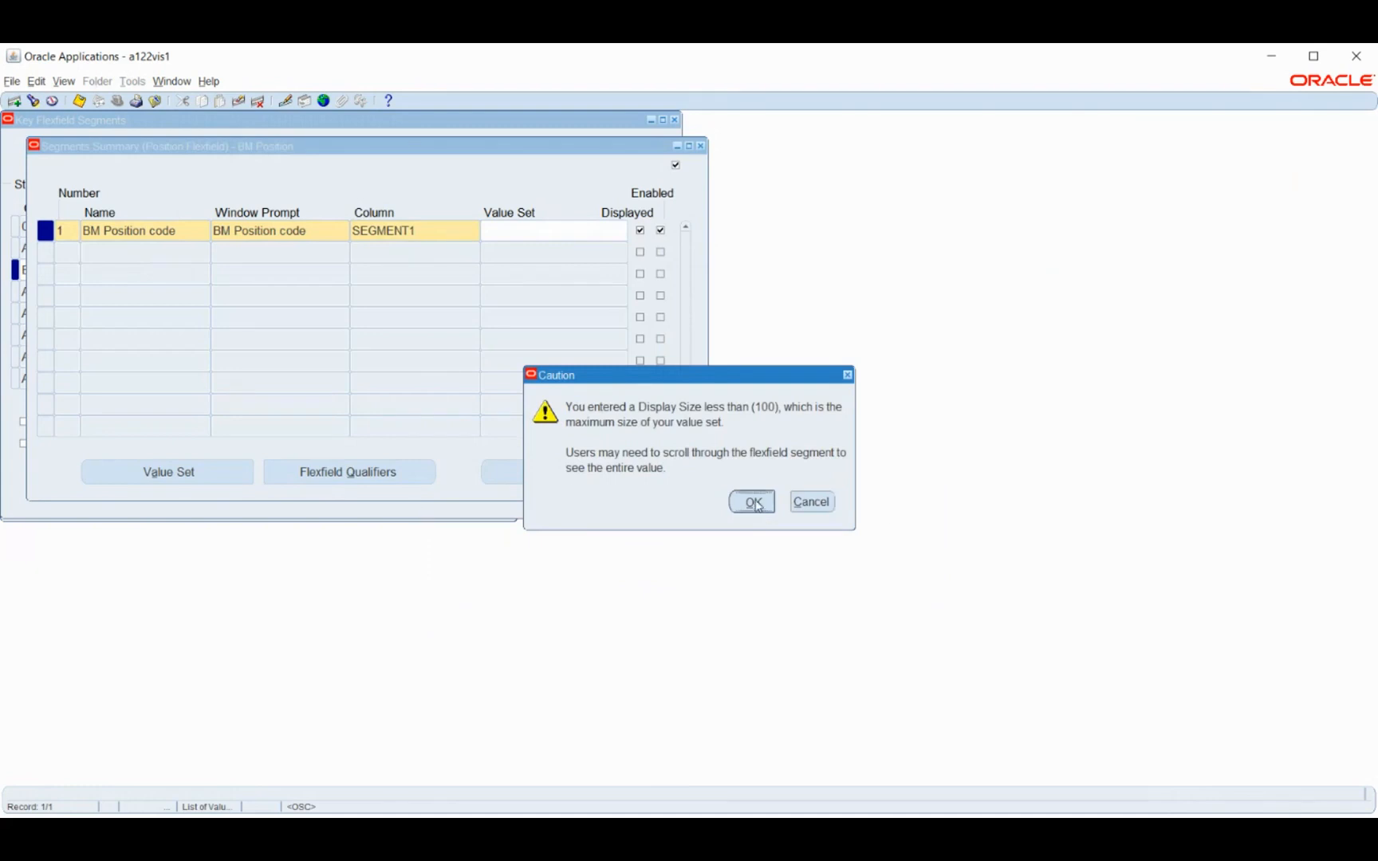
type("2")
key("Tab")
type("B")
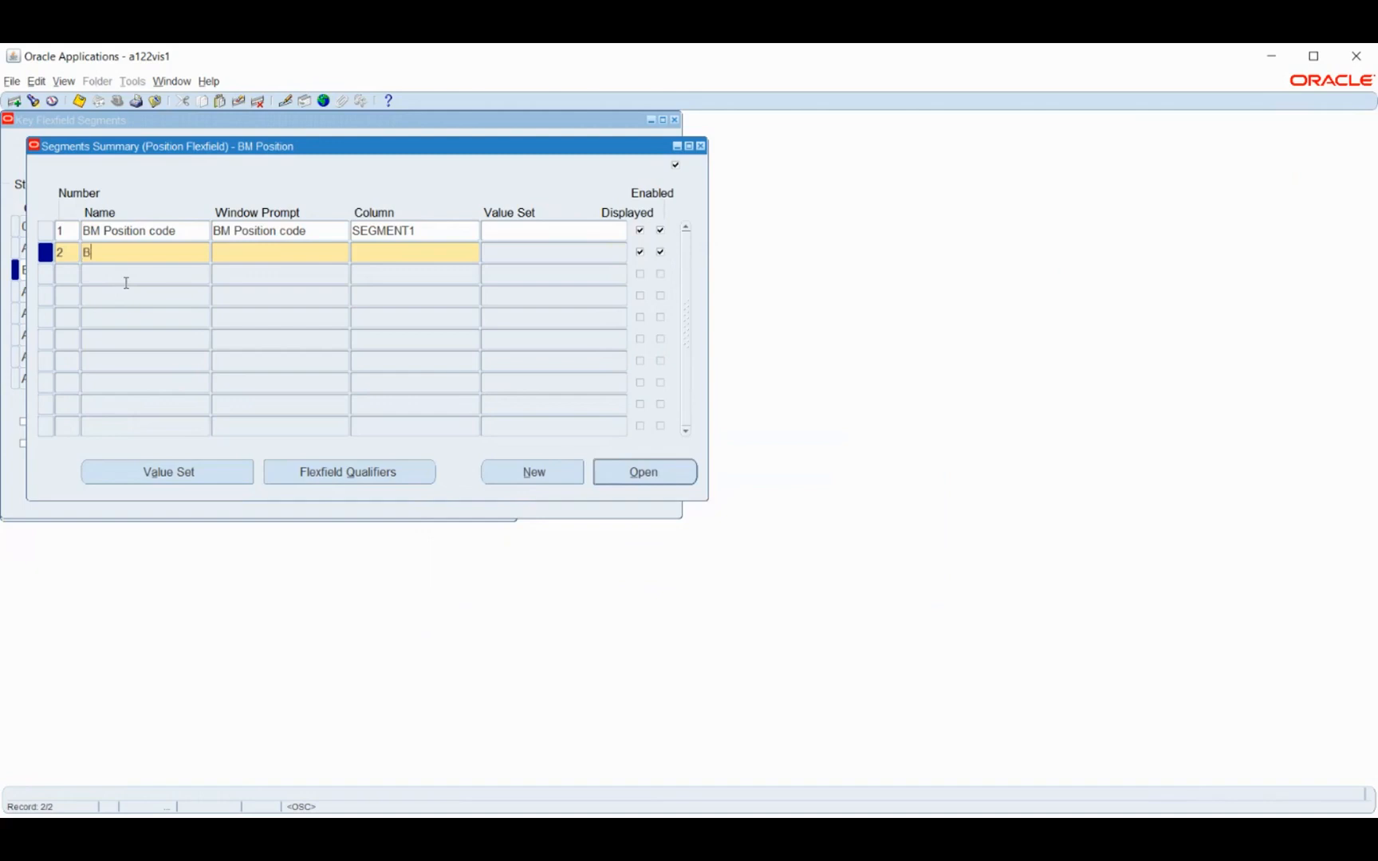
type("M Position Name")
key("Tab")
key("Tab")
type("segment")
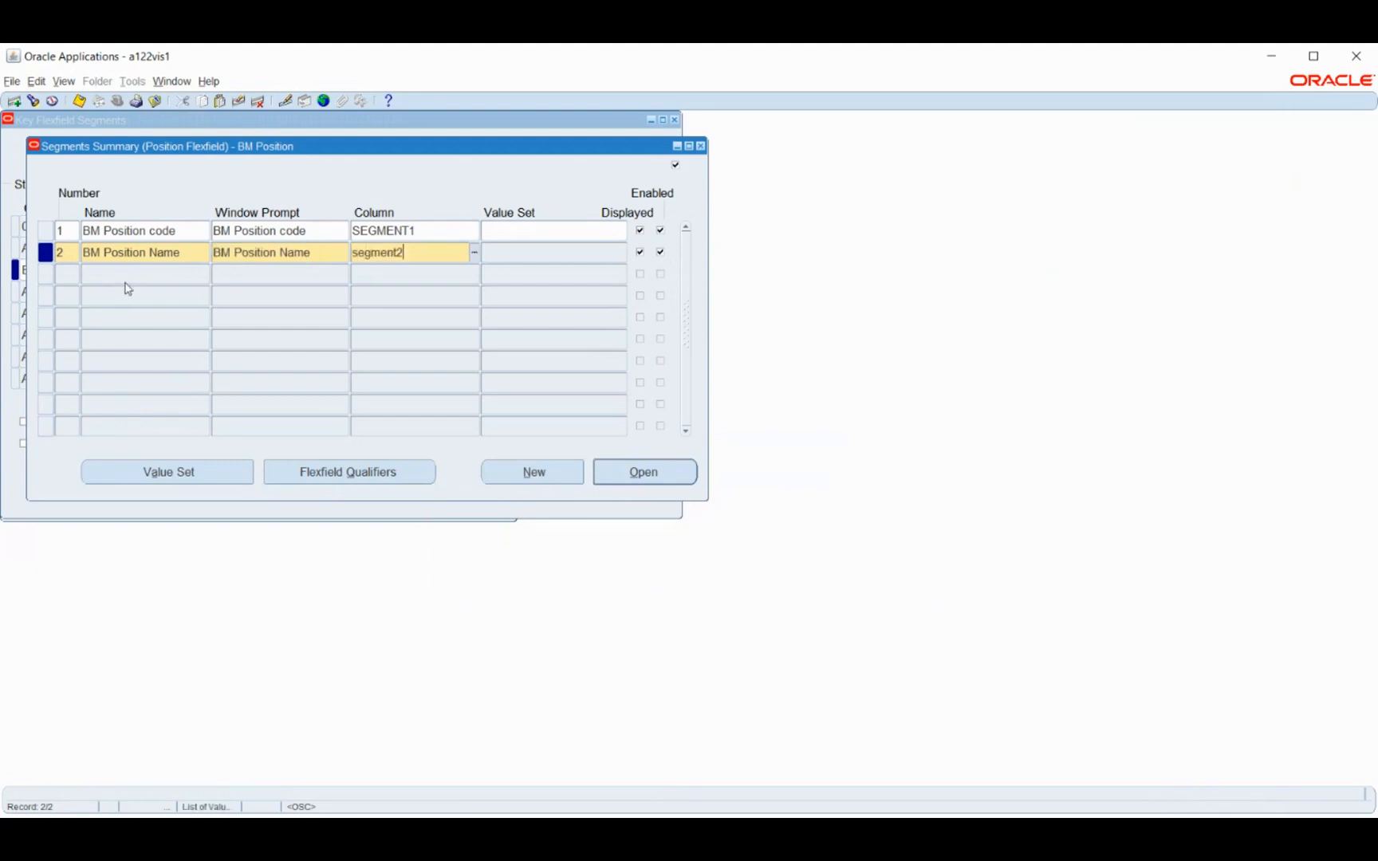
Create and save the value set BM Position code with Non-Hierarchical Security and a maximum size of 6
key("Tab")
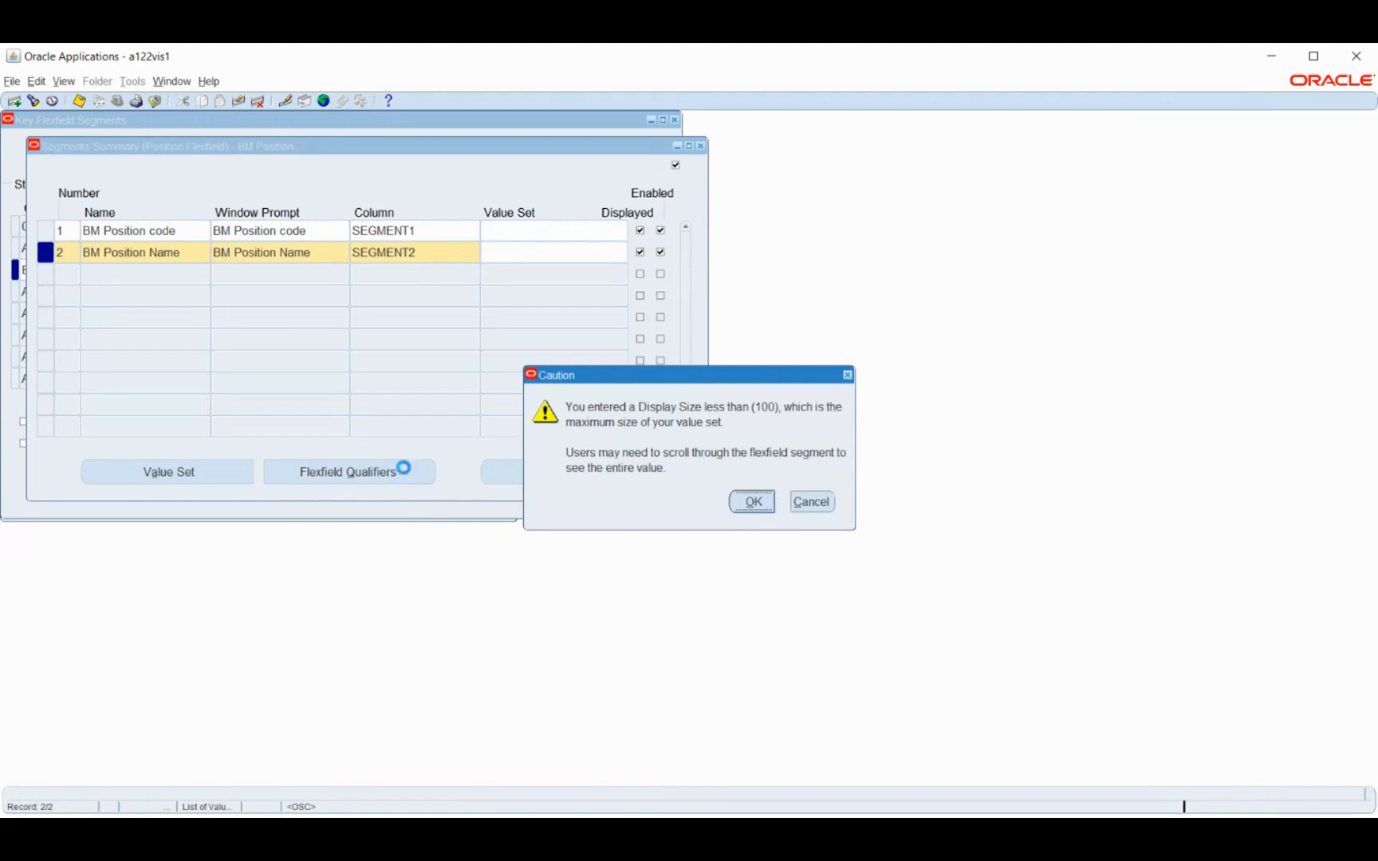
key("Return")
left_click(204, 479)
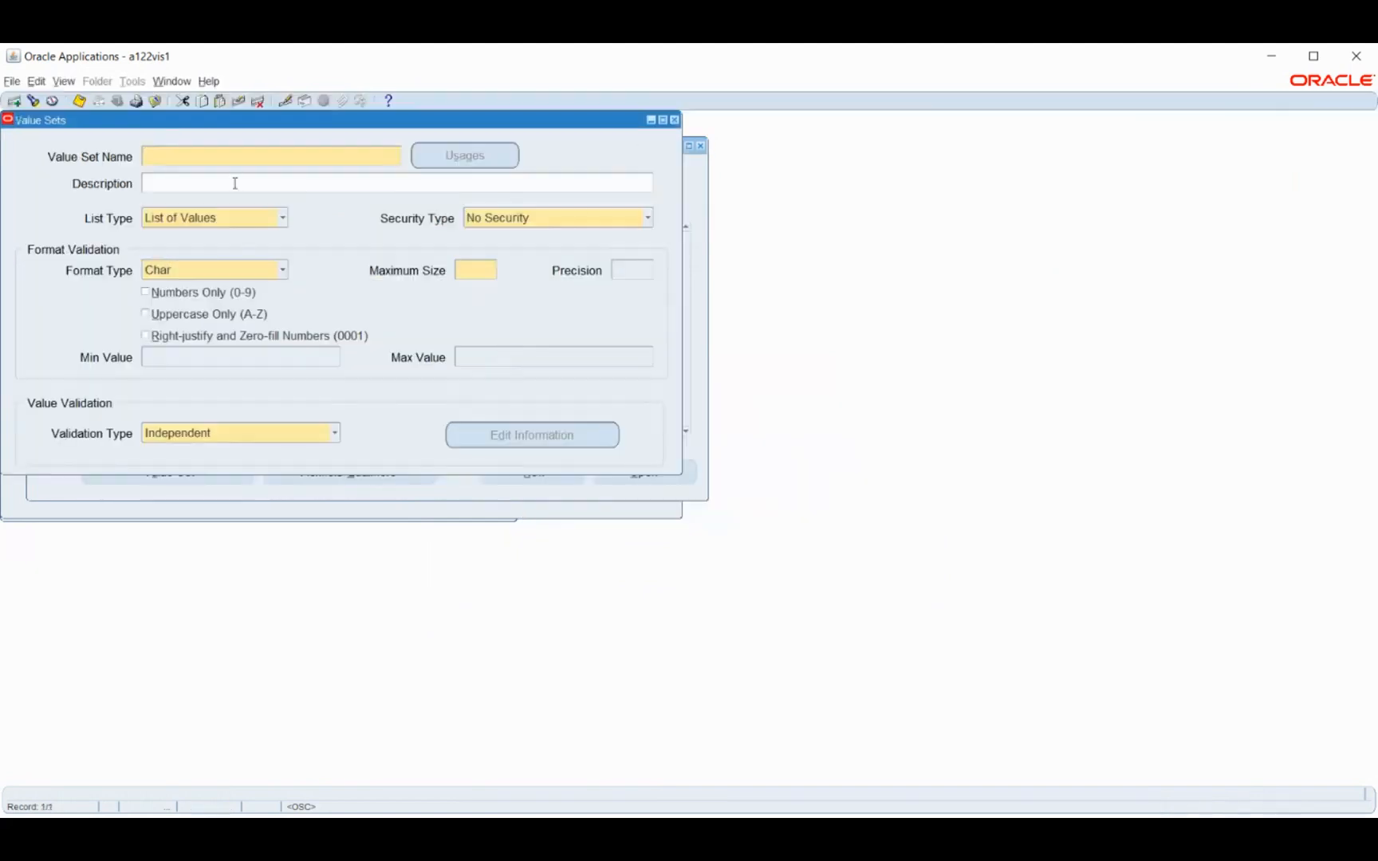
type("BM Position code")
left_click(235, 182)
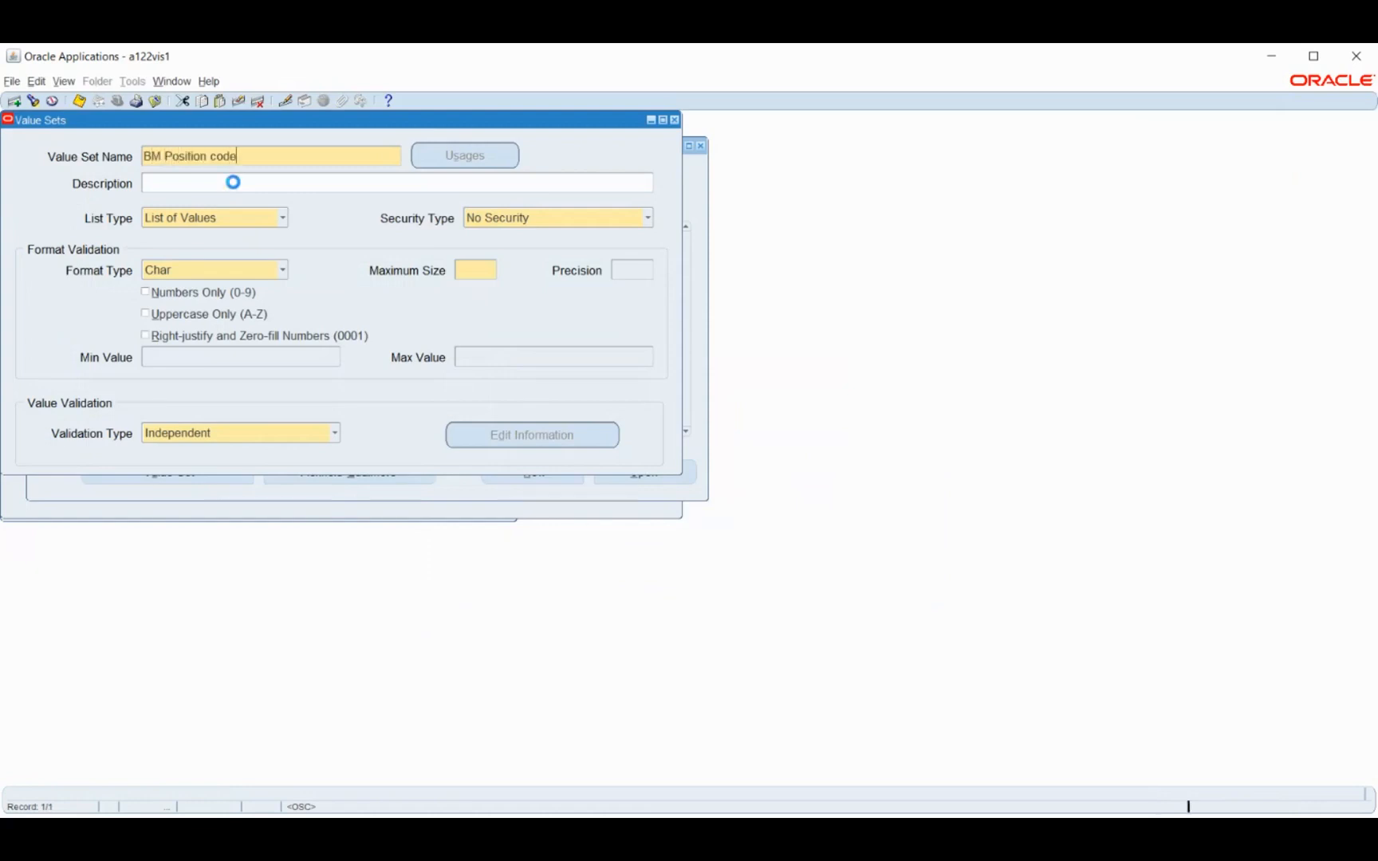
left_click(516, 218)
left_click(490, 252)
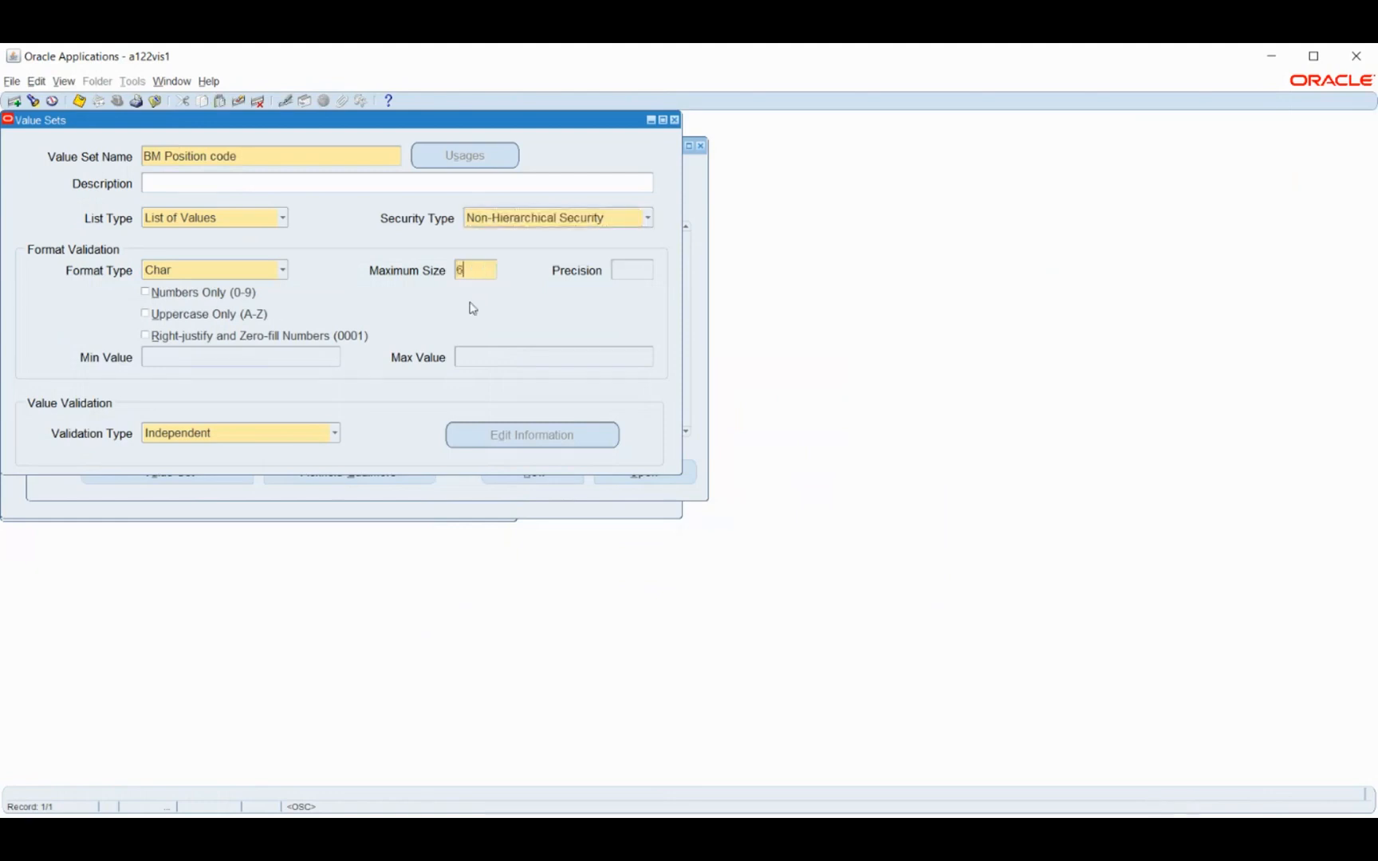
key("ctrl+s")
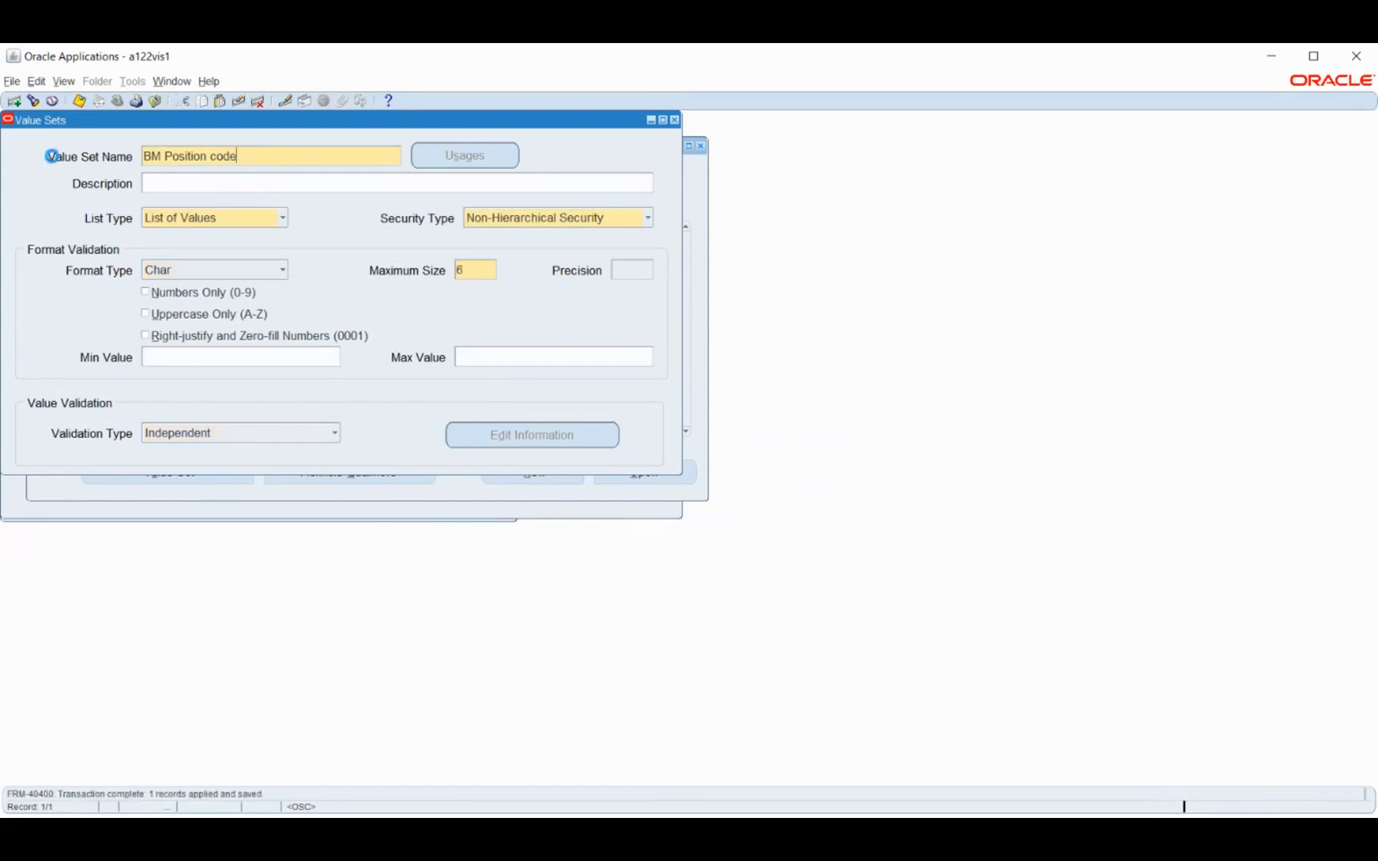
Add and save a second value set, BM Position Name, with Non-Hierarchical Security and maximum size 6, and return to the segments summary
left_click(14, 100)
type("BM Position Name")
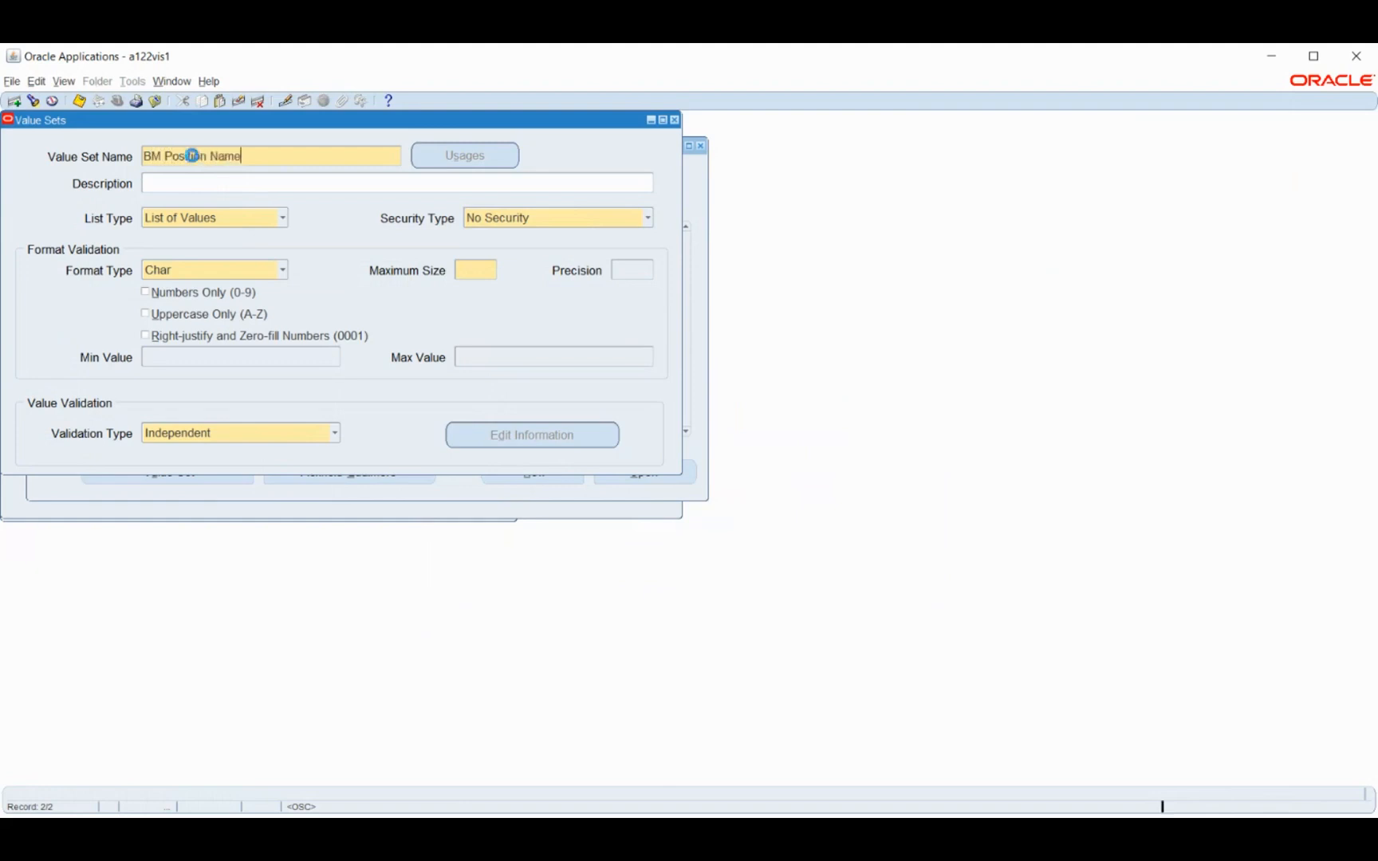
left_click(492, 219)
left_click(501, 256)
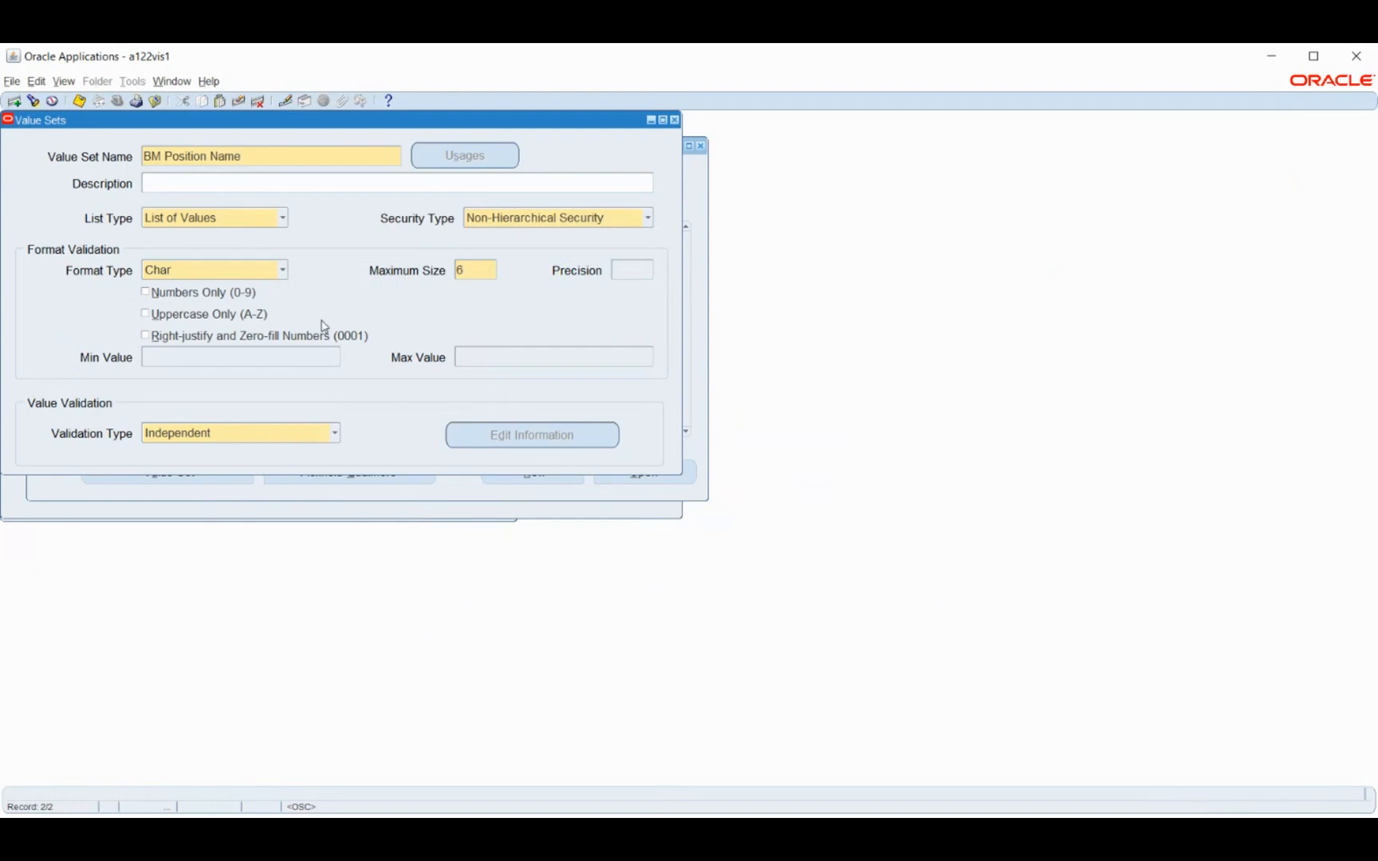
left_click(80, 101)
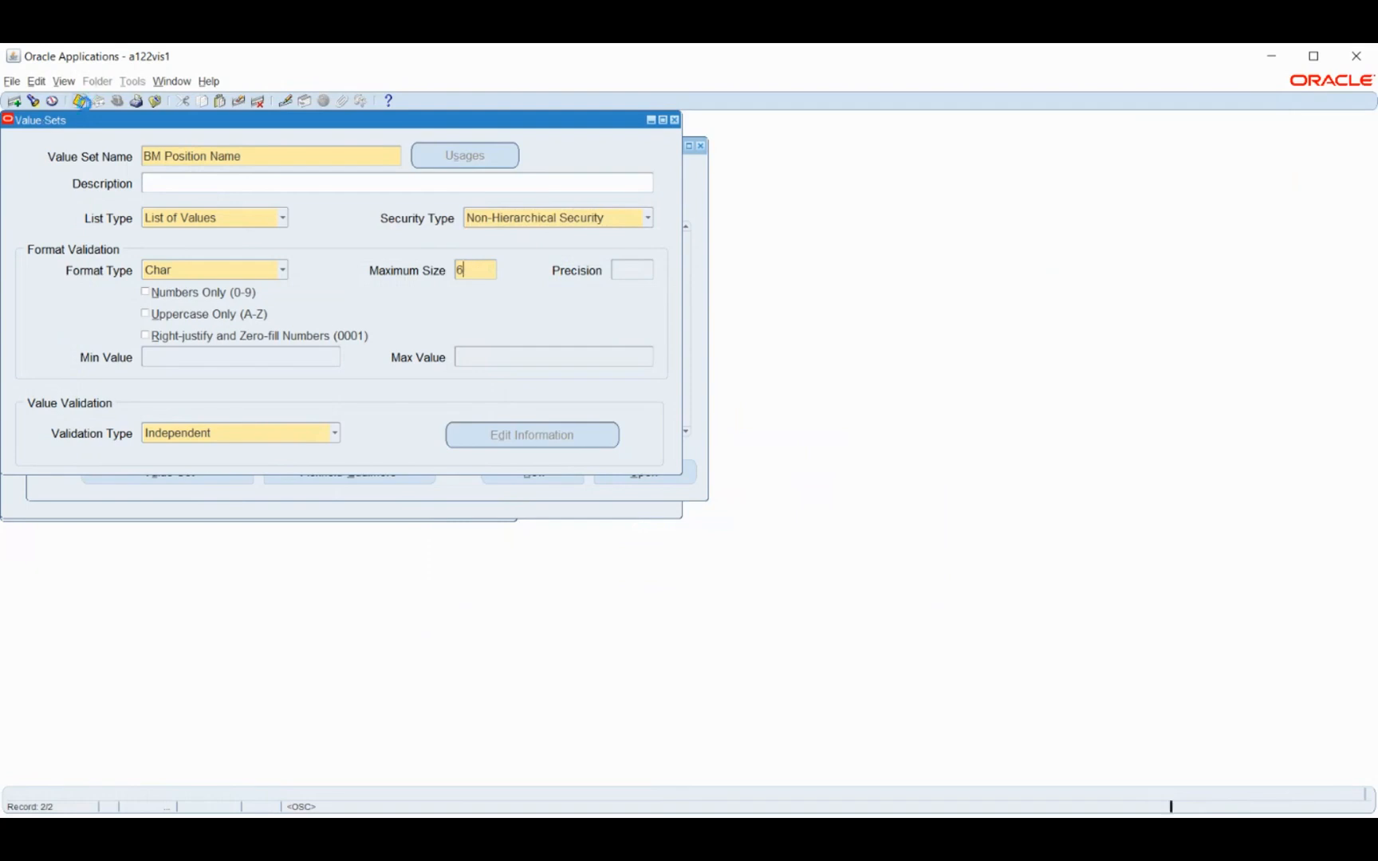
left_click(673, 119)
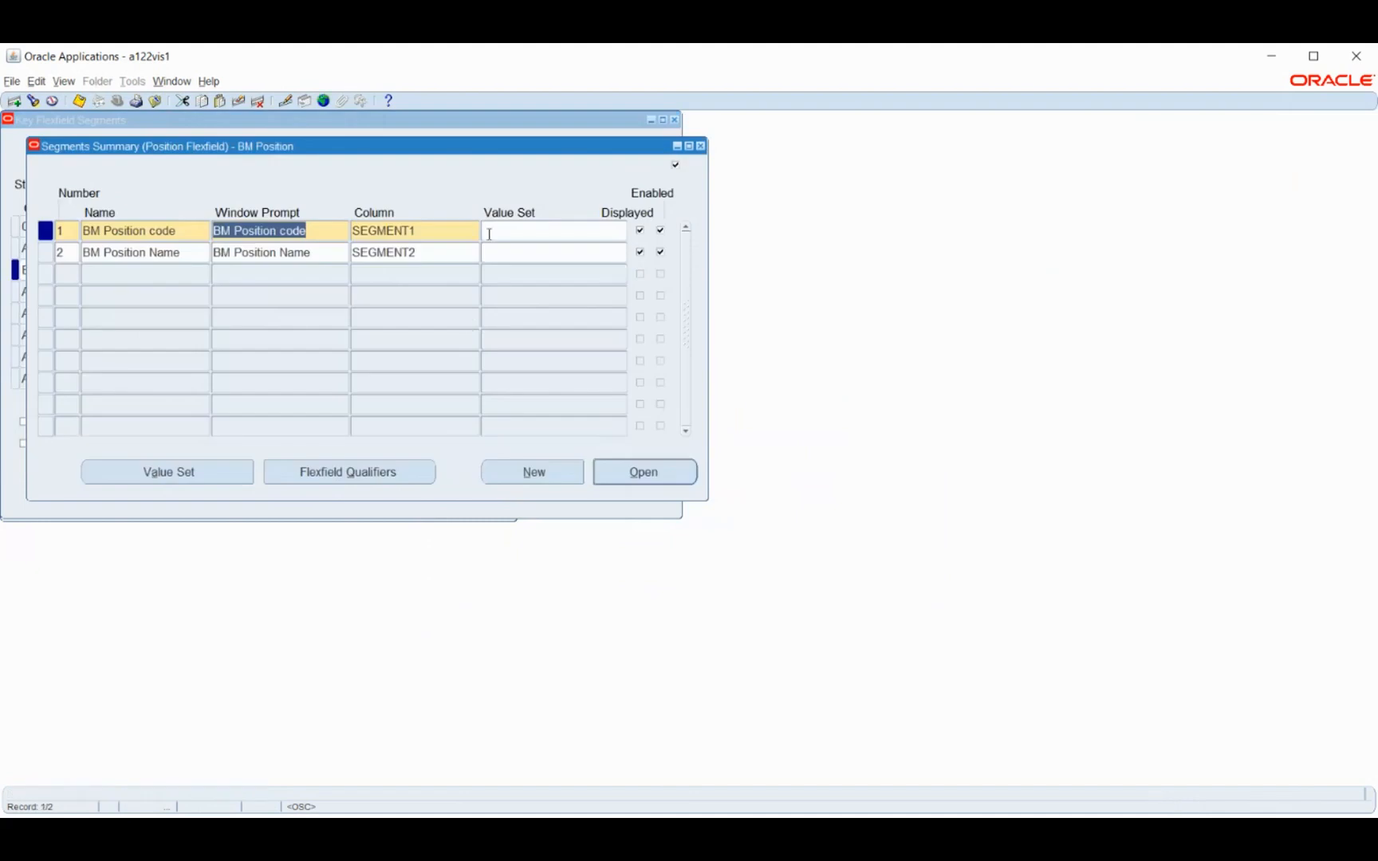
Assign the BM Position code value set to segment 1
left_click(519, 228)
type("bm po")
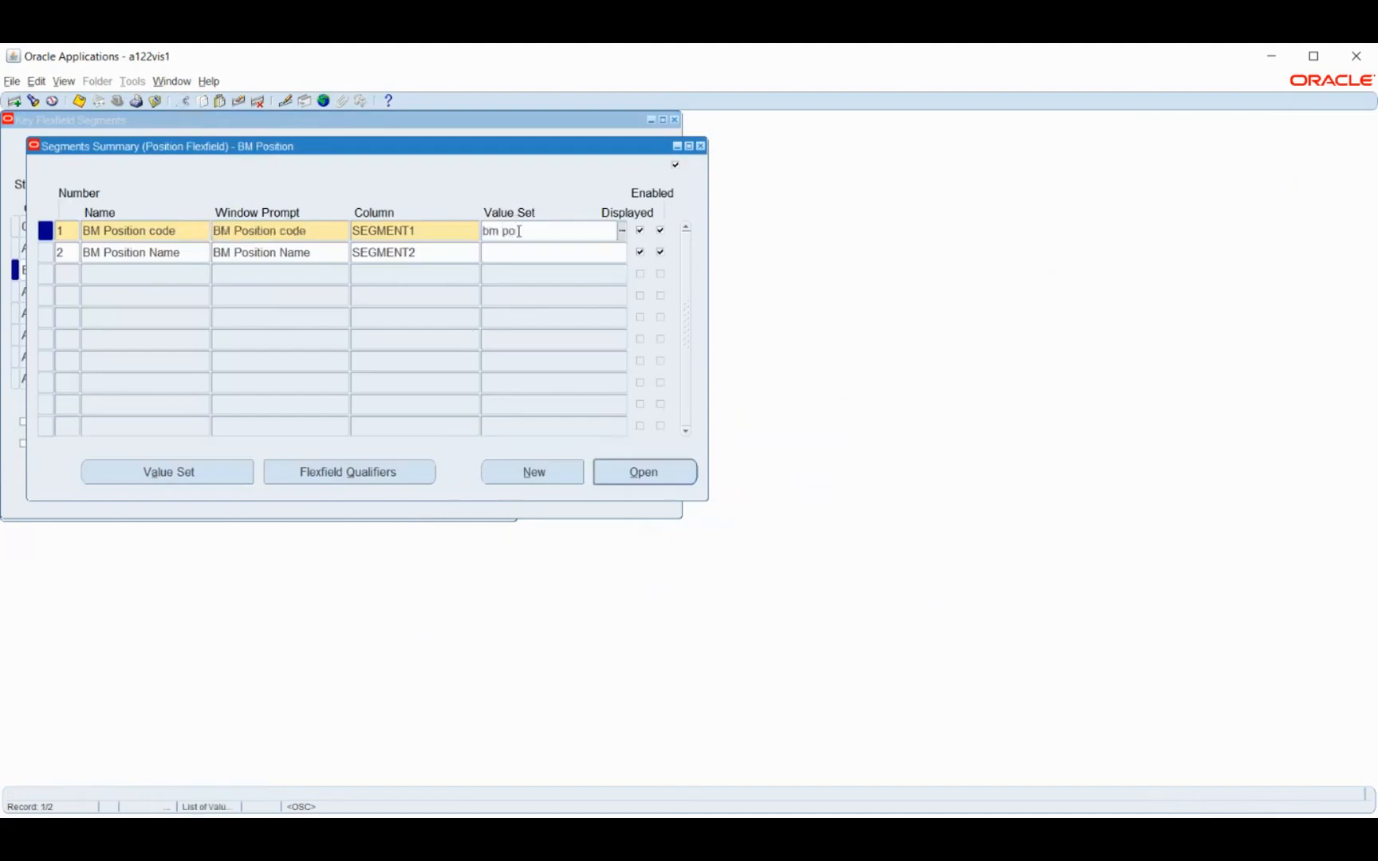
key("Tab")
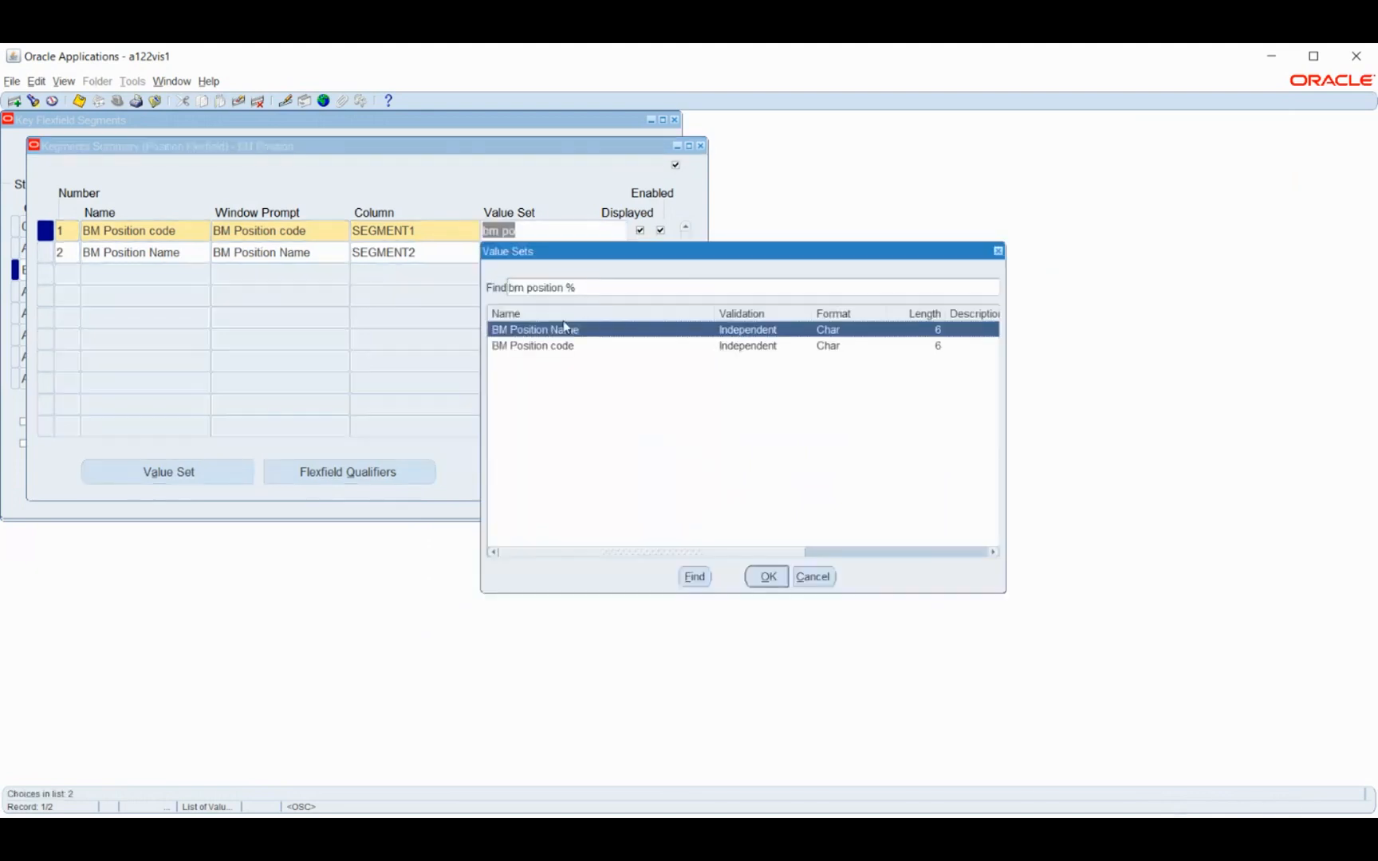
left_click(580, 348)
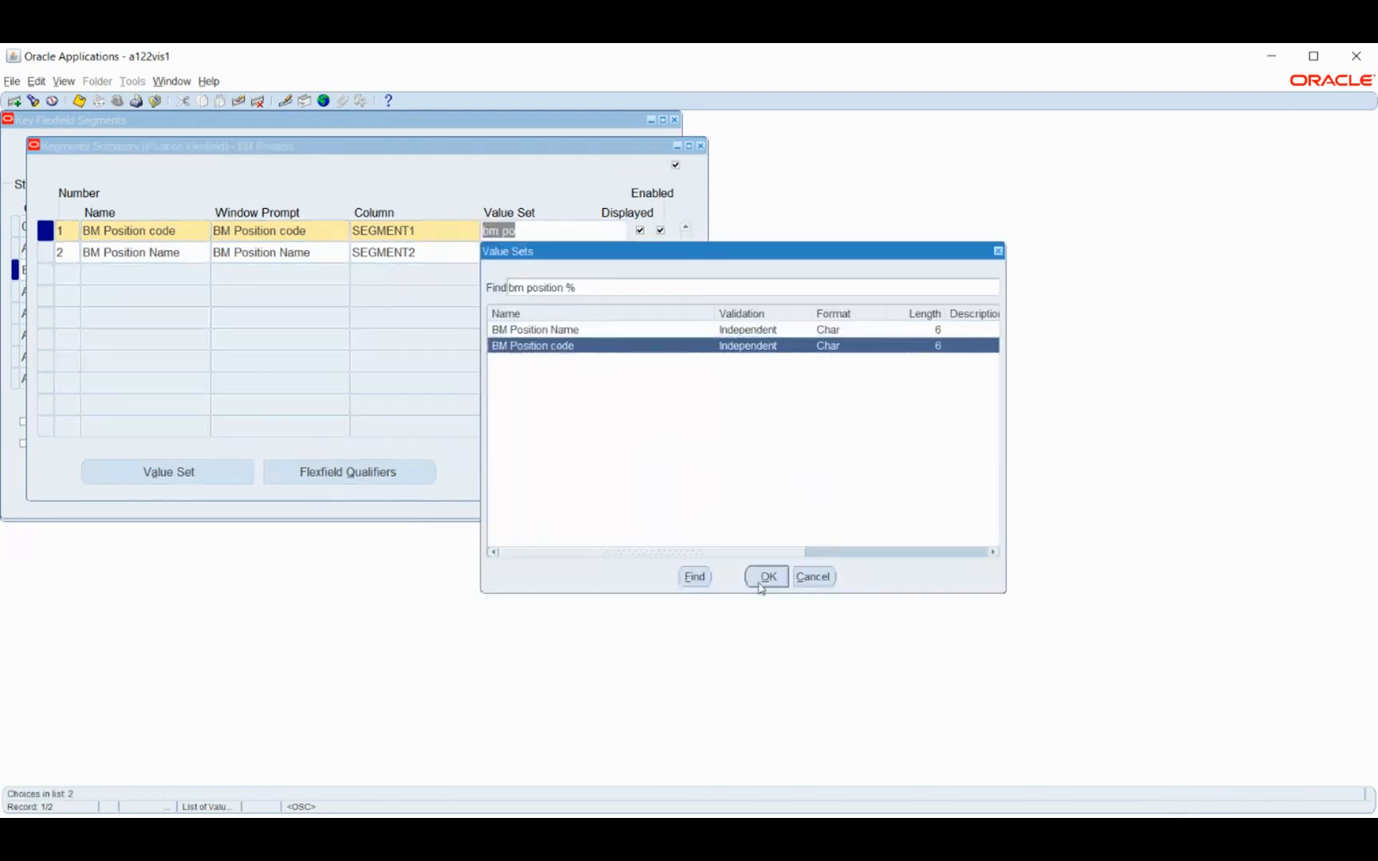
left_click(766, 577)
Assign the BM Position Name value set to segment 2 and save the segments
left_click(518, 255)
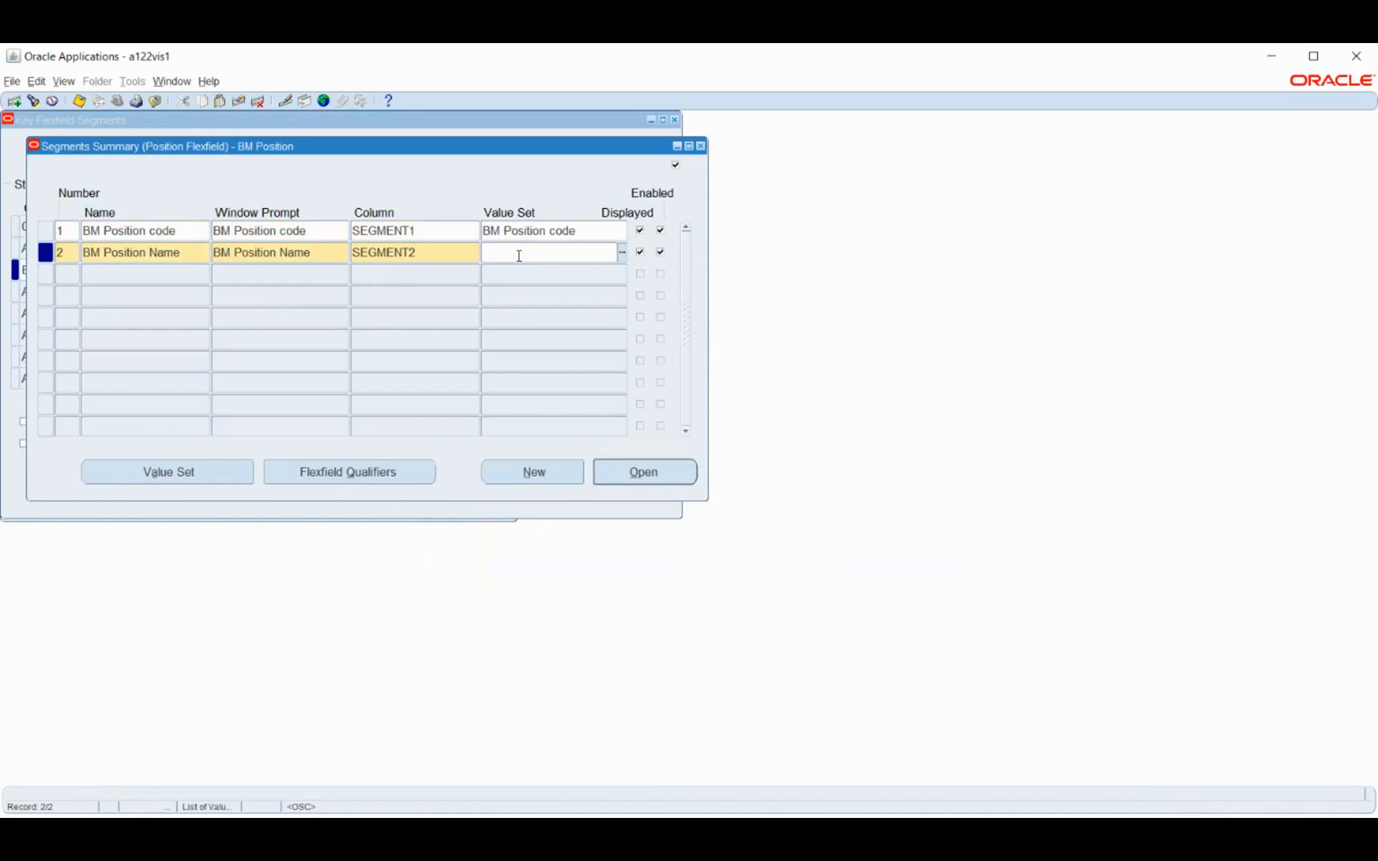
type("bm p")
key("Tab")
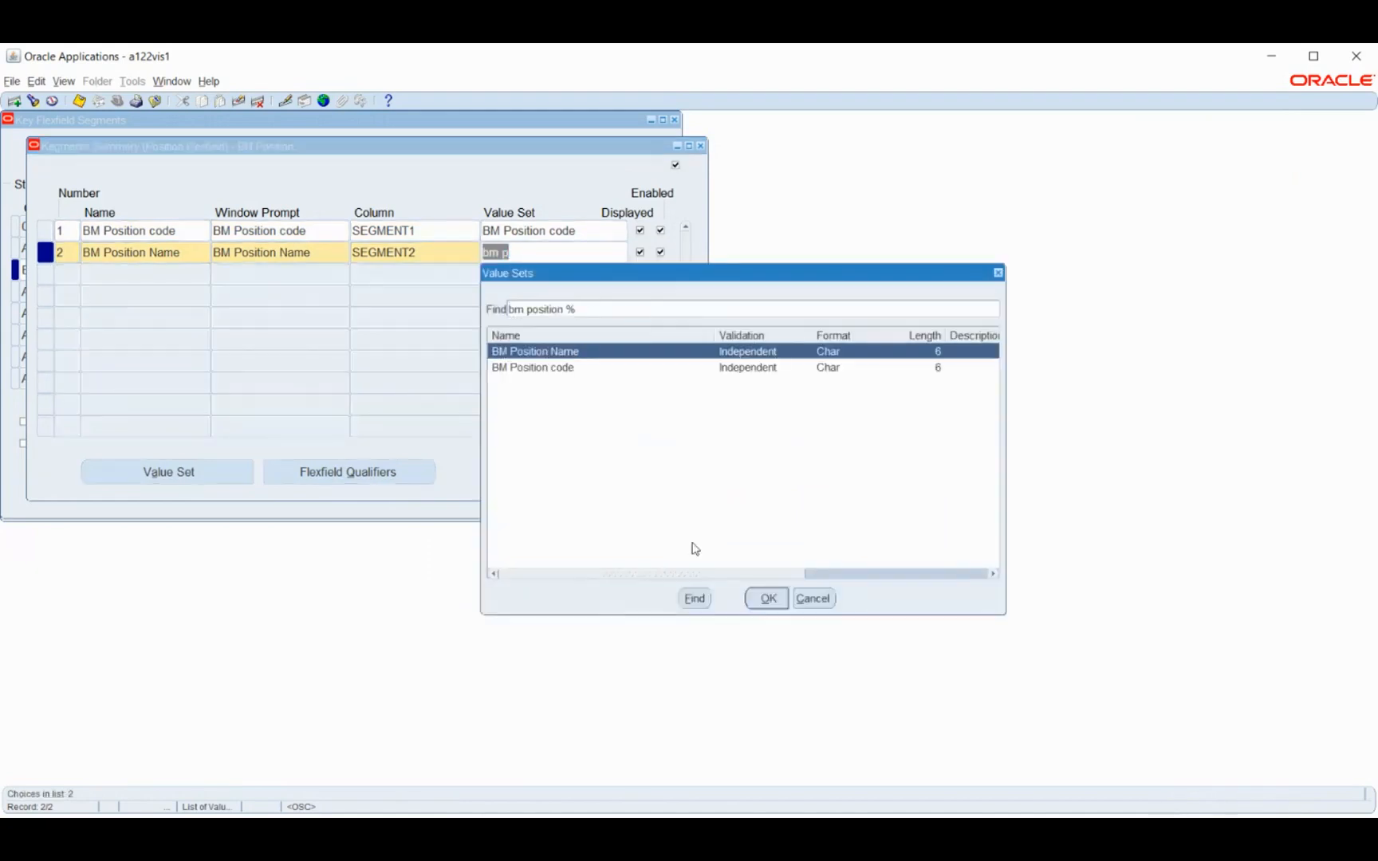
left_click(767, 598)
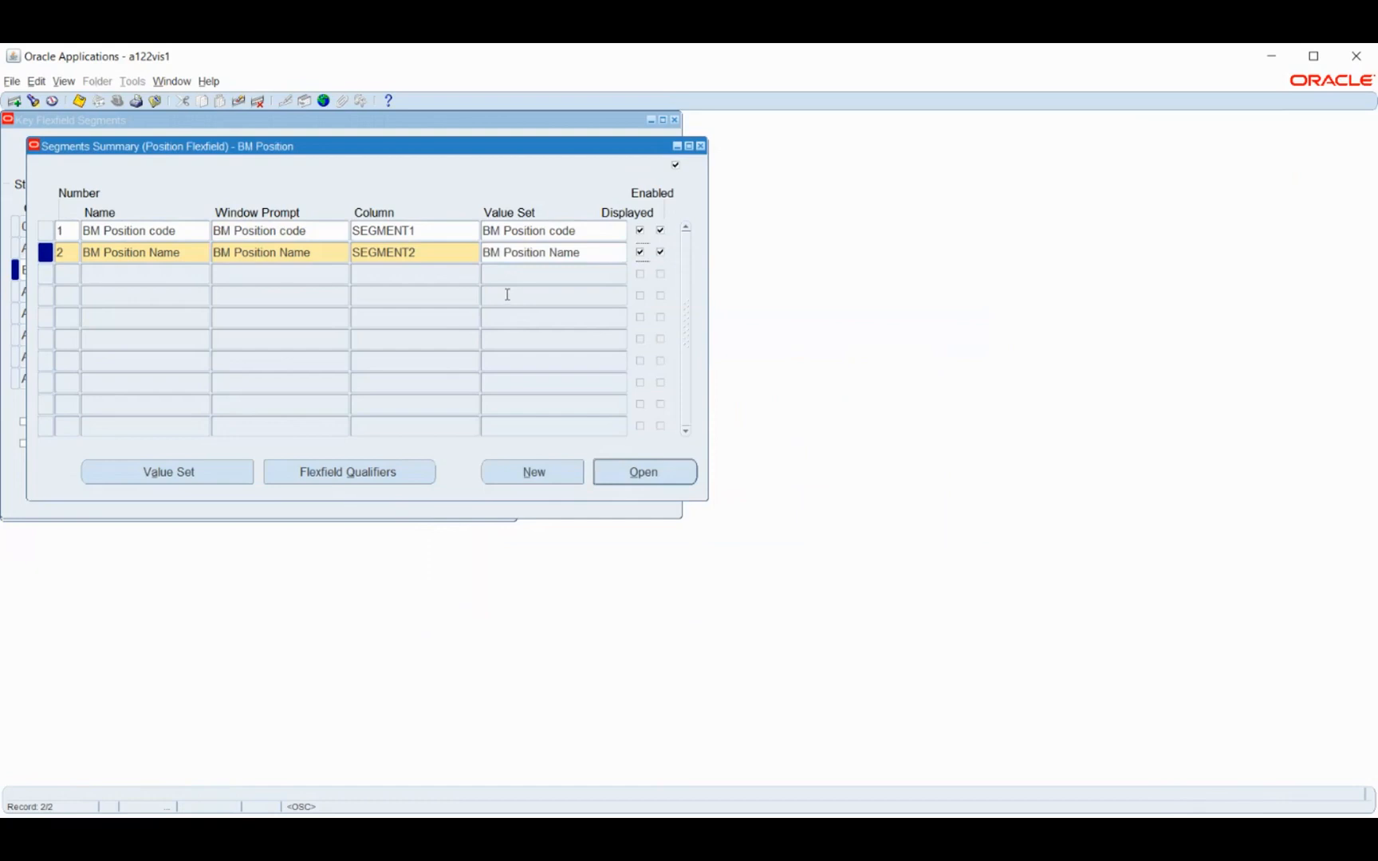
key("ctrl+s")
Check the flexfield qualifiers of the BM Position Name segment
left_click(381, 472)
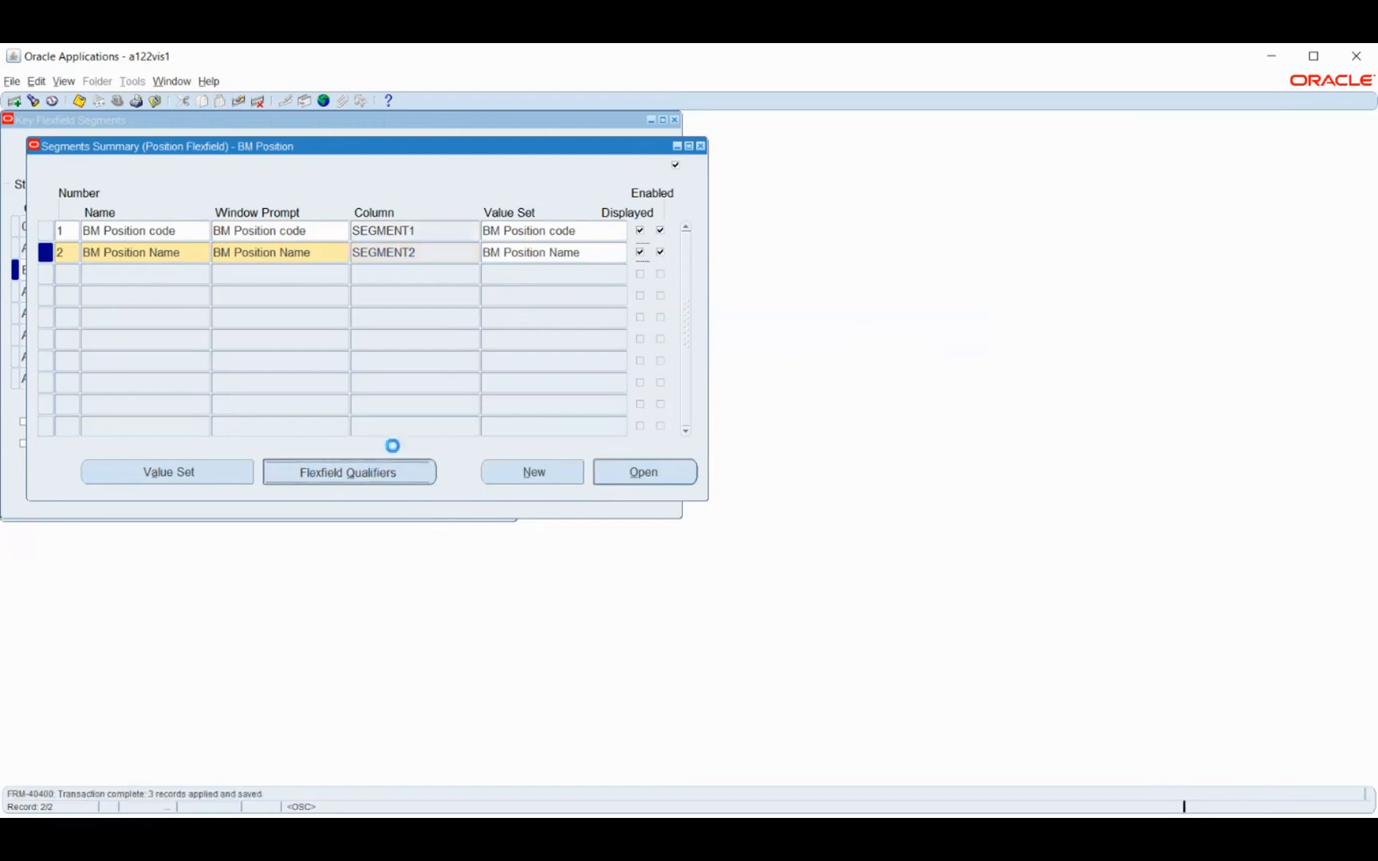
left_click(825, 490)
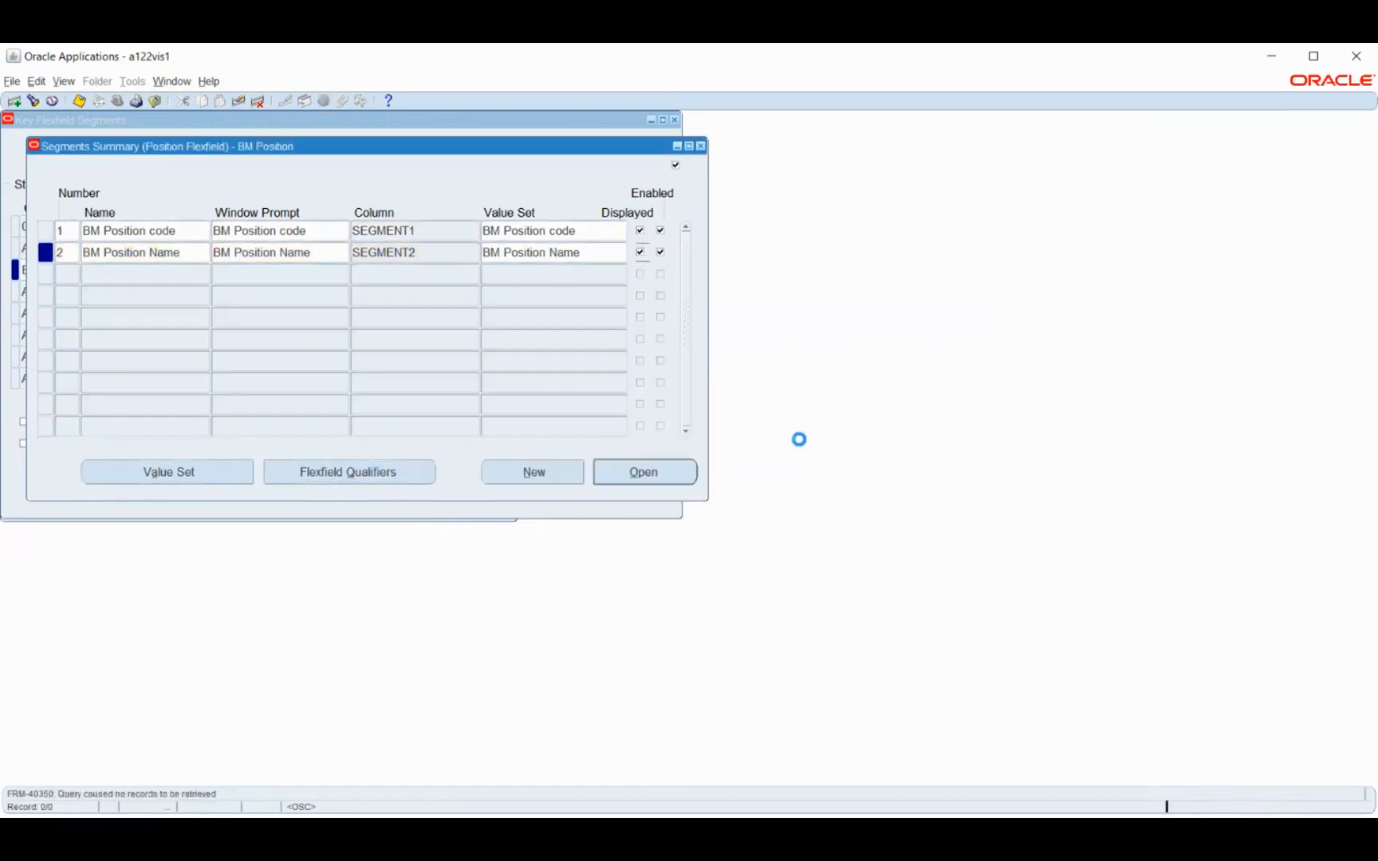
left_click(604, 172)
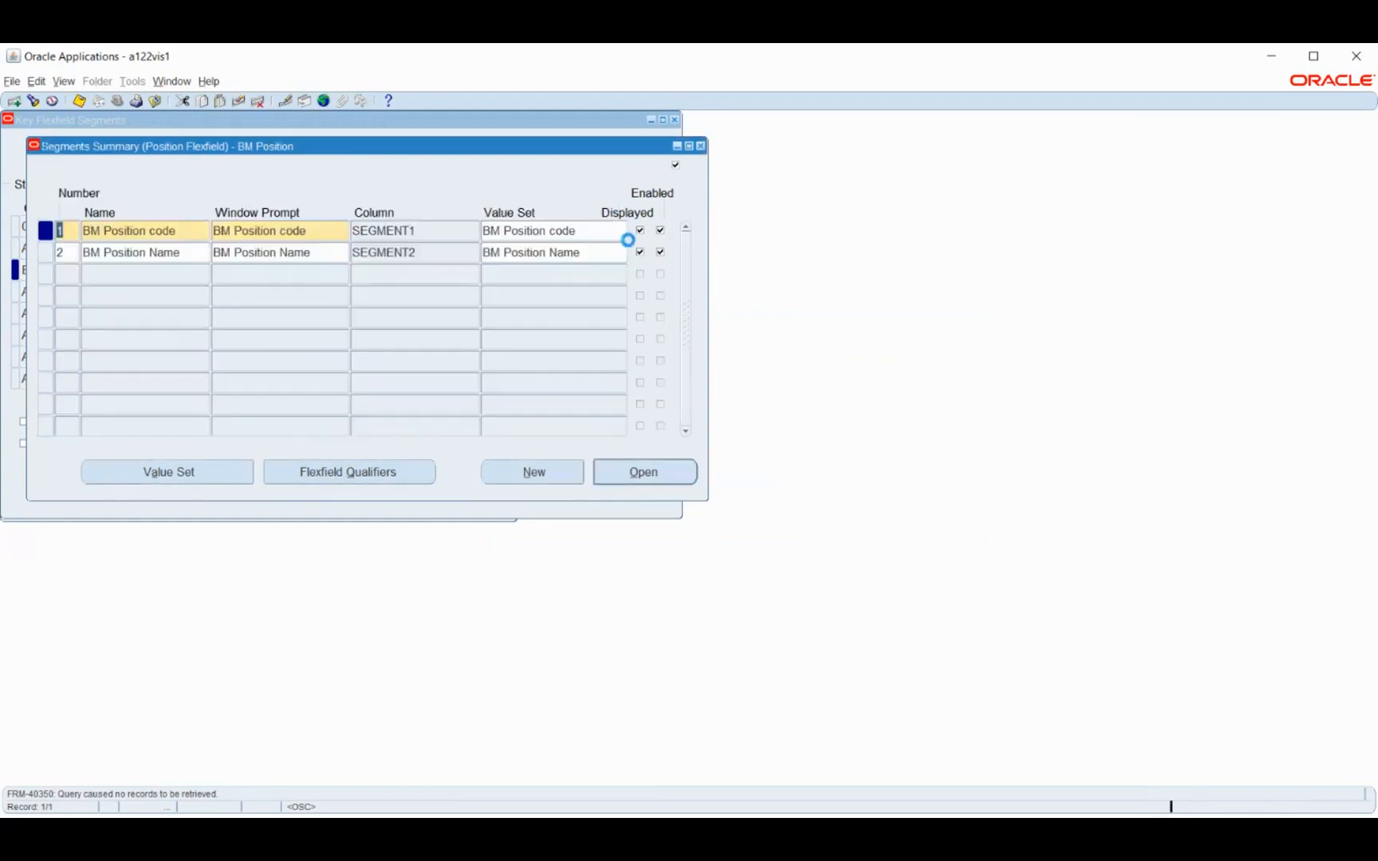
Allow dynamic inserts for the BM Position structure, freeze its flexfield definition and compile it
left_click(701, 146)
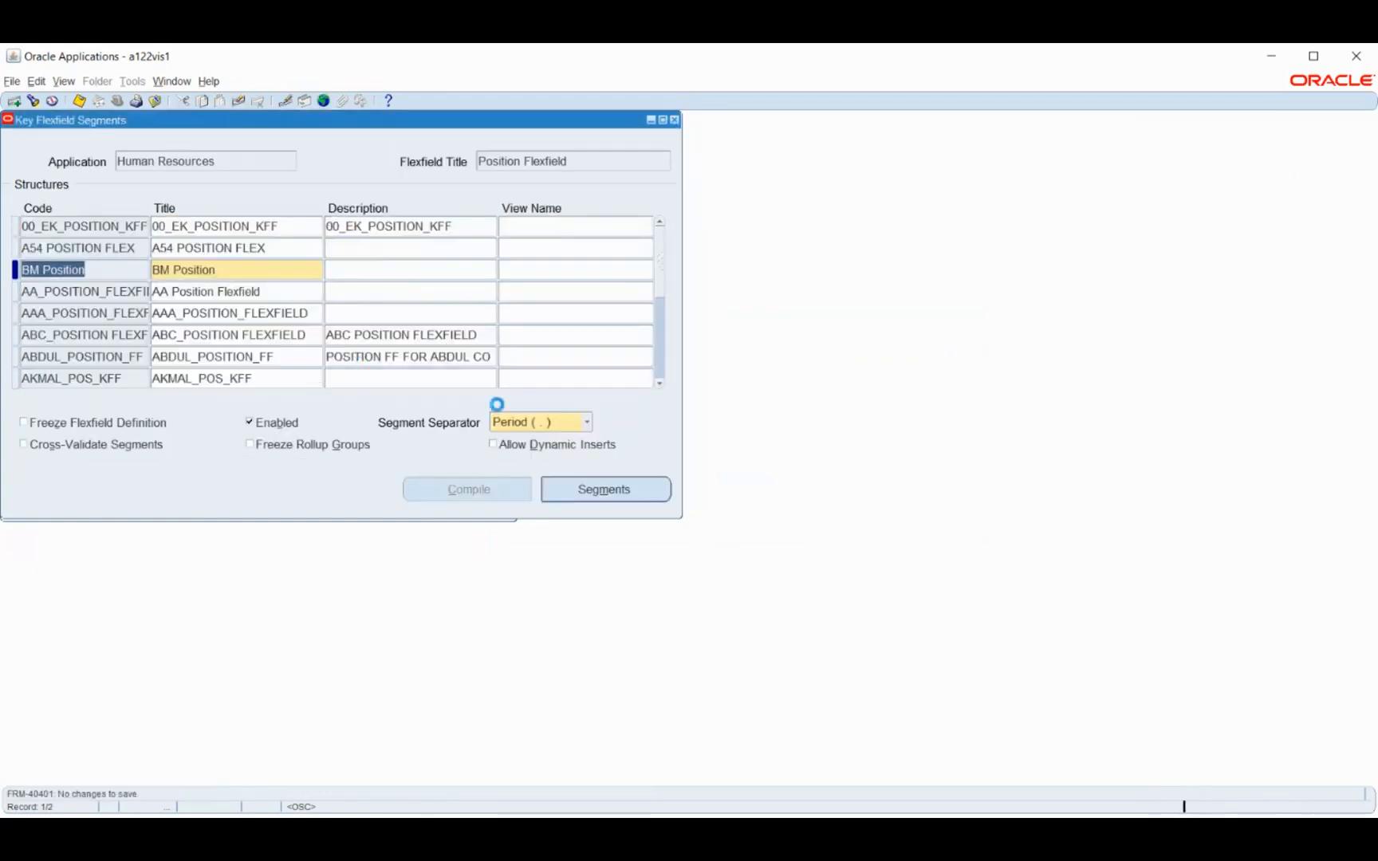
left_click(525, 448)
left_click(42, 418)
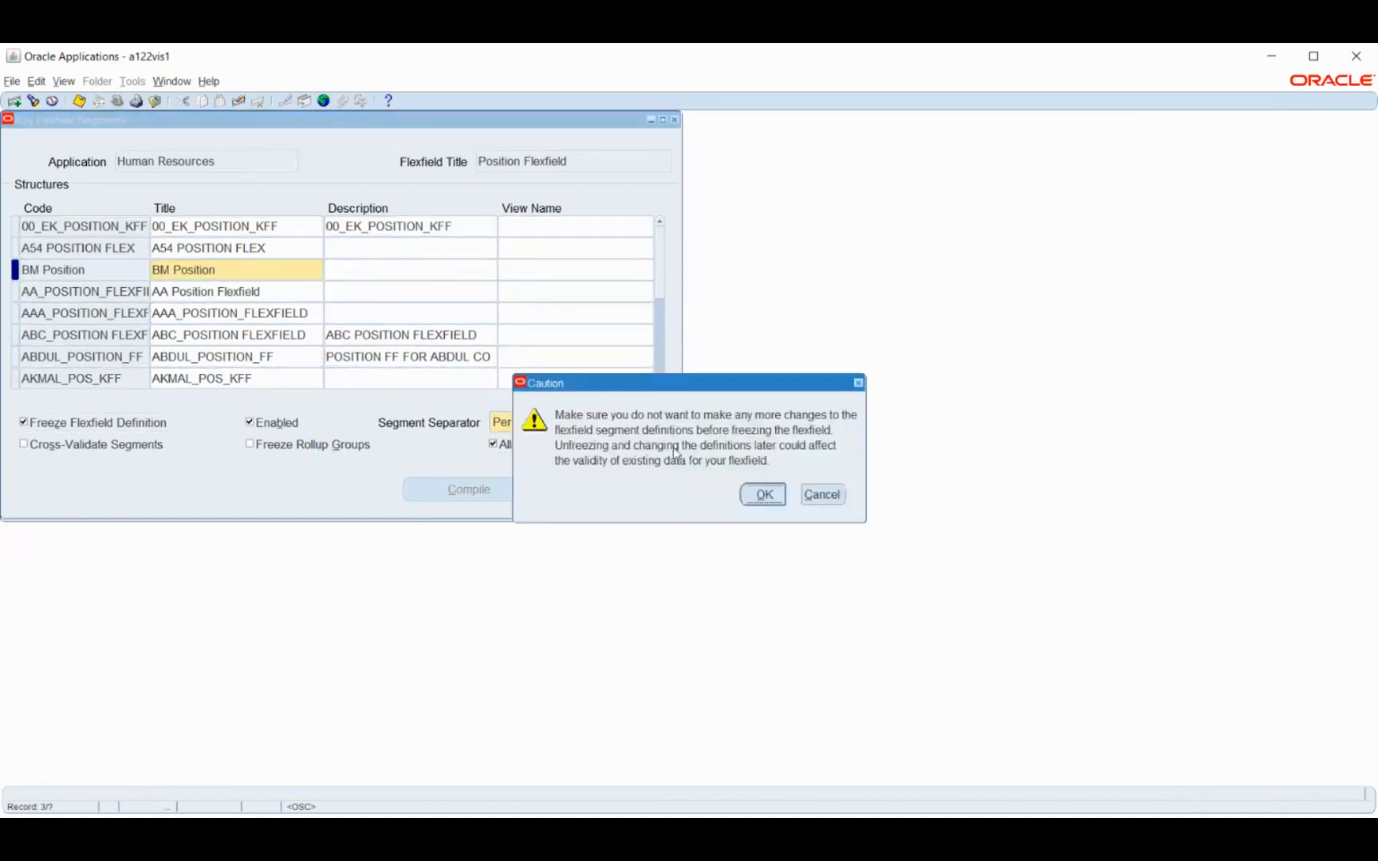
left_click(770, 496)
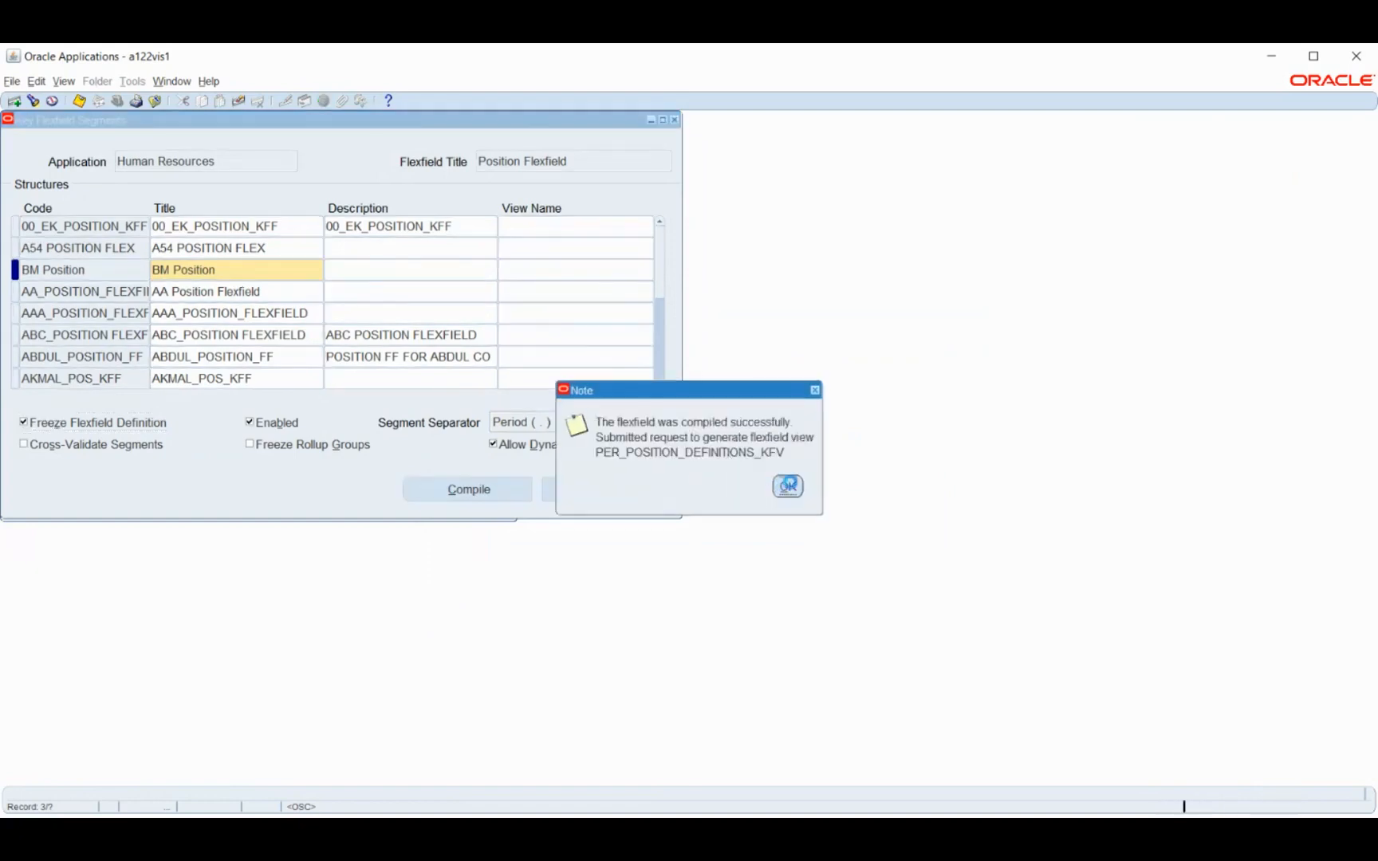
key("Return")
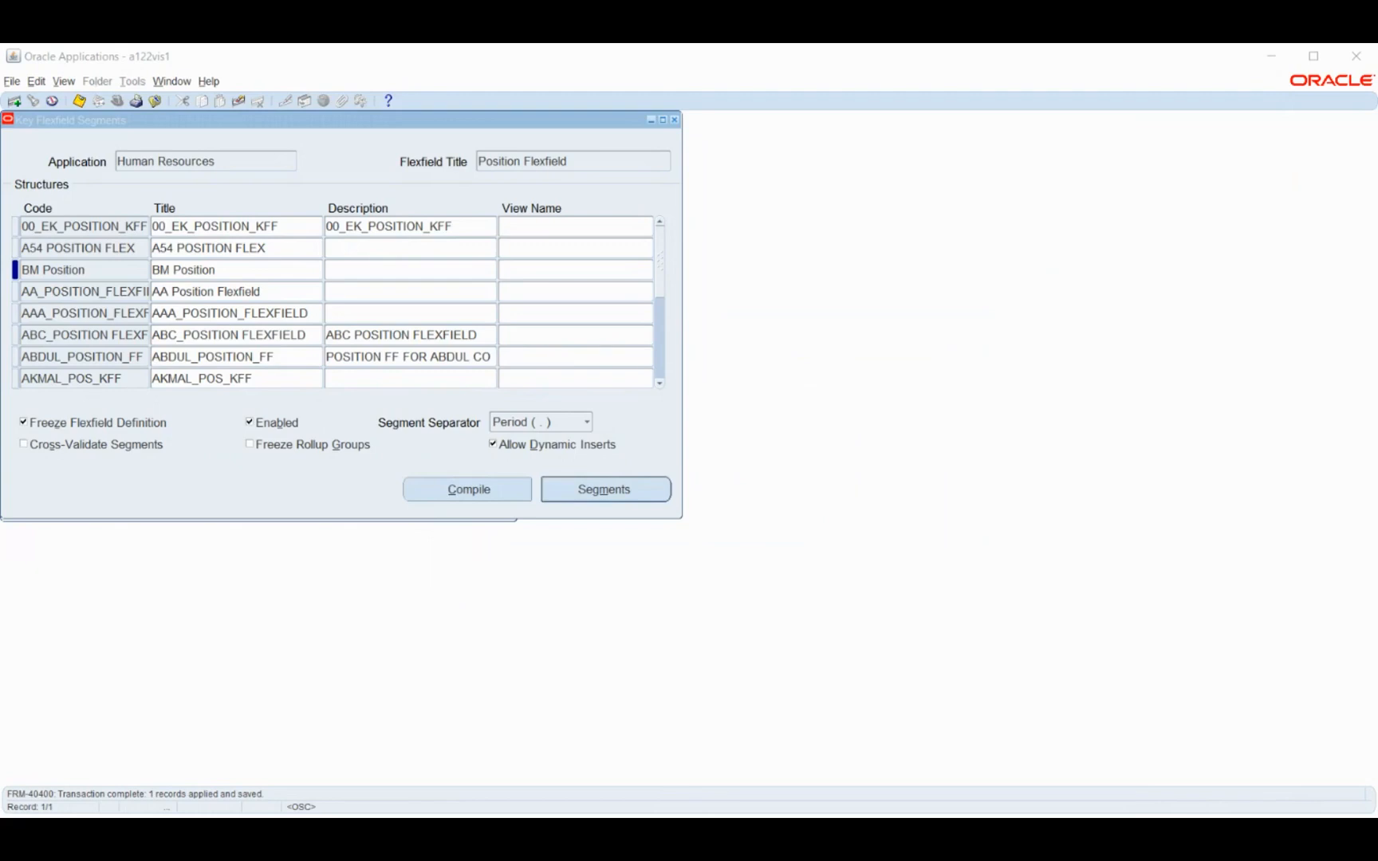
Find the Human Resources key flexfields and load the Competence Flexfield
left_click(133, 165)
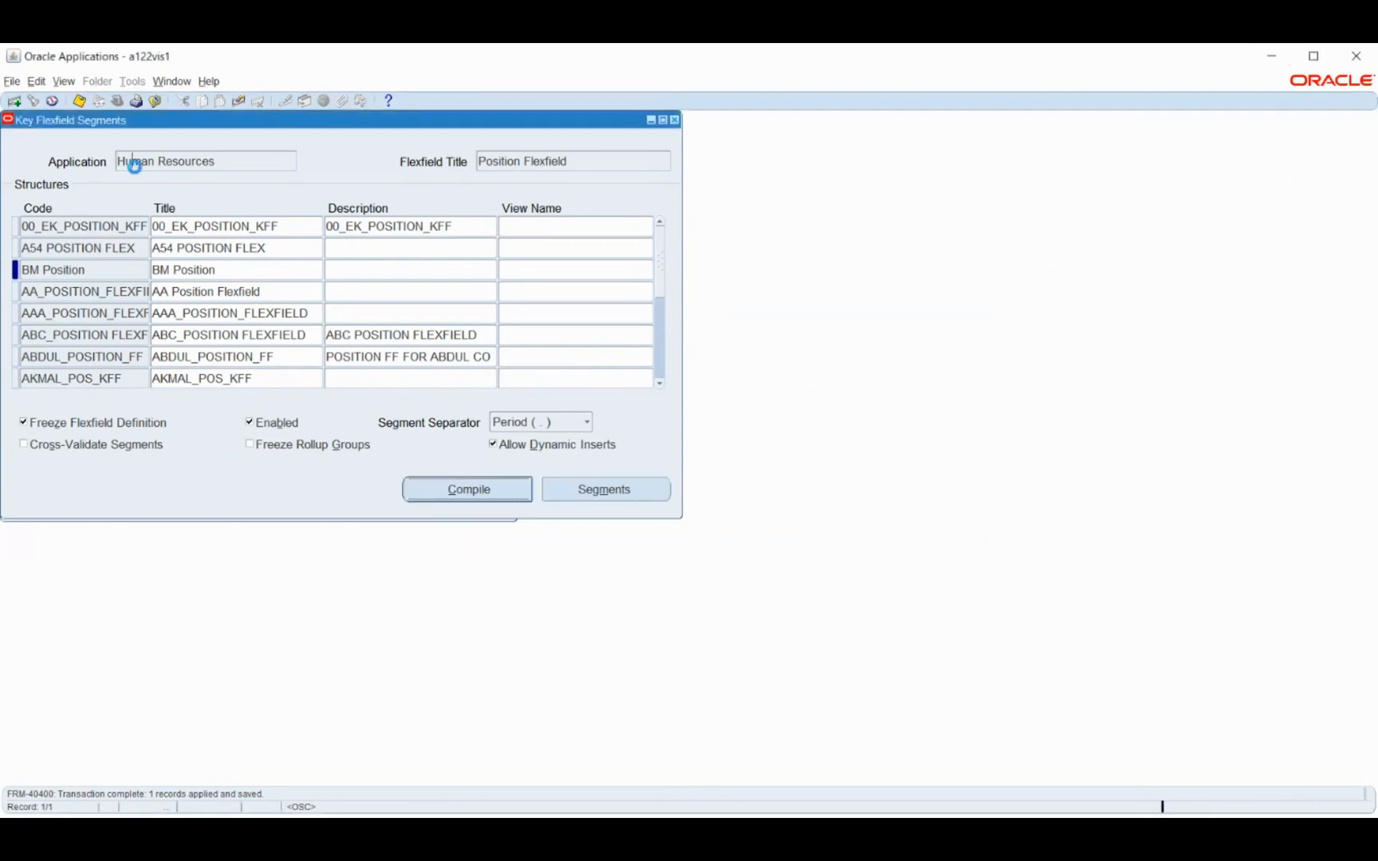
left_click(32, 102)
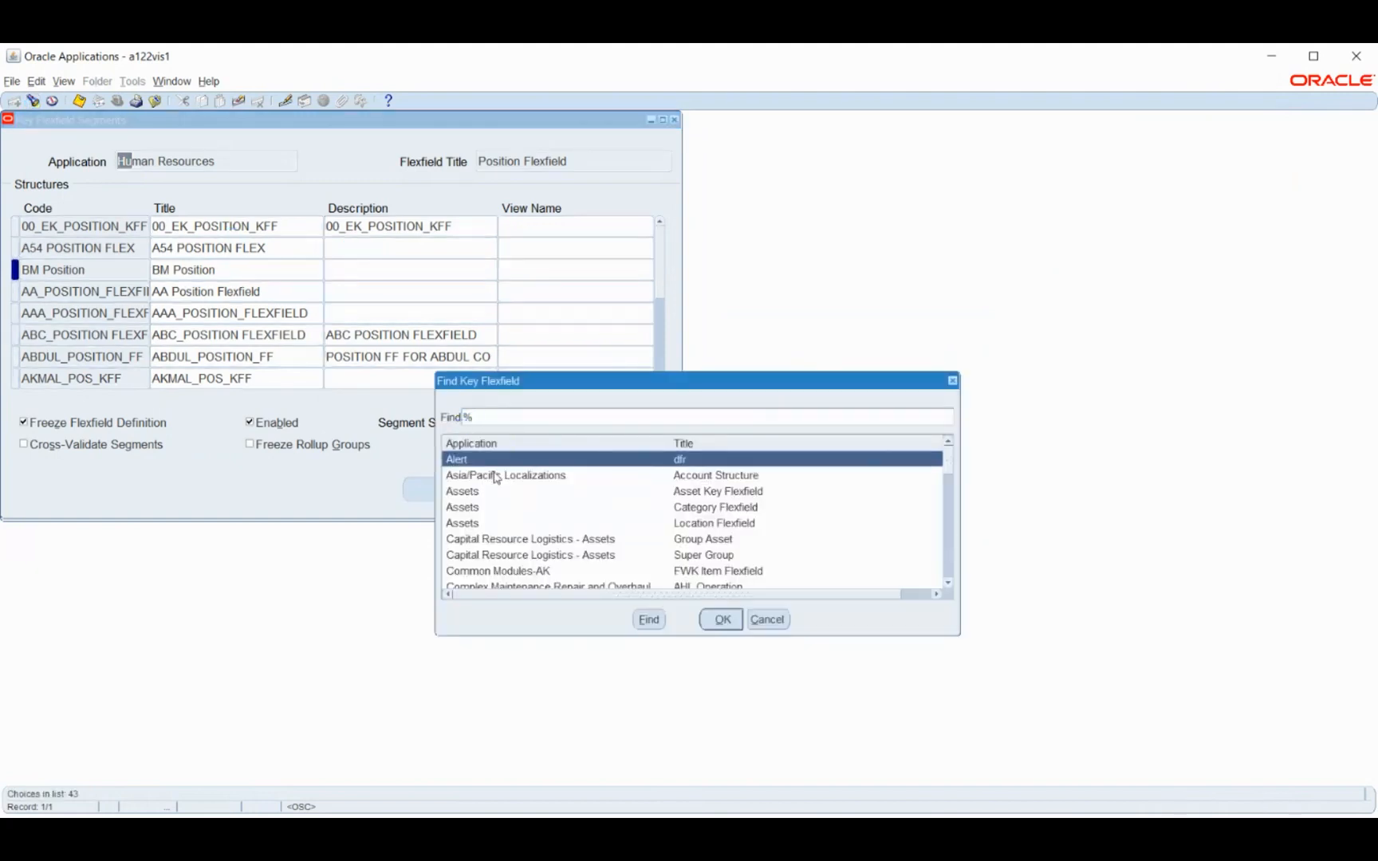
type("human Resources")
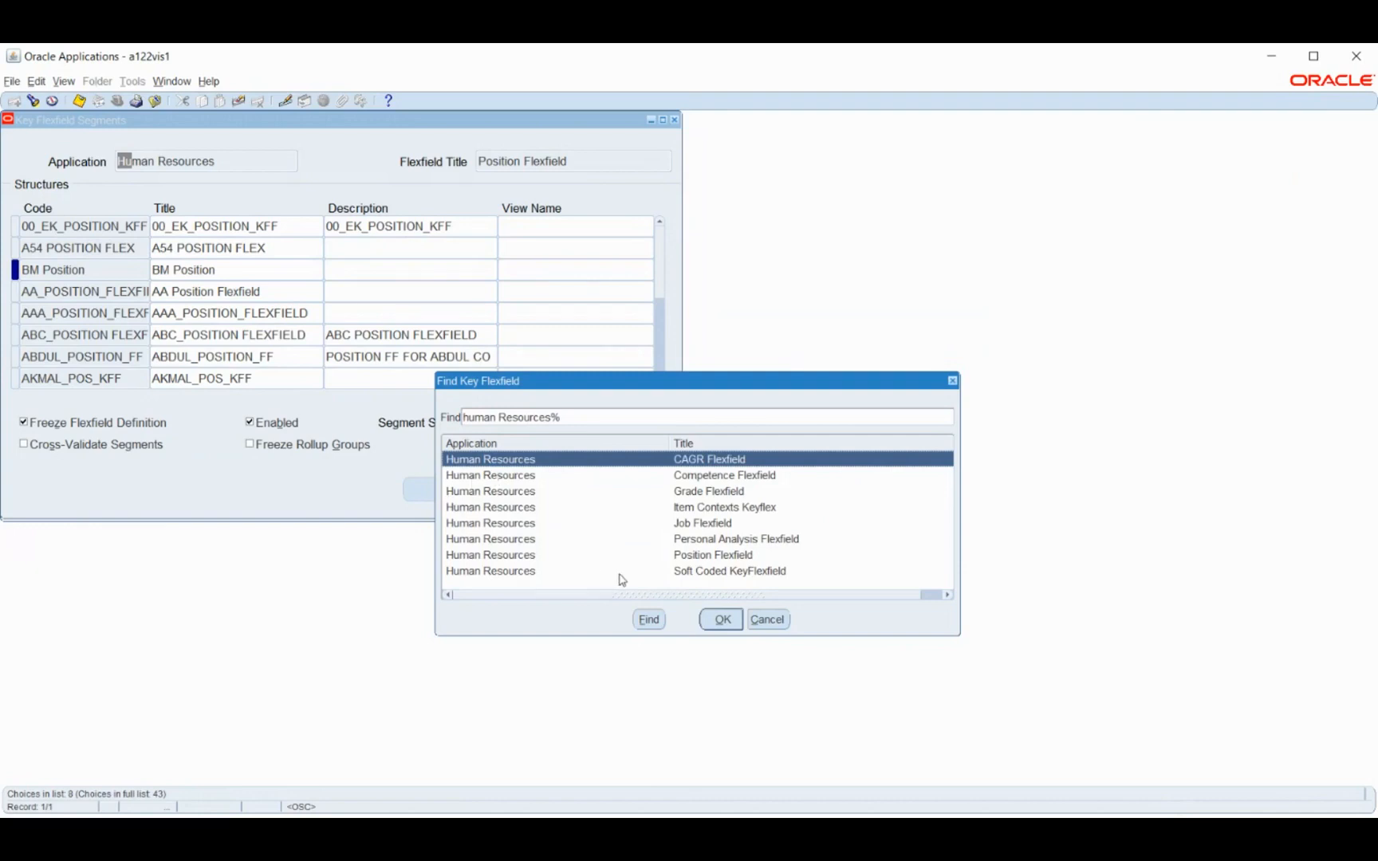
left_click(679, 476)
left_click(722, 619)
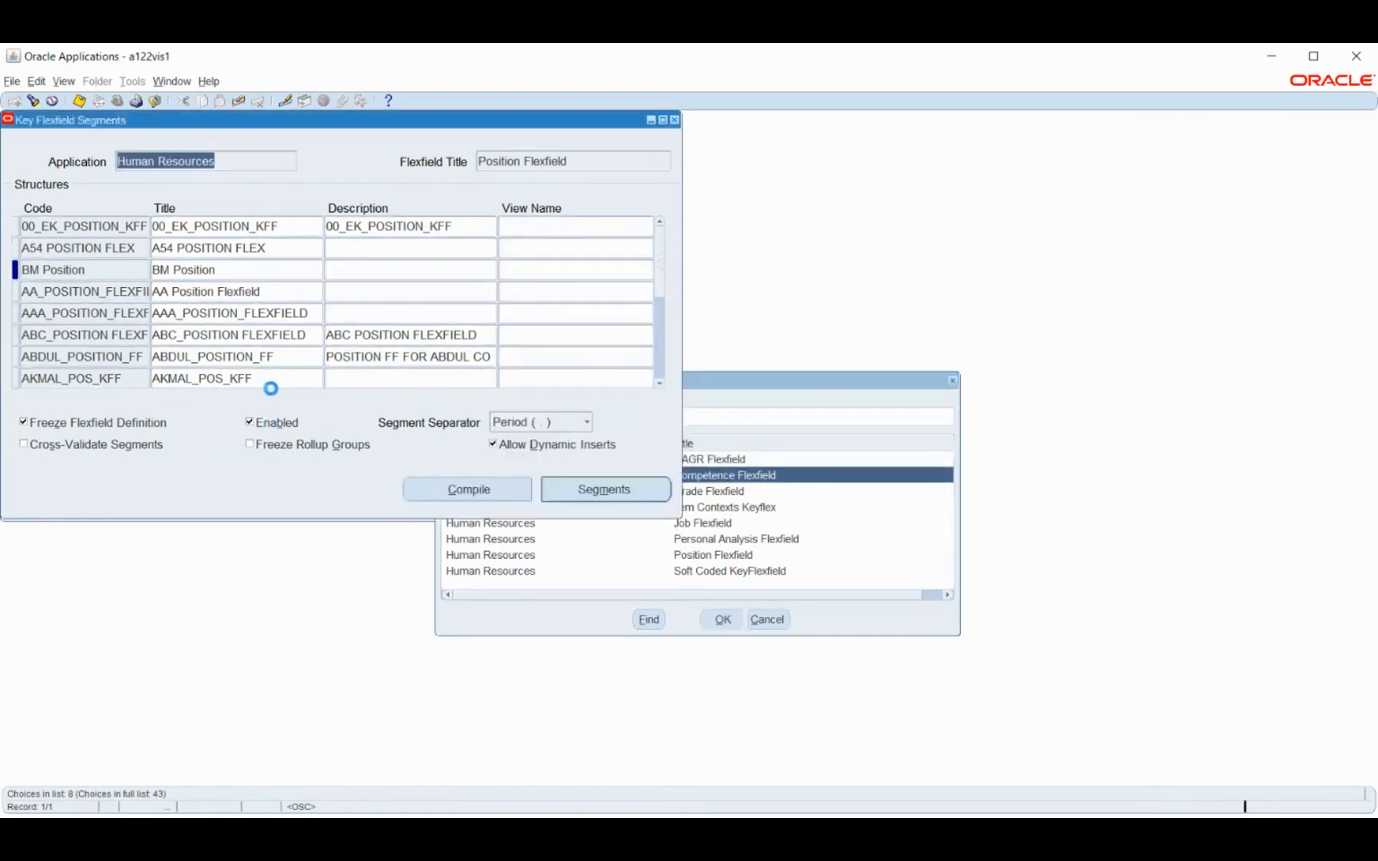
Add a Competence Flexfield structure with the code and title BM Competence
double_click(49, 269)
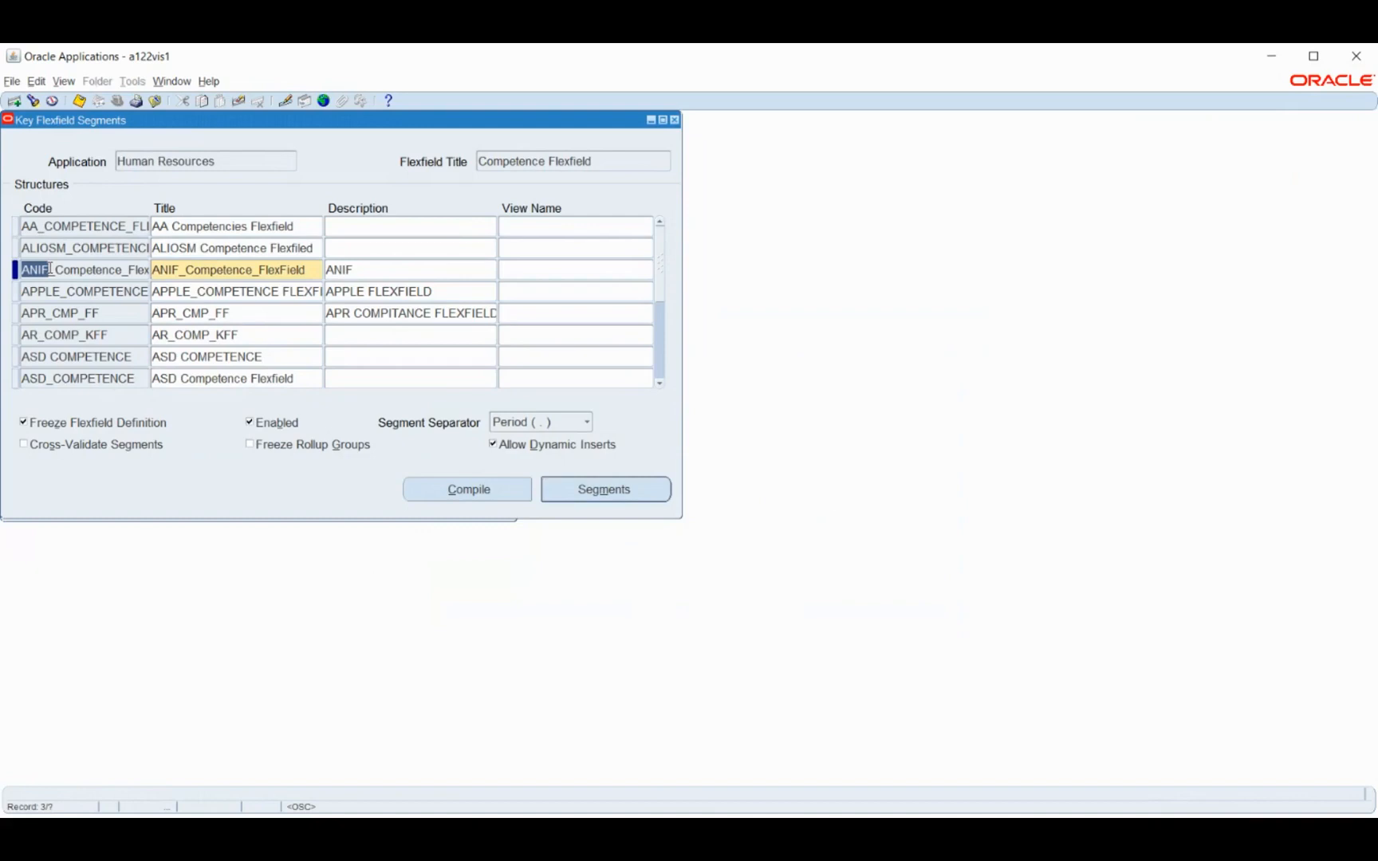
key("ctrl+Down")
type("BM Competence")
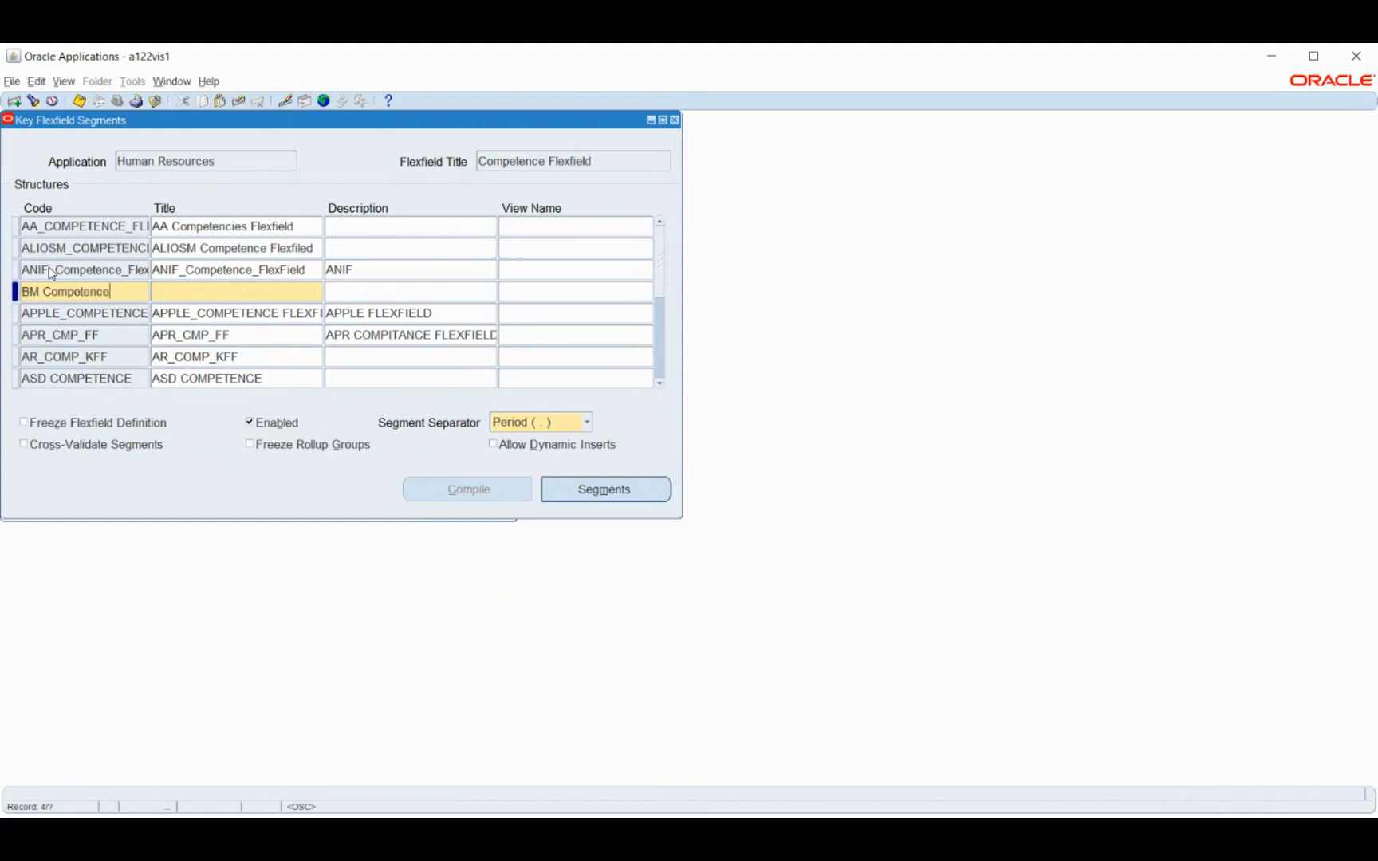
key("Tab")
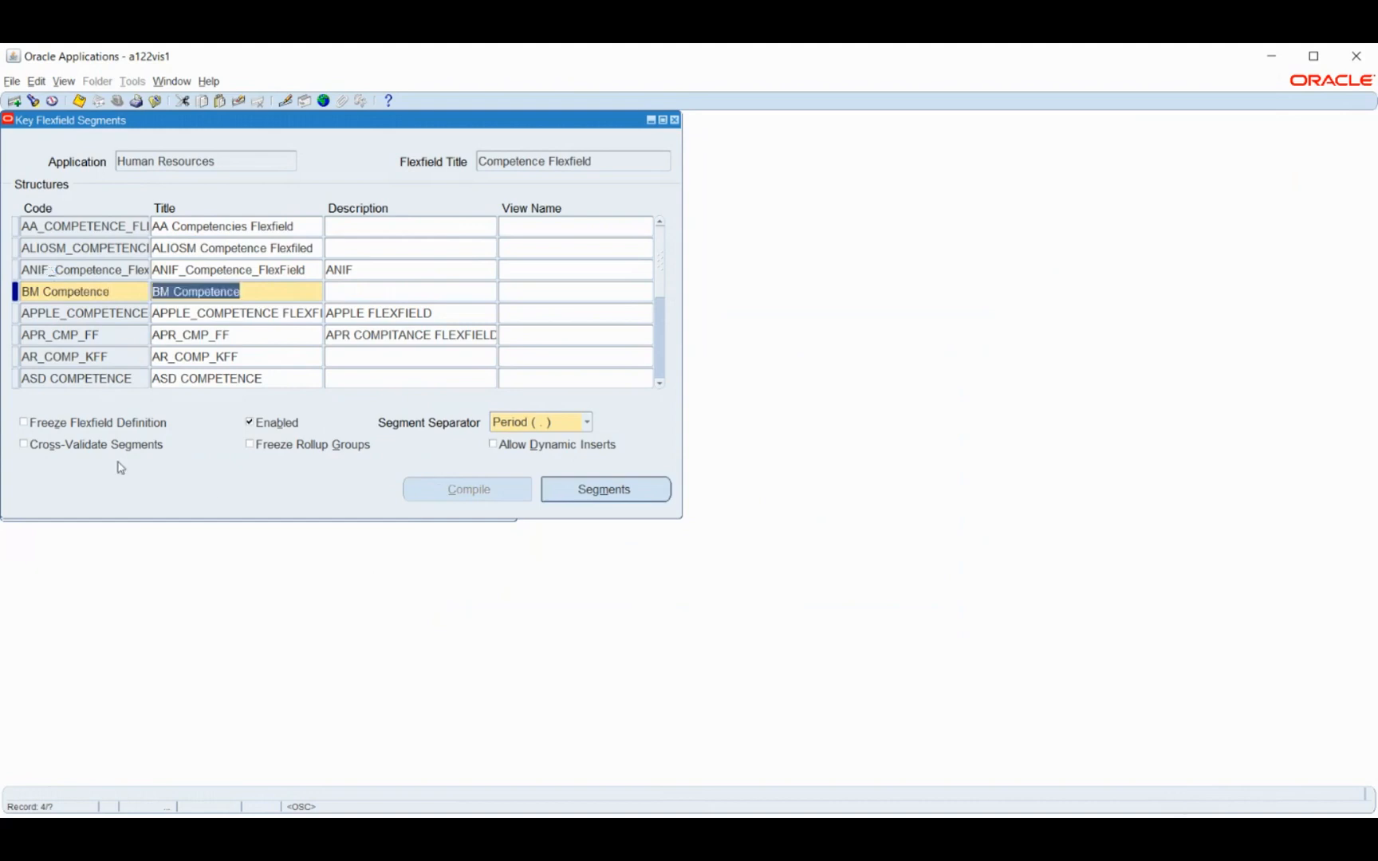
Open the segments of the BM Competence structure and add segment number 1, named and prompted Competence Type, on column SEGMENT1
left_click(589, 488)
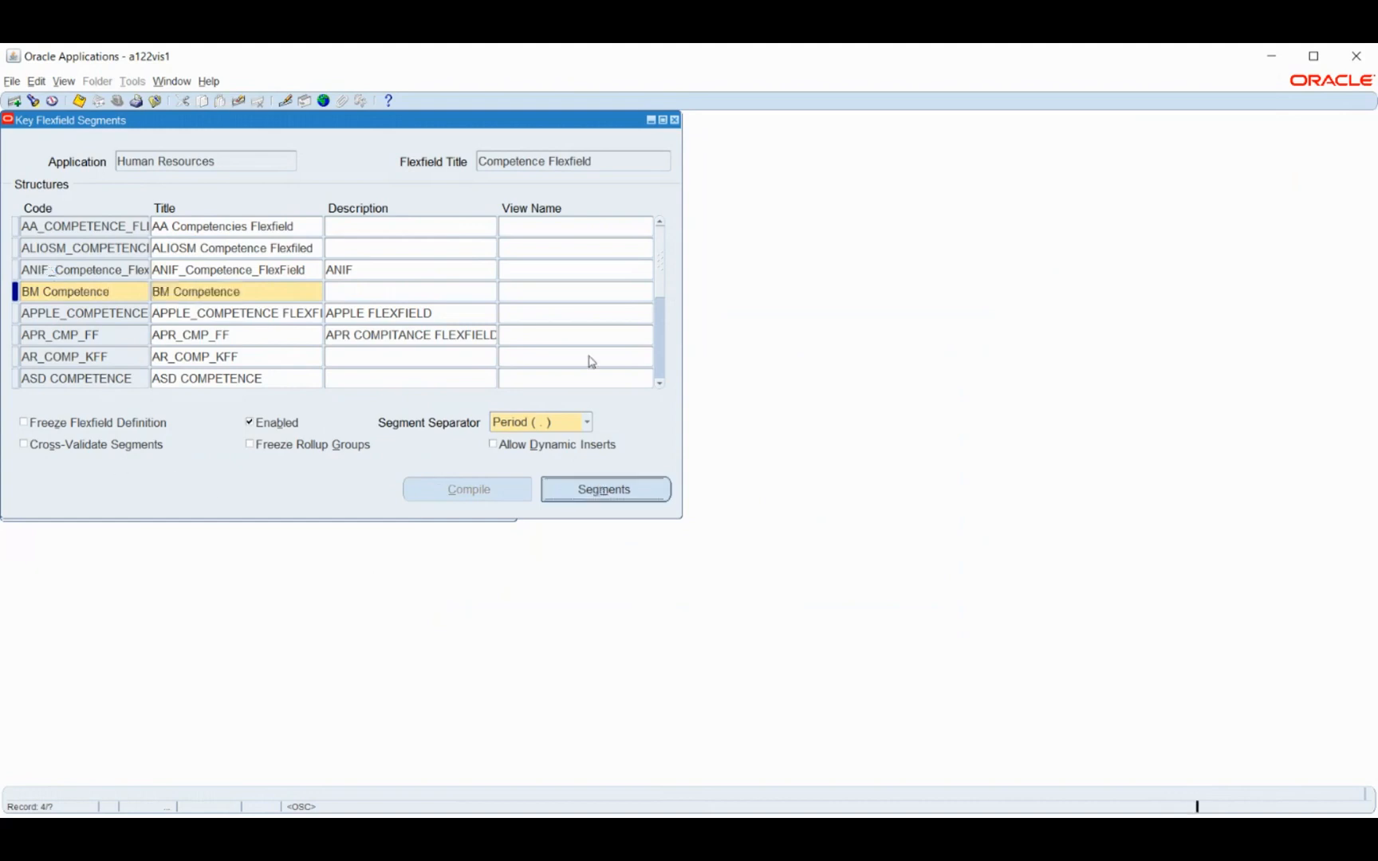
type("1")
key("Tab")
type("Com")
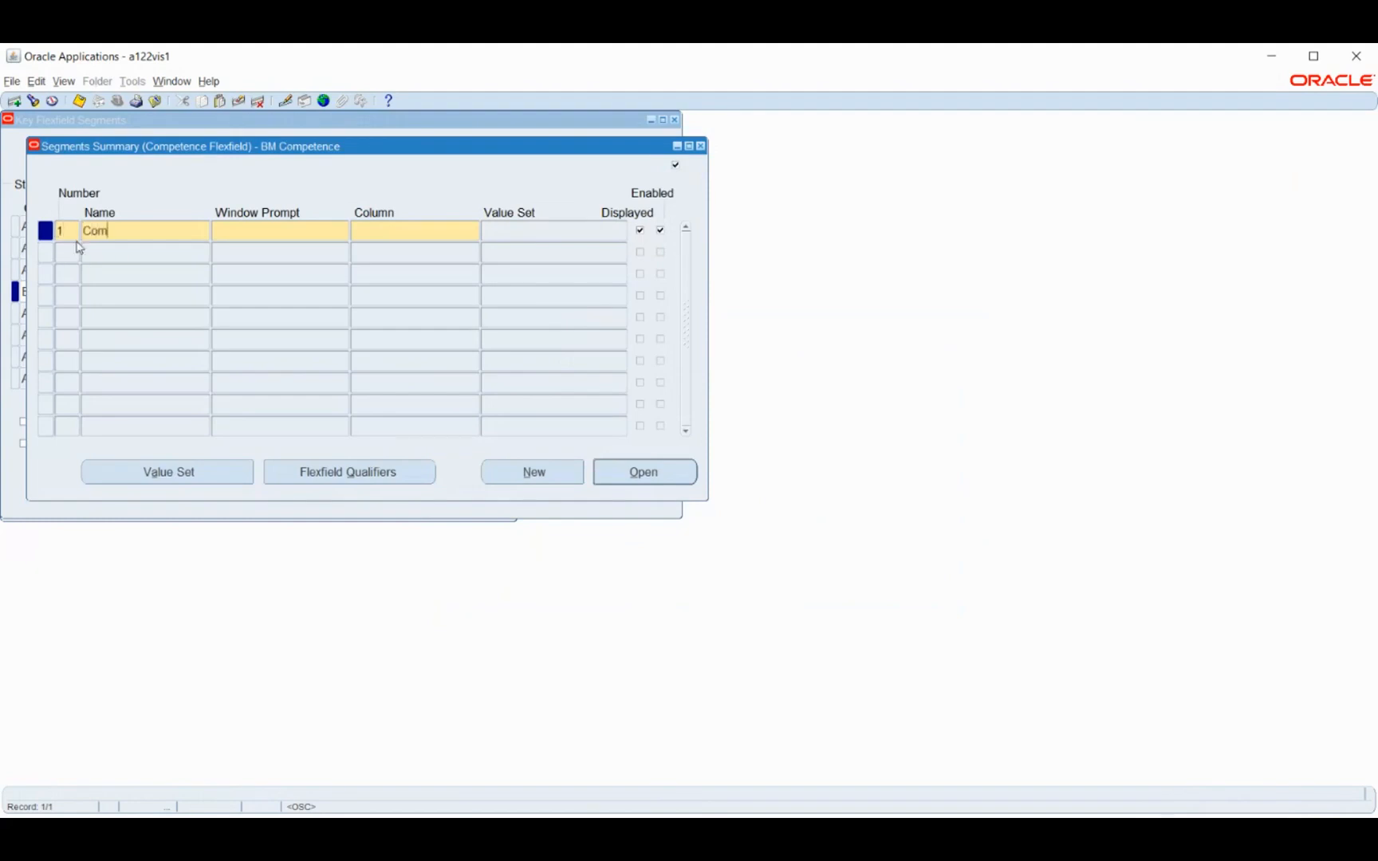
type("petence Type")
key("Tab")
key("Tab")
type("segment1")
key("Tab")
left_click(101, 253)
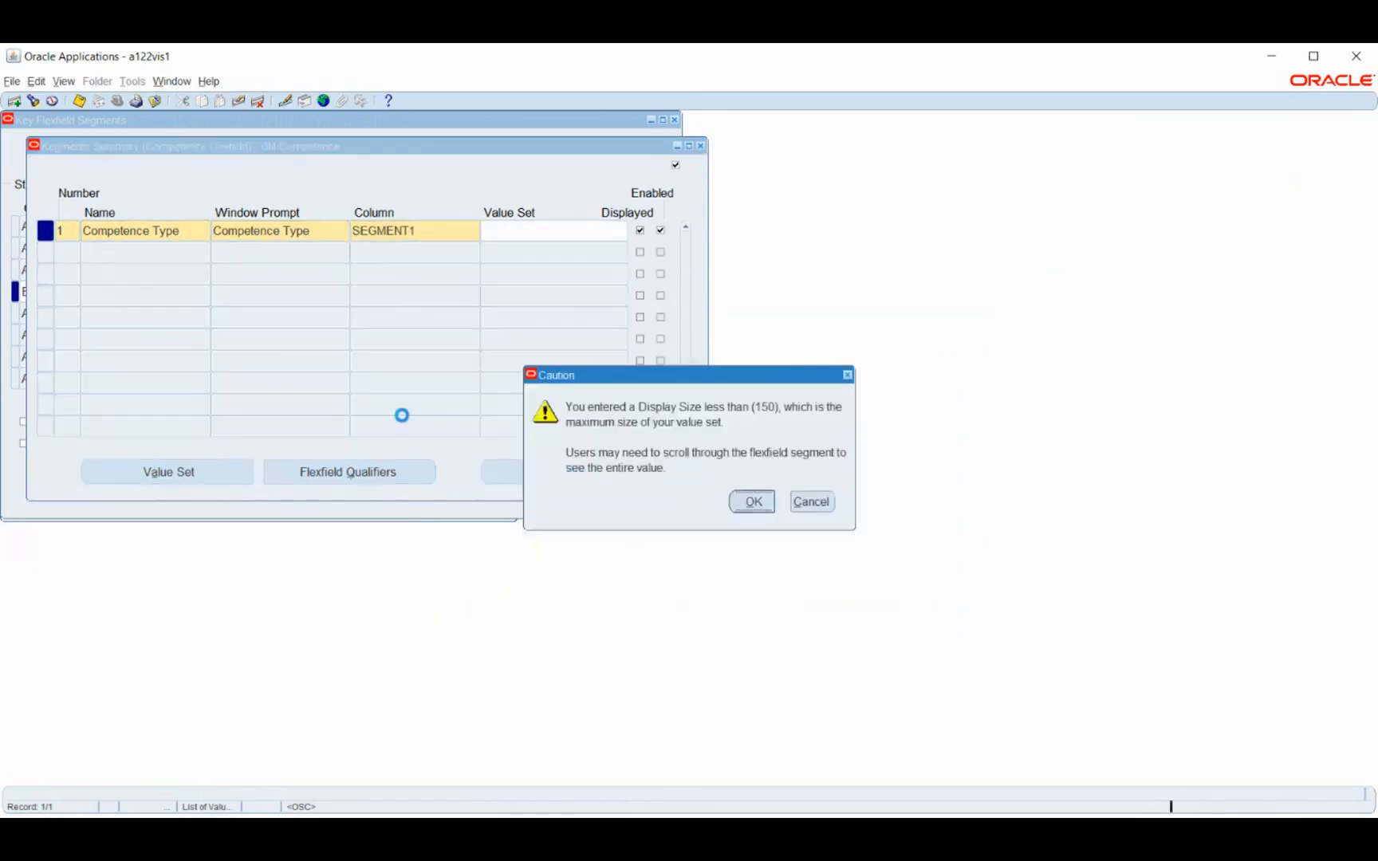
key("Return")
Add segment number 2 with the name and window prompt Competence Name on column SEGMENT2
key("Tab")
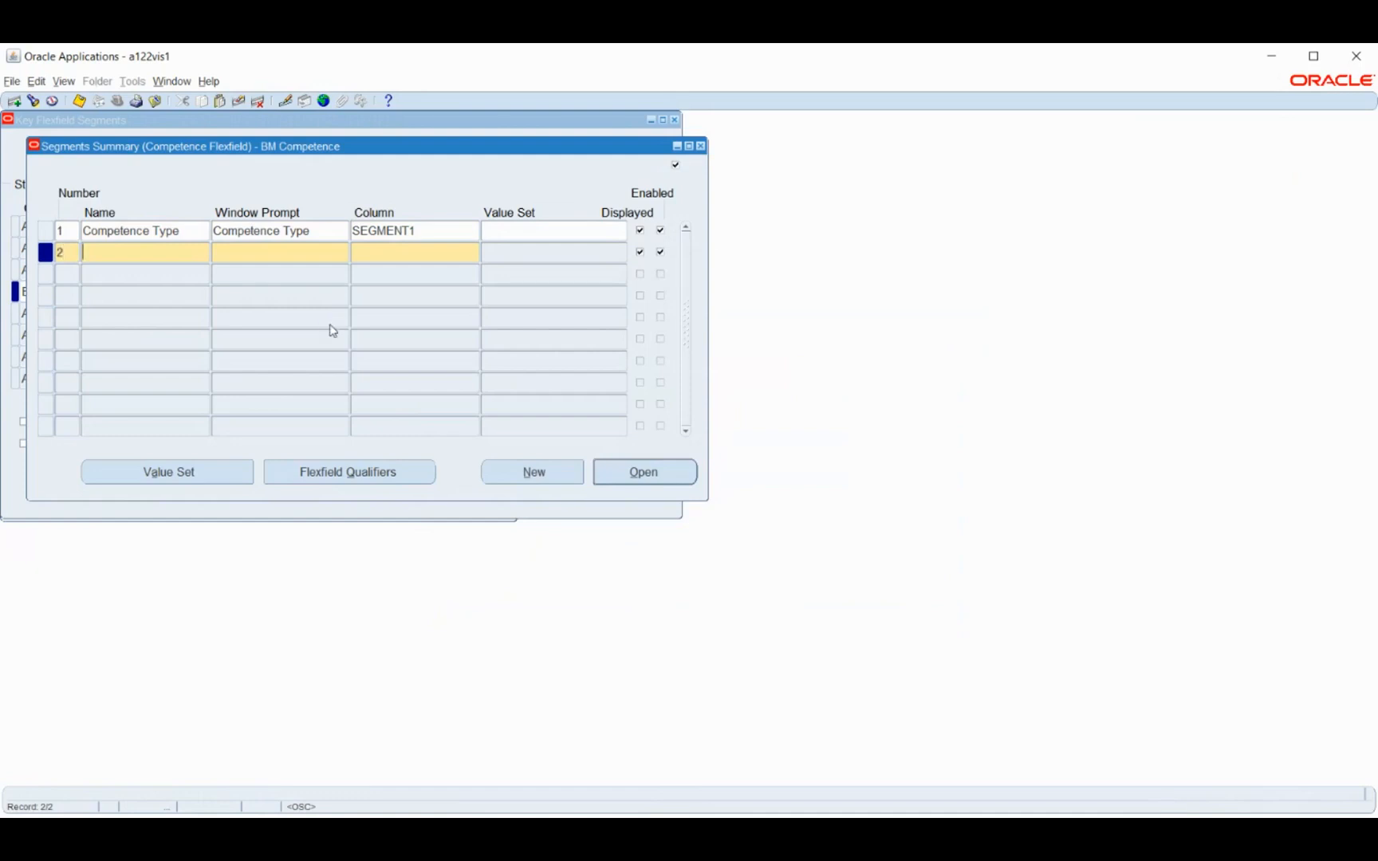
type("Competence Name")
key("Tab")
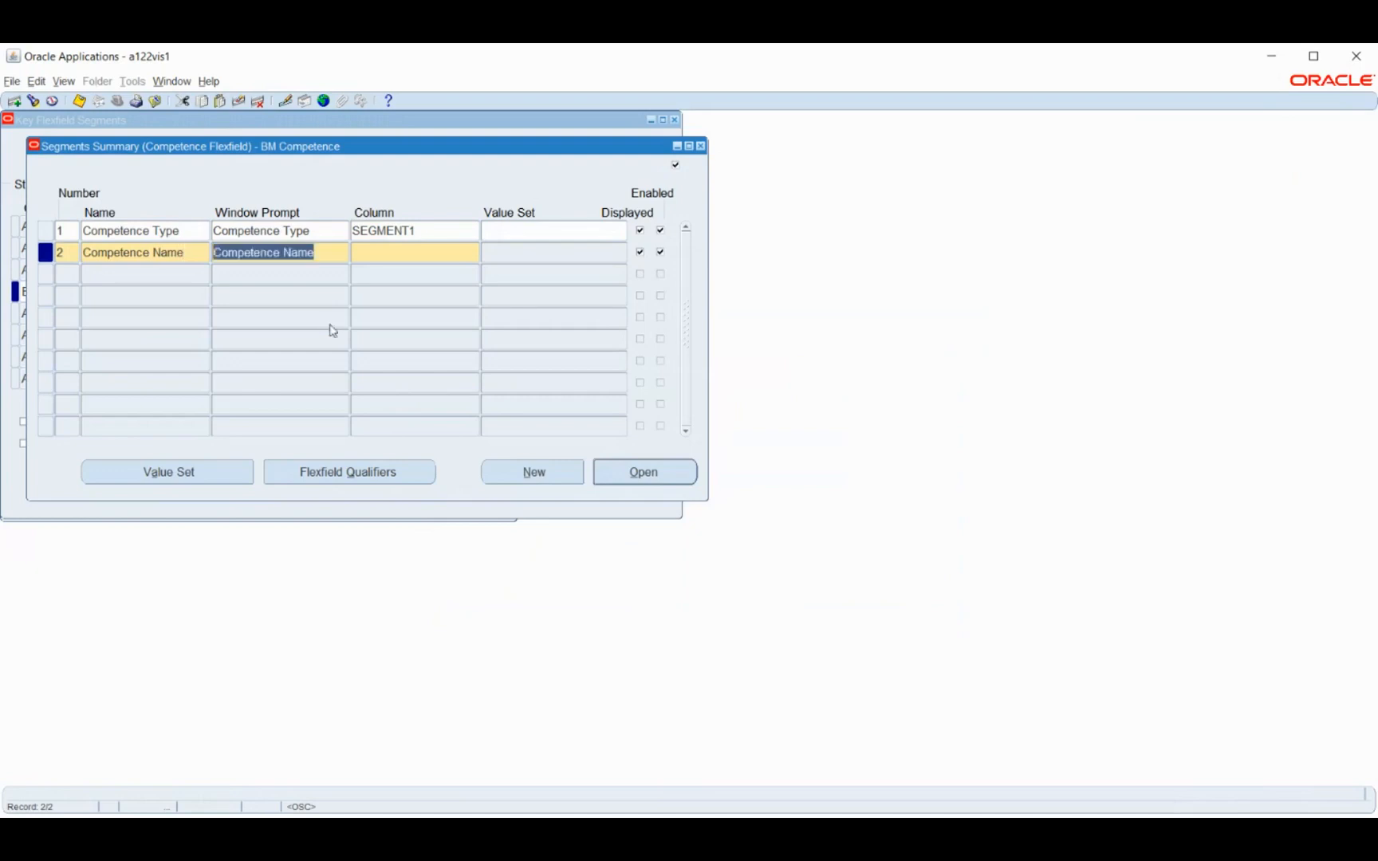
key("Tab")
type("segment2")
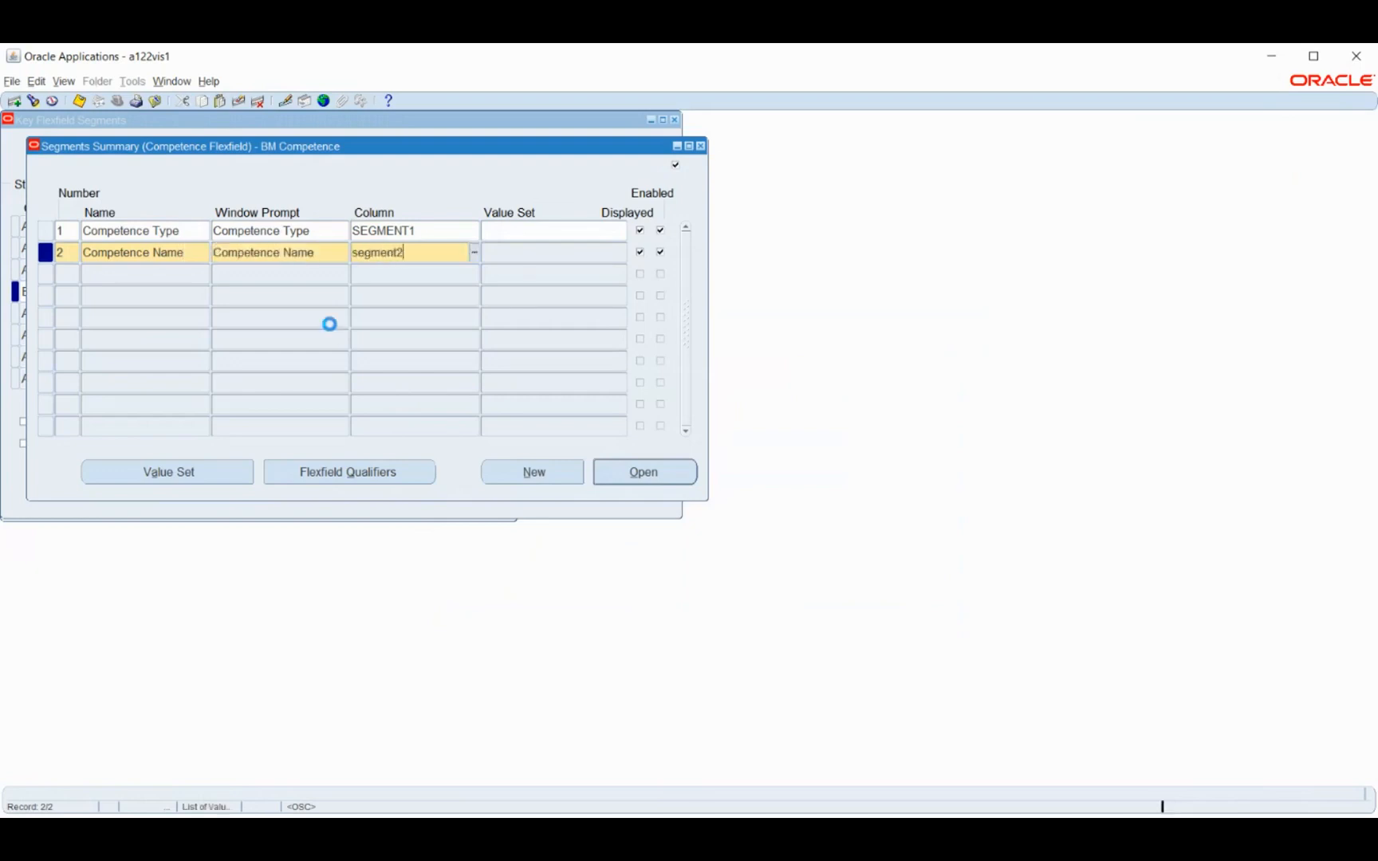
key("Tab")
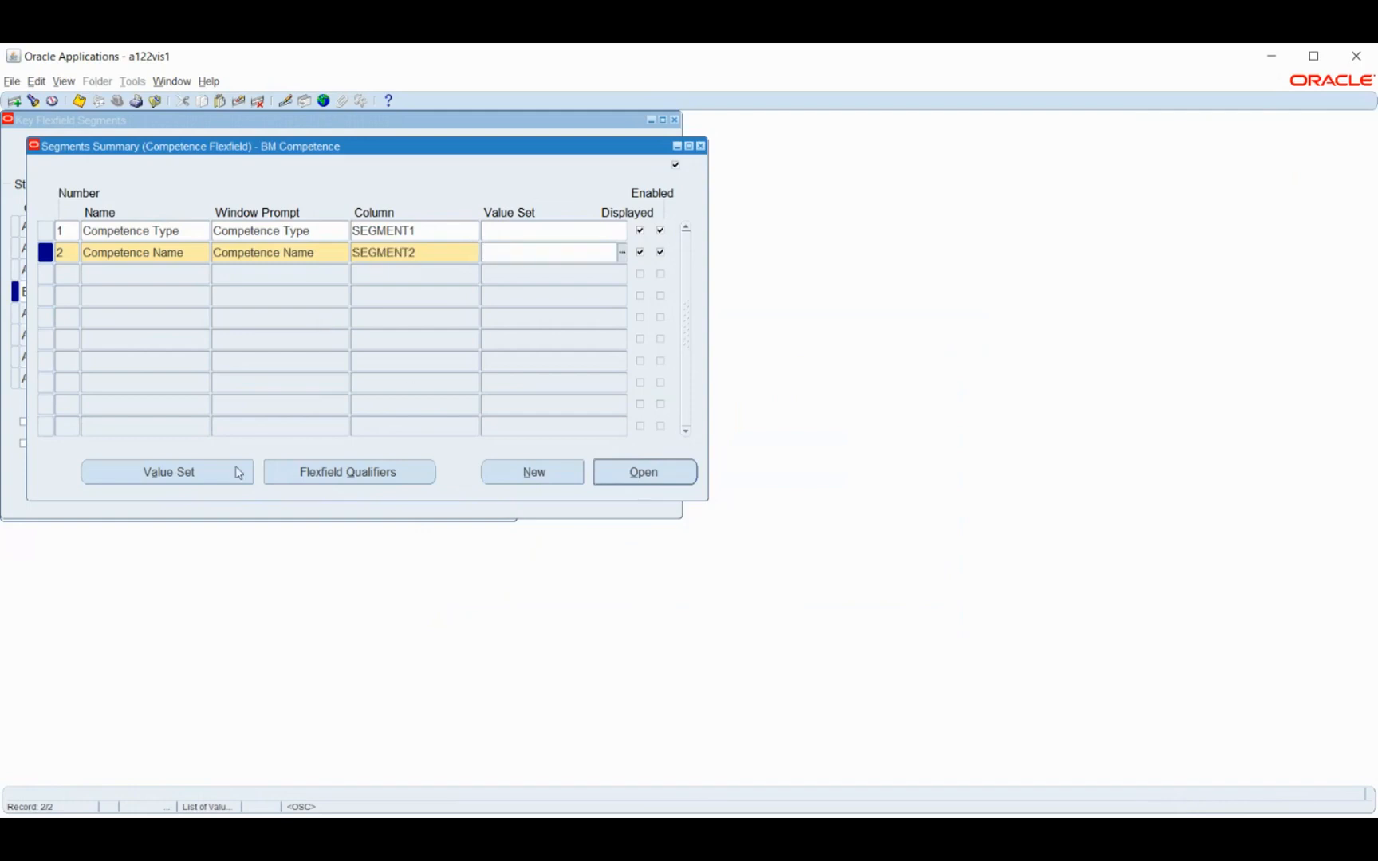
Create and save a value set named BM Competence Type with Non-Hierarchical Security and a maximum size of 6
left_click(193, 476)
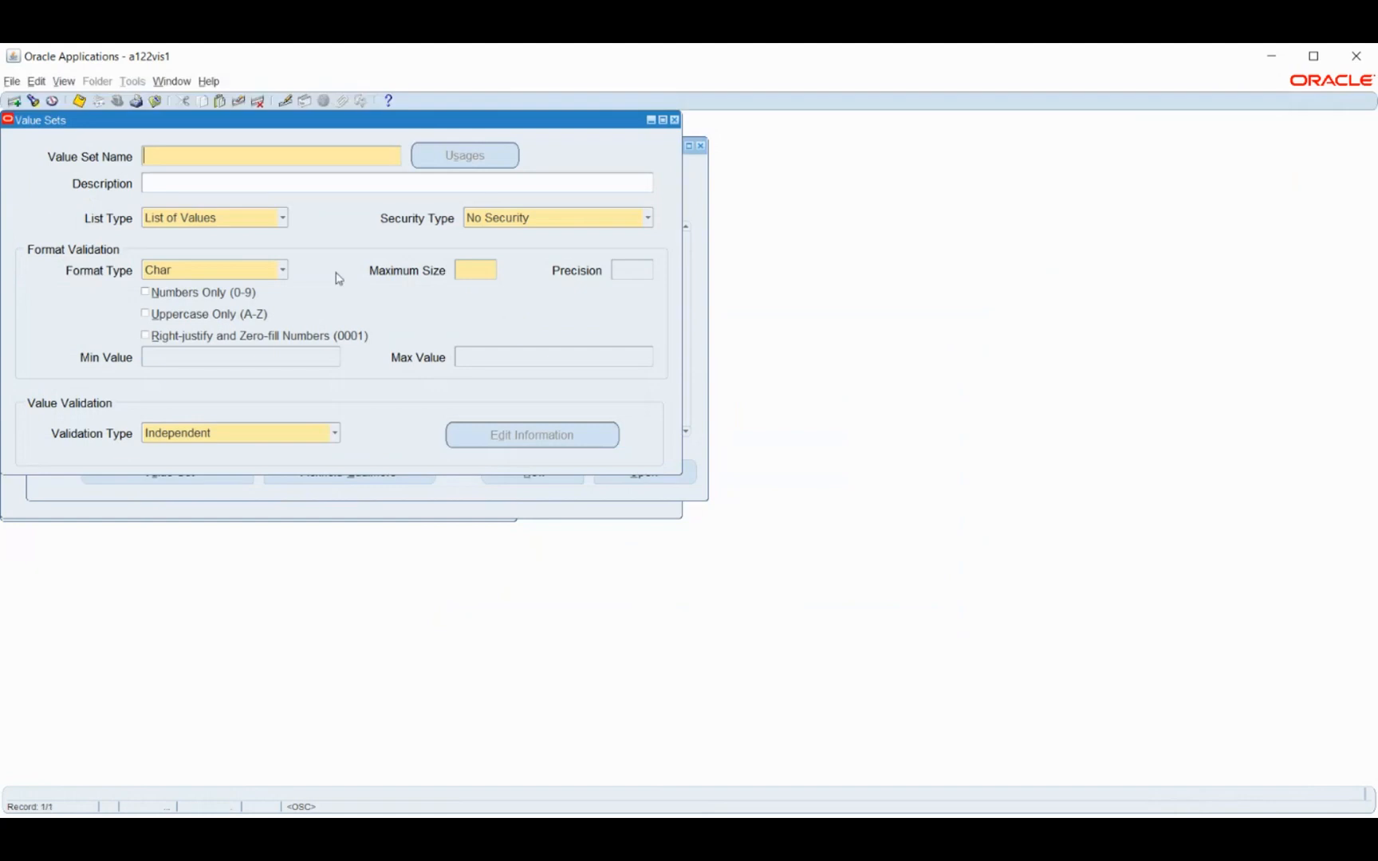
type("BM Competence Type")
left_click(522, 219)
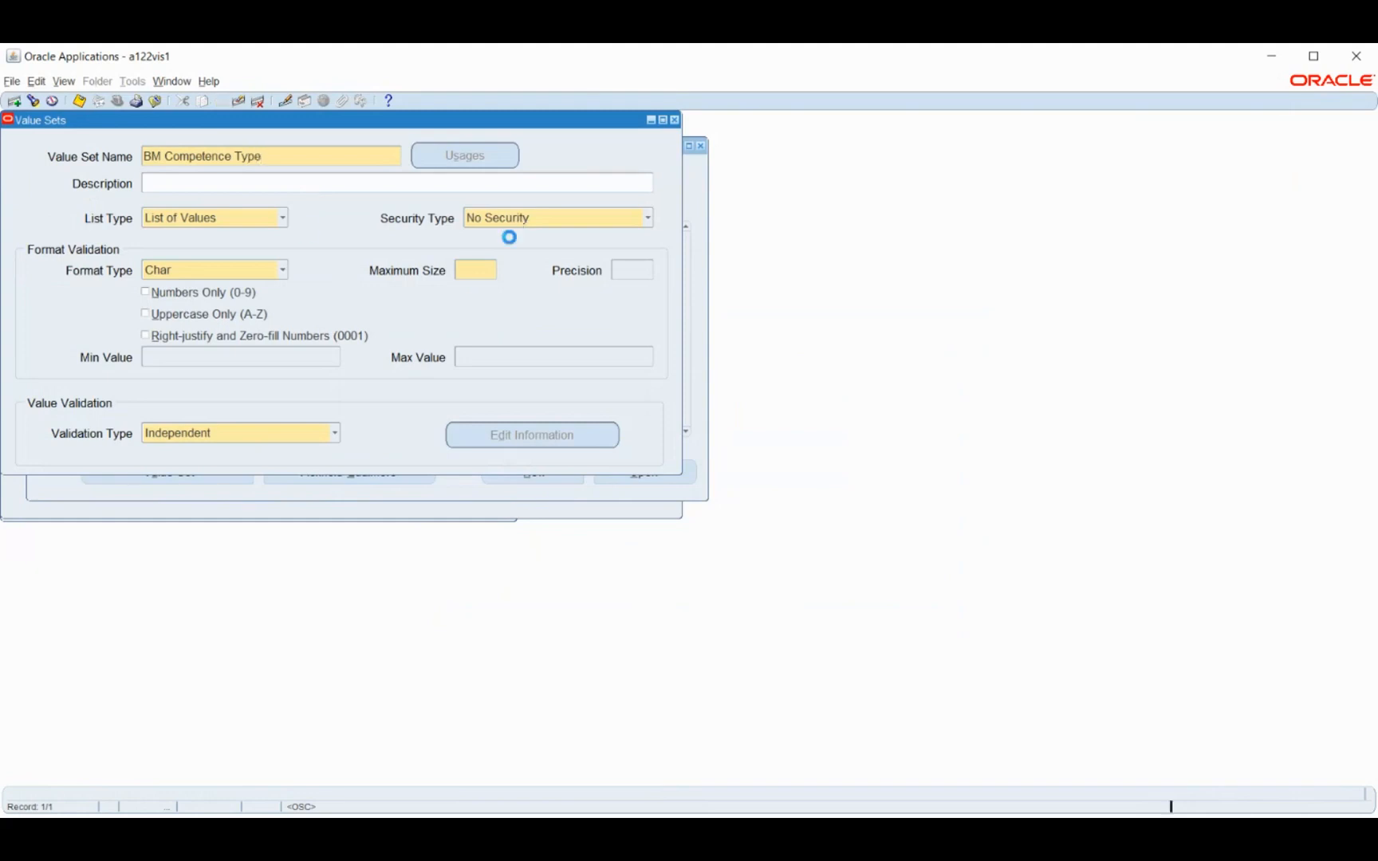
left_click(501, 255)
key("ctrl+s")
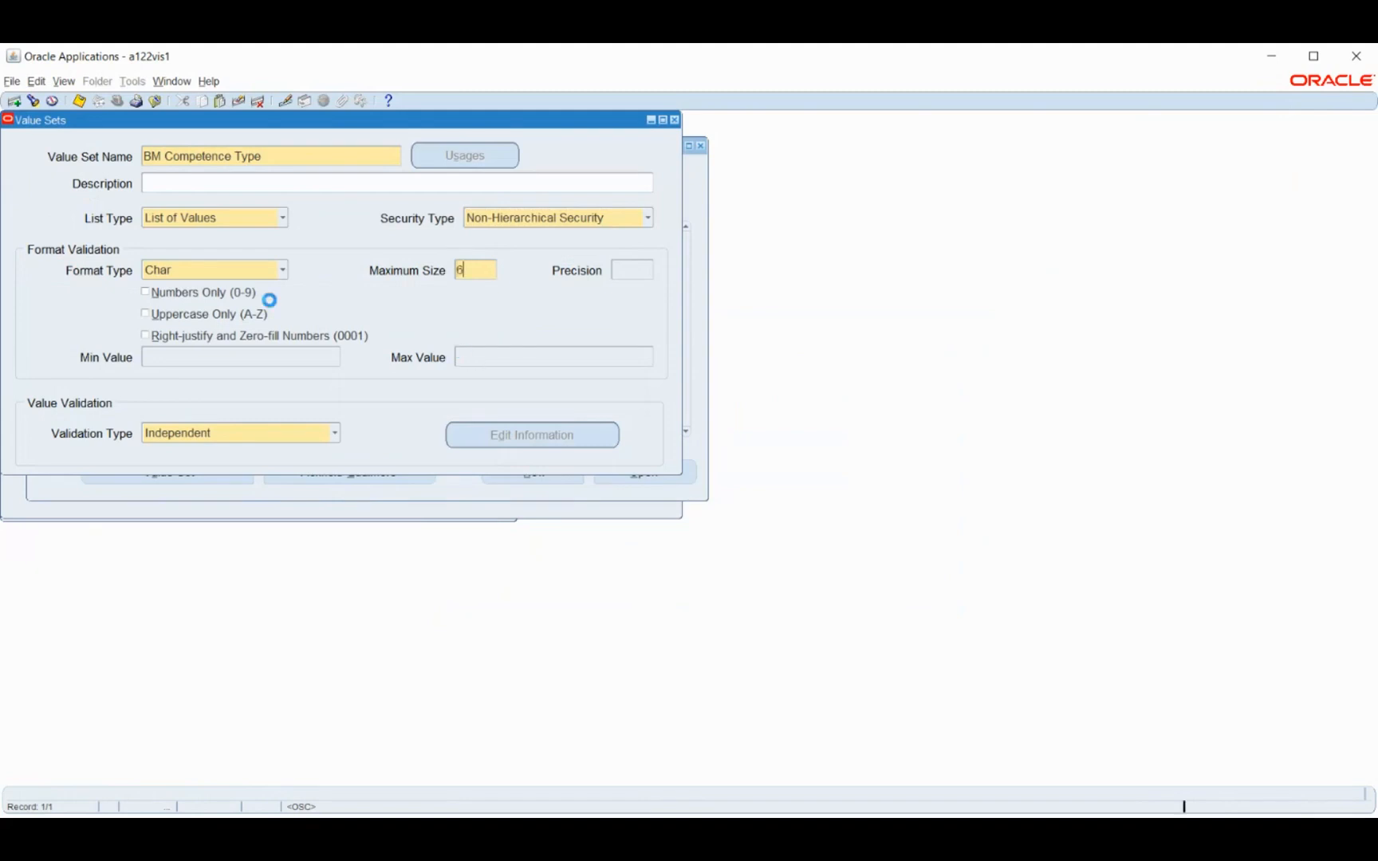
left_click_drag(281, 161, 9, 123)
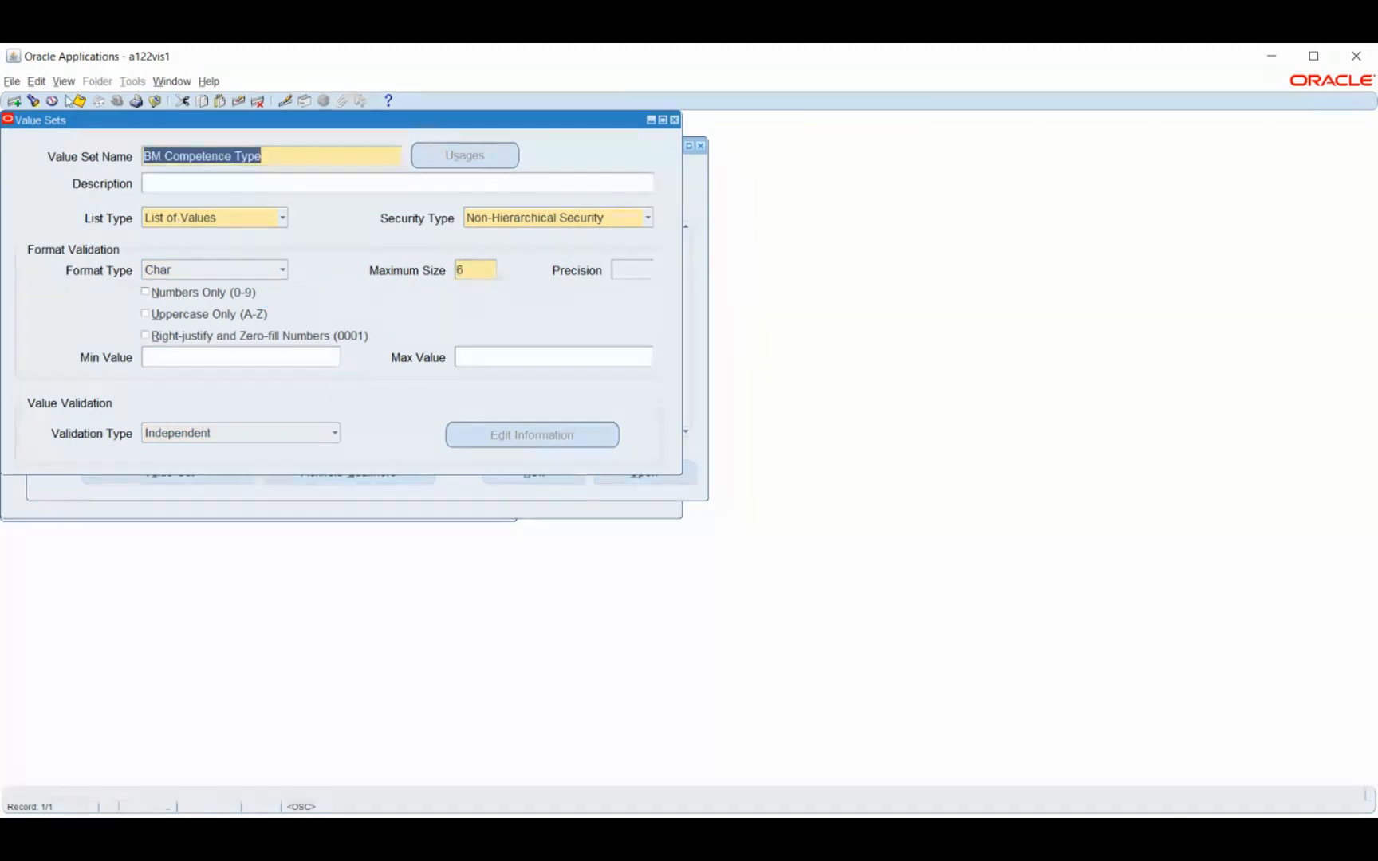
Create and save a second value set named BM Competence Name with Non-Hierarchical Security and maximum size 6, then return to the segments
left_click(13, 101)
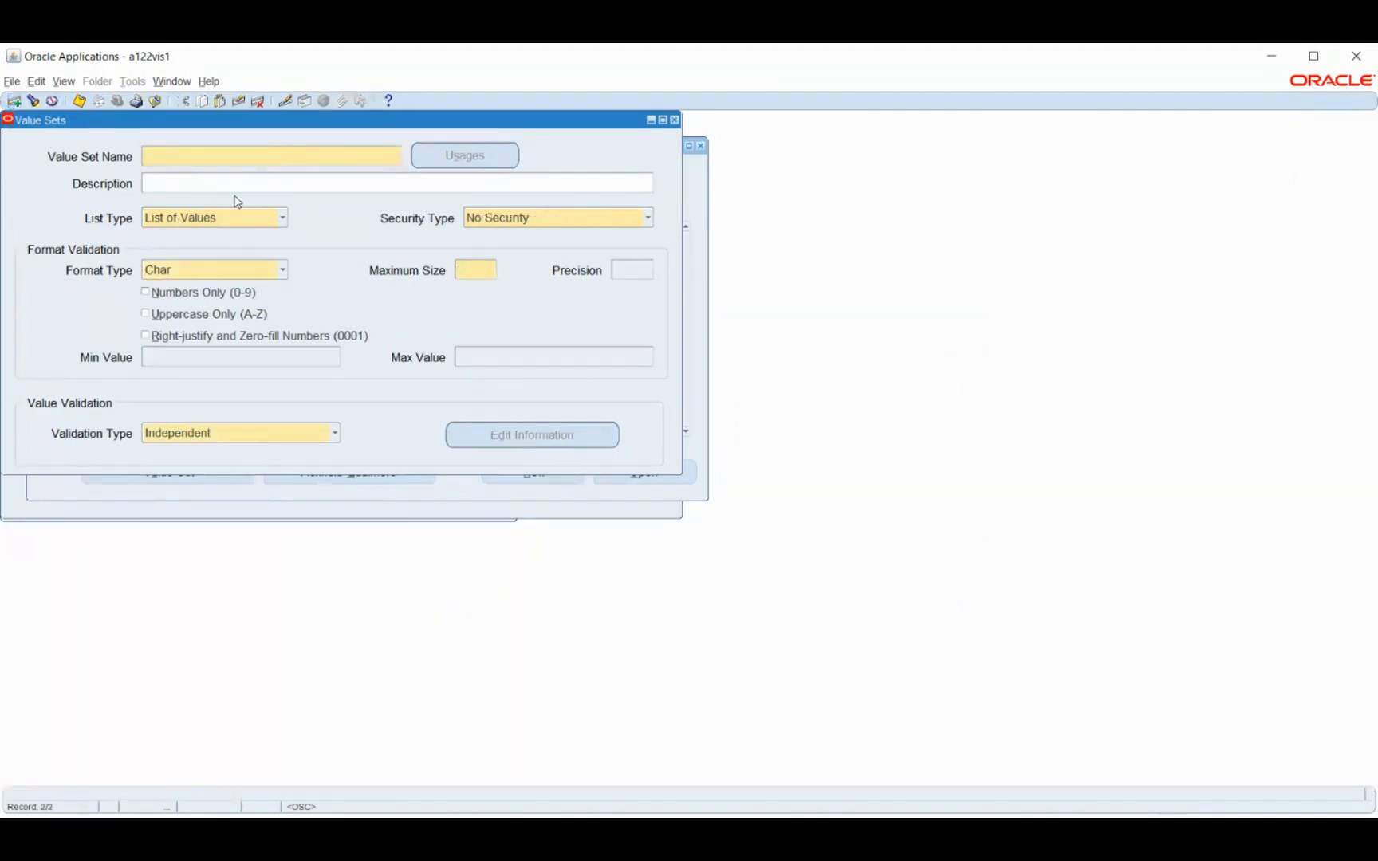
type("BM Competence Name")
left_click(519, 223)
left_click(515, 255)
left_click(478, 271)
type("6")
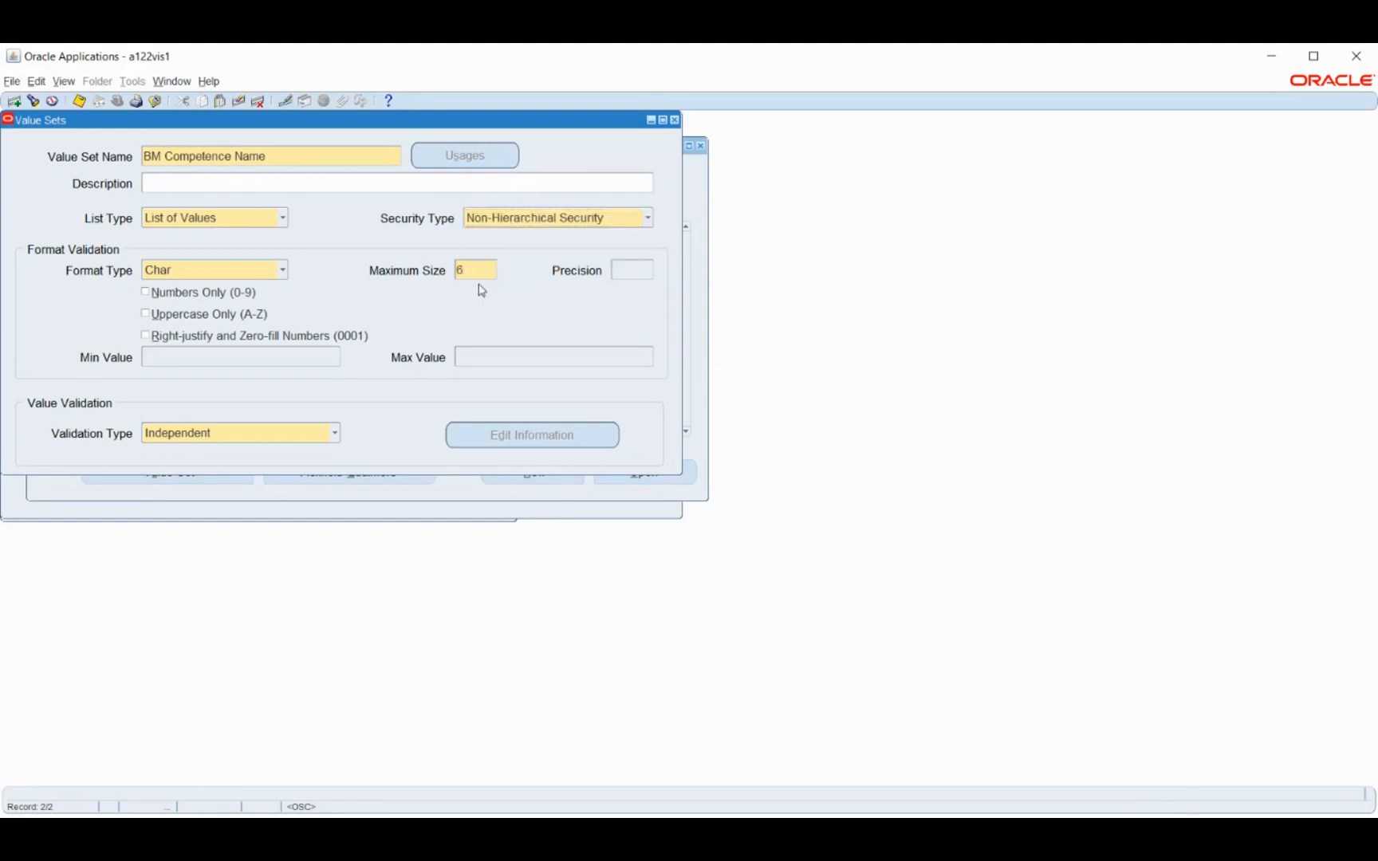
key("ctrl+s")
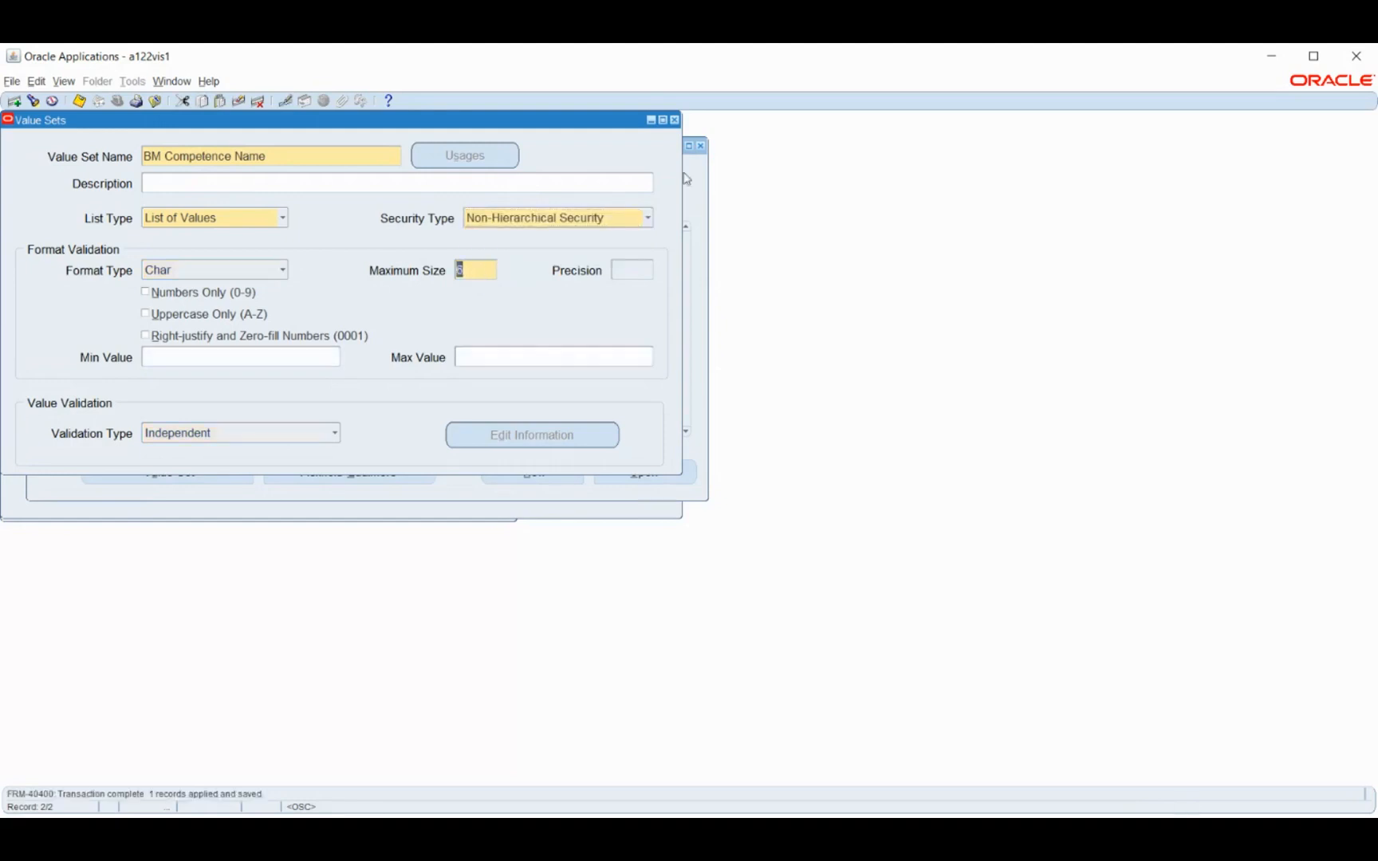
left_click(674, 120)
Assign the BM Competence Type value set to the Competence Type segment, accepting the display size caution
left_click(523, 231)
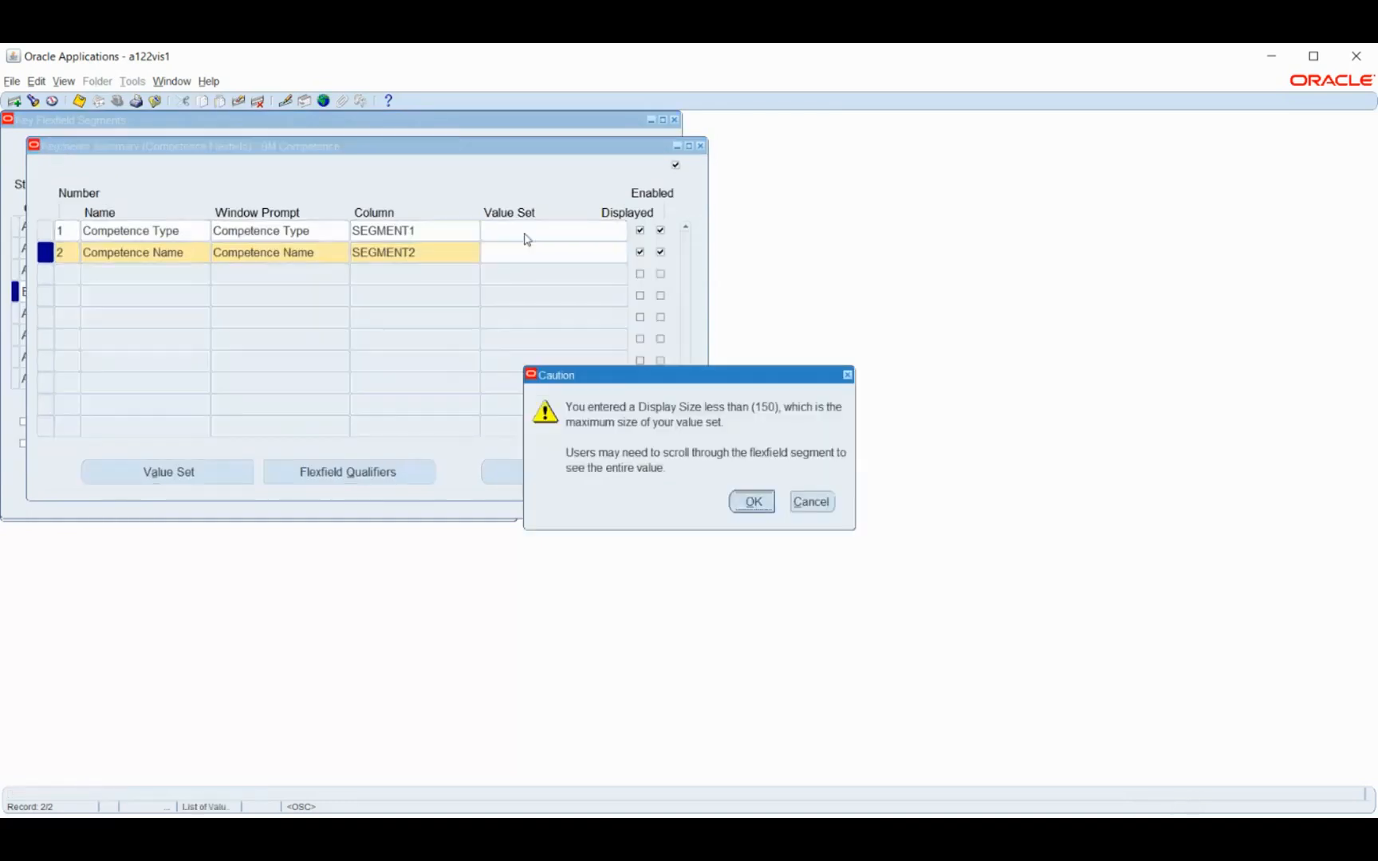
key("Return")
type("com")
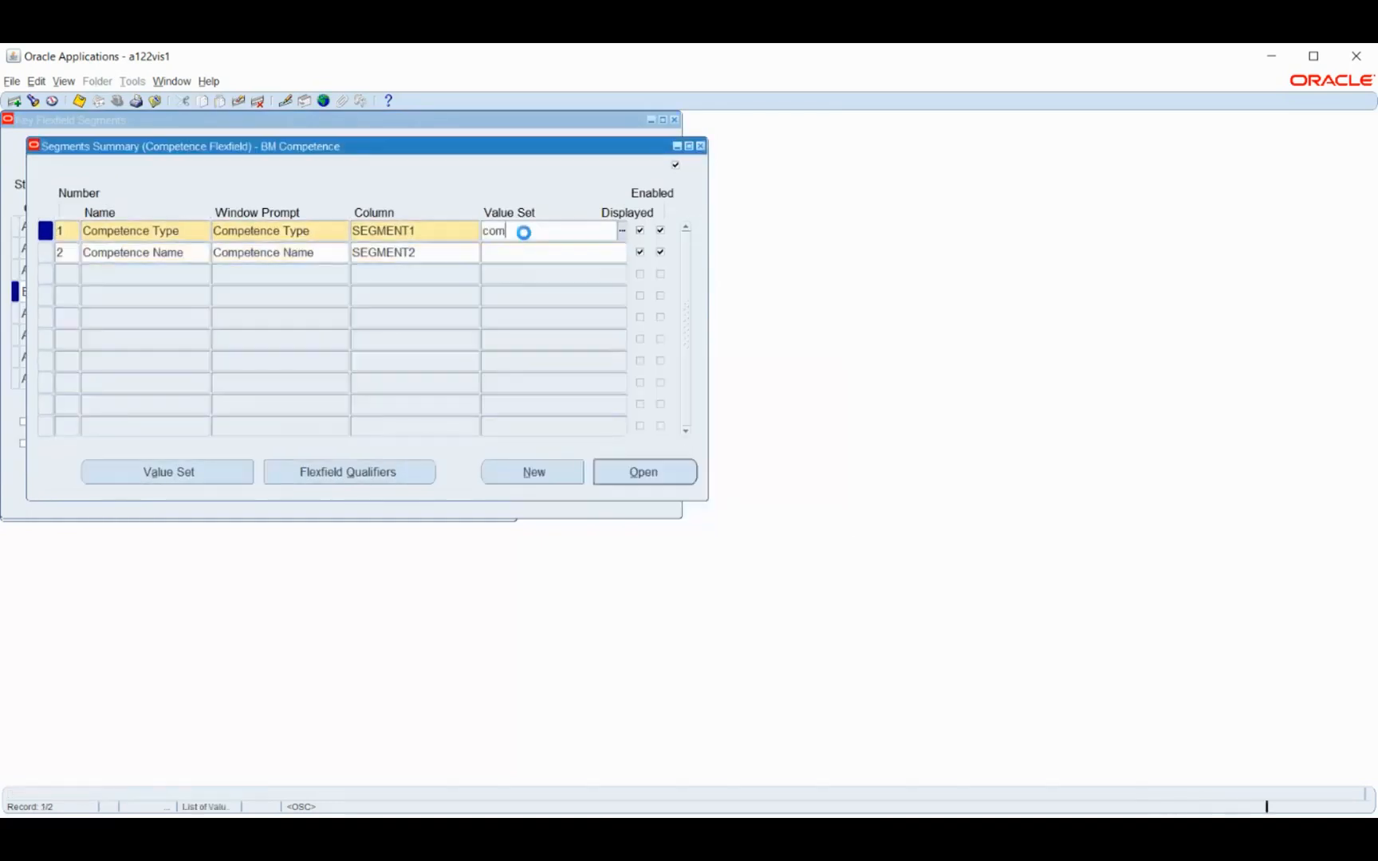
key("Tab")
left_click(813, 577)
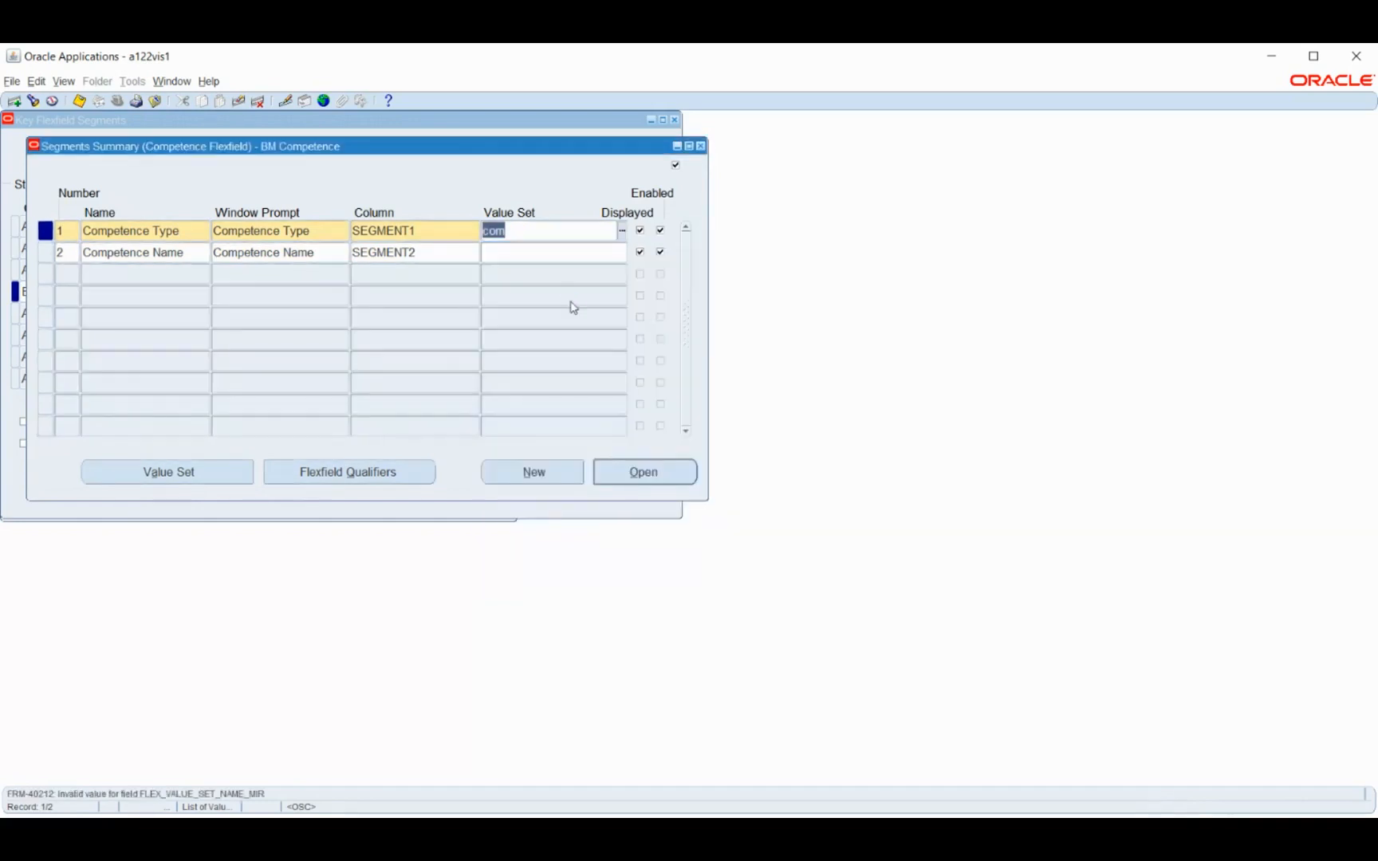
type("BM")
type("com")
key("Tab")
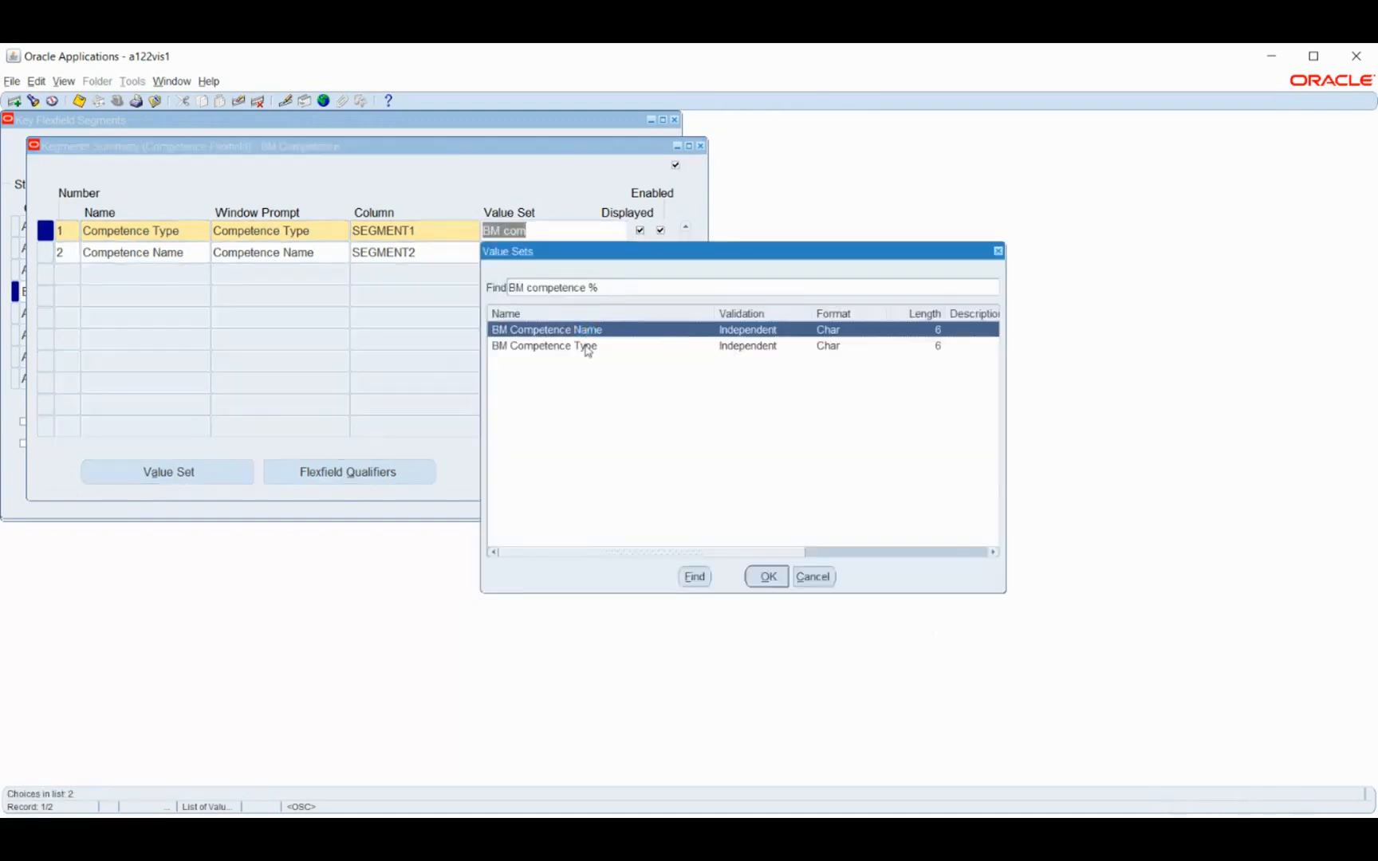
left_click(592, 349)
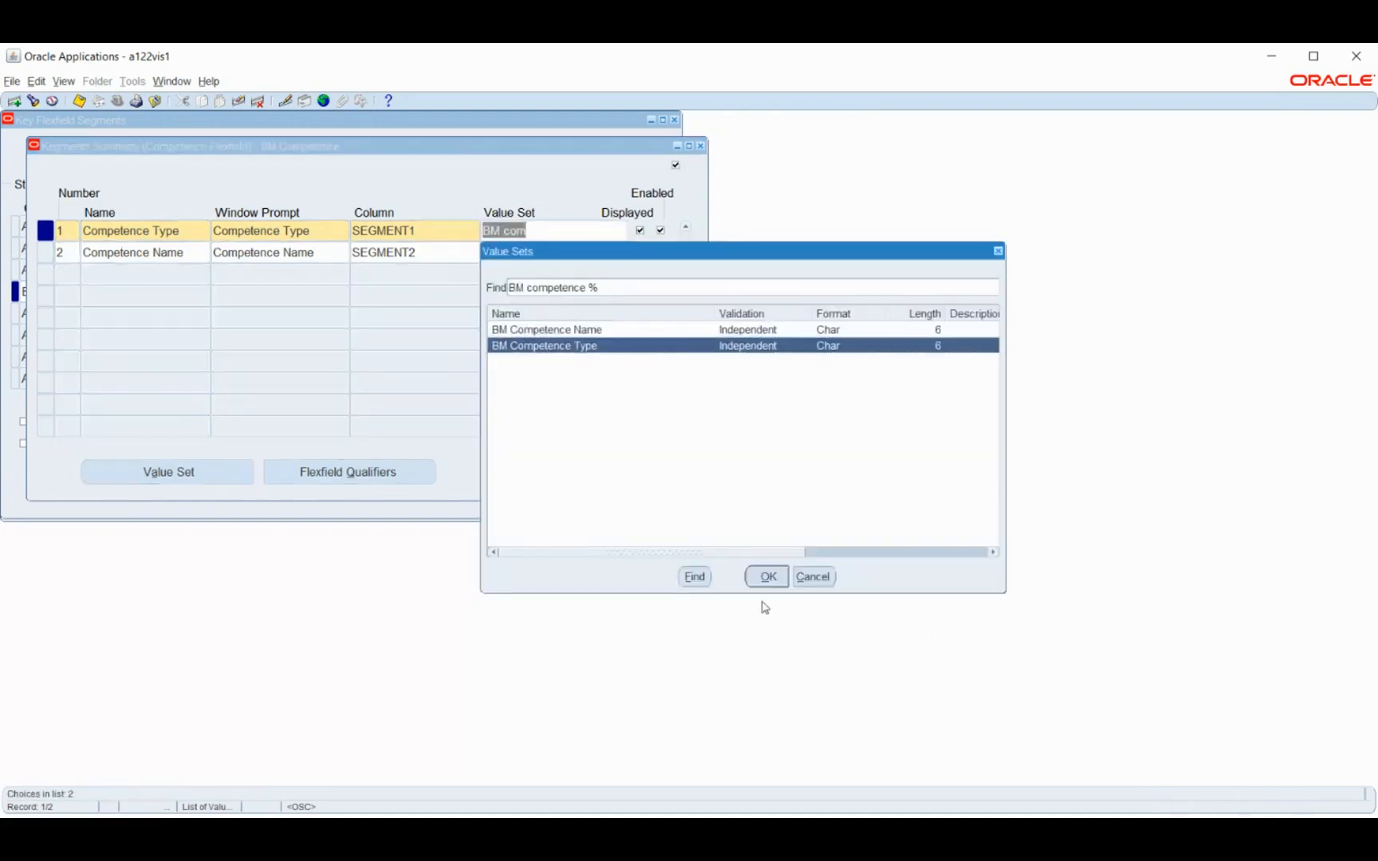
left_click(771, 578)
Assign the BM Competence Name value set to the Competence Name segment and save the segments
left_click(539, 252)
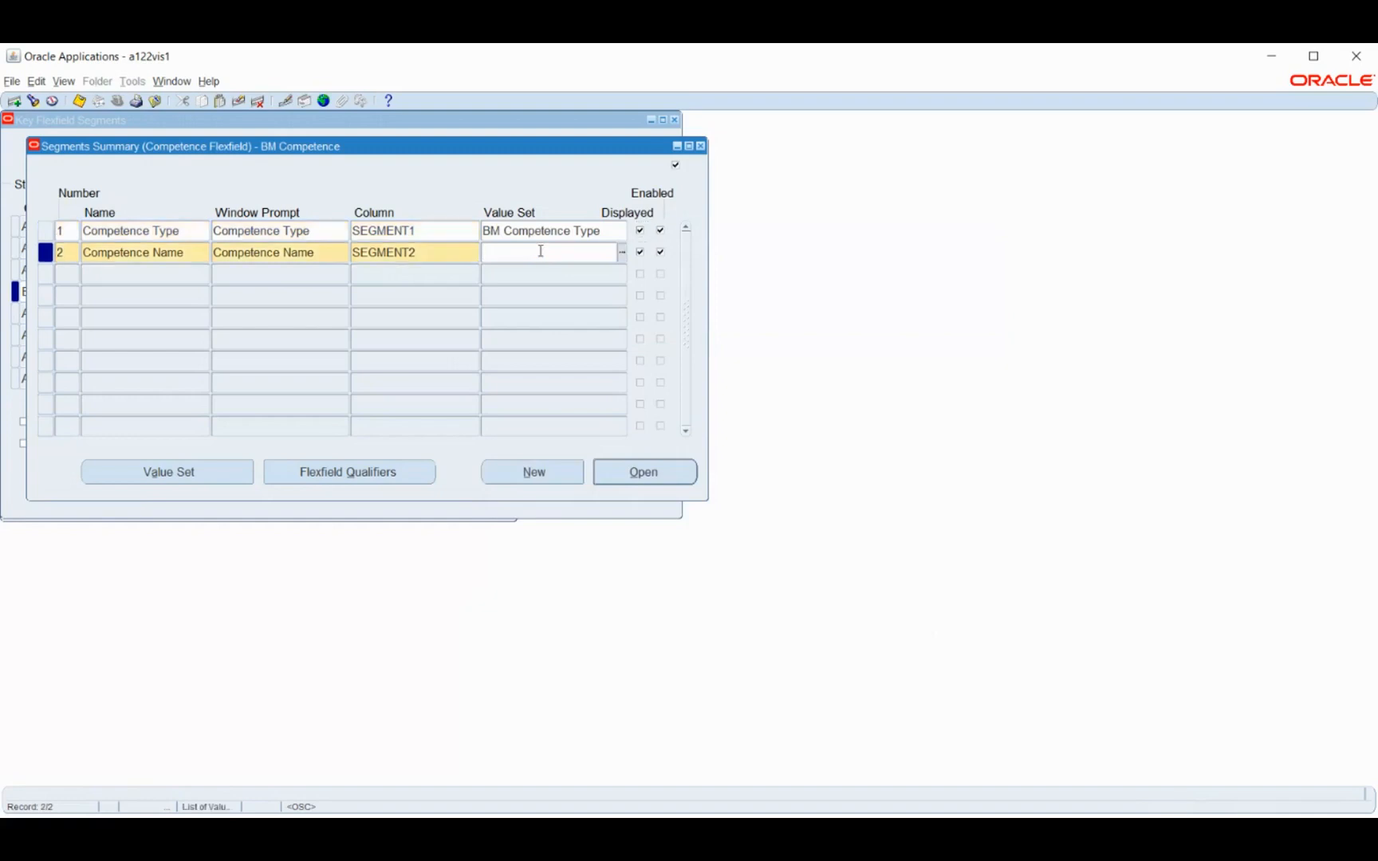
type("BM Com")
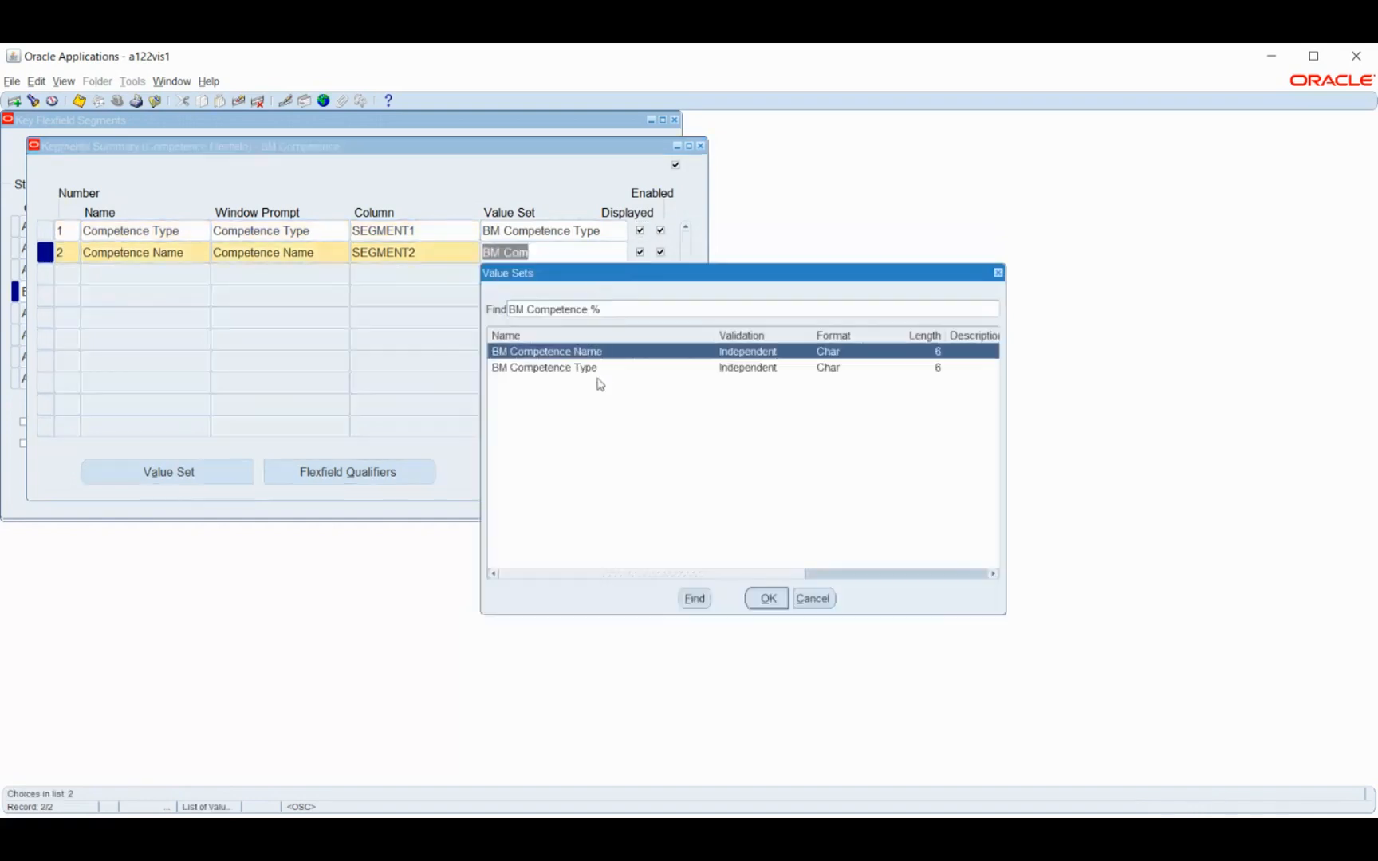
left_click(769, 600)
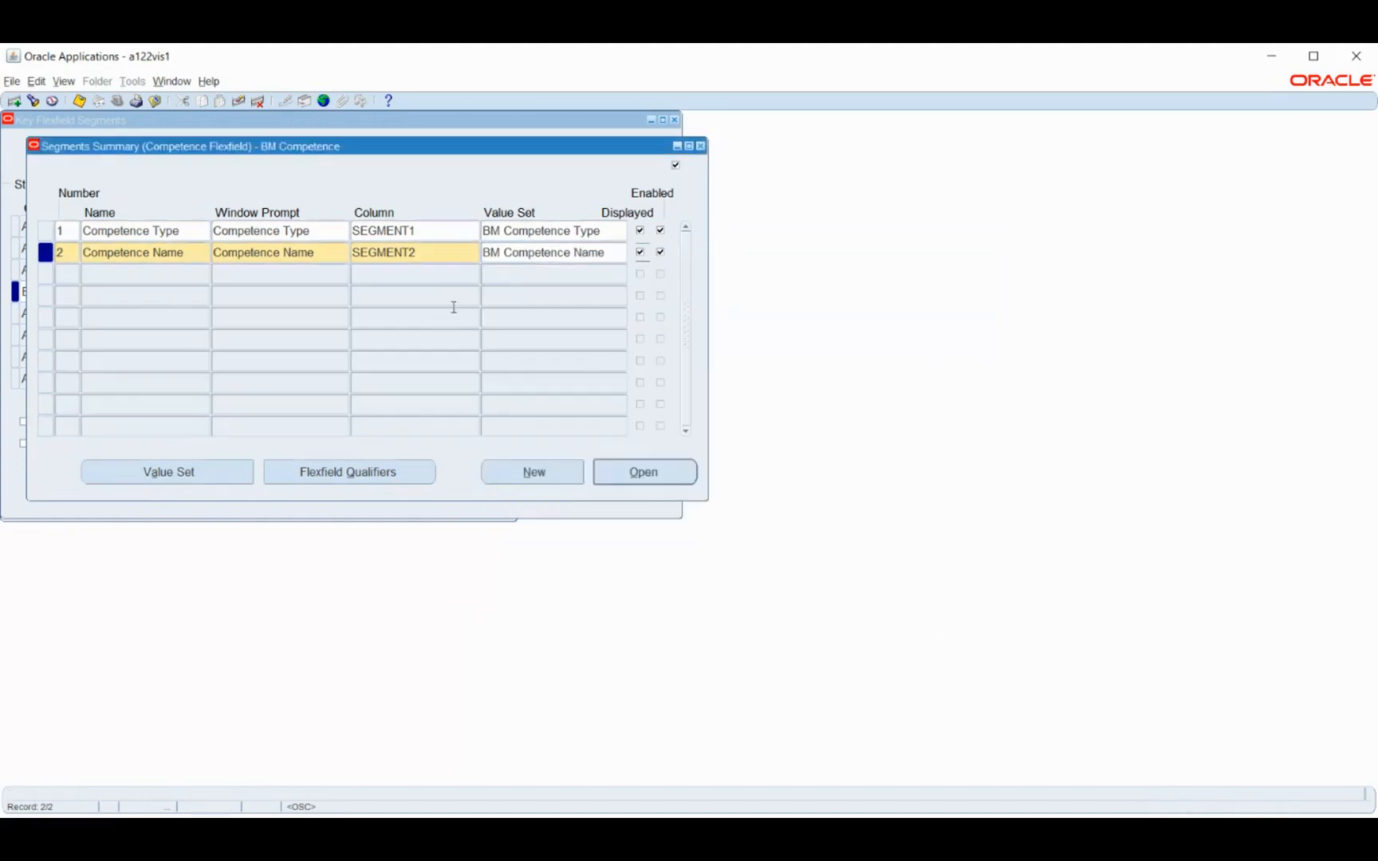
key("ctrl+s")
Enable the Default Attribute flexfield qualifier for the Competence Type segment and save it
left_click(363, 474)
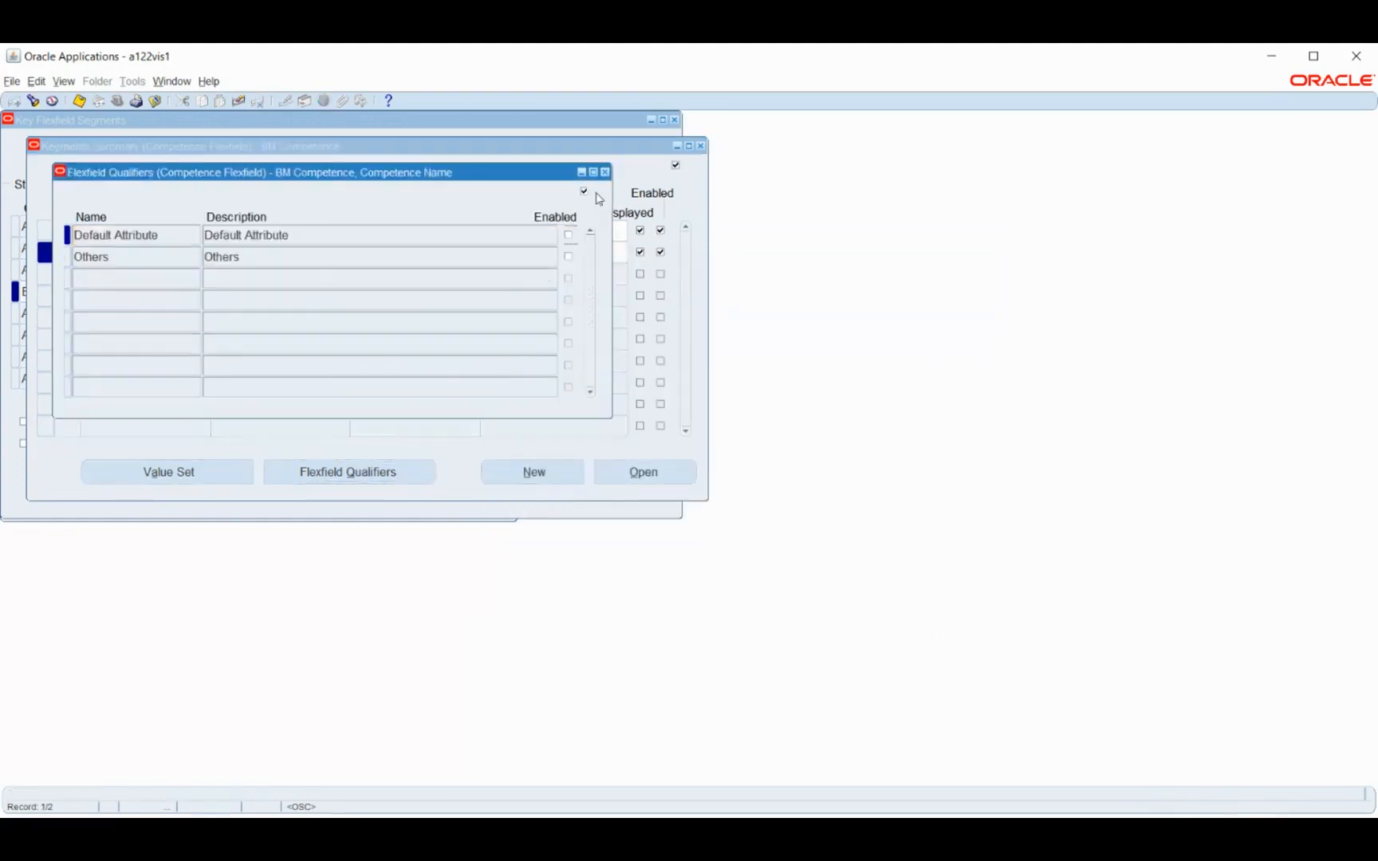
left_click(605, 172)
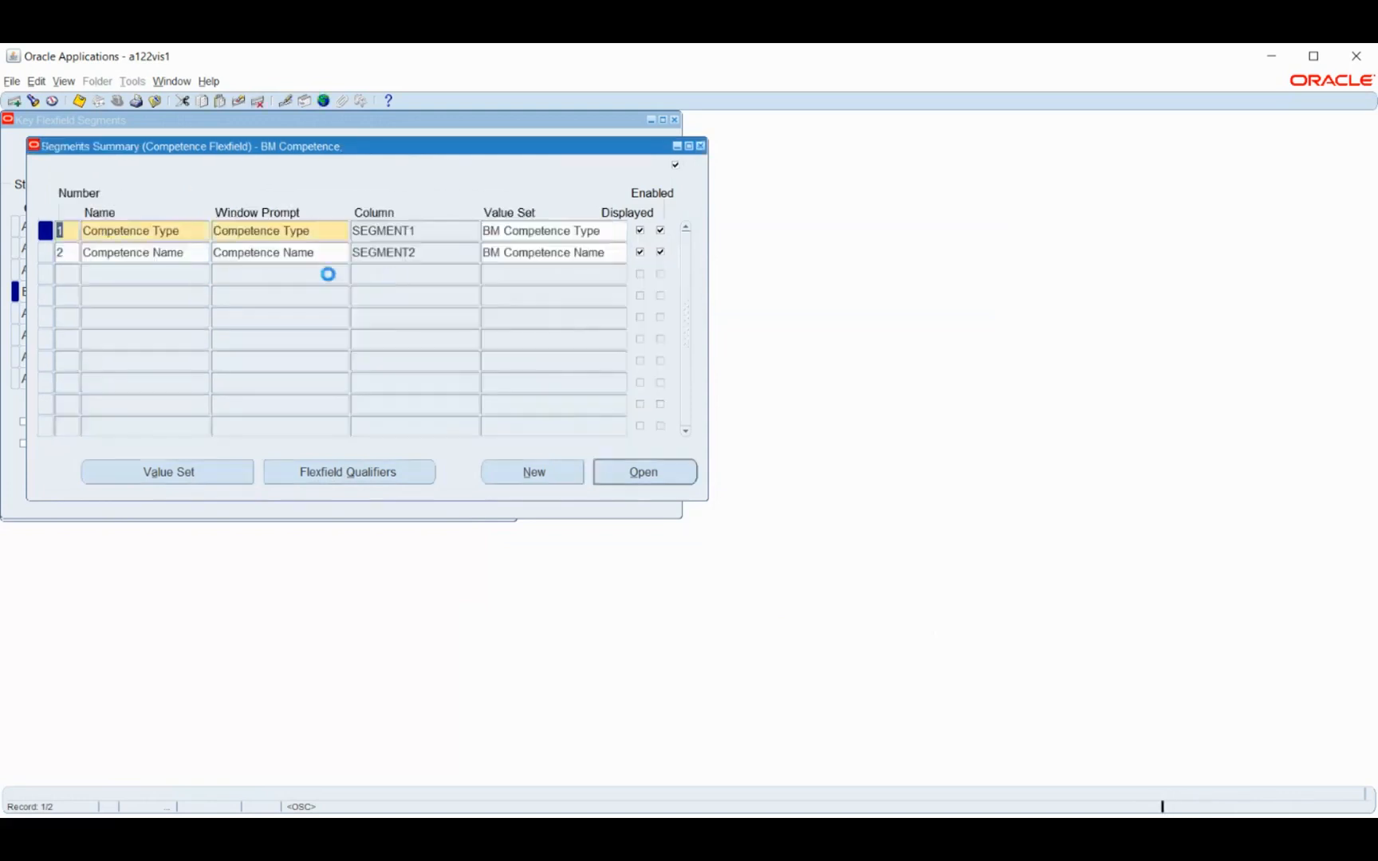
left_click(368, 231)
left_click(389, 472)
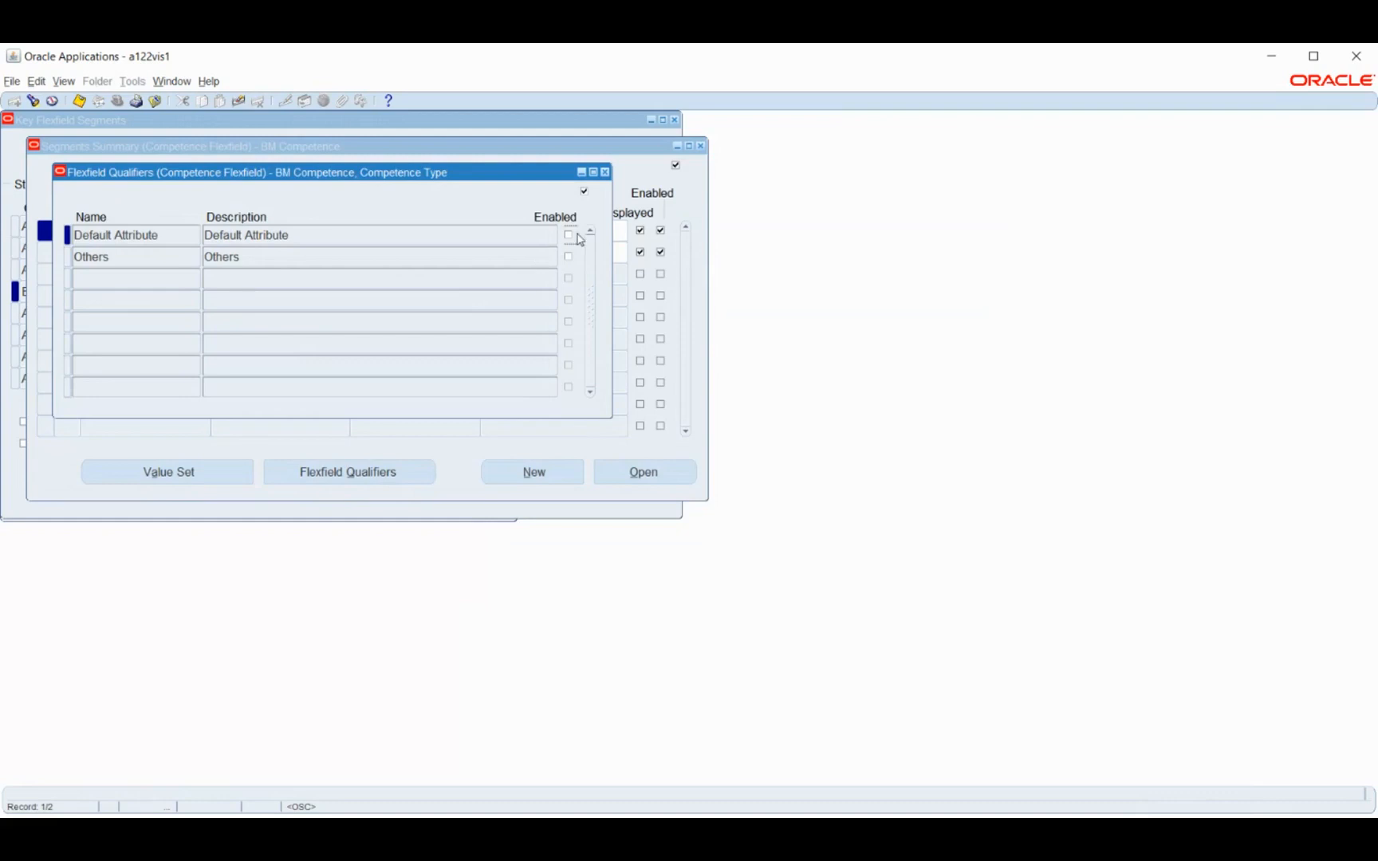
left_click(568, 234)
key("ctrl+s")
left_click(605, 172)
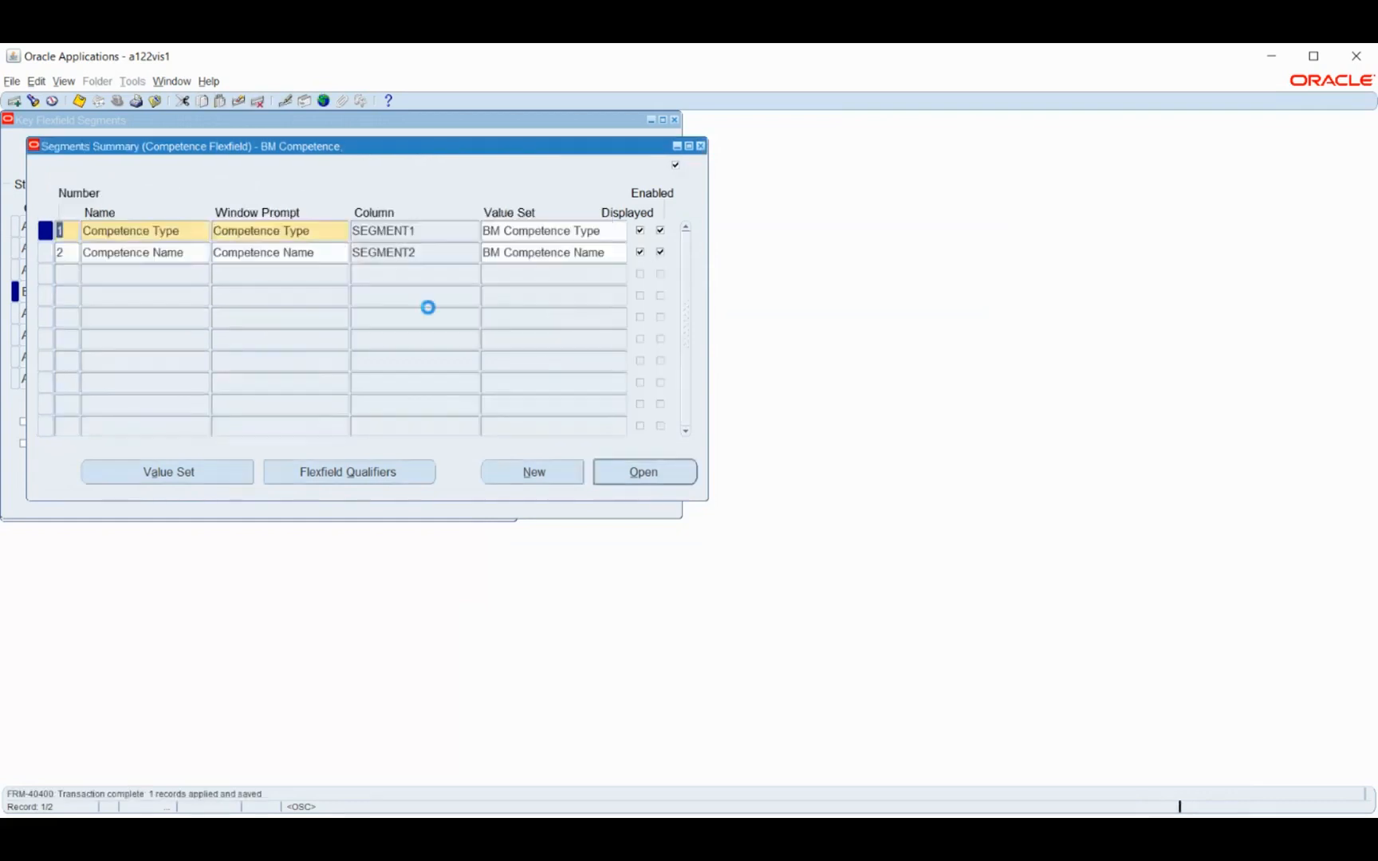
Enable the Others flexfield qualifier for the Competence Name segment and save it
left_click(415, 253)
left_click(361, 475)
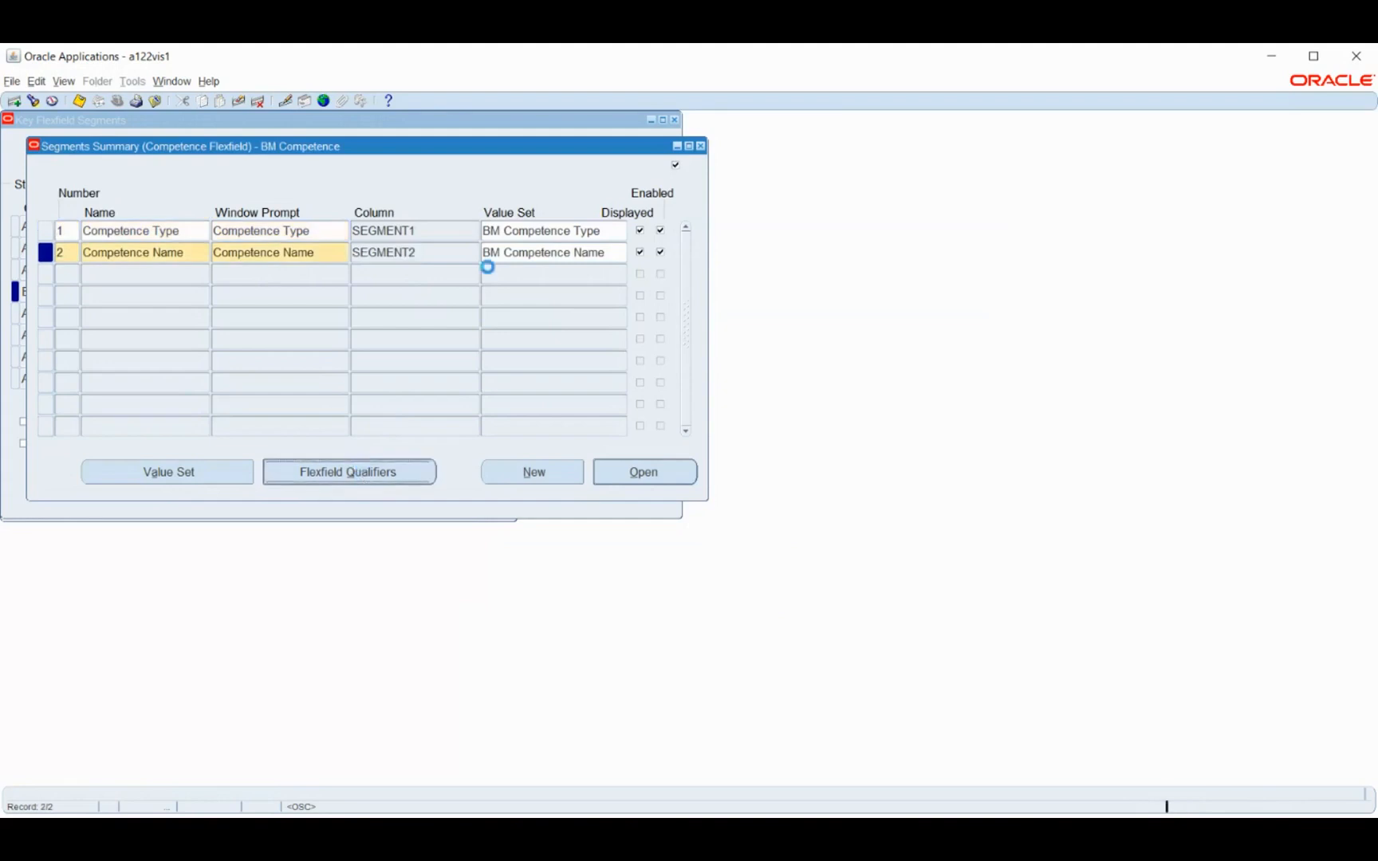
left_click(568, 256)
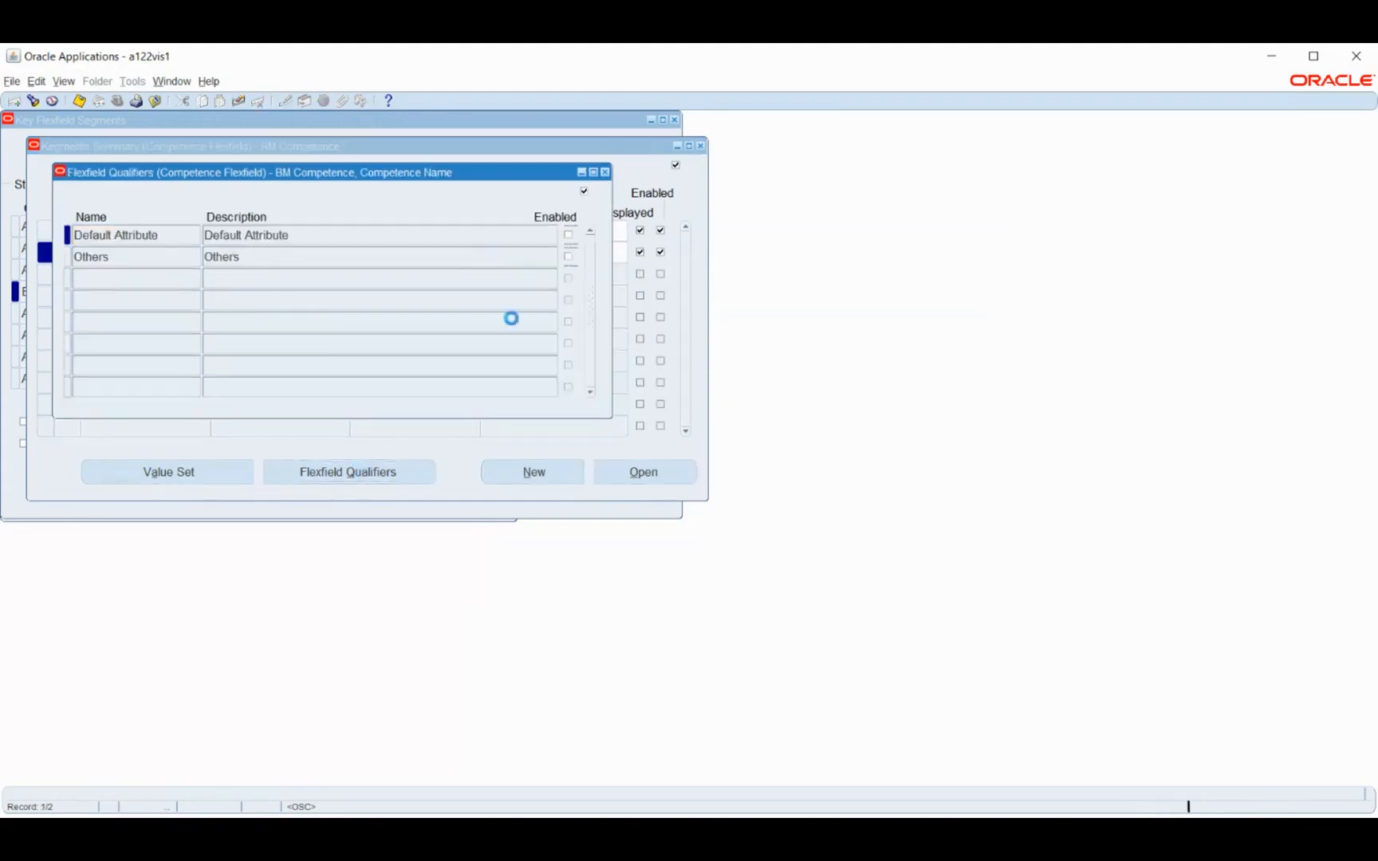
key("ctrl+s")
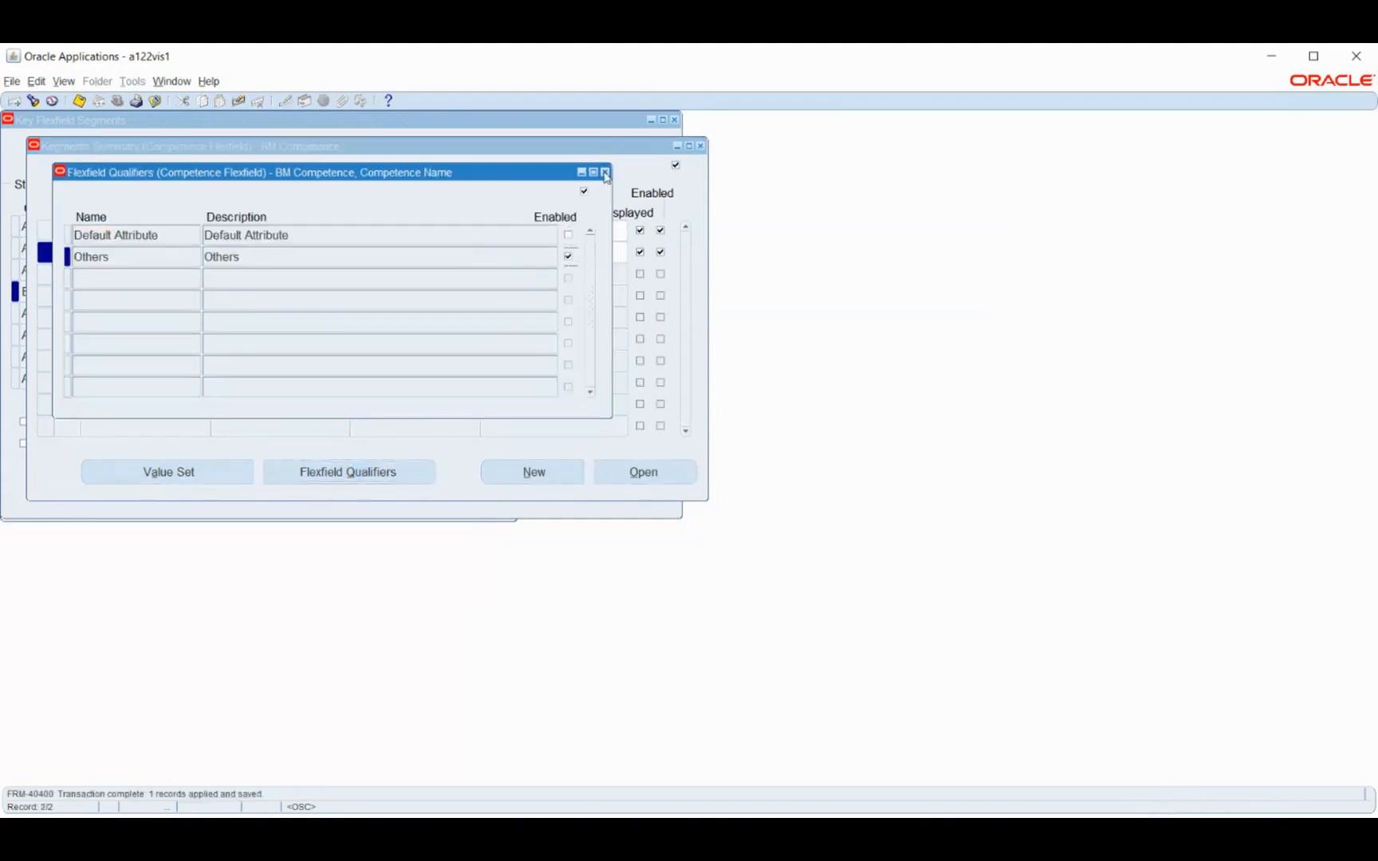
left_click(622, 184)
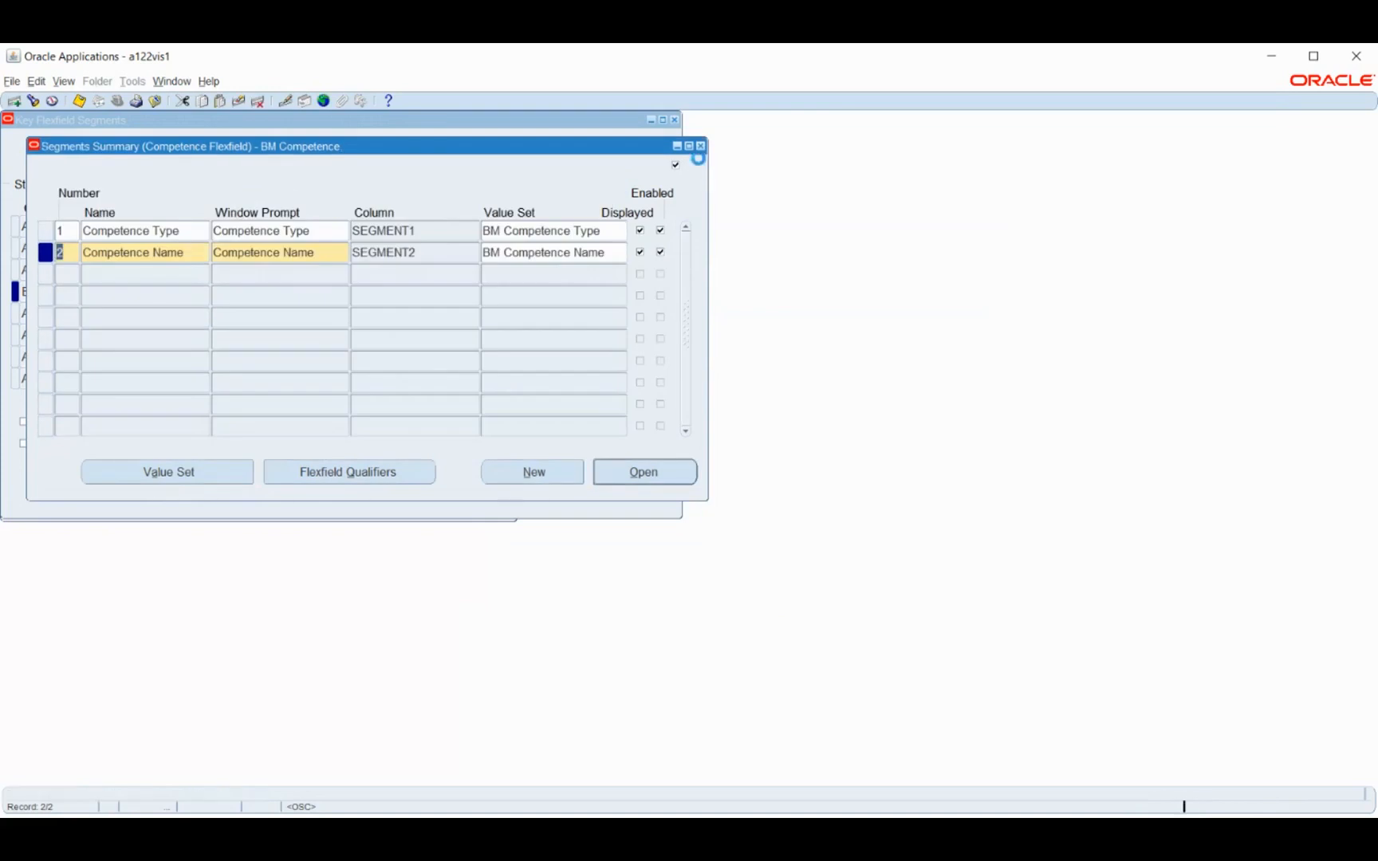
Return to the BM Competence structure, allow dynamic inserts, freeze the flexfield definition and compile it
left_click(700, 147)
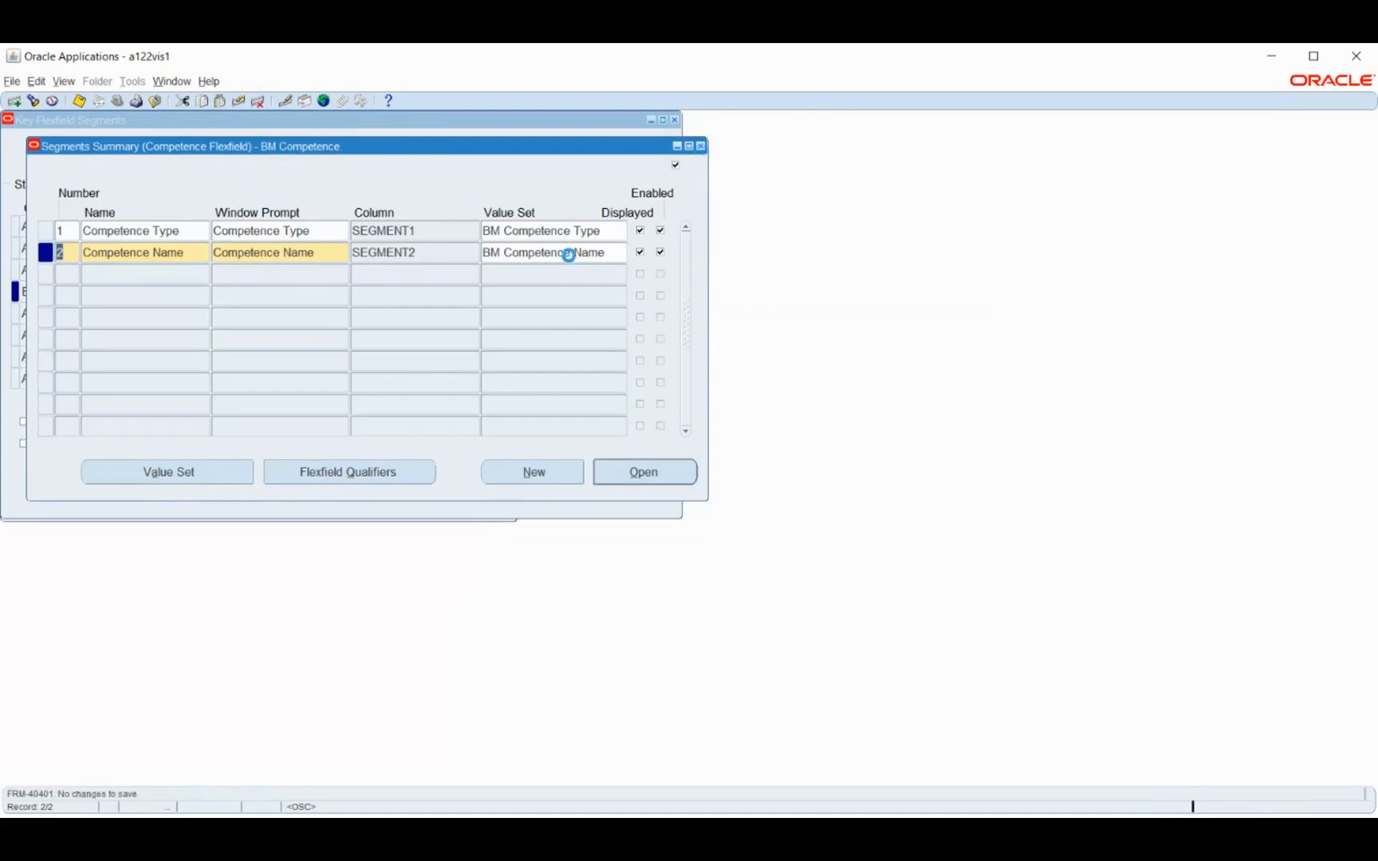
left_click(493, 445)
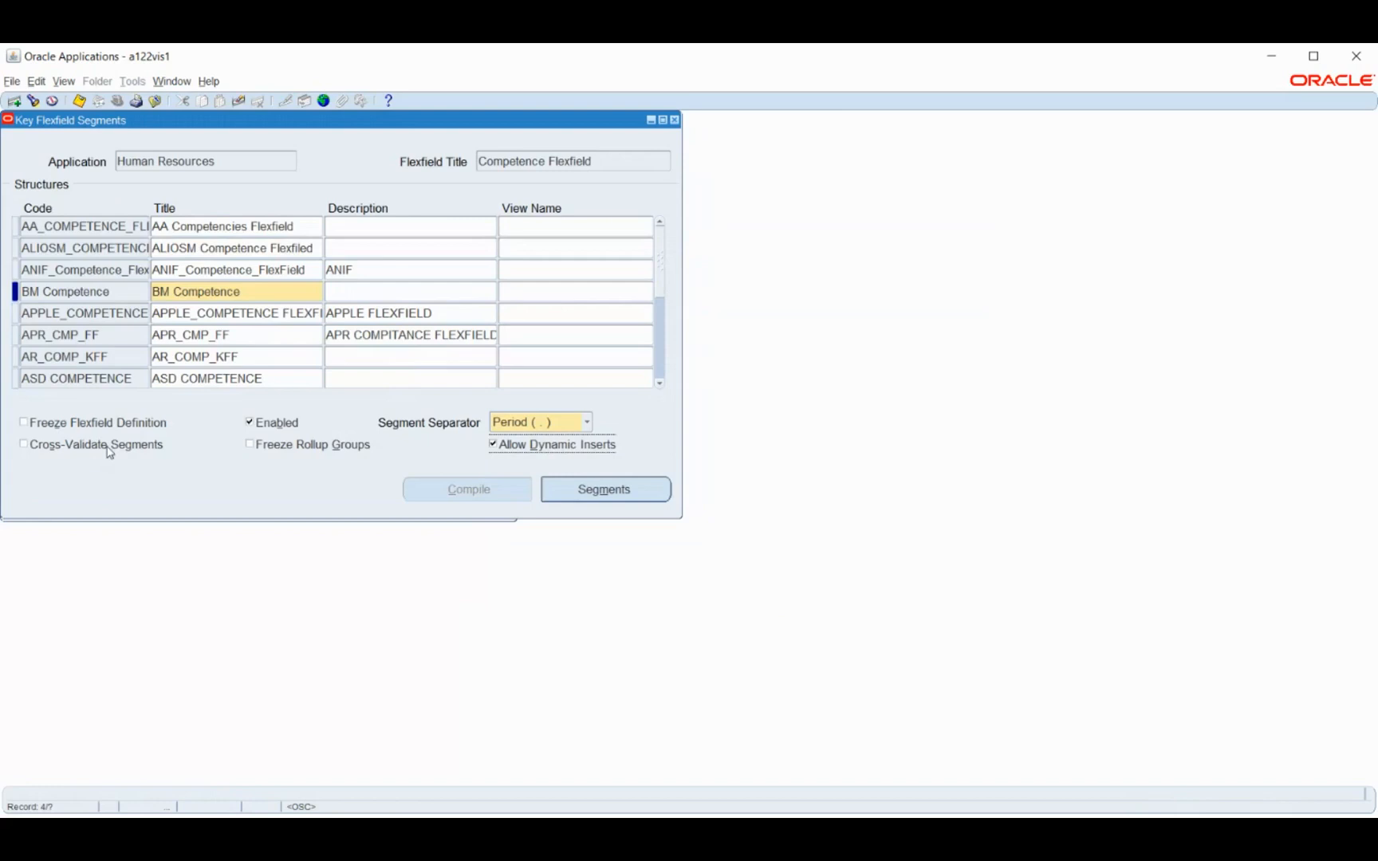
left_click(80, 425)
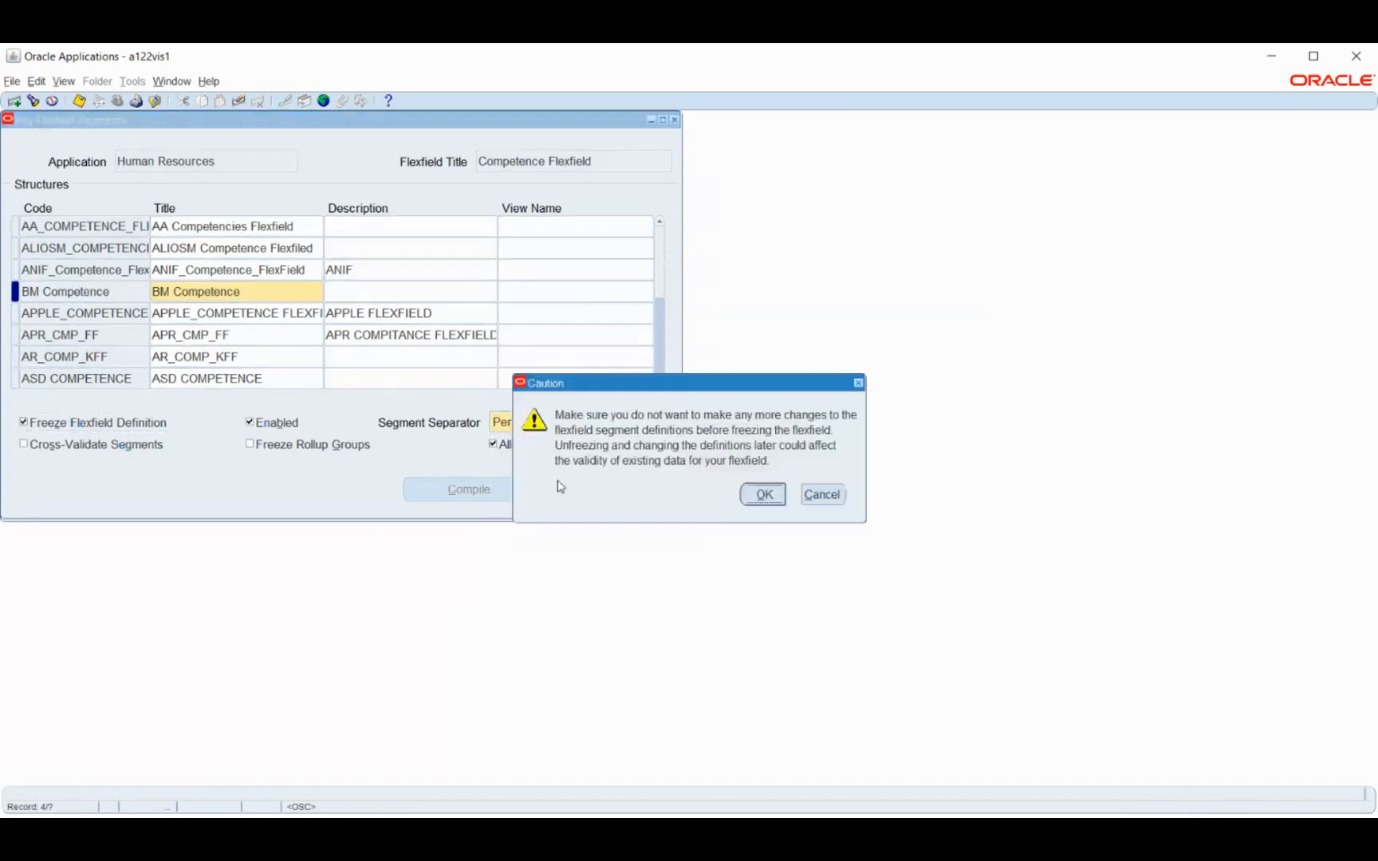
left_click(764, 493)
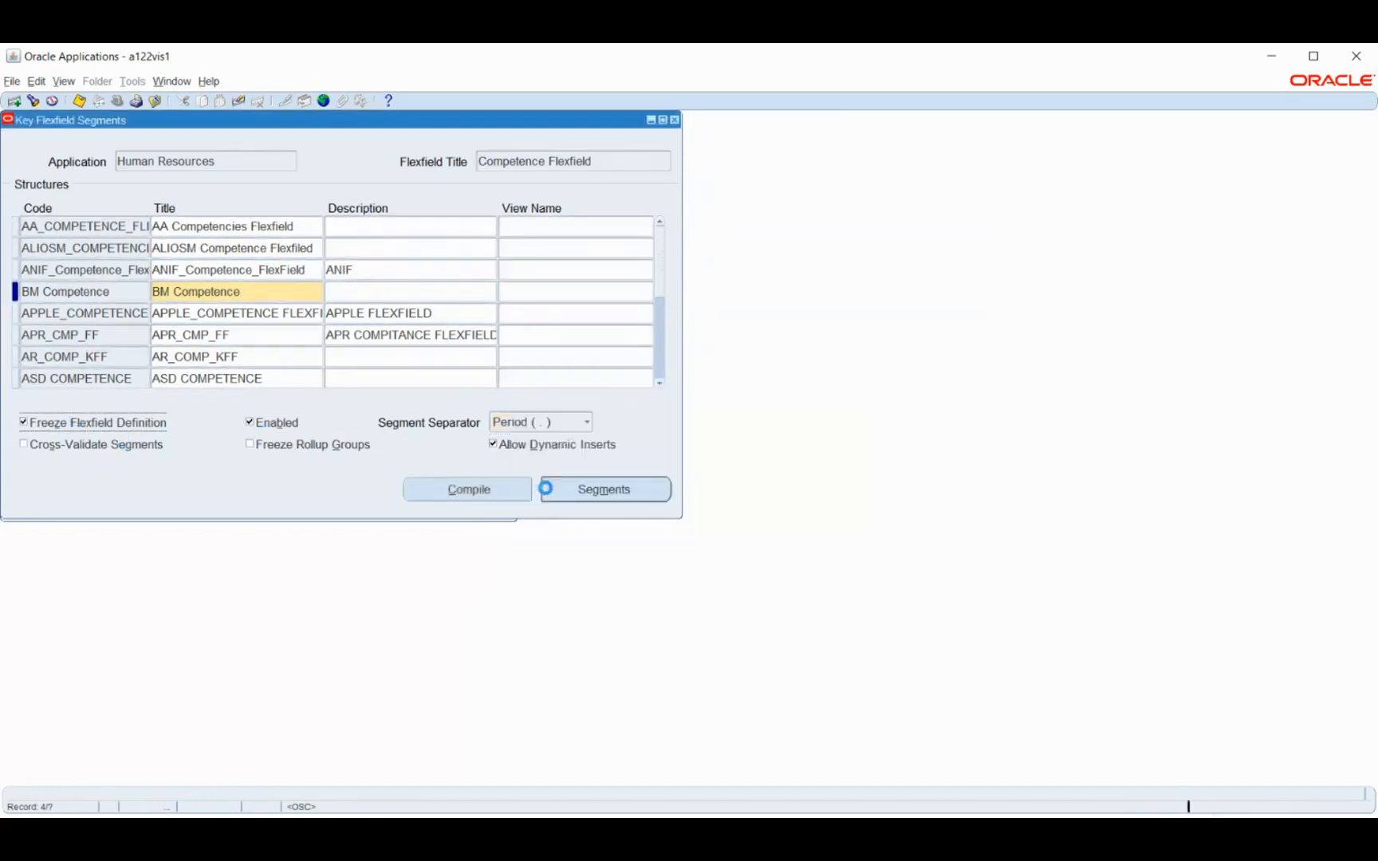
left_click(506, 491)
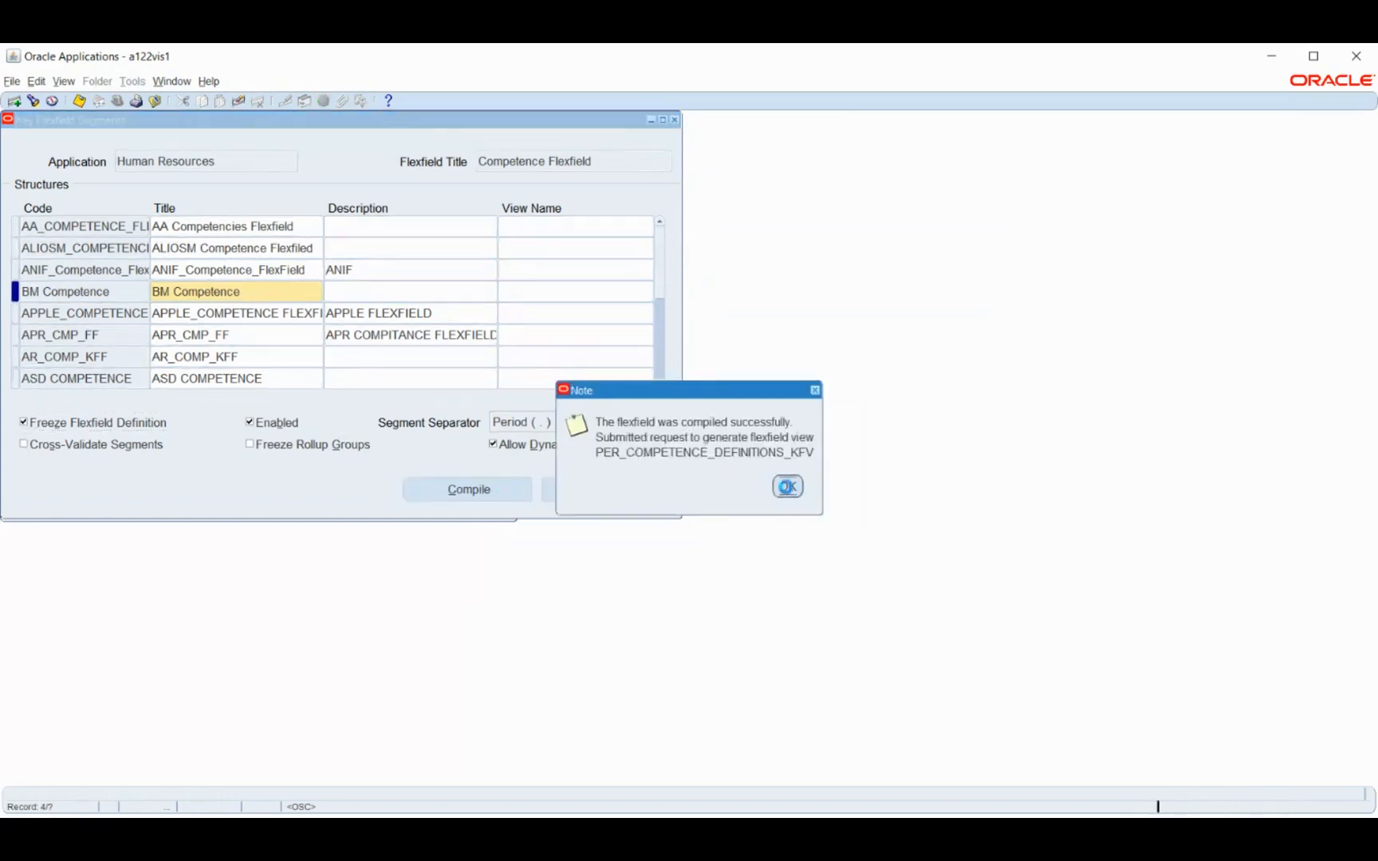
key("Return")
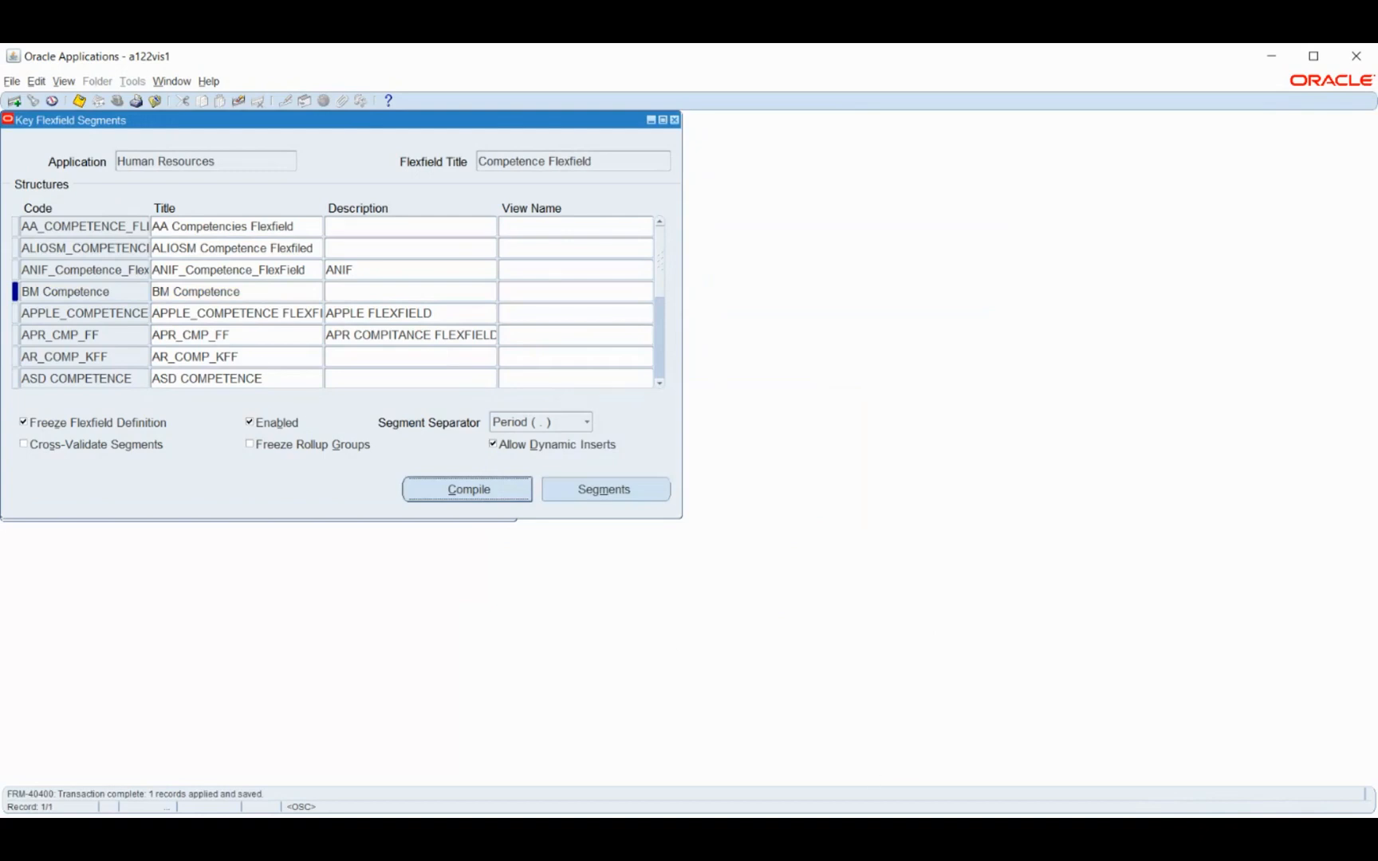
Find the Payroll key flexfields, load the People Group Flexfield and select its AKMAL_PPG_KFF structure
key("alt+Tab")
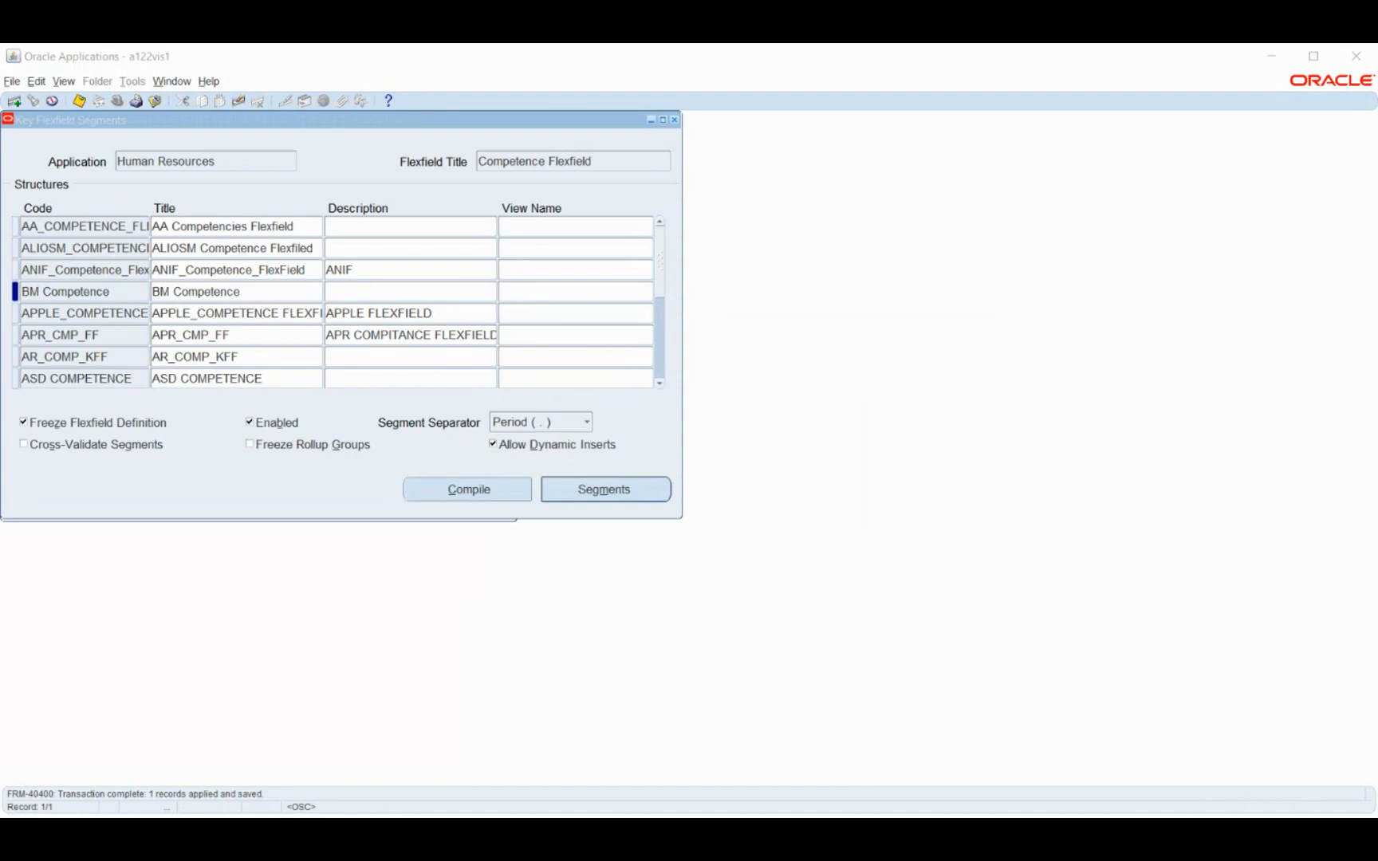
left_click(1276, 70)
left_click(252, 160)
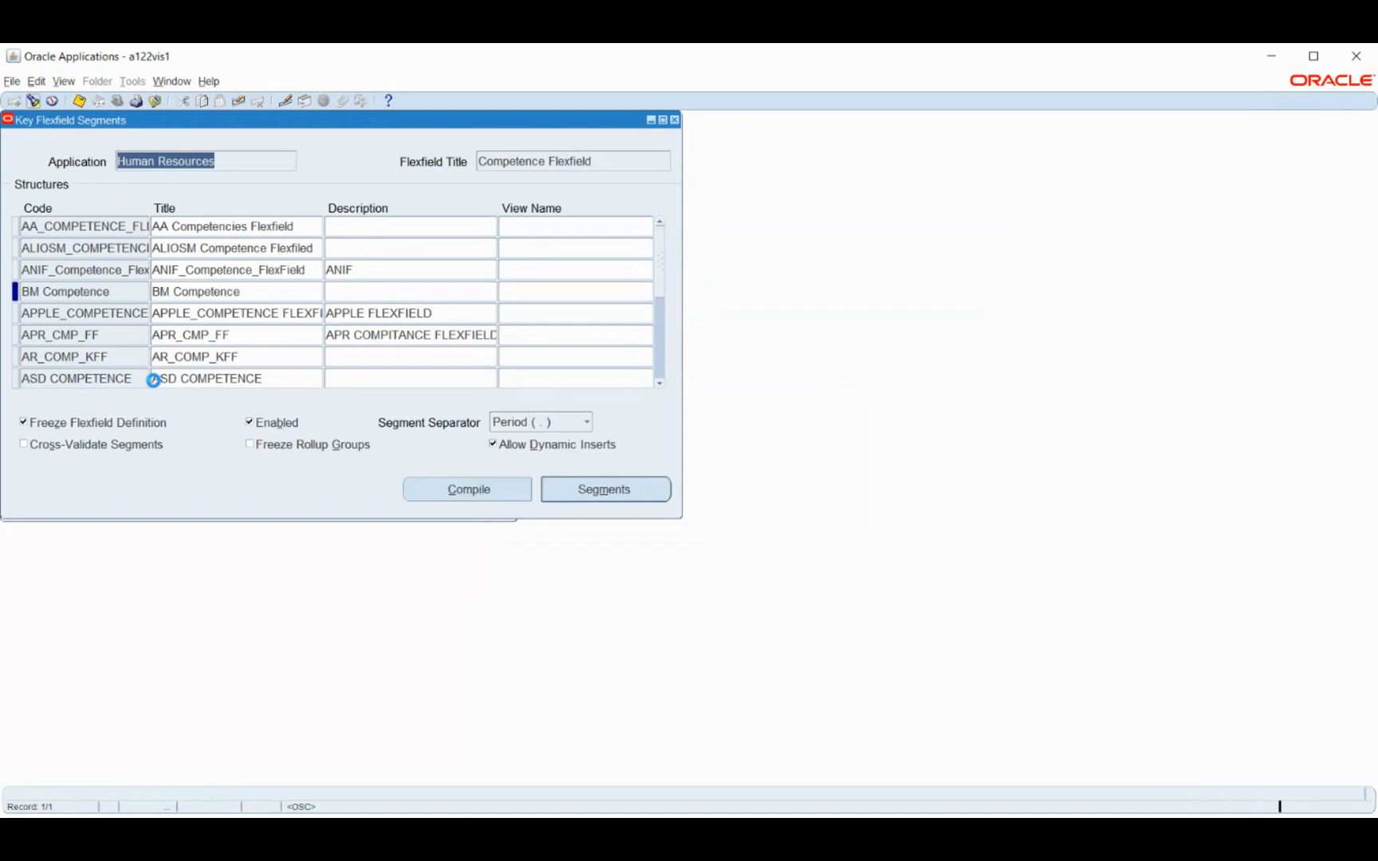
type("p%")
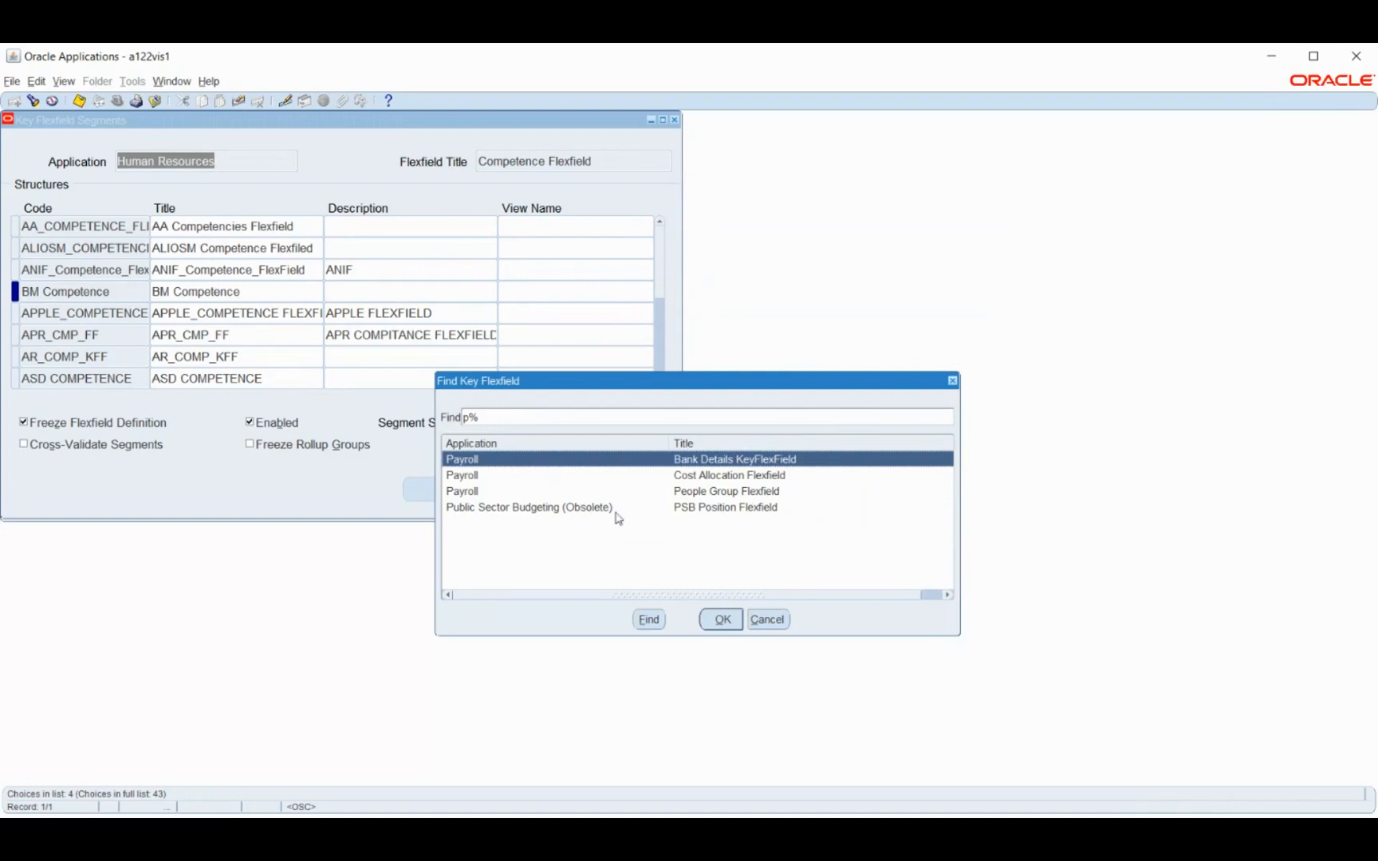
left_click(674, 495)
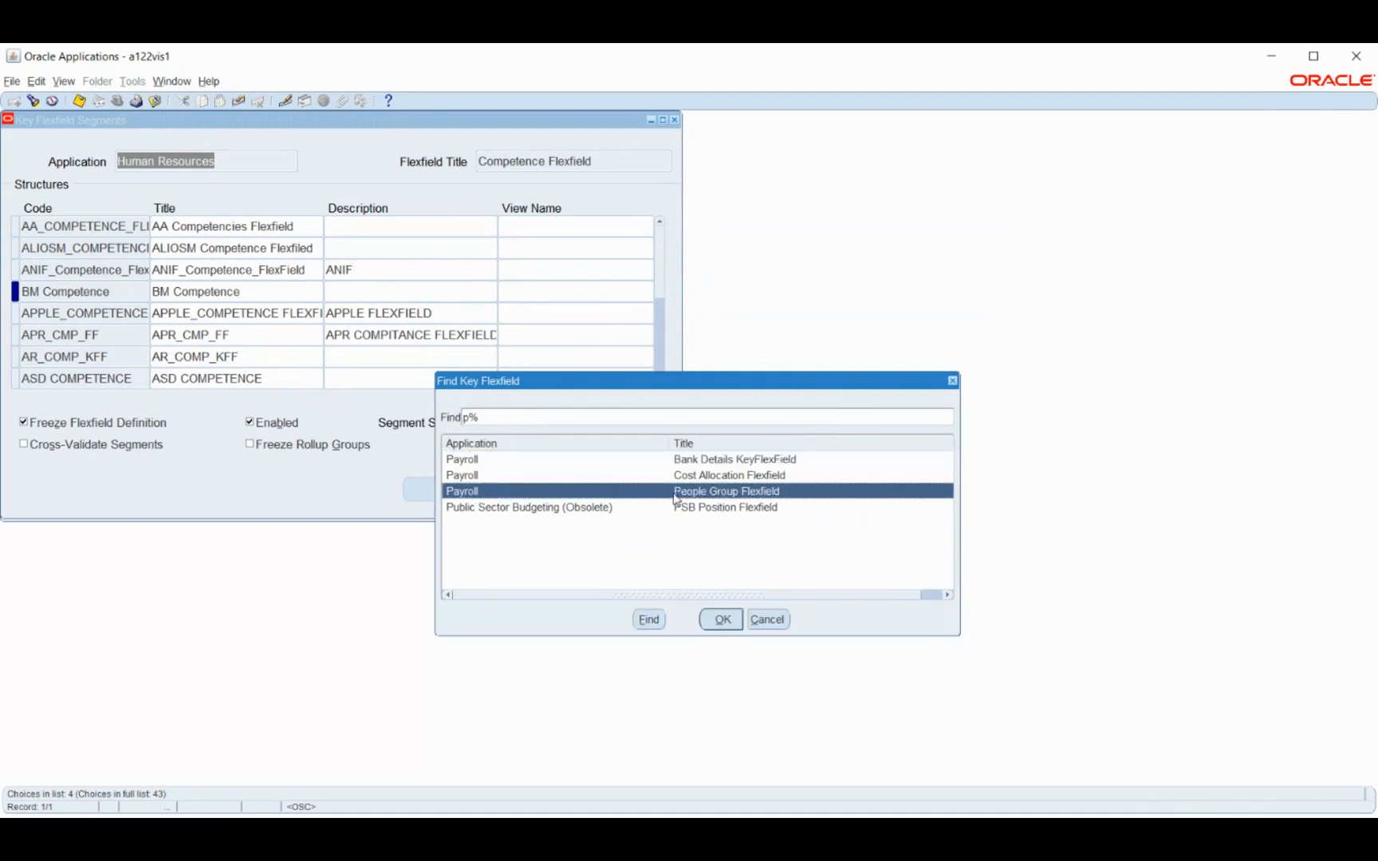
left_click(720, 620)
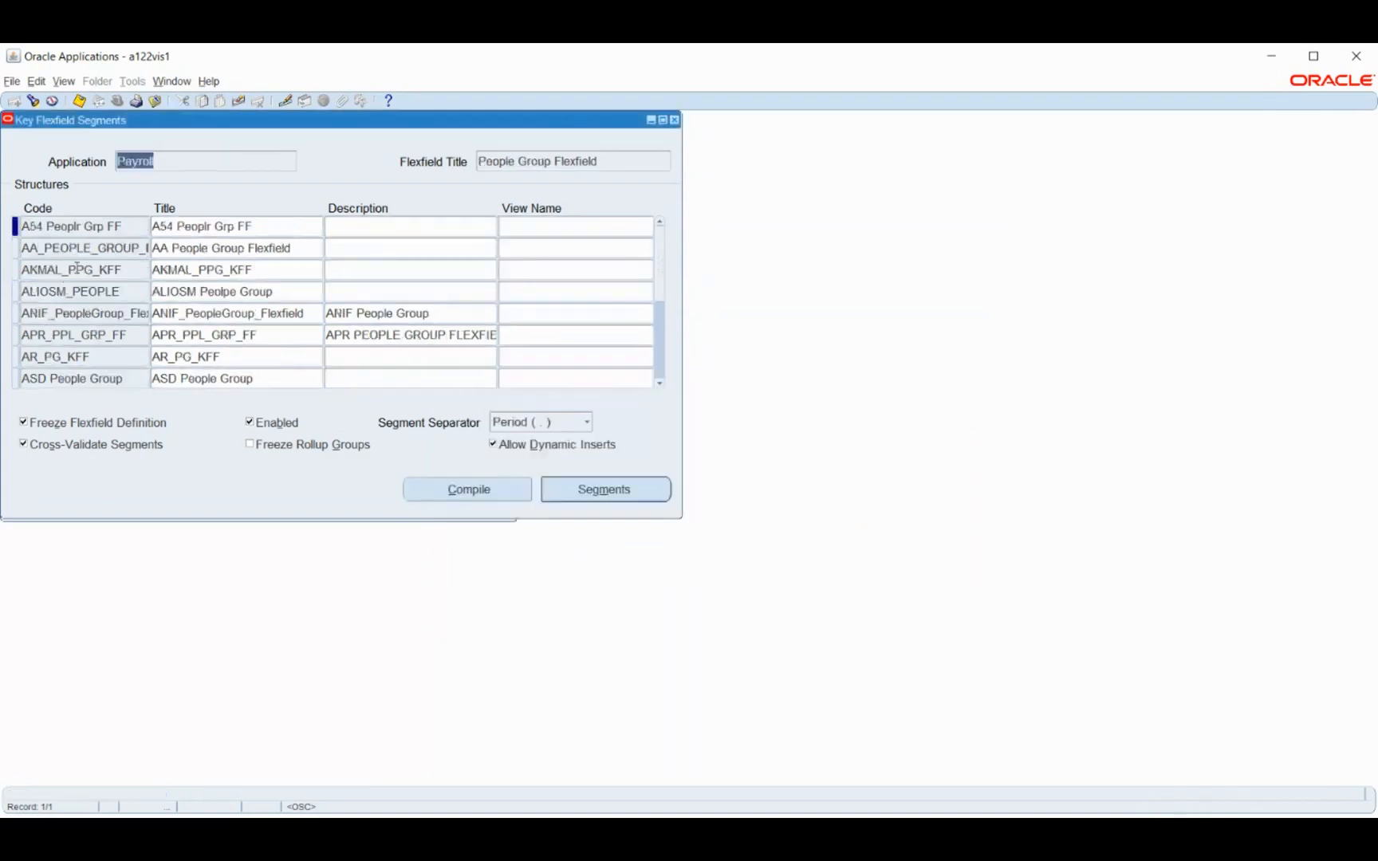
left_click(77, 268)
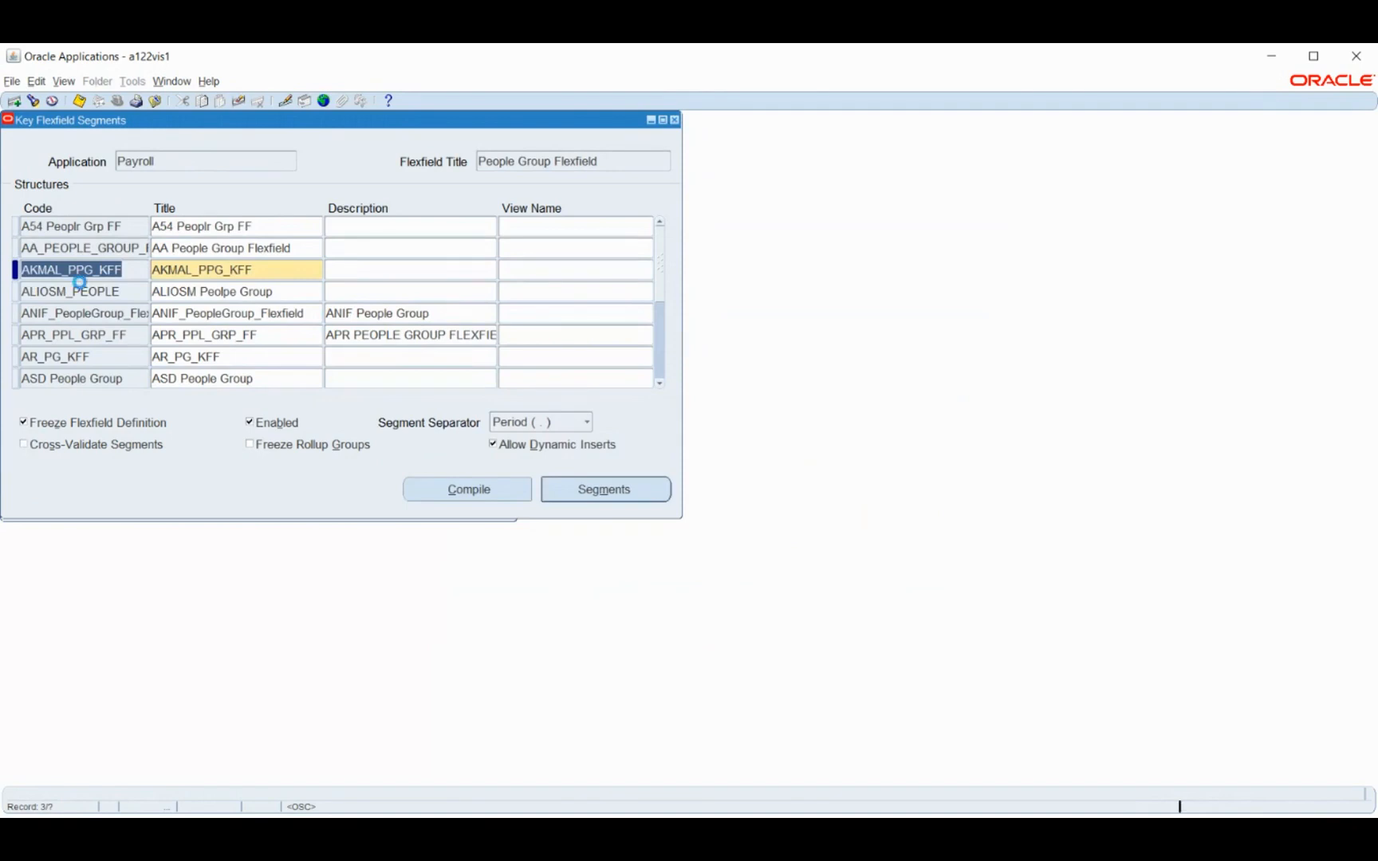
Add a People Group Flexfield structure with the code and title BM People Group KFF
key("ctrl+Down")
type("BM Peo")
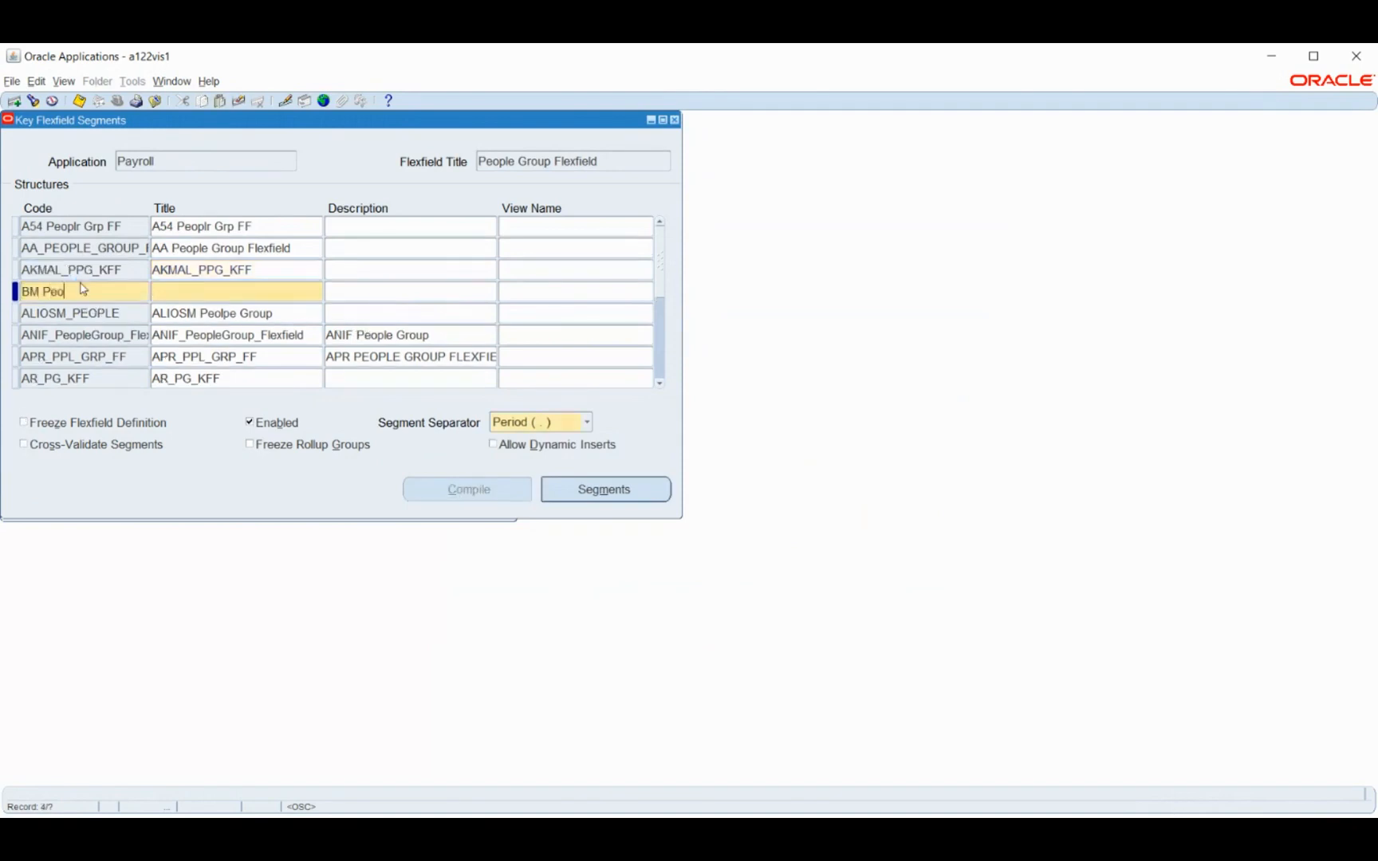
type("ple Group KFF")
key("Tab")
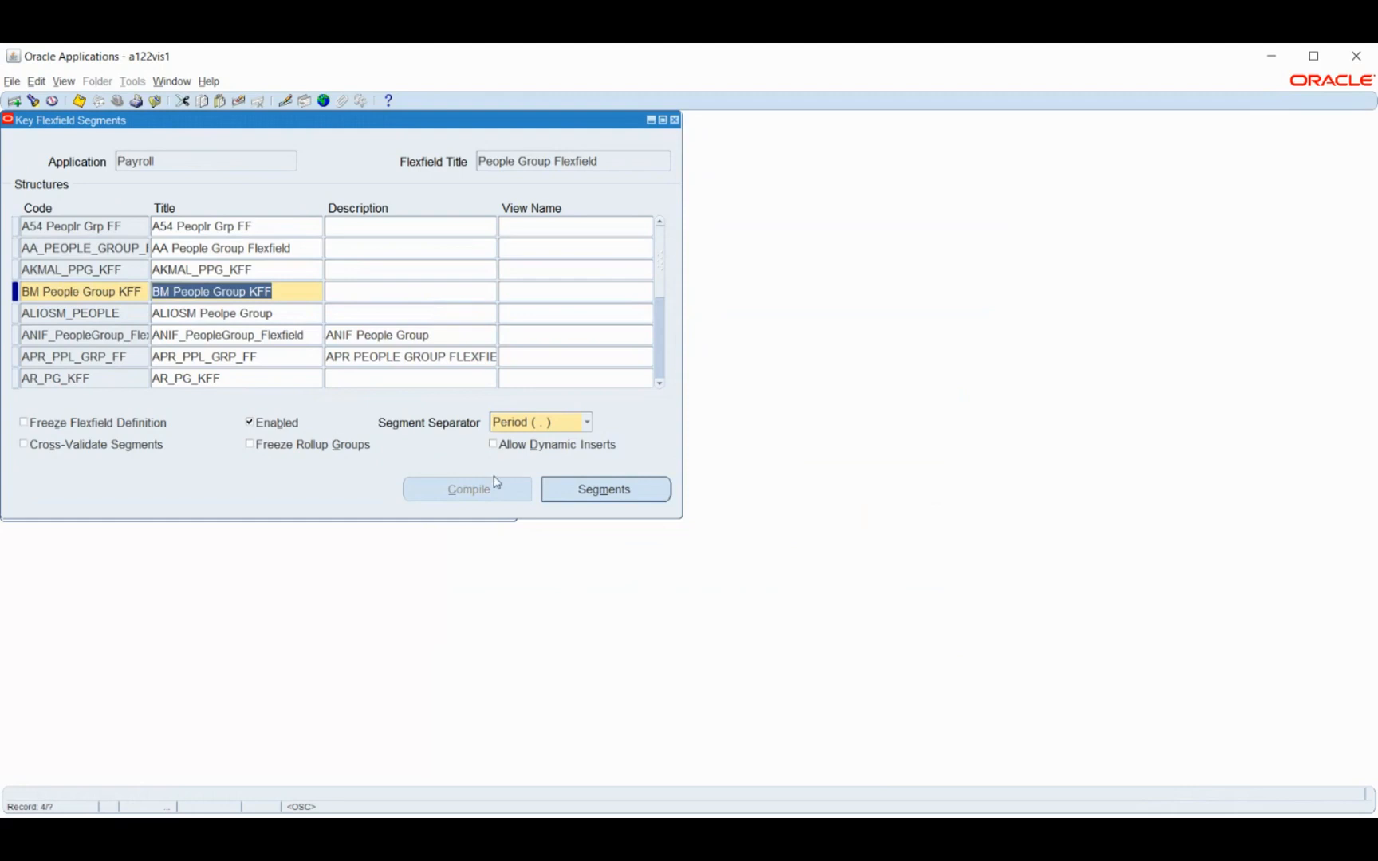
Define segment 1 of the BM People Group KFF structure as BM People Group ID, stored in column SEGMENT1
left_click(586, 490)
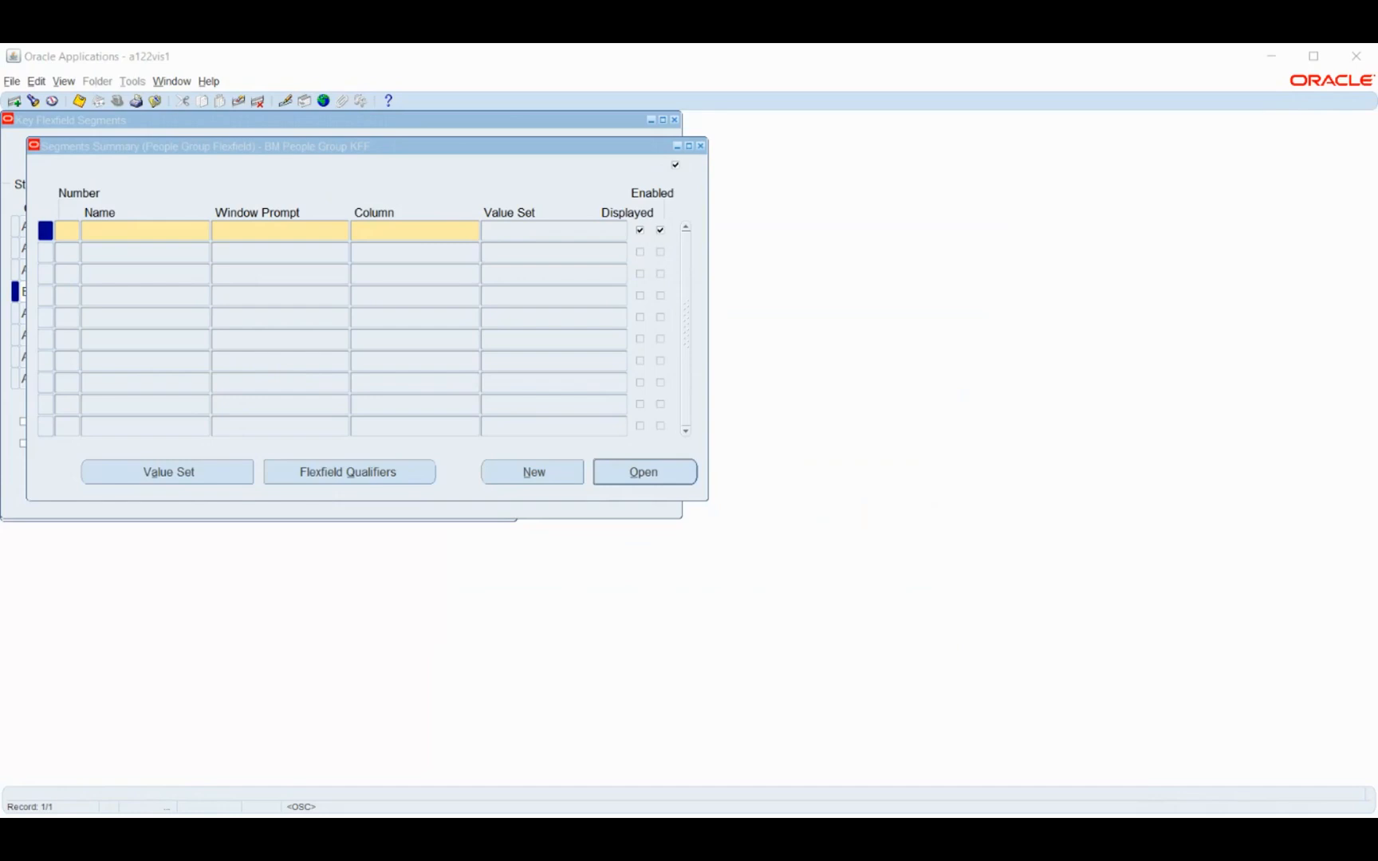
left_click(539, 298)
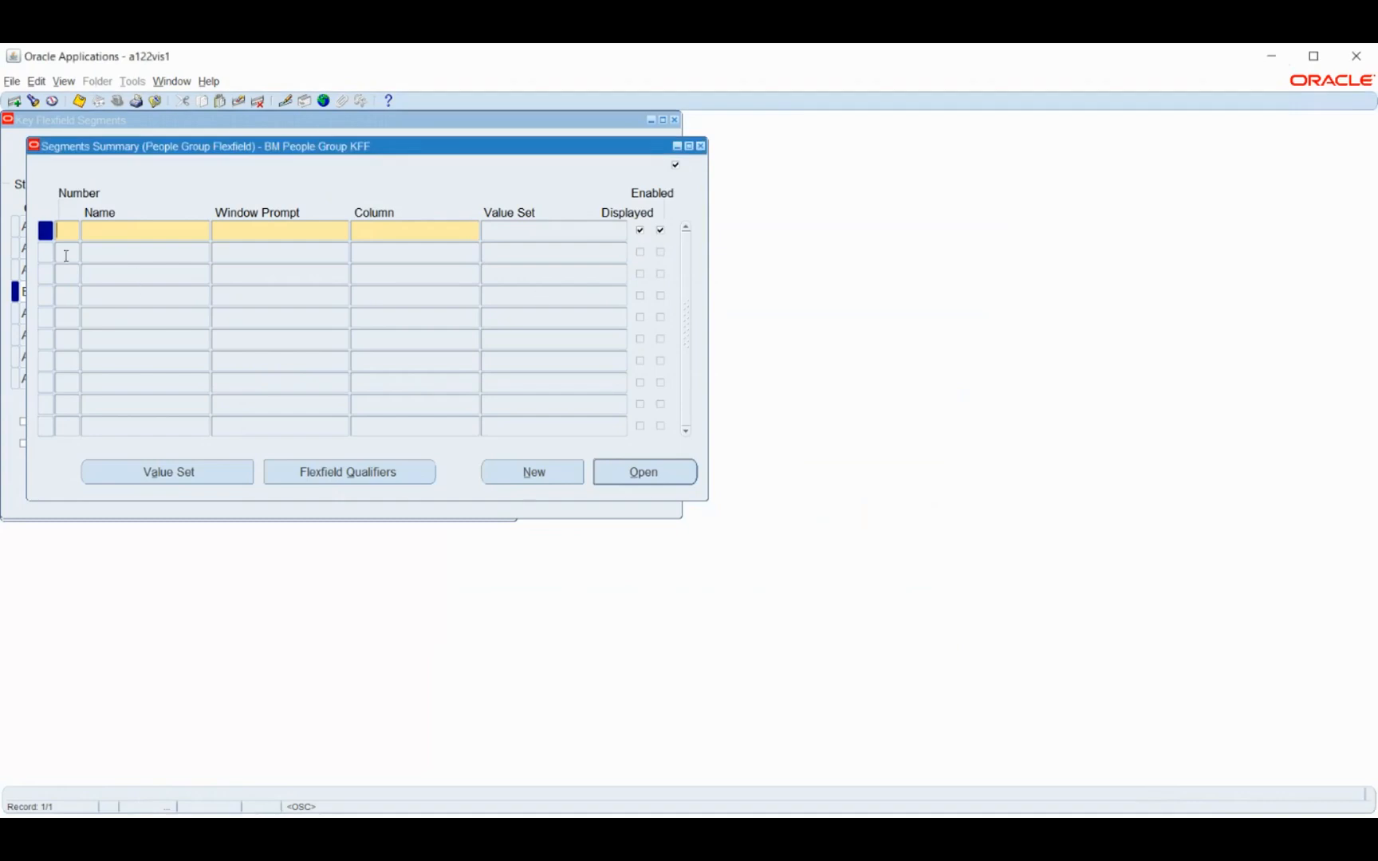
type("1")
key("Tab")
type("People")
key("BackSpace")
key("BackSpace")
key("BackSpace")
key("BackSpace")
key("BackSpace")
key("BackSpace")
type("BM People Group ID")
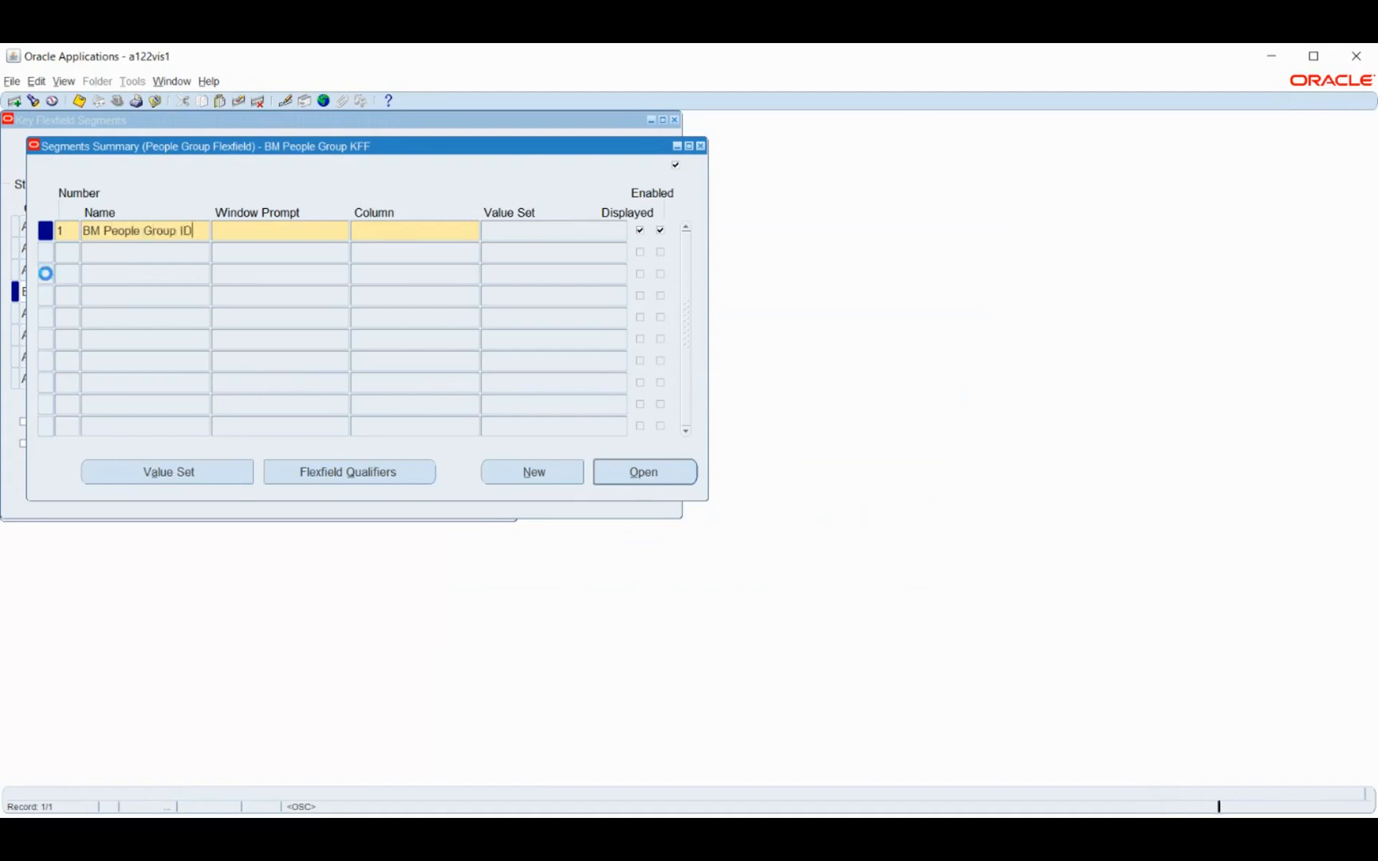
key("Tab")
key("Tab")
type("segment1")
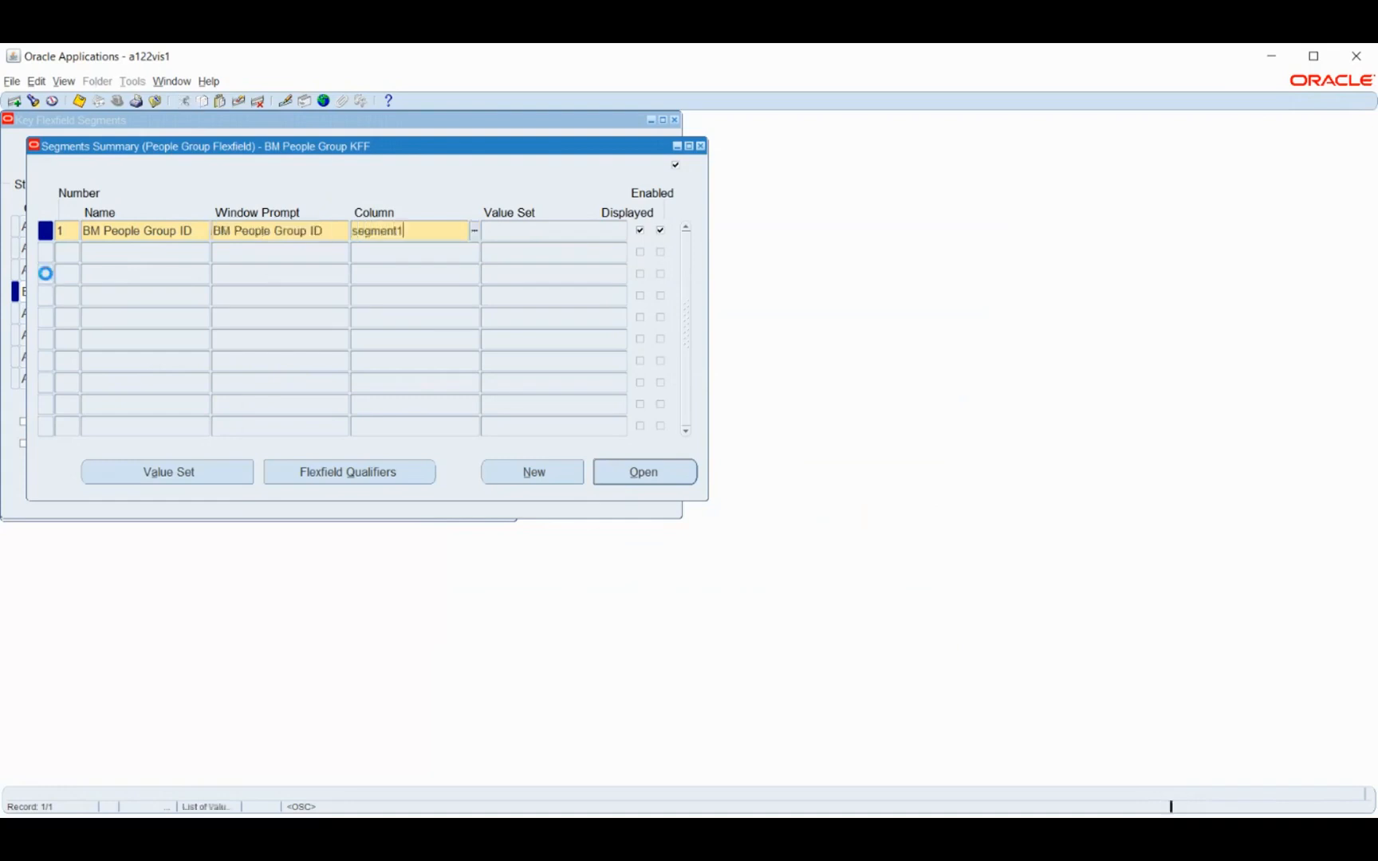
key("Tab")
Add segment 2 named BM People Group Name, stored in column SEGMENT2
left_click(105, 249)
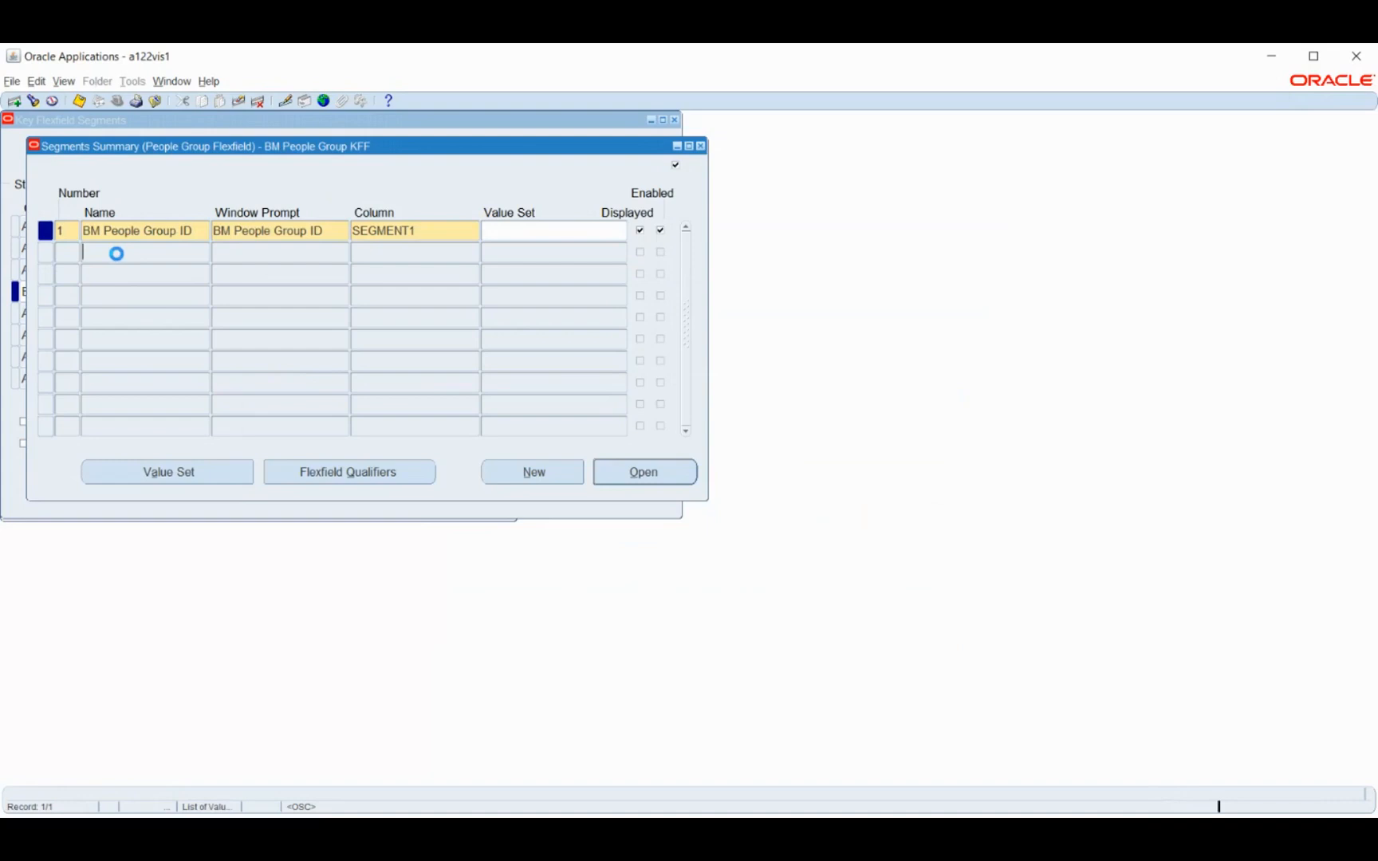
key("Return")
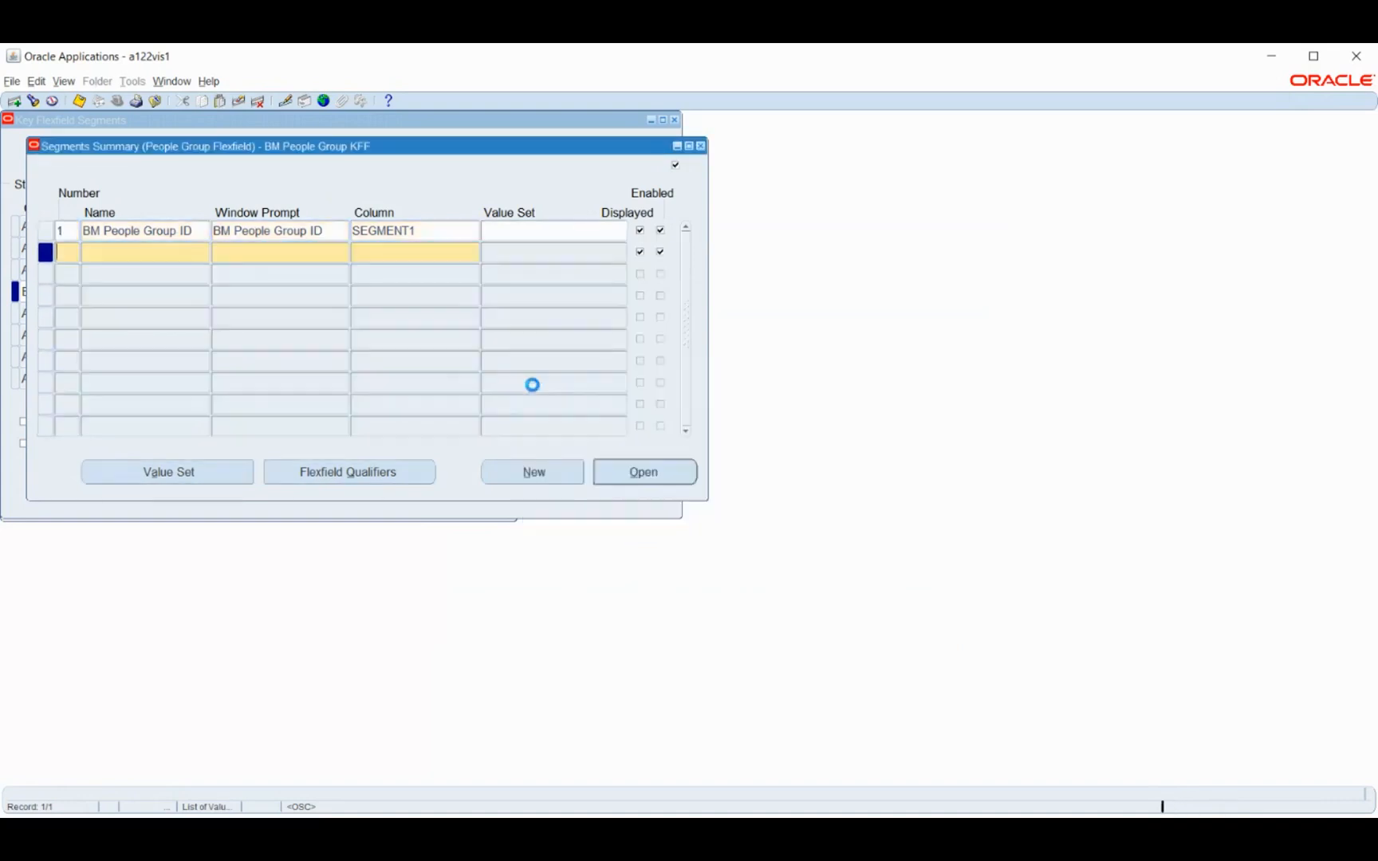
key("Tab")
type("BM People Group Name")
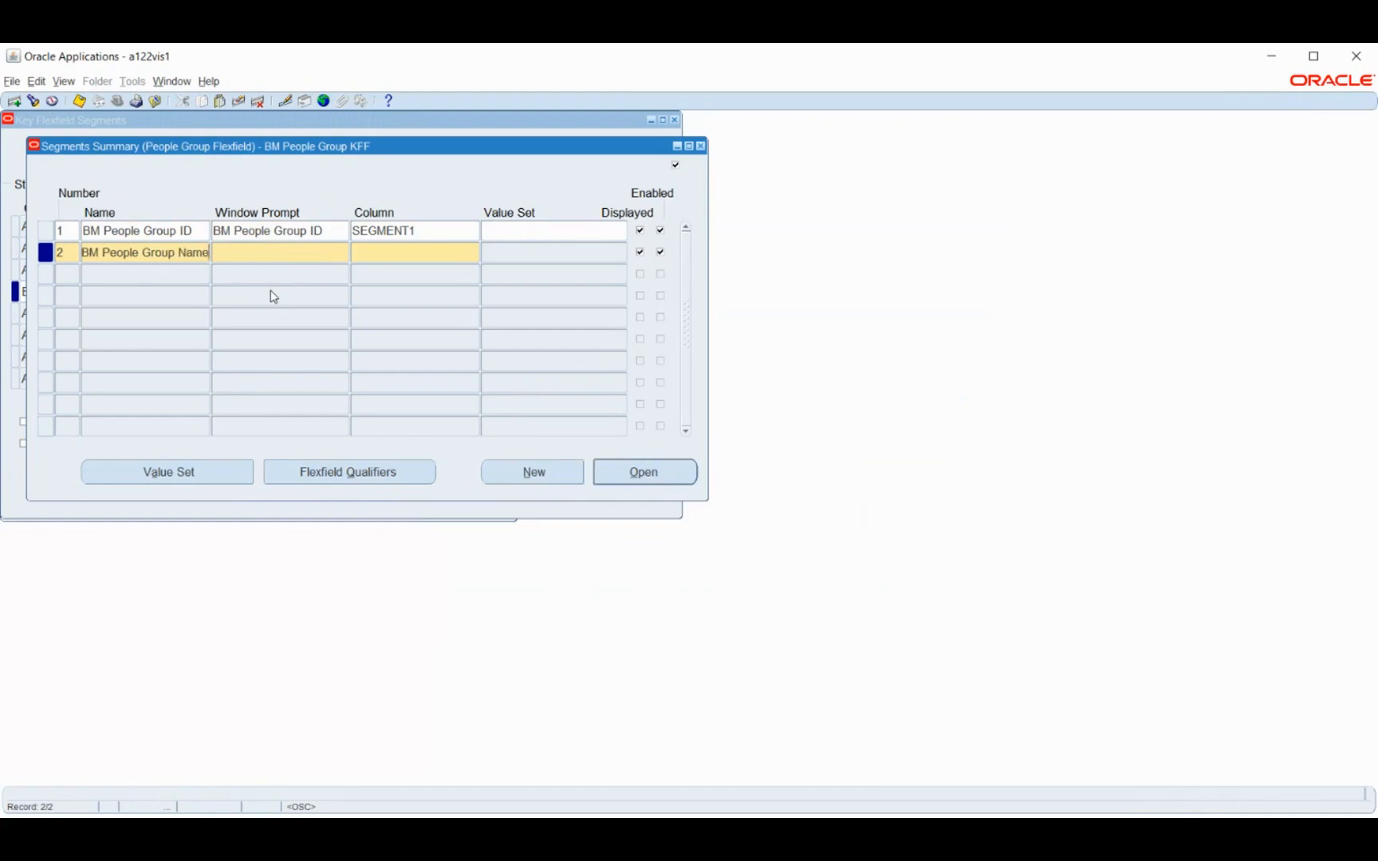
key("Tab")
key("Tab")
type("segment2")
key("Tab")
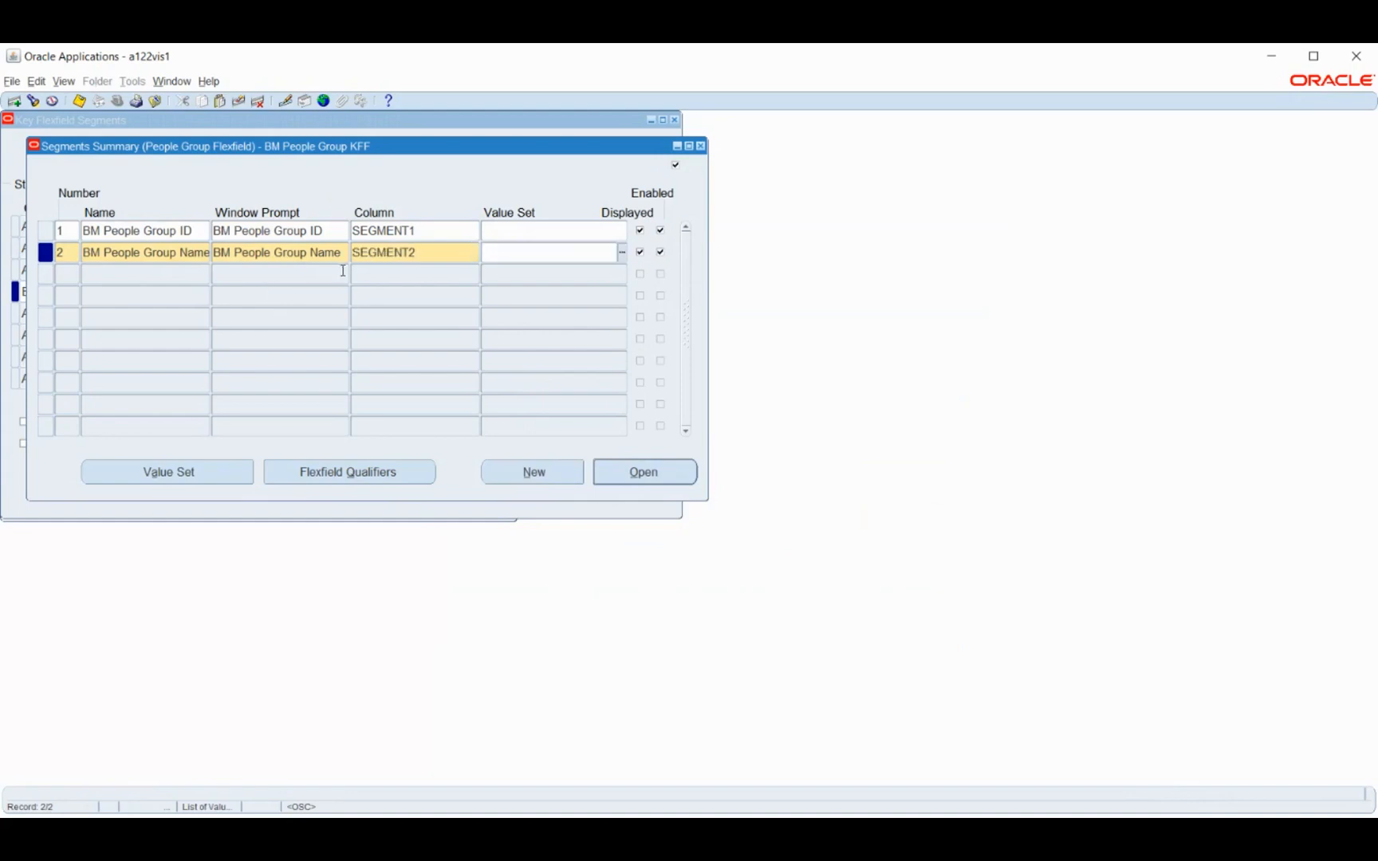
Create and save a value set named BM People Group ID with Non-Hierarchical Security and a maximum size of 6
left_click(182, 477)
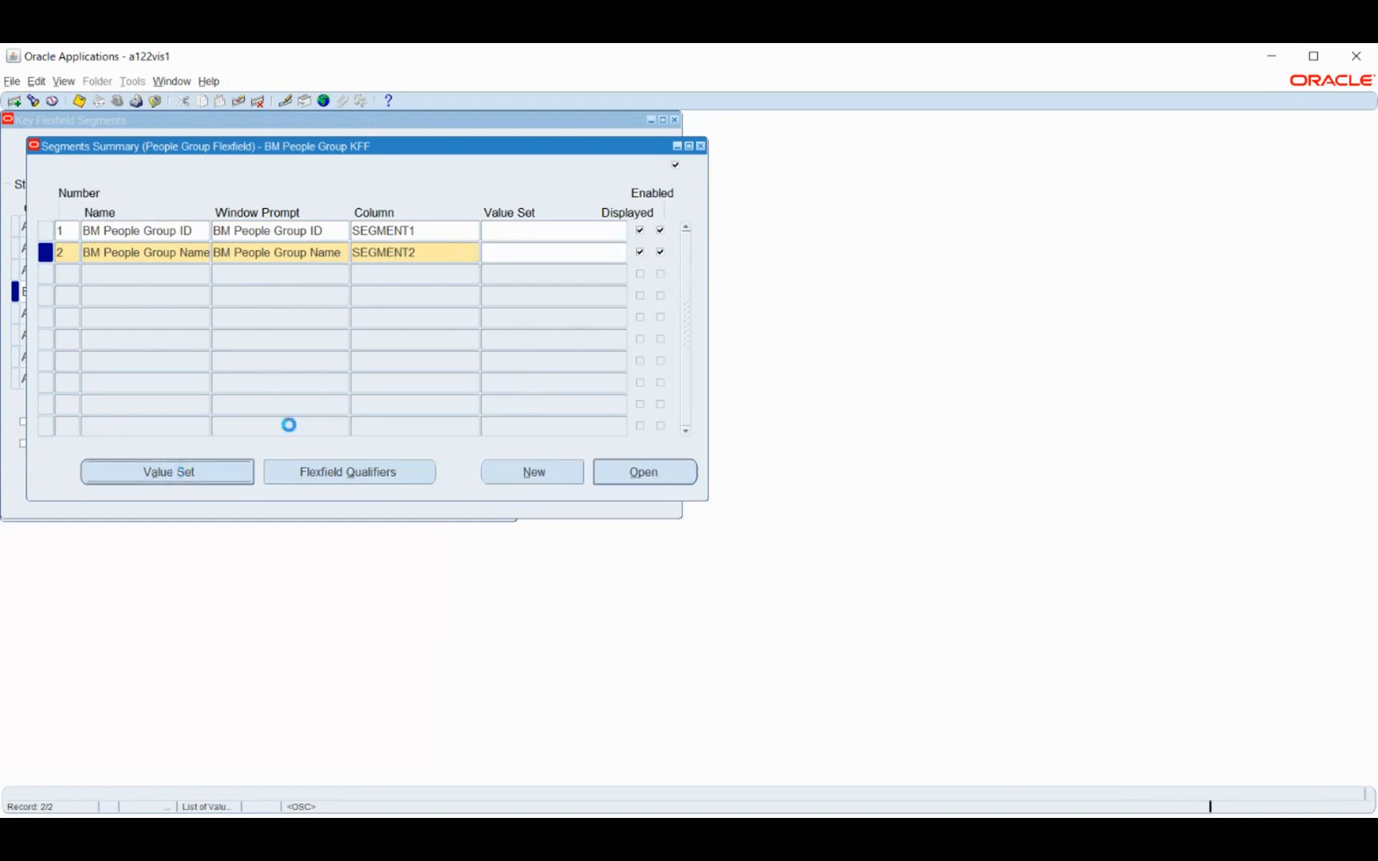
type("BM Peop")
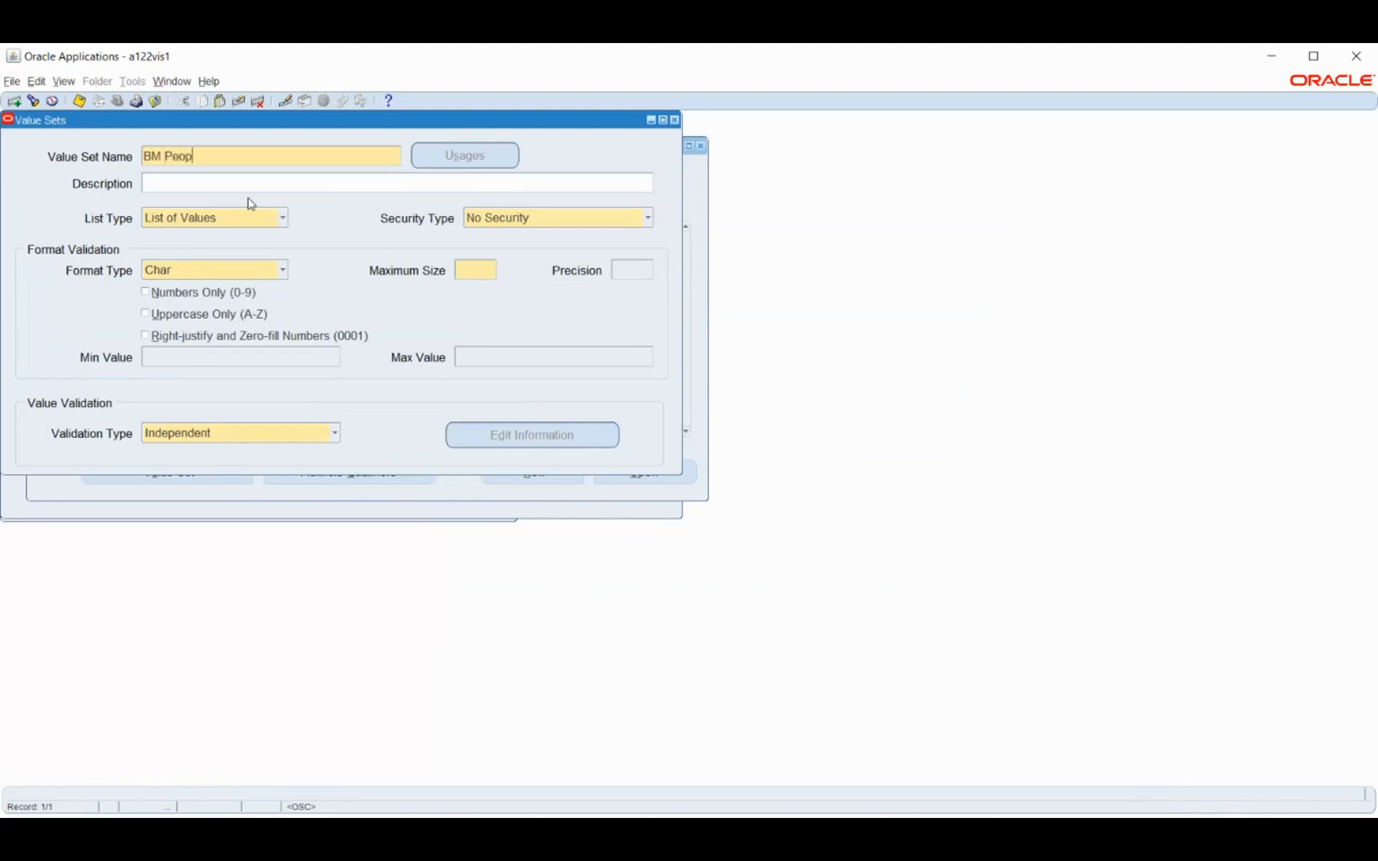
type("le Group ID")
left_click(507, 217)
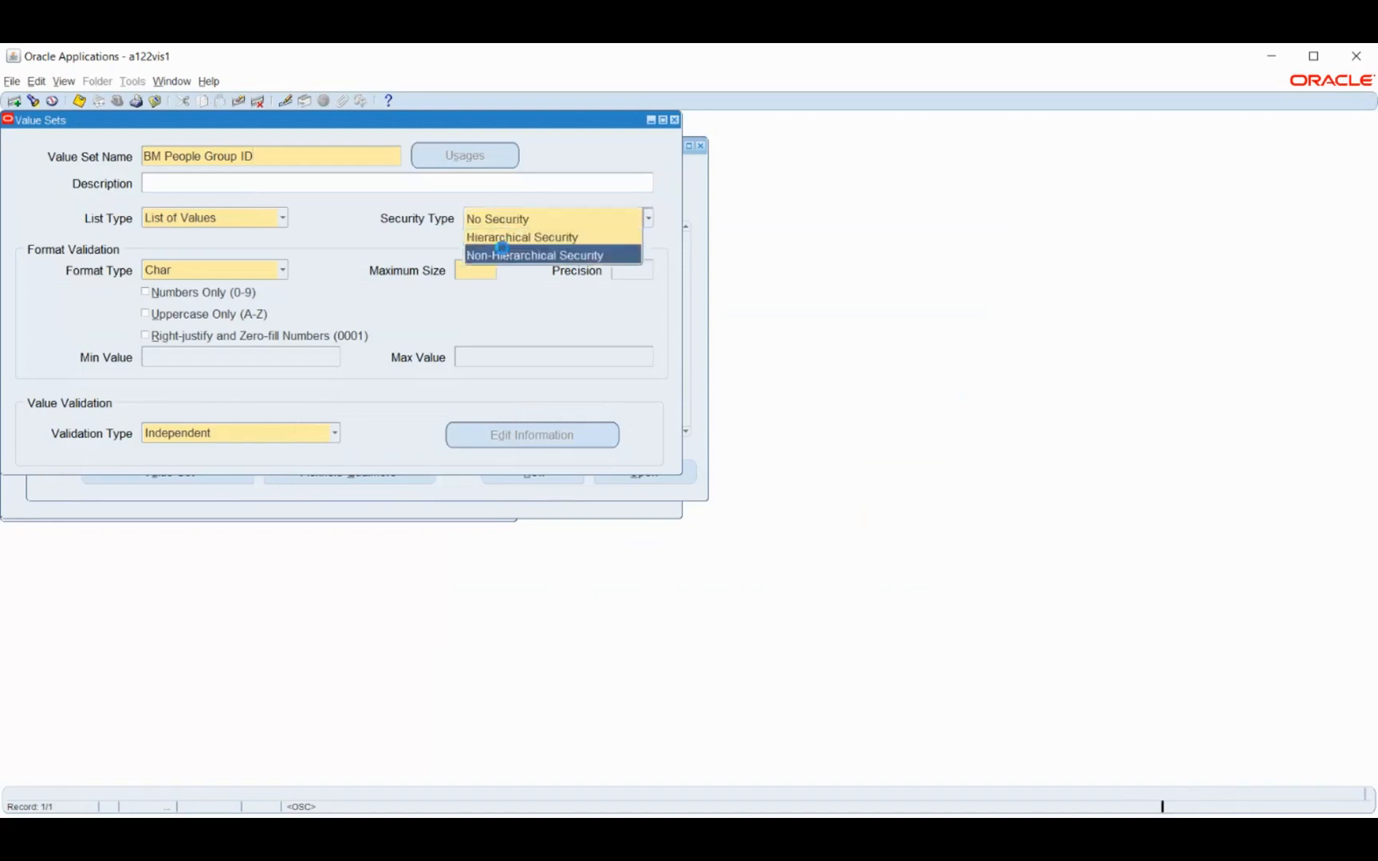
left_click(478, 261)
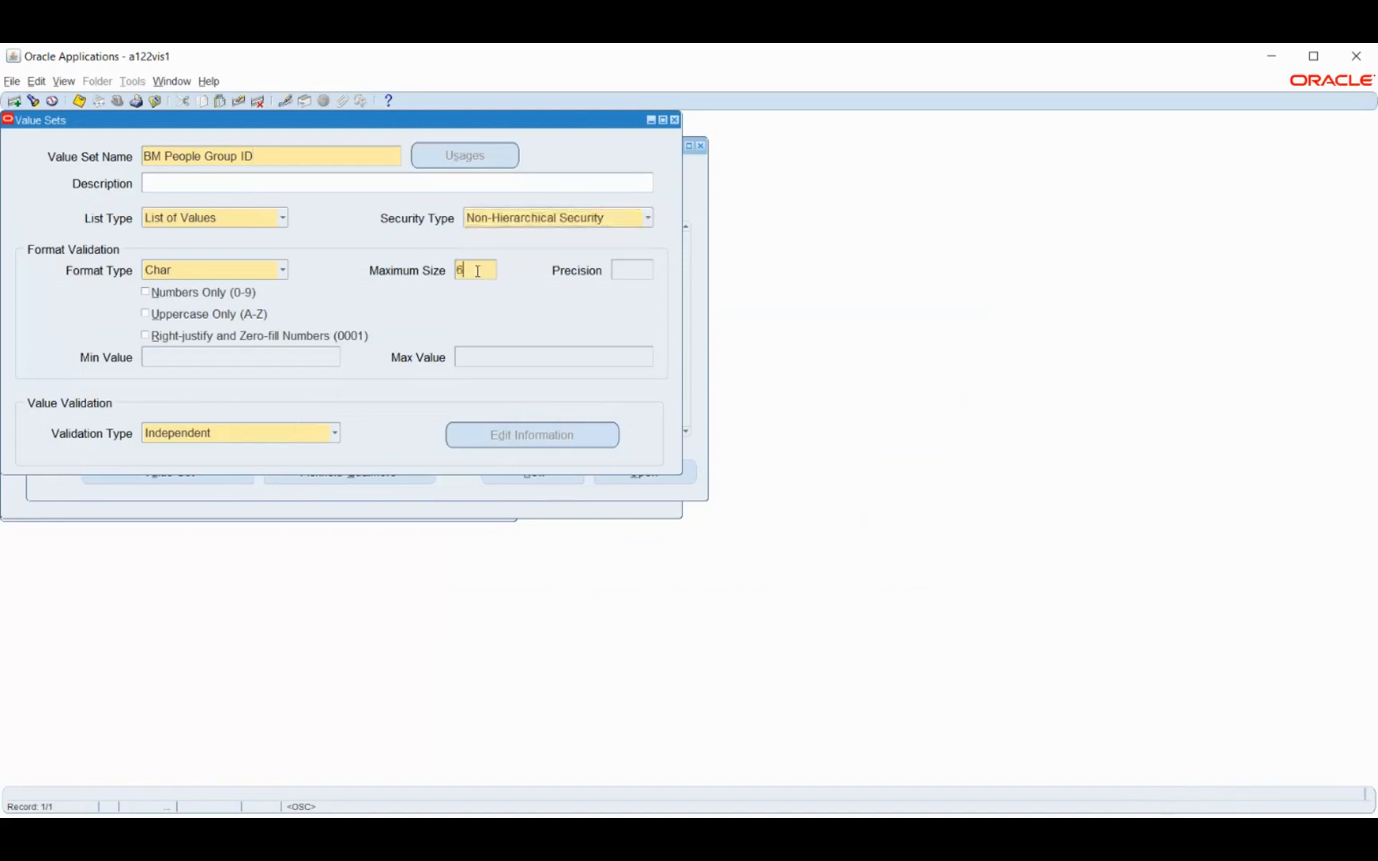
key("ctrl+s")
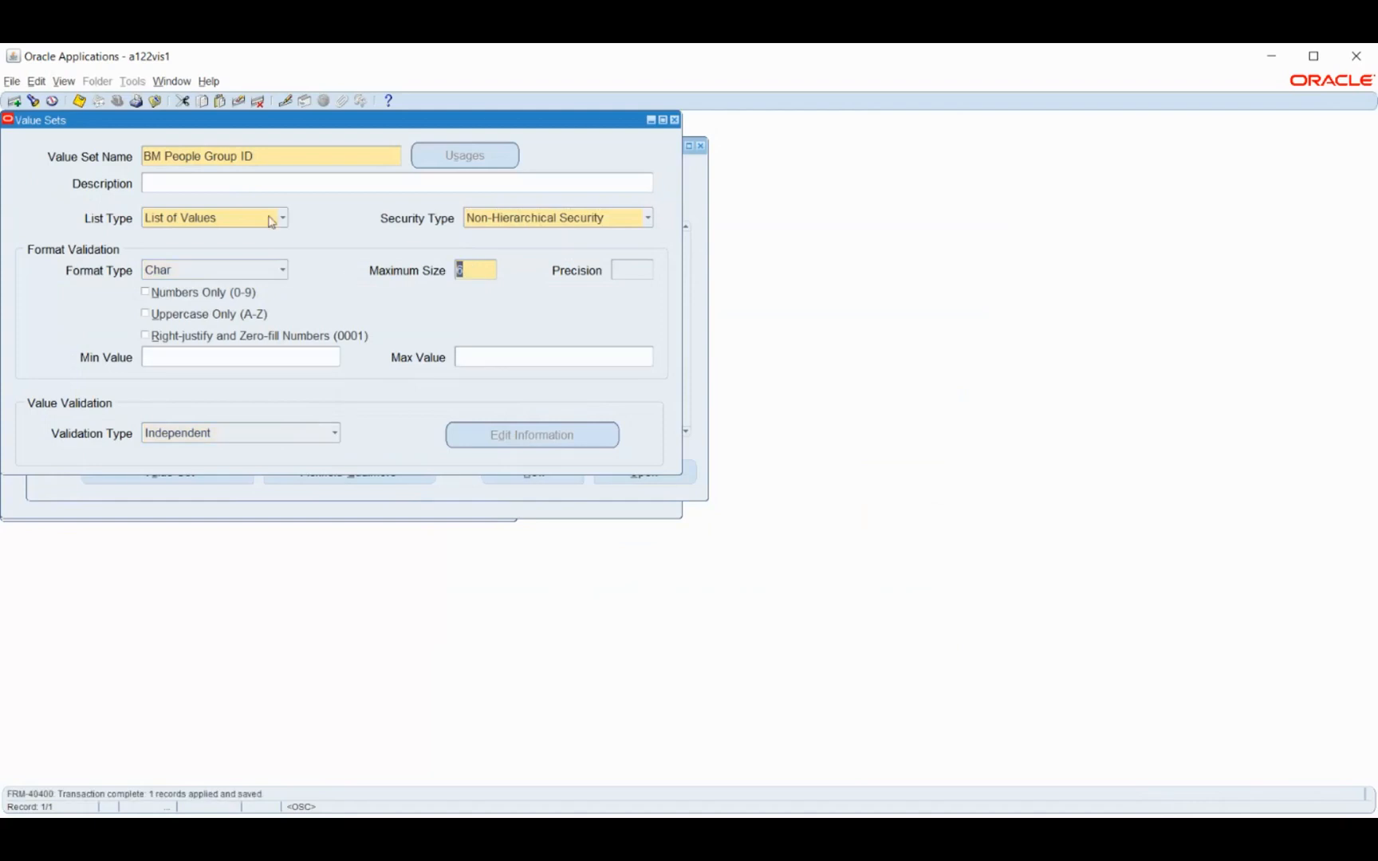
Create and save a value set named BM Group Name with Non-Hierarchical Security and maximum size 6, then return to the segments summary
left_click(273, 159)
left_click(13, 102)
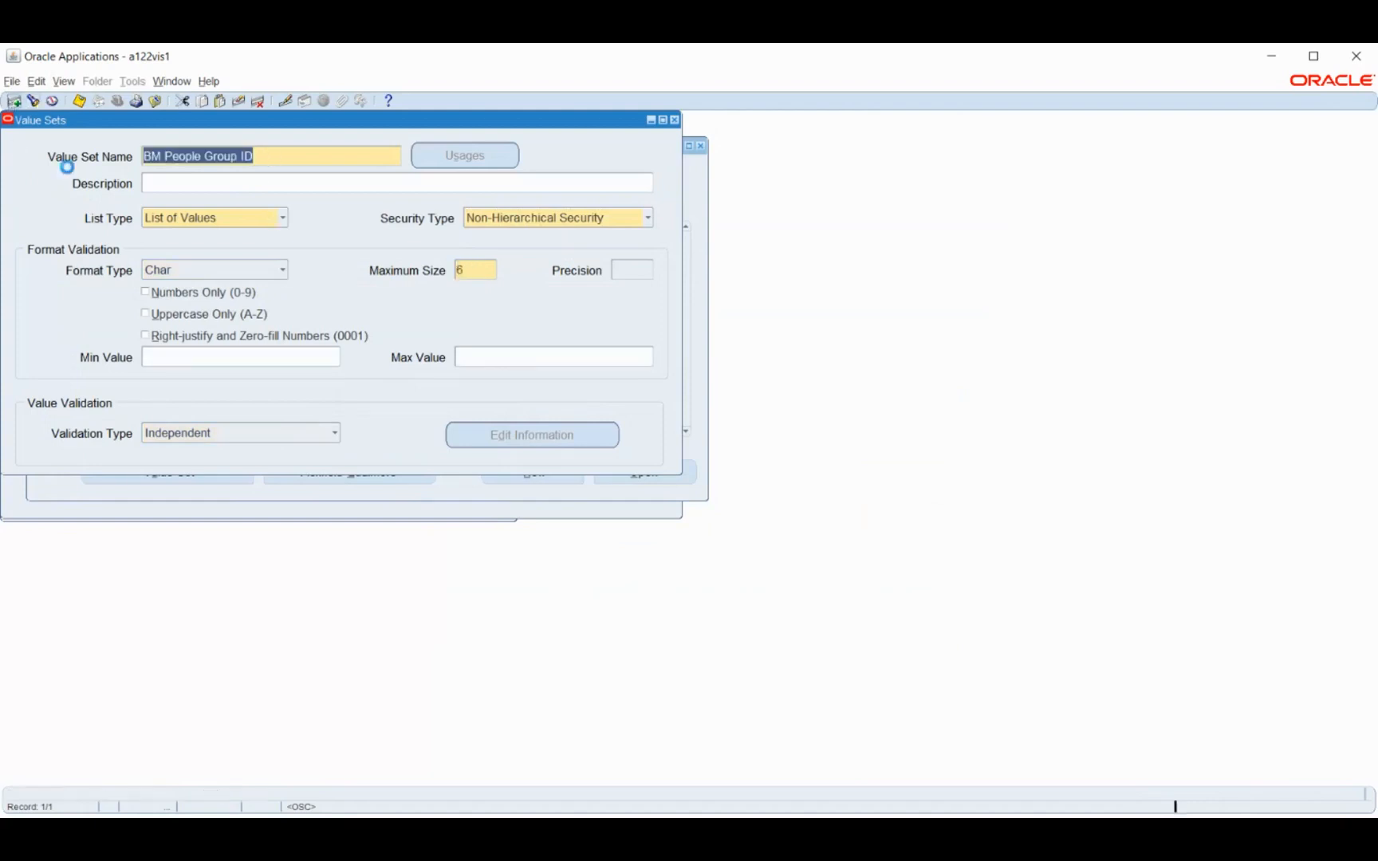
type("BM ")
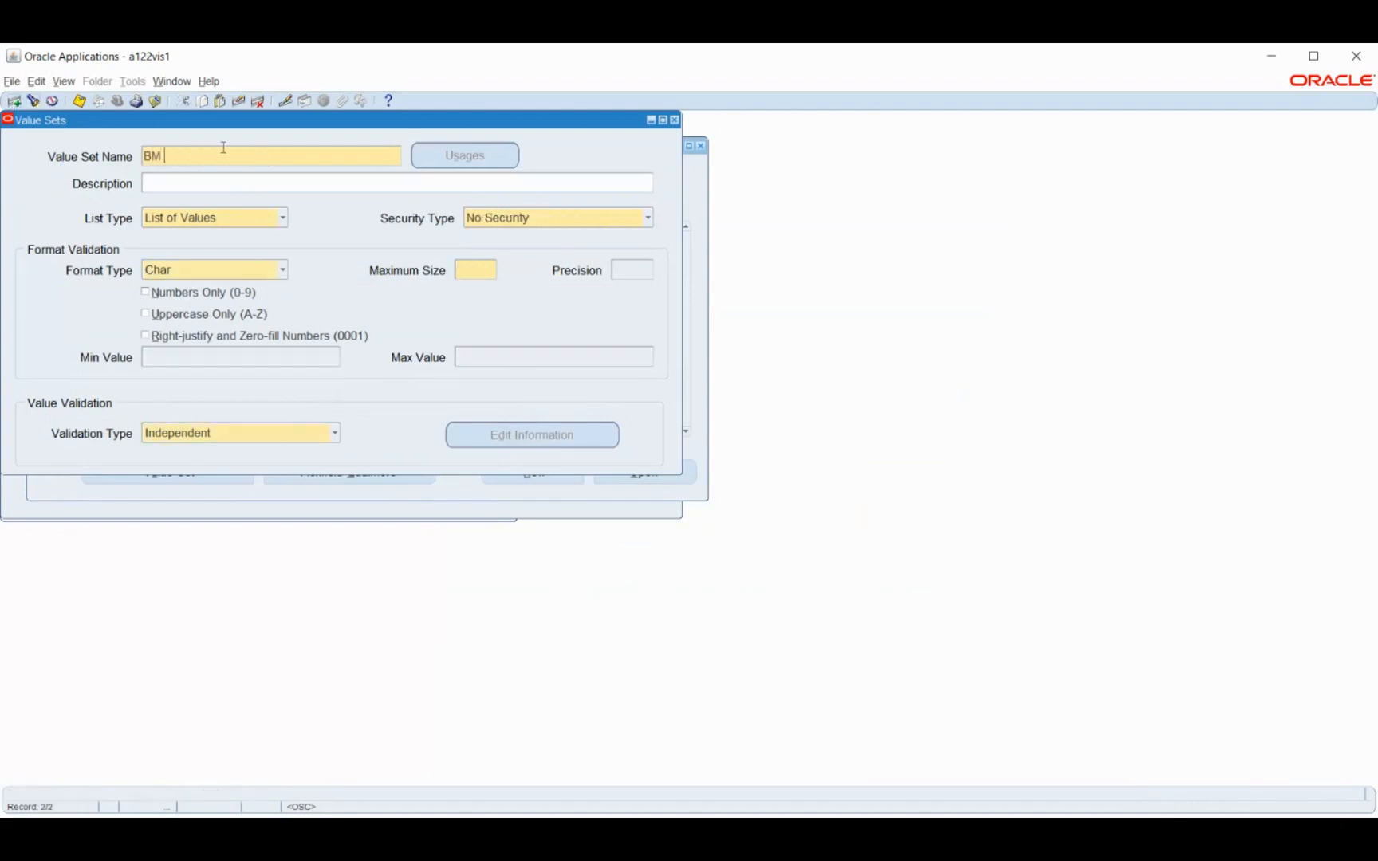
type("Group Name")
key("Tab")
left_click(529, 218)
left_click(507, 254)
left_click(482, 270)
type("6")
key("ctrl+s")
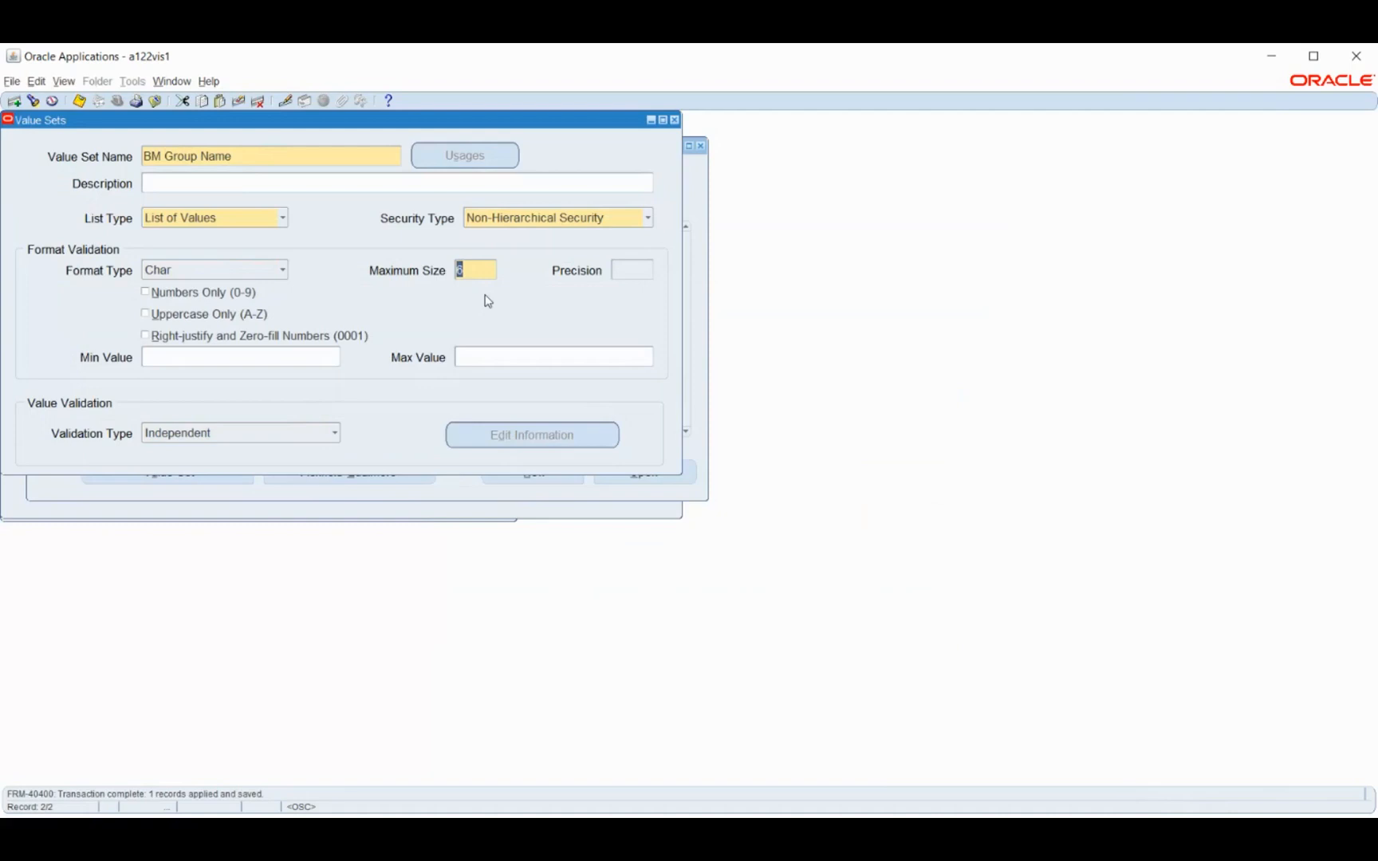
left_click(675, 121)
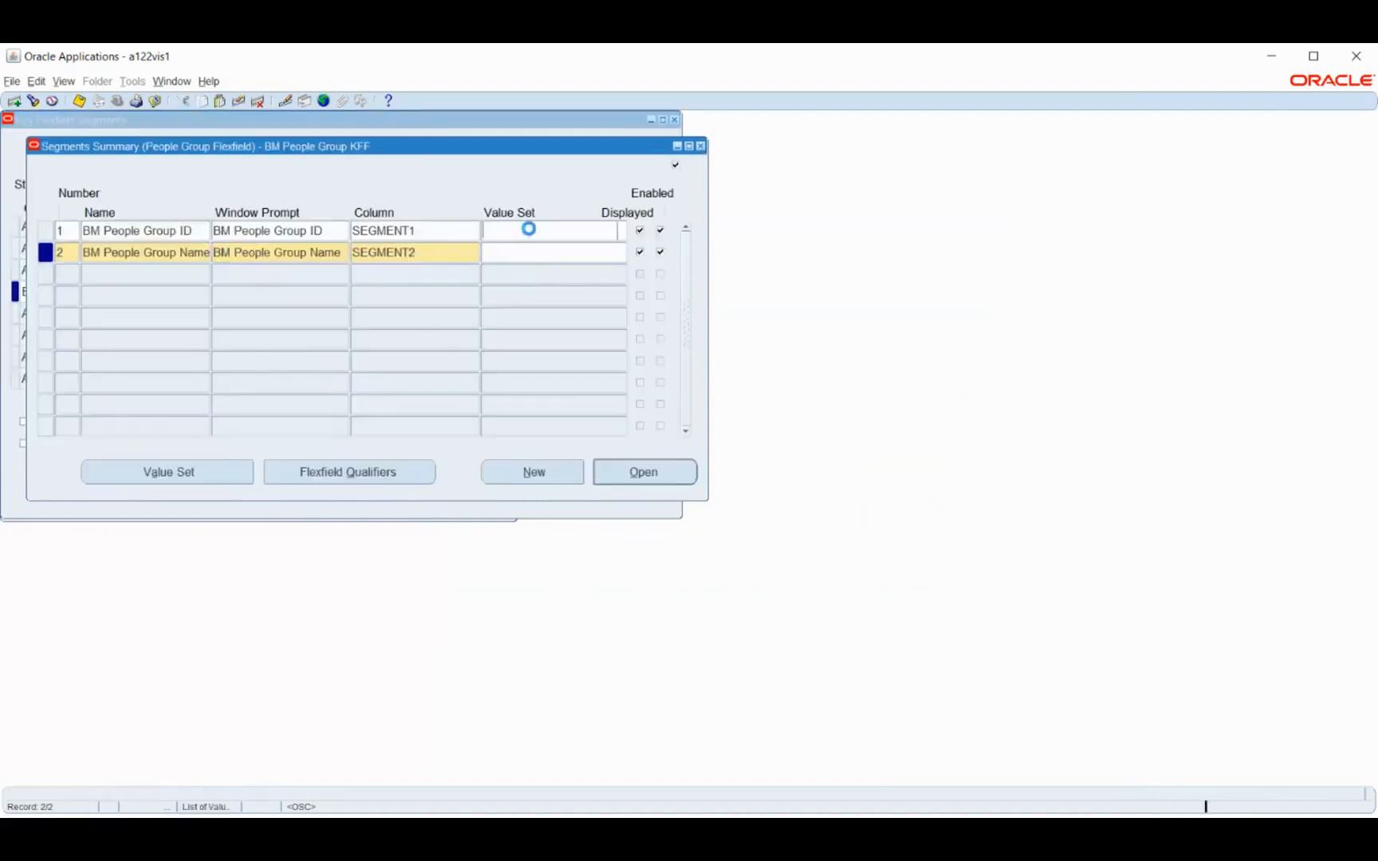
key("Return")
key("alt+o")
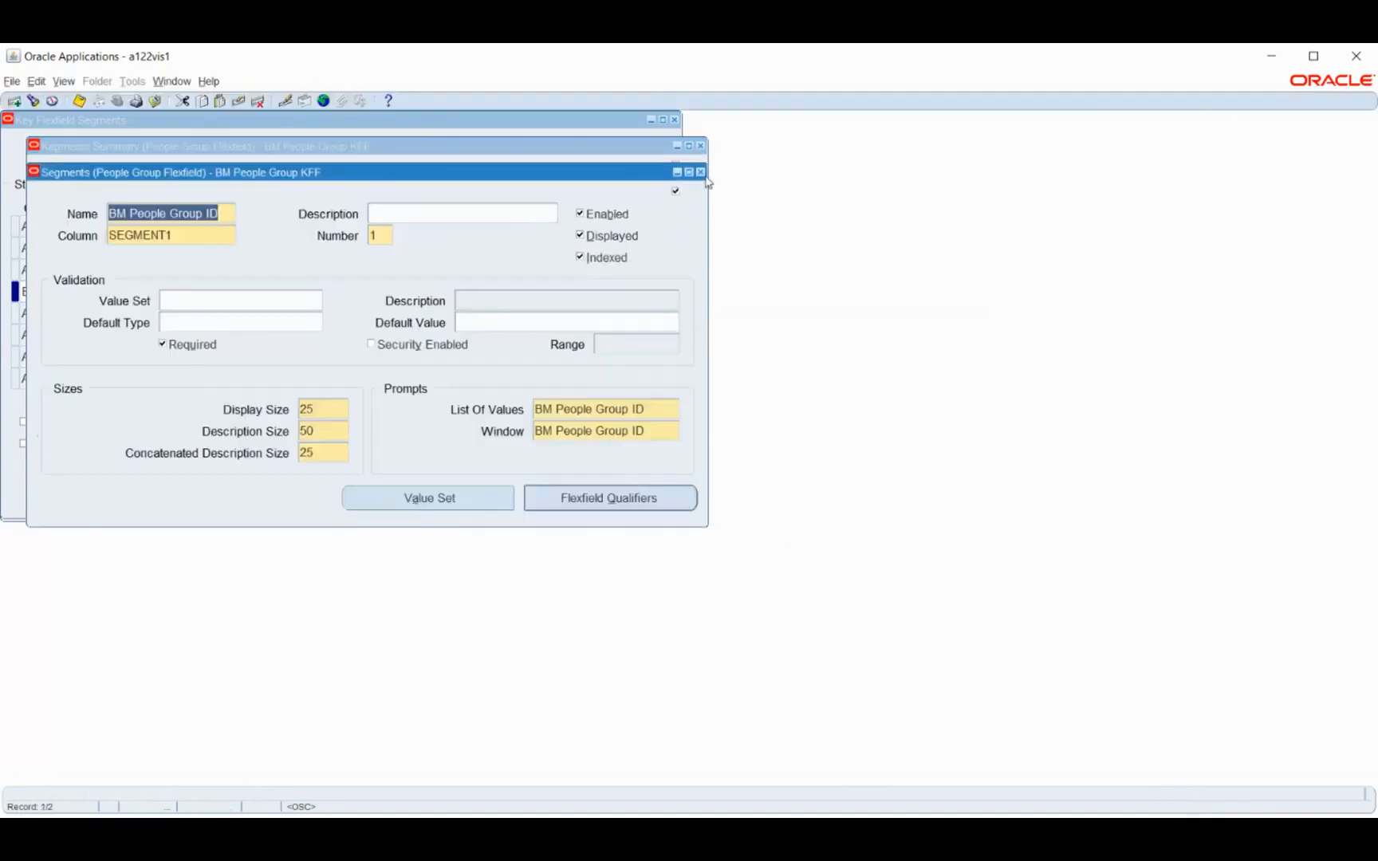
left_click(700, 173)
left_click(509, 235)
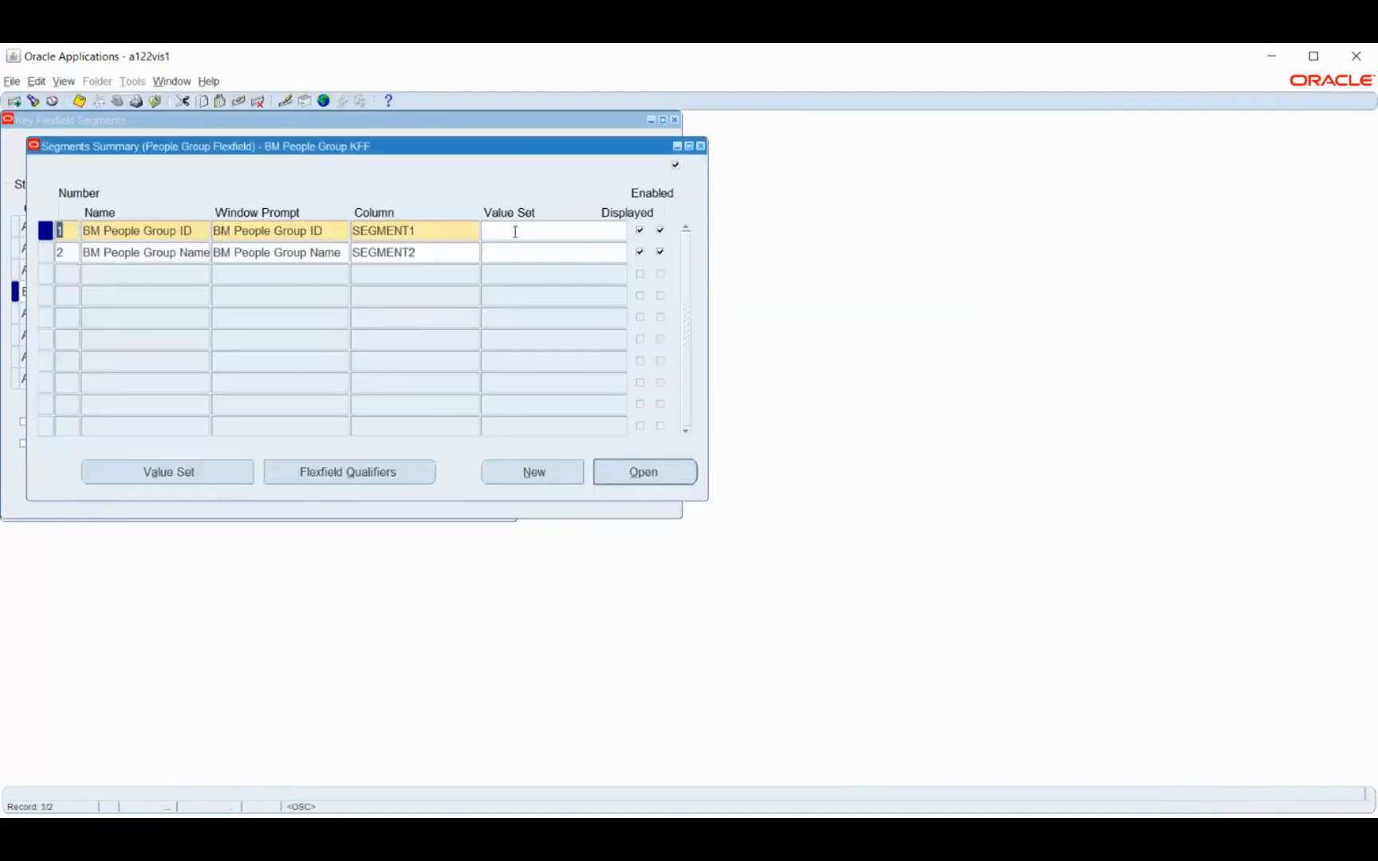
type("BM Gr")
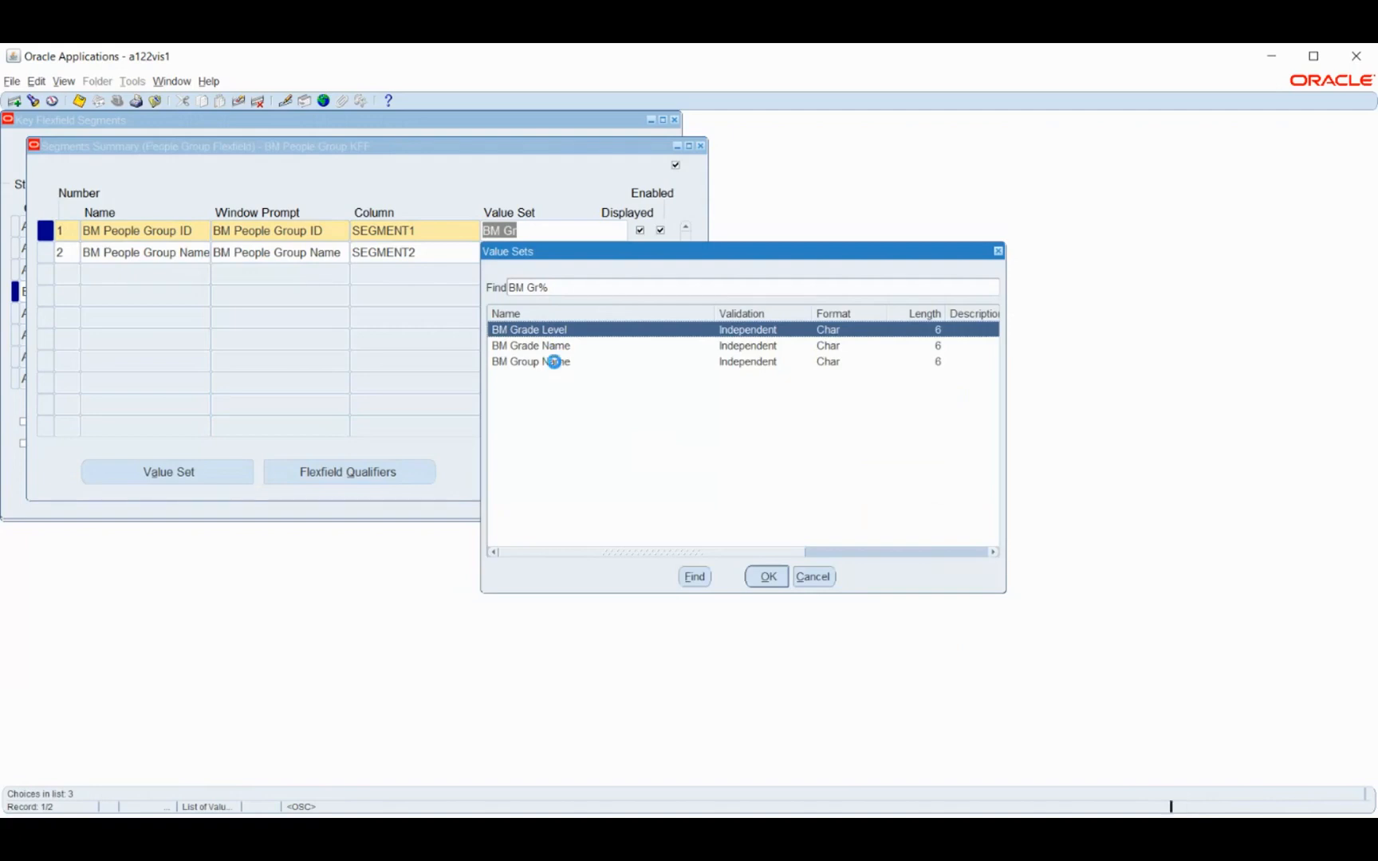
left_click(557, 363)
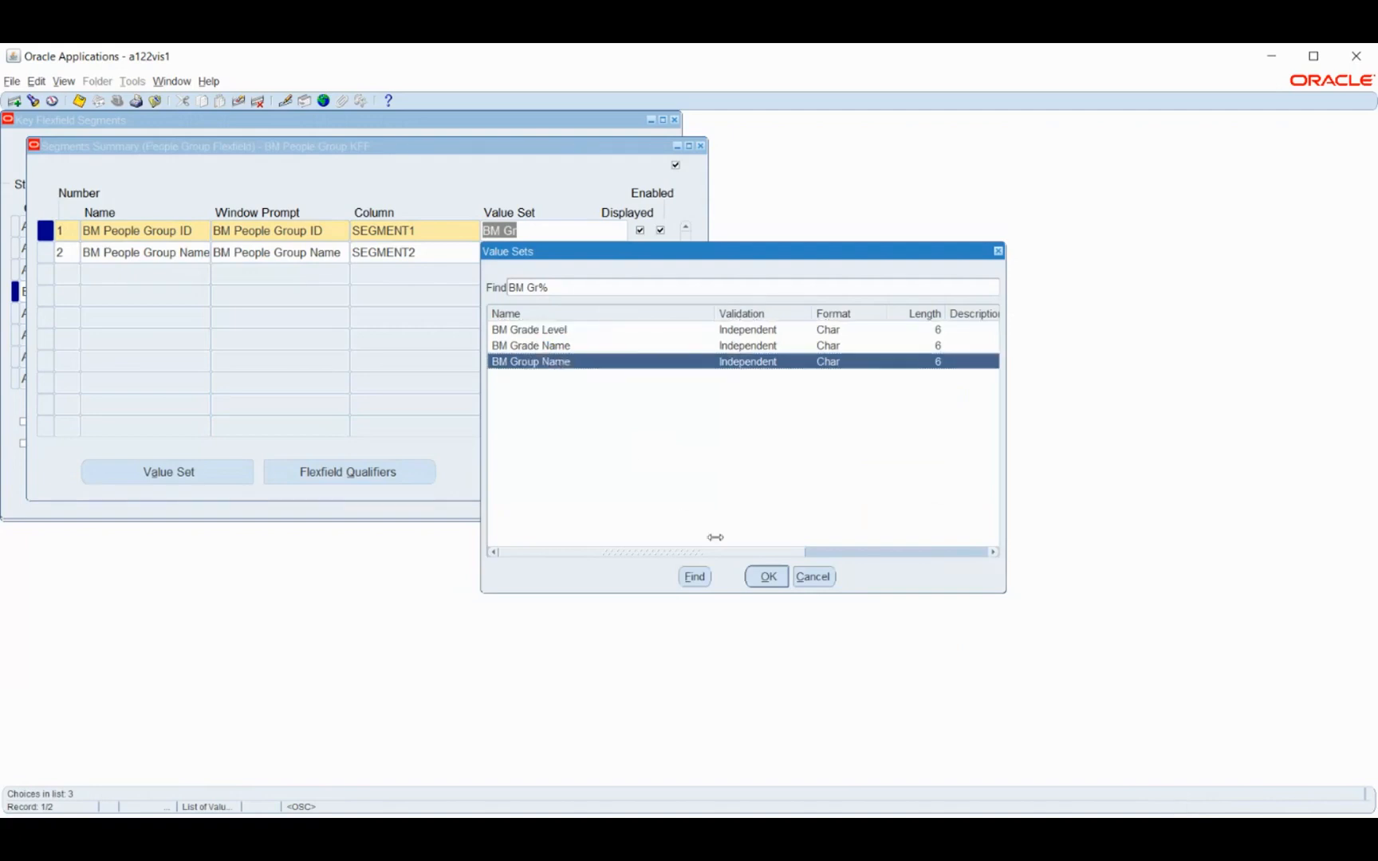
left_click(813, 576)
key("BackSpace")
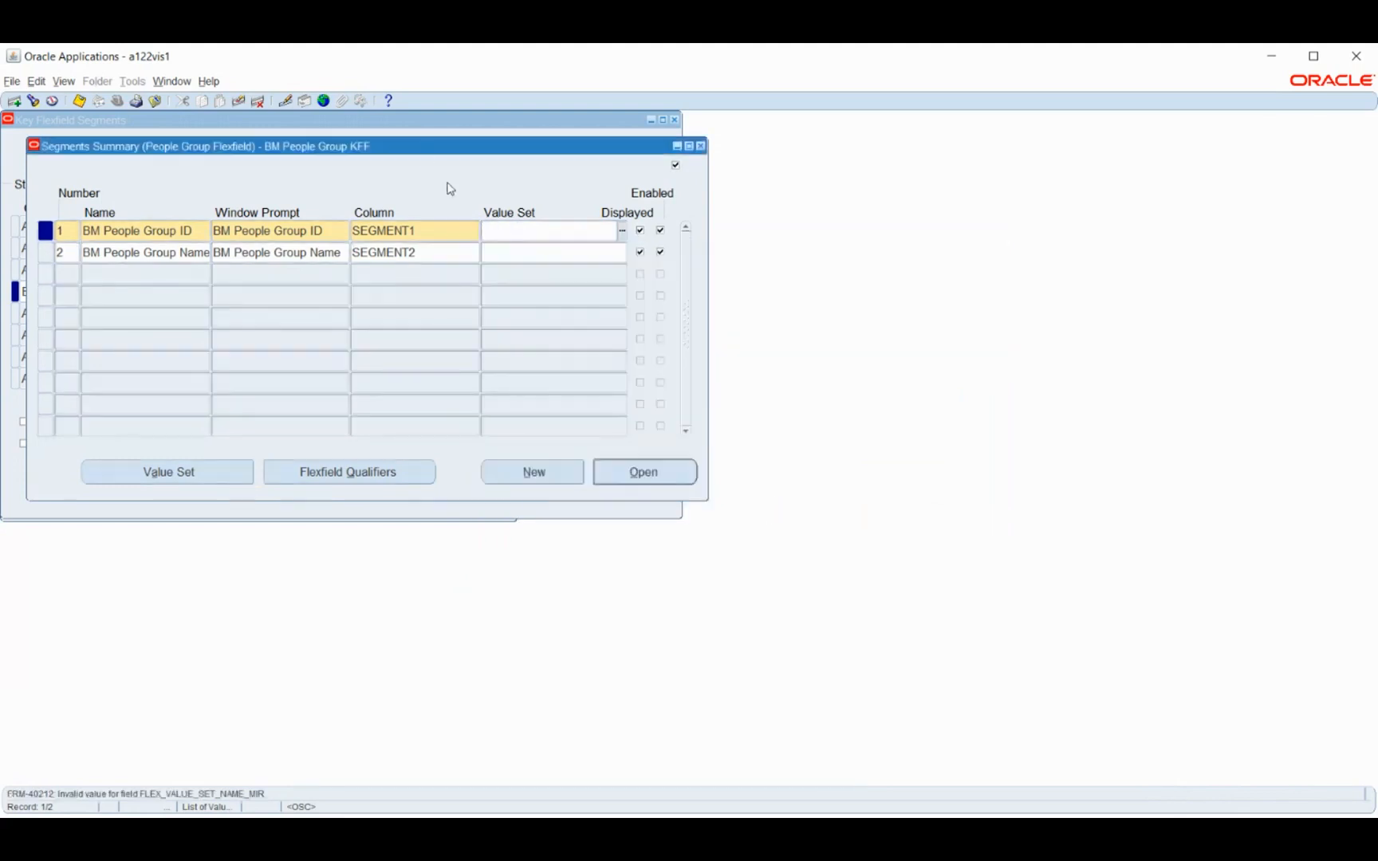
Create and save a value set named BM Group ID with Non-Hierarchical Security and a maximum size of 6, and close the value sets
left_click(135, 478)
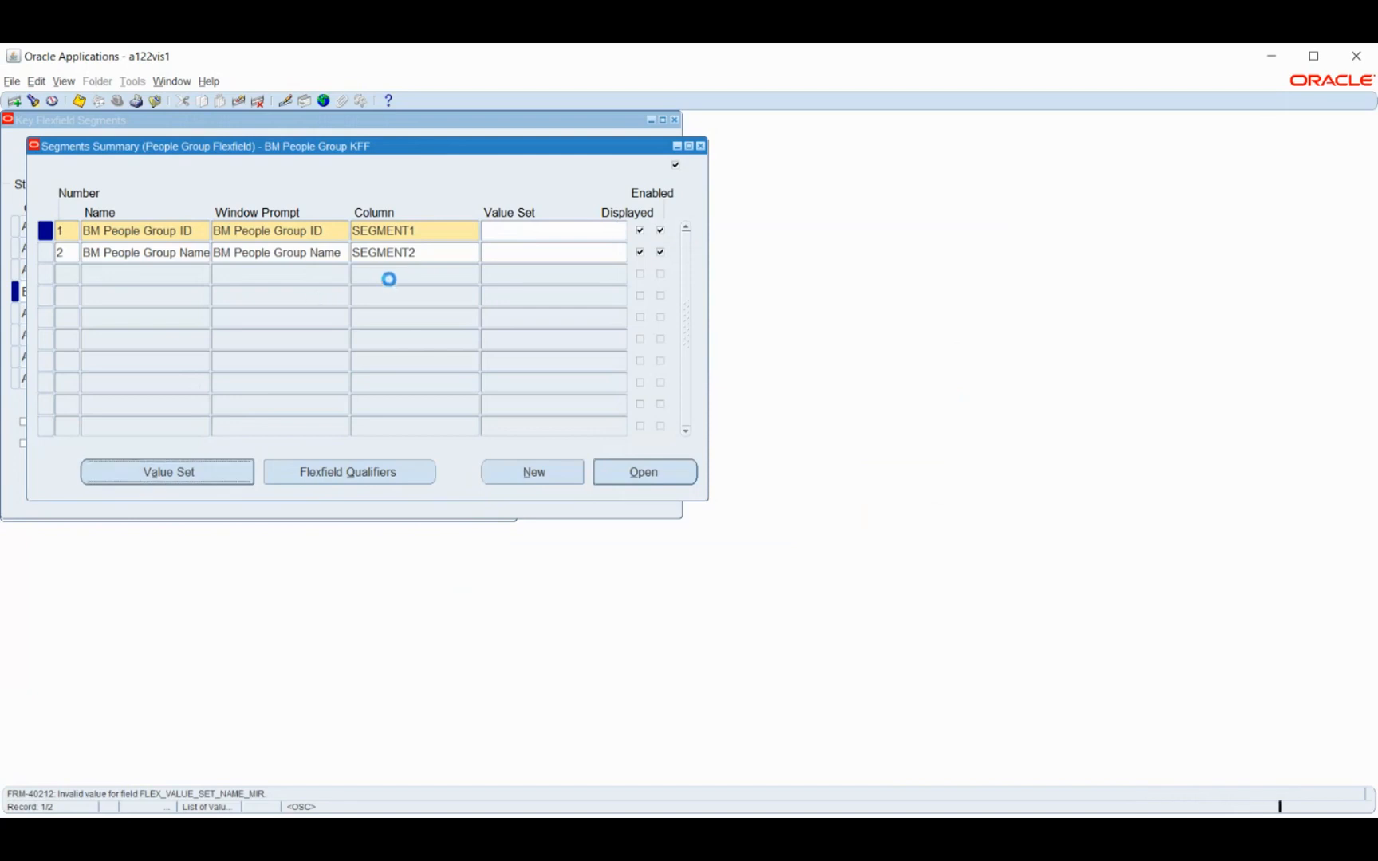
type("BM Group I")
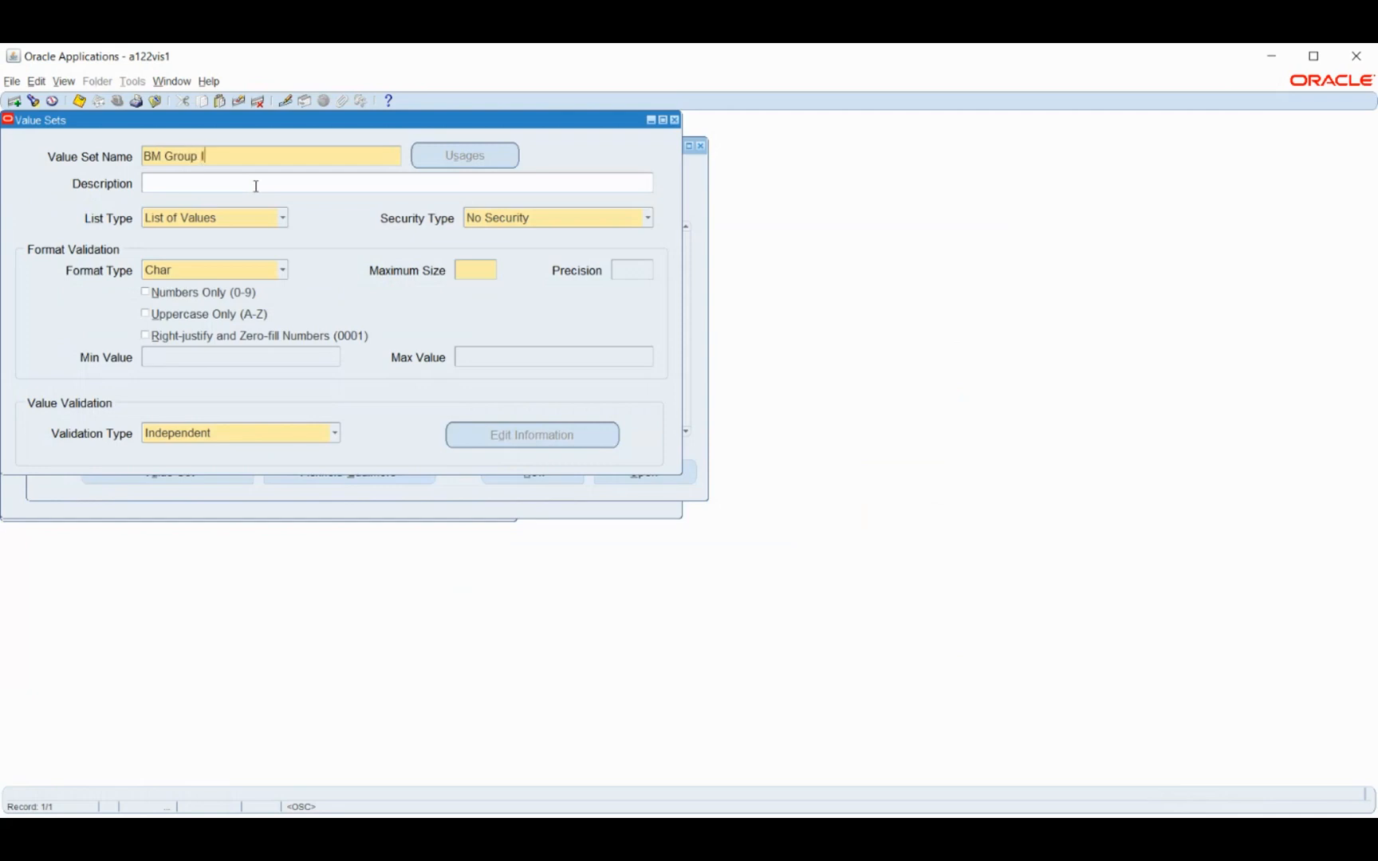
type("D")
left_click(508, 226)
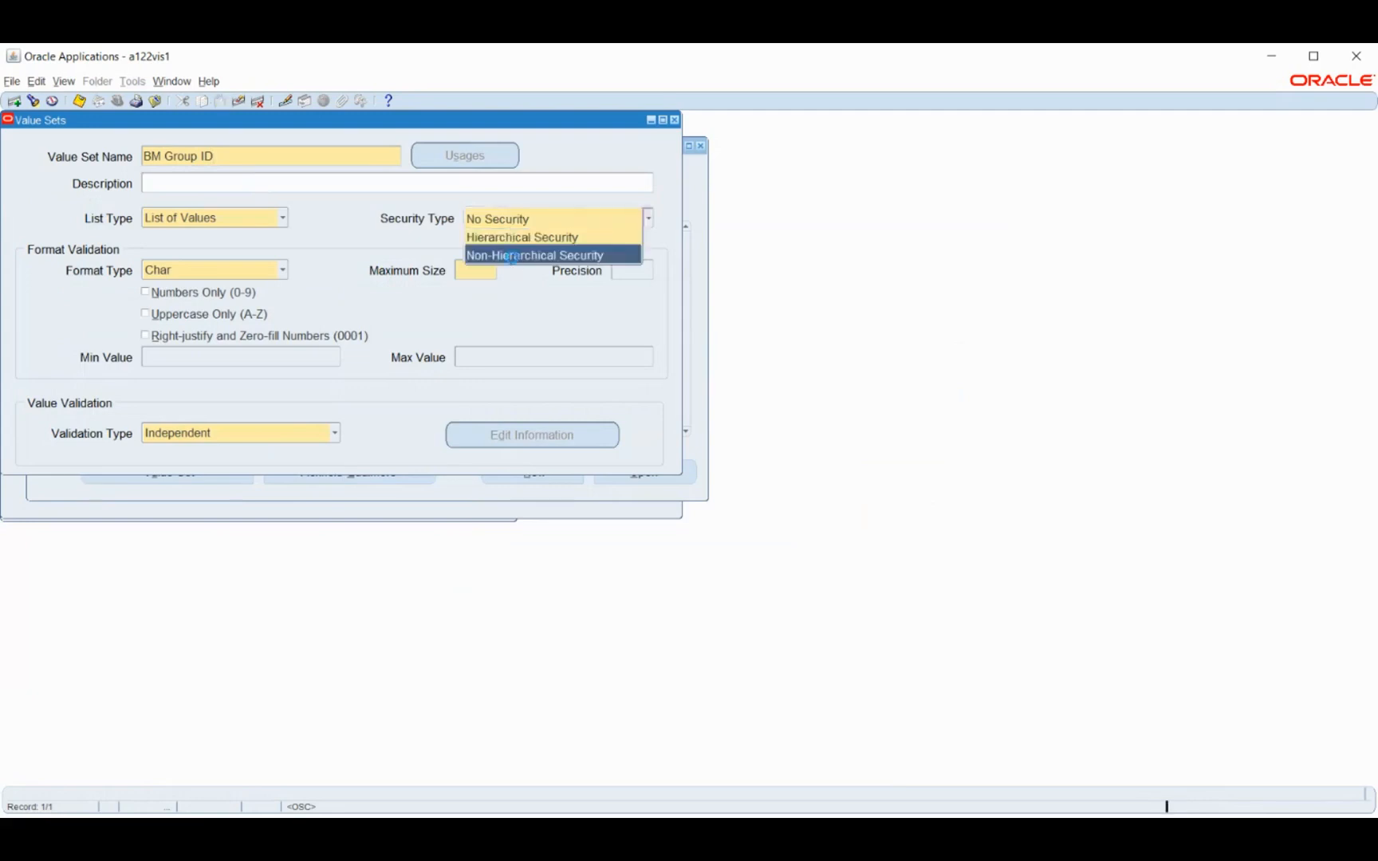
left_click(513, 257)
type("6")
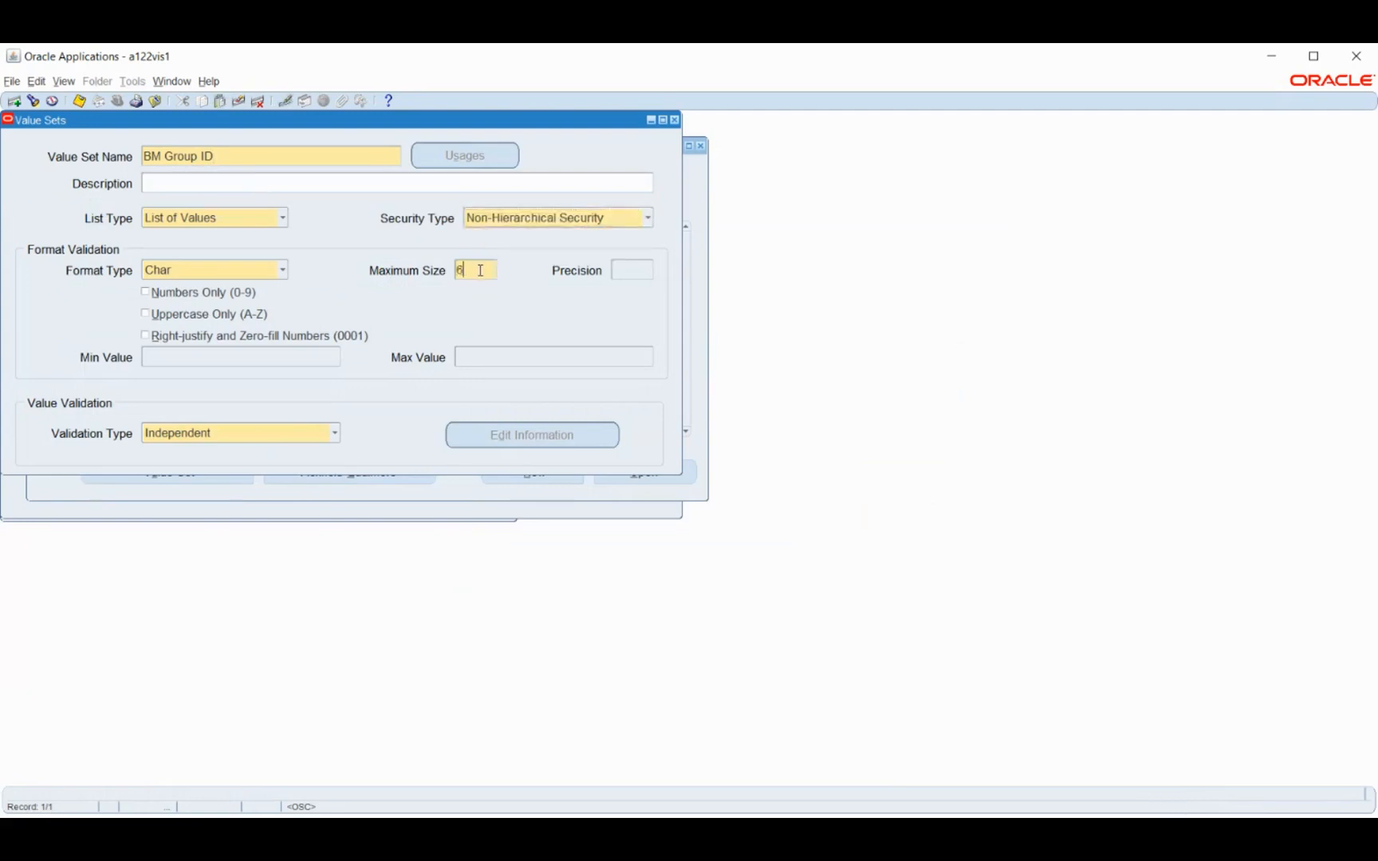
key("ctrl+s")
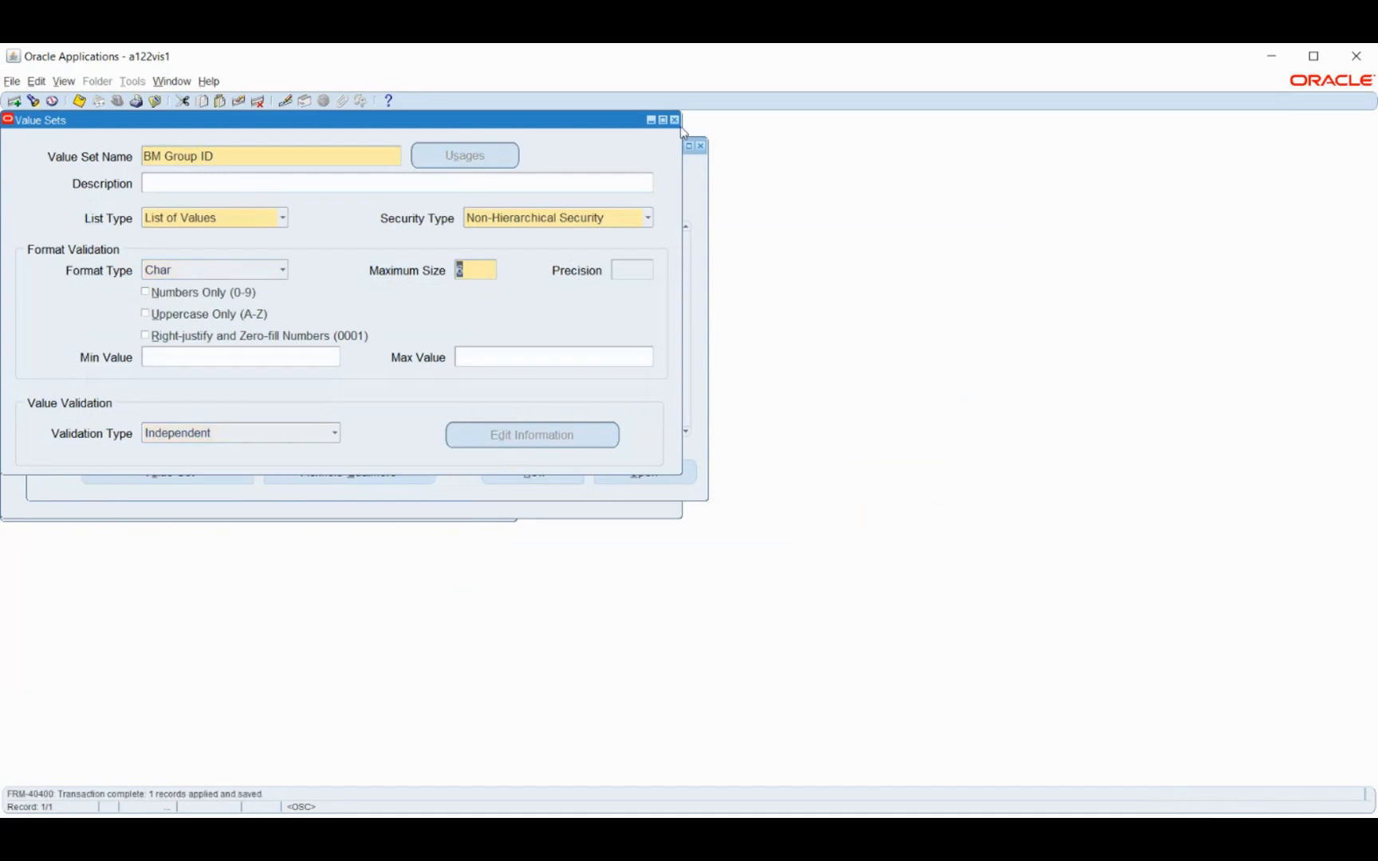
key("F4")
Assign the BM Group ID value set to the BM People Group ID segment
left_click(526, 233)
type("BM Gr")
key("Tab")
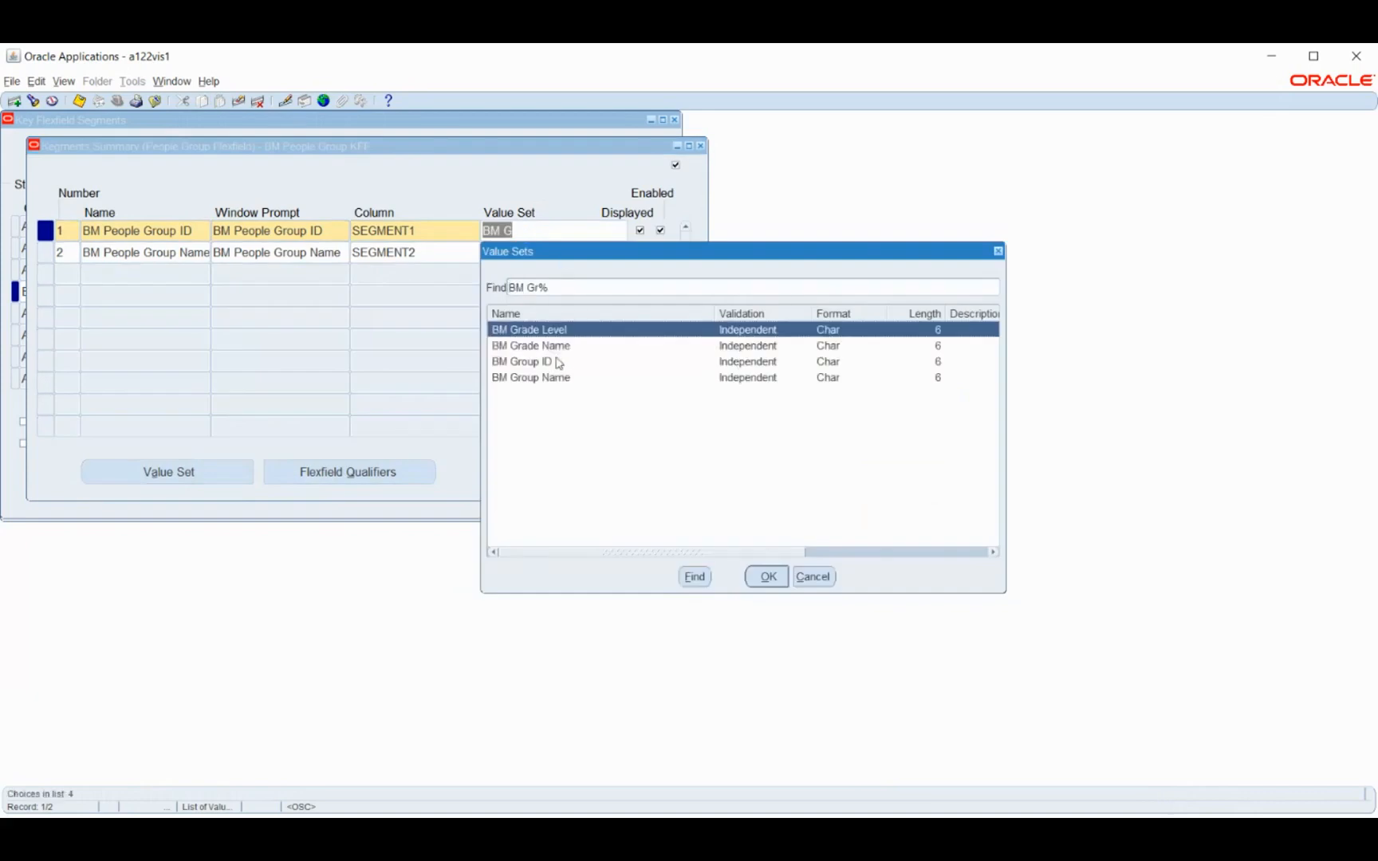
left_click(549, 363)
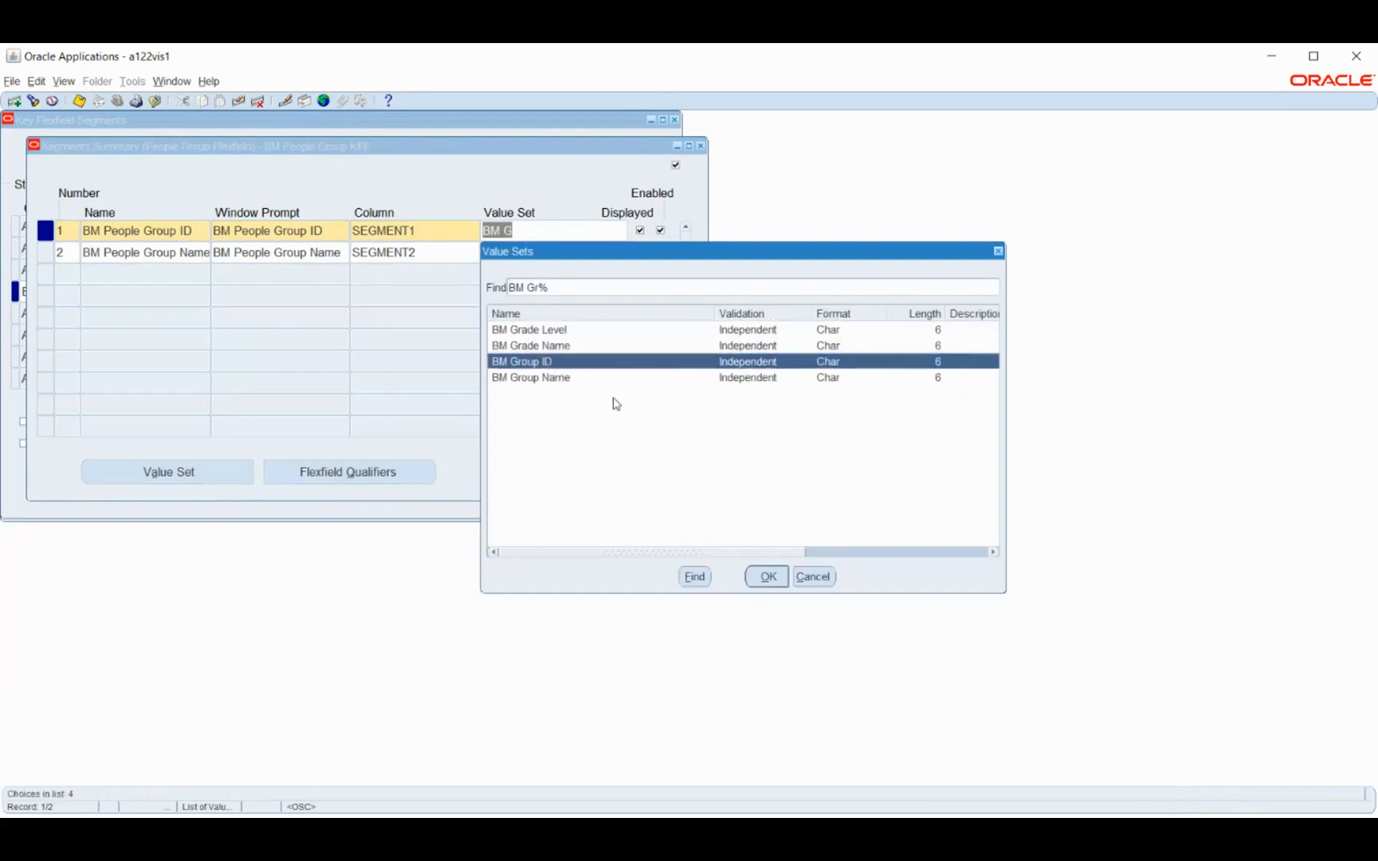
left_click(768, 576)
Assign the BM Group Name value set to the BM People Group Name segment and save the segments
left_click(526, 261)
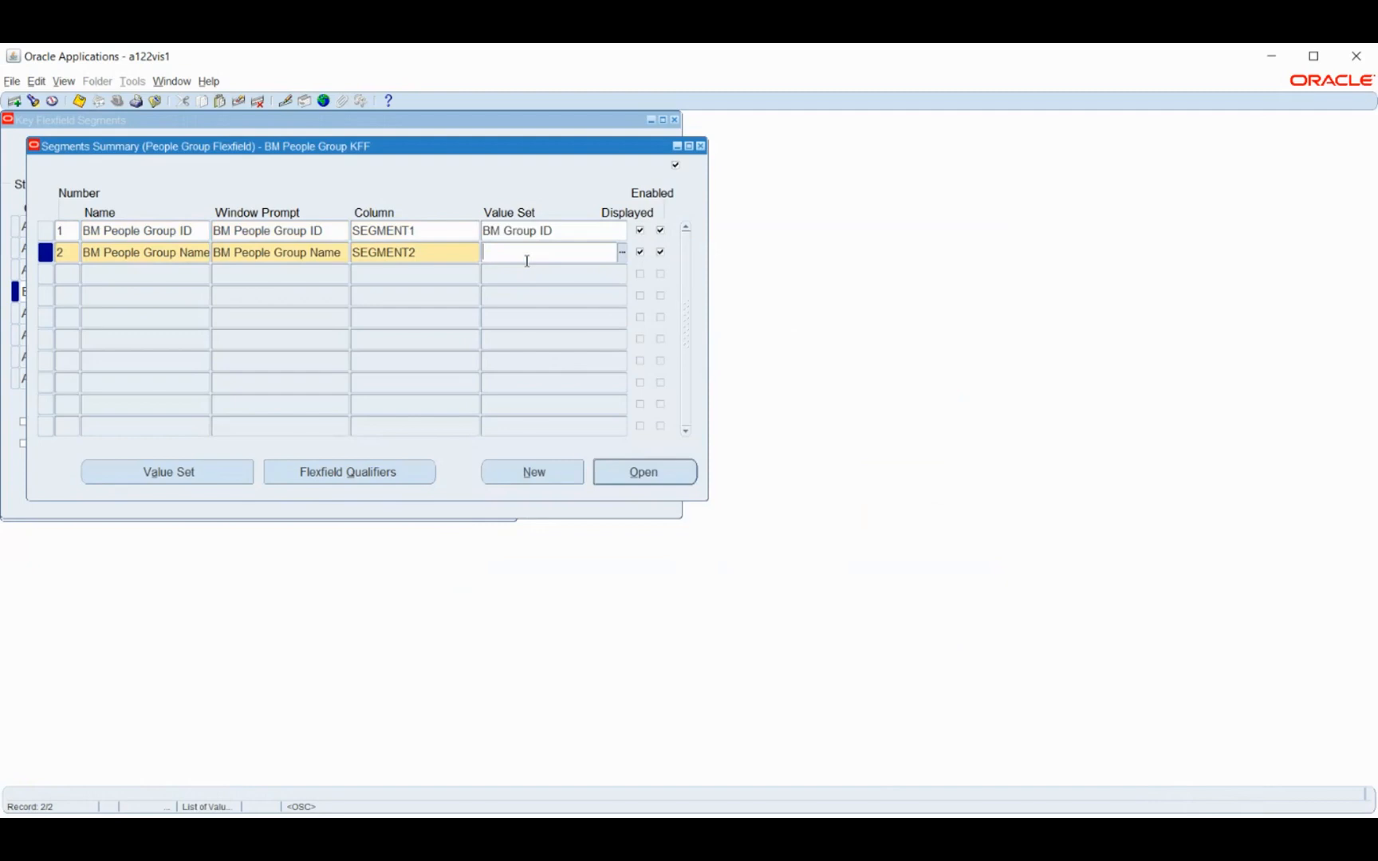
type("BM G")
left_click(561, 399)
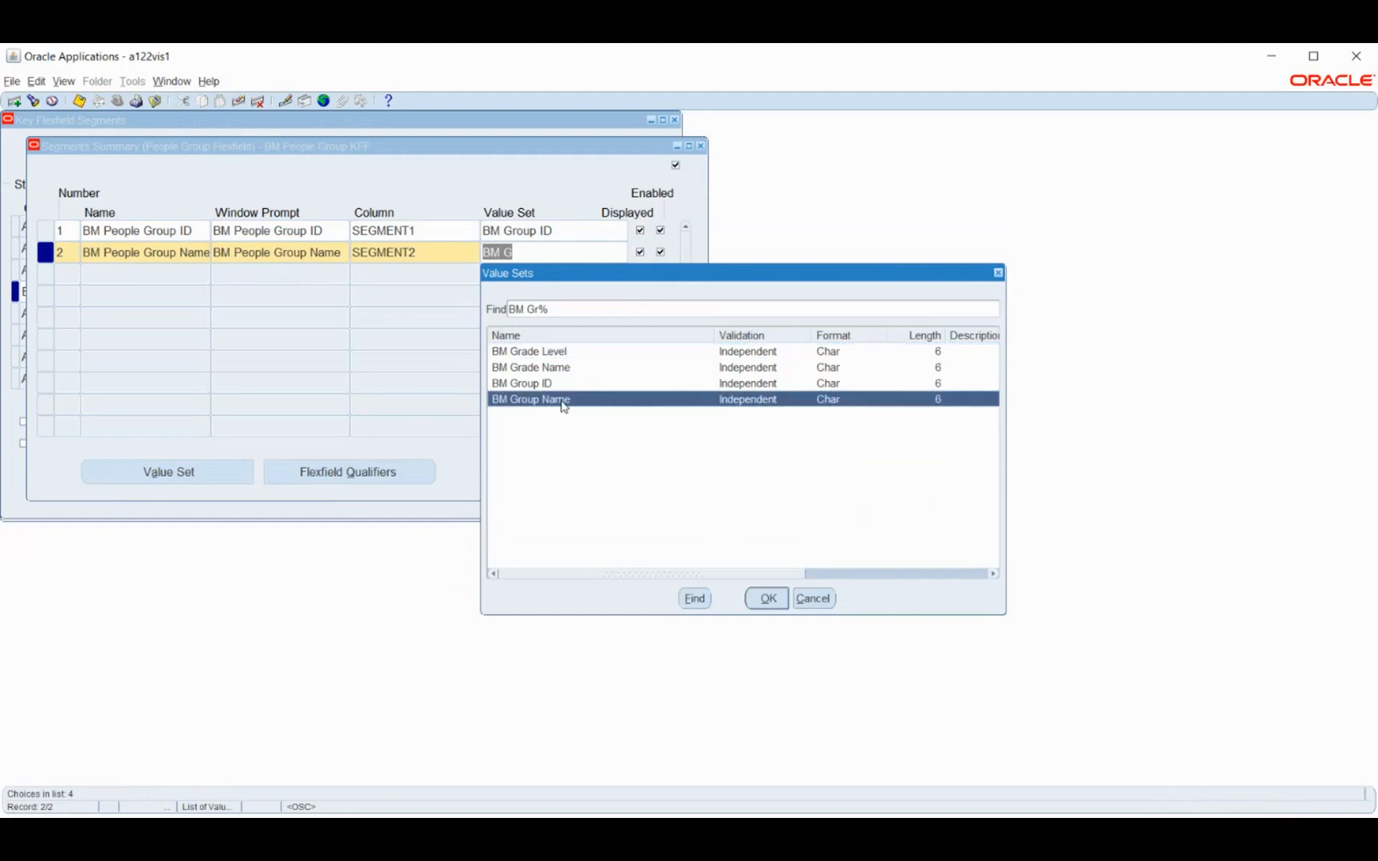
left_click(768, 598)
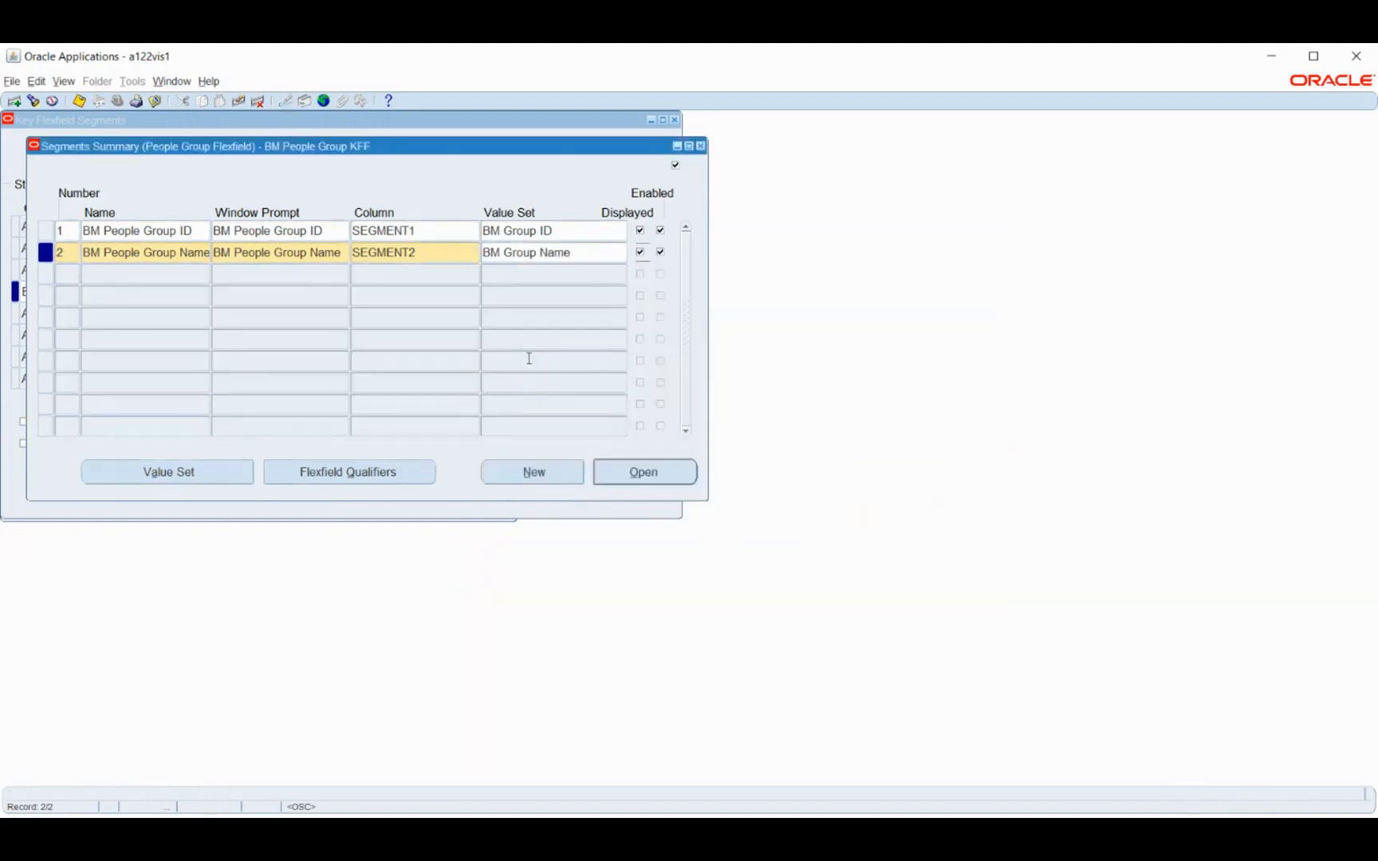
key("ctrl+s")
Check the flexfield qualifiers of the BM People Group Name segment, then save and close the People Group segments summary
left_click(350, 472)
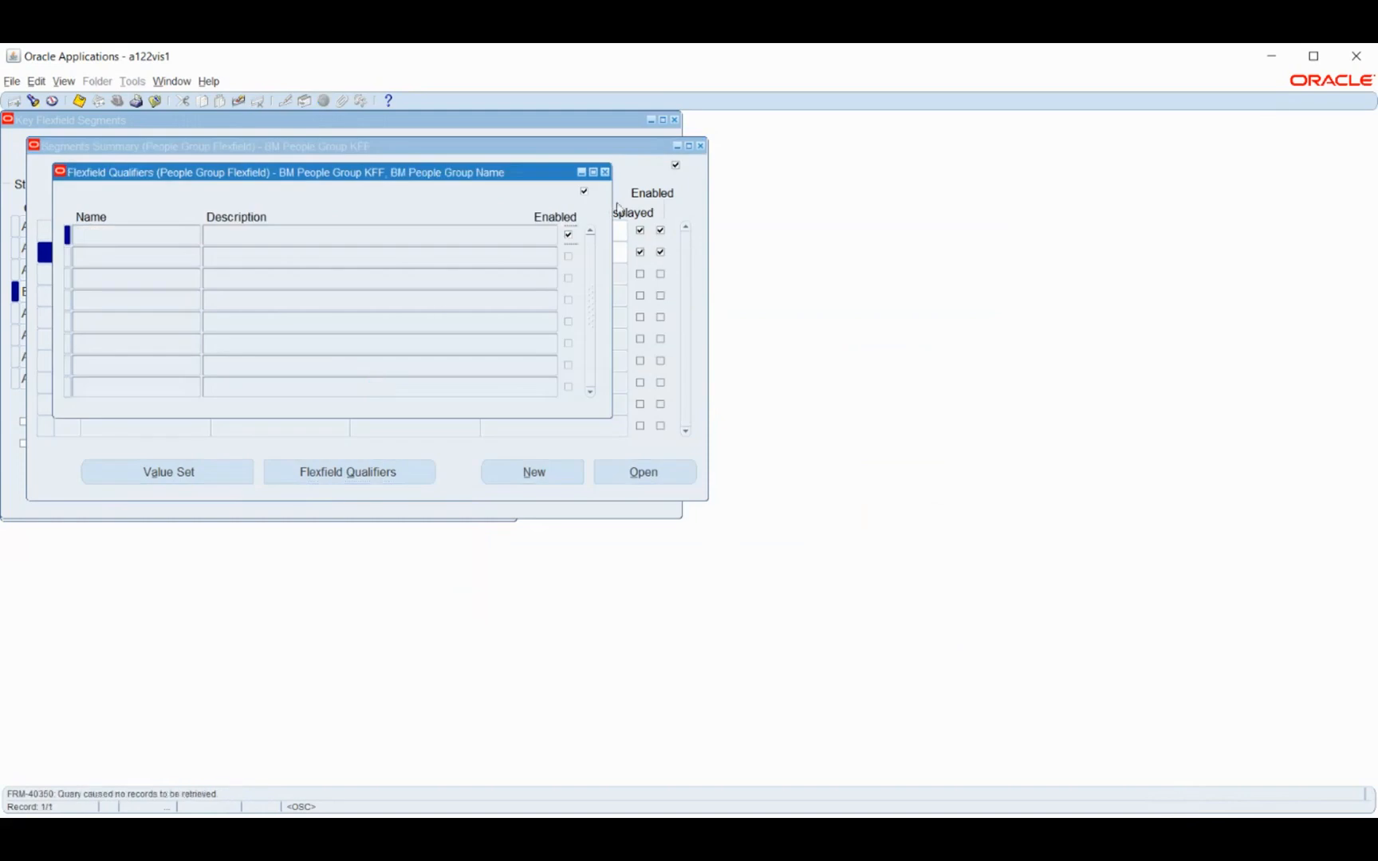
left_click(606, 174)
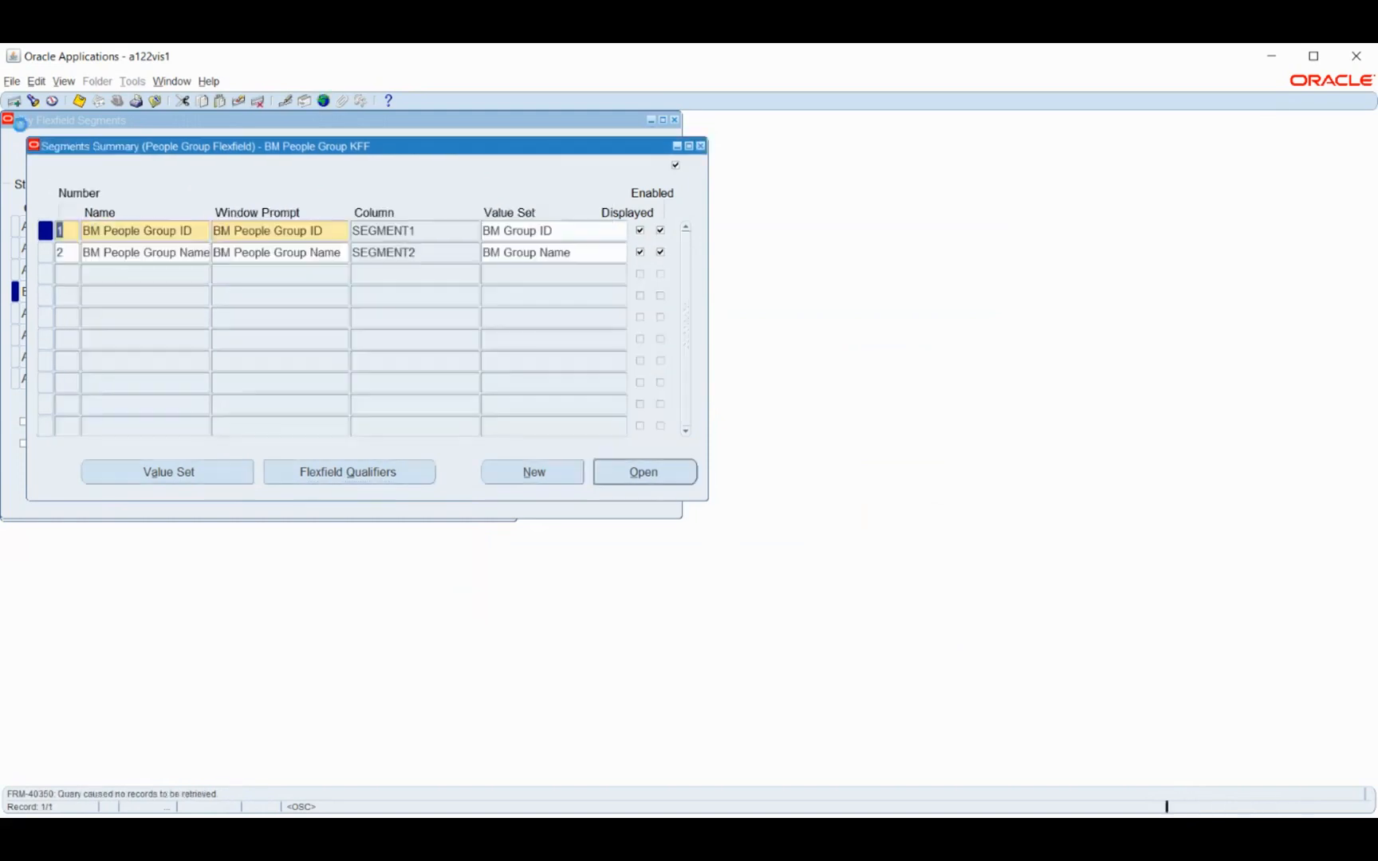
left_click(78, 101)
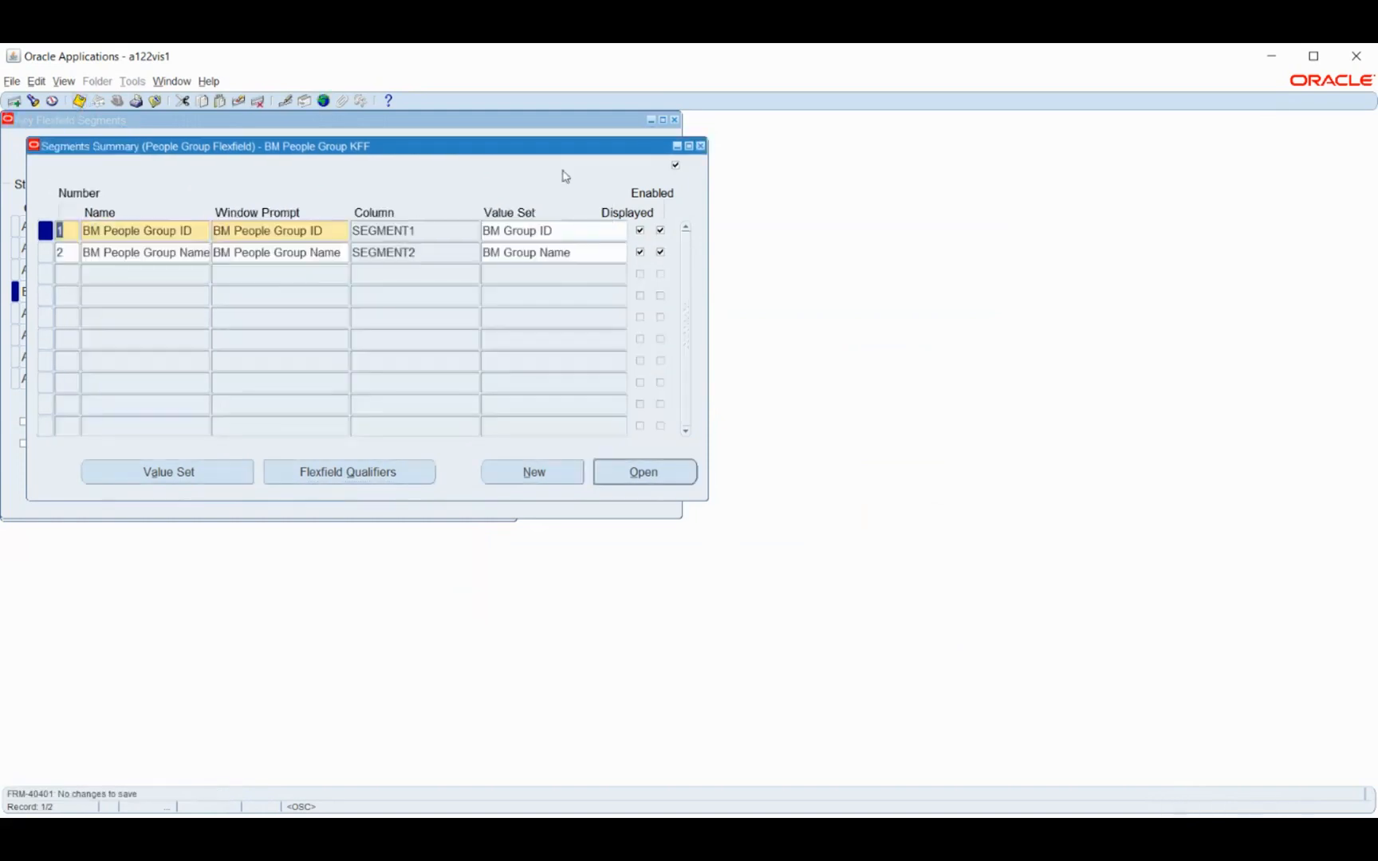
left_click(700, 146)
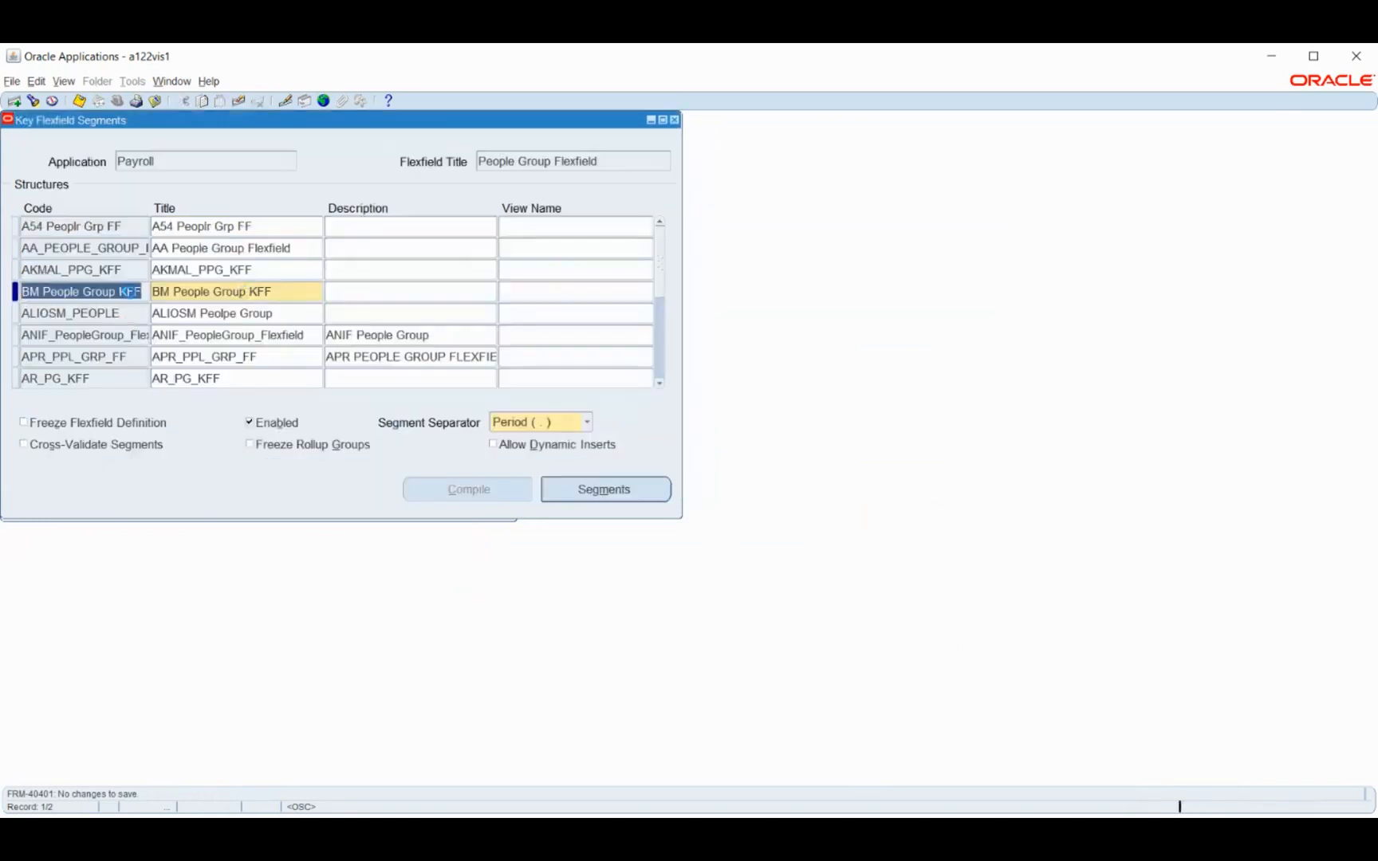
Allow dynamic inserts for BM People Group KFF, freeze its flexfield definition and compile it
left_click(547, 445)
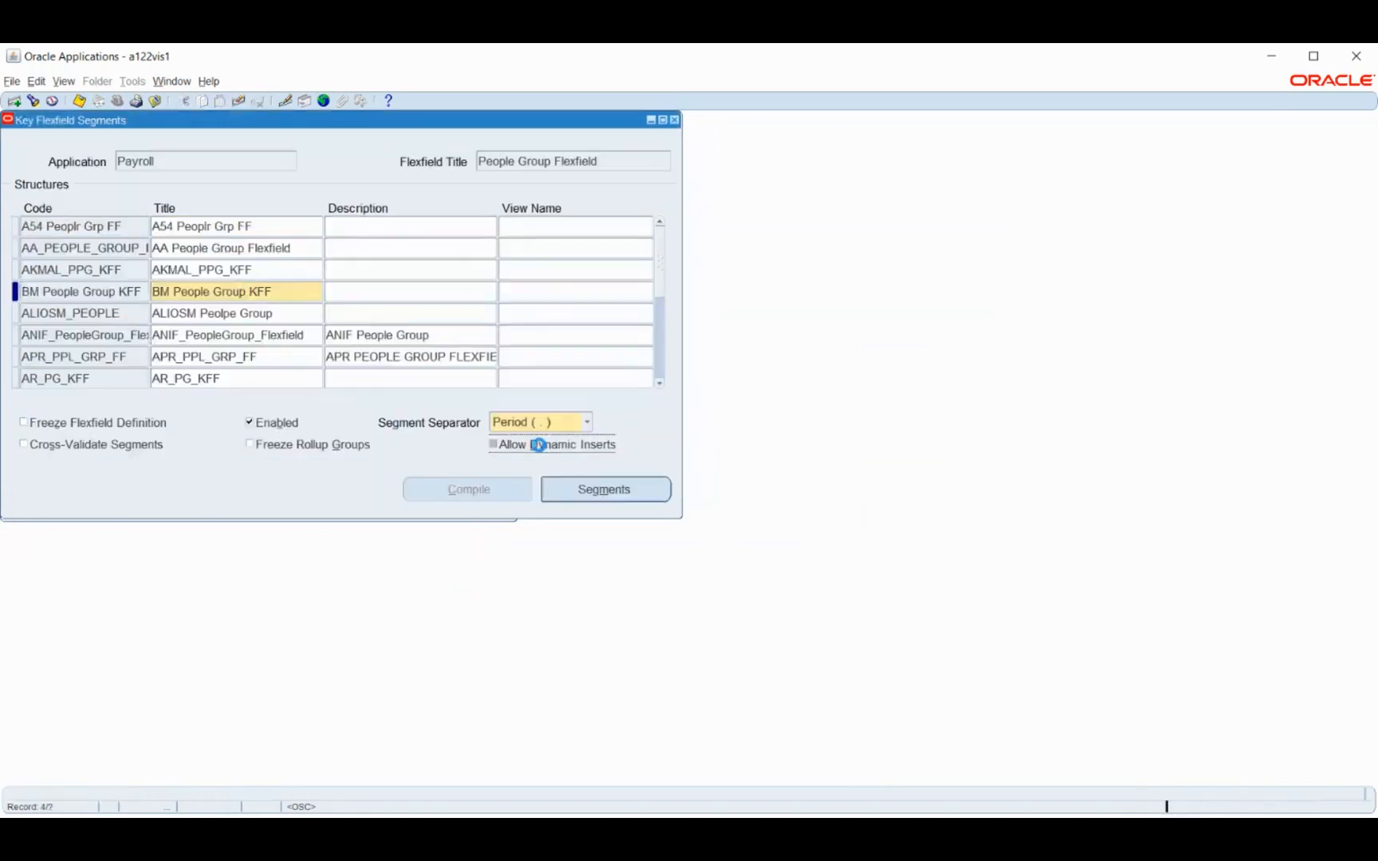
left_click(73, 423)
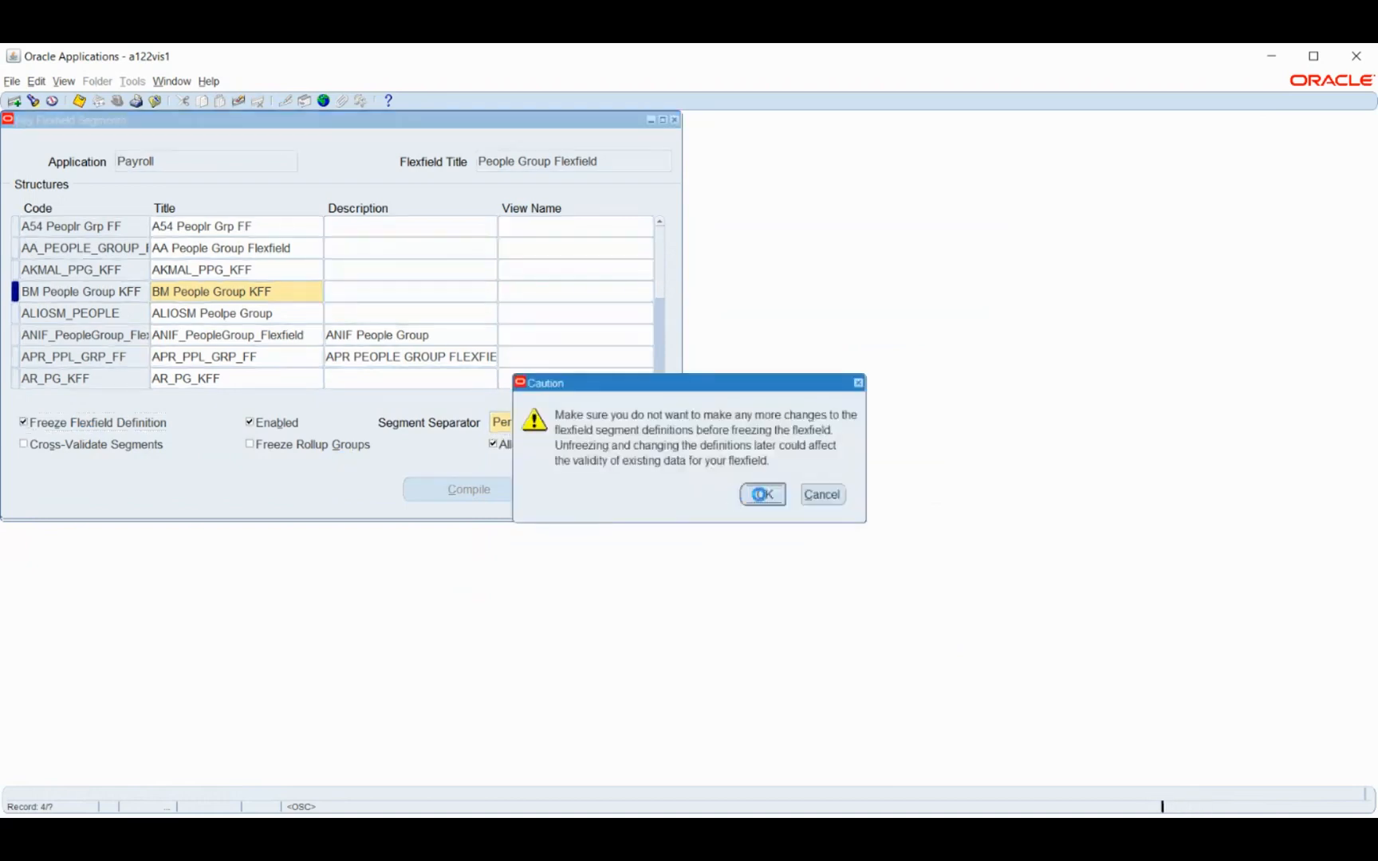
key("Return")
left_click(456, 498)
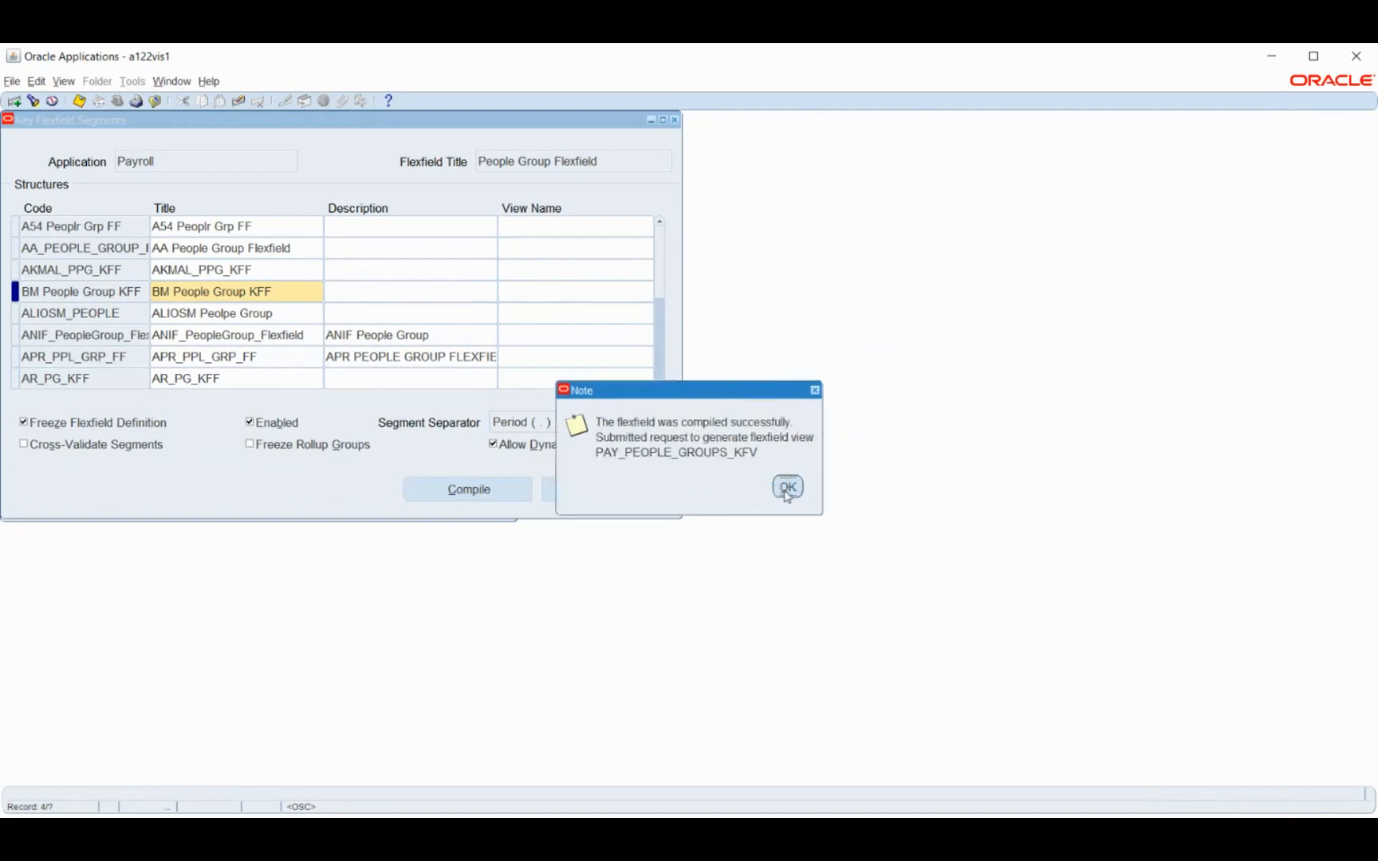
key("Return")
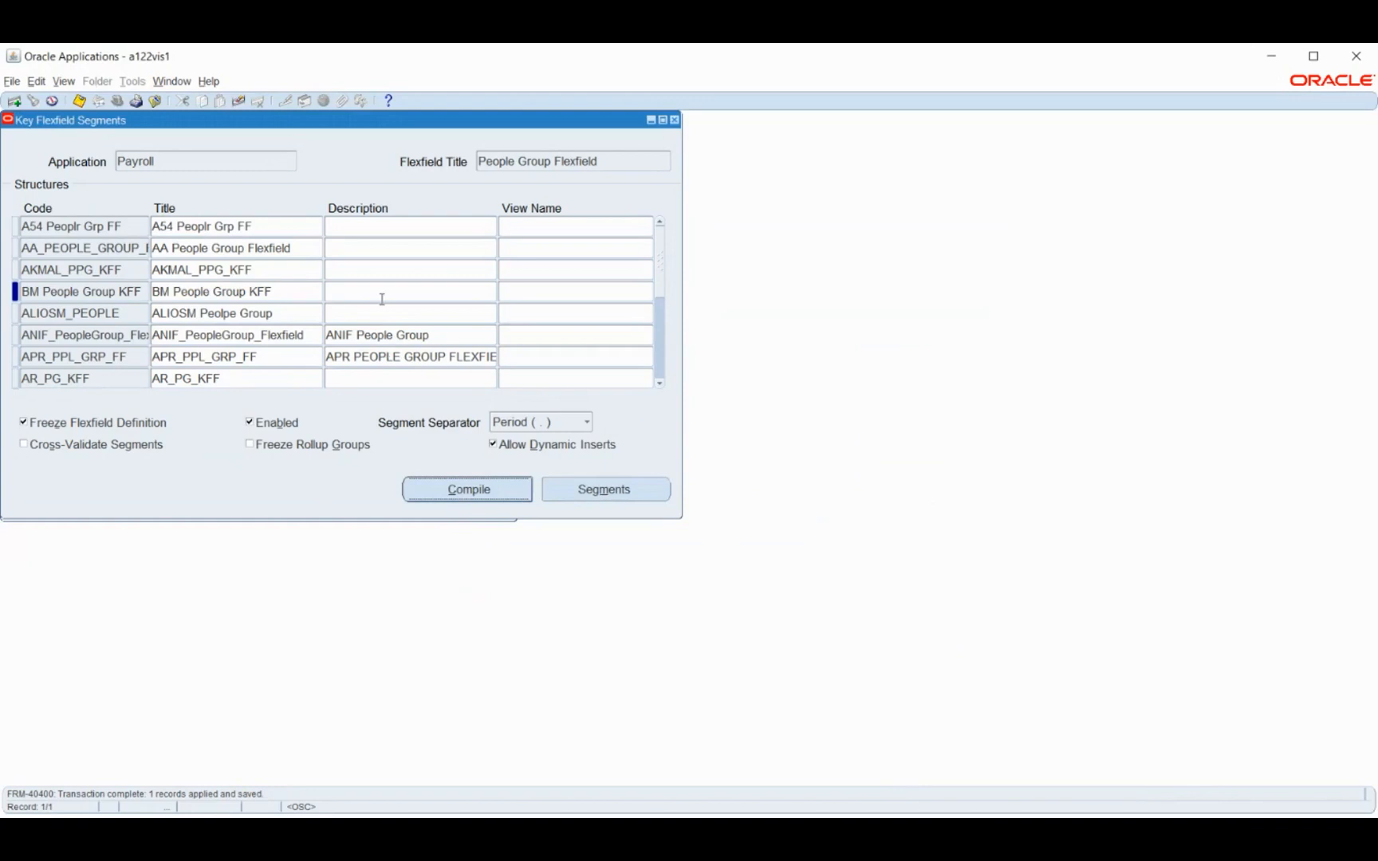
Find the Payroll application's Bank Details KeyFlexField and load its structures
left_click(203, 159)
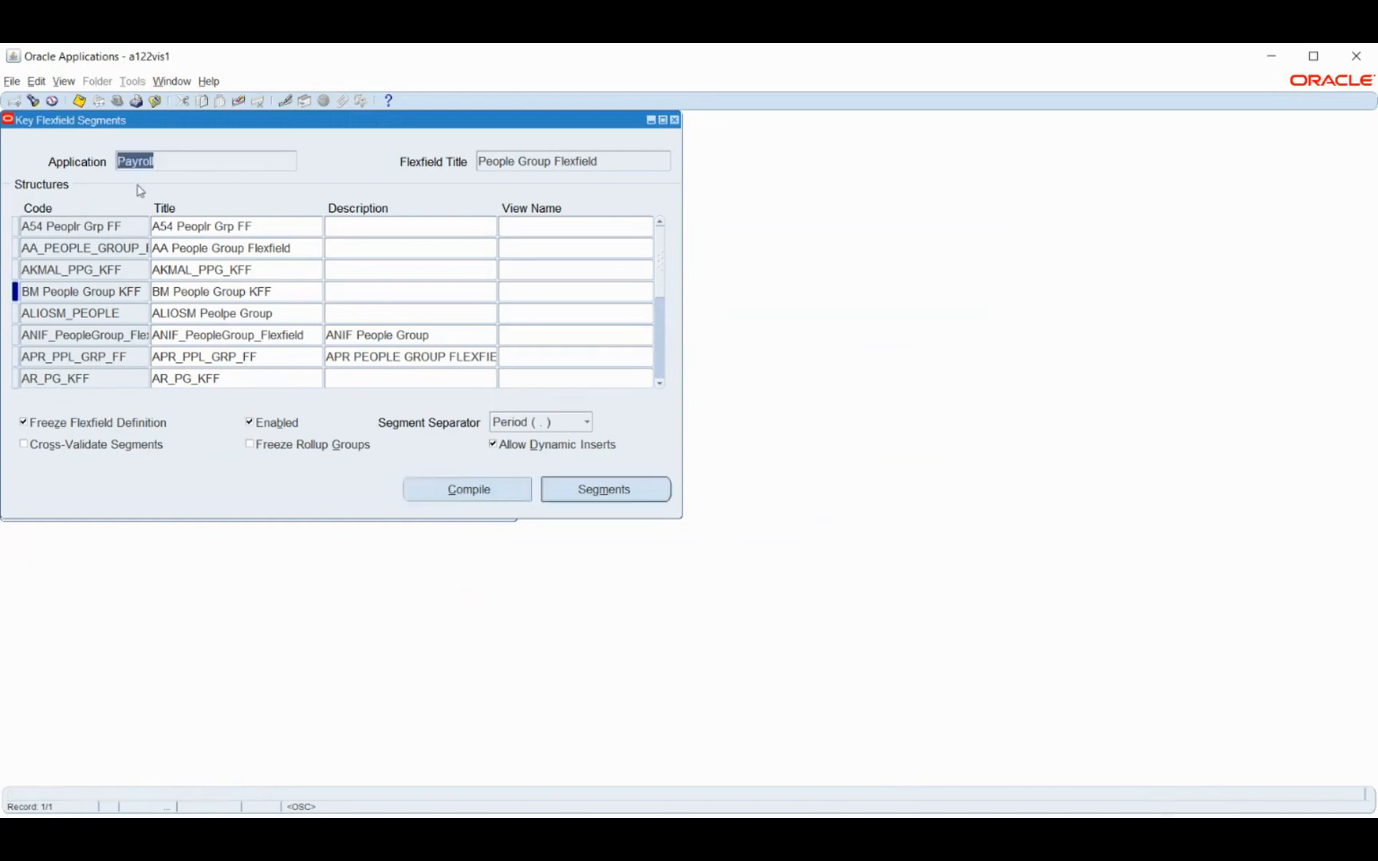
left_click(34, 102)
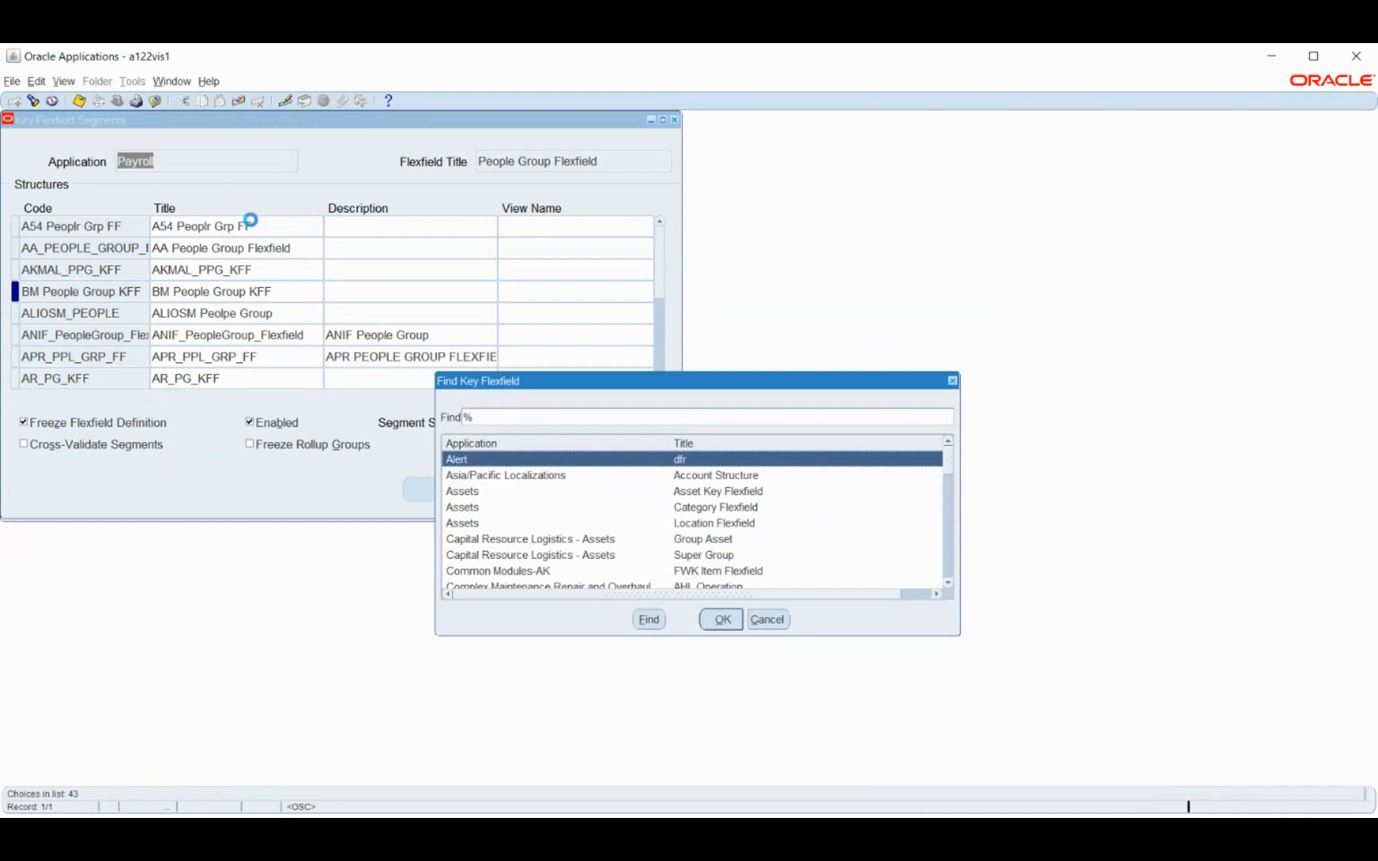
type("p%")
key("Down")
key("Down")
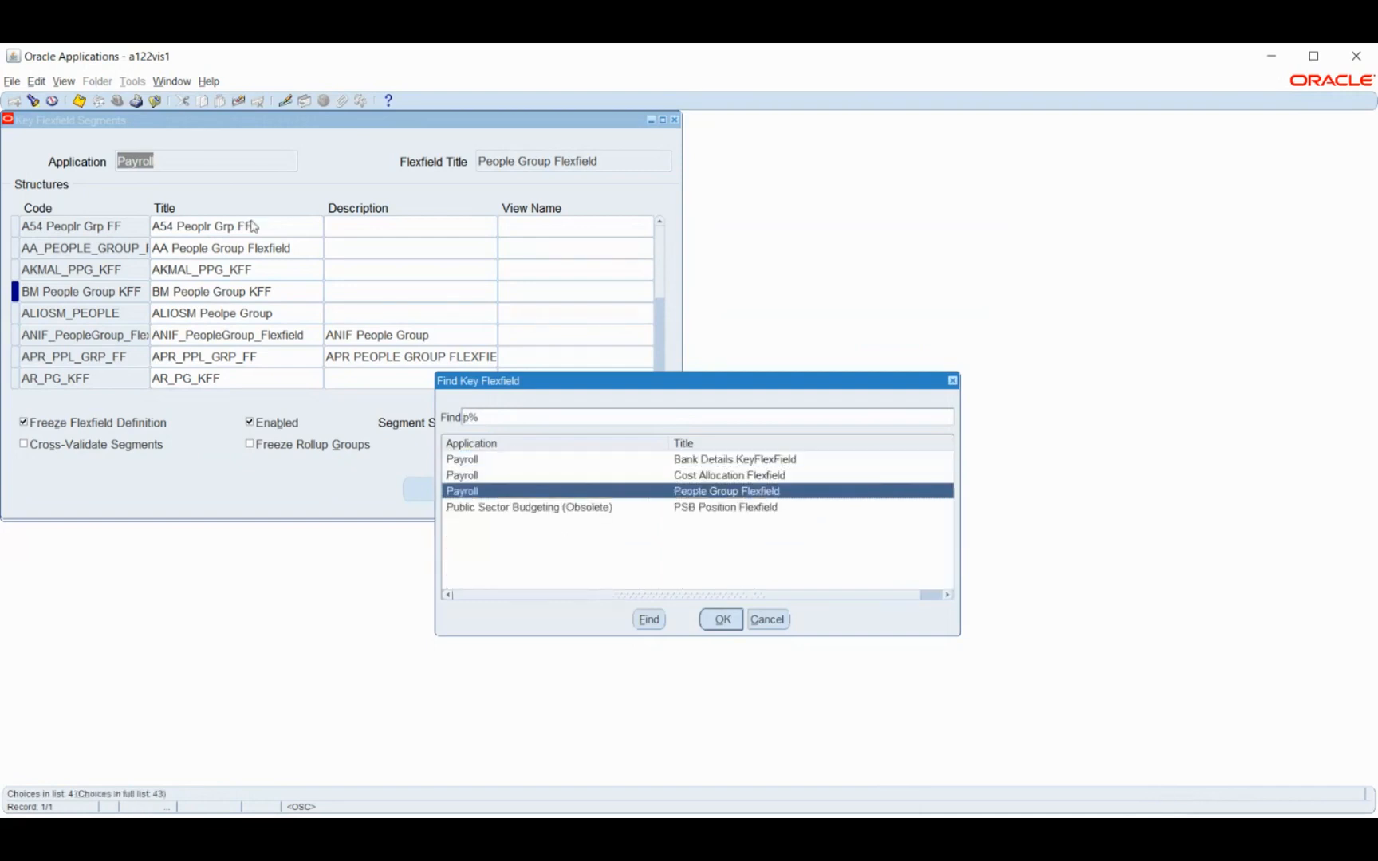
key("Up")
key("Up")
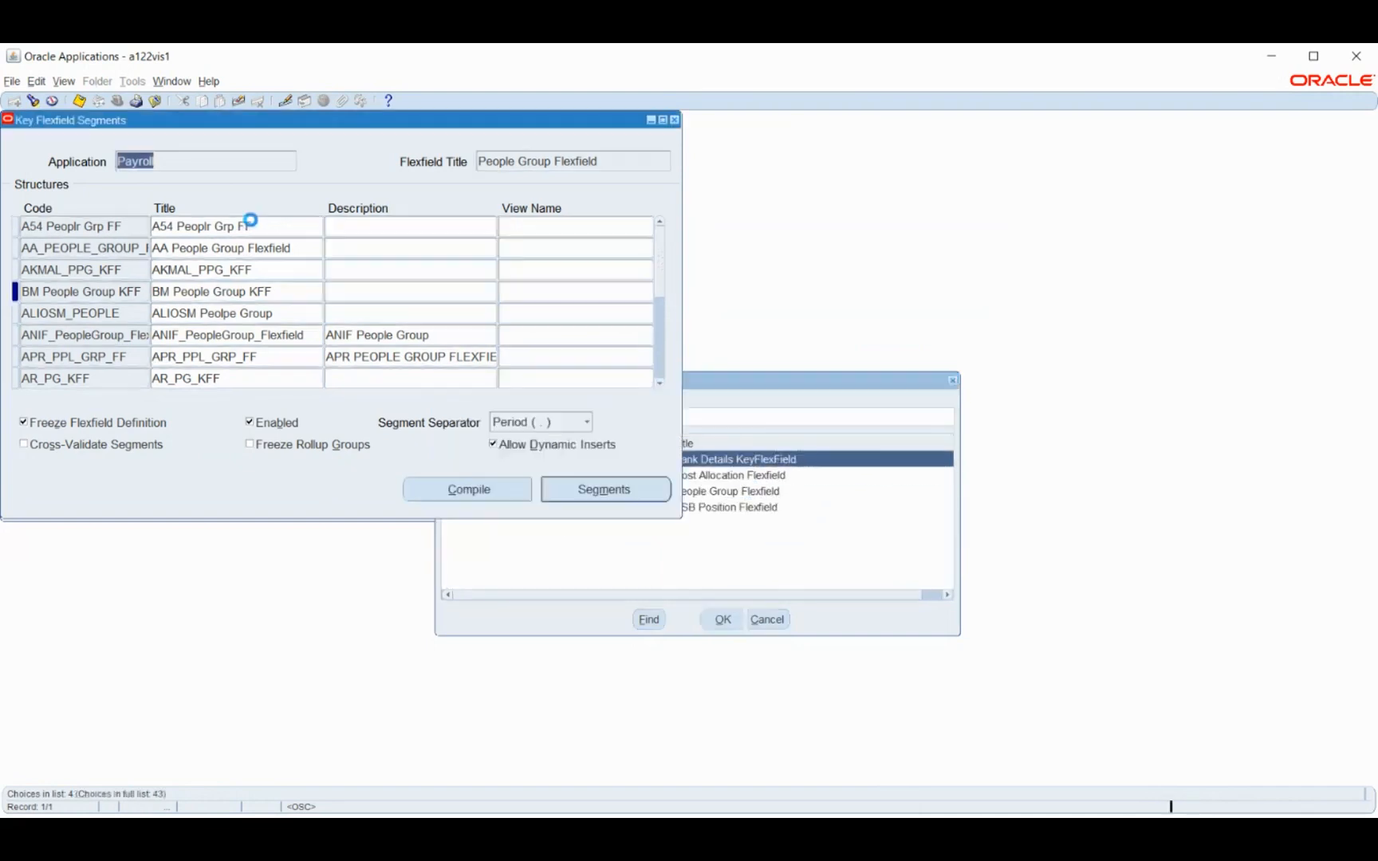
Add a new Bank Details structure with the code and title BM Bank Details KFF
left_click(112, 226)
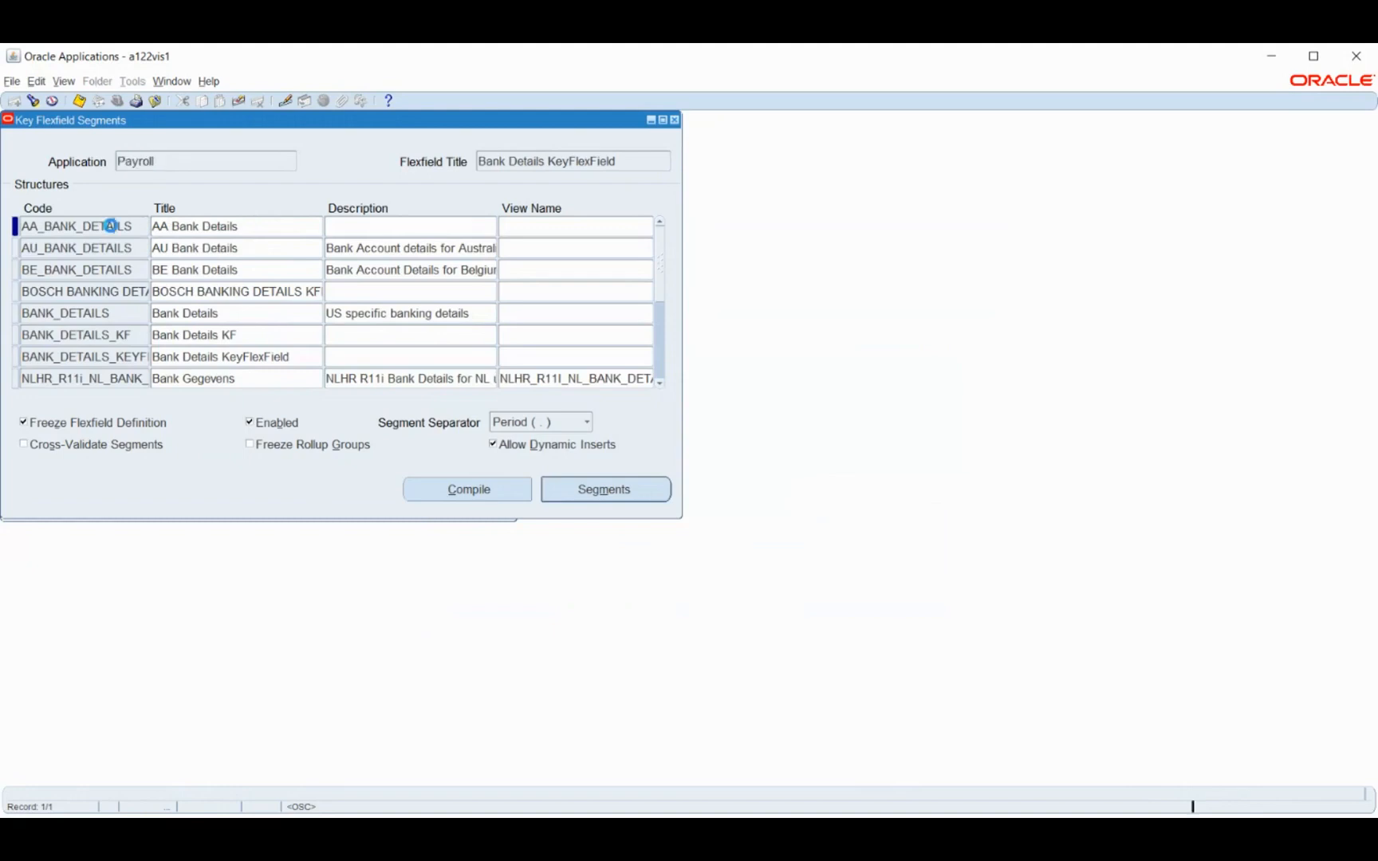
key("ctrl+Down")
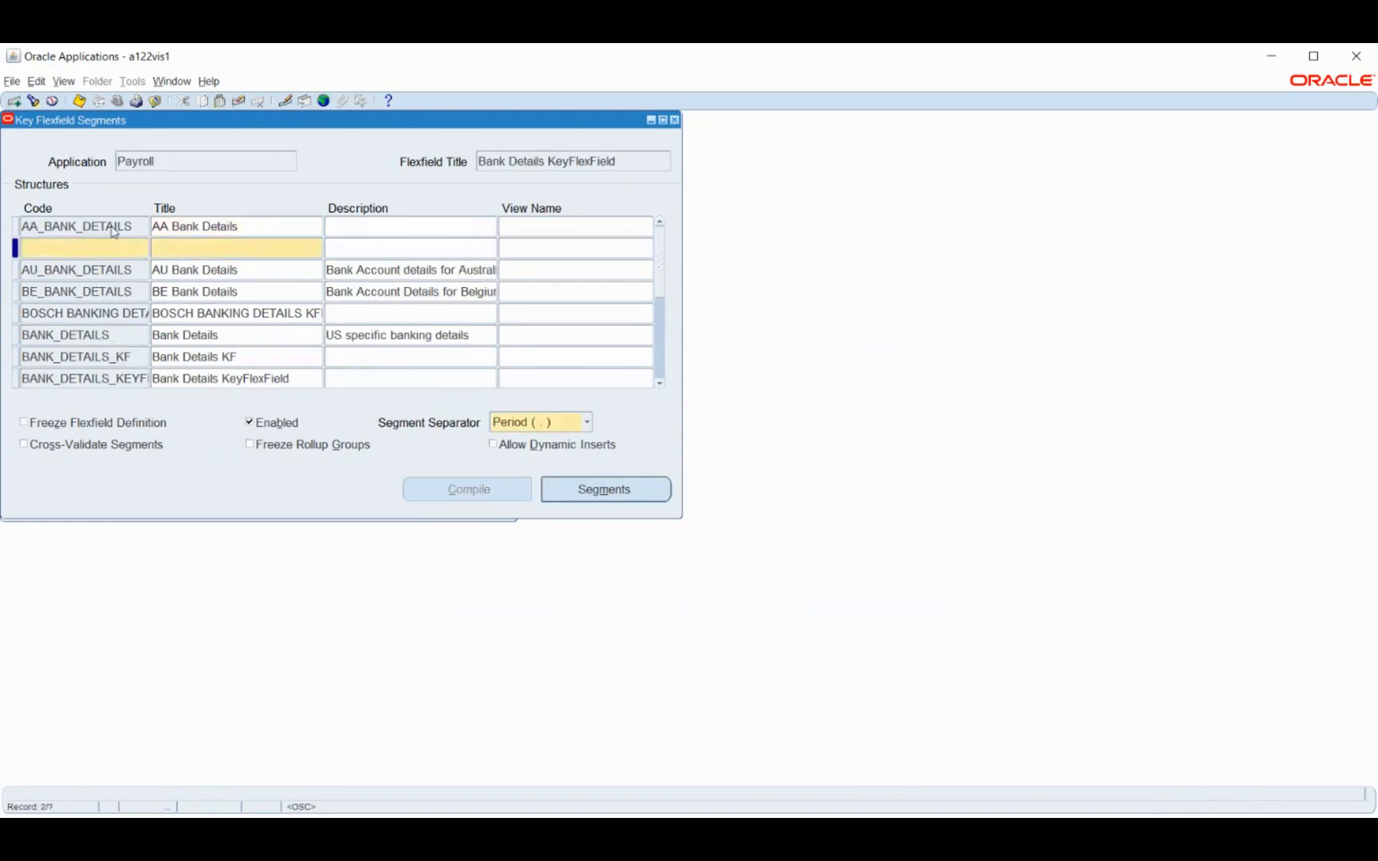
type("BM Bank Details KFF")
key("Tab")
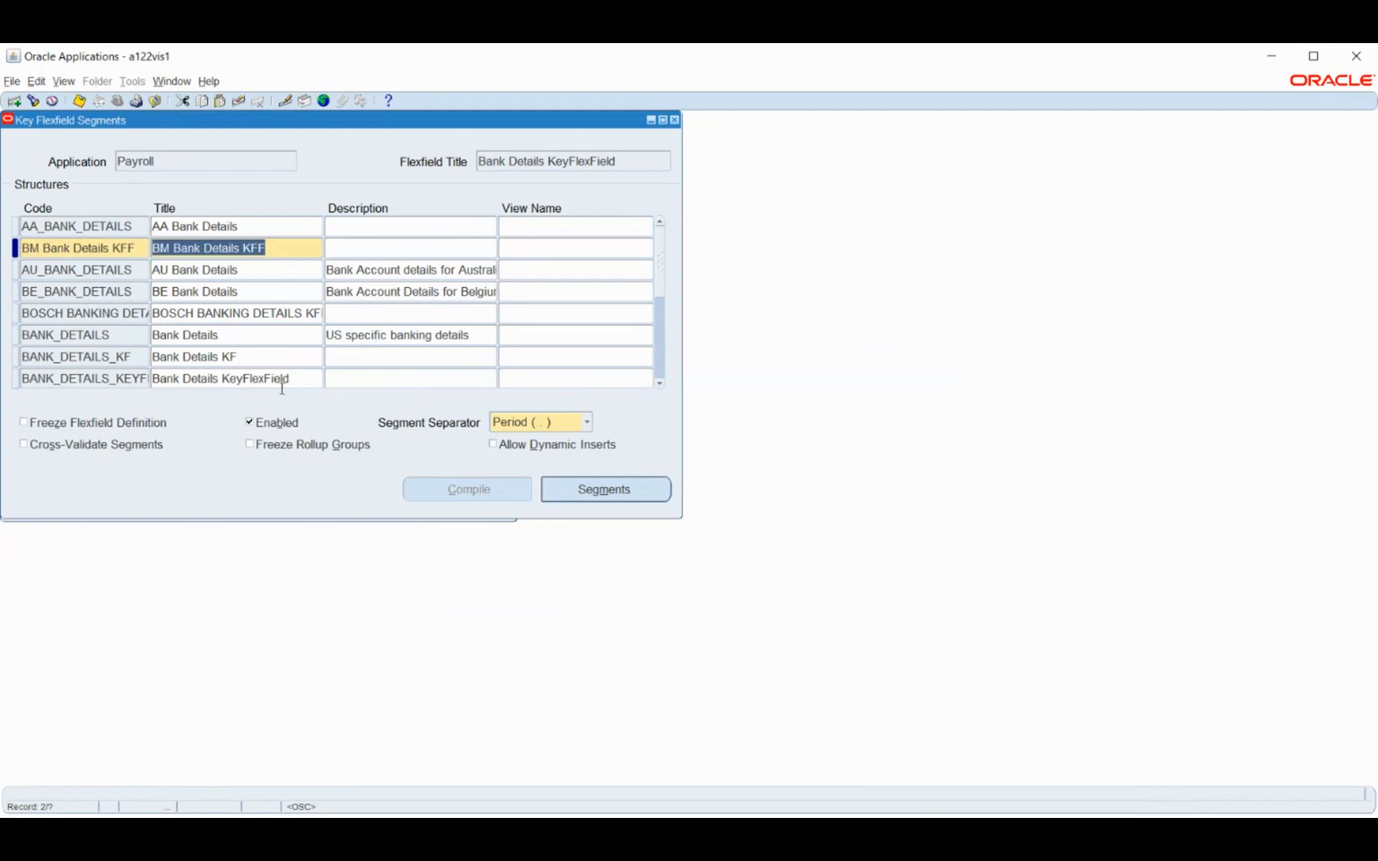
Open the BM Bank Details KFF segments and add segment 1 named Bank Name in column SEGMENT1 without a value set
left_click(628, 490)
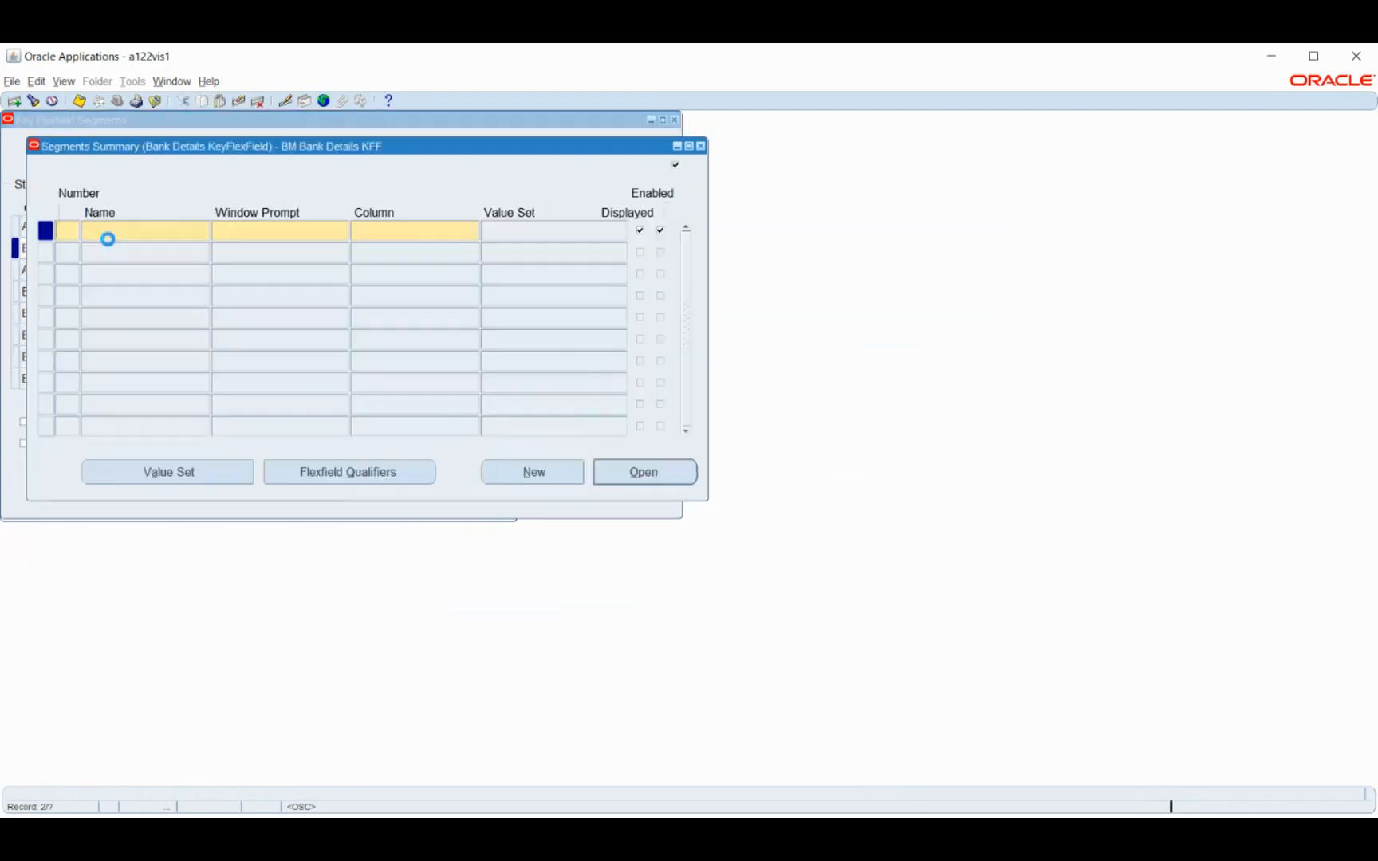
type("1")
key("Tab")
type("Bank Name")
key("Tab")
key("Tab")
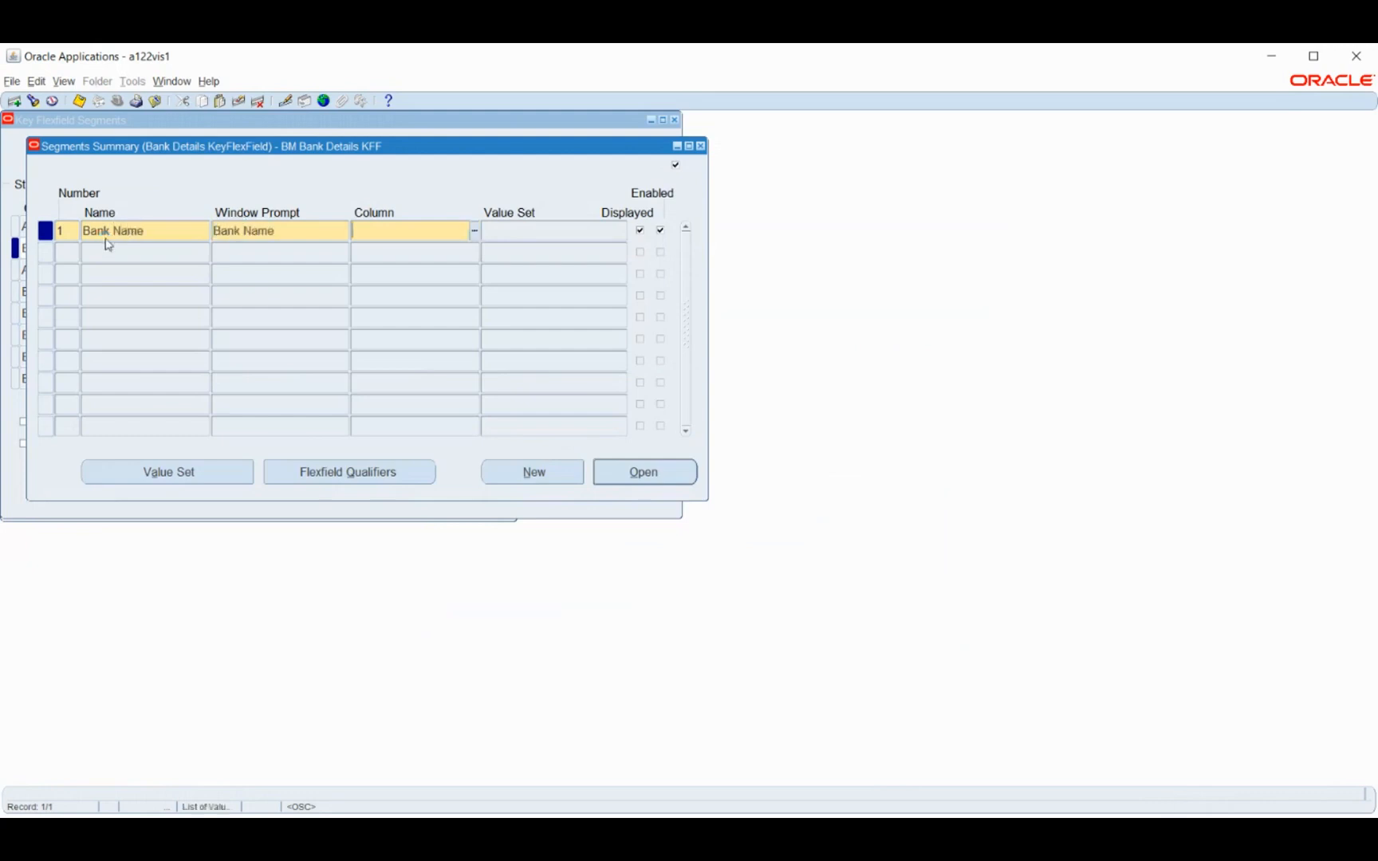
type("segment1")
key("Tab")
left_click(96, 256)
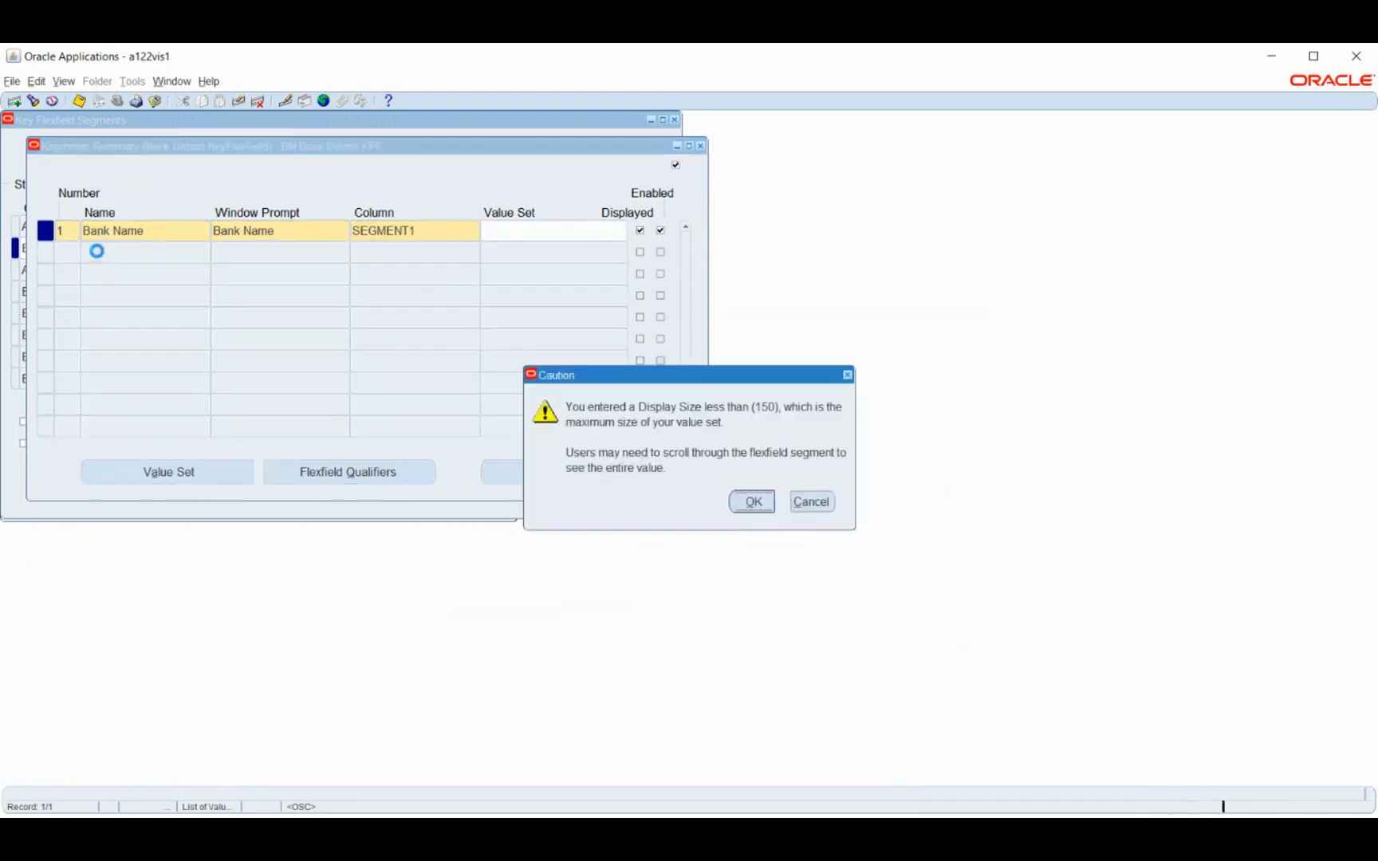
key("Return")
Add segment 2 named Branch Name in column SEGMENT2 and accept the display size caution
type("Branch Name")
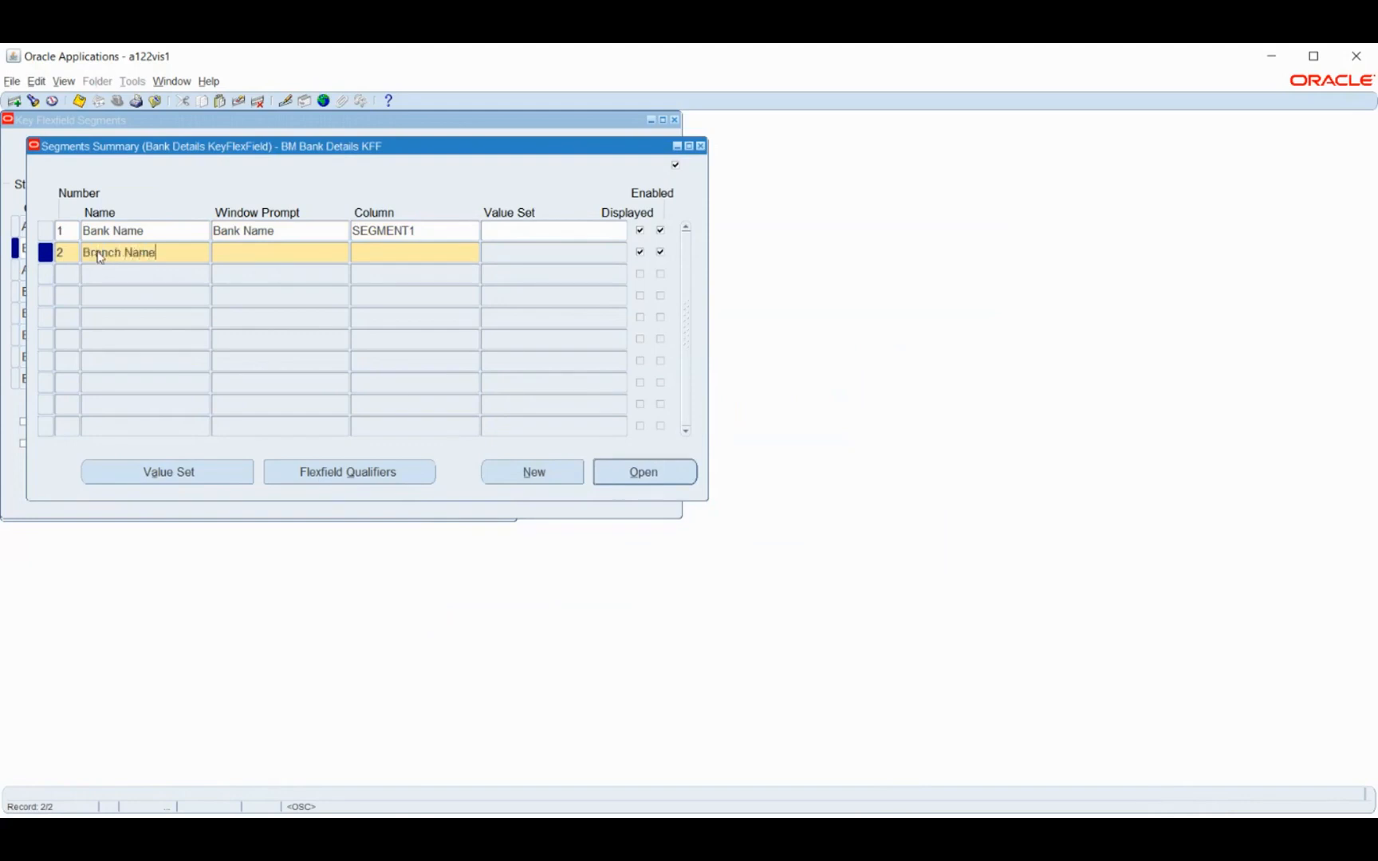
key("Tab")
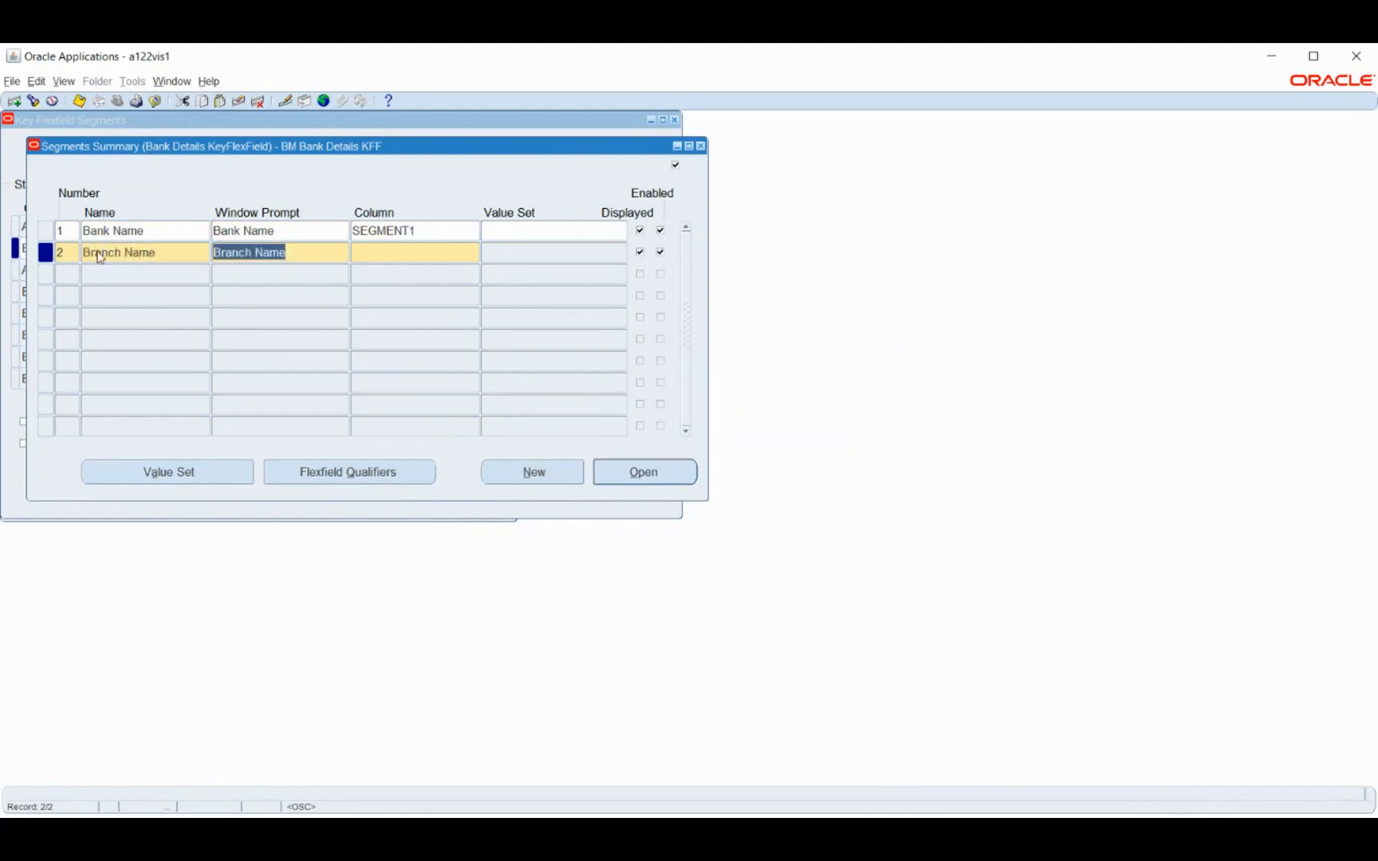
key("Tab")
type("segmen")
key("Tab")
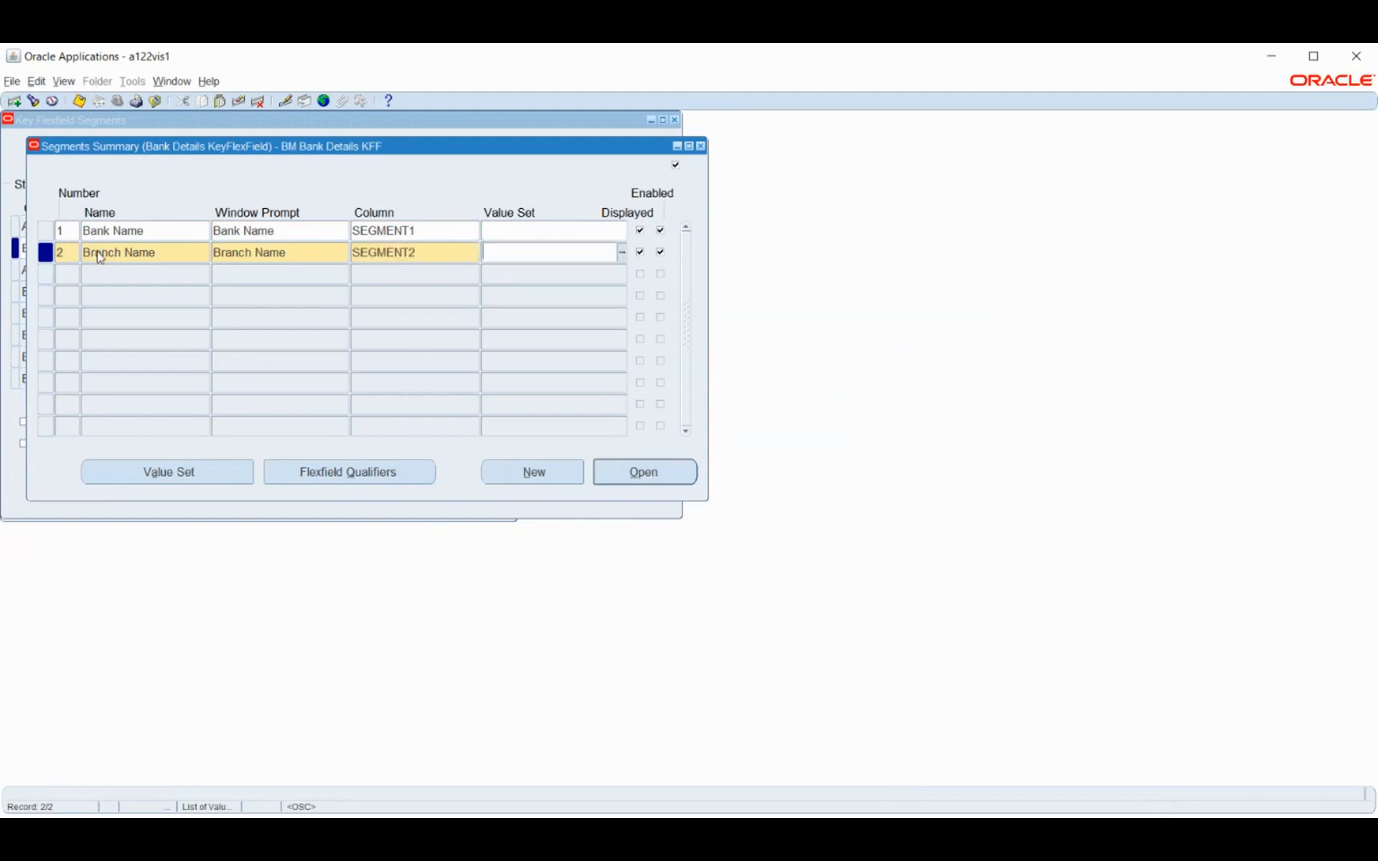
left_click(102, 268)
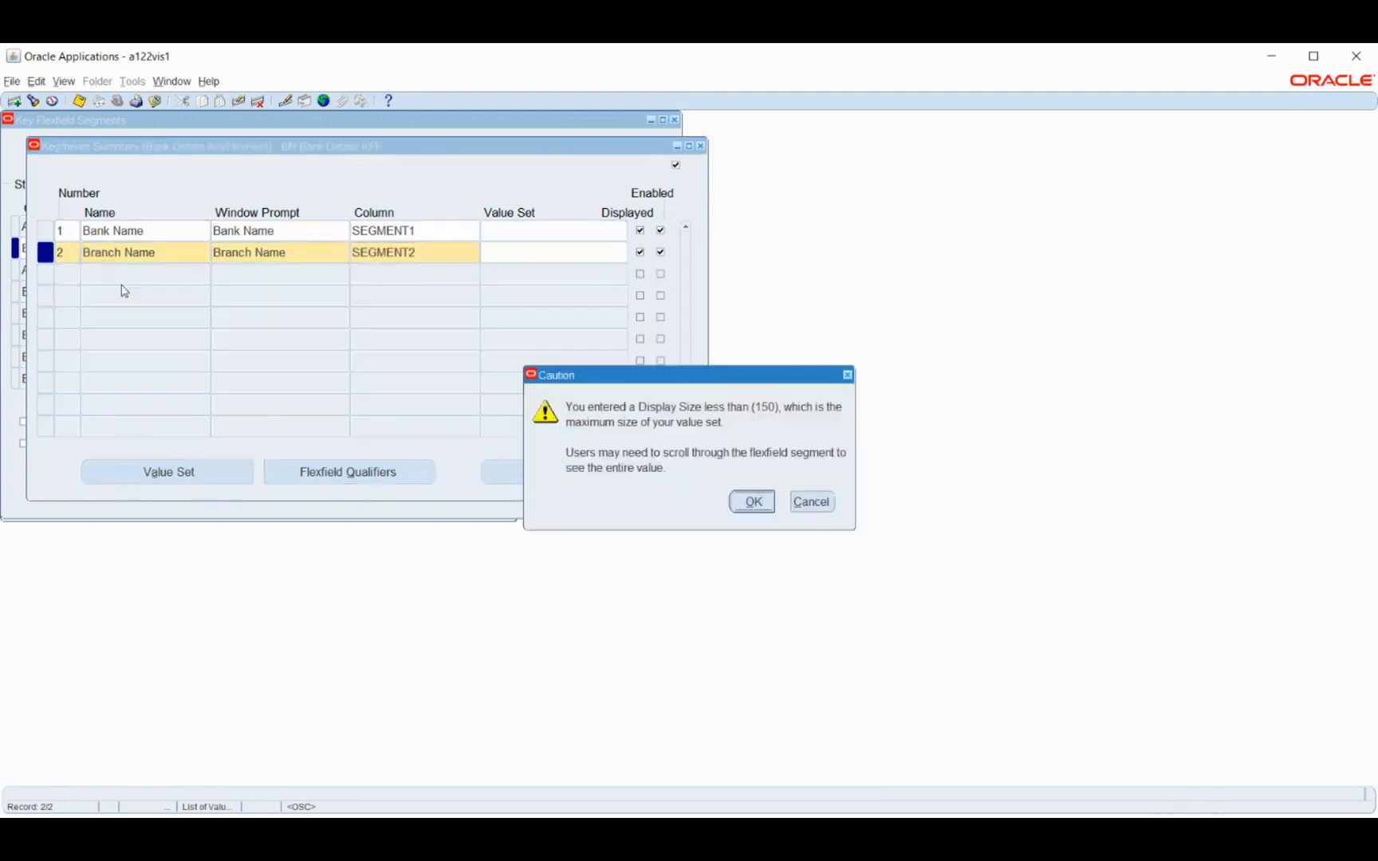
key("Return")
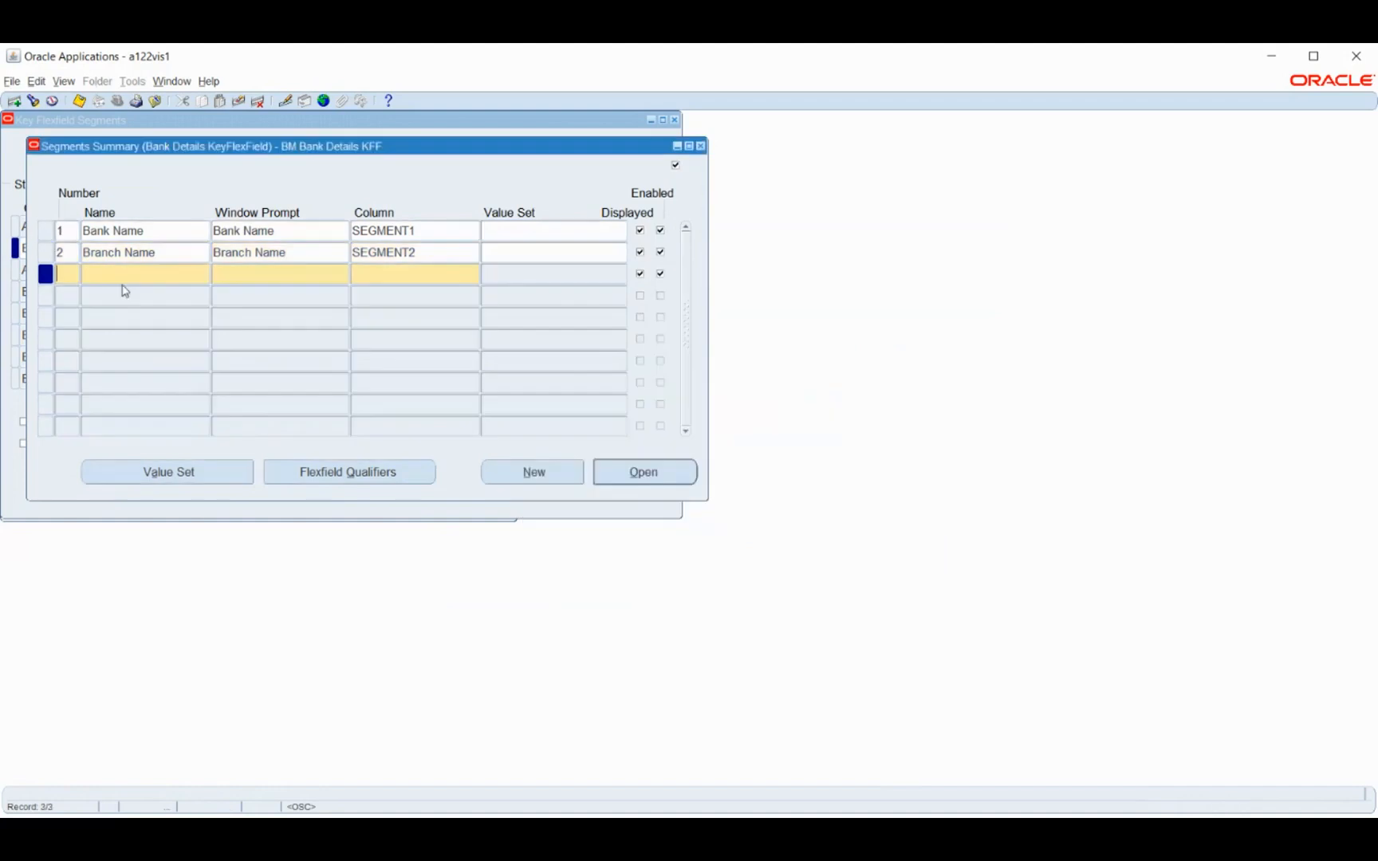
Add segment 3 named Account Number in column SEGMENT3 and accept the display size caution
type("Account Numbe")
key("Tab")
key("Tab")
type("segment3")
key("Tab")
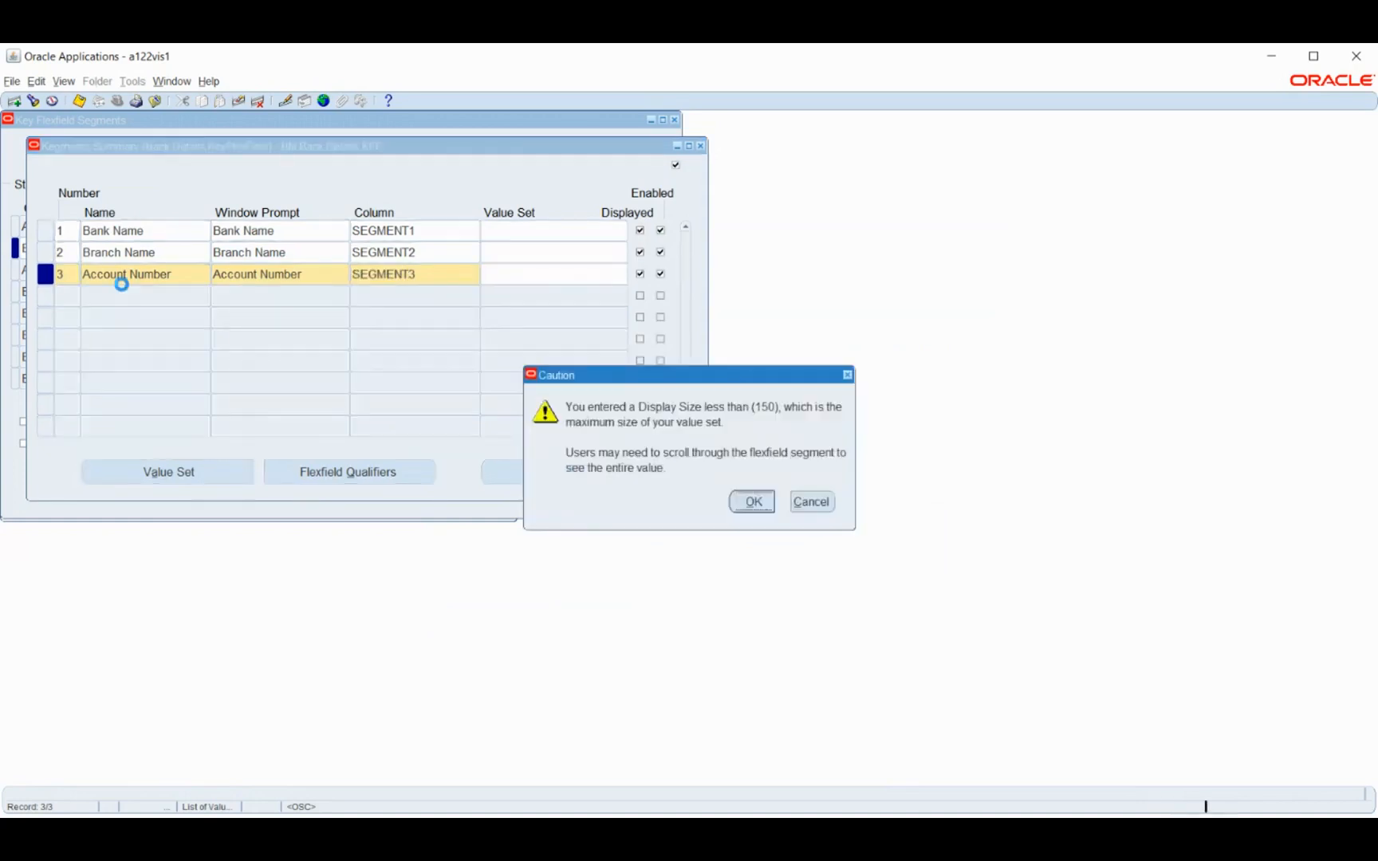
key("Return")
Add segment 4 named IFS Code in column SEGMENT4
key("Tab")
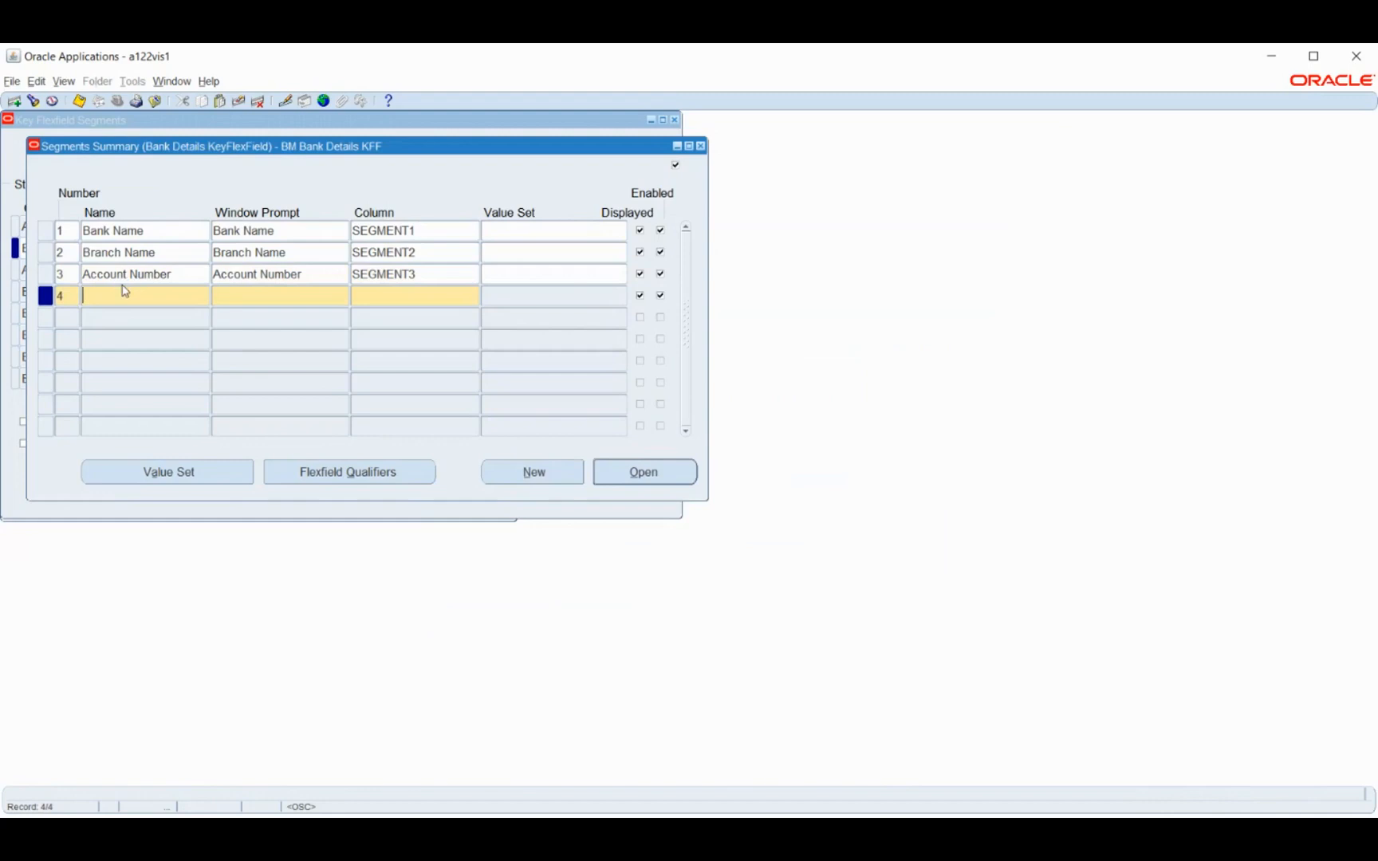
type("IFS Code")
key("Tab")
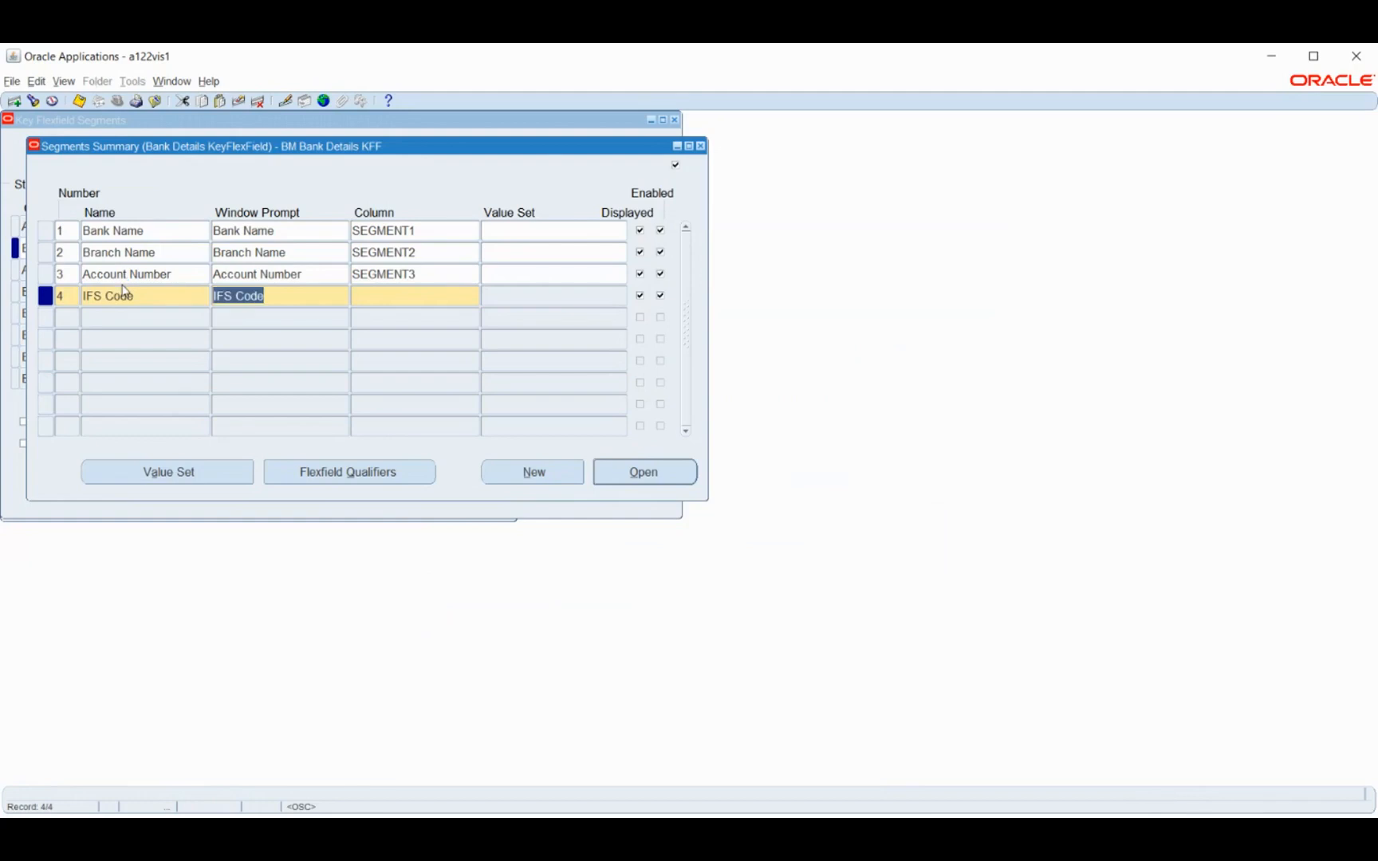
key("Tab")
type("segment")
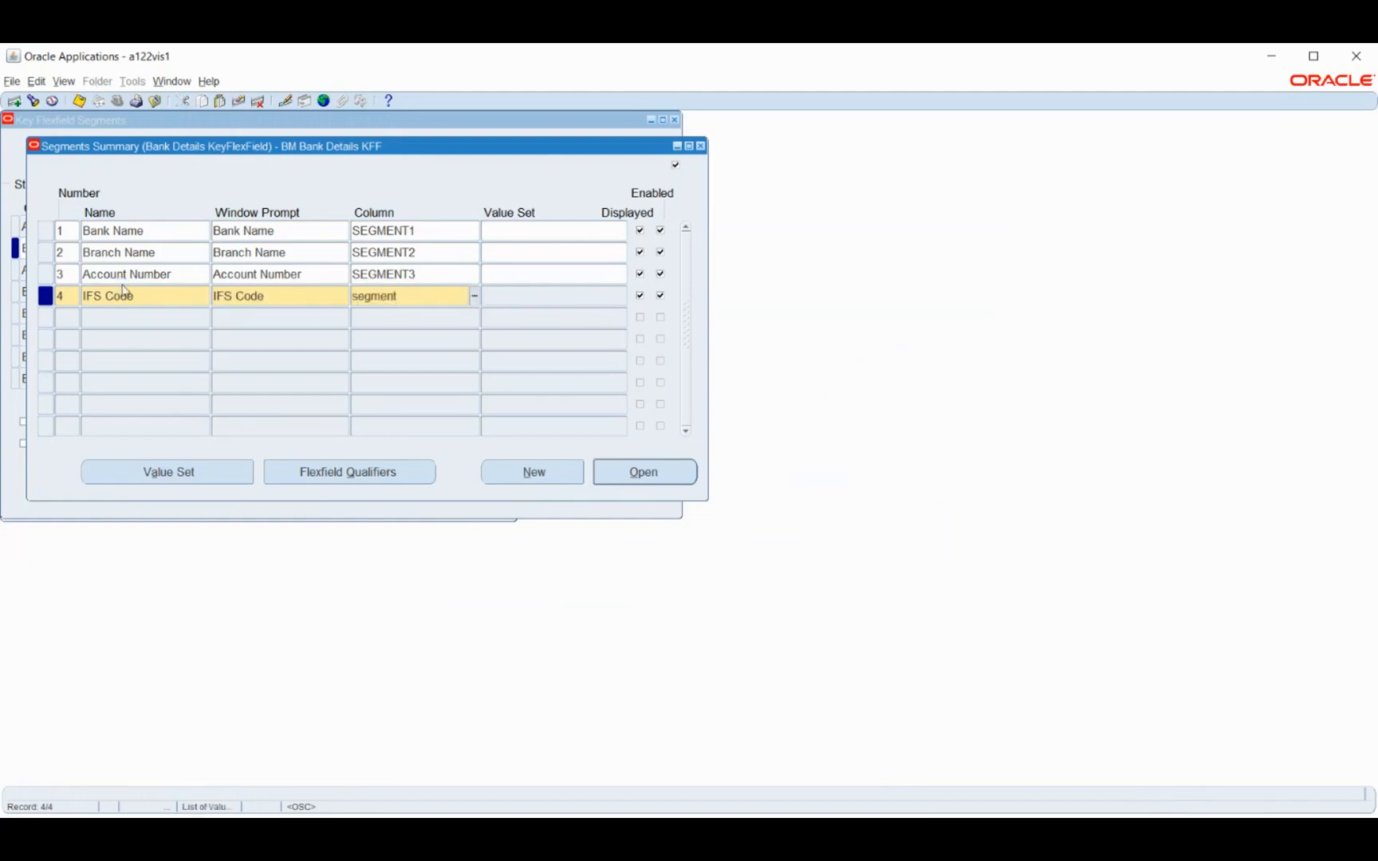
type("4")
key("Tab")
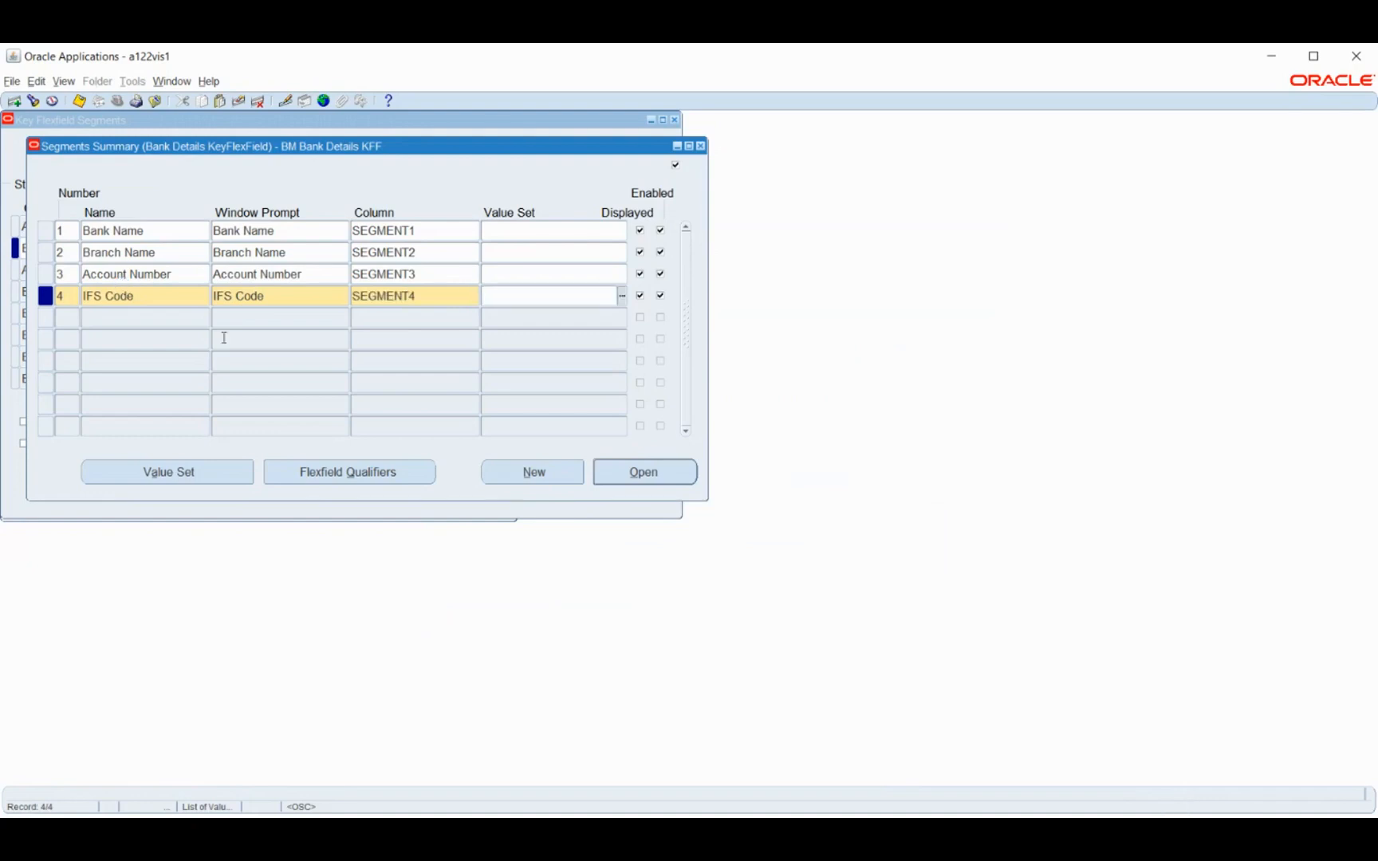
Create and save a value set named BM Bank Name with Non-Hierarchical Security and a maximum size of 6
left_click(196, 470)
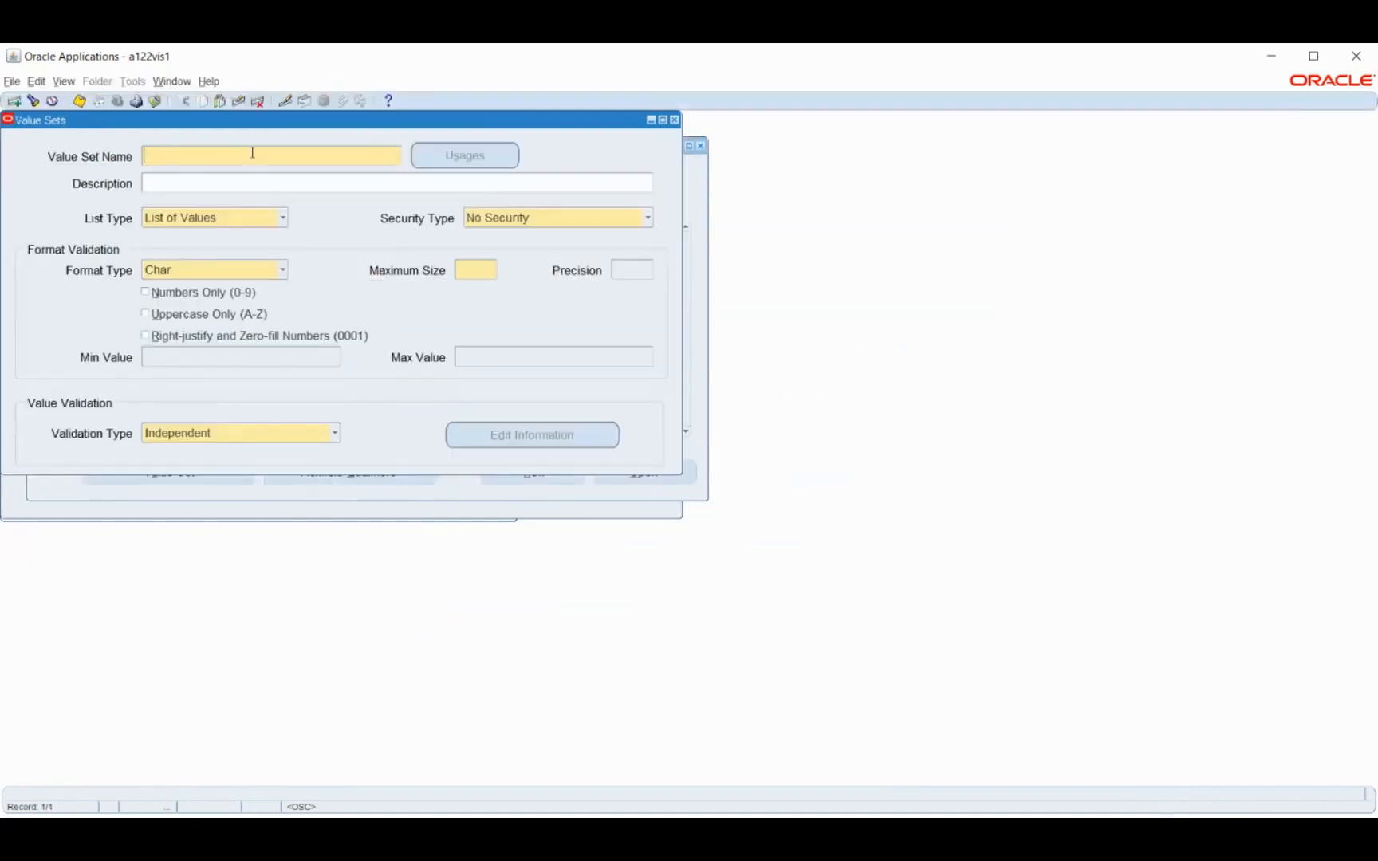
type("M Bank Name")
left_click(582, 216)
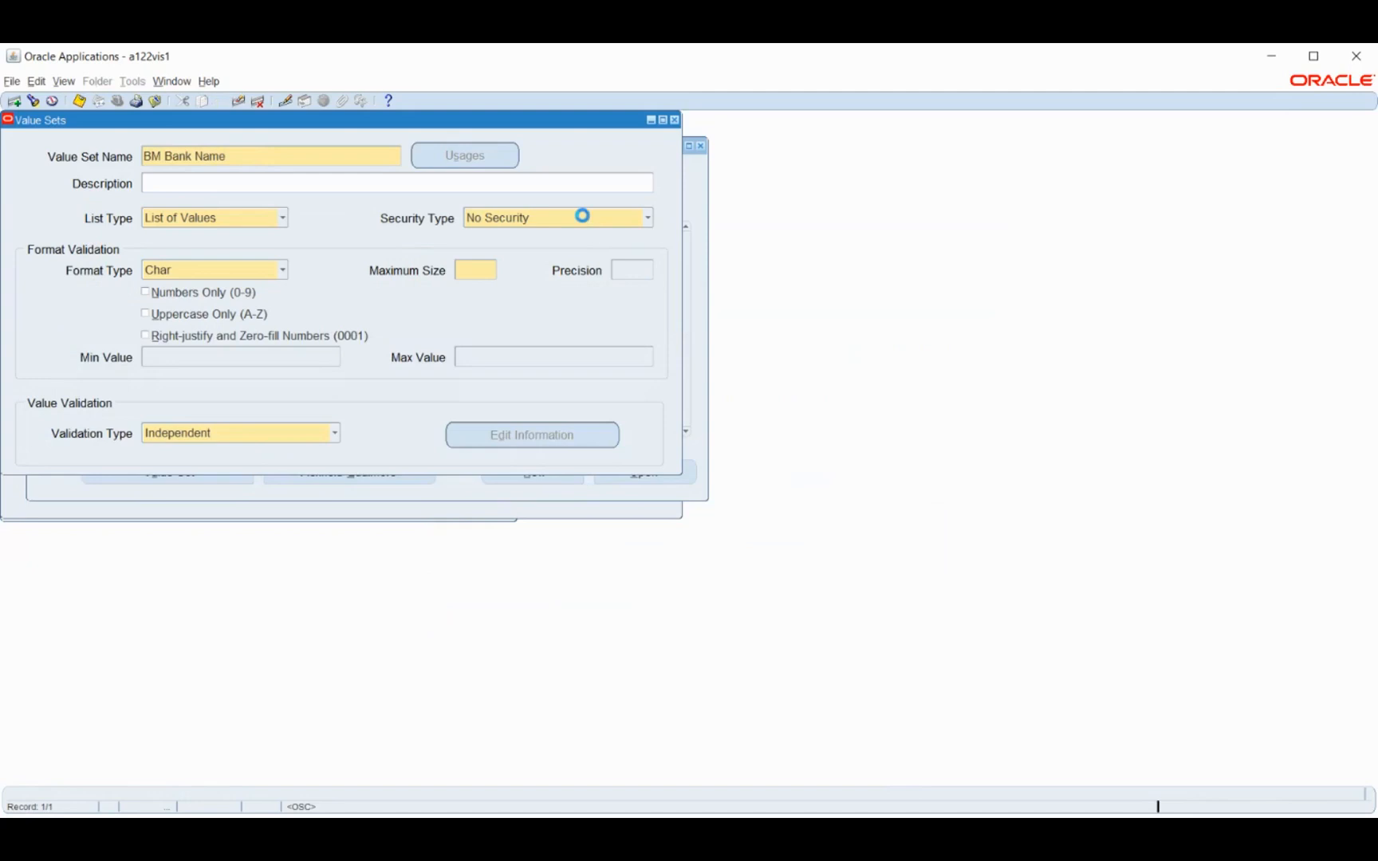
left_click(561, 257)
left_click(468, 270)
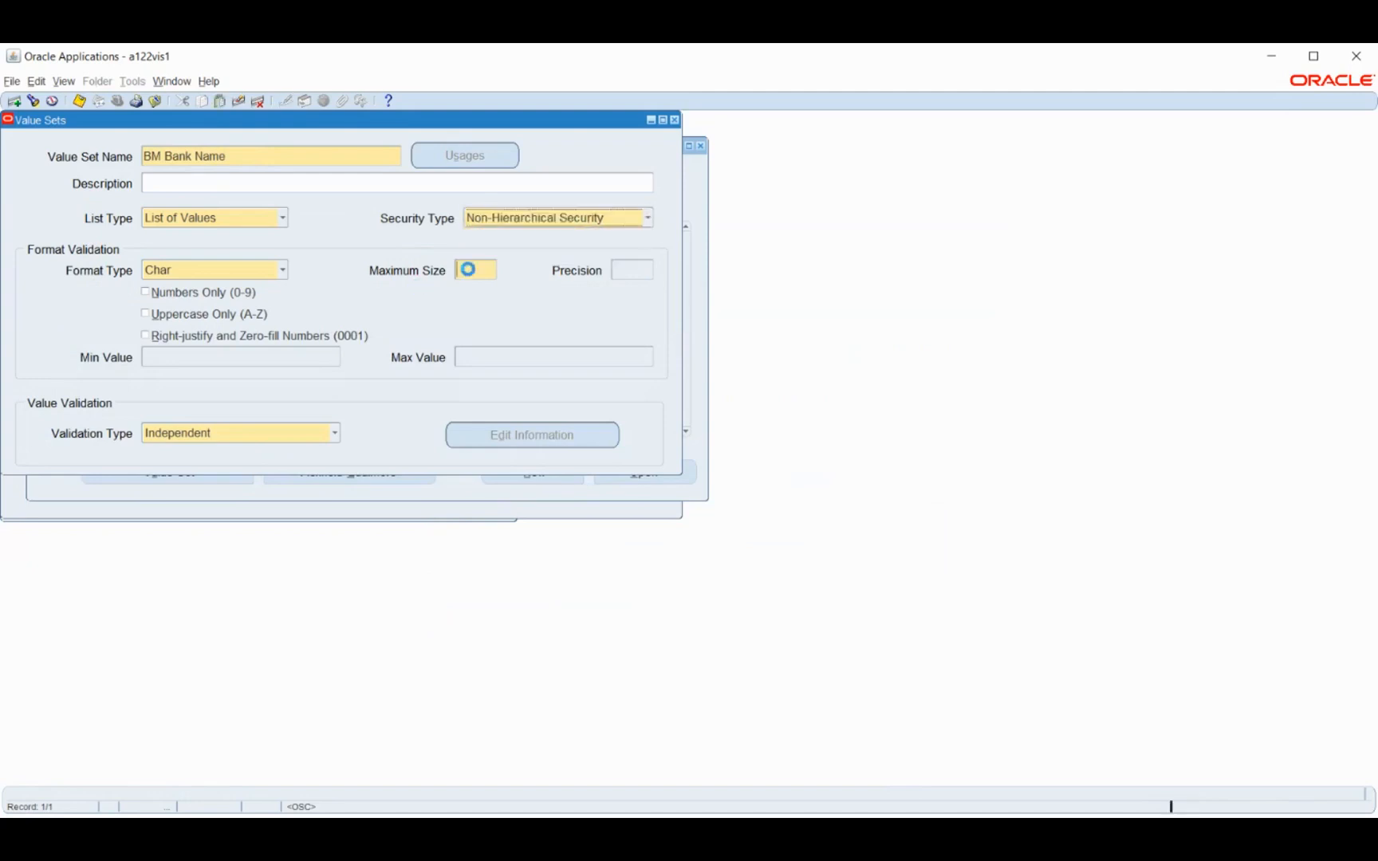
type("6")
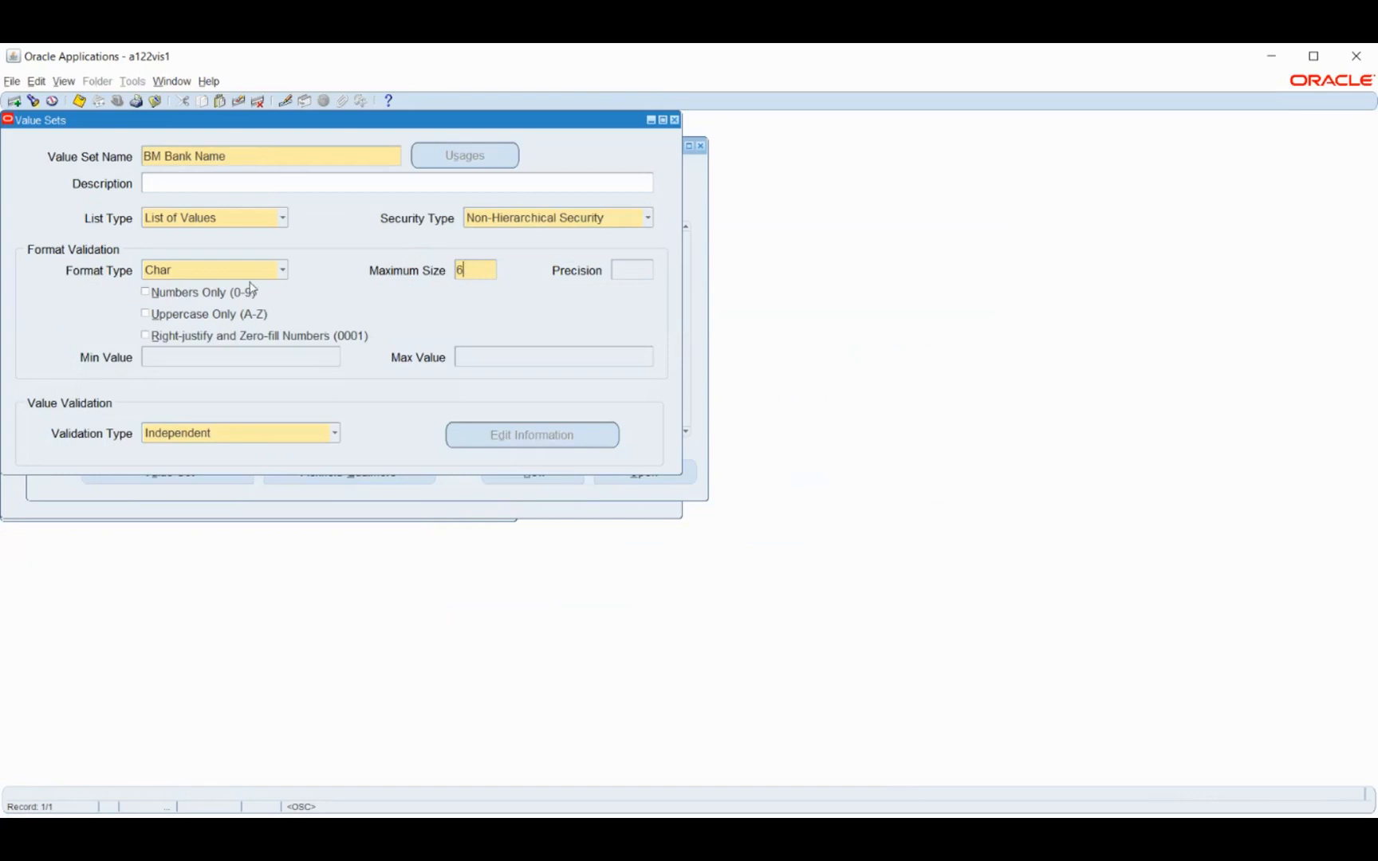
key("ctrl+s")
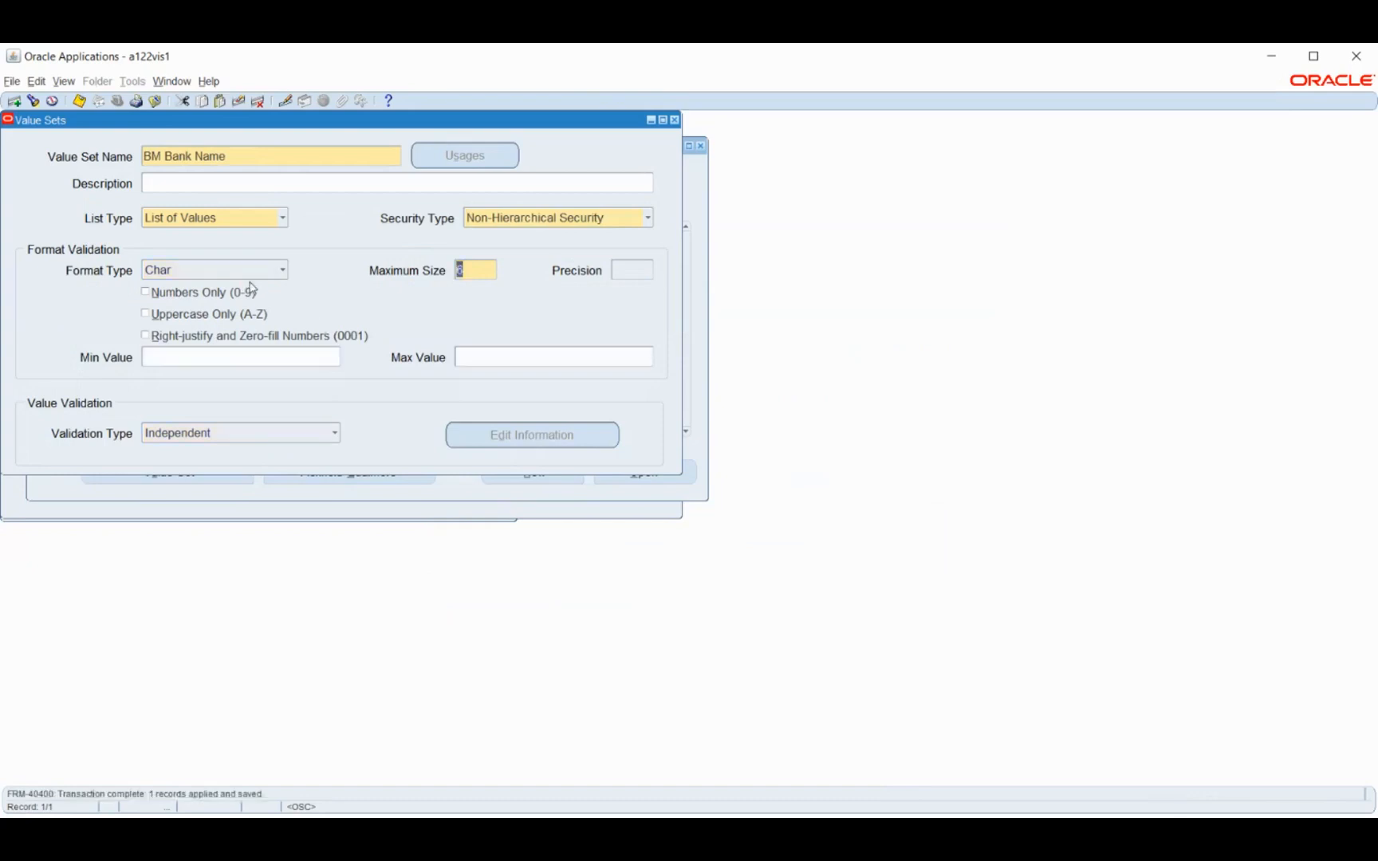
Create and save a value set named BM Branch Name with Non-Hierarchical Security and a maximum size of 6
left_click(254, 154)
left_click(15, 101)
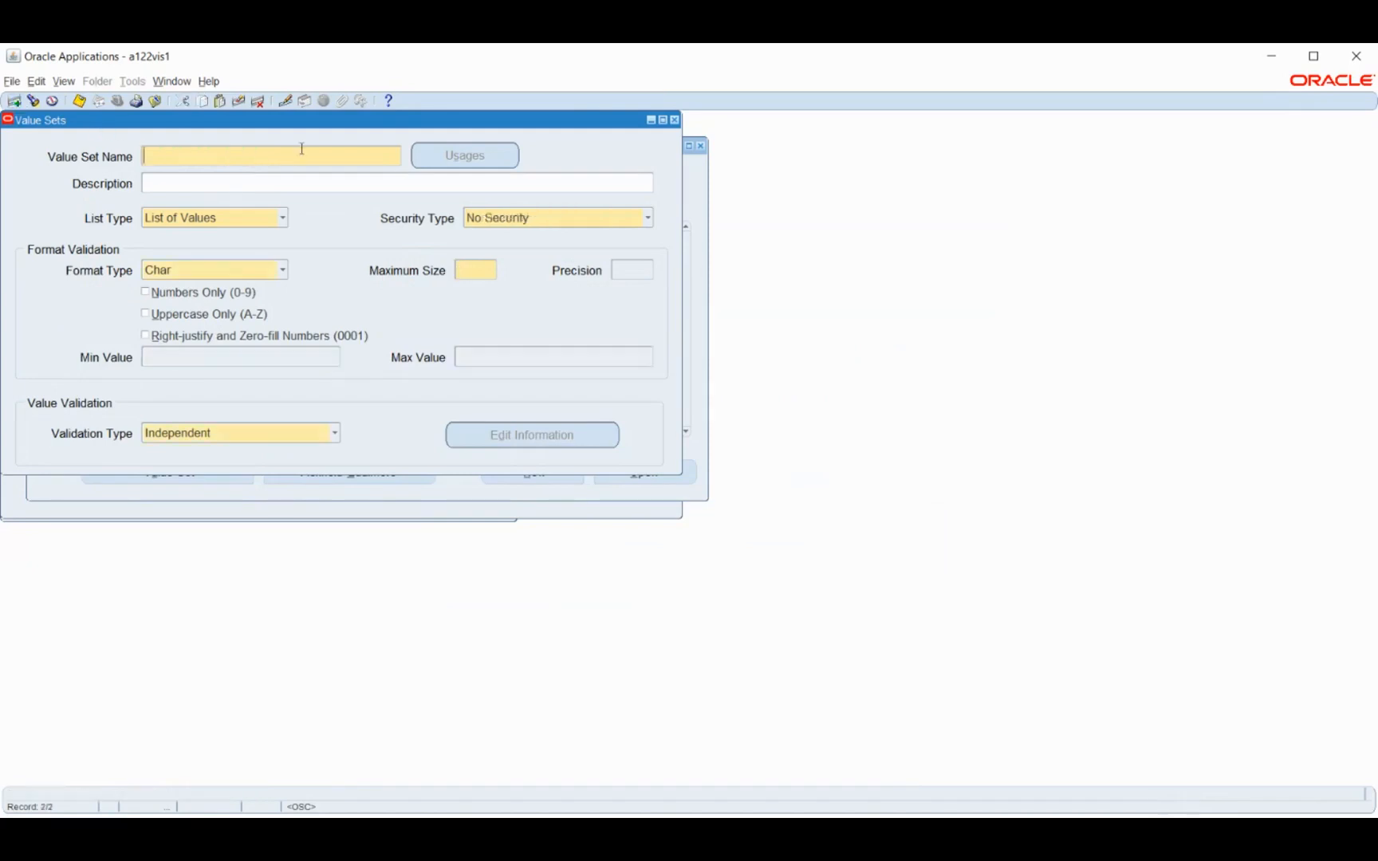
type("BM Branch Name")
key("Tab")
left_click(553, 222)
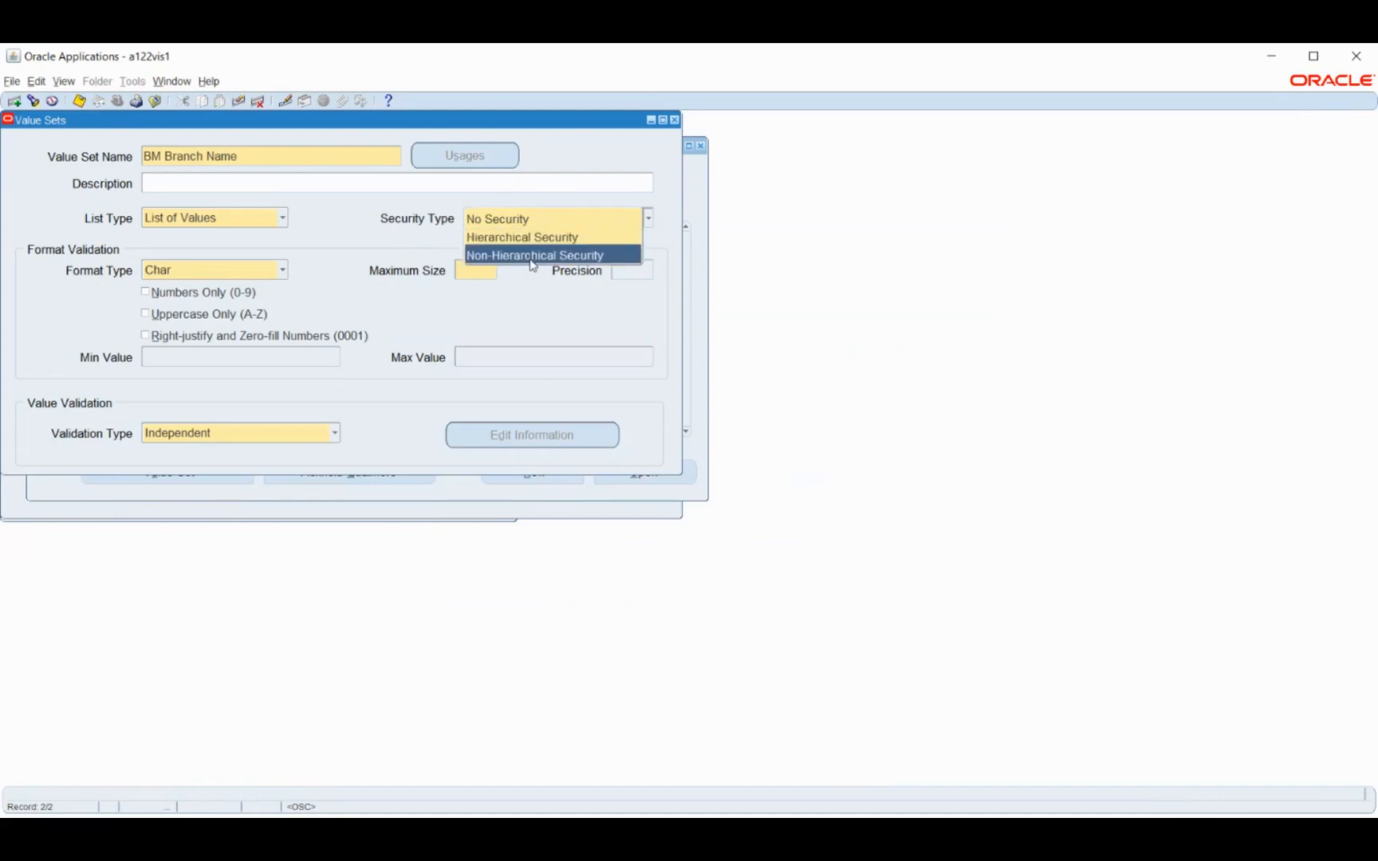
left_click(514, 254)
left_click(476, 272)
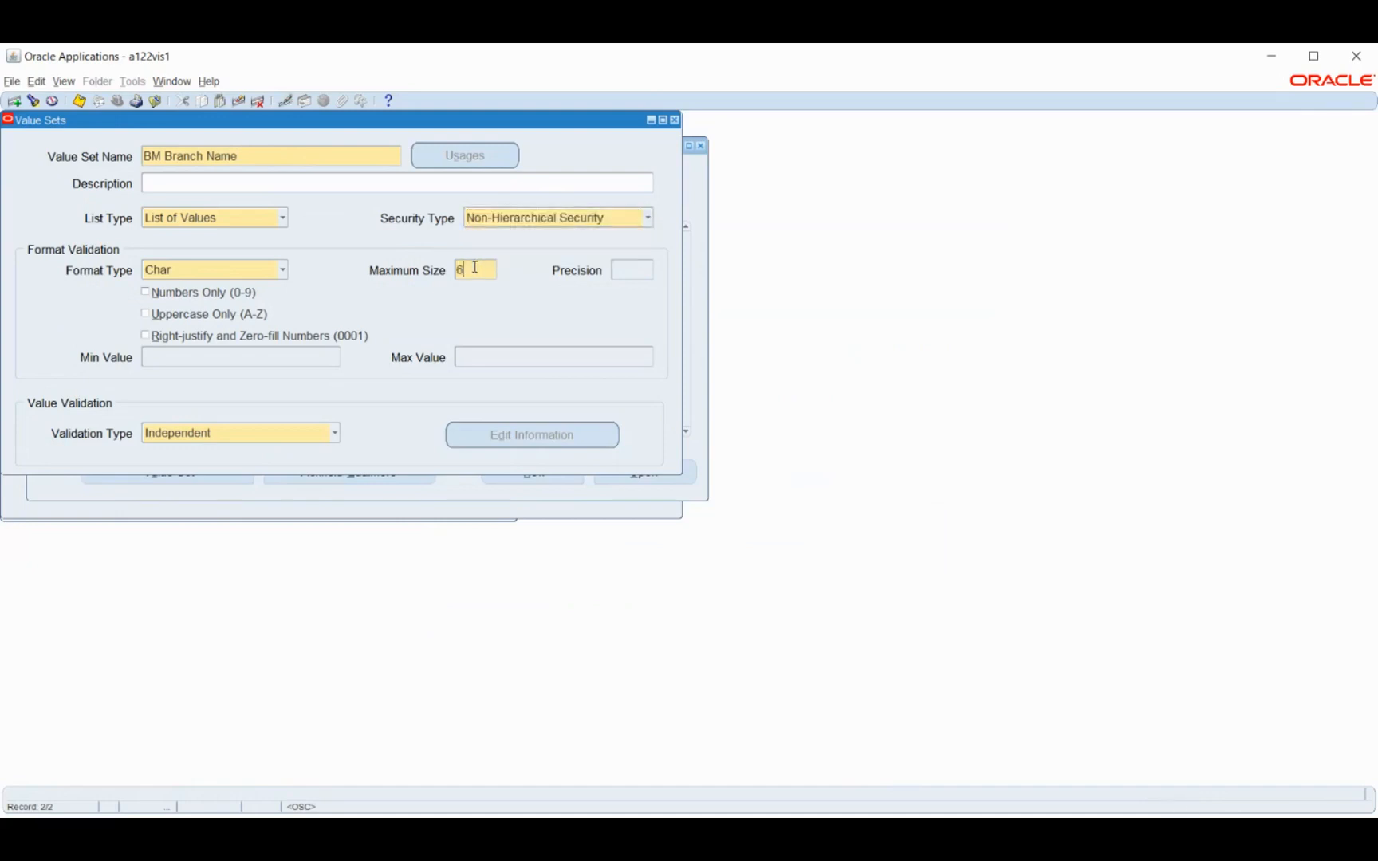
key("ctrl+s")
Create and save a value set named BM Account Number with Non-Hierarchical Security and a maximum size of 6
left_click_drag(279, 156, 132, 155)
left_click(14, 101)
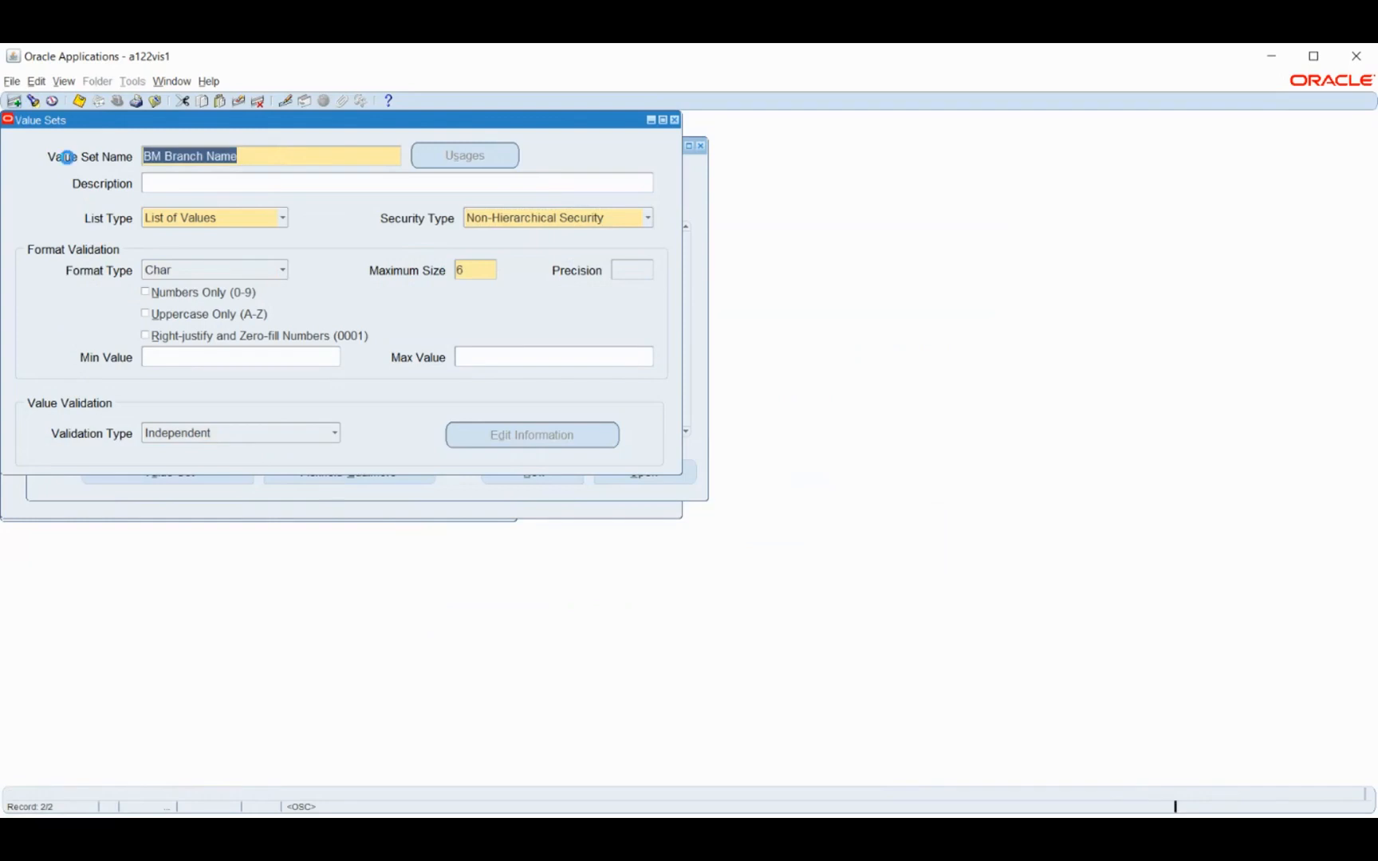
type("BM Account Number")
key("Tab")
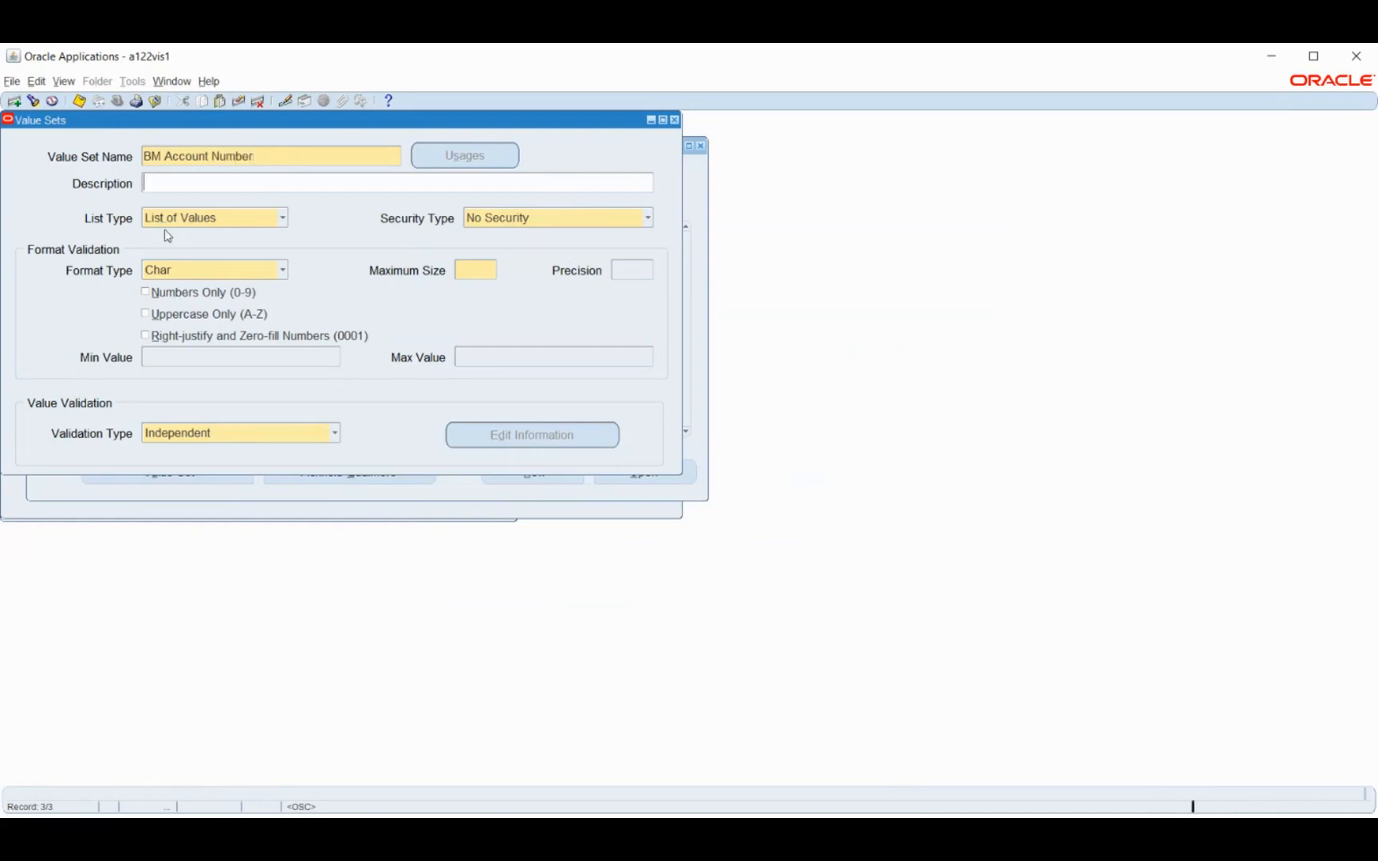
left_click(514, 219)
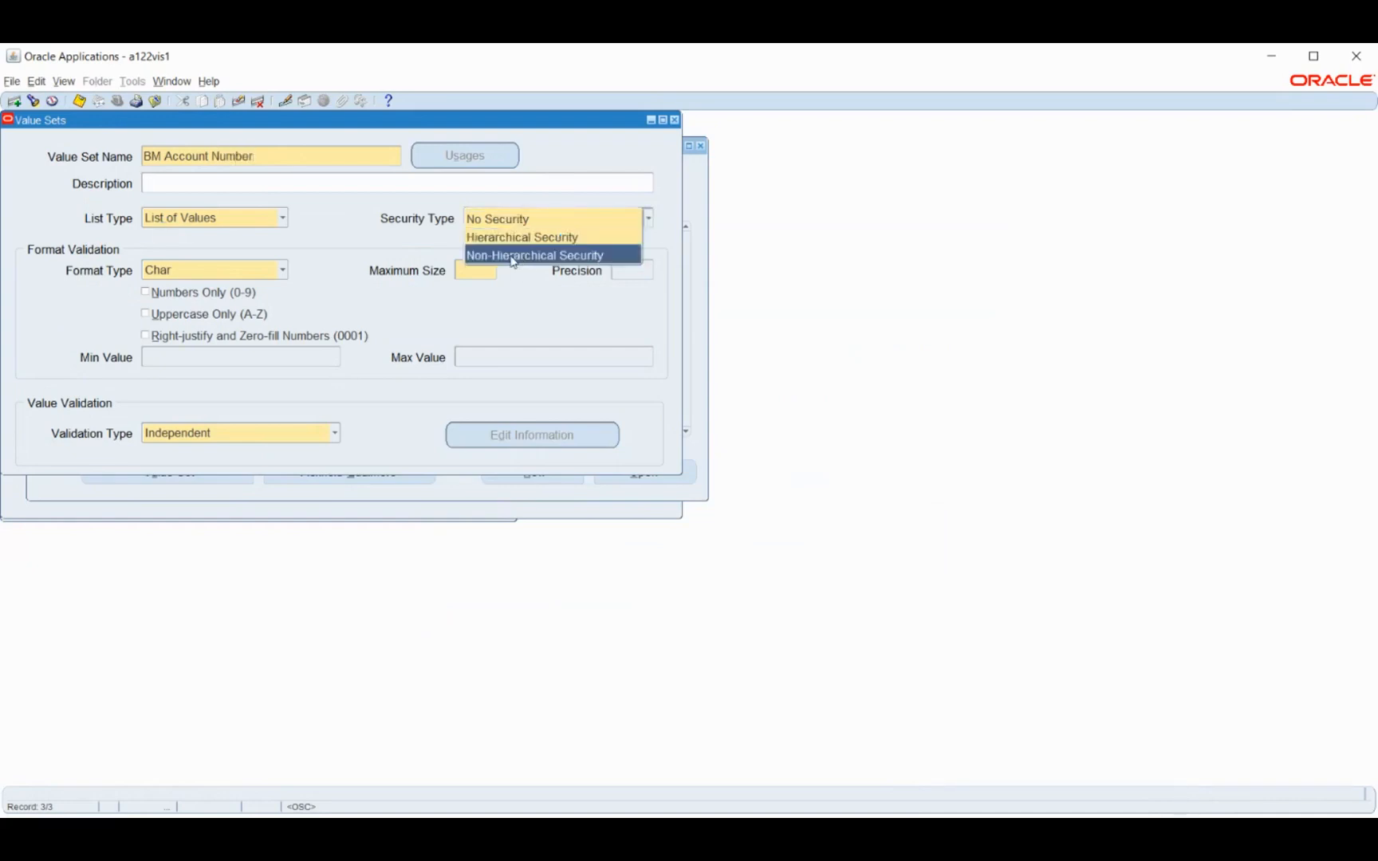
left_click(488, 256)
left_click(488, 267)
type("6")
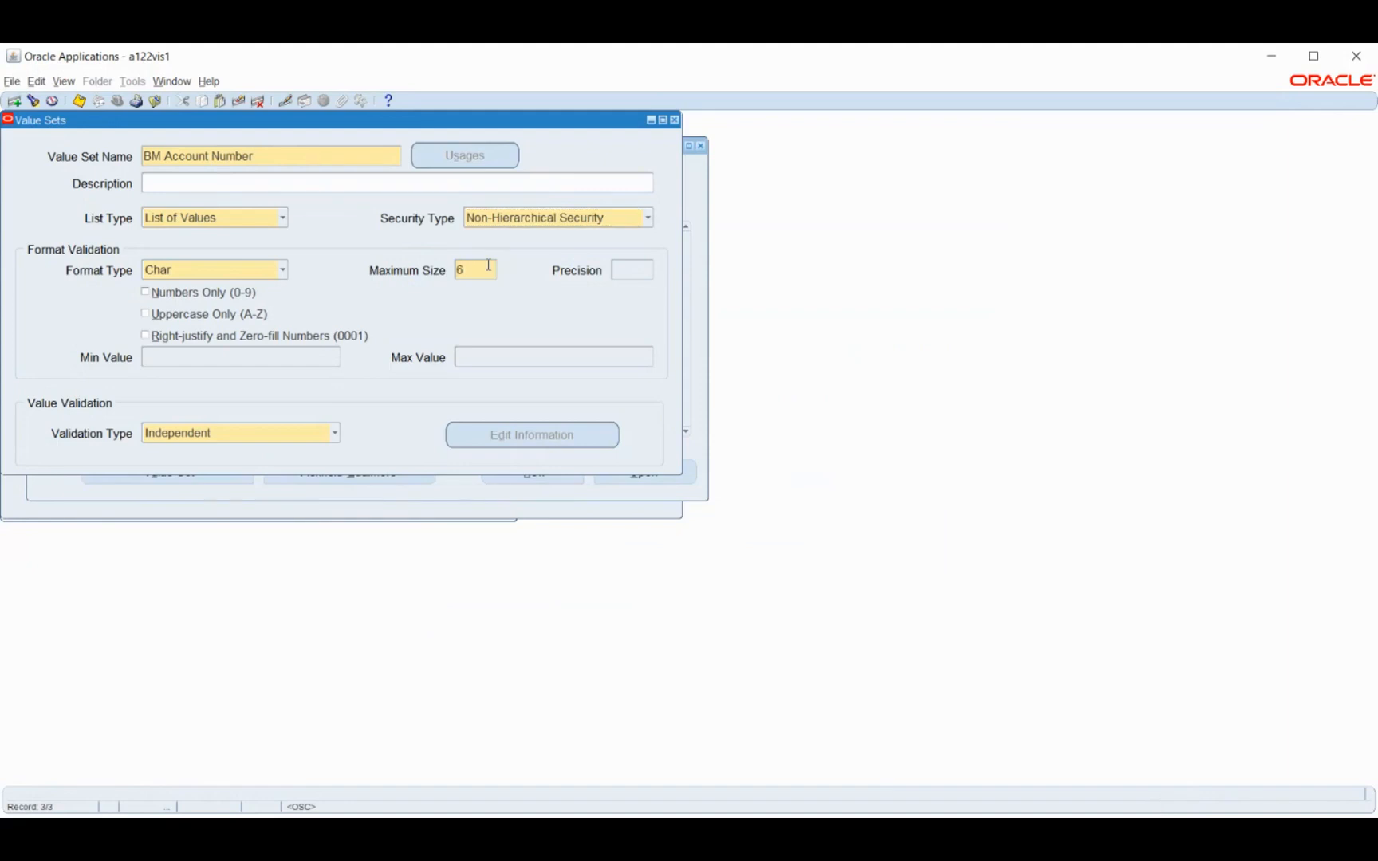
key("ctrl+s")
Create and save a value set named BM IFS Code with Non-Hierarchical Security and a maximum size of 6, then close the value set definitions
left_click(261, 160)
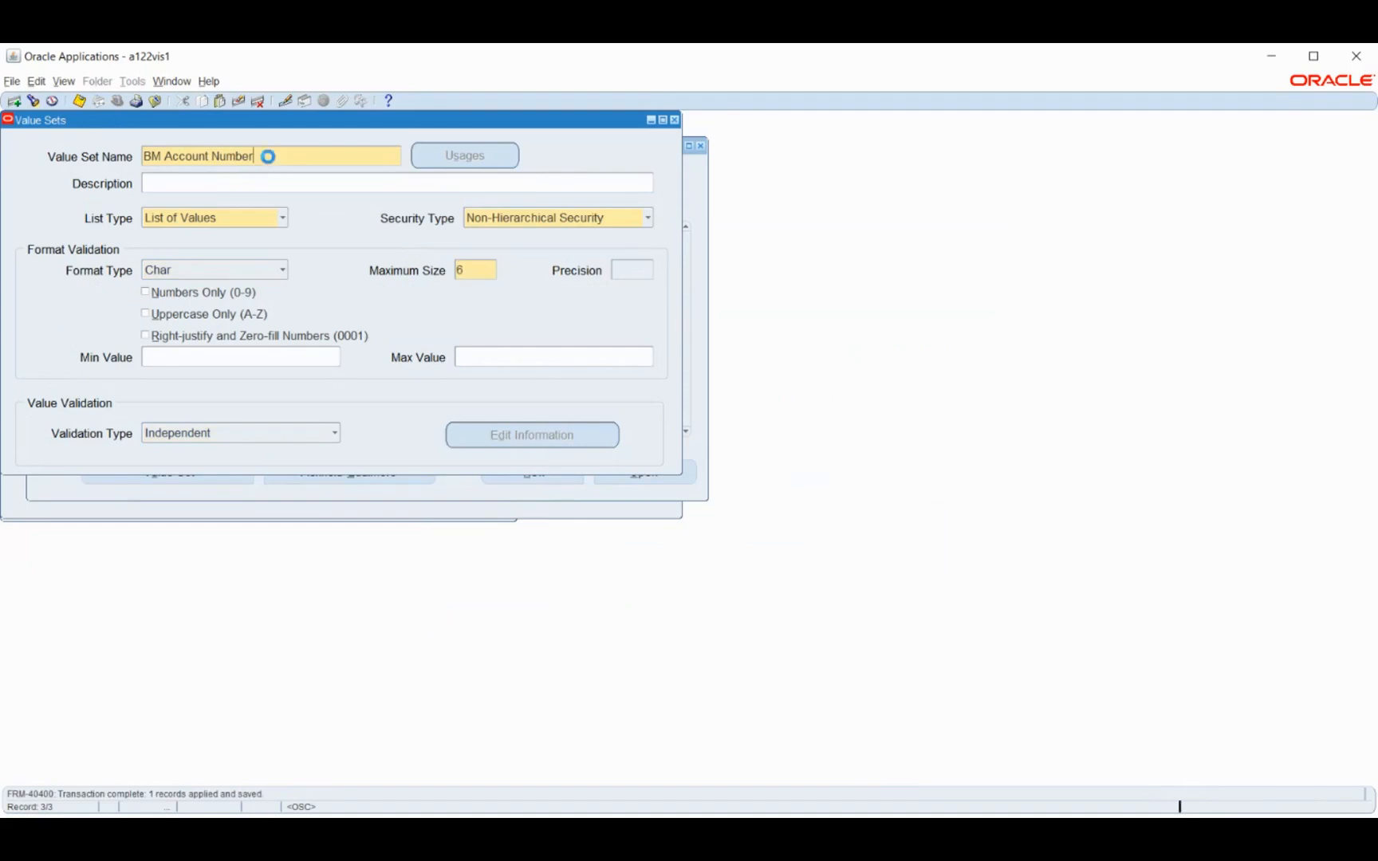
left_click(14, 100)
type("BM IFS Code")
key("Tab")
left_click(507, 216)
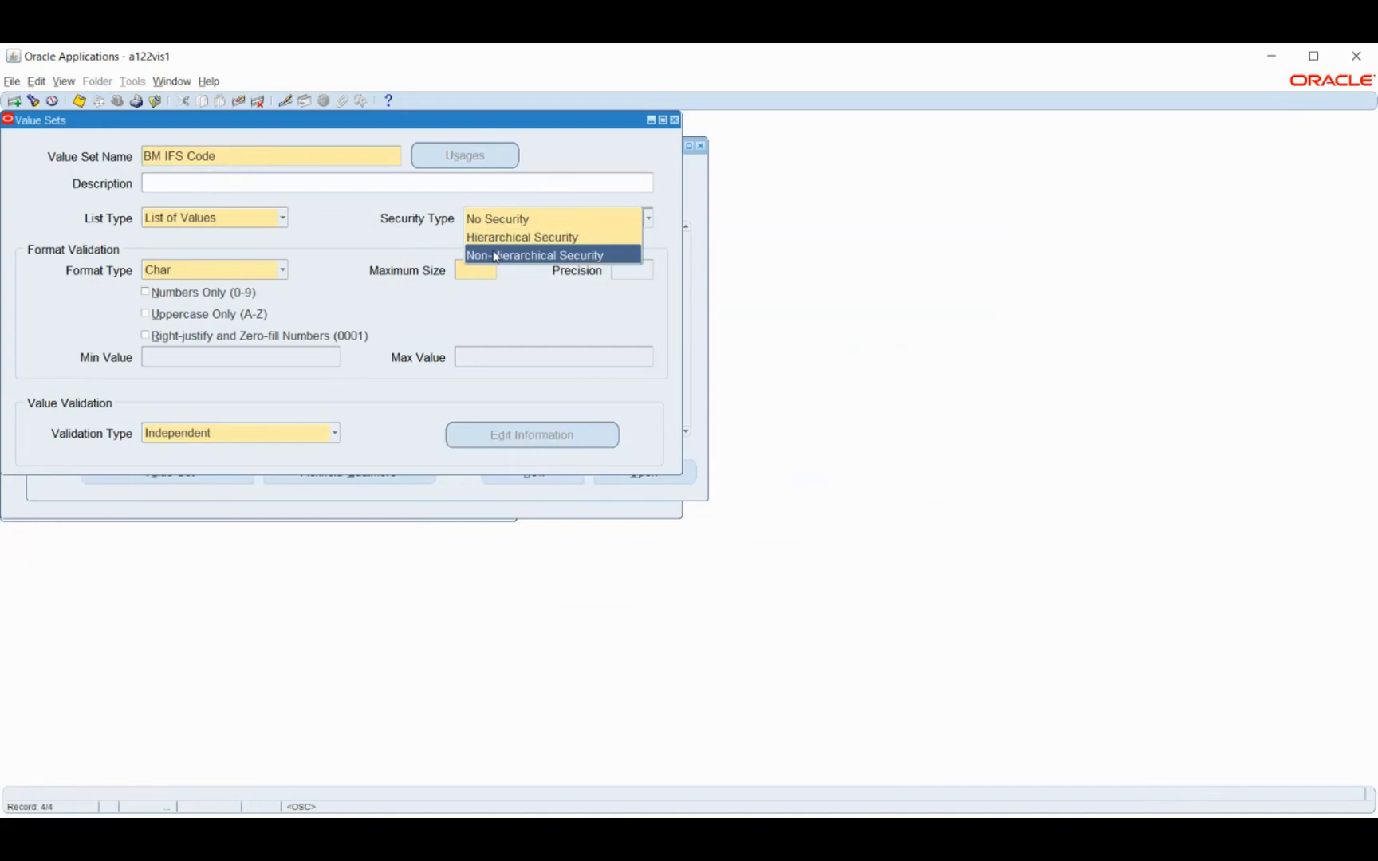
left_click(494, 256)
left_click(468, 274)
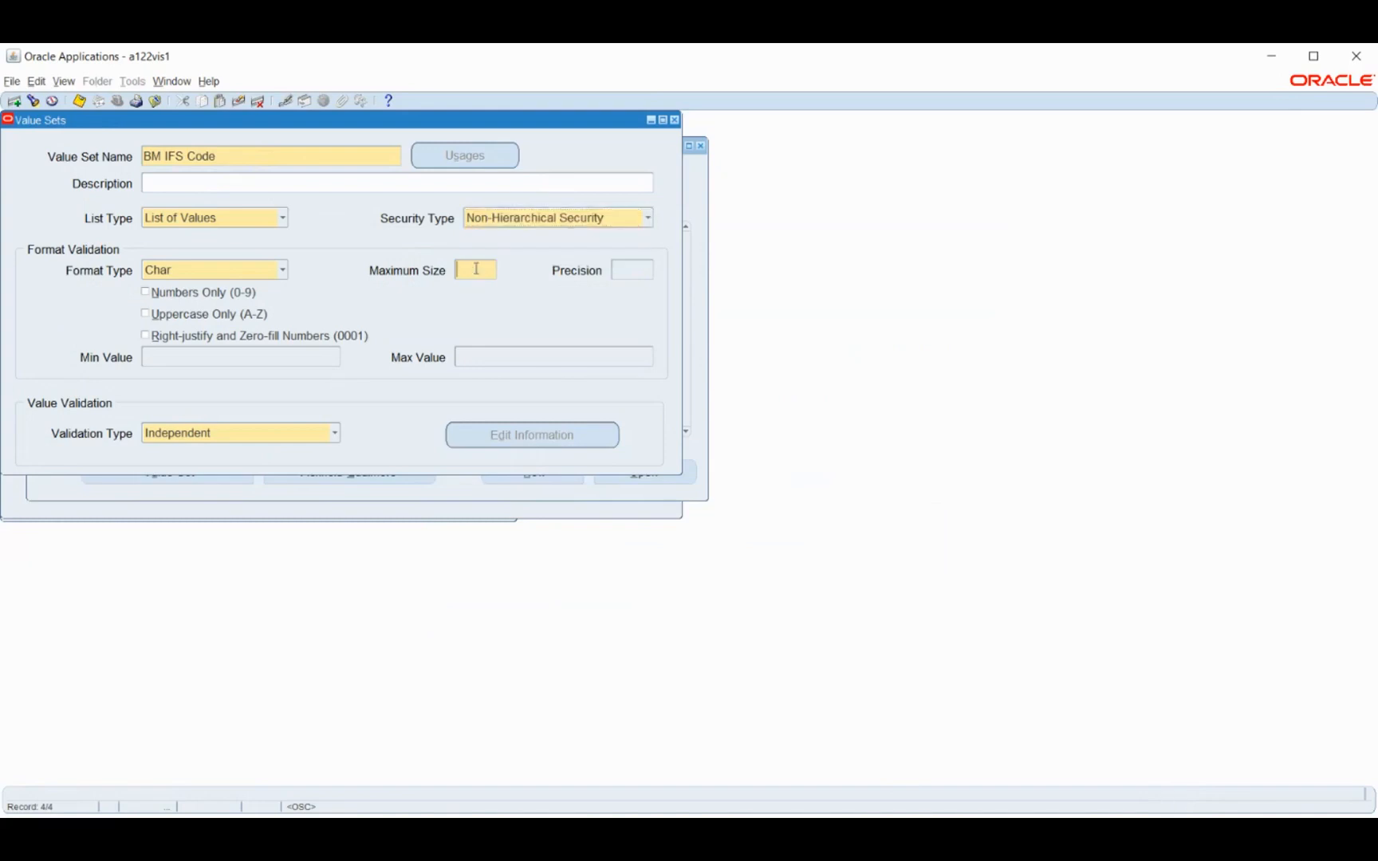
key("ctrl+s")
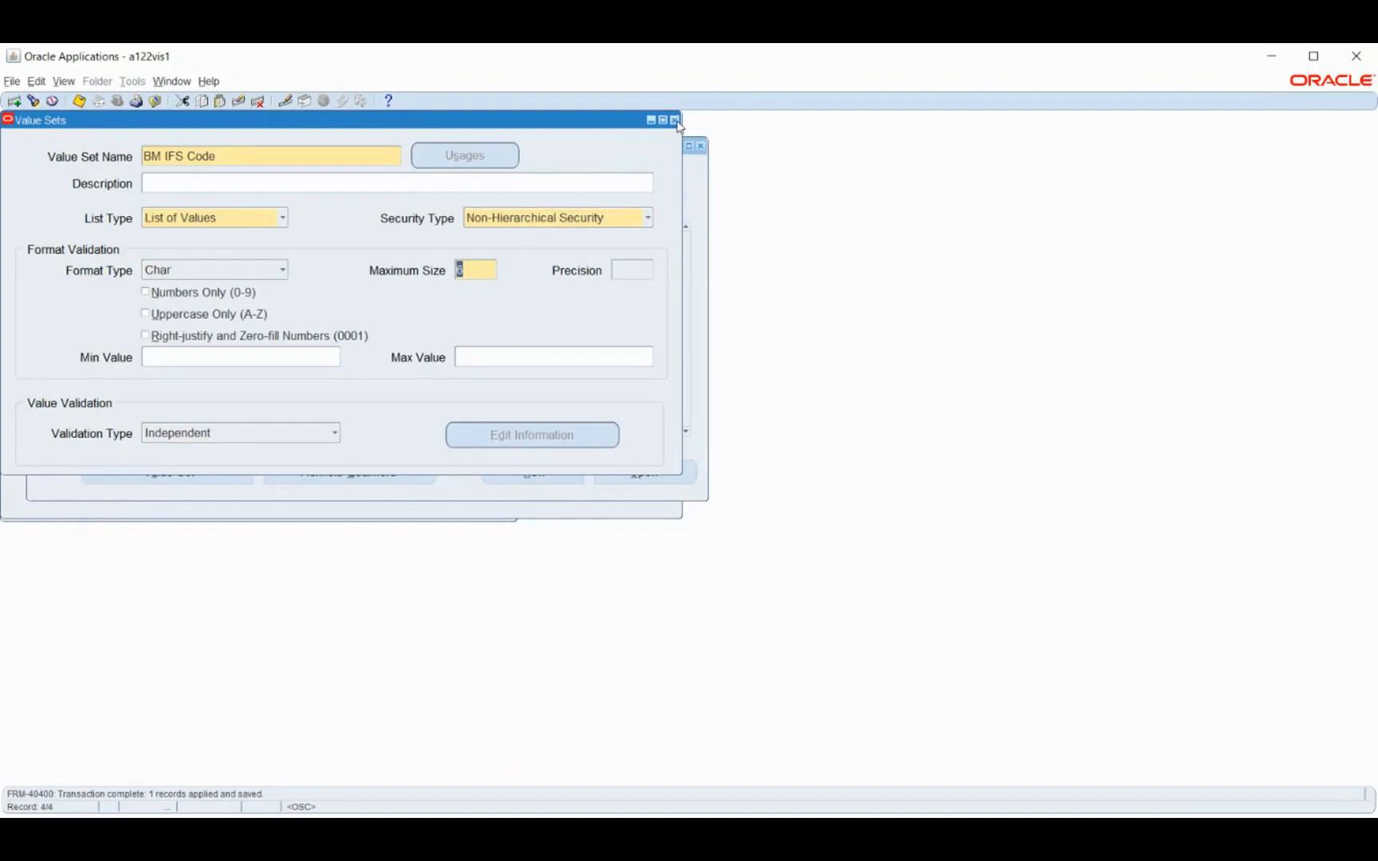
left_click(674, 120)
Accept the display size caution and assign value sets BM Bank Name and BM Branch Name to their matching segments
left_click(520, 229)
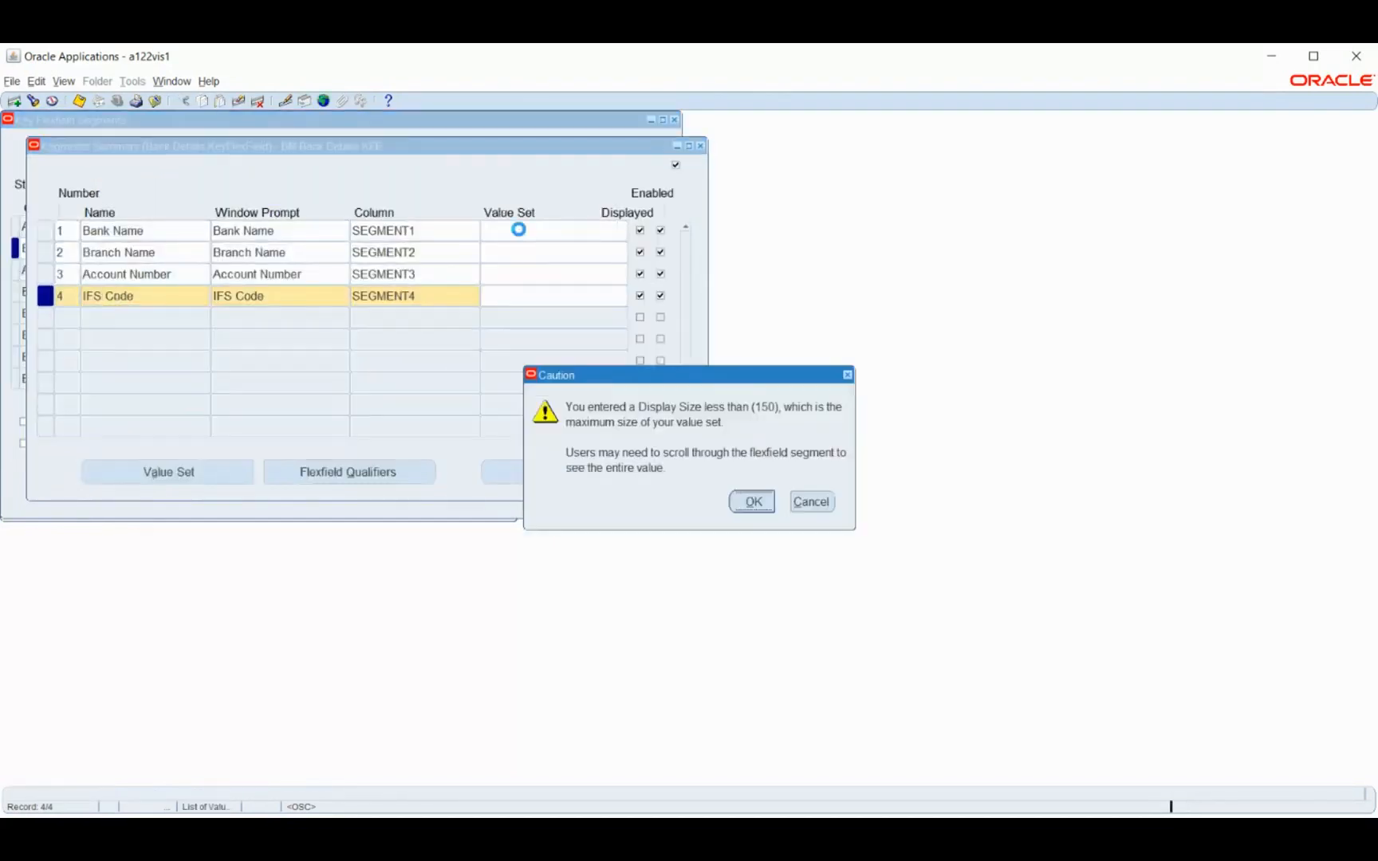
key("Return")
type("BM Bank Name")
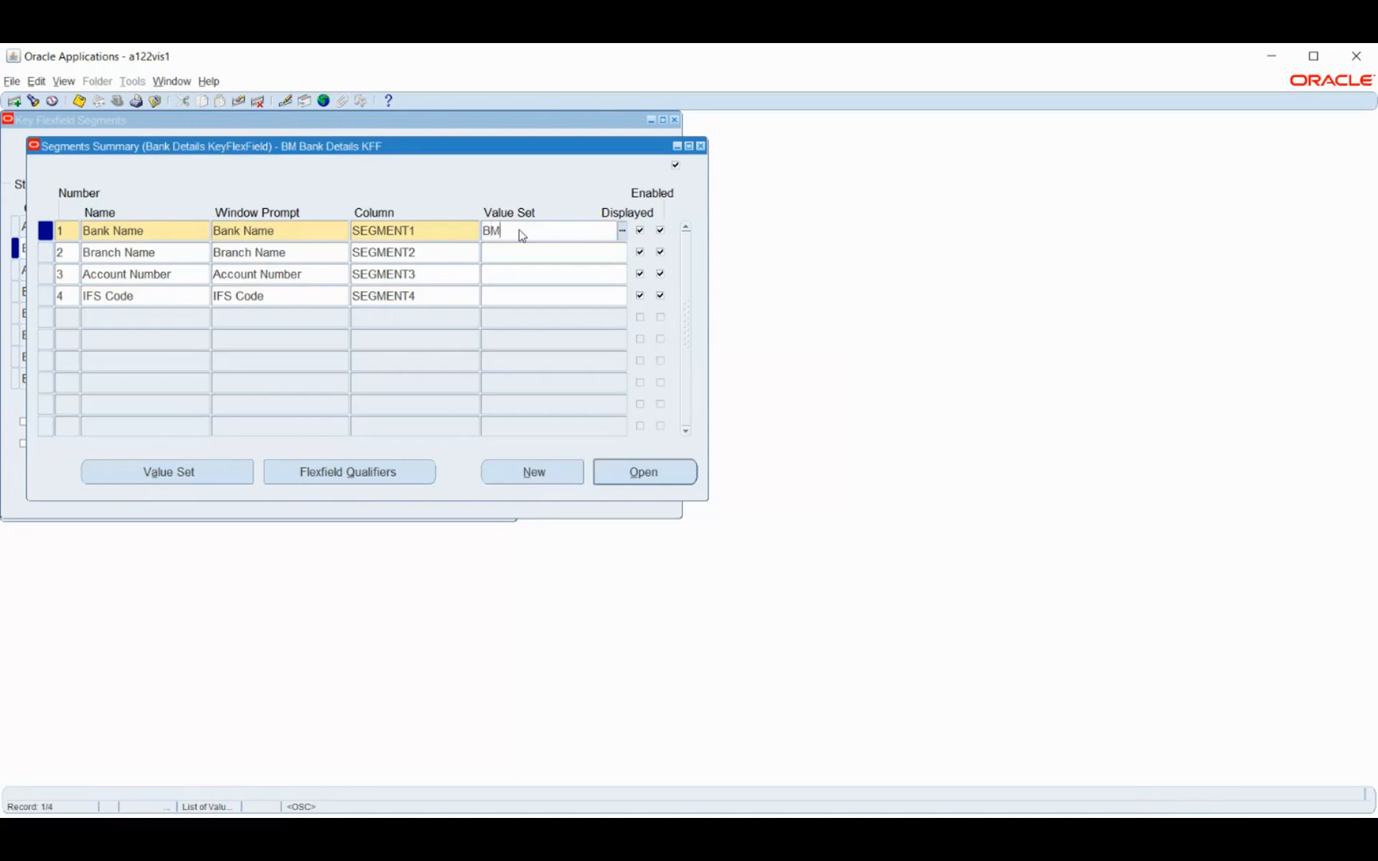
key("Tab")
left_click(527, 253)
type("BM Bank Name")
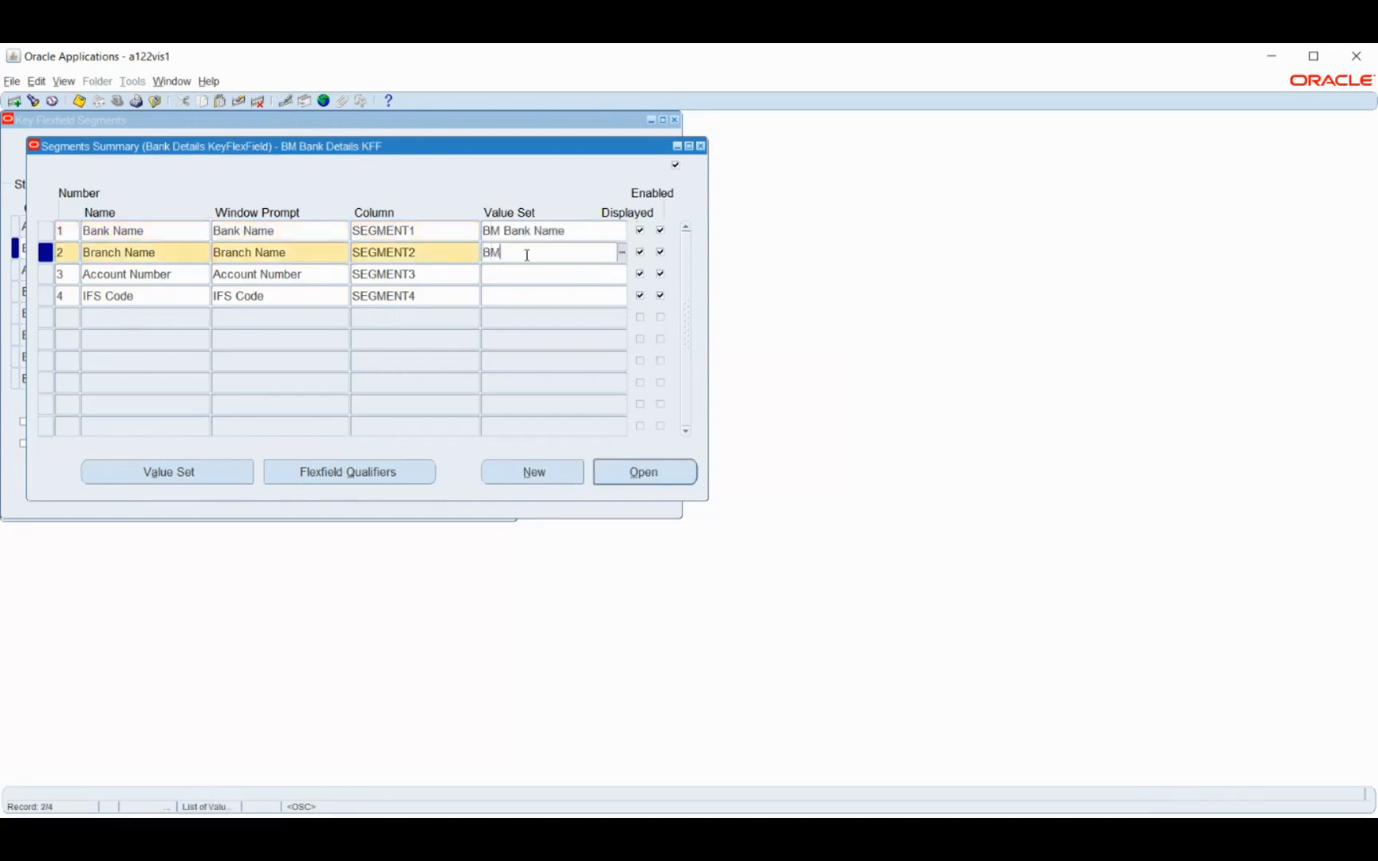
type("r")
Assign value sets BM Account Number and BM IFS Code to their matching segments and save the segments summary
left_click(514, 273)
type("BM Ac")
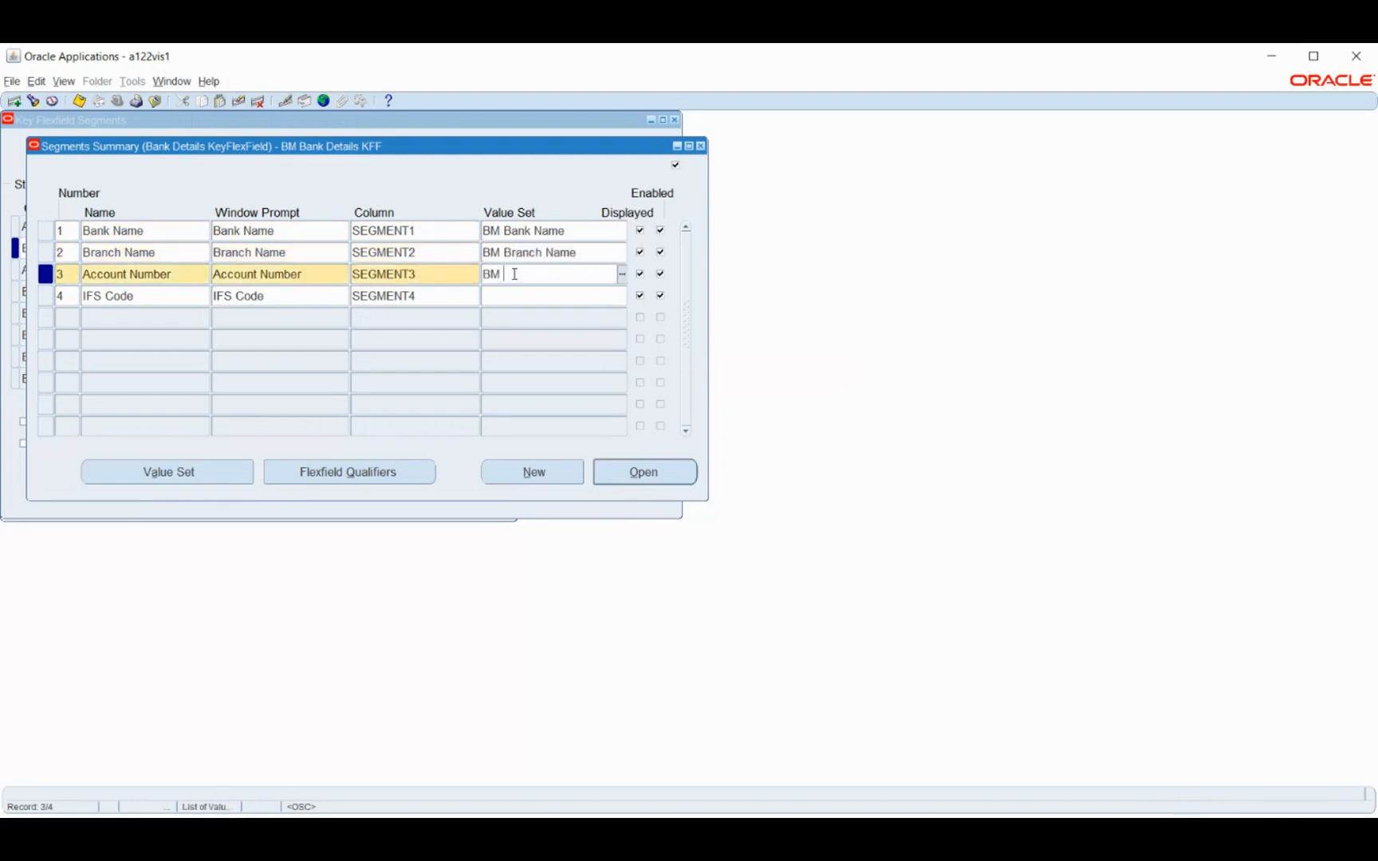
key("Tab")
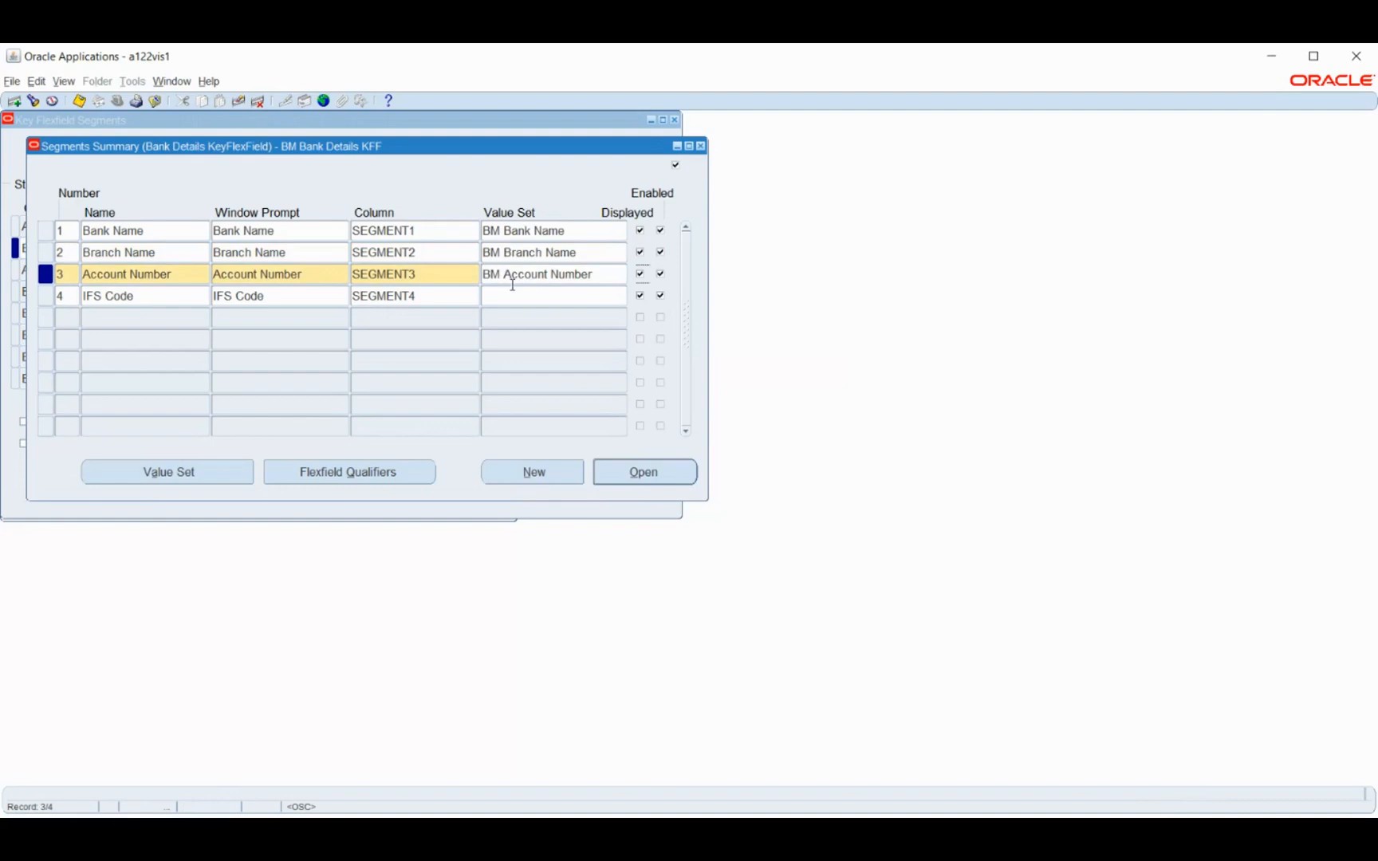
left_click(514, 293)
type("B")
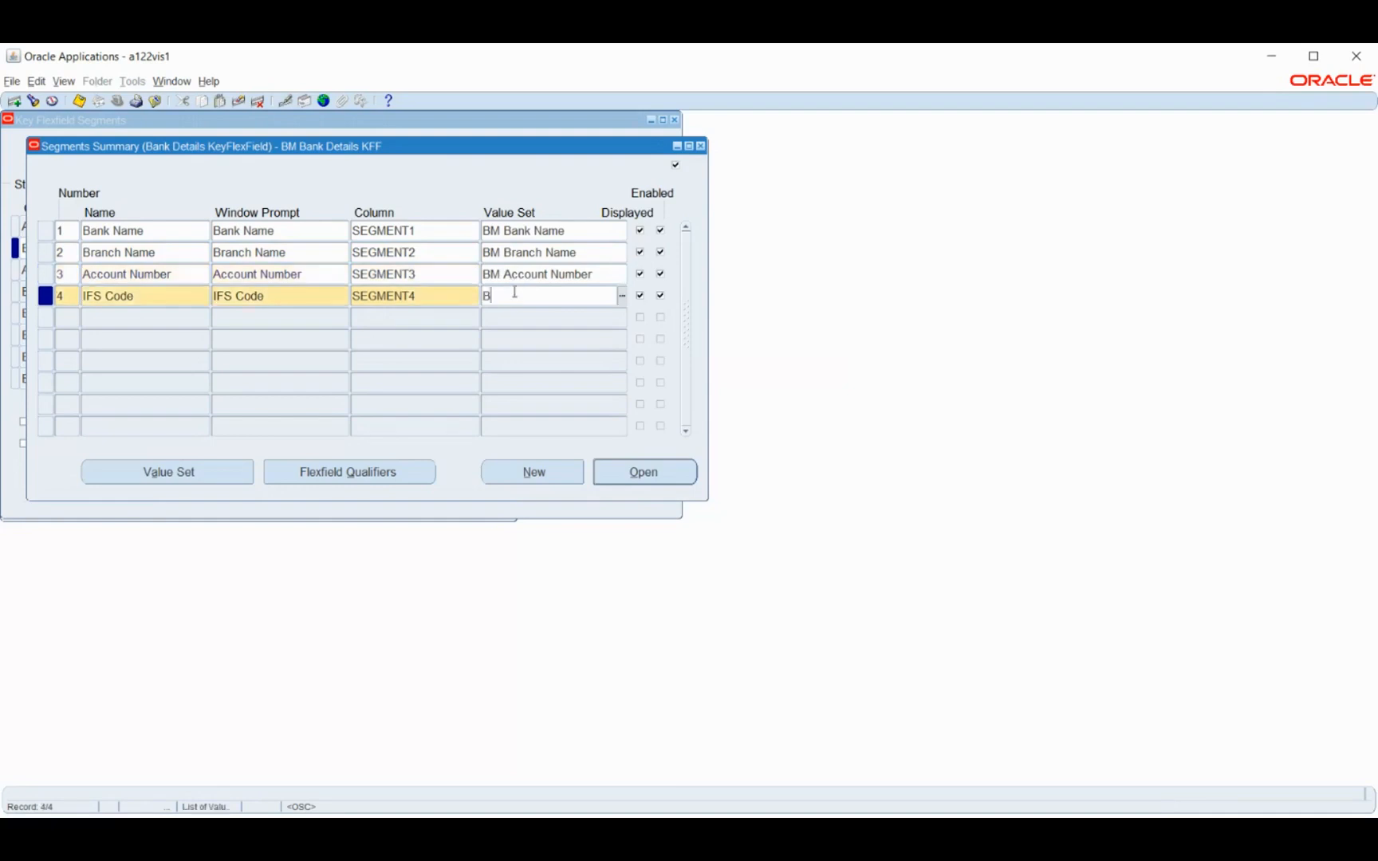
type("M IF")
key("Tab")
key("ctrl+s")
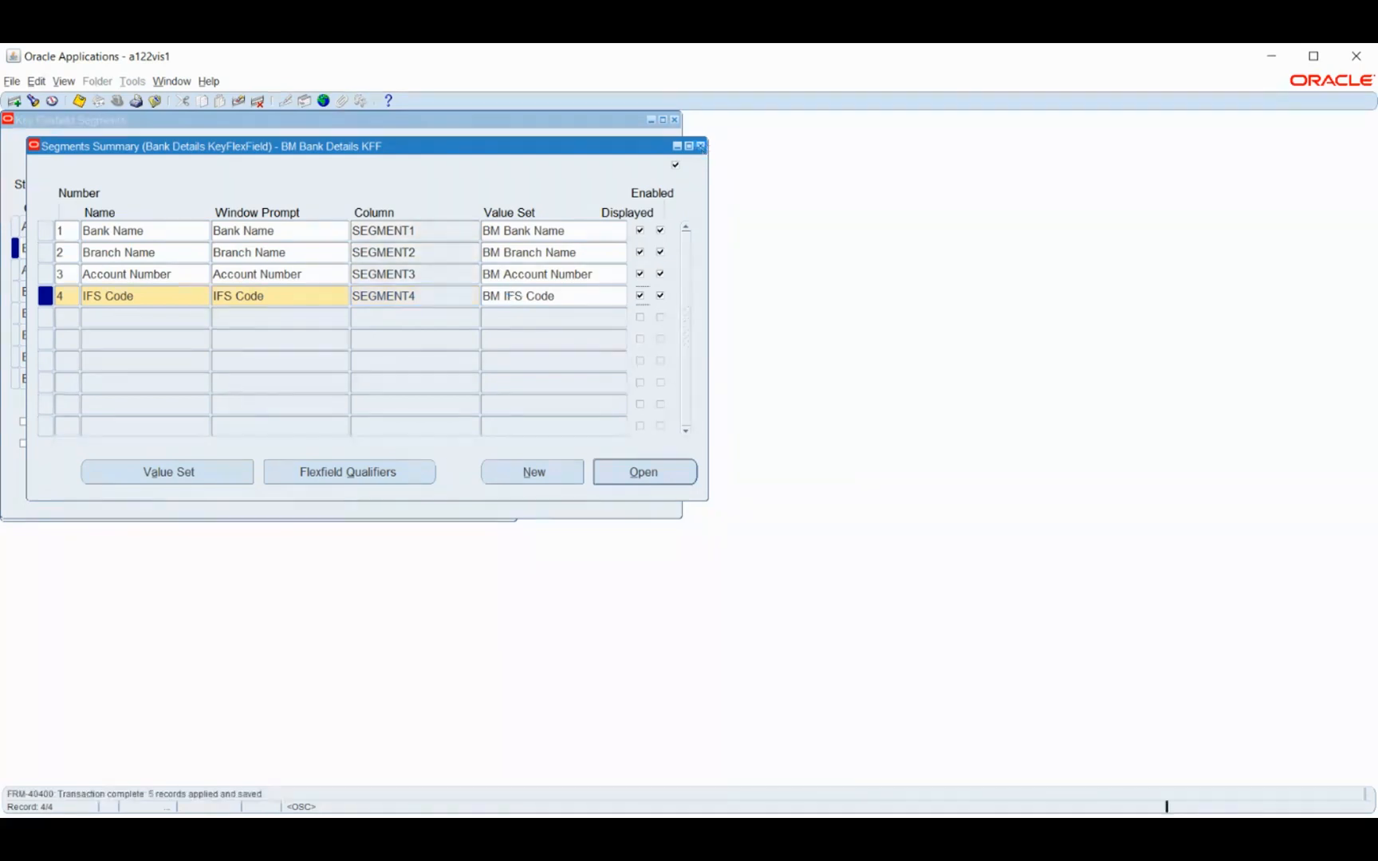
left_click(700, 146)
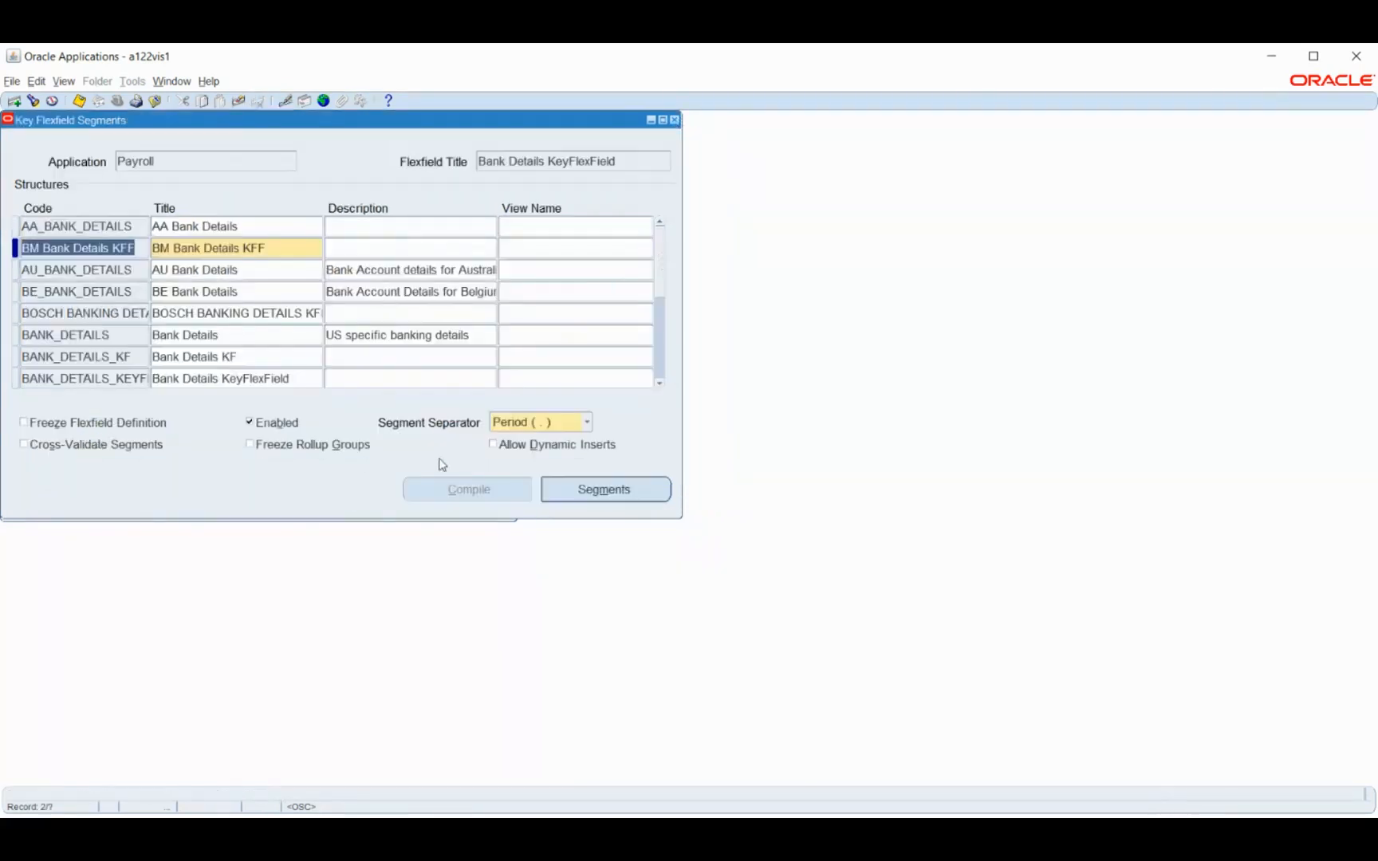
Allow dynamic inserts for the BM Bank Details KFF structure, freeze its flexfield definition and compile it
left_click(514, 443)
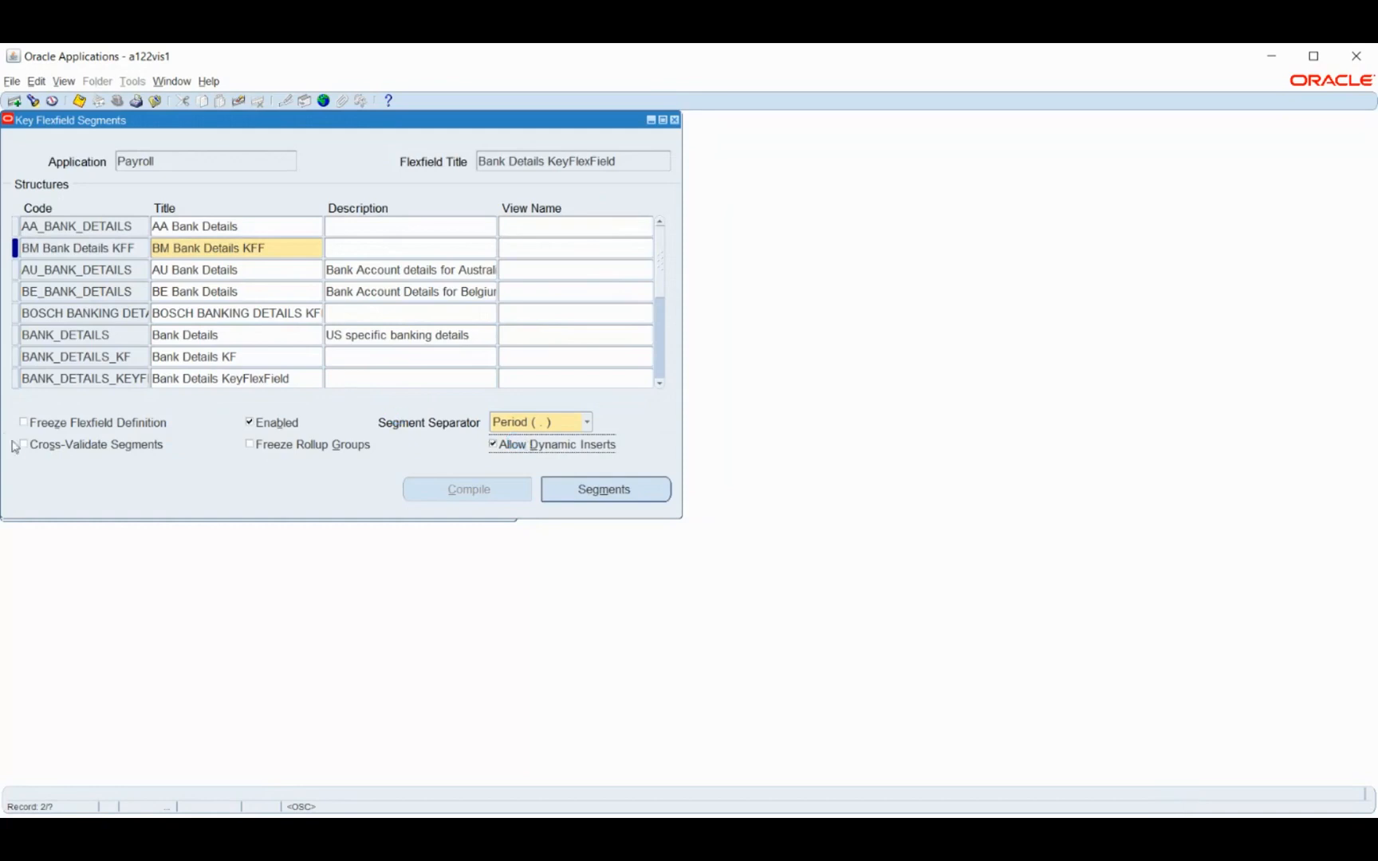
left_click(49, 424)
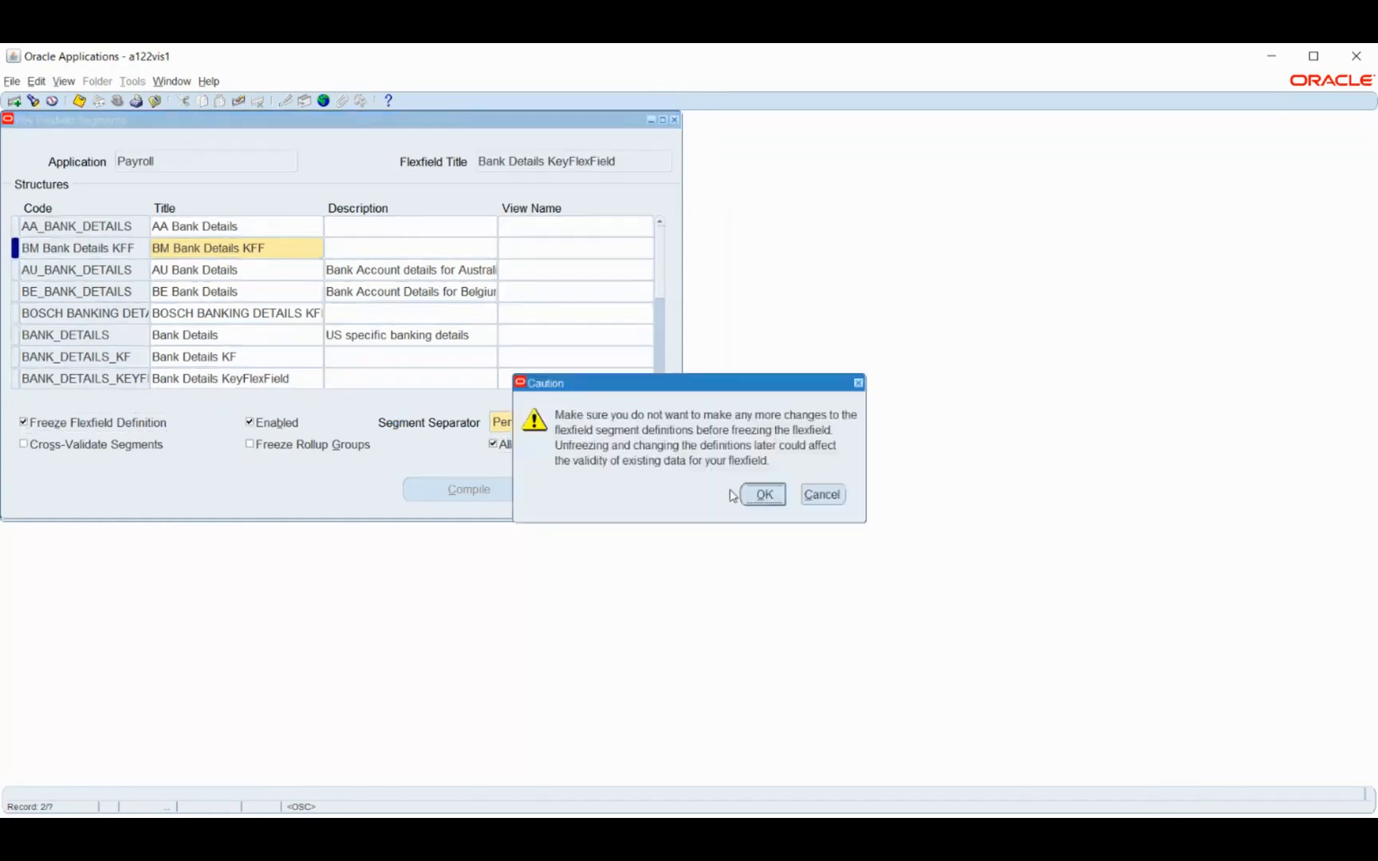
left_click(754, 492)
left_click(486, 491)
left_click(749, 476)
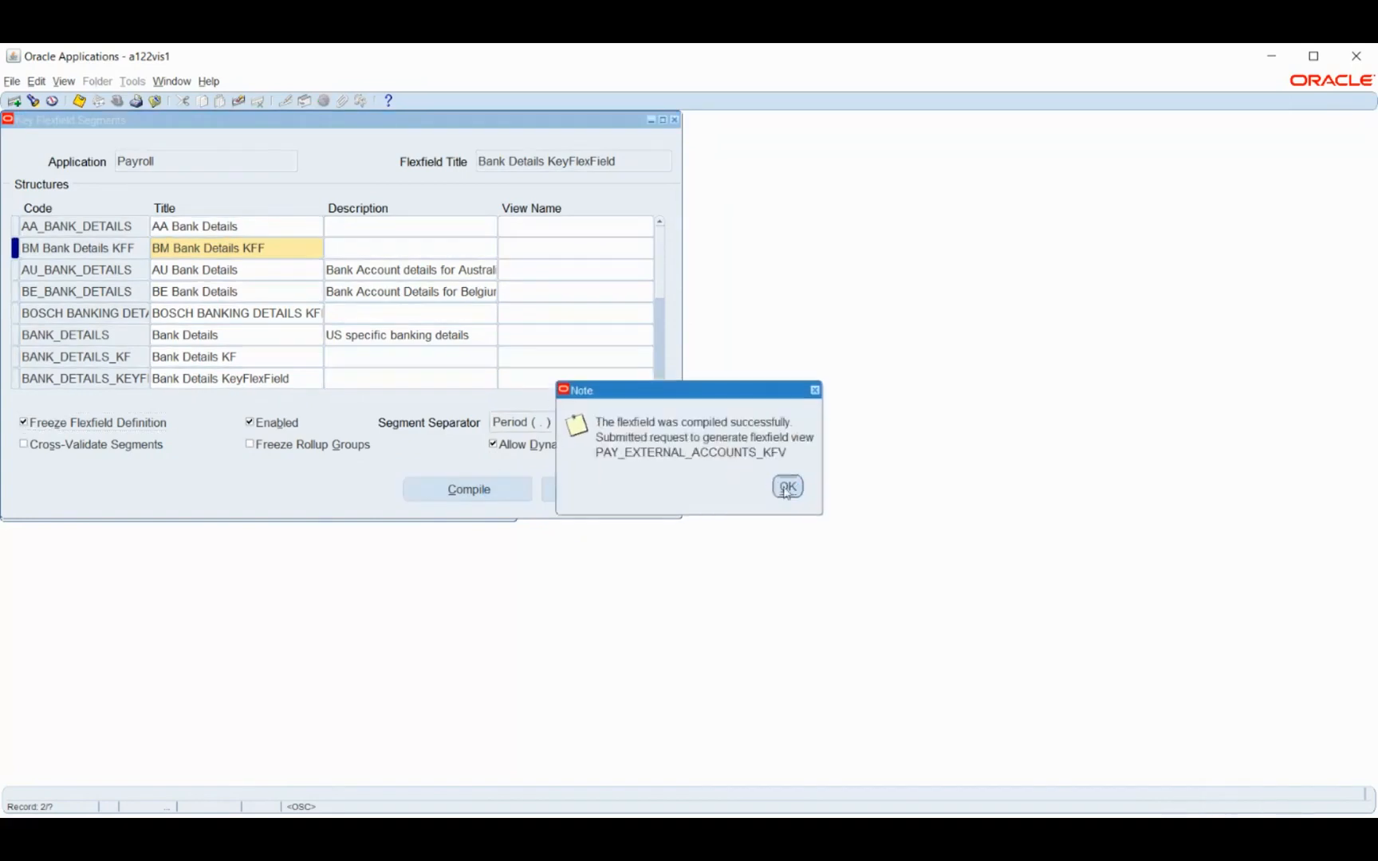
key("Return")
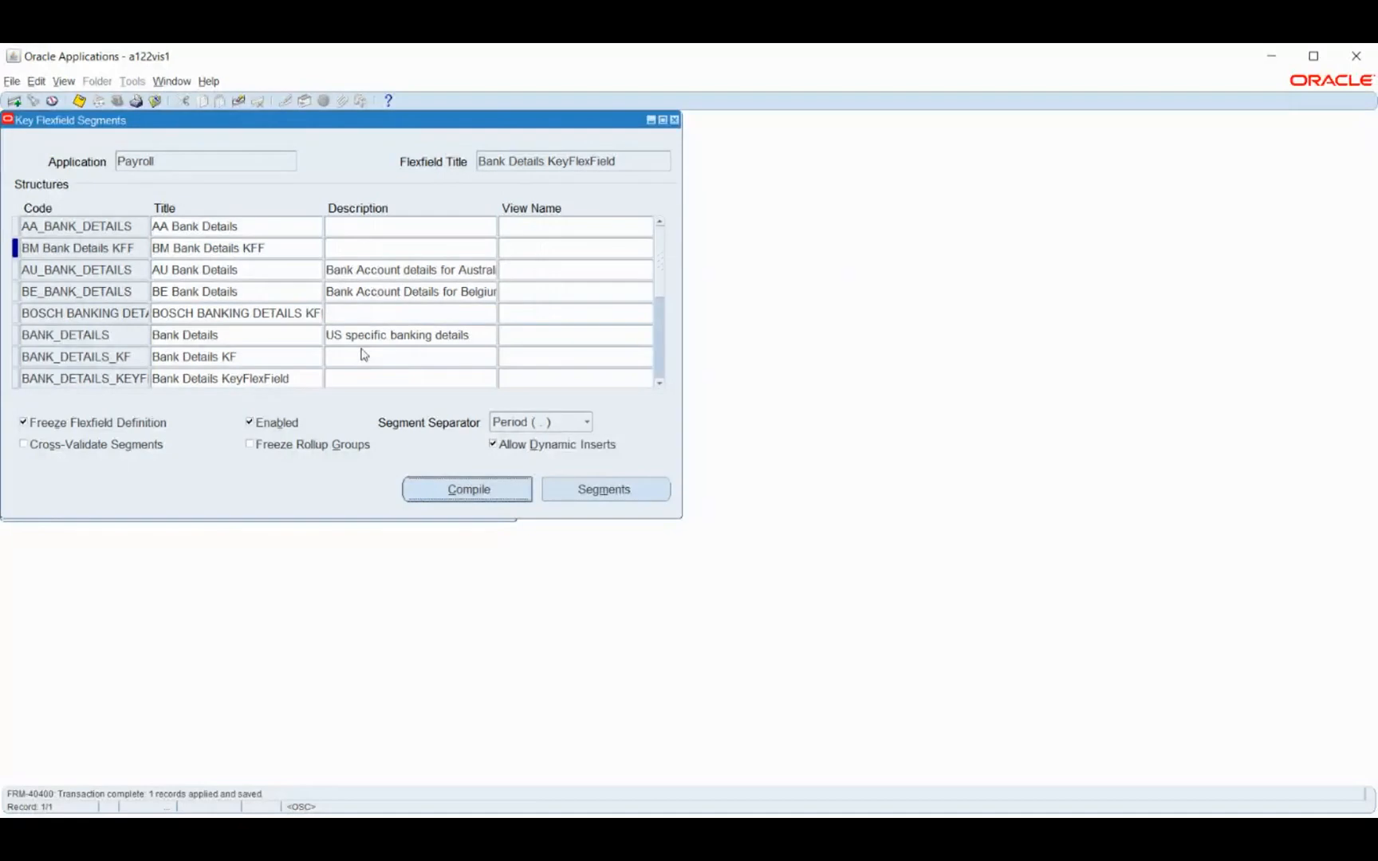
left_click(52, 244)
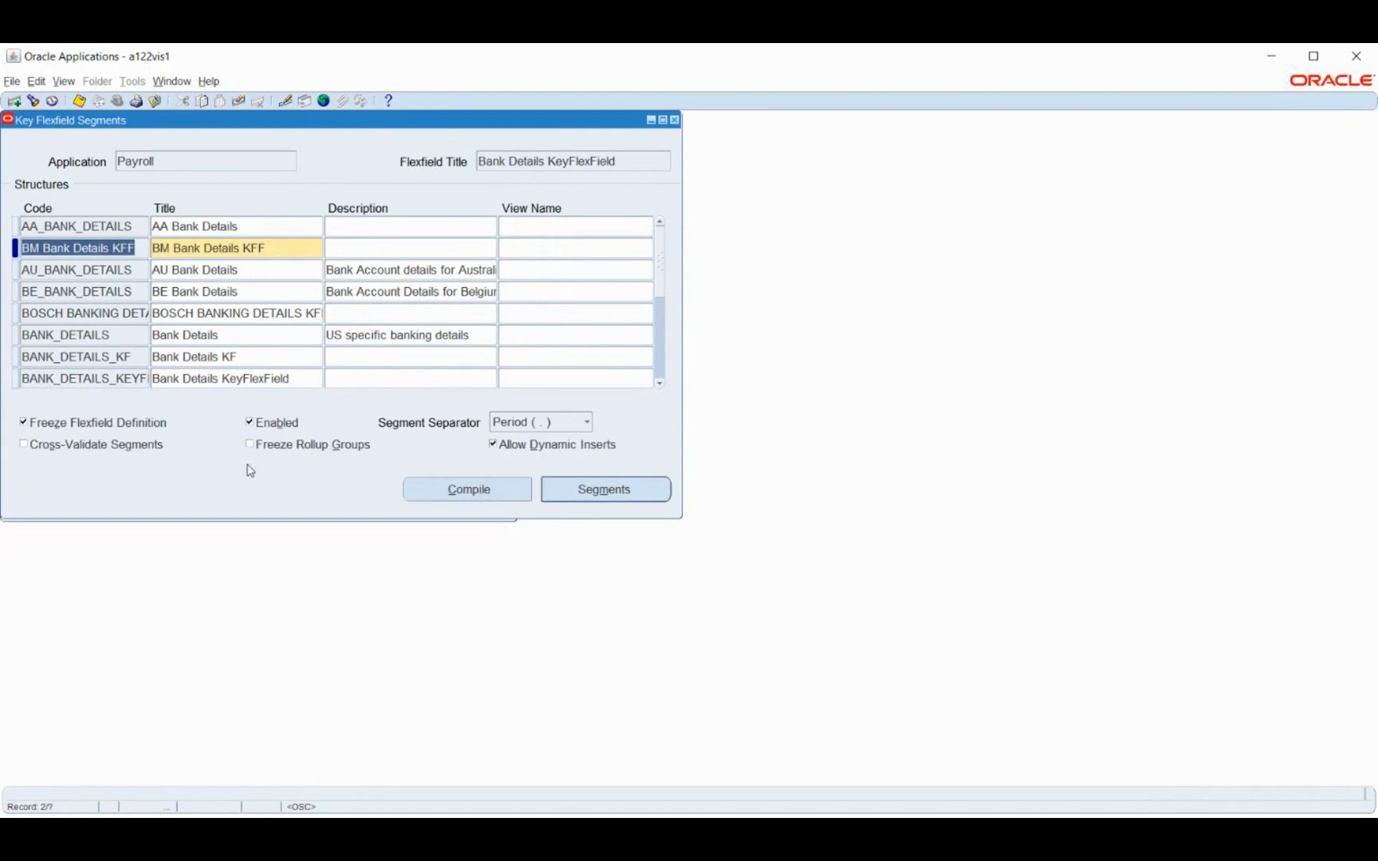
left_click(454, 831)
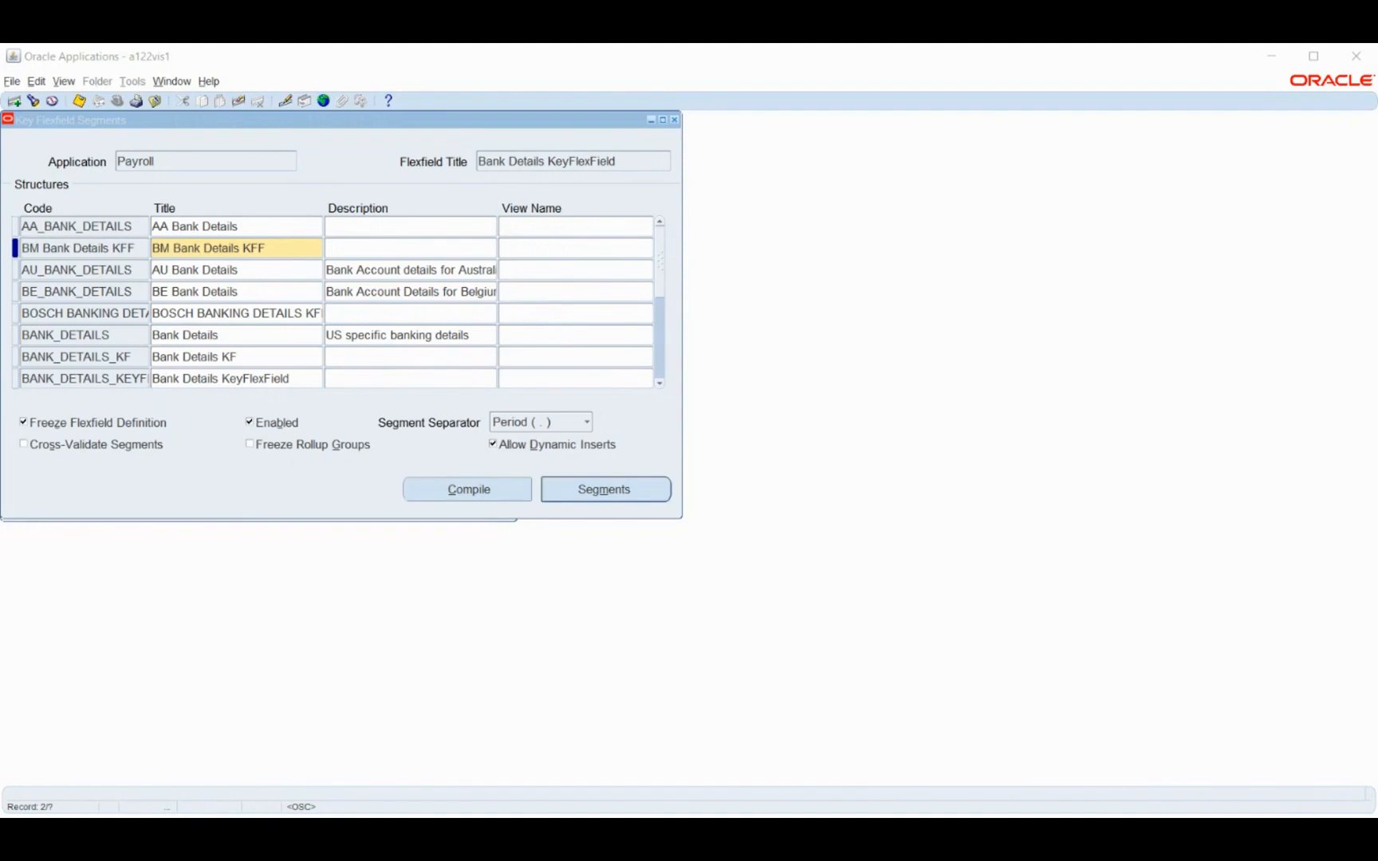
left_click(1284, 59)
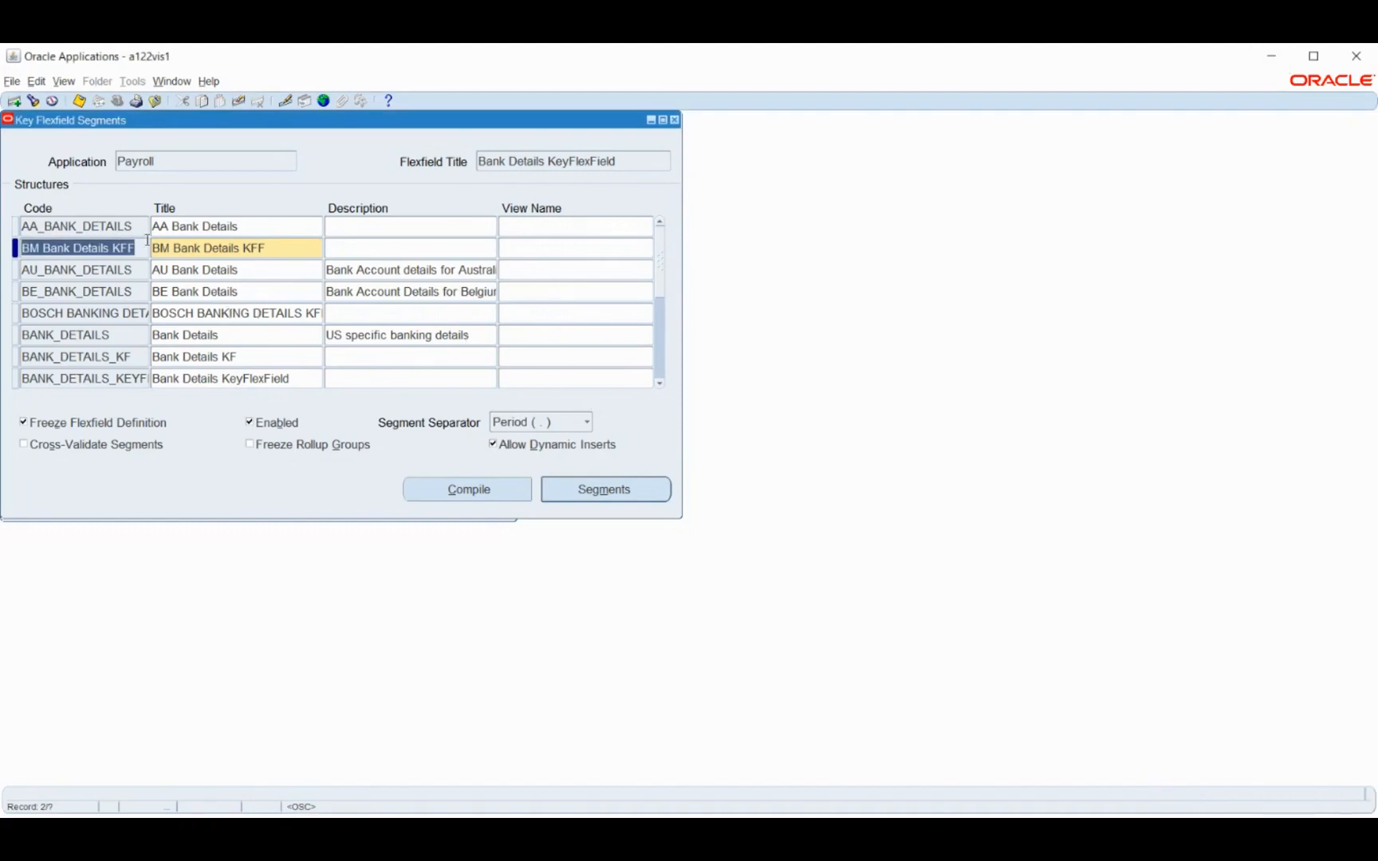
Find the key flexfields of the General Ledger application and load the Accounting Flexfield
left_click(167, 162)
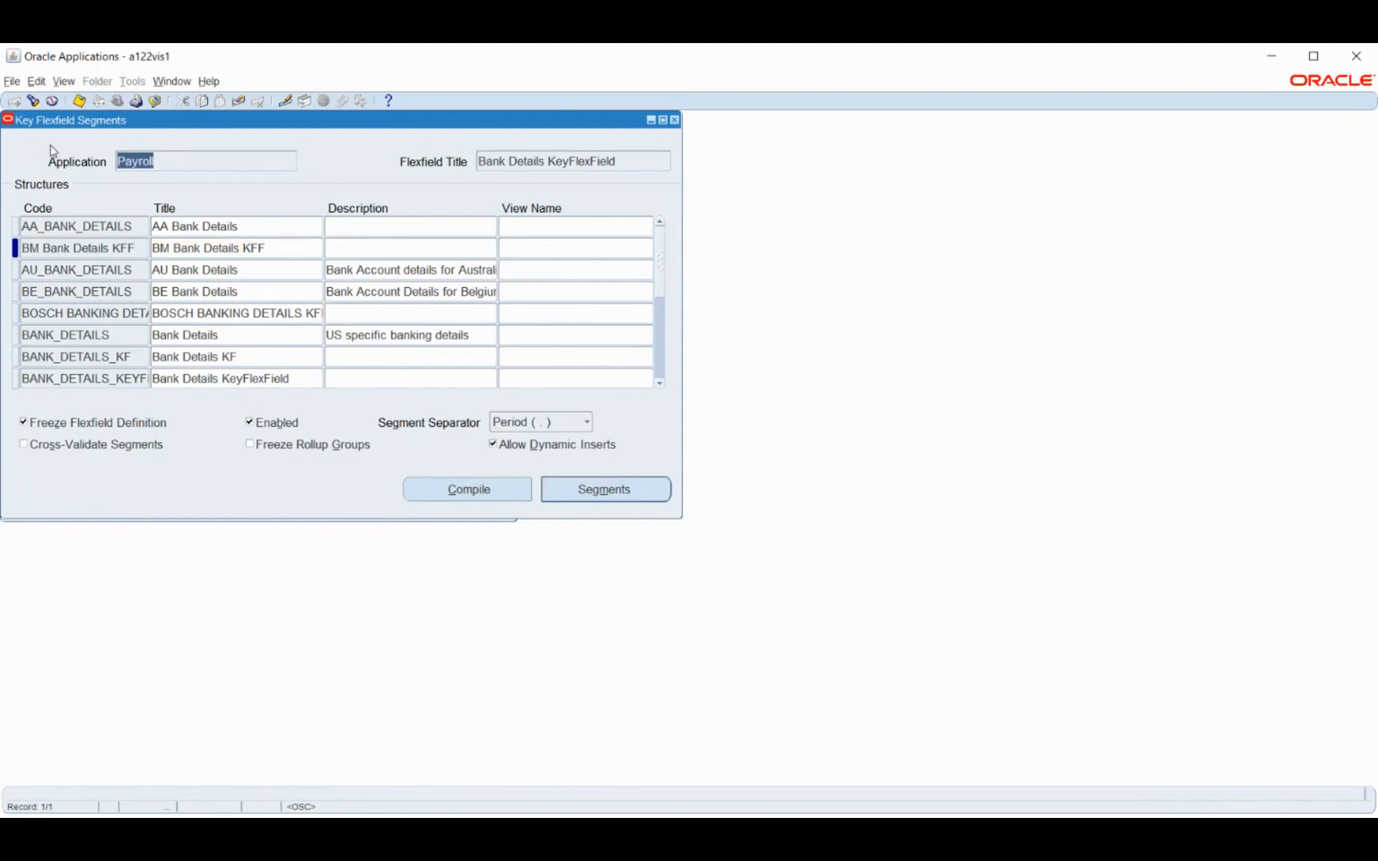
left_click(33, 101)
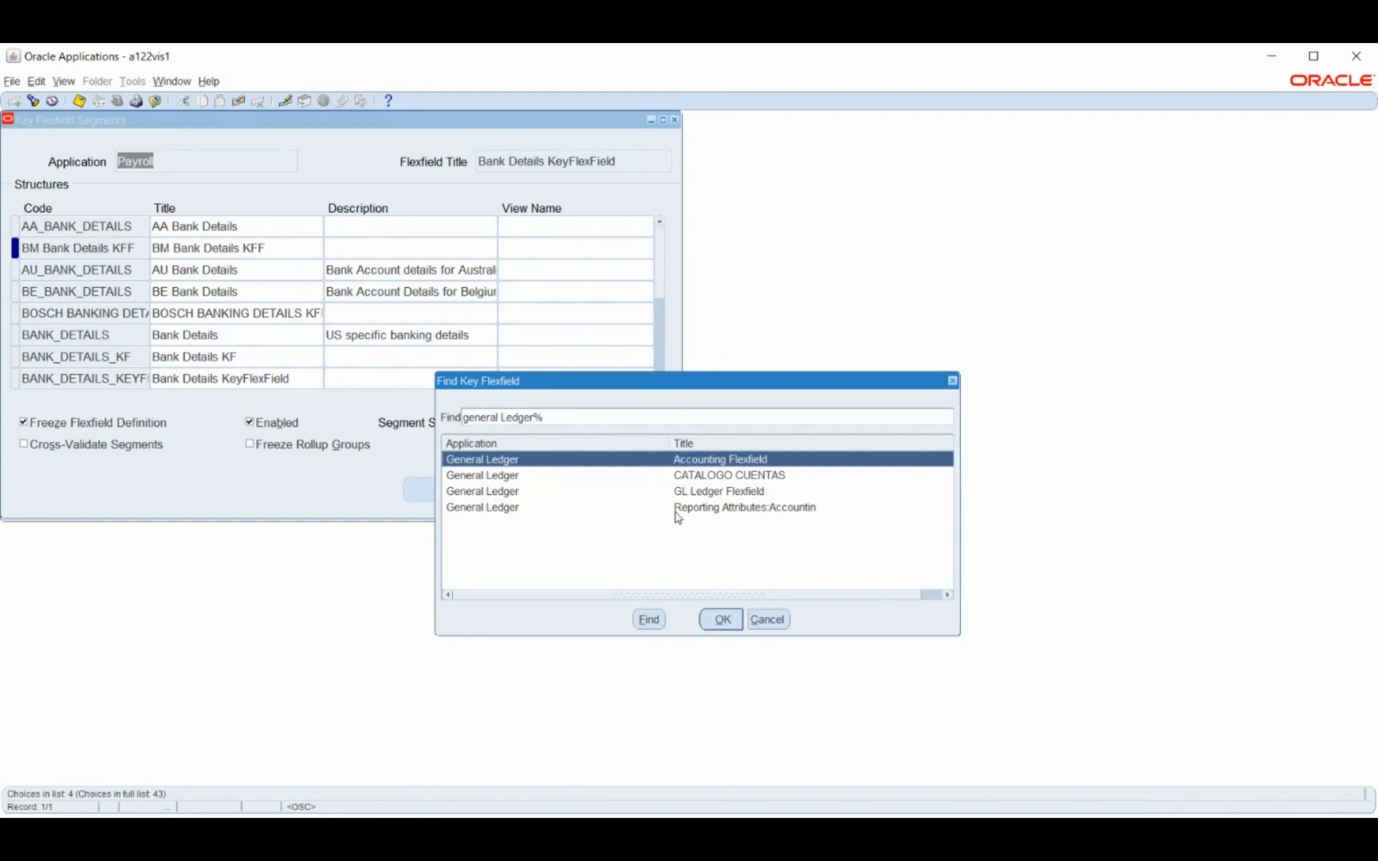
left_click(721, 620)
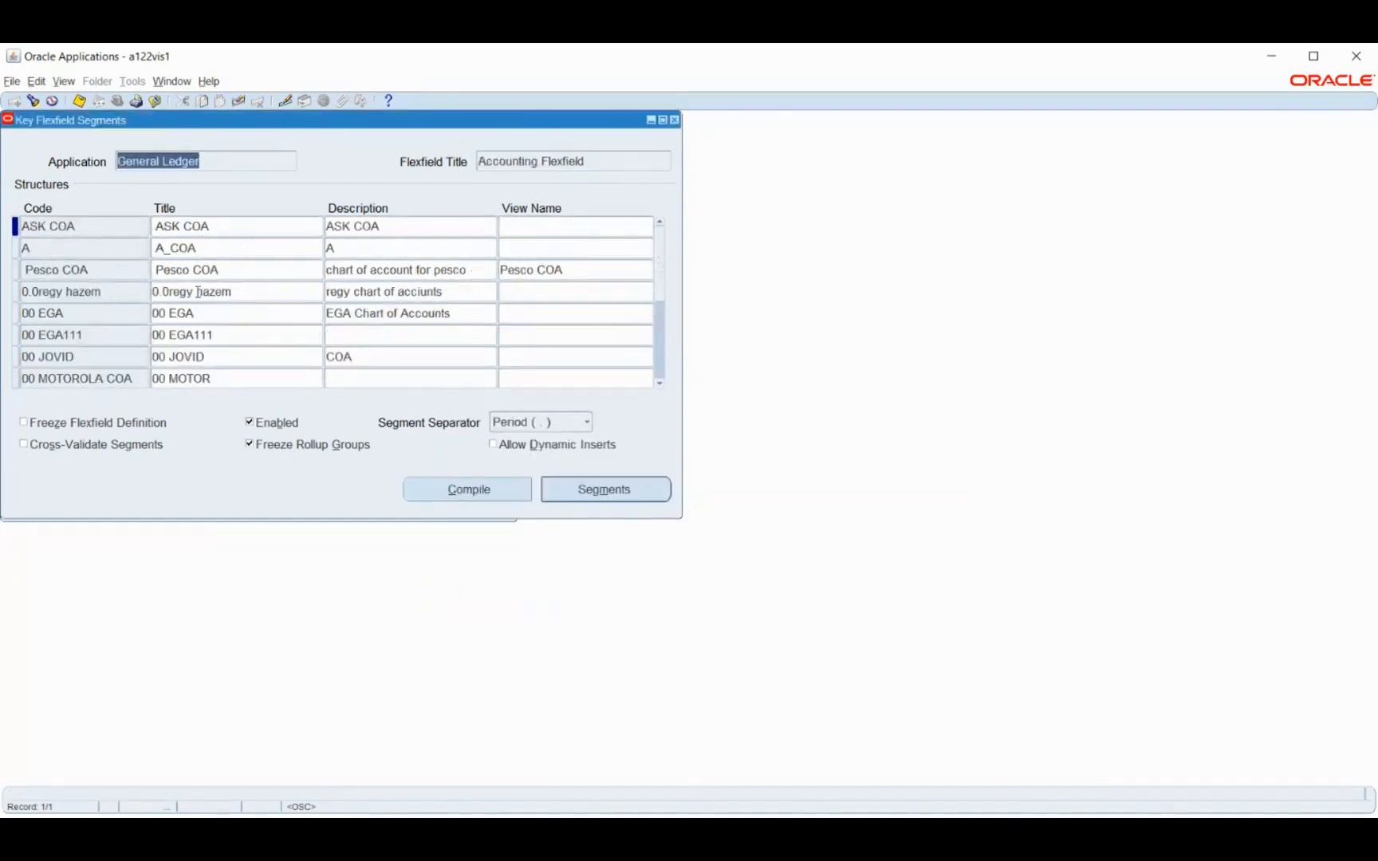
Find the Operations Accounting Flex structure of the Accounting Flexfield and examine its segments and value sets
left_click(90, 333)
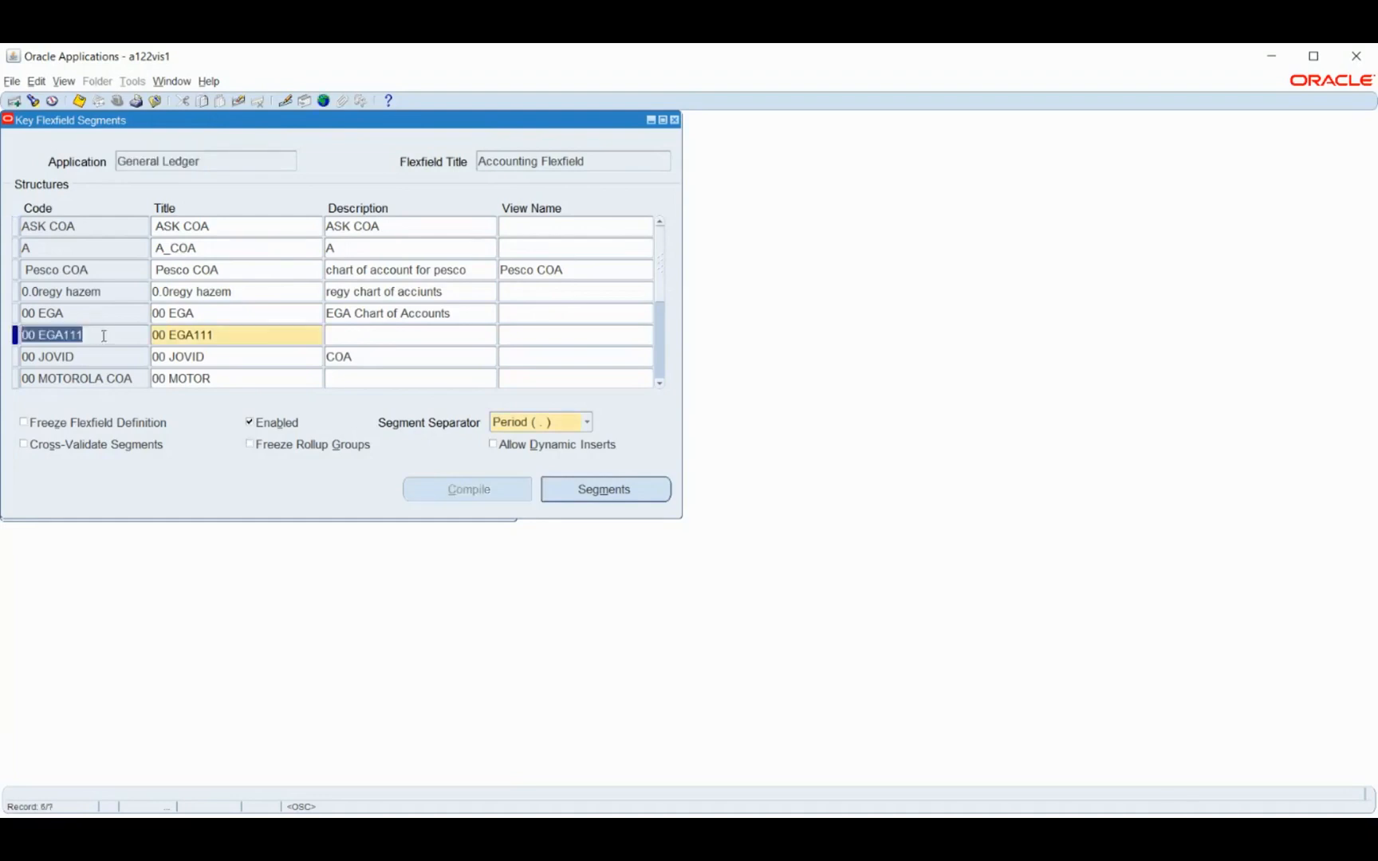
left_click(33, 100)
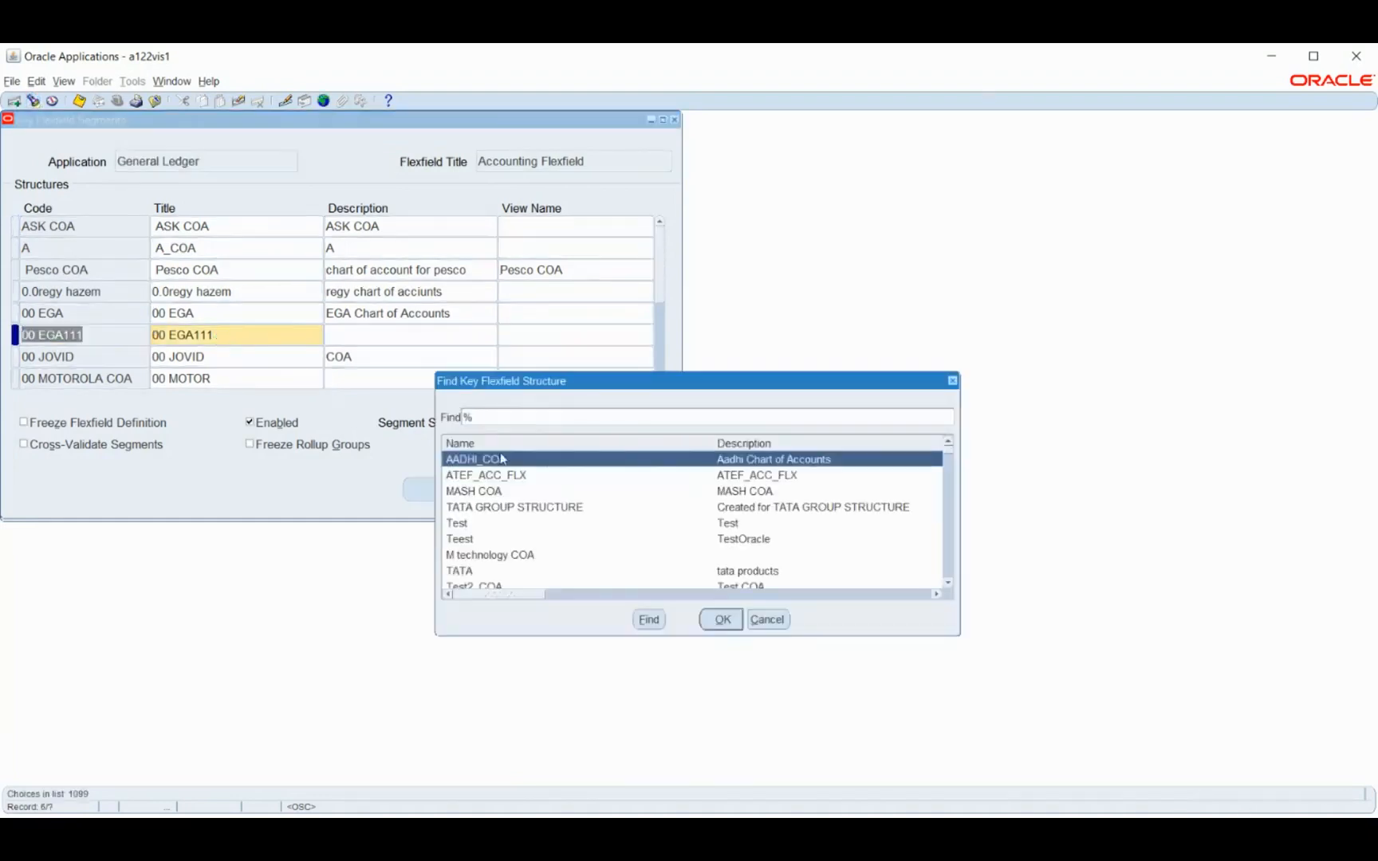
type("v")
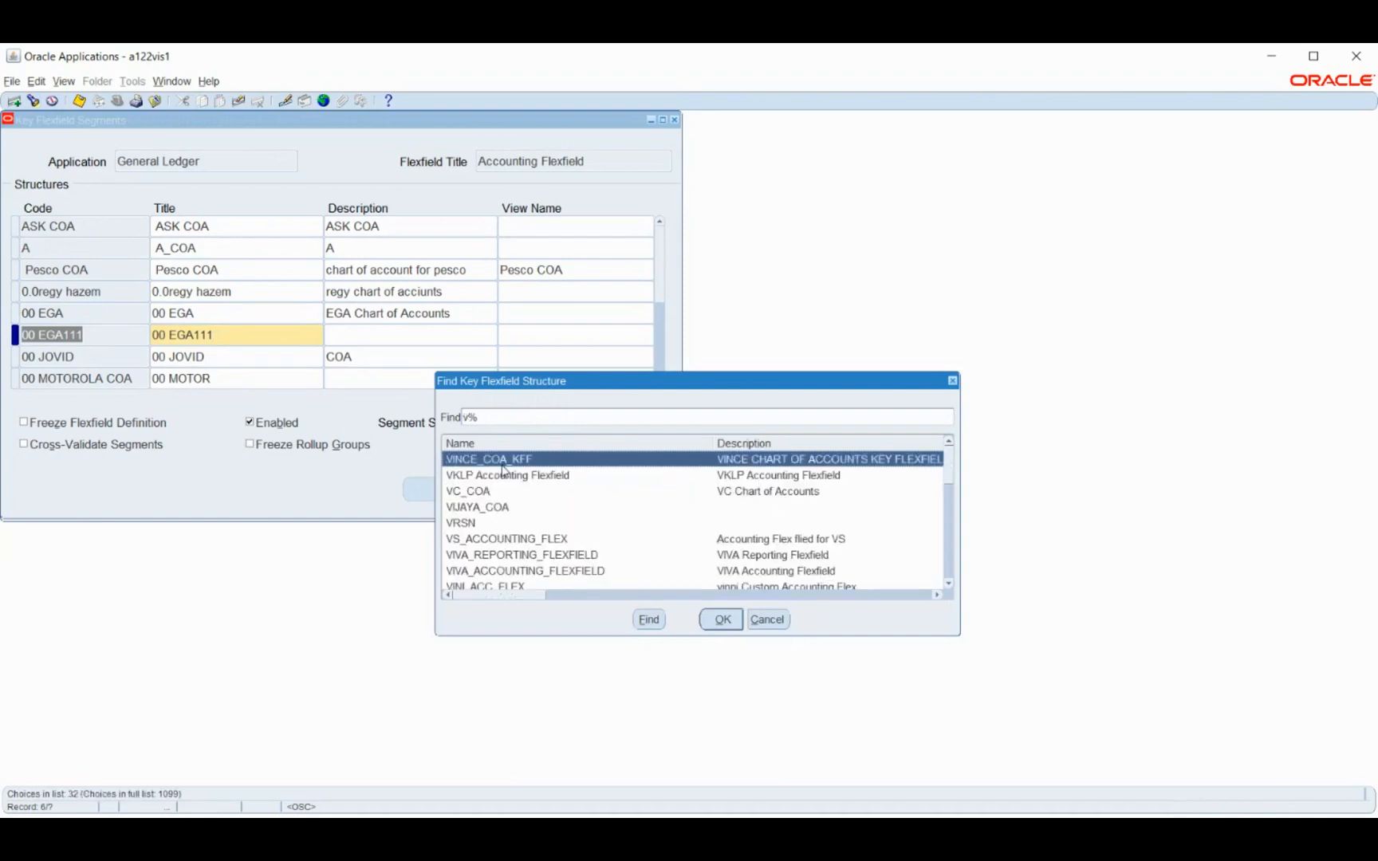
key("BackSpace")
type("o")
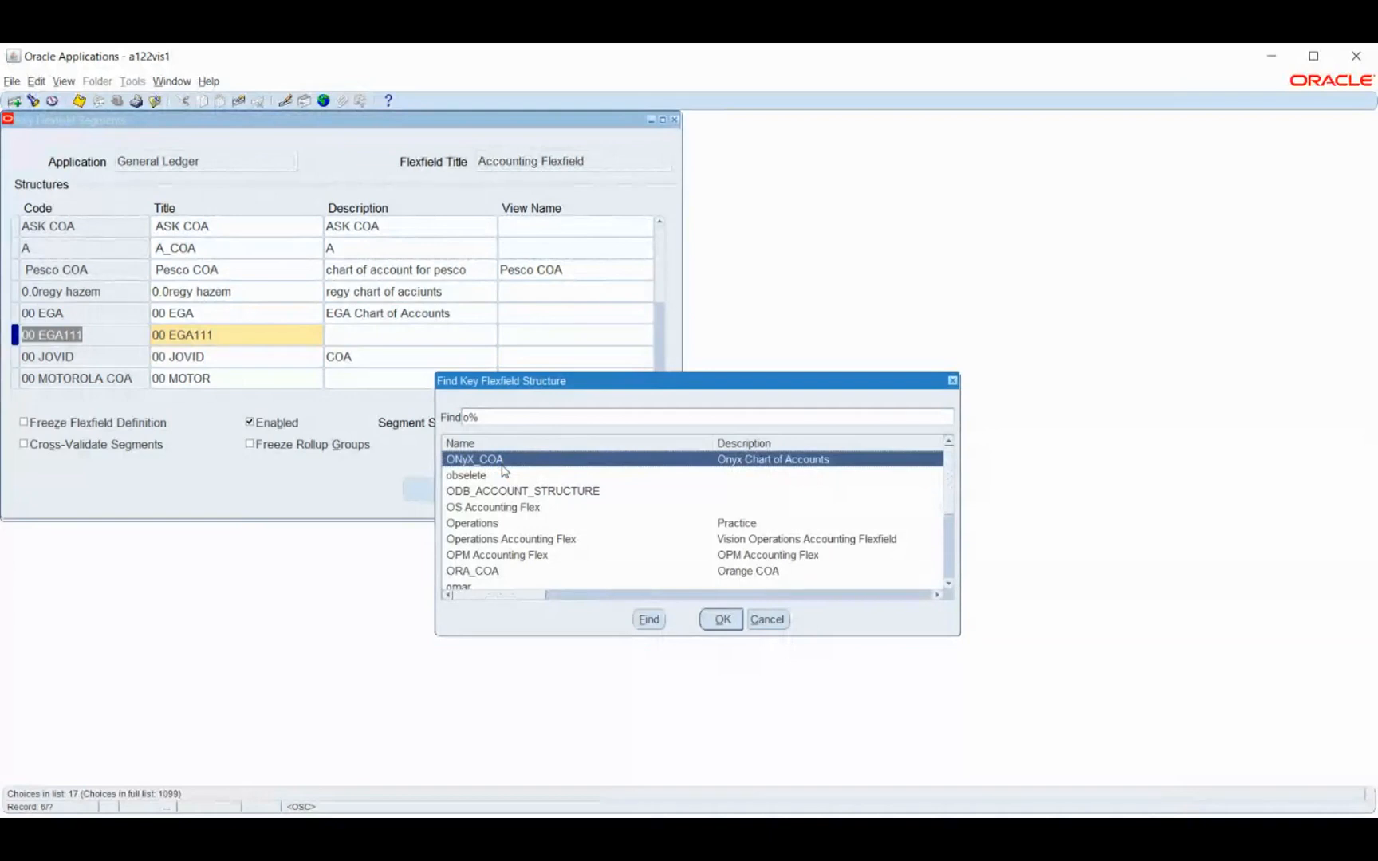
type("p")
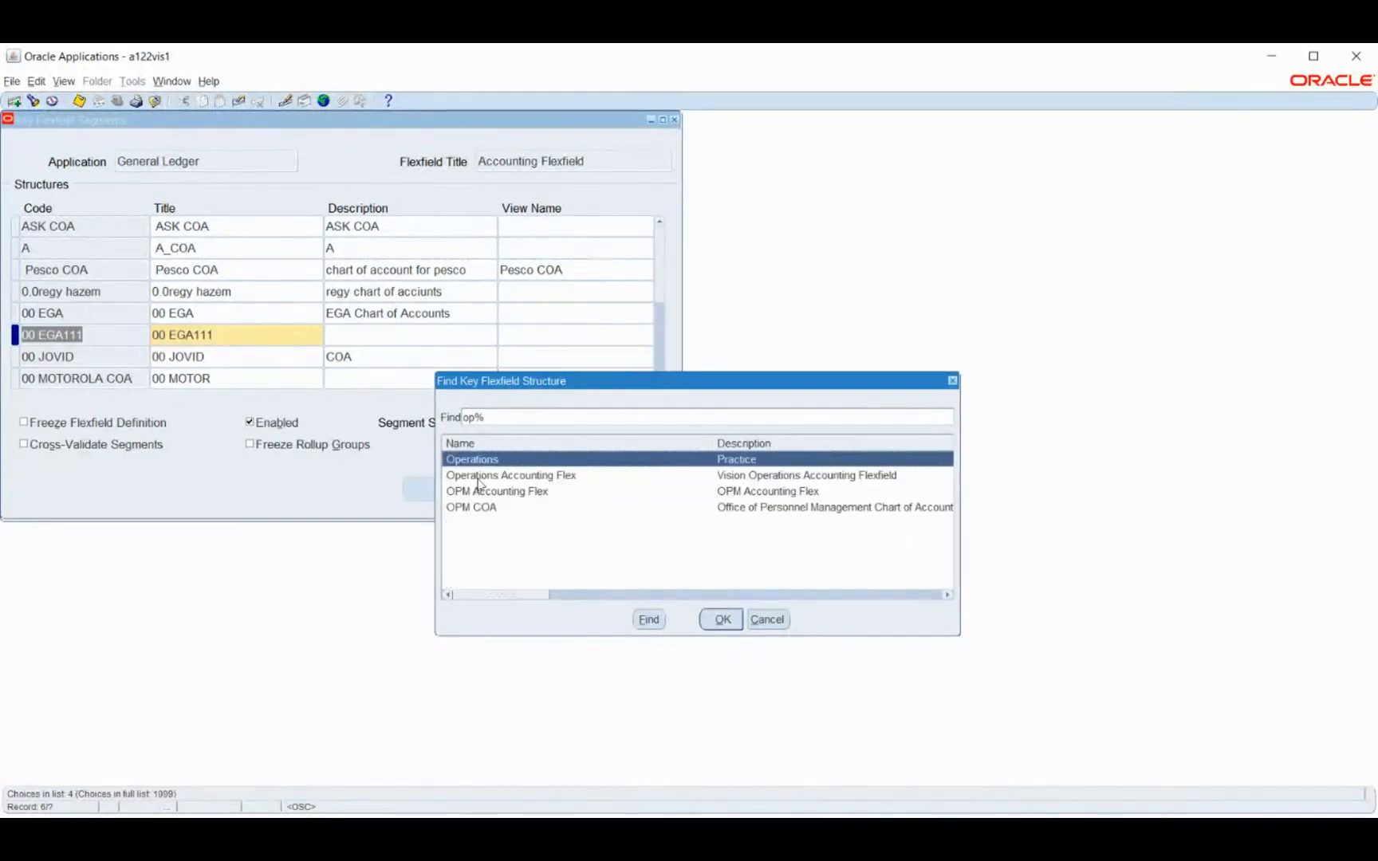
left_click(482, 476)
left_click(721, 620)
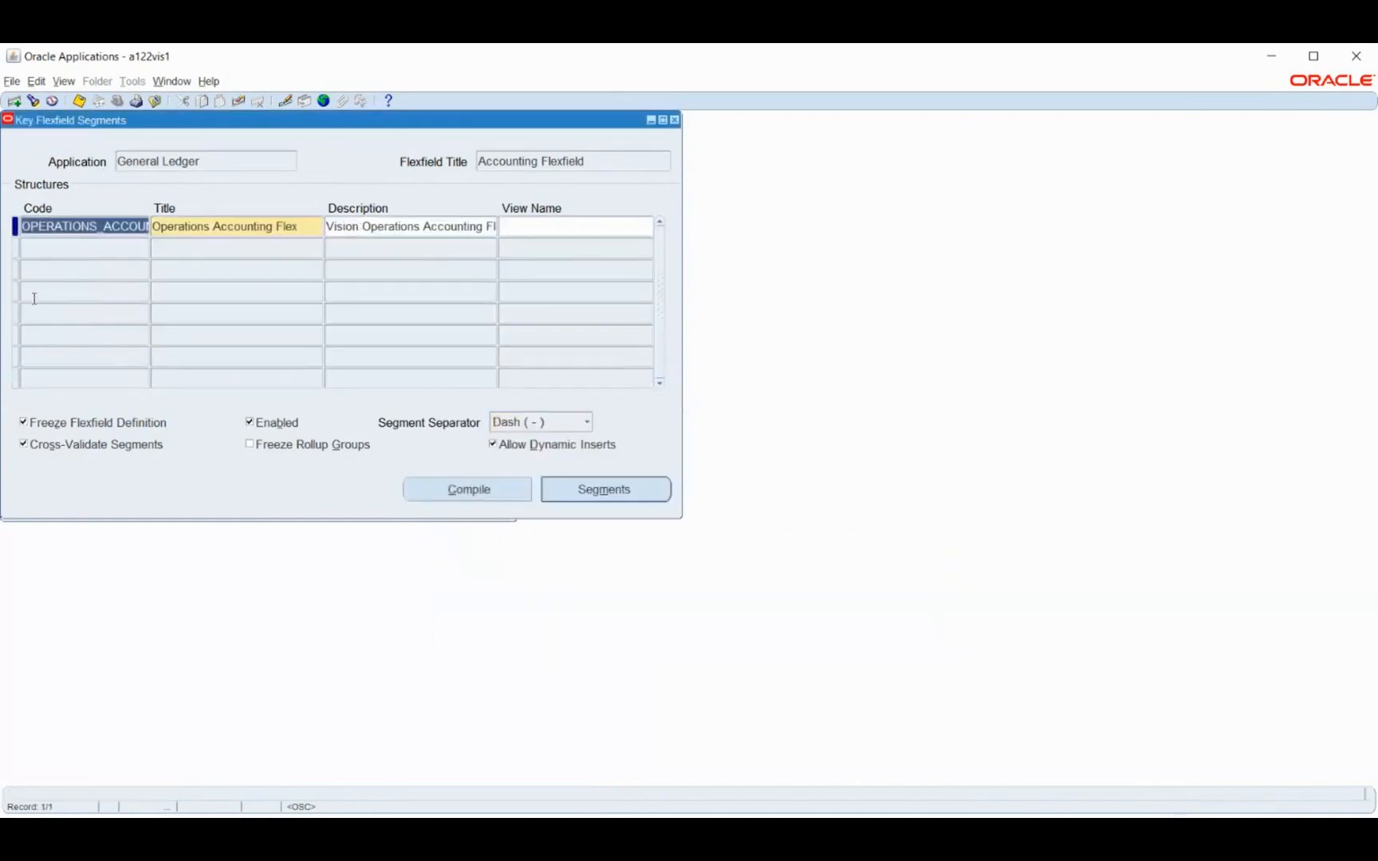
left_click(609, 494)
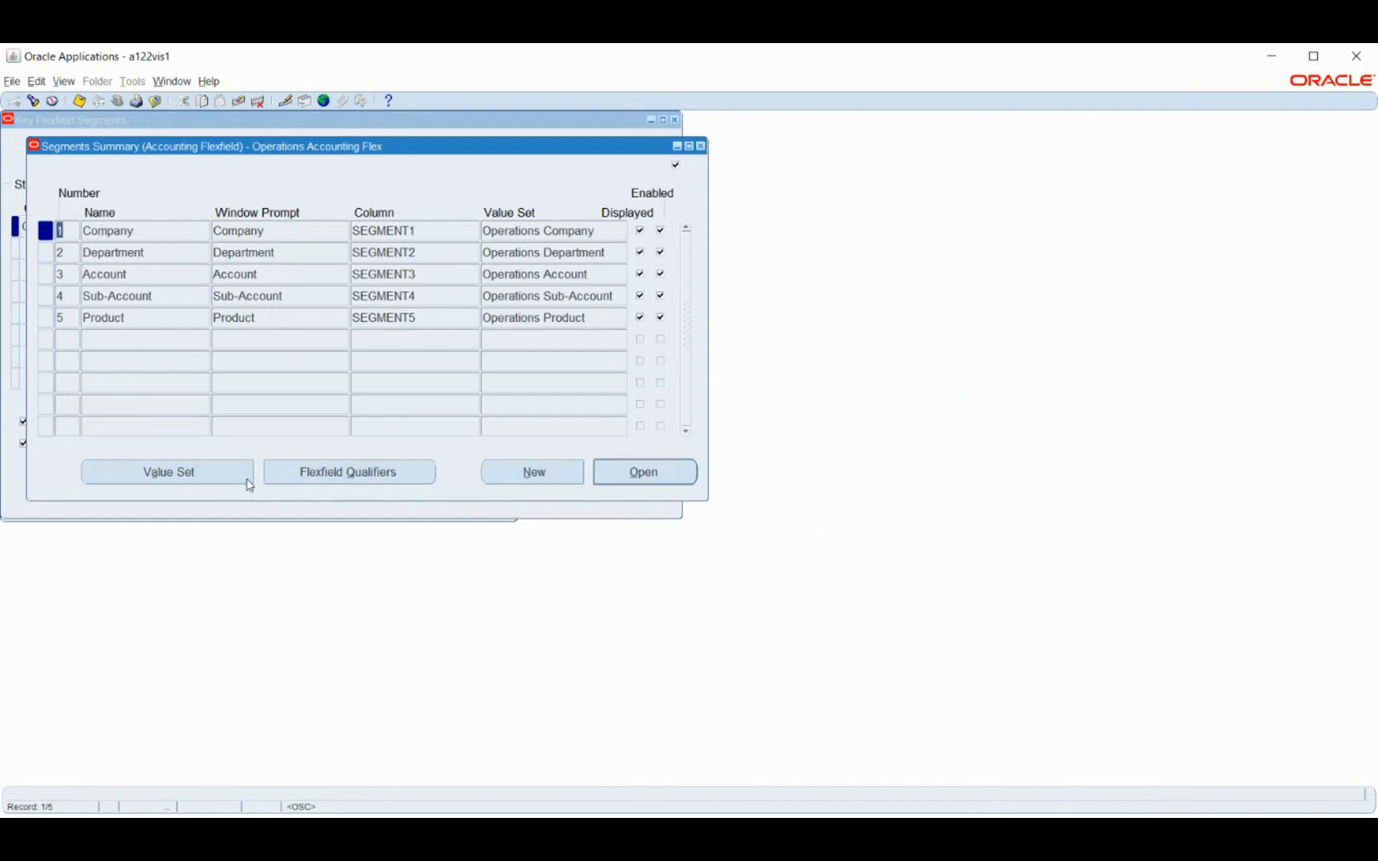
left_click(267, 831)
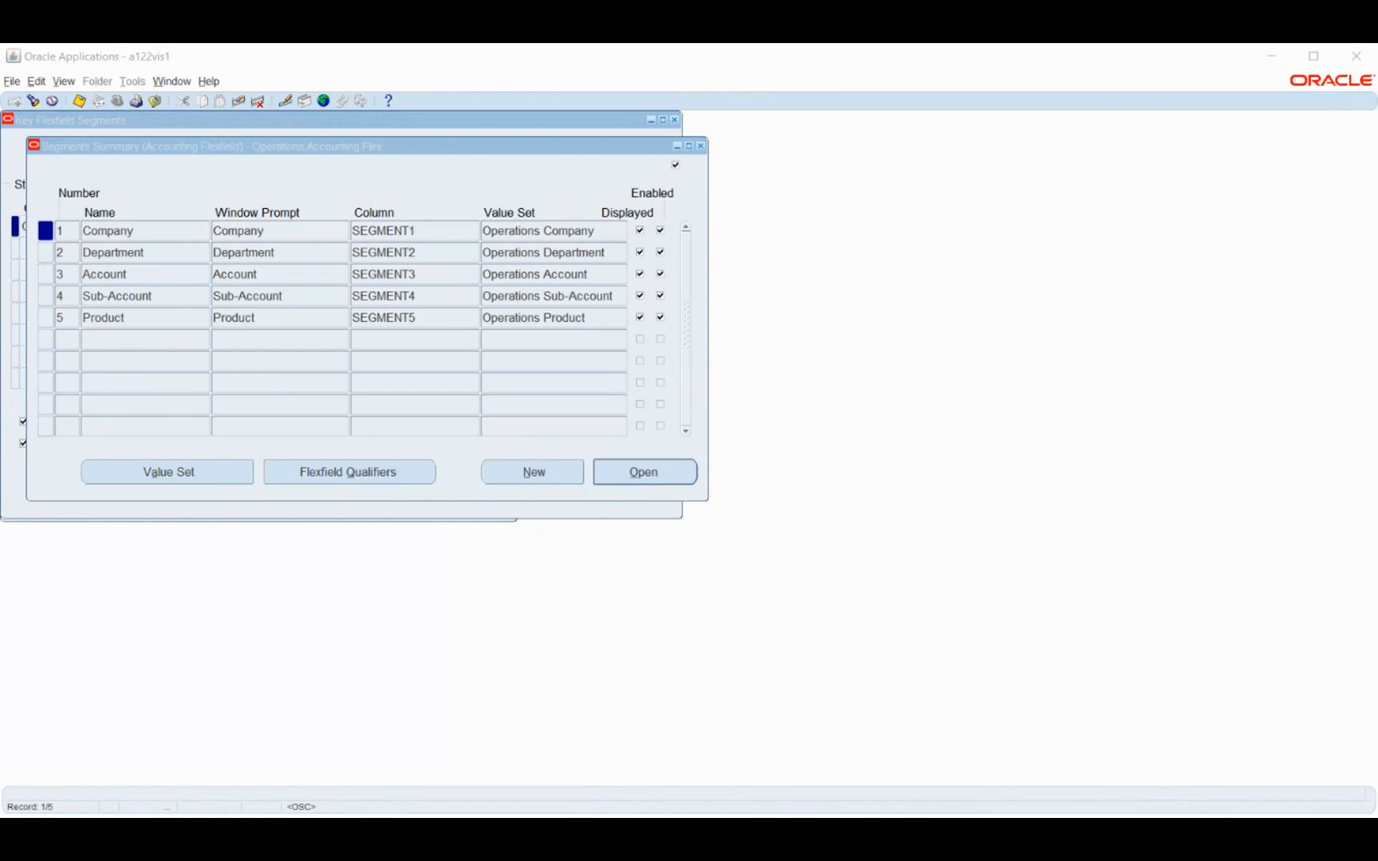
Leave the accounting segments summary and find the Payroll application's Cost Allocation Flexfield
left_click(700, 146)
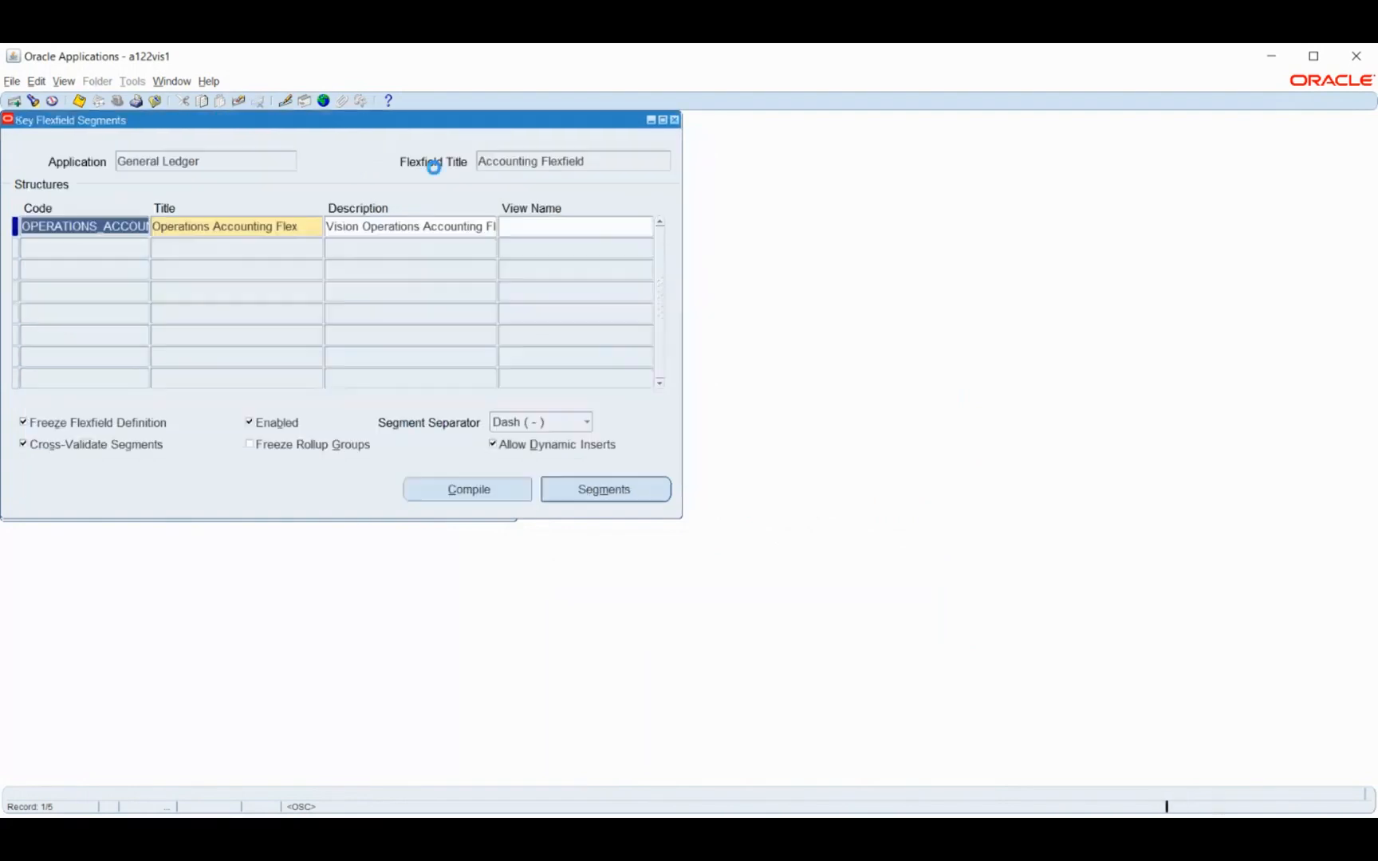
left_click(220, 163)
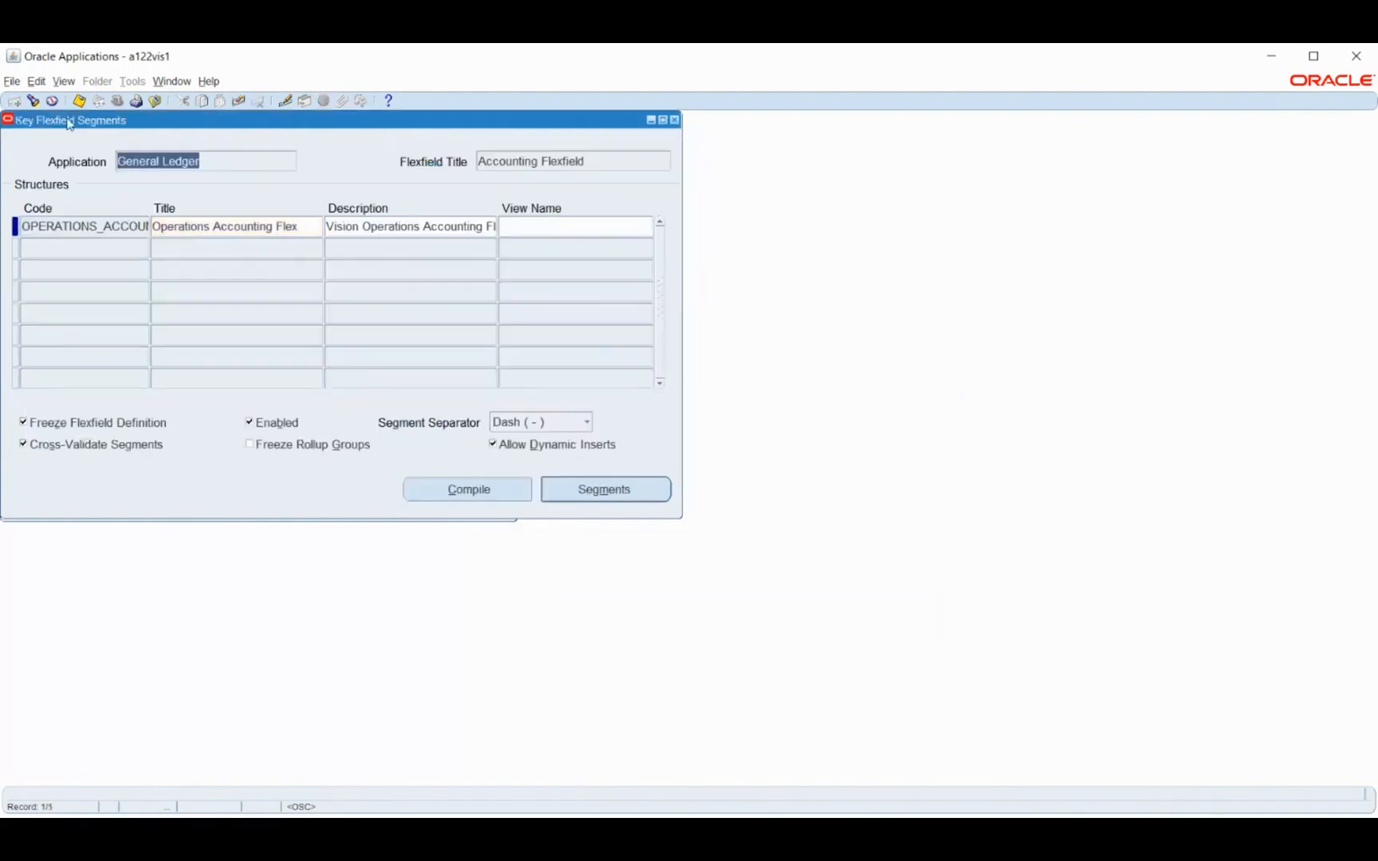
left_click(33, 100)
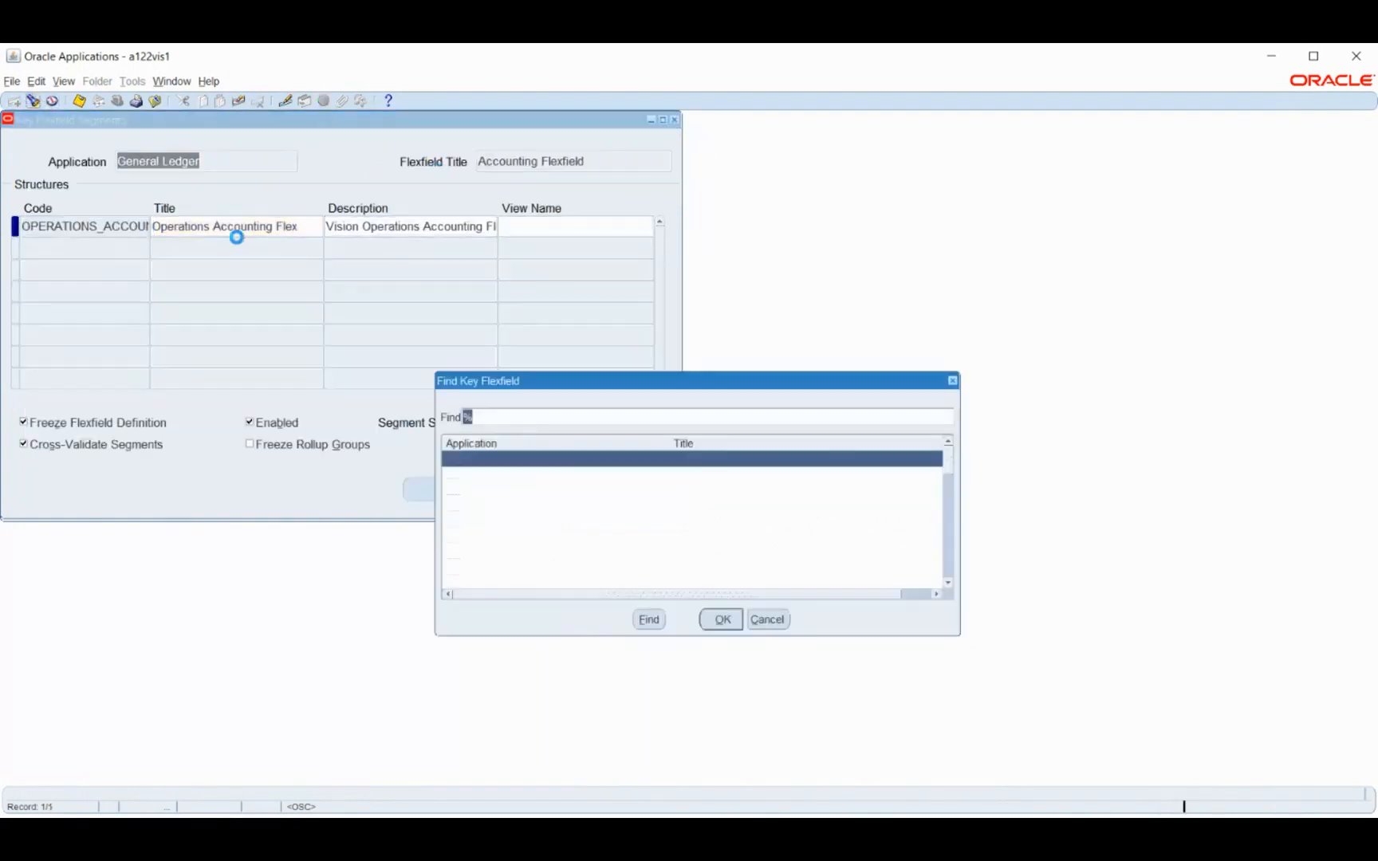
type("p%")
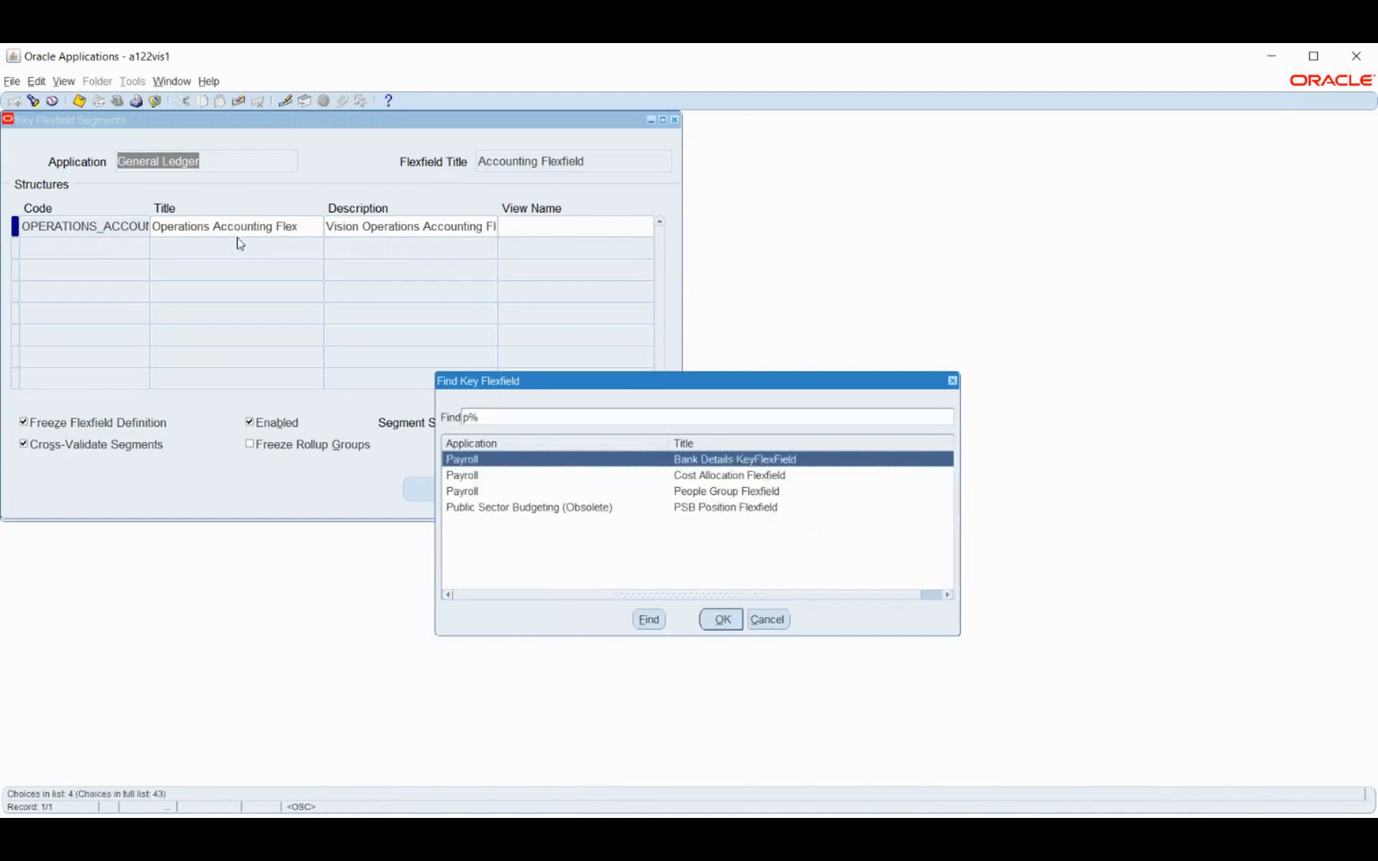
key("Down")
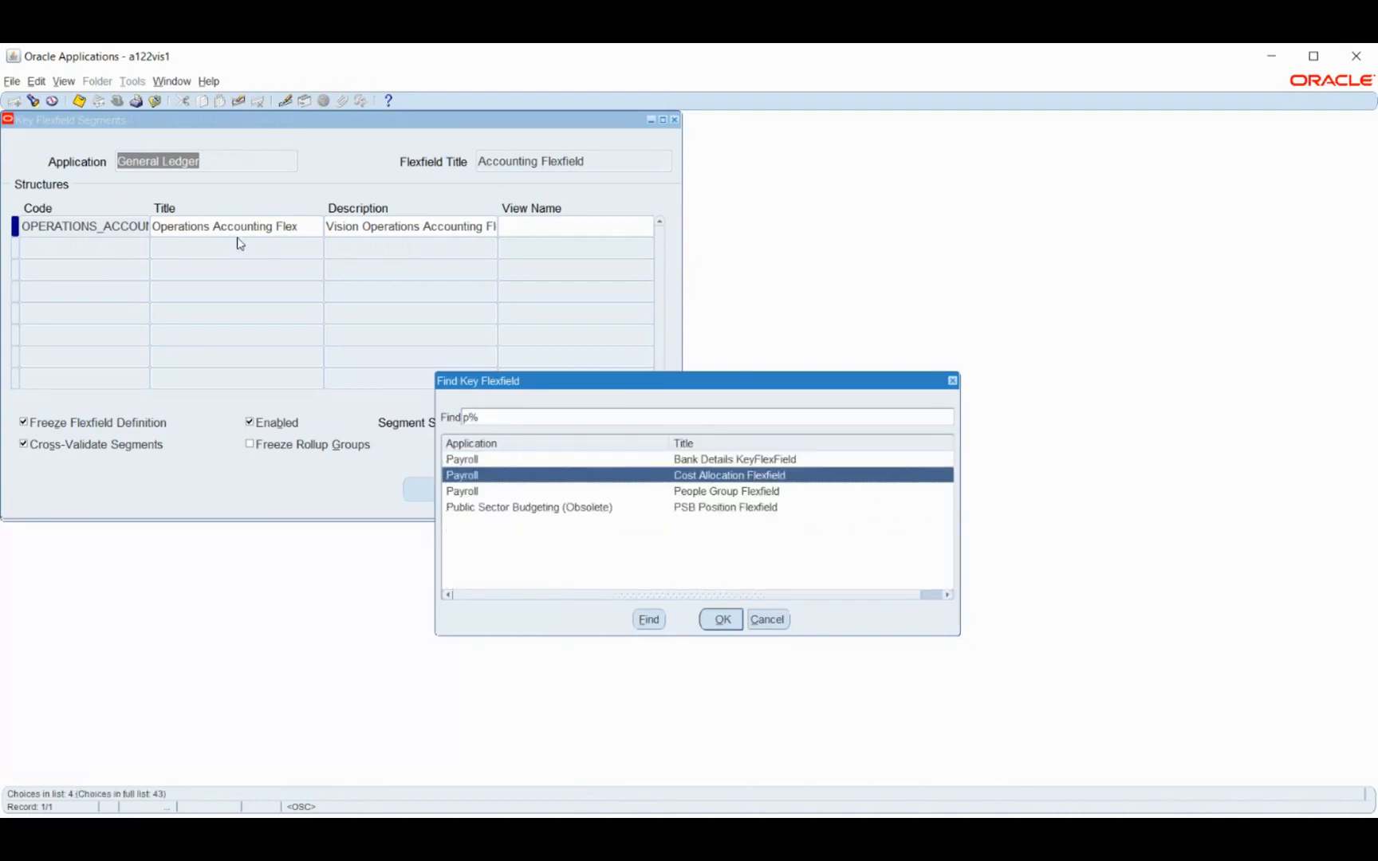
key("Return")
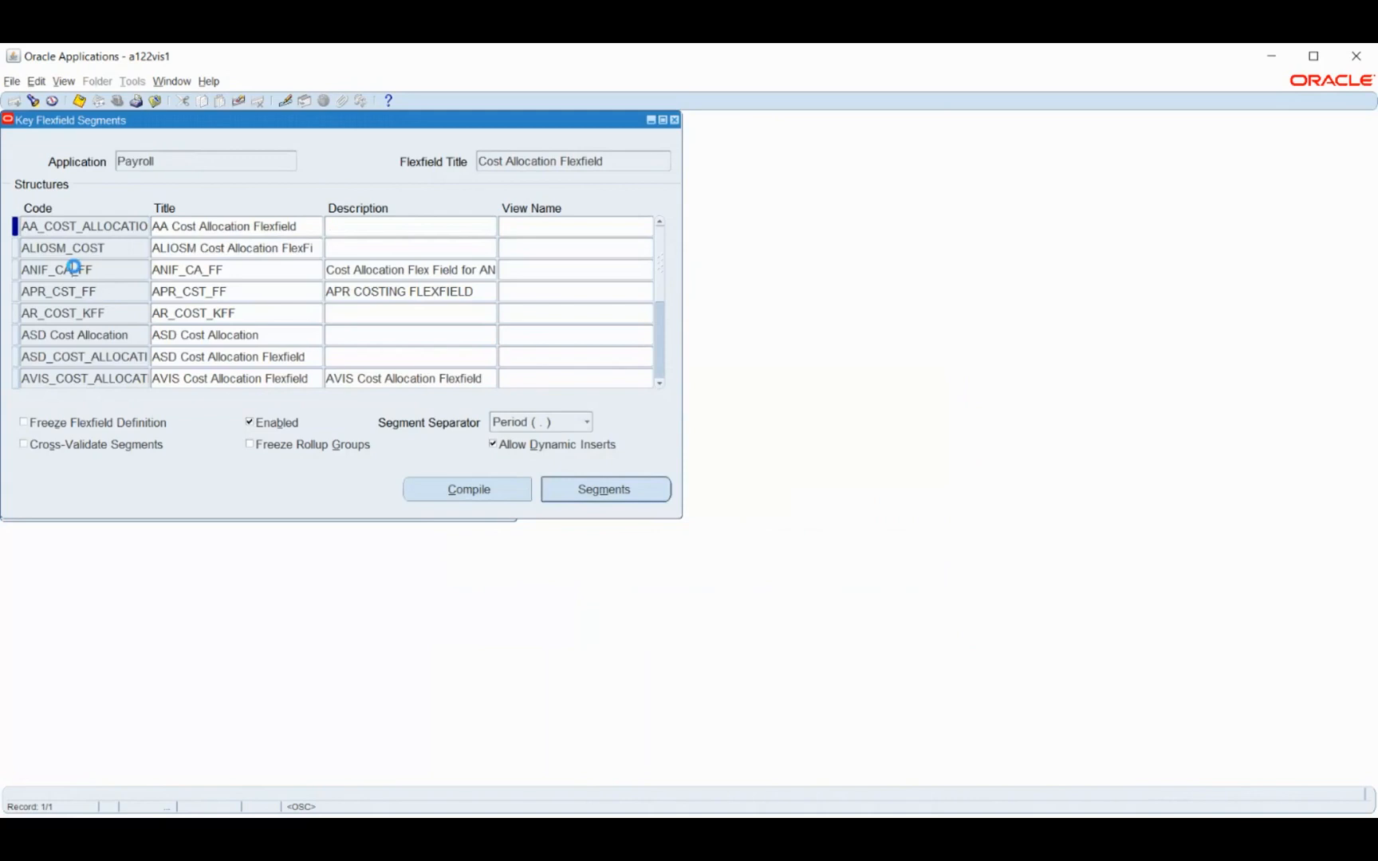
Add a new Cost Allocation Flexfield structure with code and title BM Costing KFF
left_click(73, 270)
key("ctrl+Down")
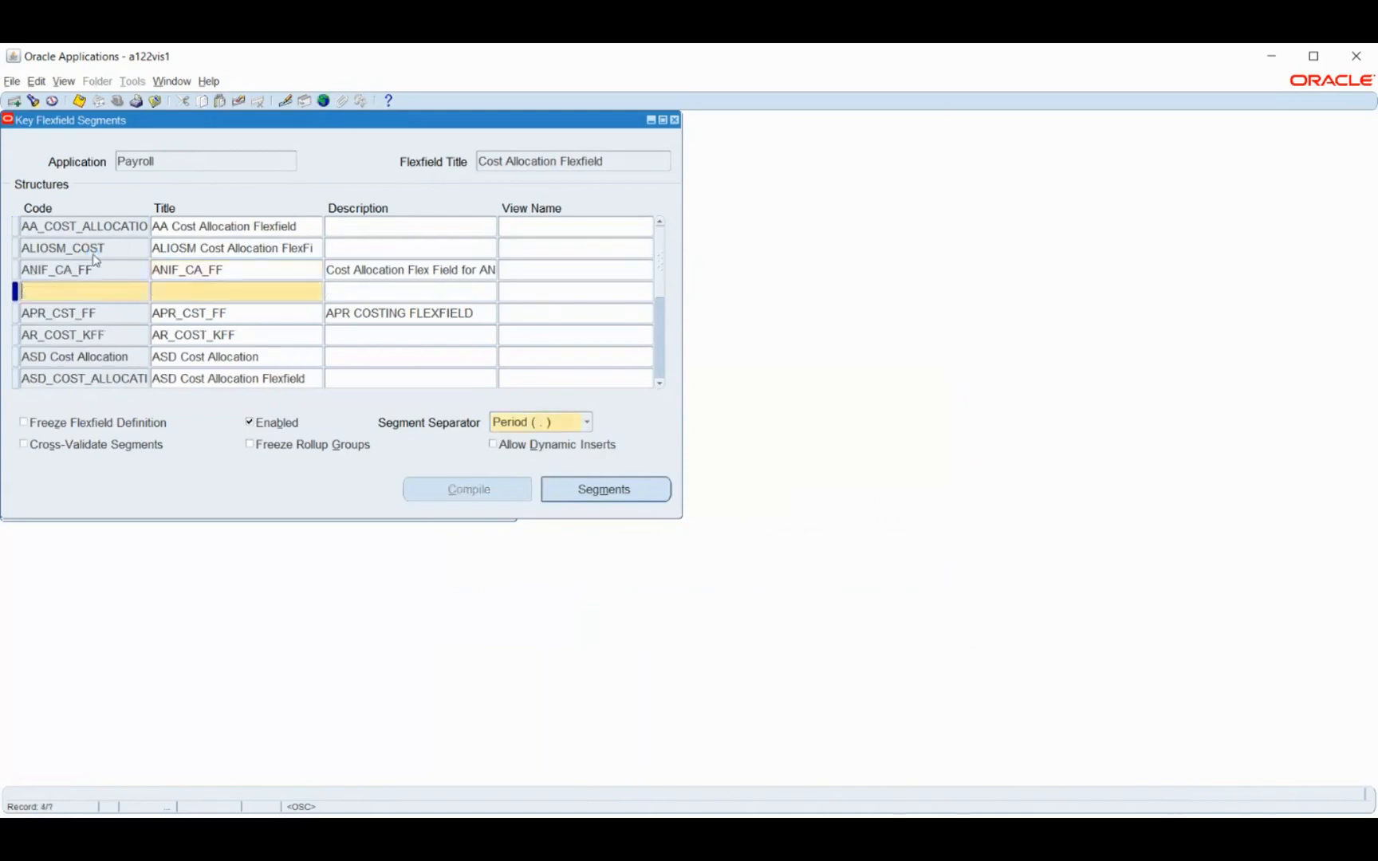
type("BM Costing KFF")
key("Tab")
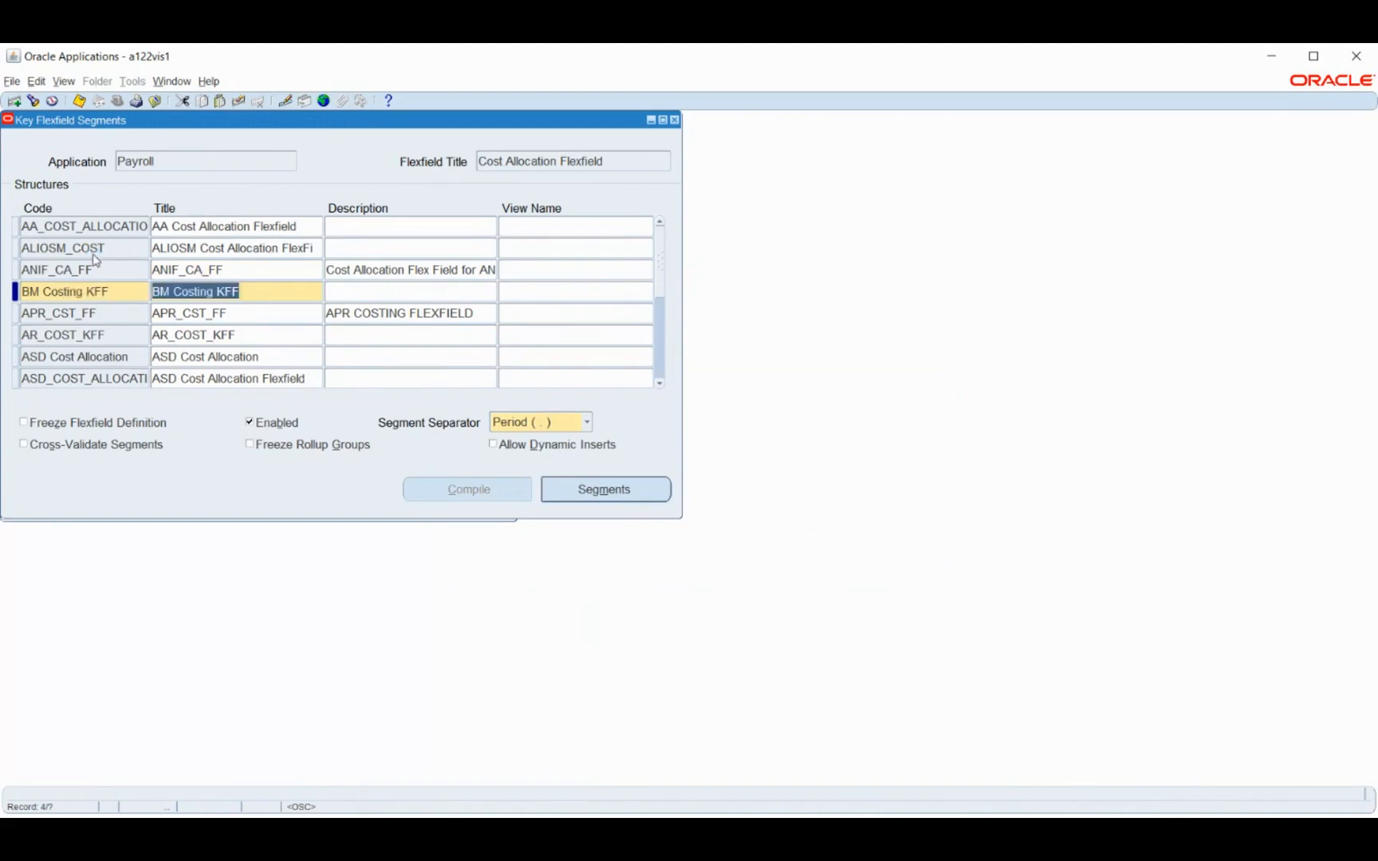
Define segment 1 of the BM Costing KFF structure as BM Company, stored in column SEGMENT1
left_click(561, 489)
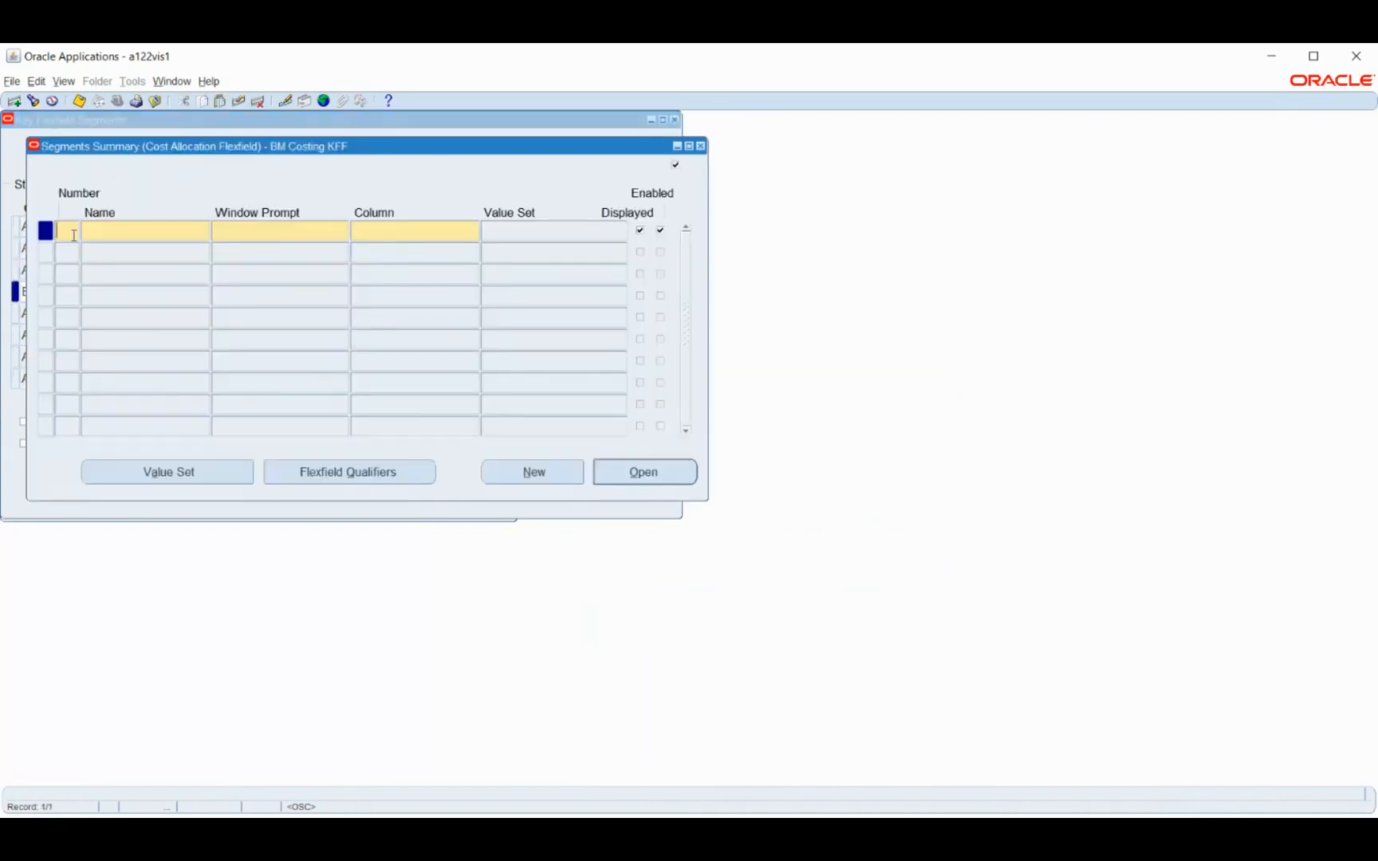
type("1")
key("Tab")
type("BM Company")
key("Tab")
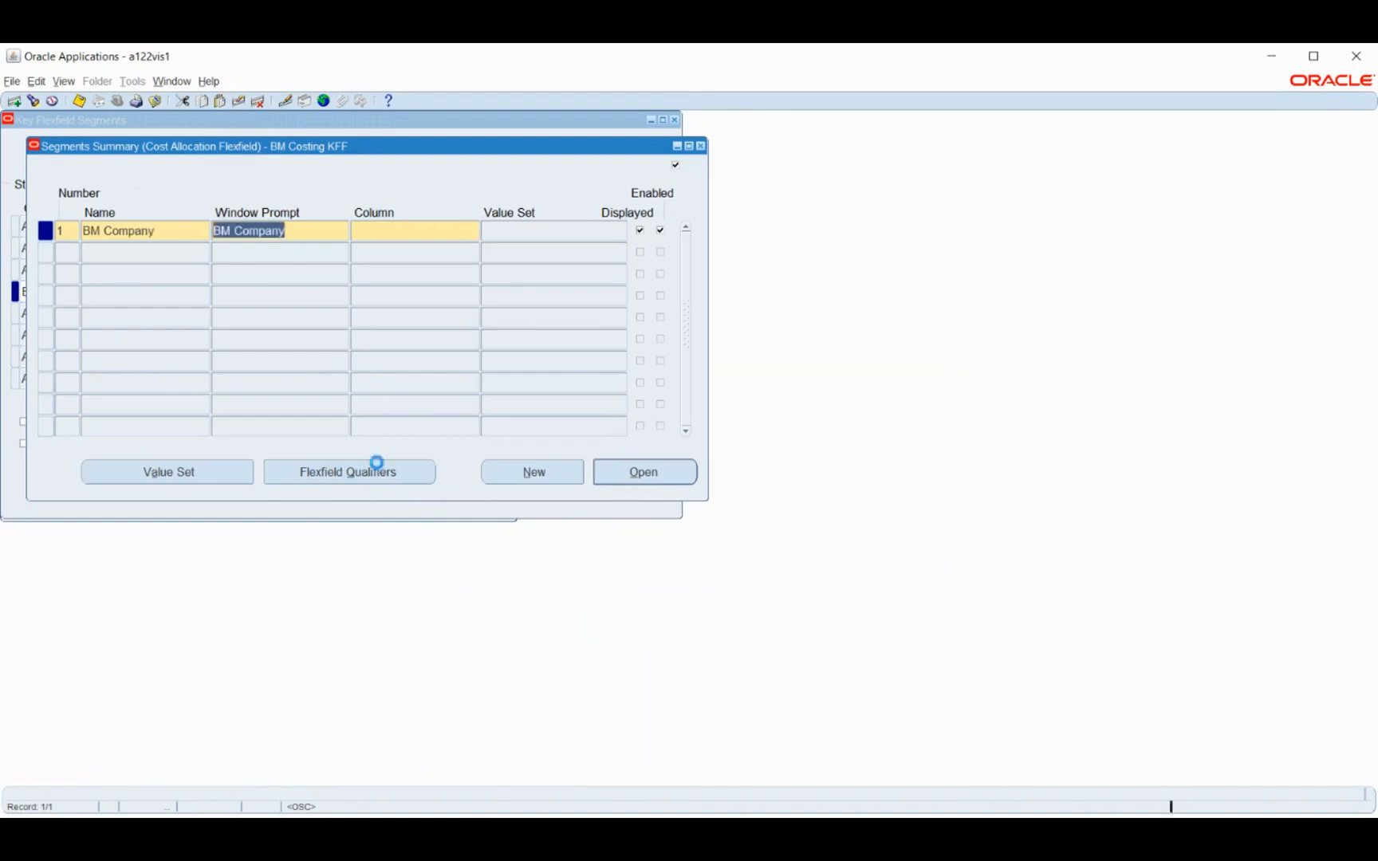
key("Tab")
type("segmen")
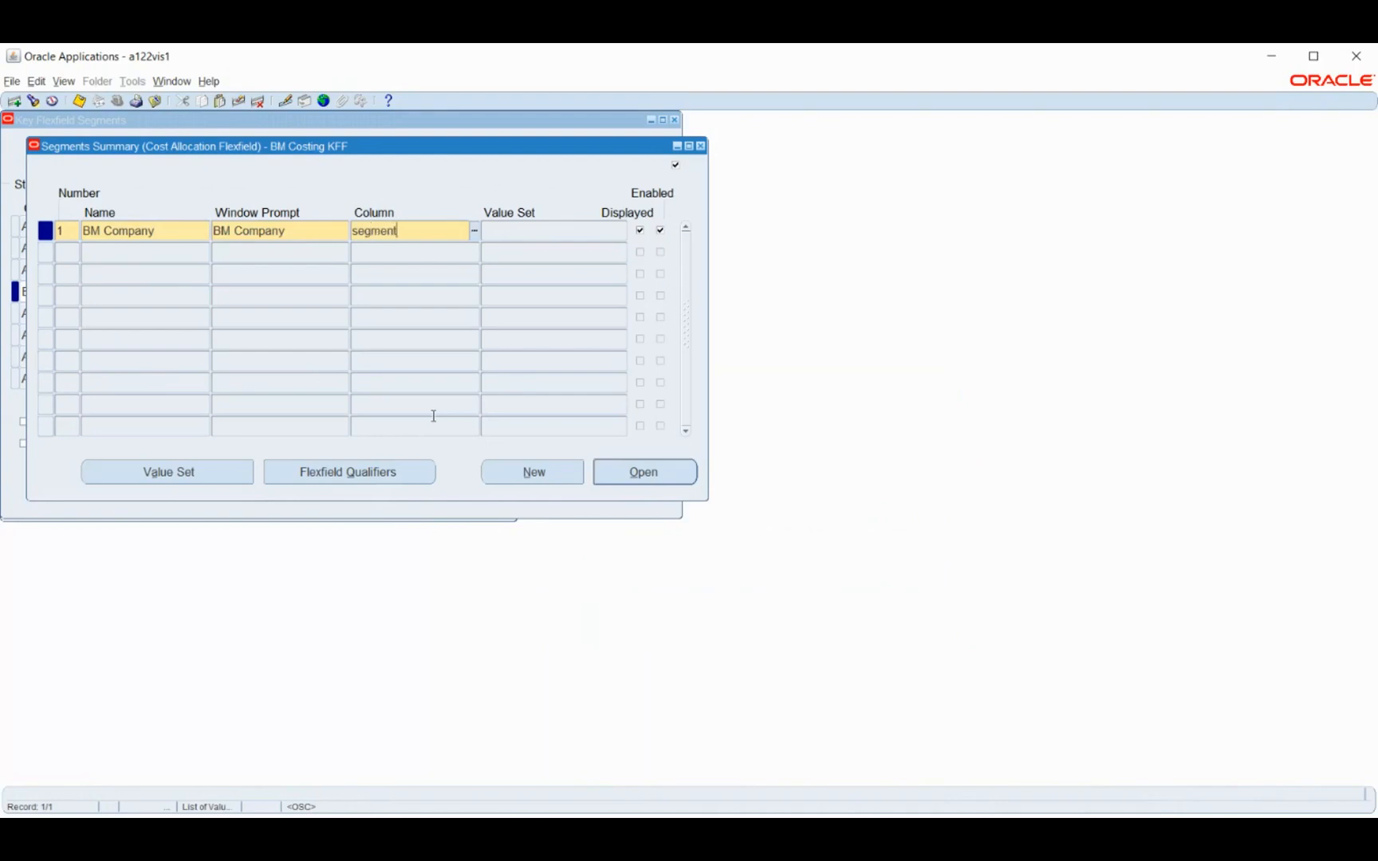
type("t1")
key("Tab")
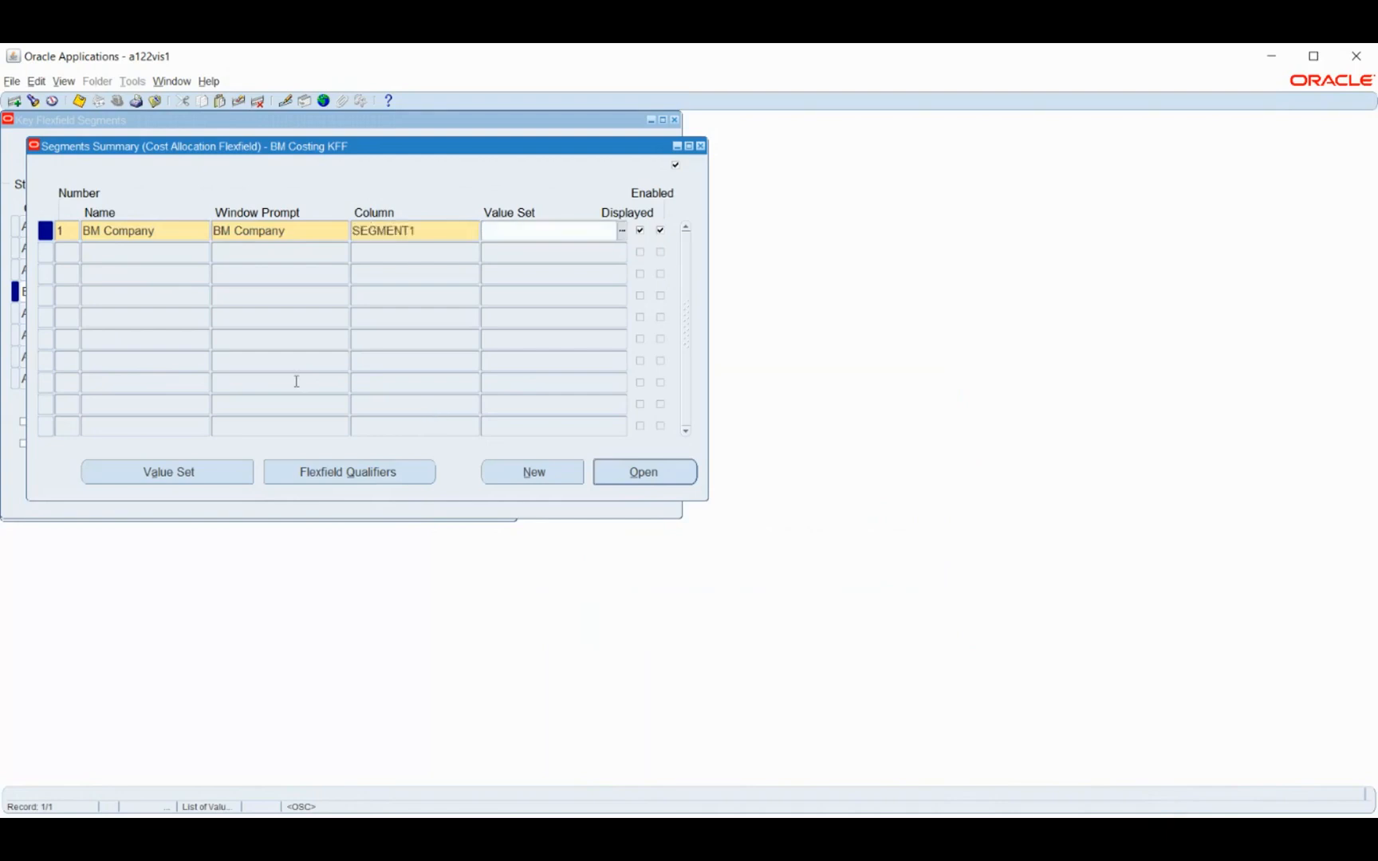
left_click(110, 256)
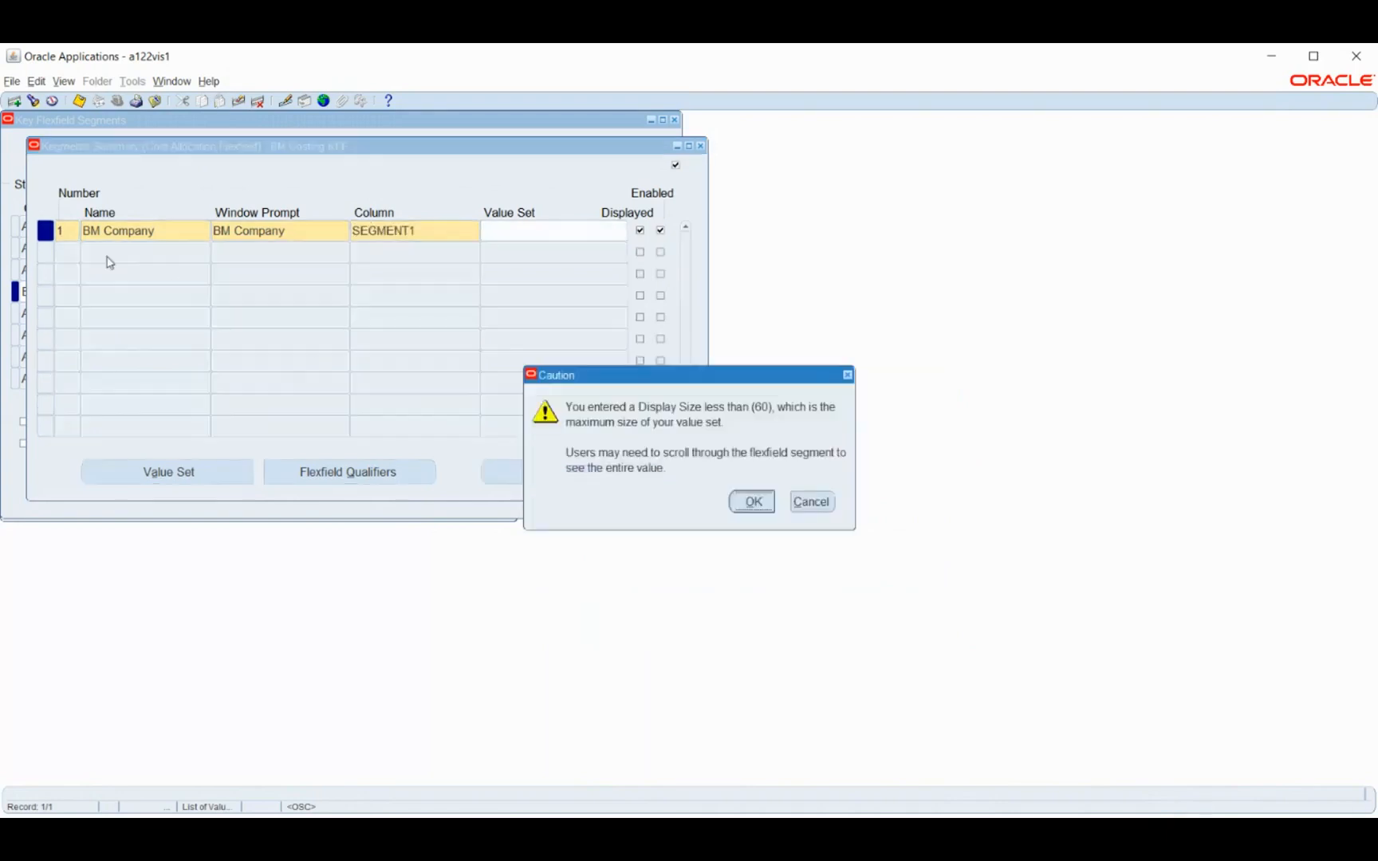
key("Return")
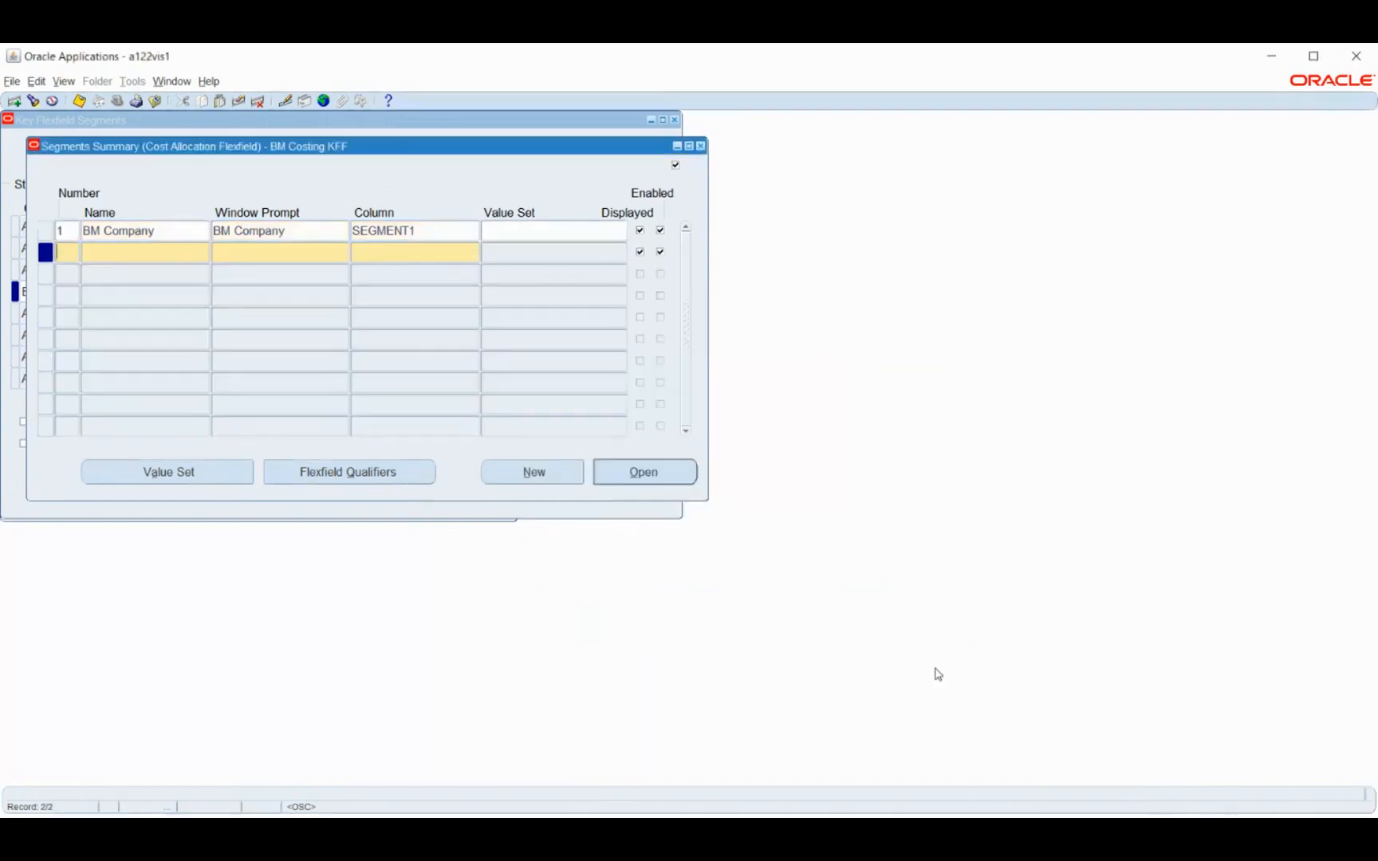
Add segment 2 named BM Department to the BM Costing KFF structure, using column SEGMENT2
type("BM Department")
key("Tab")
key("Tab")
type("segment2")
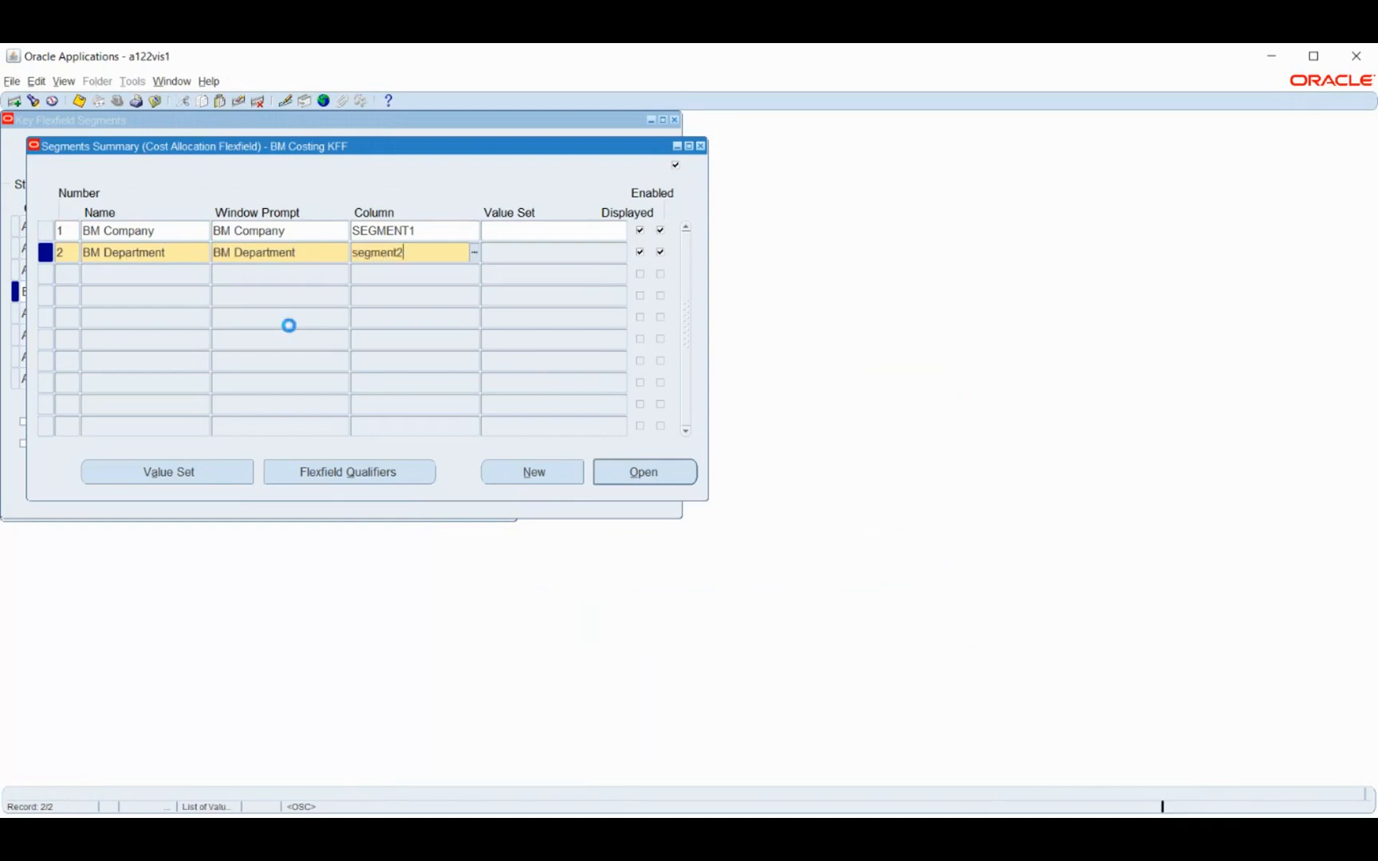
key("Tab")
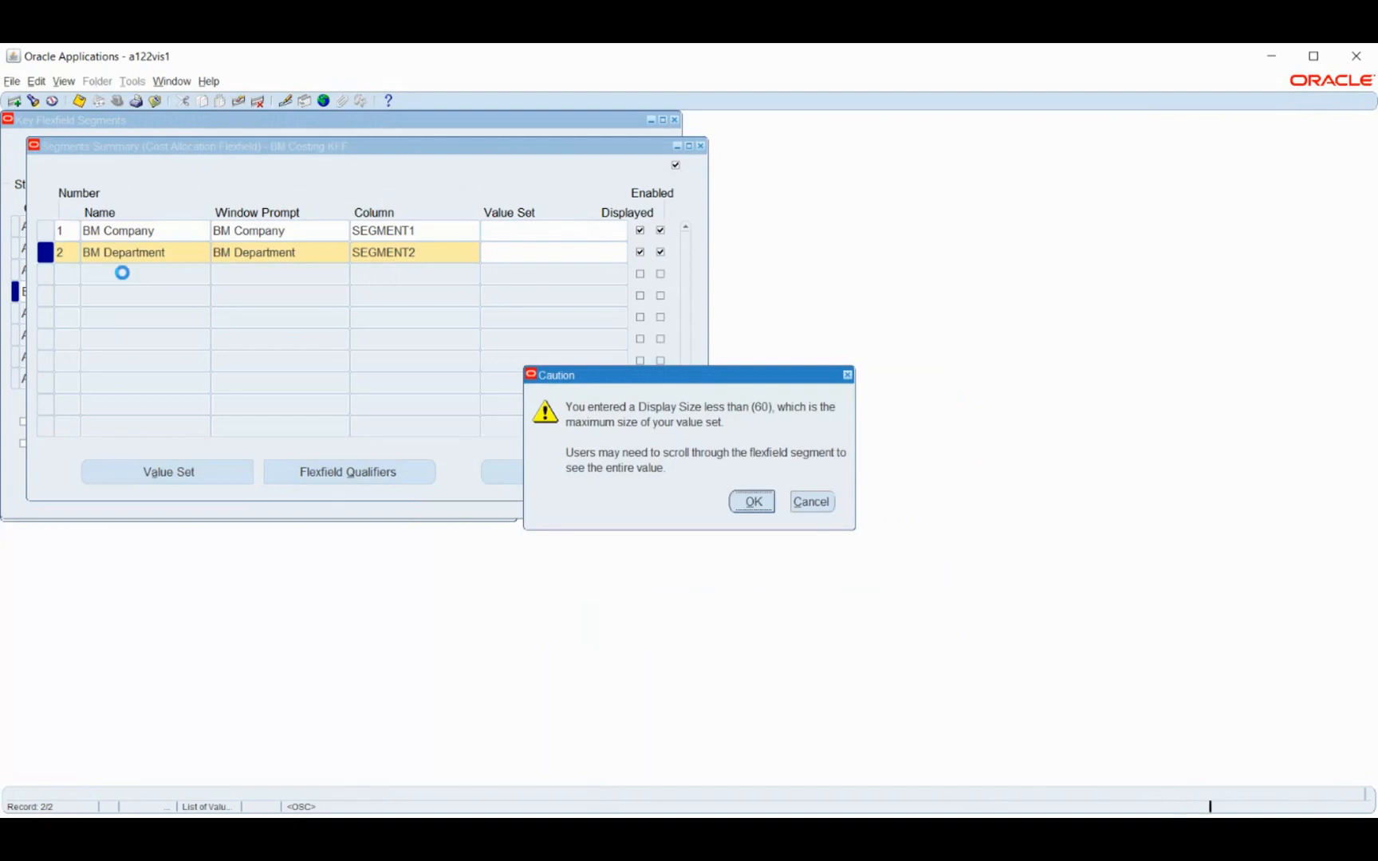
key("Return")
Add segment 3 named BM Account to the BM Costing KFF structure, using column SEGMENT3
key("Tab")
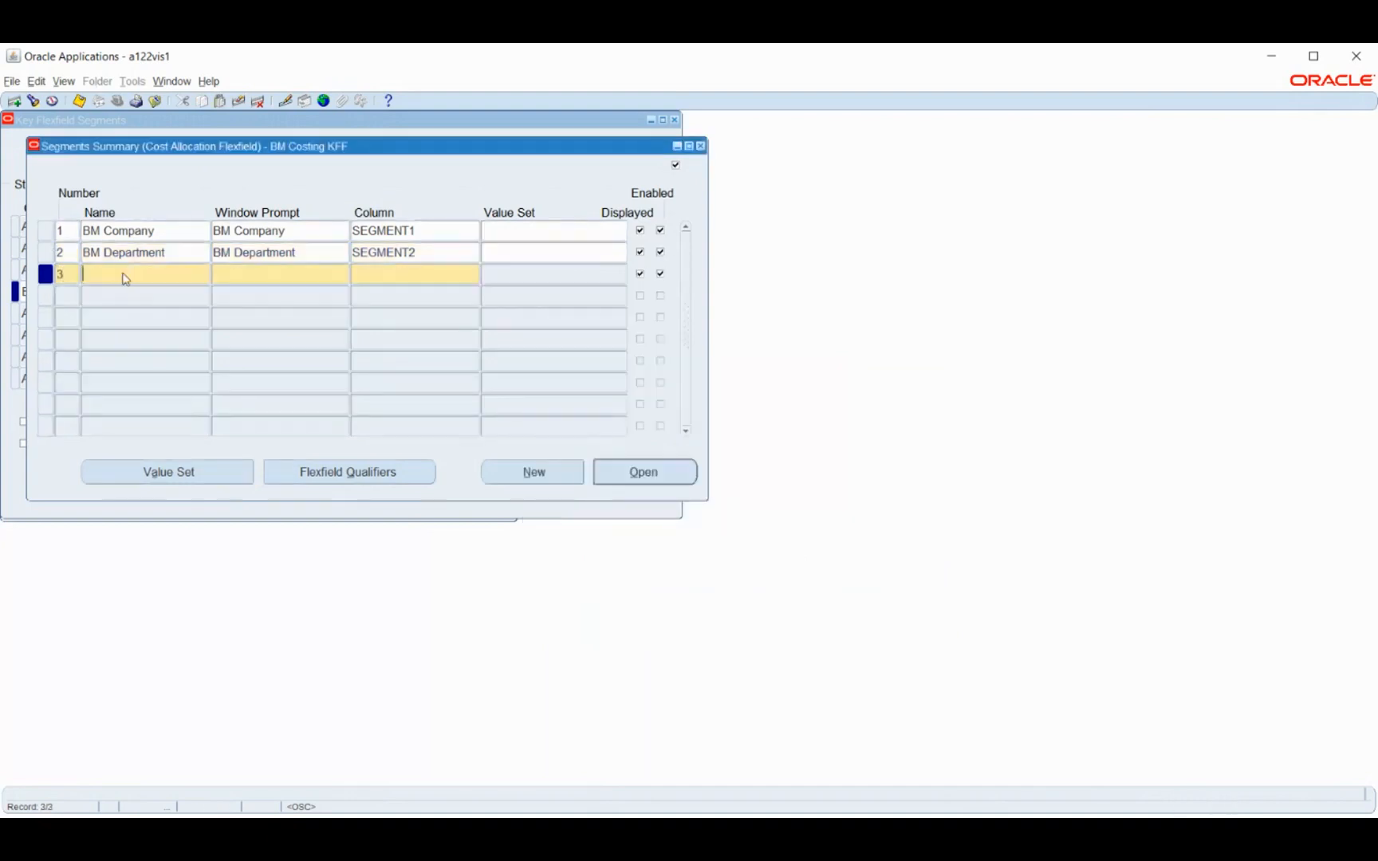
type("BM")
left_click(945, 705)
type("Account")
key("Tab")
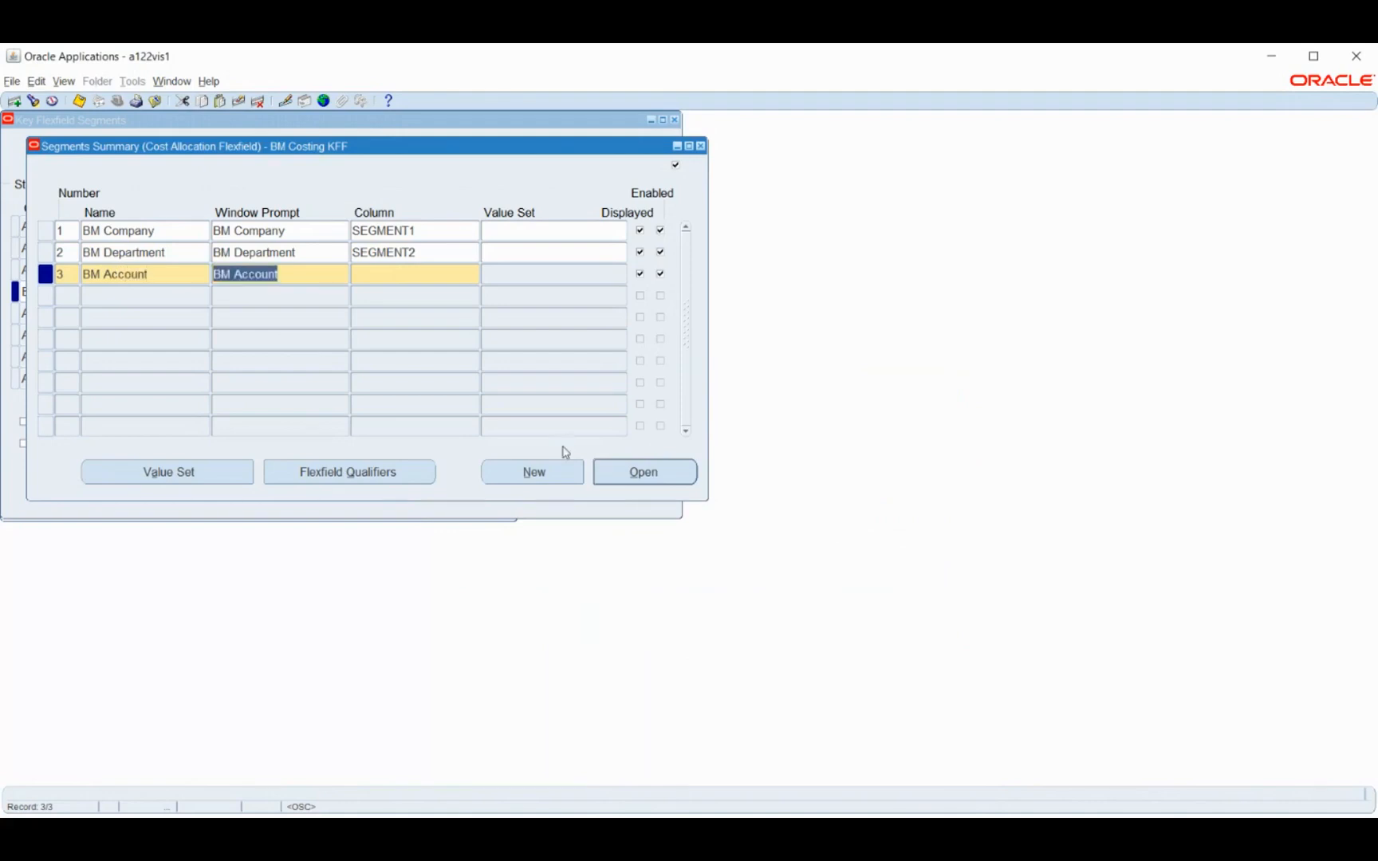
key("Tab")
type("segmen")
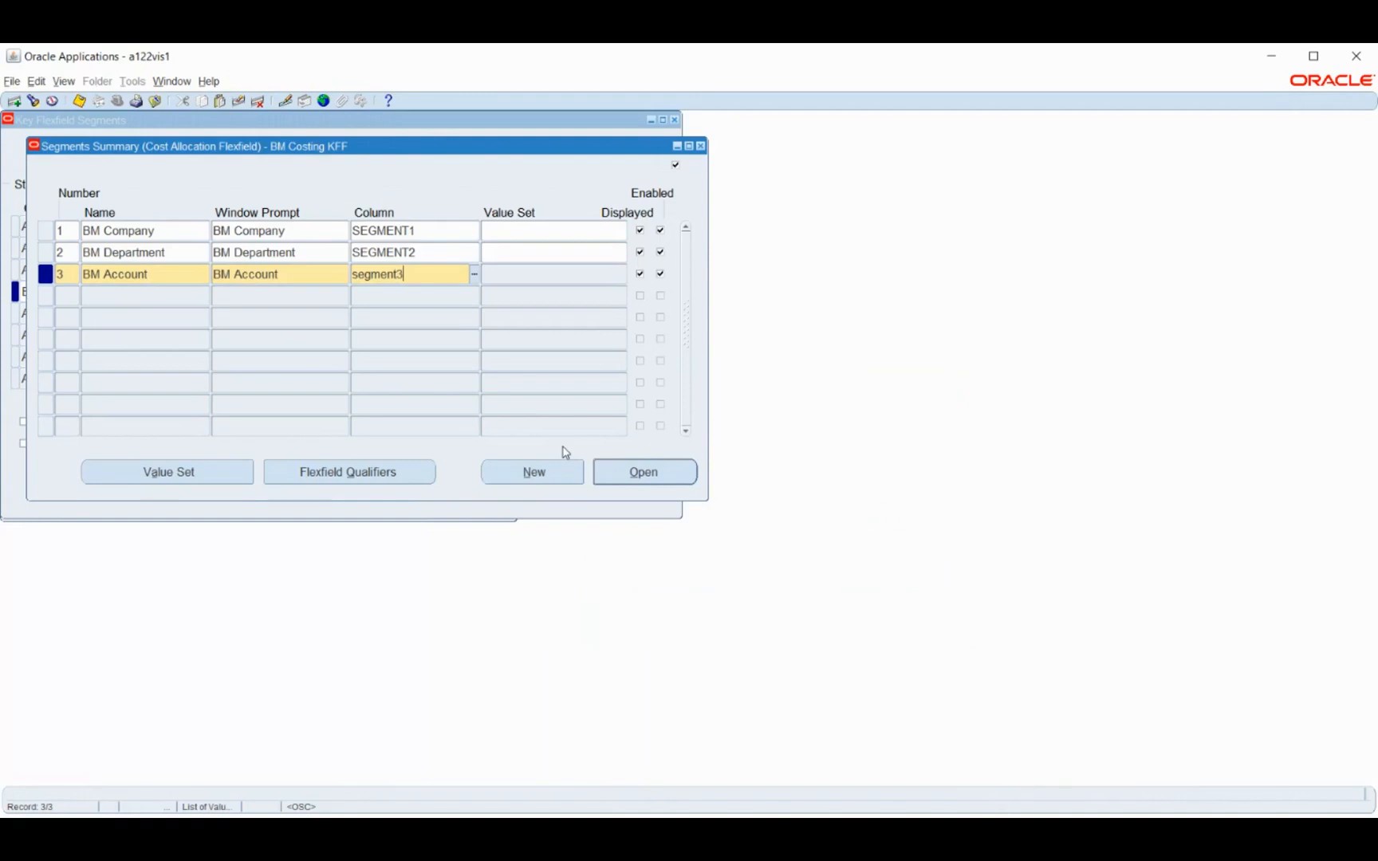
key("Tab")
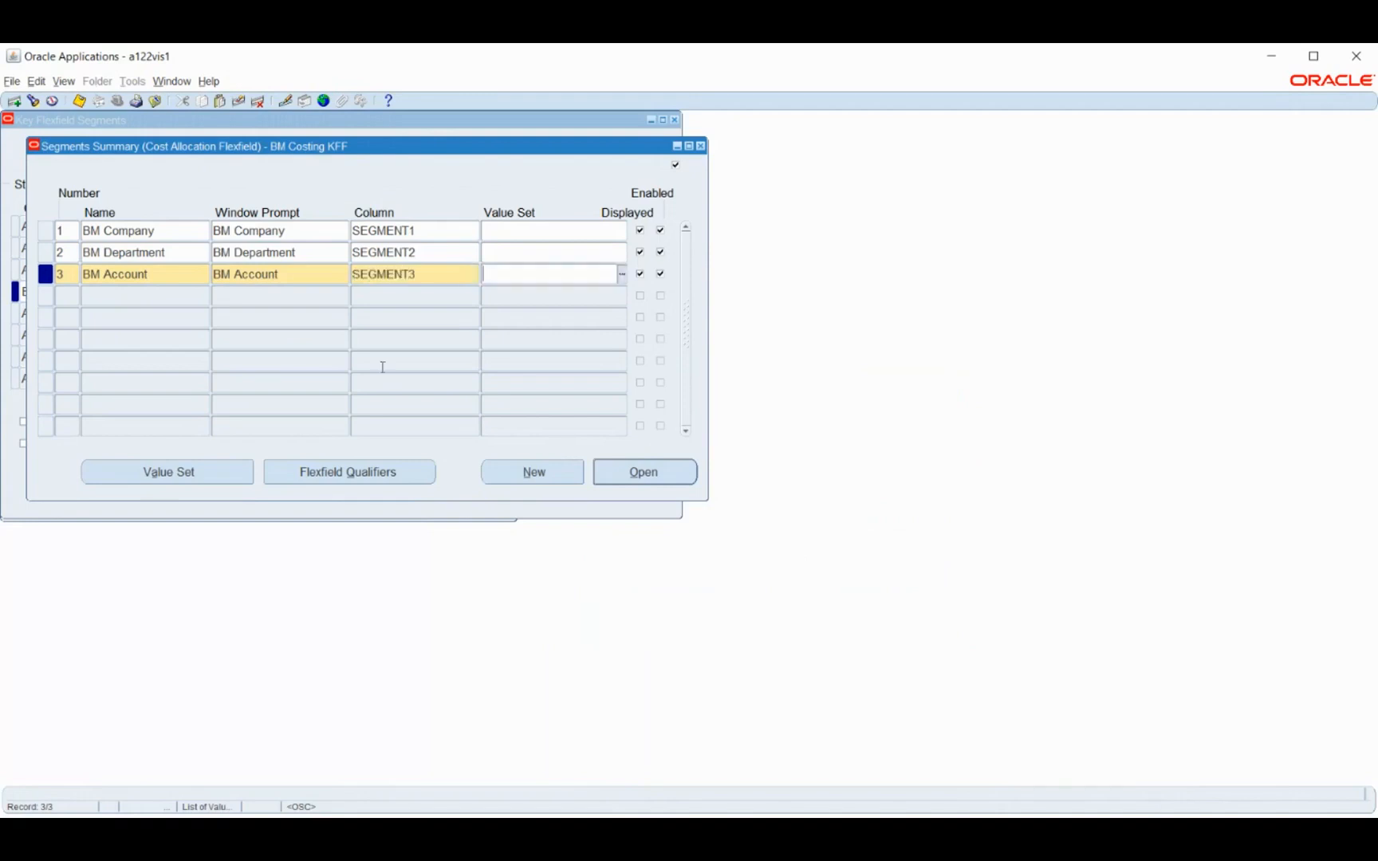
left_click(102, 297)
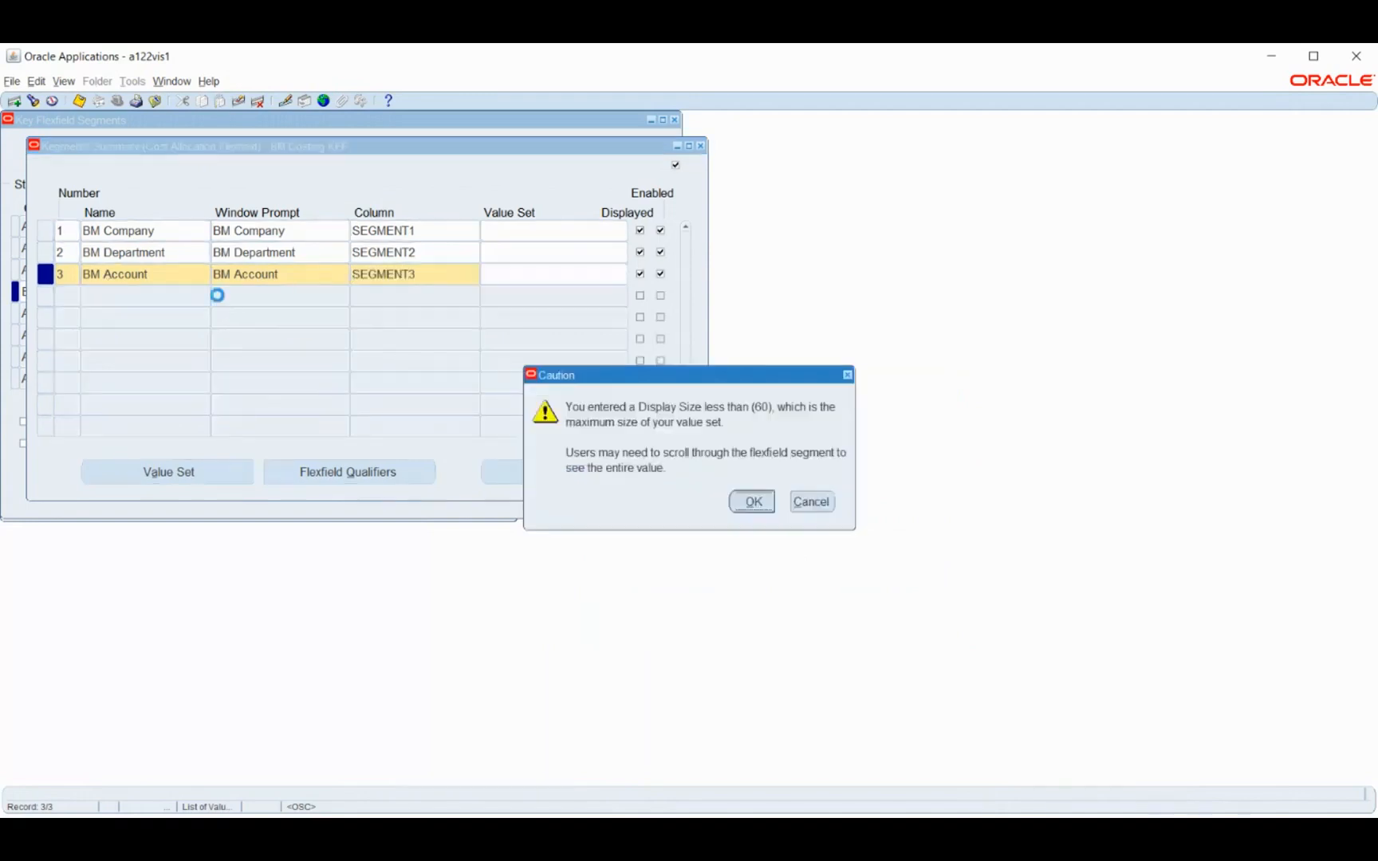
key("Return")
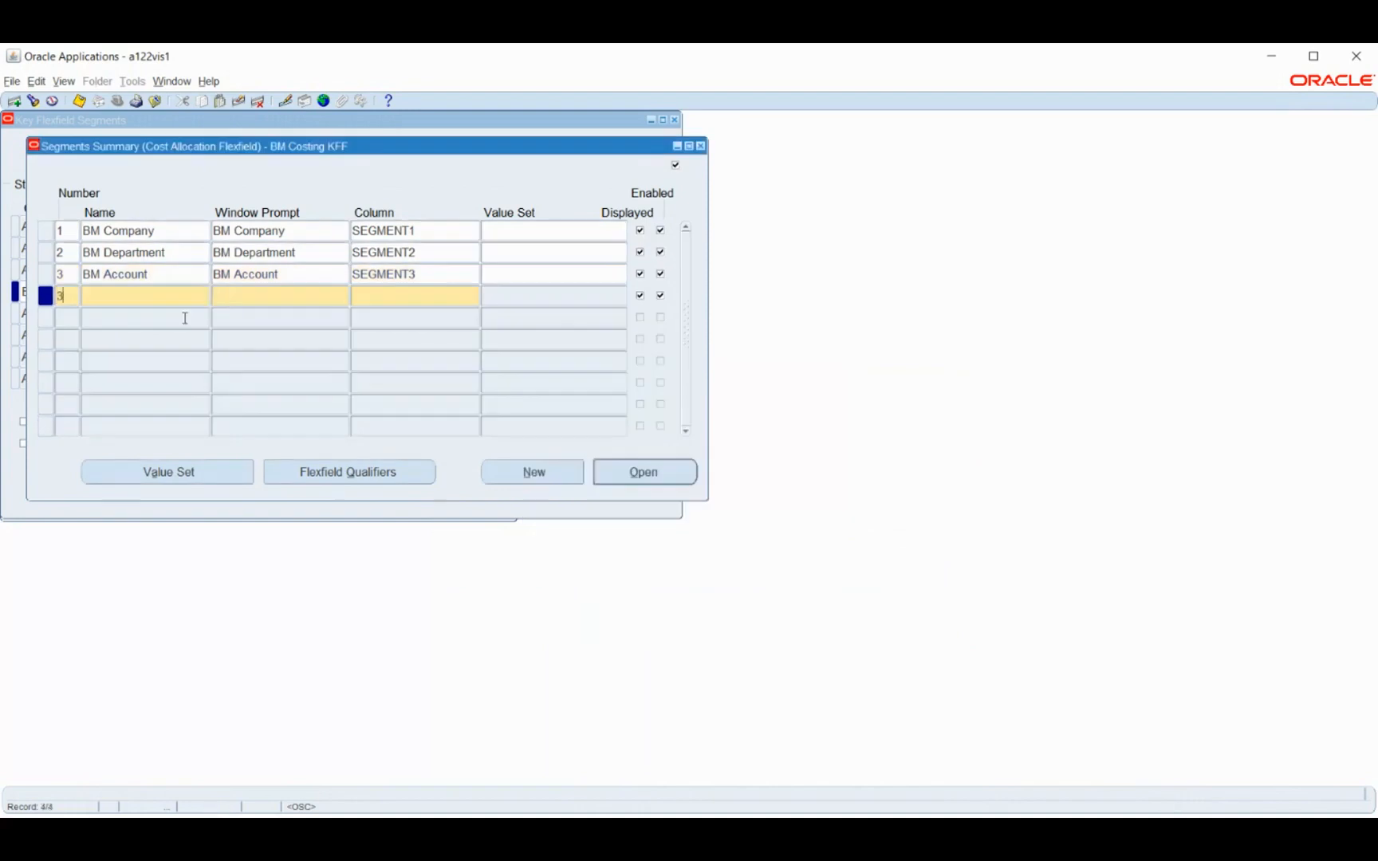
Add segment 4 named BM Sub-Account to the BM Costing KFF structure, using column SEGMENT4
type("4")
key("Tab")
type("BM")
key("alt+Tab")
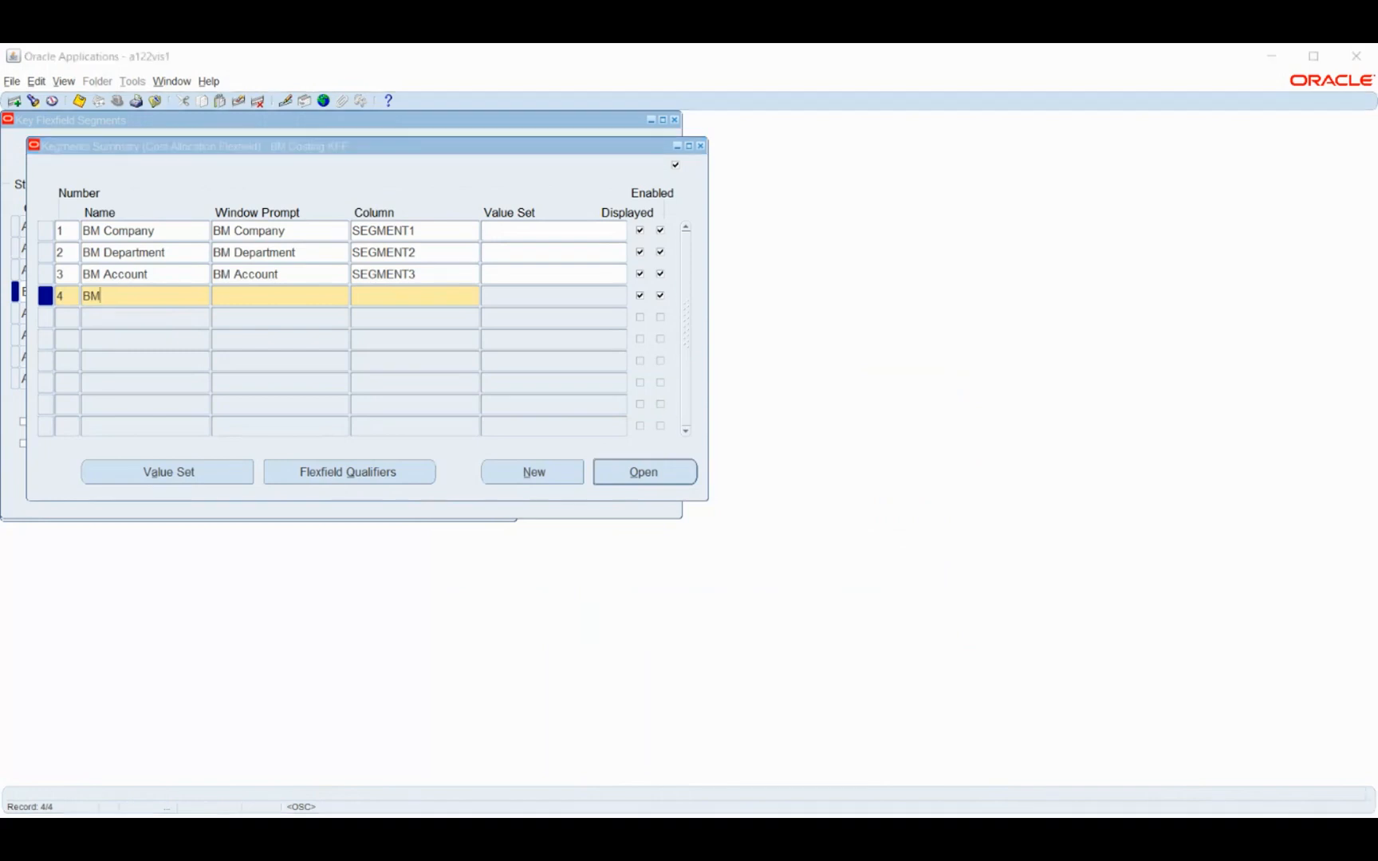
left_click(853, 712)
type("Su")
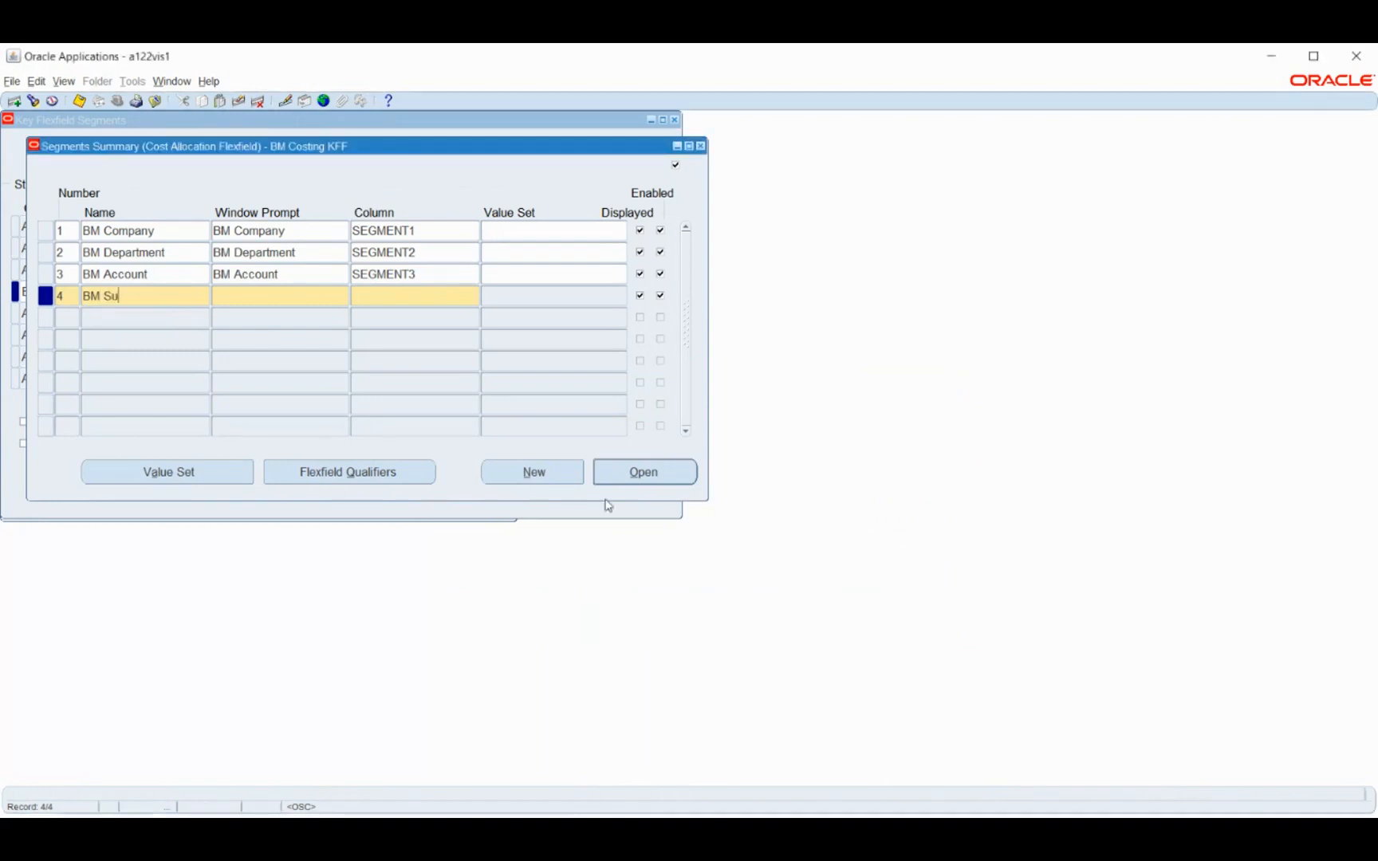
type("b-Account")
key("Tab")
key("Tab")
type("segment")
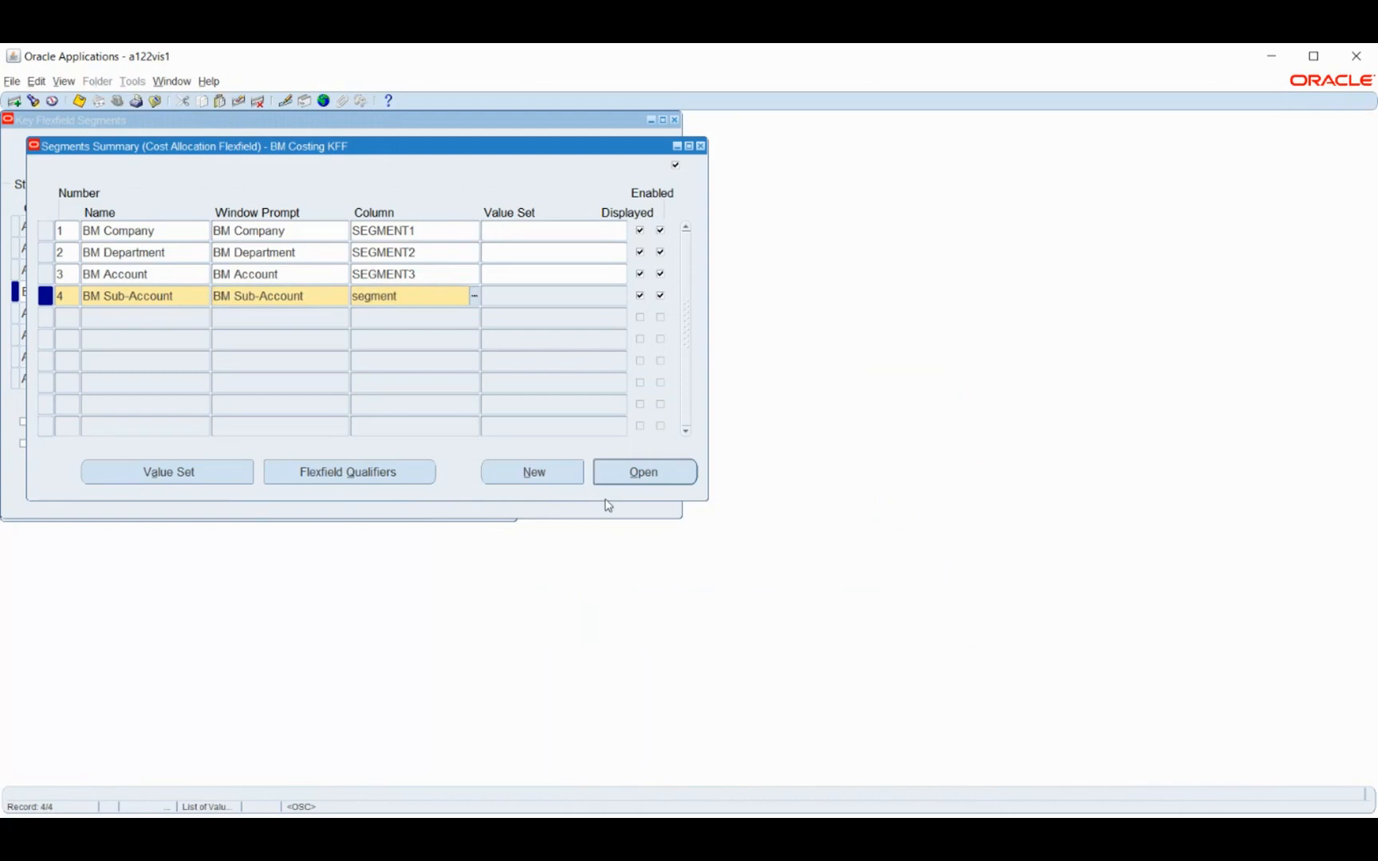
type("4")
key("Tab")
left_click(96, 319)
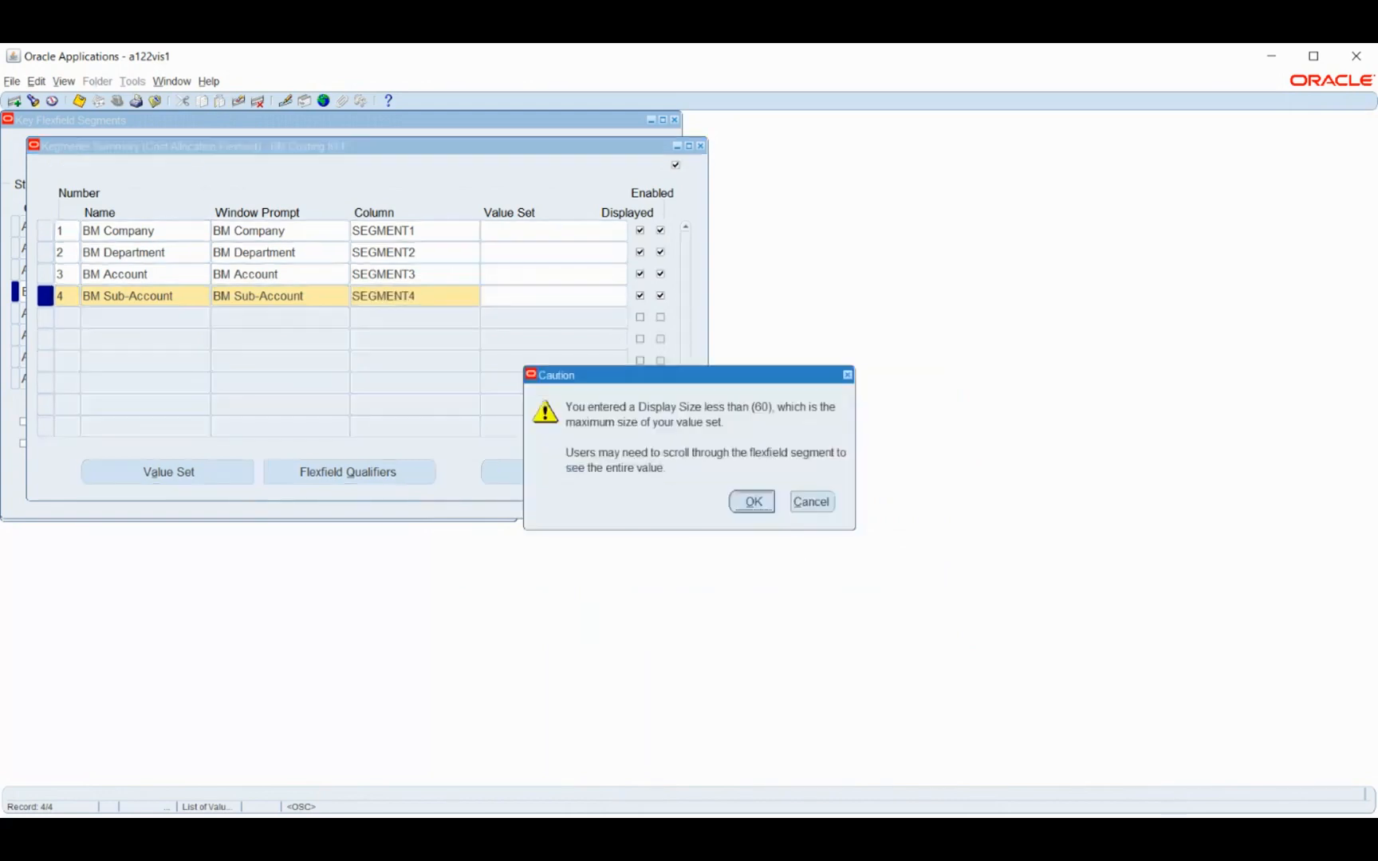
left_click(751, 500)
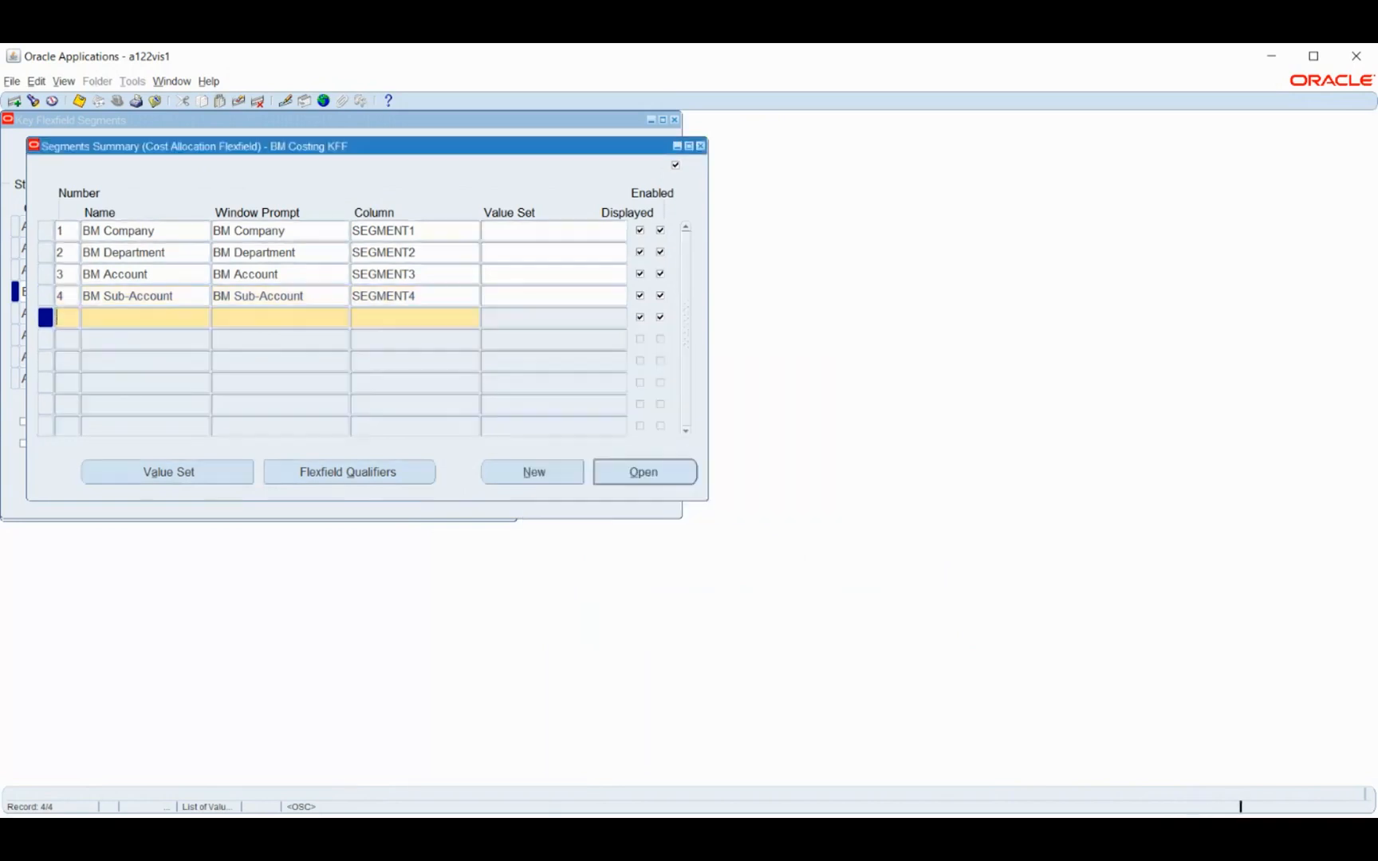
Add segment 5 named BM Product to the BM Costing KFF structure, using column SEGMENT5
left_click(144, 341)
type("BM Product")
key("Tab")
key("Tab")
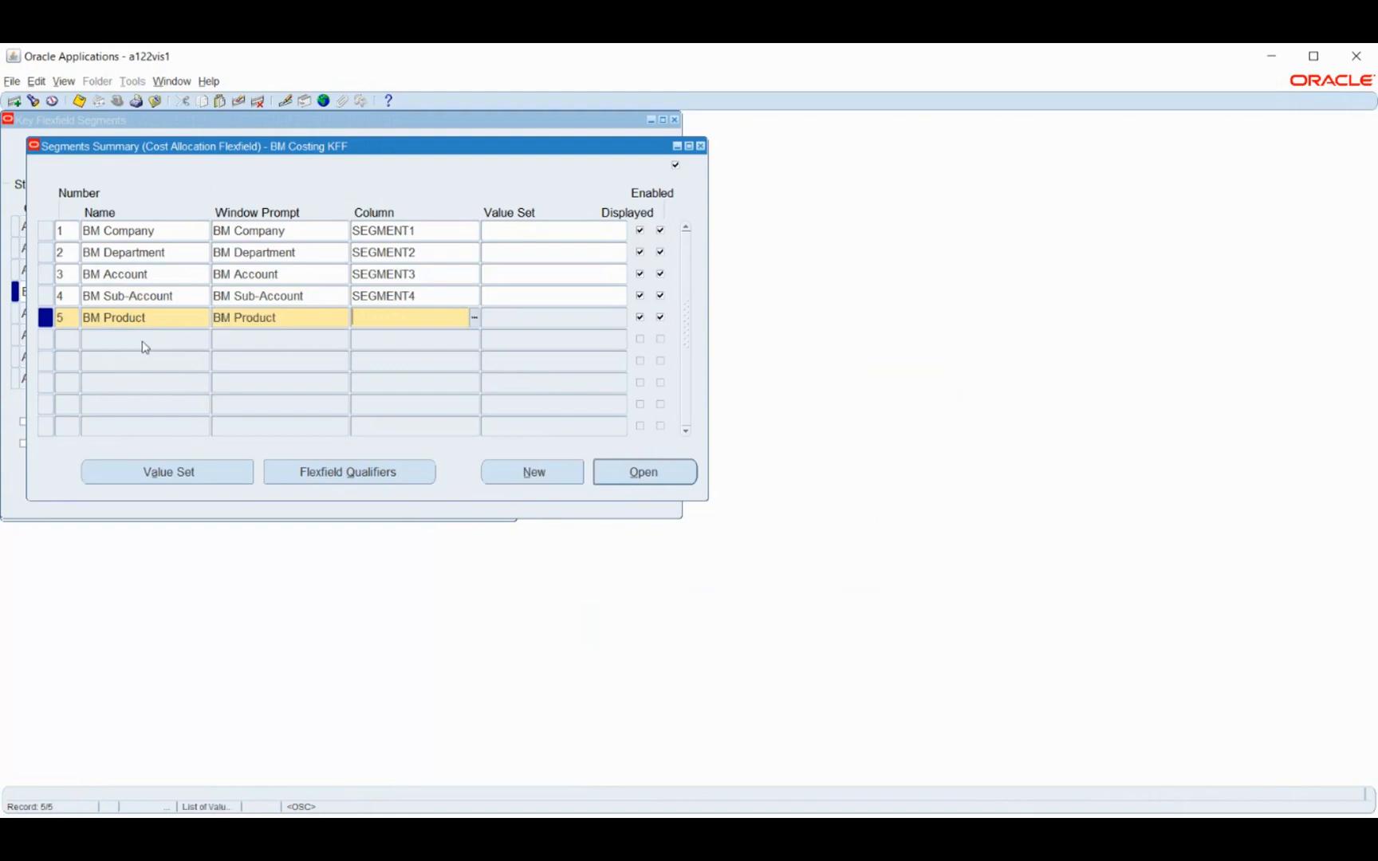
type("segment5")
key("Tab")
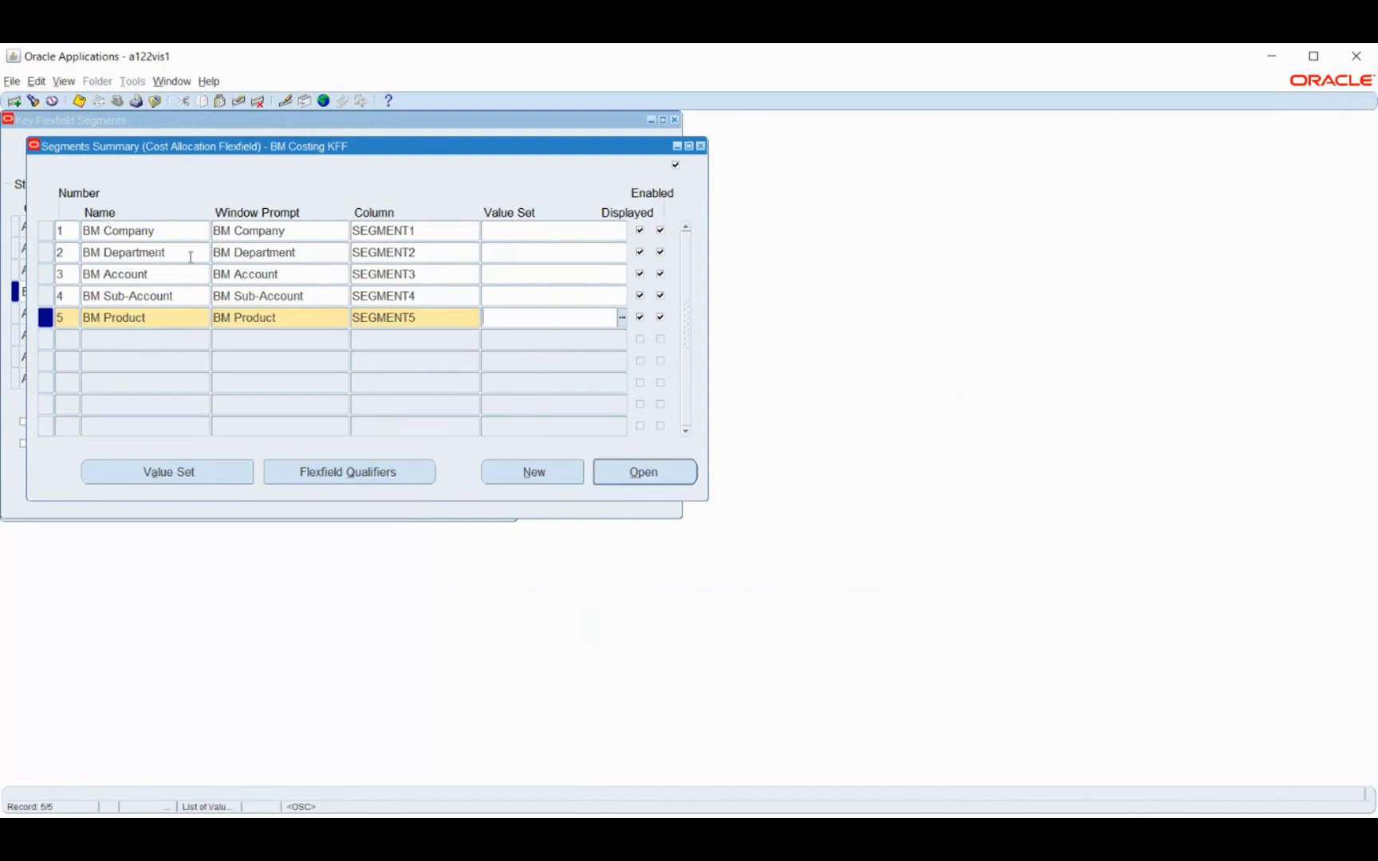
left_click(529, 231)
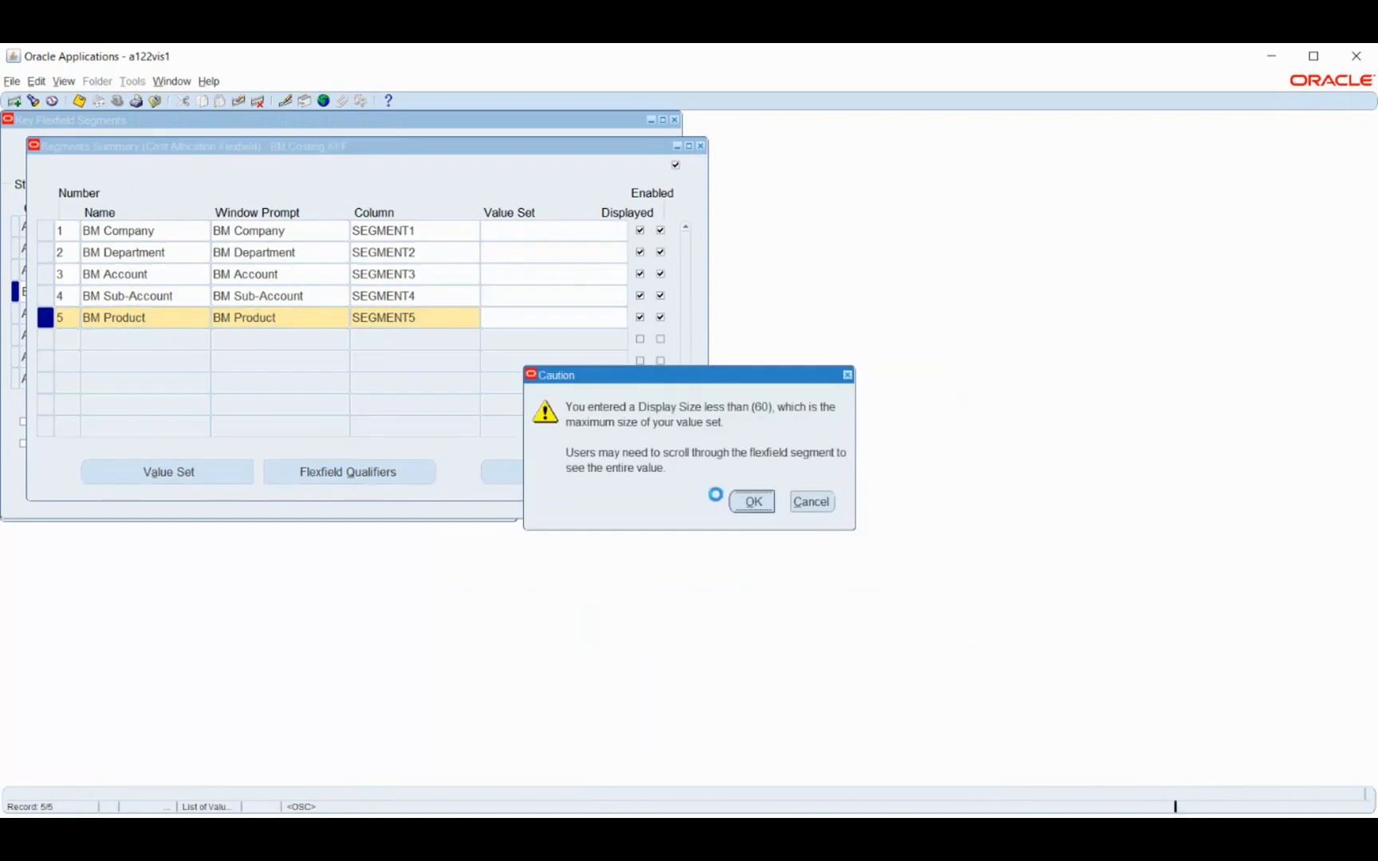
key("Return")
Create and save the value set BM Company with Non-Hierarchical Security and a maximum size of 6
left_click(164, 471)
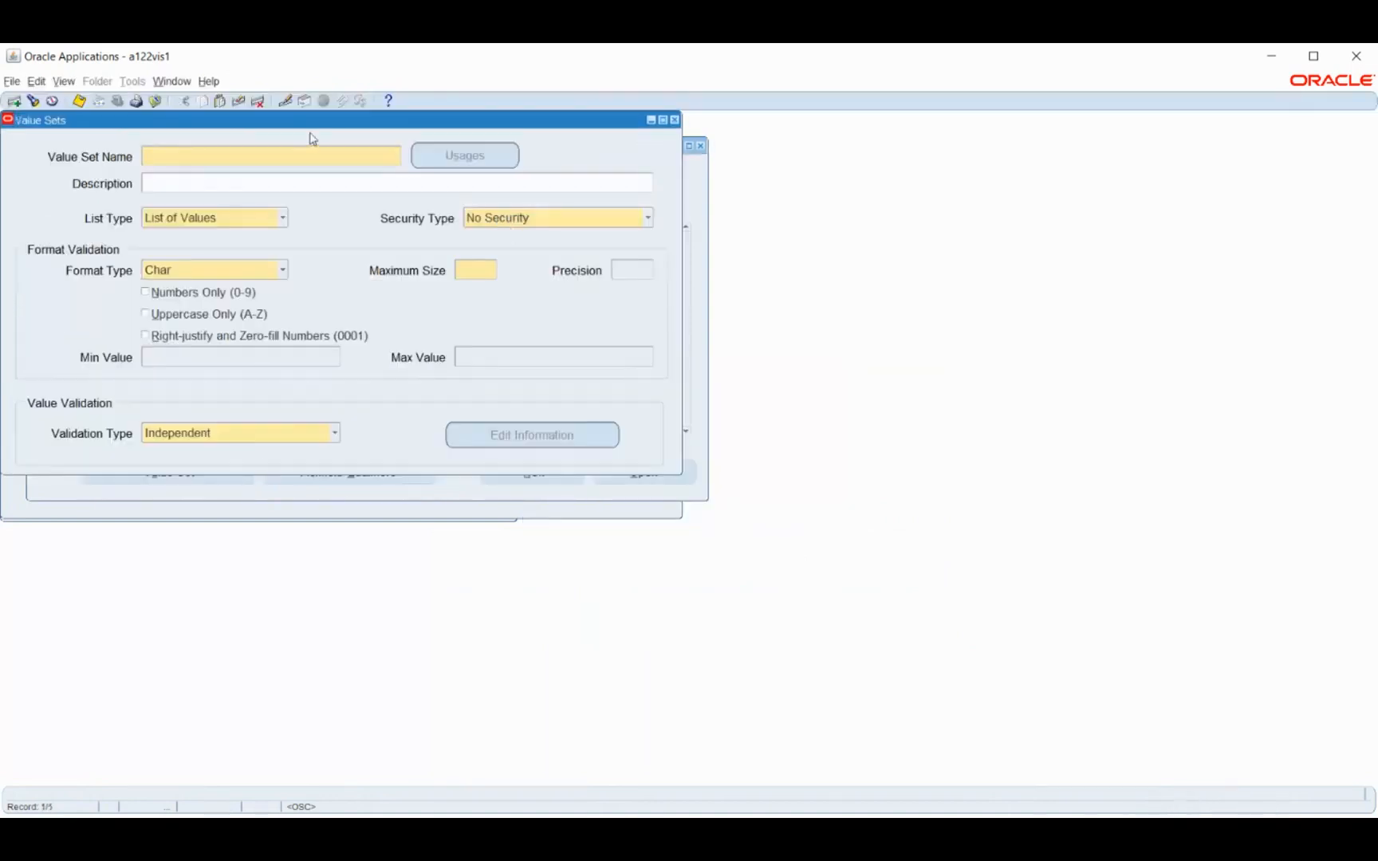
left_click_drag(297, 126, 800, 232)
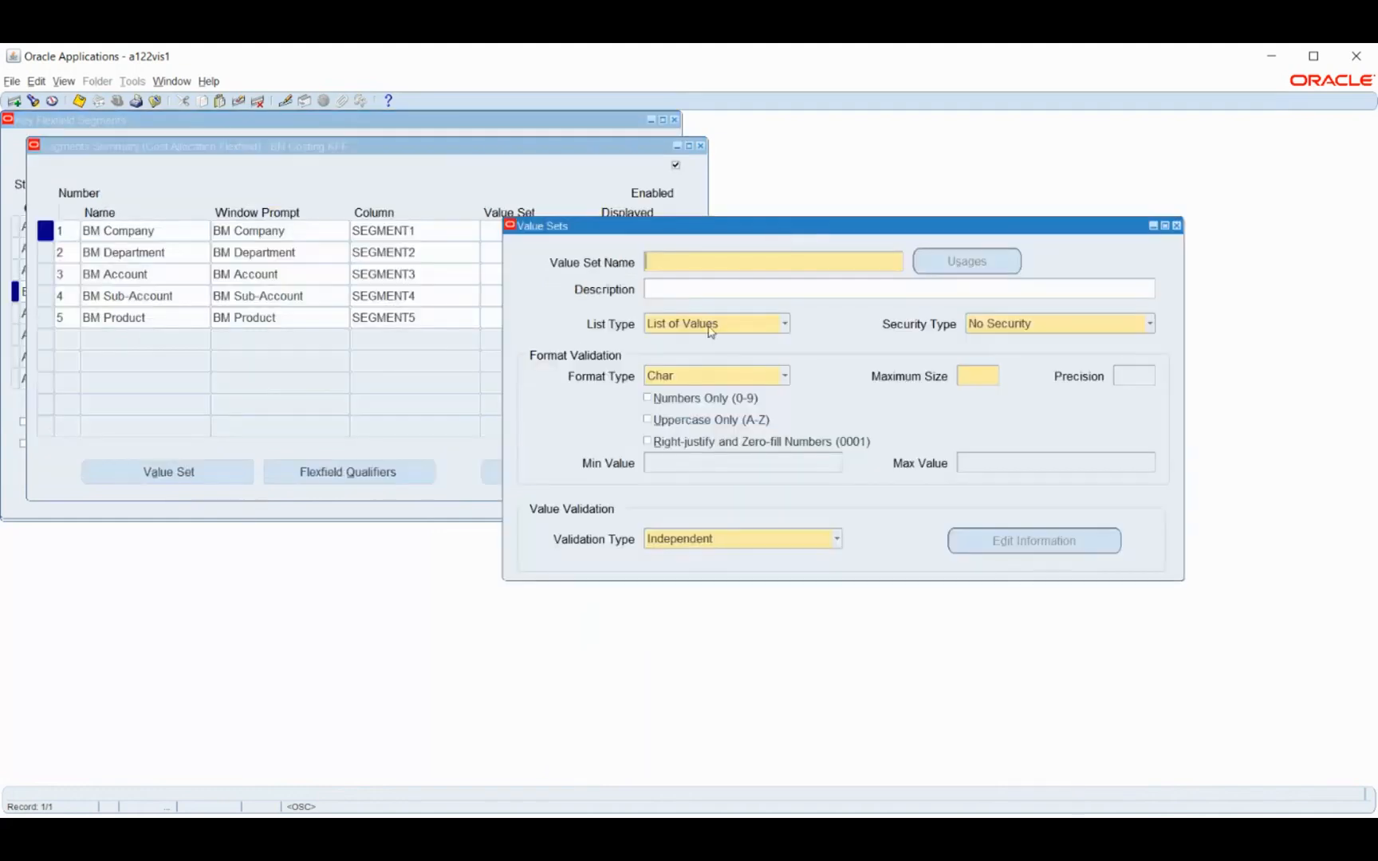
type("BM Company")
left_click(1022, 325)
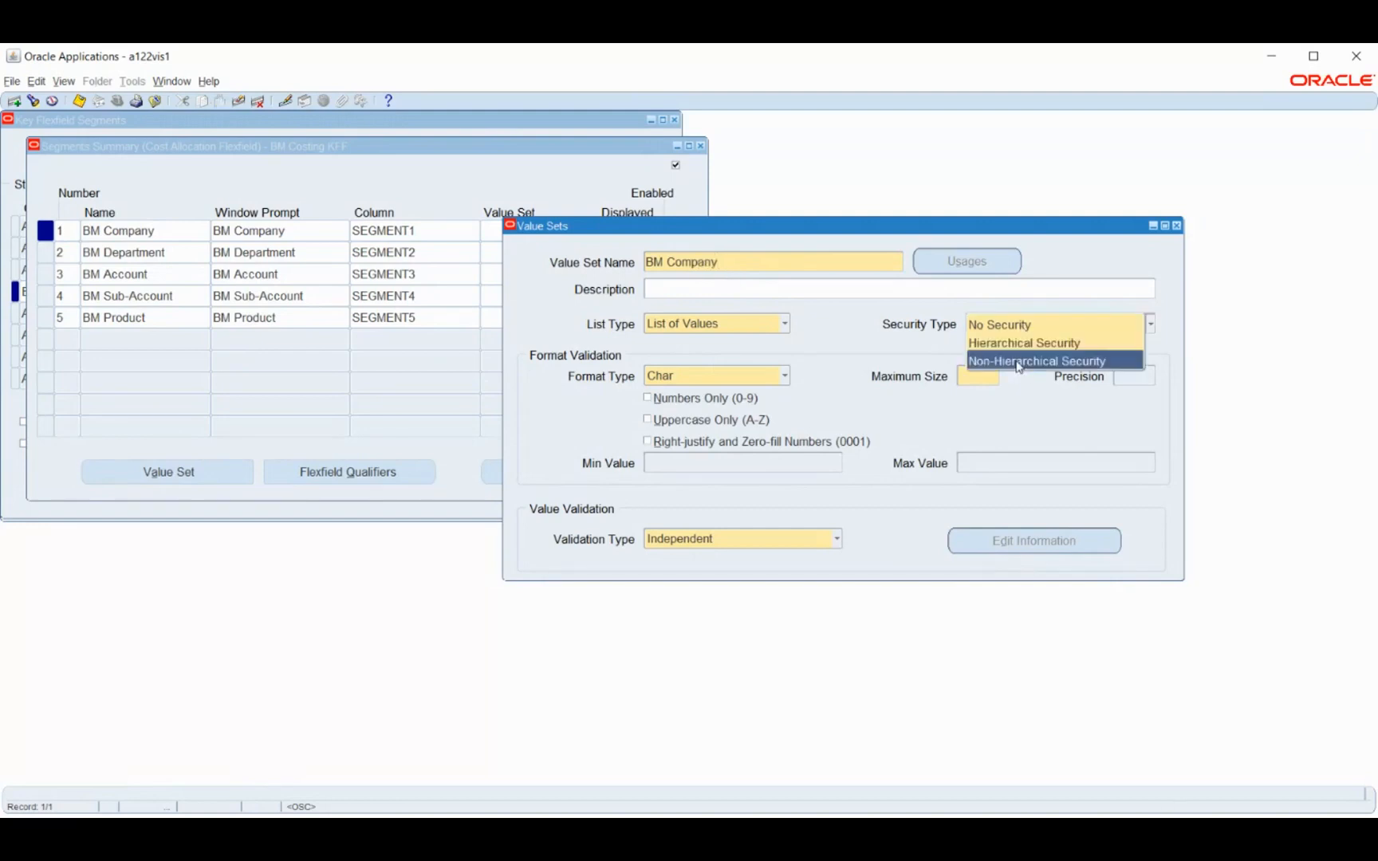
left_click(1018, 367)
left_click(980, 376)
type("6")
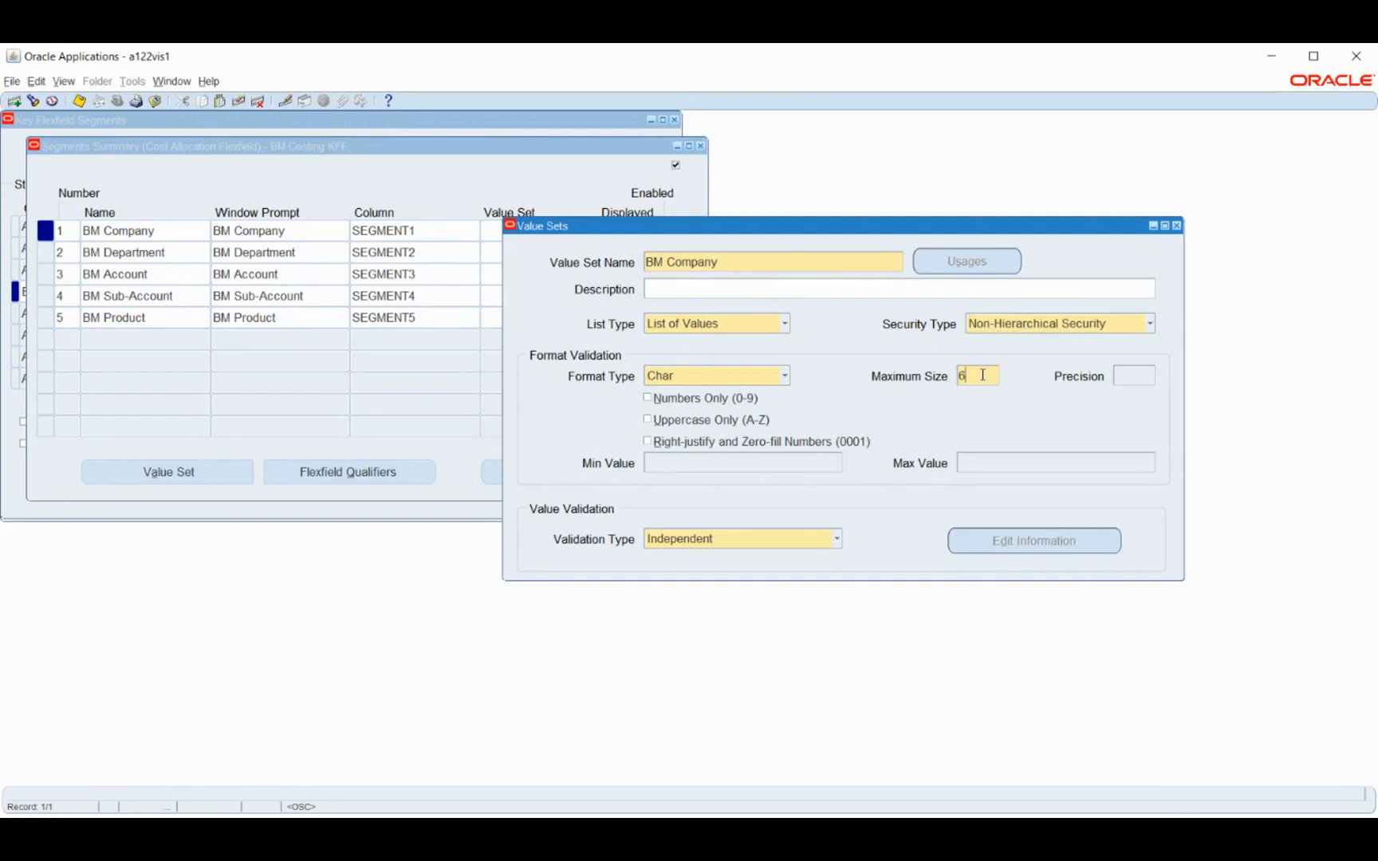
key("ctrl+s")
left_click(817, 258)
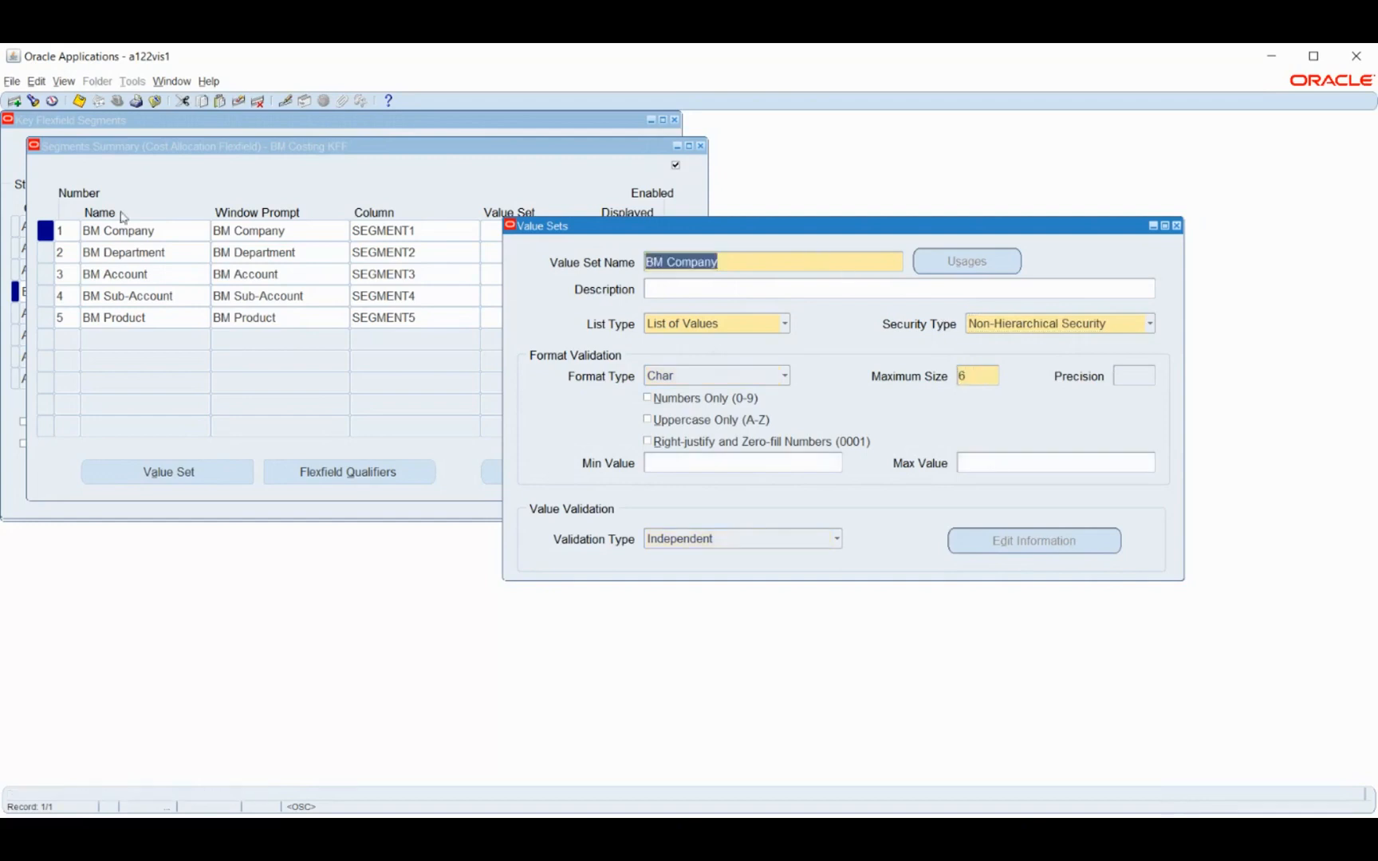
Create and save the value set BM Department with Non-Hierarchical Security and a maximum size of 6
left_click(14, 101)
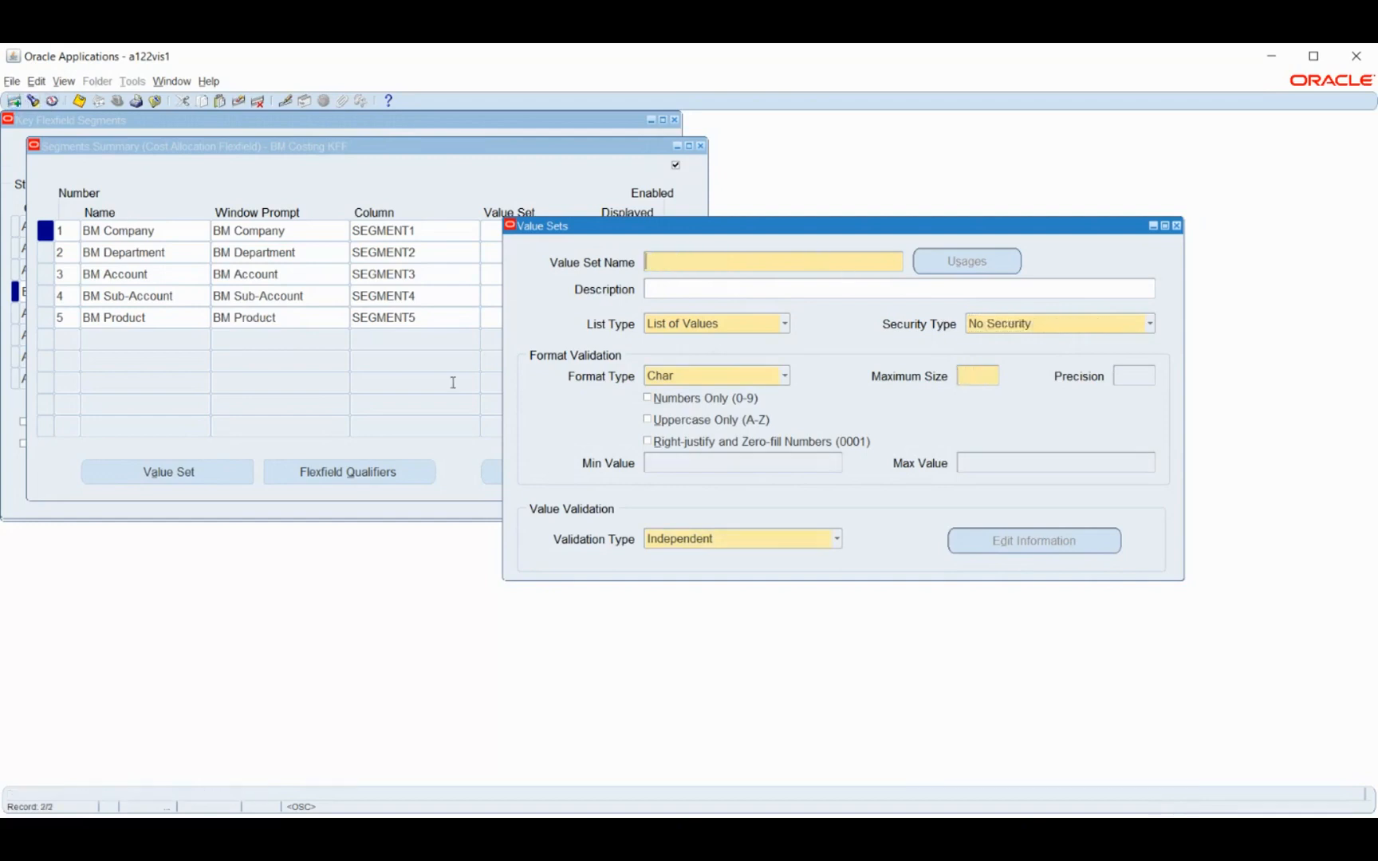
type("BM Department")
left_click(1054, 324)
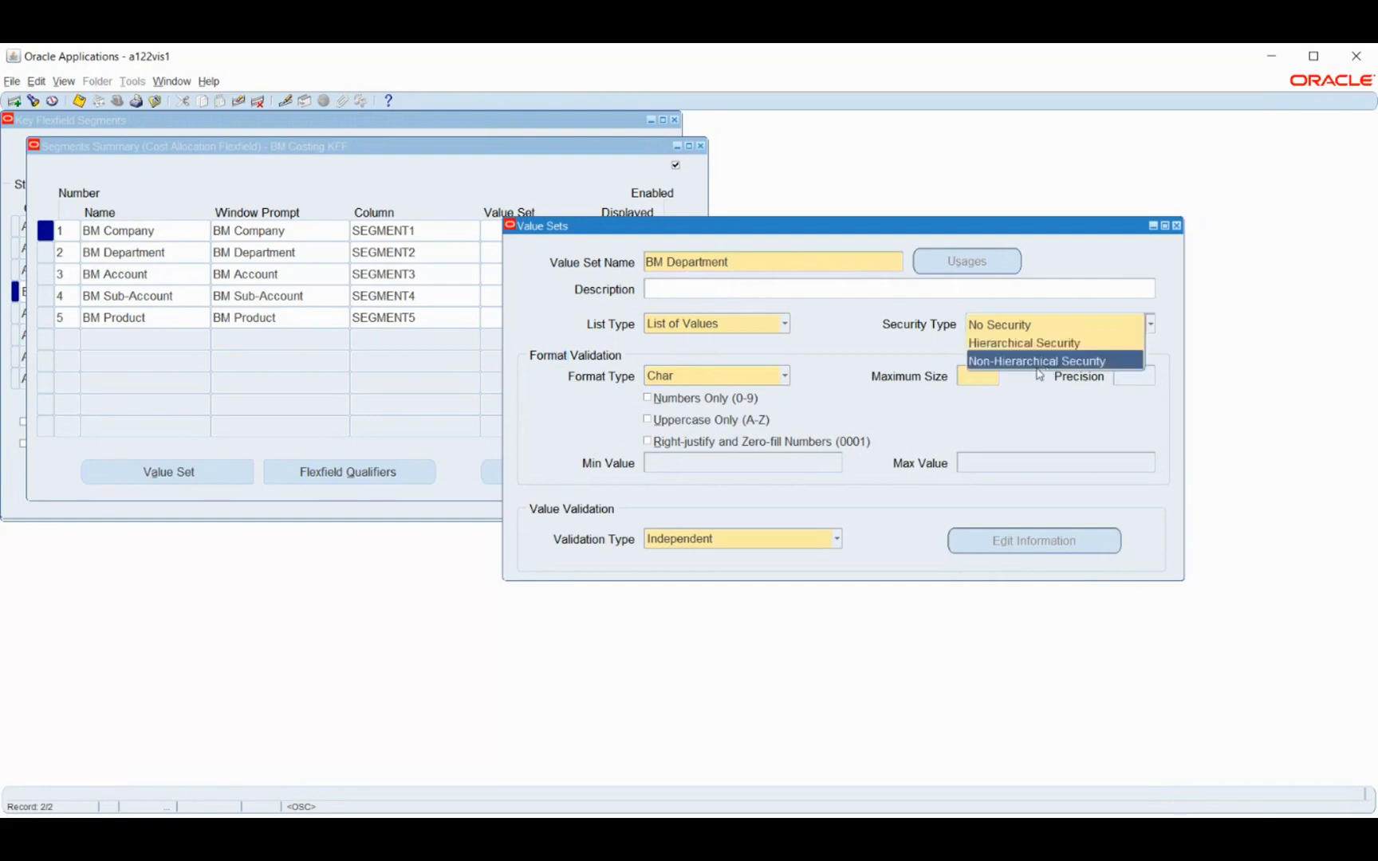
left_click(1036, 363)
left_click(994, 373)
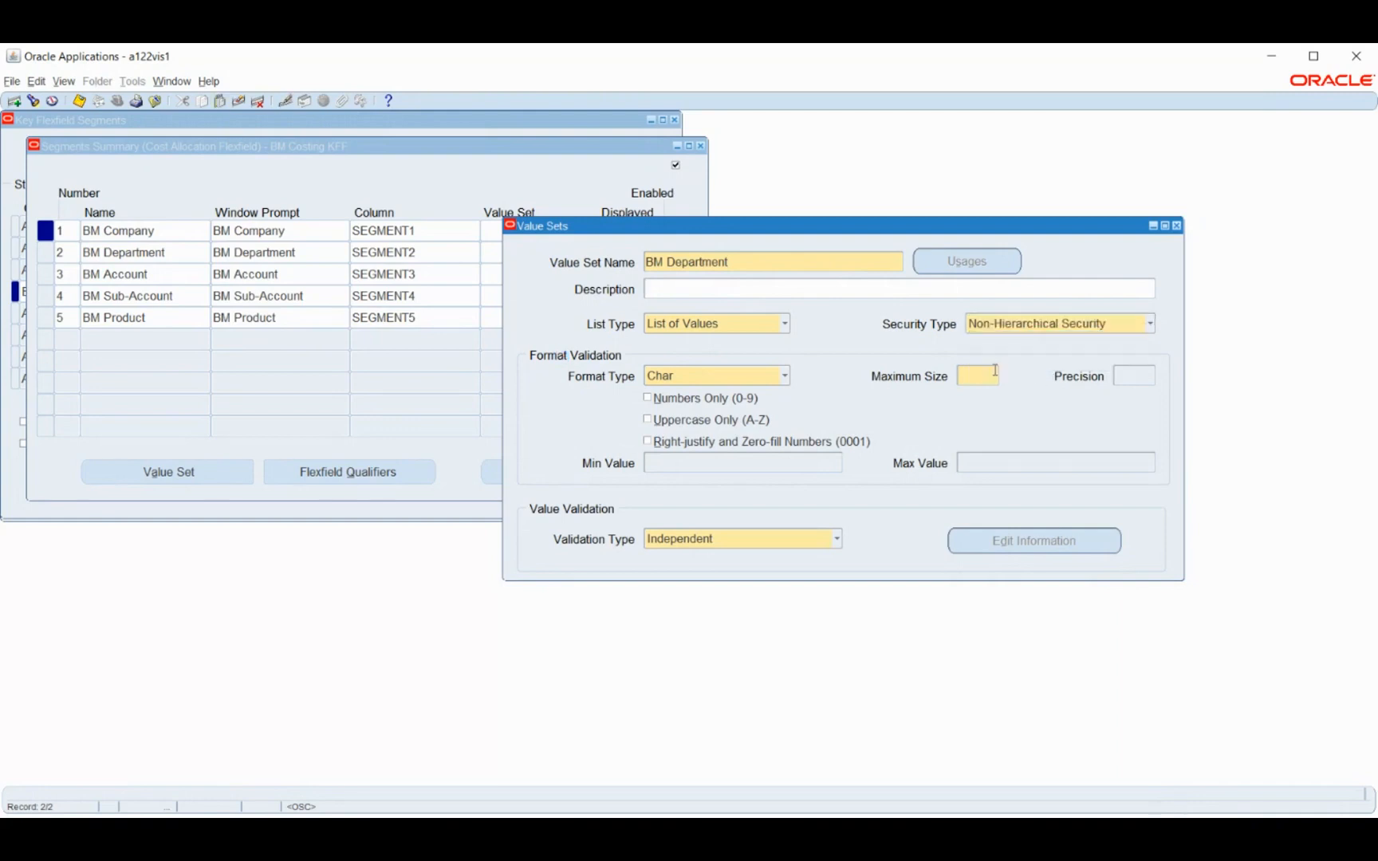
type("6")
key("ctrl+s")
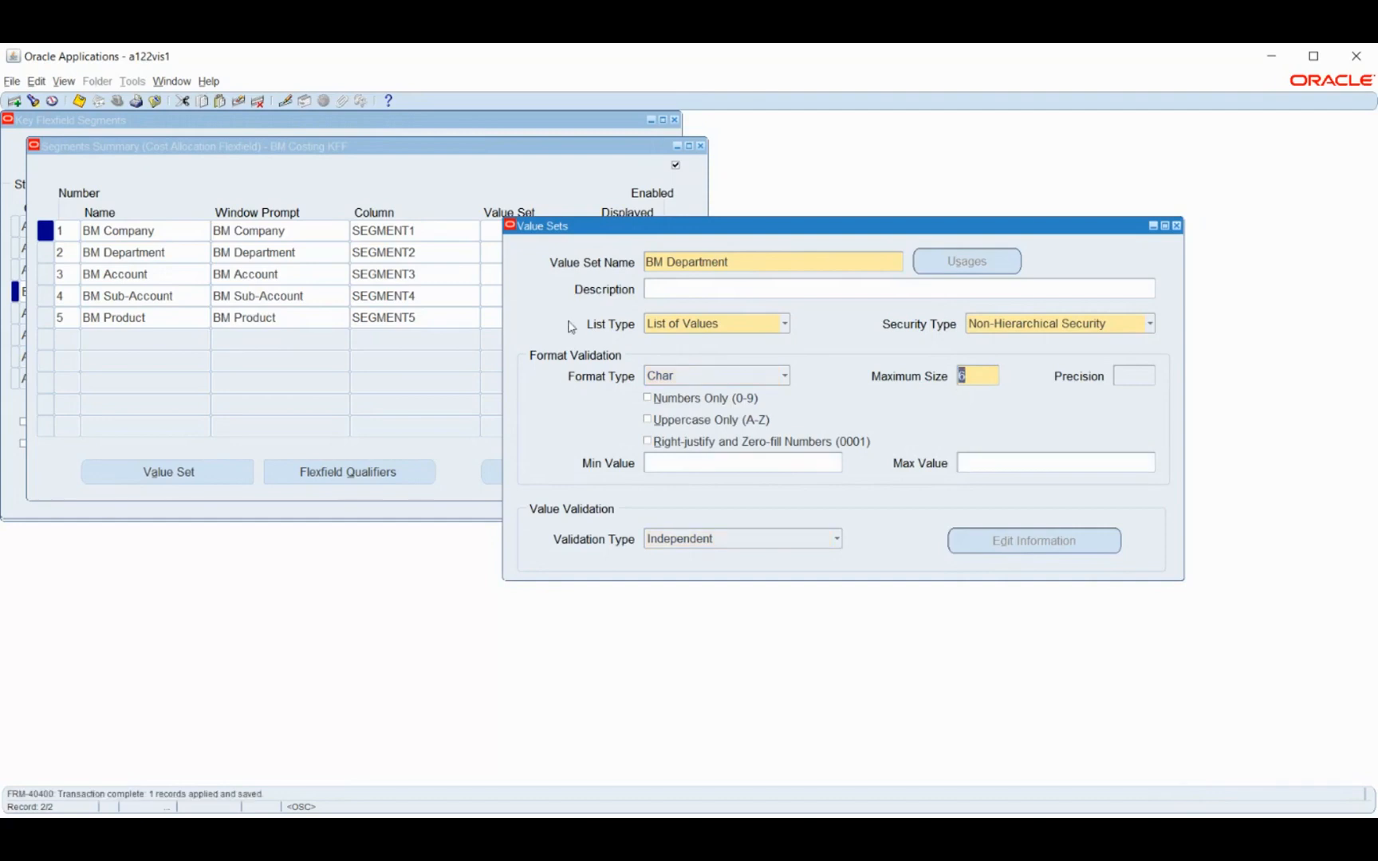
Create and save the value set BM Account with Non-Hierarchical Security and a maximum size of 6
left_click(655, 262)
left_click(13, 100)
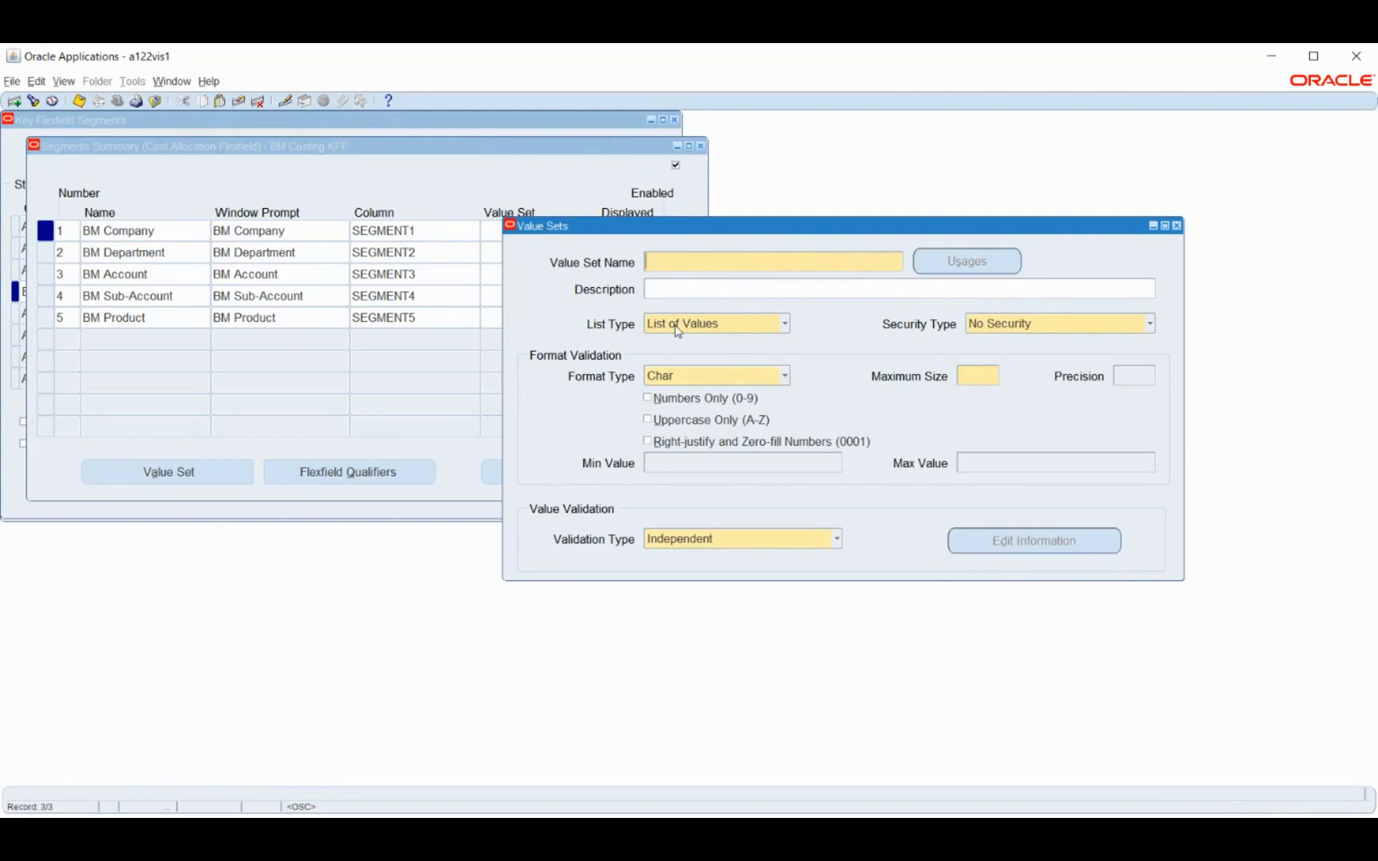
type("BM Account")
left_click(1073, 328)
left_click(1051, 361)
left_click(979, 379)
type("6")
key("ctrl+s")
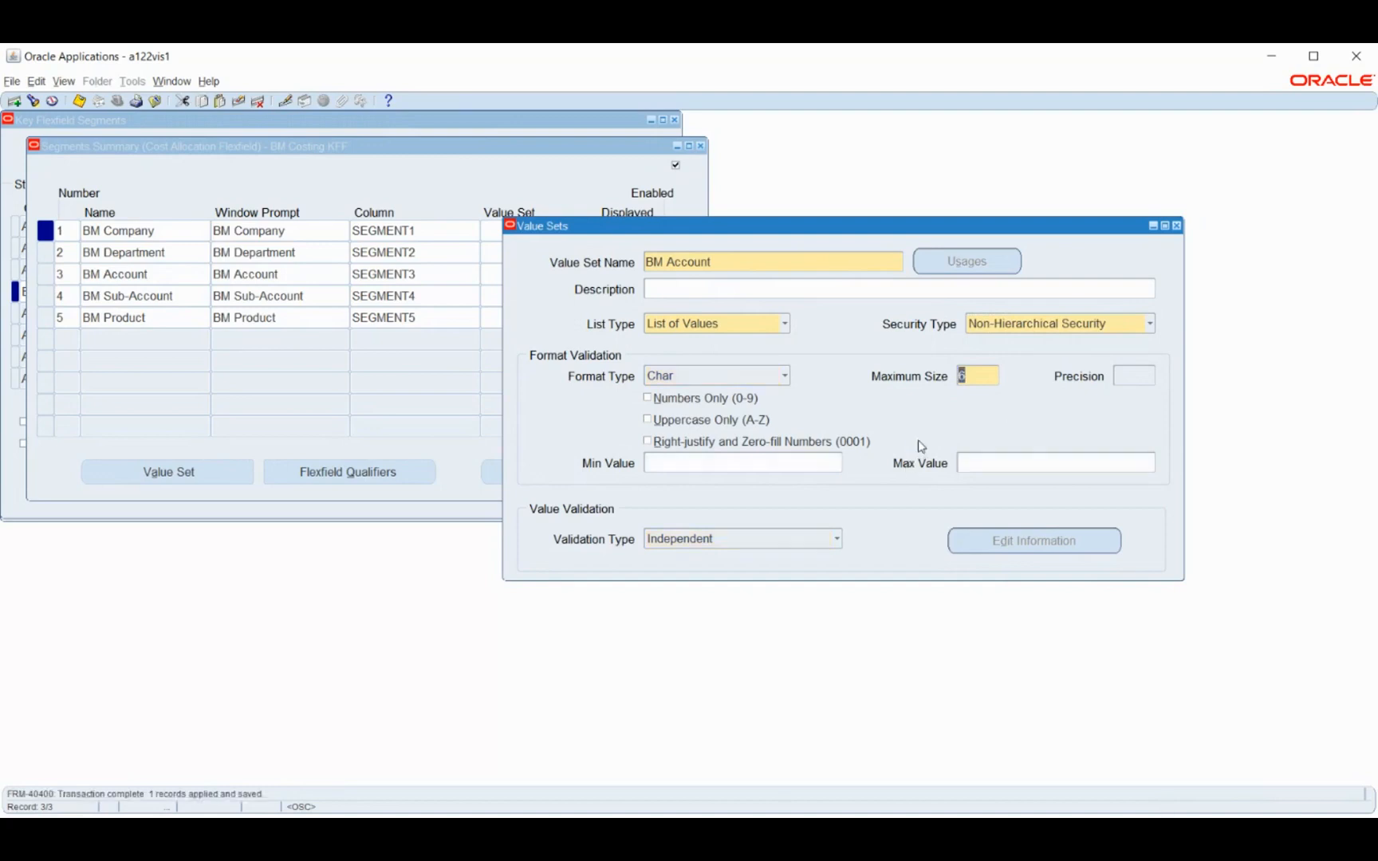
Create and save the value set BM Sub-Accont with Non-Hierarchical Security and a maximum size of 6
left_click(781, 263)
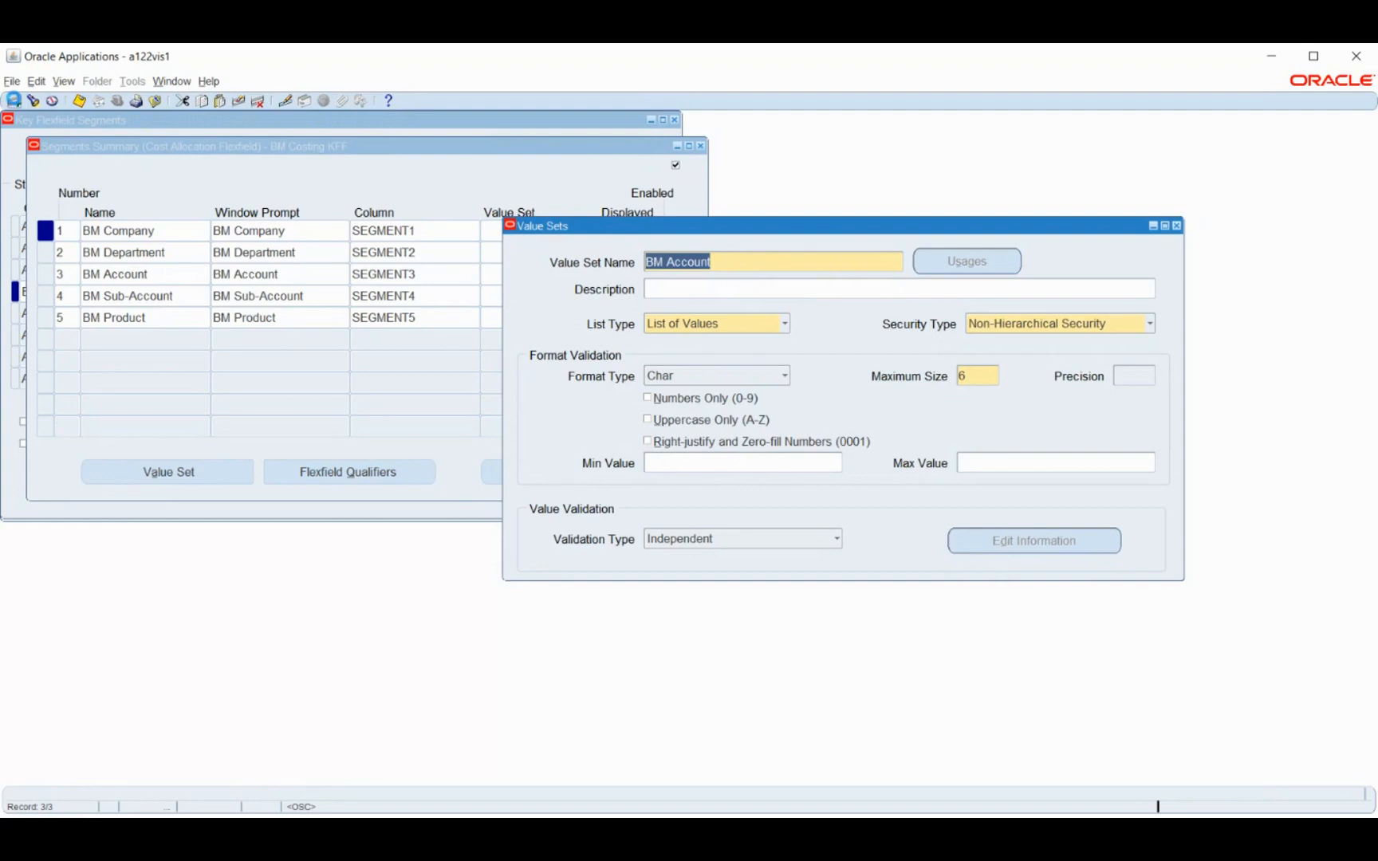
left_click(14, 100)
type("BM")
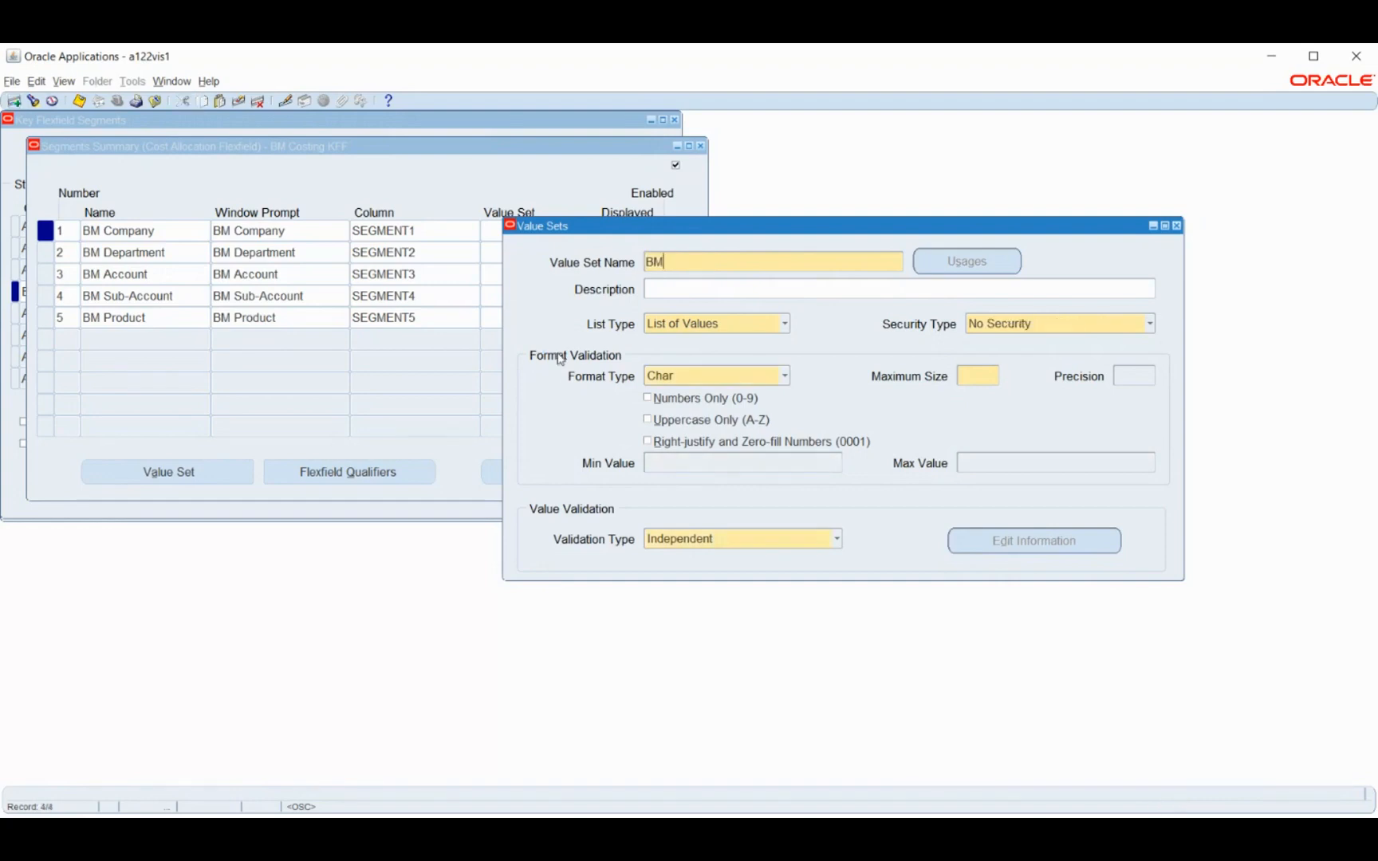
type(" Sub-Accouynt")
triple_click(779, 262)
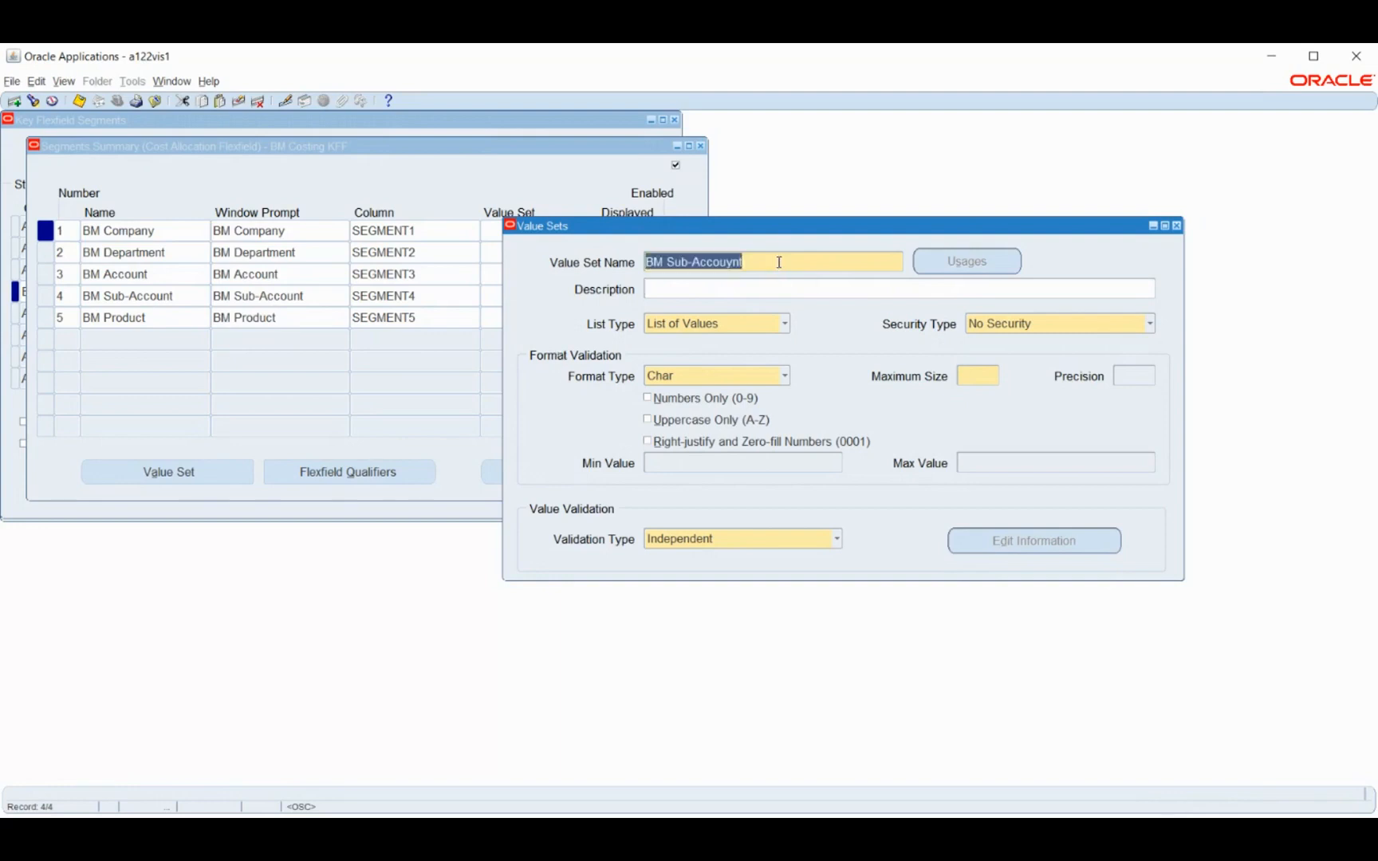
left_click(779, 262)
key("BackSpace")
key("BackSpace")
key("BackSpace")
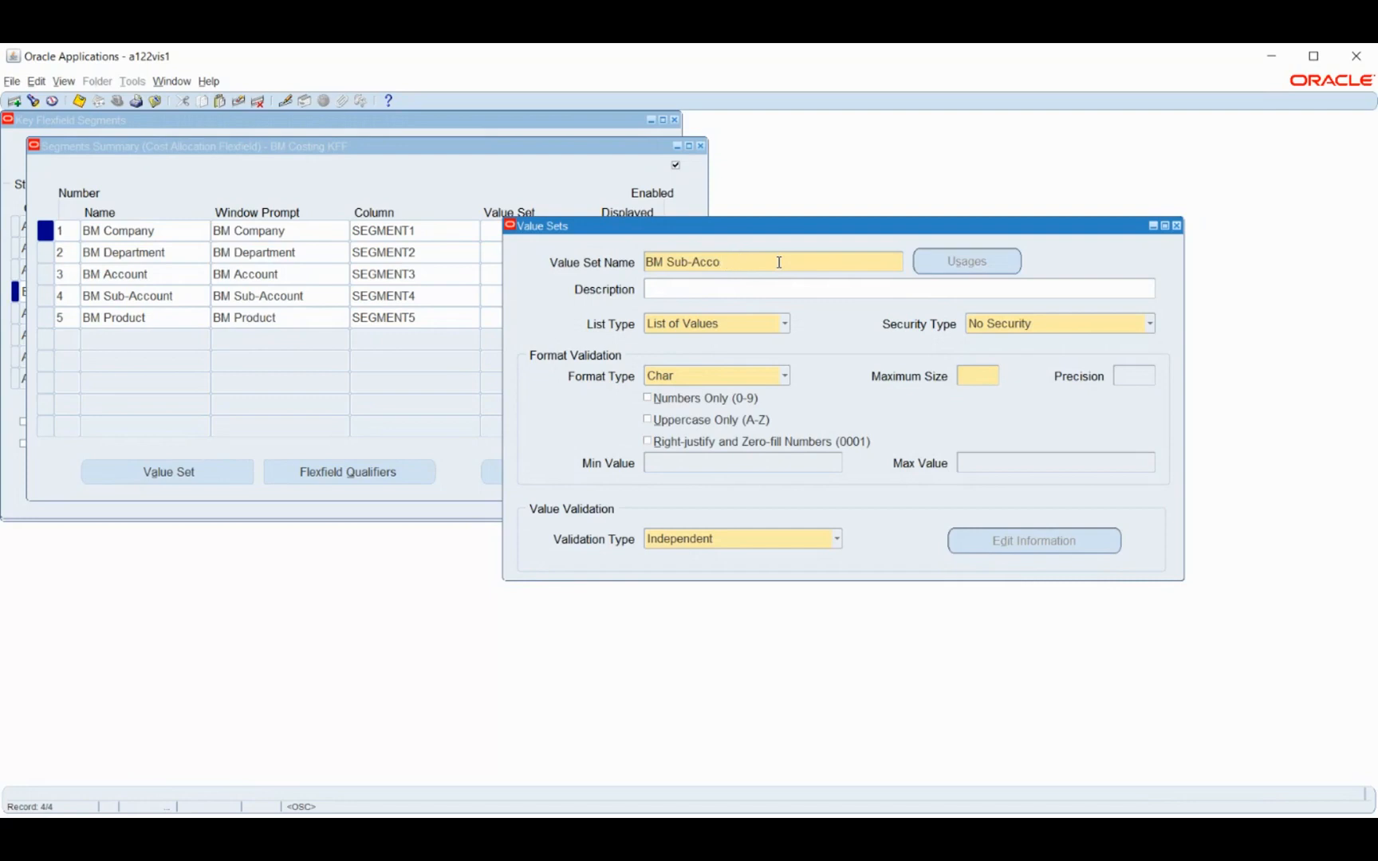
type("nt")
left_click(1007, 328)
left_click(1002, 361)
left_click(981, 377)
type("6")
key("Tab")
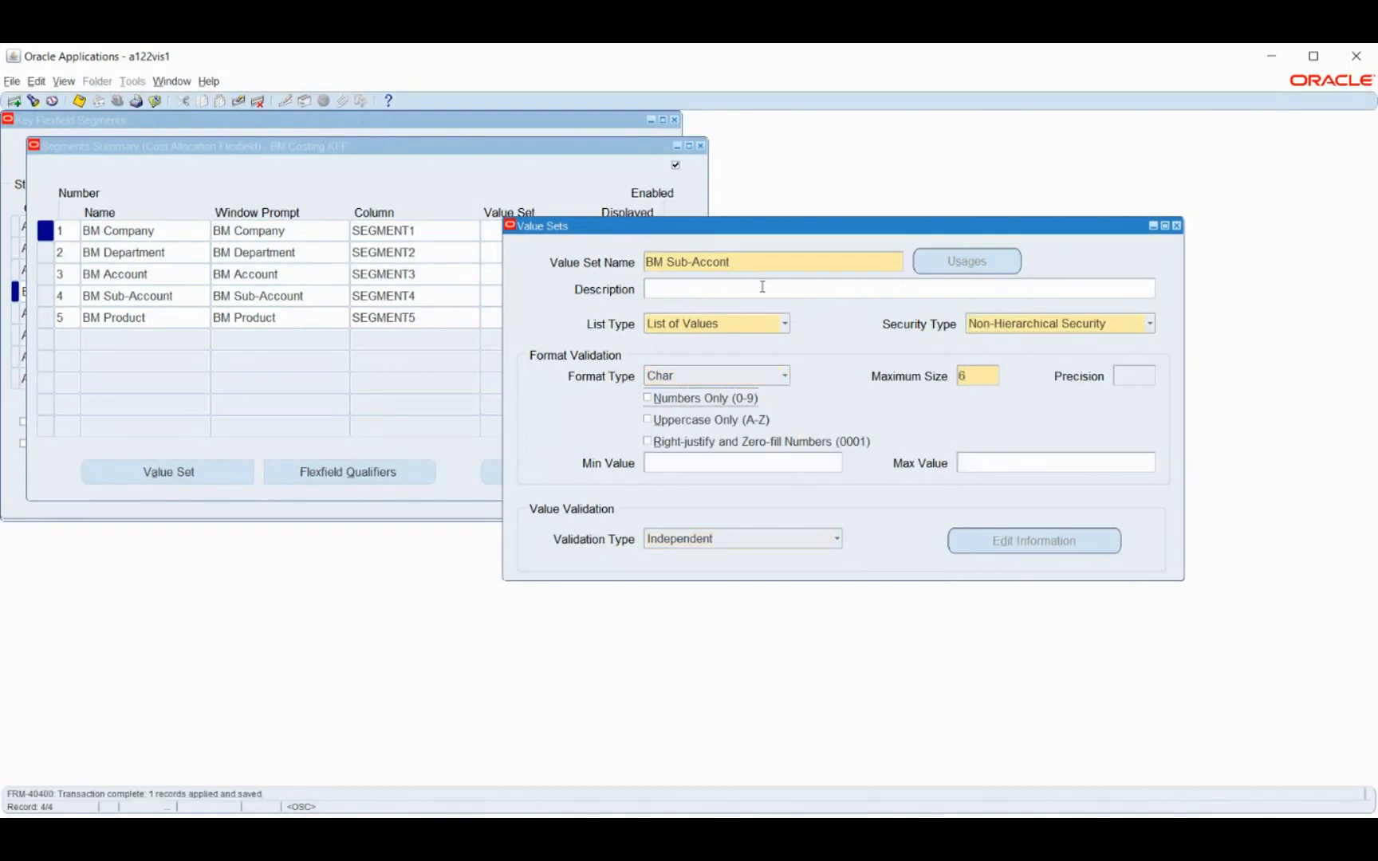
Create and save the value set BM Product with Non-Hierarchical Security and maximum size 6, and return to the segments summary
left_click_drag(762, 261, 655, 255)
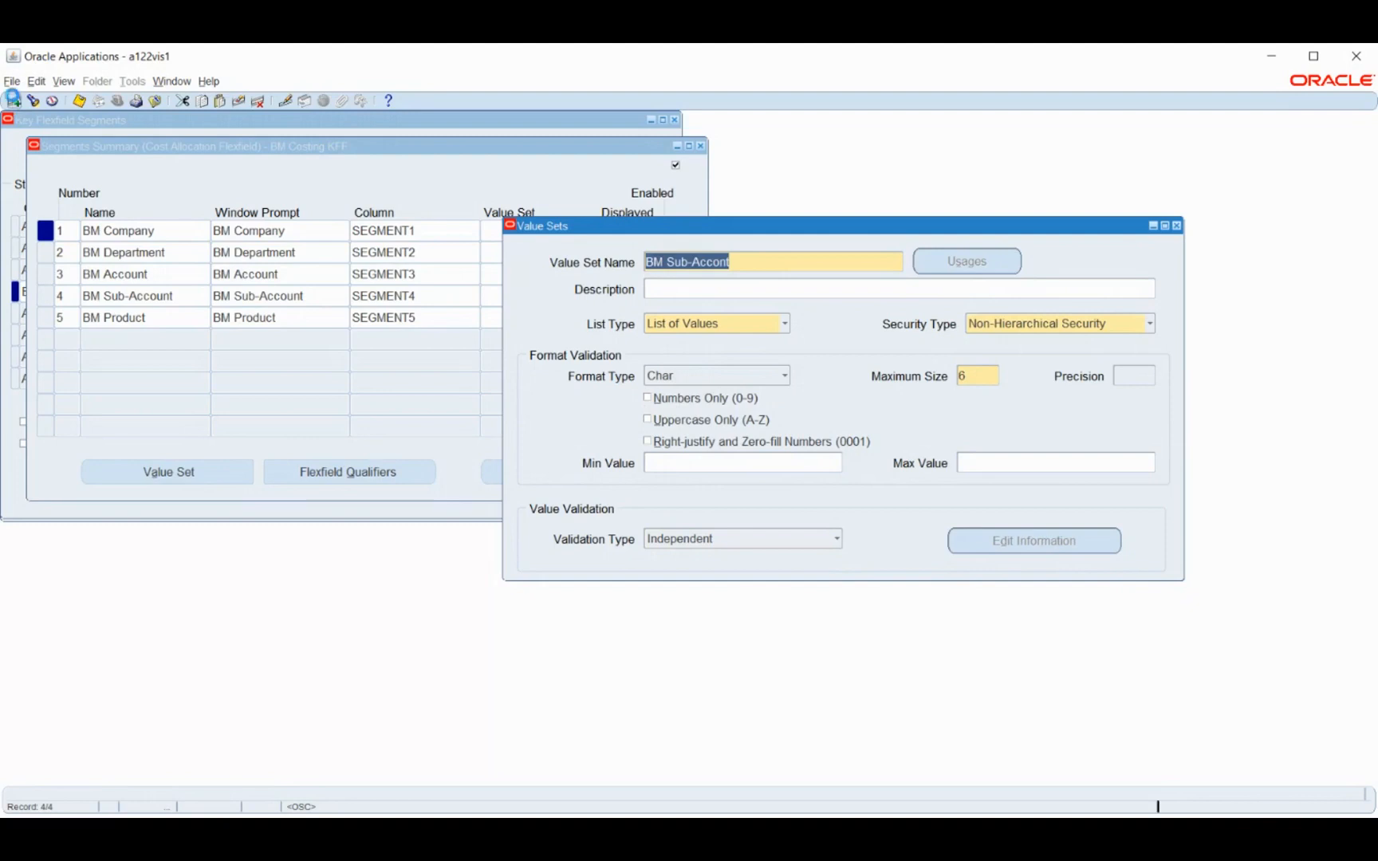
left_click(14, 100)
type("BM Product")
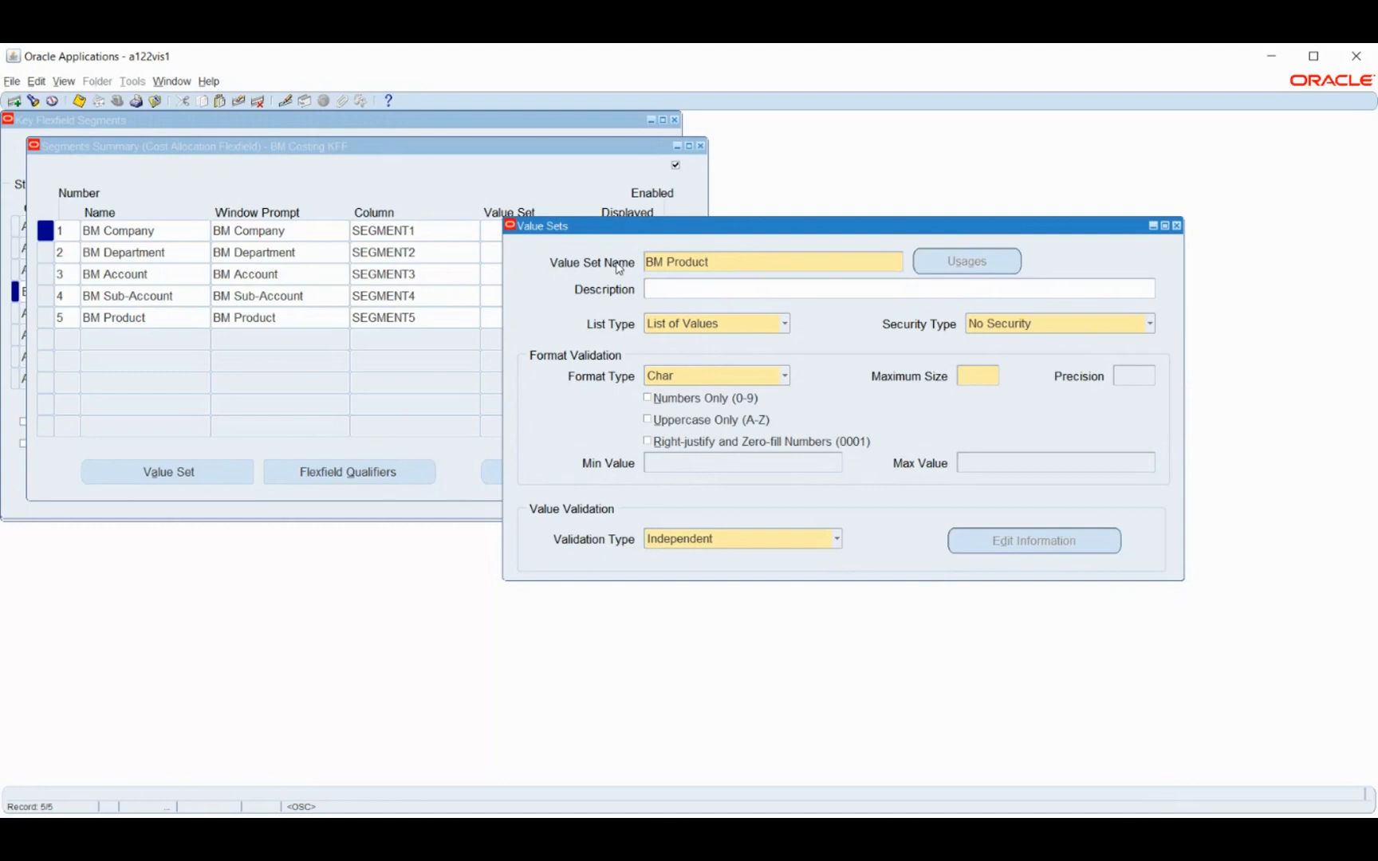
left_click(1001, 325)
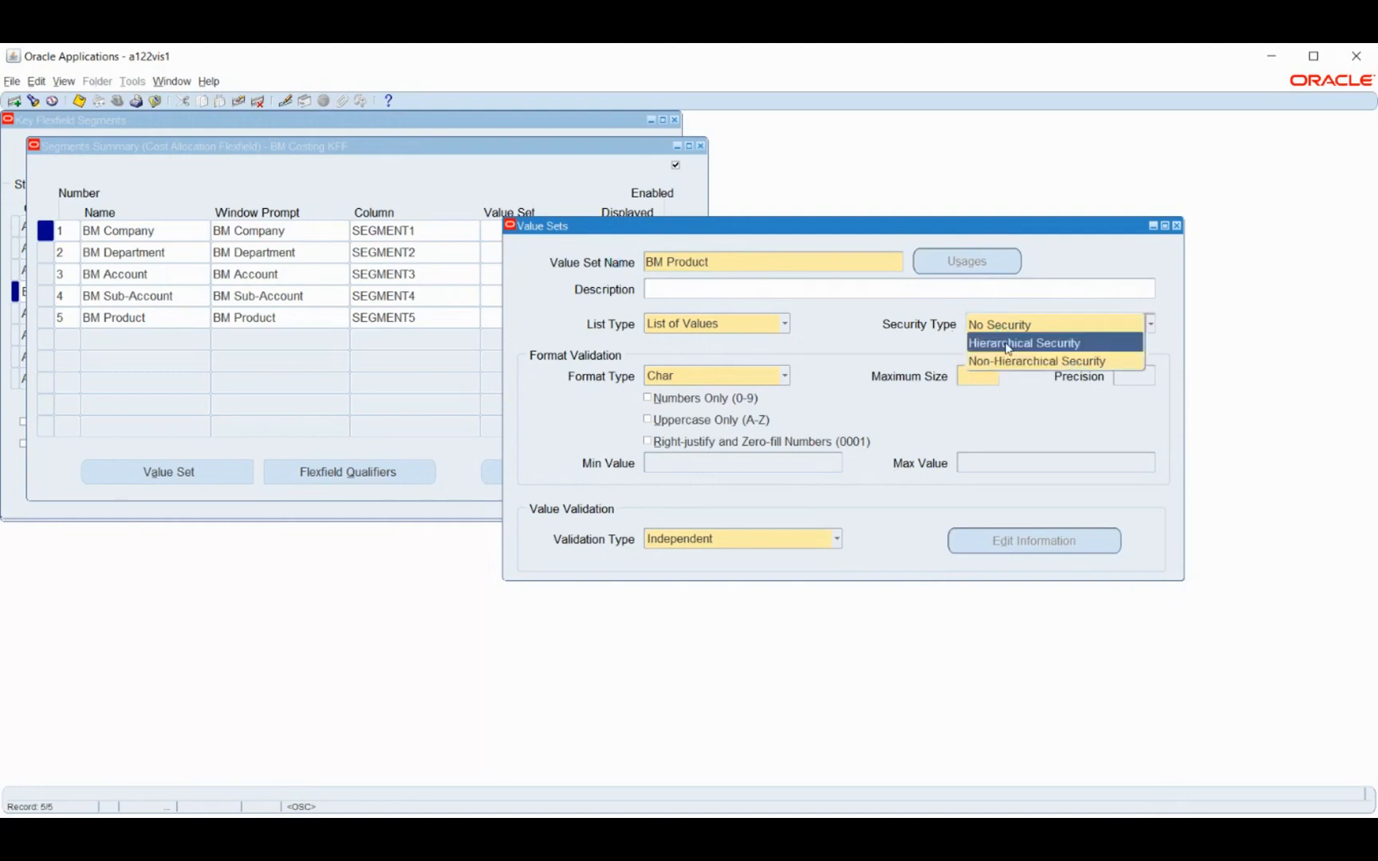
left_click(1010, 361)
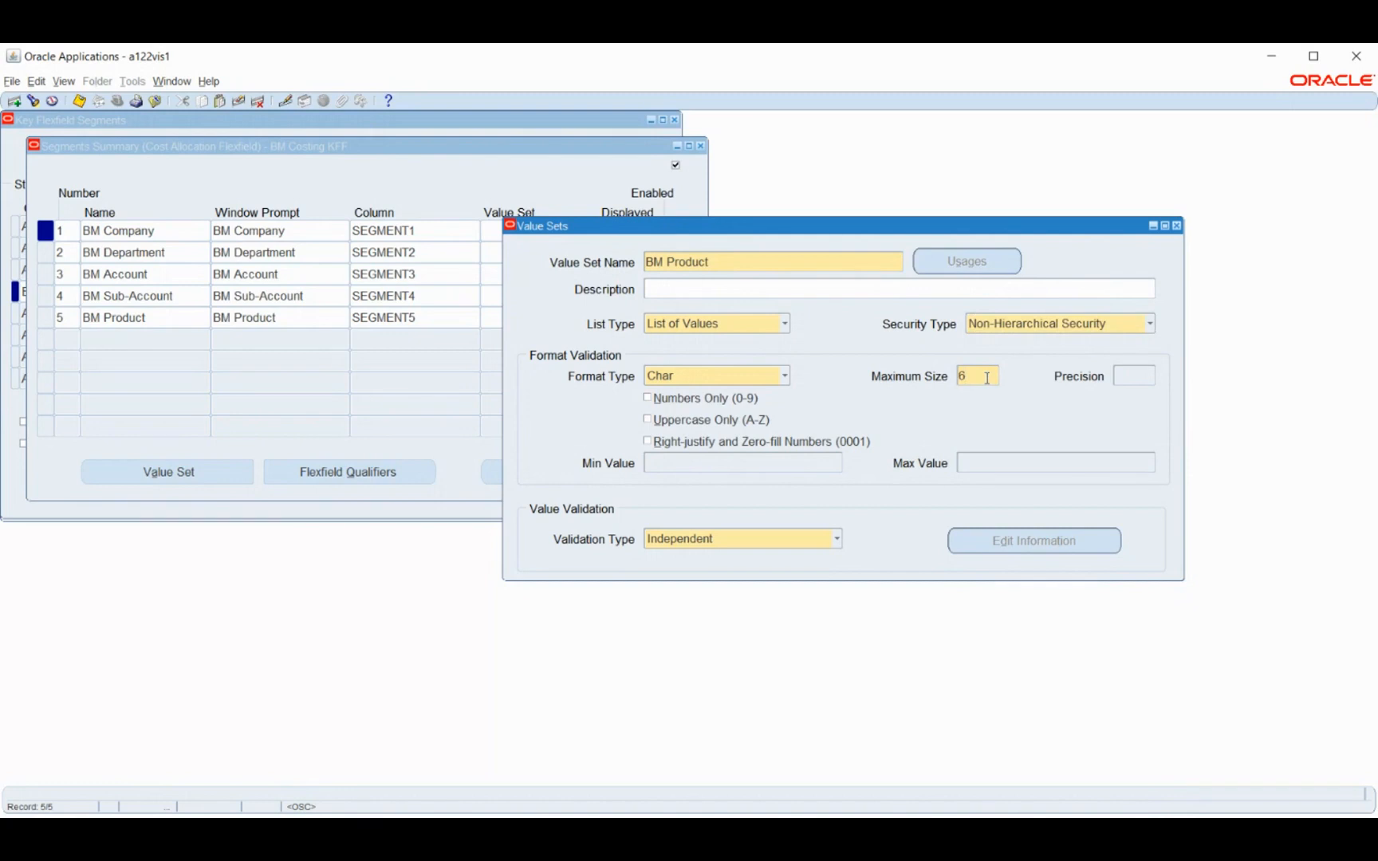
left_click(985, 378)
key("ctrl+s")
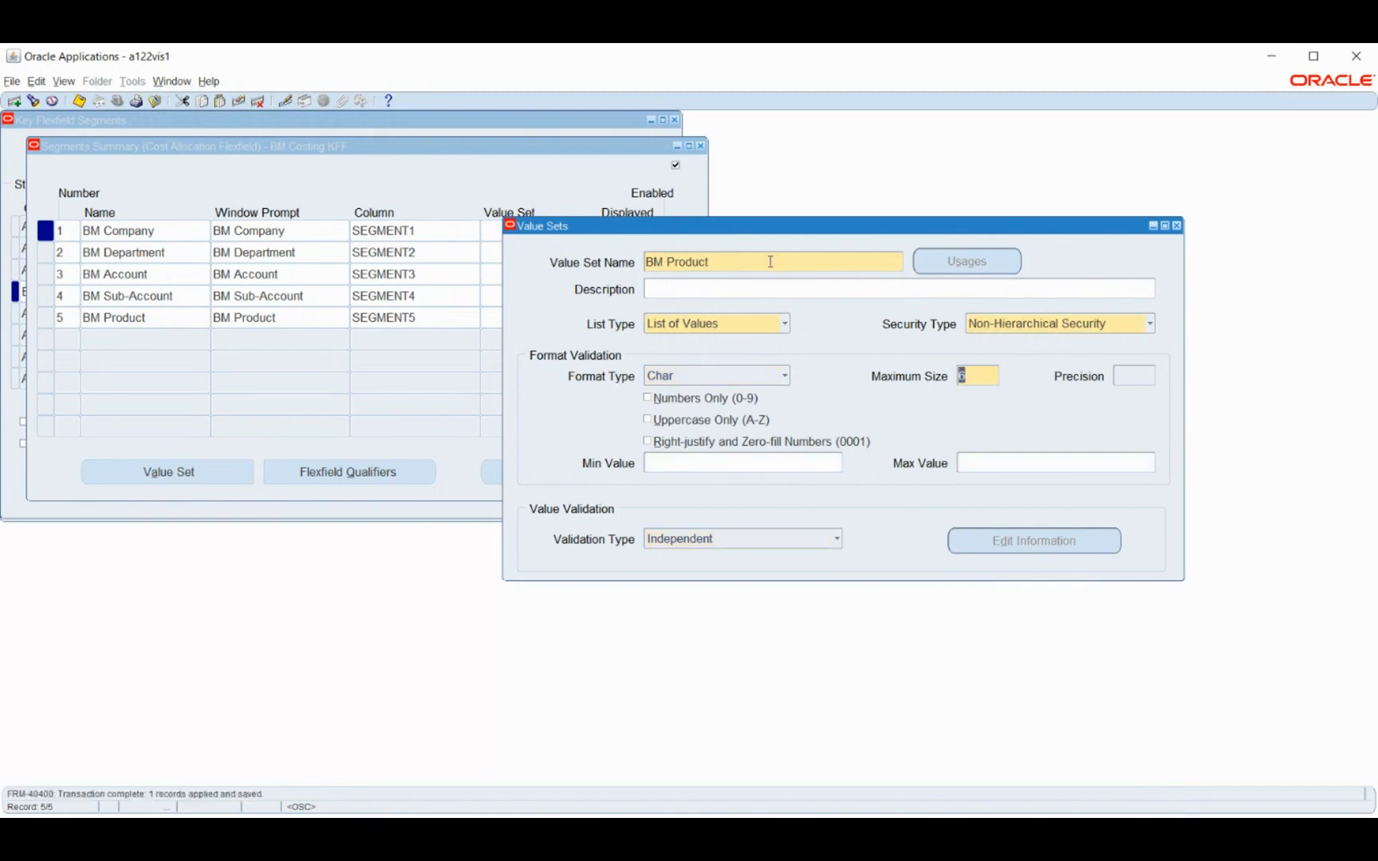
left_click(1176, 226)
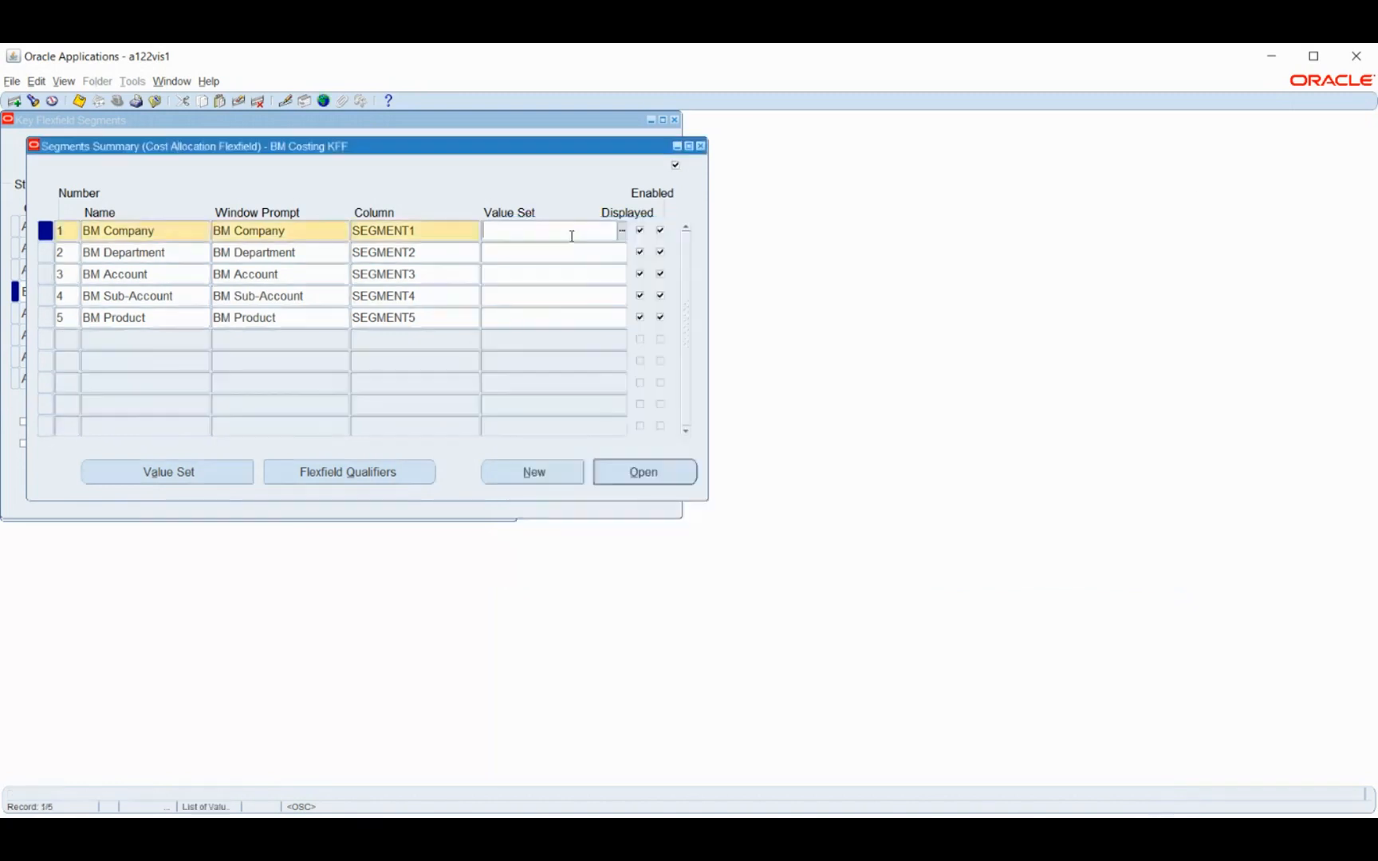
Assign the value set BM Company to segment 1 and BM Department to segment 2 of BM Costing KFF
type("BM comp")
key("Tab")
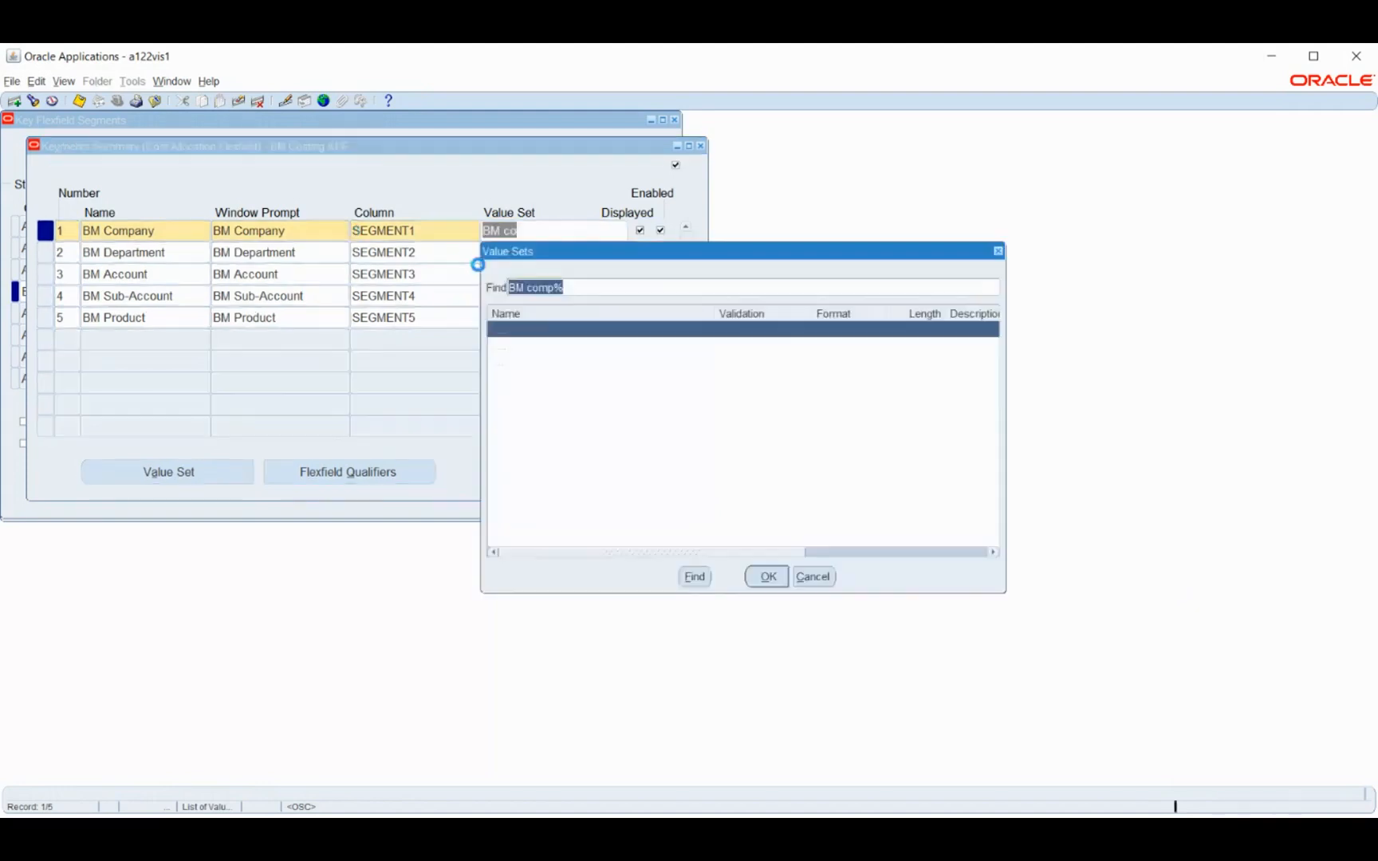
left_click(767, 575)
left_click(525, 254)
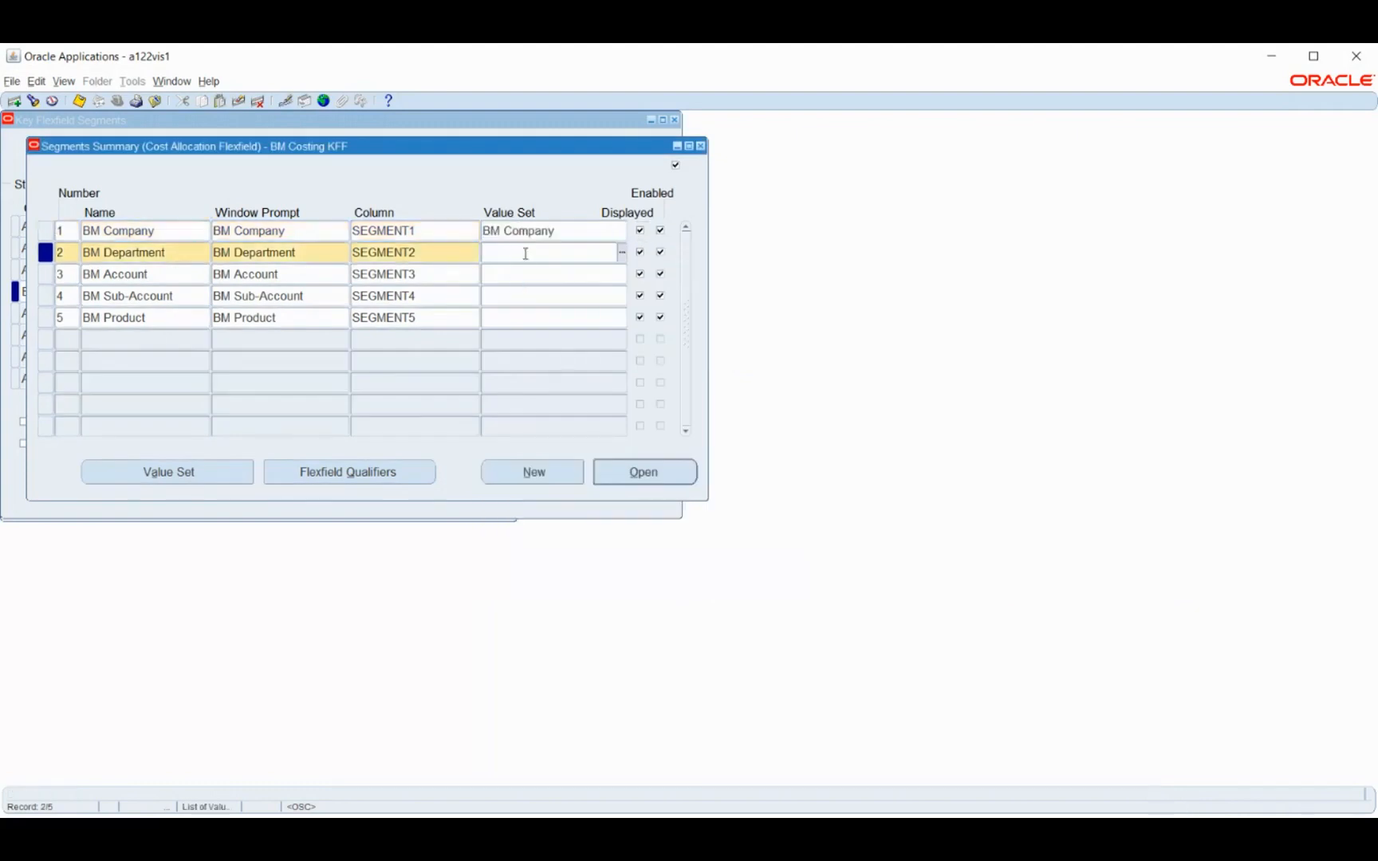
type("BM De")
key("Tab")
Assign the value set BM Account to segment 3 and BM Sub-Accont to segment 4 of BM Costing KFF
left_click(513, 269)
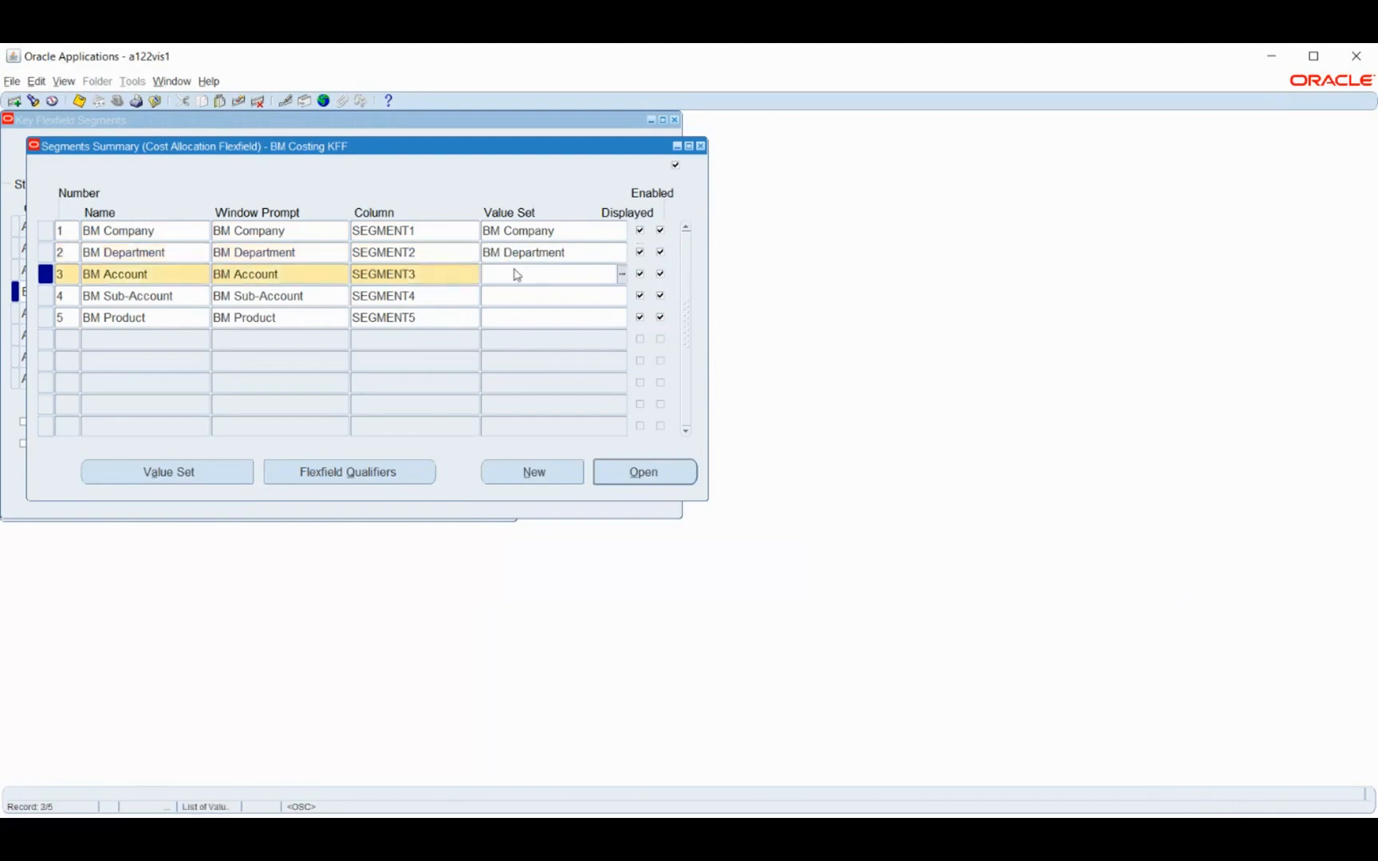
type("BM A")
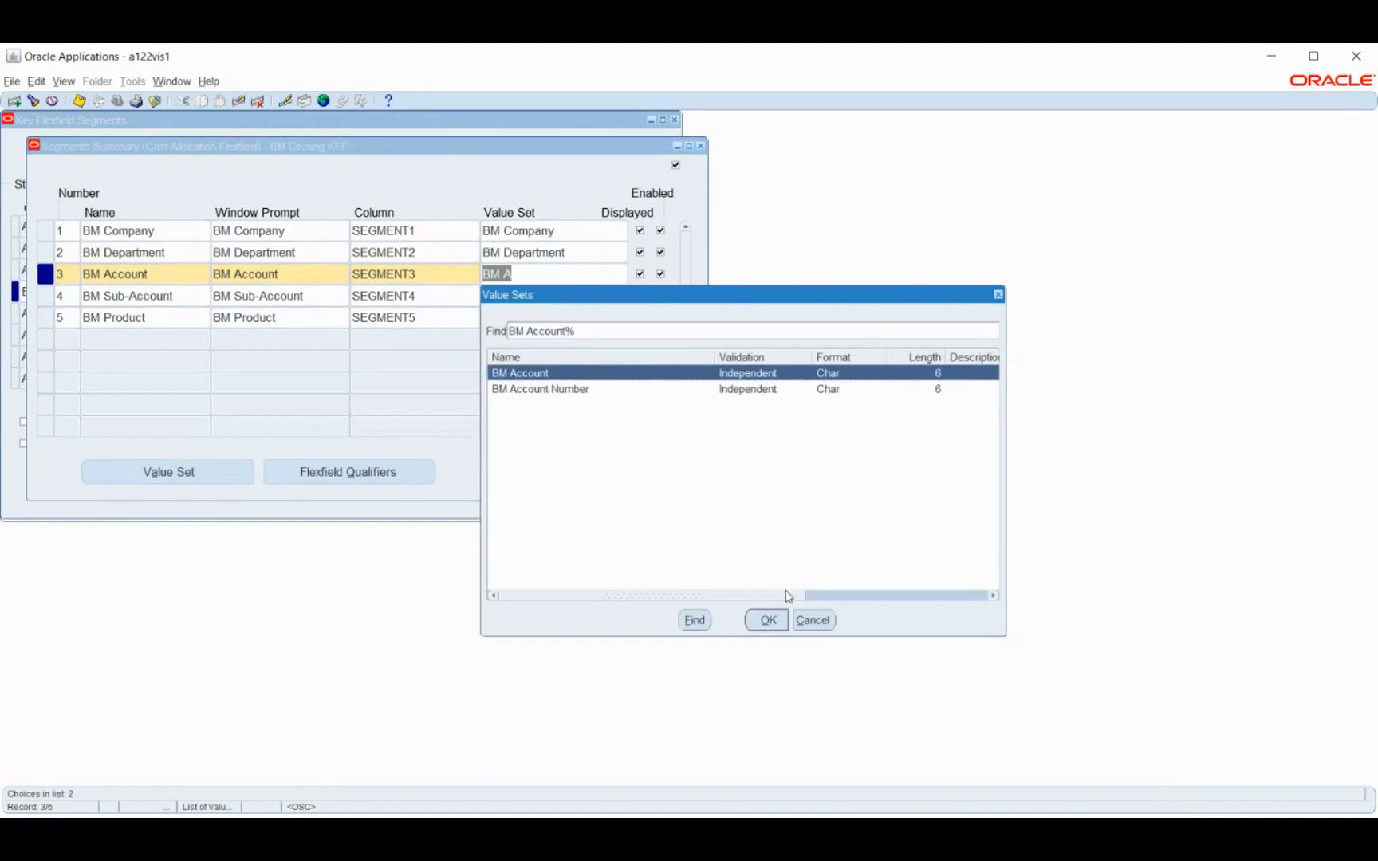
left_click(768, 621)
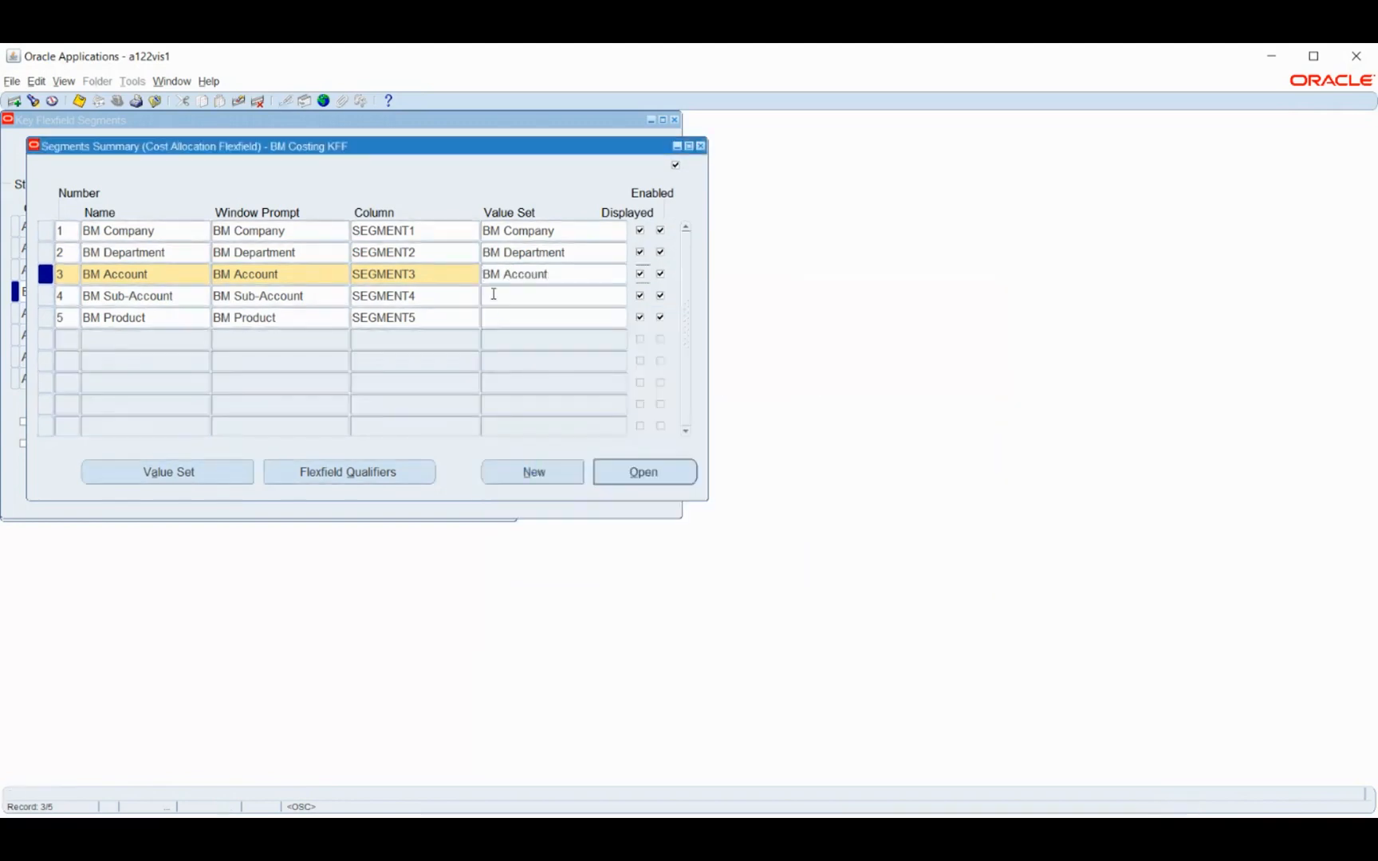
left_click(493, 295)
type("BM Sub-Accont")
key("Tab")
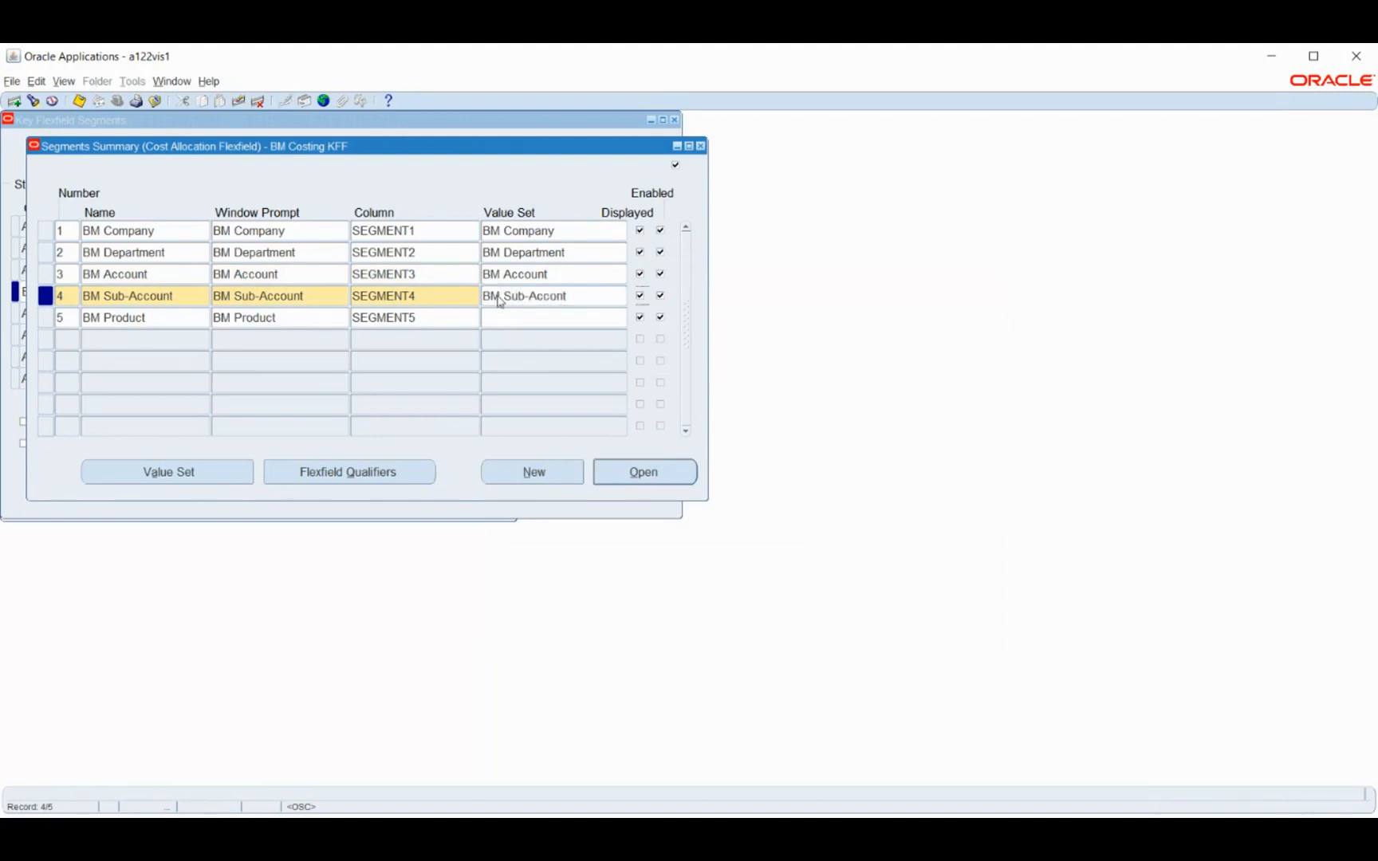
Assign the value set BM Product to segment 5 of BM Costing KFF and save the segments
left_click(498, 319)
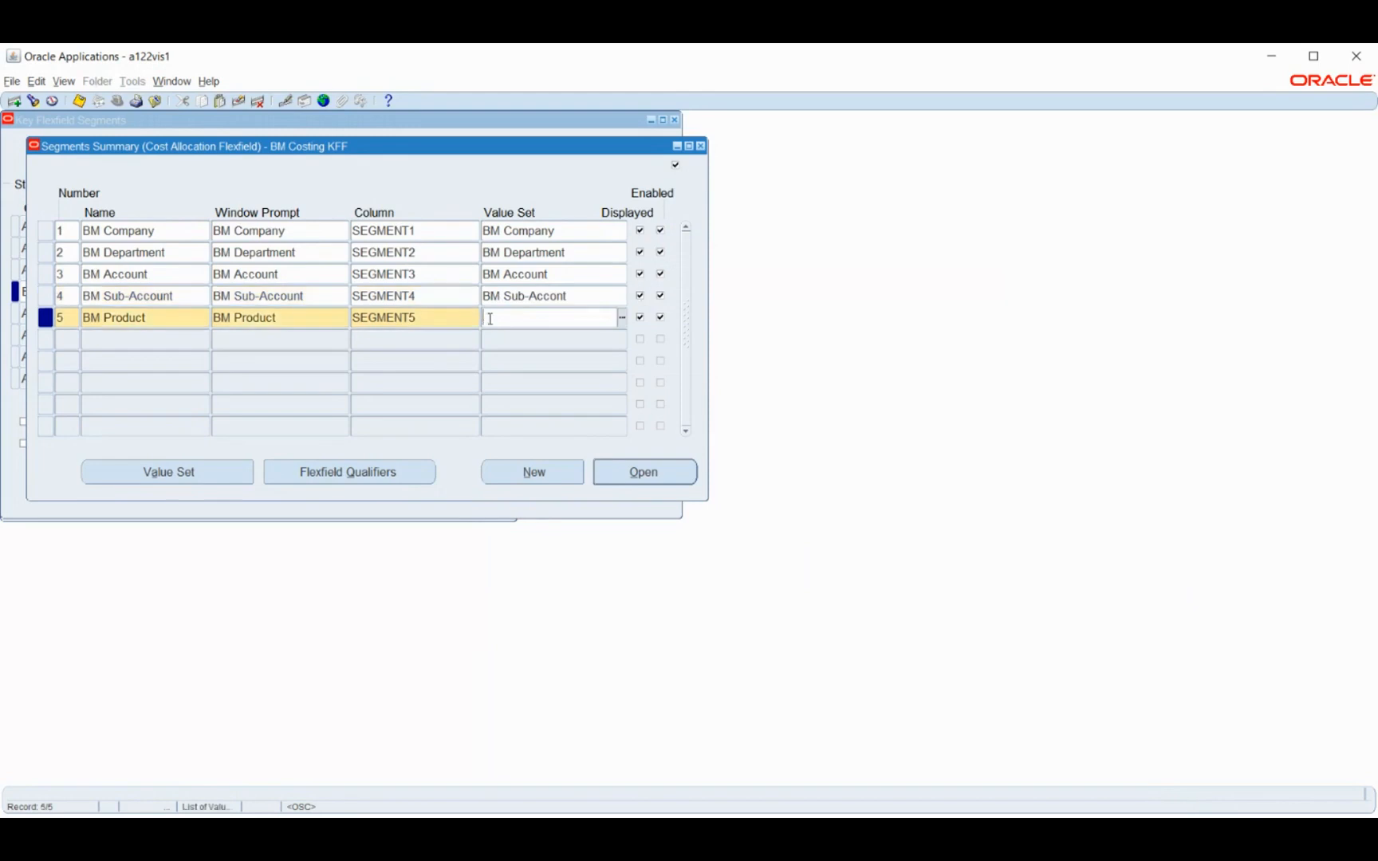
type("BM p")
key("Tab")
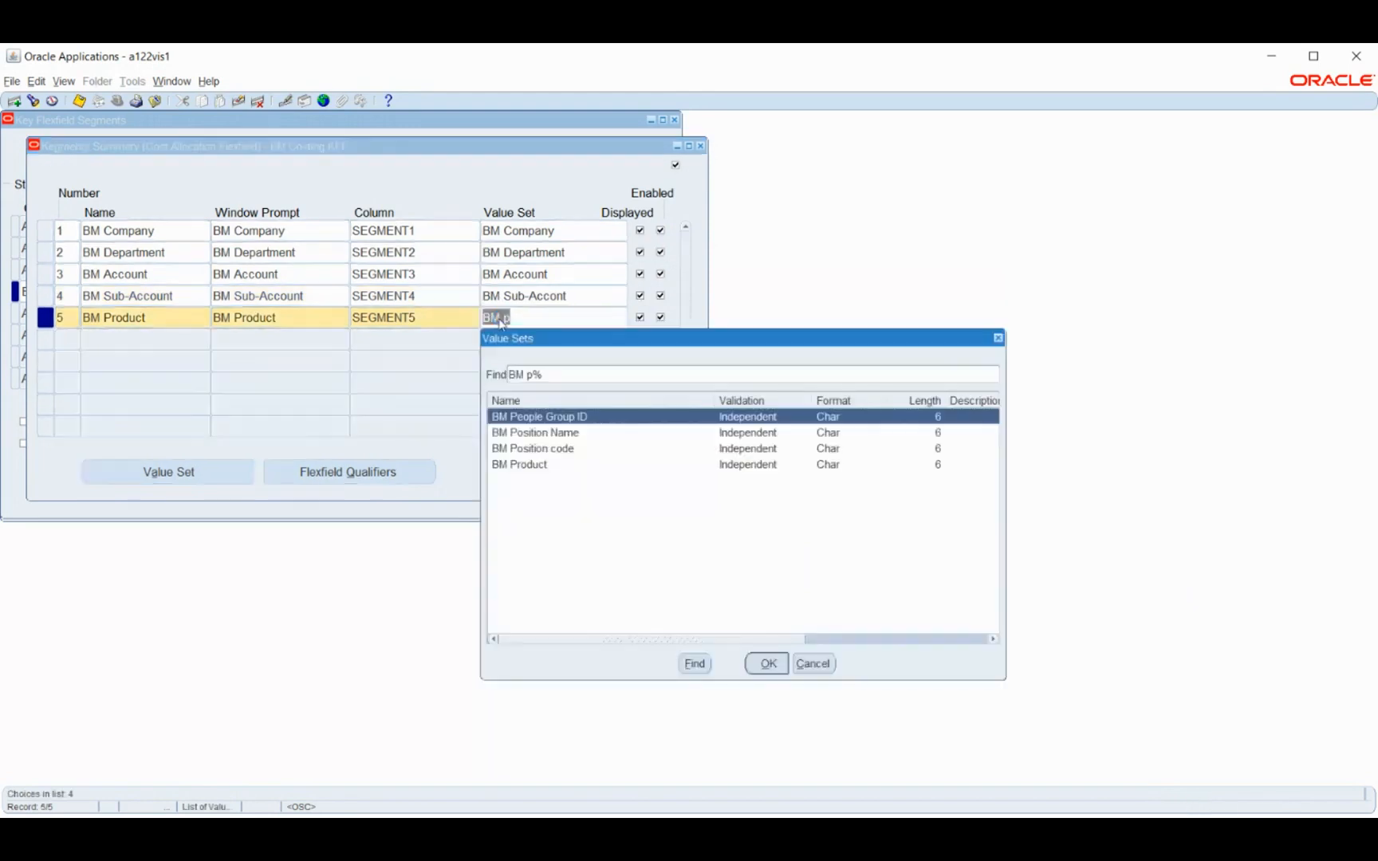
left_click(557, 467)
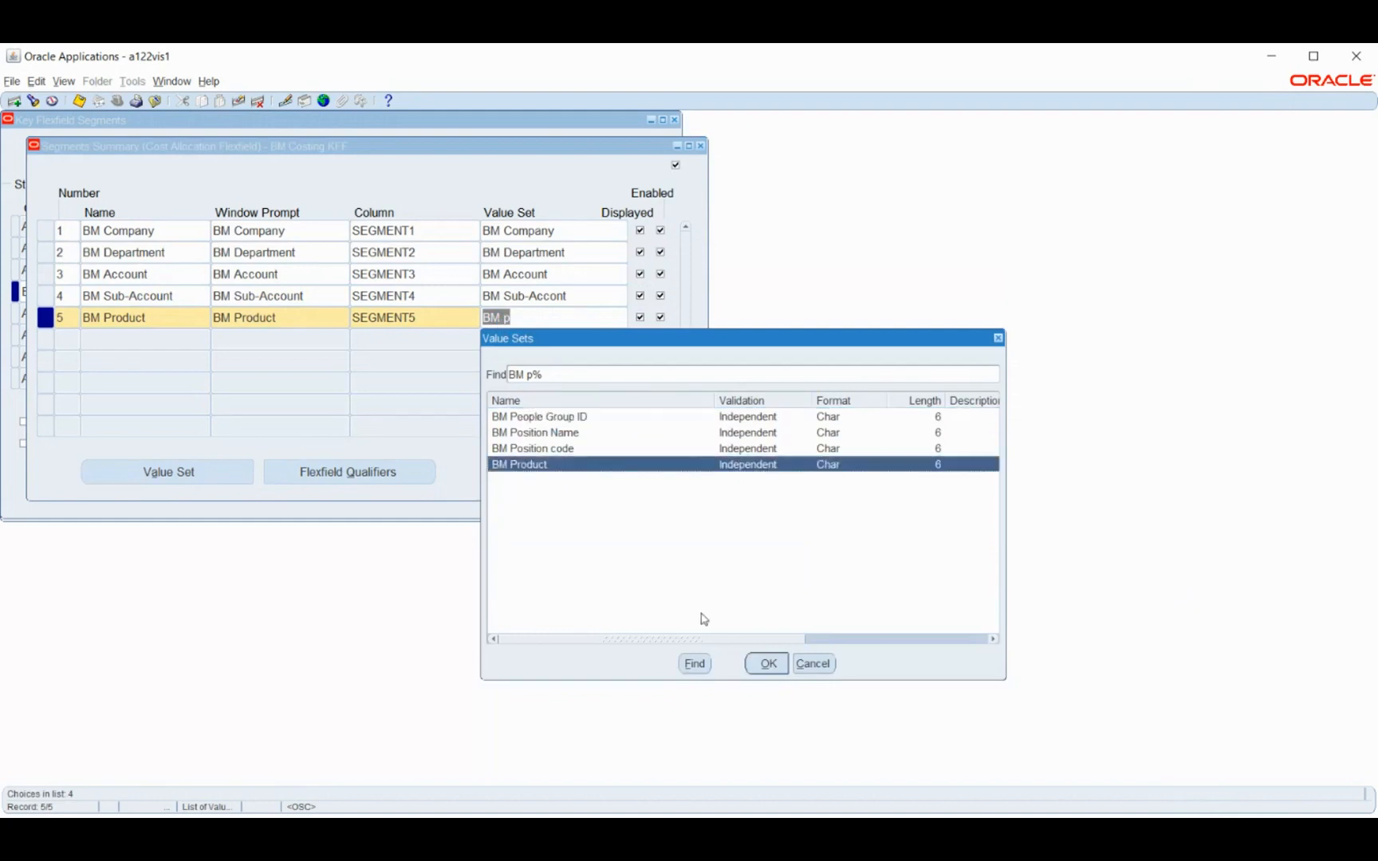
left_click(767, 664)
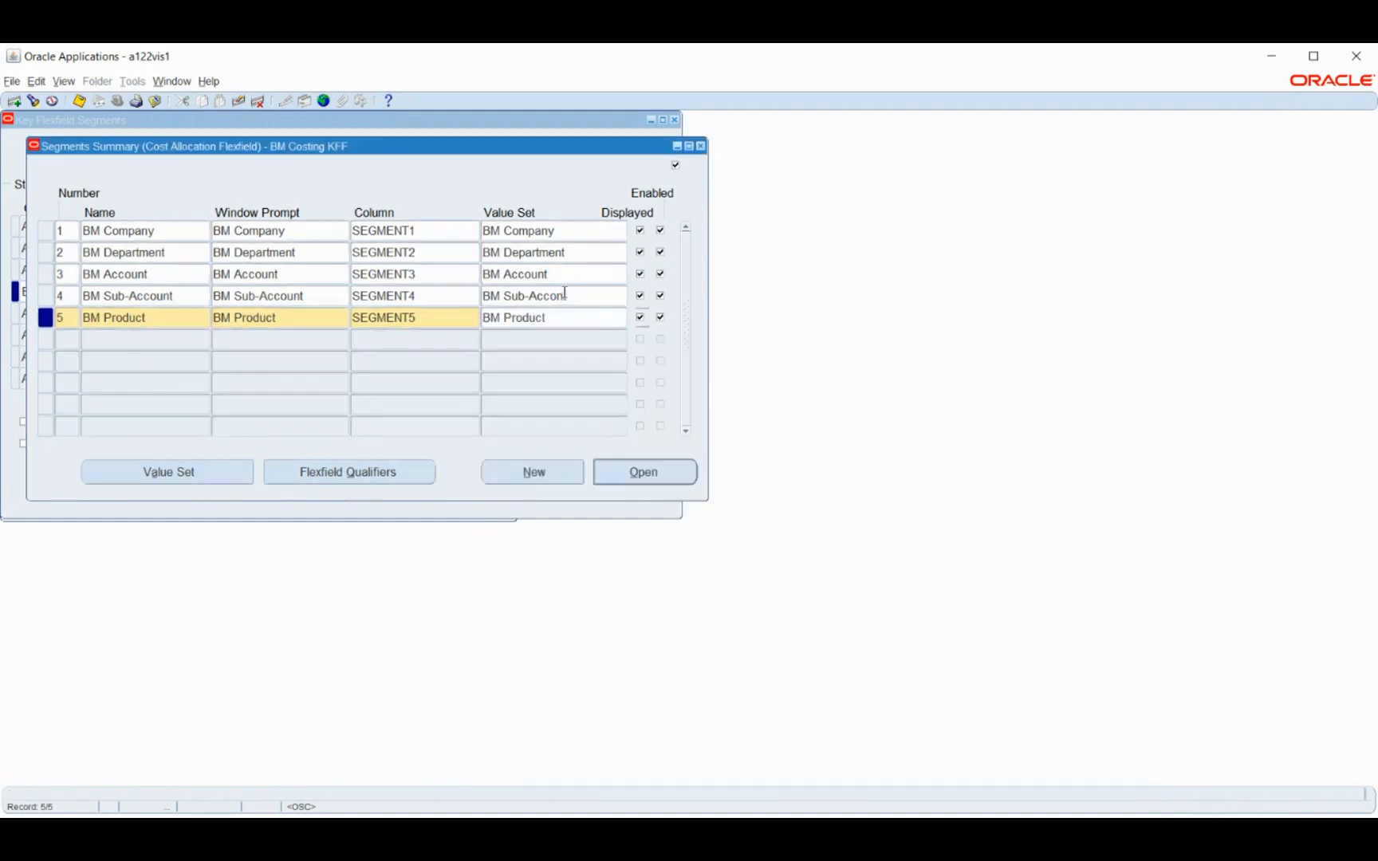
key("ctrl+s")
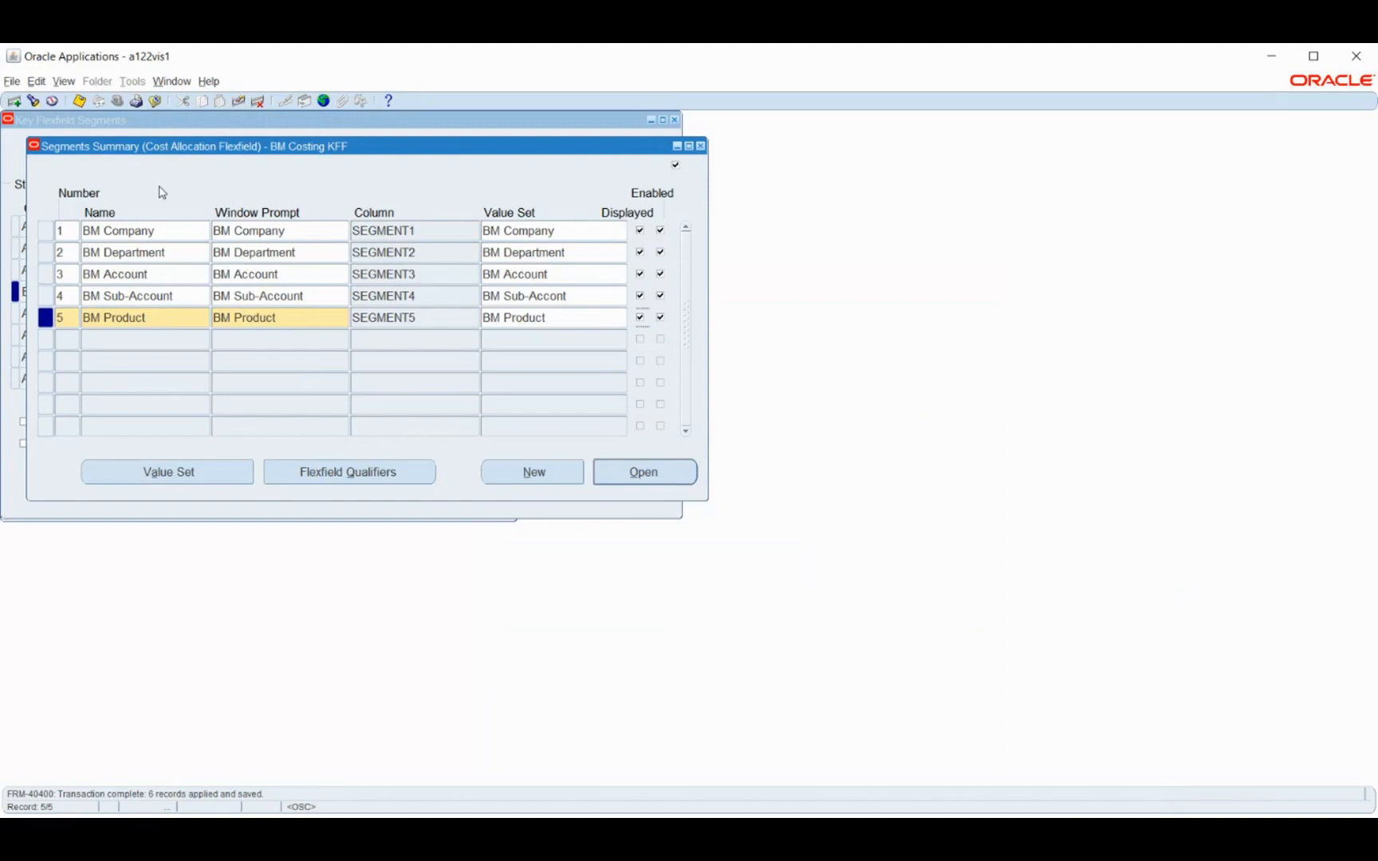
Enable the Assignment, Balancing and Payroll flexfield qualifiers for the BM Company segment, save, and return to the segments summary
left_click(179, 230)
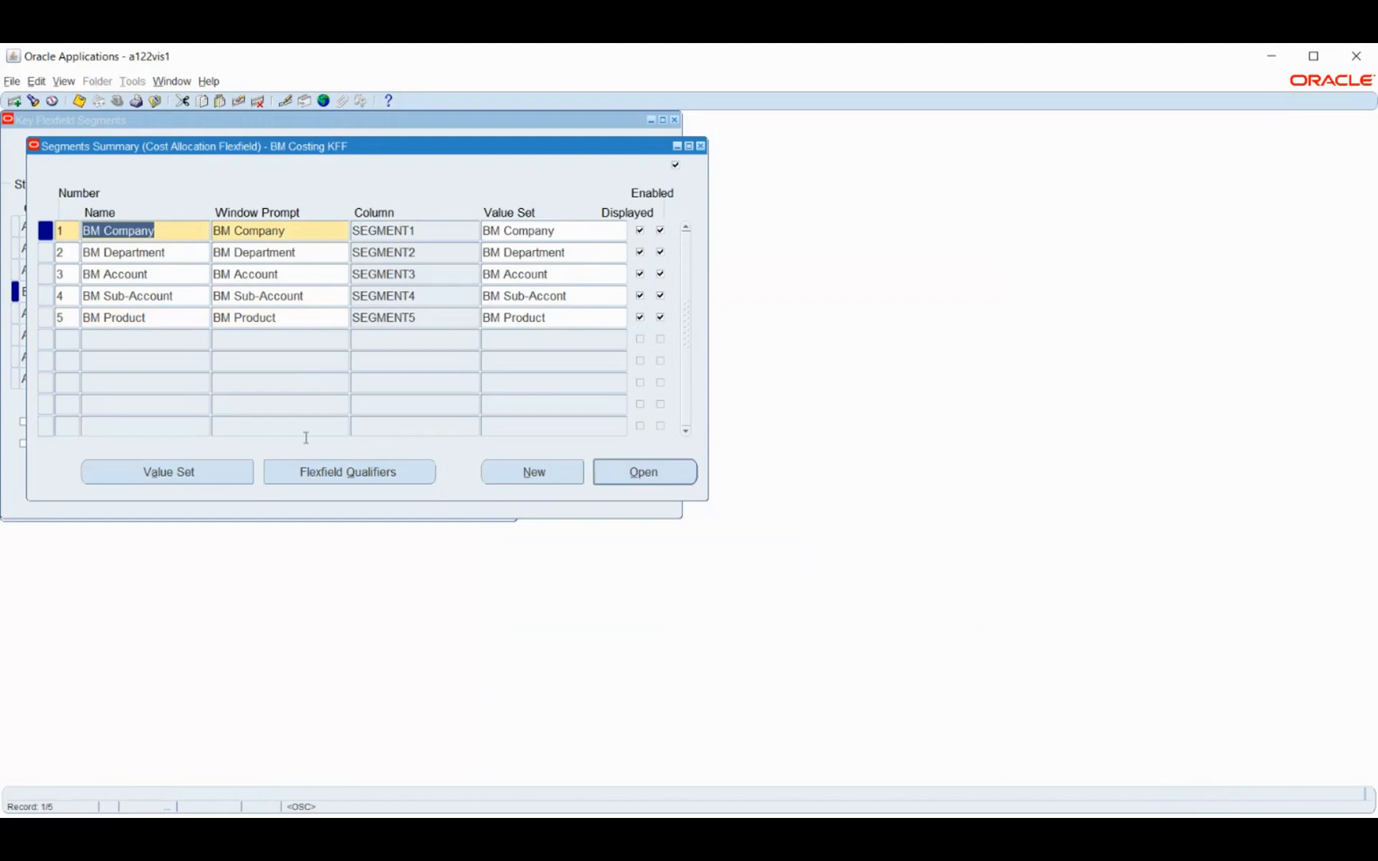
left_click(339, 473)
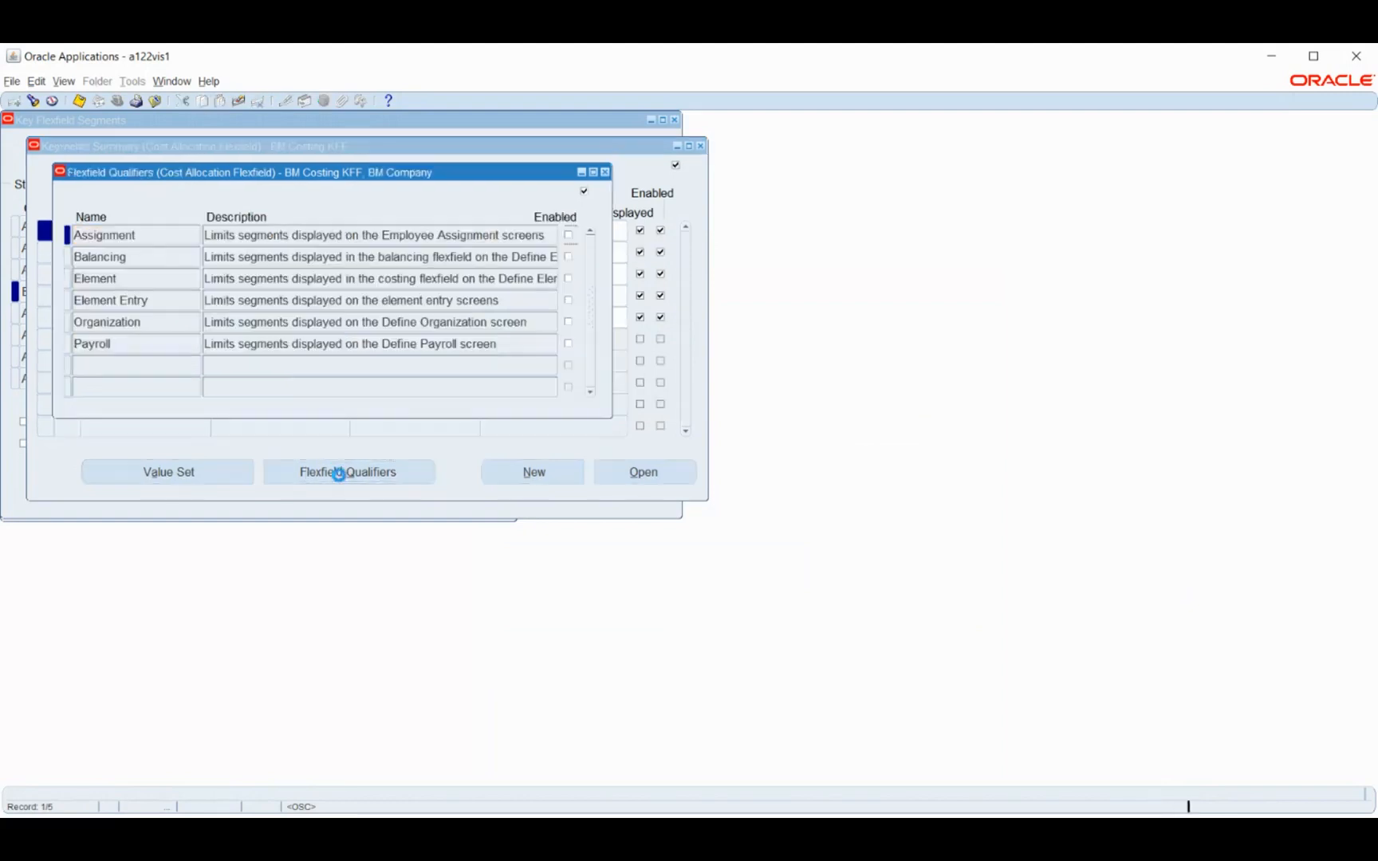
left_click_drag(335, 169, 866, 221)
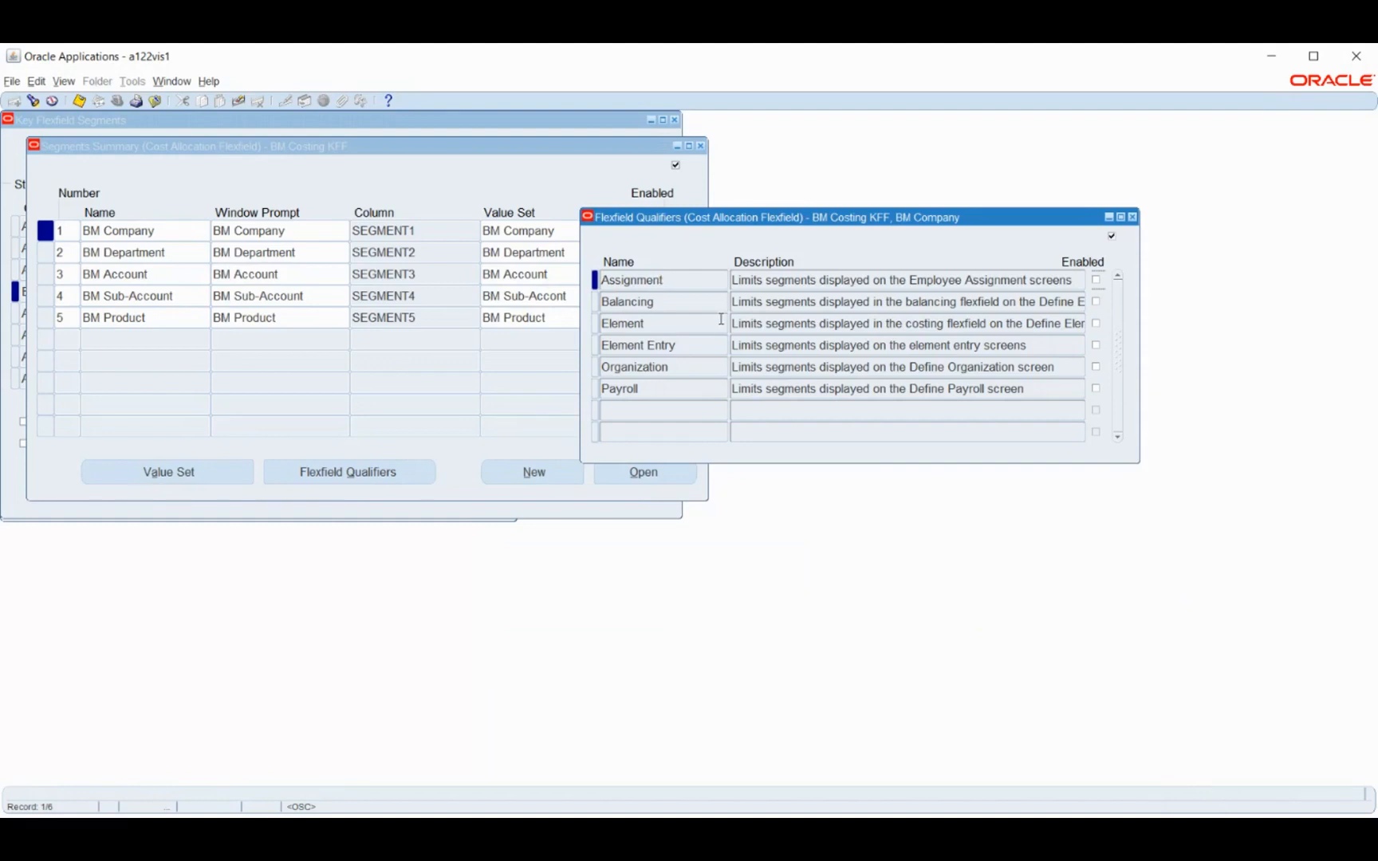
left_click(1098, 282)
left_click(1098, 301)
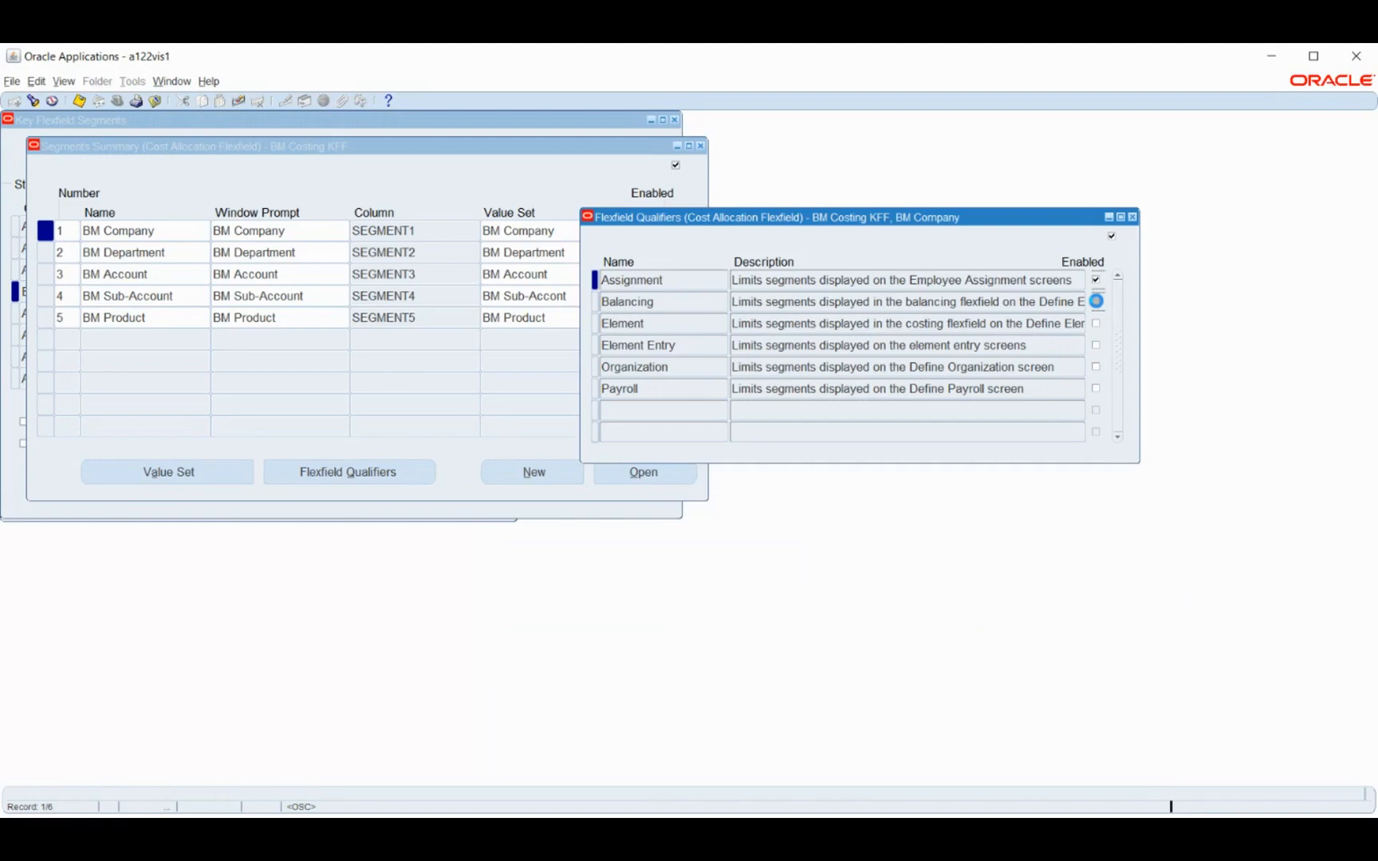
left_click(1095, 389)
left_click(80, 101)
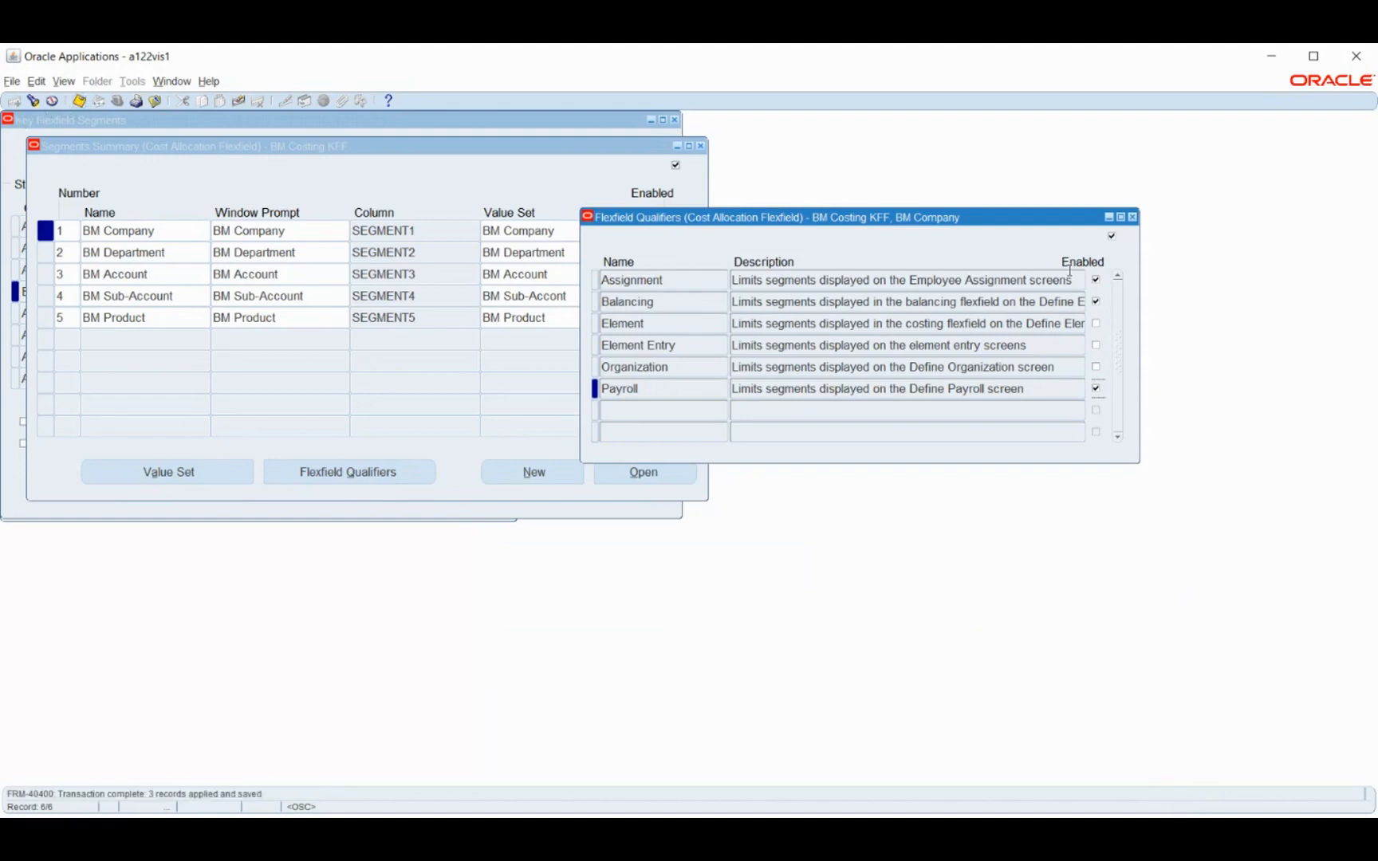
left_click(1133, 217)
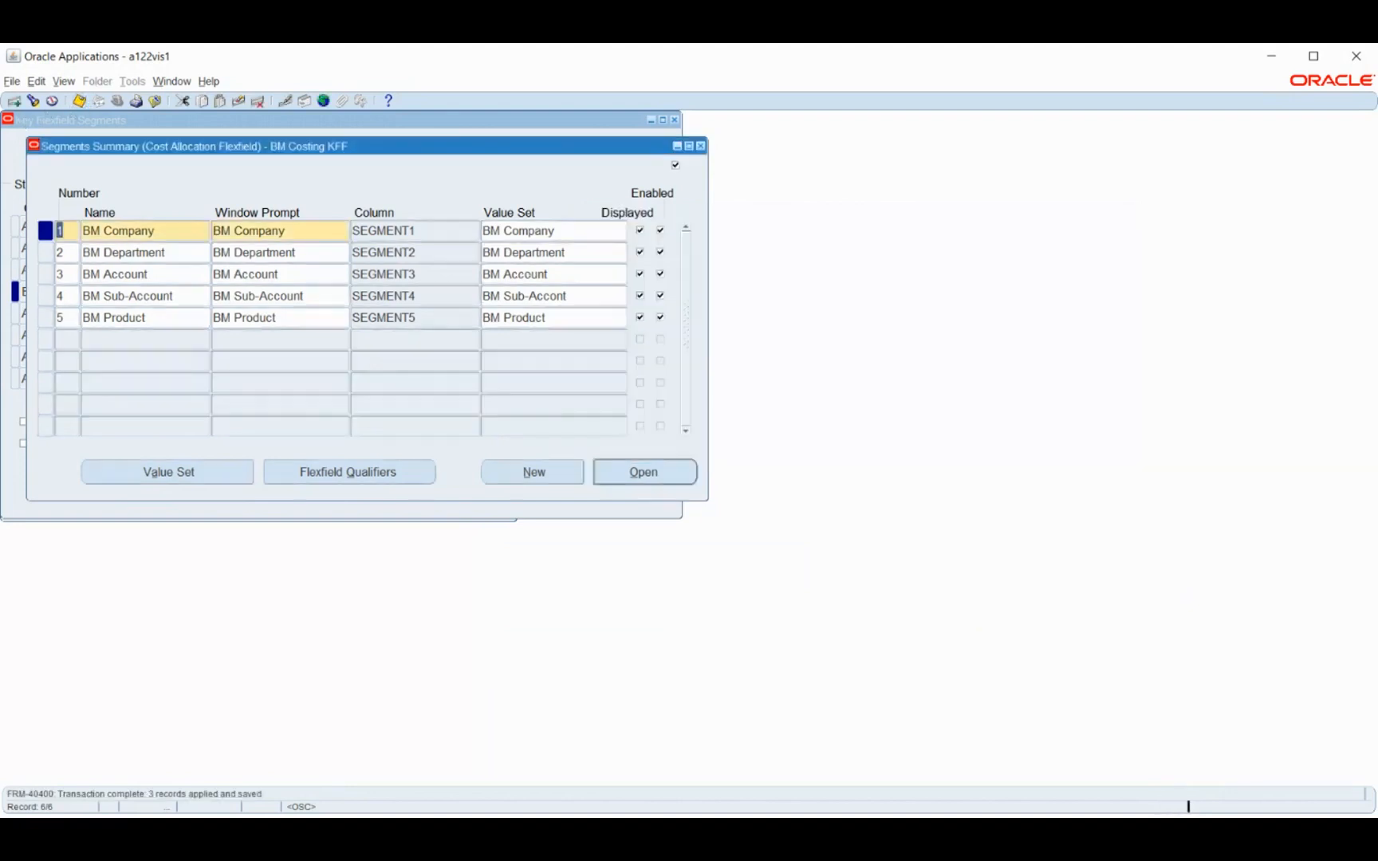
Enable and save the Balancing, Element, Element Entry and Organization flexfield qualifiers for the BM Department segment
left_click(175, 254)
left_click(383, 474)
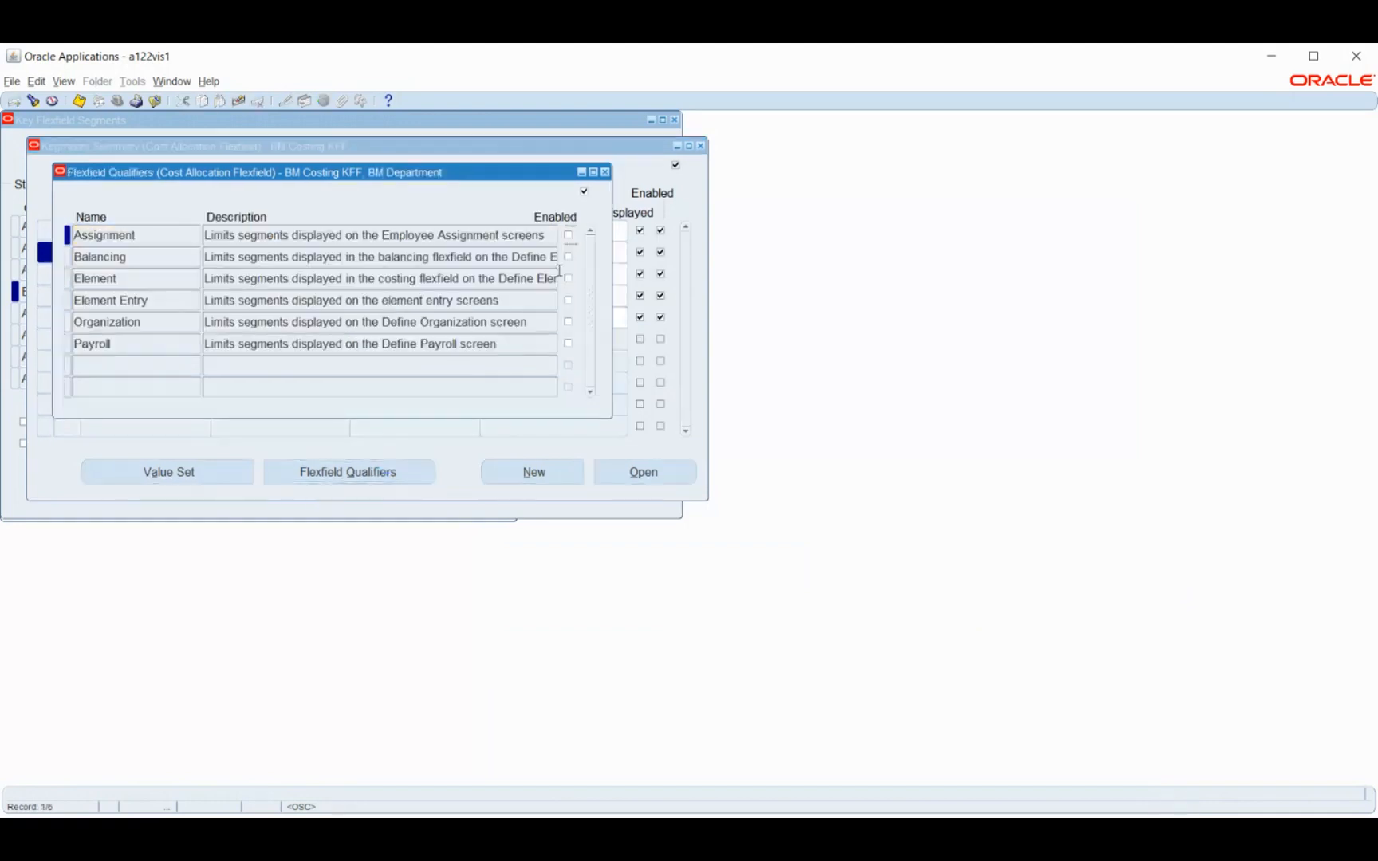
left_click(568, 323)
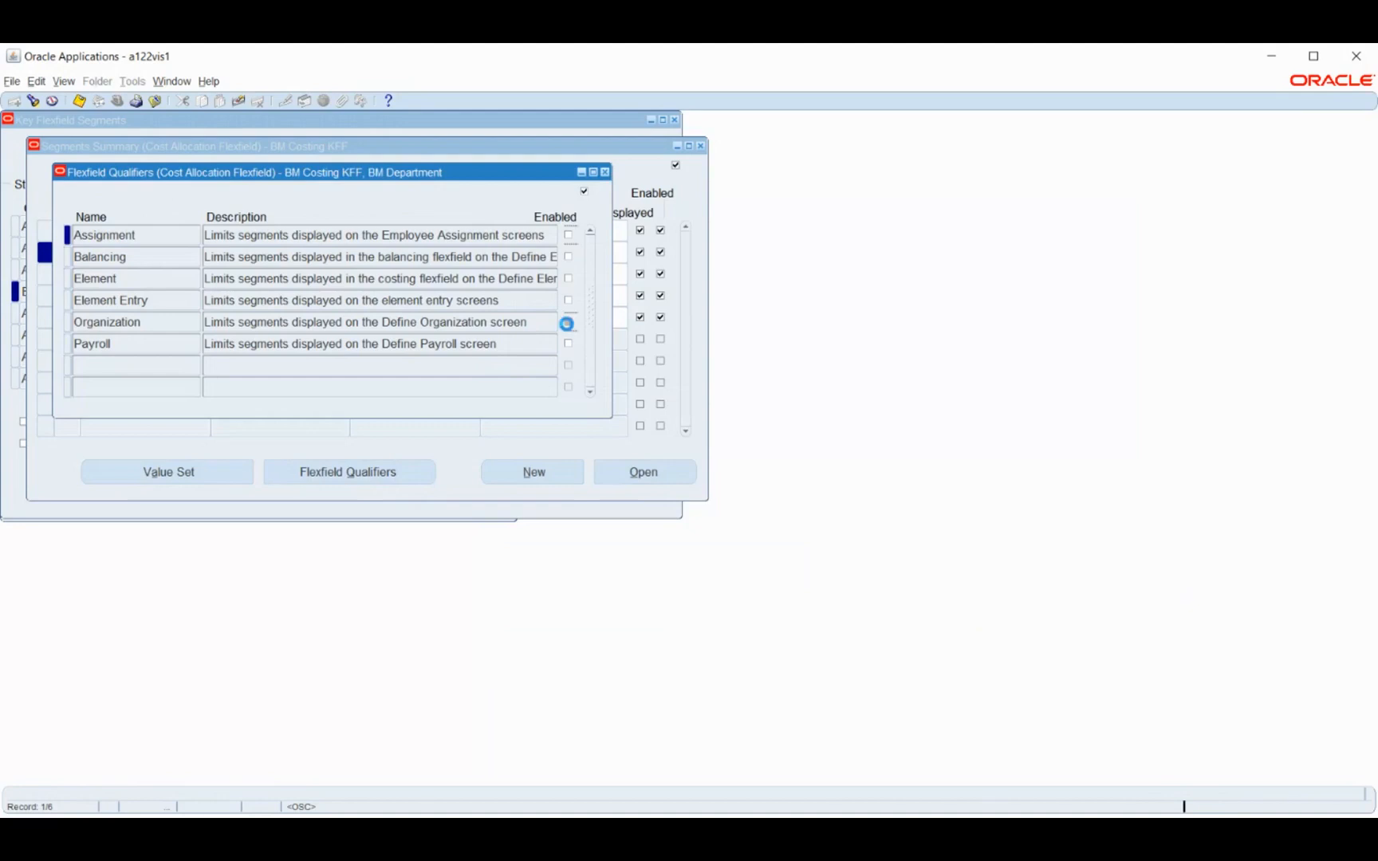
left_click(568, 278)
left_click(569, 301)
left_click(569, 257)
left_click(79, 100)
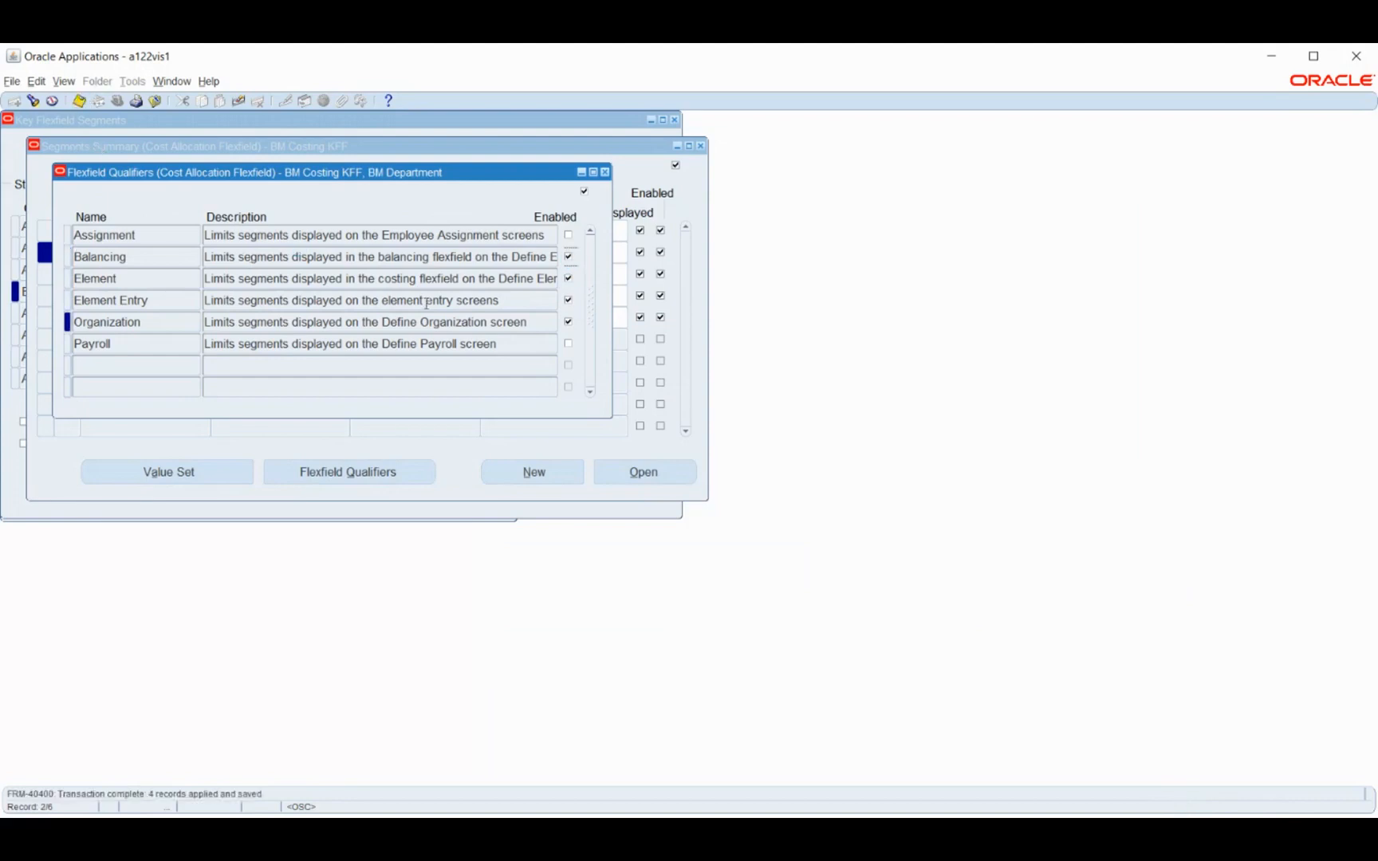
Enable the Assignment, Balancing and Payroll flexfield qualifiers for the BM Account segment, save, and return to the segments summary
left_click(605, 172)
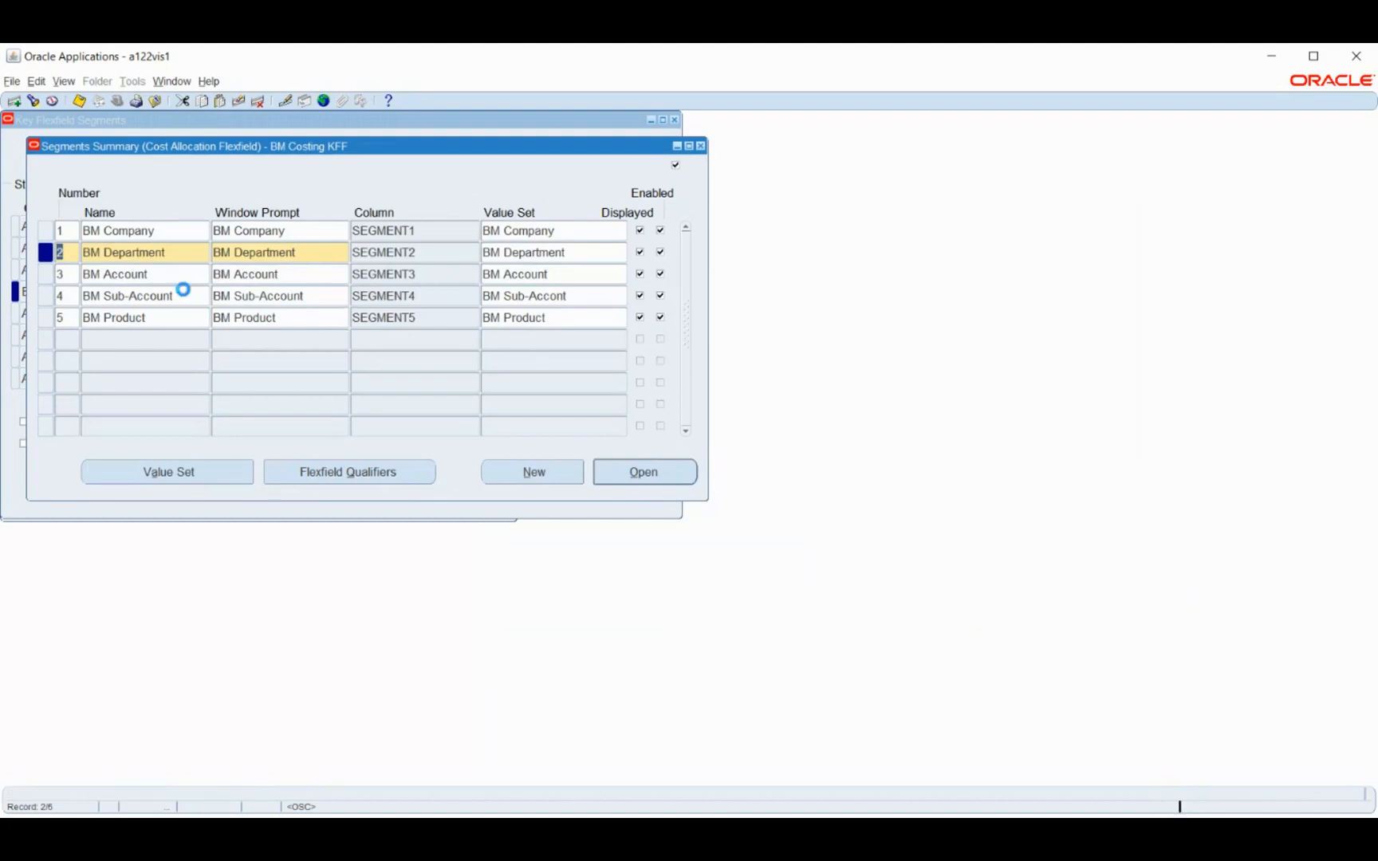
left_click(179, 275)
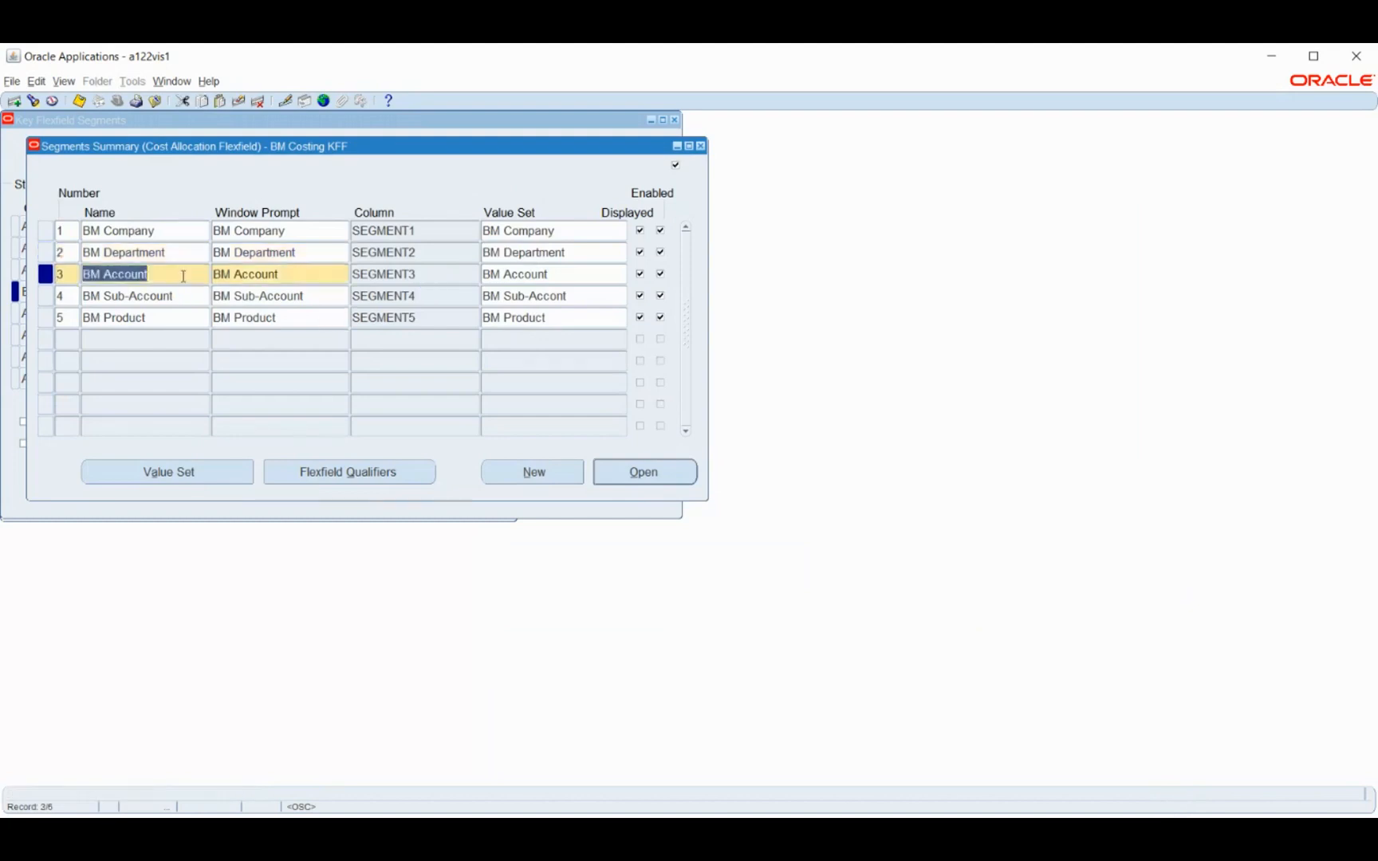
left_click(303, 477)
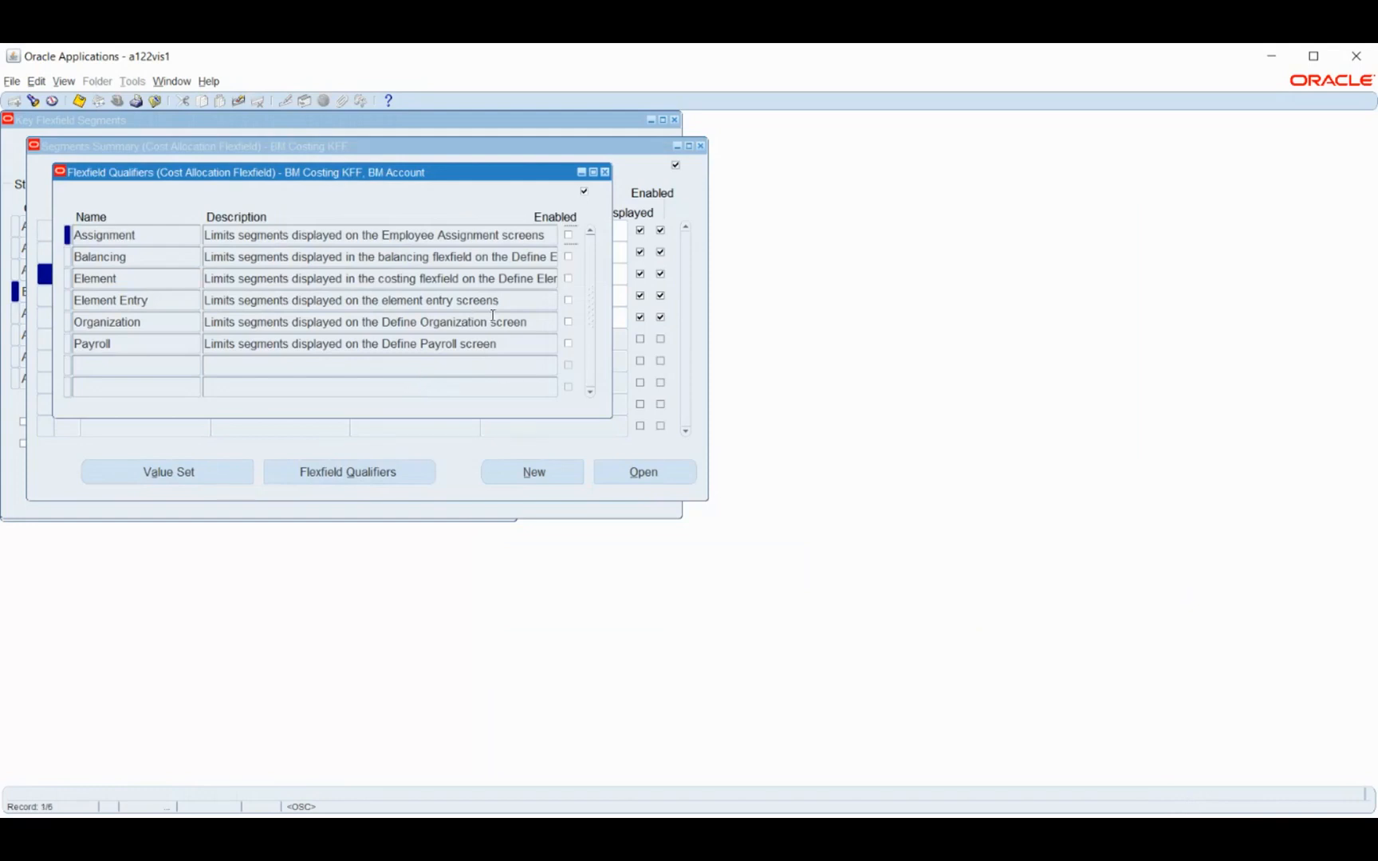
left_click(568, 234)
left_click(568, 256)
left_click(567, 343)
left_click(79, 101)
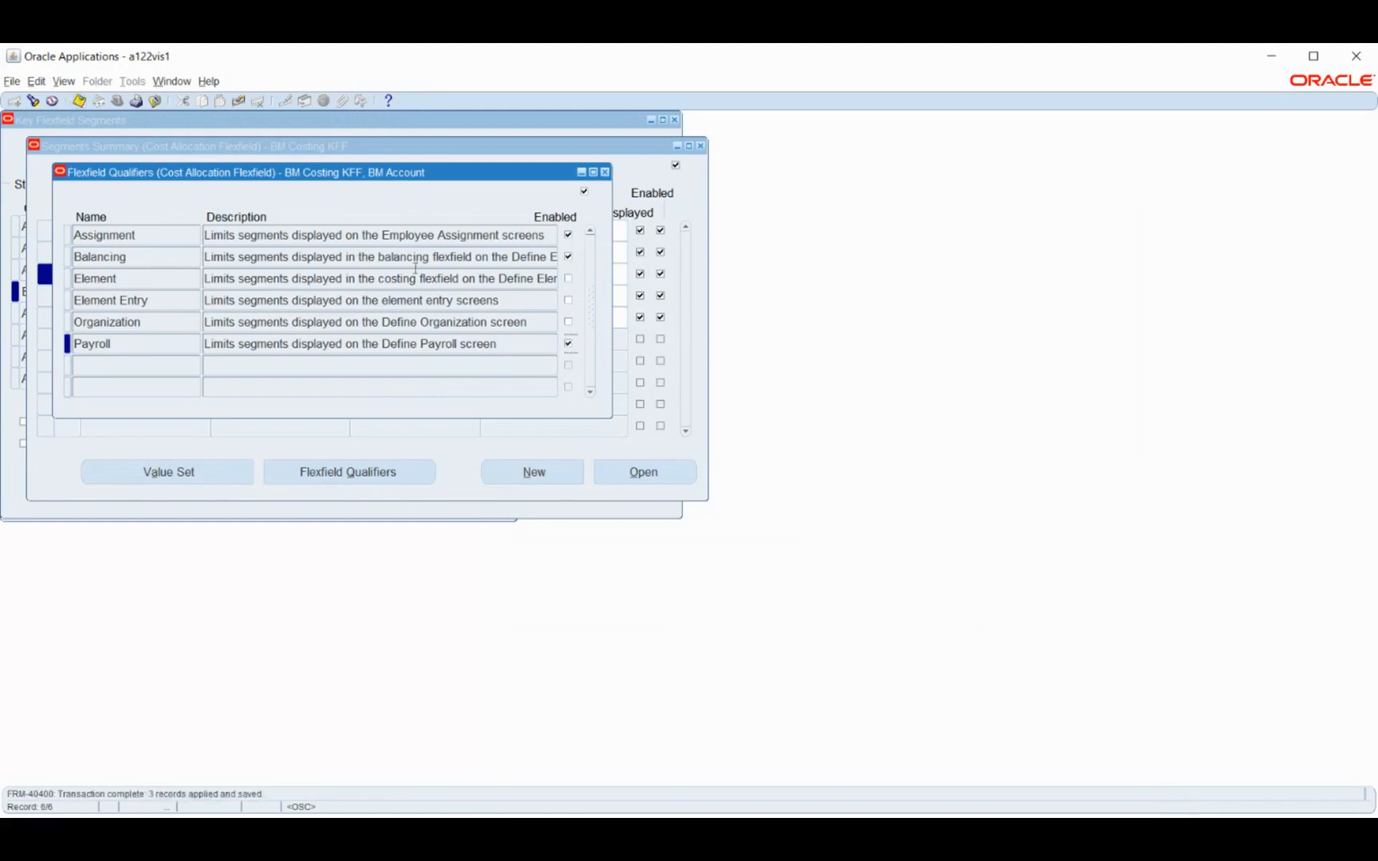
left_click(605, 171)
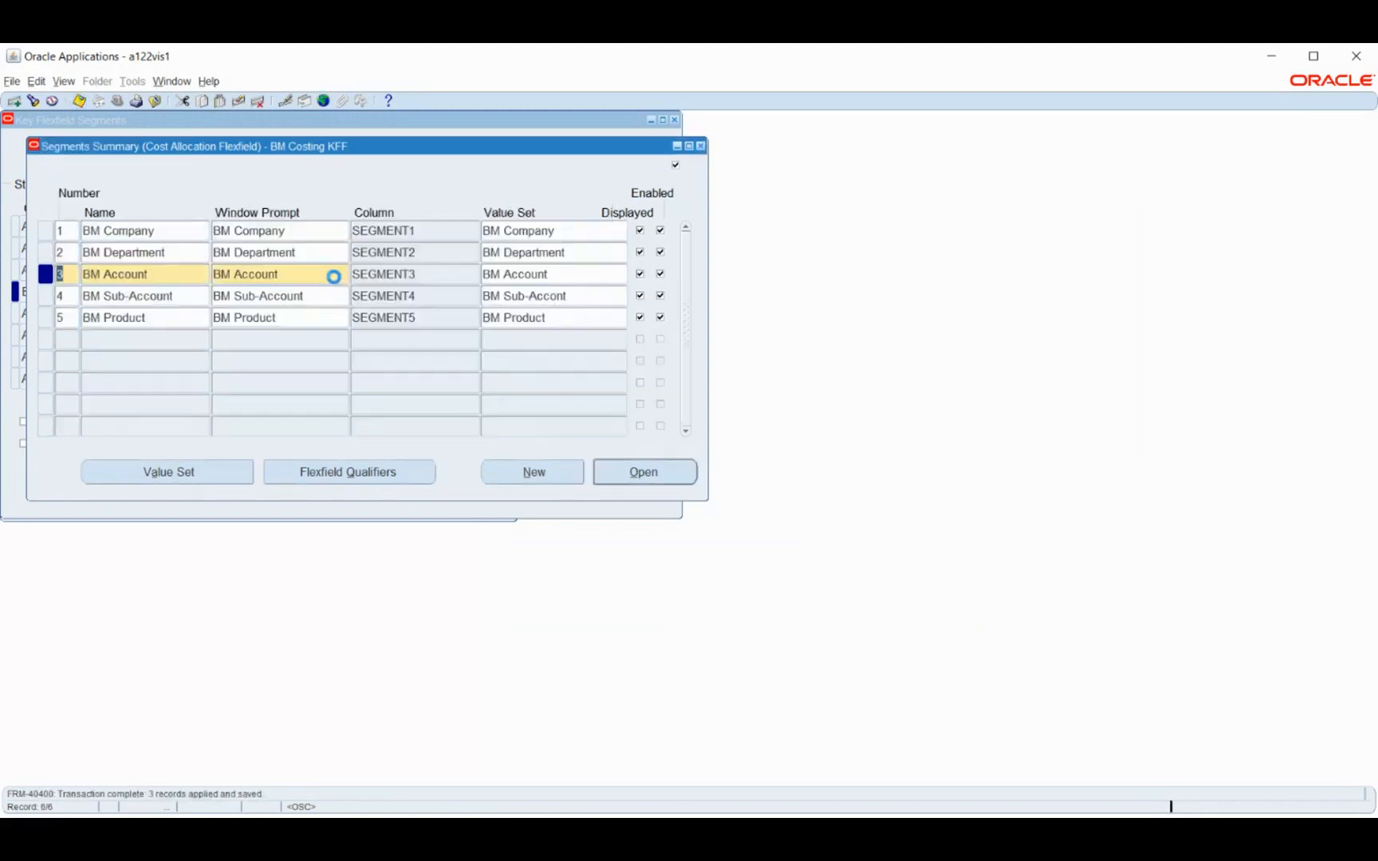
Review which flexfield qualifiers are enabled for the BM Department and BM Company segments
left_click(178, 254)
left_click(310, 477)
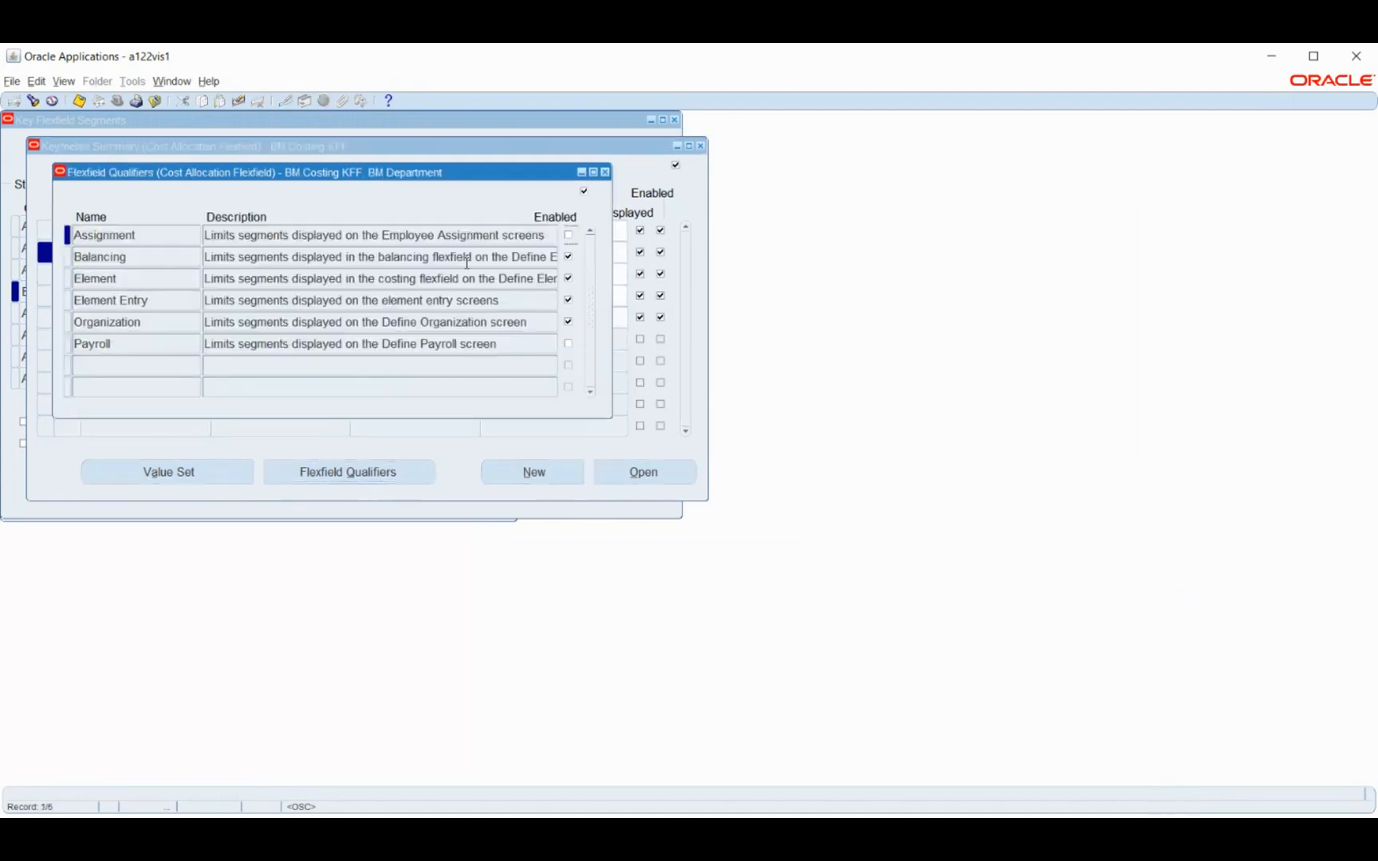
left_click(604, 172)
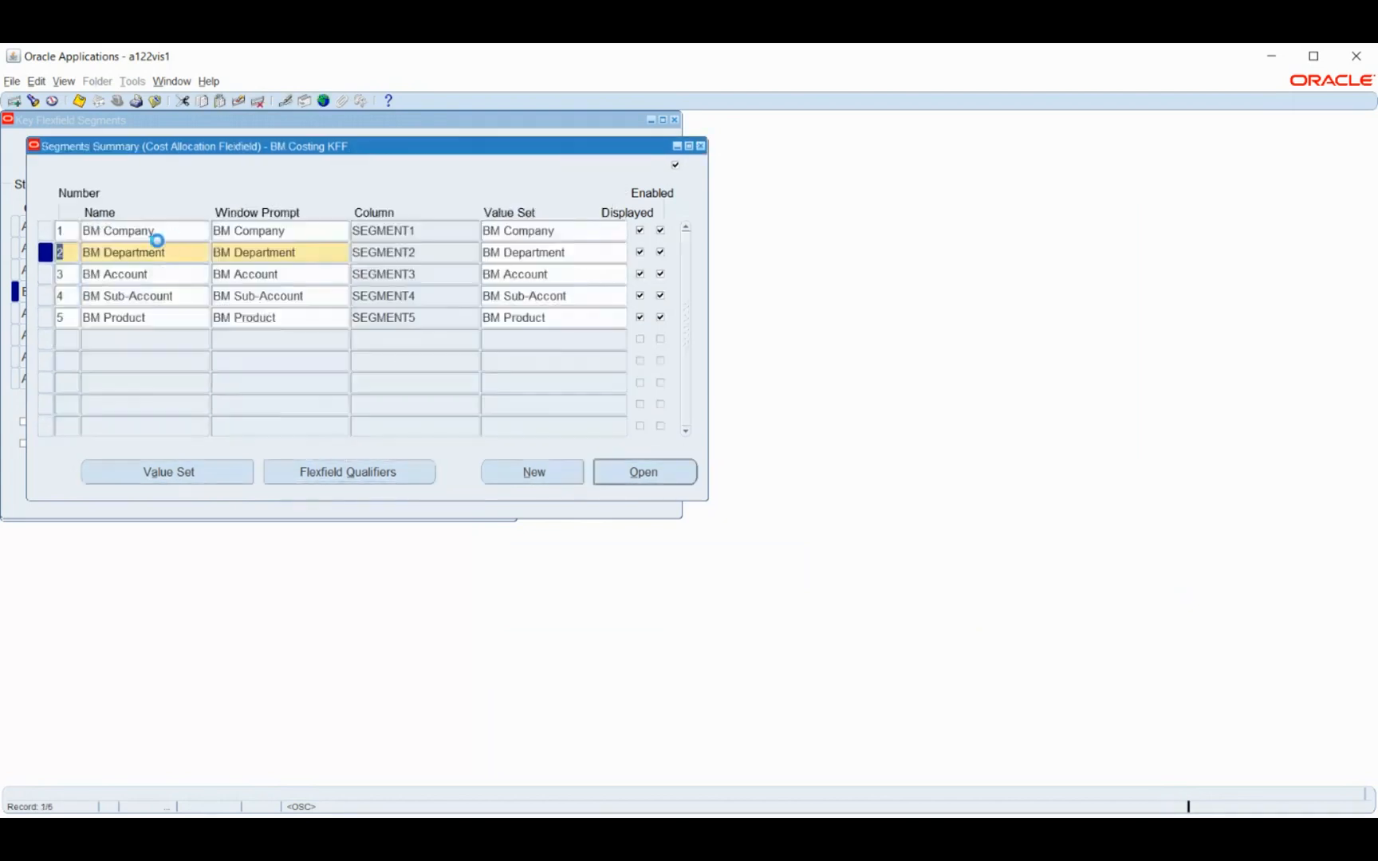
left_click(154, 231)
left_click(377, 475)
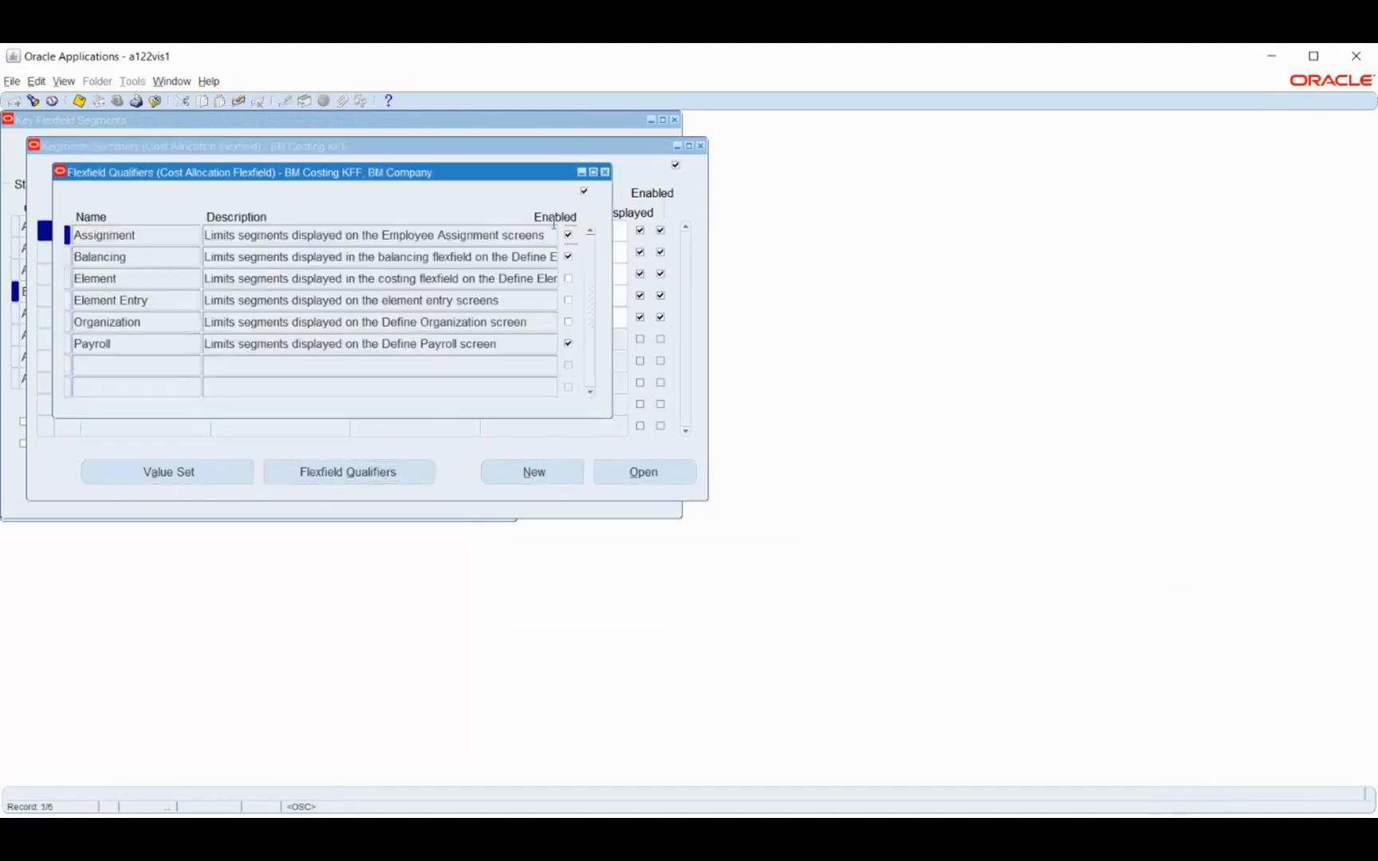
left_click(604, 172)
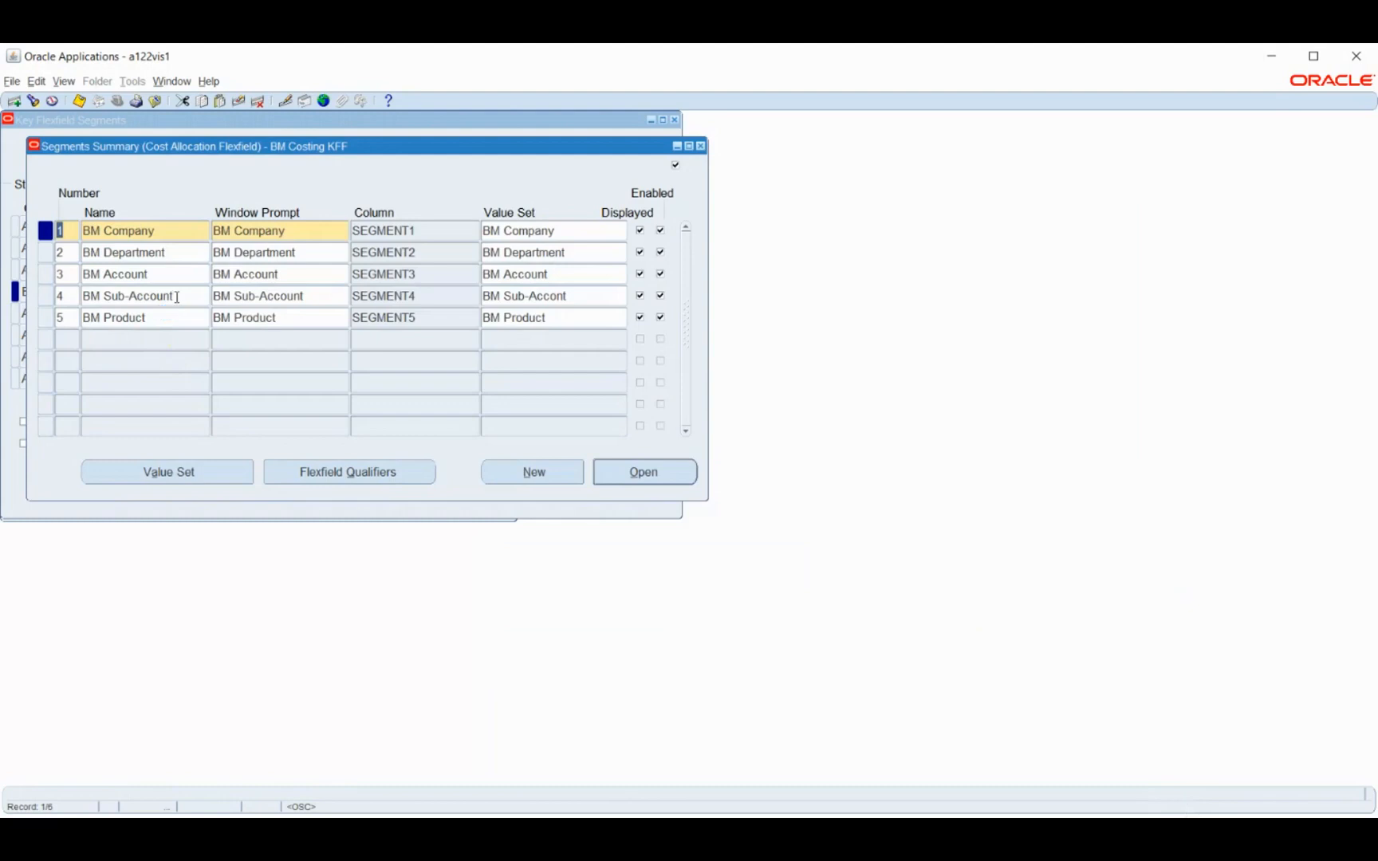
Enable the Assignment, Balancing, Element and Element Entry flexfield qualifiers for the BM Sub-Account segment, save, and return to the segments summary
left_click(179, 296)
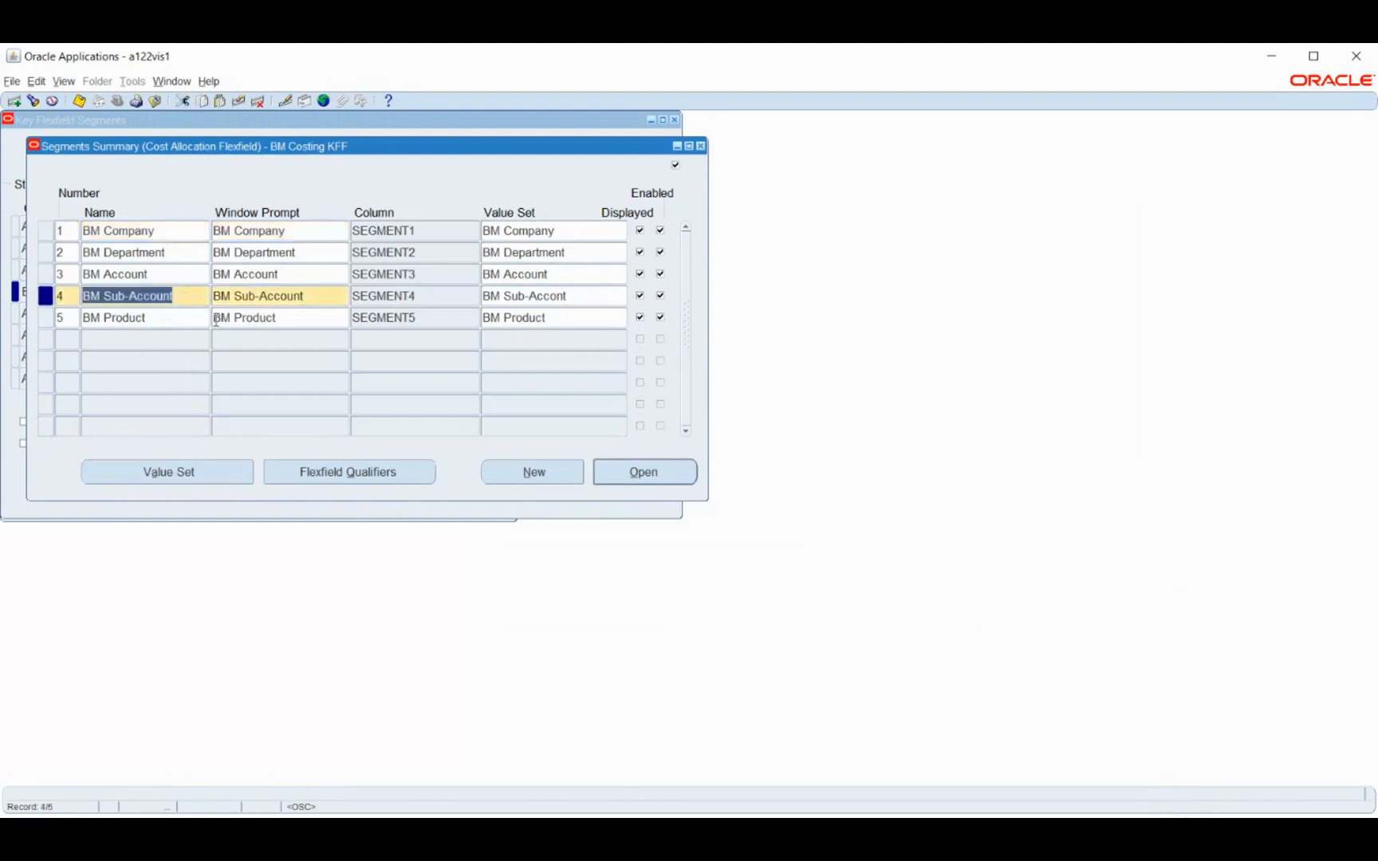
left_click(383, 474)
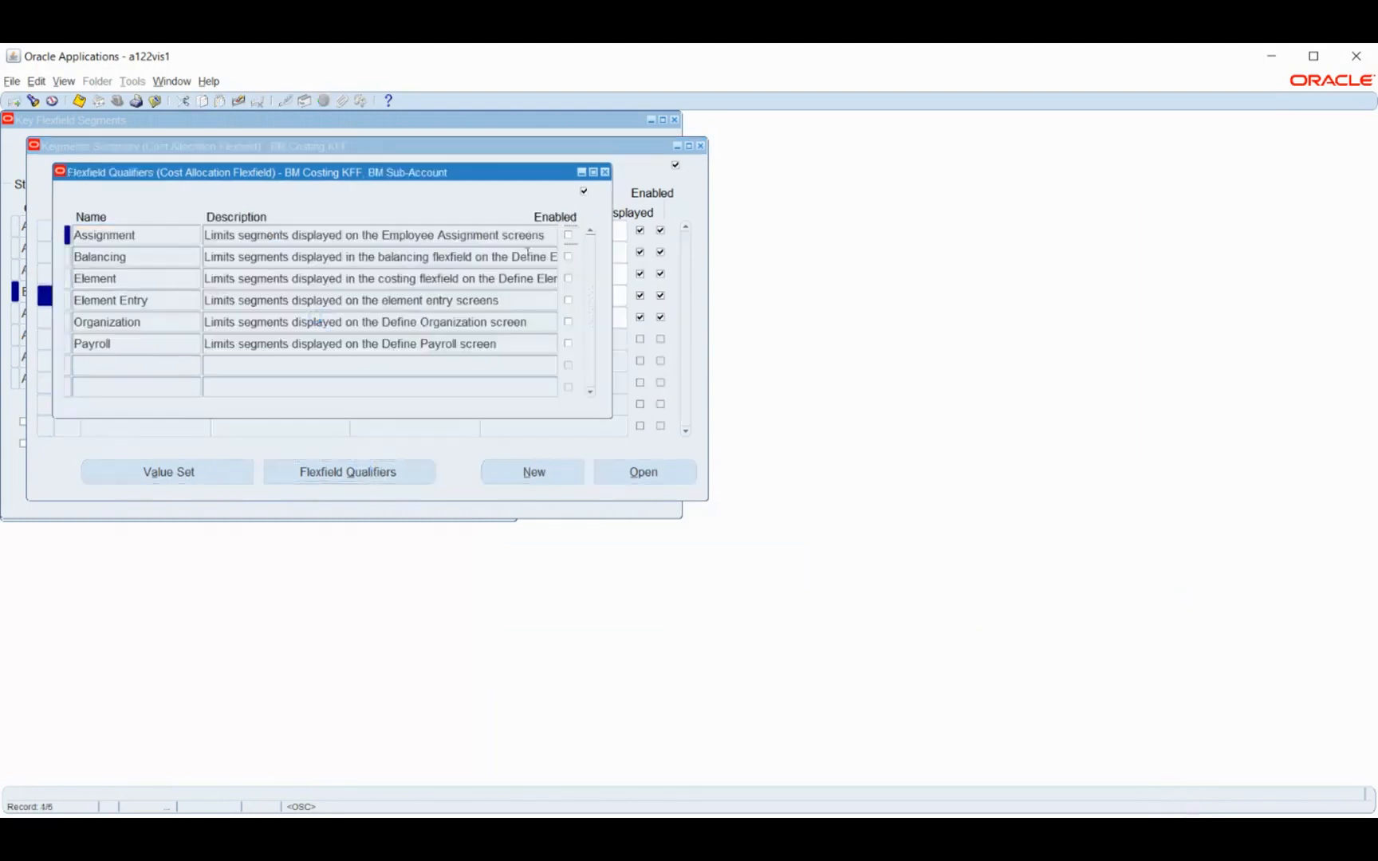
left_click(568, 236)
left_click(569, 256)
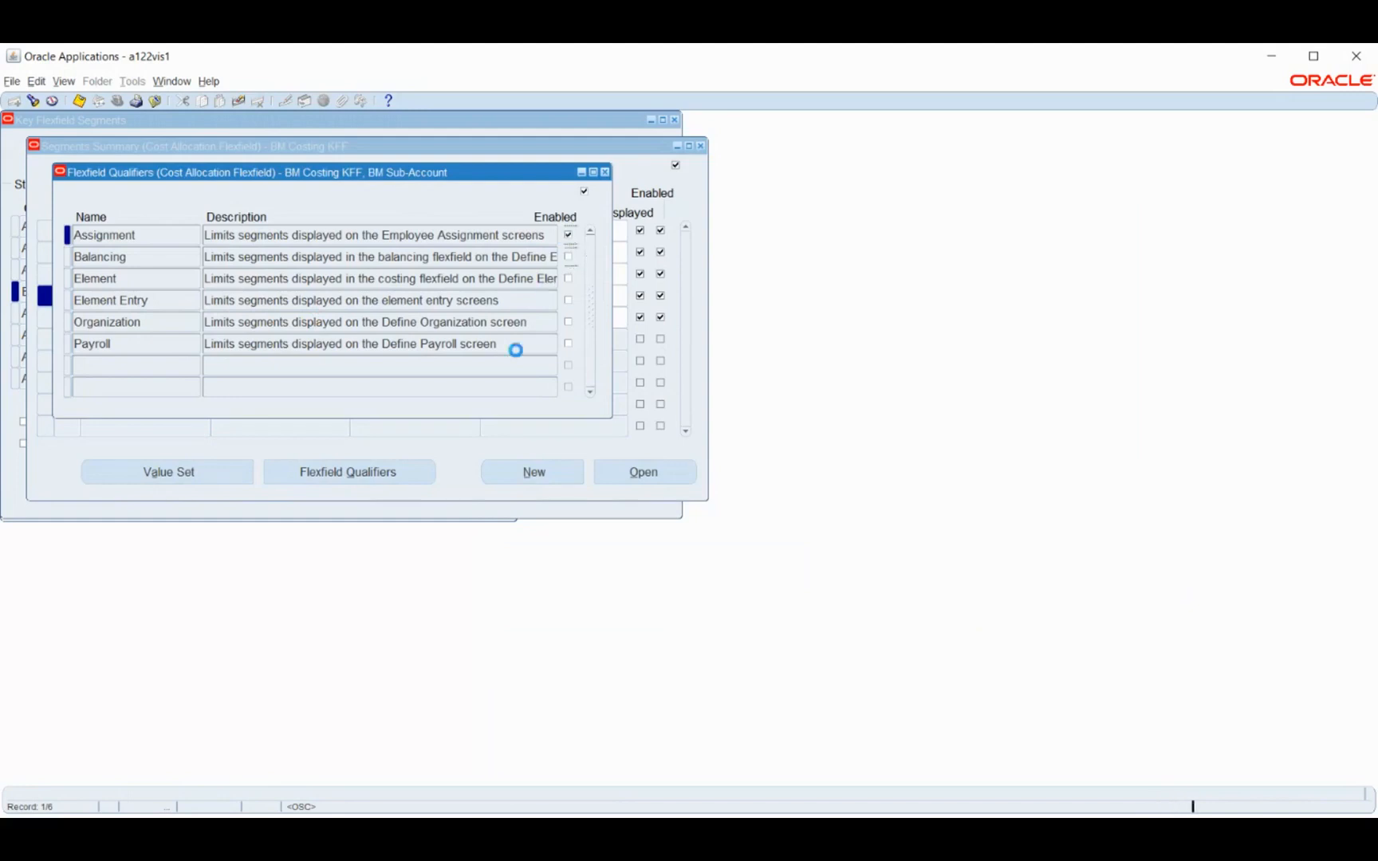
left_click(569, 301)
left_click(569, 278)
left_click(79, 101)
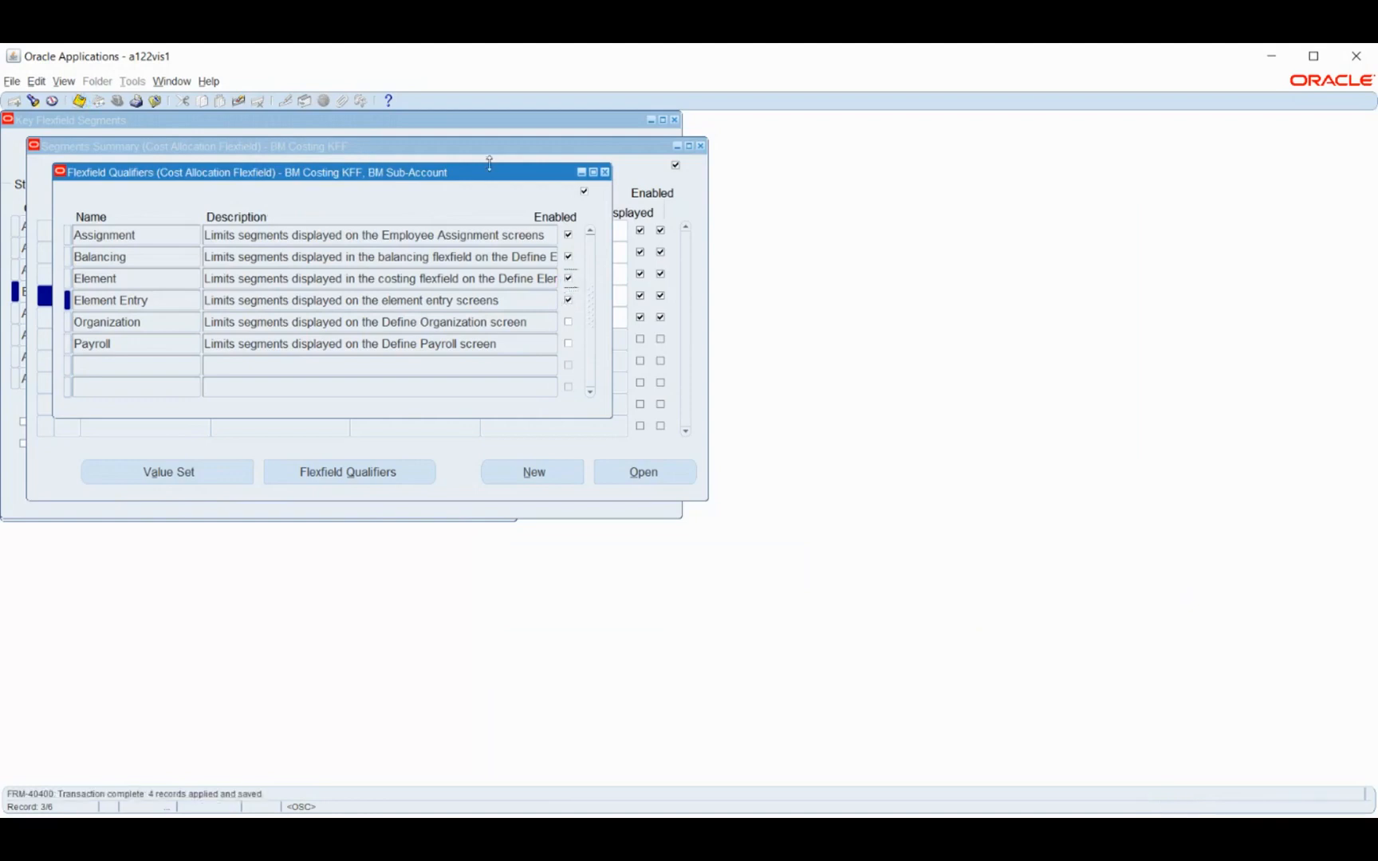
left_click(605, 173)
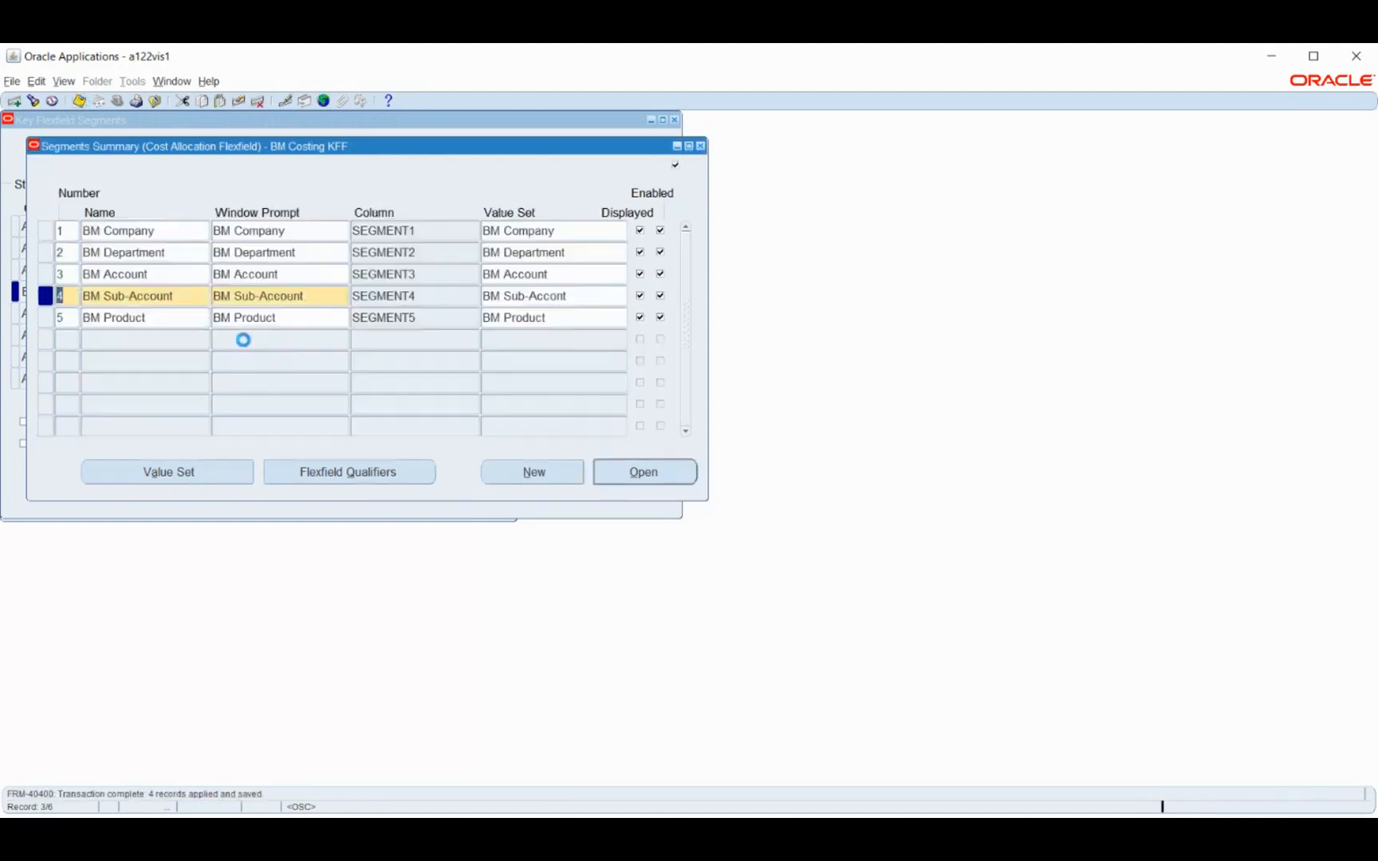
Enable the Assignment, Balancing and Payroll flexfield qualifiers for the BM Product segment and save
left_click(342, 474)
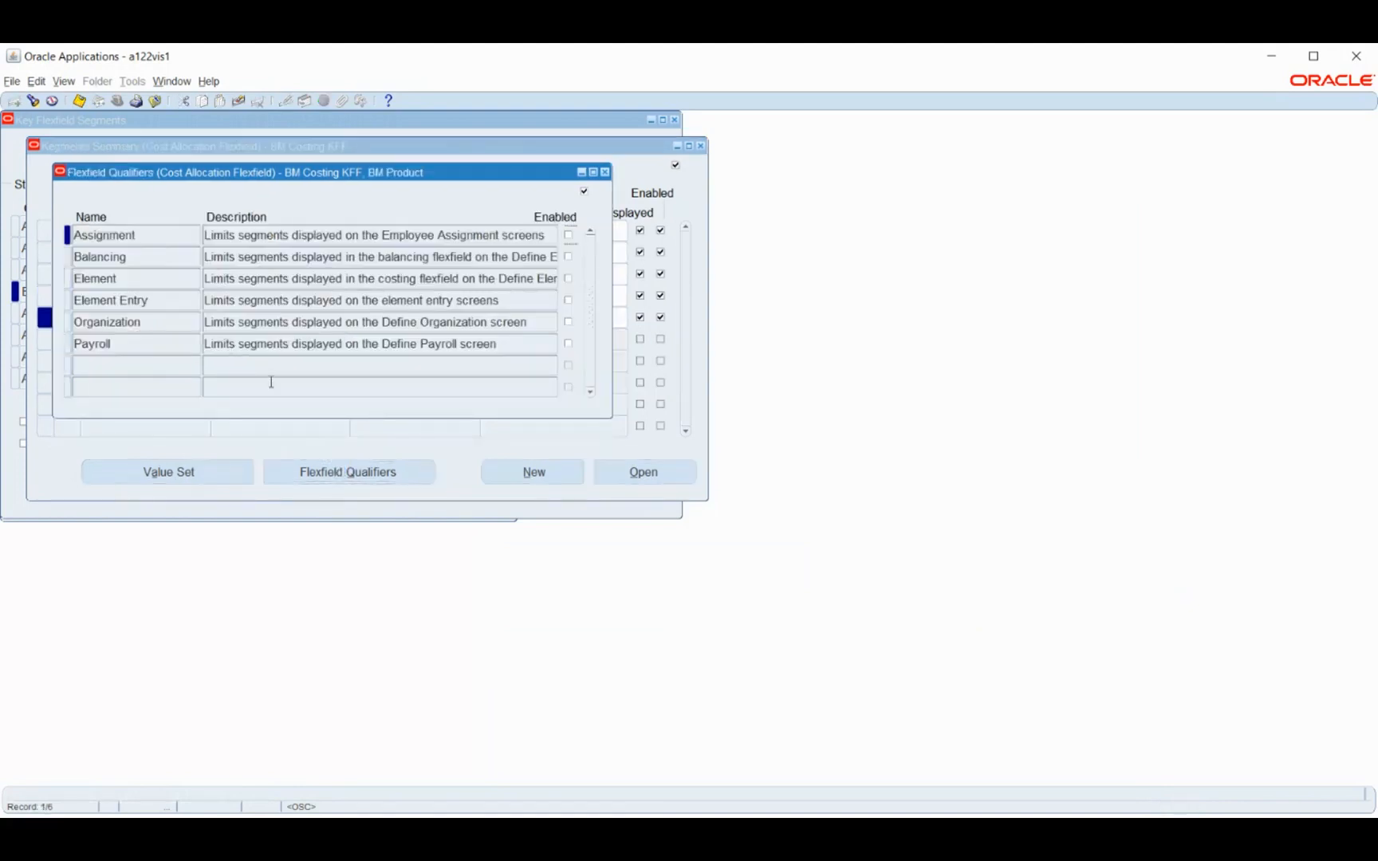
left_click(568, 343)
left_click(567, 257)
left_click(568, 234)
left_click(79, 100)
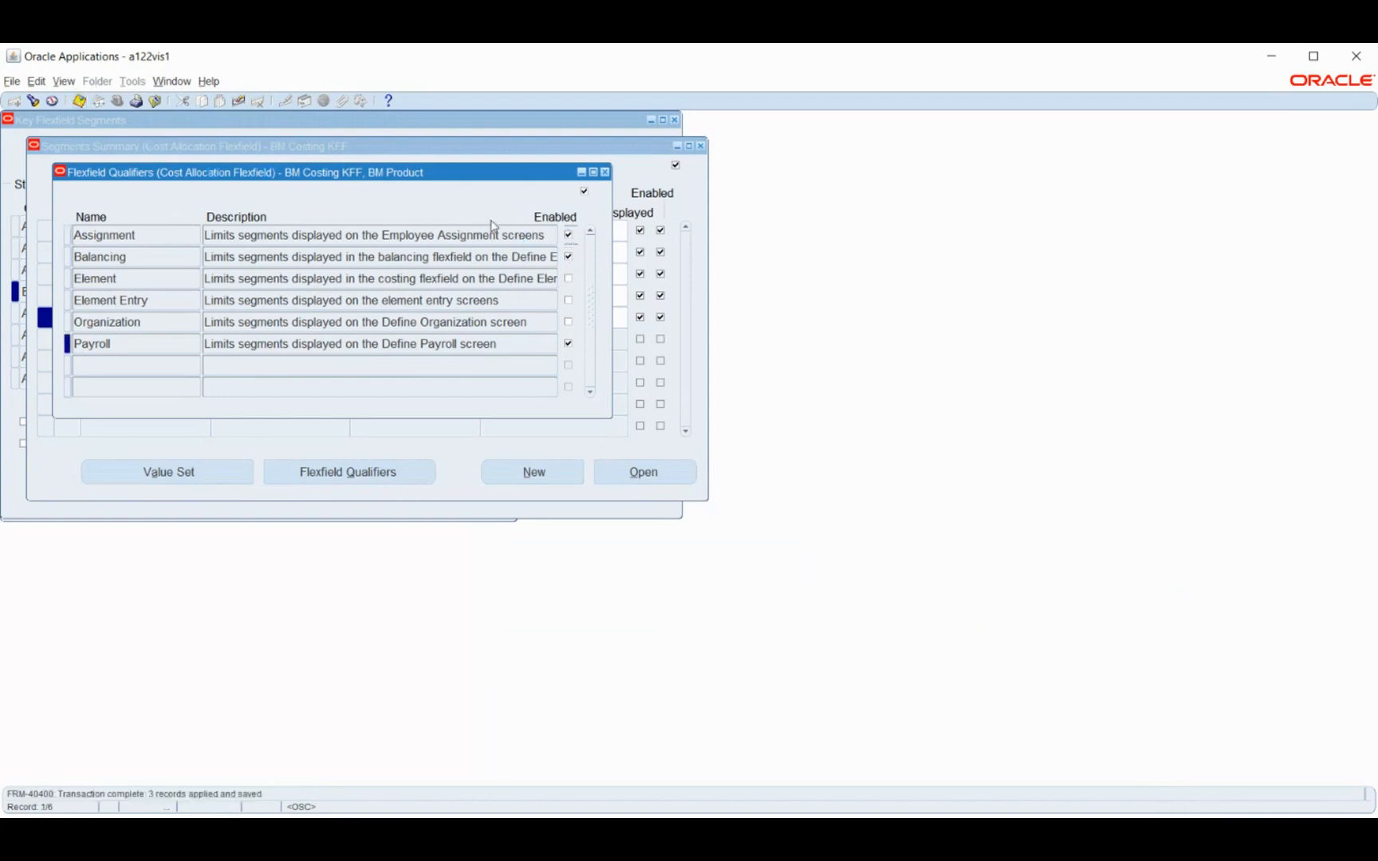
left_click(604, 172)
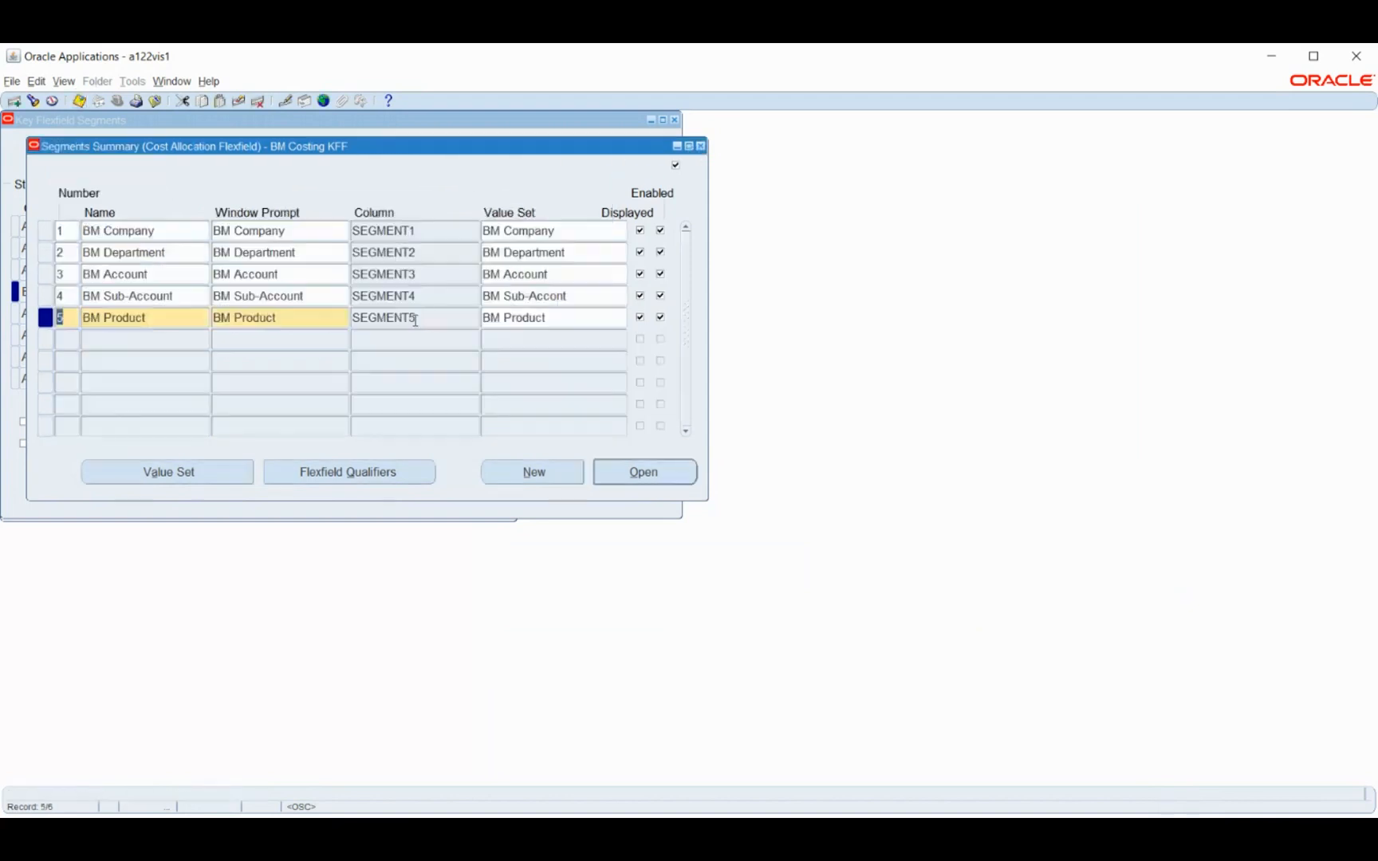
left_click(78, 101)
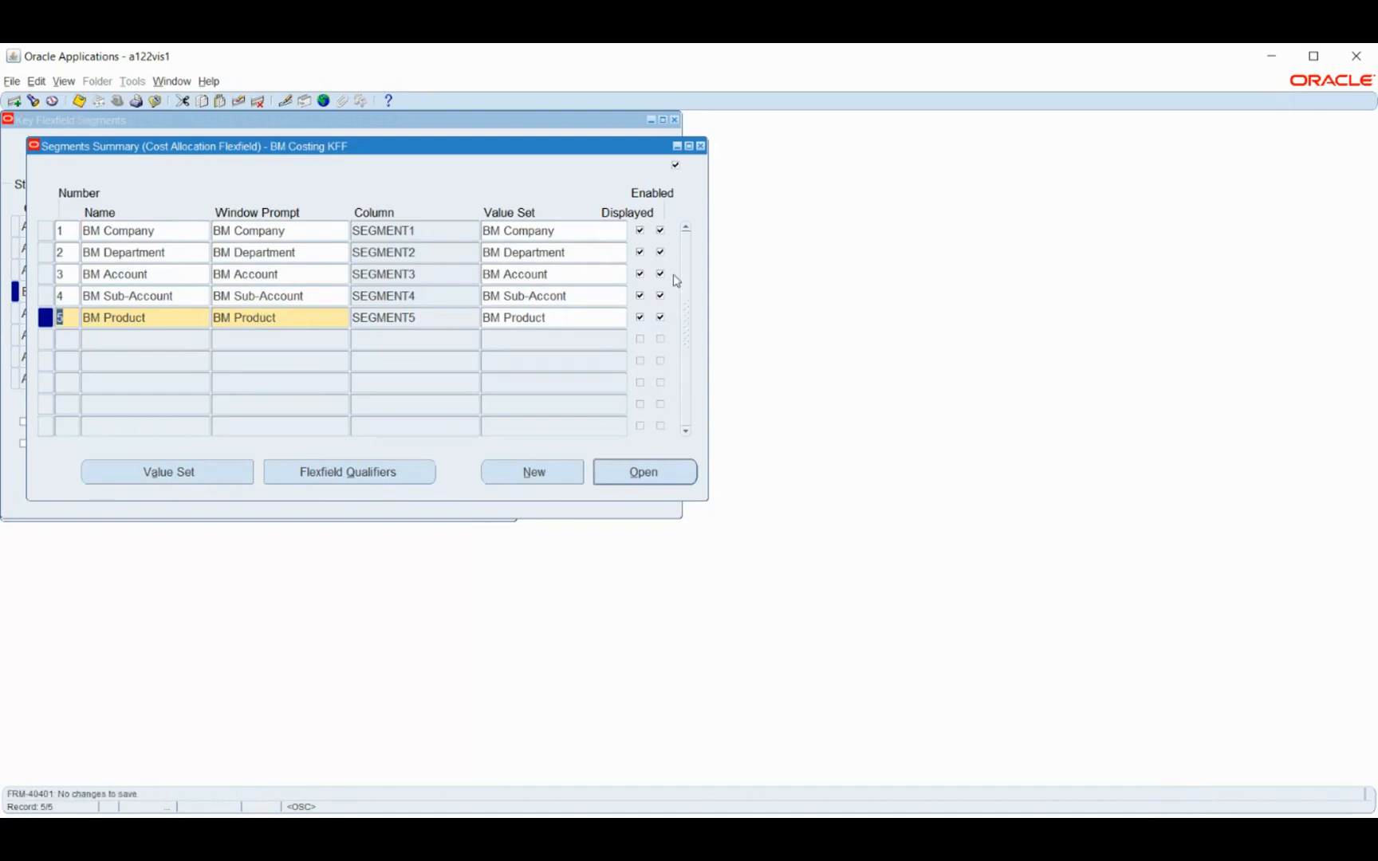
Close the segments summary, then freeze and compile the BM Costing KFF flexfield definition with dynamic inserts allowed
left_click(701, 146)
left_click(533, 447)
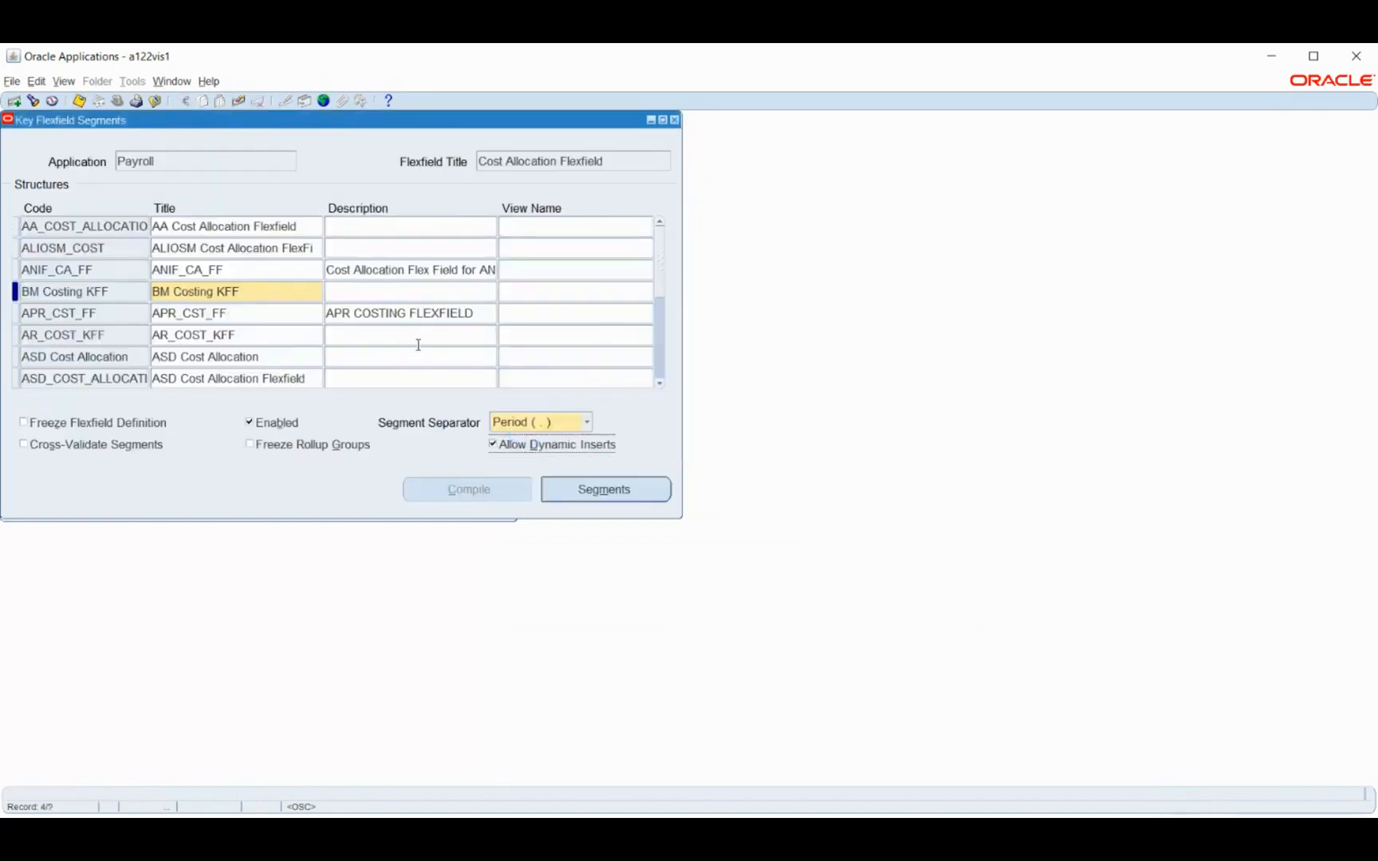
left_click(70, 423)
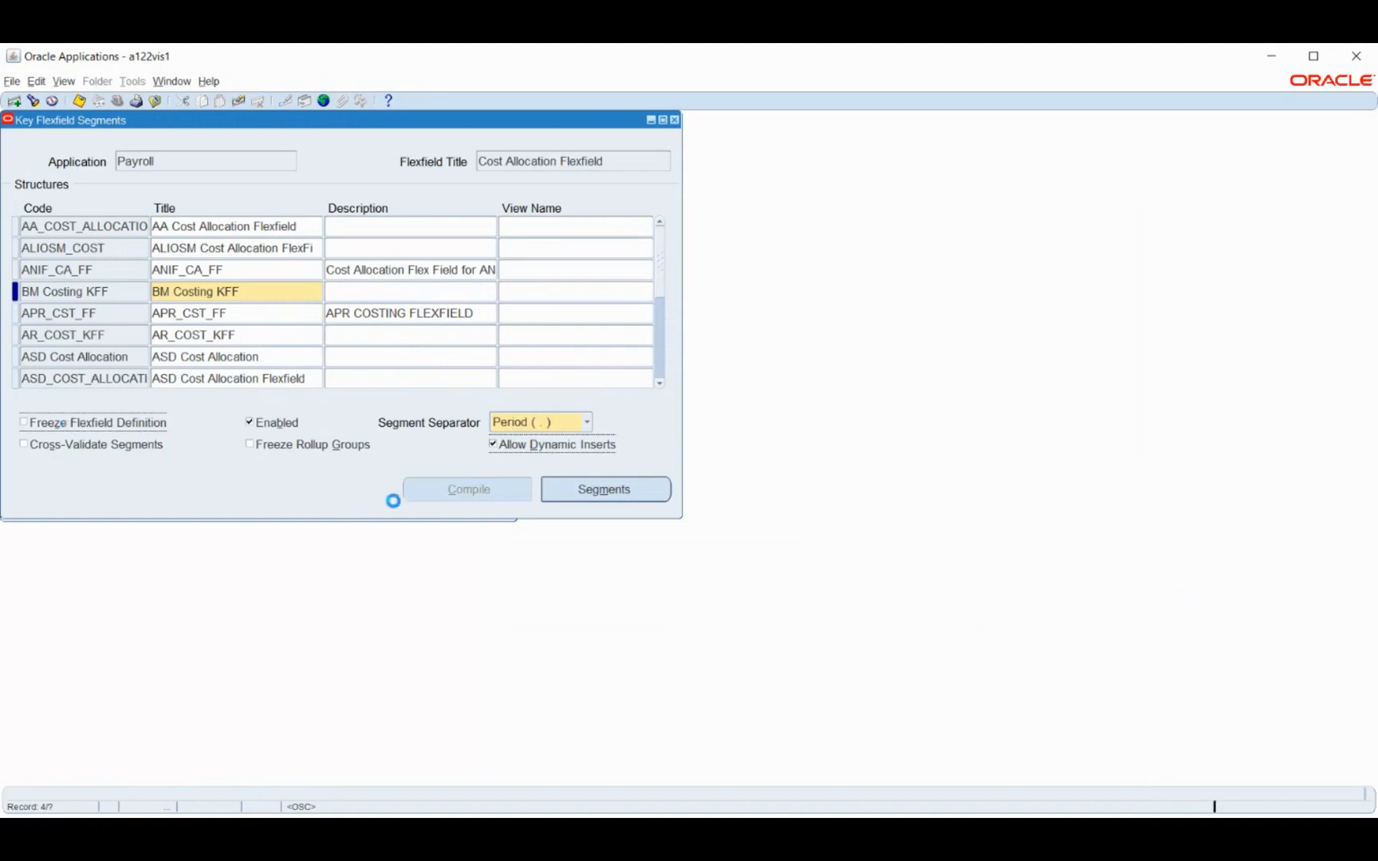
left_click(764, 494)
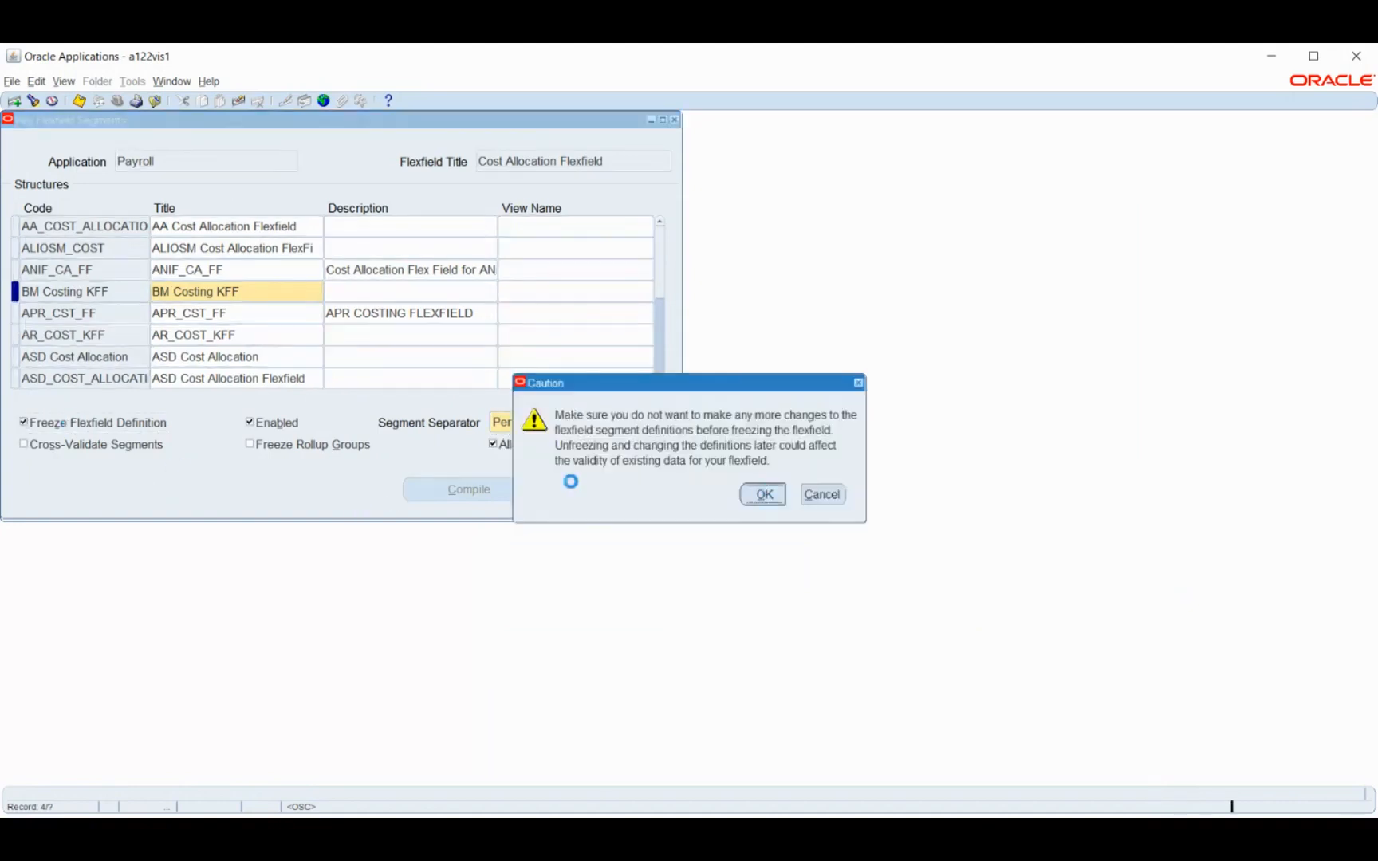
left_click(461, 493)
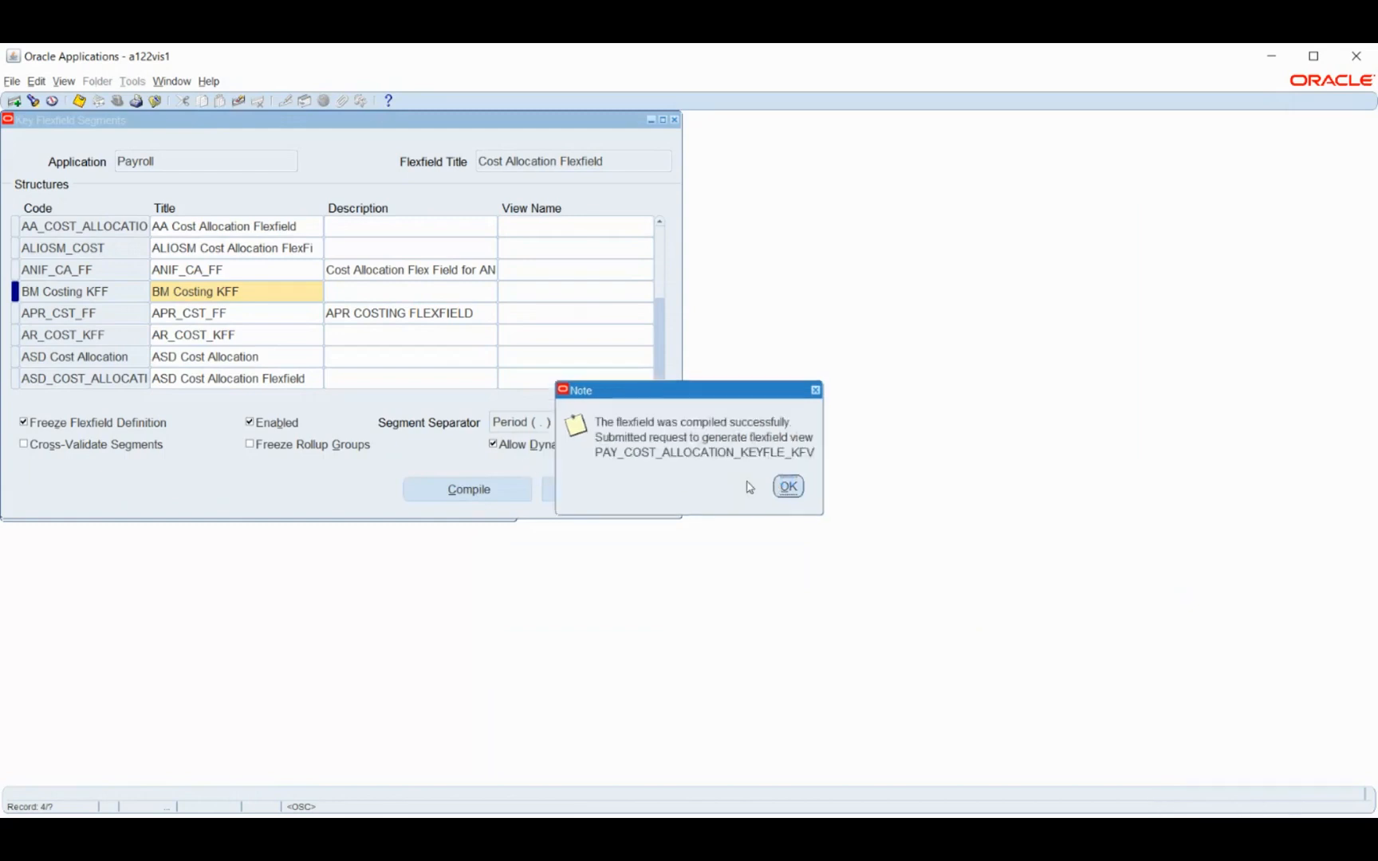
left_click(787, 488)
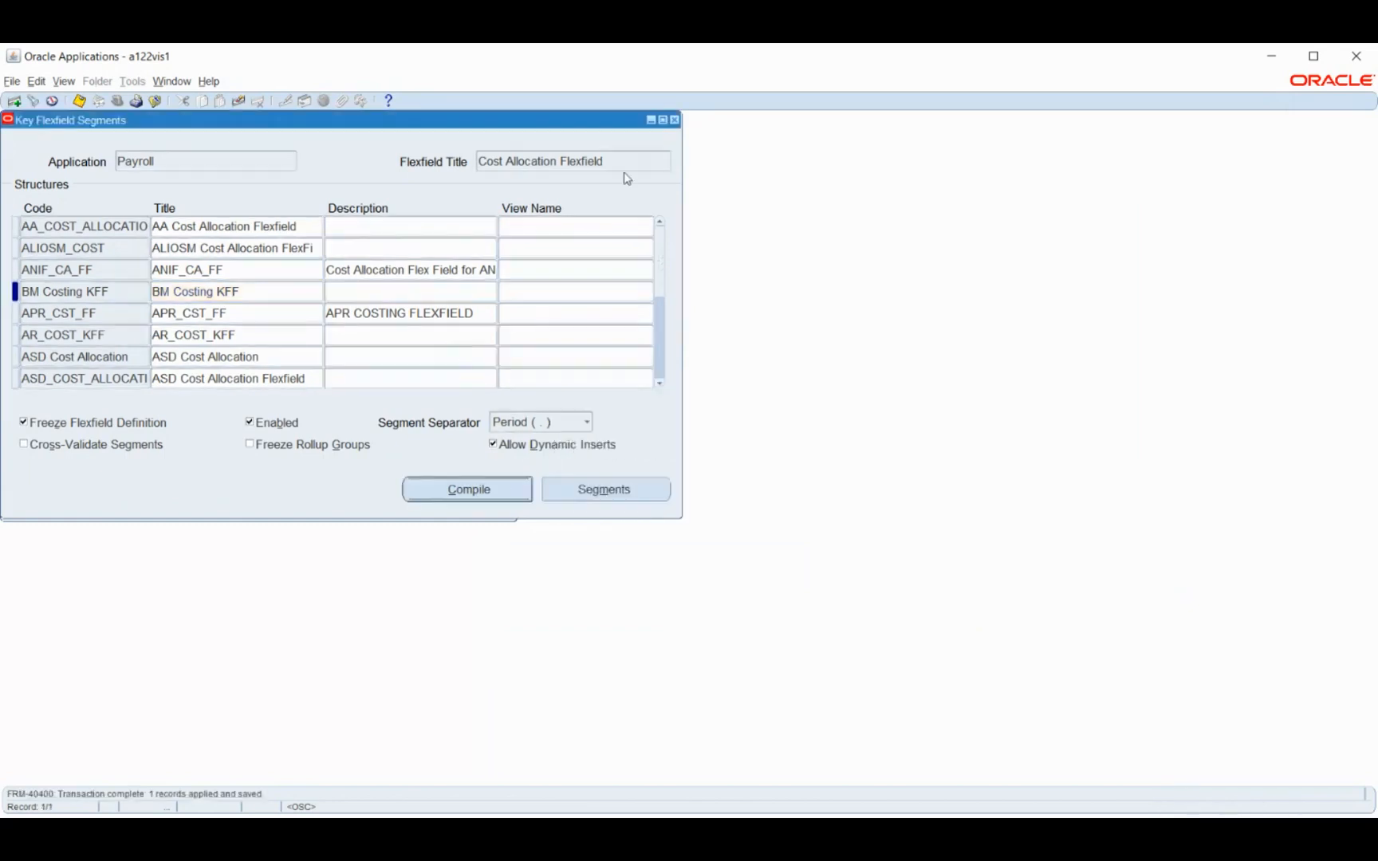
Leave the key flexfield definitions and switch to the Human Resources, Vision Enterprises responsibility
left_click(673, 120)
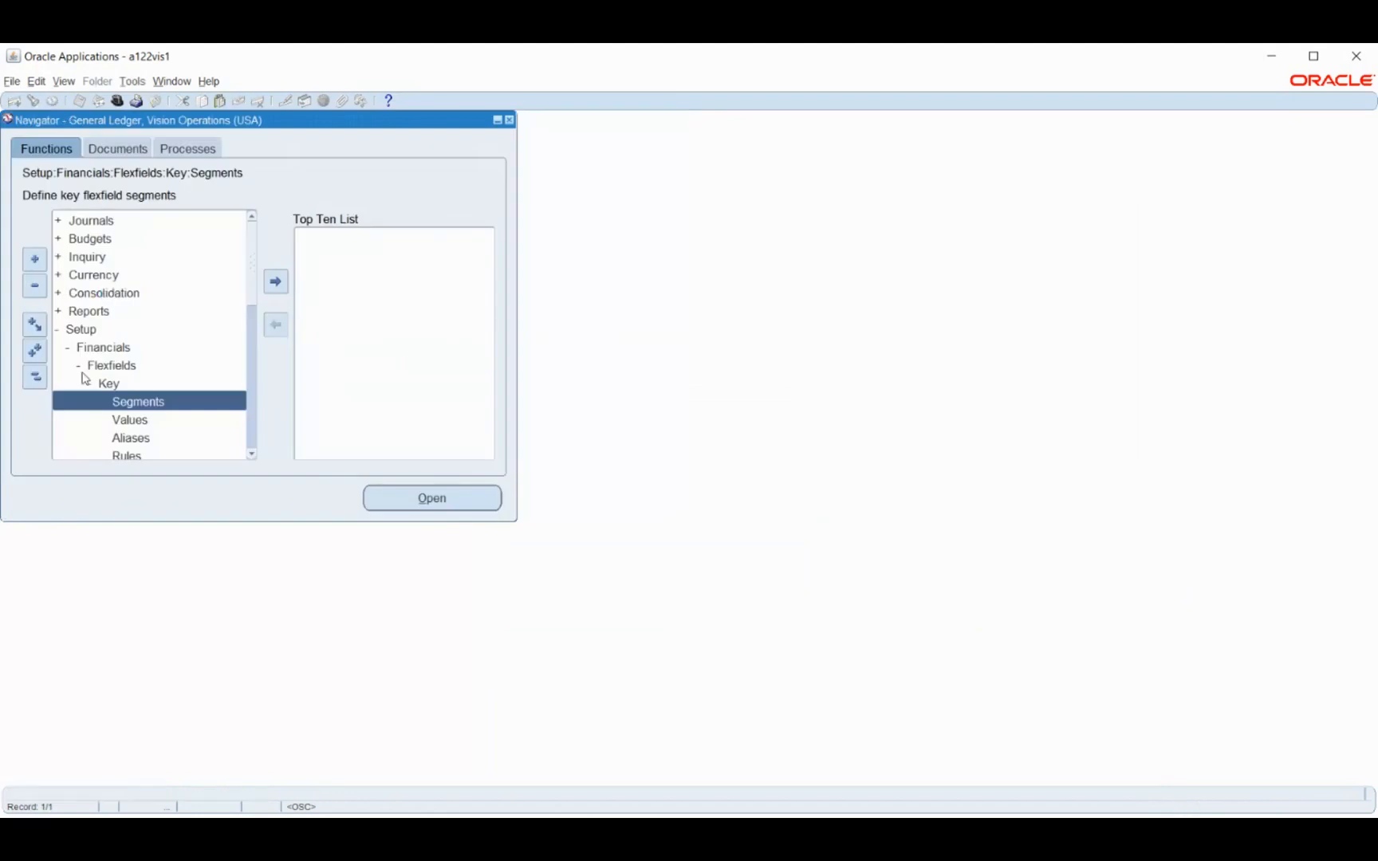
left_click(33, 378)
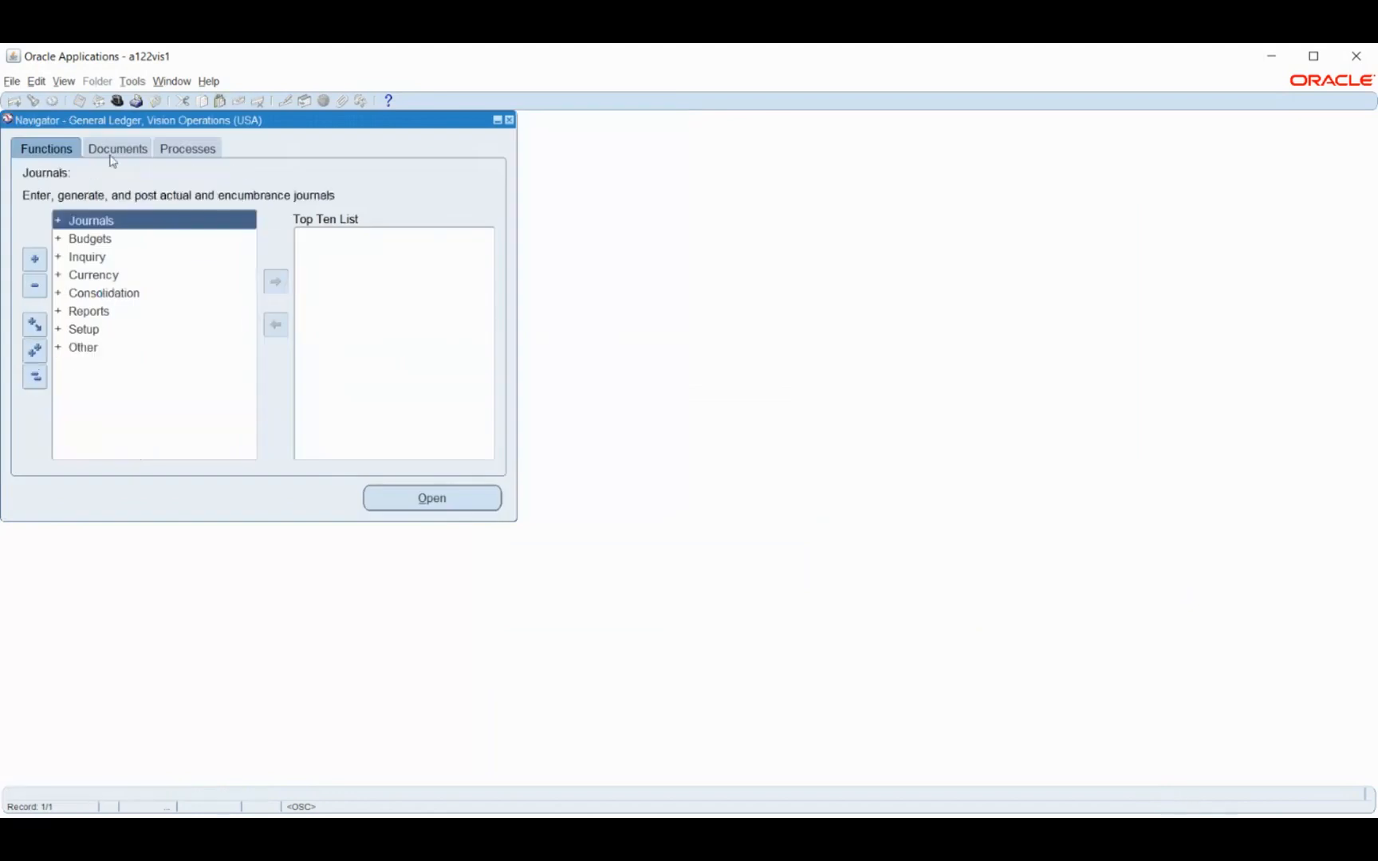
left_click(117, 101)
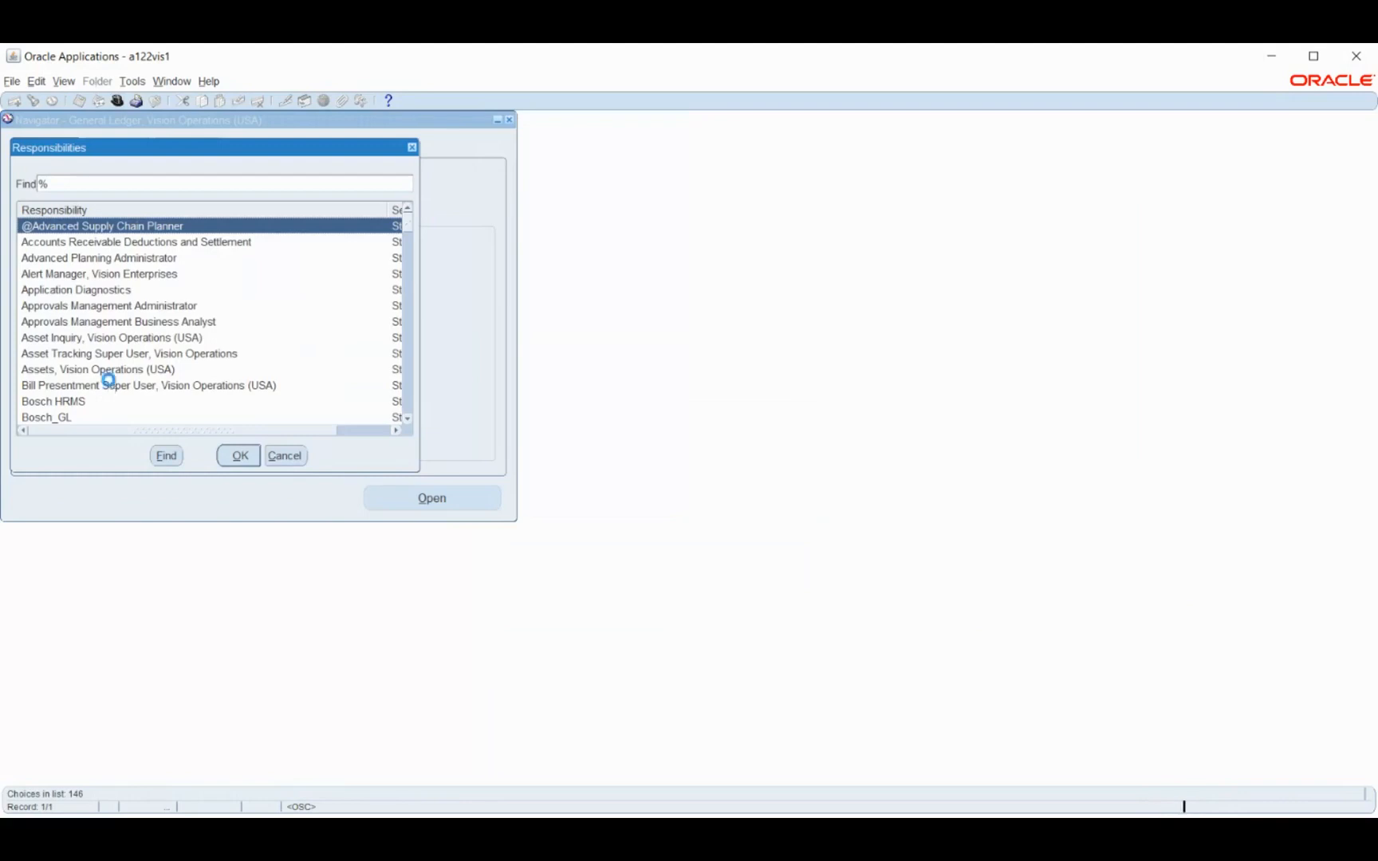
key("Escape")
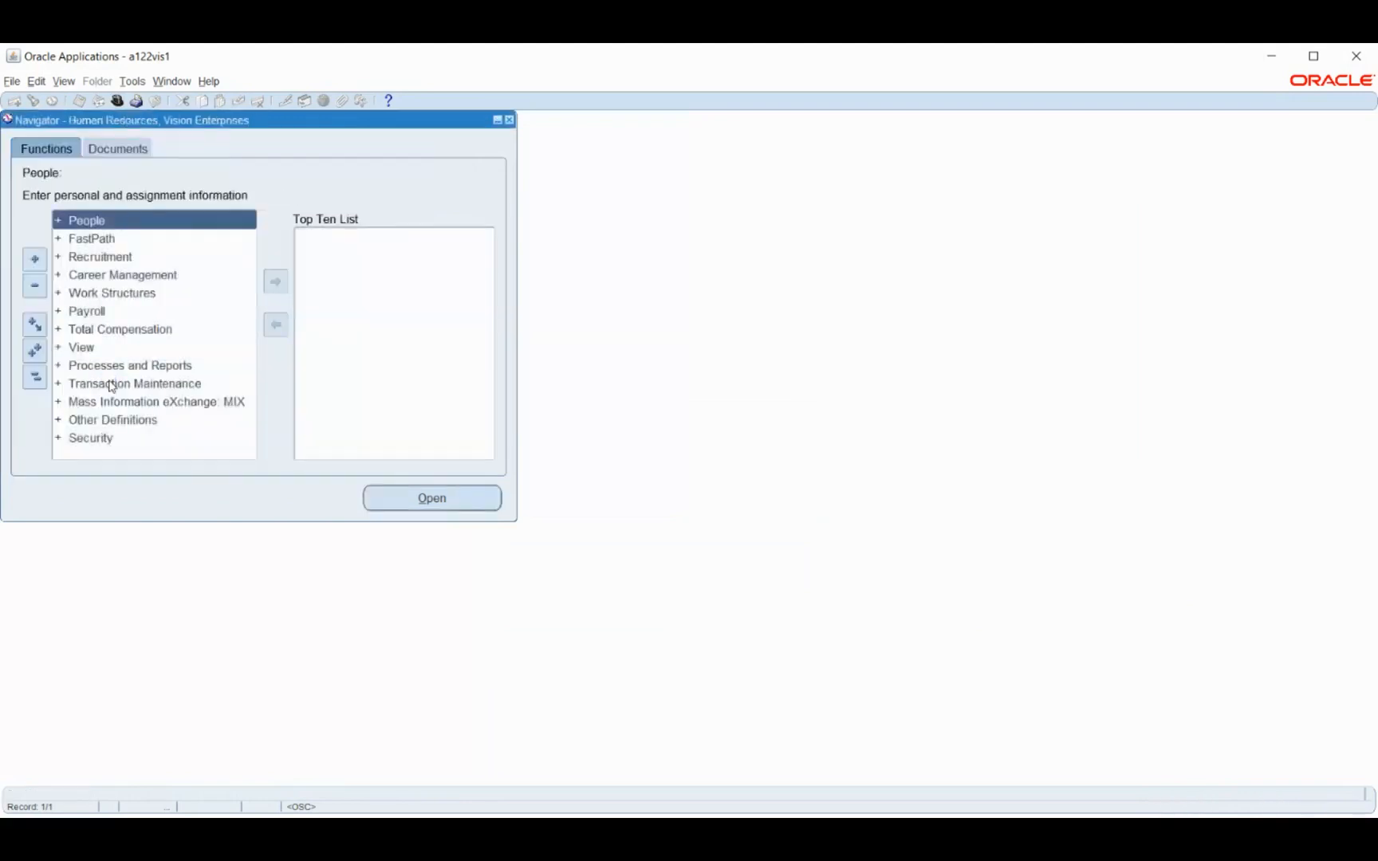
Open the organization Description form under Work Structures and find BM Business Group
left_click(83, 294)
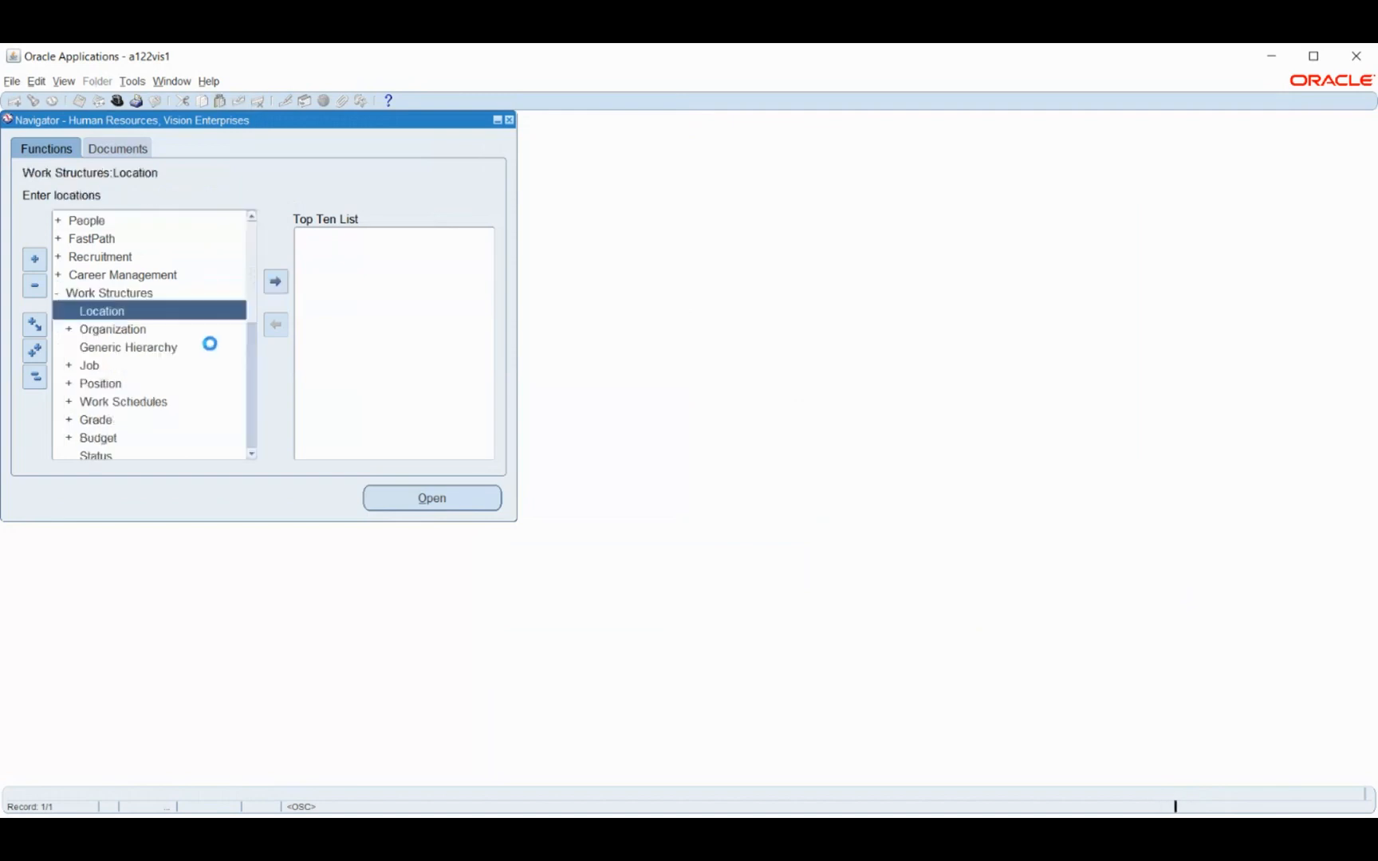
left_click(123, 338)
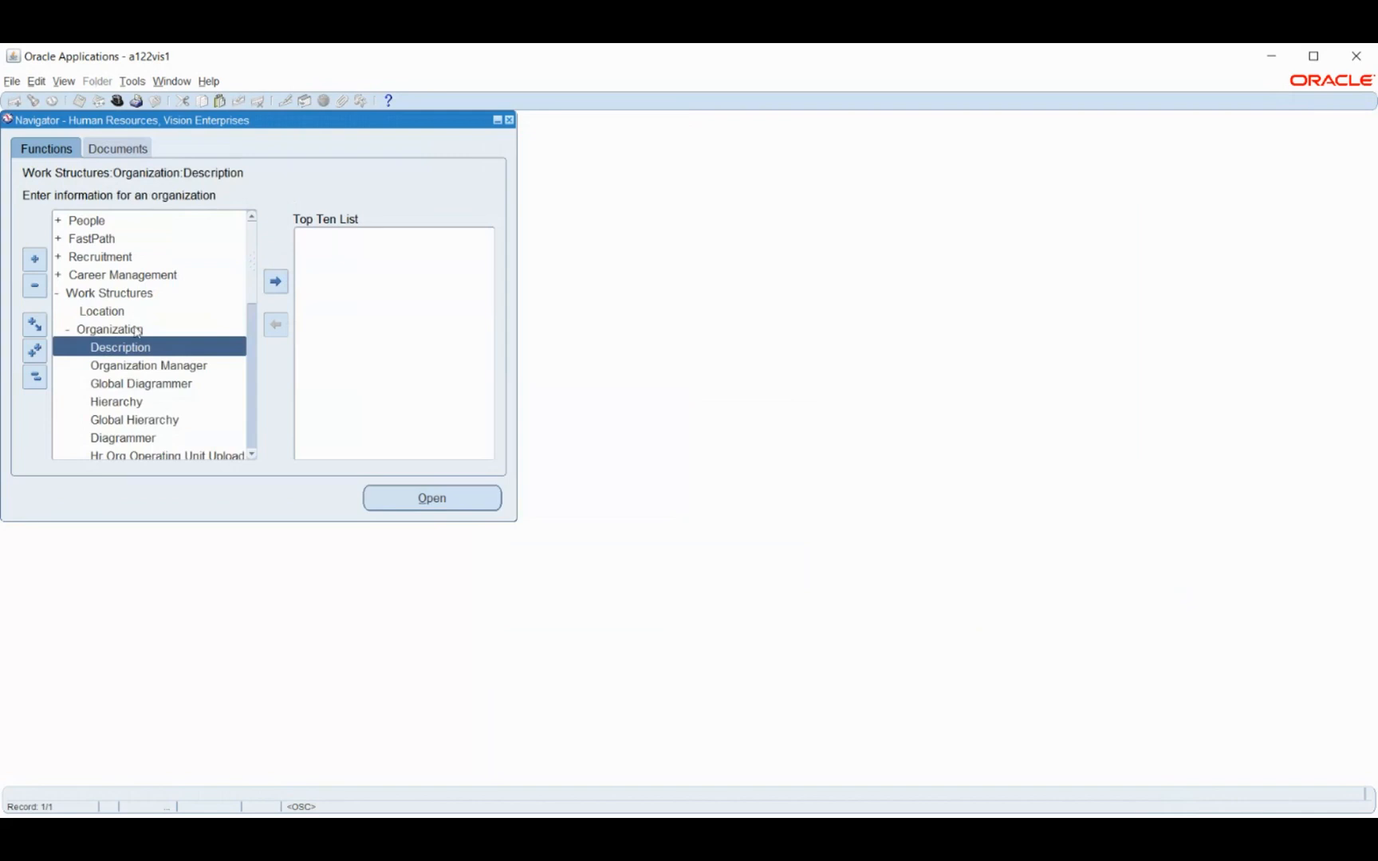
double_click(161, 356)
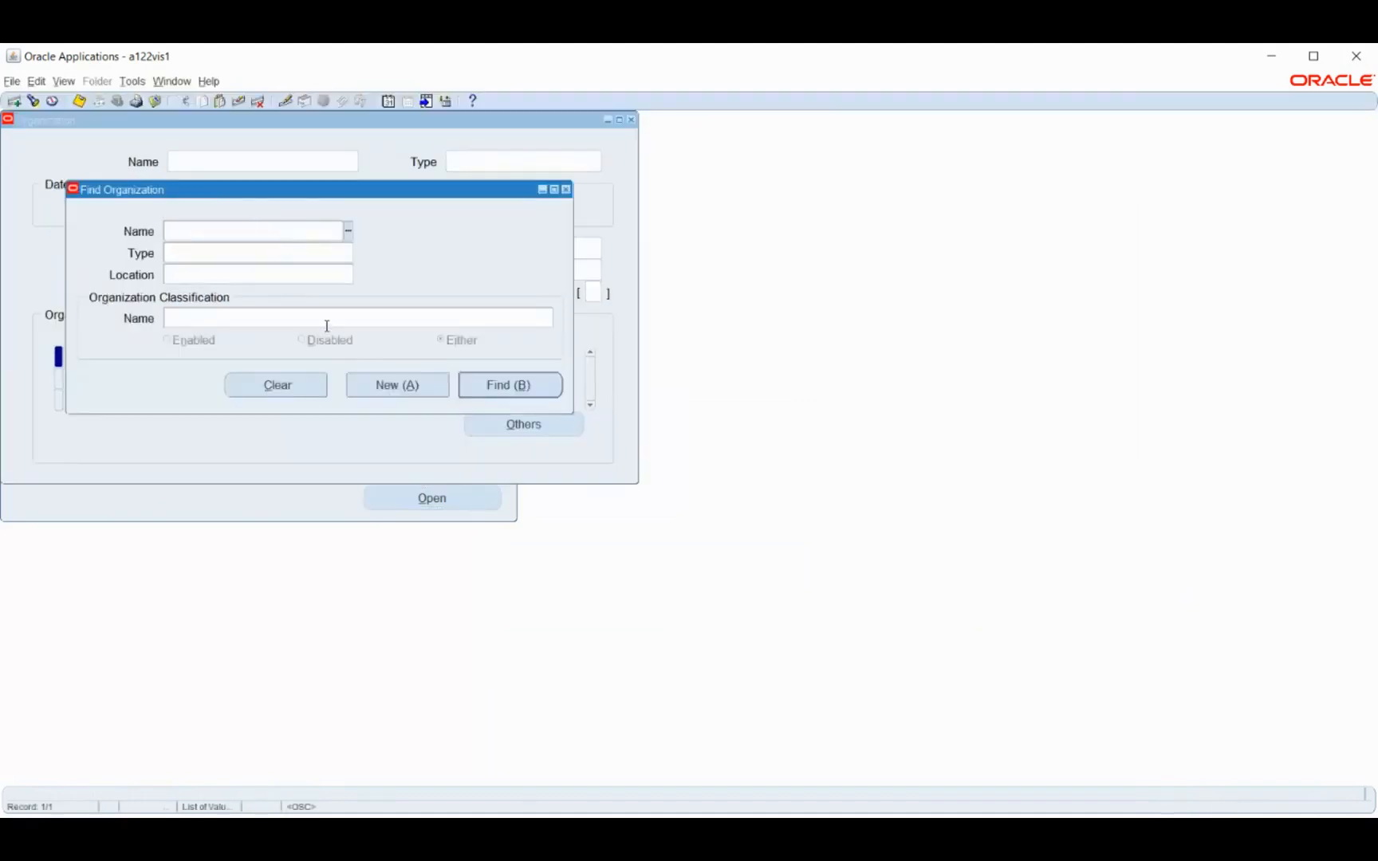
type("bm")
left_click(422, 576)
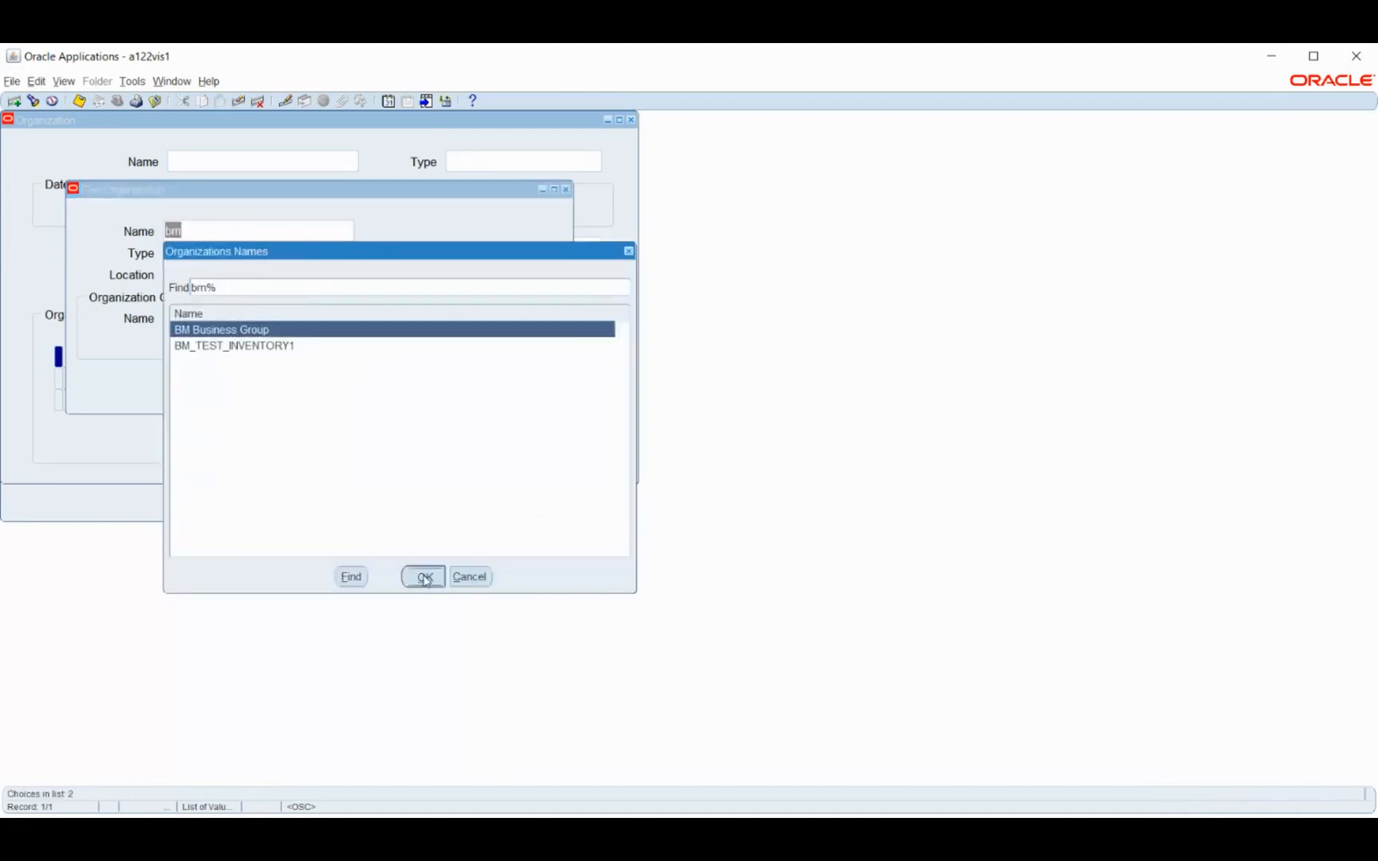
left_click(490, 384)
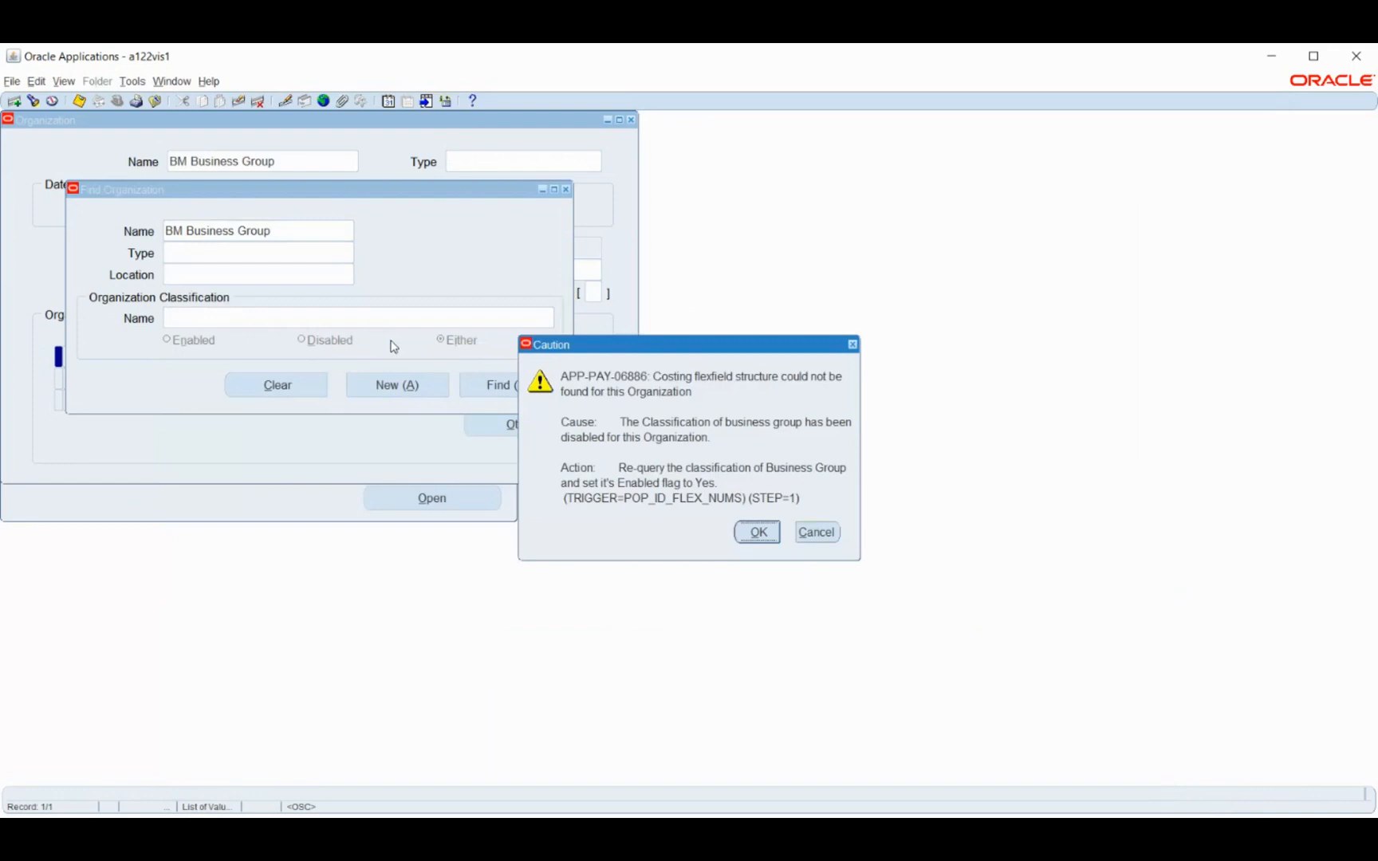
left_click(755, 532)
Open the Business Group Info details for the Business Group classification
left_click(362, 357)
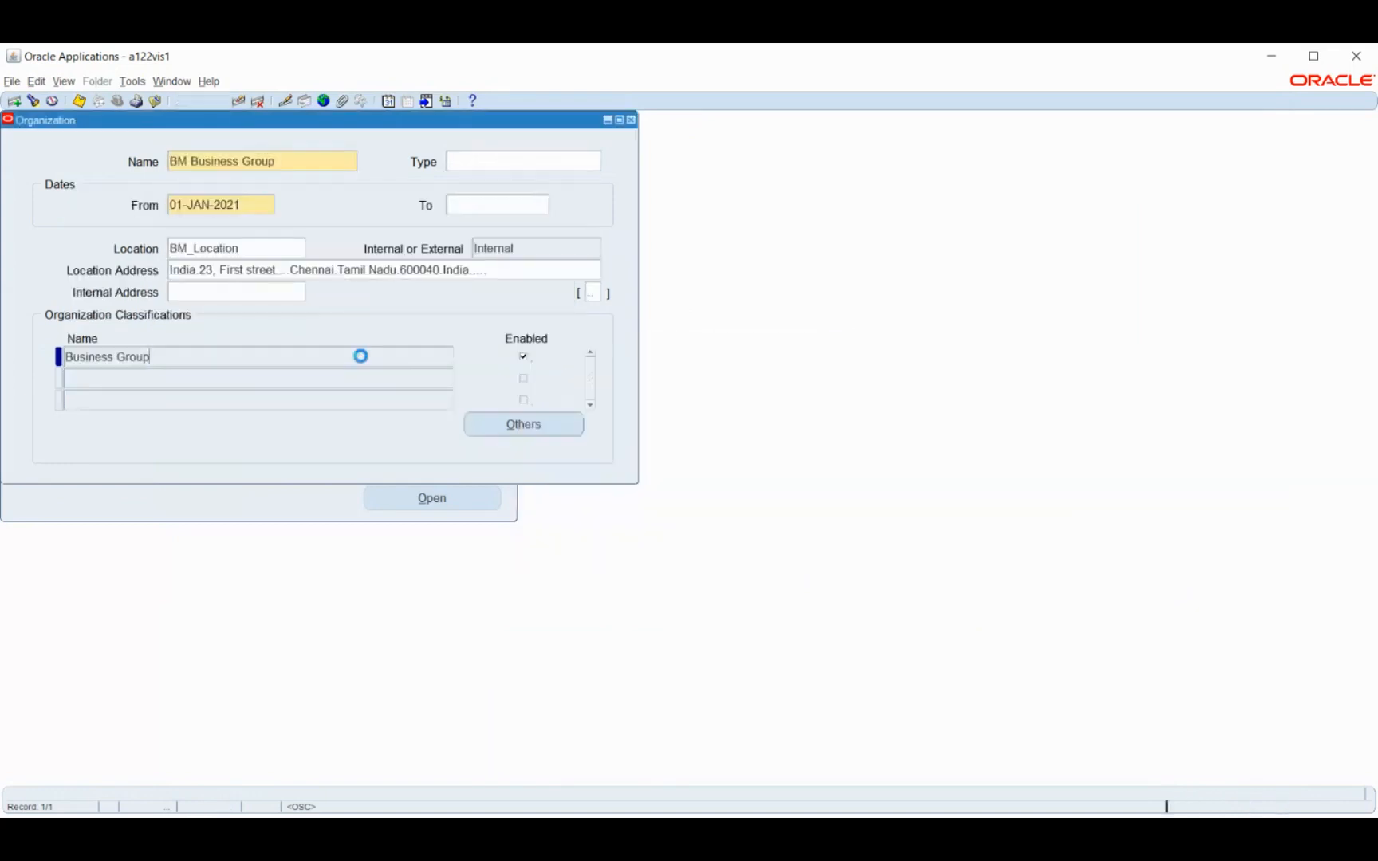
left_click(511, 424)
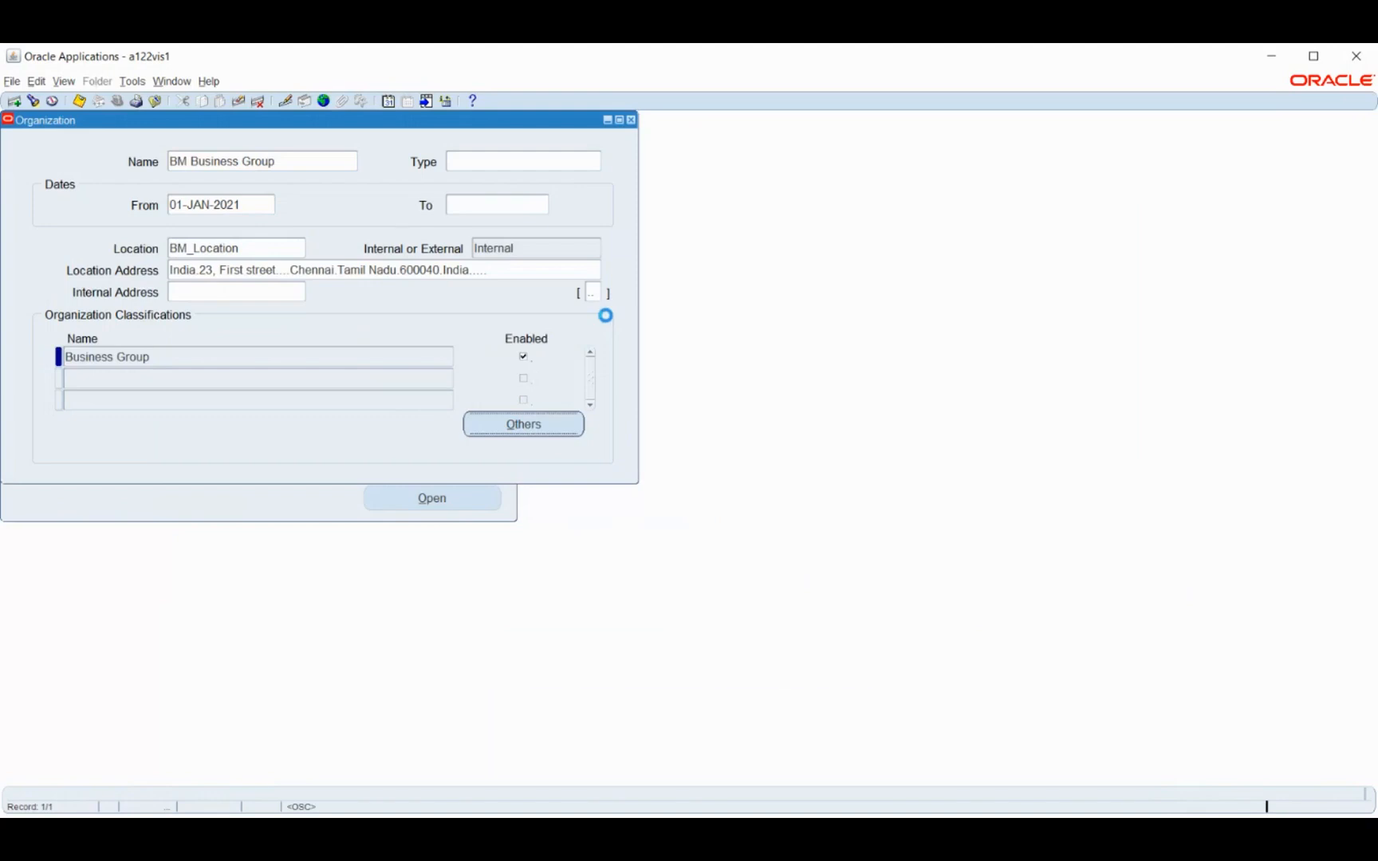
left_click(722, 664)
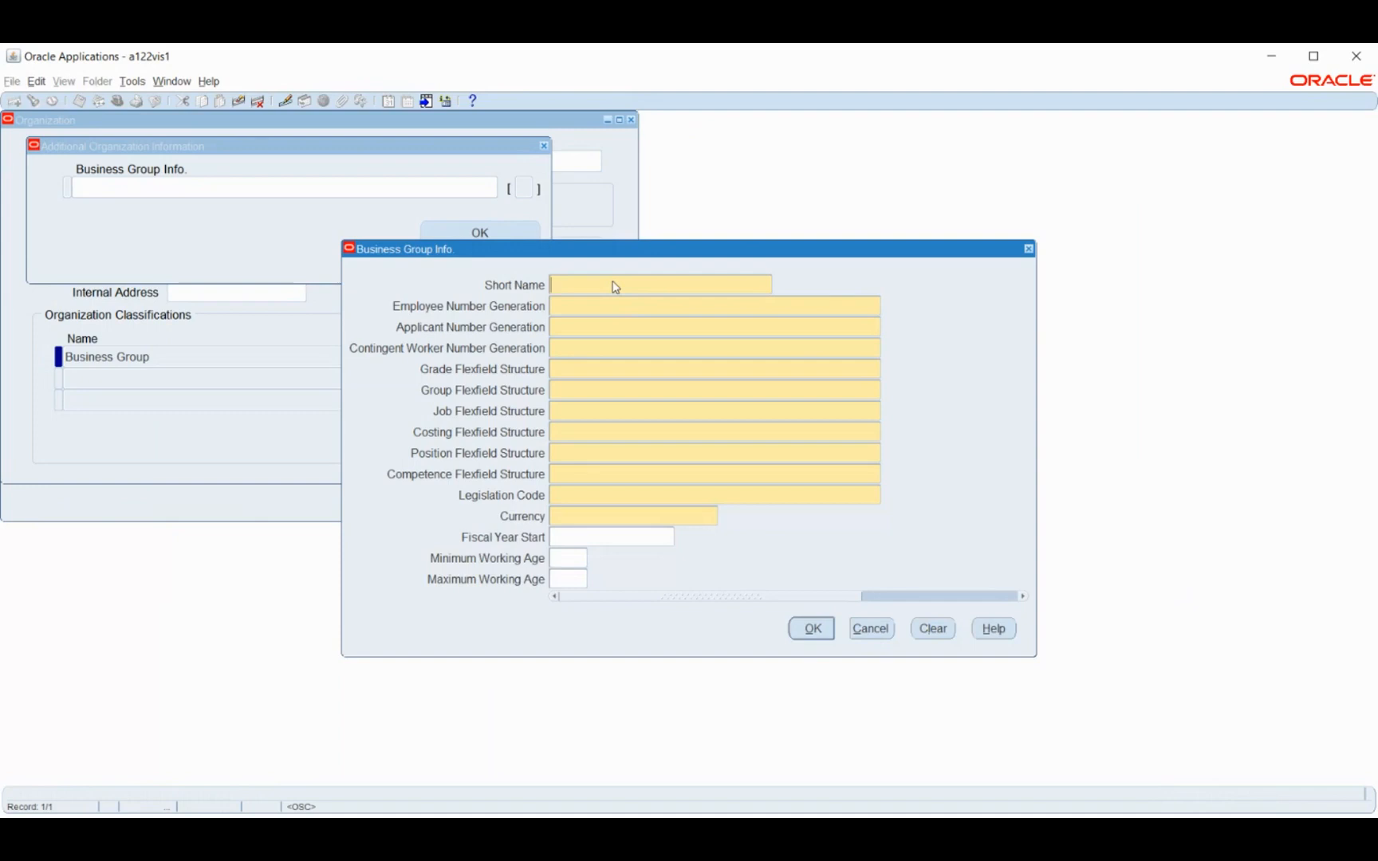
Set the business group's short name to BM BG and make employee, applicant and contingent worker number generation Automatic
type("BM BG")
key("Tab")
type("a")
key("Tab")
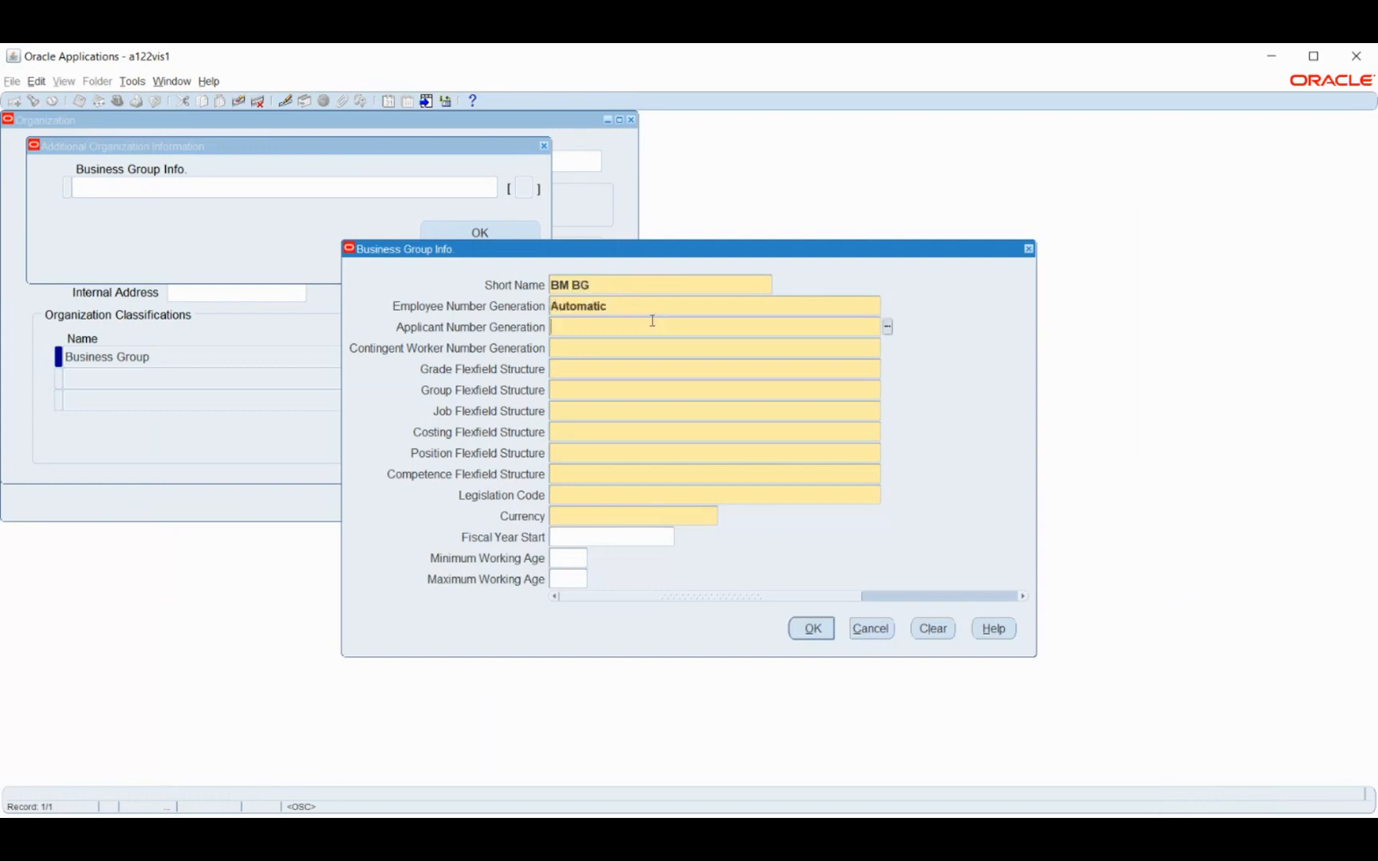
type("a")
key("Tab")
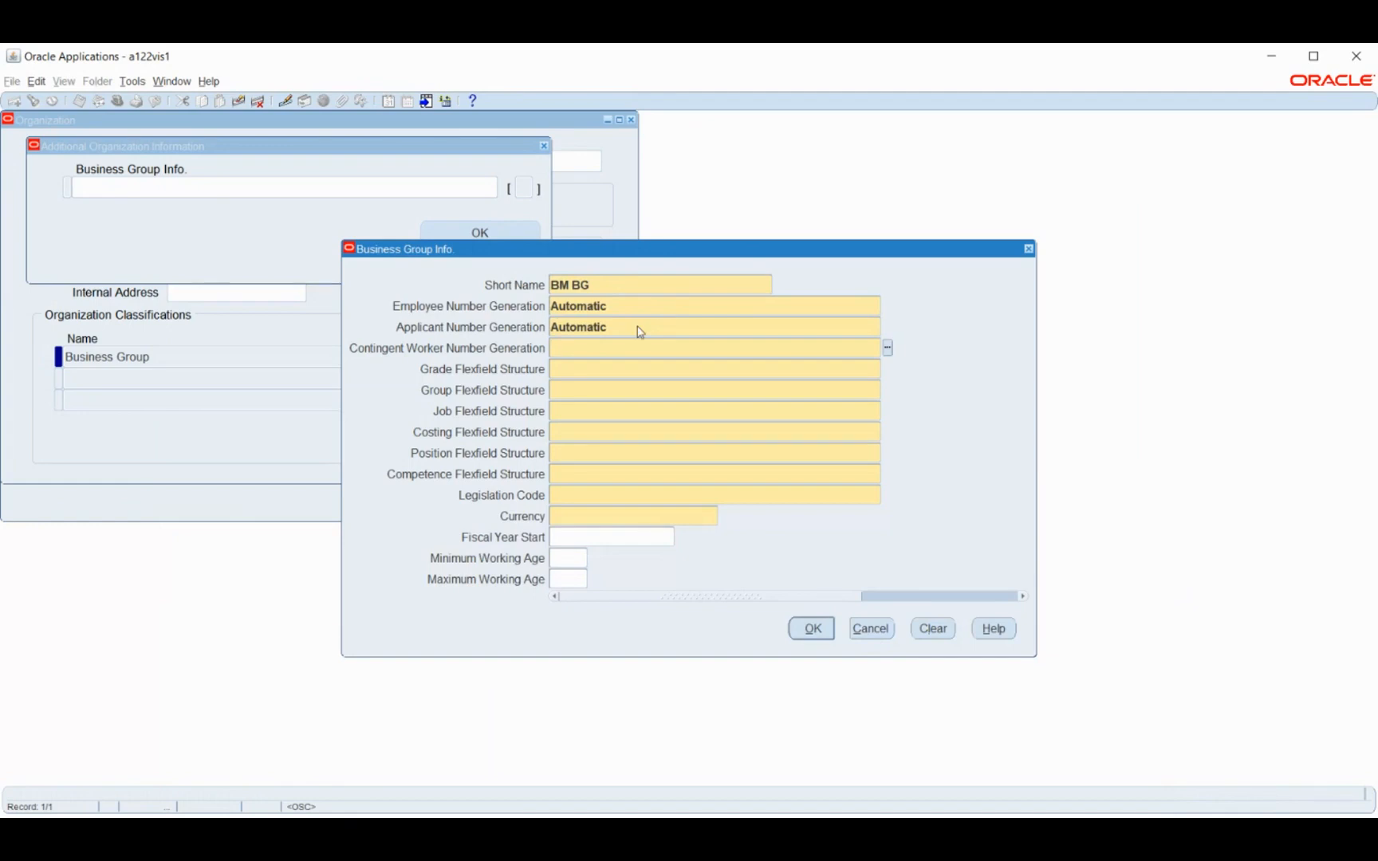
type("a")
key("Tab")
Assign BM Grade, BM People Group KFF and BM Job as the Grade, Group and Job Flexfield Structures
type("bm")
key("Tab")
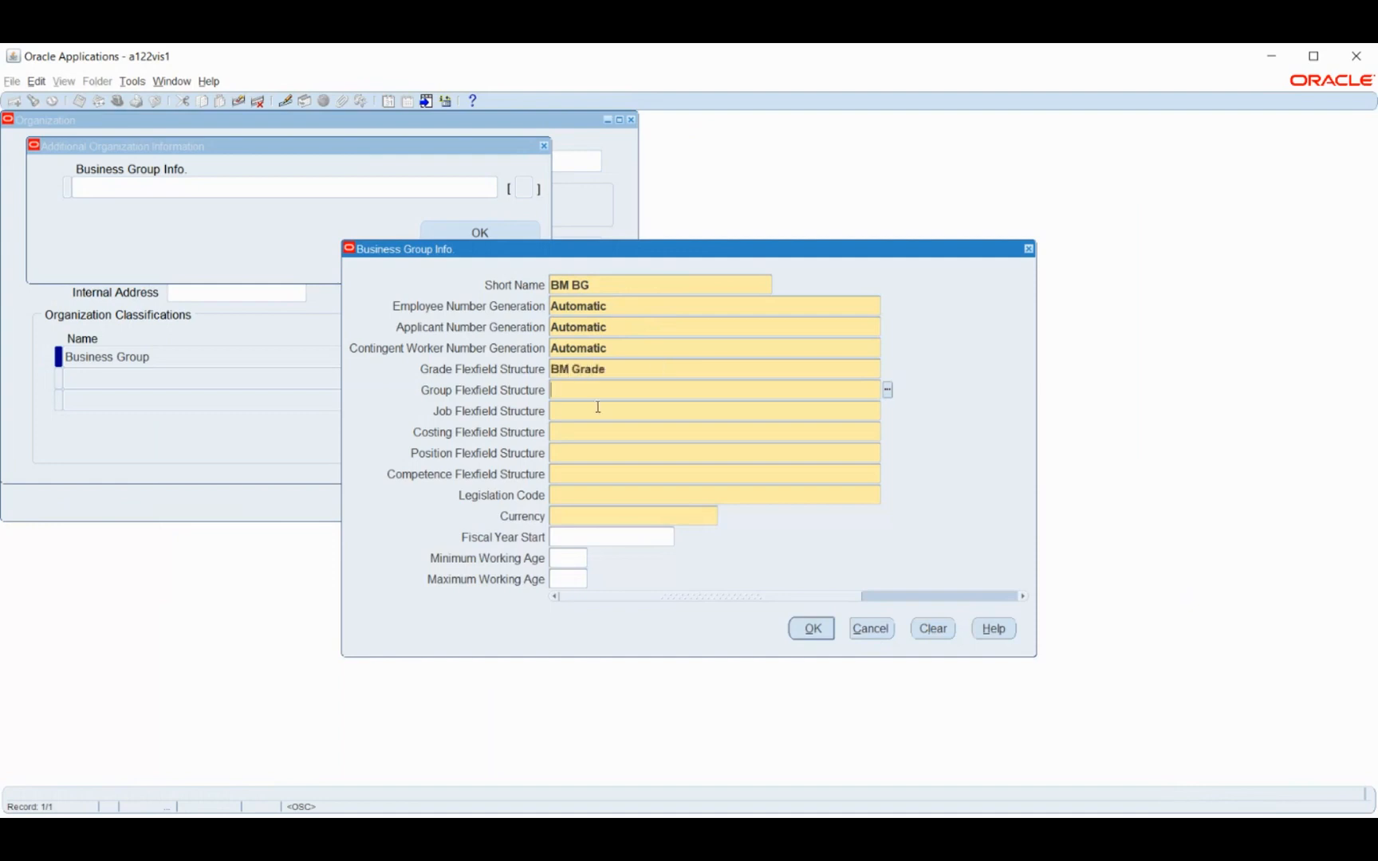
type("bm")
key("Tab")
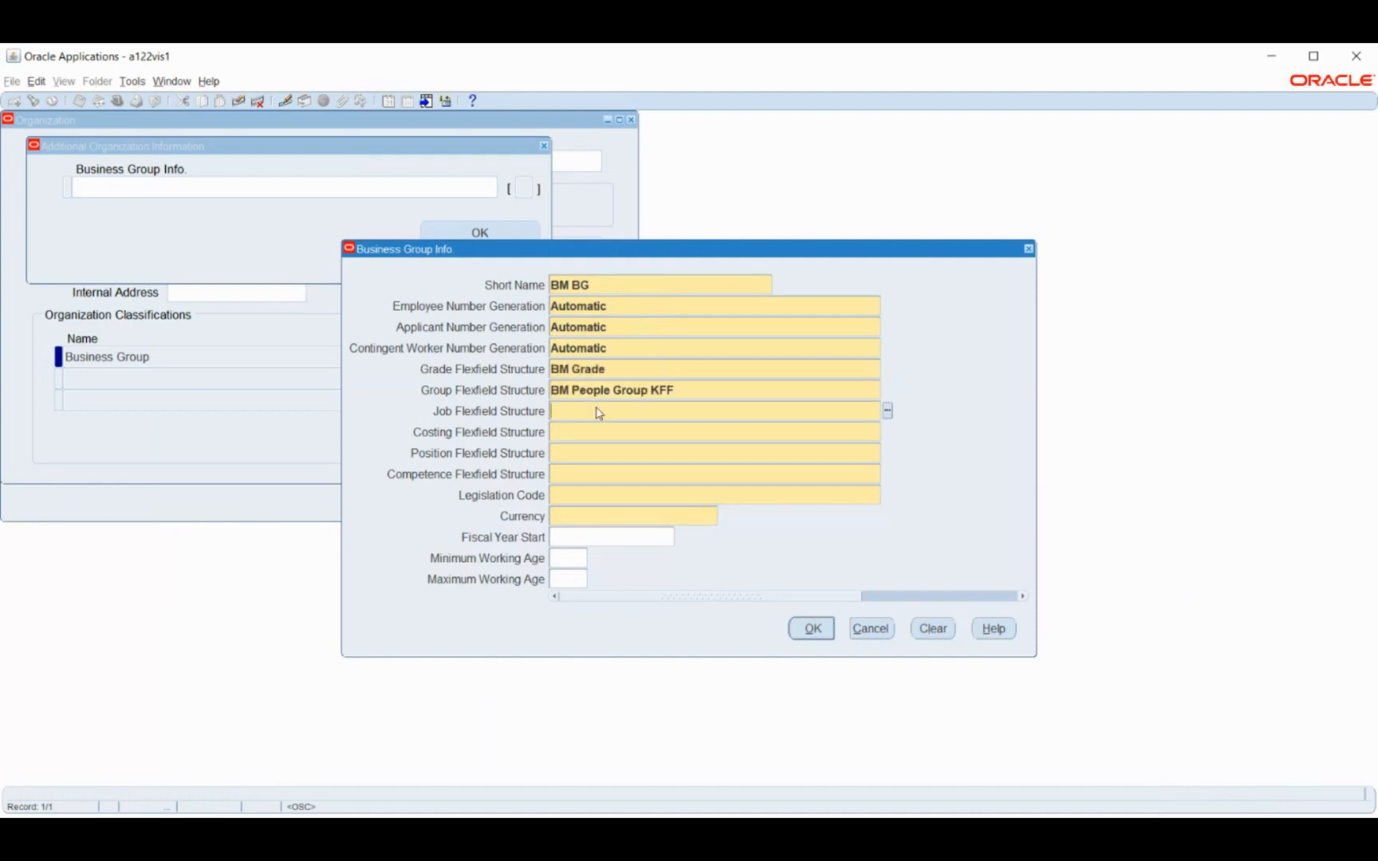
type("bm")
key("Tab")
Assign BM Costing KFF, BM Position and BM Competence as the Costing, Position and Competence Flexfield Structures
type("bm")
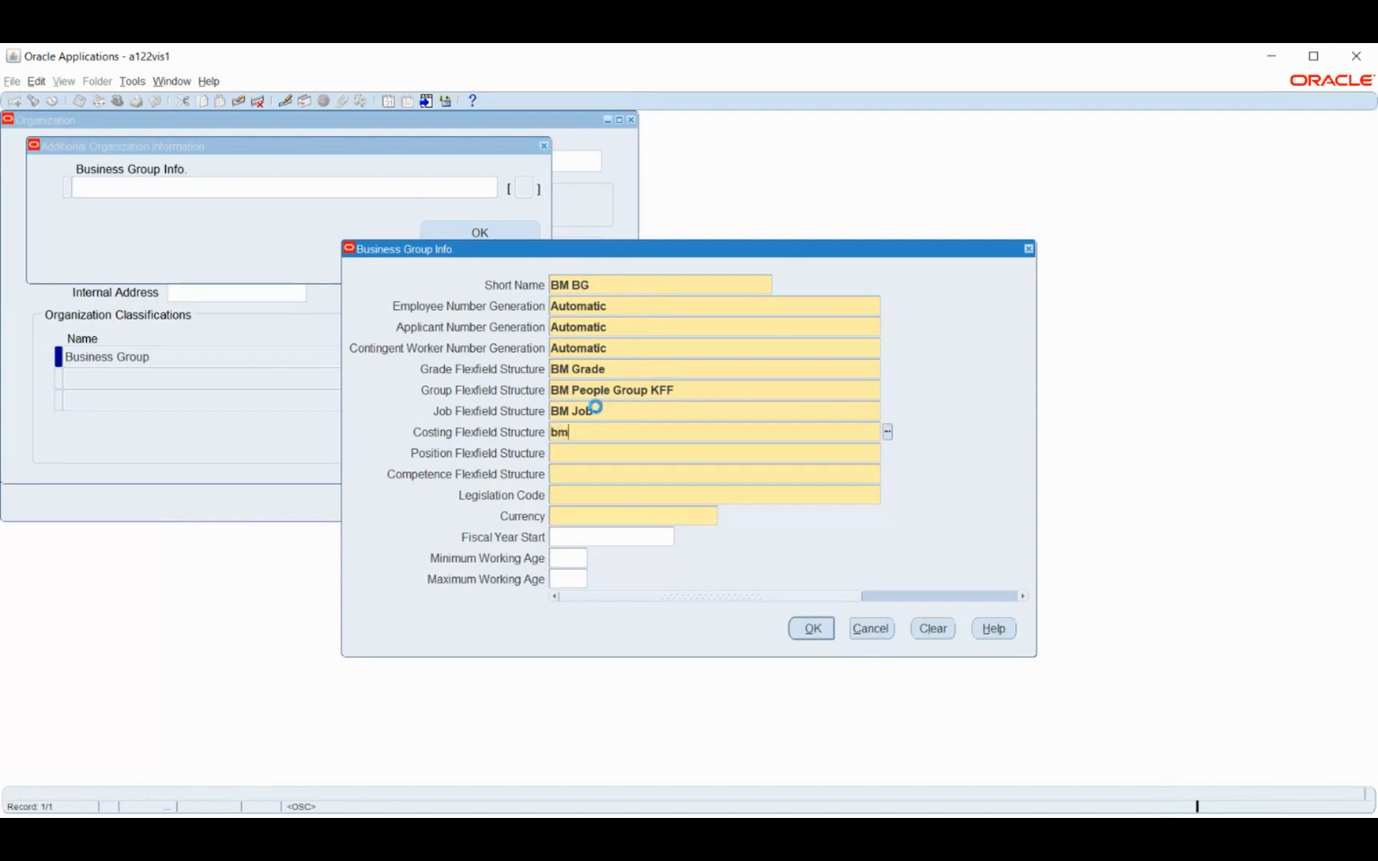
key("Tab")
type("bm")
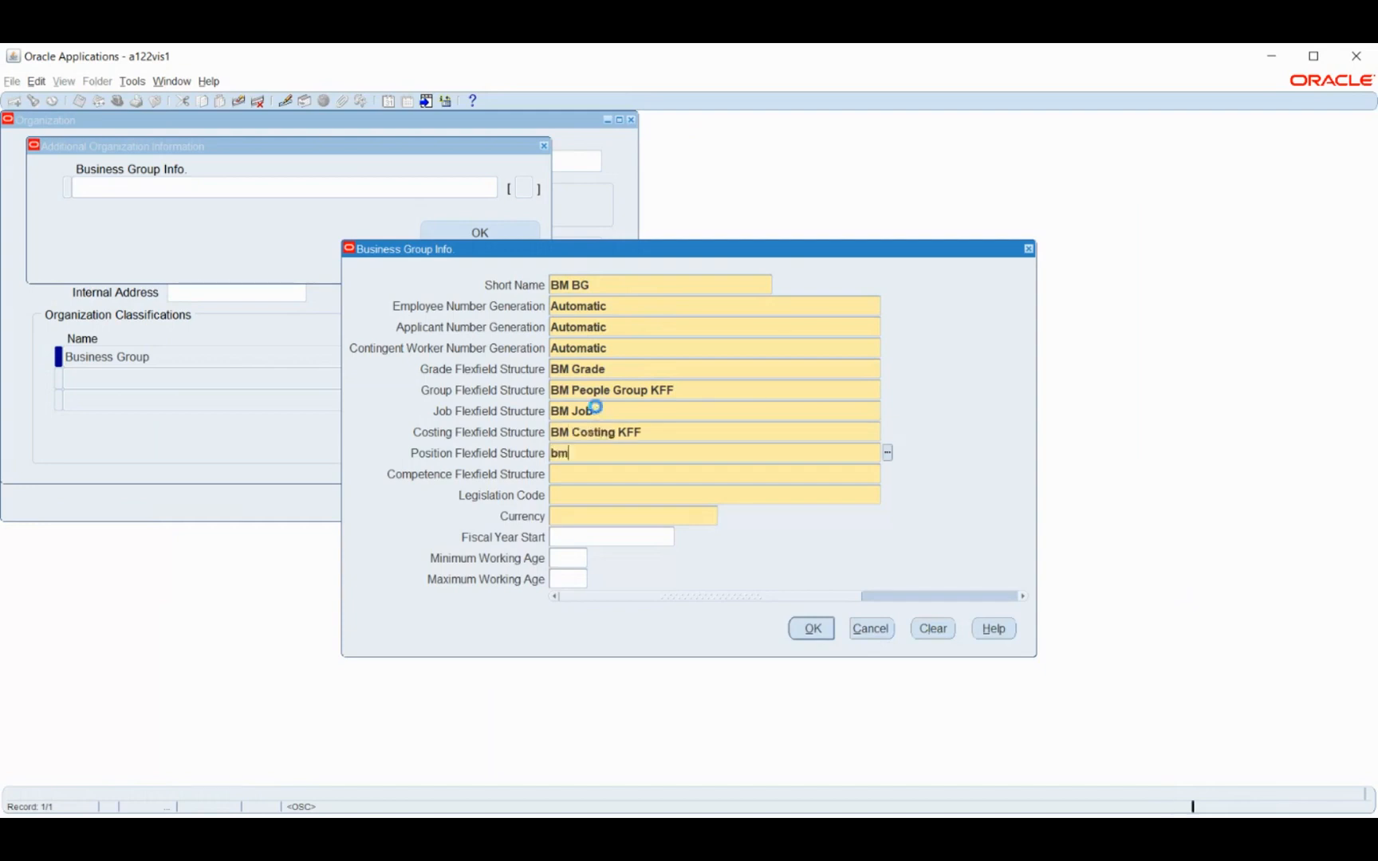
key("Tab")
type("bm")
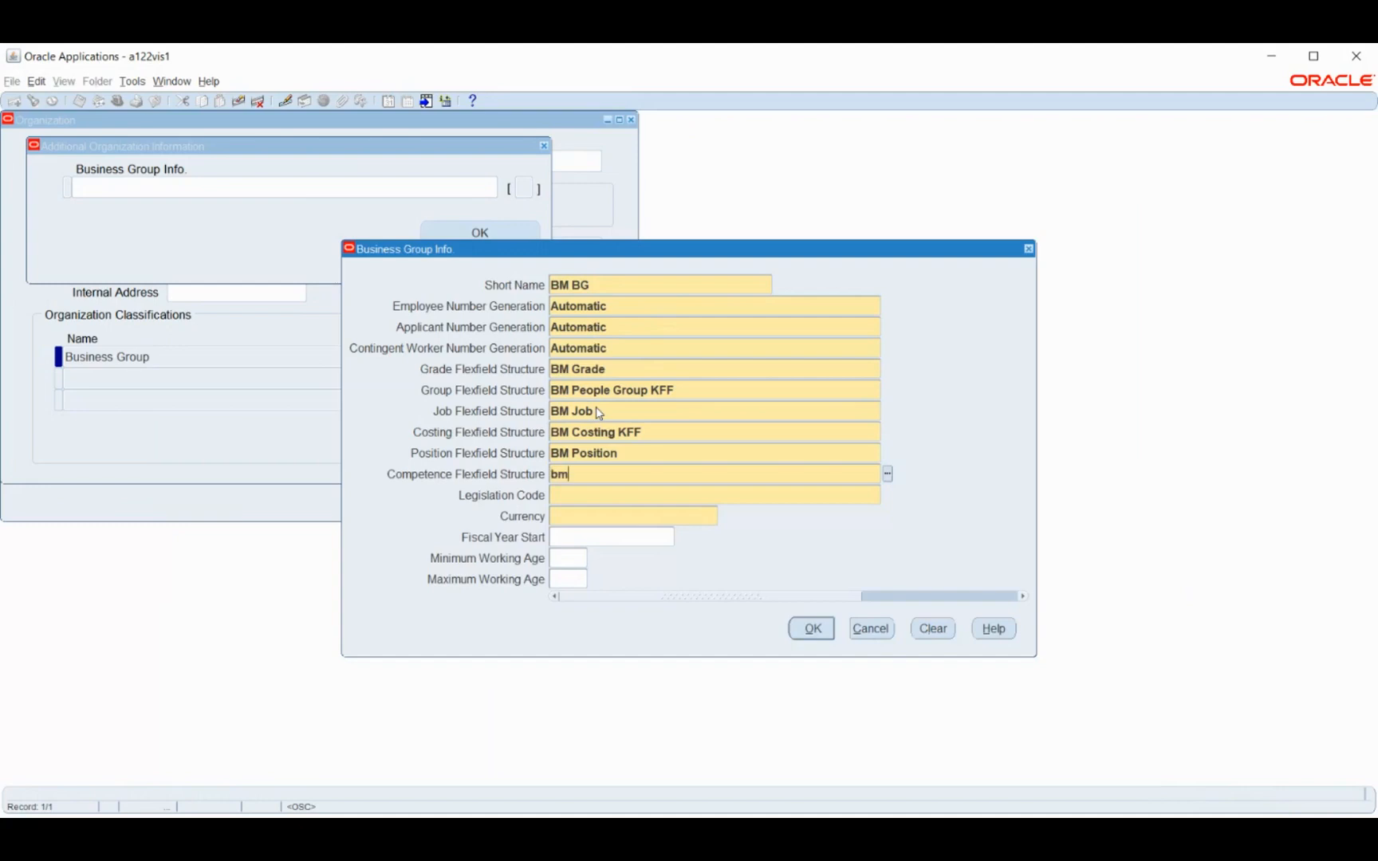
key("Tab")
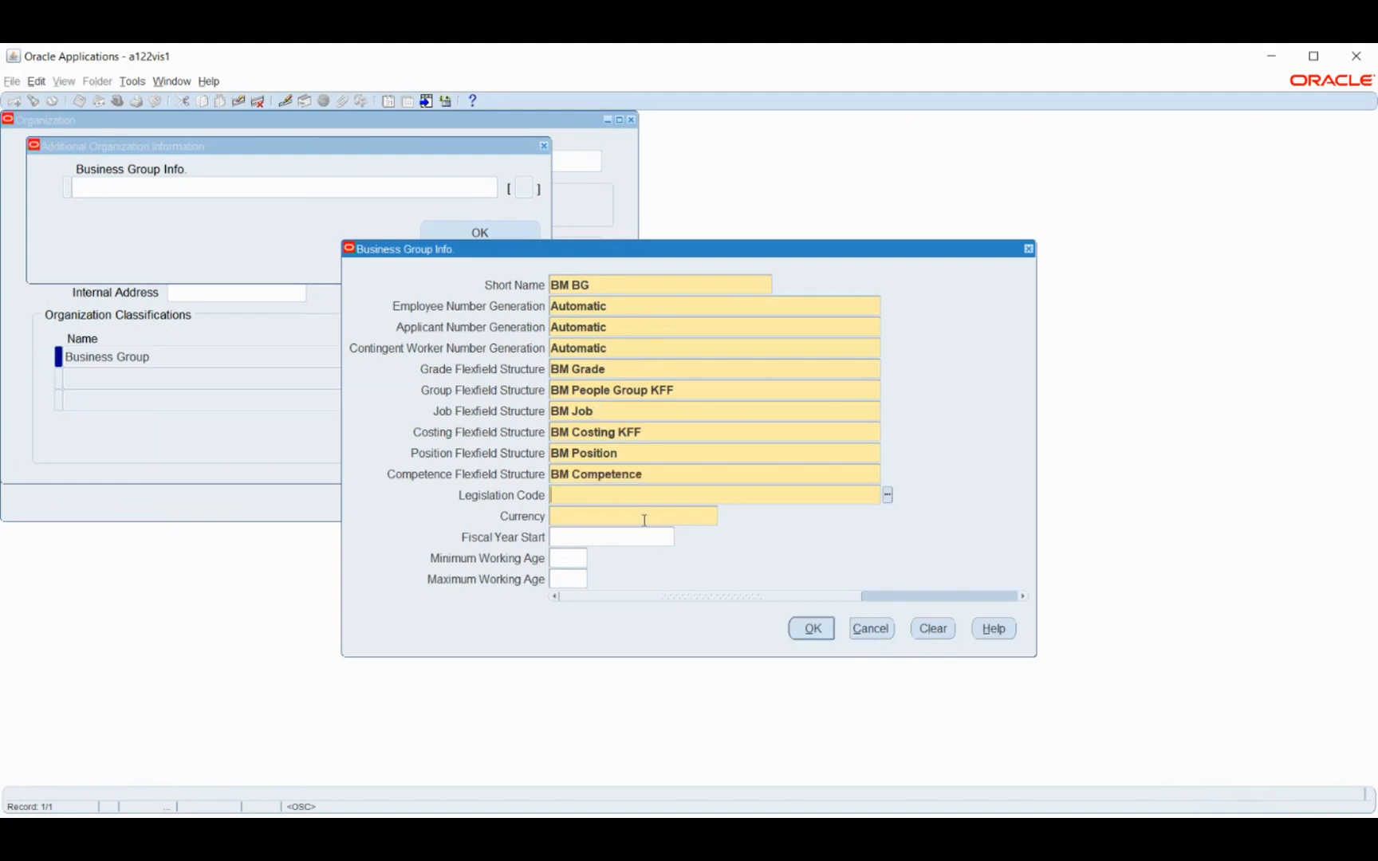
Set the business group's legislation code to India and its currency to INR, Indian Rupee
type("indi")
key("Tab")
type("Inr")
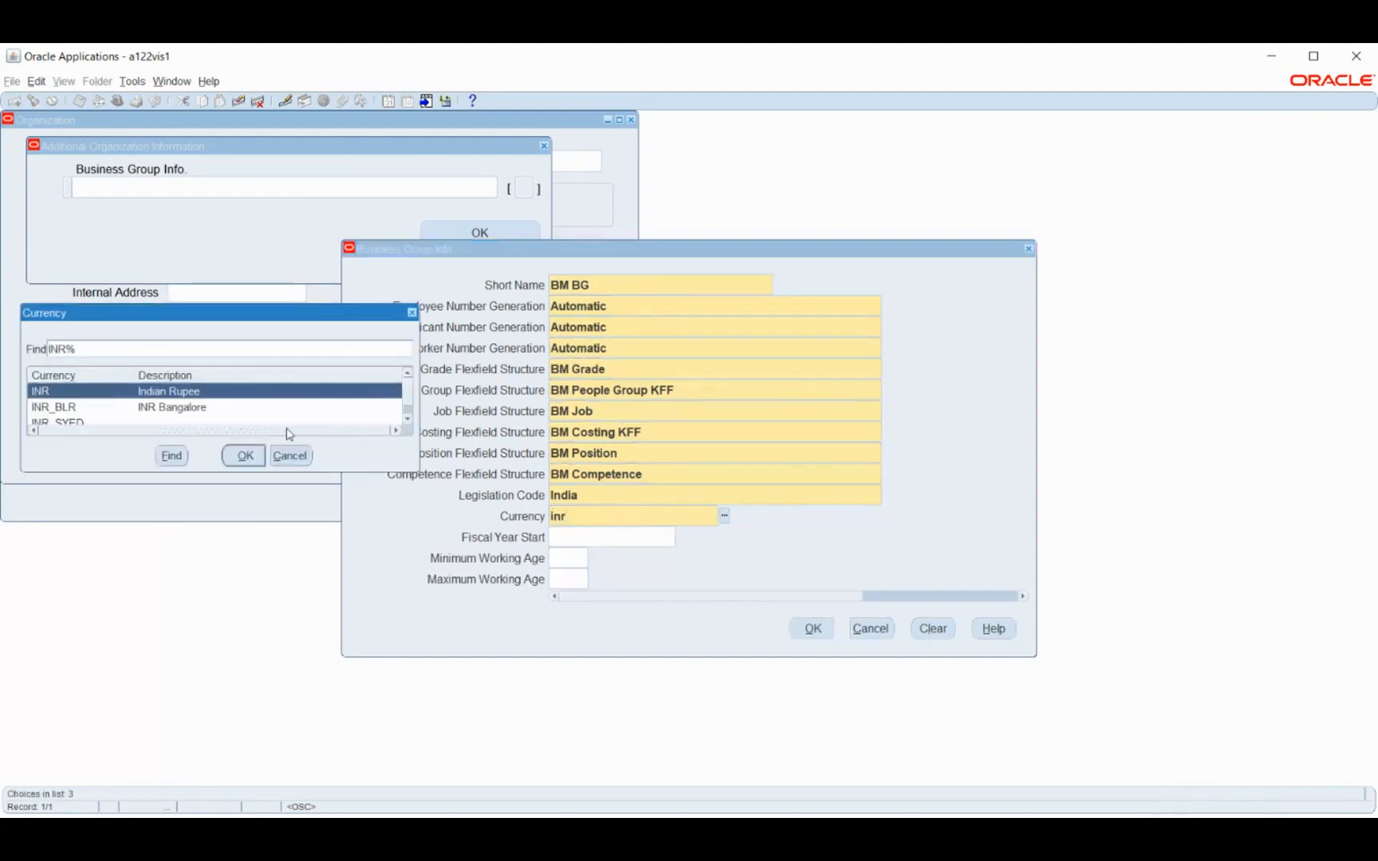
left_click(245, 456)
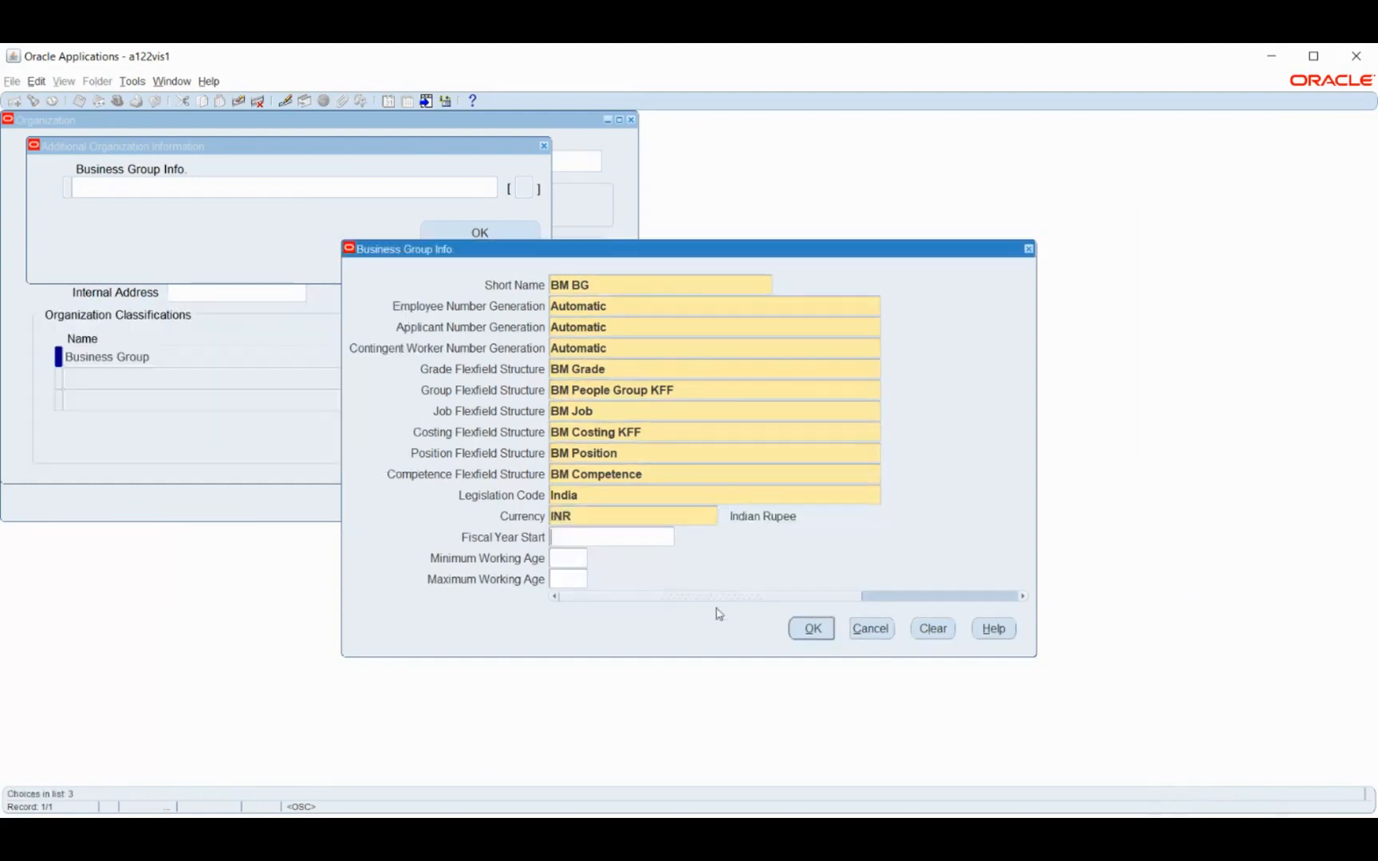
Accept the Business Group Info and save the additional information for BM Business Group
left_click(810, 629)
left_click(464, 235)
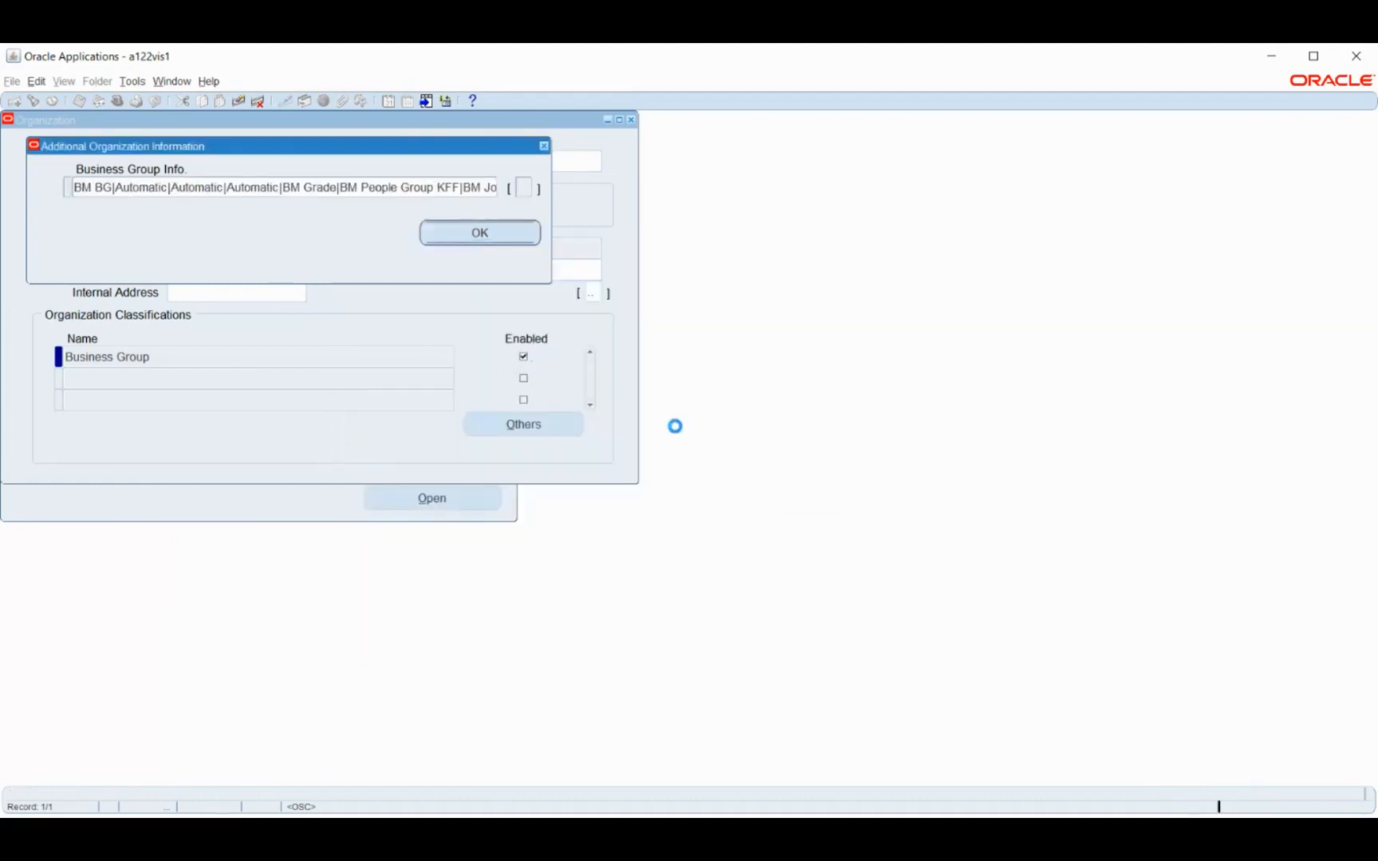
left_click(660, 488)
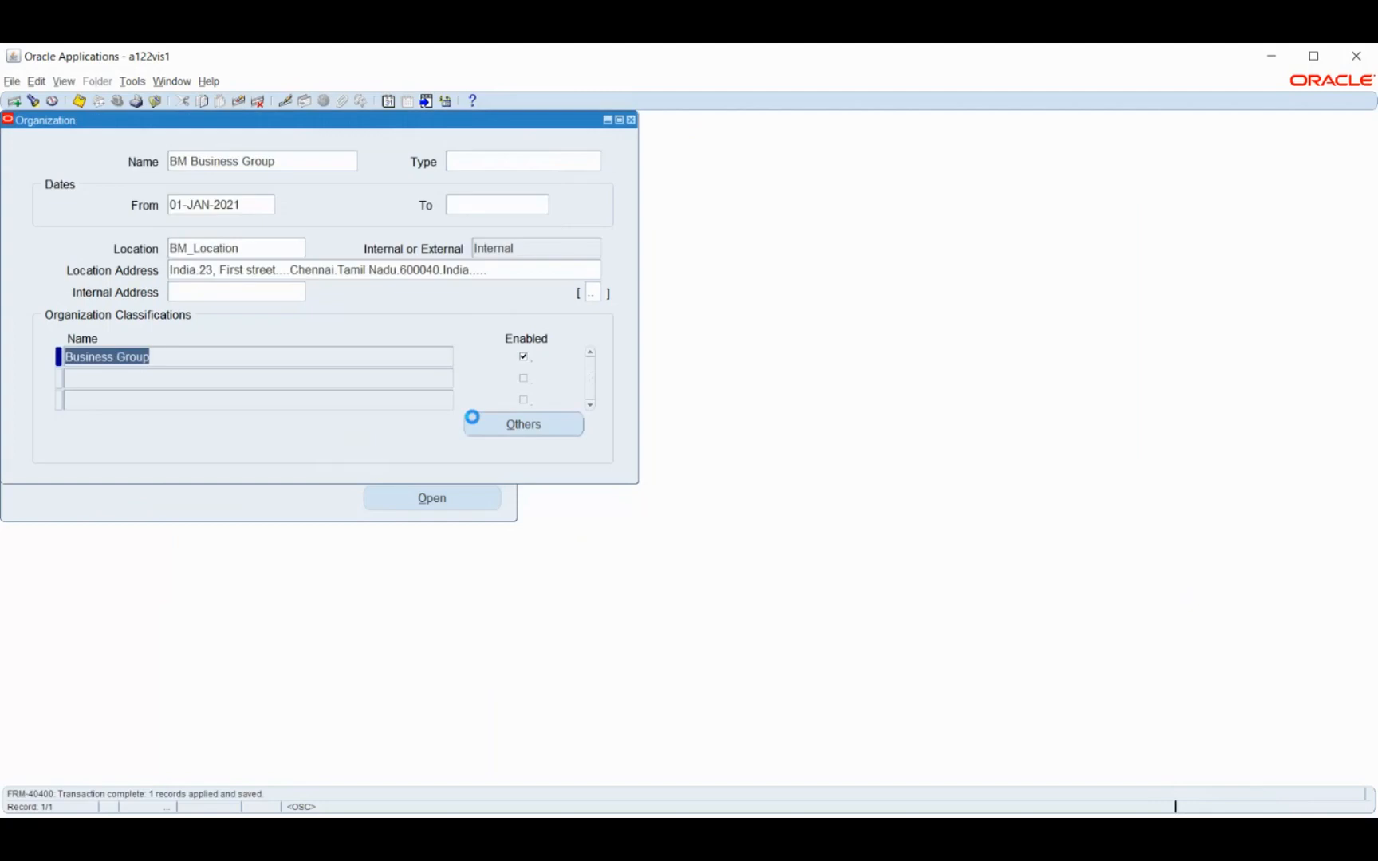
key("ctrl+s")
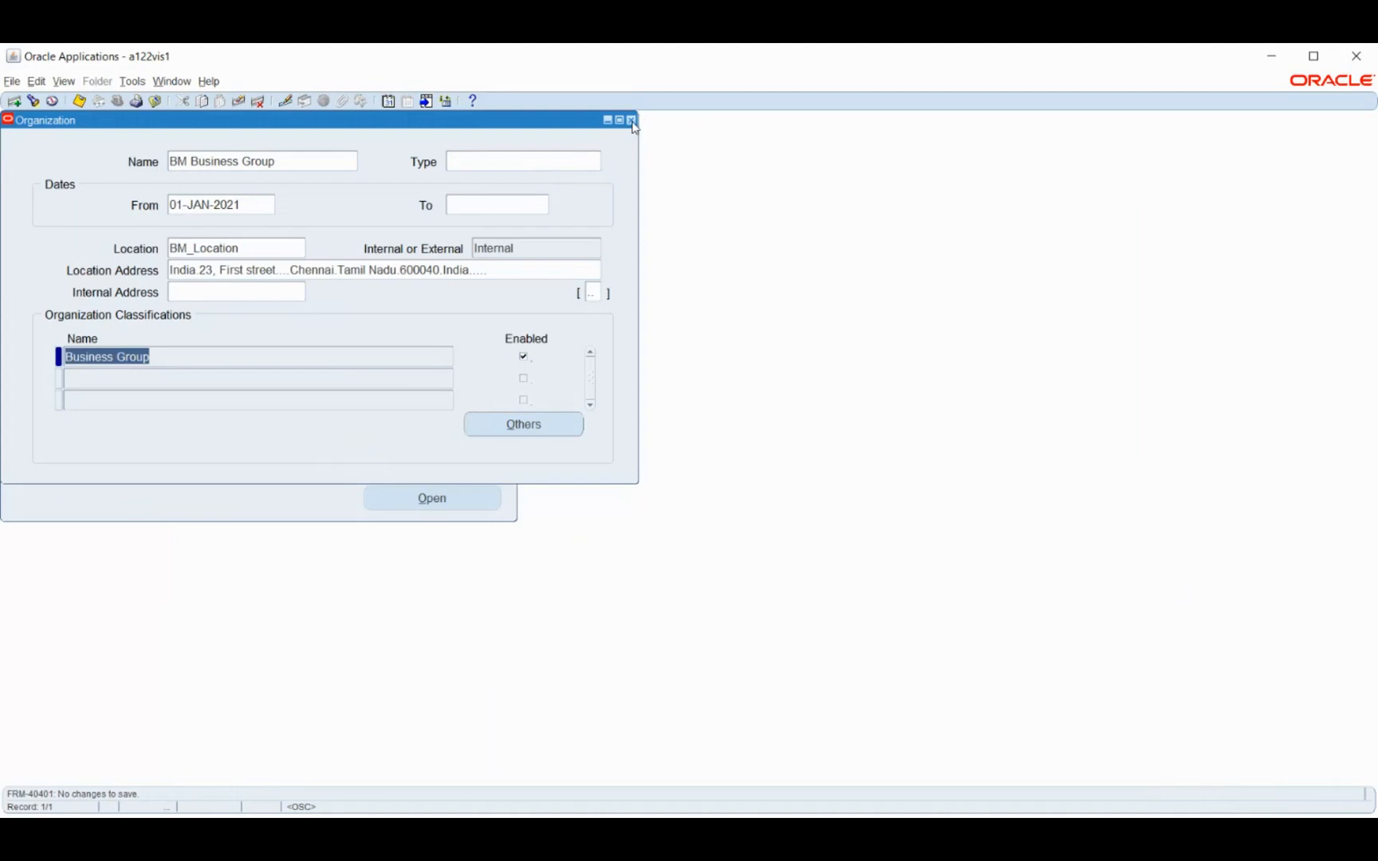
Close the BM Business Group record and start a new organization in the organization Description form
left_click(631, 120)
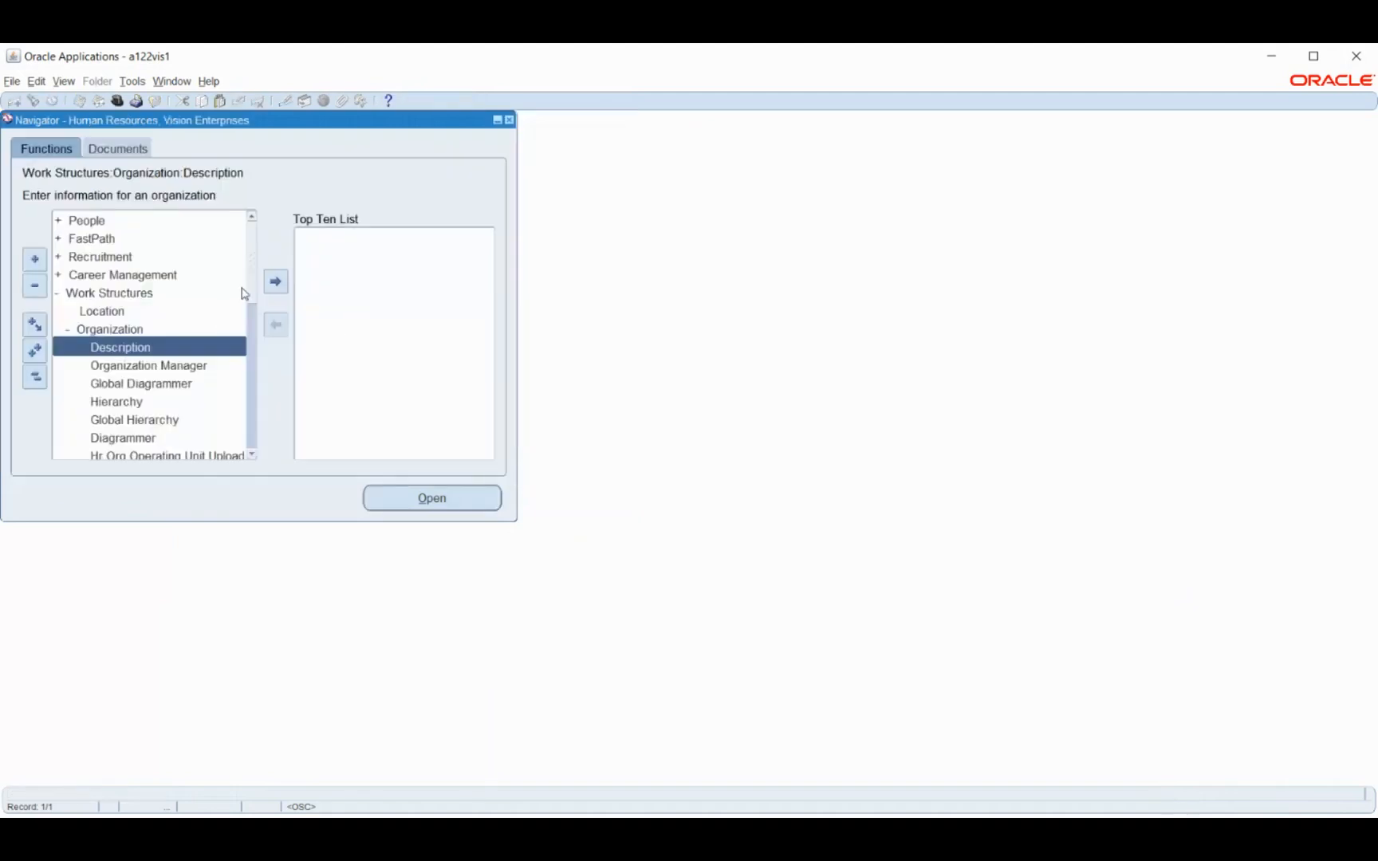
double_click(114, 345)
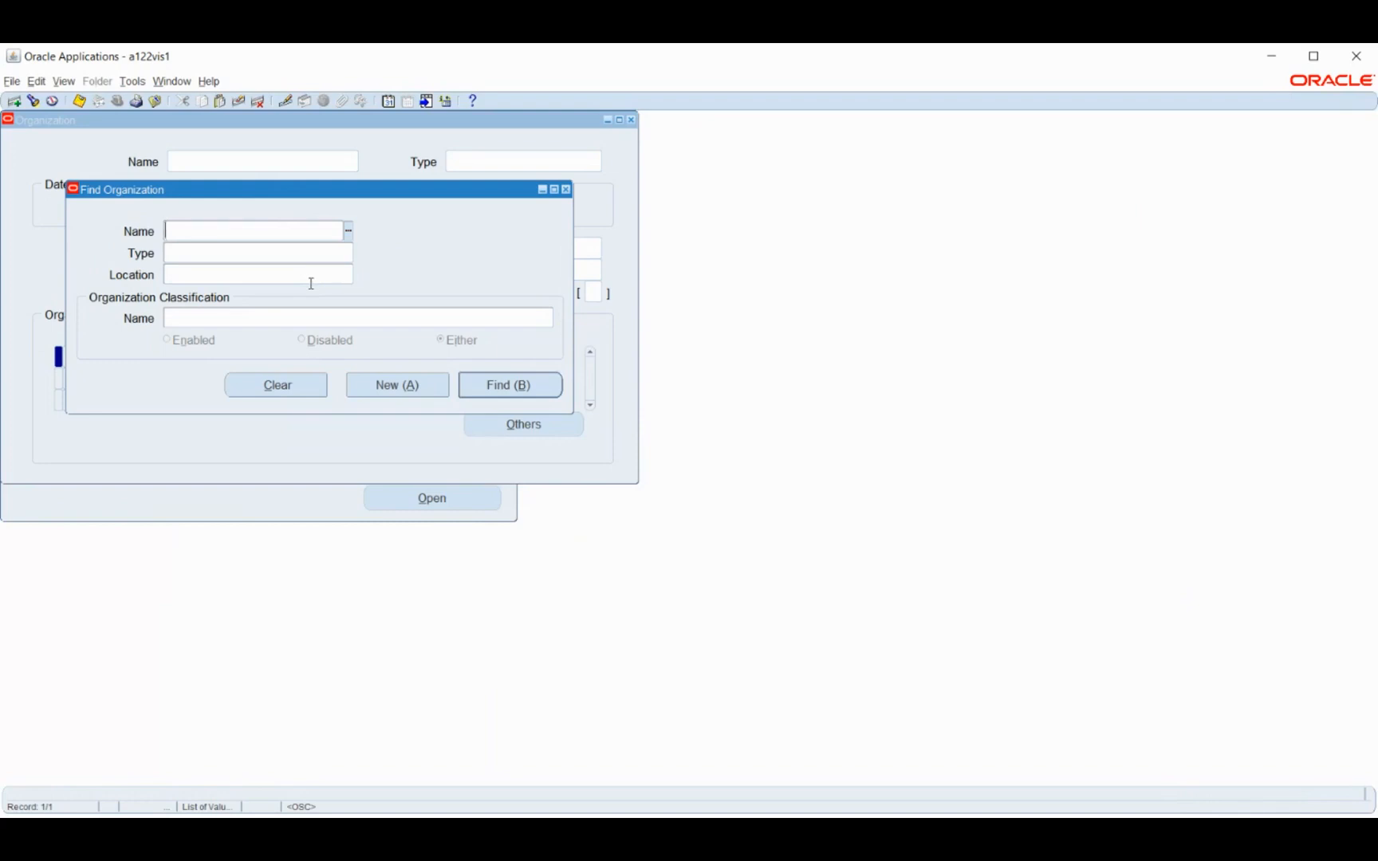
left_click(370, 392)
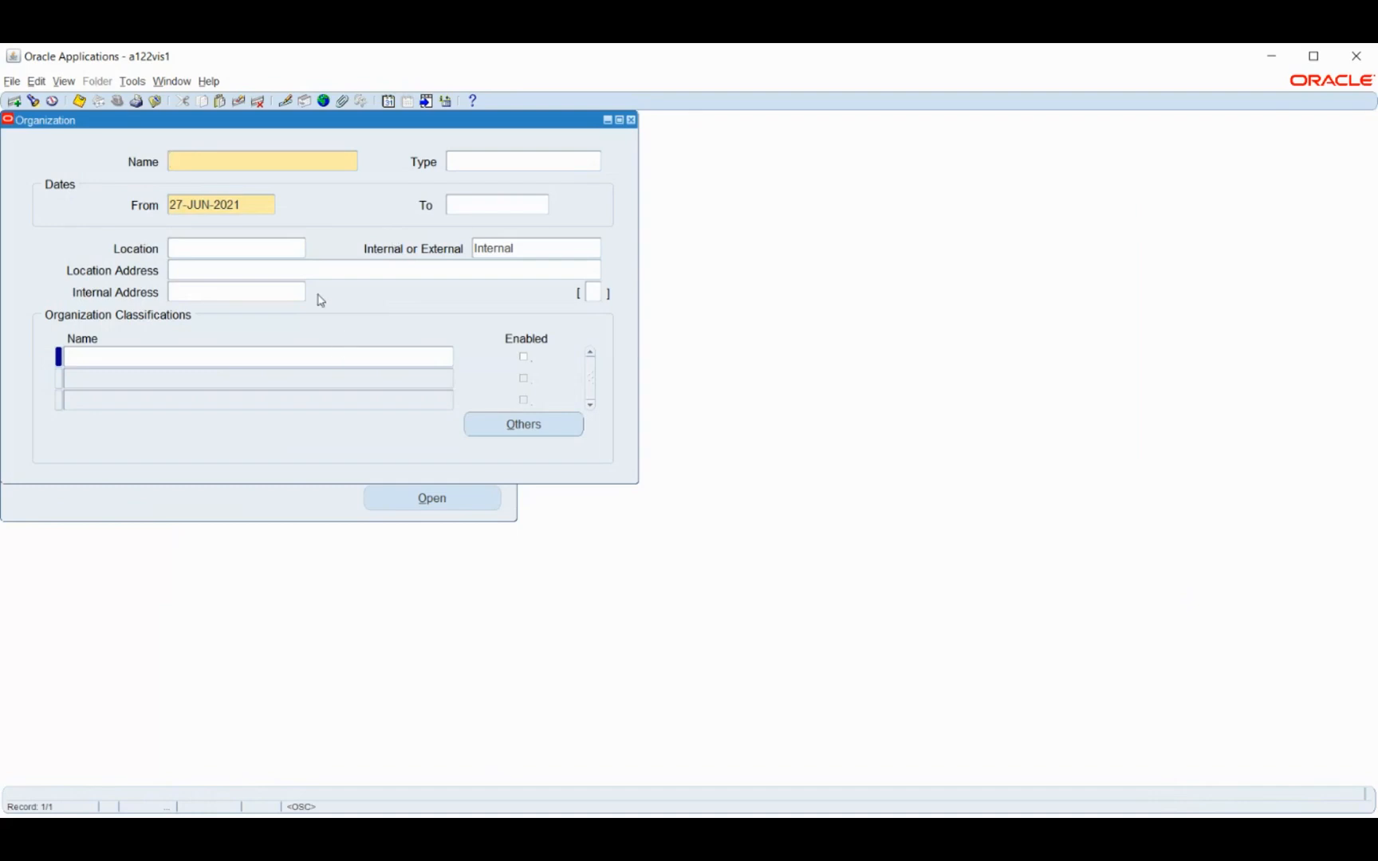
Name the new organization BM HR Organisation and set its From date to 01-JAN-2021
type("M HR Organisation")
key("Tab")
left_click(265, 206)
double_click(267, 206)
type("1-JAN-")
type("2021")
key("Tab")
Assign BM_Location as the location of BM HR Organisation and save the record
left_click(266, 248)
type("bm")
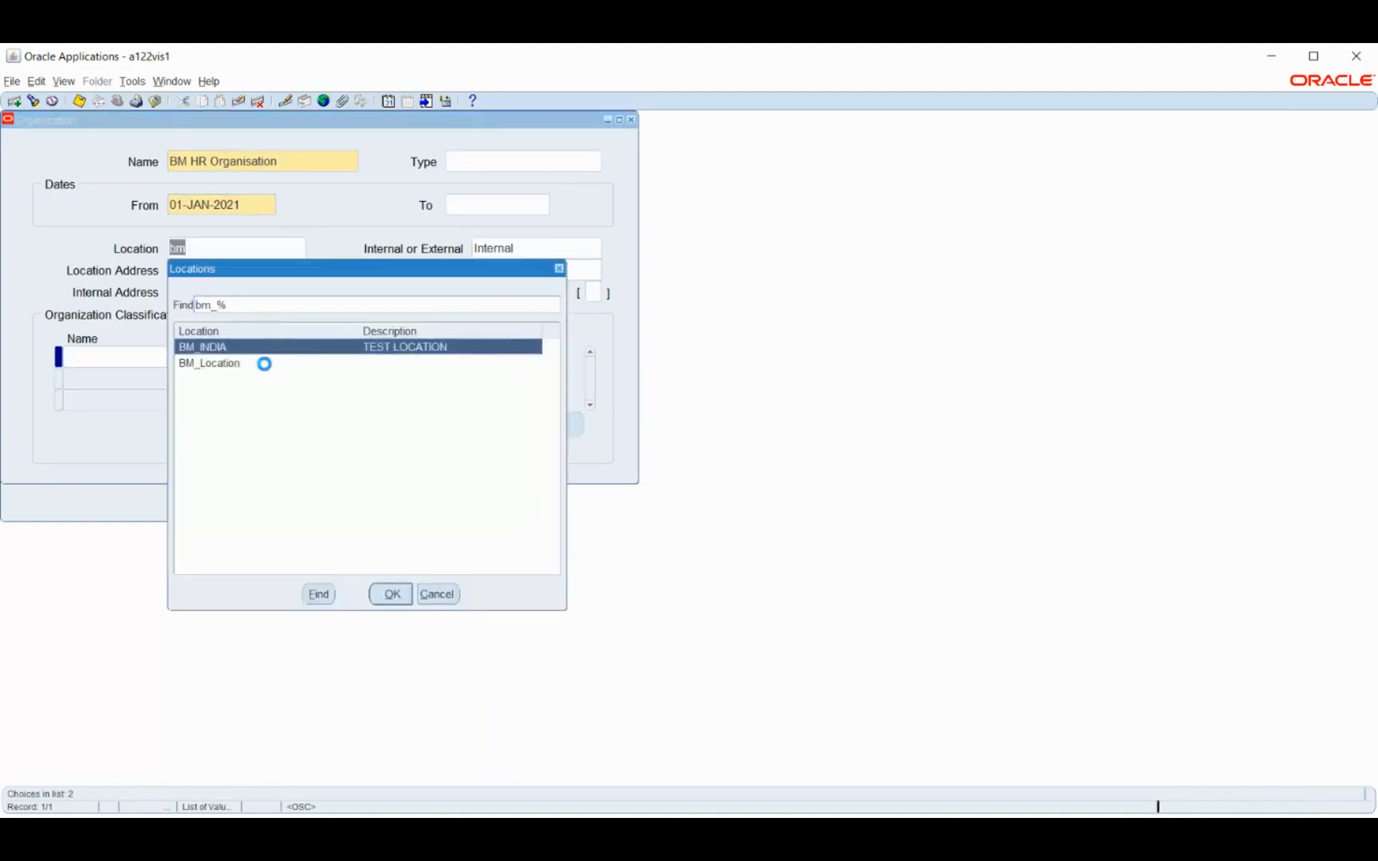
left_click(243, 364)
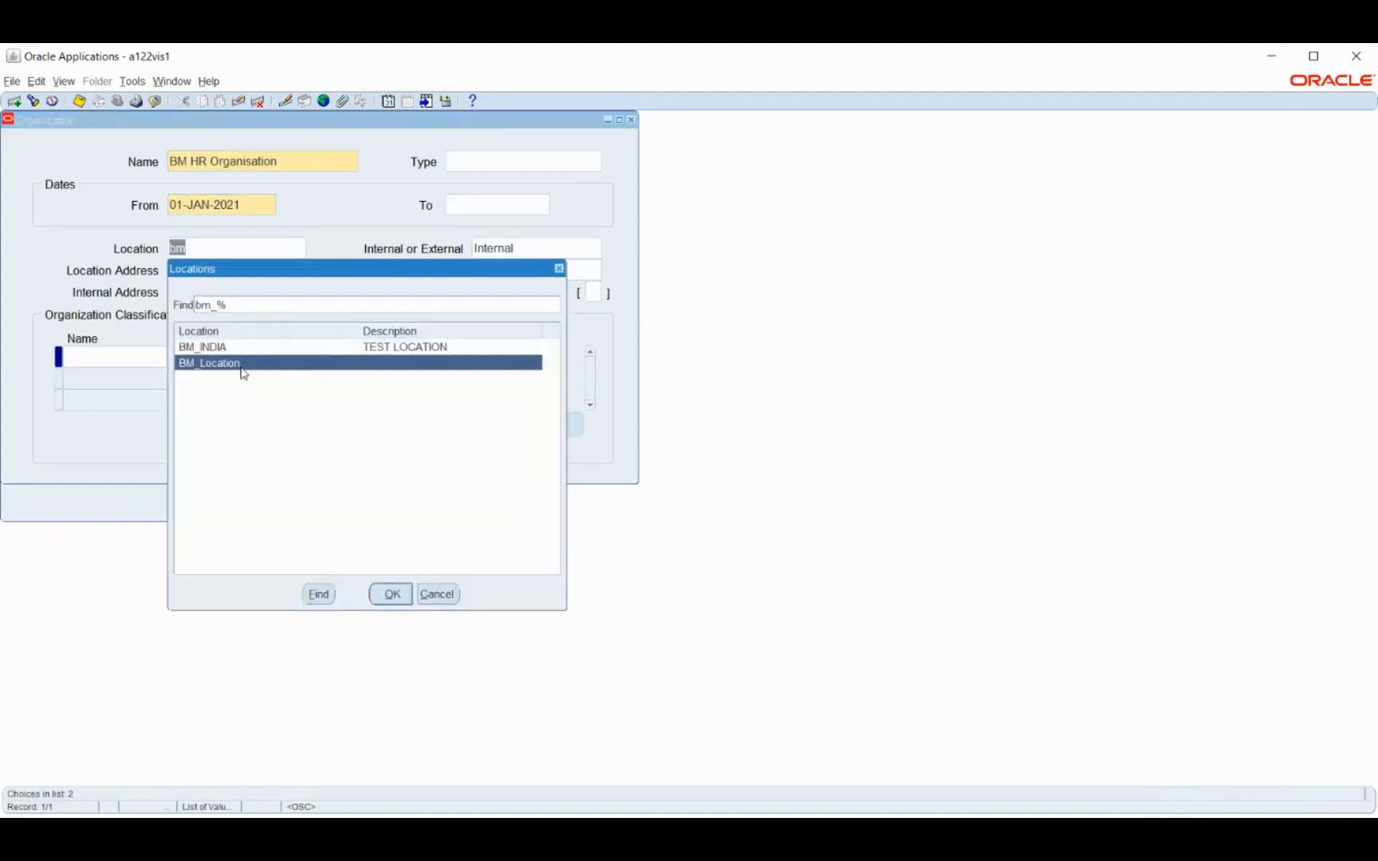
left_click(390, 594)
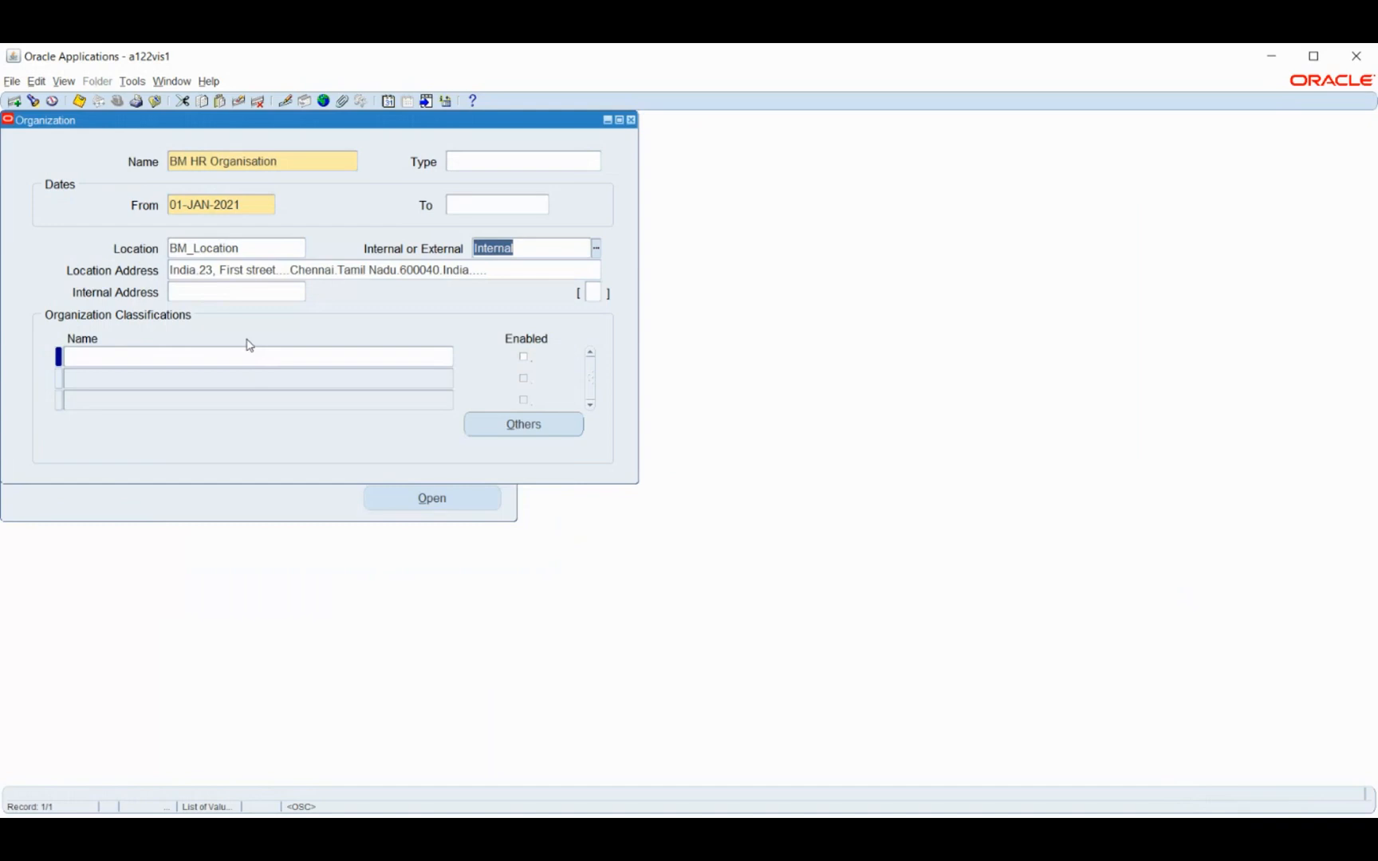
key("ctrl+s")
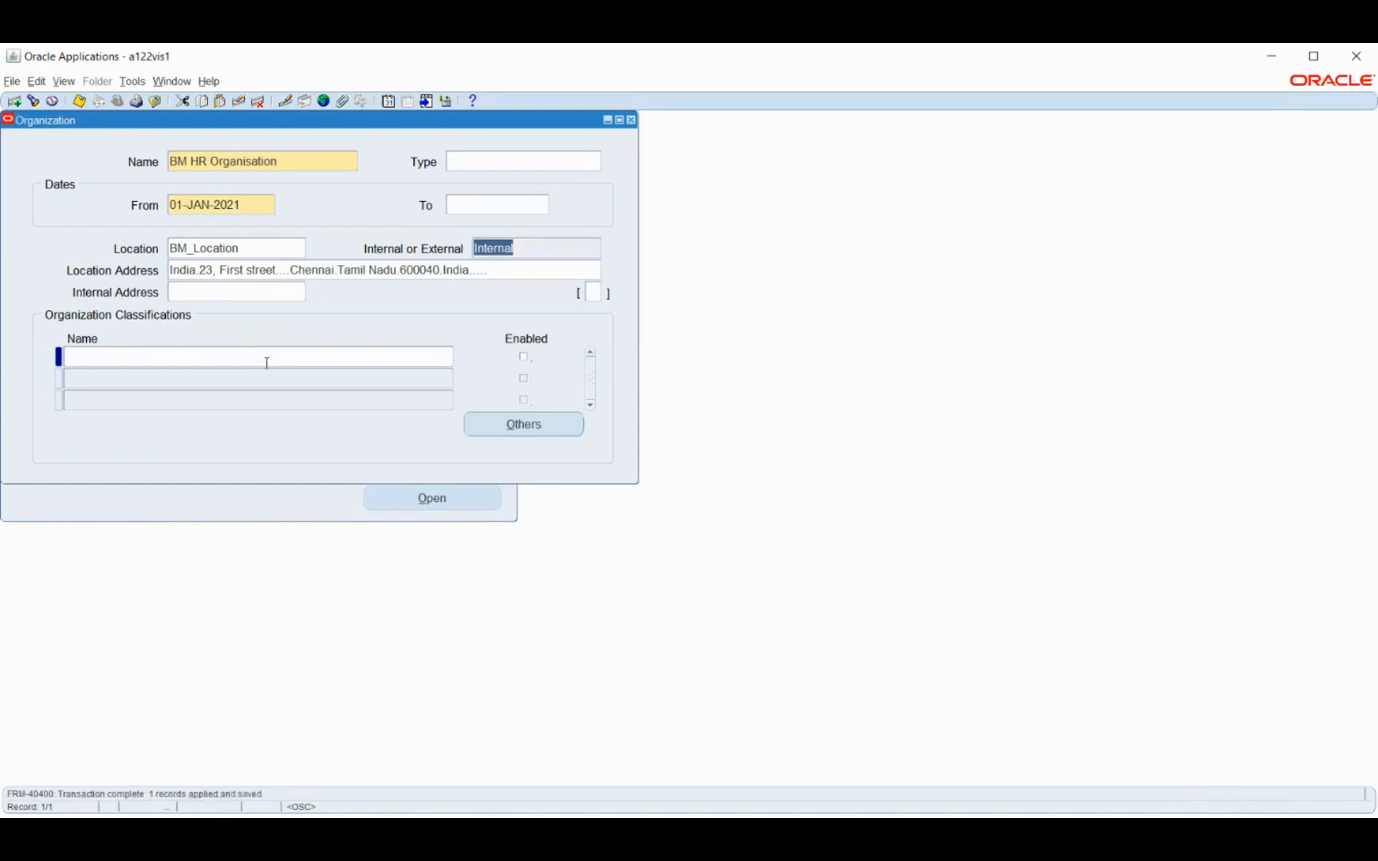
Add the enabled HR Organization classification to BM HR Organisation and save it
left_click(262, 358)
type("HR")
key("Tab")
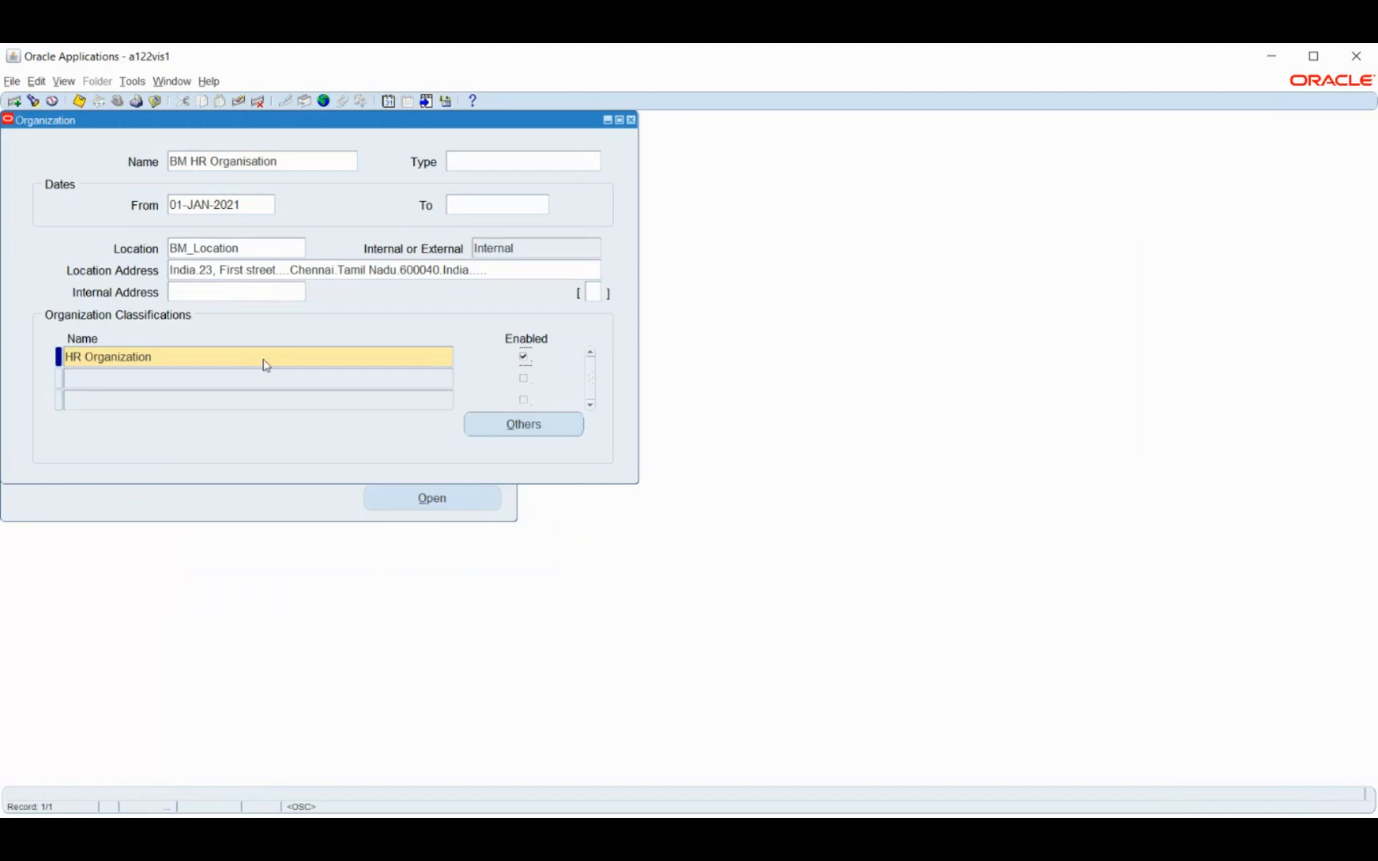
key("ctrl+s")
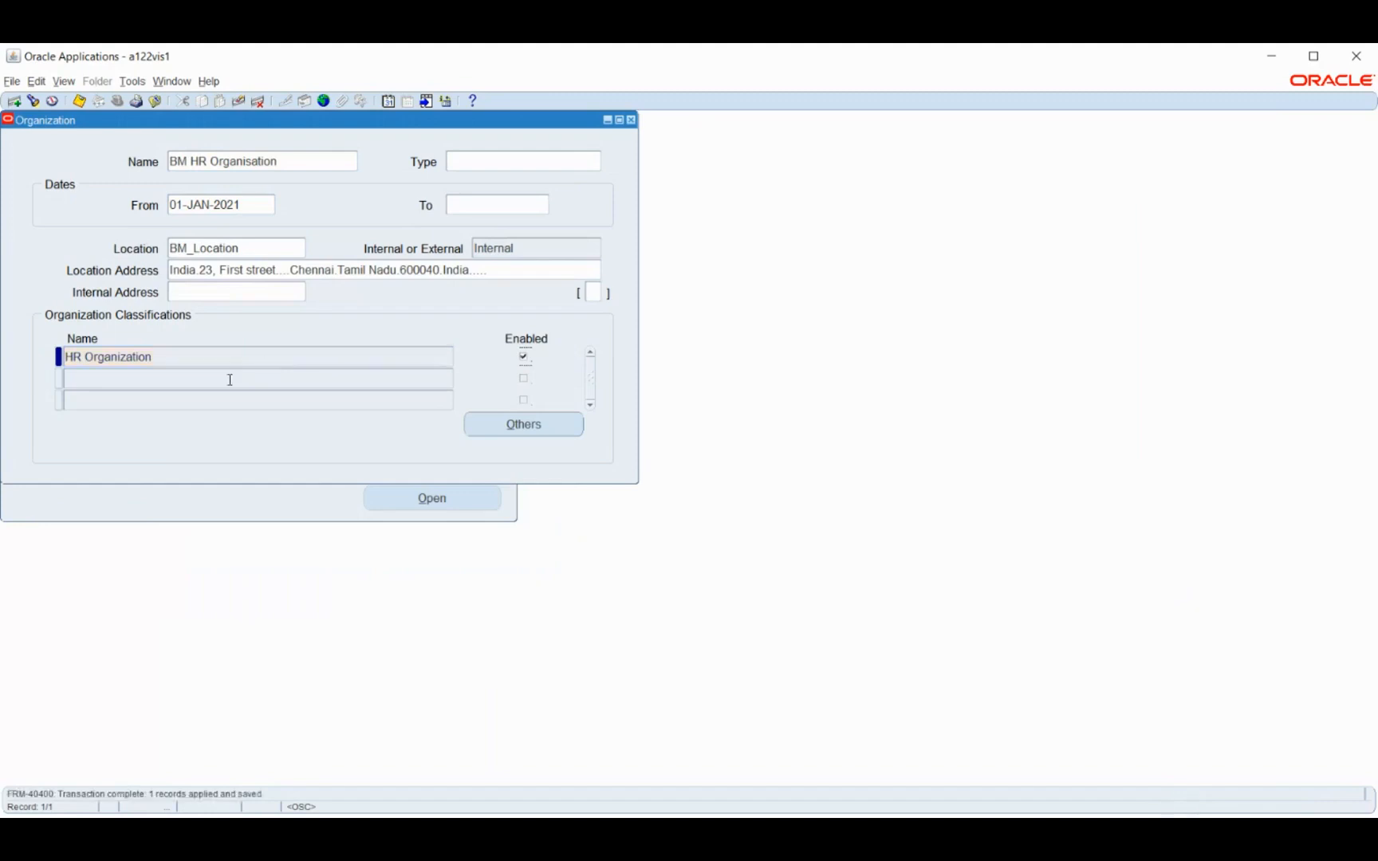
Add Legal Employer as the second organization classification, enable it and save
left_click(207, 375)
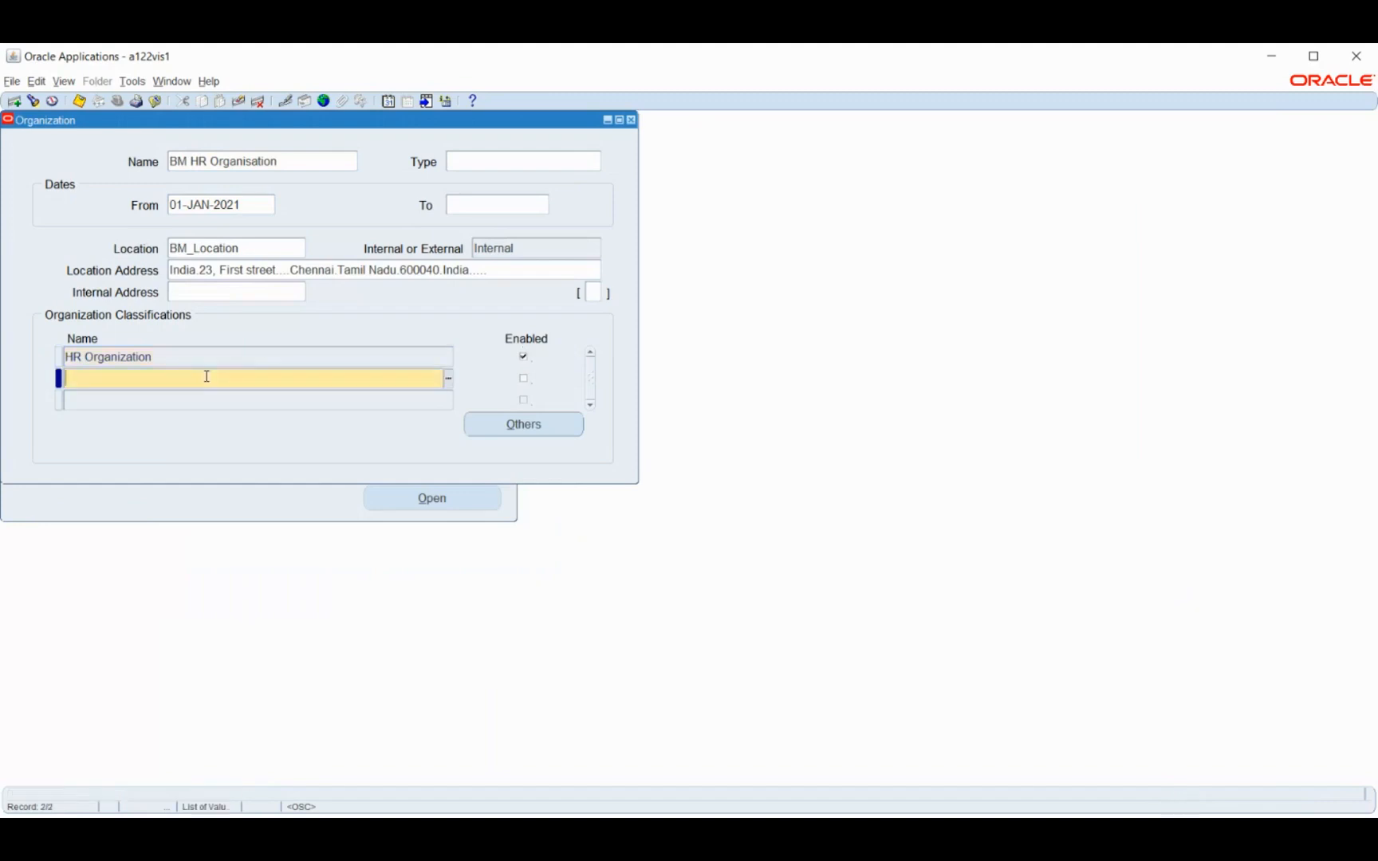
type("Legal")
key("Tab")
key("space")
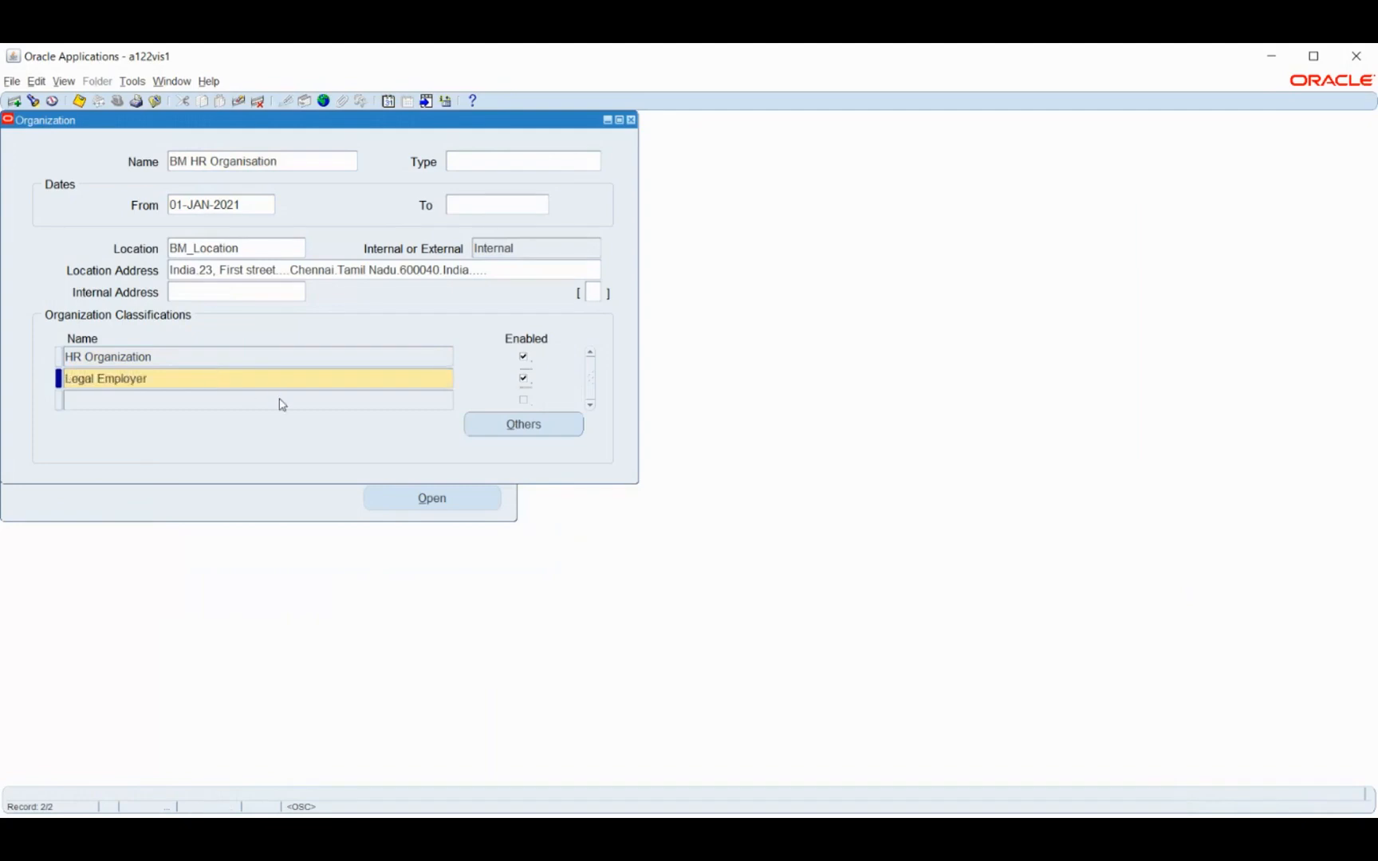
key("ctrl+s")
Add GRE / Legal Entity as the third organization classification, enable it and save
left_click(216, 401)
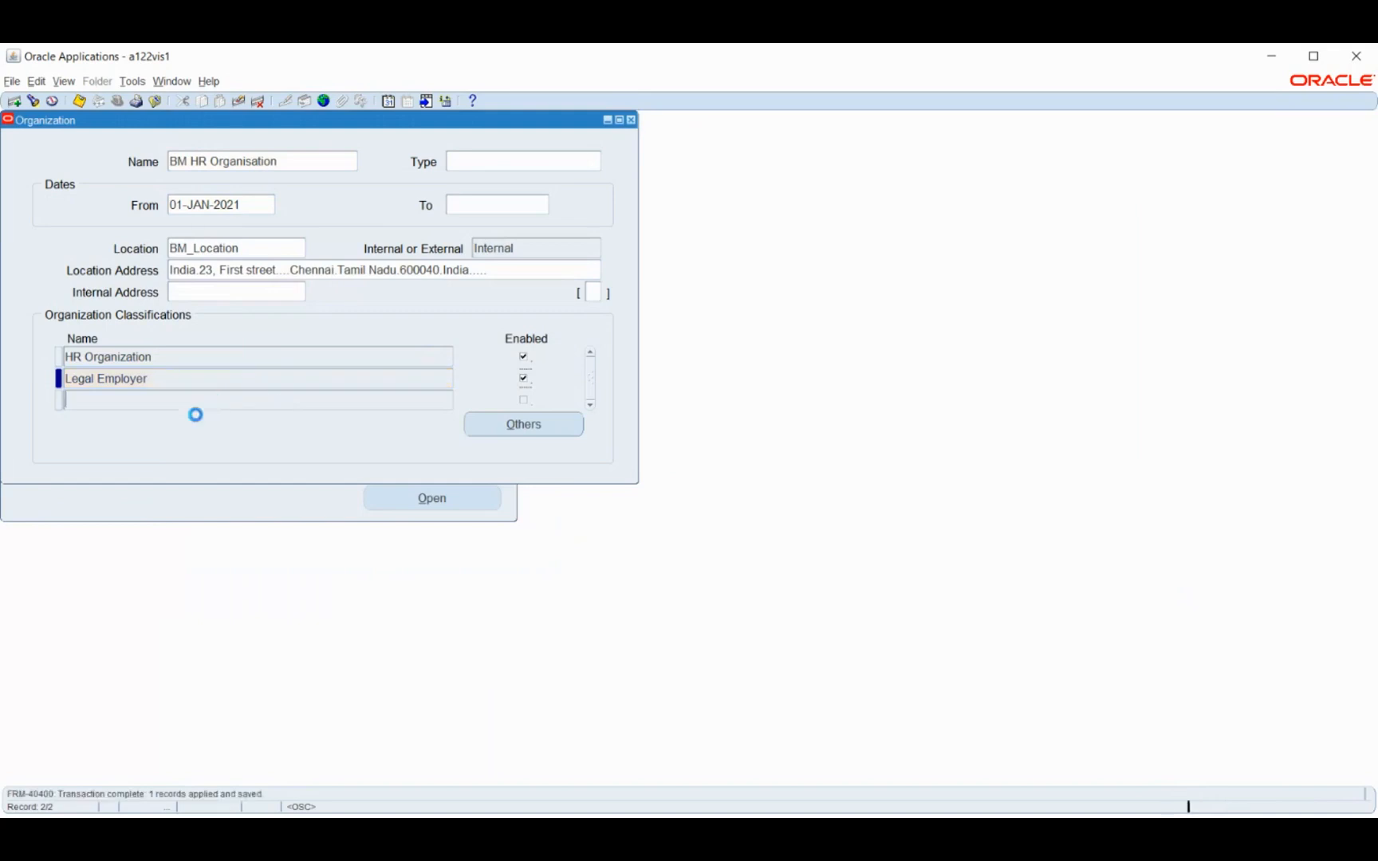
type("gre")
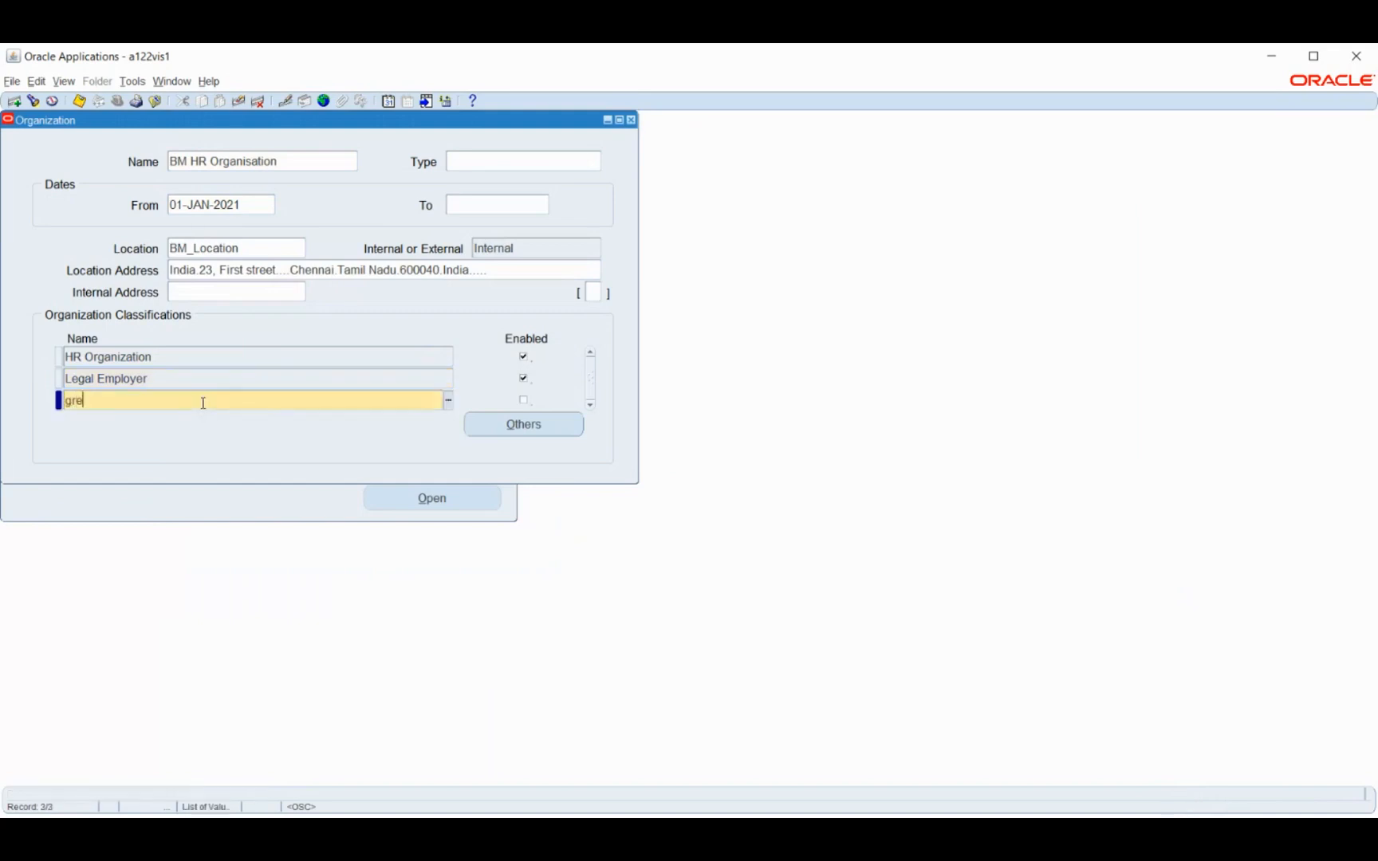
key("Tab")
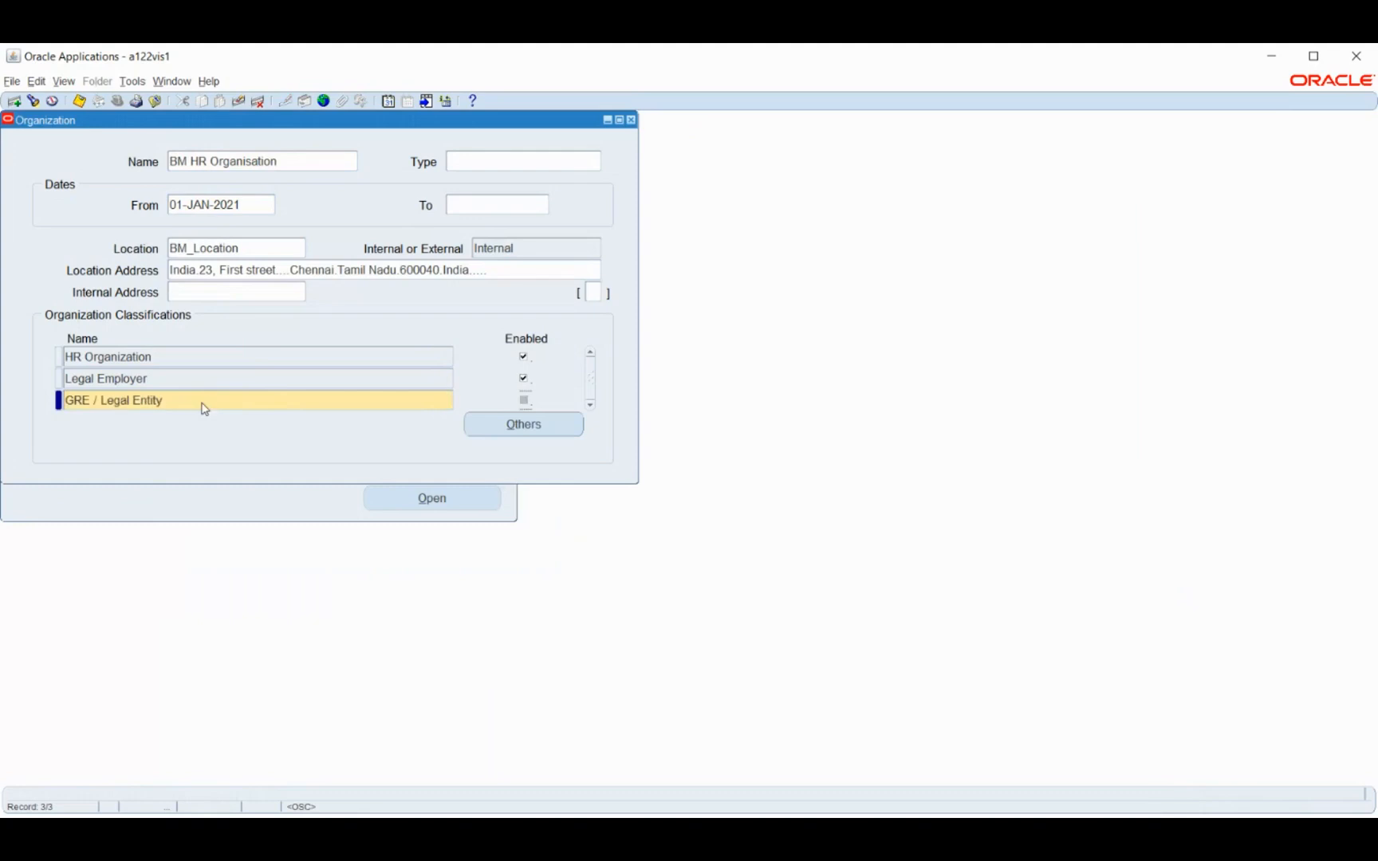
key("ctrl+s")
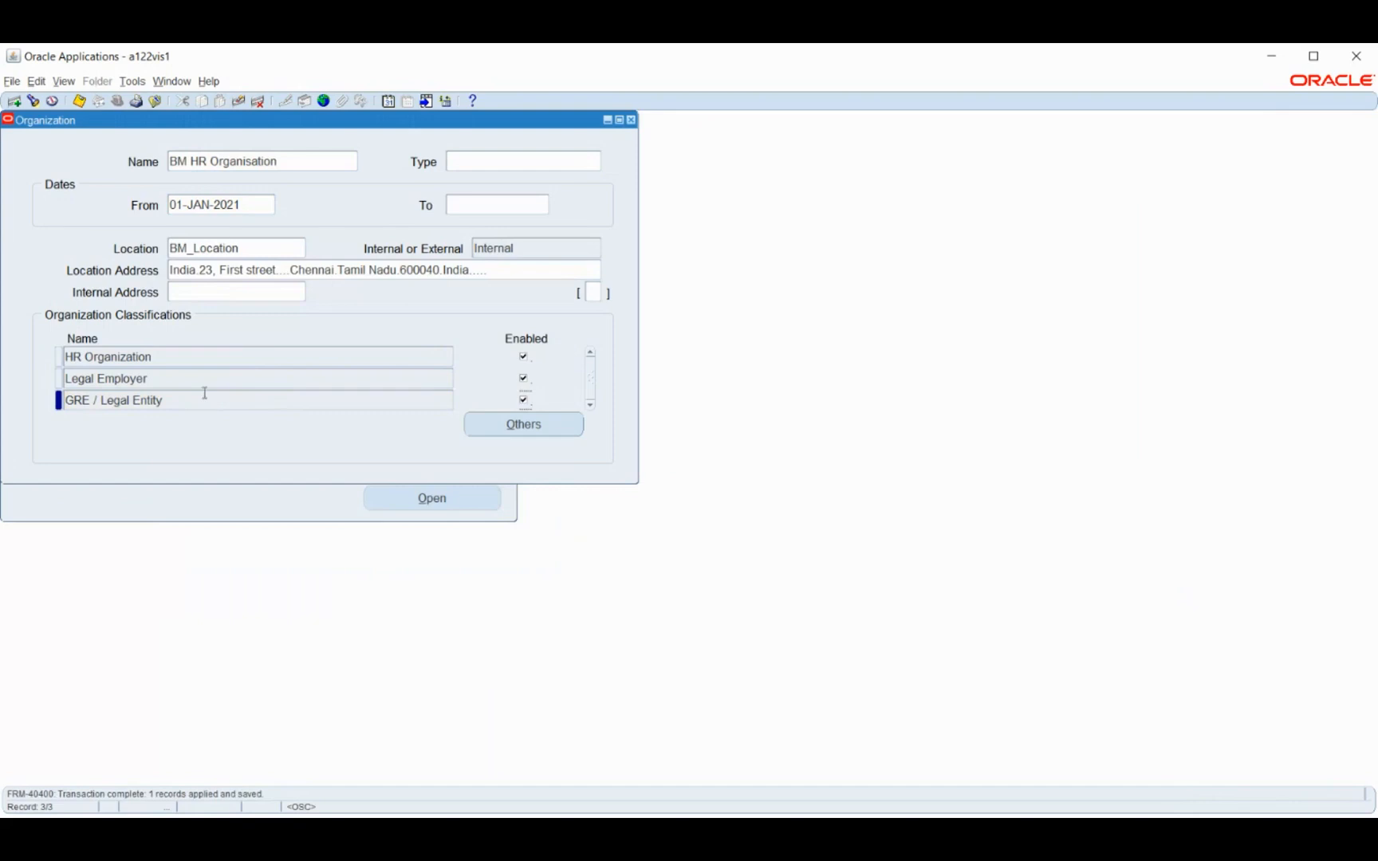
Open the Contact Details for the Legal Employer classification and set the contact type to Contact Person
left_click(213, 376)
left_click(549, 435)
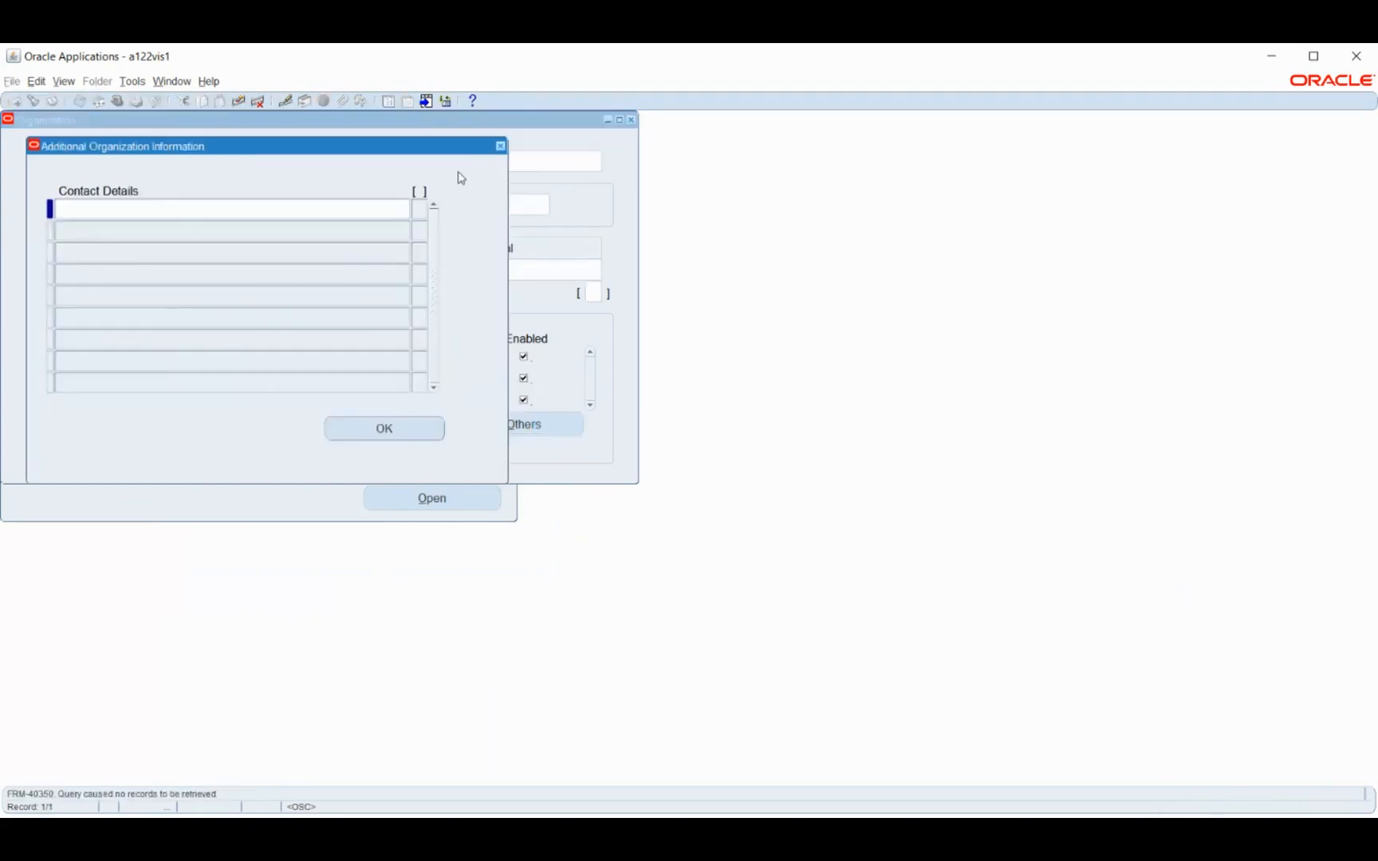
left_click(327, 209)
left_click(662, 411)
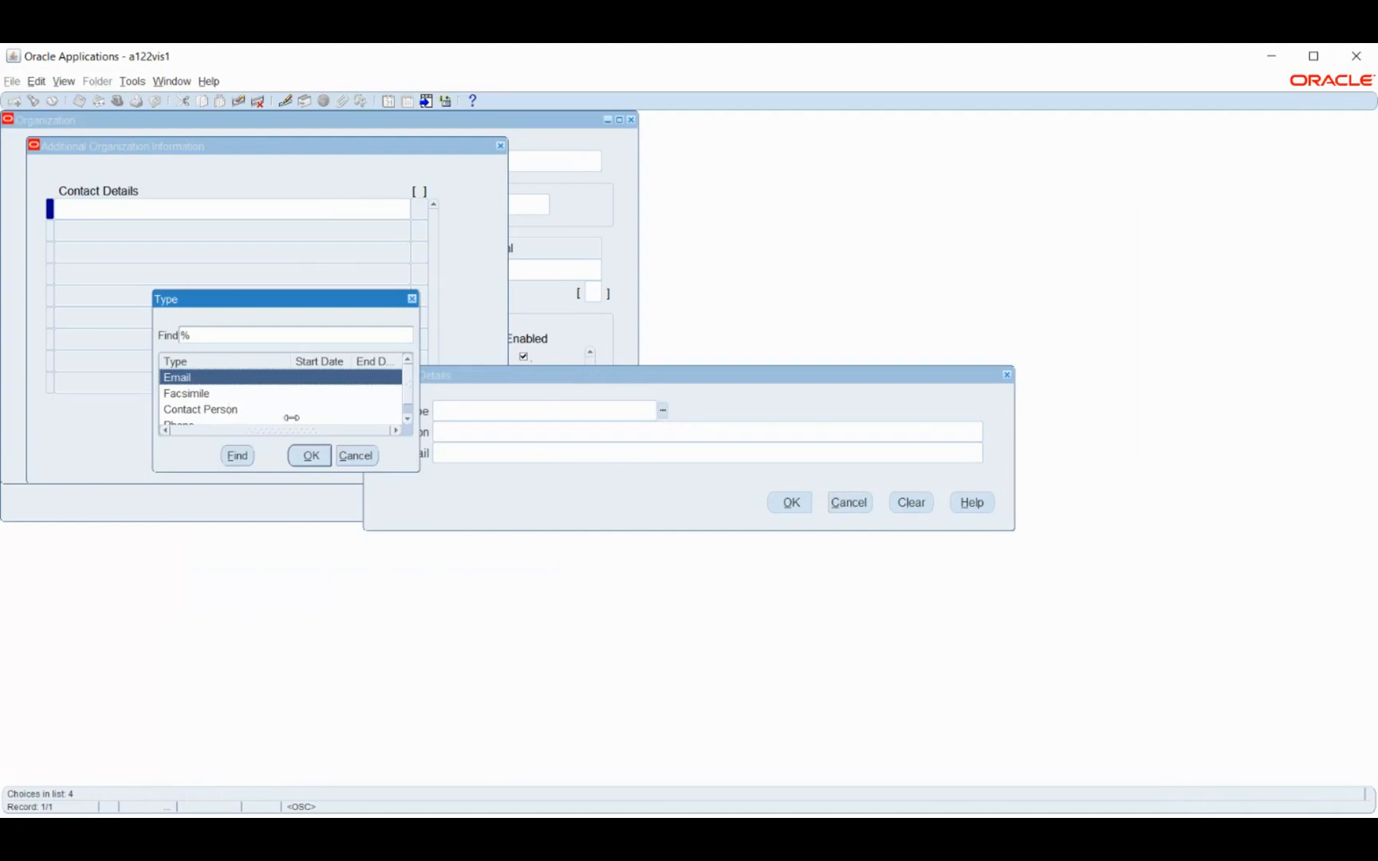
left_click(289, 411)
left_click(300, 452)
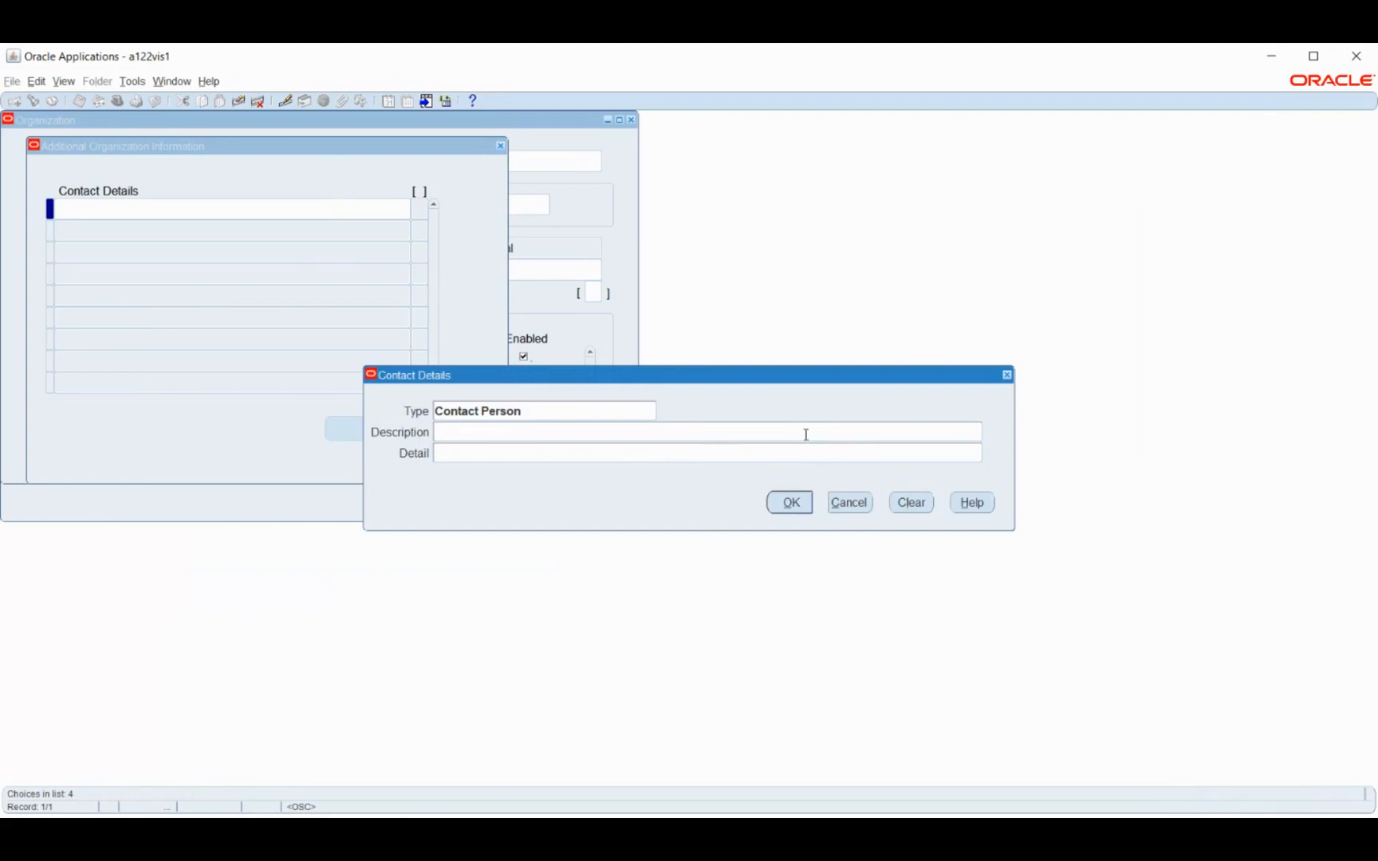
Enter Hire as the contact description, fill in the address as its detail, and save the Legal Employer's contact information
type("Hire")
key("Tab")
type("23, Chennia")
key("BackSpace")
key("BackSpace")
type("ai")
key("Return")
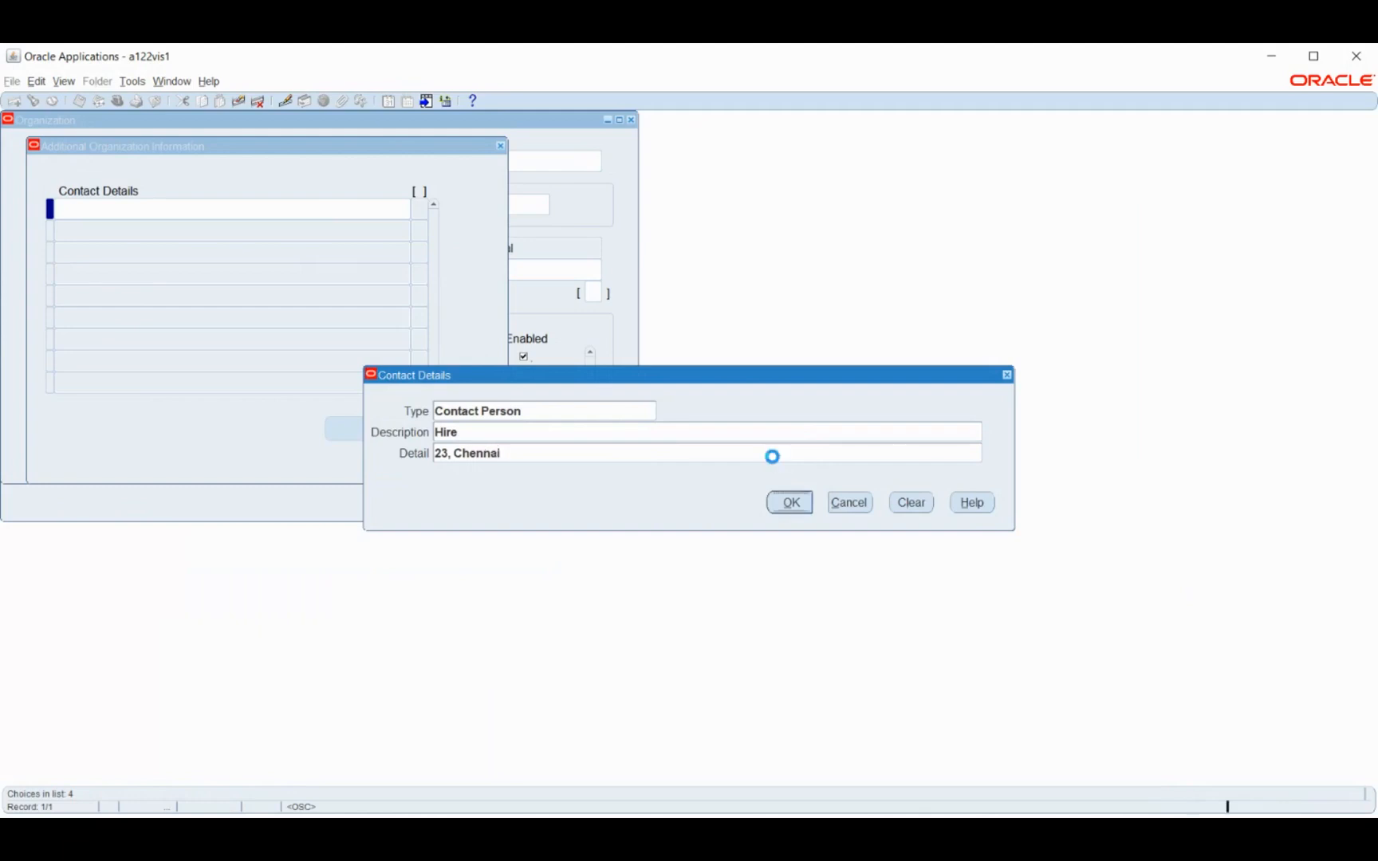
left_click(397, 428)
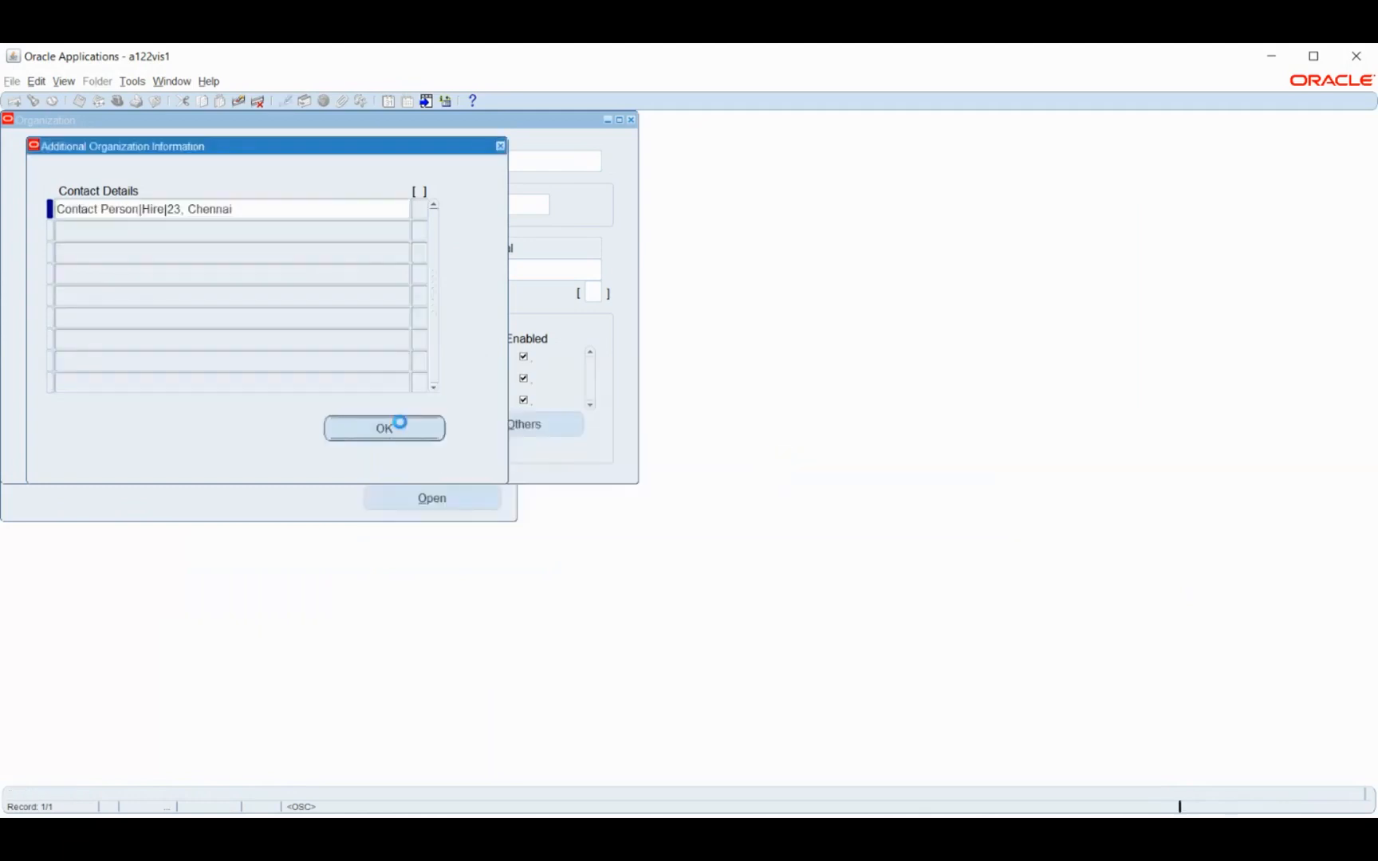
left_click(653, 489)
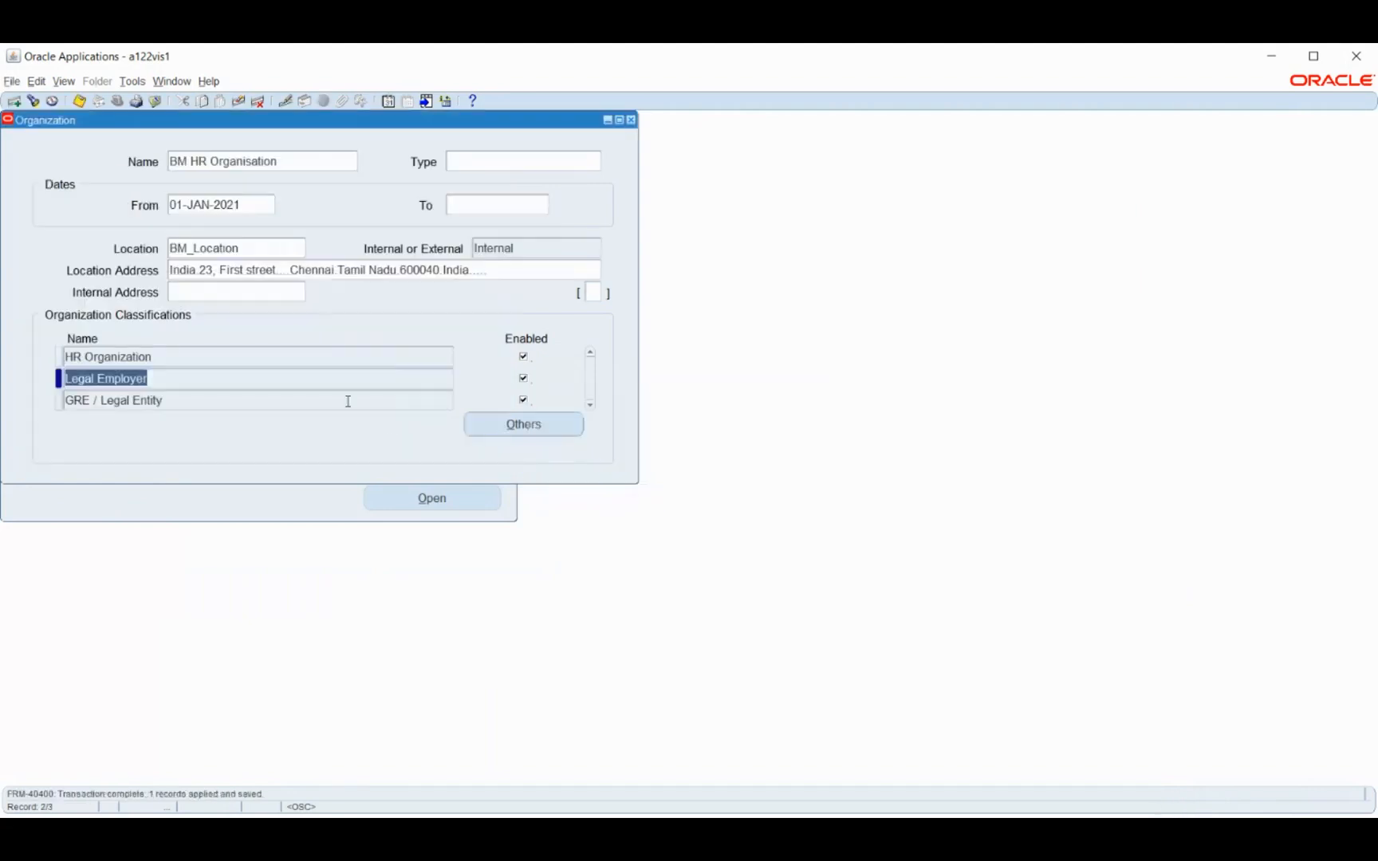
Examine the additional information types available for the GRE / Legal Entity classification and leave the list without choosing any
left_click(348, 400)
left_click(550, 424)
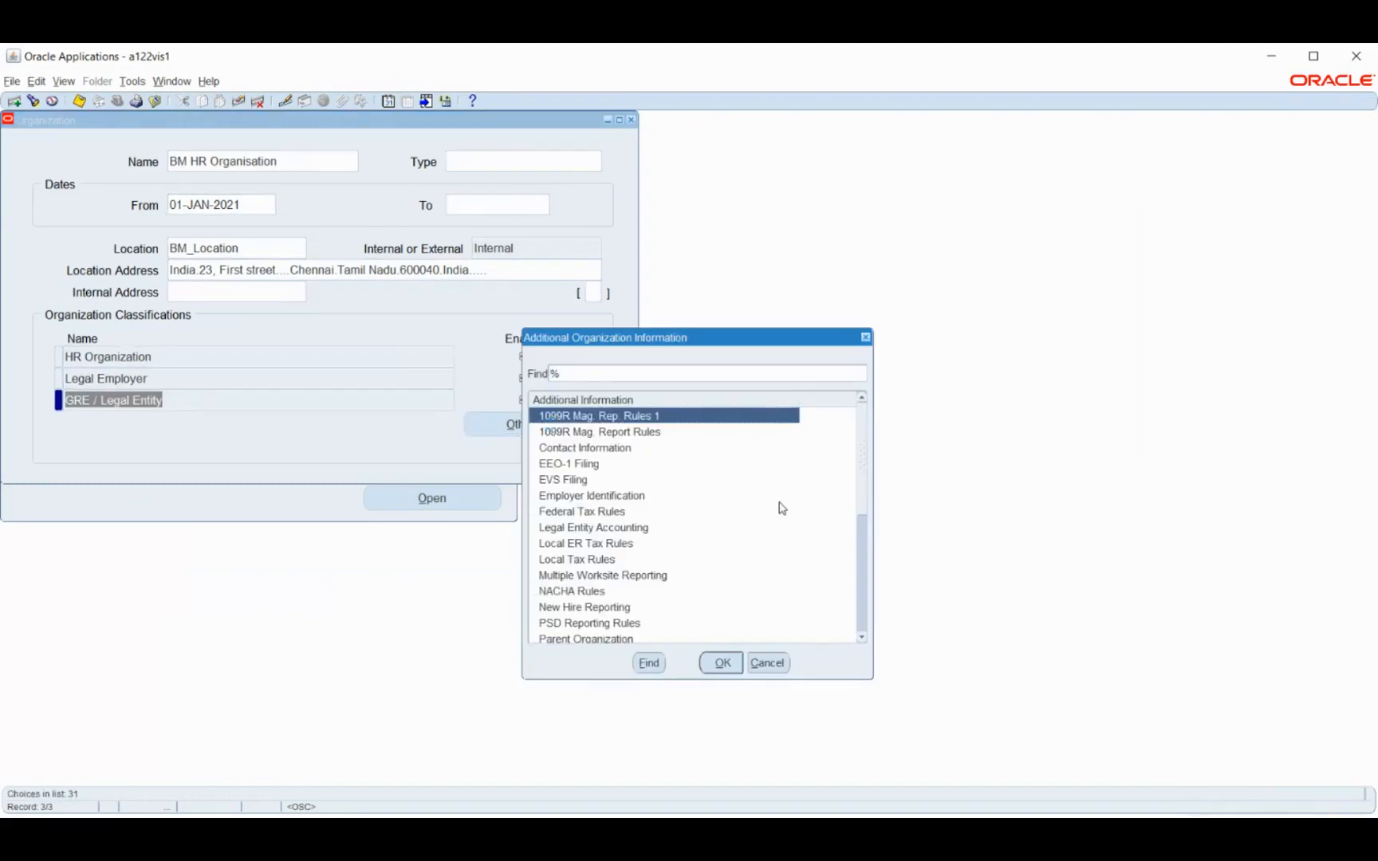
scroll(781, 508, "down", 3)
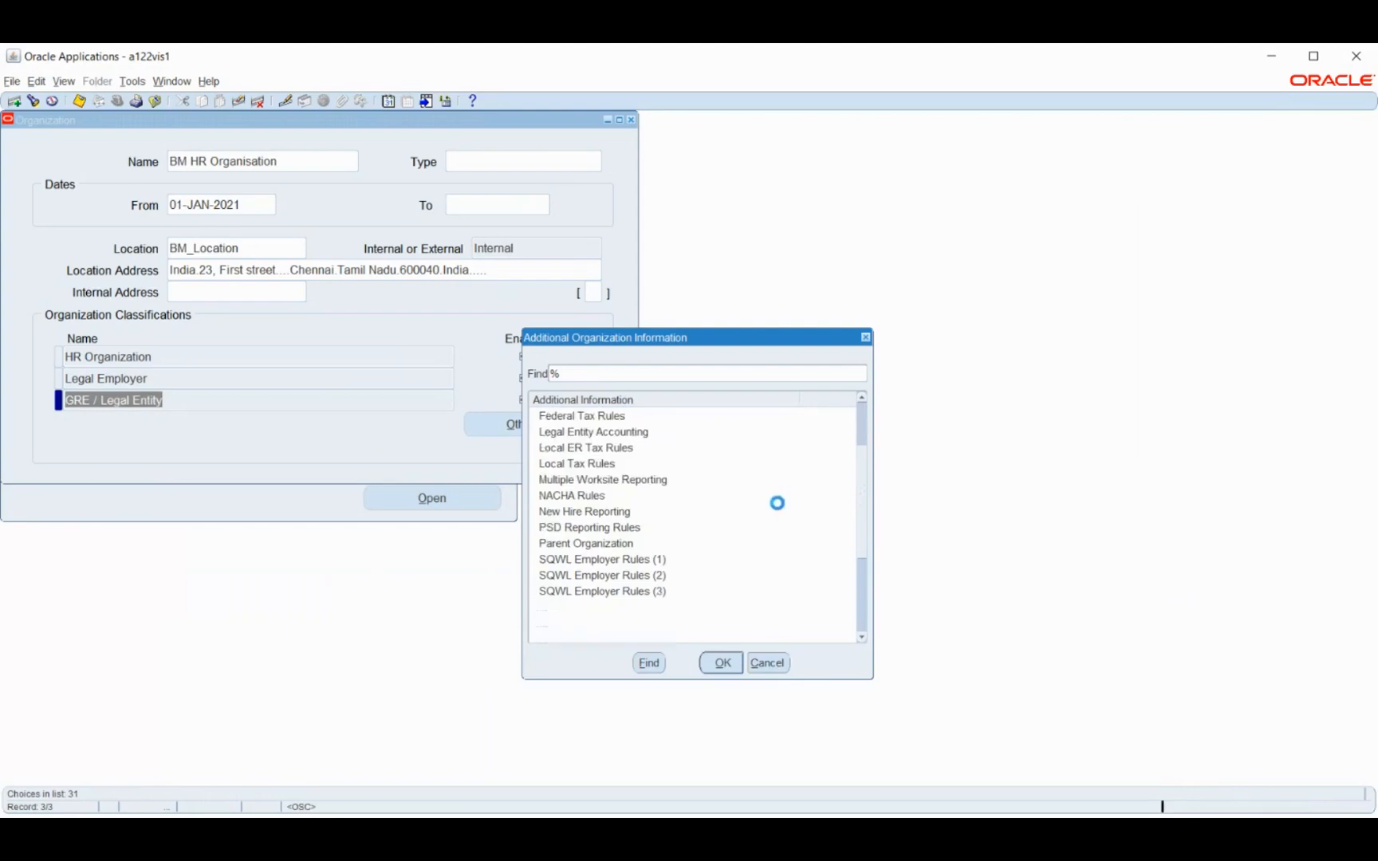
scroll(780, 511, "down", 2)
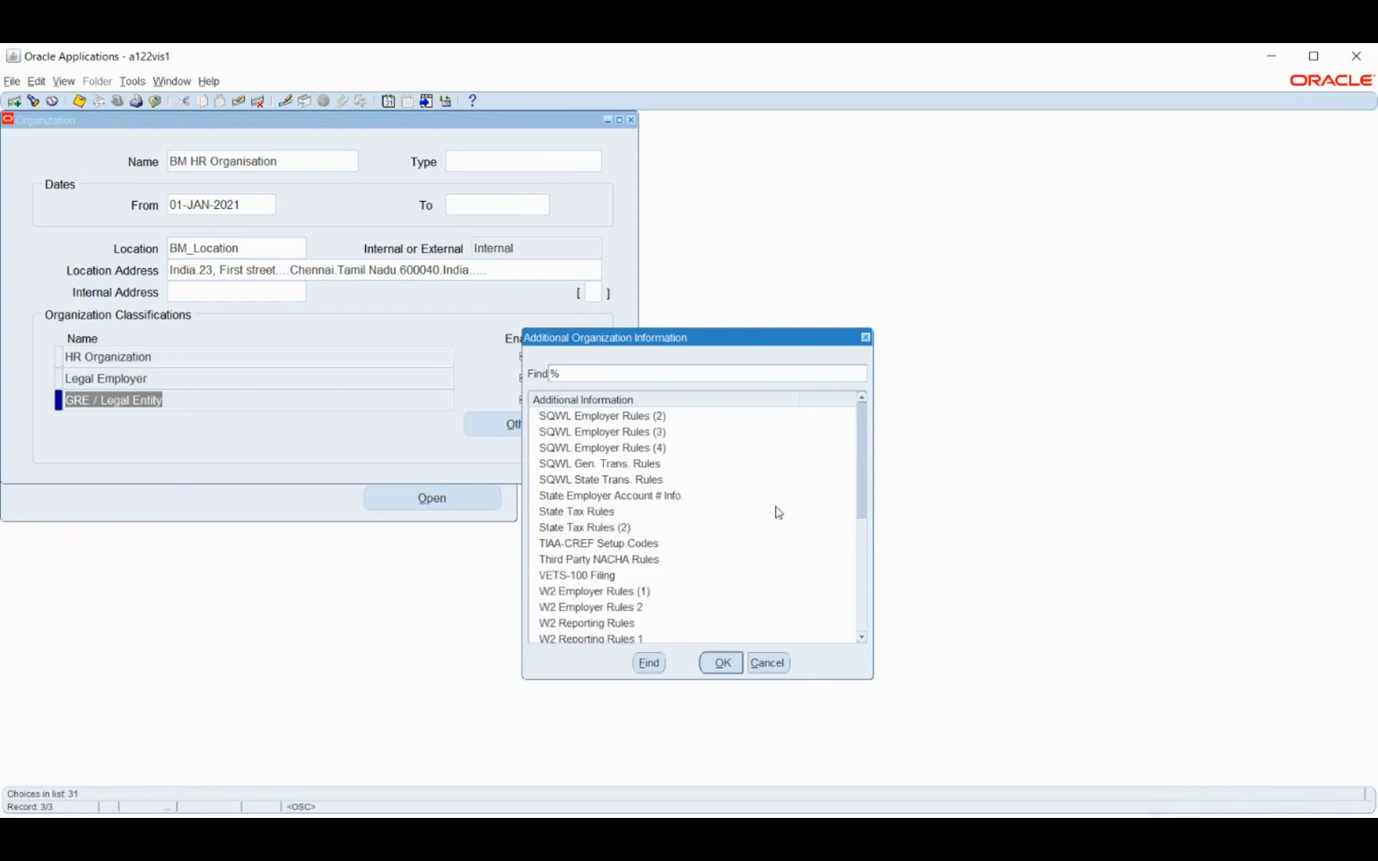
scroll(779, 512, "up", 1)
scroll(778, 511, "up", 2)
scroll(779, 512, "up", 1)
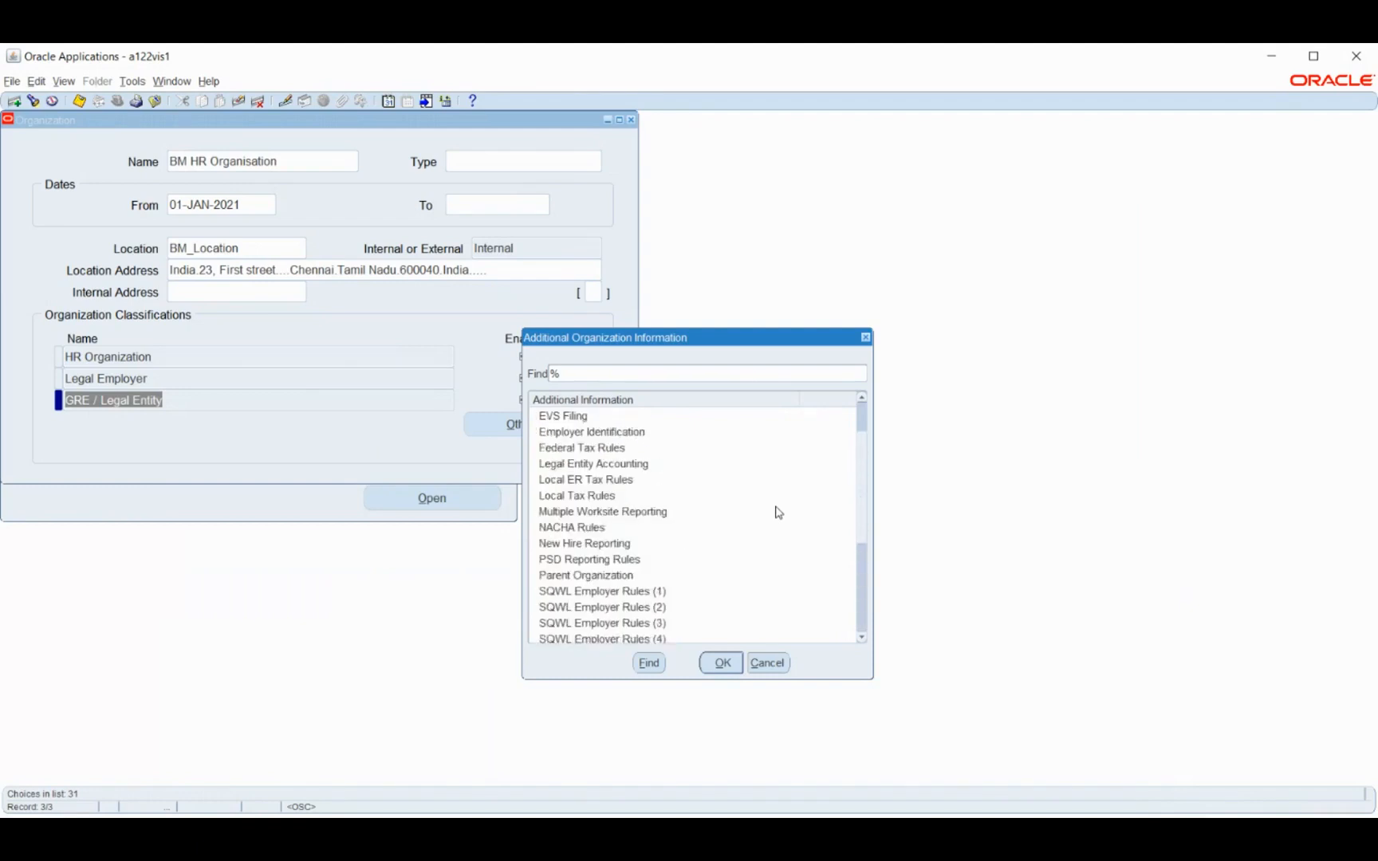
scroll(779, 512, "up", 2)
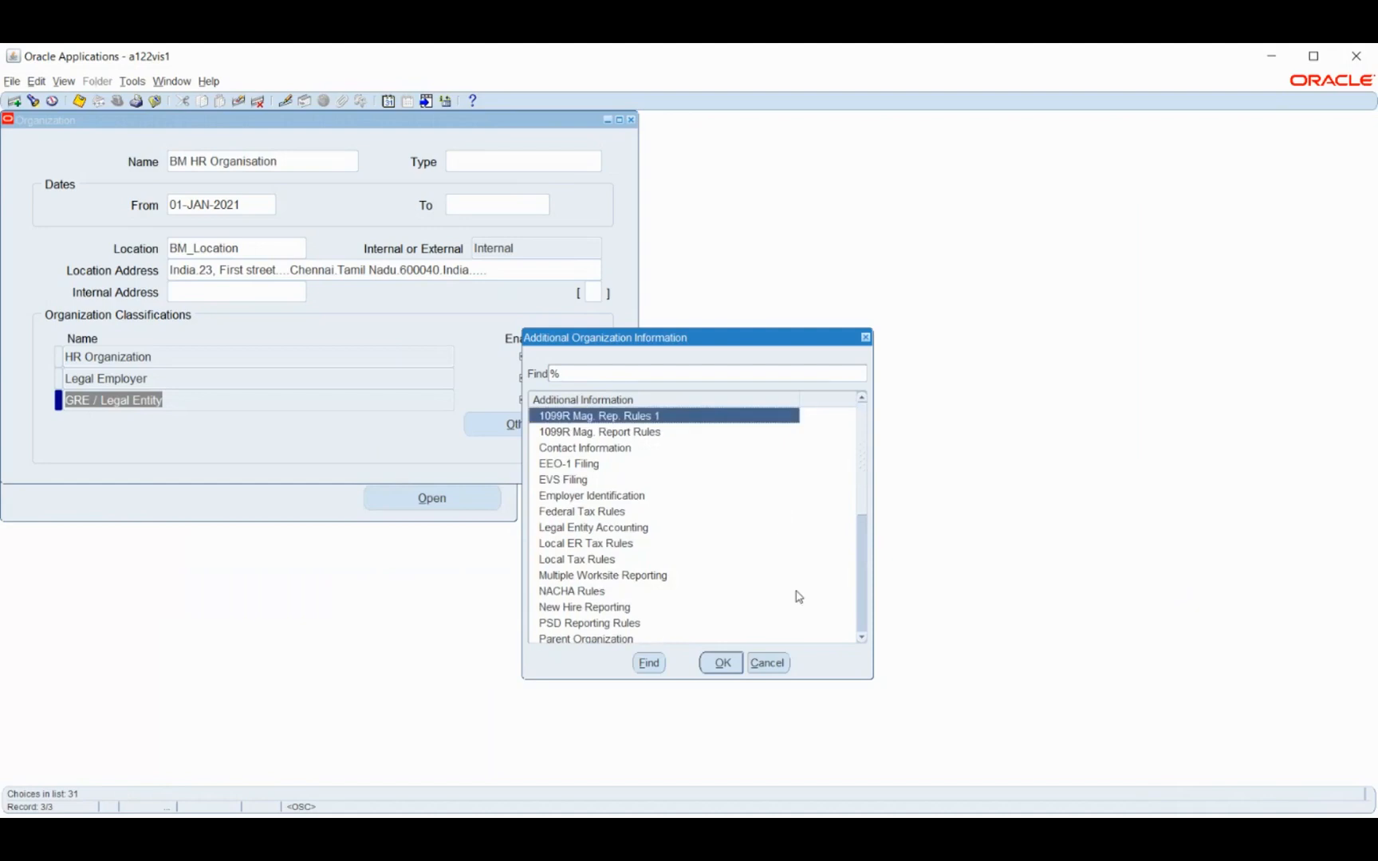
left_click(779, 666)
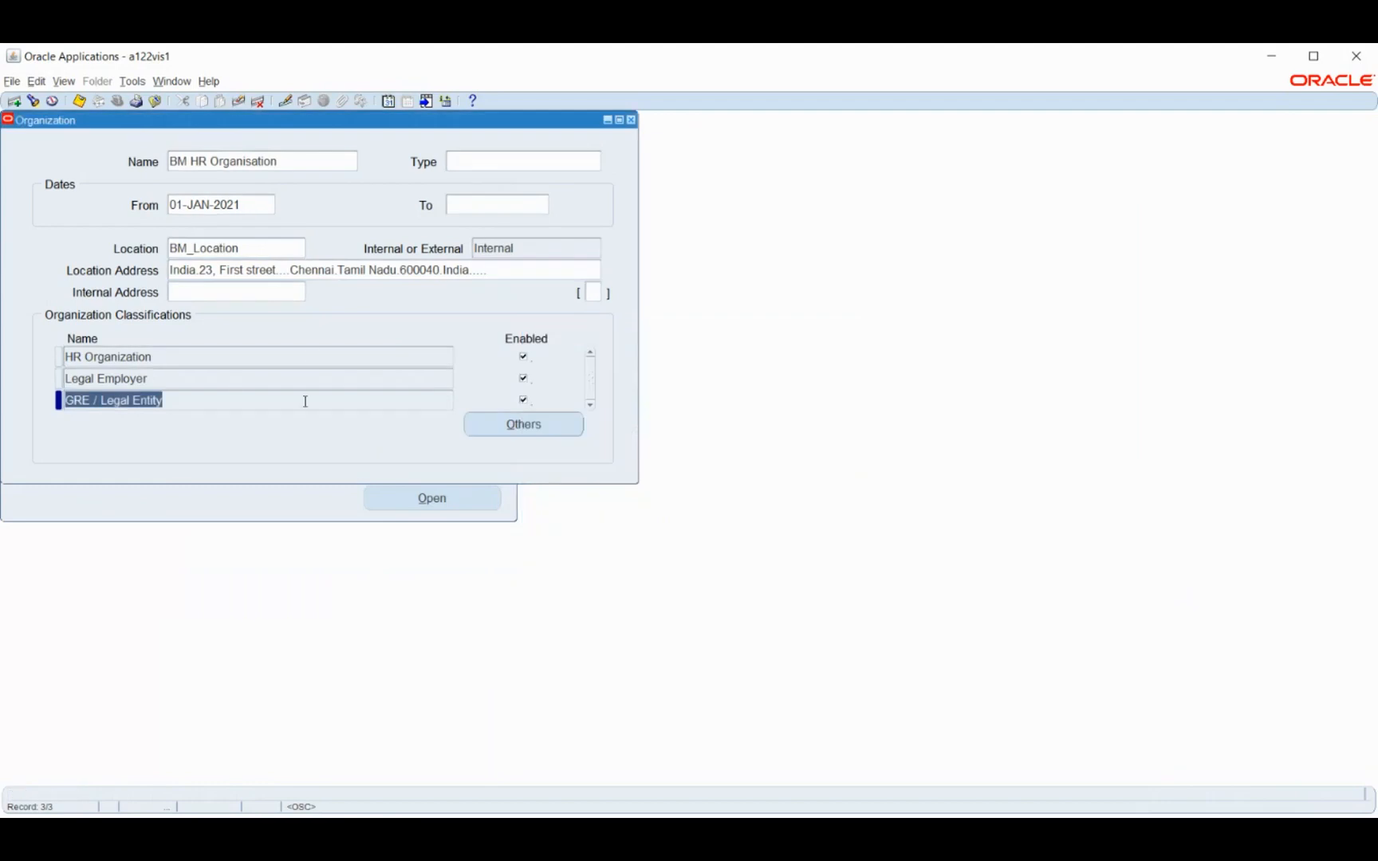
Check the additional information types offered for the HR Organization classification, then close the organization record
left_click(305, 358)
left_click(510, 424)
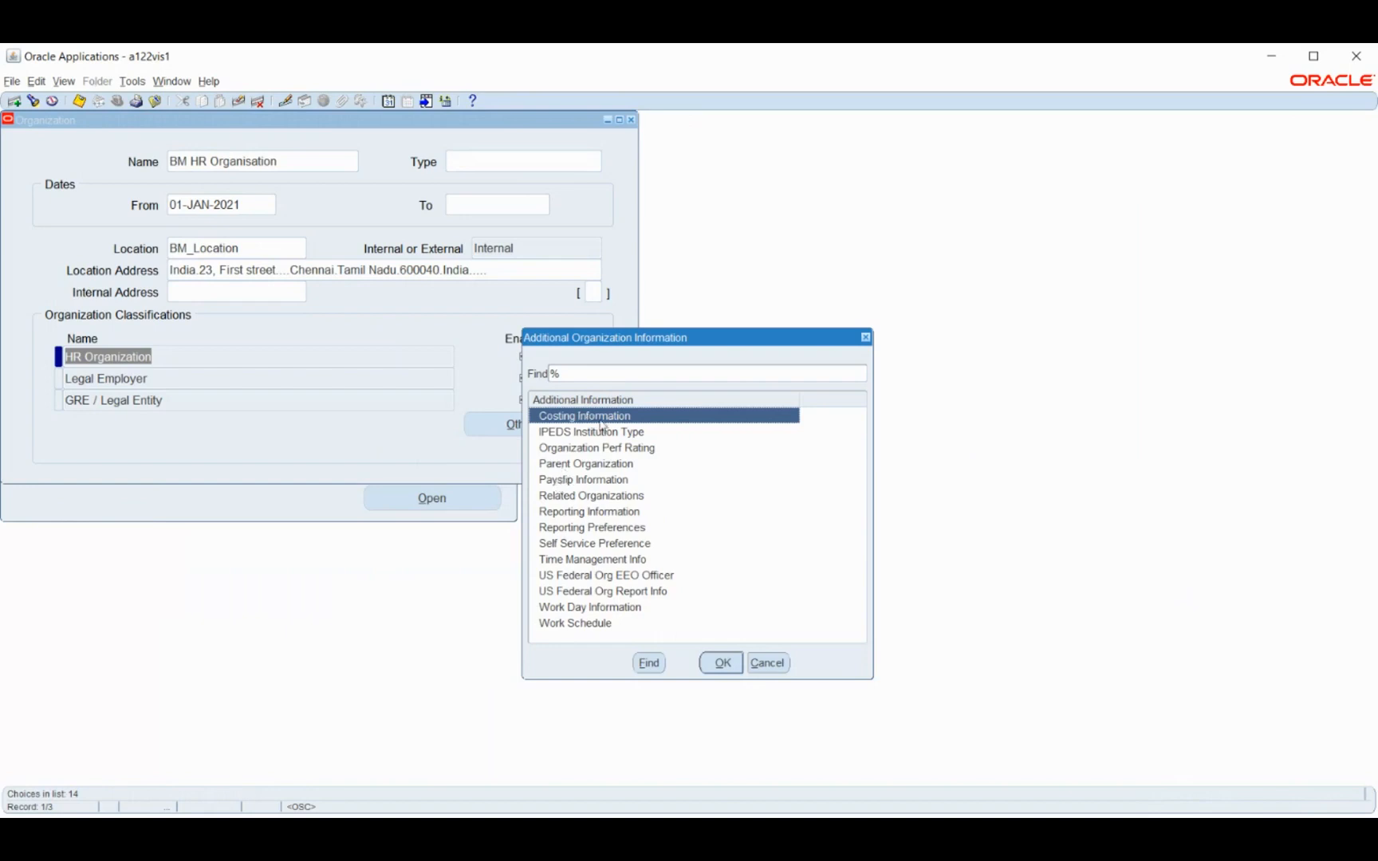
left_click(760, 669)
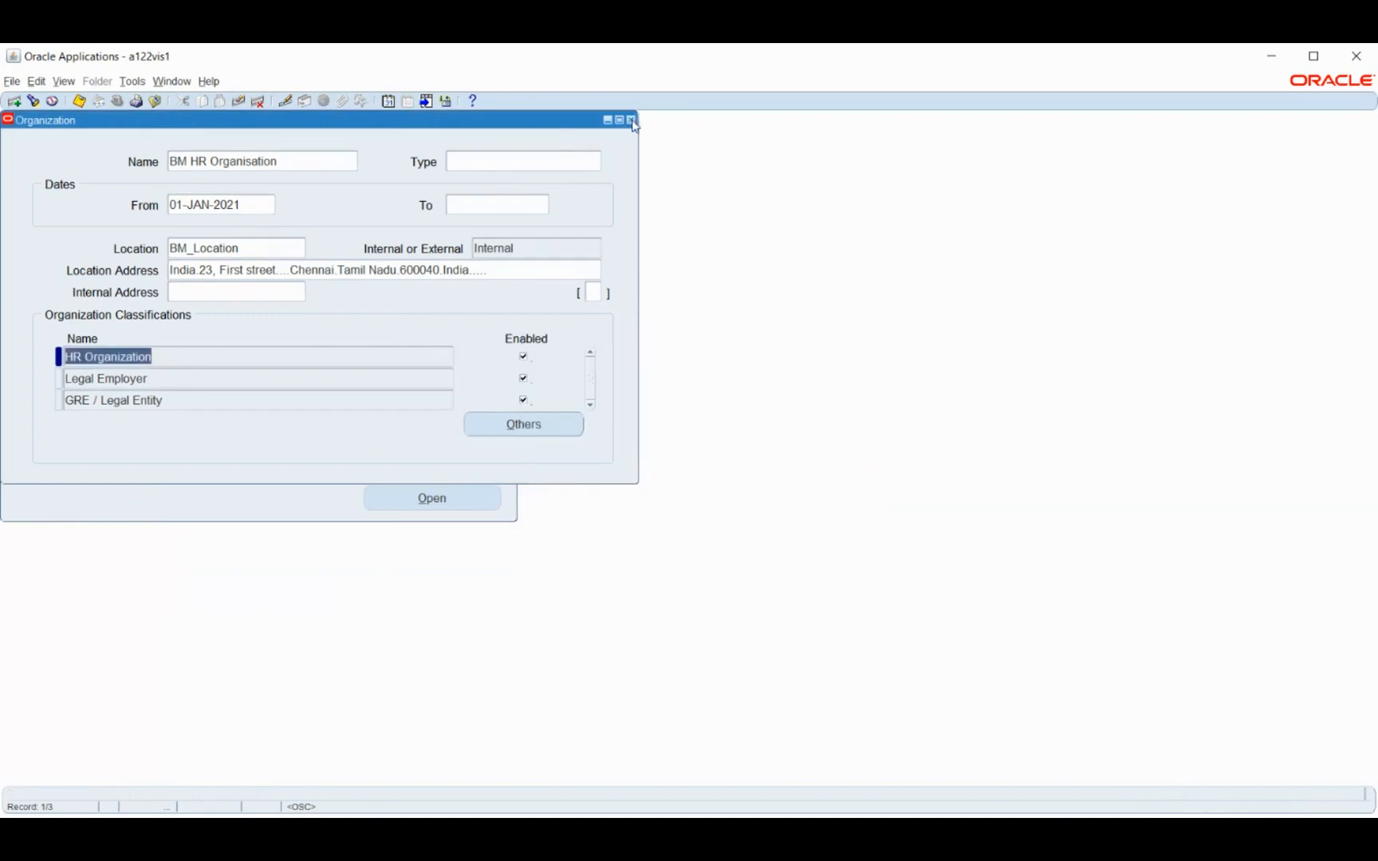
left_click(632, 121)
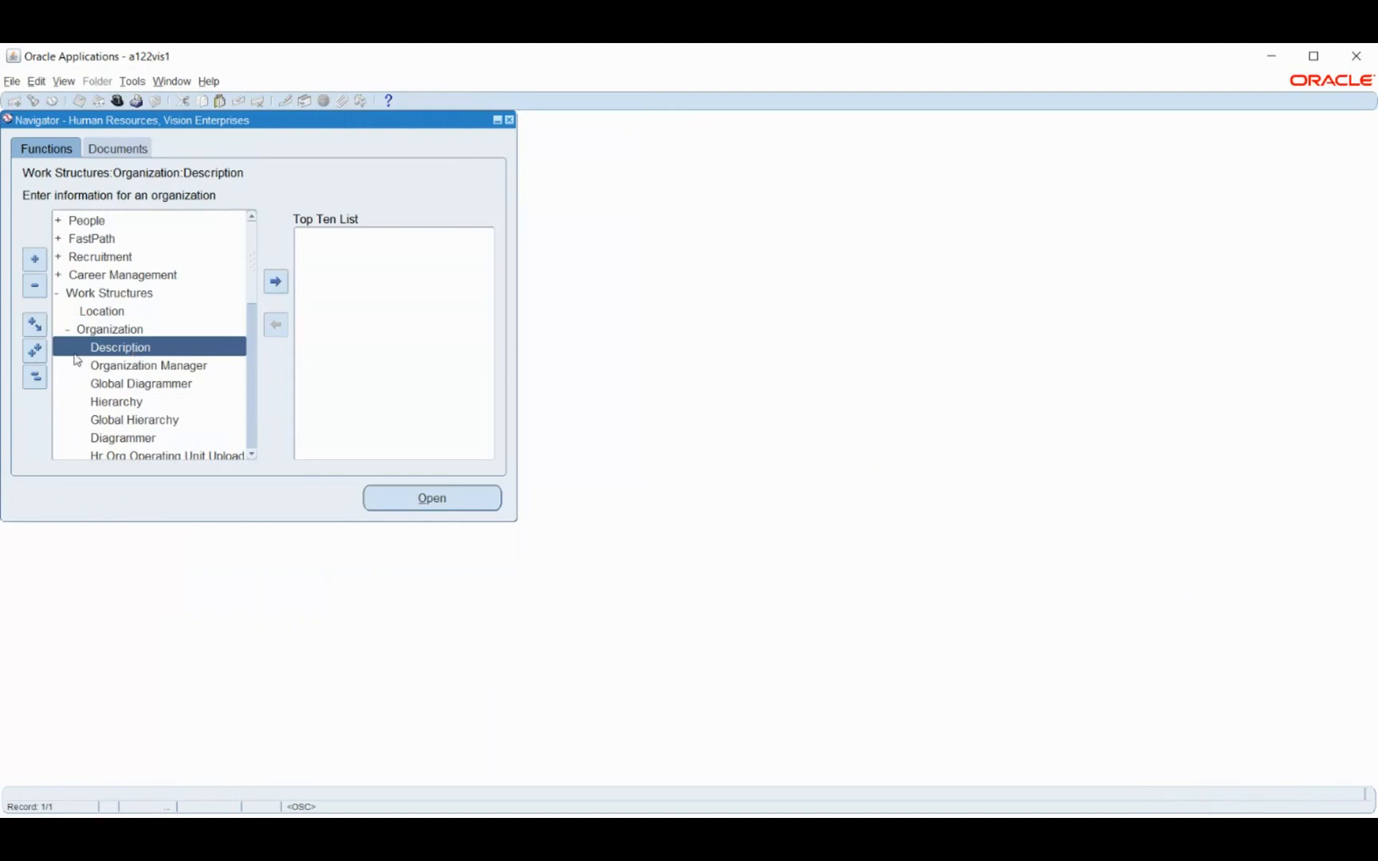
left_click(34, 377)
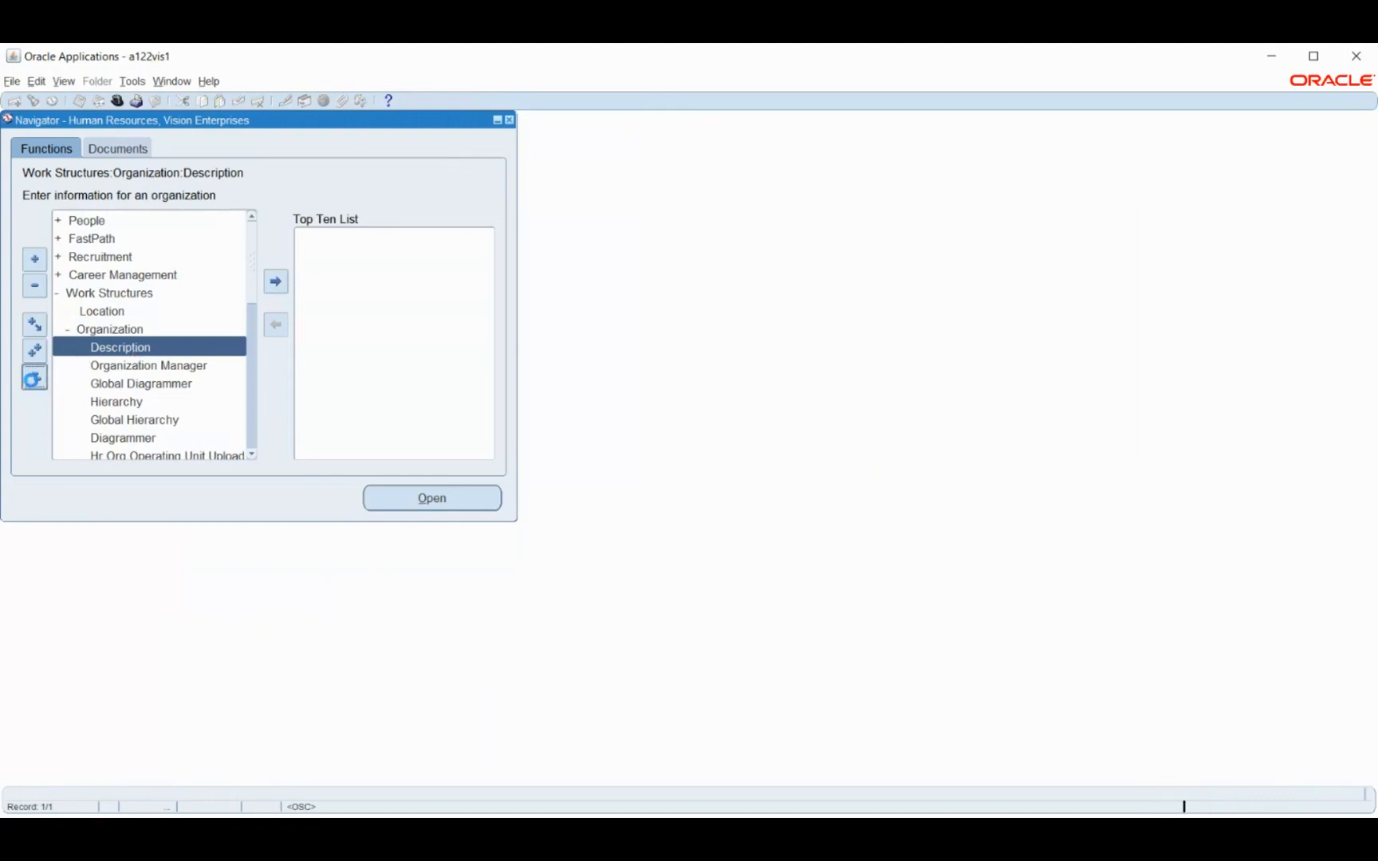
double_click(91, 293)
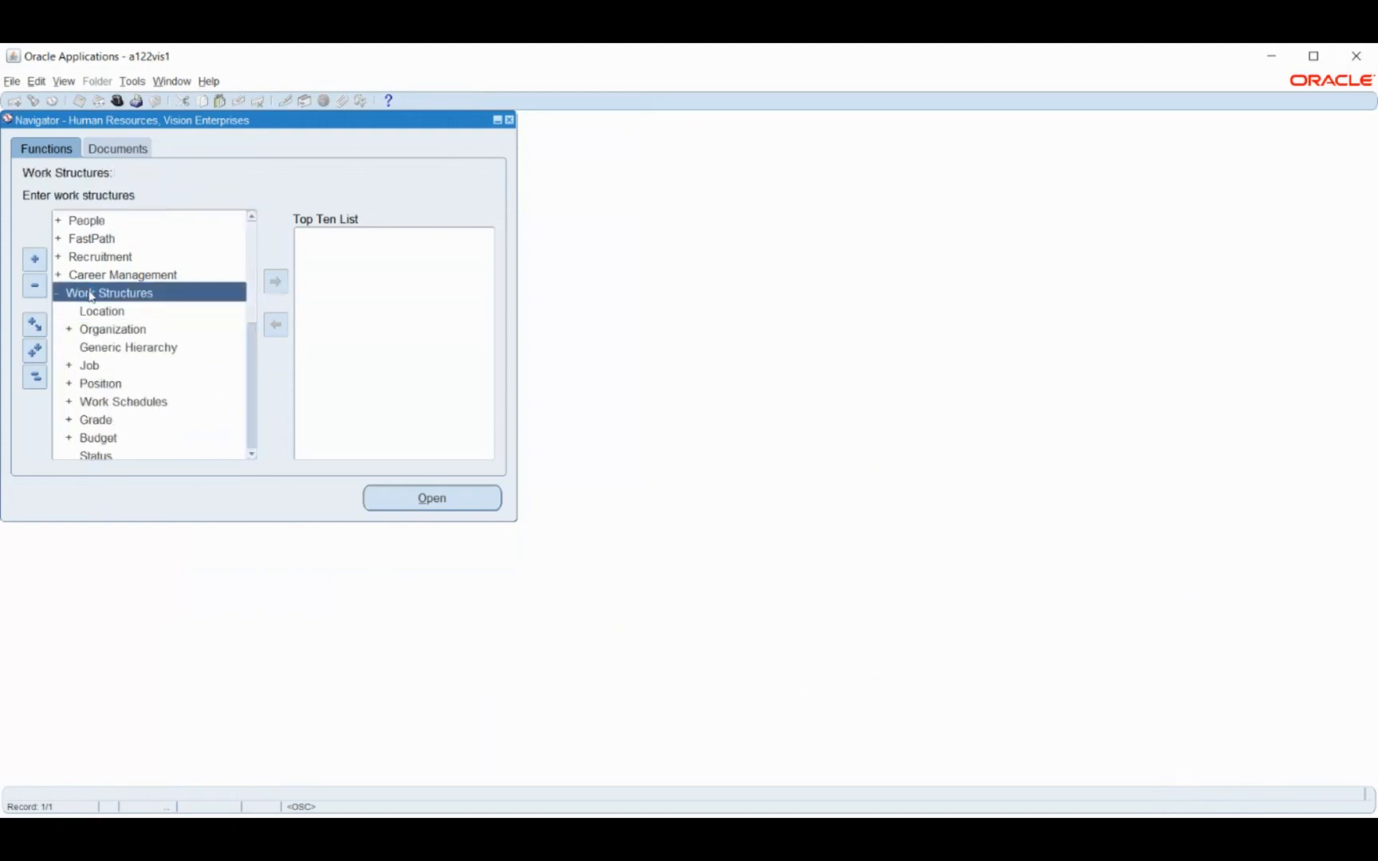
scroll(147, 309, "down", 1)
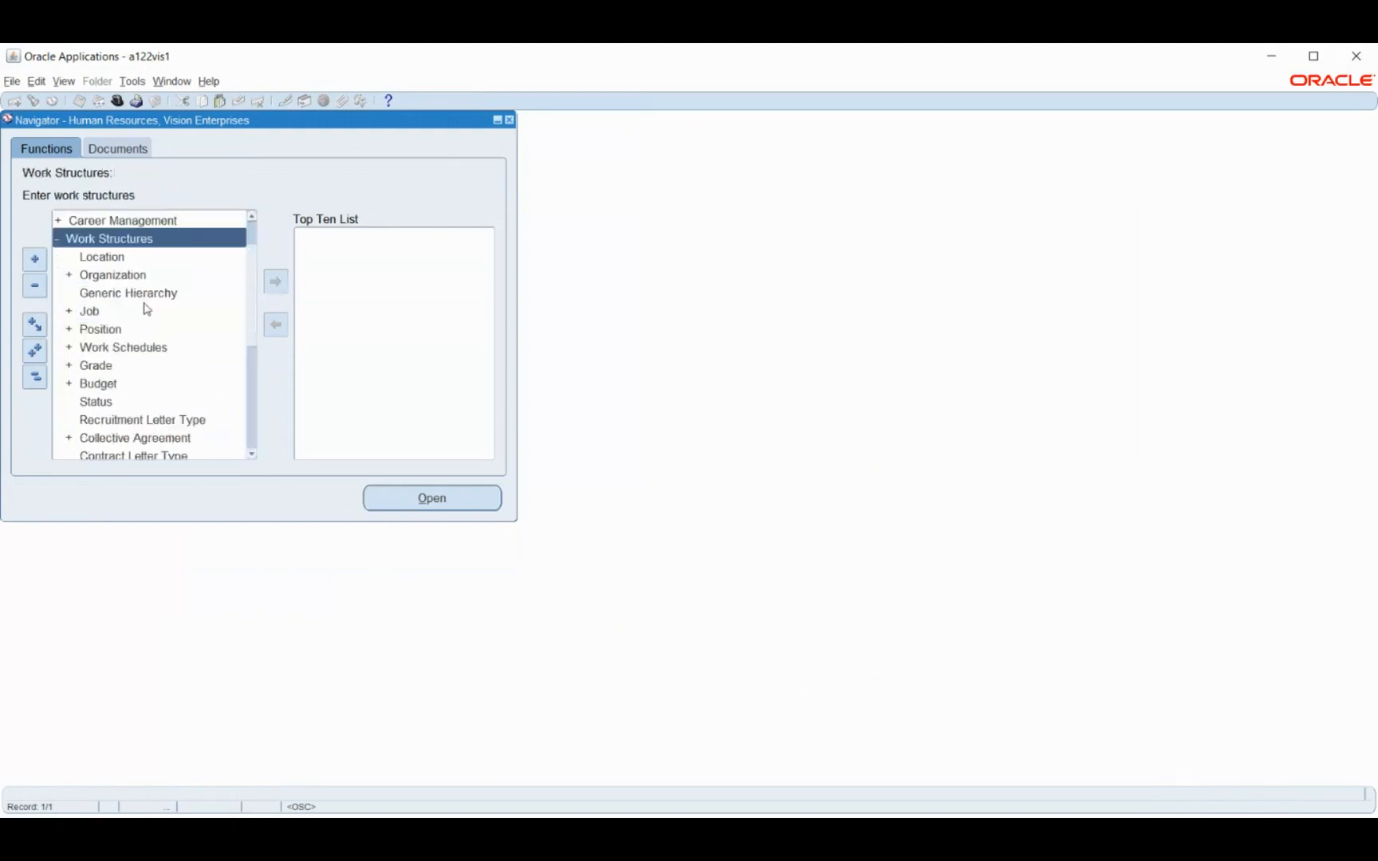
double_click(90, 314)
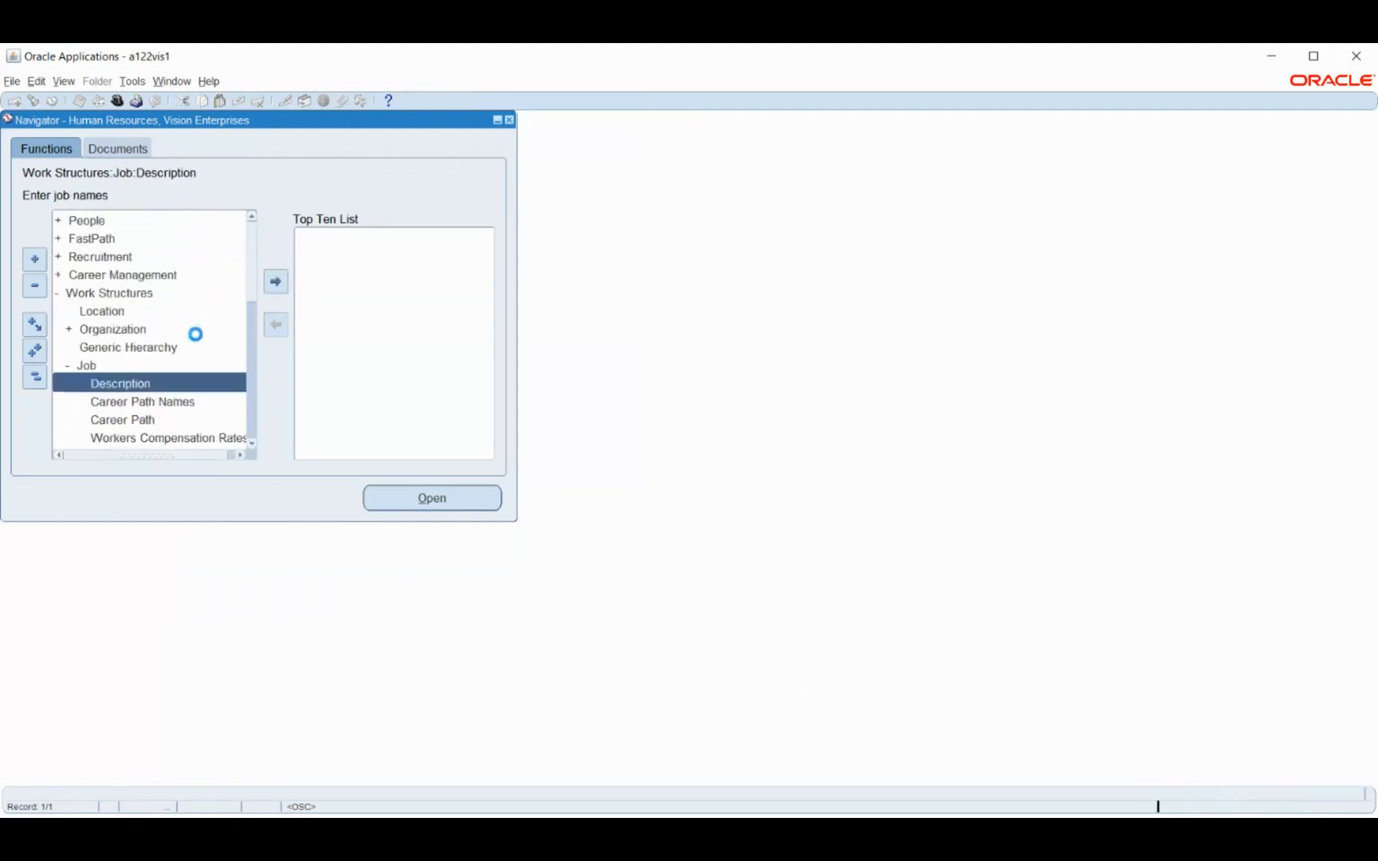
scroll(134, 340, "down", 1)
double_click(123, 279)
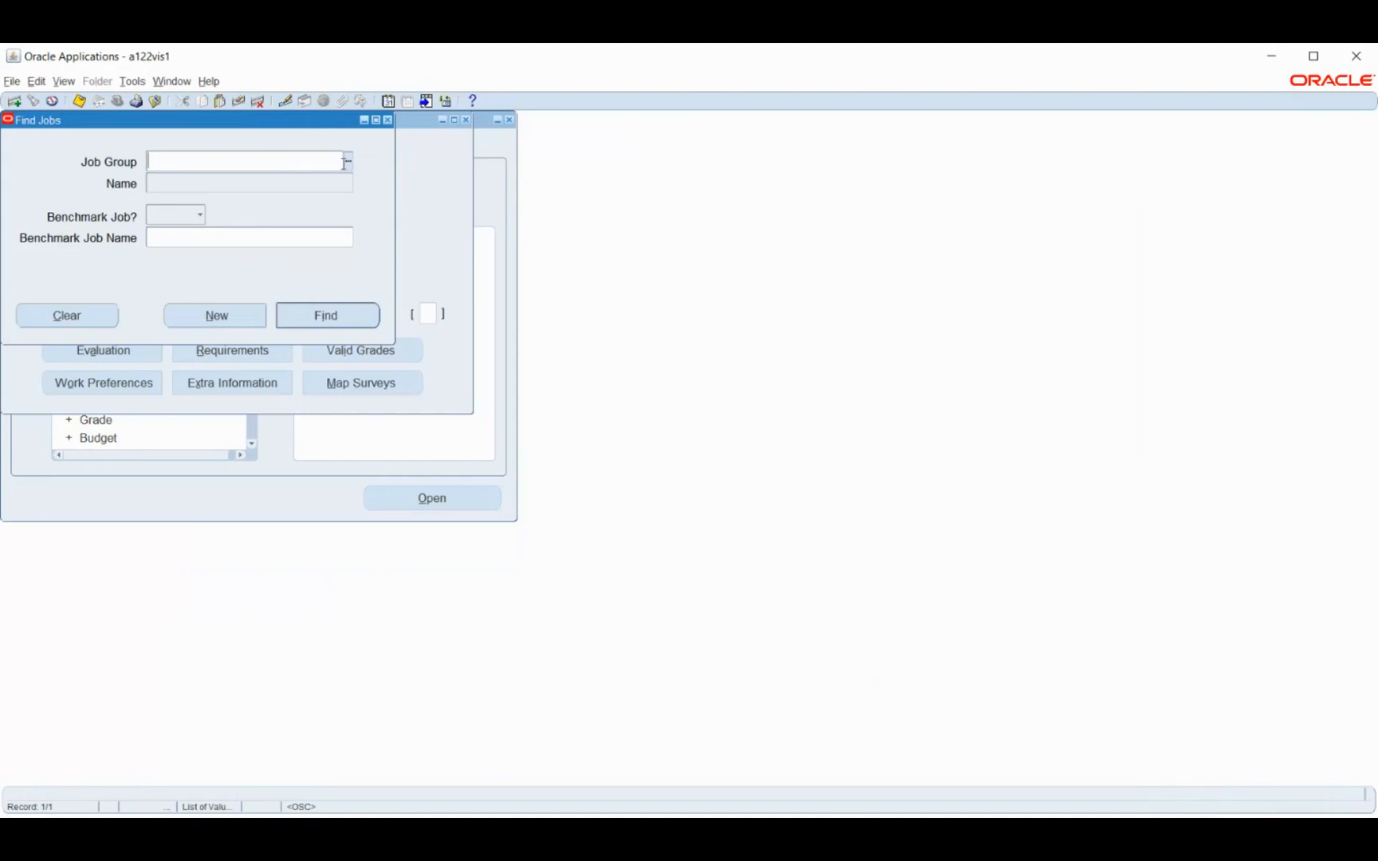
left_click(348, 163)
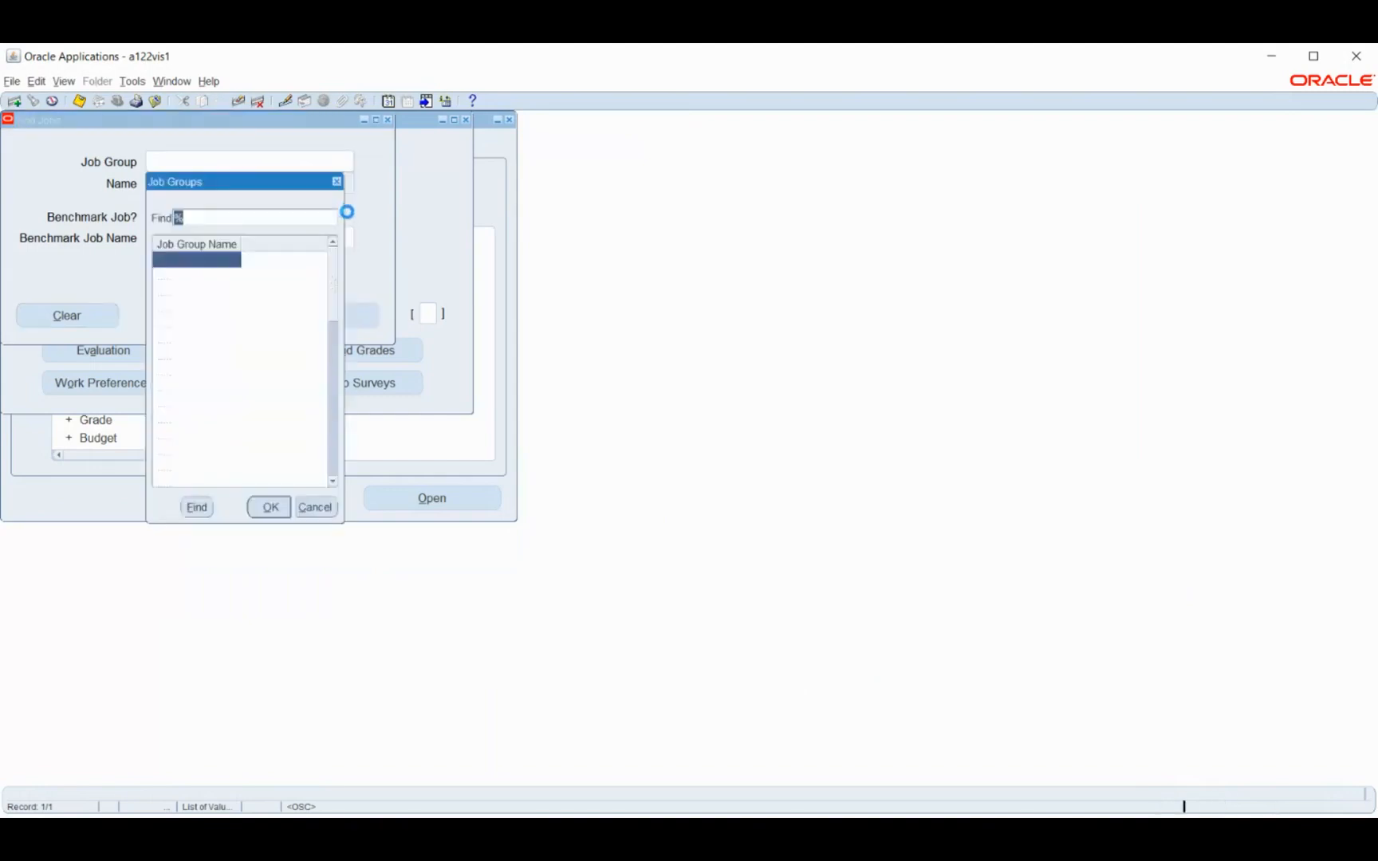
left_click(317, 509)
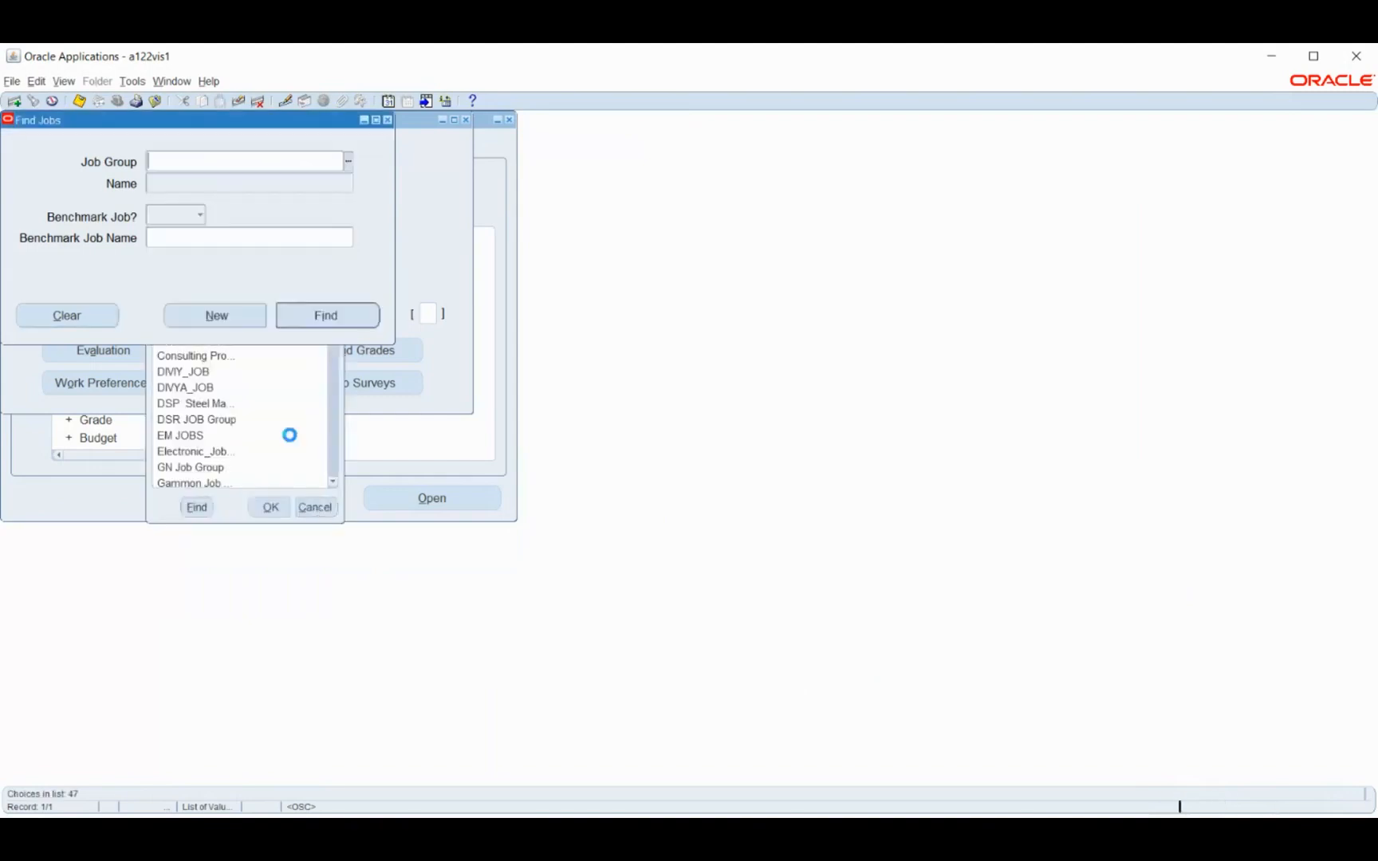
left_click(226, 319)
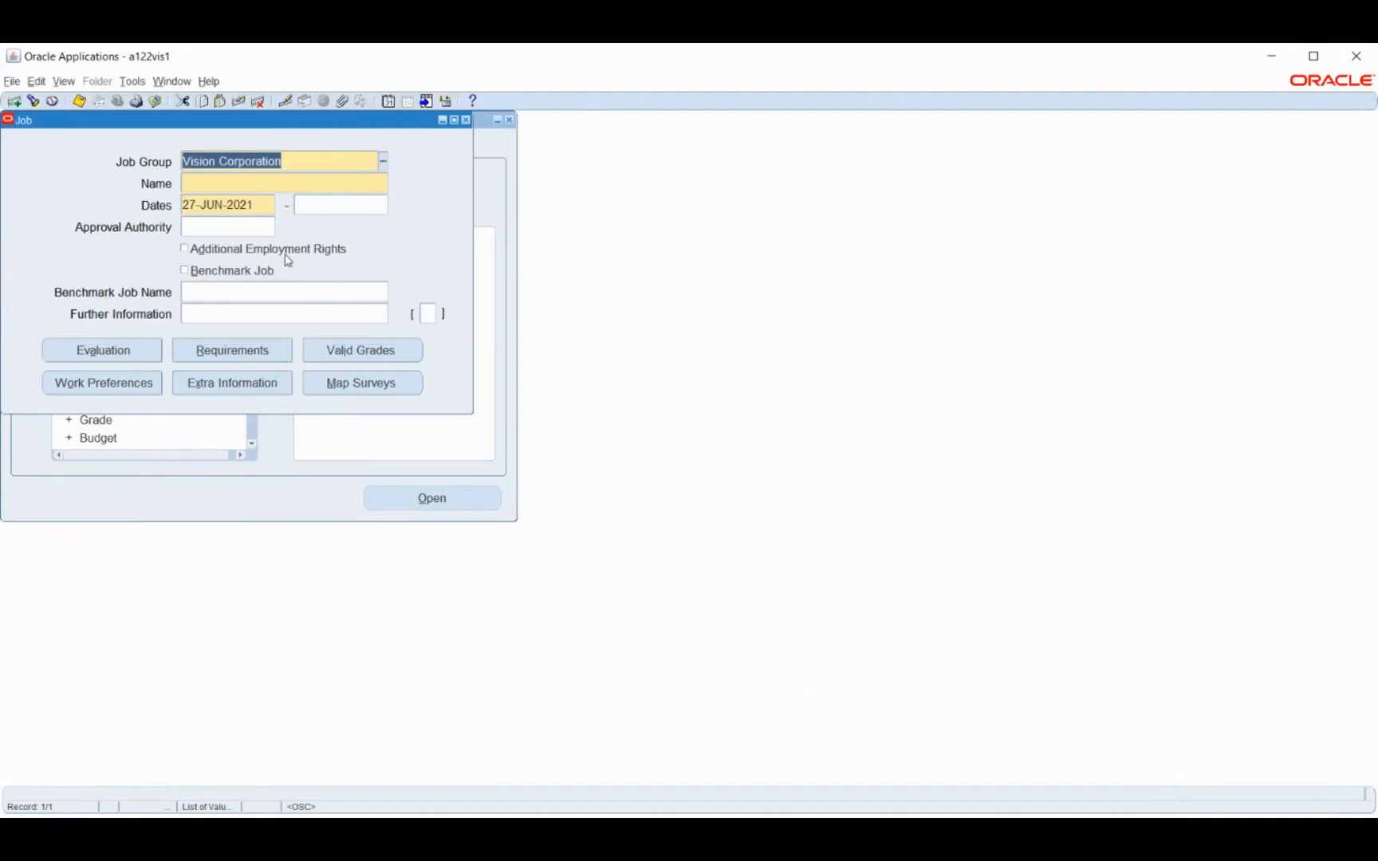
left_click(255, 185)
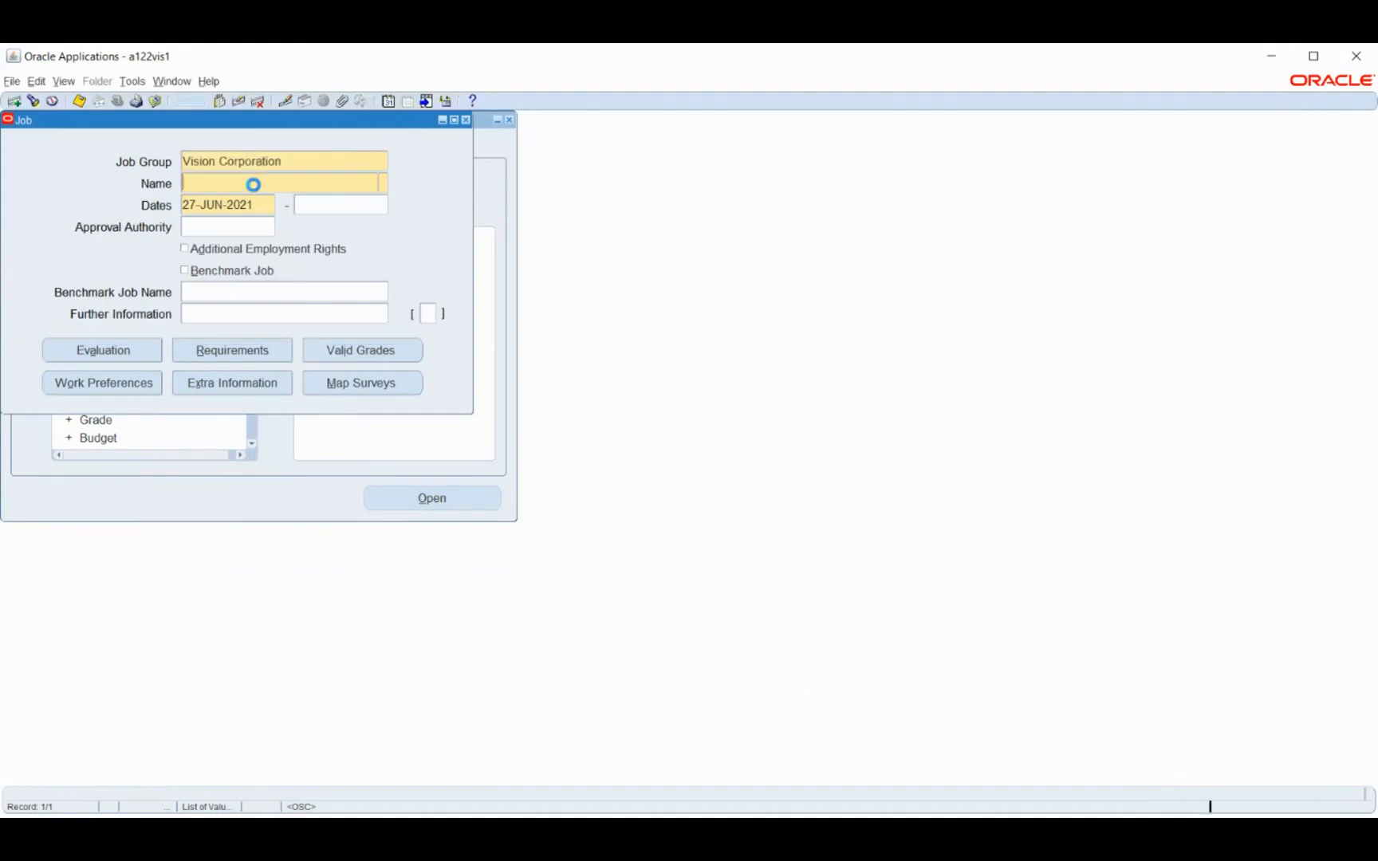
left_click(737, 491)
key("F4")
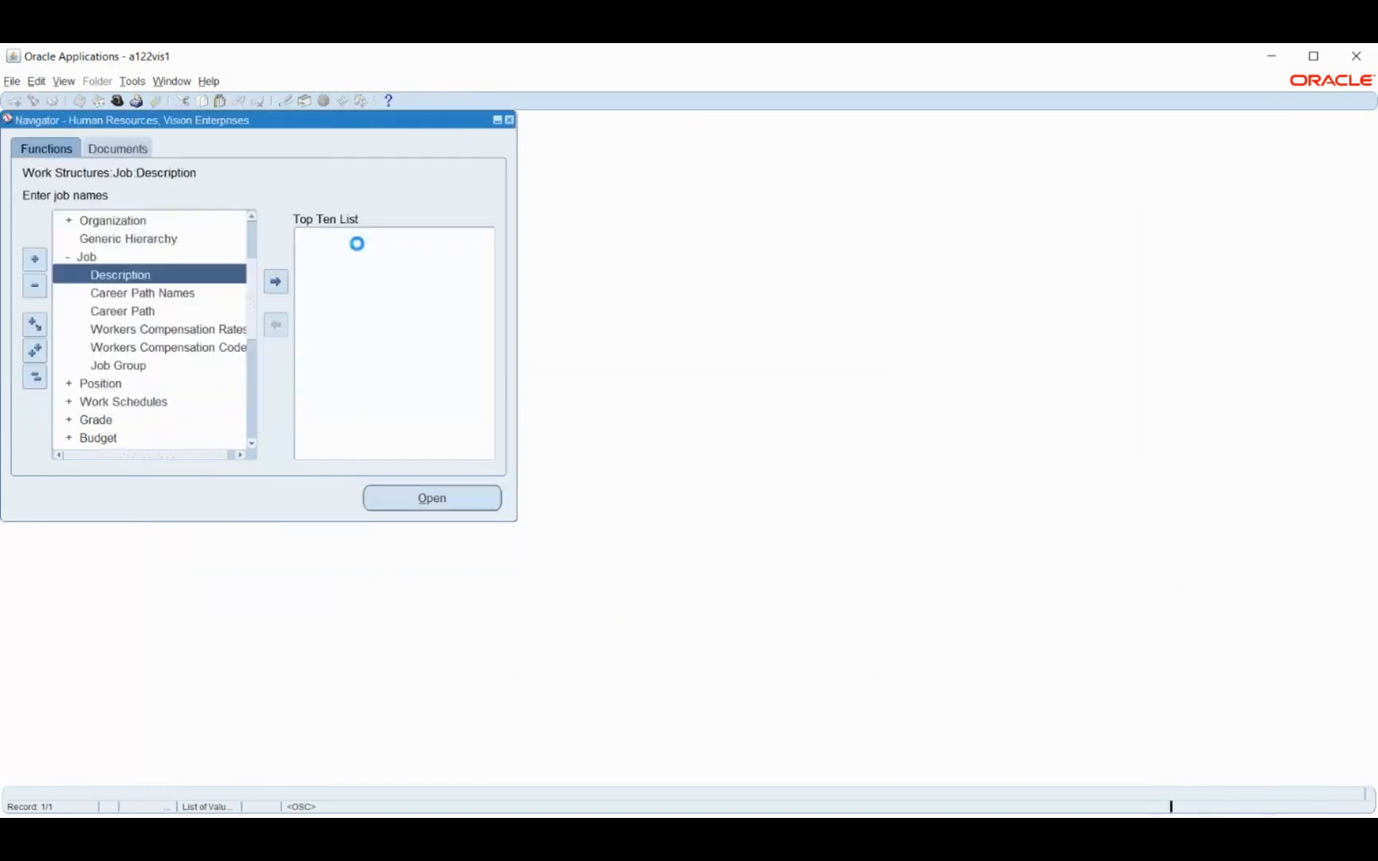
Switch to the System Administrator Vision responsibility and open the form for defining a responsibility under Security
left_click(36, 379)
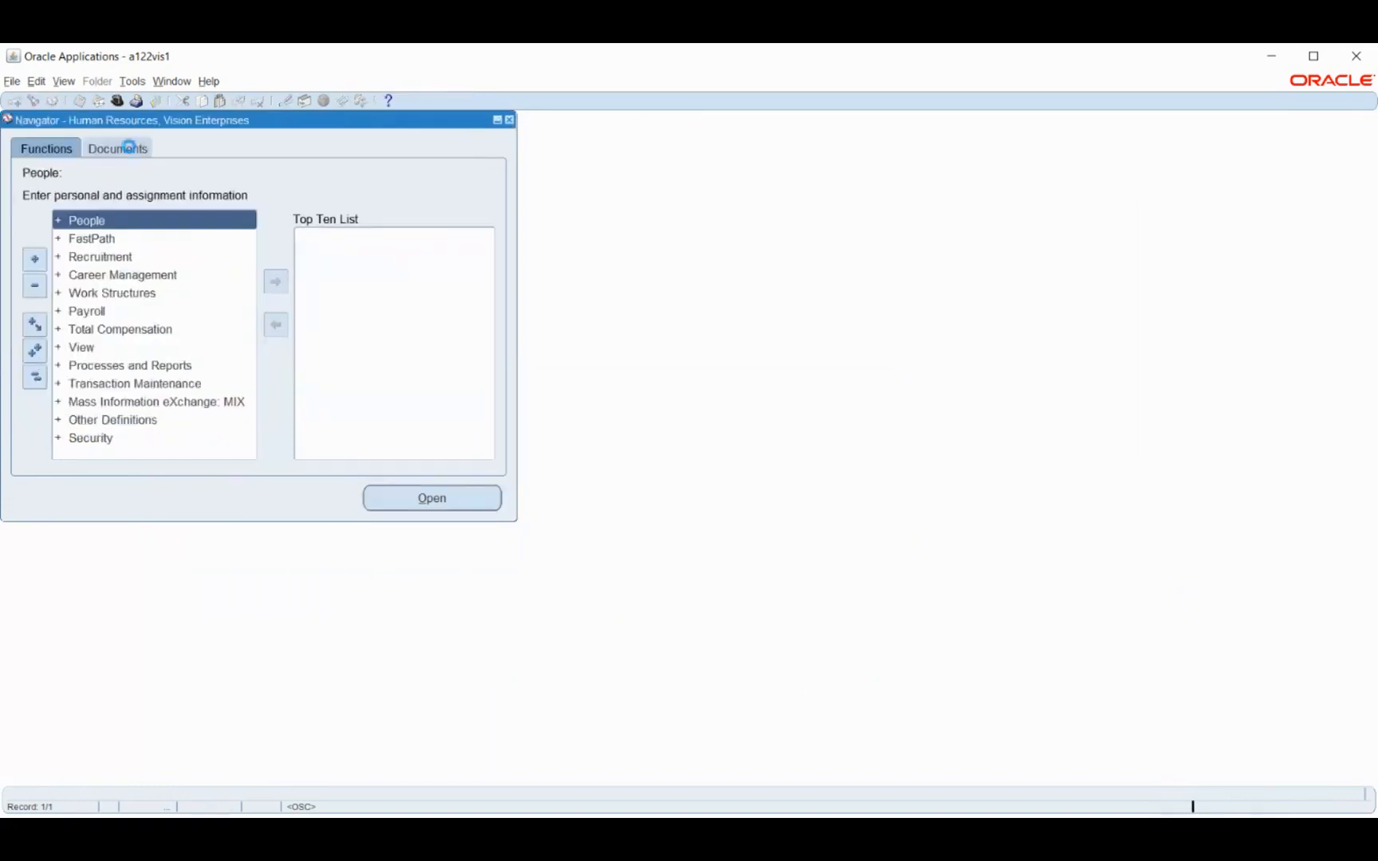
left_click(117, 101)
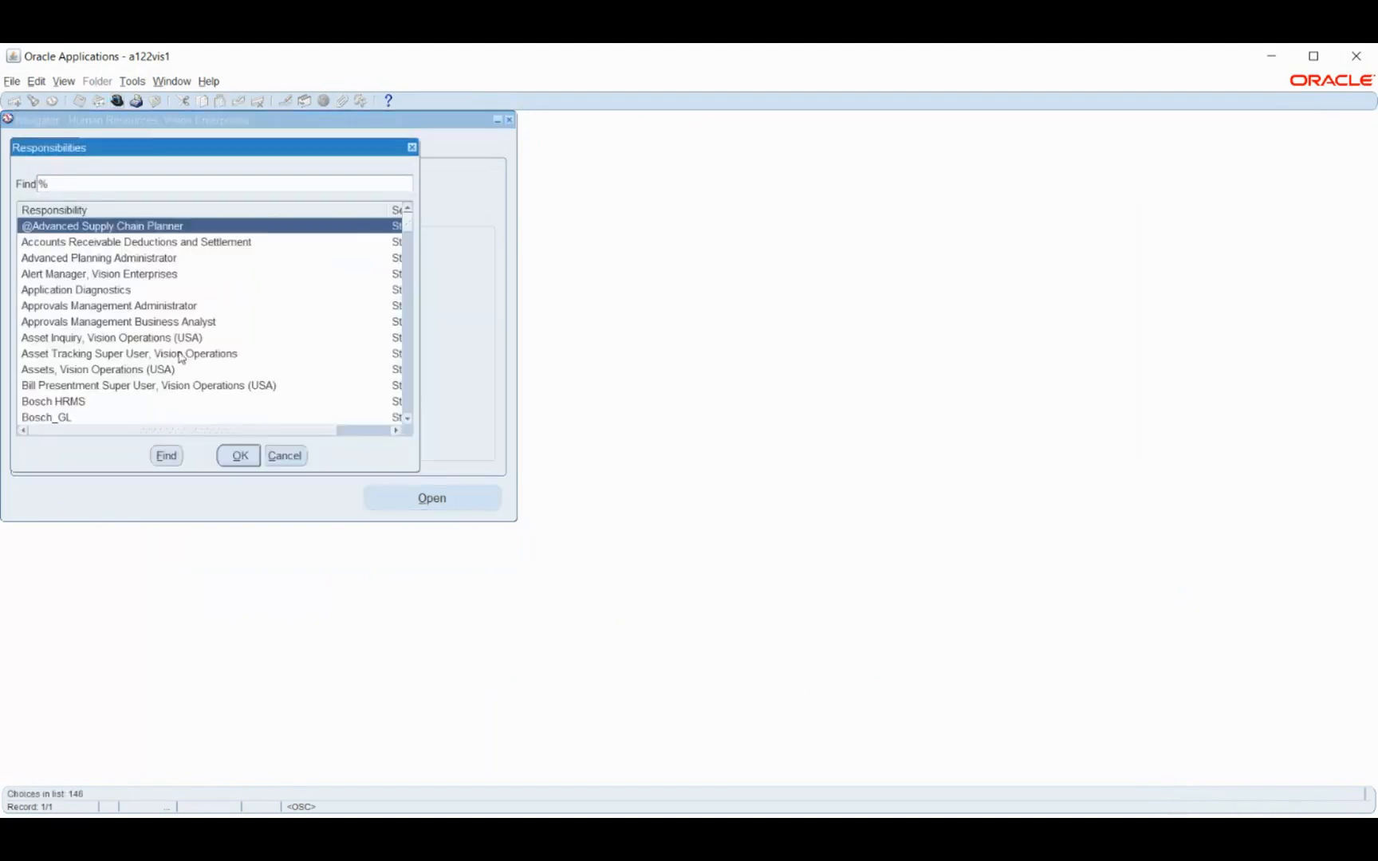
key("Return")
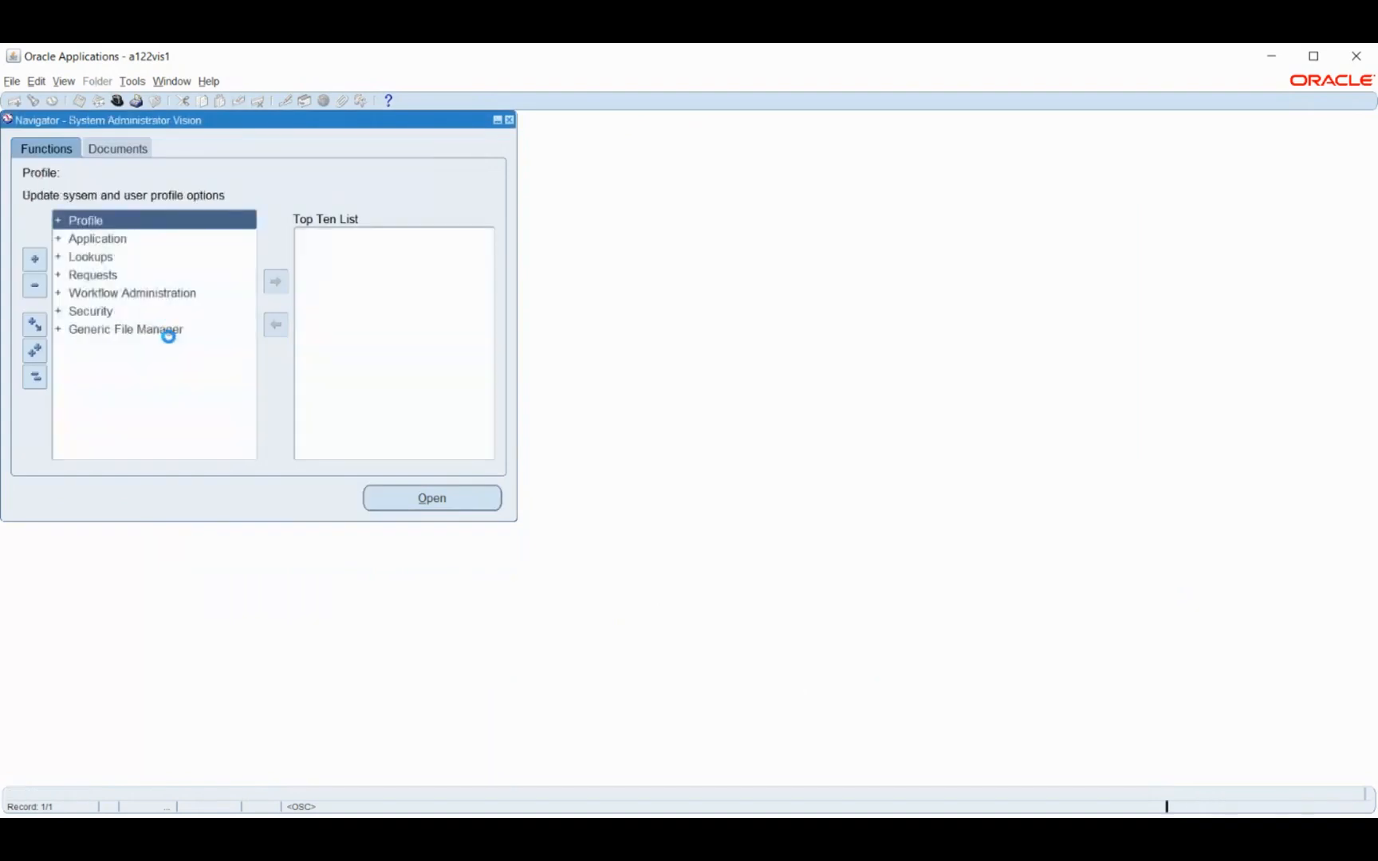
double_click(102, 350)
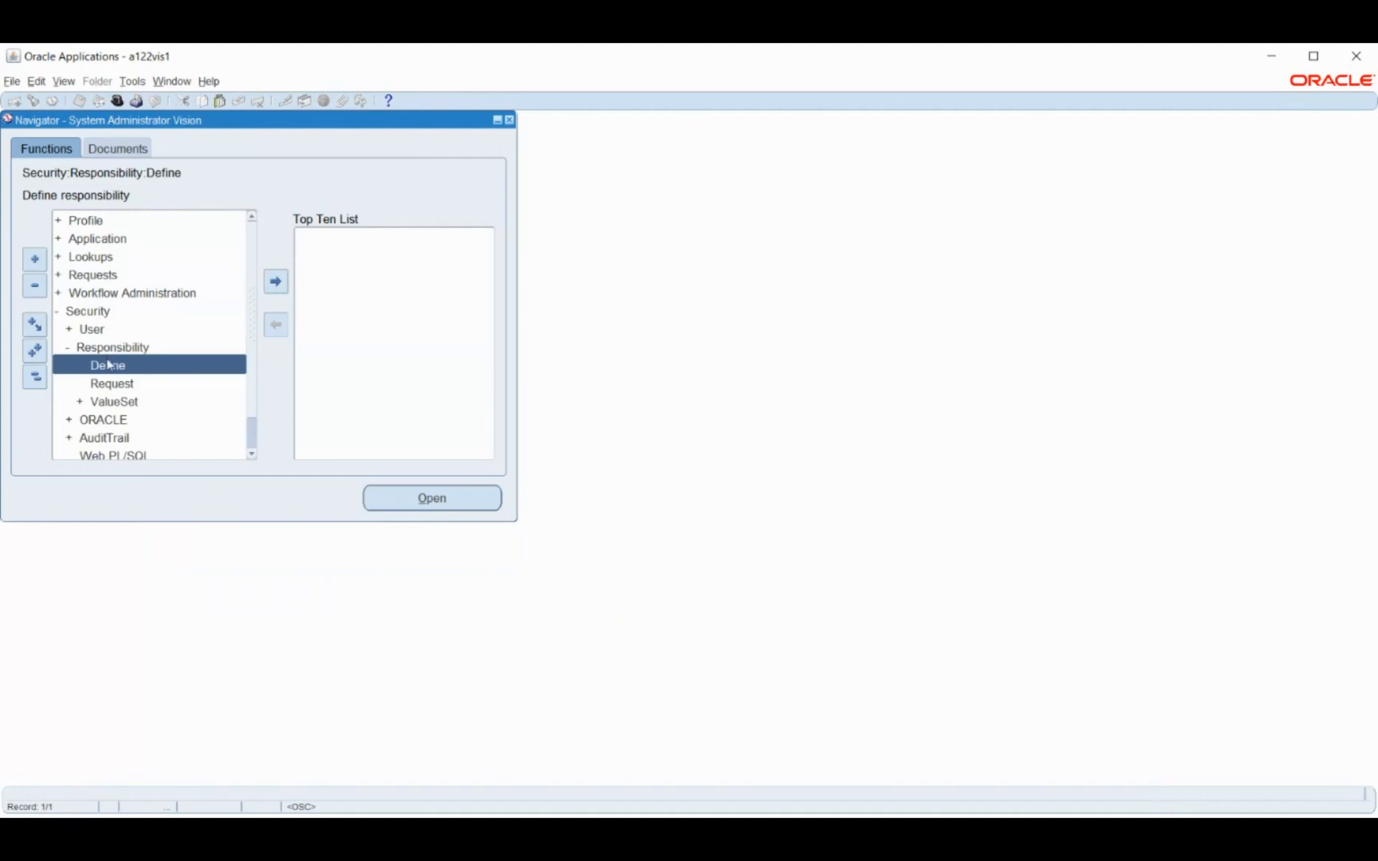
double_click(109, 367)
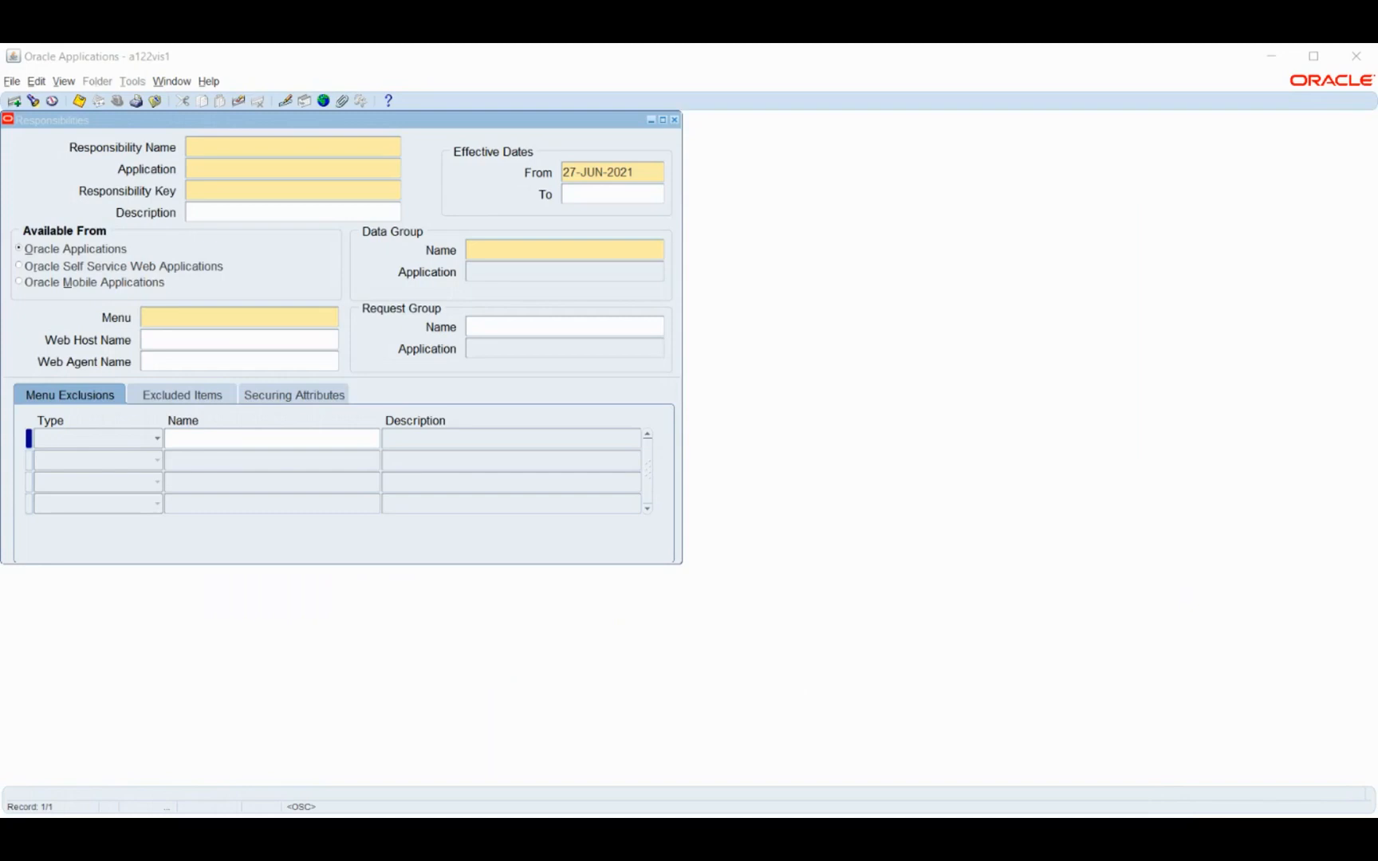
left_click(1278, 63)
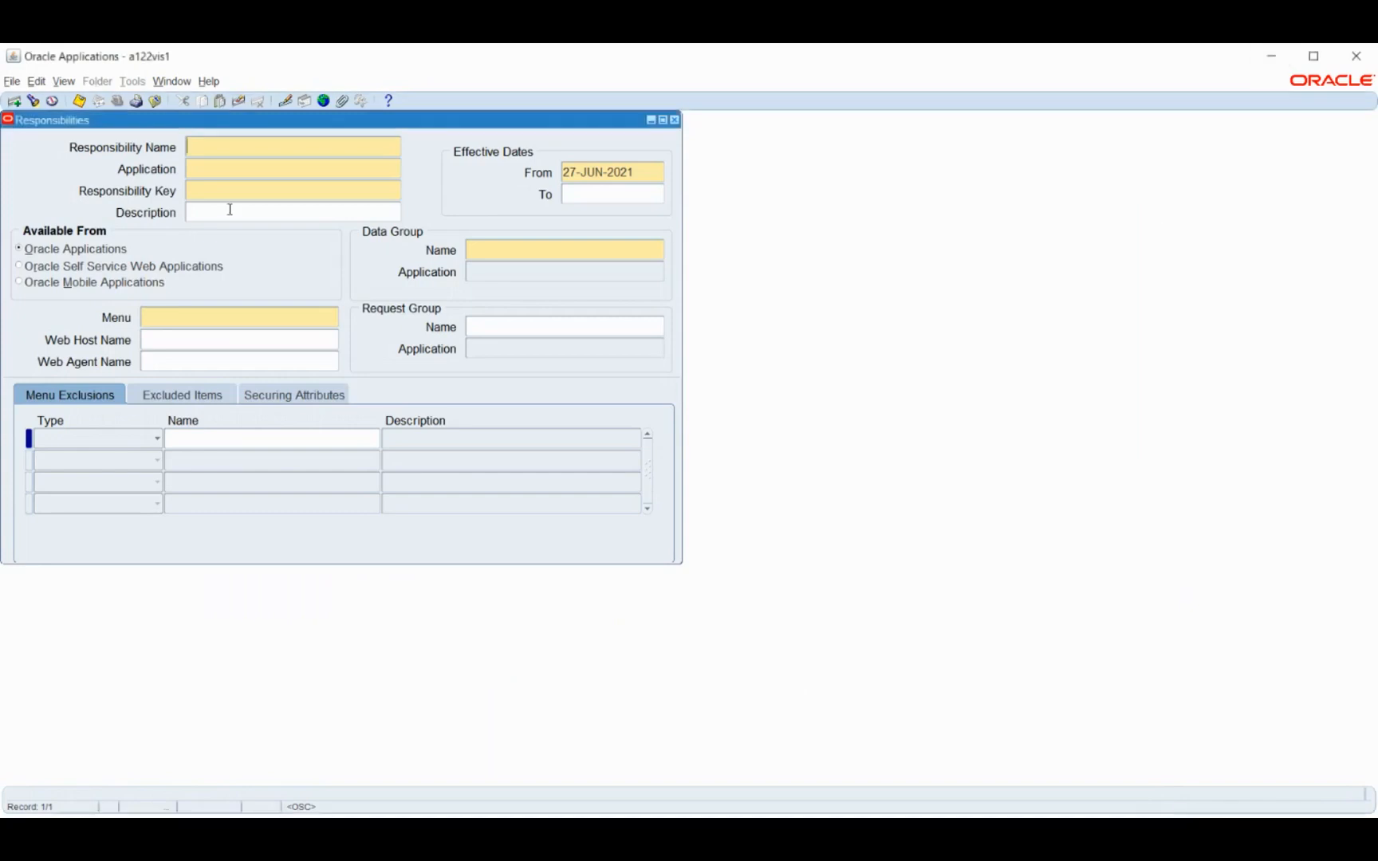
Name the new responsibility BM HRMS, assign it to the Human Resources application and enter BM HRMS as its responsibility key
type("BM HRMS")
left_click(200, 165)
type("human")
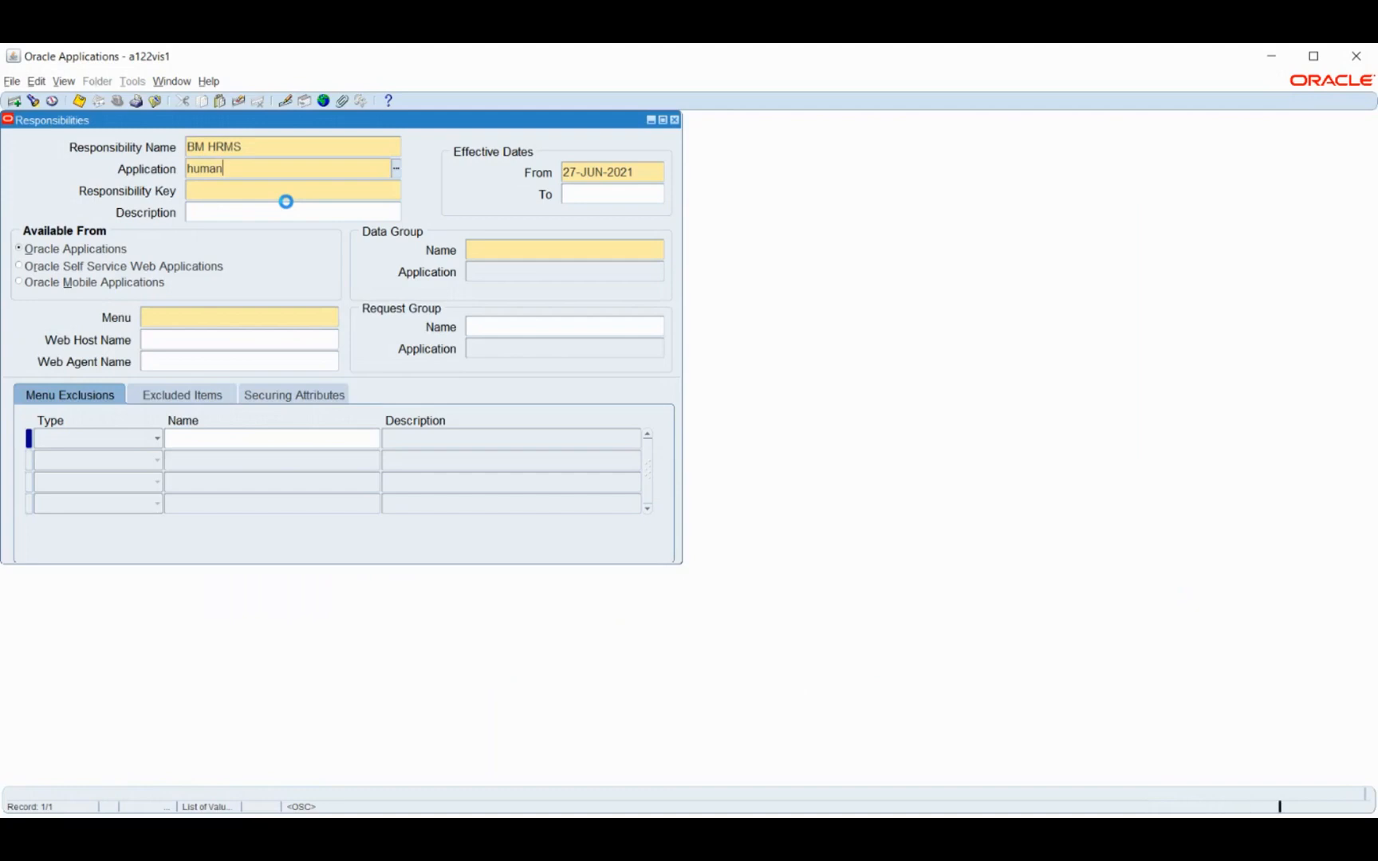
left_click(470, 514)
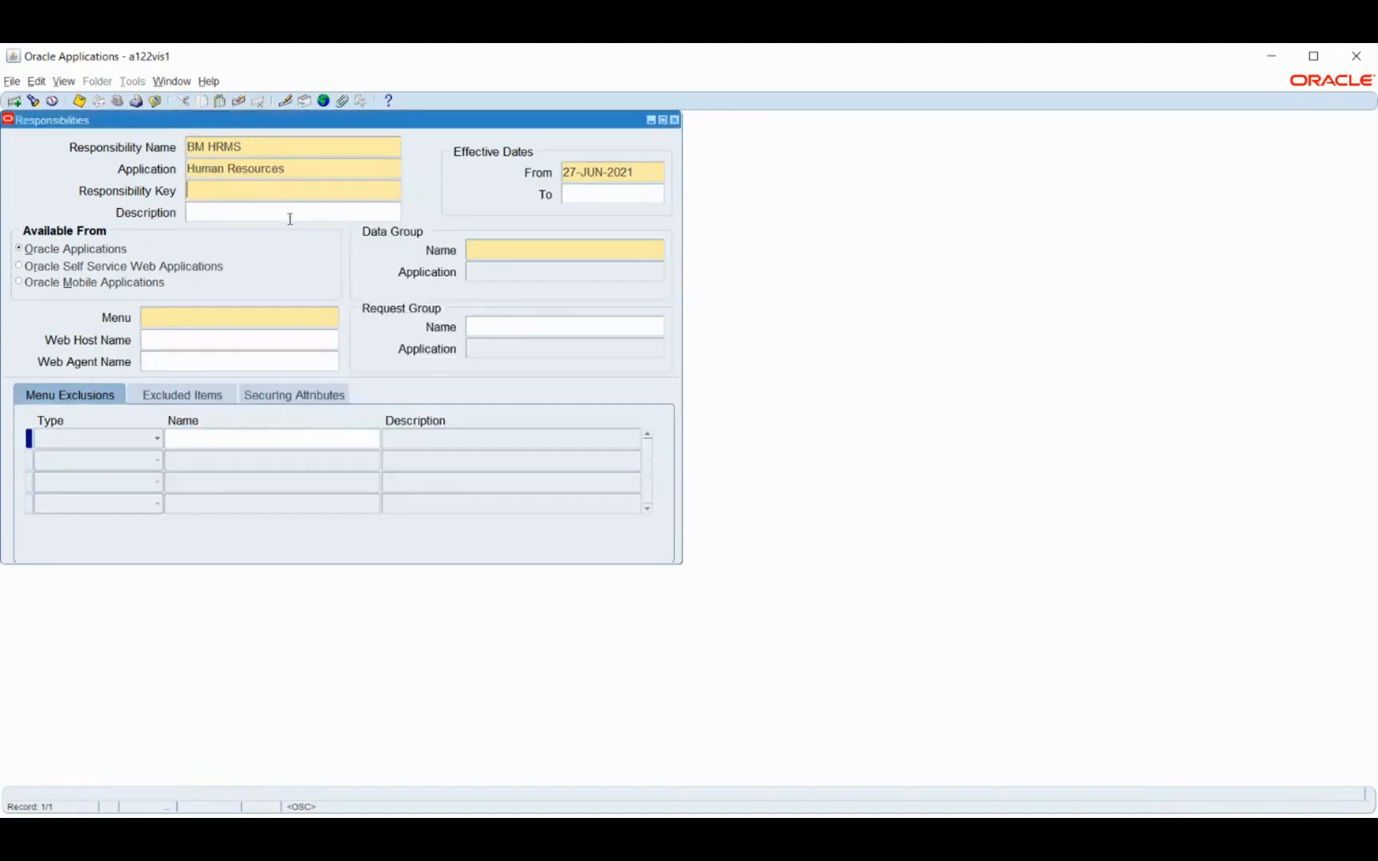
type("BM HRMS")
key("Tab")
Set the responsibility's data group to Standard with Human Resources as the data group application
left_click(495, 252)
type("standar")
key("Tab")
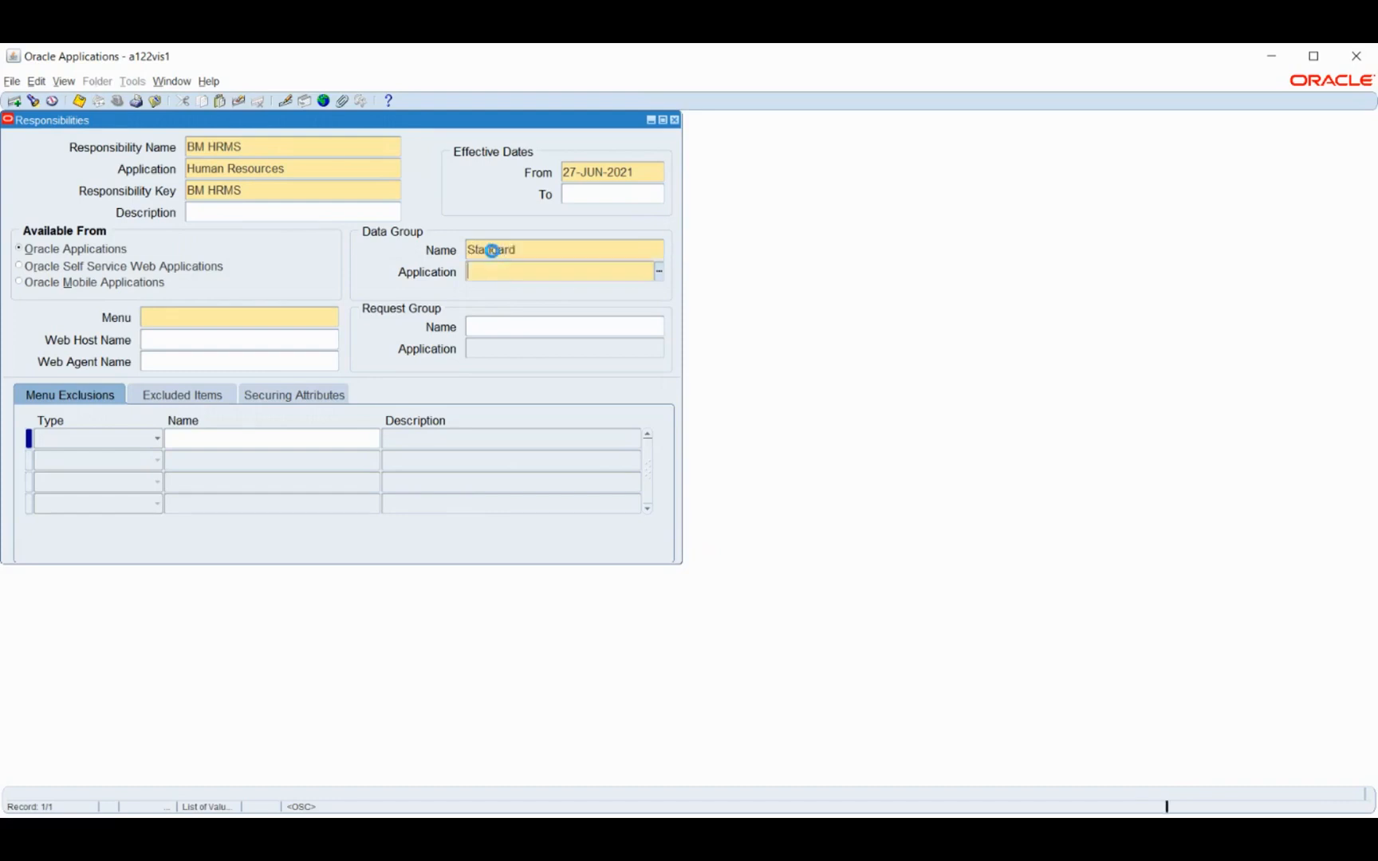
type("human re")
key("Tab")
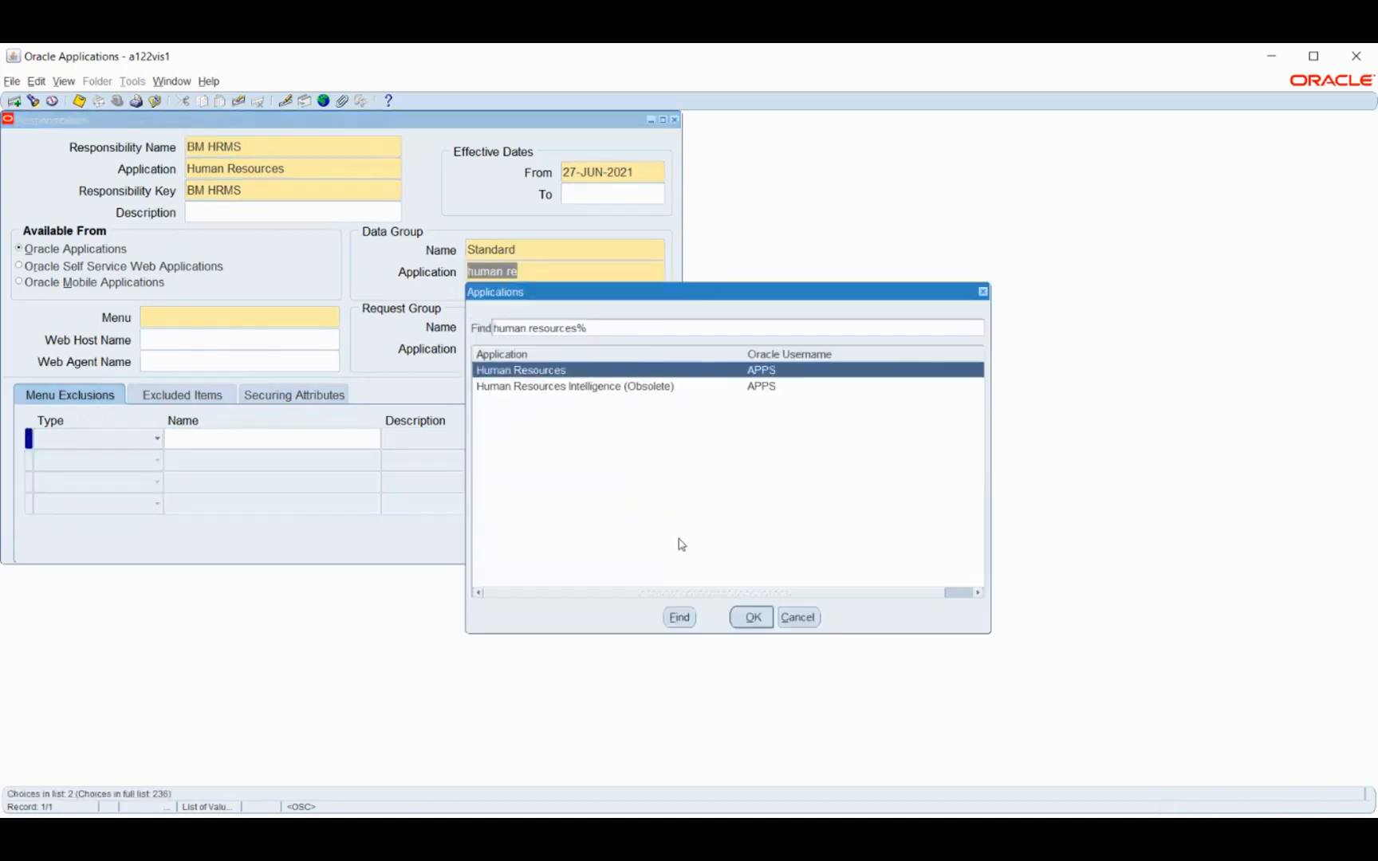
left_click(753, 619)
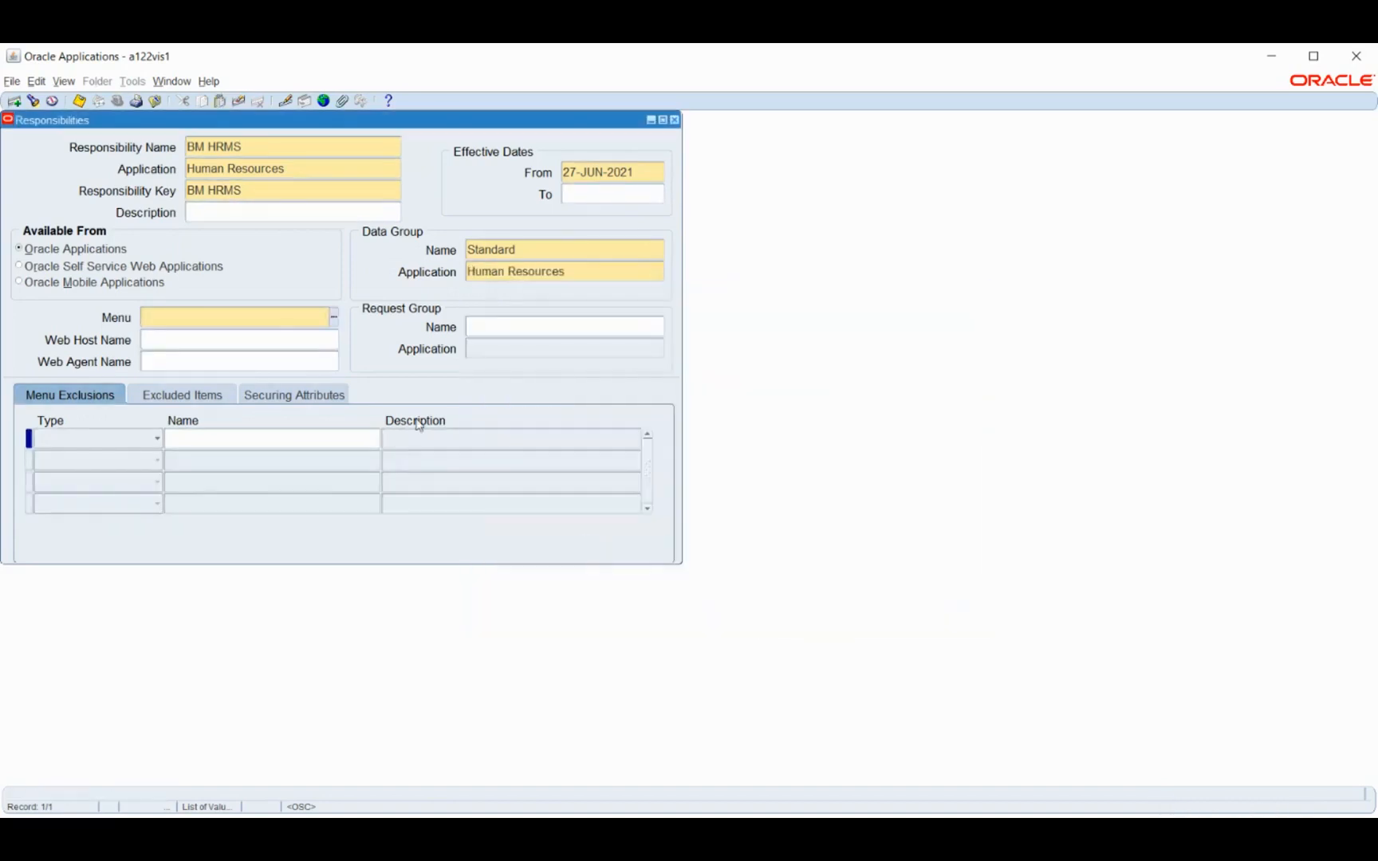
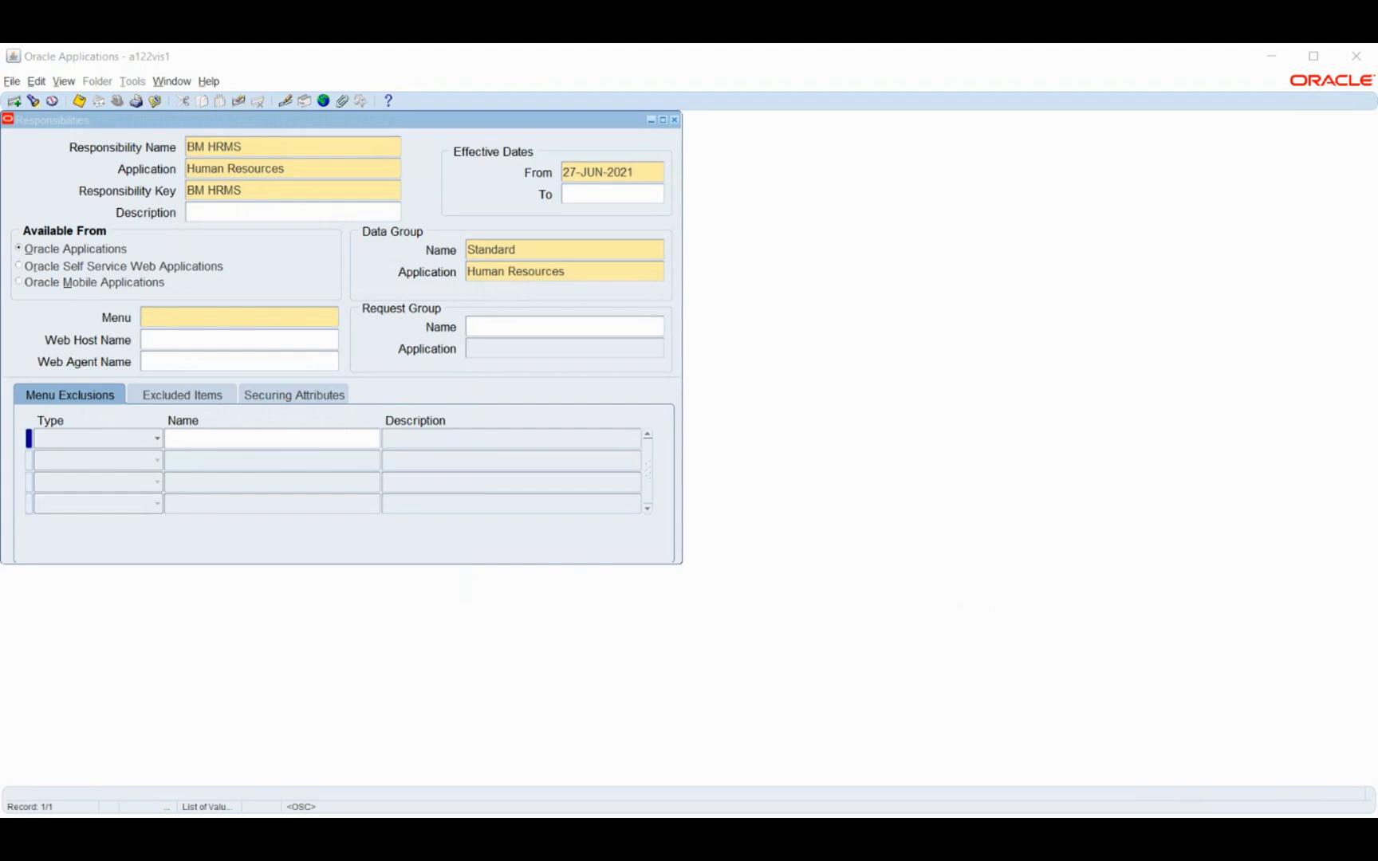
Look through the US HRMS menus for the responsibility's menu, then cancel the list and clear the unsaved responsibility record
left_click(1292, 68)
type("us ")
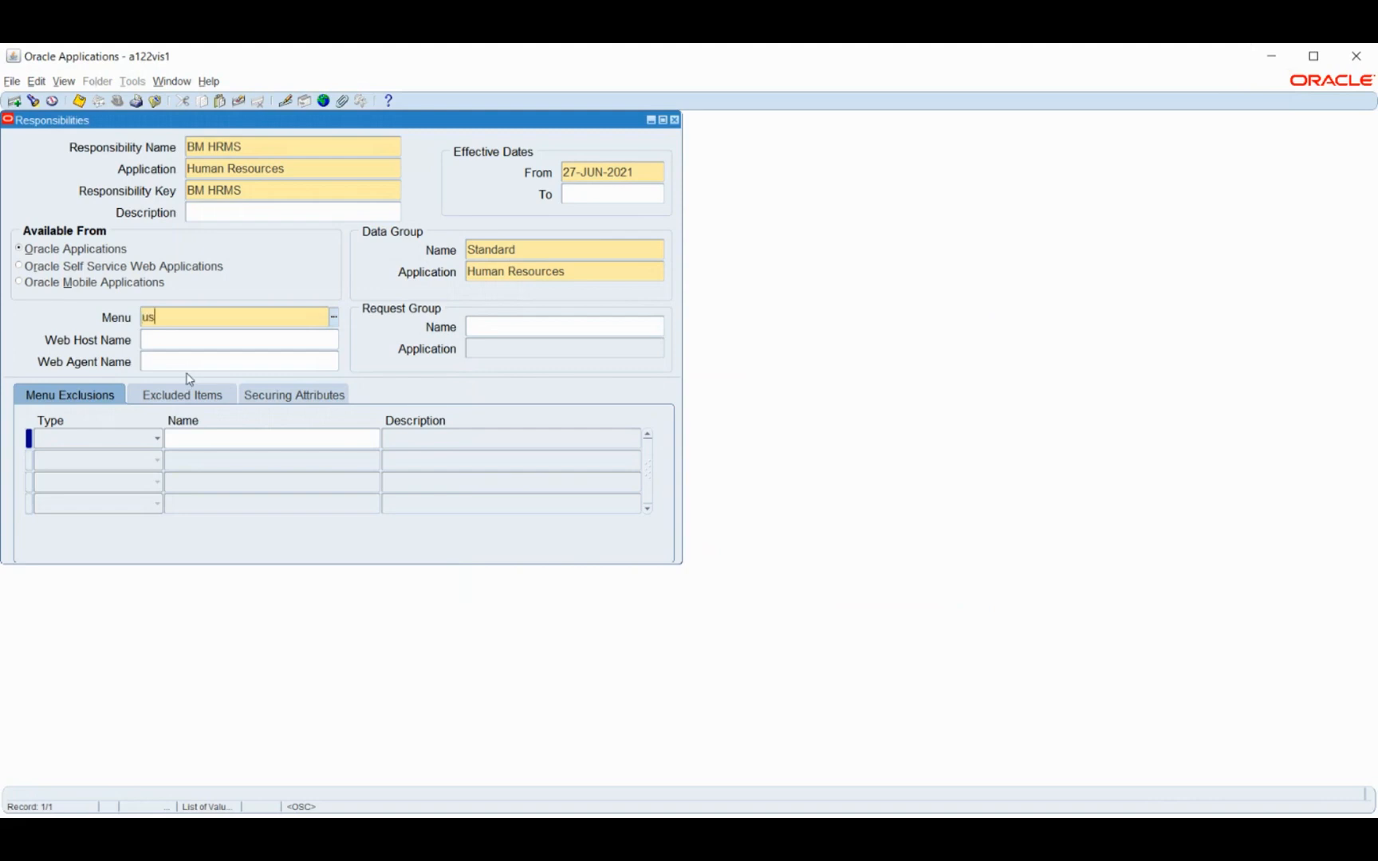
type("hrm")
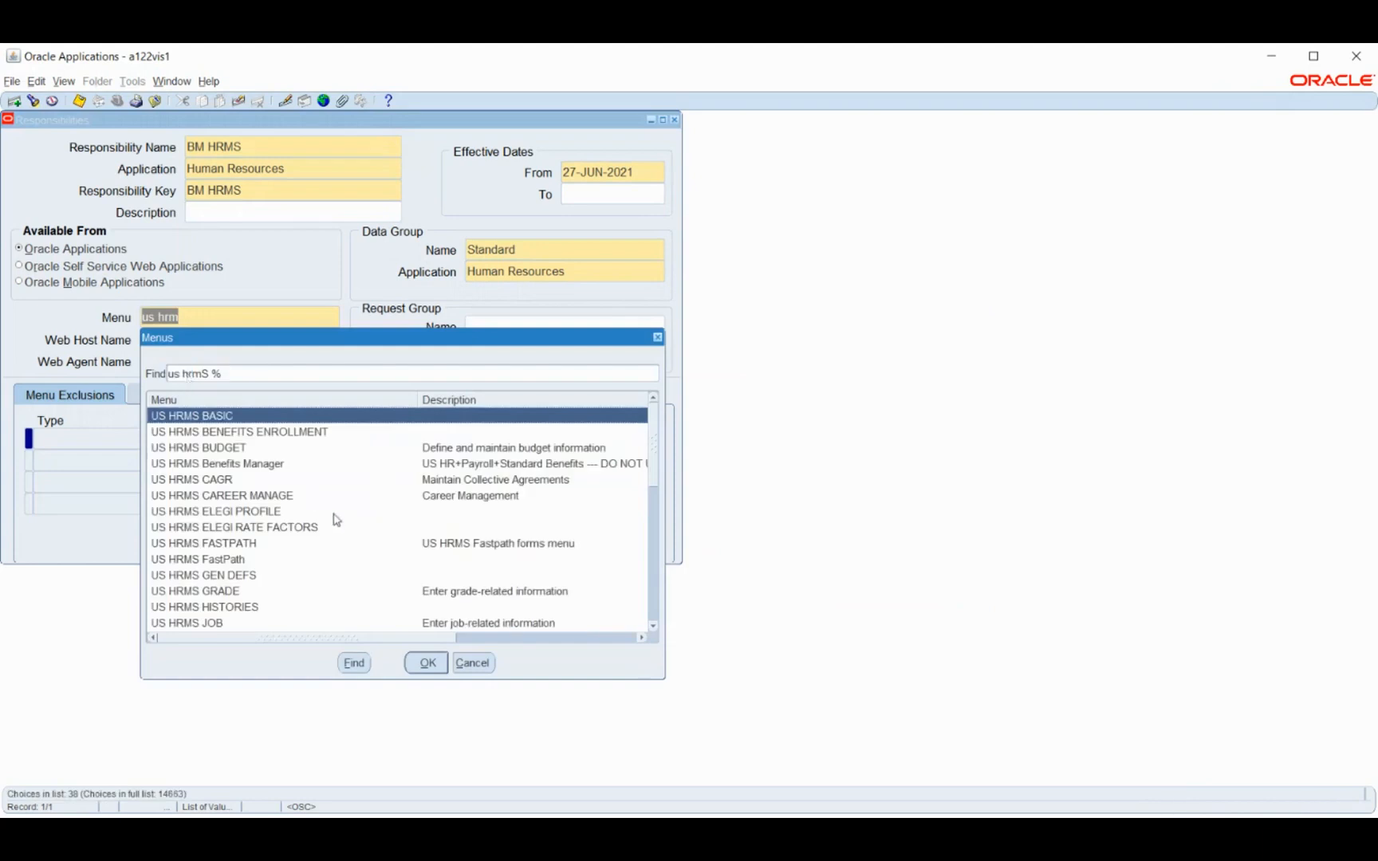
scroll(299, 493, "down", 2)
scroll(299, 491, "down", 5)
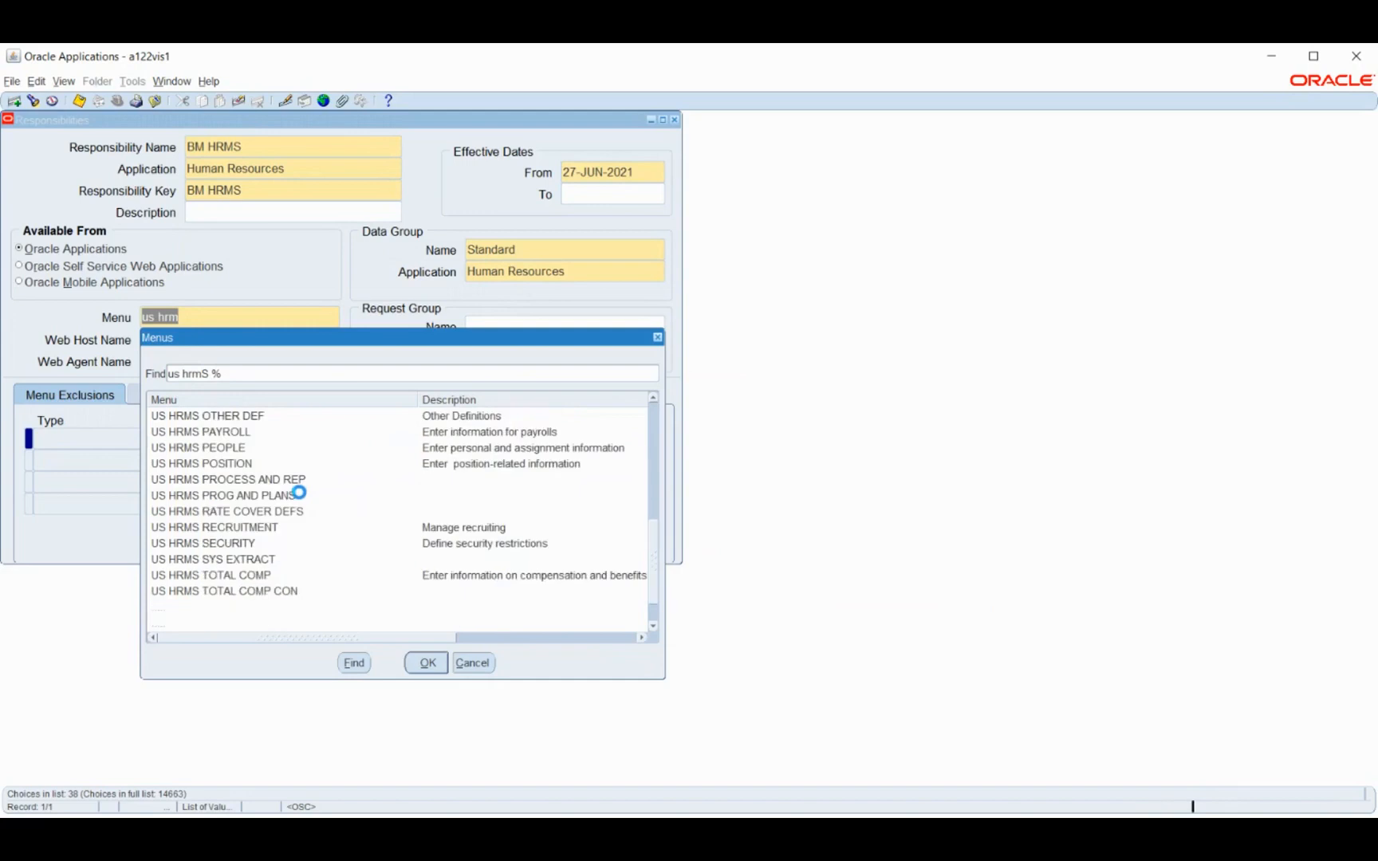
scroll(299, 492, "down", 1)
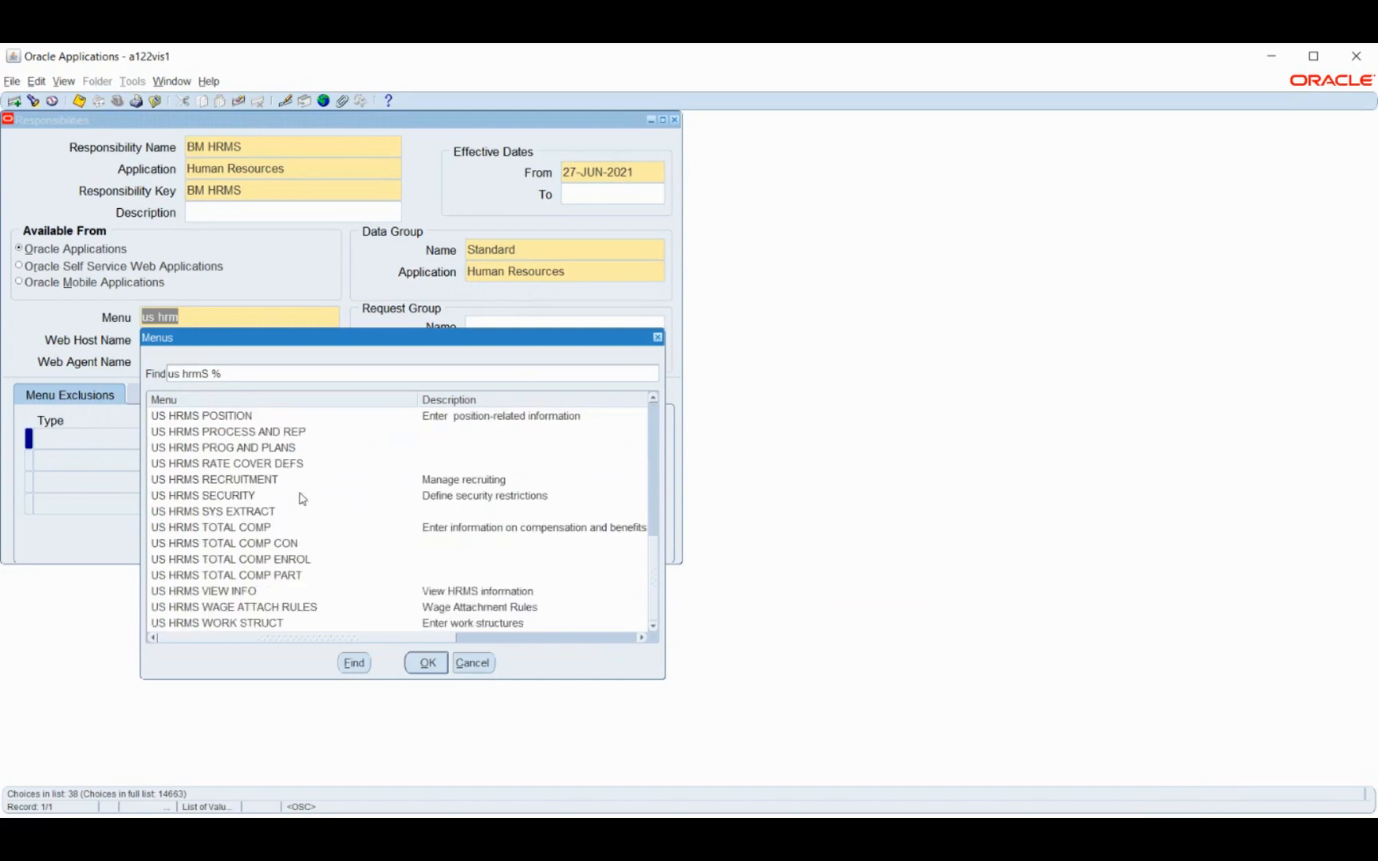
left_click(472, 664)
left_click(241, 104)
Find the existing responsibility Human Resources, Vision Enterprises and copy its menu name
left_click(32, 106)
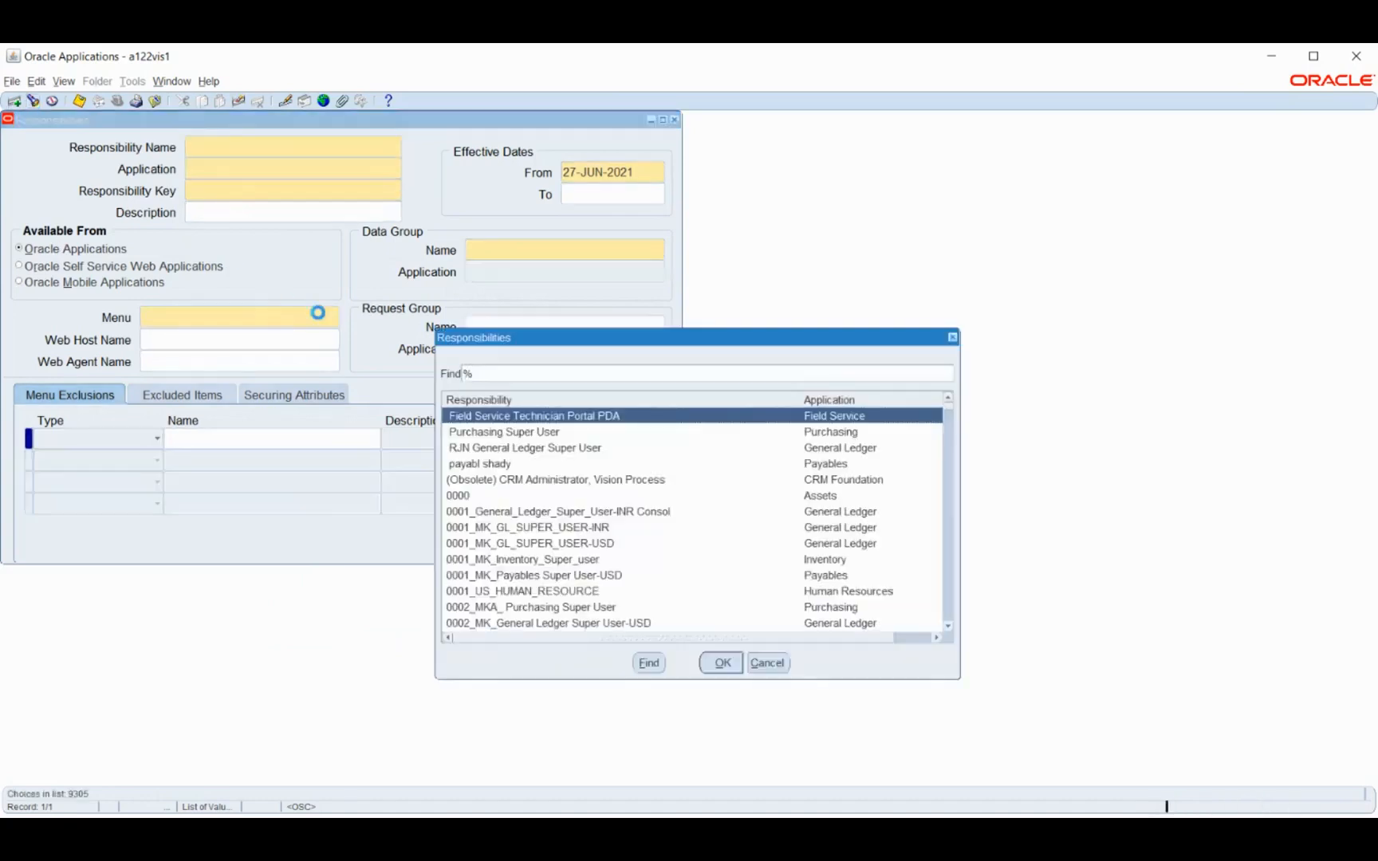
type("human")
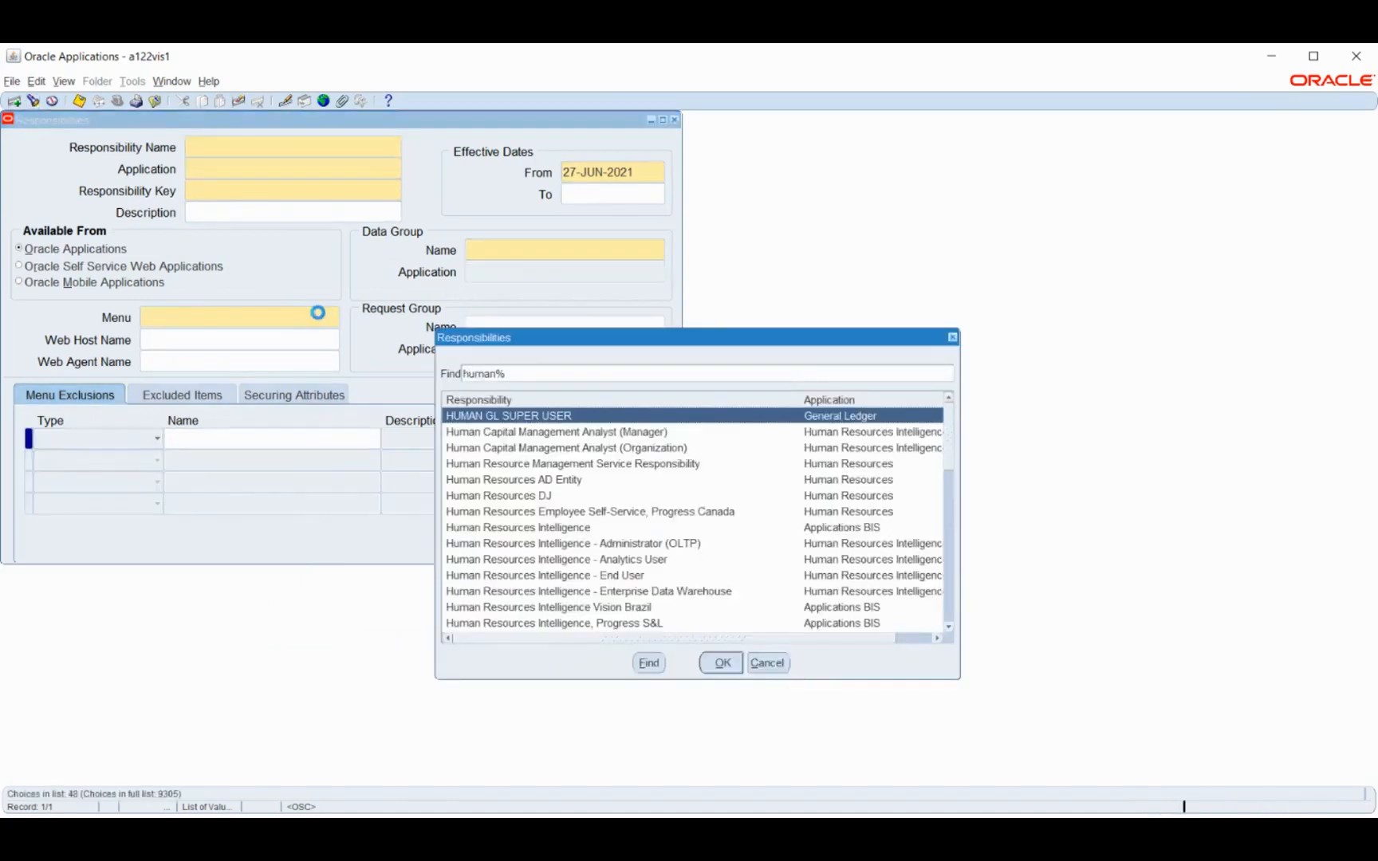
scroll(606, 494, "down", 4)
scroll(608, 499, "down", 8)
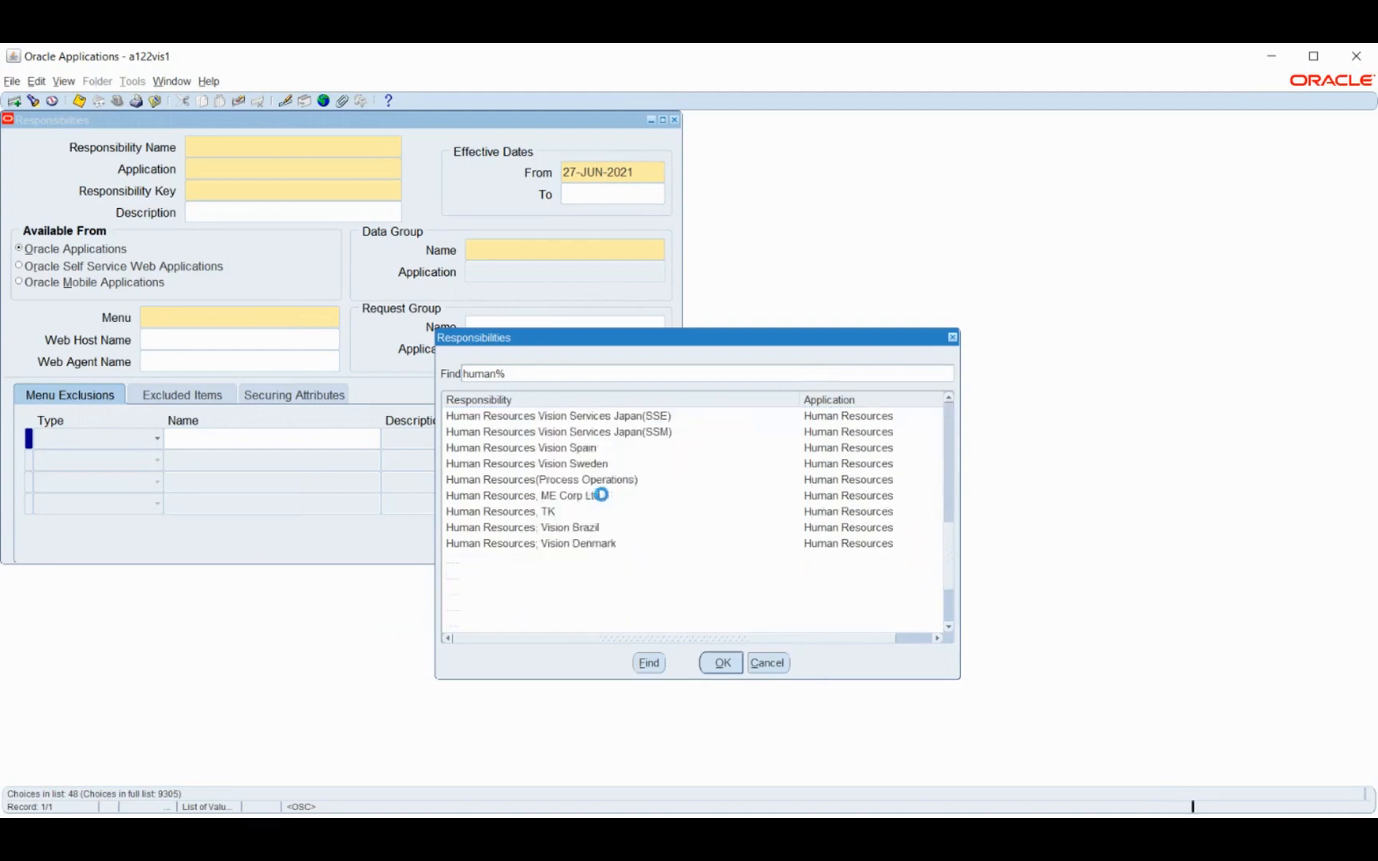
scroll(601, 500, "down", 2)
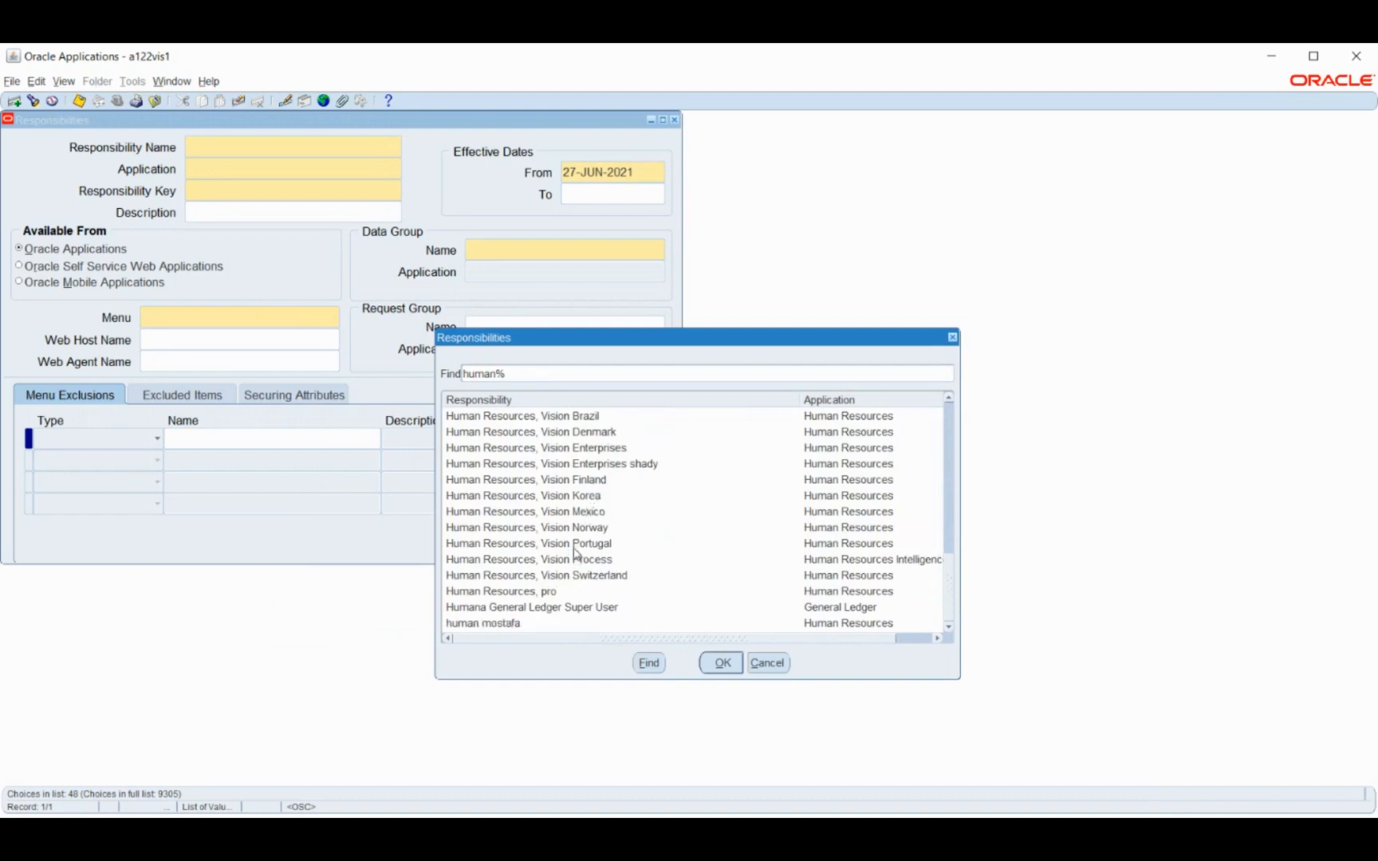
left_click(577, 449)
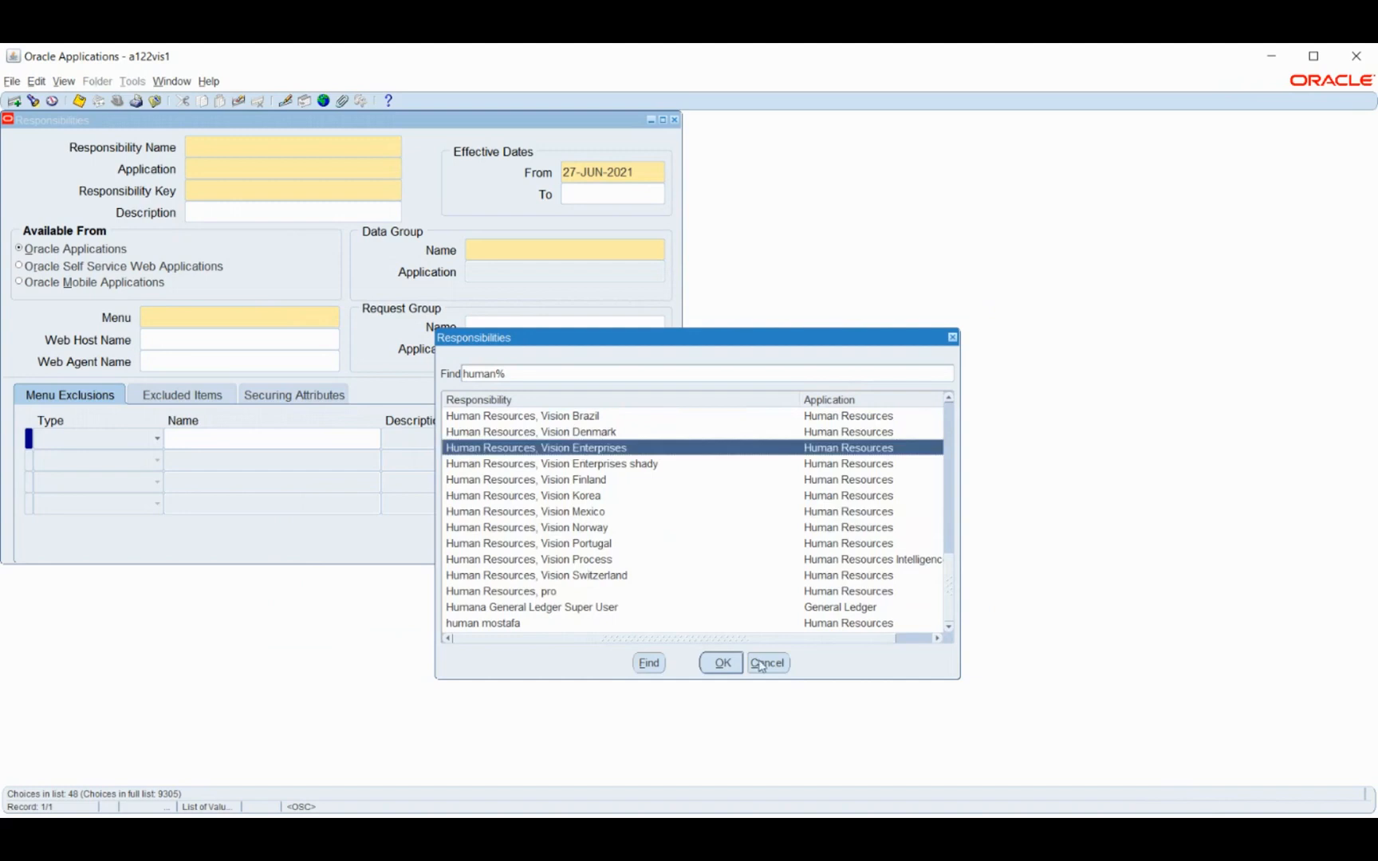
left_click(721, 664)
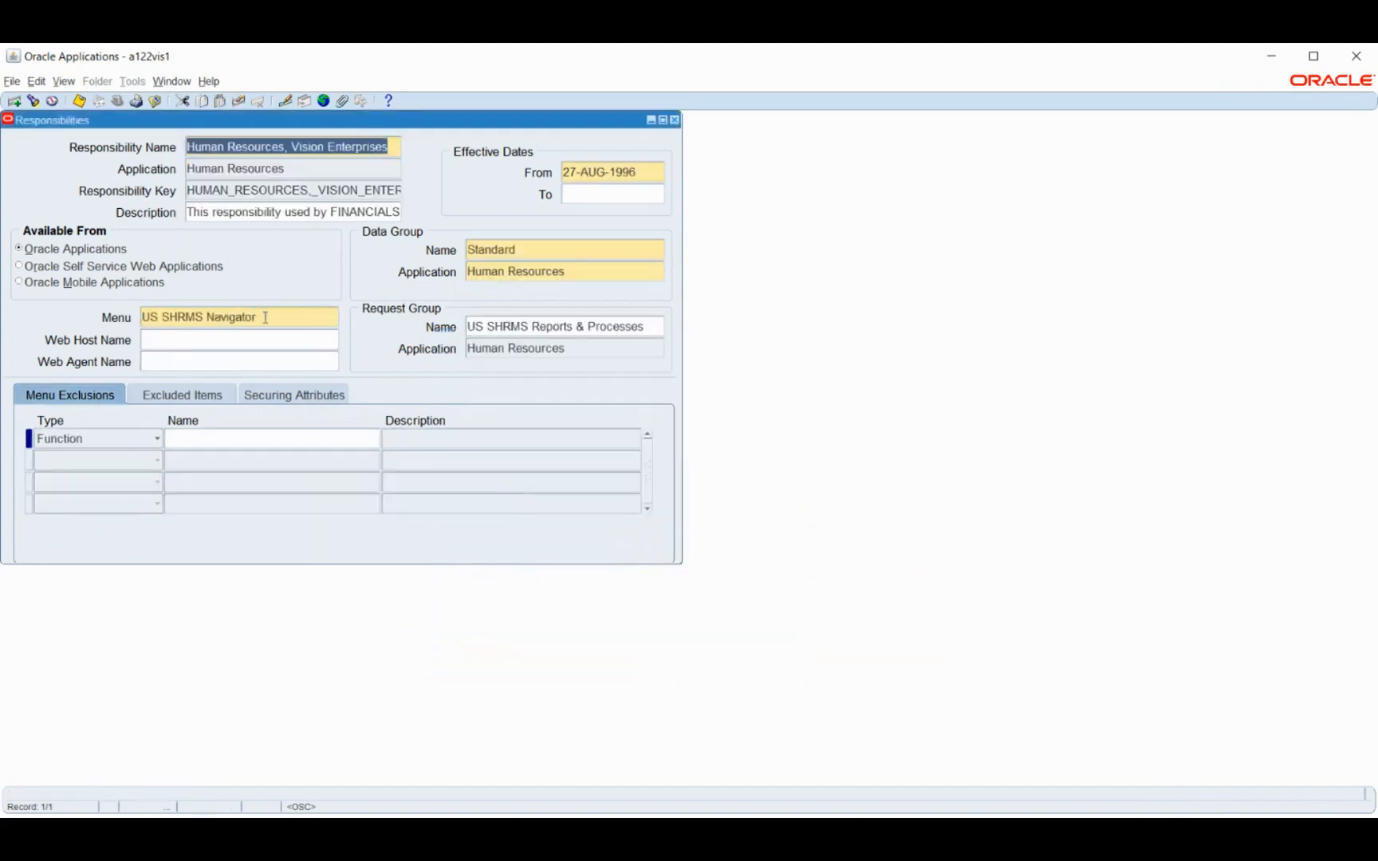
left_click(271, 317)
key("ctrl+c")
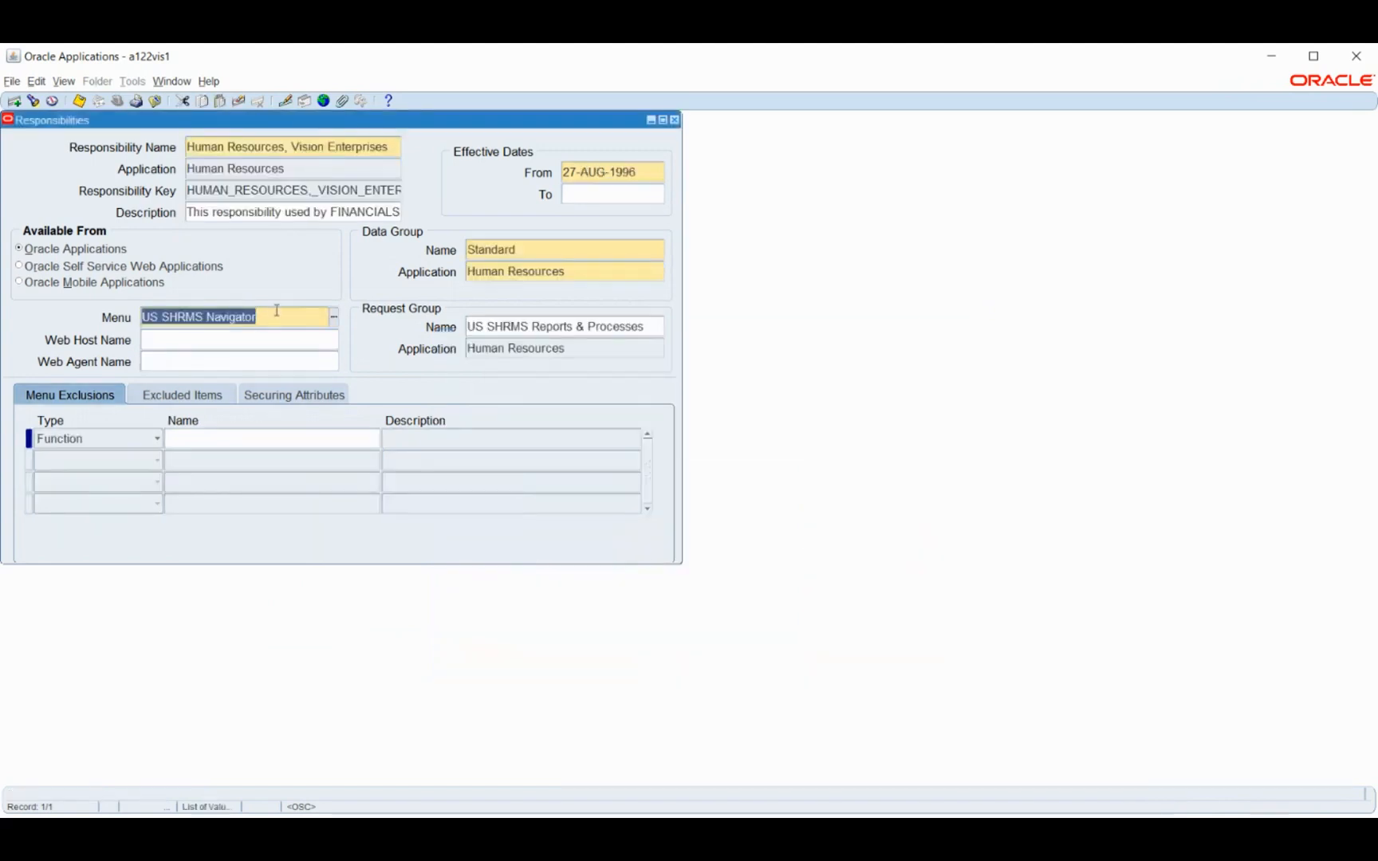
Start a new responsibility record named BM HRMS for the Human Resources application, with BM HRMS as its responsibility key
left_click(272, 146)
key("ctrl+Down")
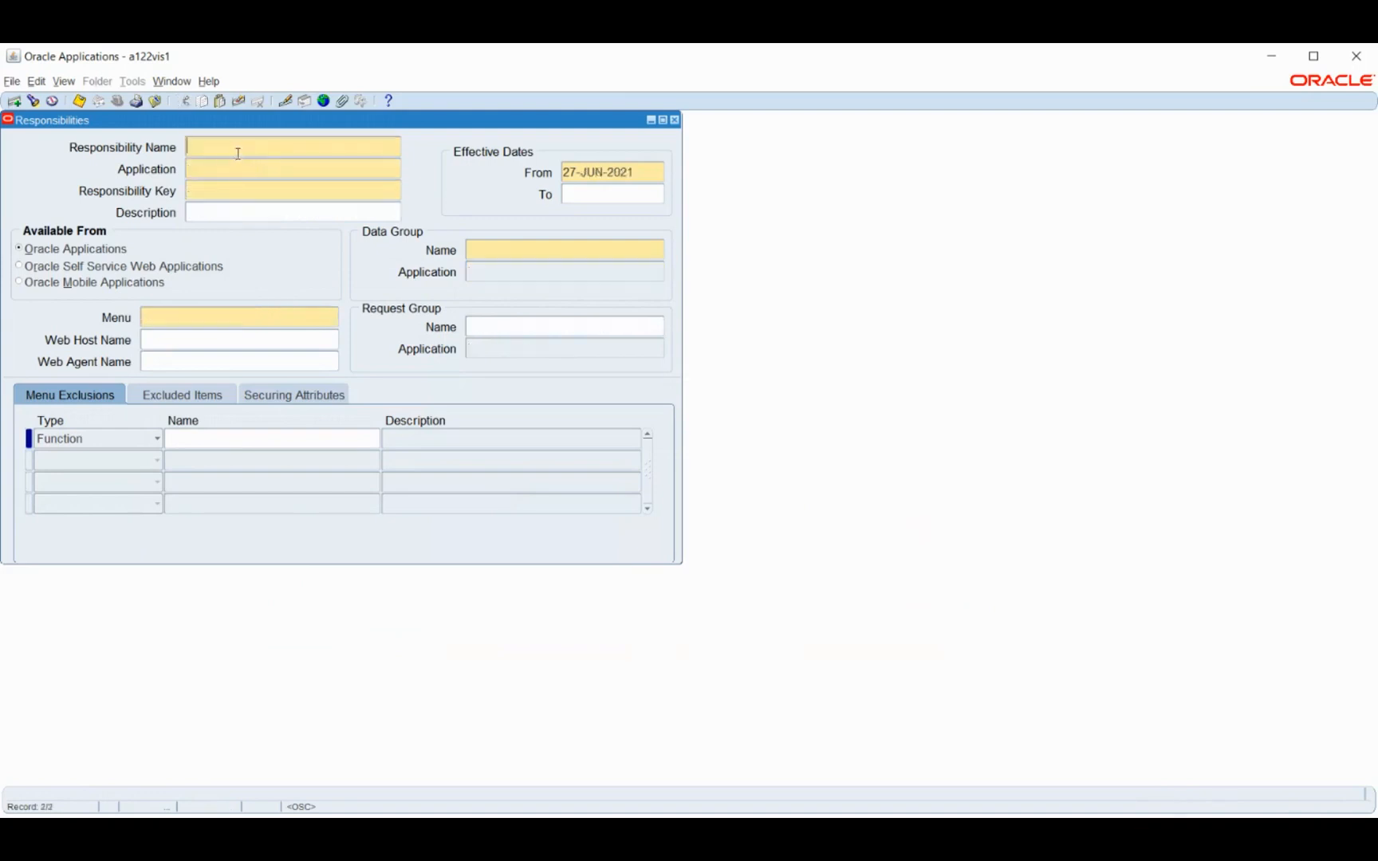
type("BM HRMS")
key("Tab")
type("human resources")
key("Tab")
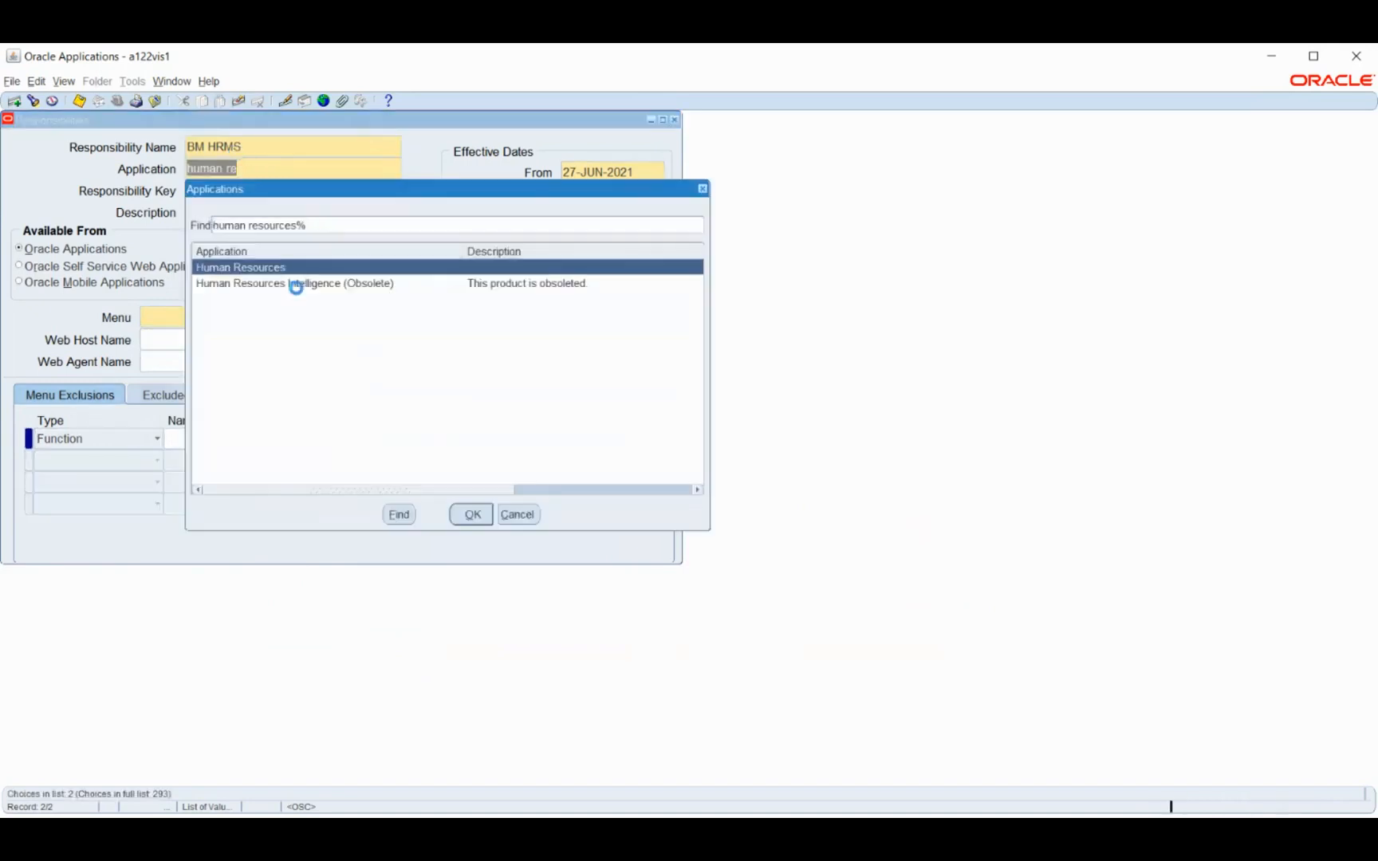
key("Return")
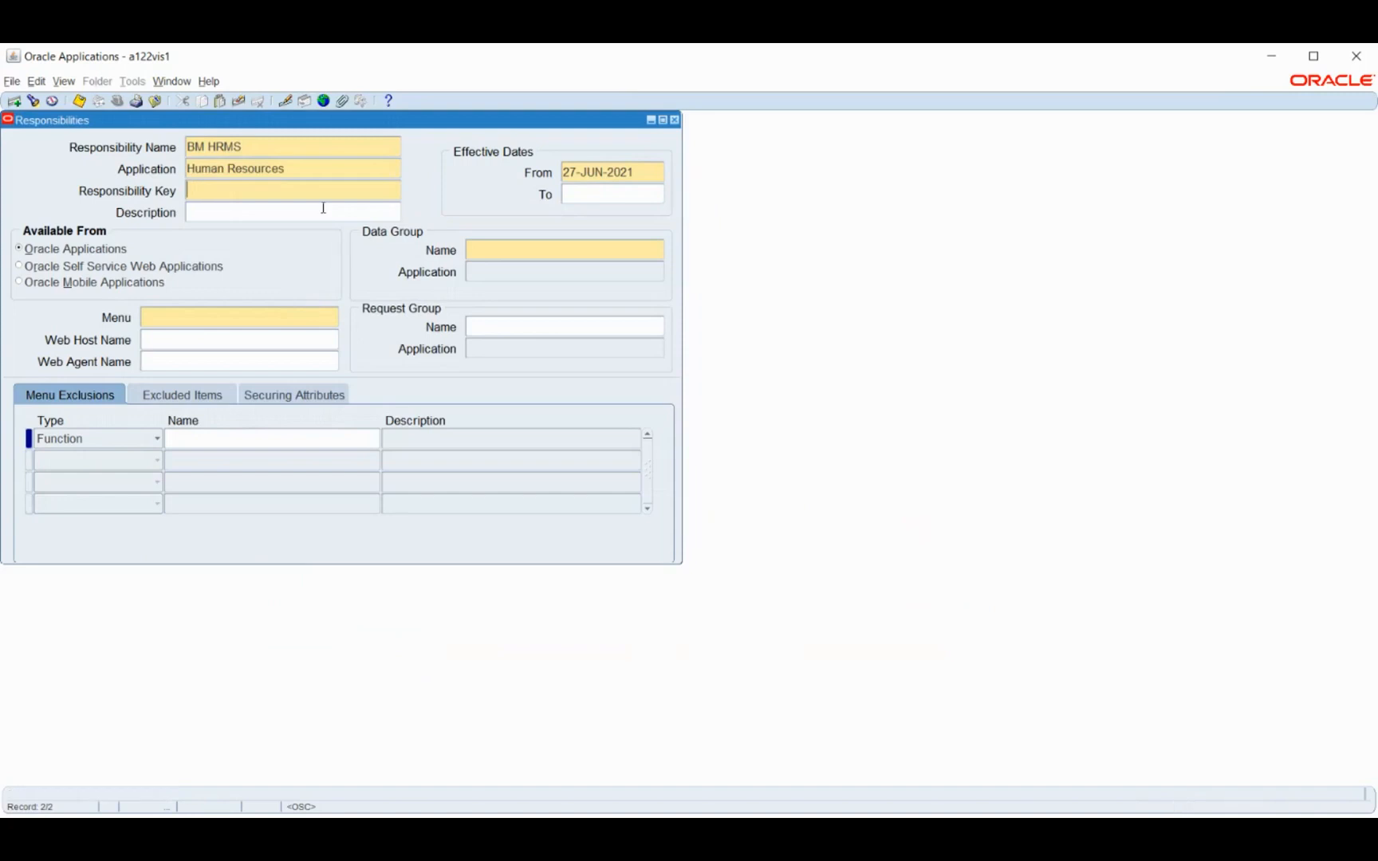
type("BM HRMS")
left_click(323, 207)
Set the new responsibility's effective start date to 01-JAN-2021
left_click(652, 164)
double_click(652, 169)
type("1-JAN-2021")
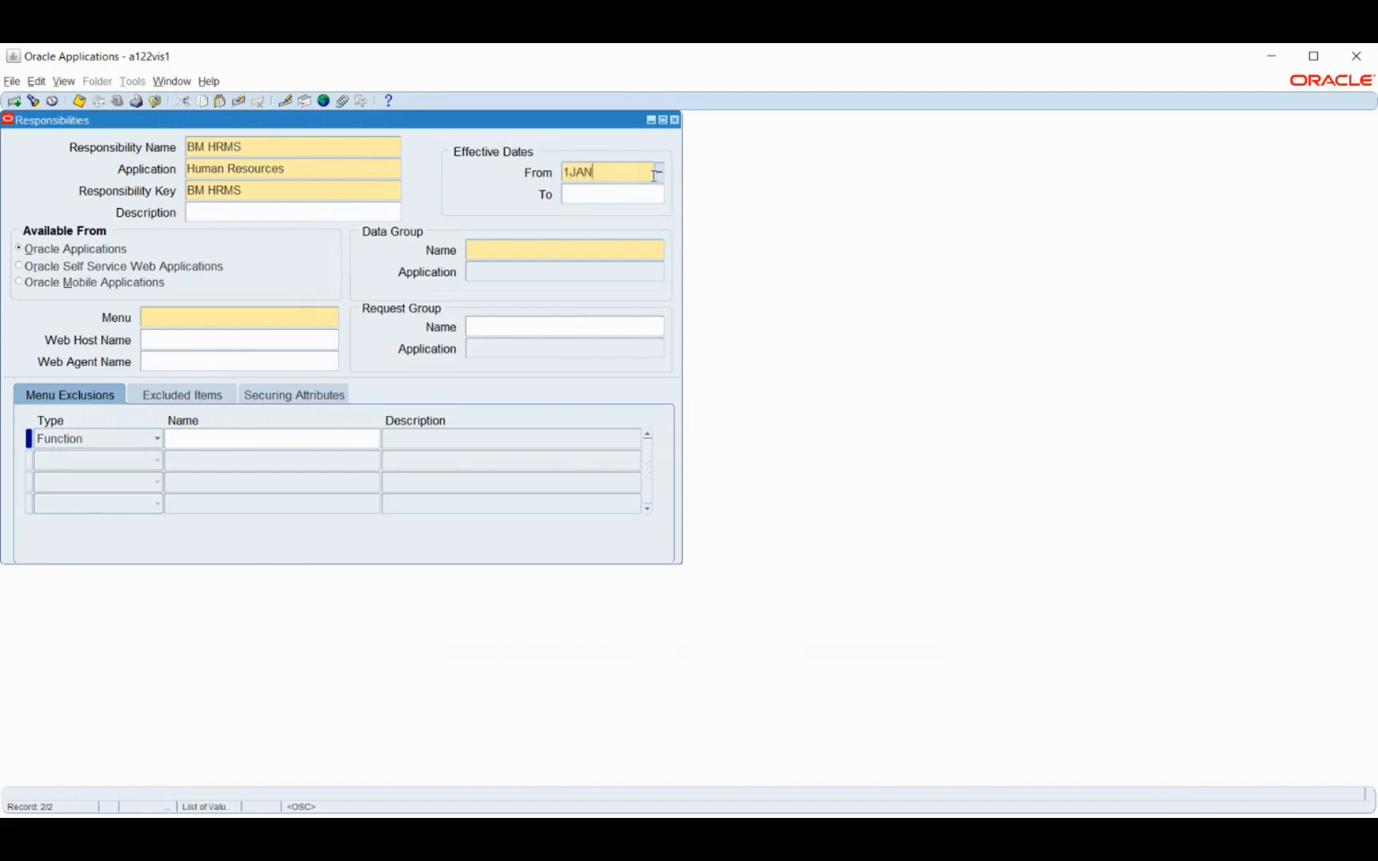
key("Tab")
Assign the Standard data group to the new responsibility, with Human Resources as the data group application
left_click(550, 250)
type("Standard")
key("Tab")
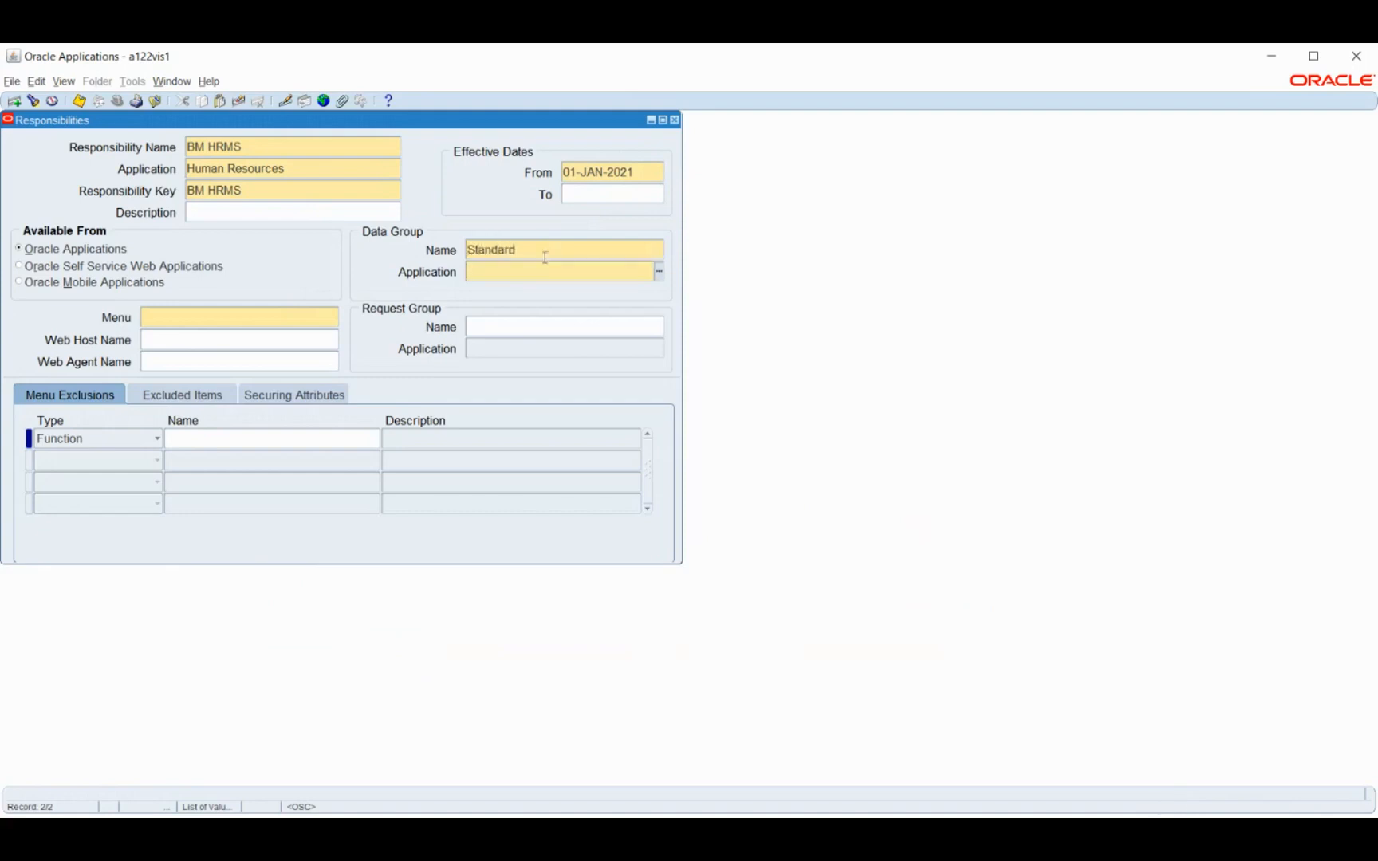
type("hum")
key("Tab")
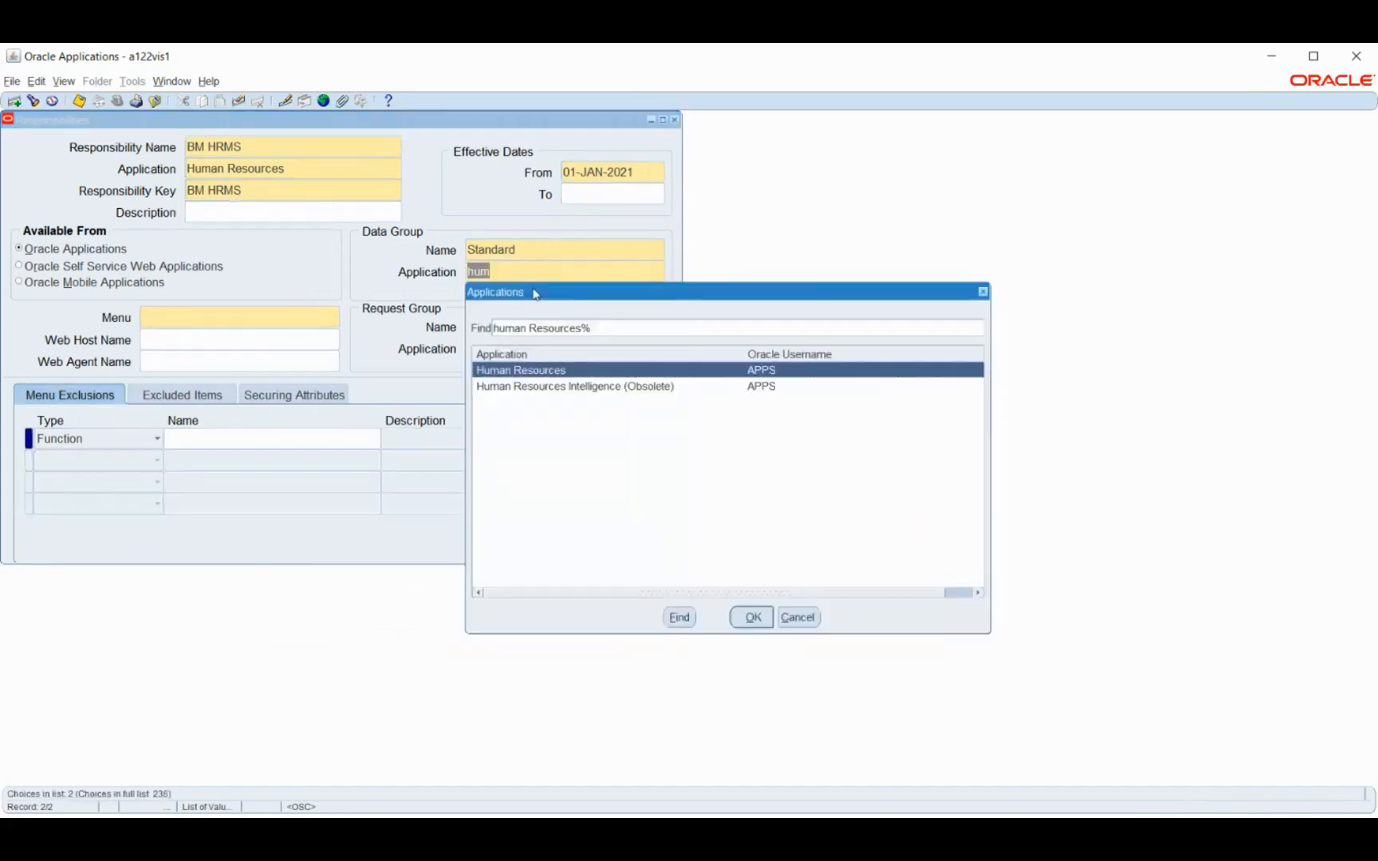
left_click(752, 616)
Assign the US SHRMS Navigator menu and the US HRMS Reports & Processes request group, then save and close the responsibility
key("ctrl+v")
key("Tab")
left_click(494, 326)
type("us h")
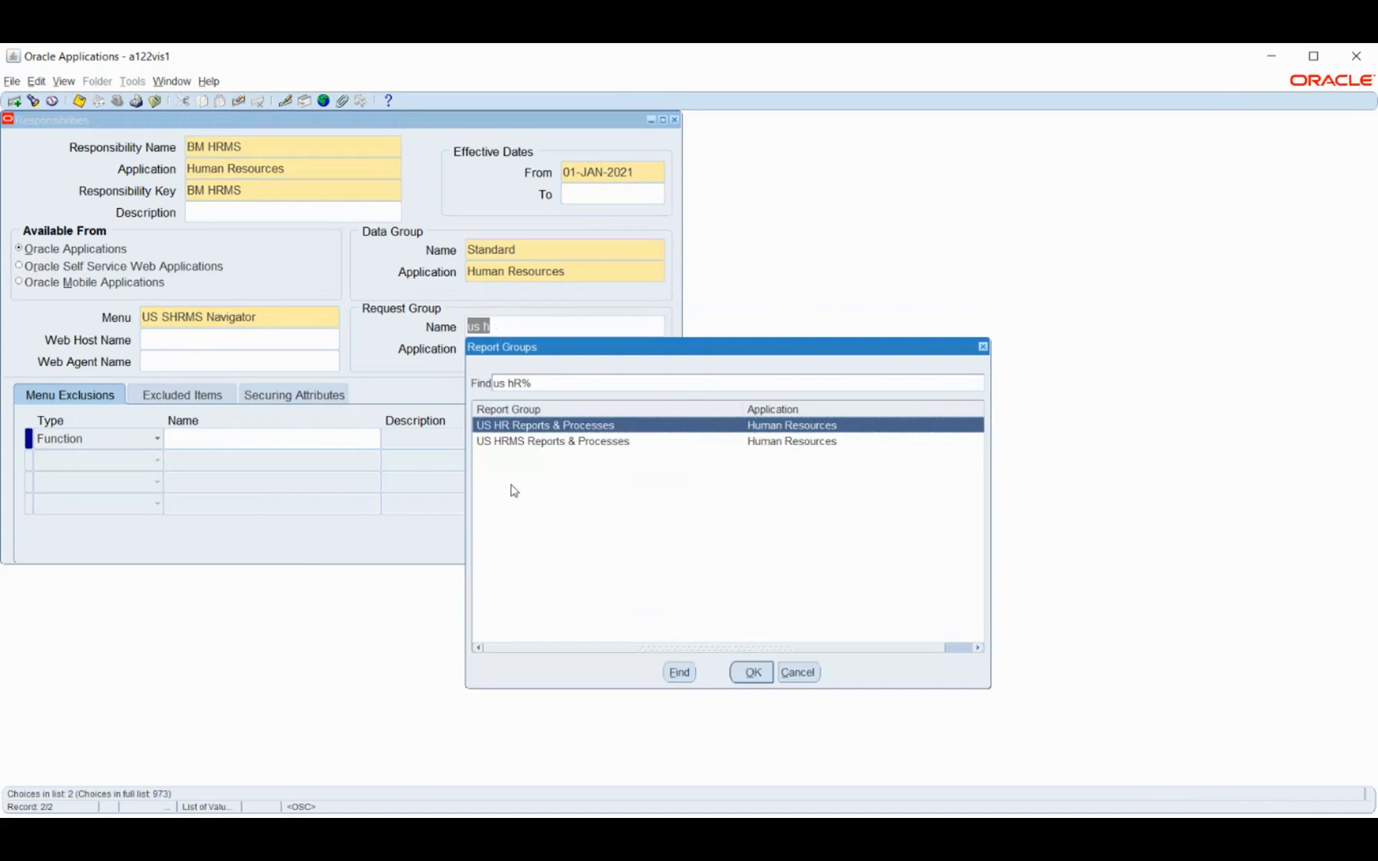
left_click(520, 441)
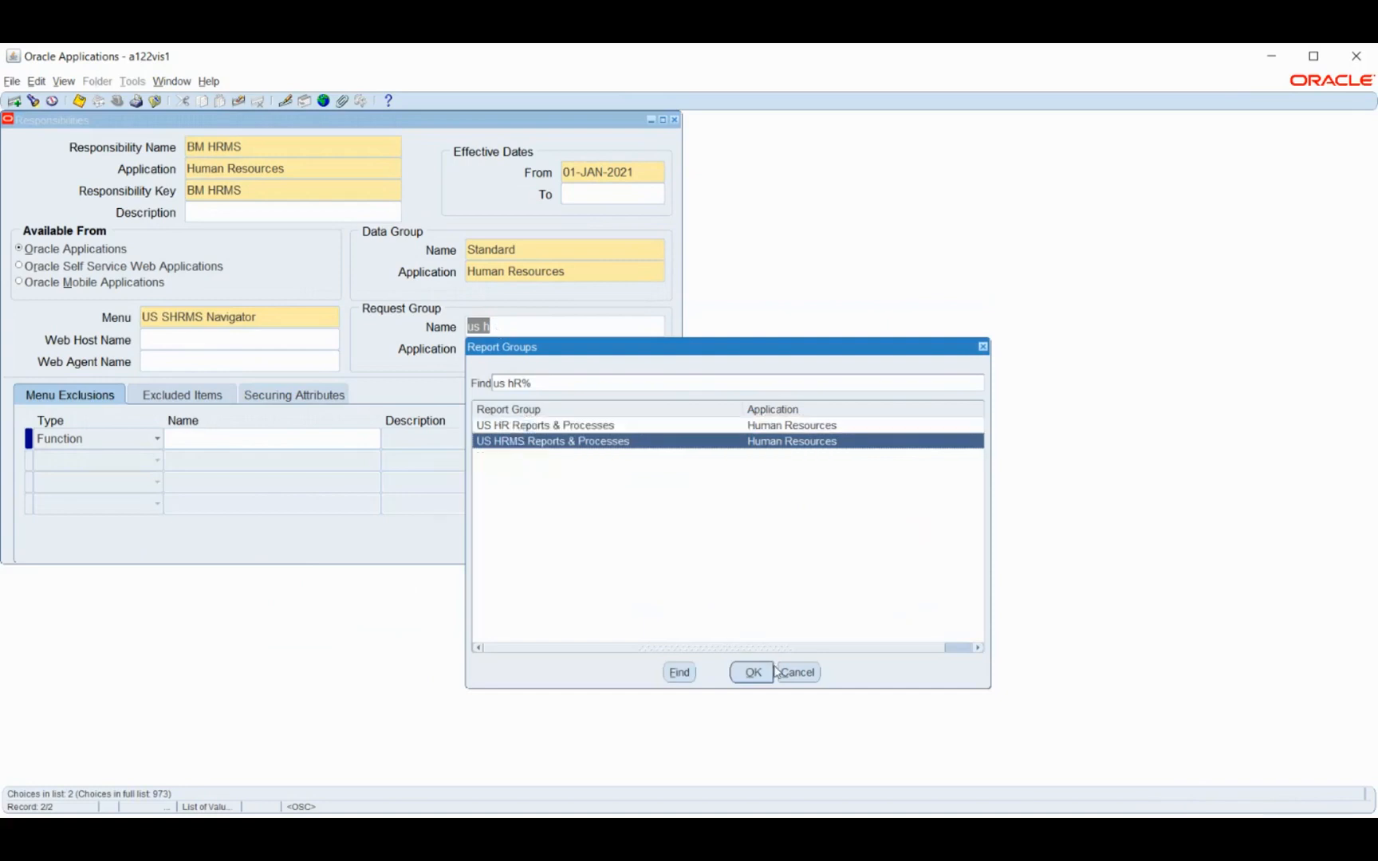
left_click(753, 672)
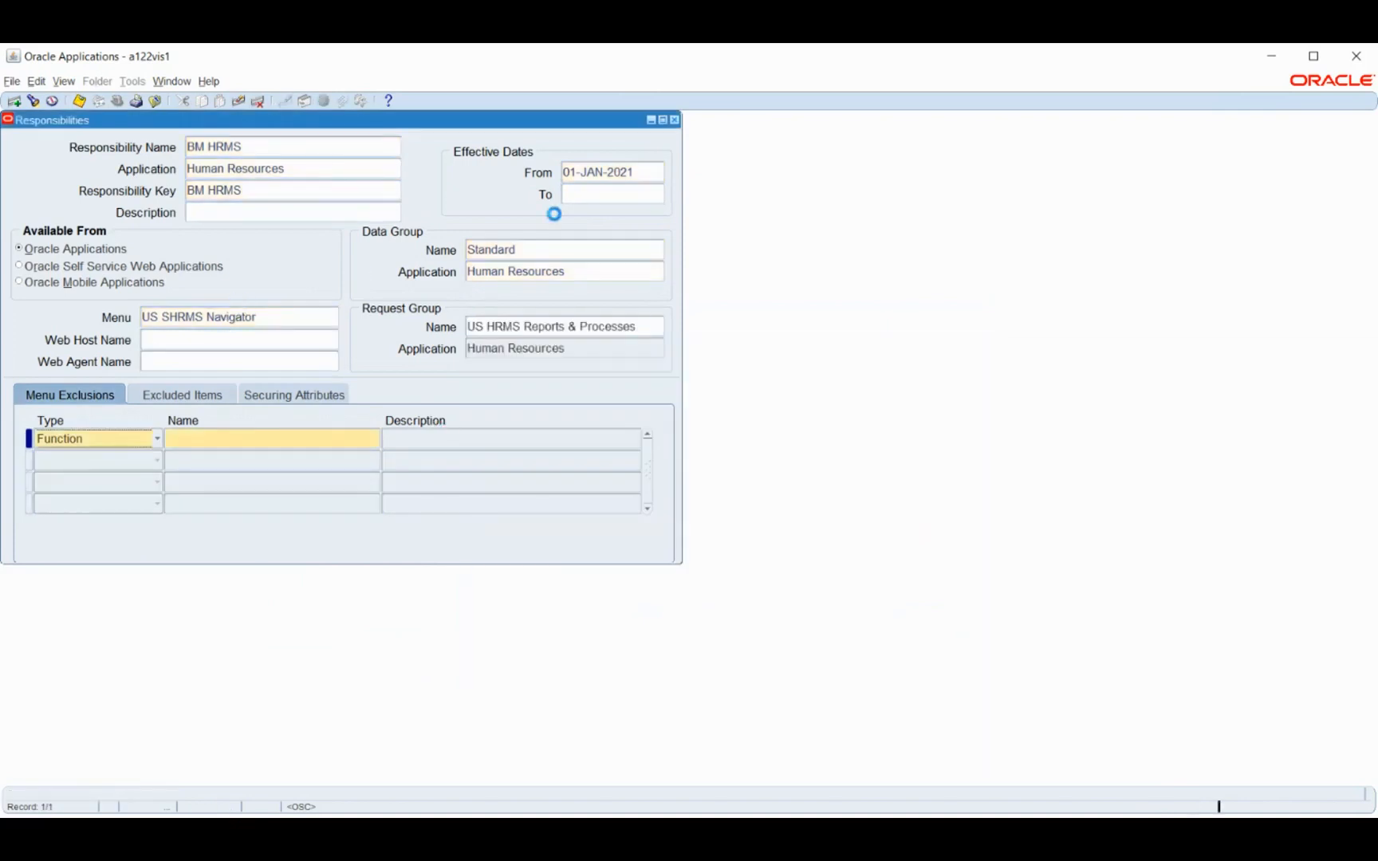
key("ctrl+s")
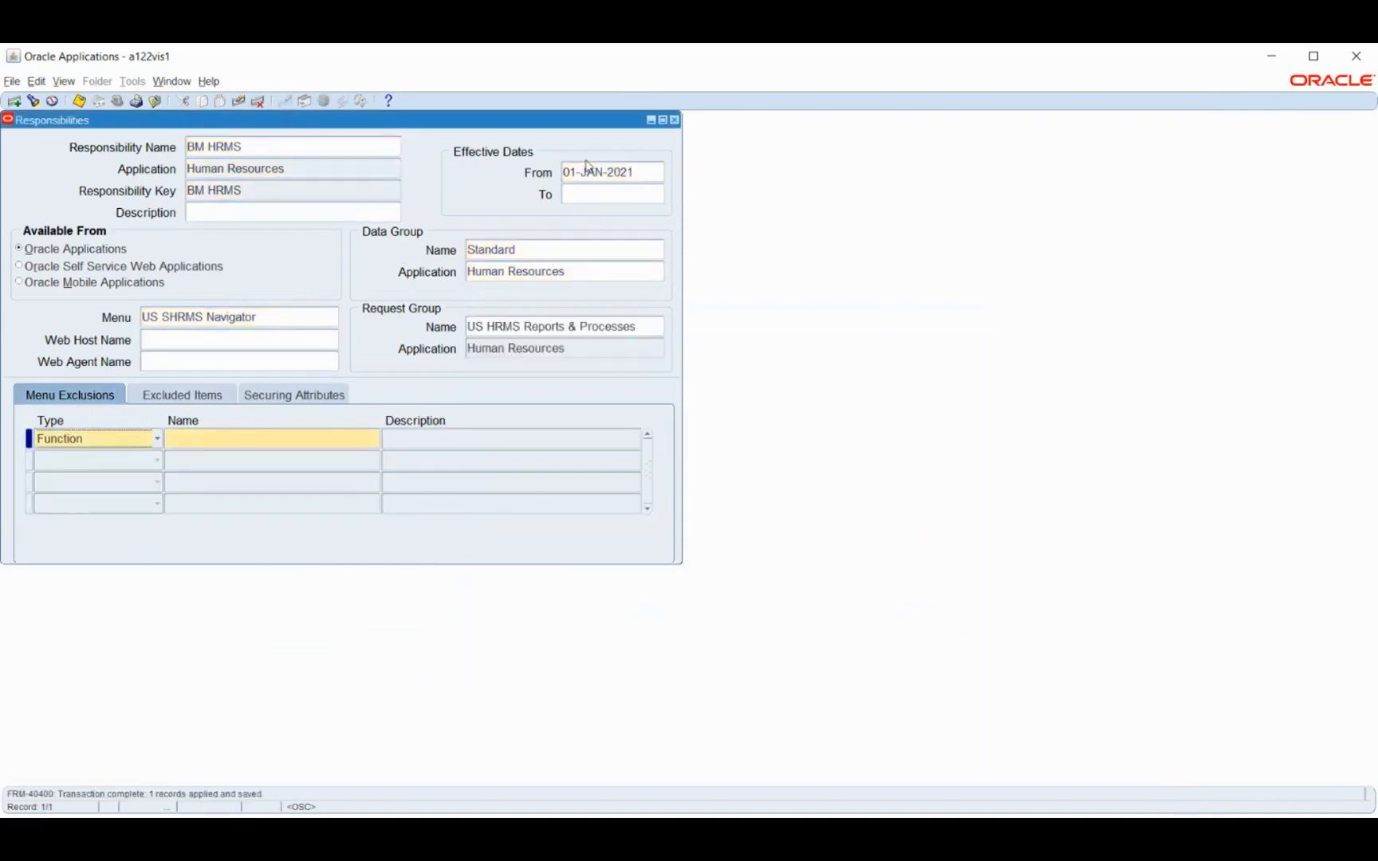
left_click(674, 120)
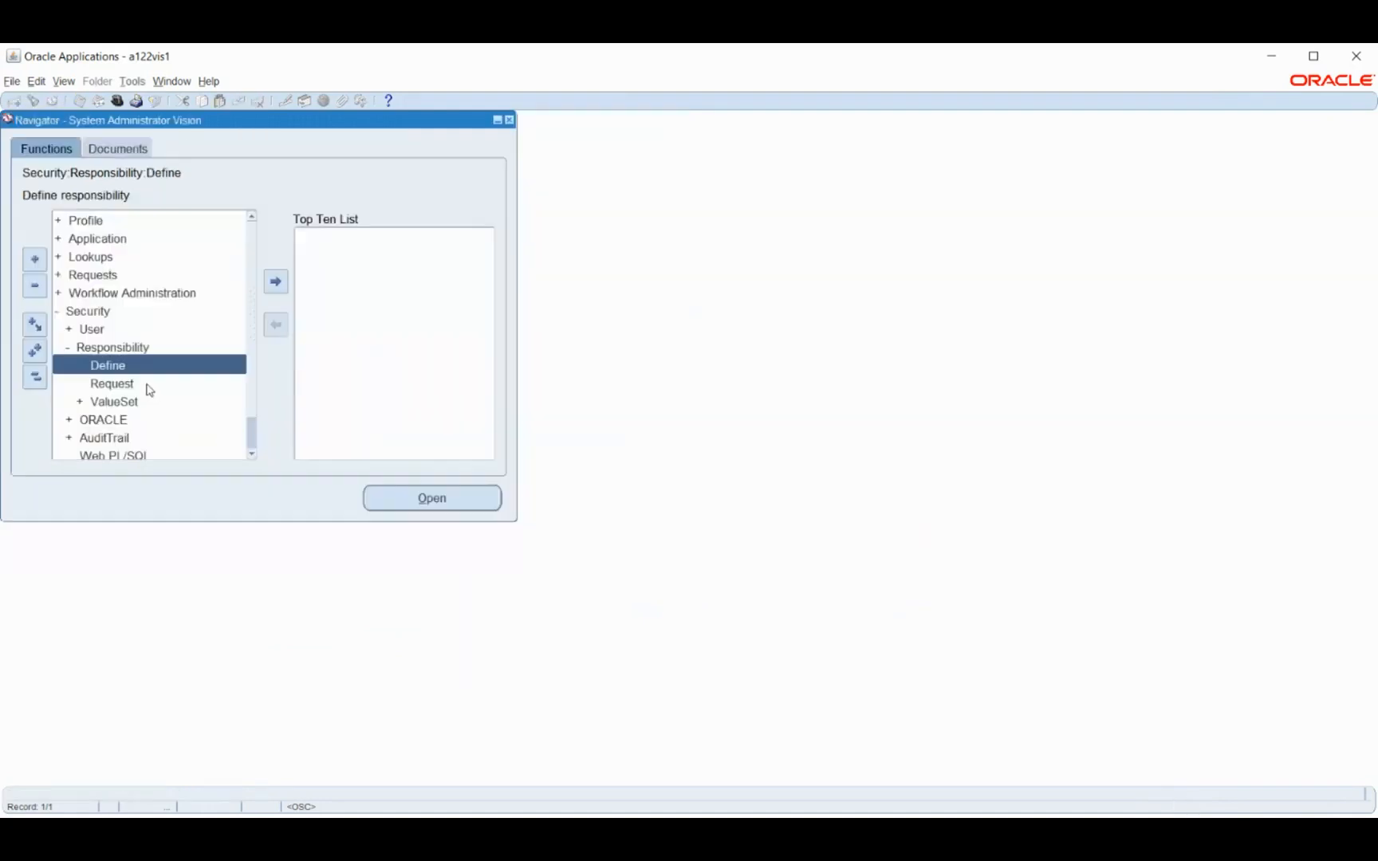
Open the form for defining users under Security and query the existing user account by its user name
left_click(94, 330)
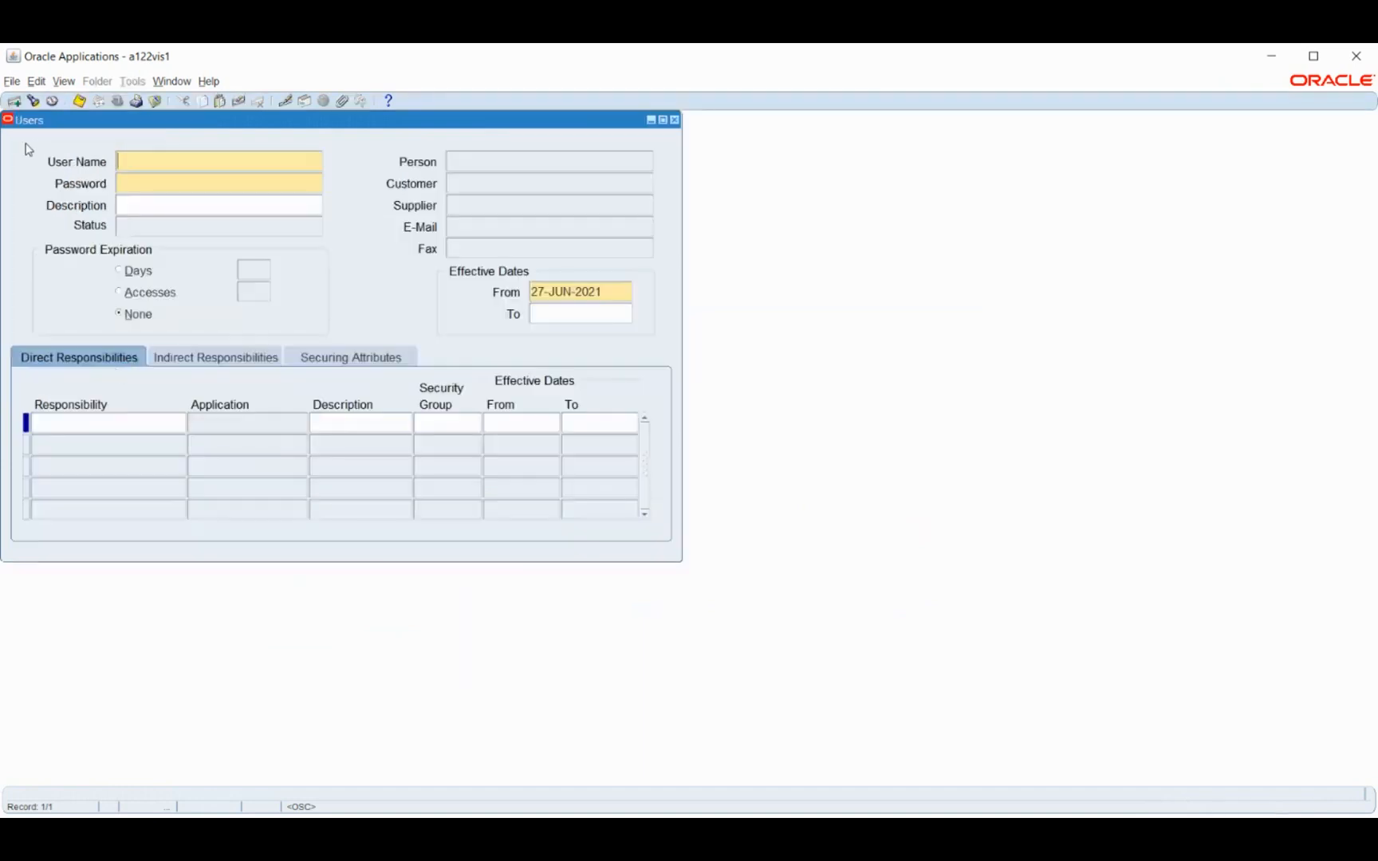
key("F11")
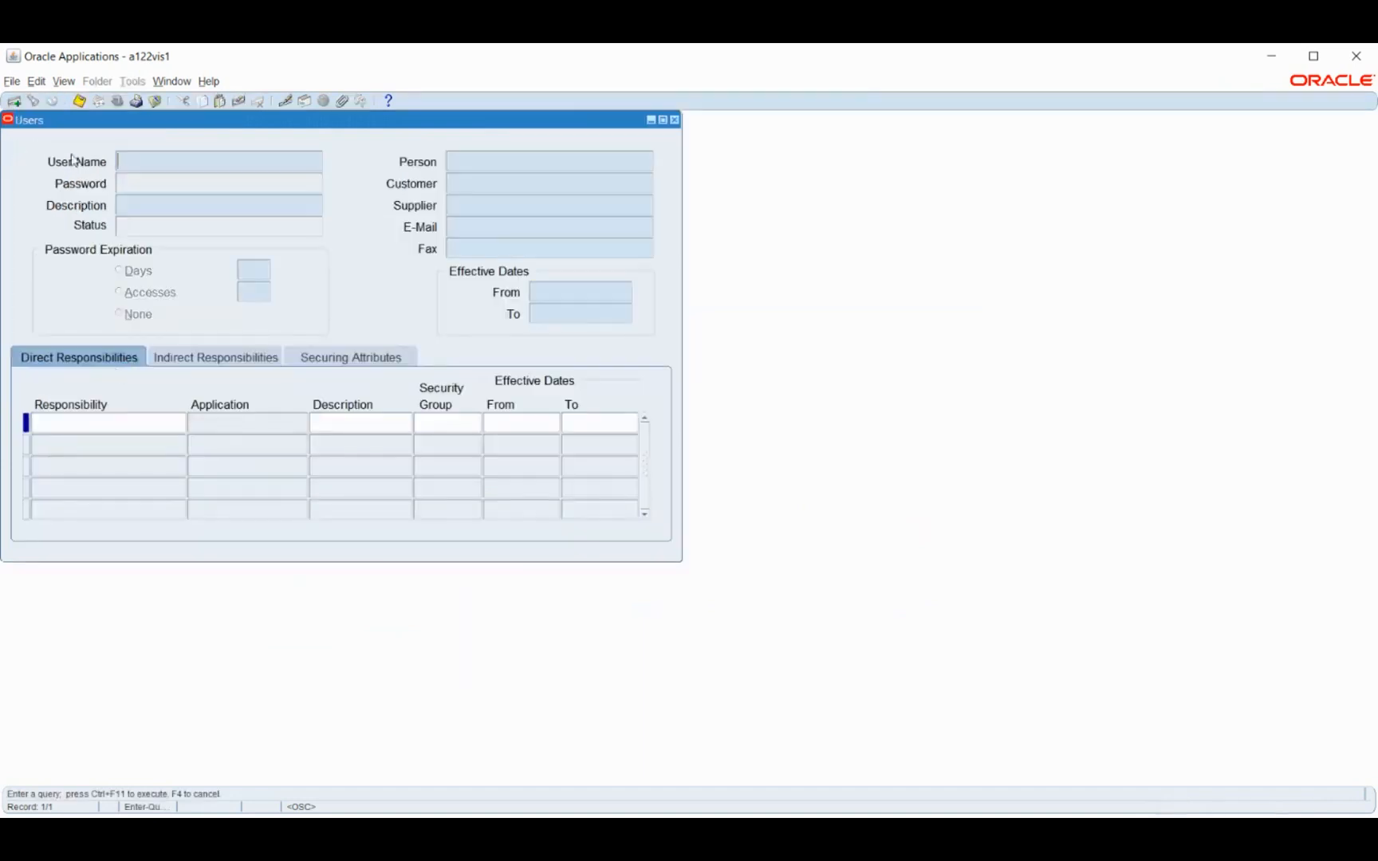
type("ARUN. D1123")
key("ctrl+F11")
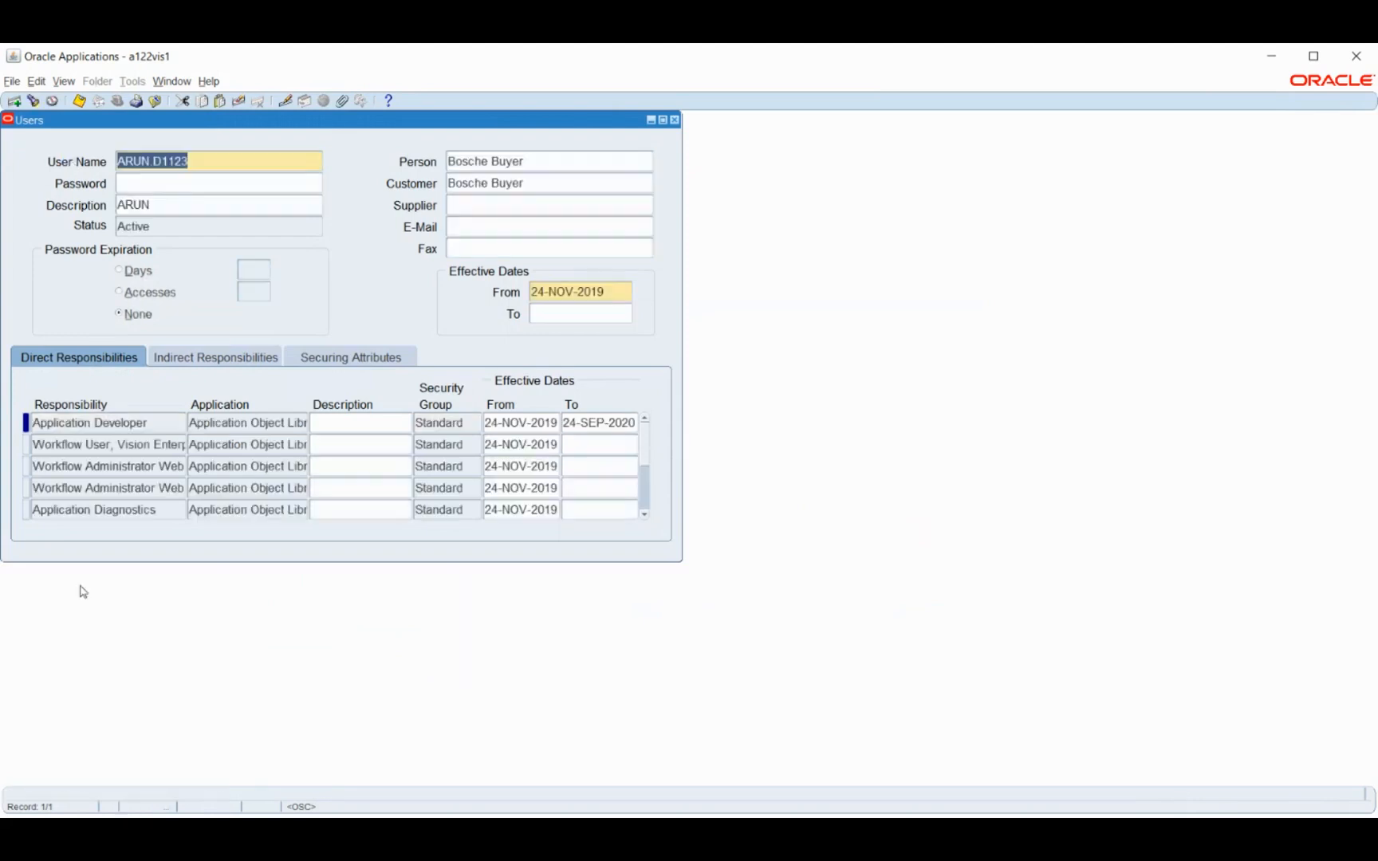
Add BM HRMS as a new entry in the user's direct responsibilities
left_click(92, 465)
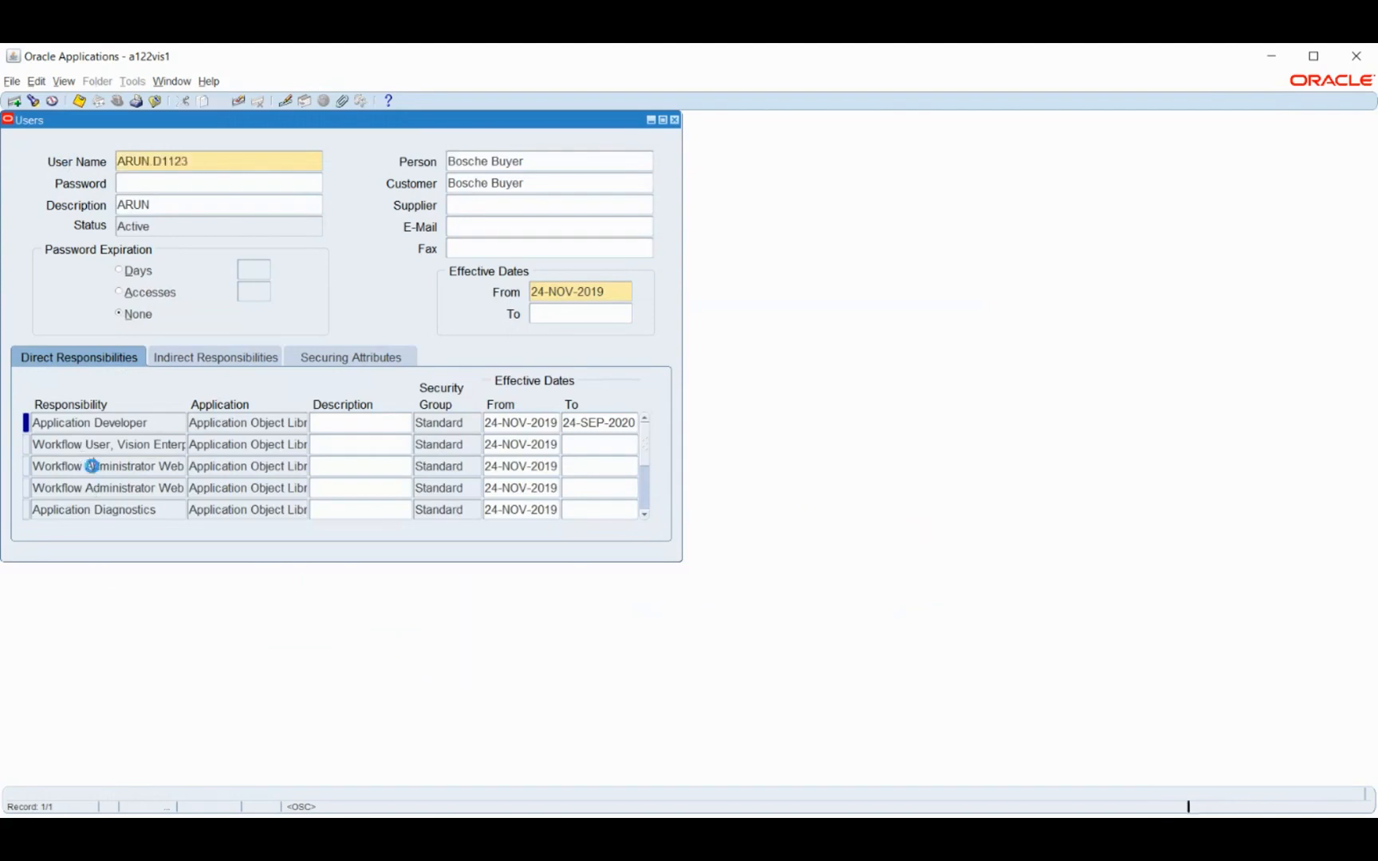
key("ctrl+Down")
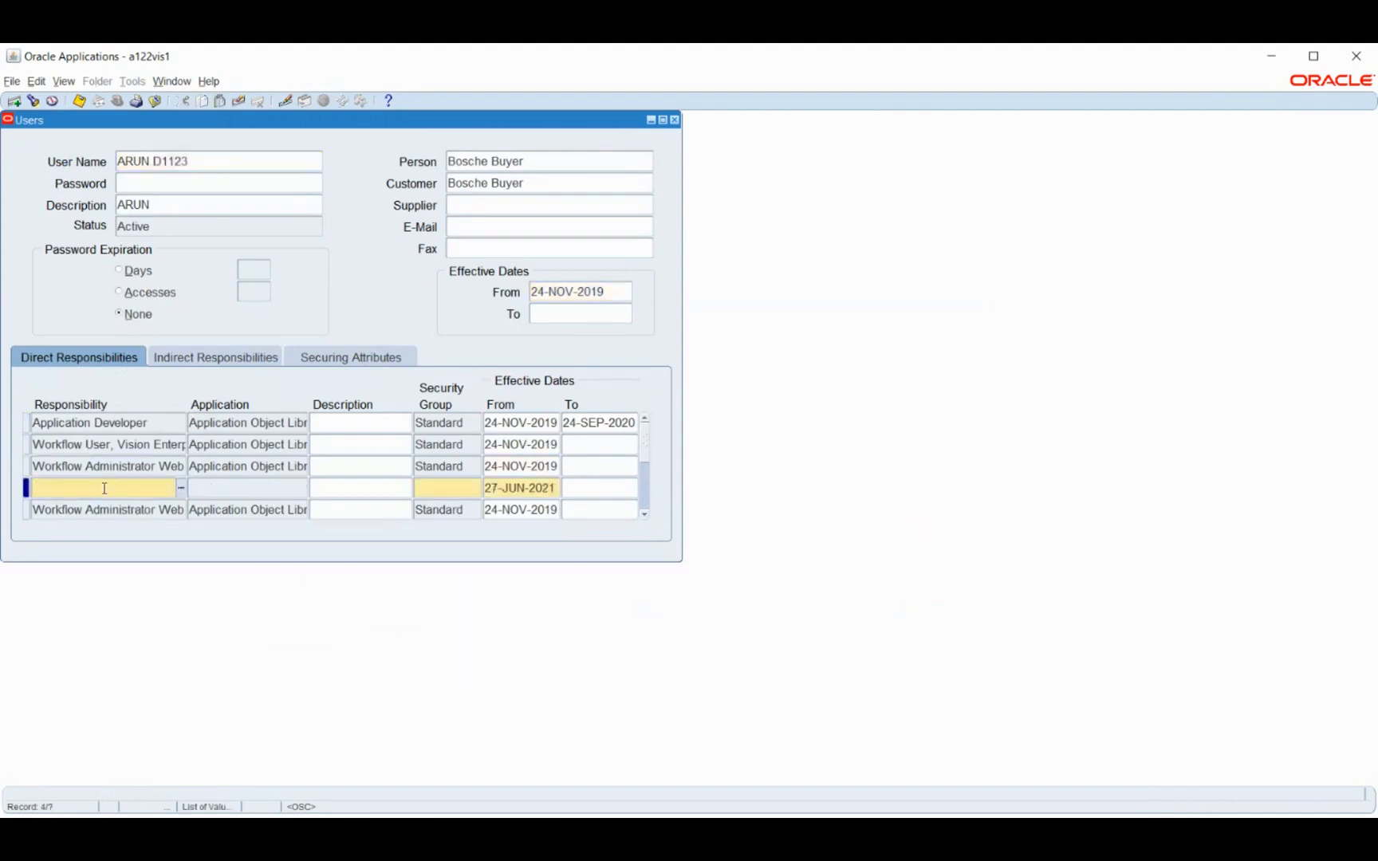
type("bm")
key("Tab")
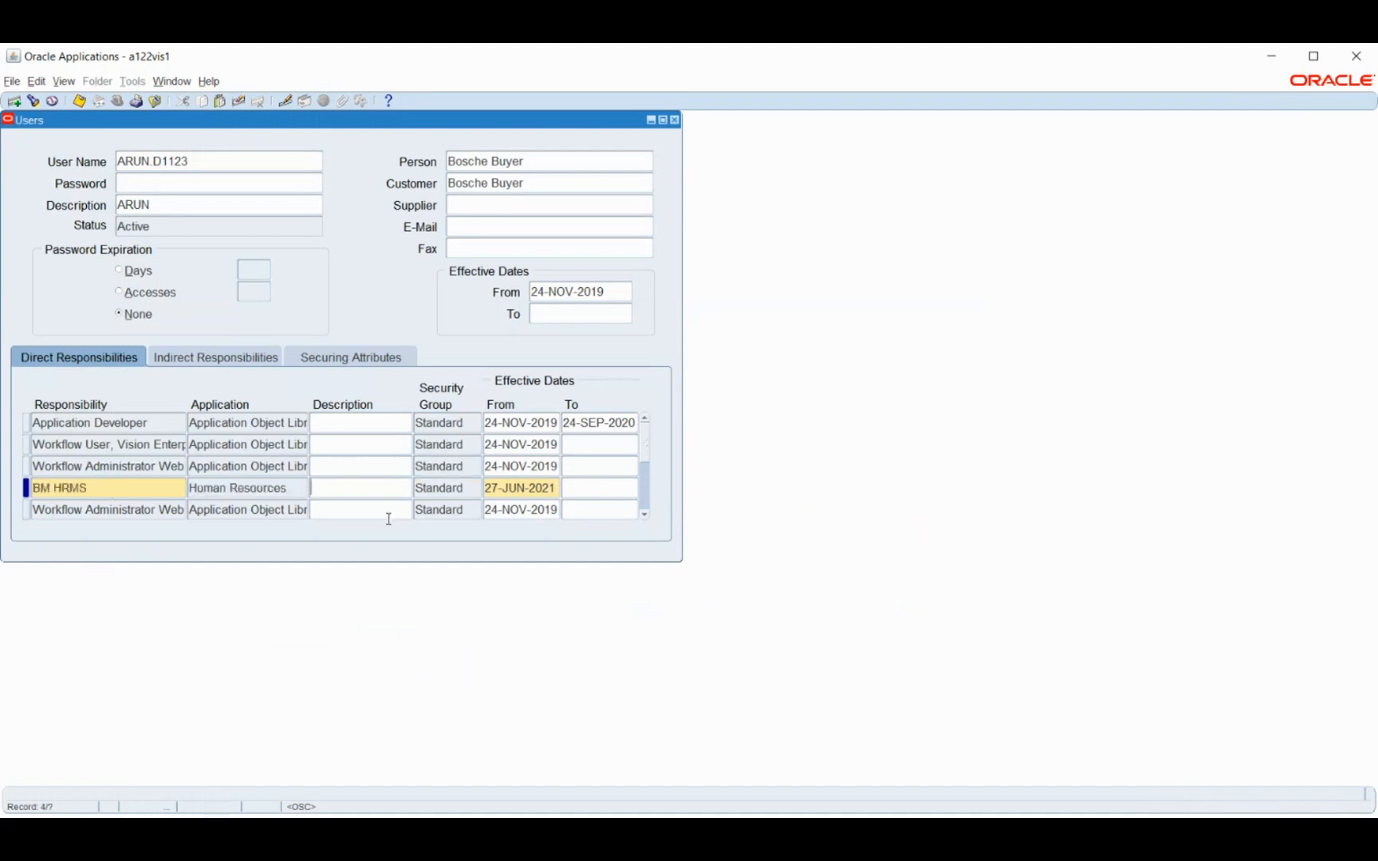
Set the BM HRMS assignment's effective start date to 01-JAN-2021, then save and close the user record
left_click(486, 487)
left_click(470, 488)
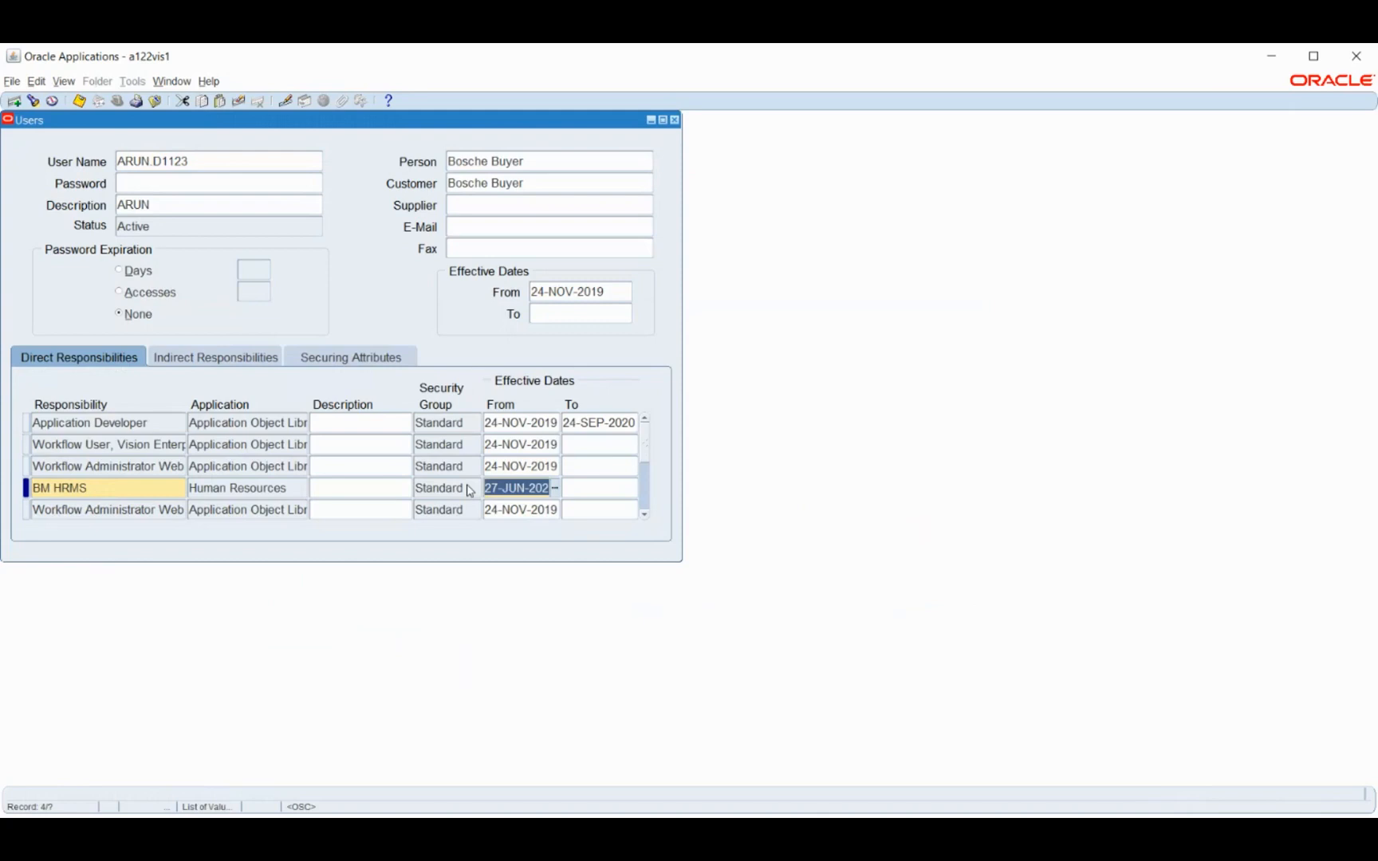
type("1-JAN-2021")
key("Tab")
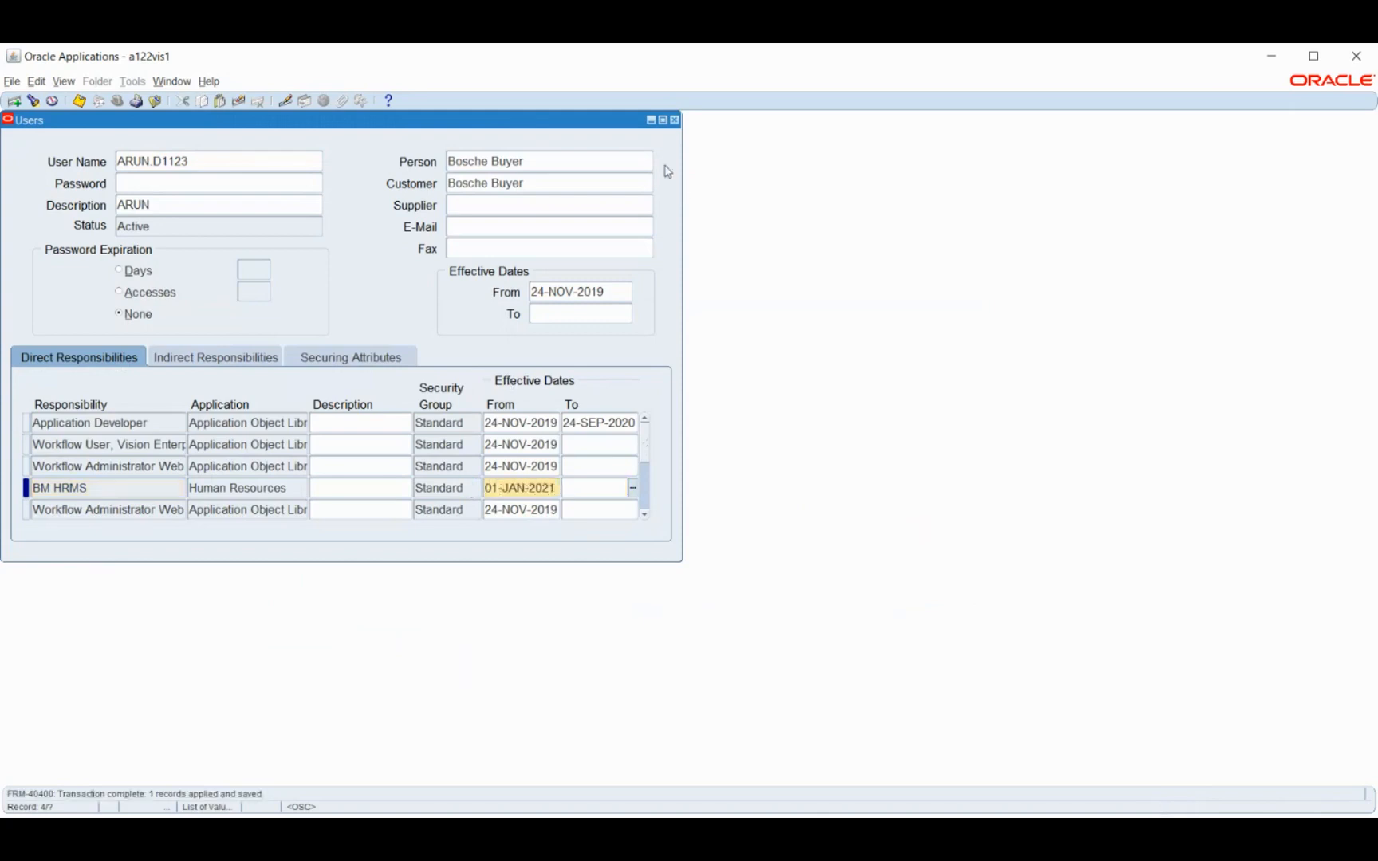
left_click(674, 120)
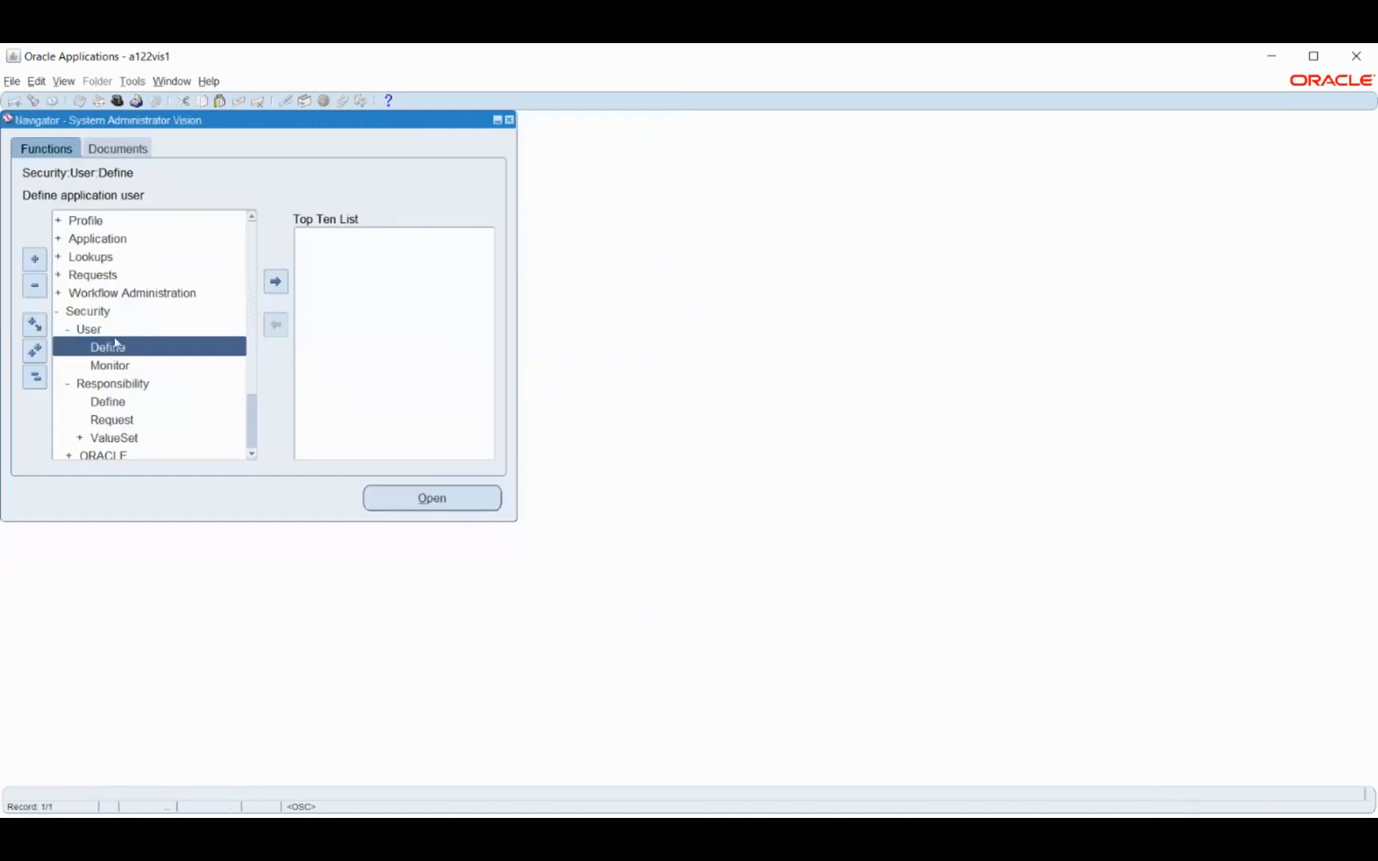
Open the search form for system profile values under Profile
double_click(86, 223)
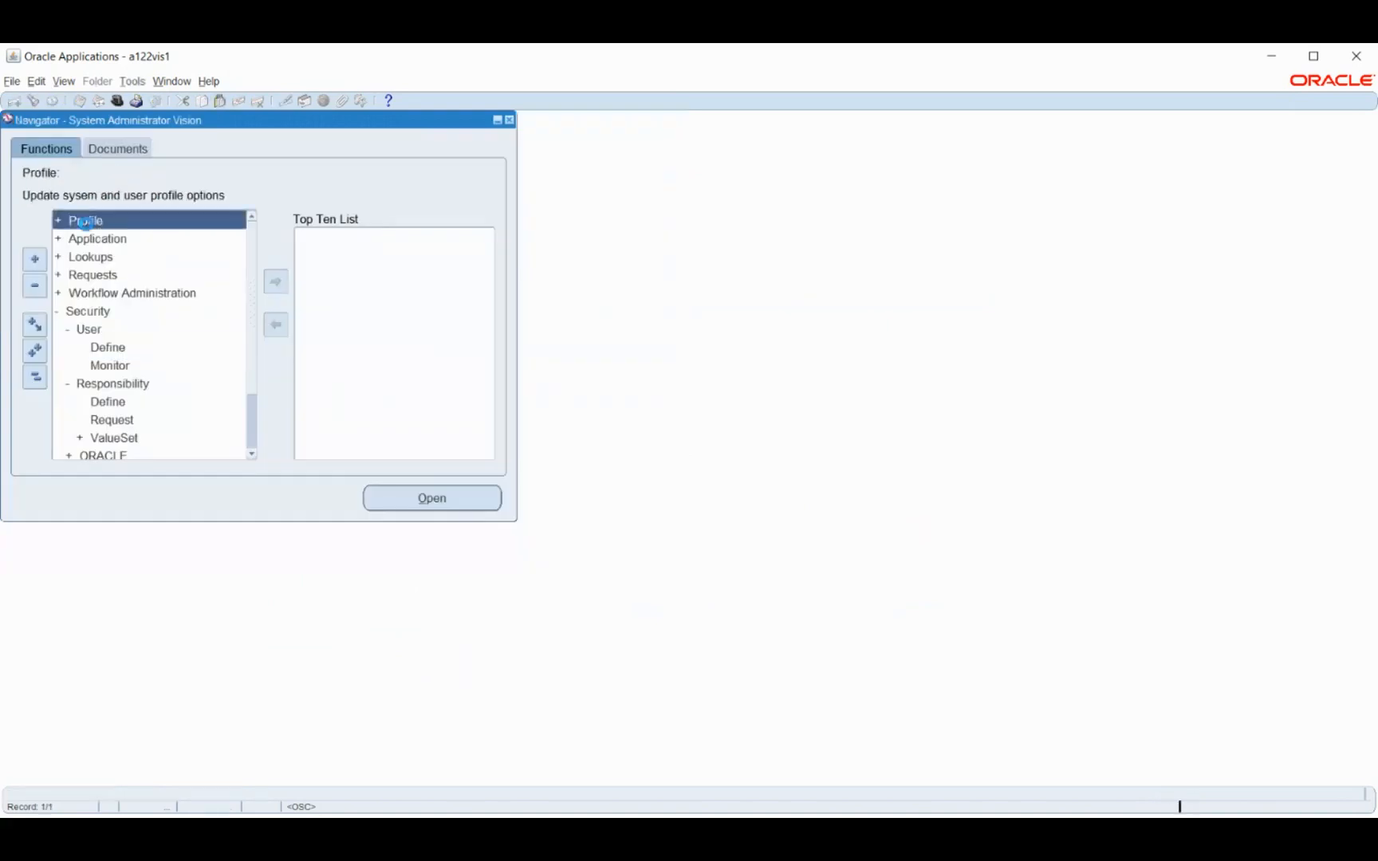
double_click(99, 239)
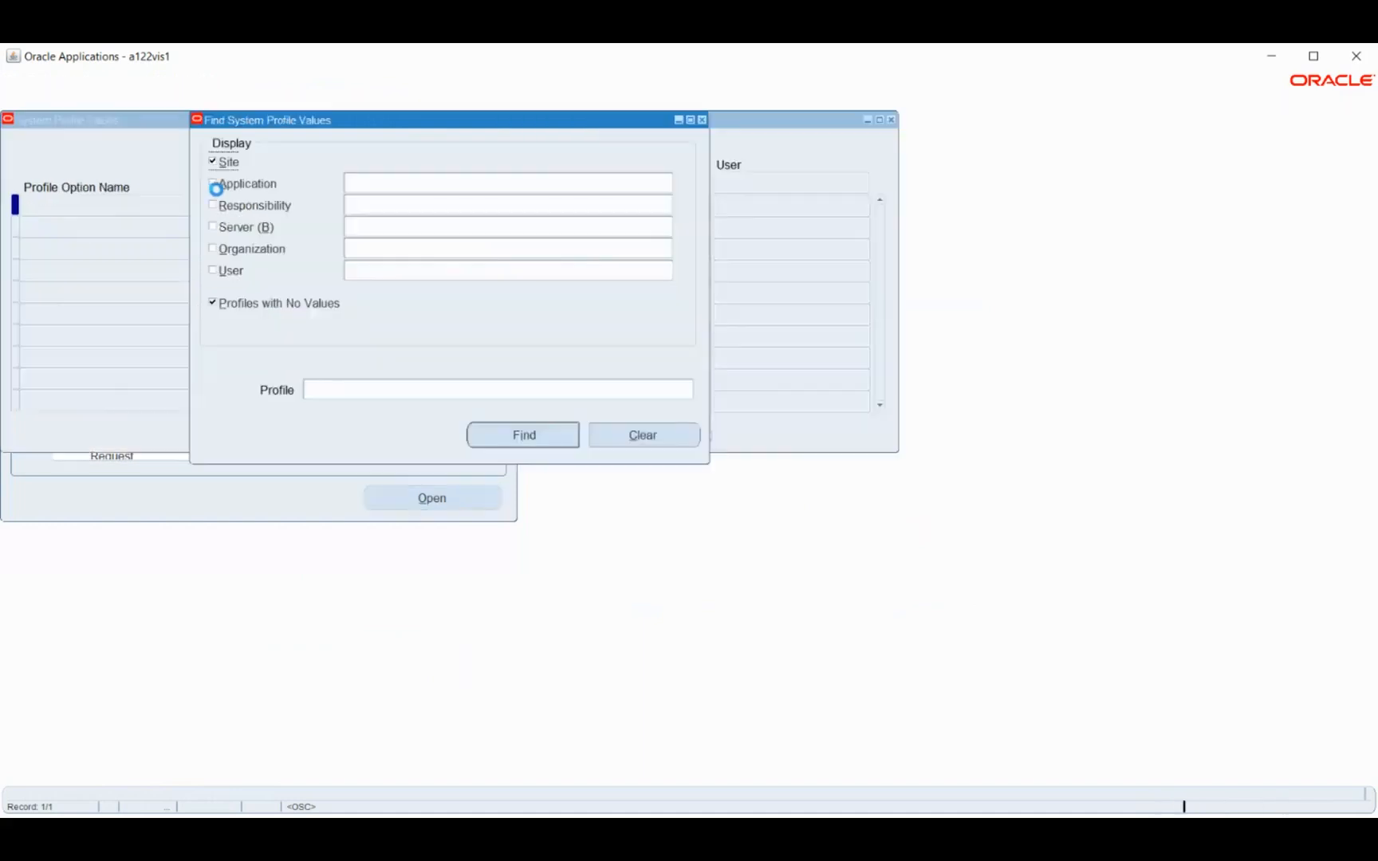
left_click(242, 226)
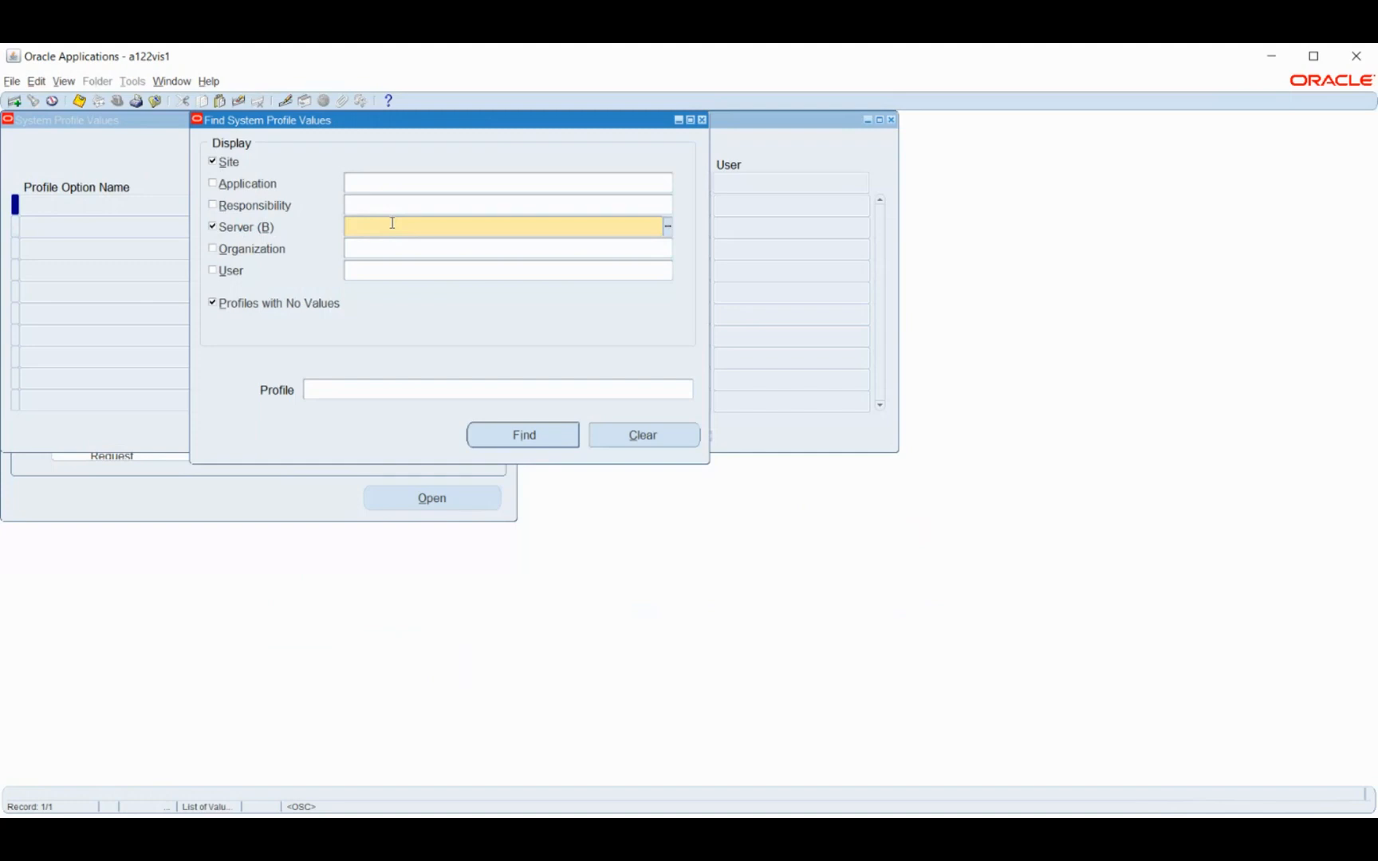
key("Tab")
key("BackSpace")
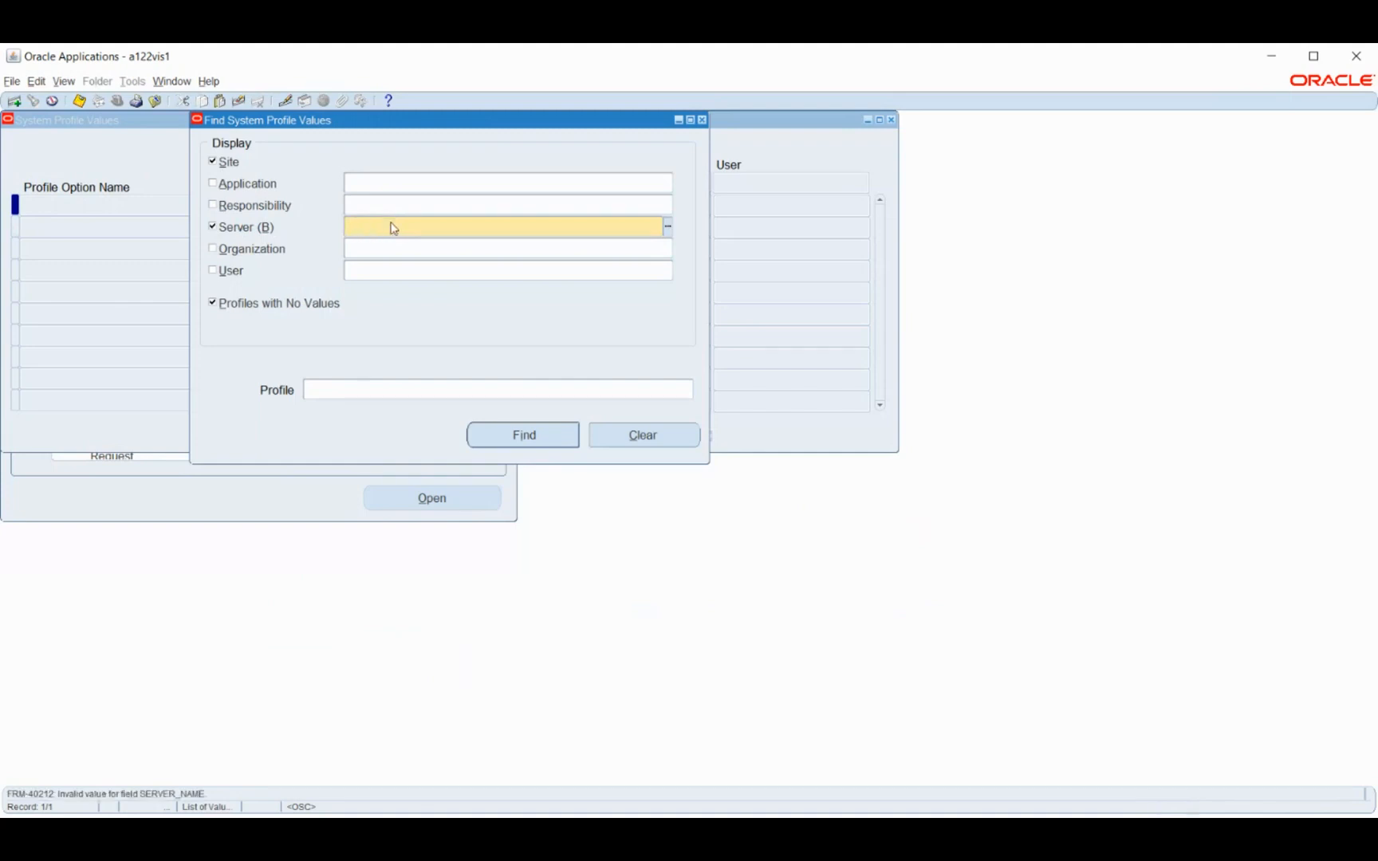
left_click(239, 225)
Limit the system profile search to the BM HRMS responsibility
left_click(241, 206)
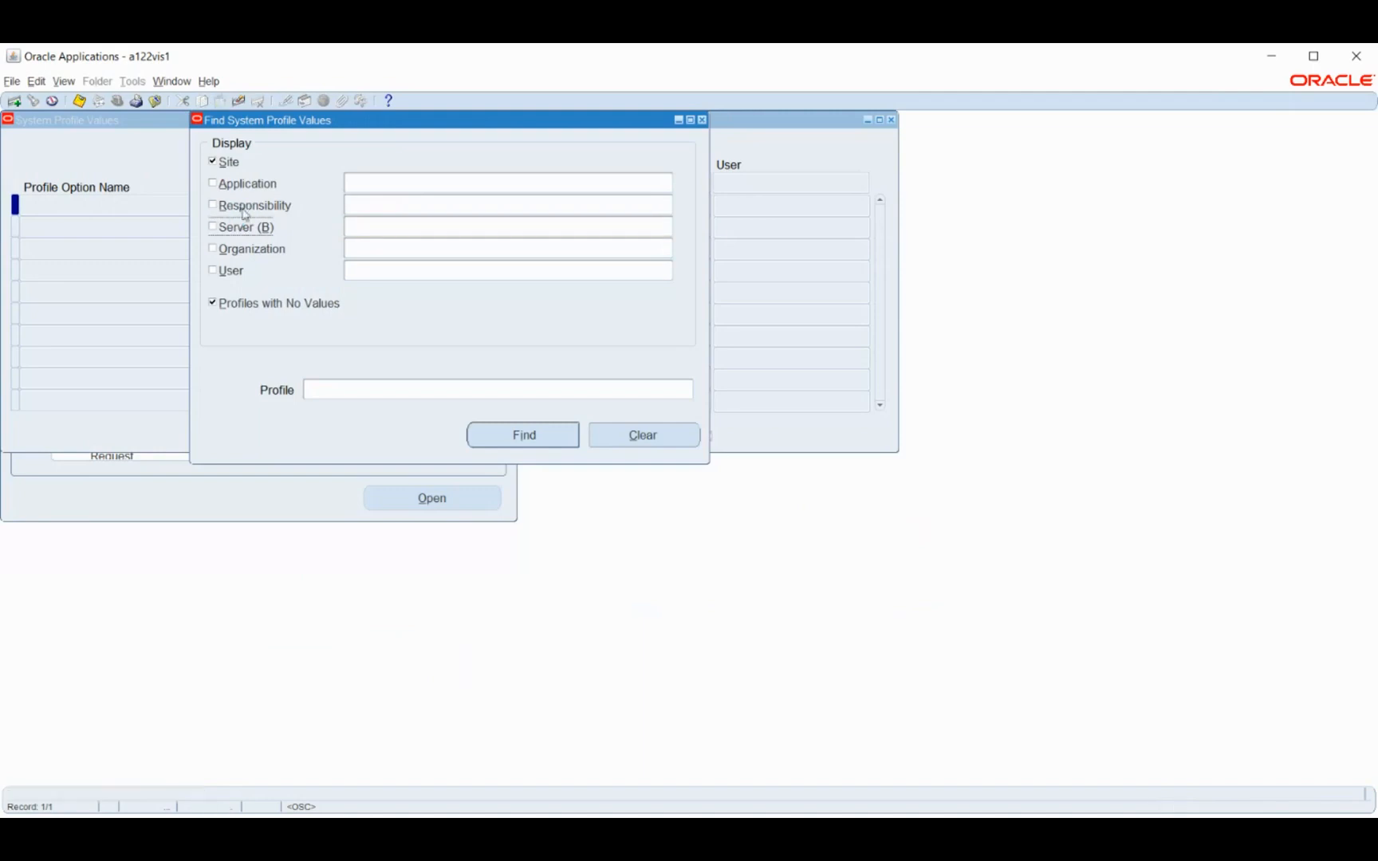
left_click(413, 205)
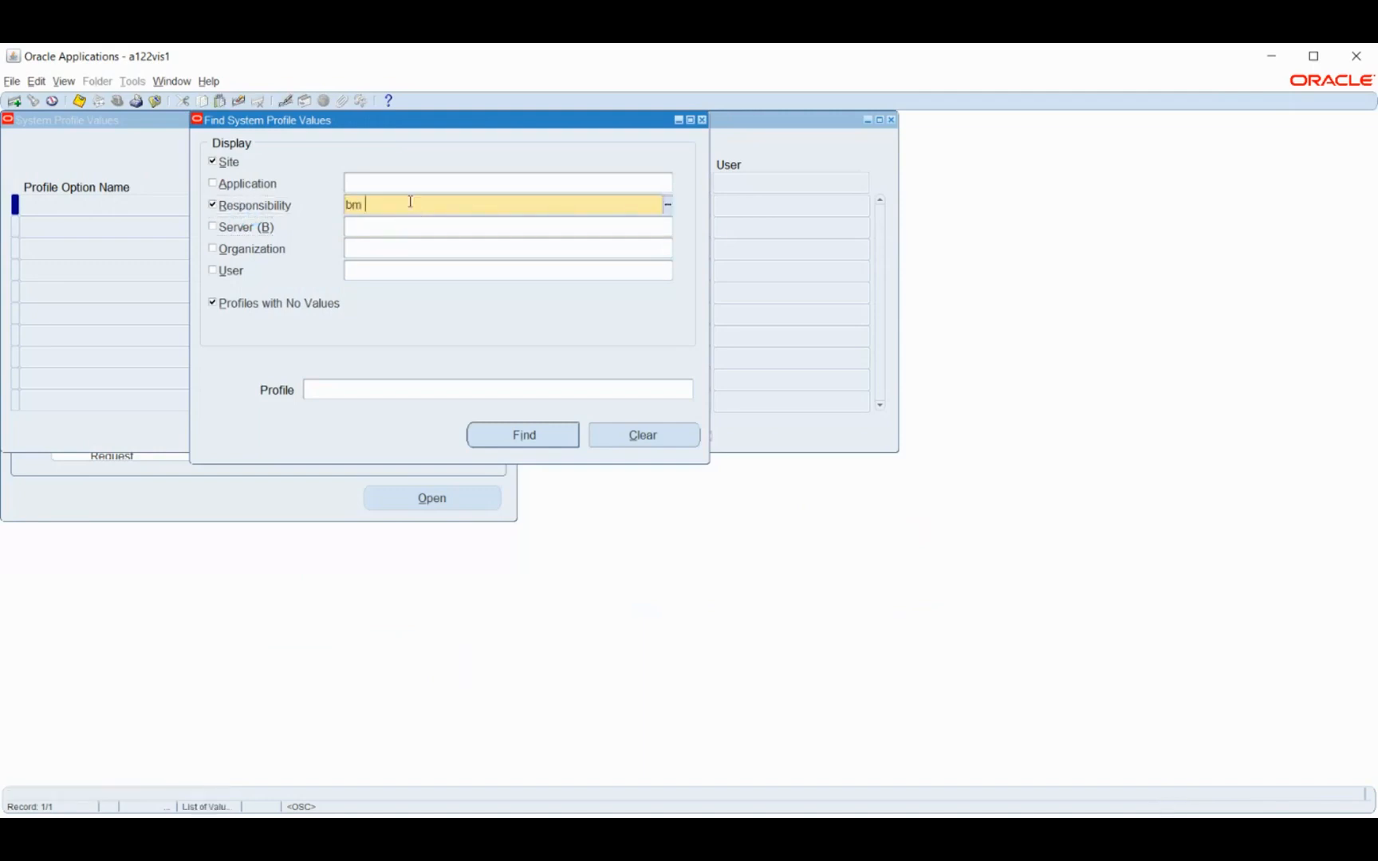
type("bm hr")
key("Tab")
Look up the HR:User Type profile option and run the search for BM HRMS
left_click(423, 387)
left_click(688, 393)
type("HR")
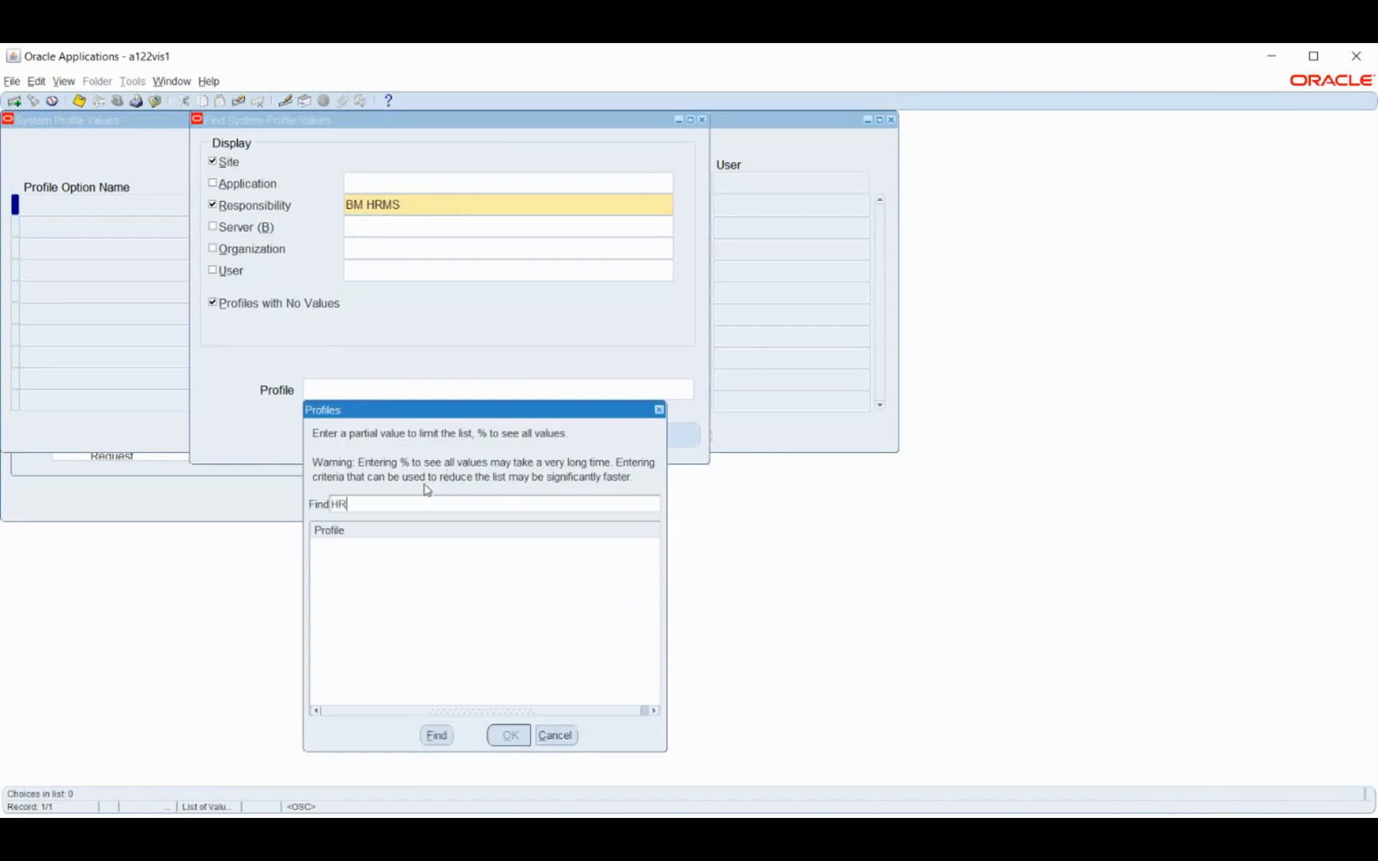
type("%user%type")
key("Return")
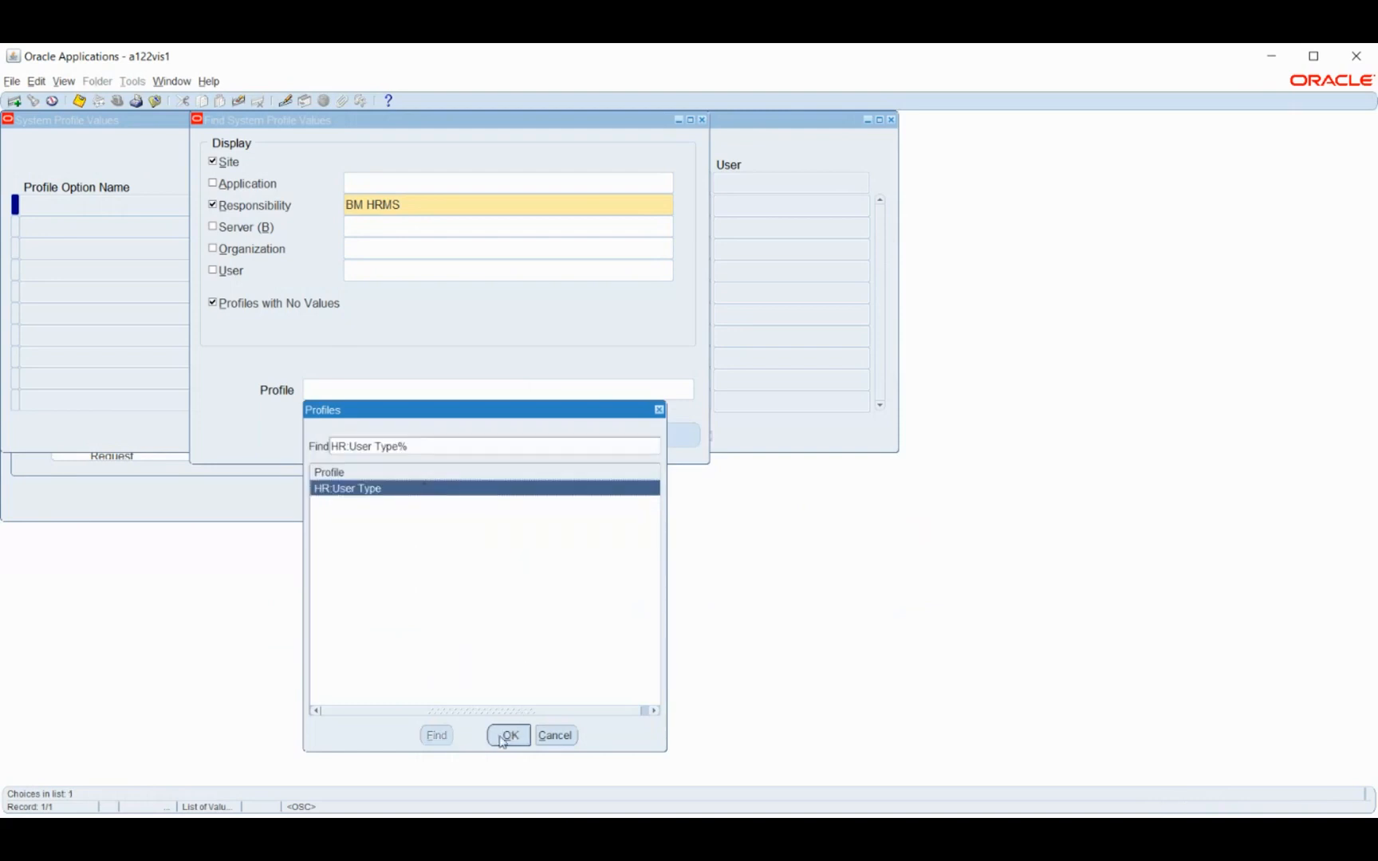
left_click(508, 735)
left_click(539, 441)
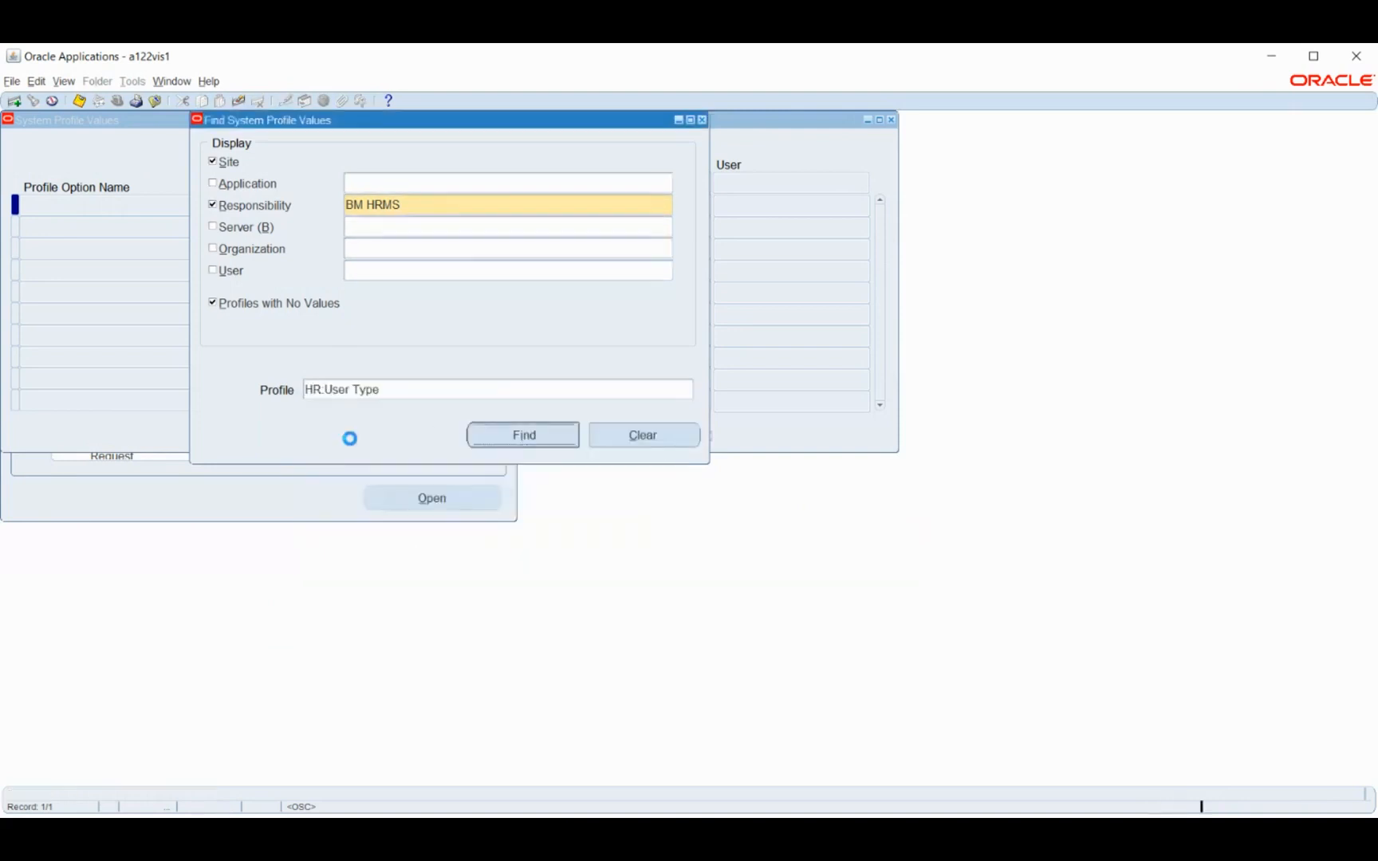
Set HR:User Type to HR with Payroll User for the BM HRMS responsibility and save
left_click(606, 206)
left_click(704, 205)
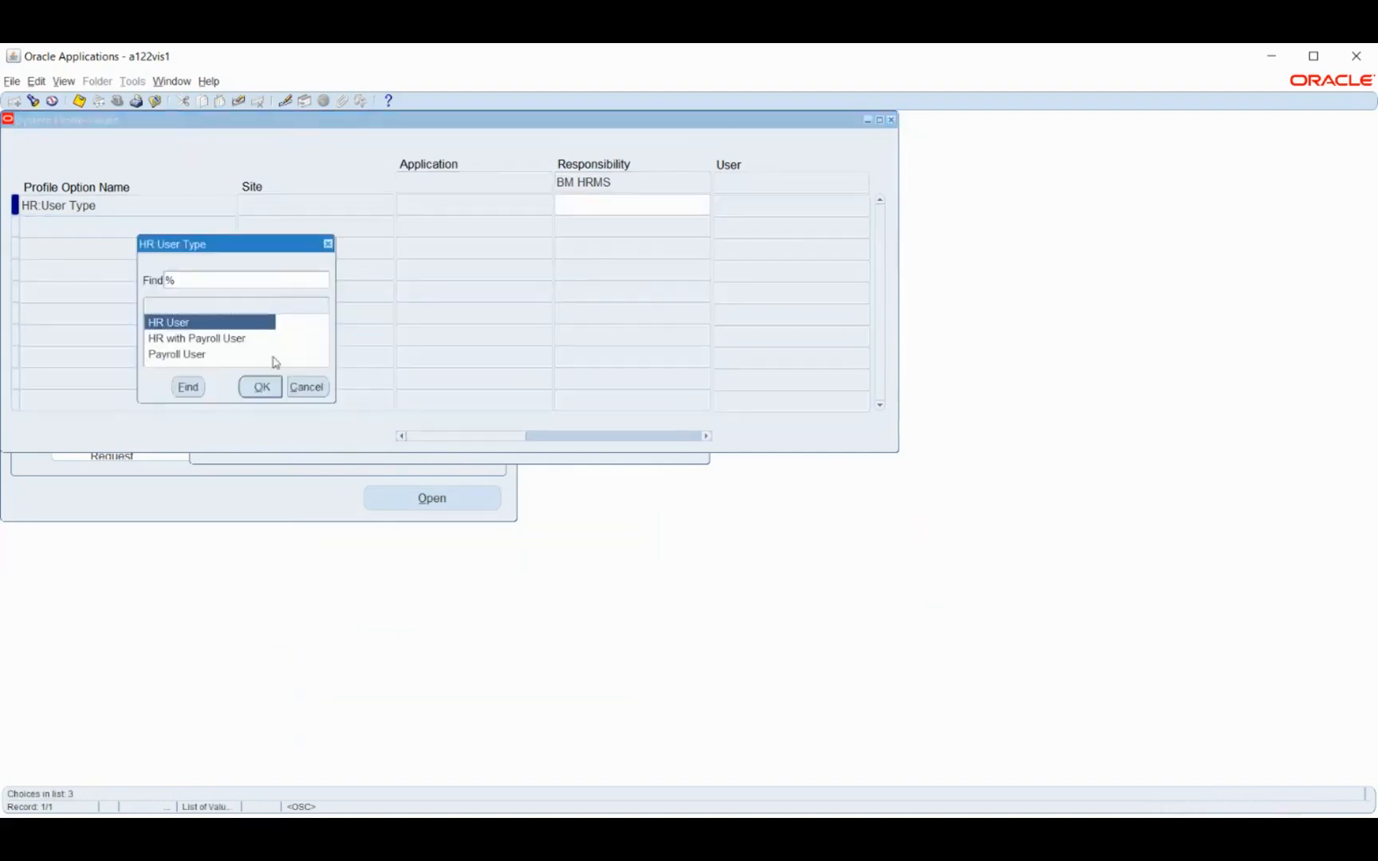
left_click(243, 340)
left_click(260, 388)
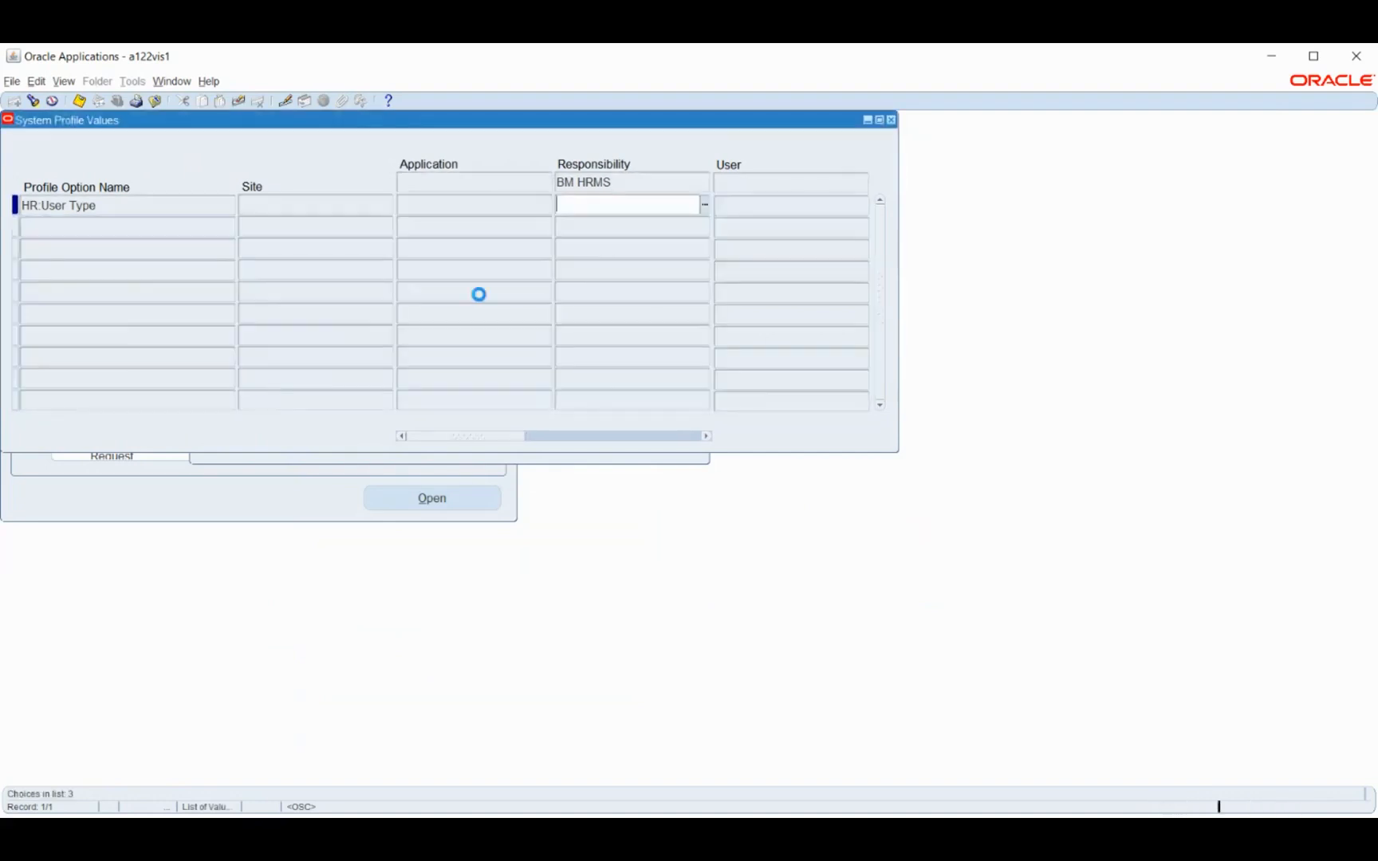
key("ctrl+s")
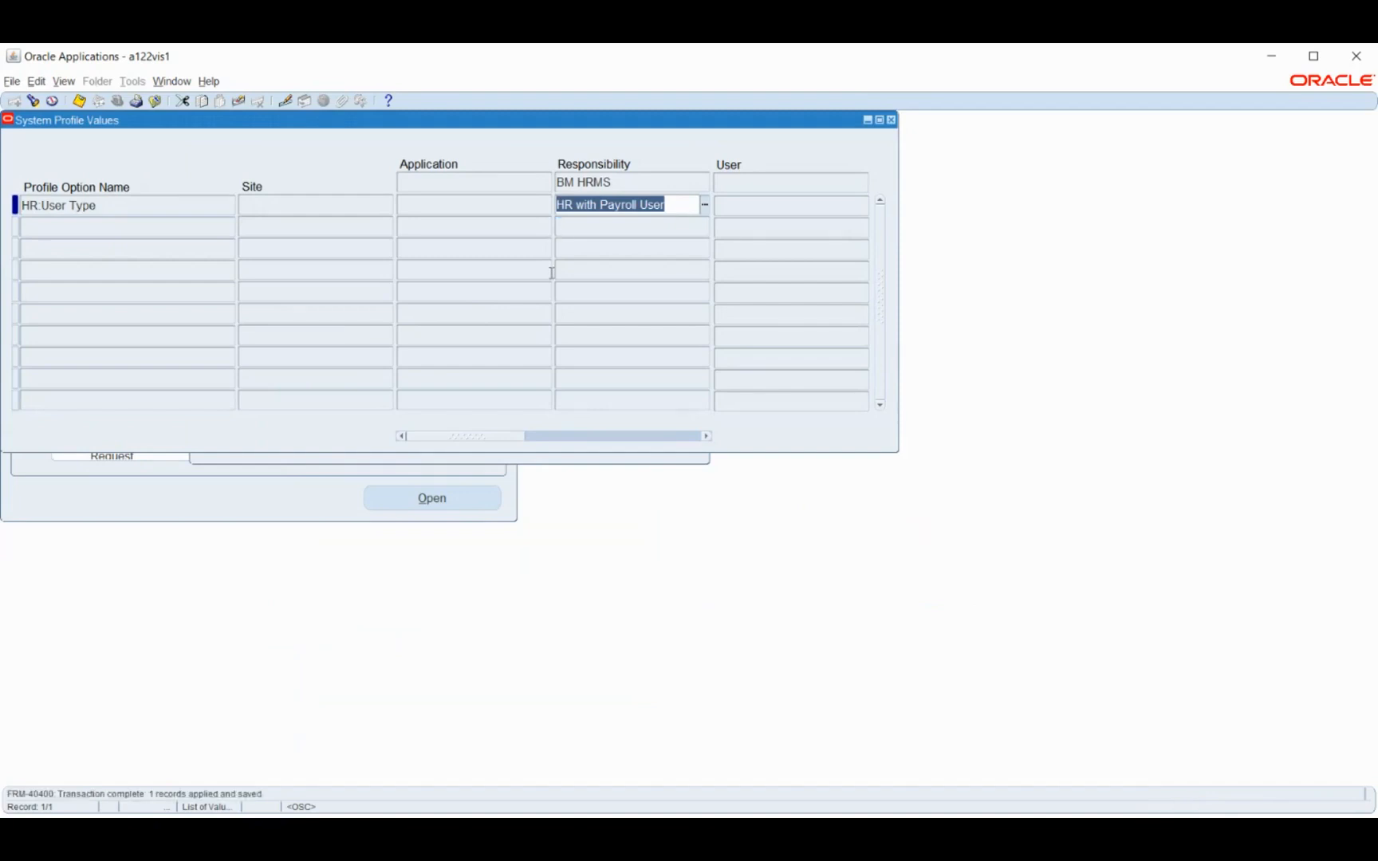
Return to the profile search and find the HR:Business Group profile option for BM HRMS
left_click(433, 458)
left_click(413, 394)
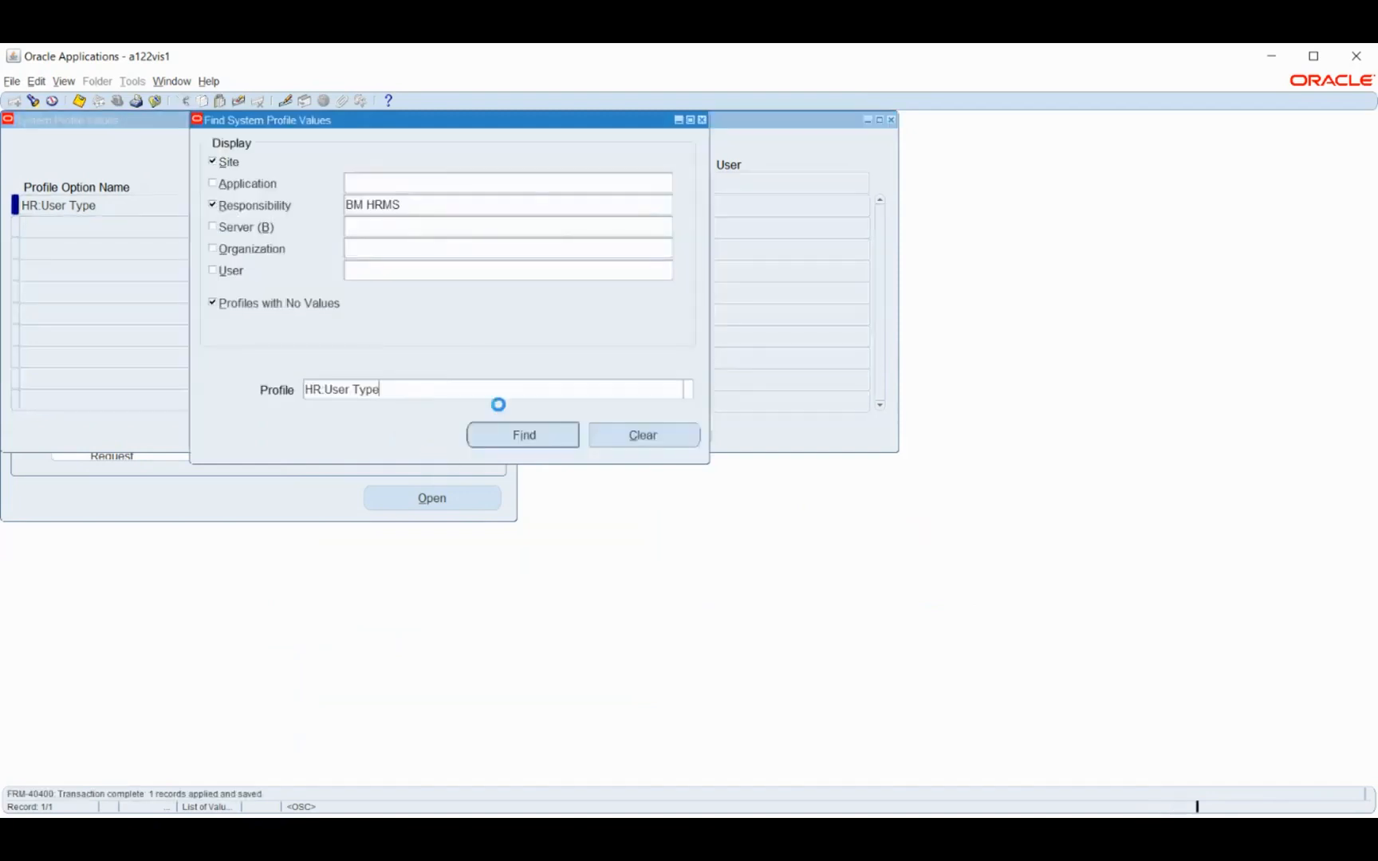
left_click(687, 393)
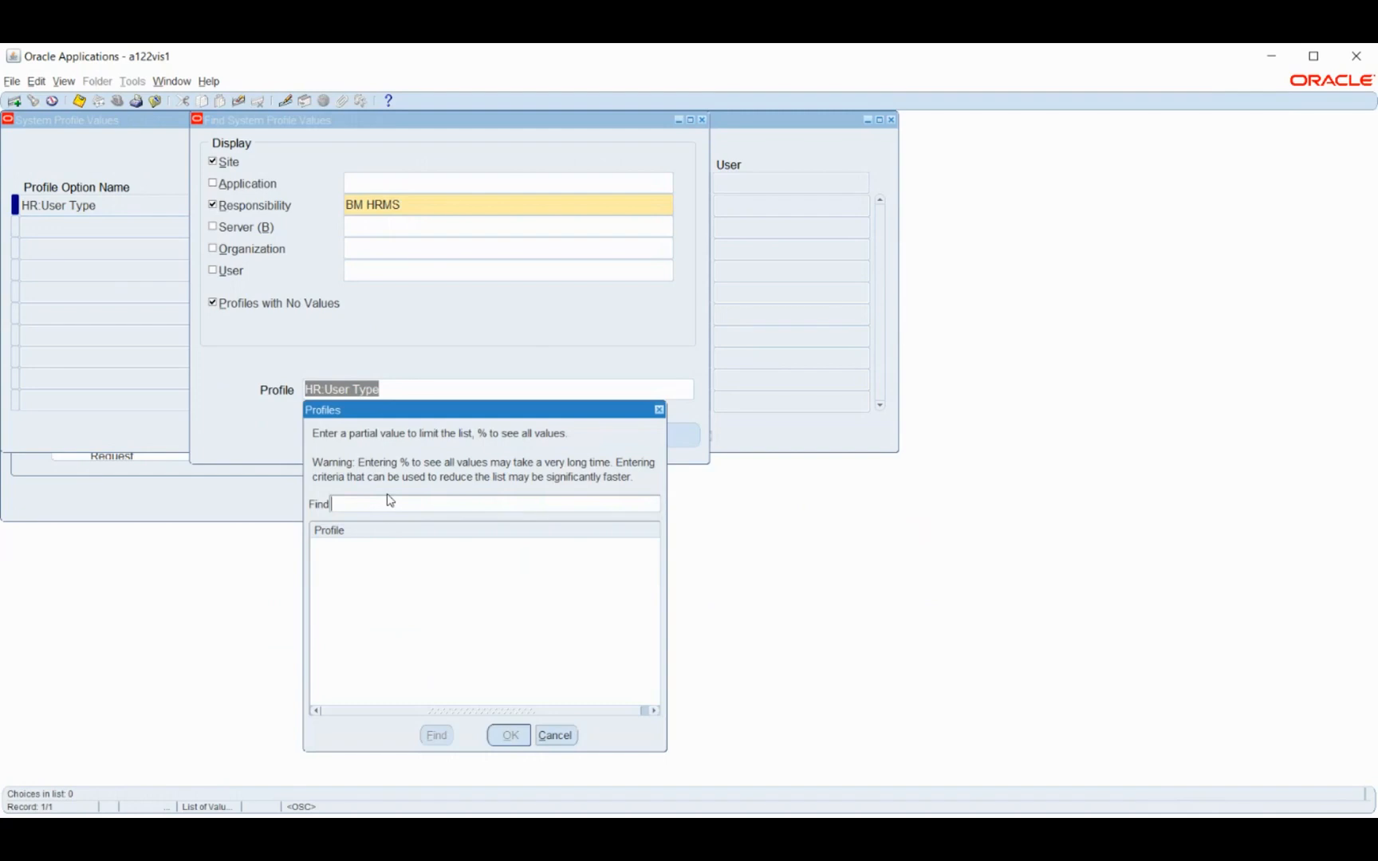
type("HR%Busi")
key("Return")
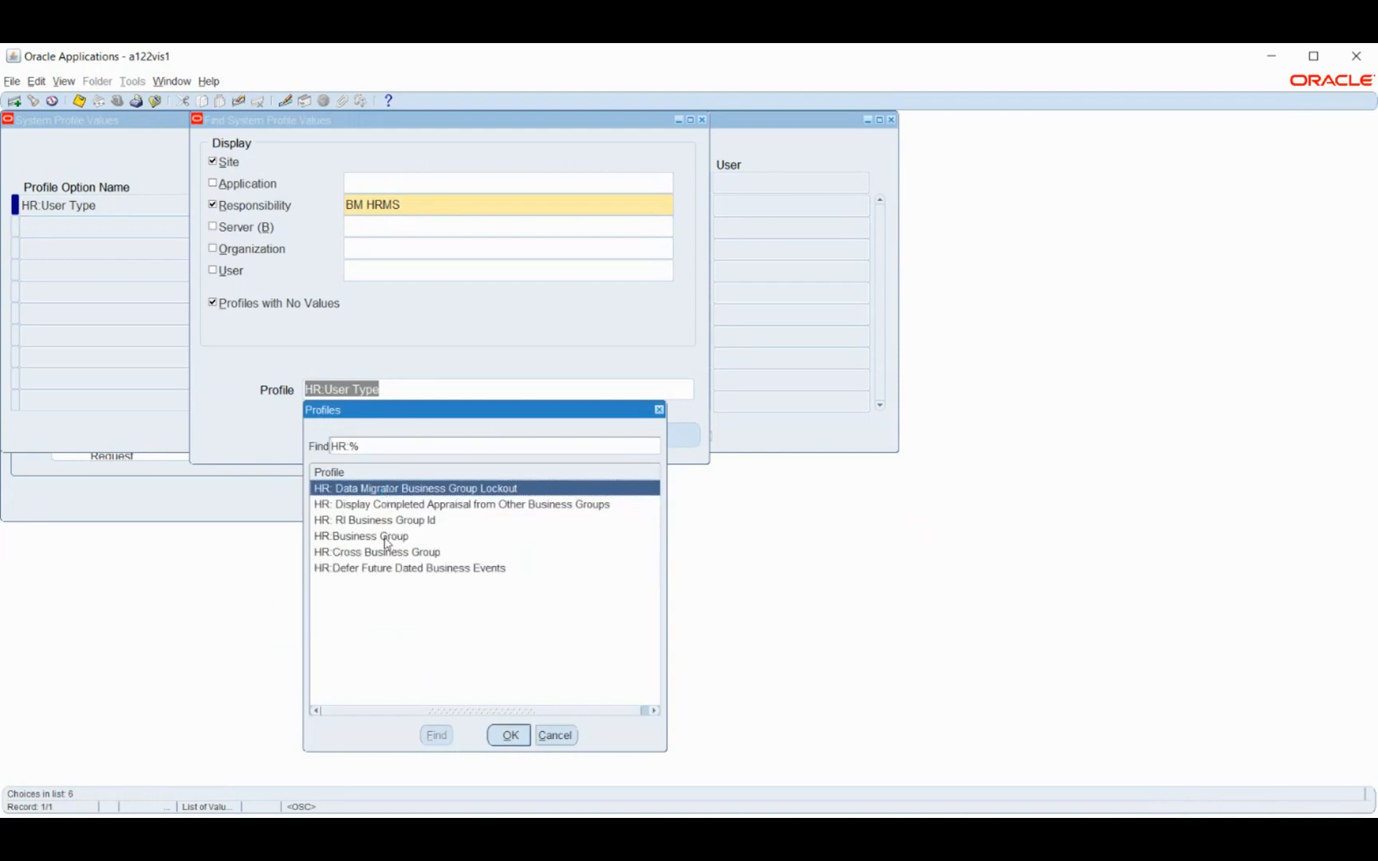
left_click(386, 544)
left_click(499, 733)
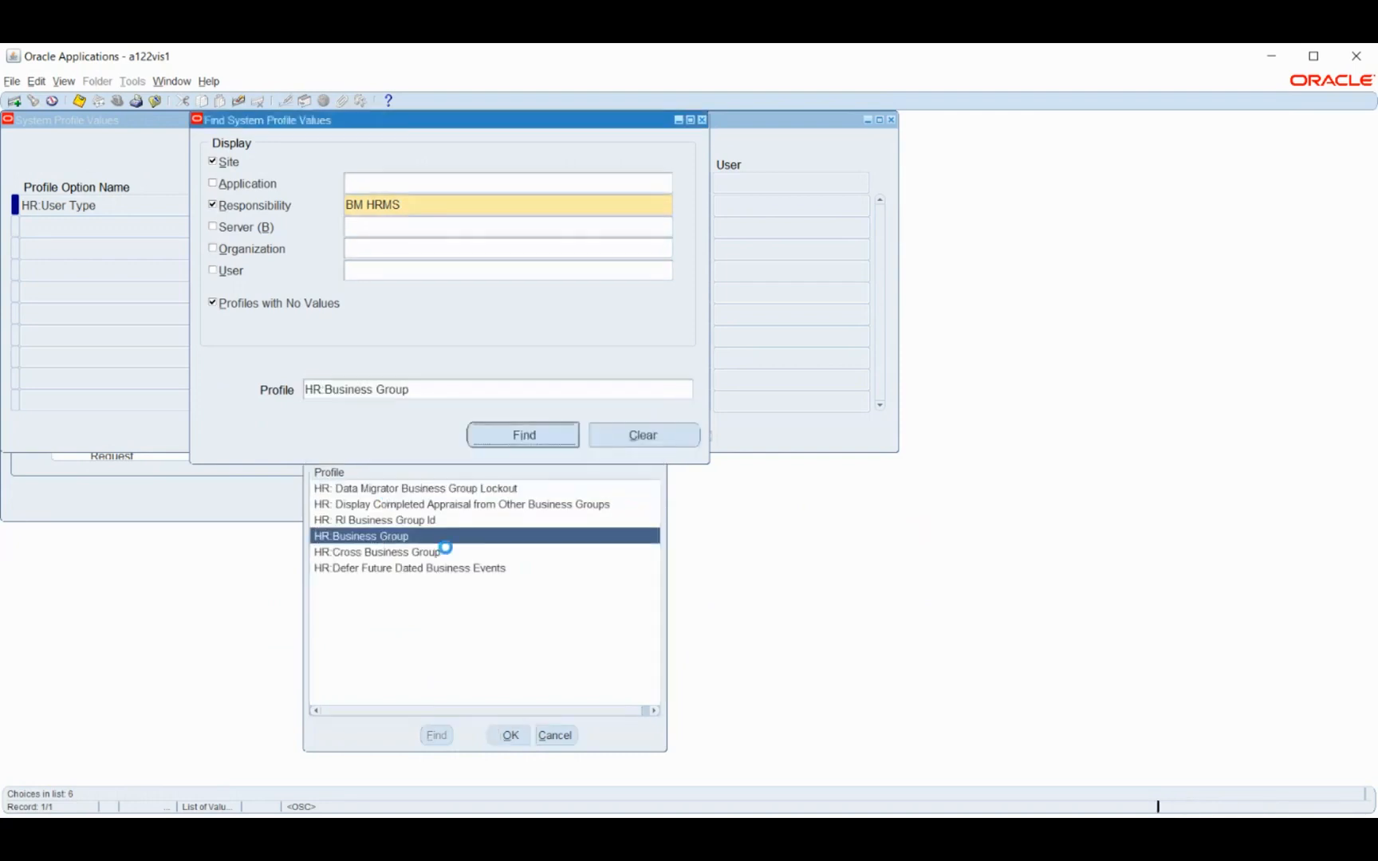
left_click(514, 437)
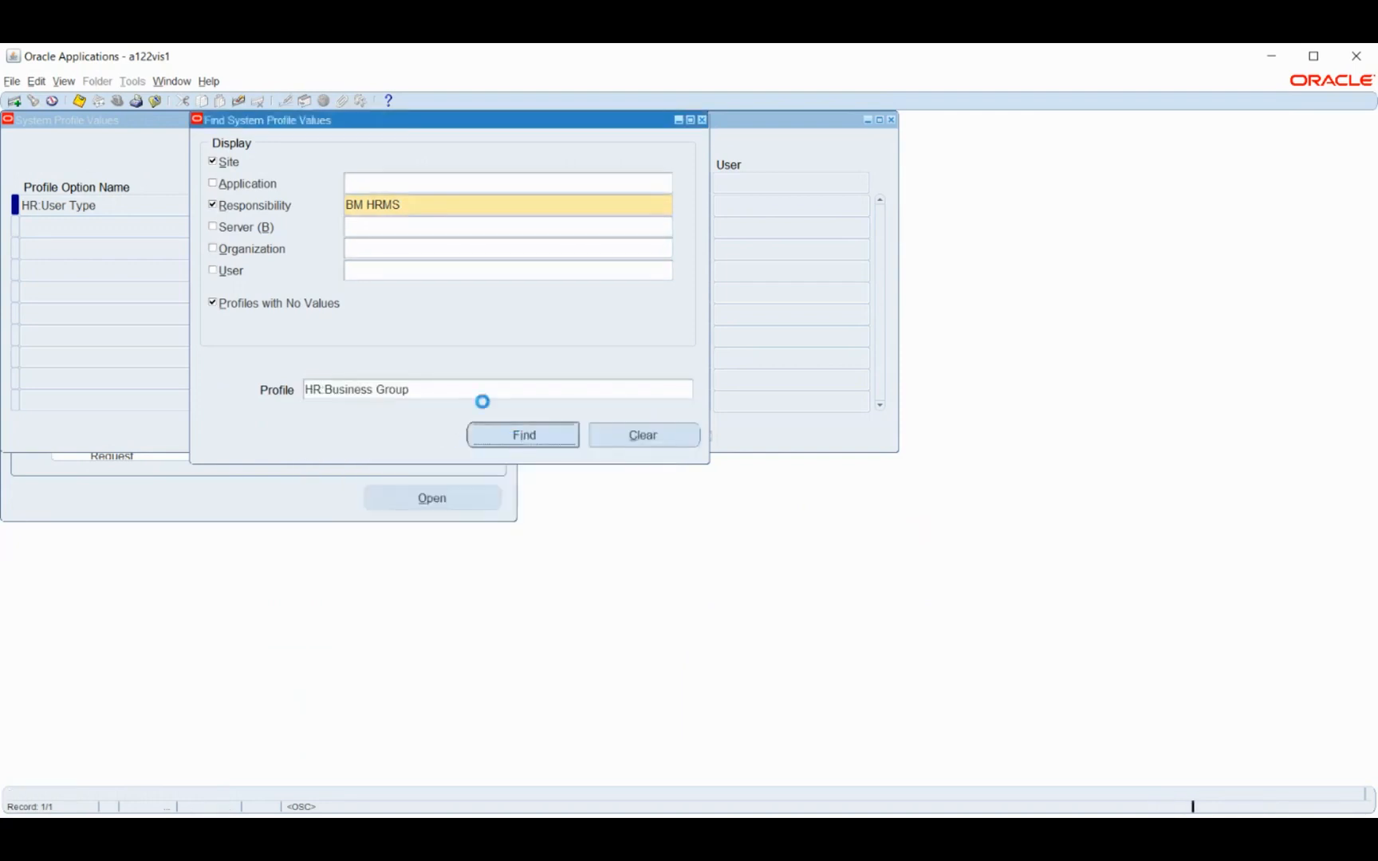
Set HR:Business Group to BM Business Group for the BM HRMS responsibility and save
left_click(640, 203)
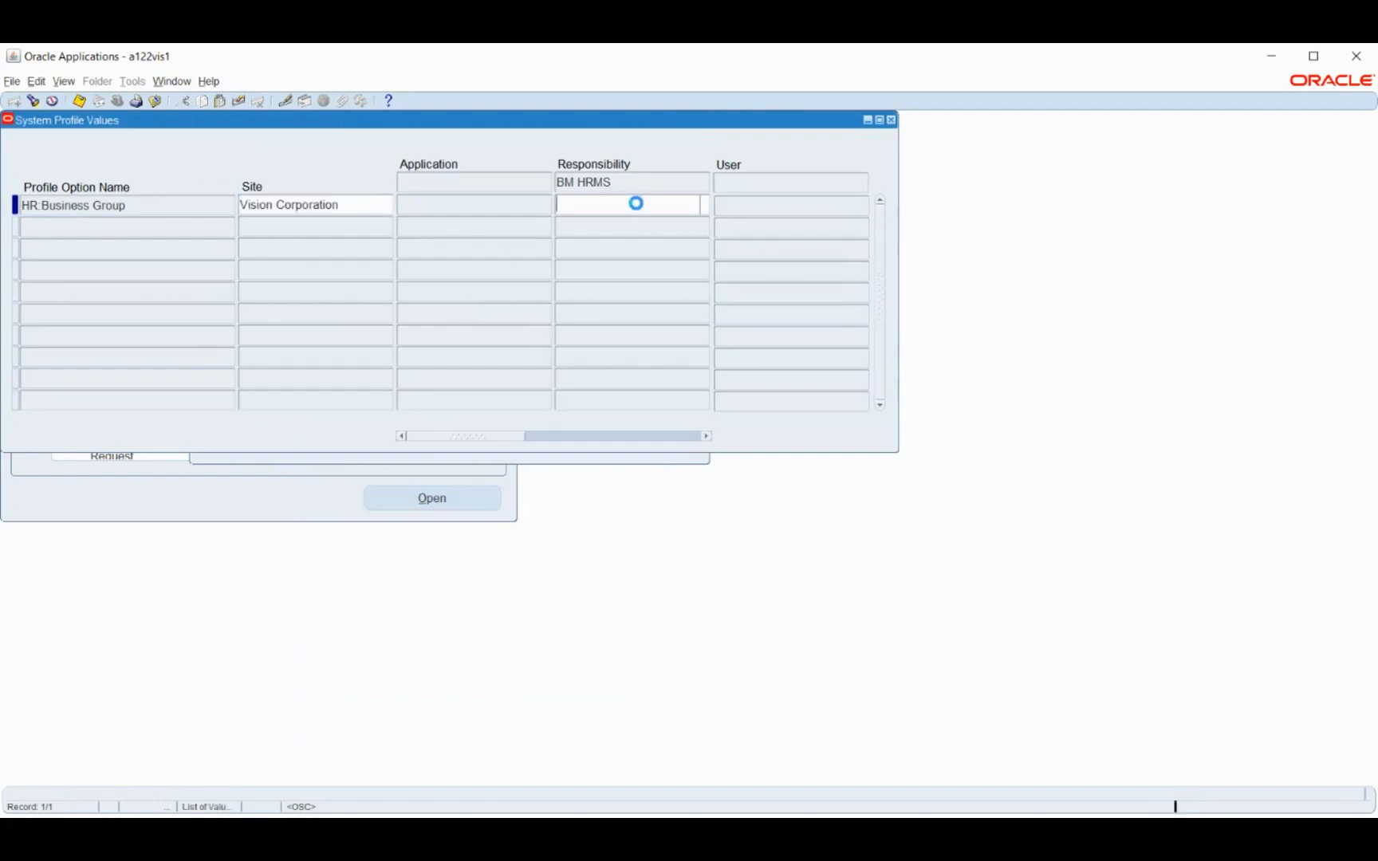
type("bm")
key("Tab")
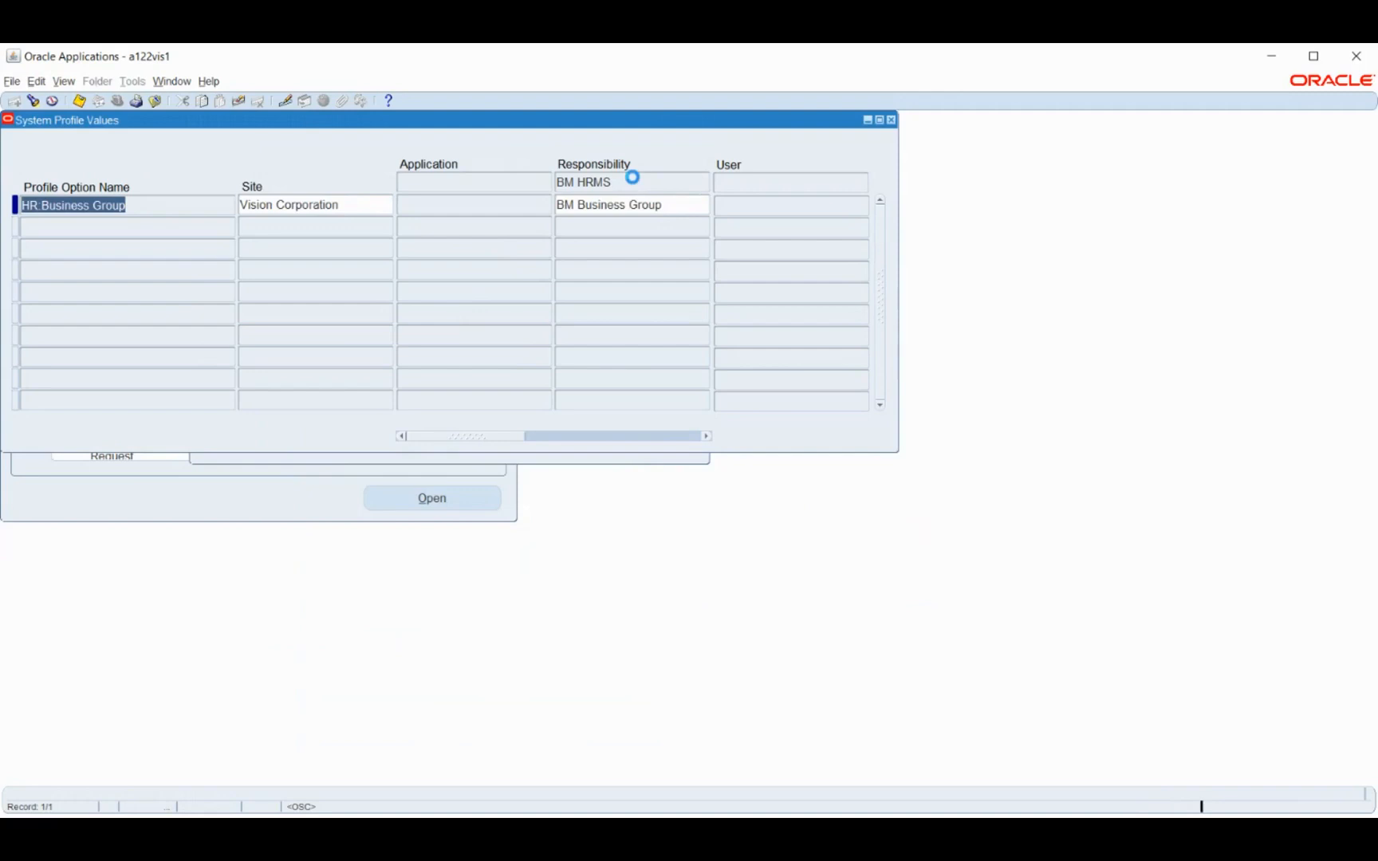
key("ctrl+s")
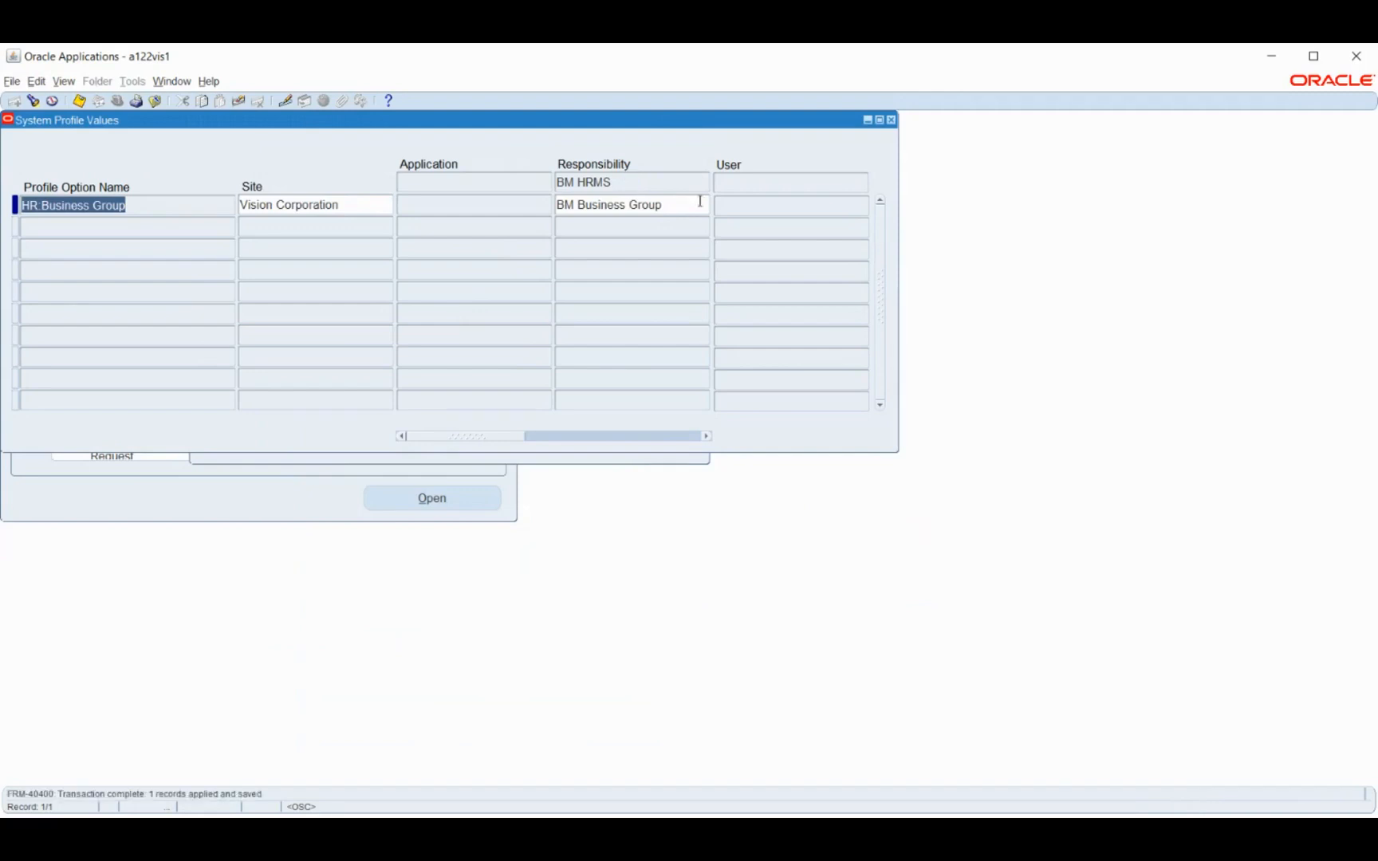
Close the system profile forms and switch to the BM HRMS responsibility
left_click(604, 460)
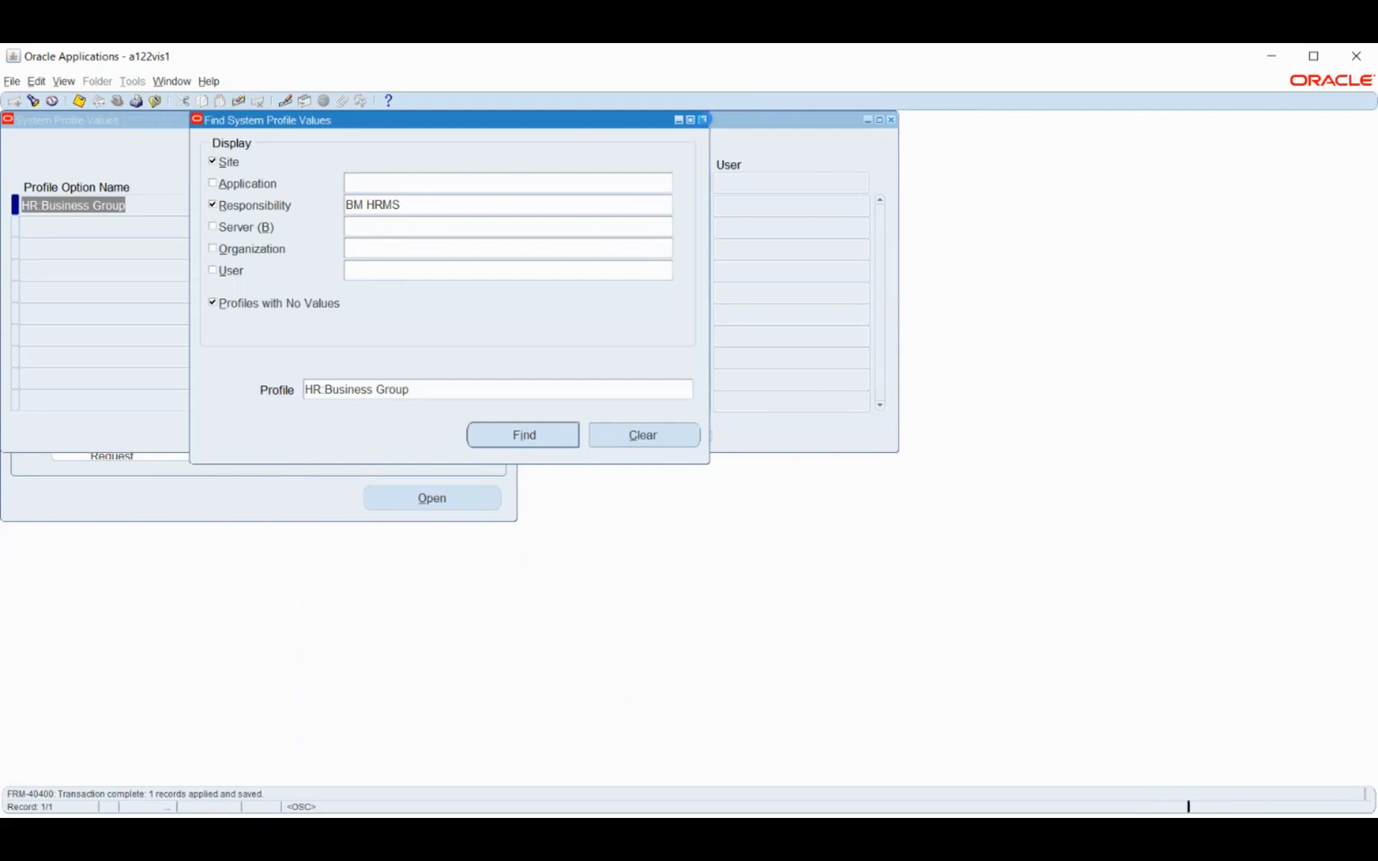
left_click(702, 120)
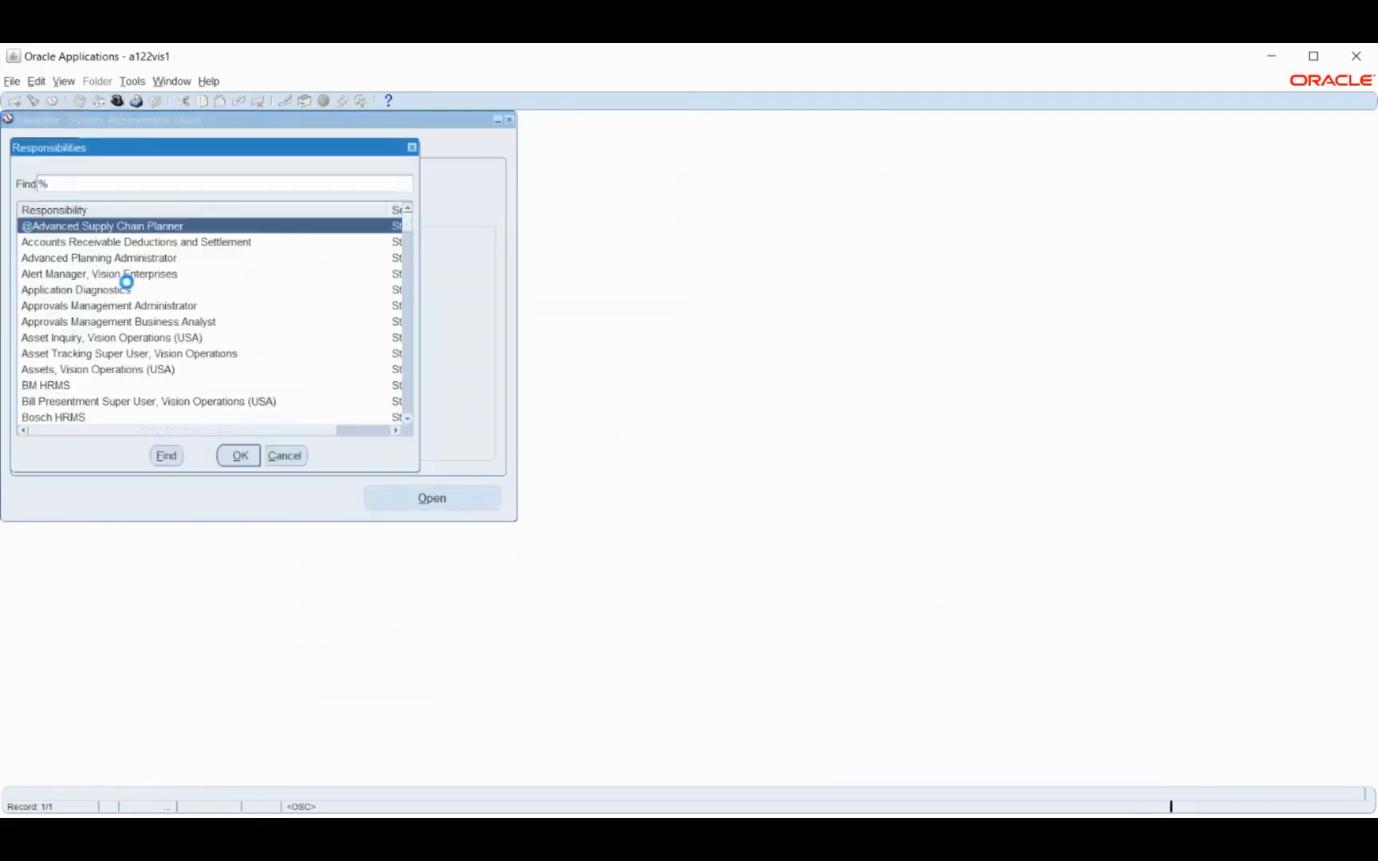
type("b")
key("Return")
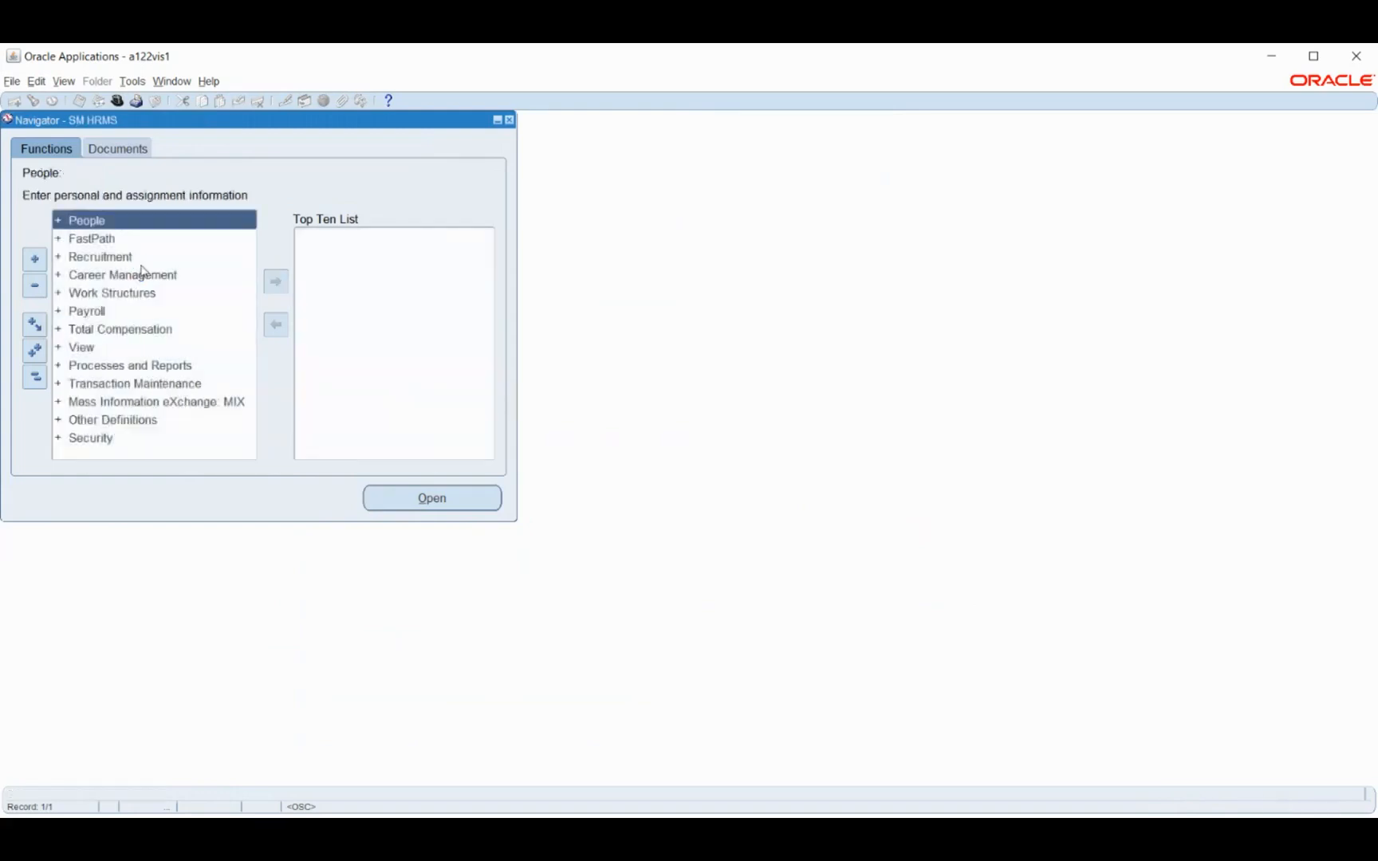
Try to open the Job Description form under Work Structures in the BM HRMS responsibility
left_click(114, 294)
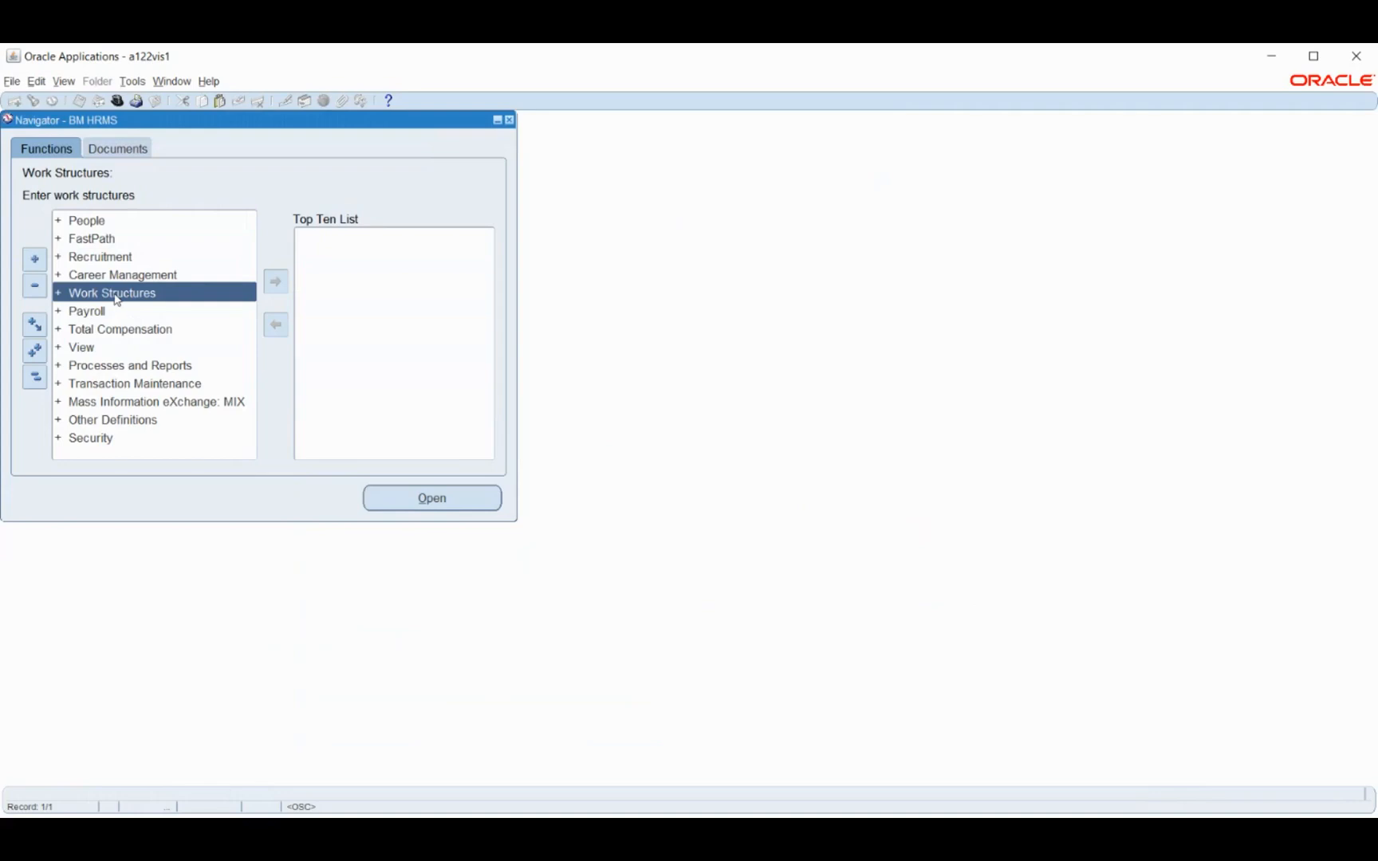
left_click(116, 295)
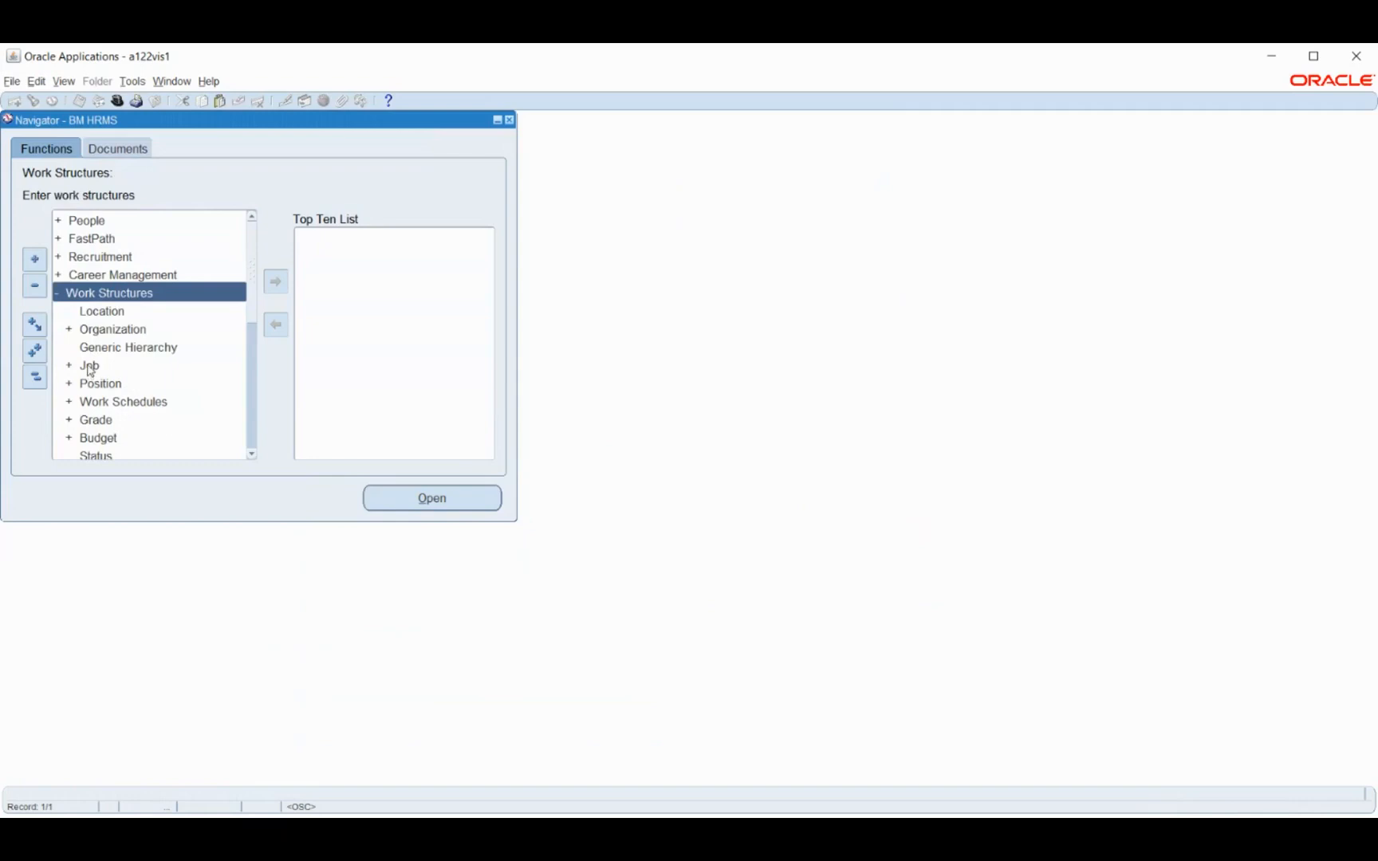
left_click(89, 369)
double_click(88, 369)
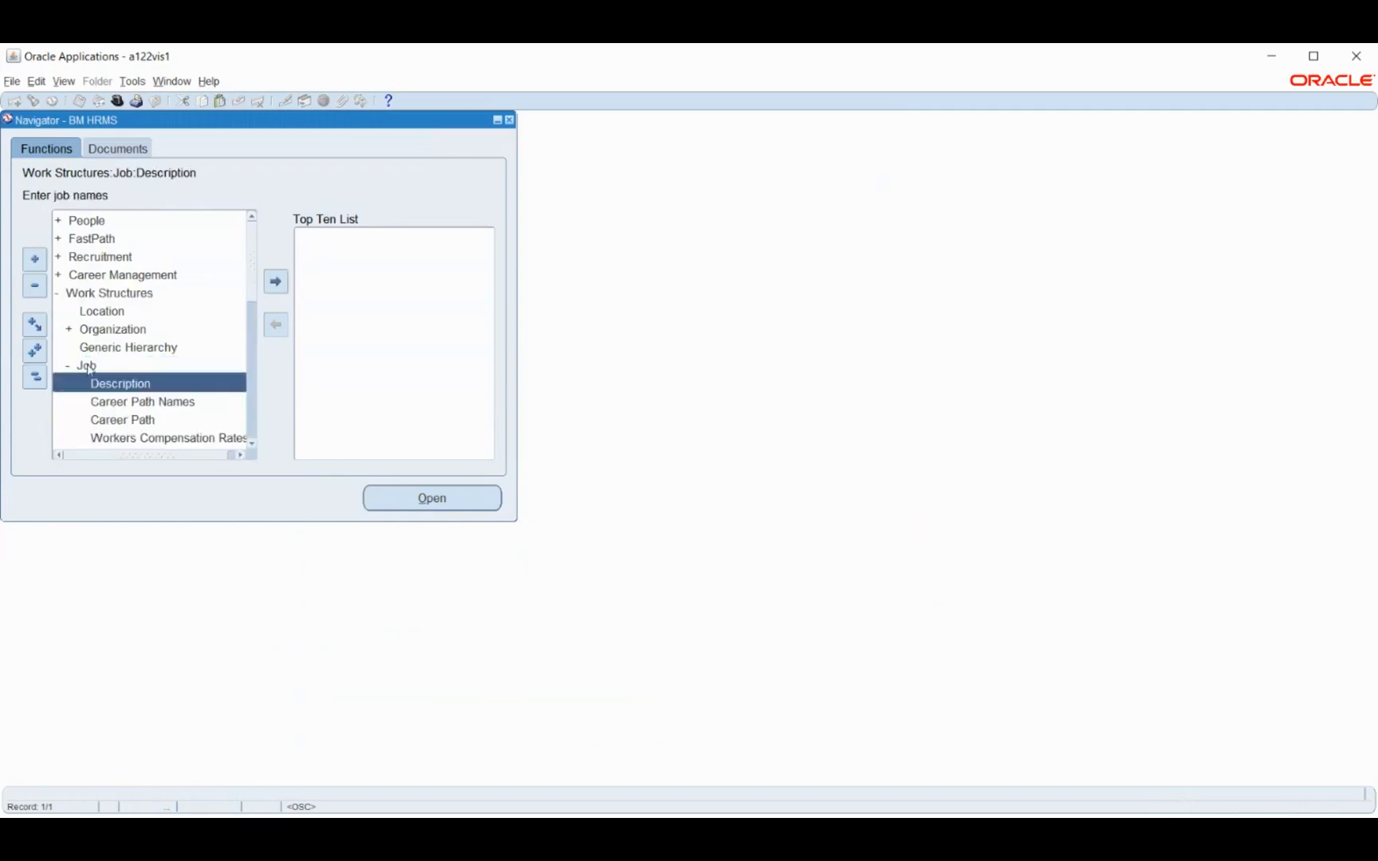
double_click(118, 383)
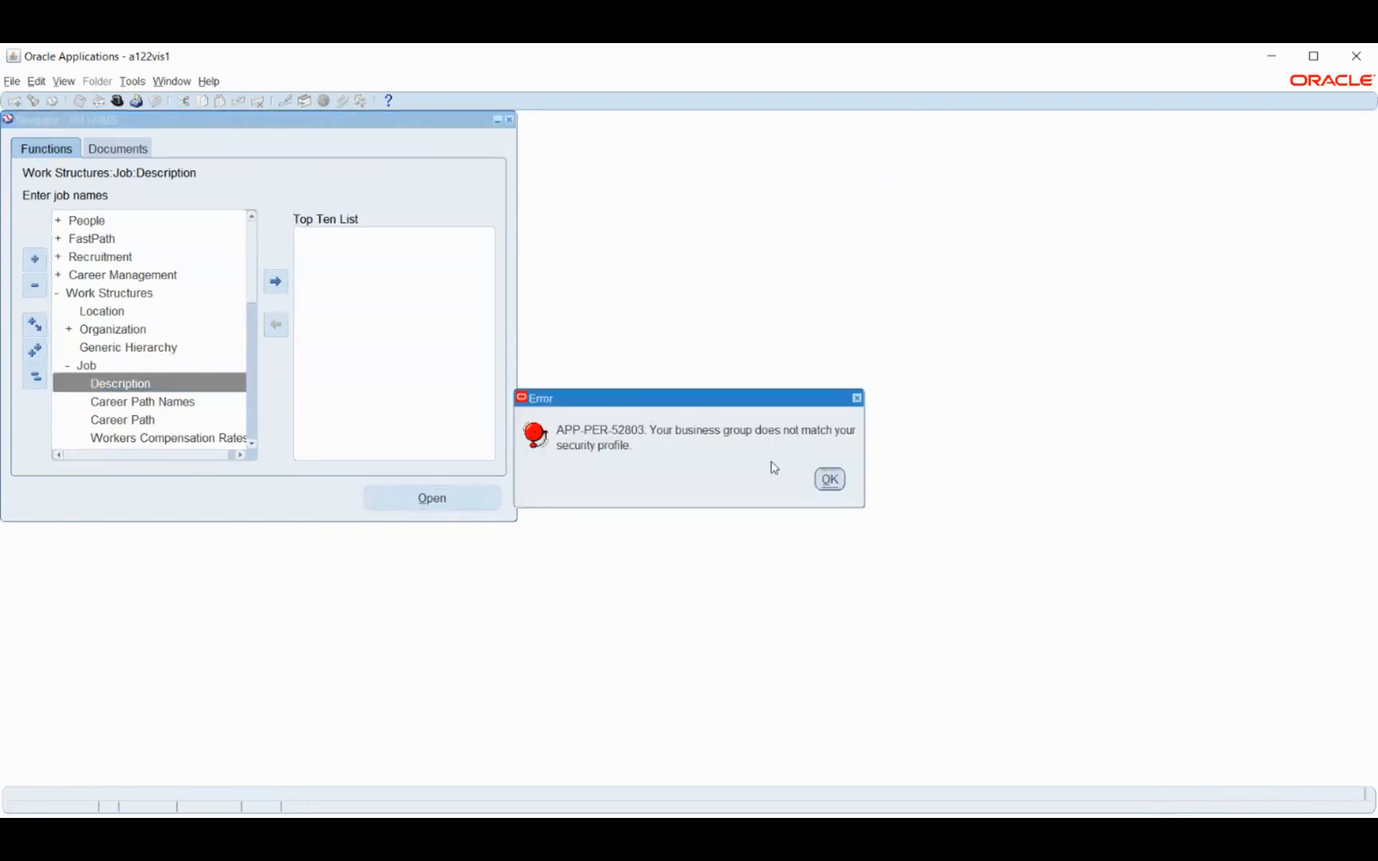
left_click(832, 479)
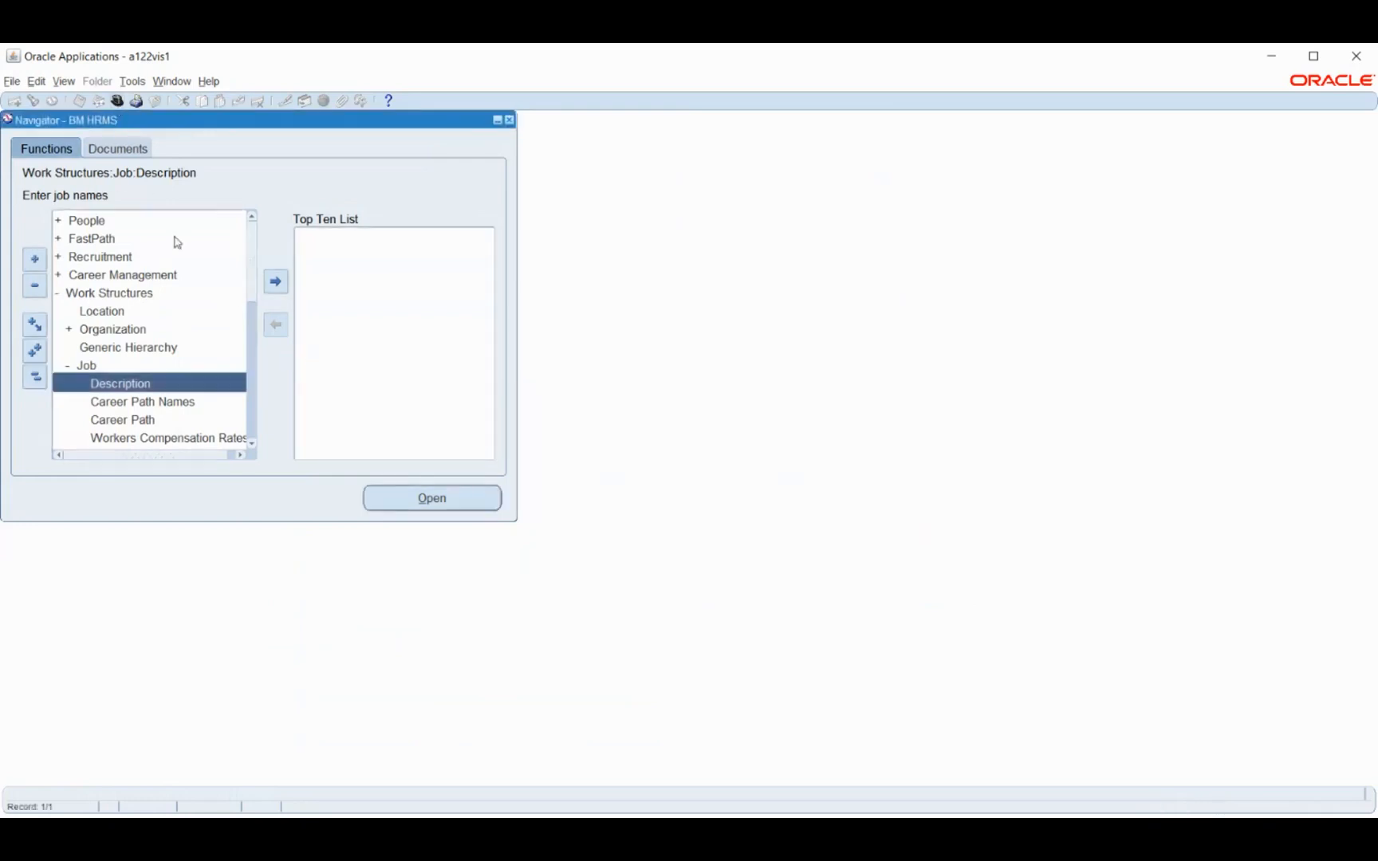
Switch to the Human Resources, Vision Enterprises responsibility and open the Security Profile form under Security
left_click(118, 101)
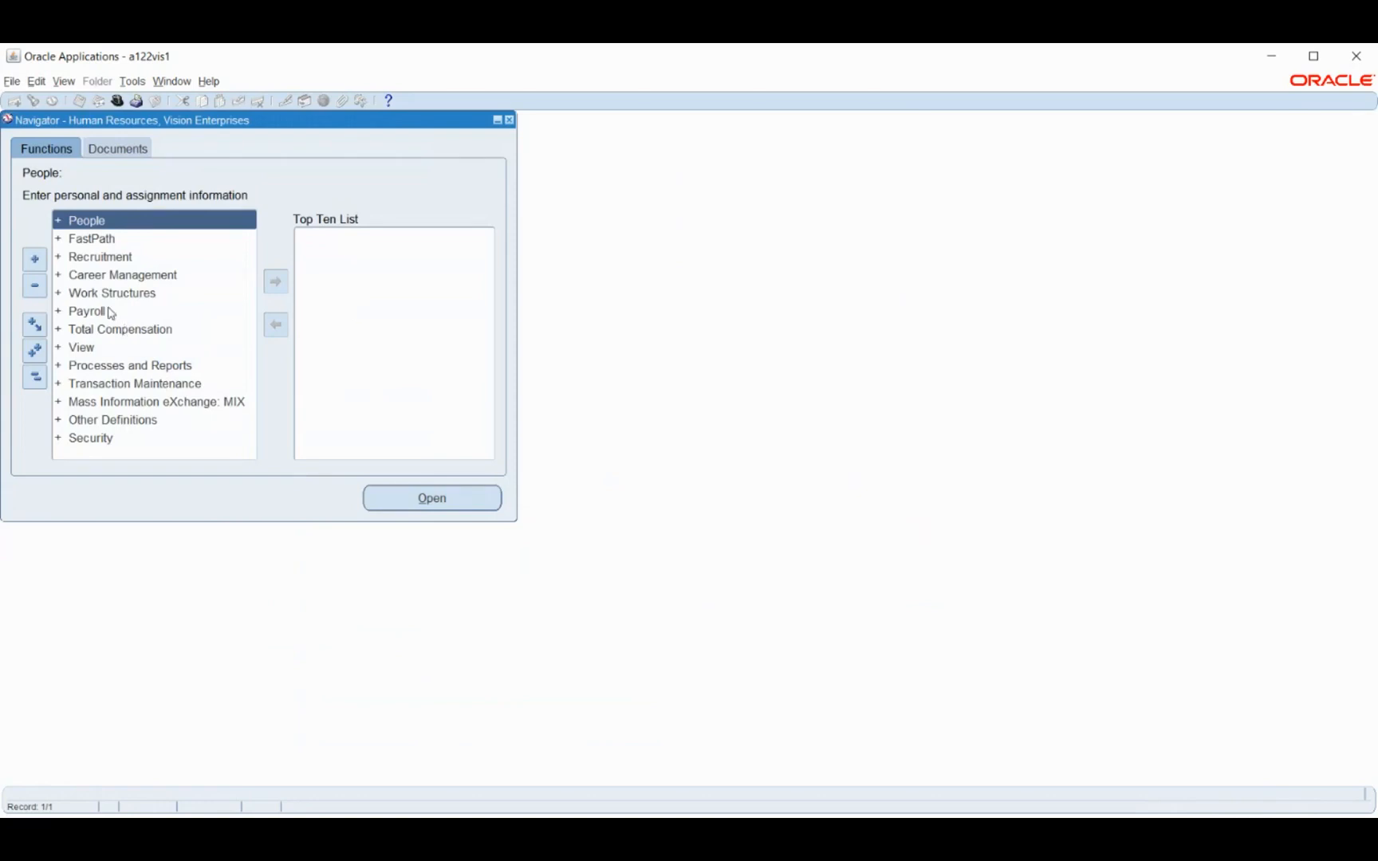
double_click(89, 438)
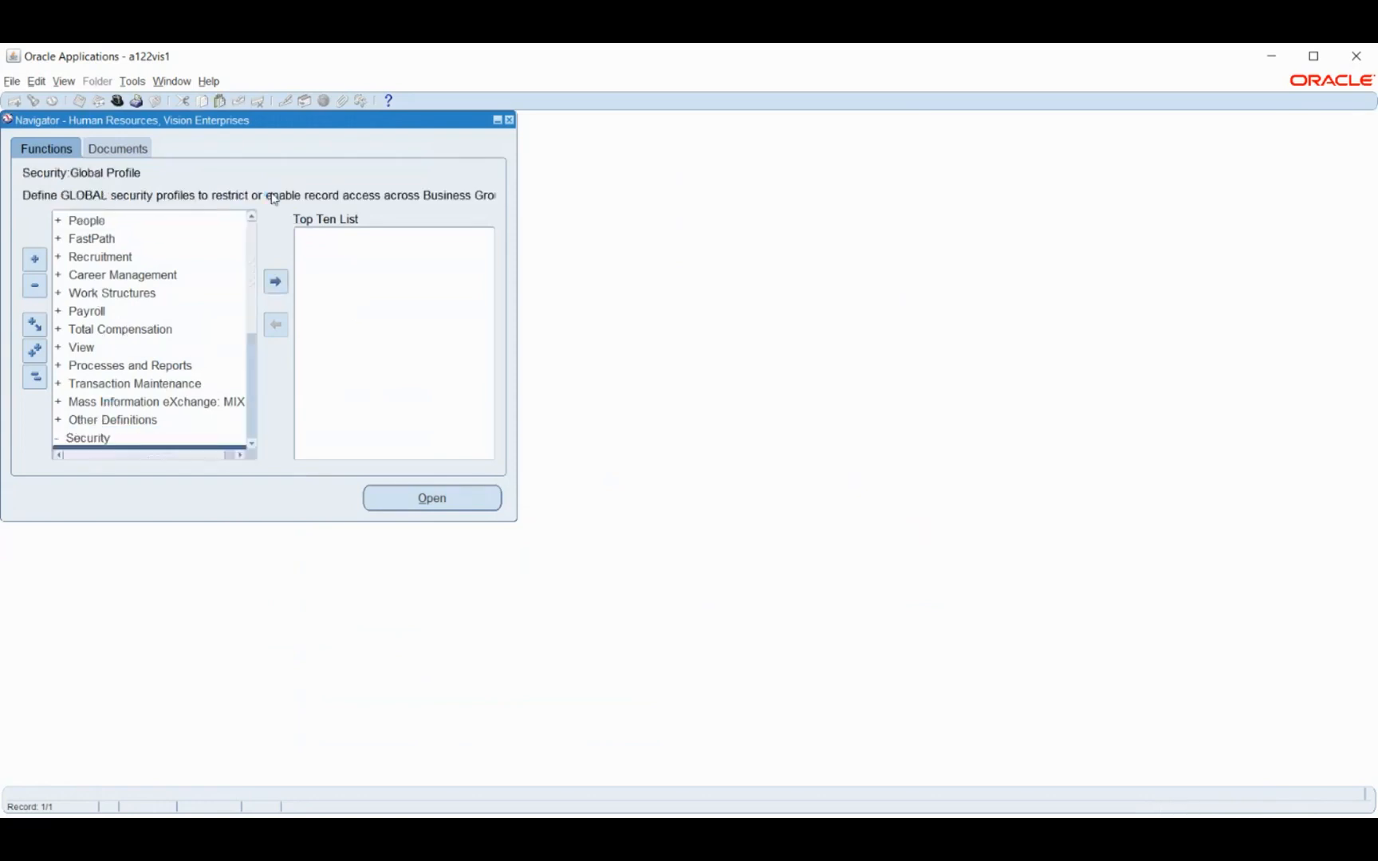
scroll(143, 311, "down", 4)
scroll(145, 311, "up", 1)
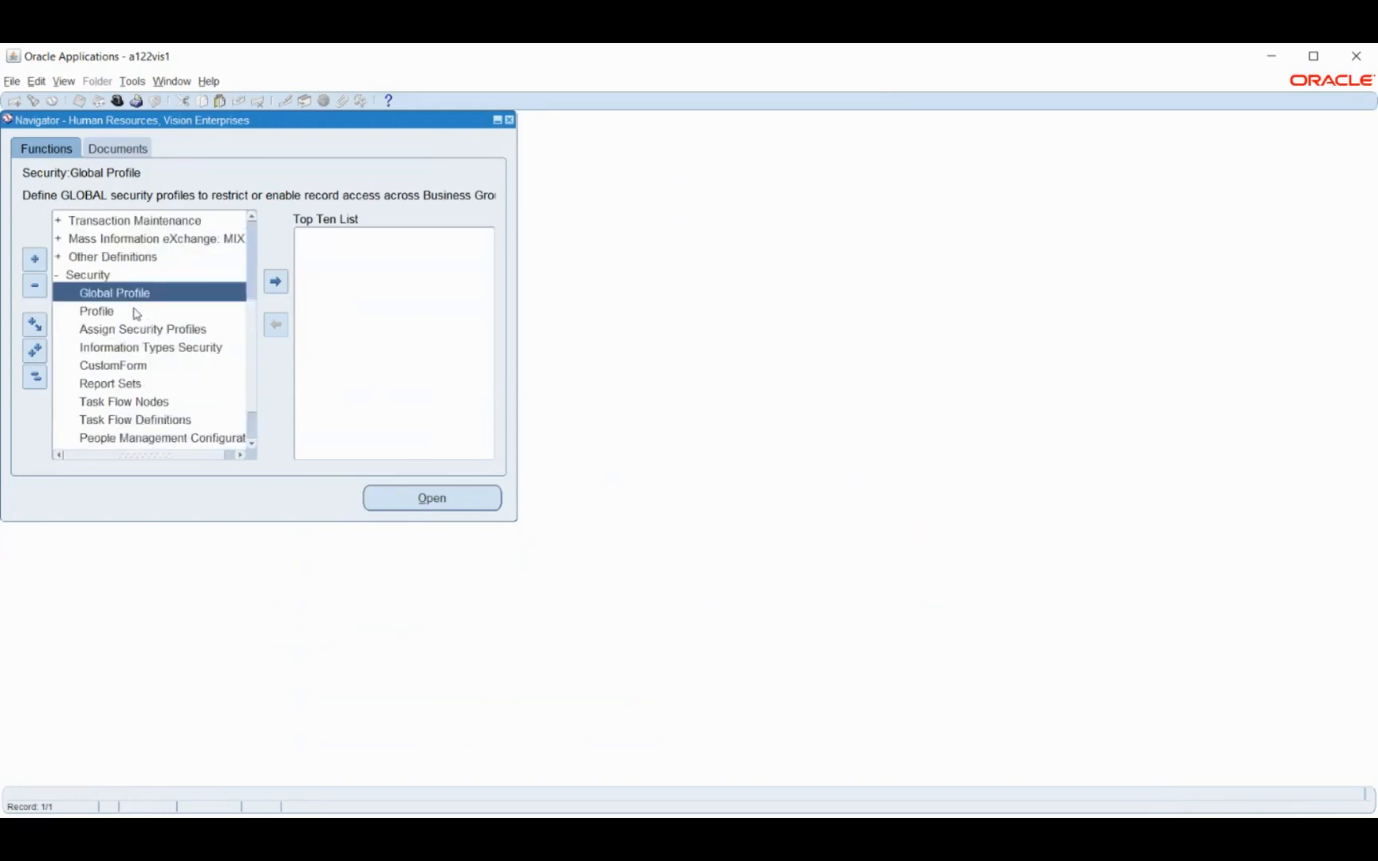
left_click(136, 312)
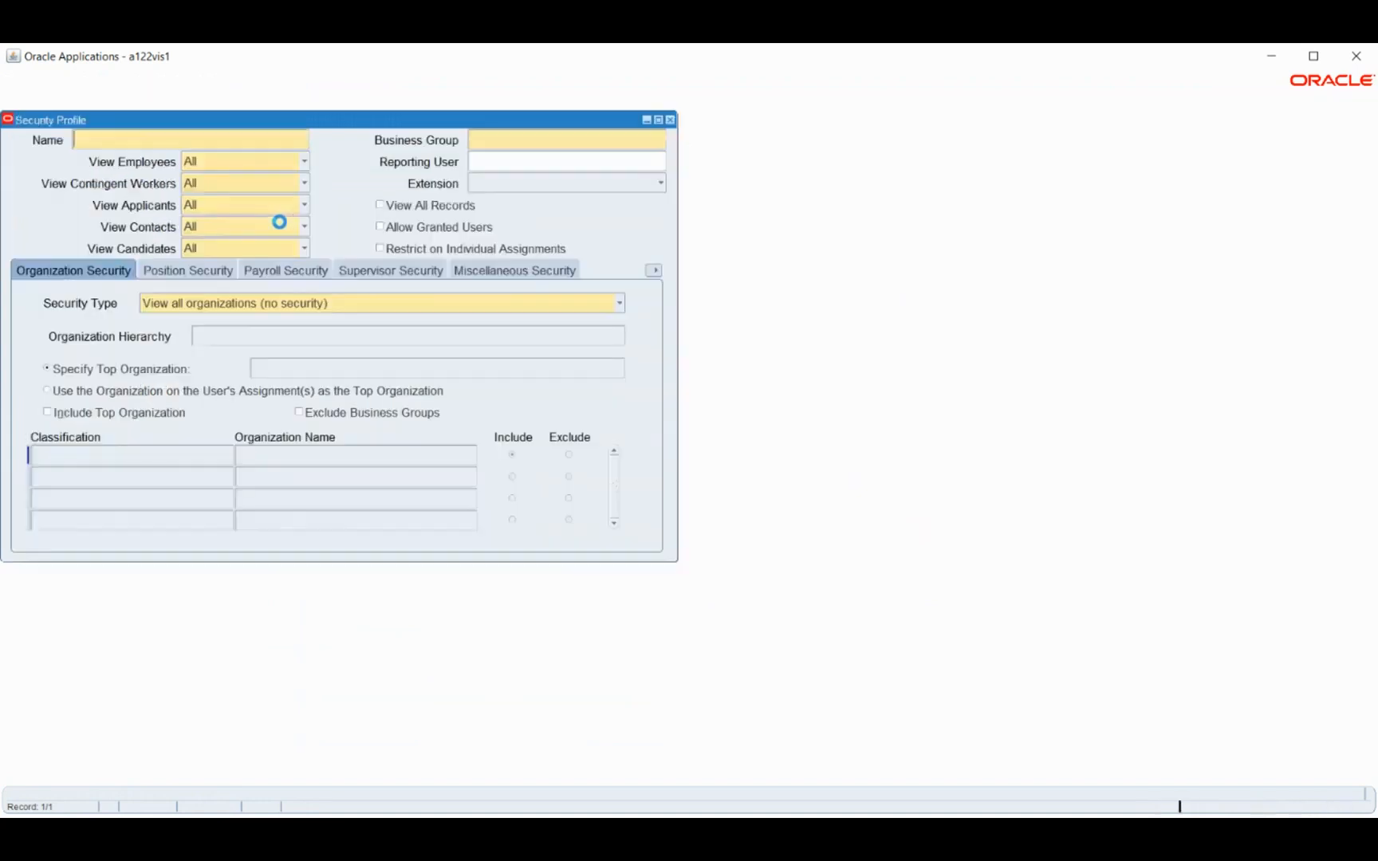
Name the new security profile BM Security profile and assign it to BM Business Group
type("BM")
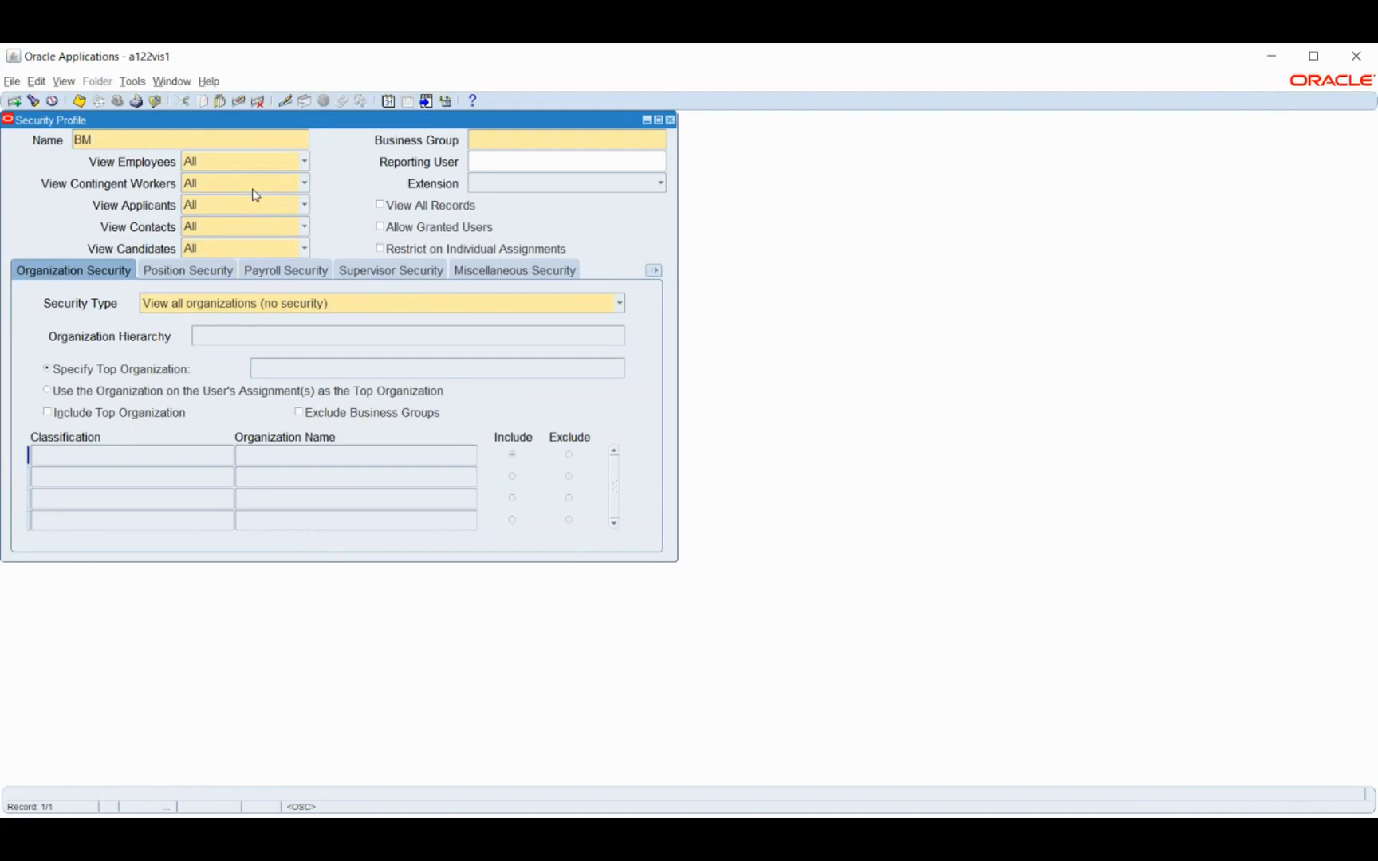
type(" Security profile")
key("Tab")
type("bm")
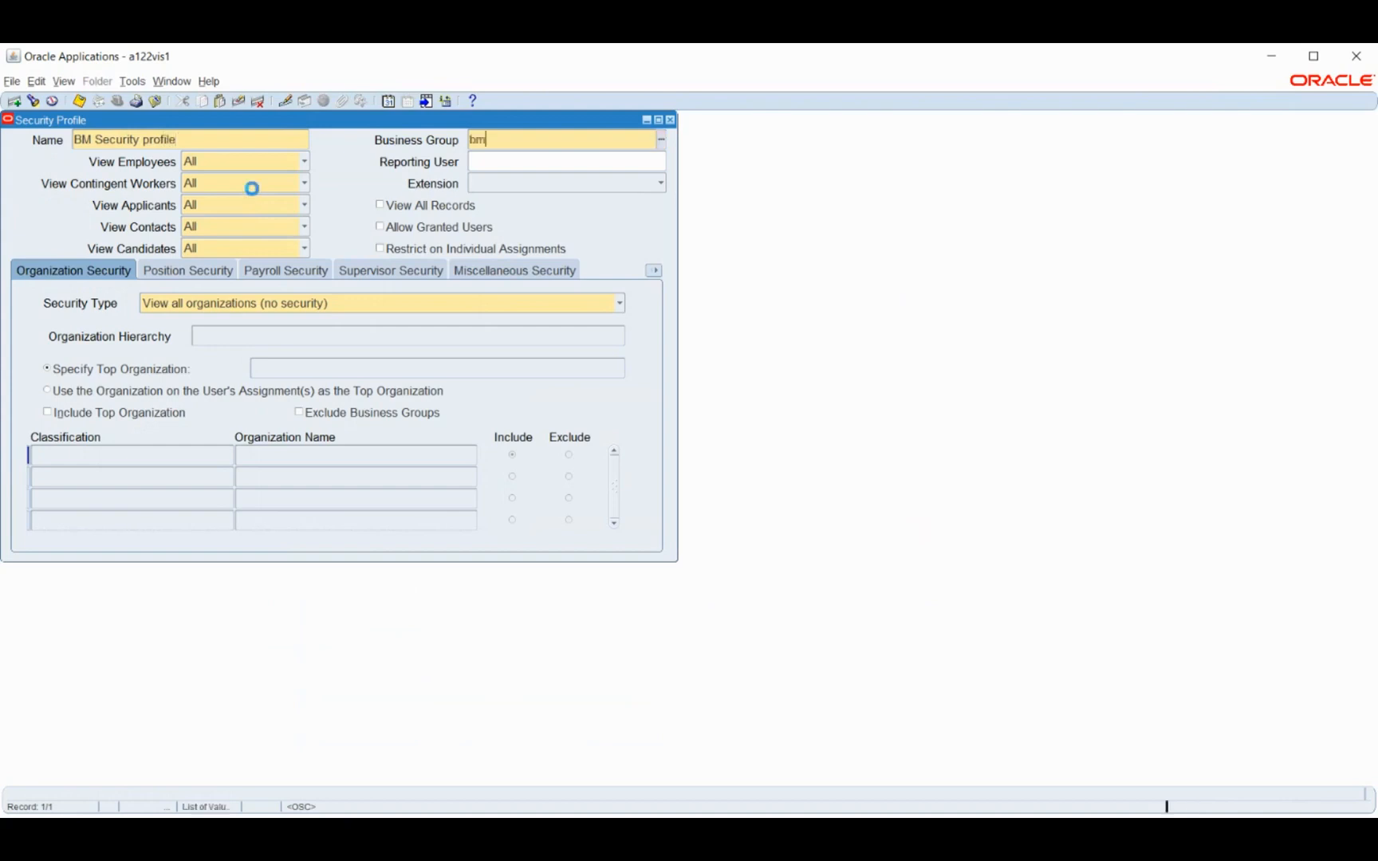
Set the security type to Secure organizations by organization hierarchy and/or organization list
left_click(244, 310)
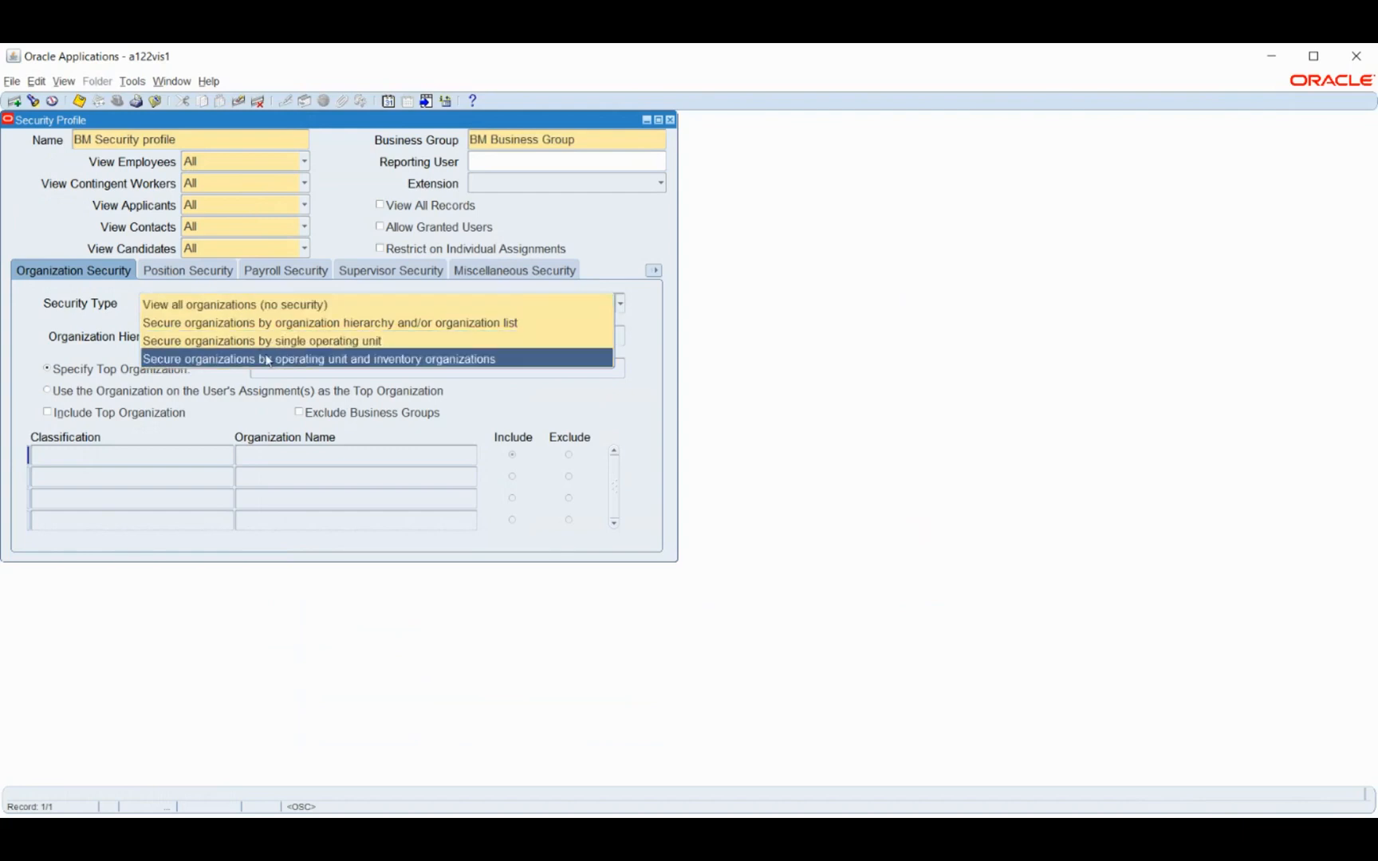
left_click(265, 357)
left_click(288, 310)
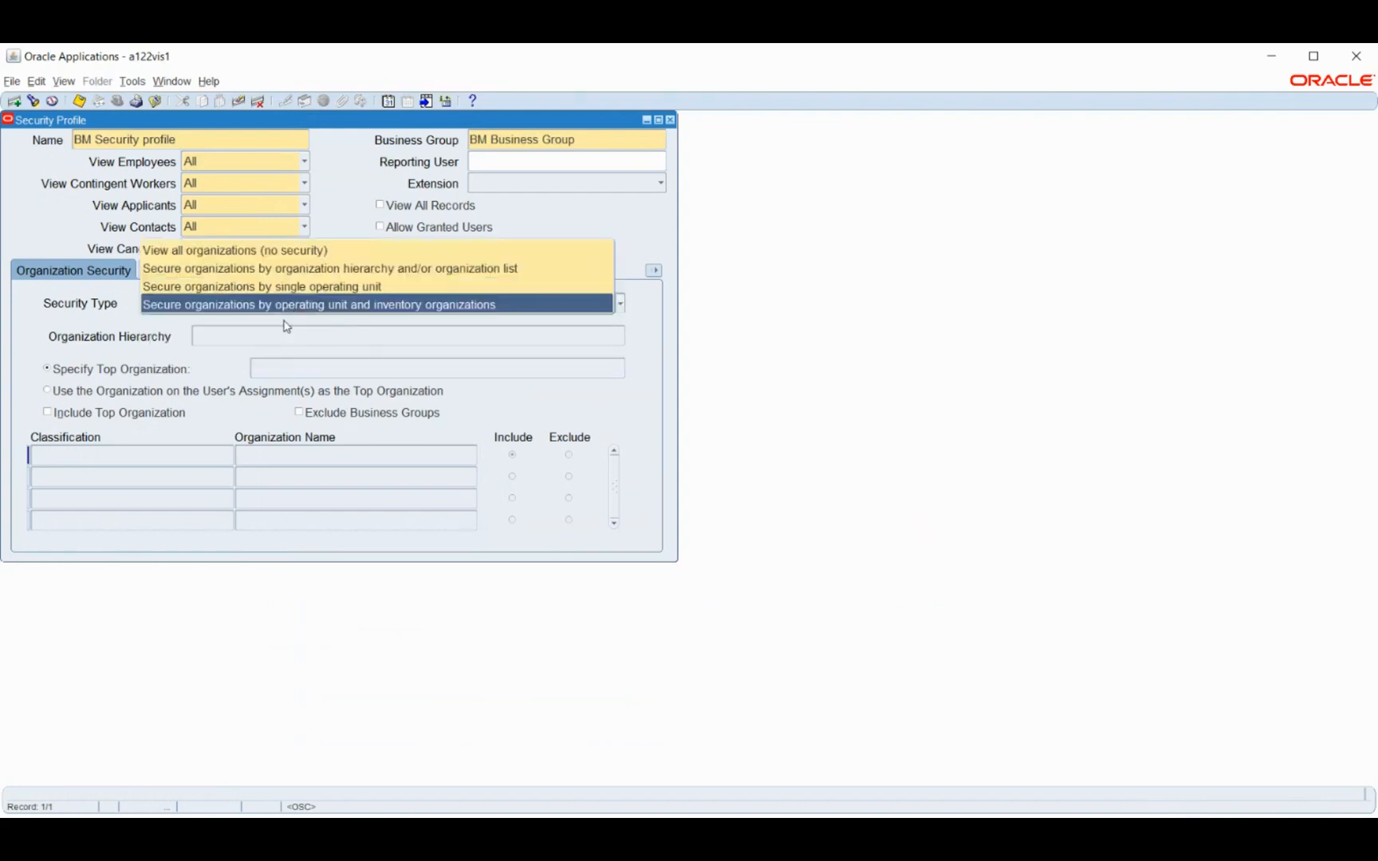
left_click(302, 274)
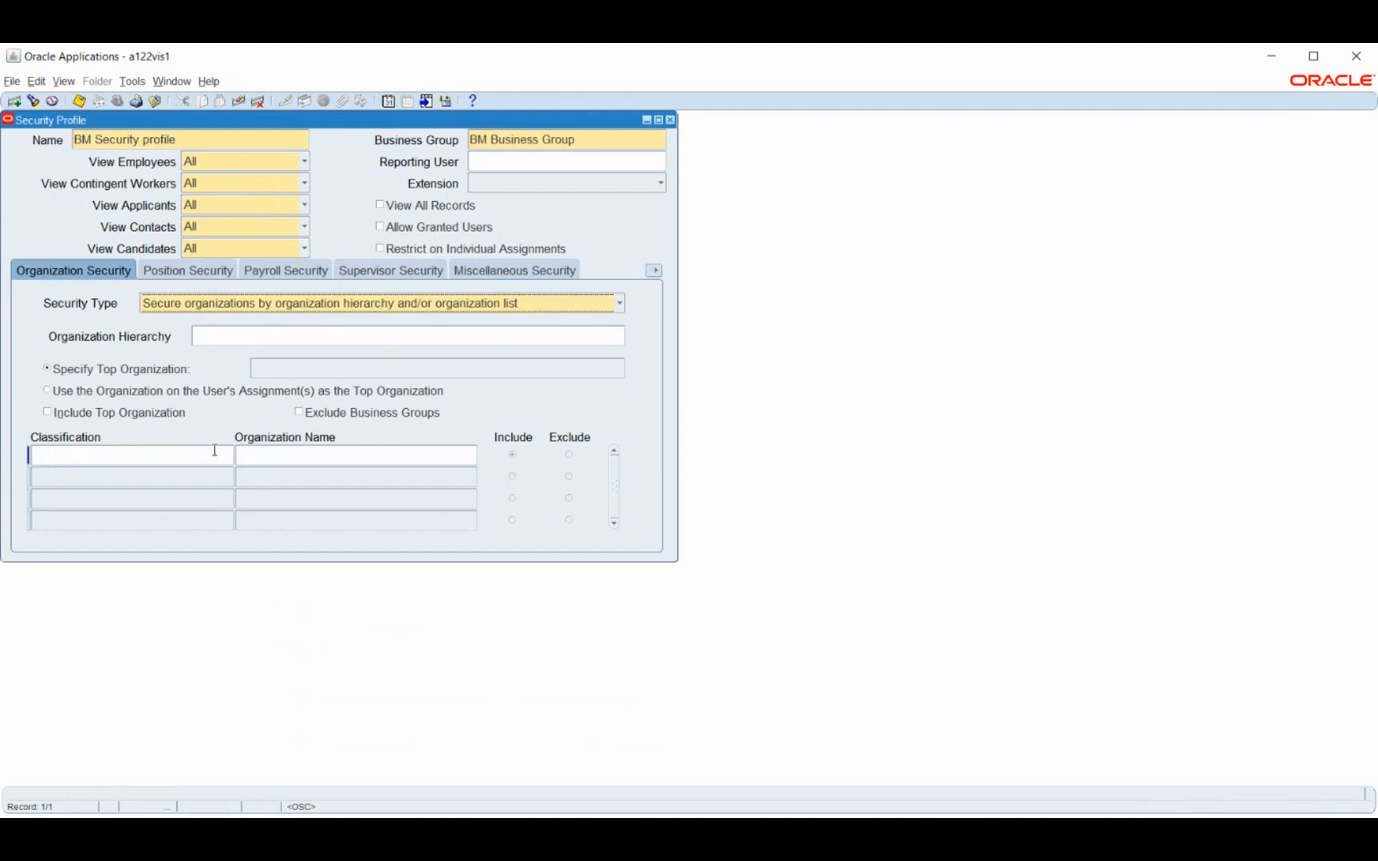
Add BM Business Group to the organization list under the Business Group classification
left_click(201, 458)
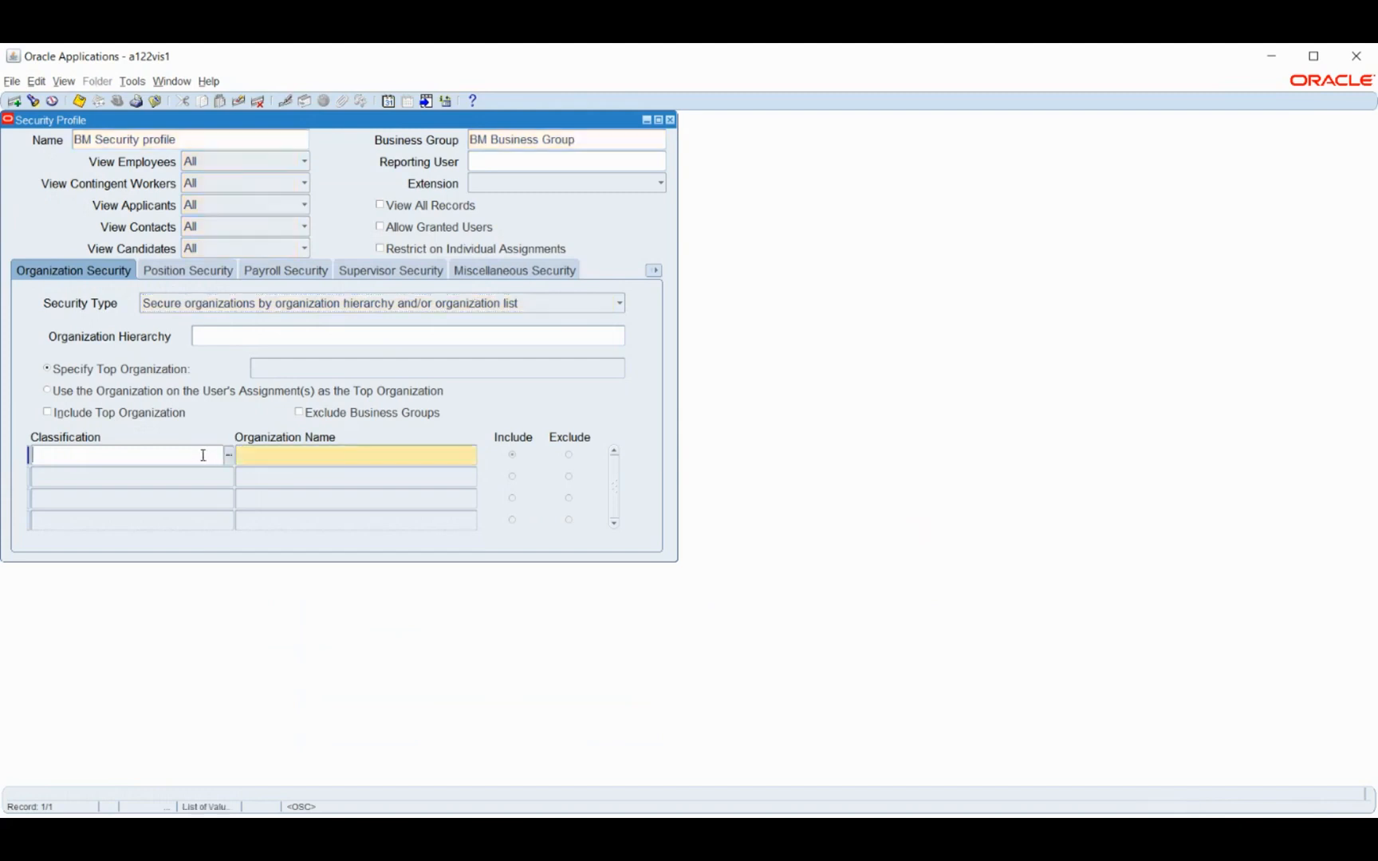
type("busi")
key("Tab")
type("BM")
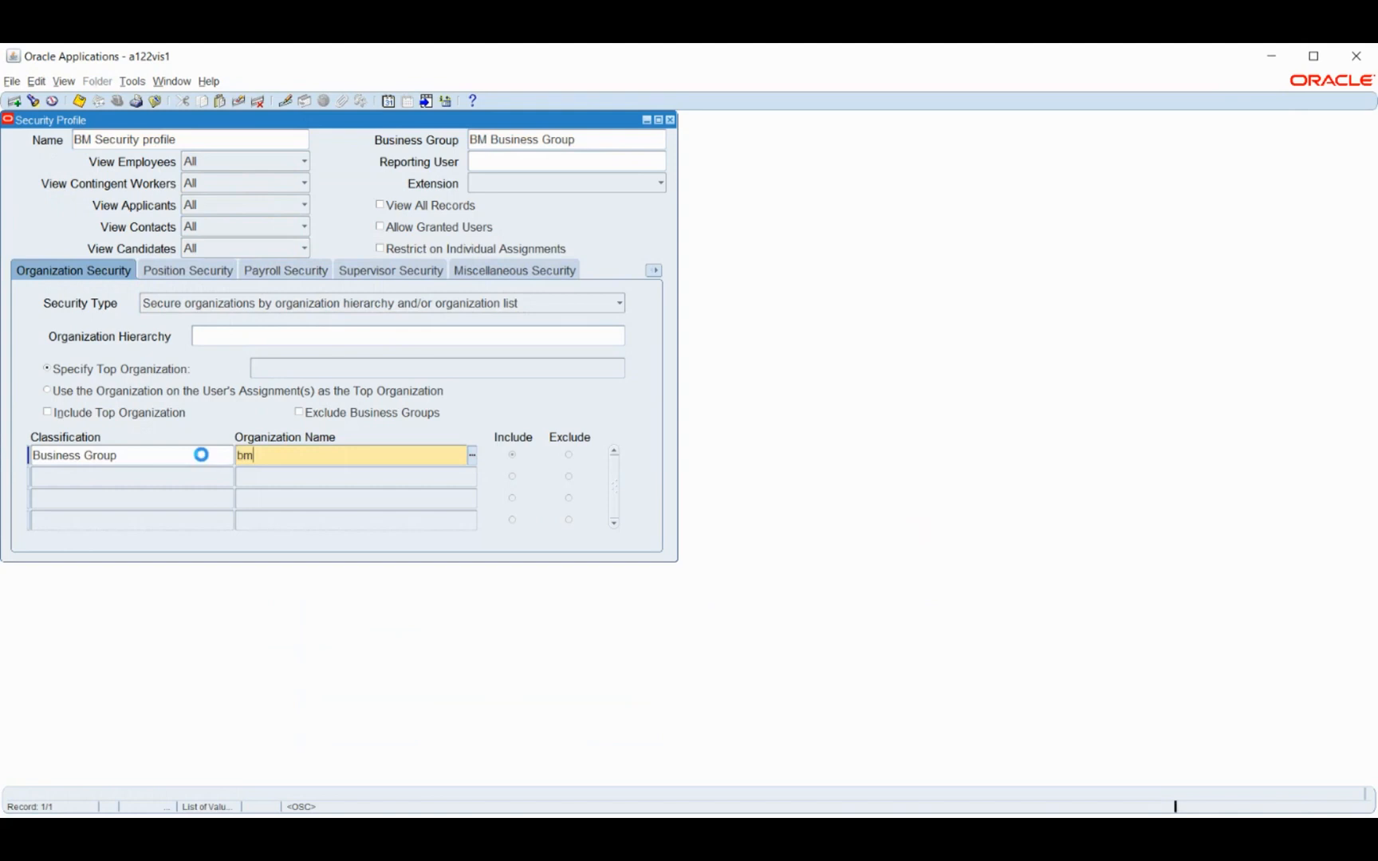
key("Tab")
Try to add a BM organization under the HR Organization classification, and delete that row
type("hr")
key("Tab")
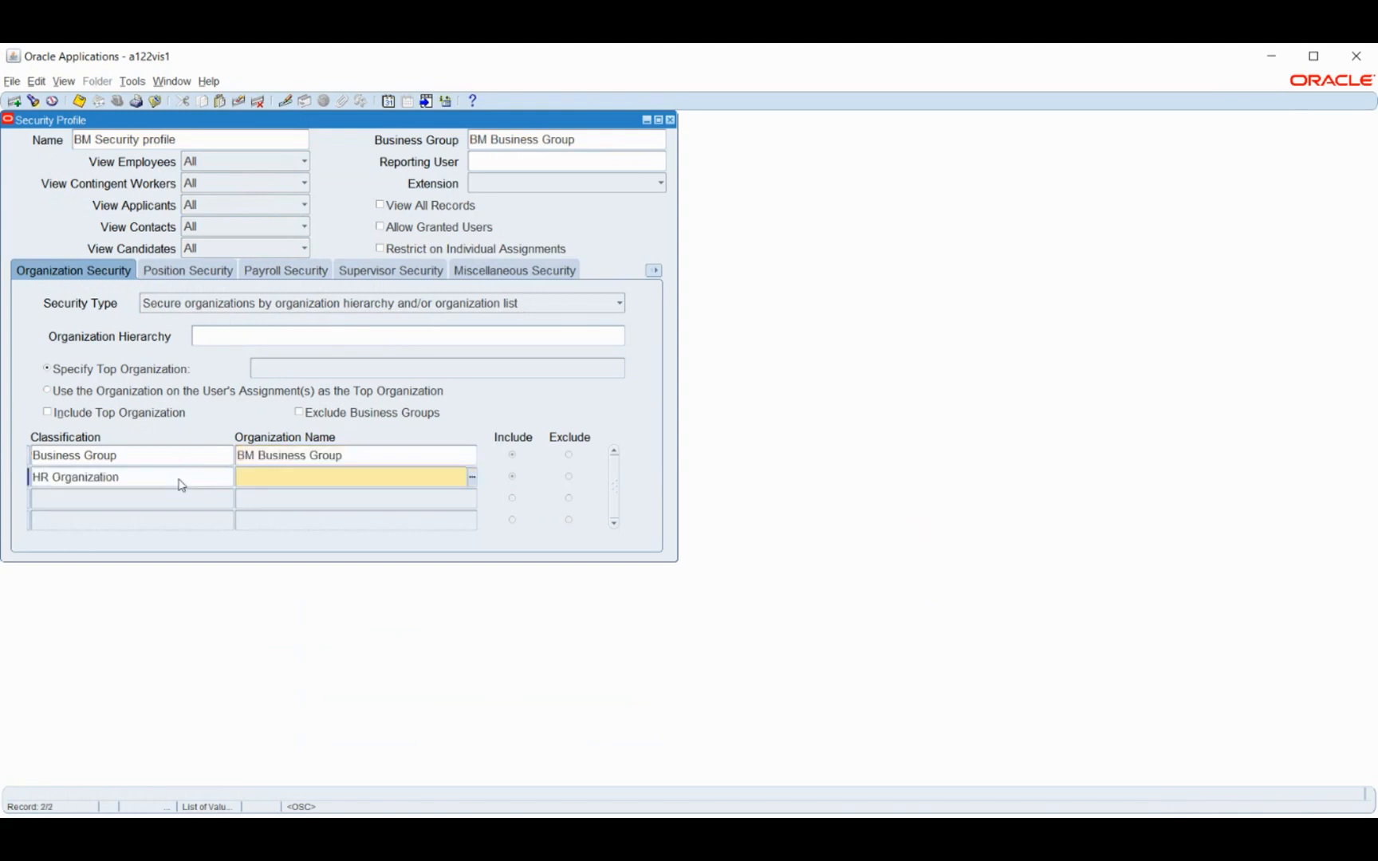
type("bm")
key("Tab")
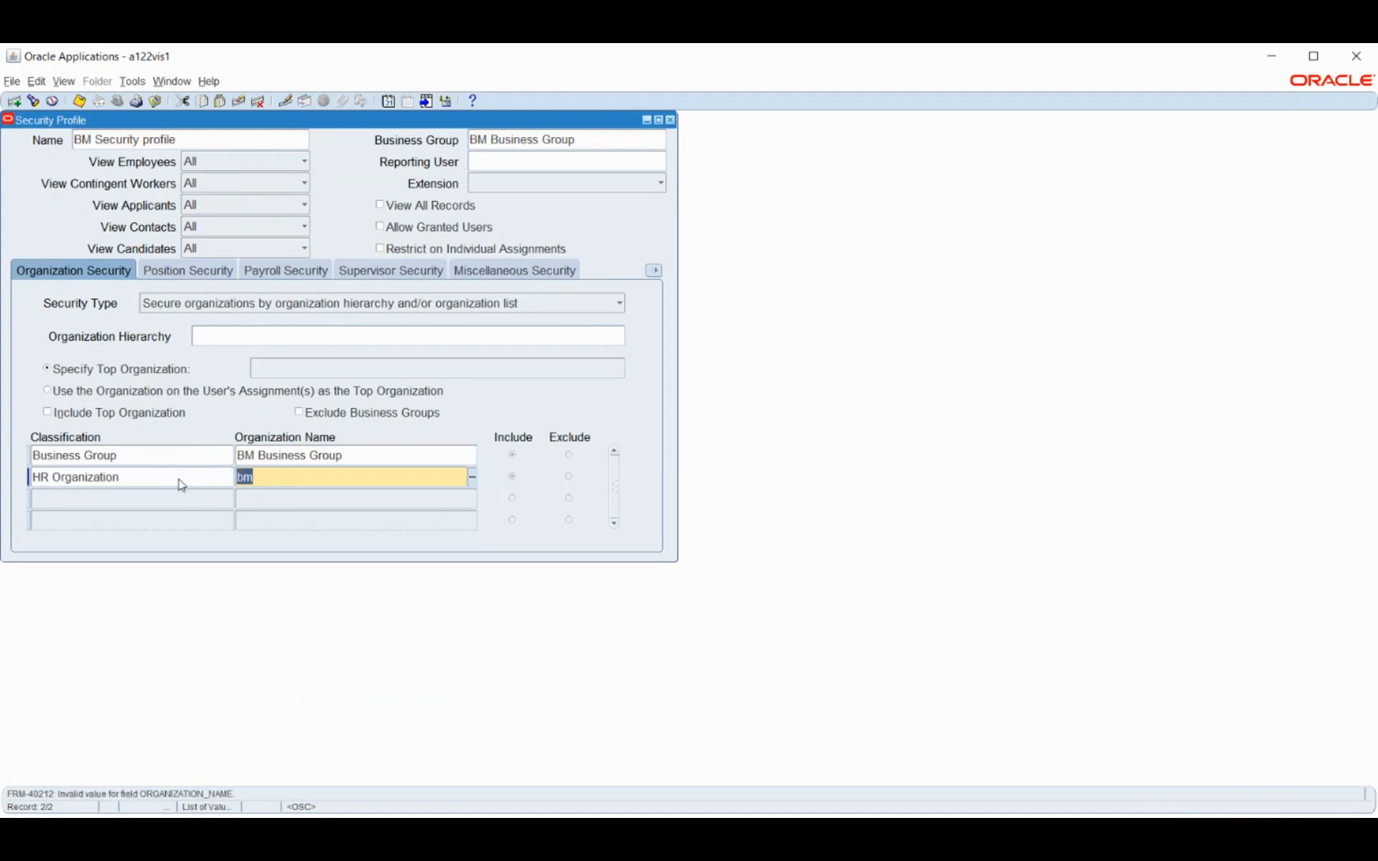
key("BackSpace")
left_click(472, 481)
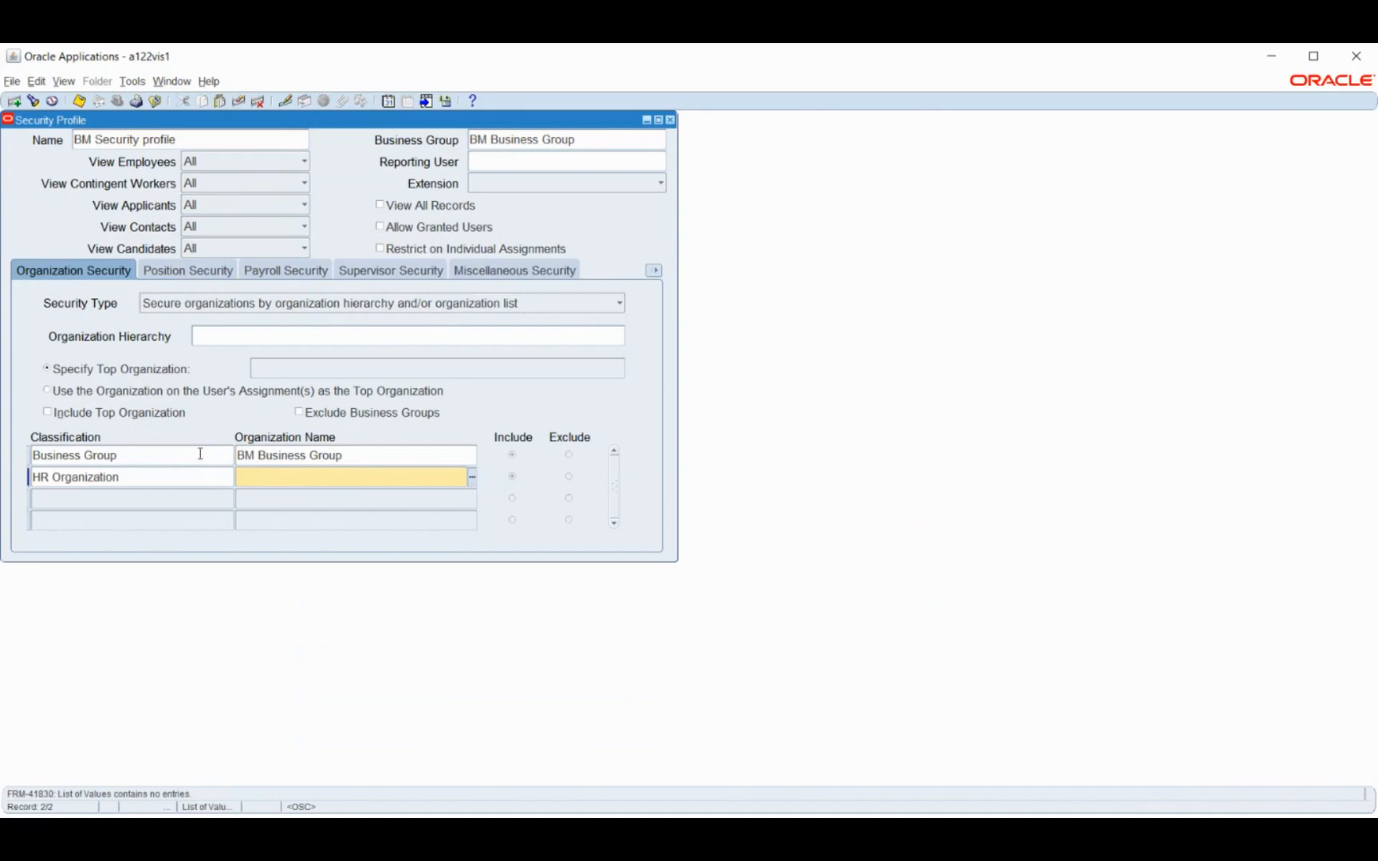
left_click(211, 475)
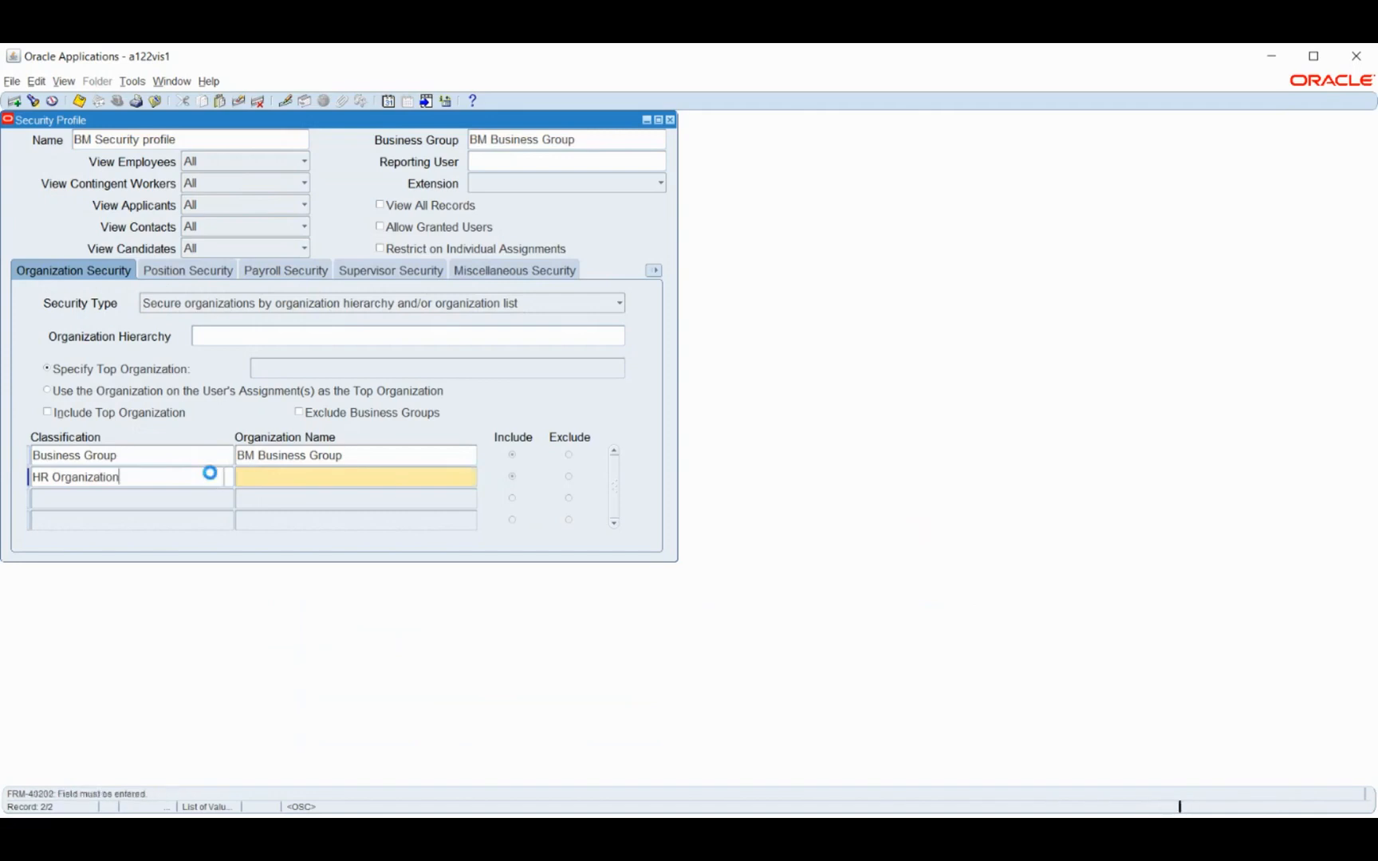
left_click(237, 103)
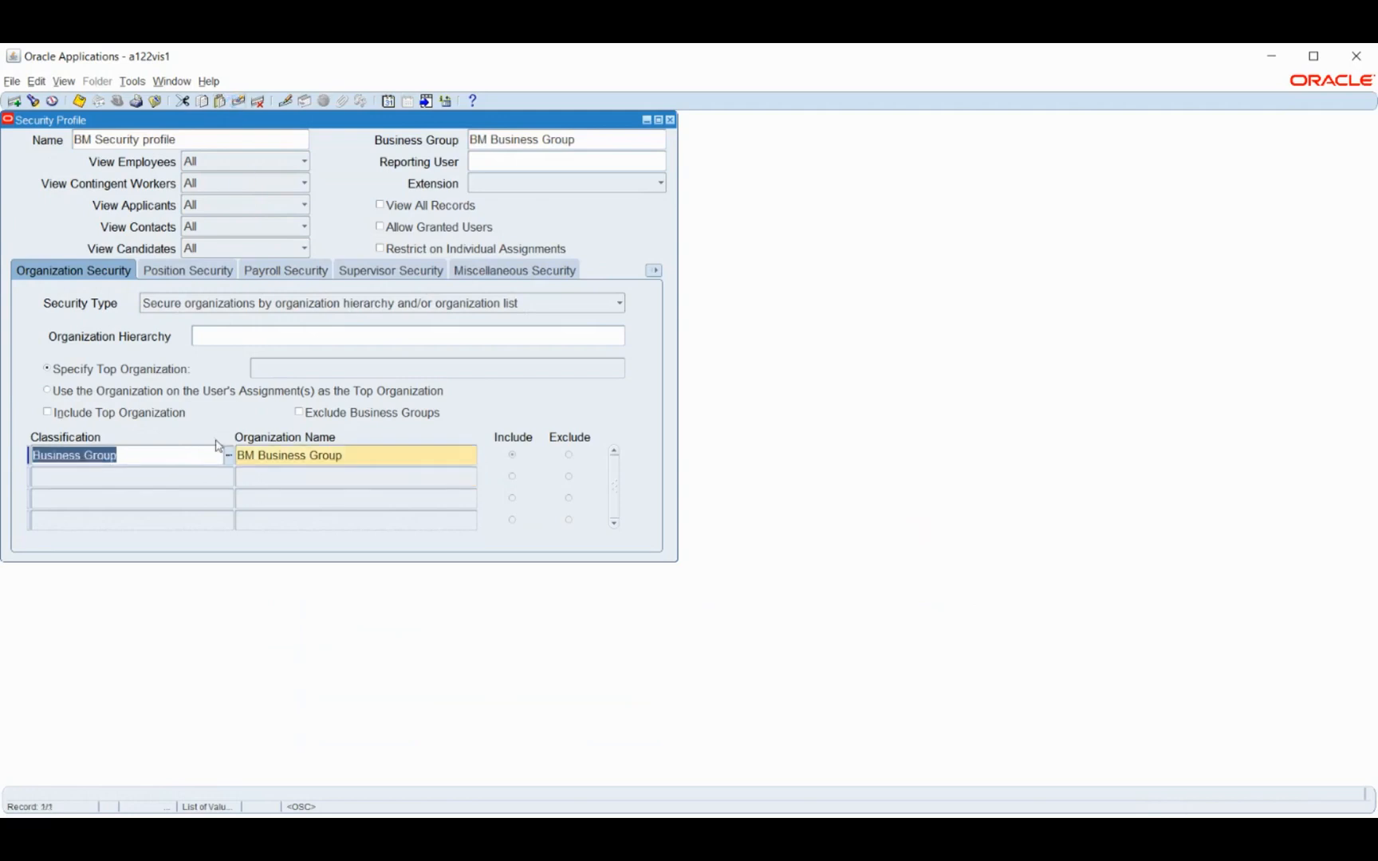
Save and close the security profile, and switch to the System Administrator Vision responsibility
key("ctrl+s")
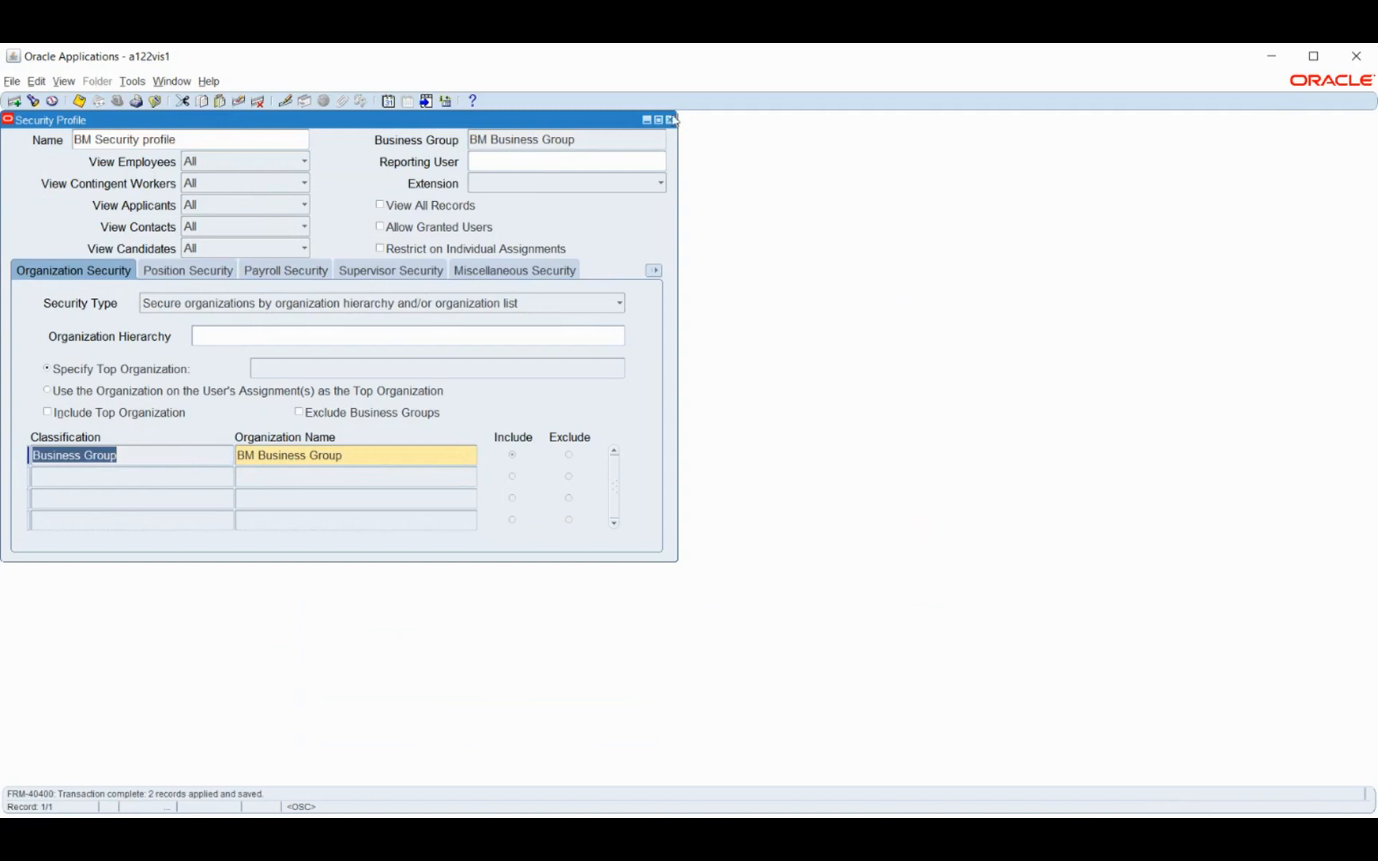
left_click(670, 121)
left_click(35, 379)
left_click(118, 101)
key("Return")
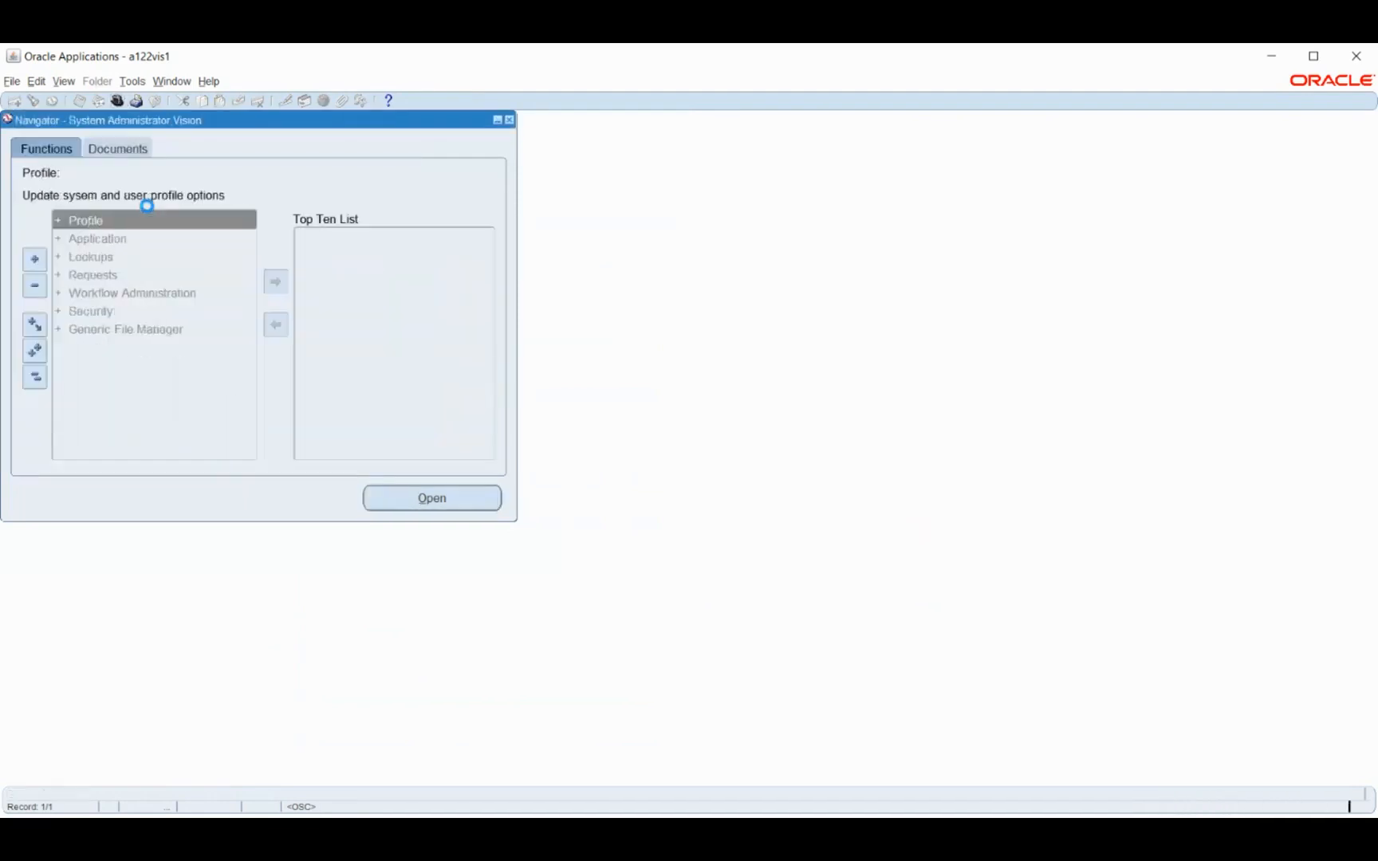
Open the system profile values search and limit it to the BM HRMS responsibility
key("Return")
key("Return")
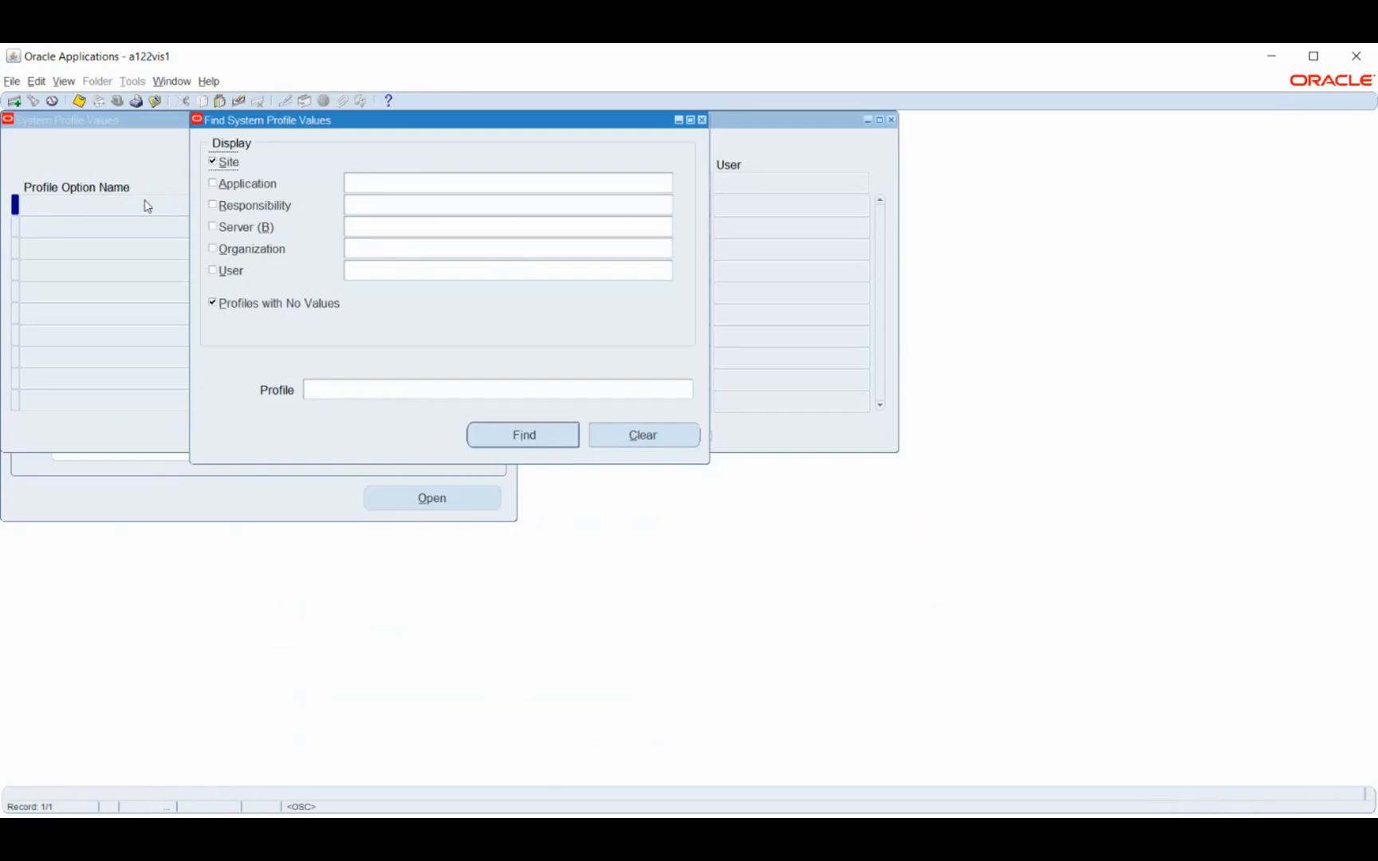
left_click(244, 209)
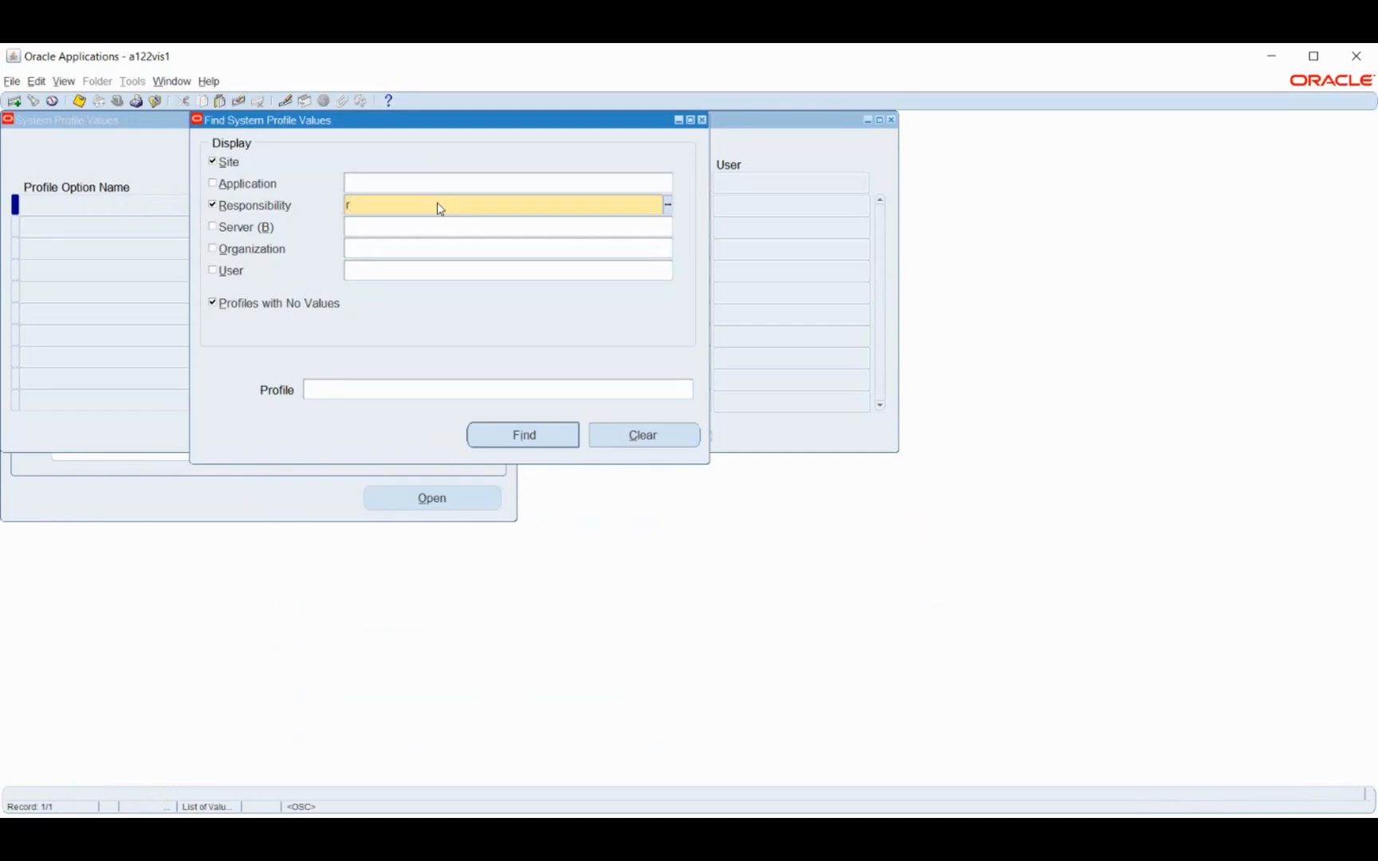
type("bm hr")
key("Tab")
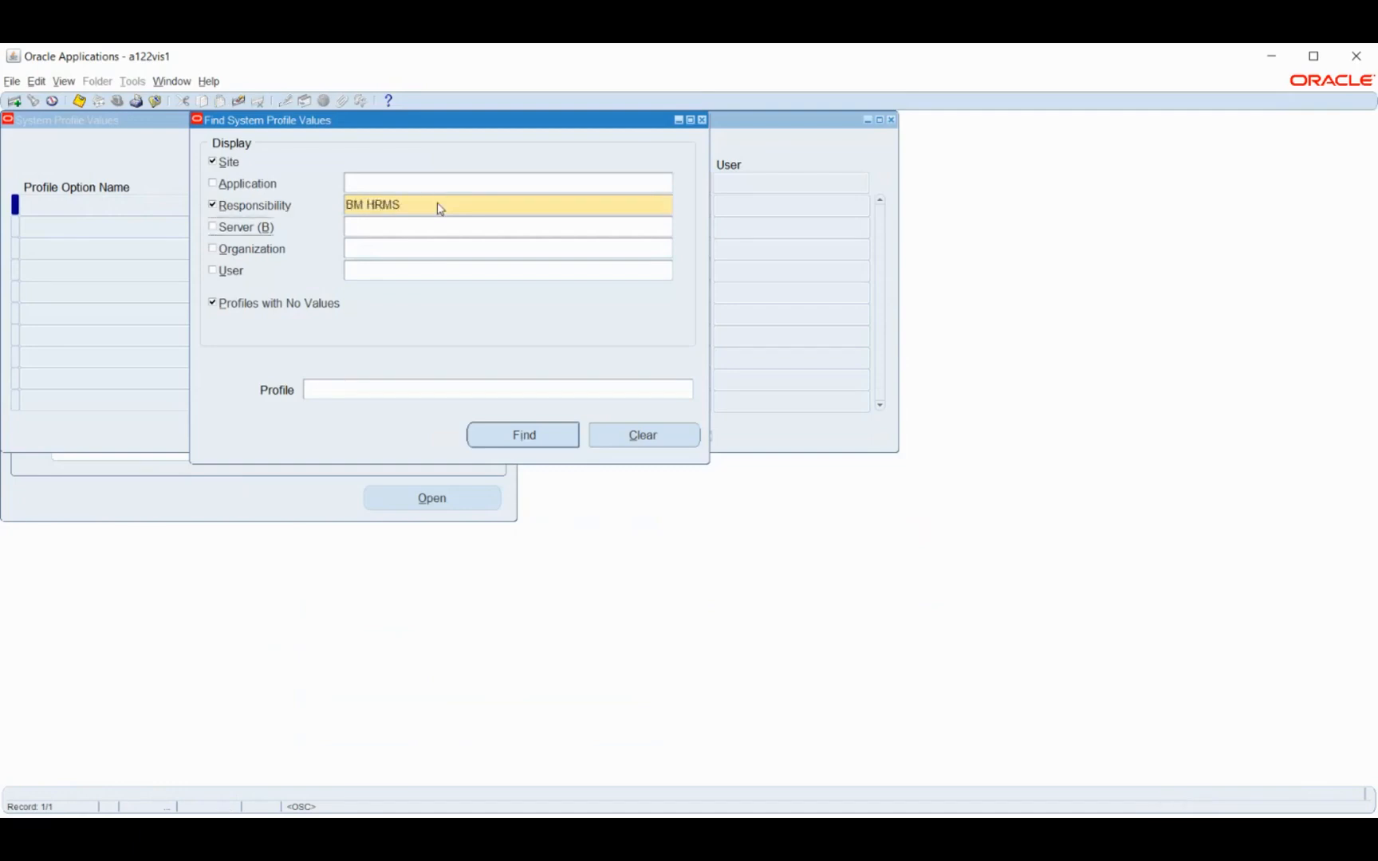
Find the HR: Security Profile option for the BM HRMS responsibility
left_click(507, 390)
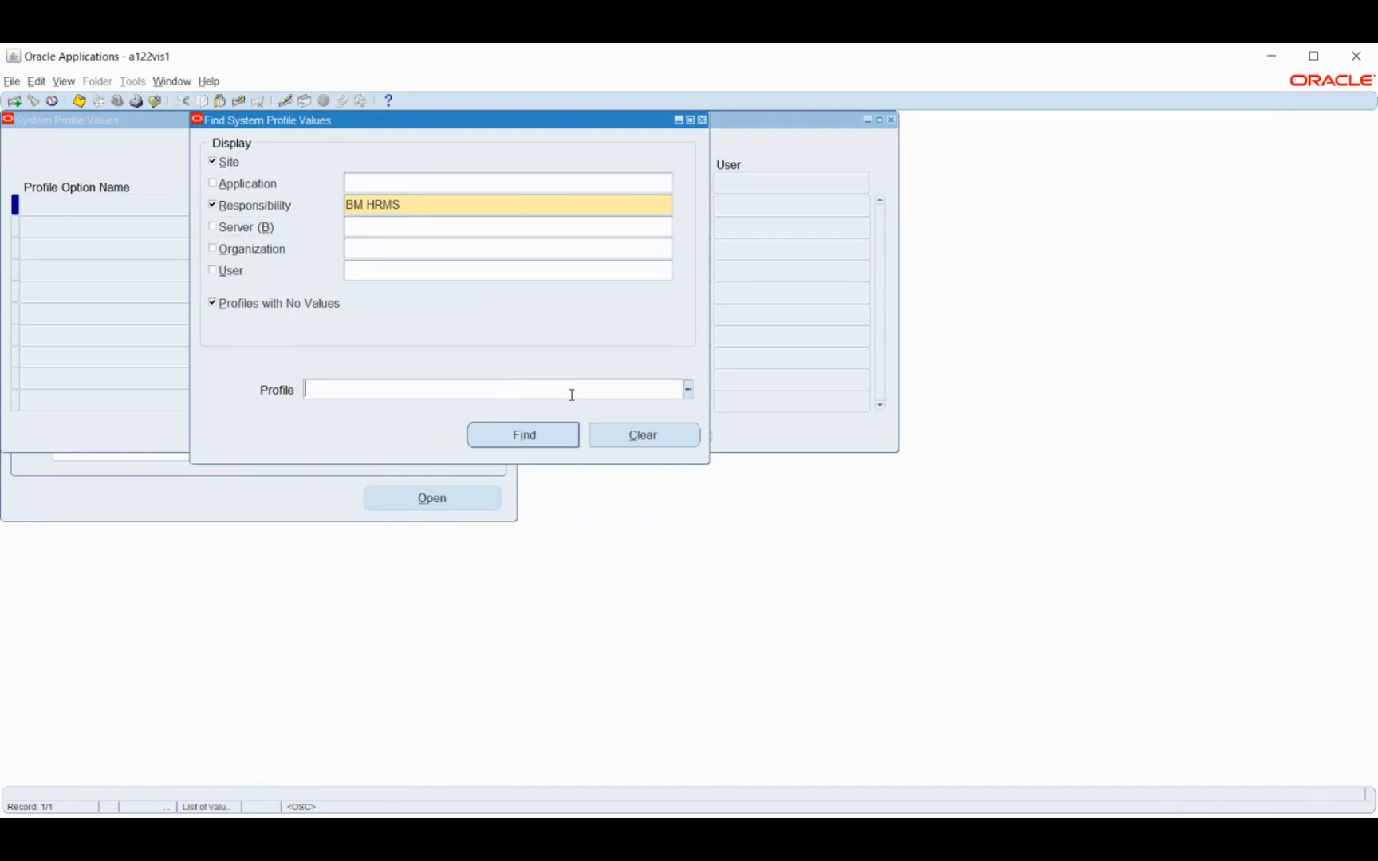
left_click(687, 390)
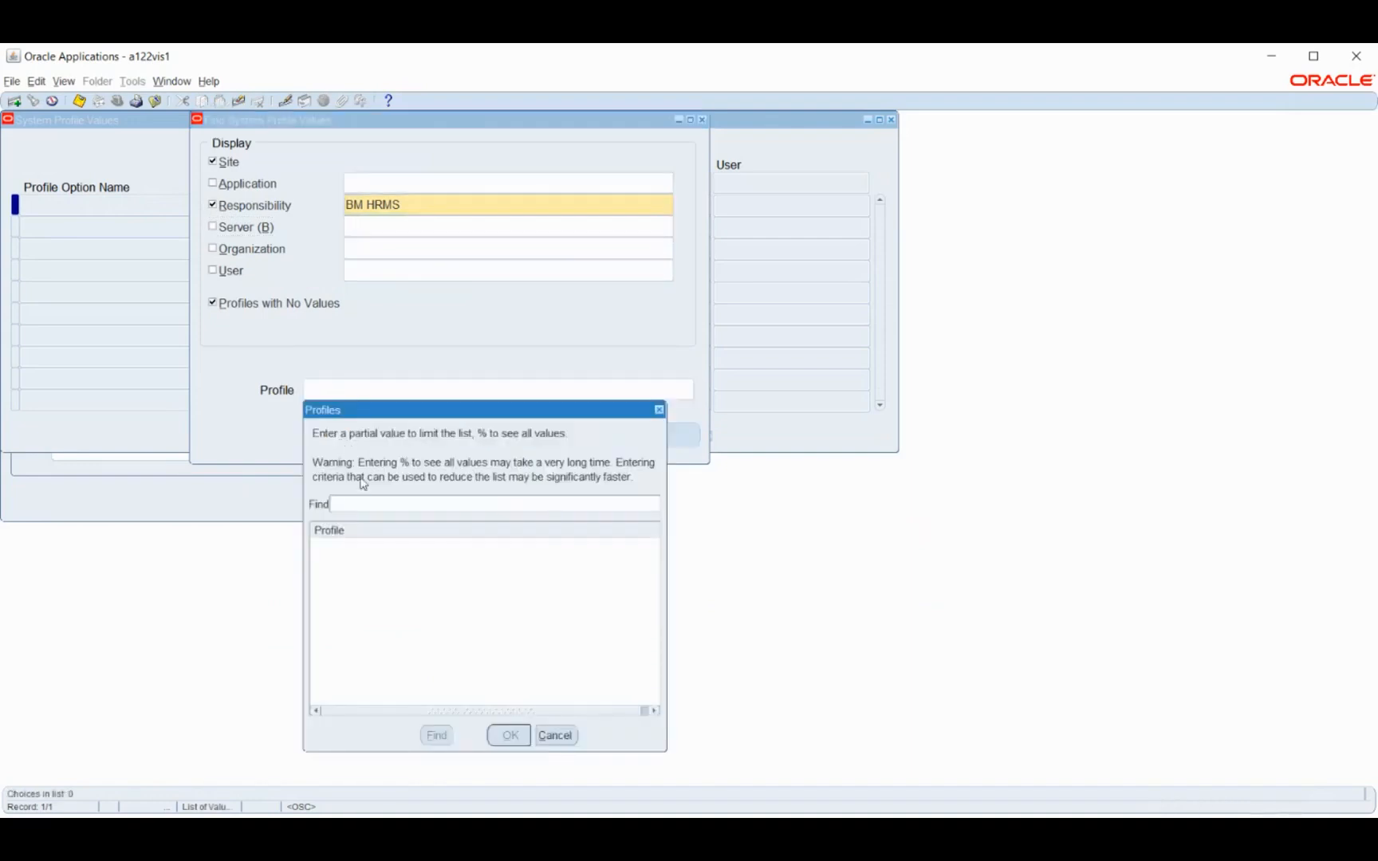
type("HR%")
type("Security Profile")
type("%pro%")
left_click(508, 735)
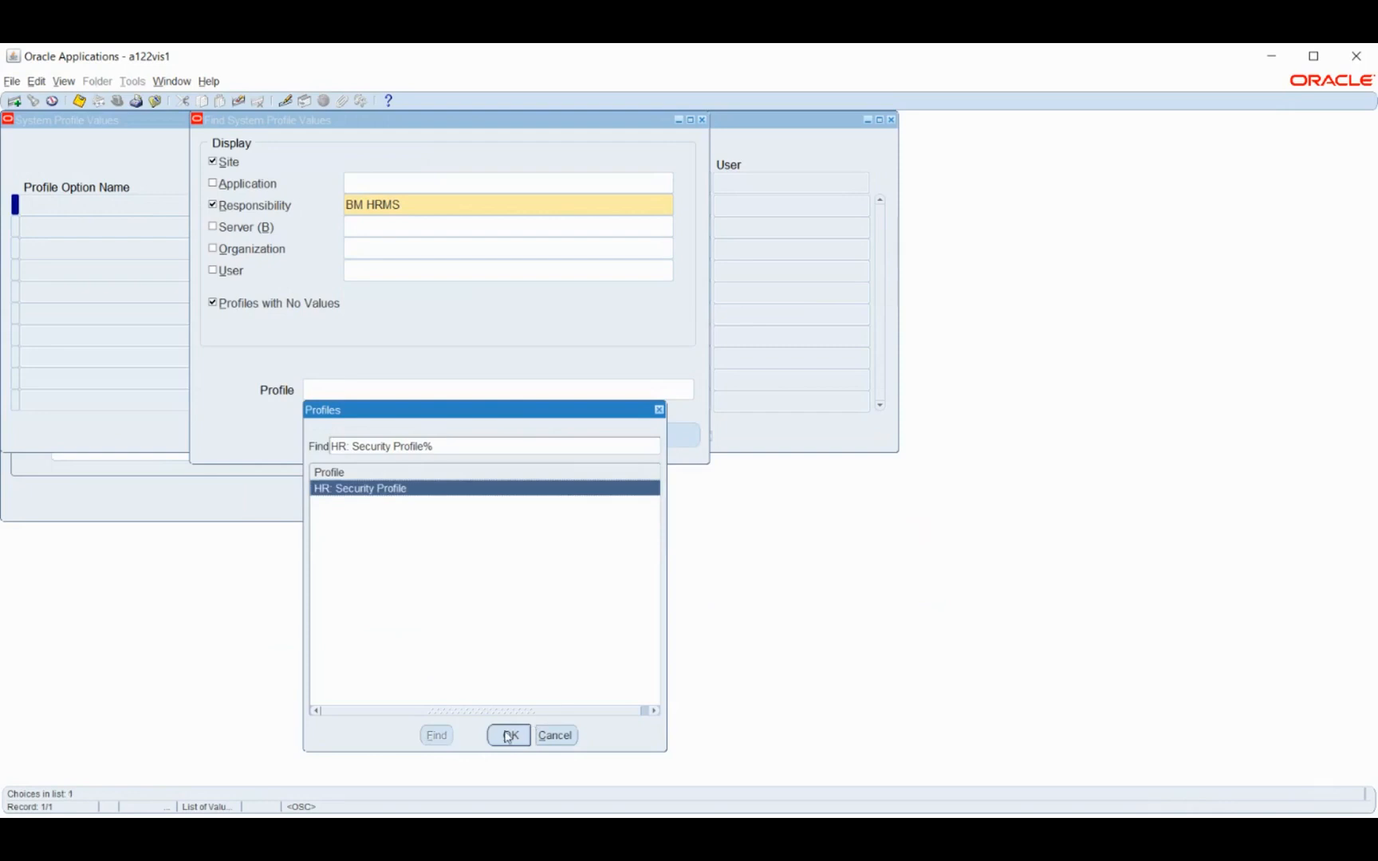
left_click(524, 435)
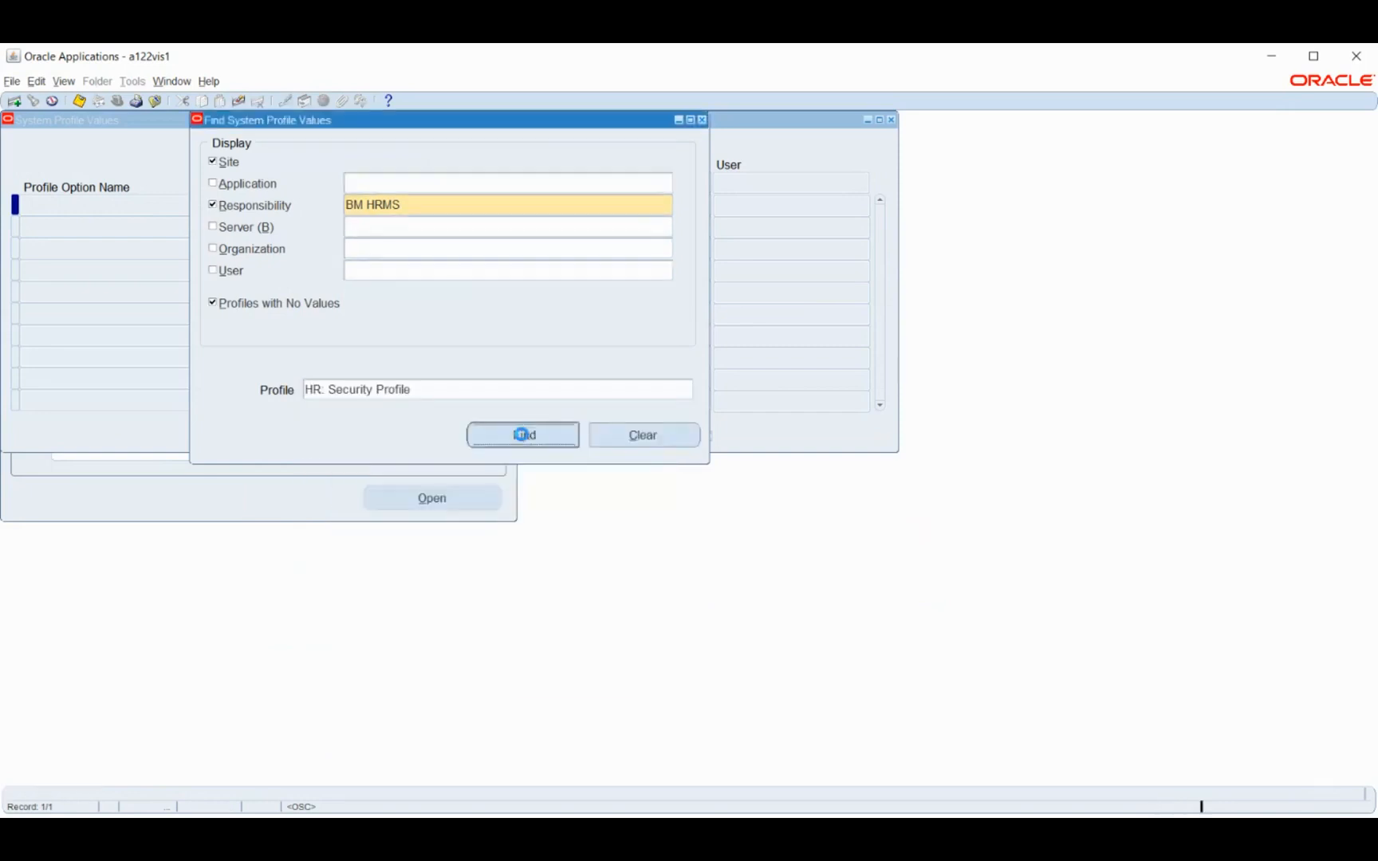
Set HR: Security Profile to BM Security profile for the BM HRMS responsibility and save
left_click(605, 201)
type("bm")
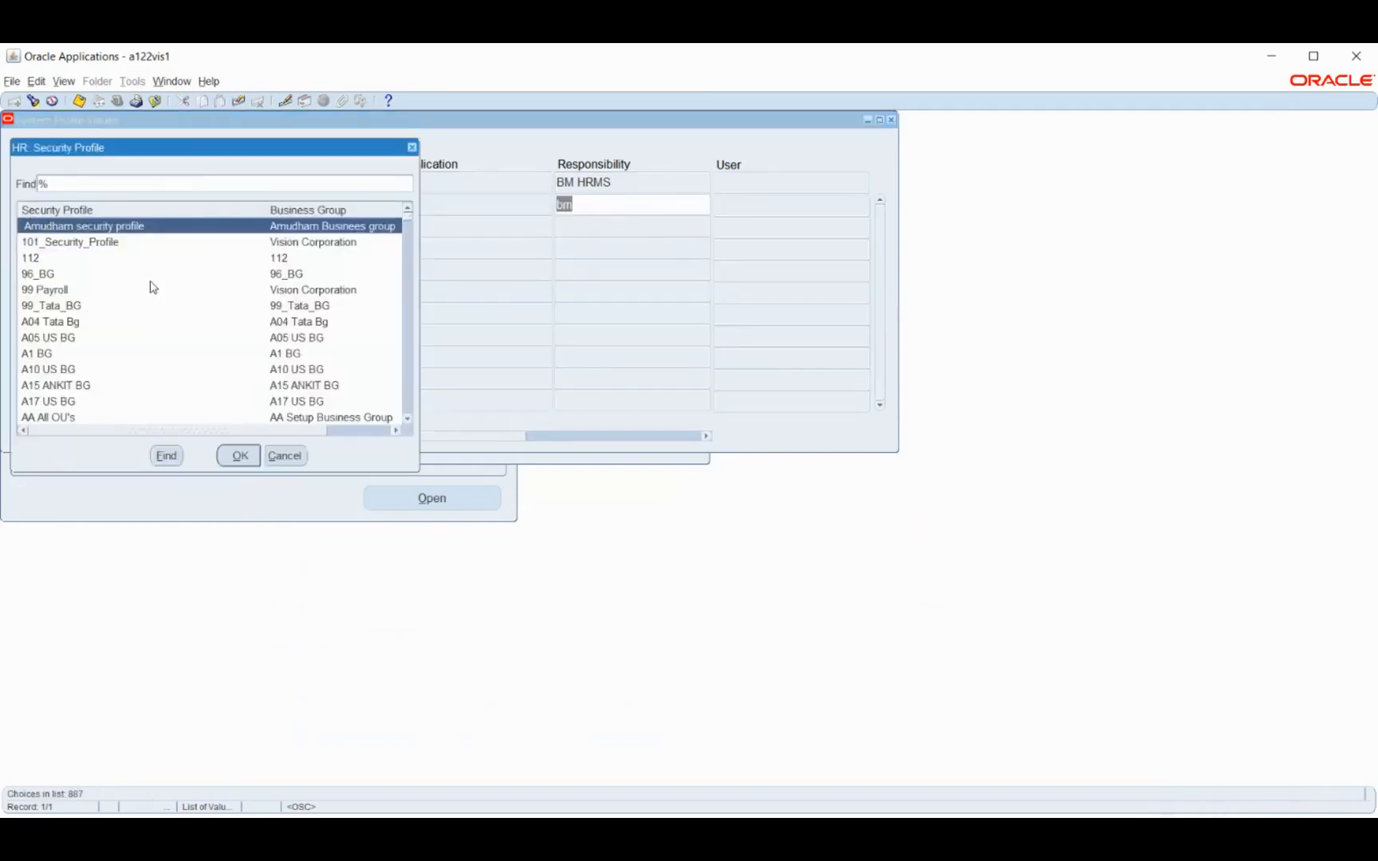
type("b")
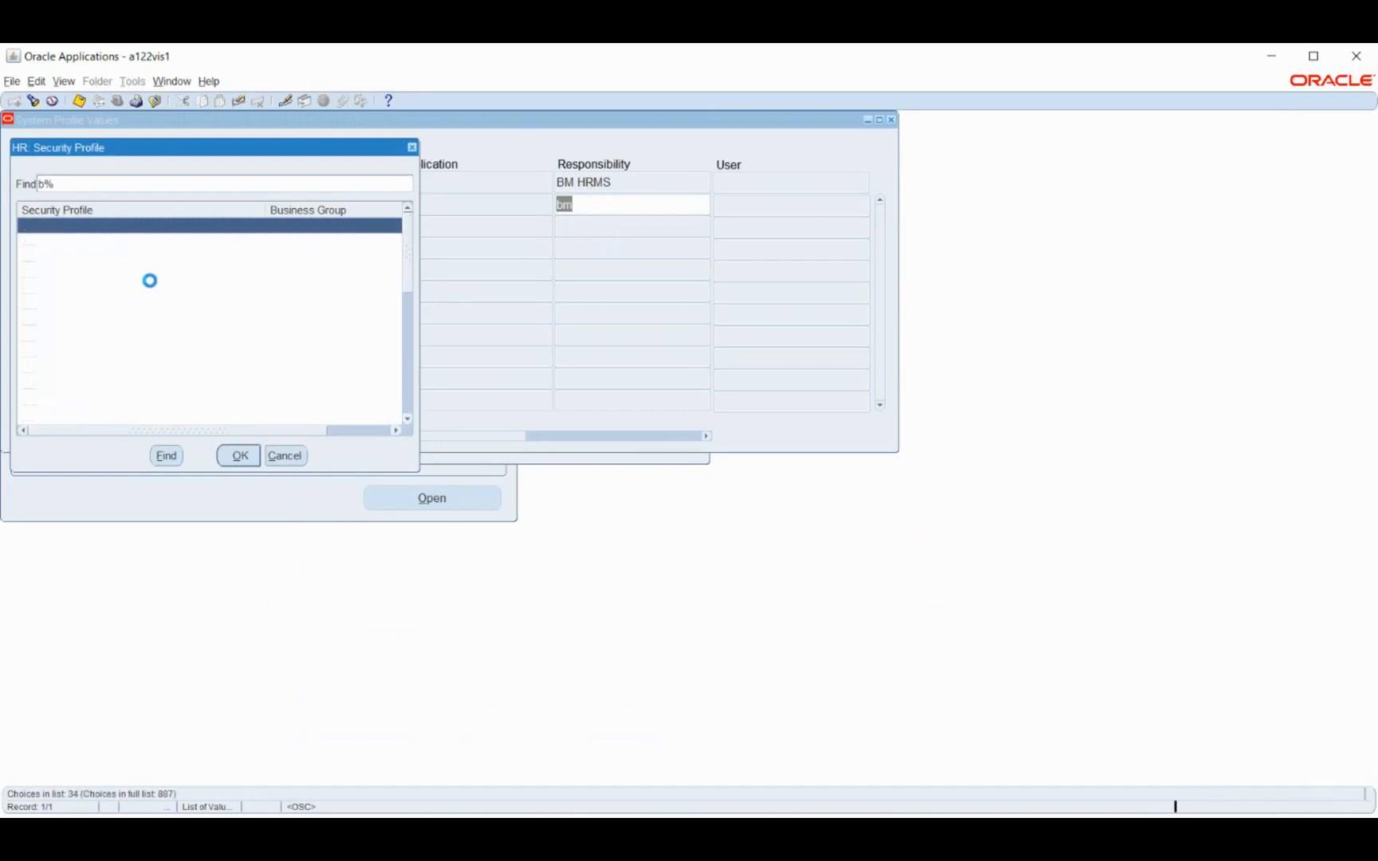
type("m")
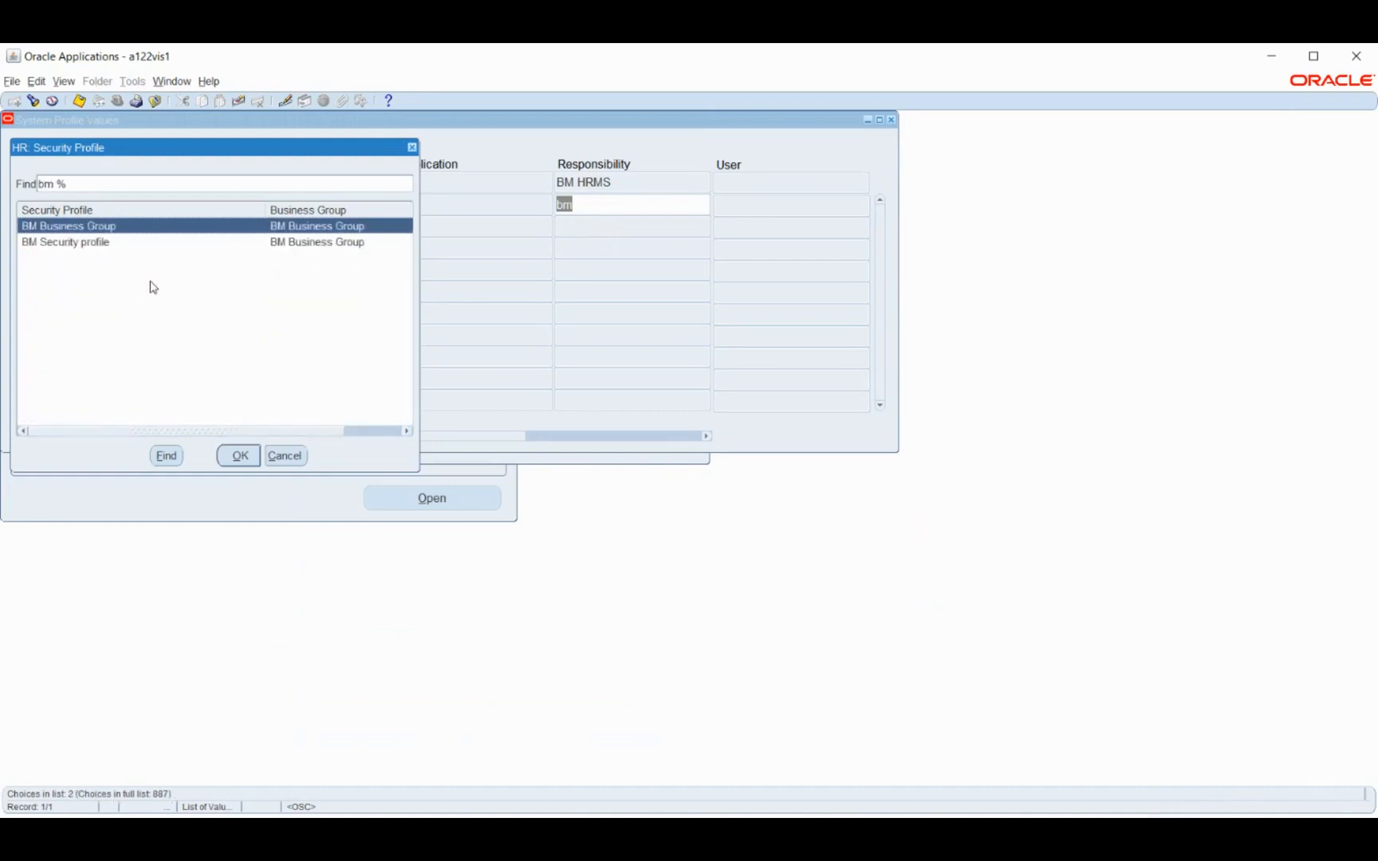
key("Down")
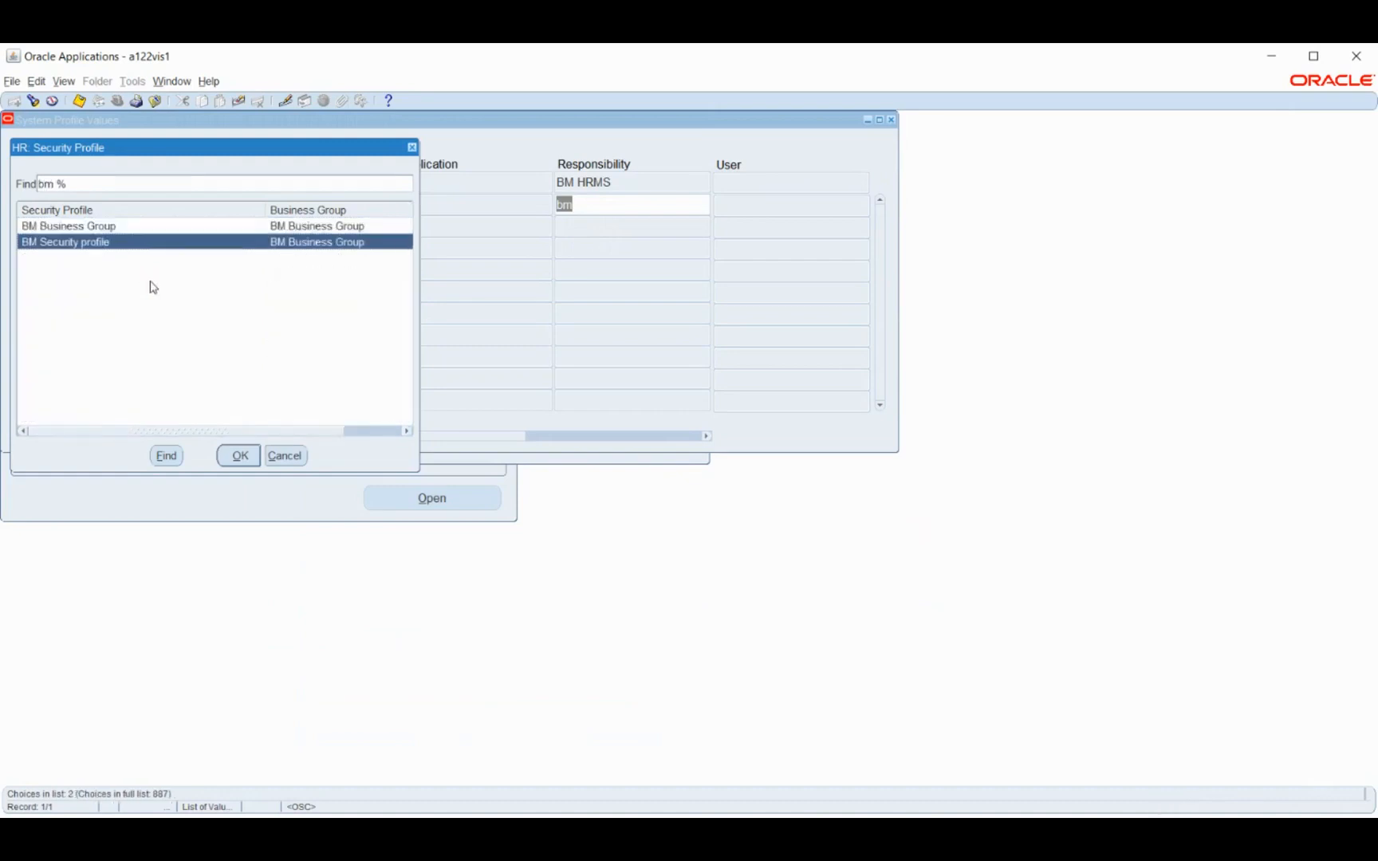
key("Return")
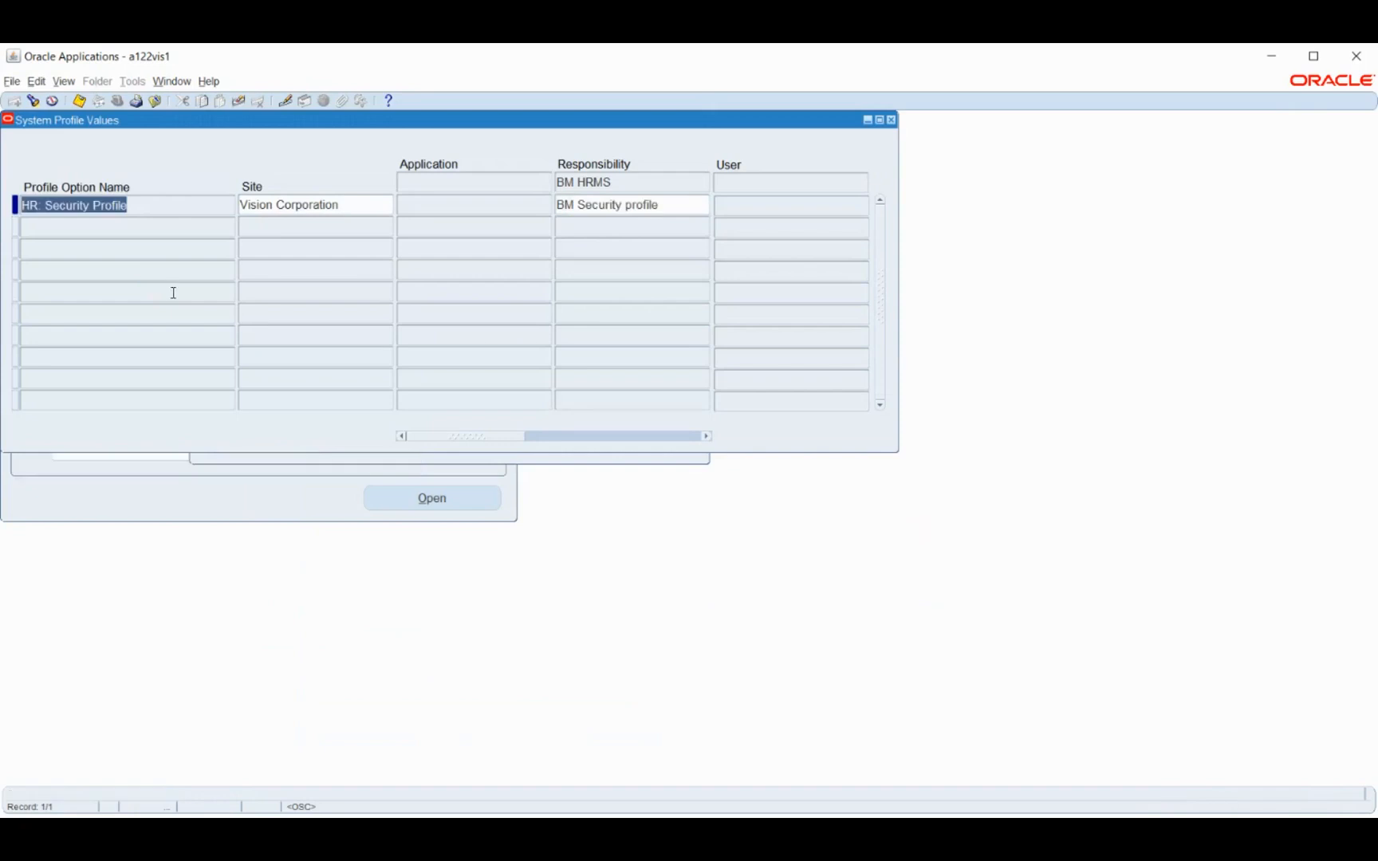
key("ctrl+s")
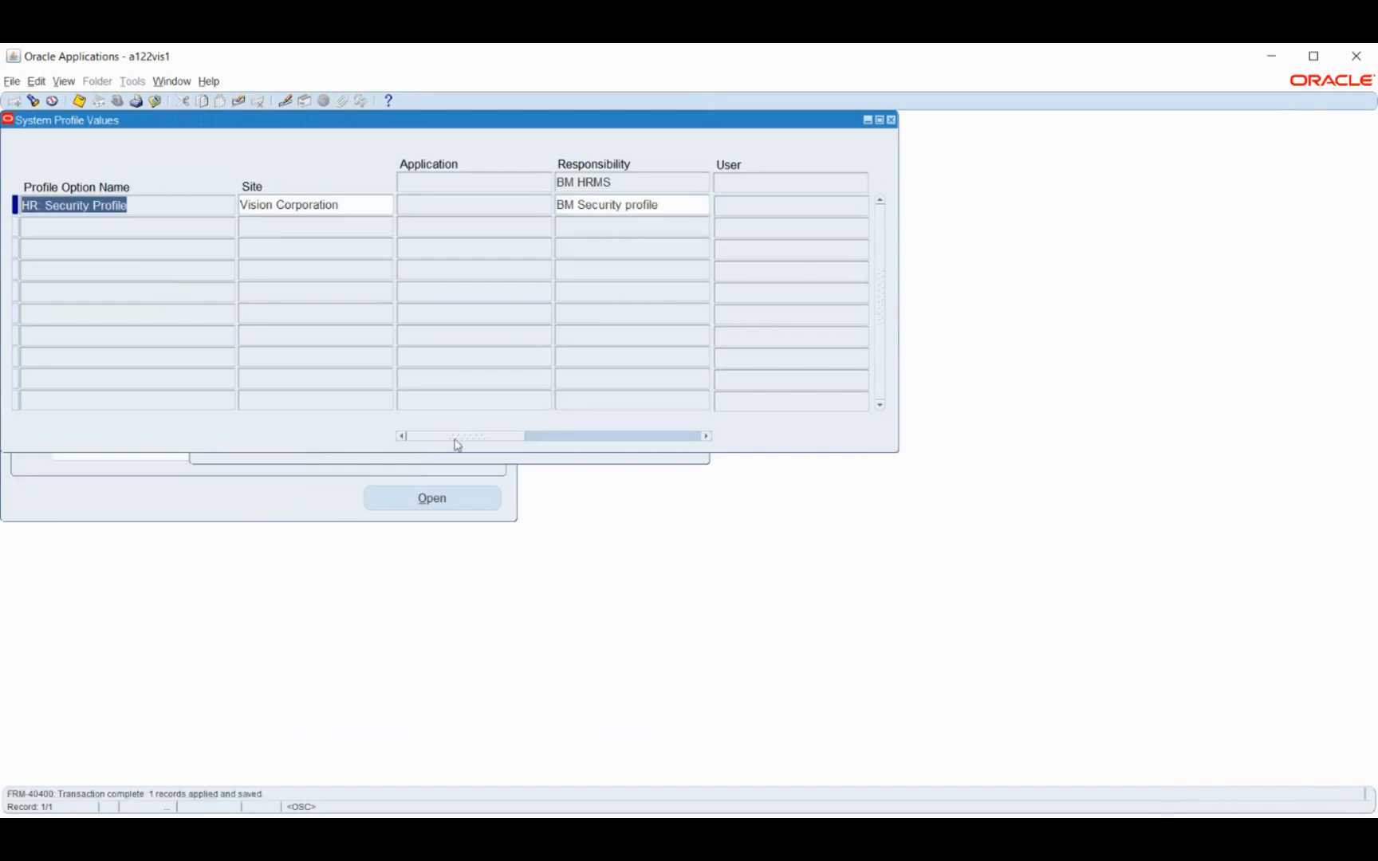
Query the MO: Security Profile option for the BM HRMS responsibility
key("ctrl+f")
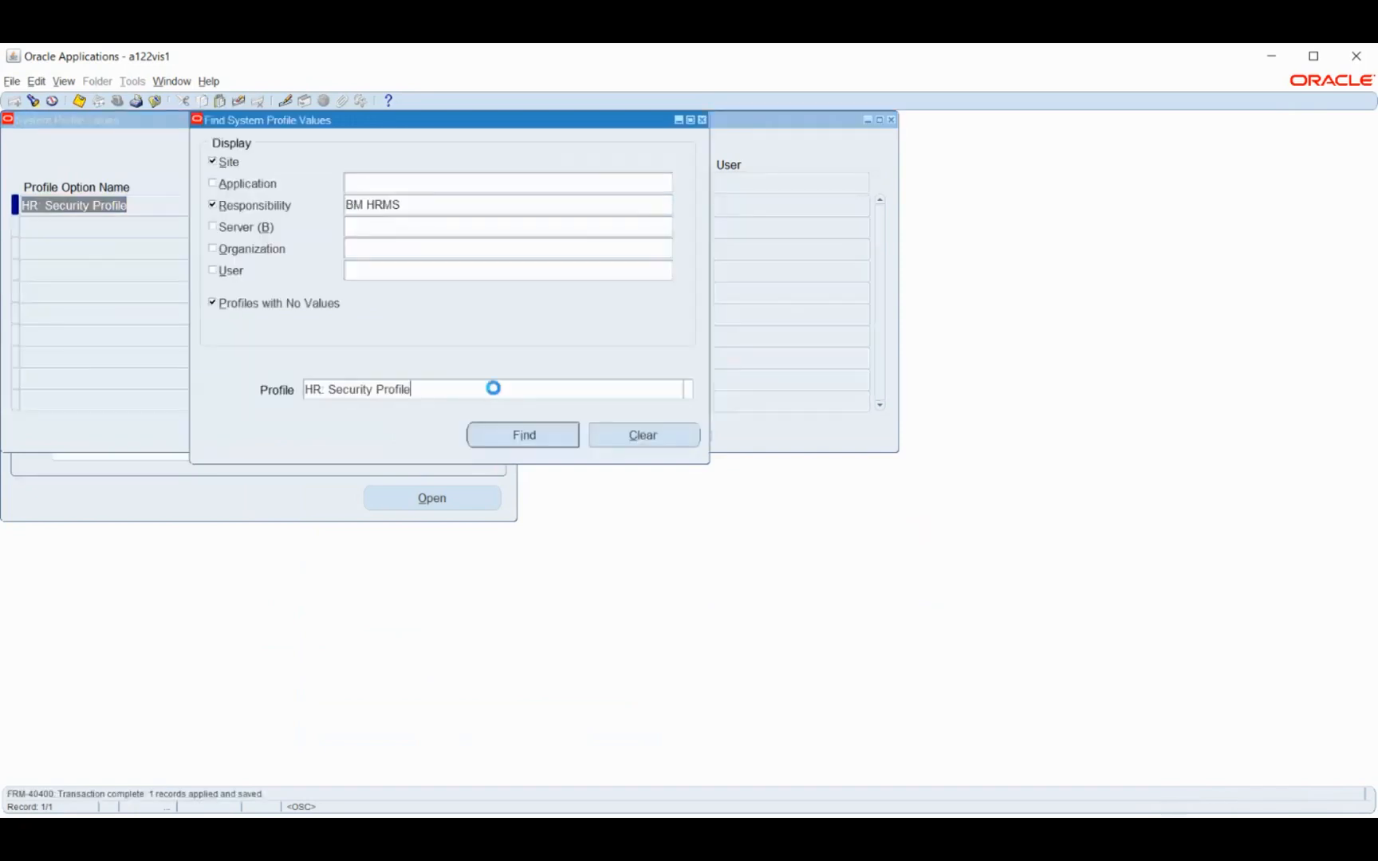
left_click(688, 389)
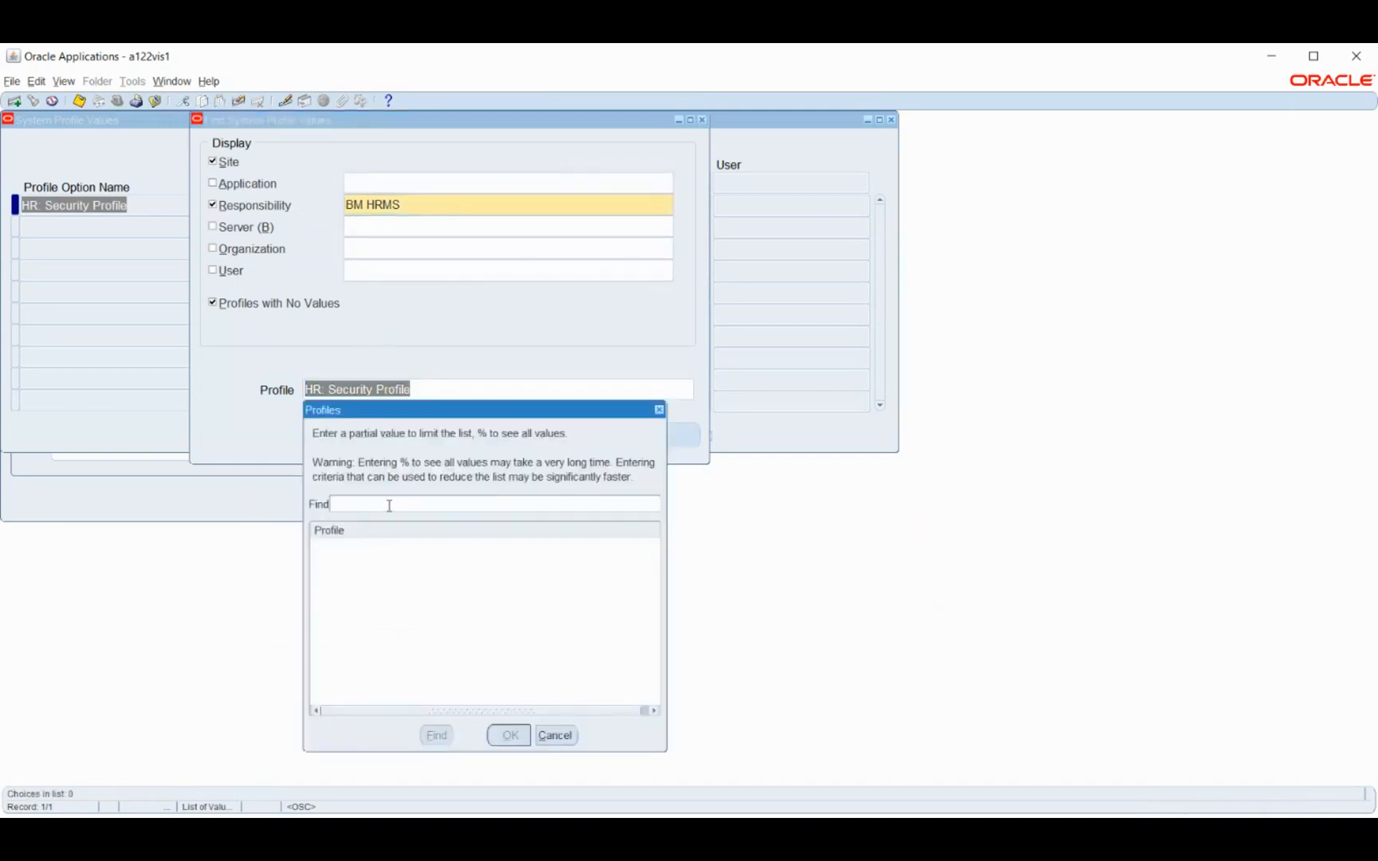
type("MO%Secur%pro%")
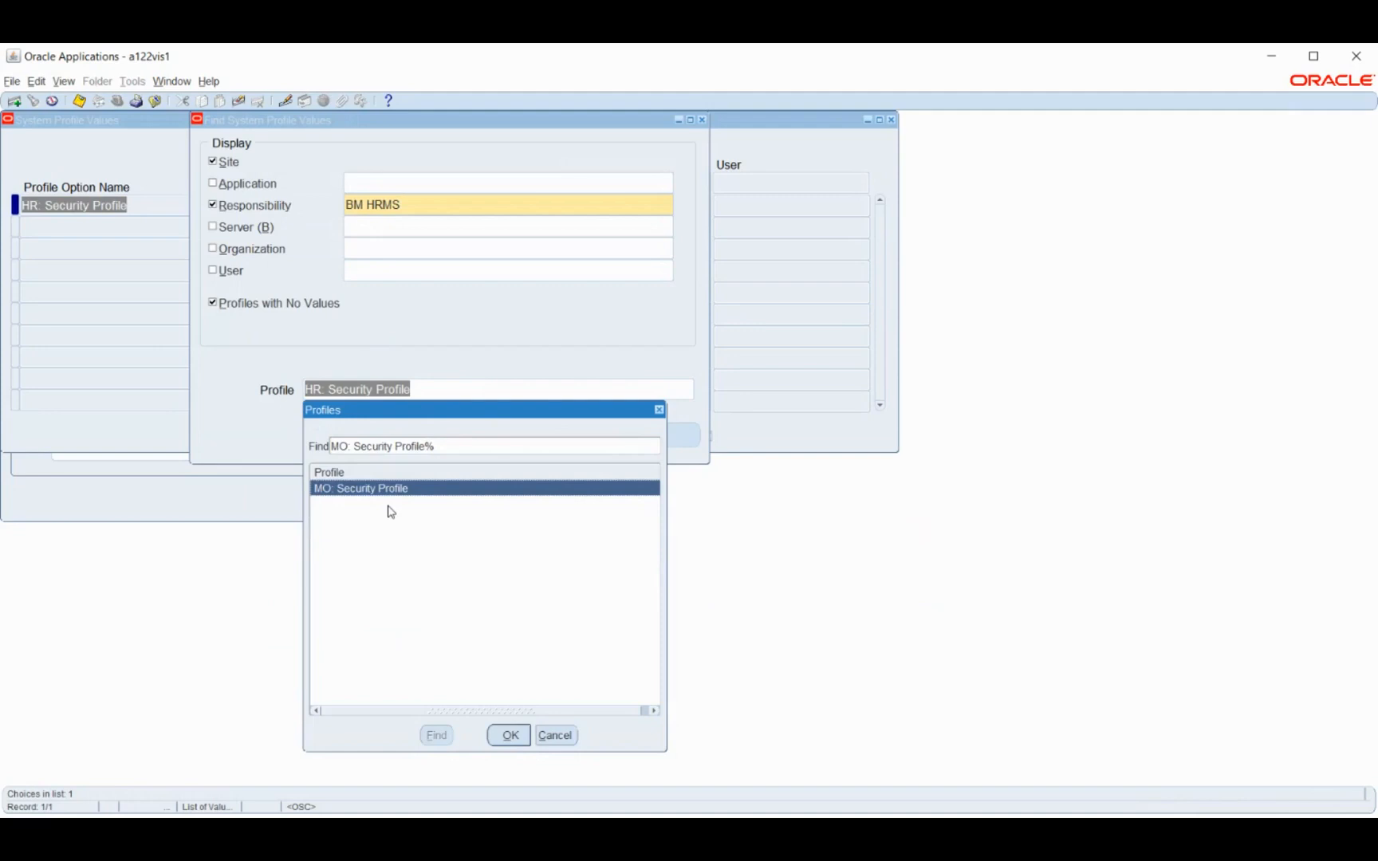
key("Return")
left_click(520, 431)
Set MO: Security Profile to BM Security profile for the BM HRMS responsibility
left_click(628, 208)
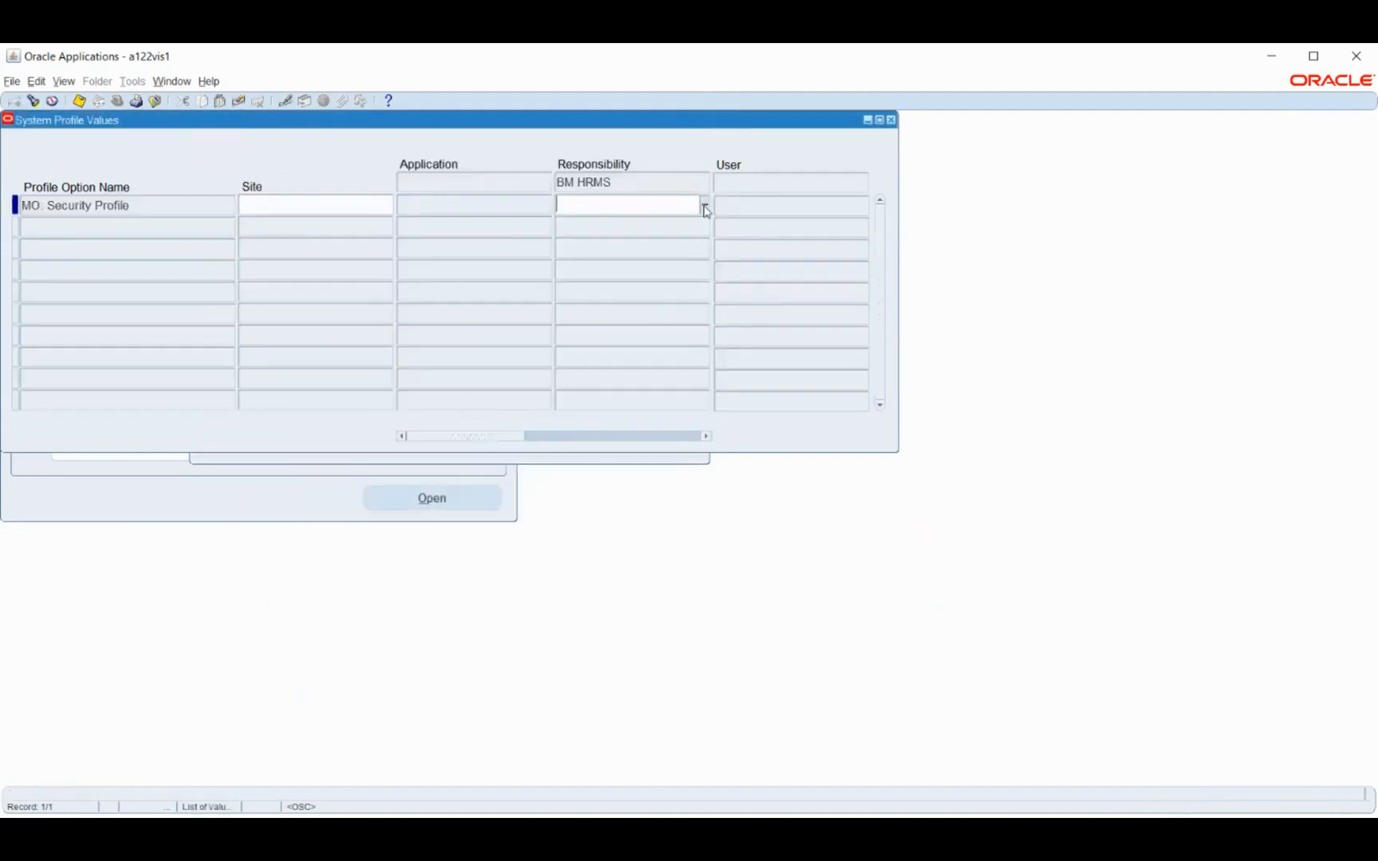
left_click(704, 207)
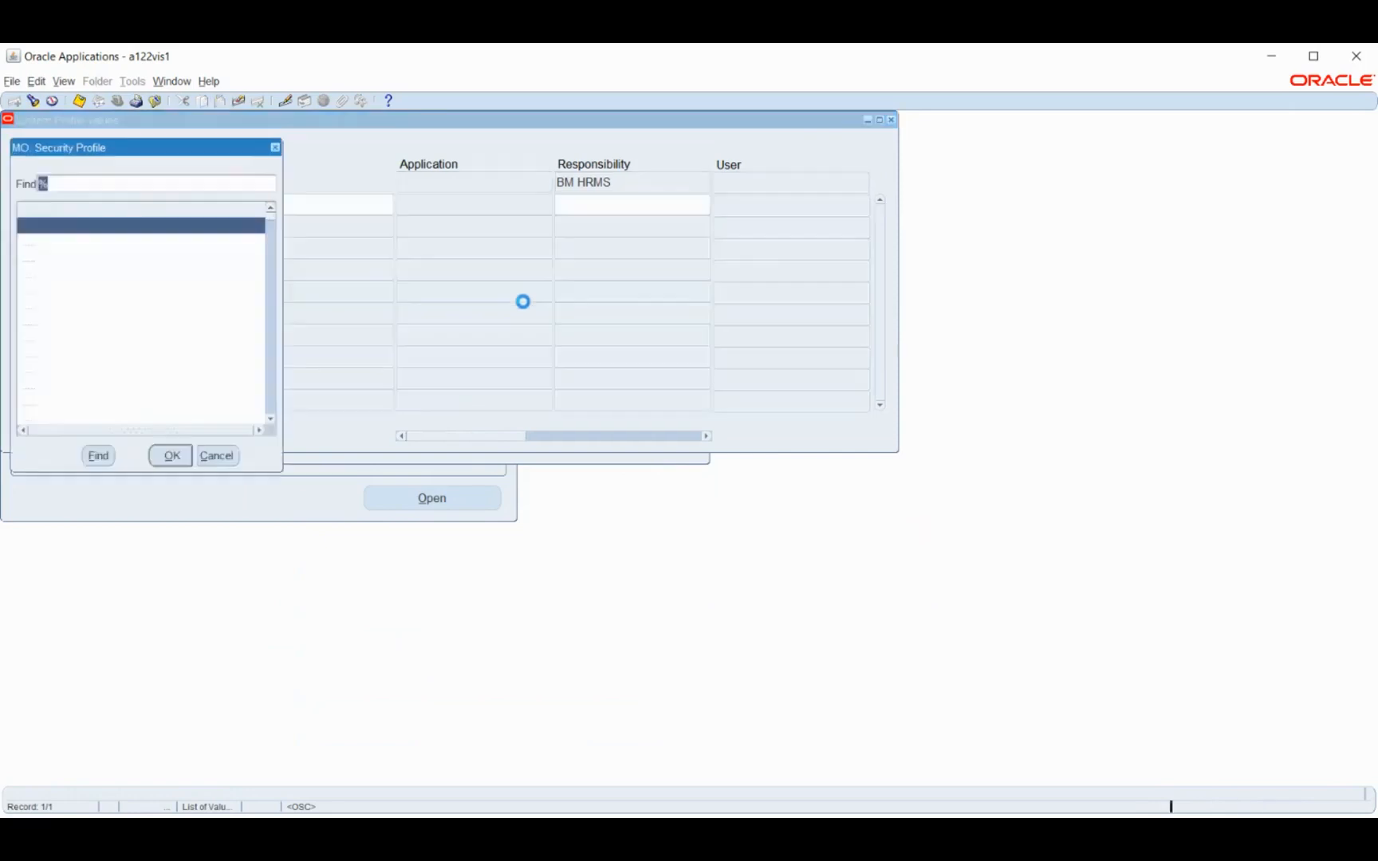
type("b")
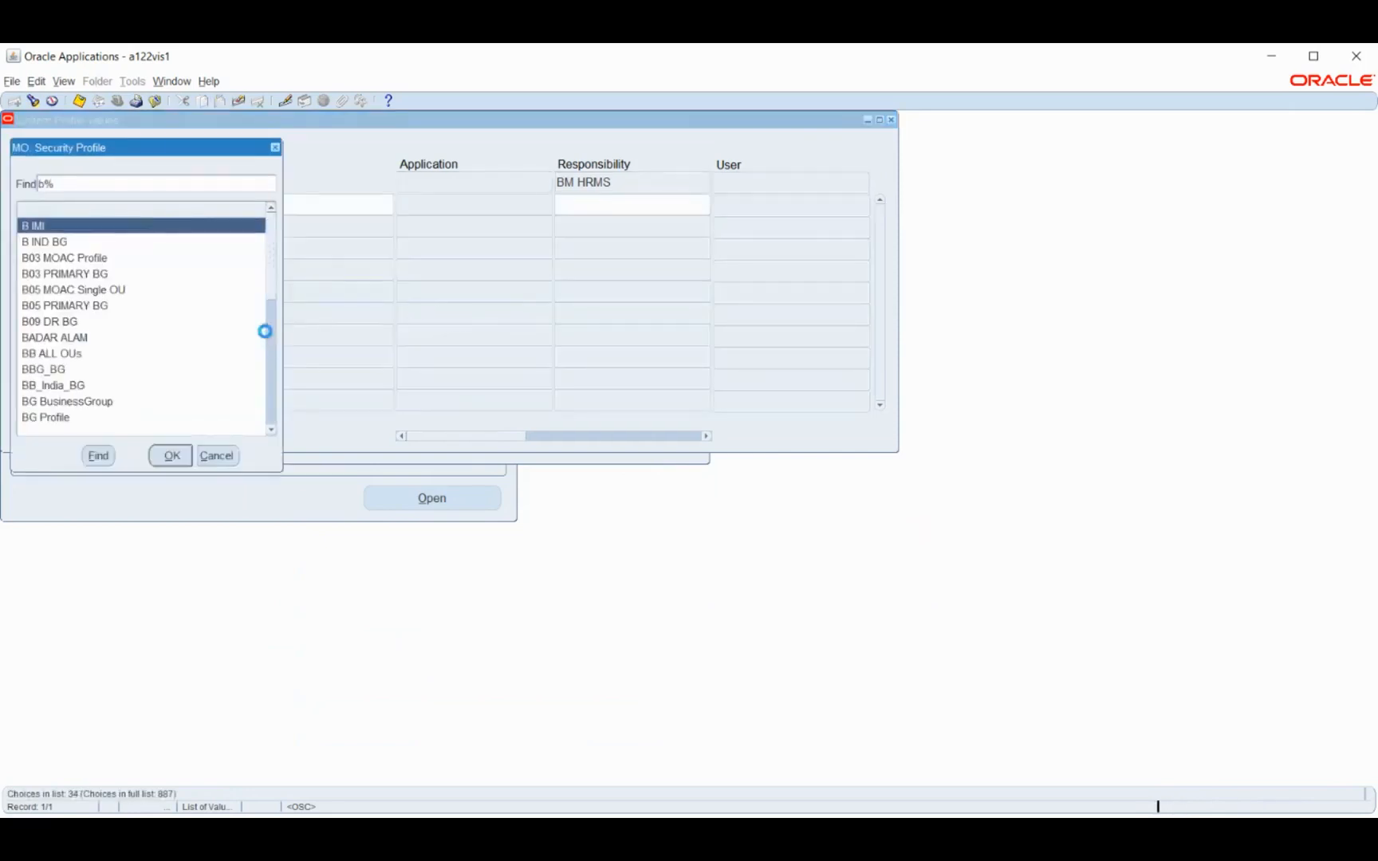
type("m")
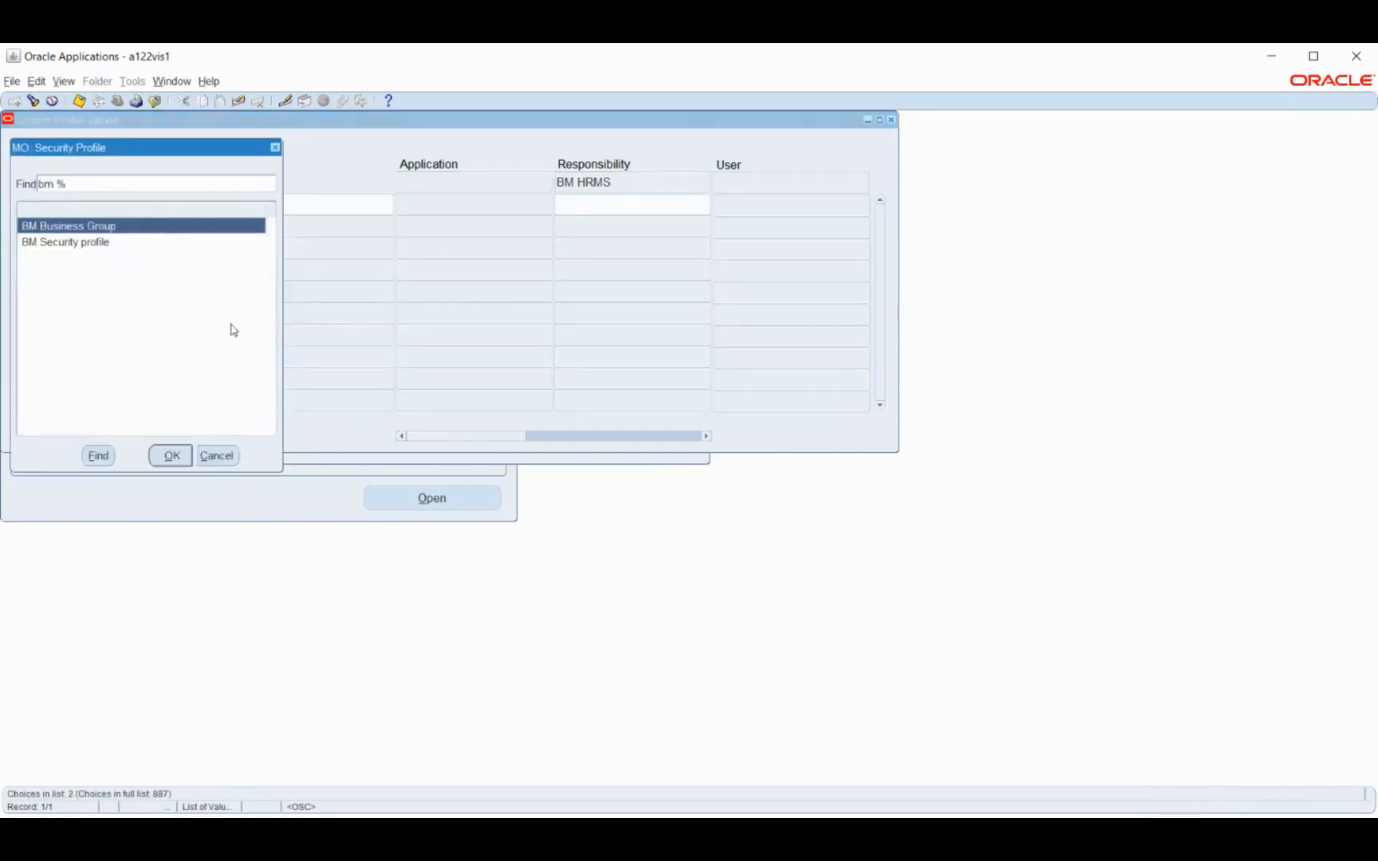
left_click(64, 243)
left_click(169, 456)
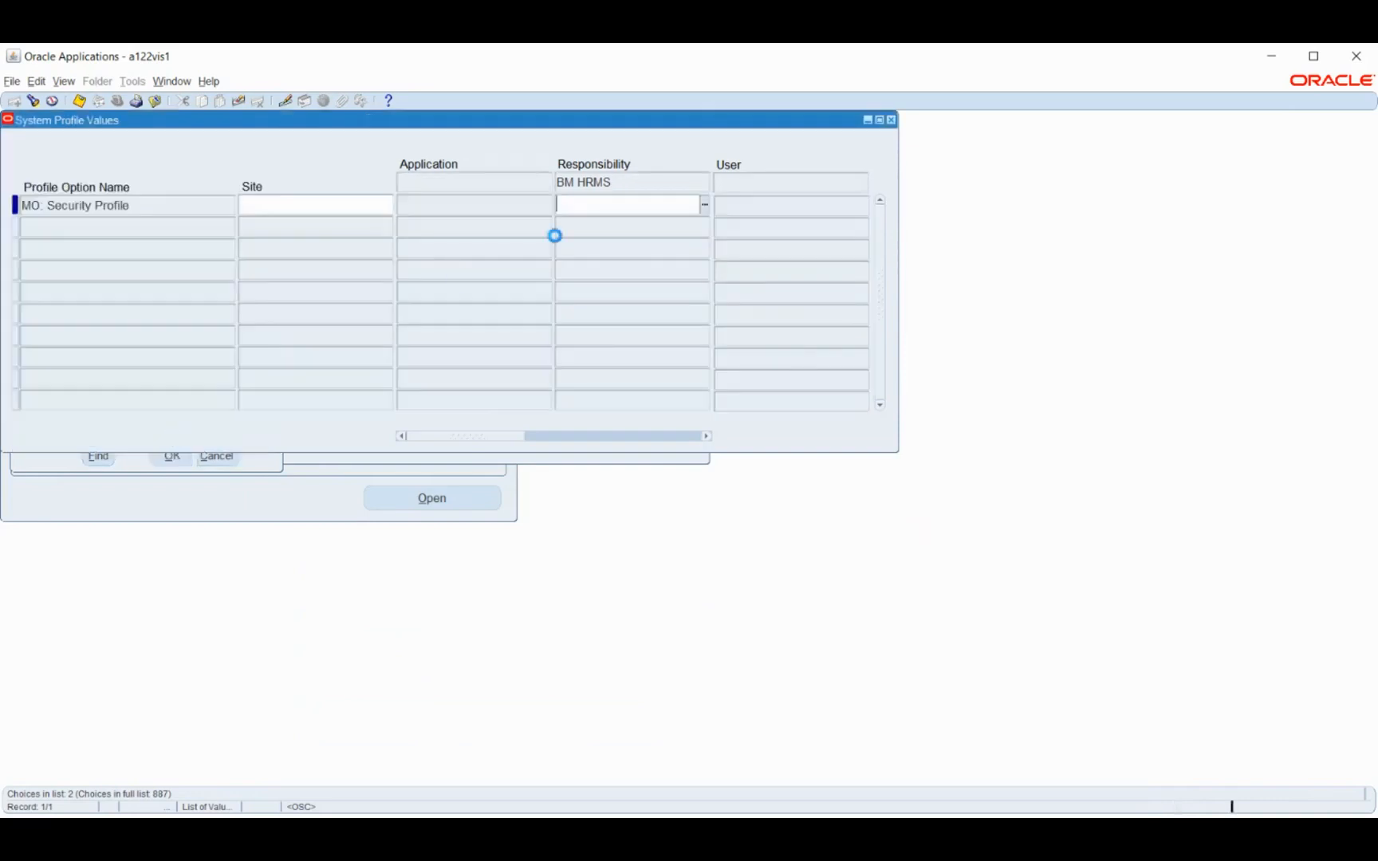
Save the MO: Security Profile value, close the System Profile Values form and collapse the Profile functions
key("ctrl+s")
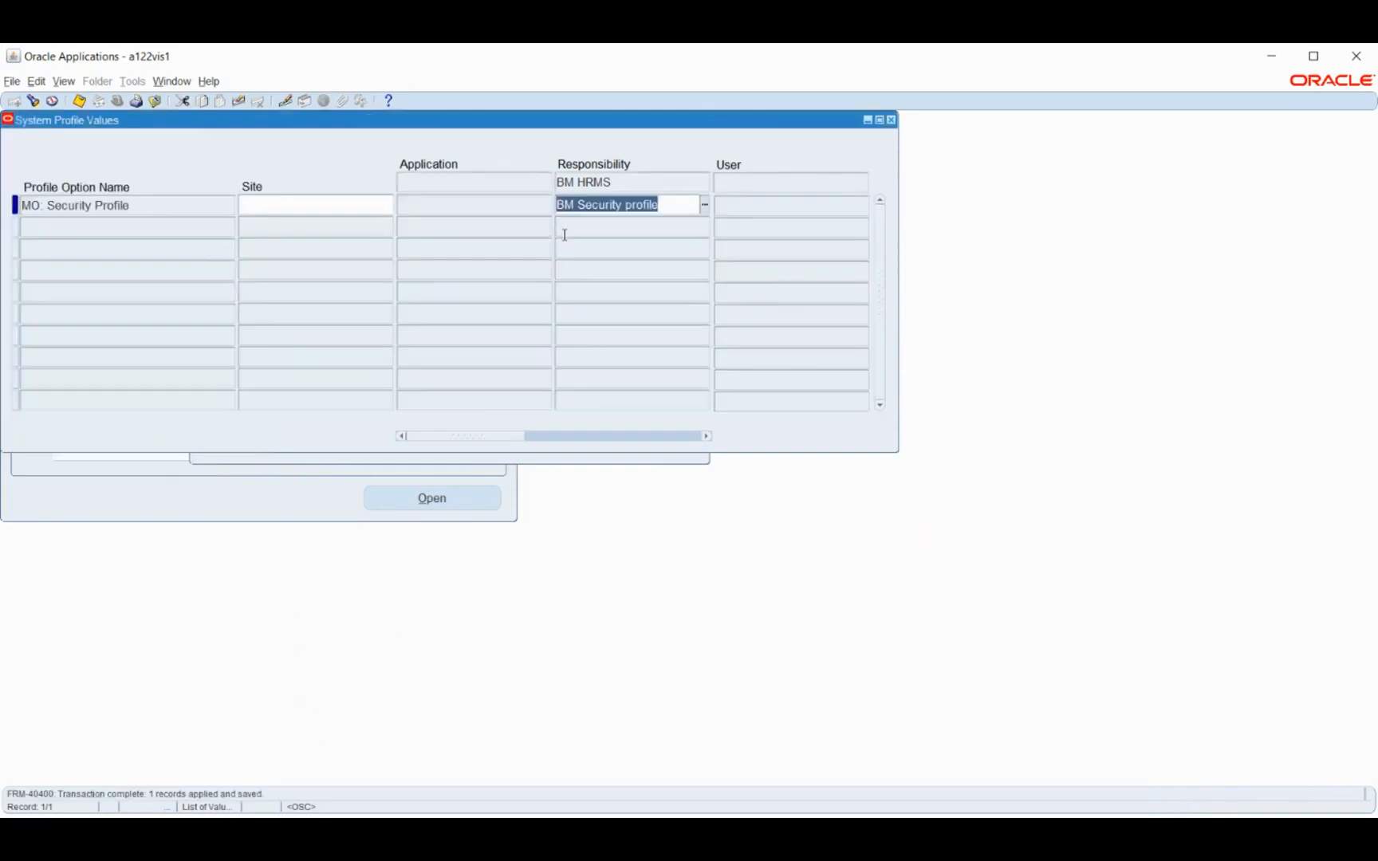
left_click(891, 121)
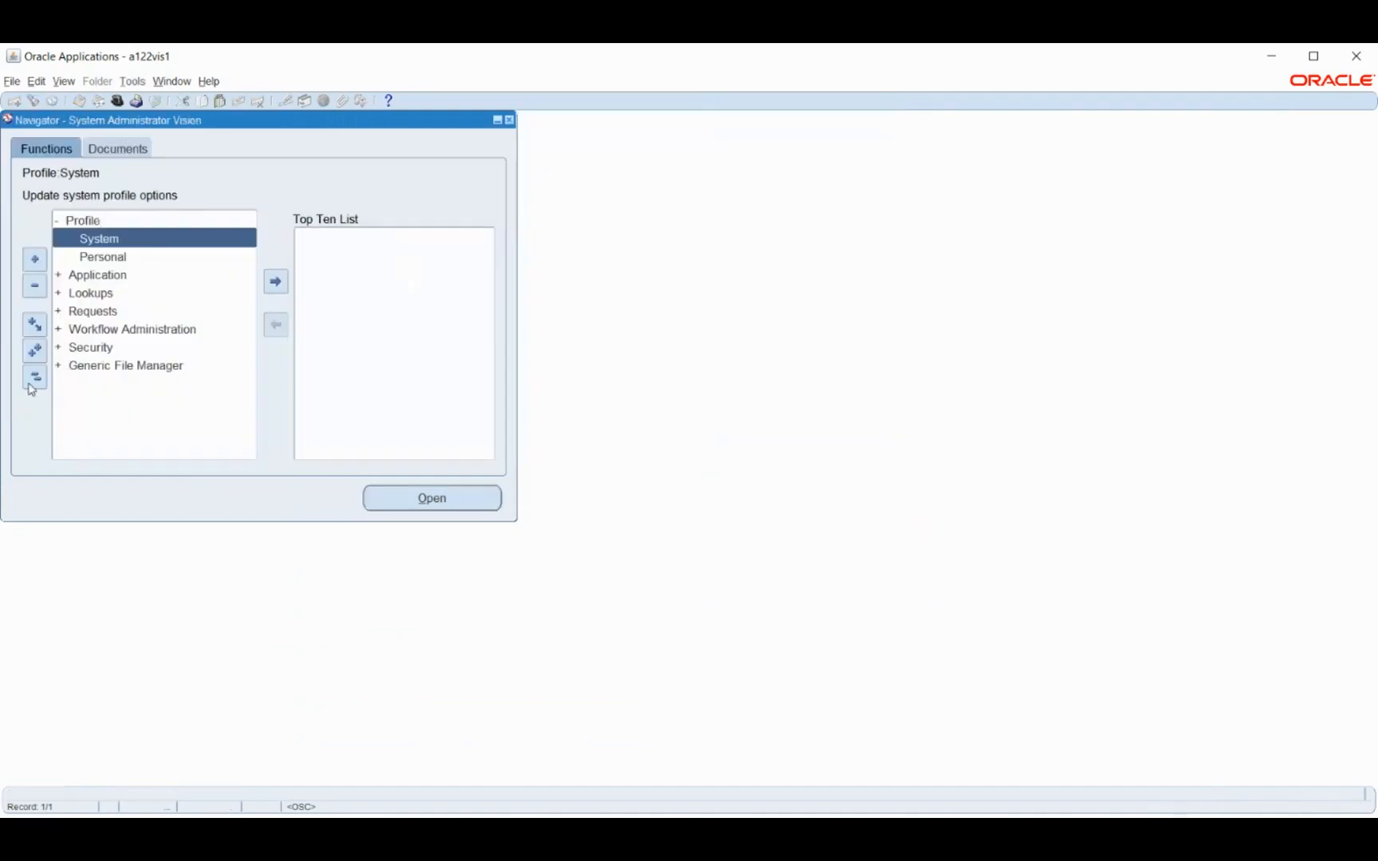
double_click(94, 220)
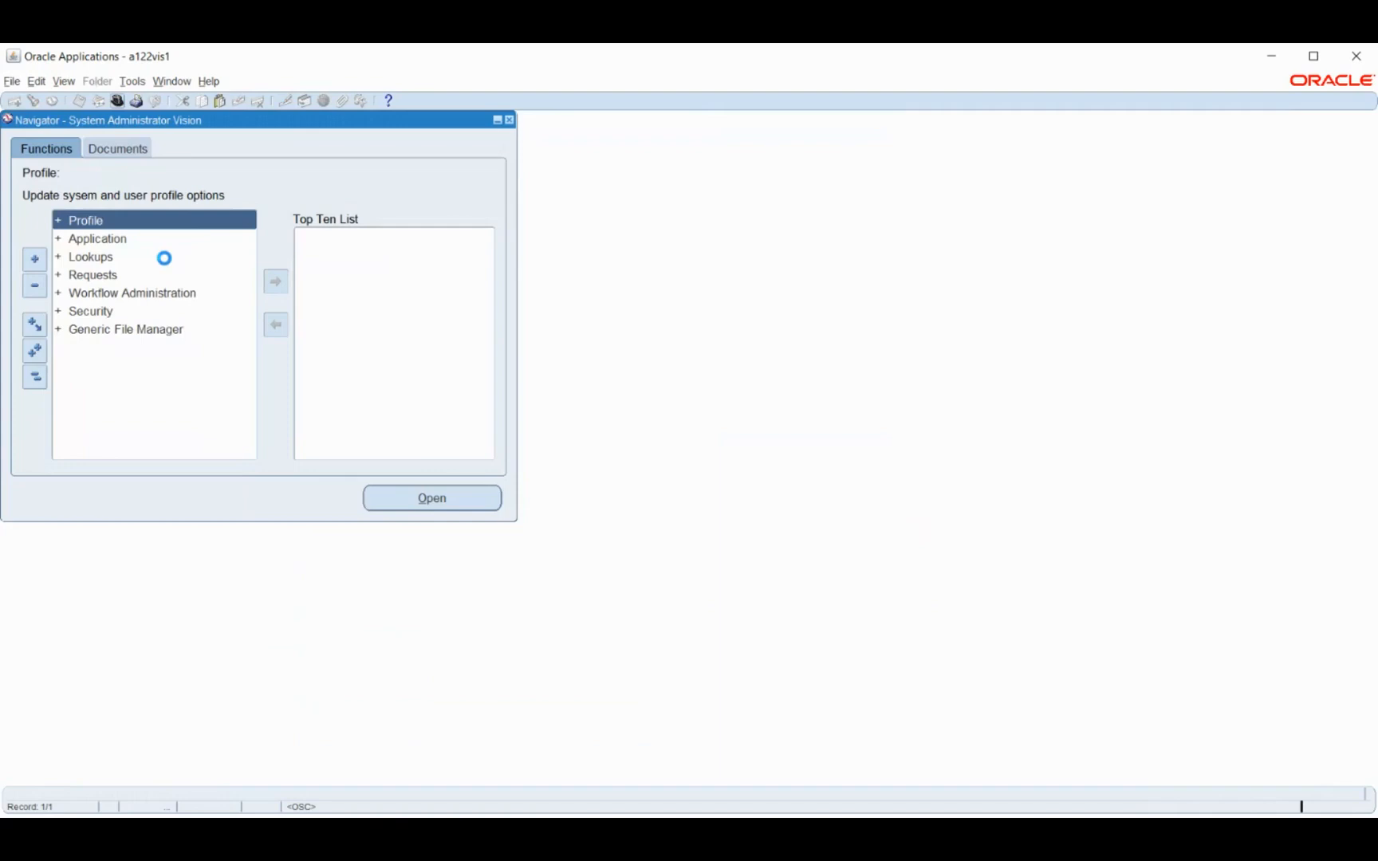
Switch to the Human Resources, Vision Enterprises responsibility
type("h%")
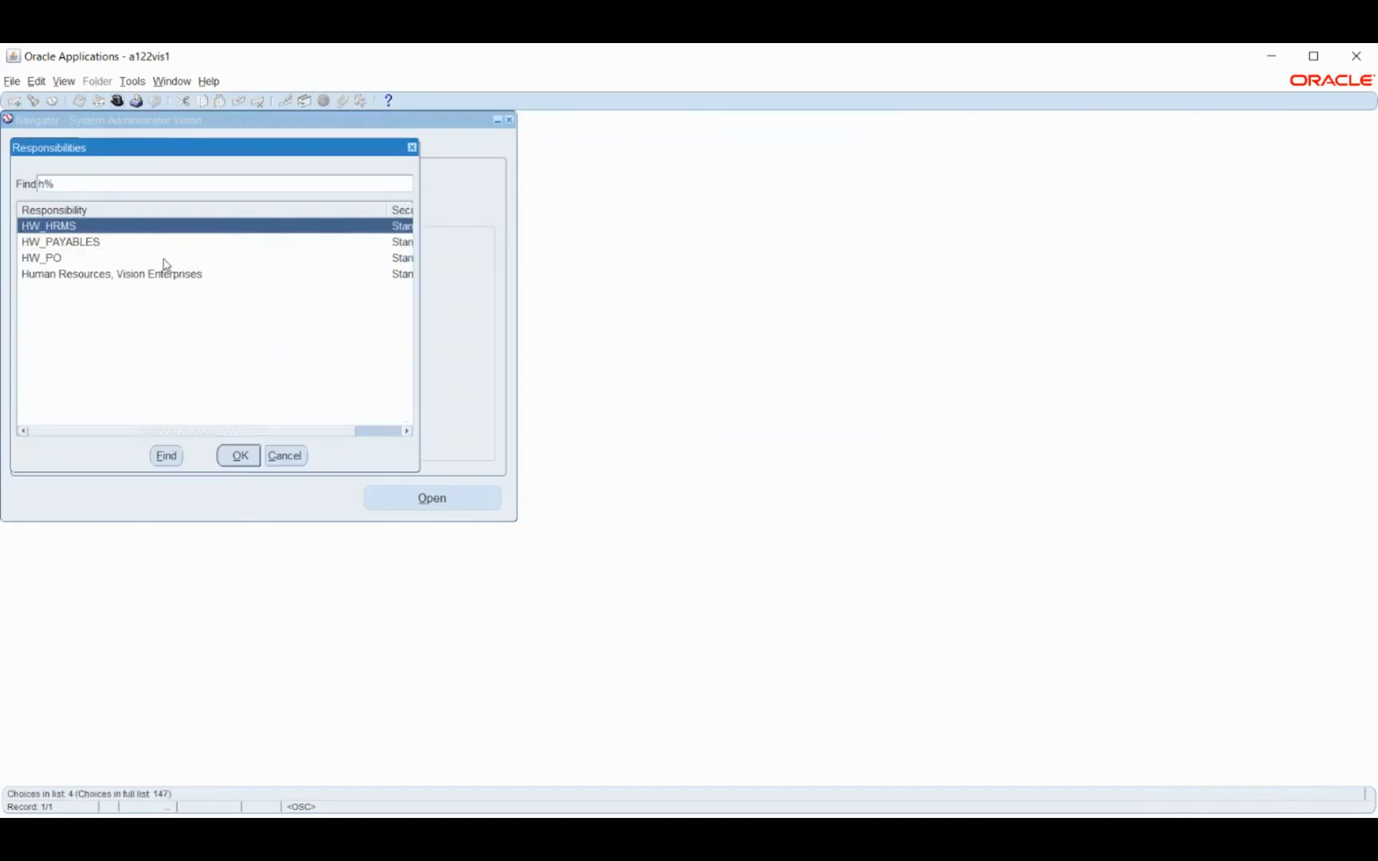
left_click(136, 275)
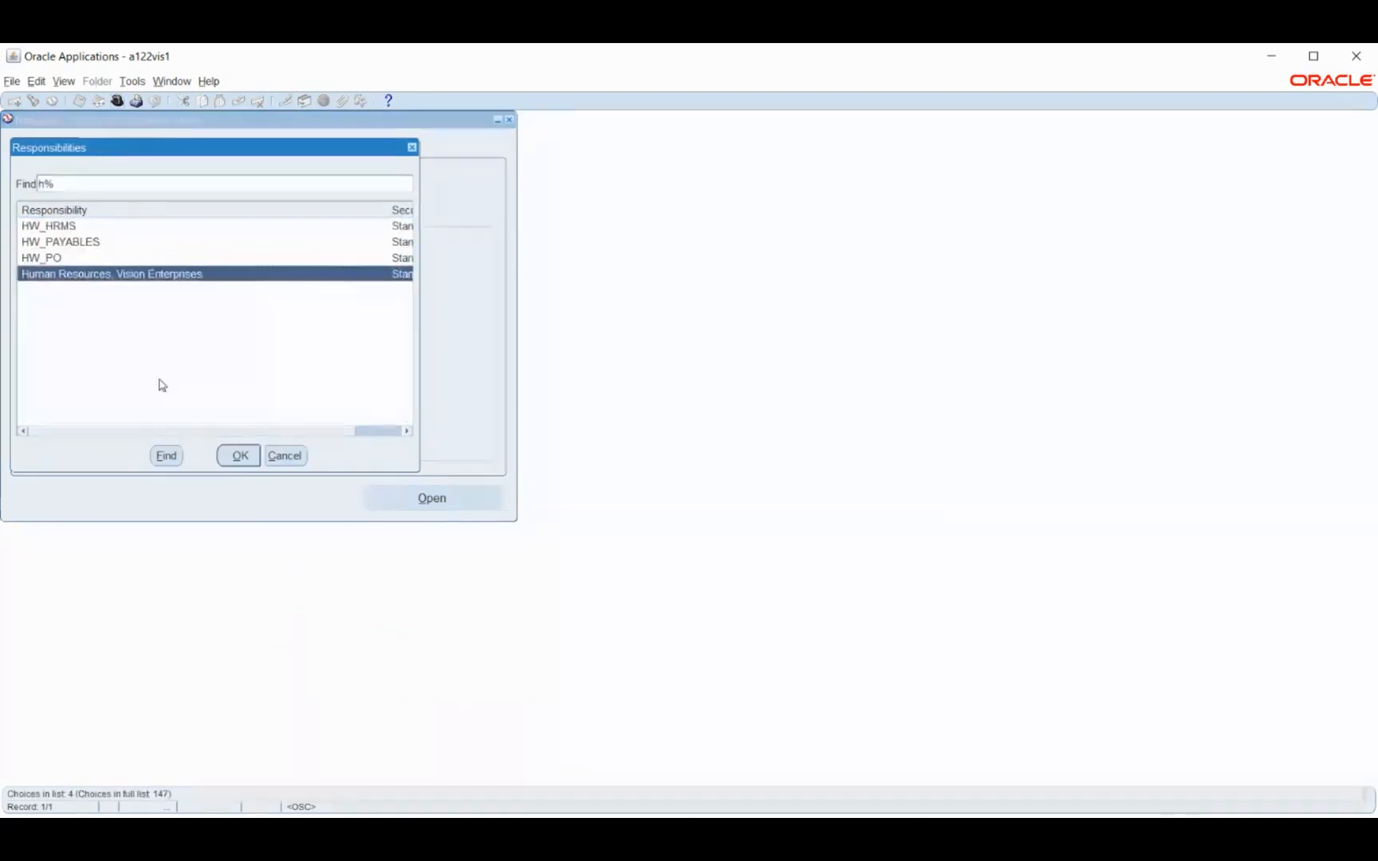
left_click(238, 456)
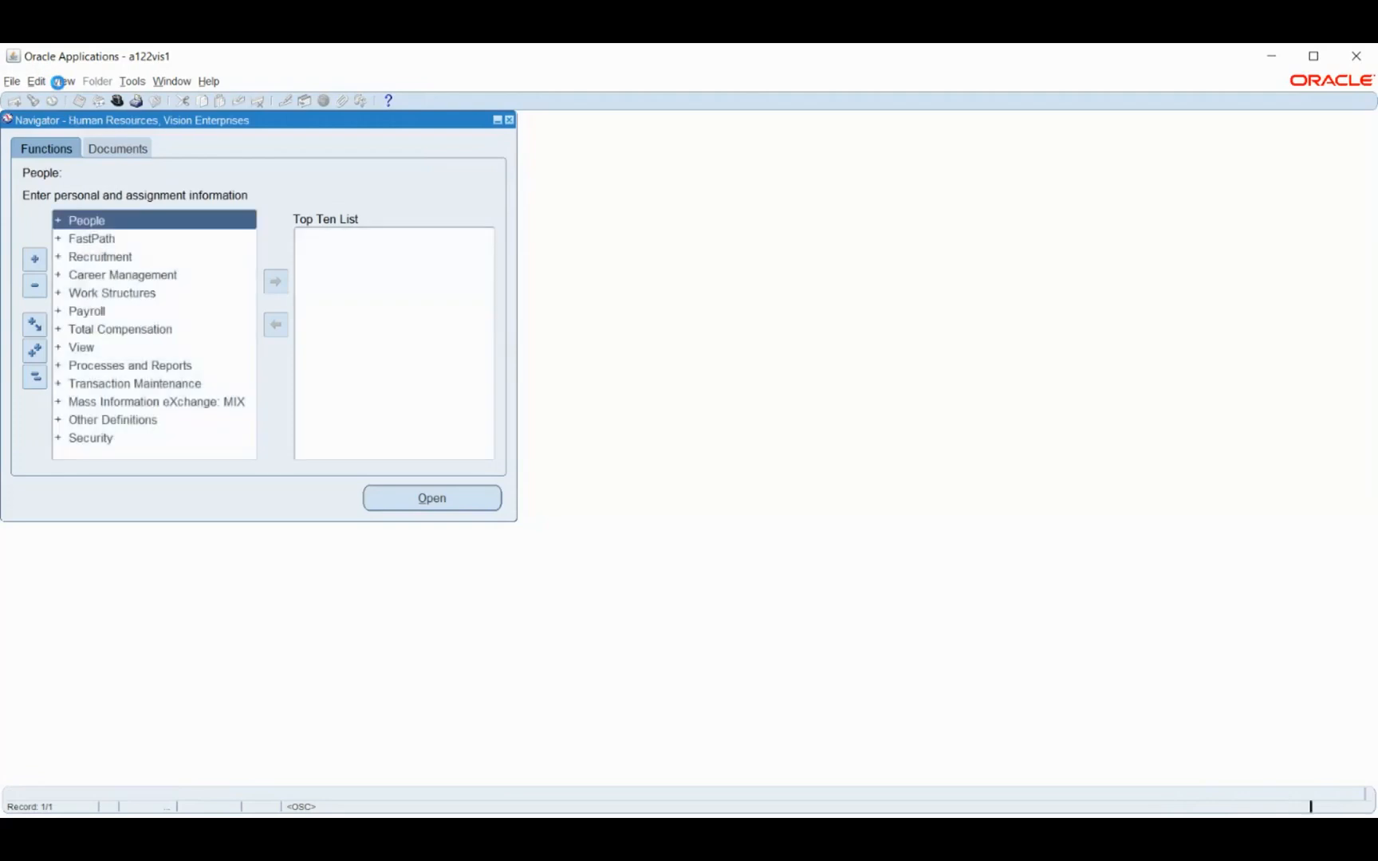
Start a new single request for the Security List Maintenance program
left_click(64, 82)
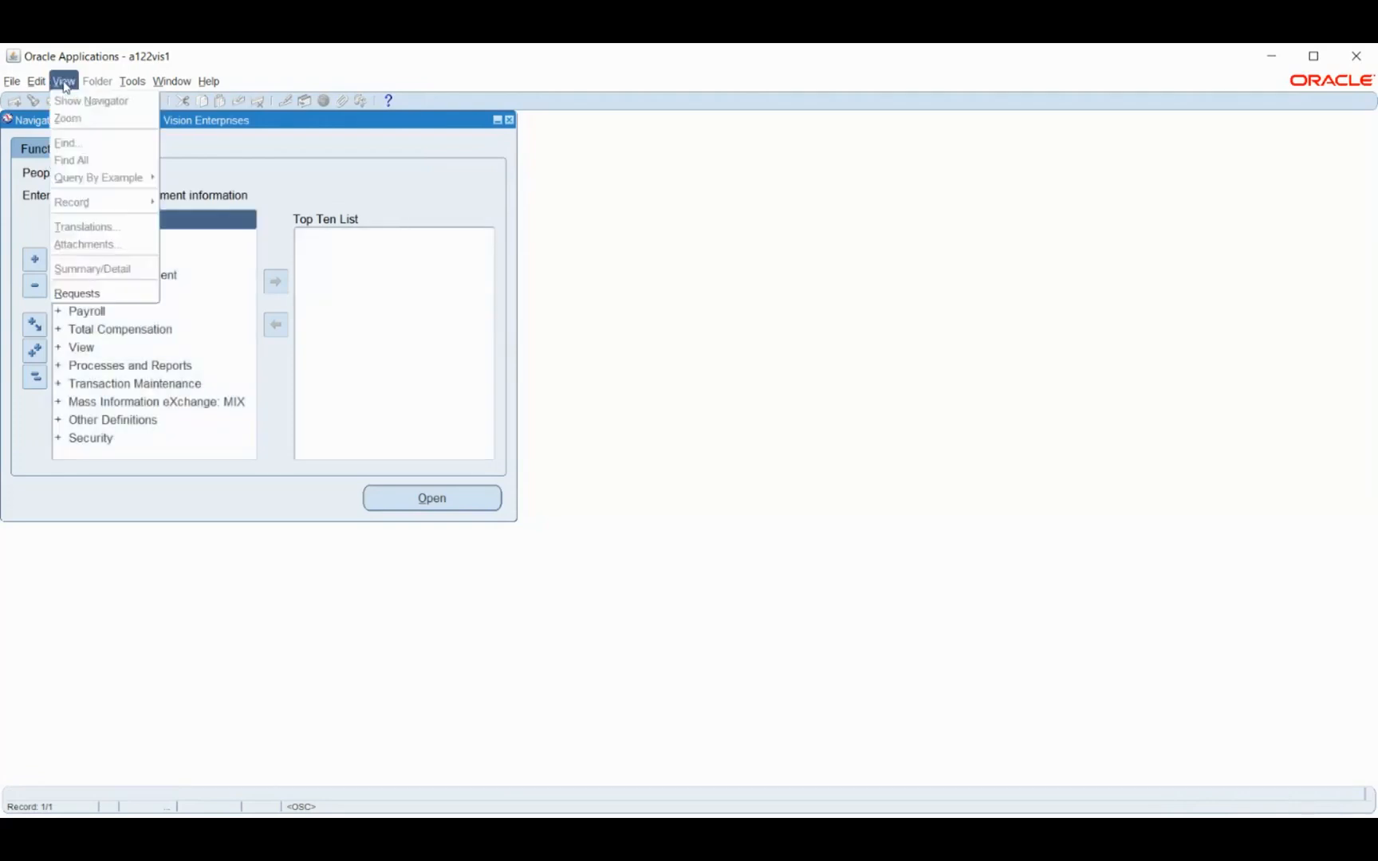
left_click(112, 293)
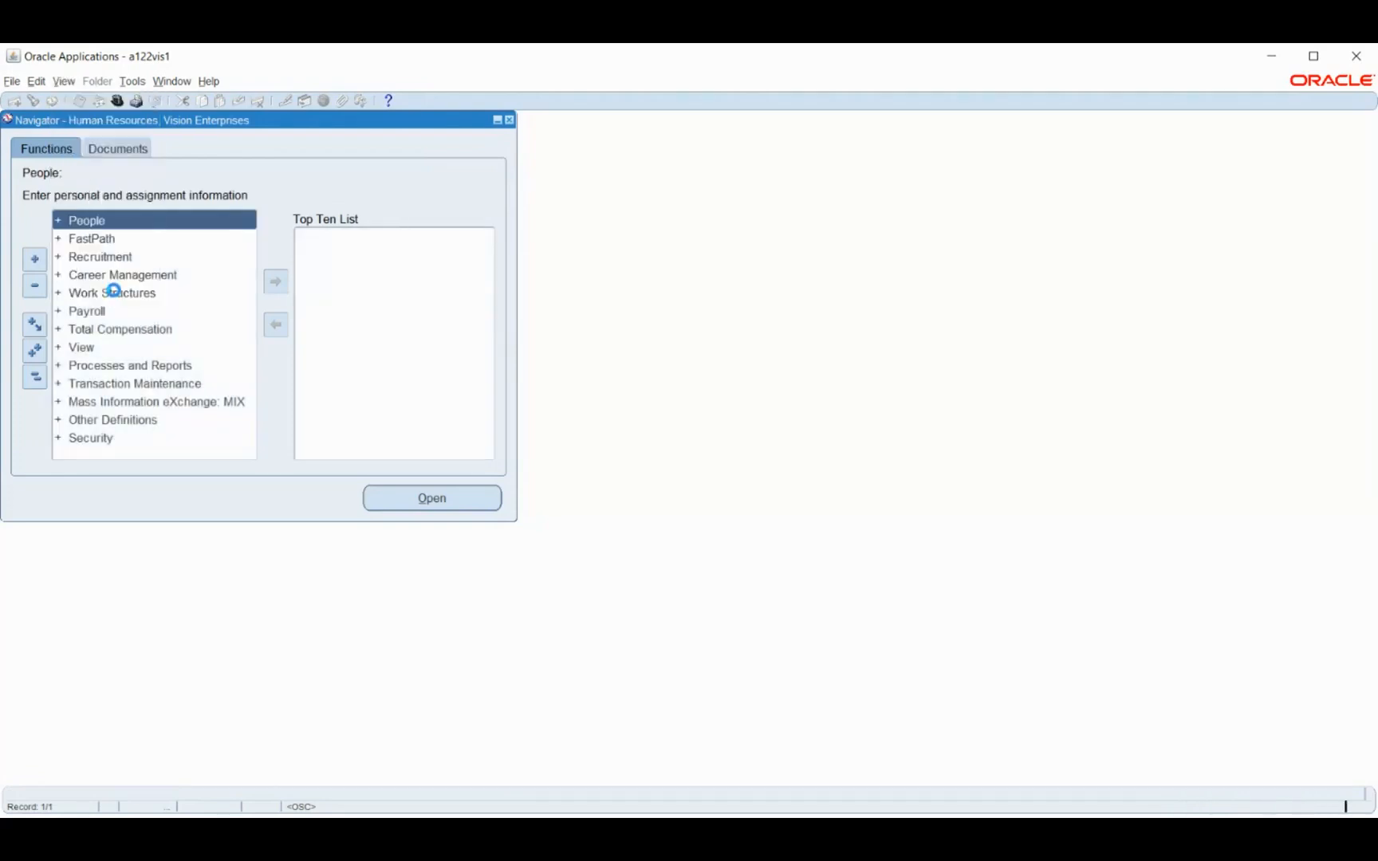
left_click(188, 543)
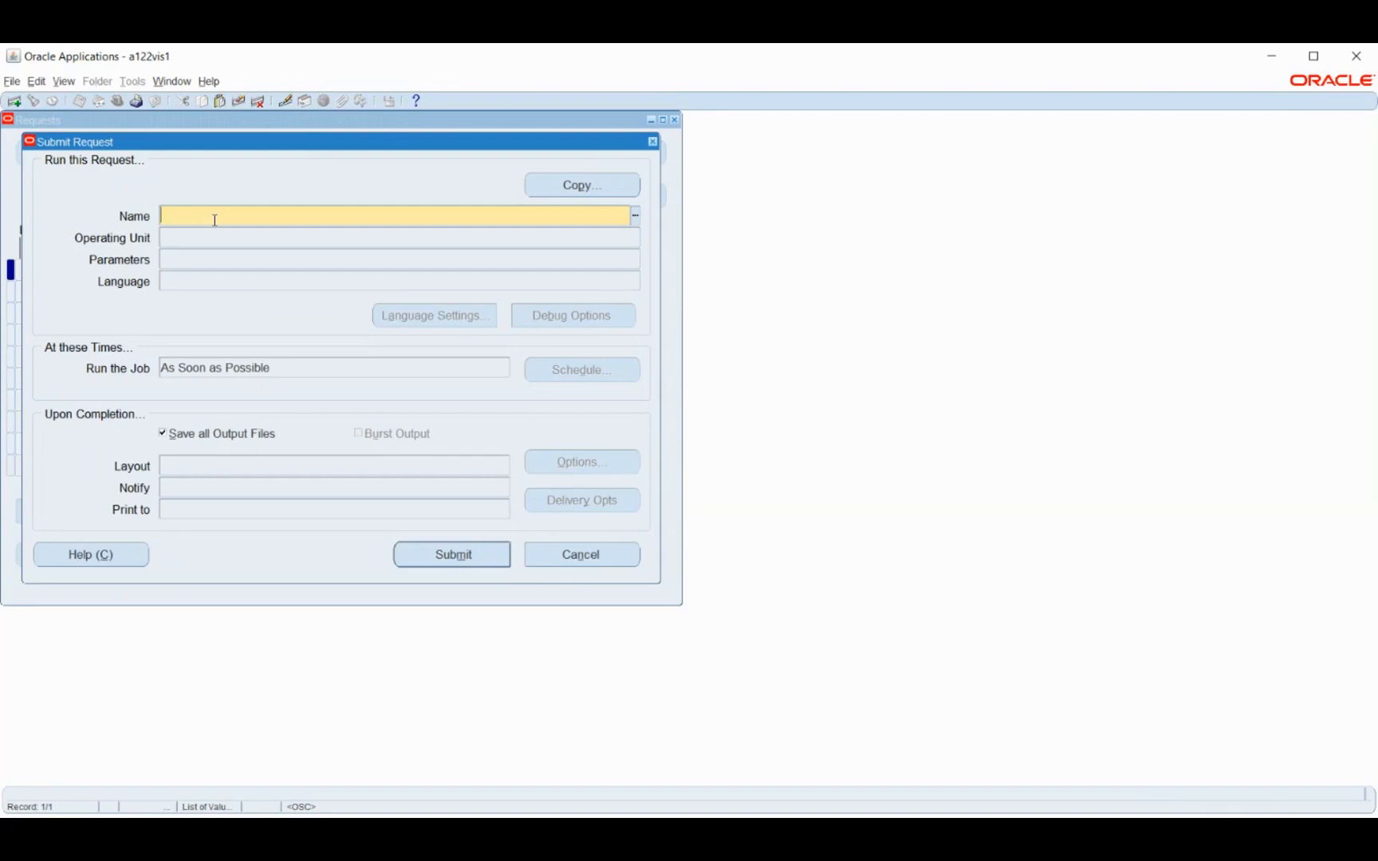
type("security")
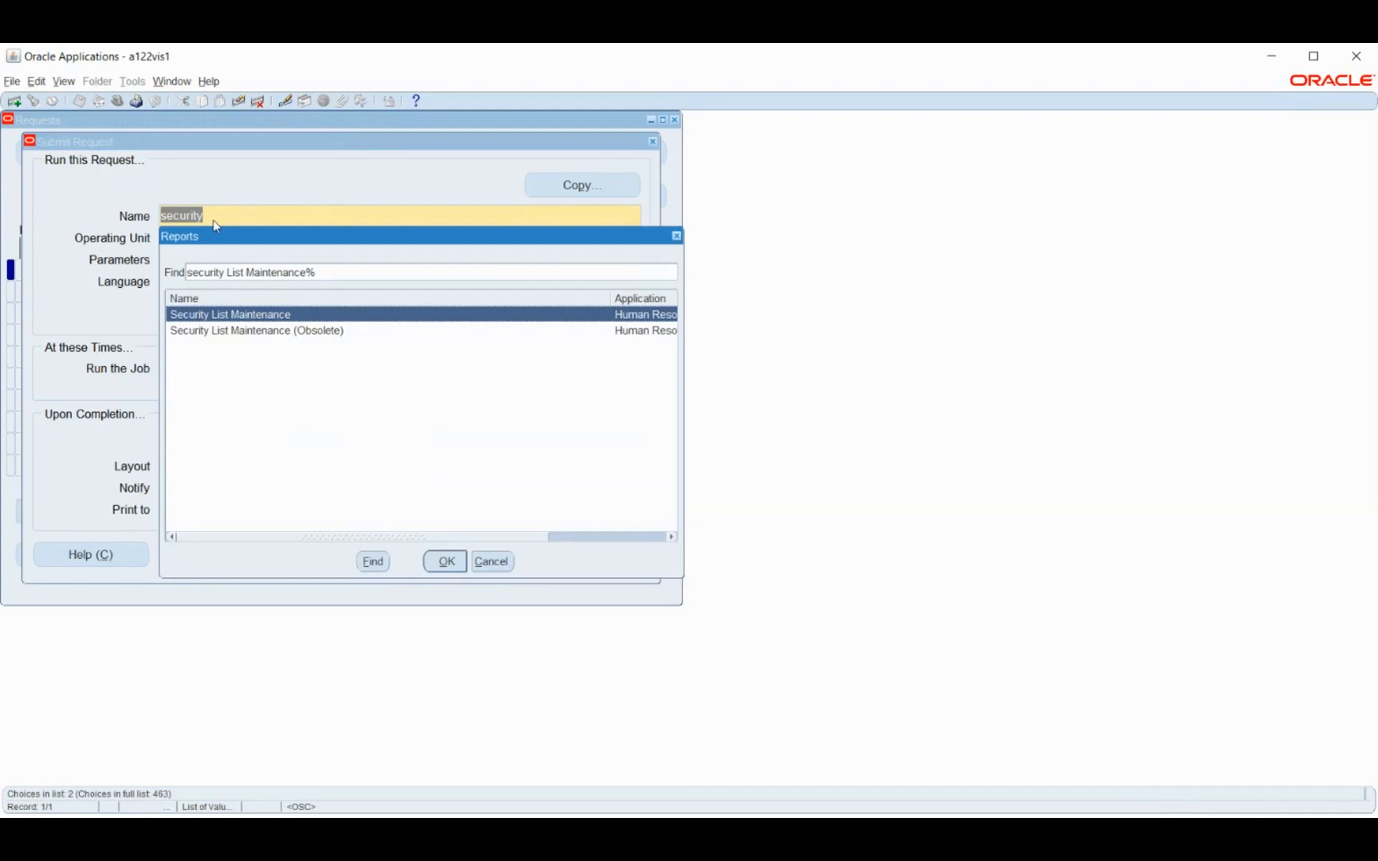
key("Return")
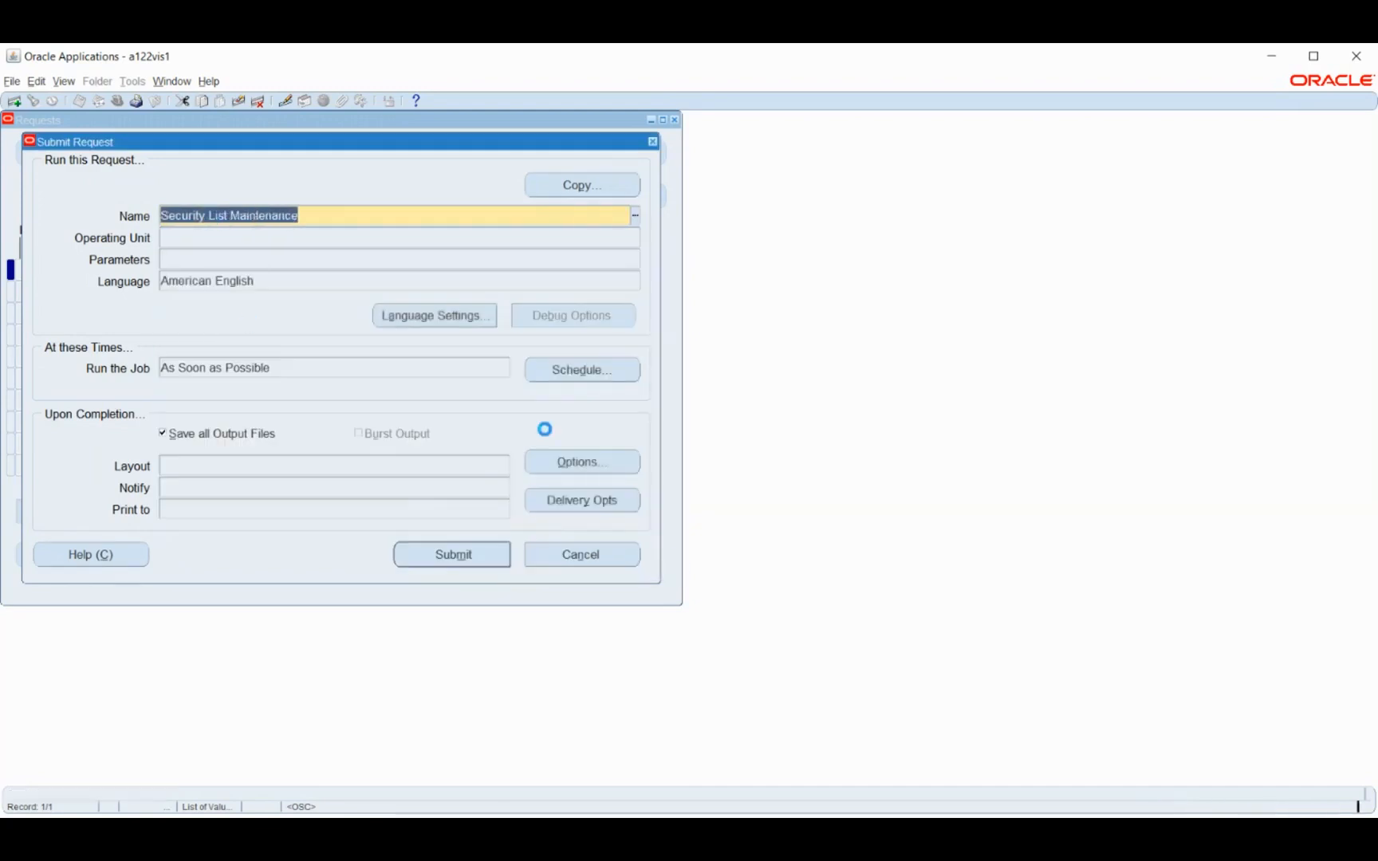
Generate lists for All Security Profiles, submit the Security List Maintenance request and decline another submission
type("p")
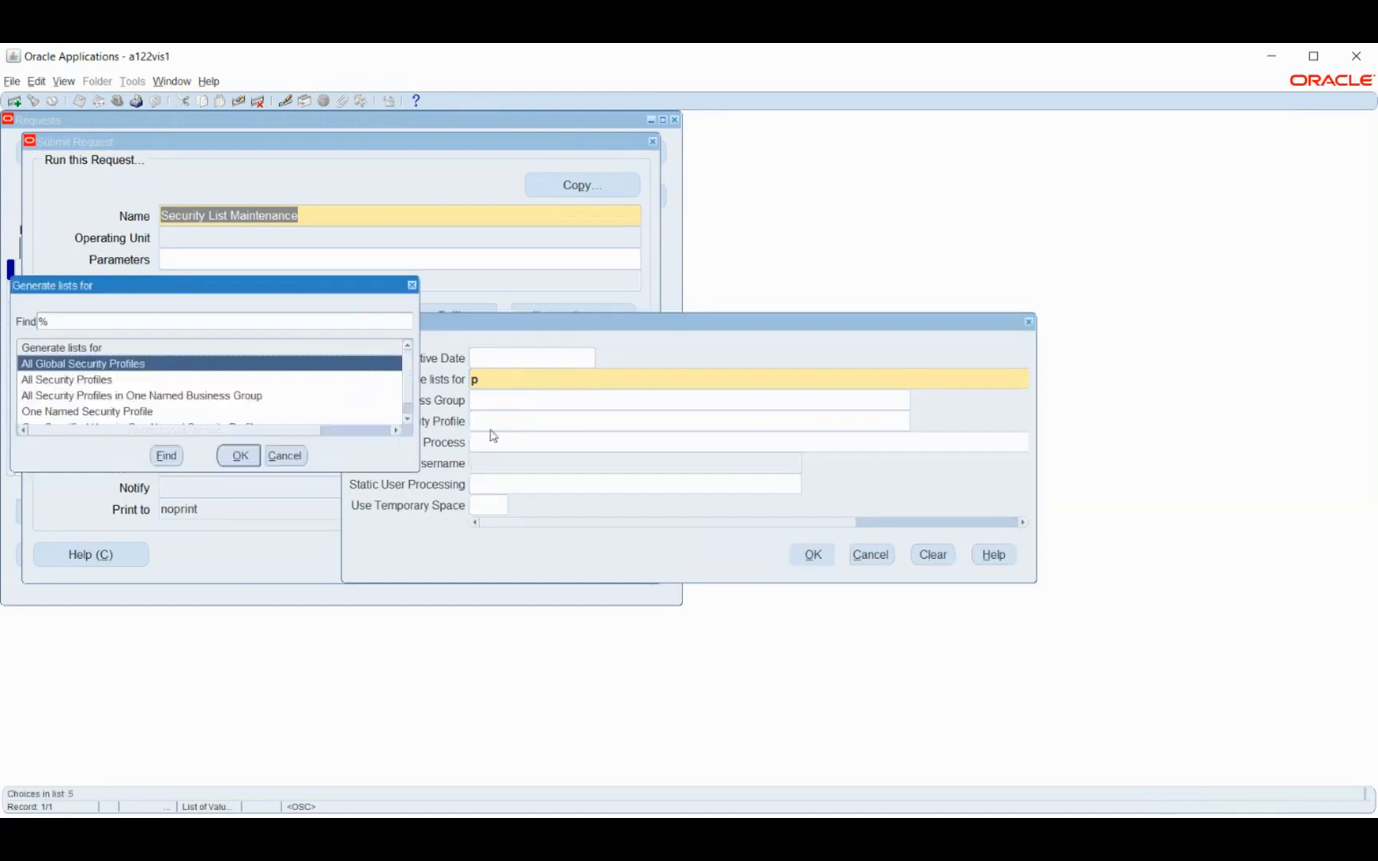
key("Down")
left_click(247, 460)
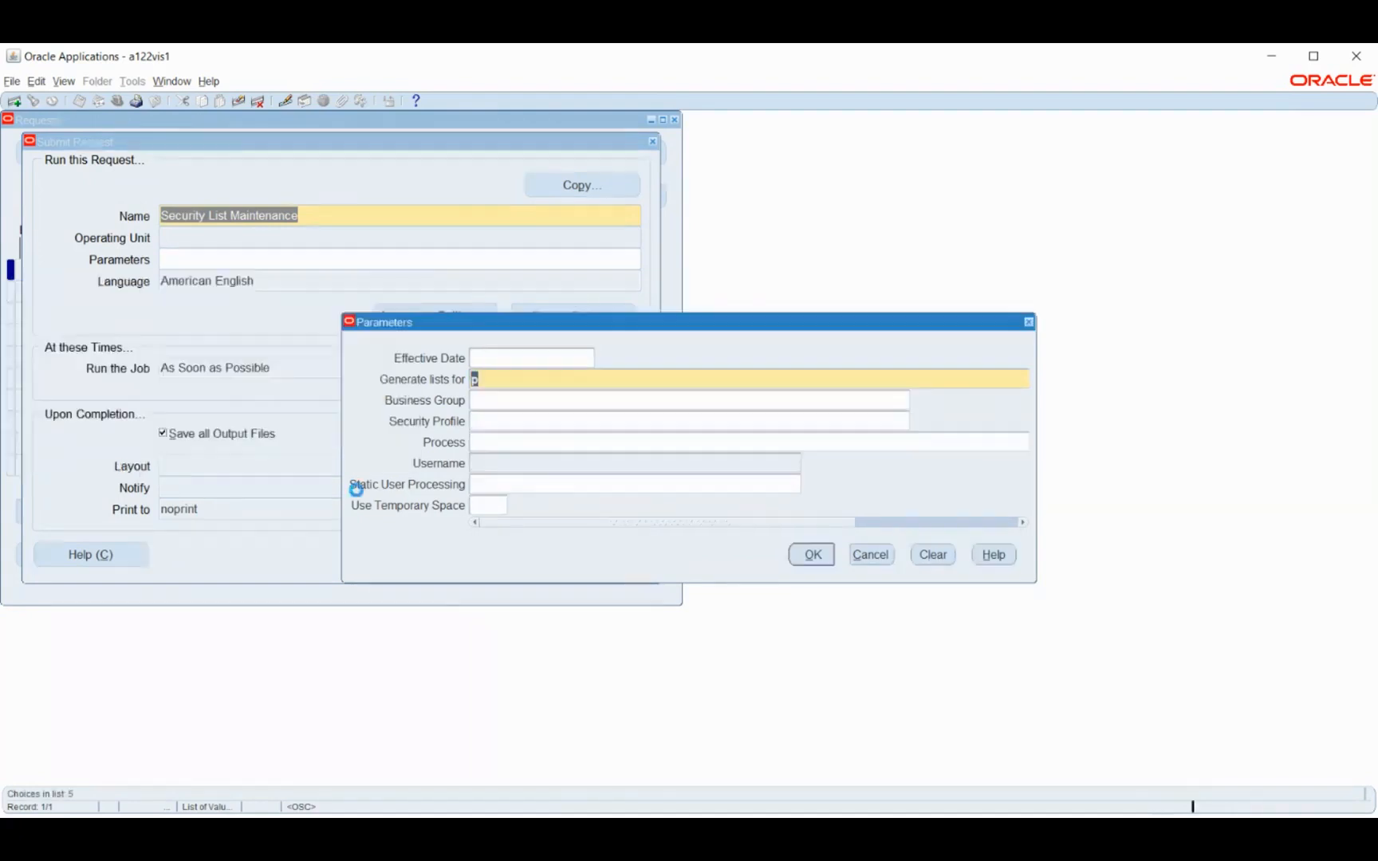
left_click(811, 554)
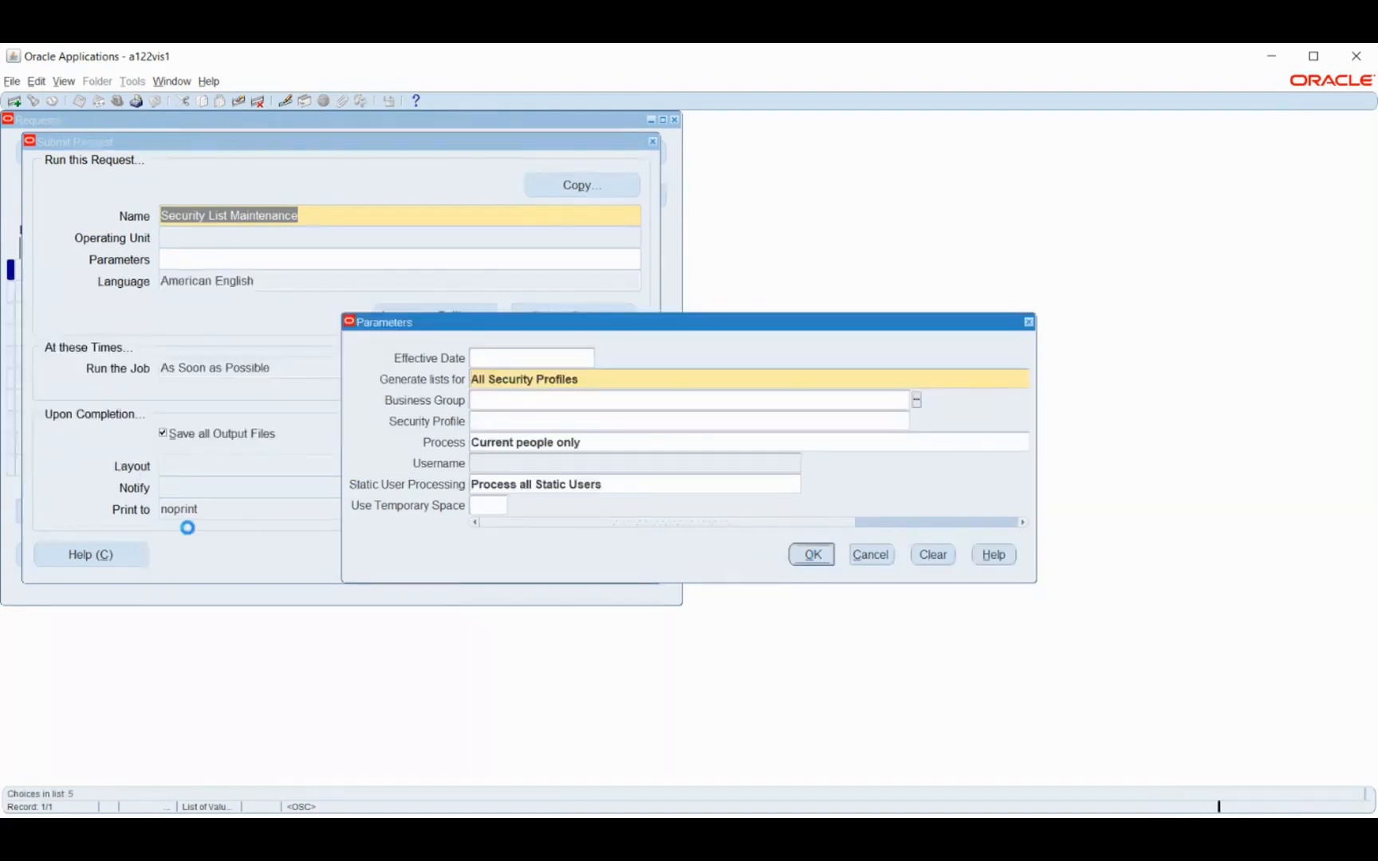
left_click(451, 559)
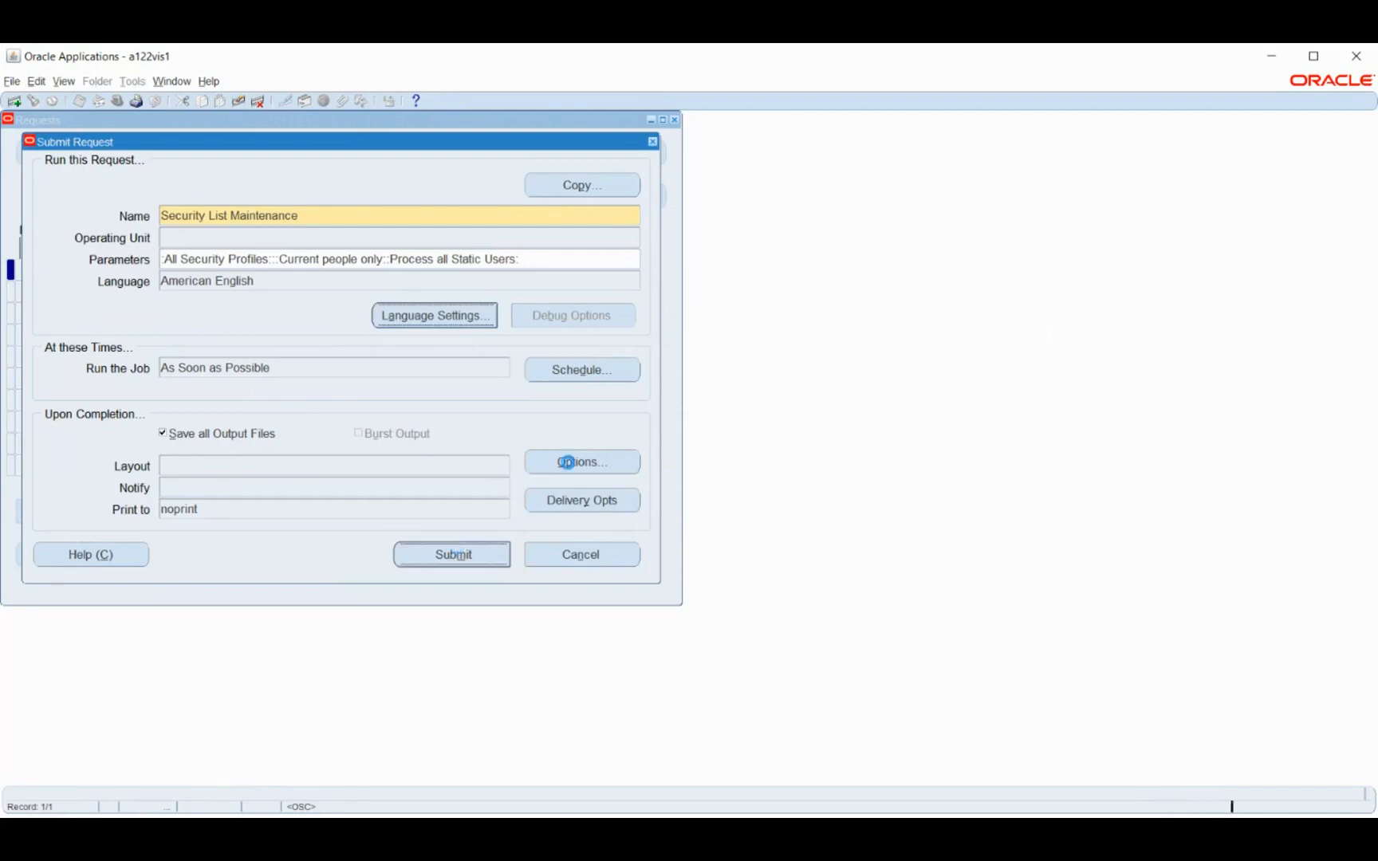
left_click(741, 494)
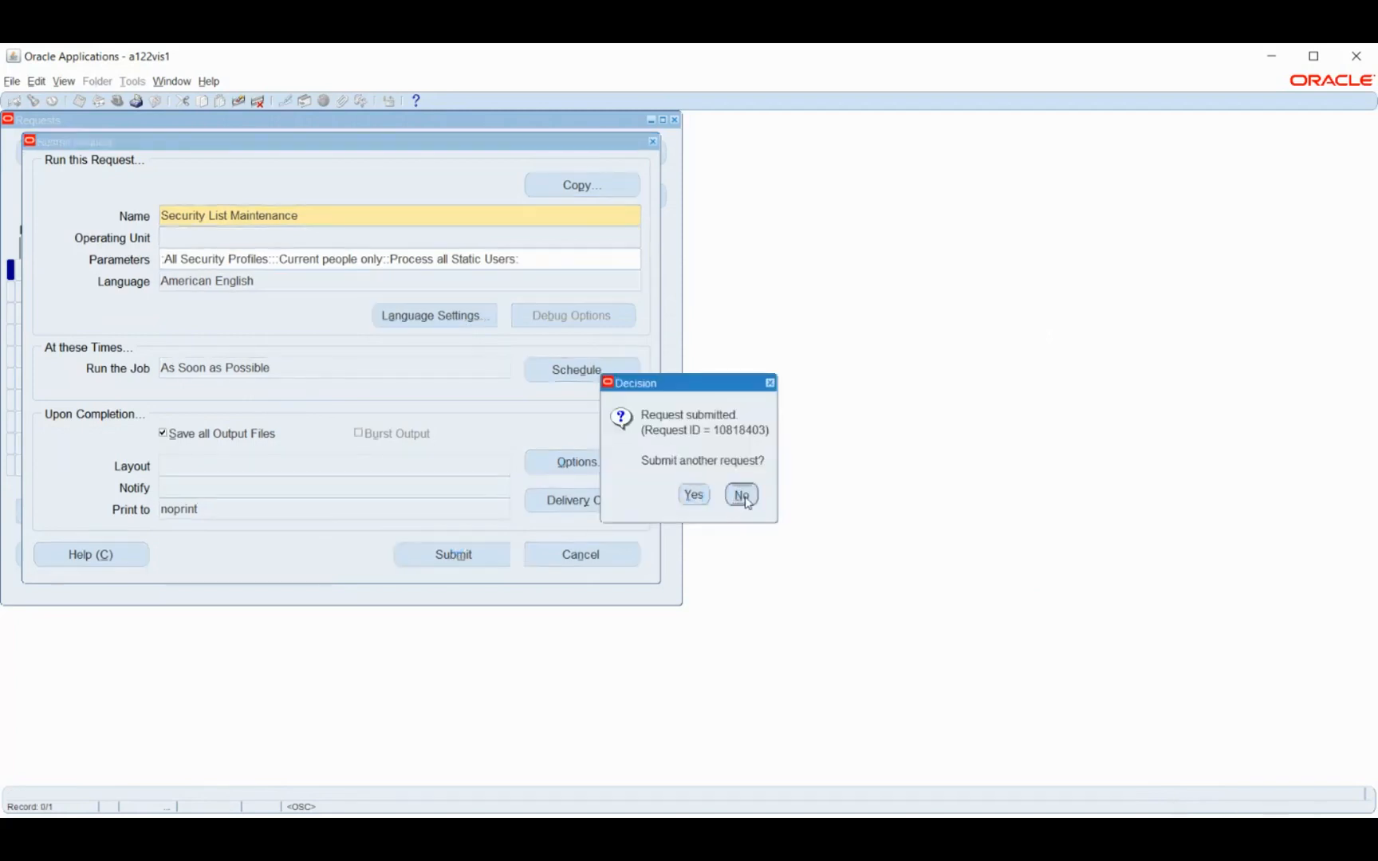
Find all own requests and keep refreshing the list to monitor Security List Maintenance and its child processes until they finish
left_click(524, 547)
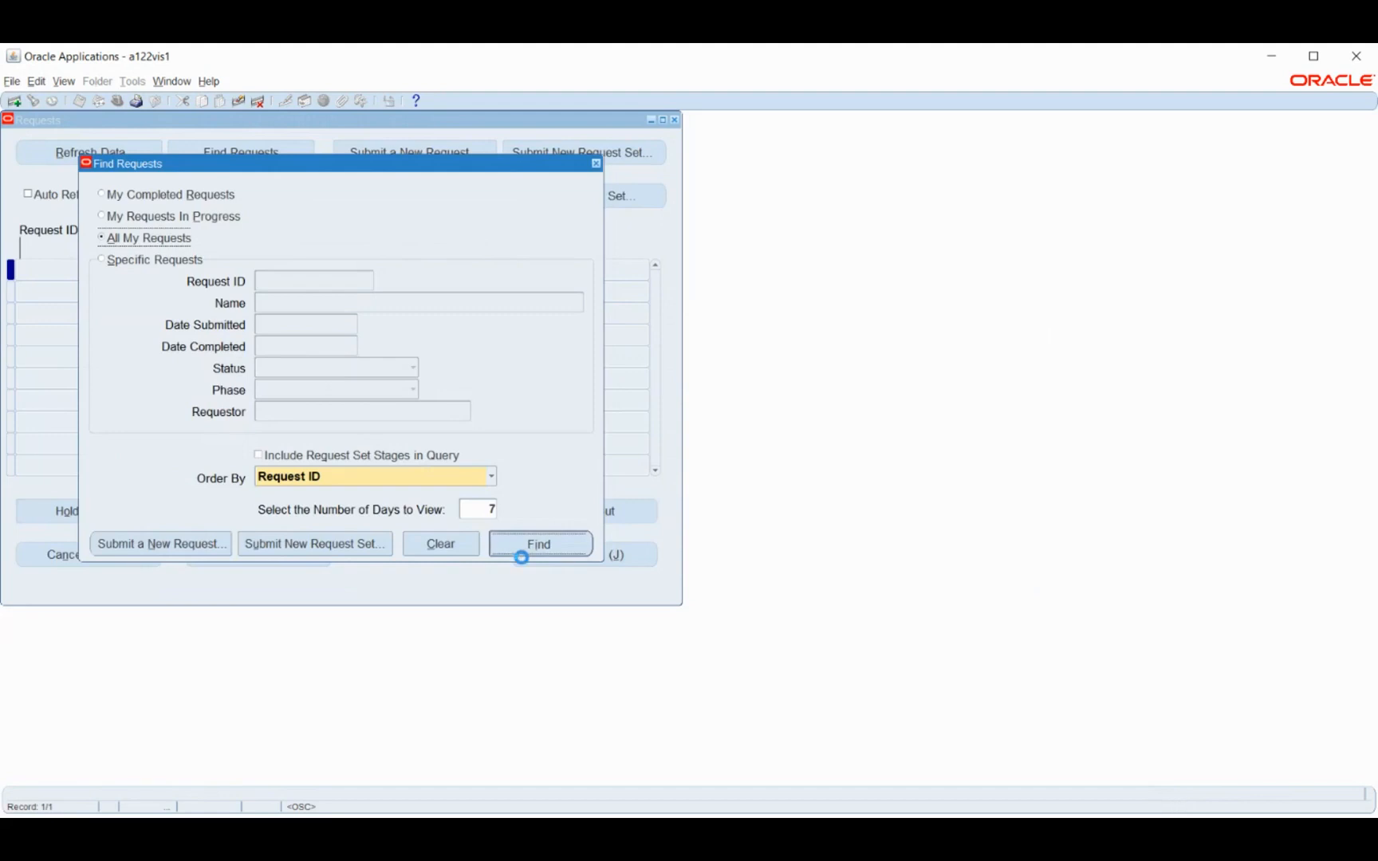
left_click(92, 149)
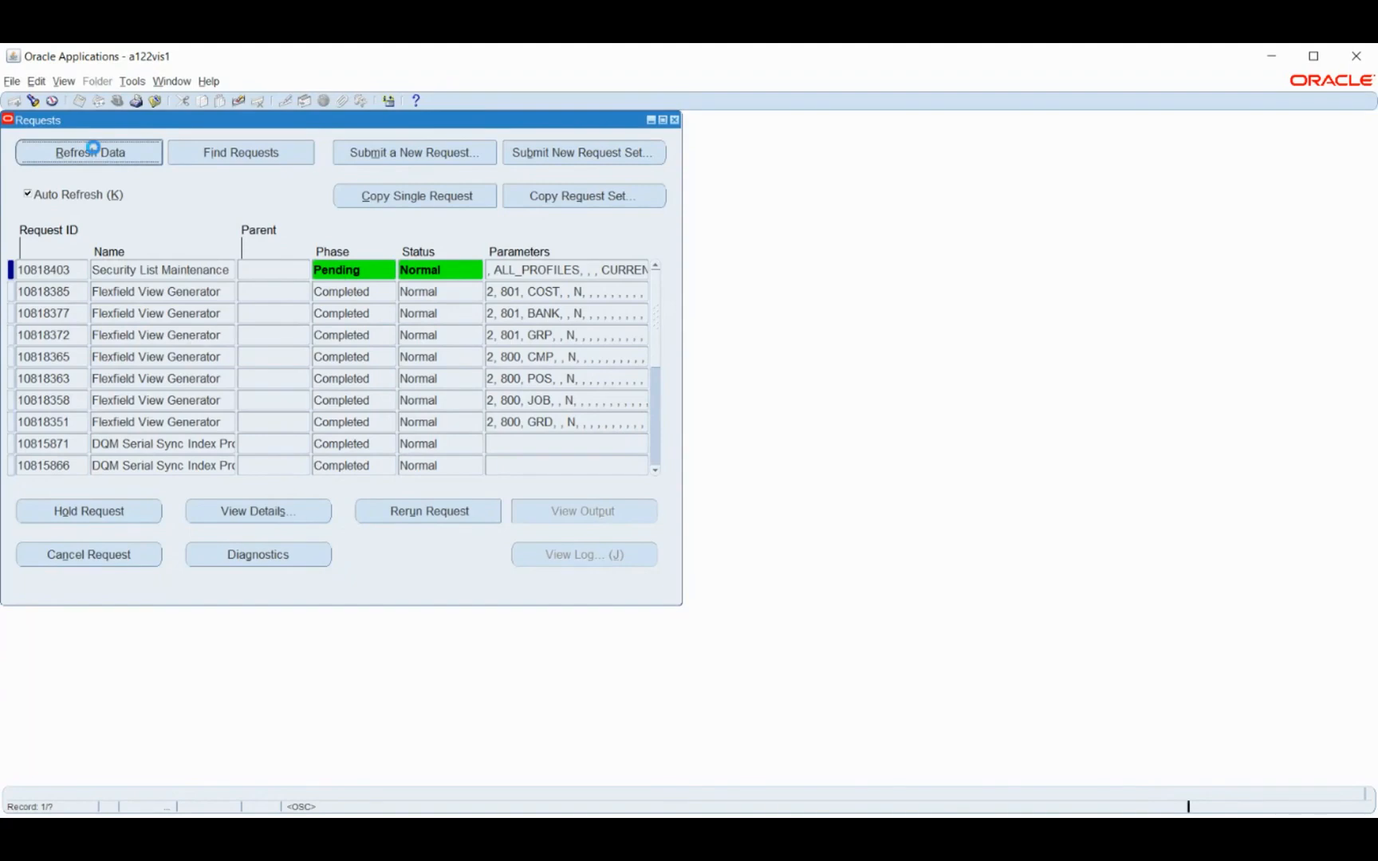
left_click(92, 151)
left_click(147, 156)
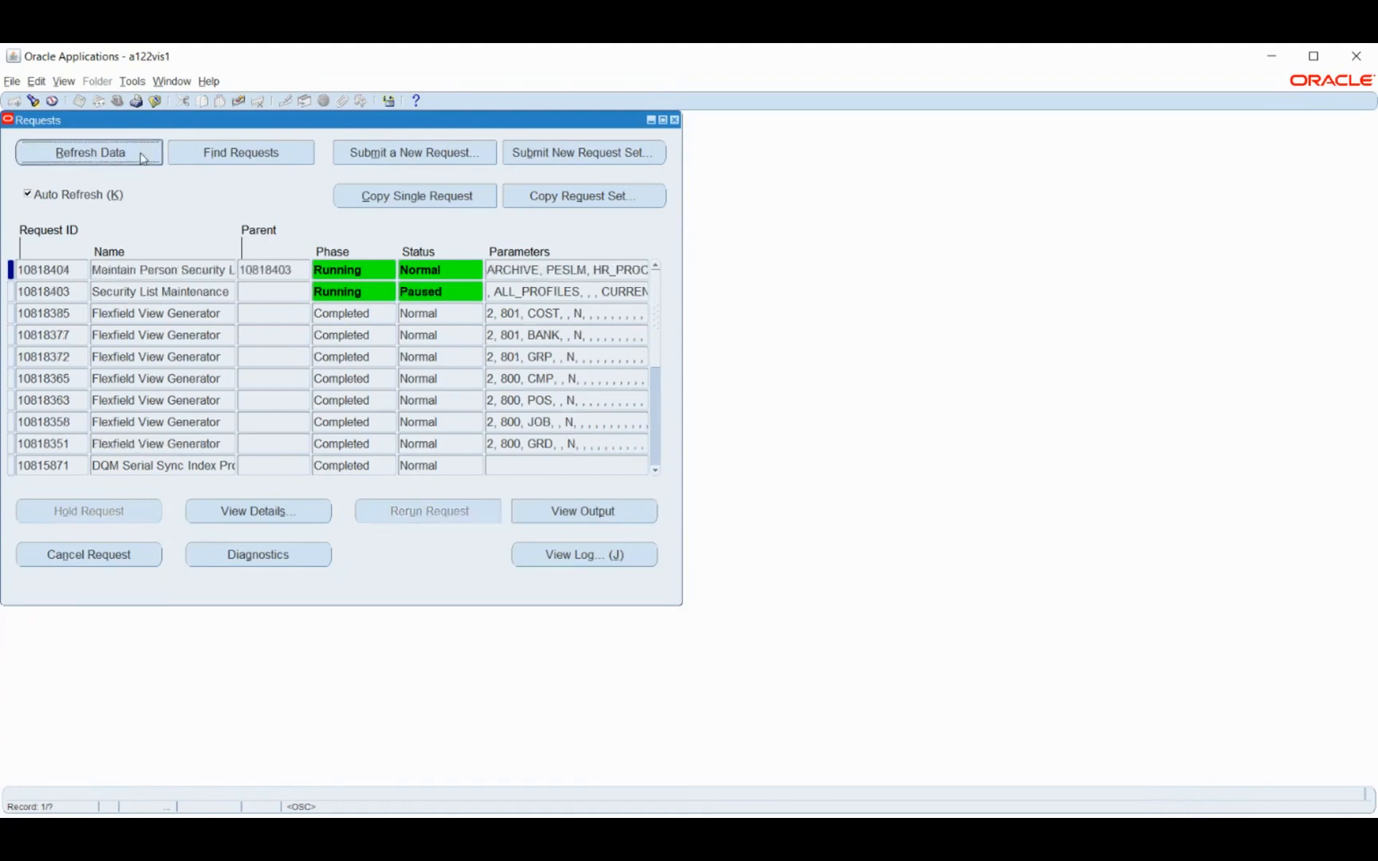
left_click(141, 156)
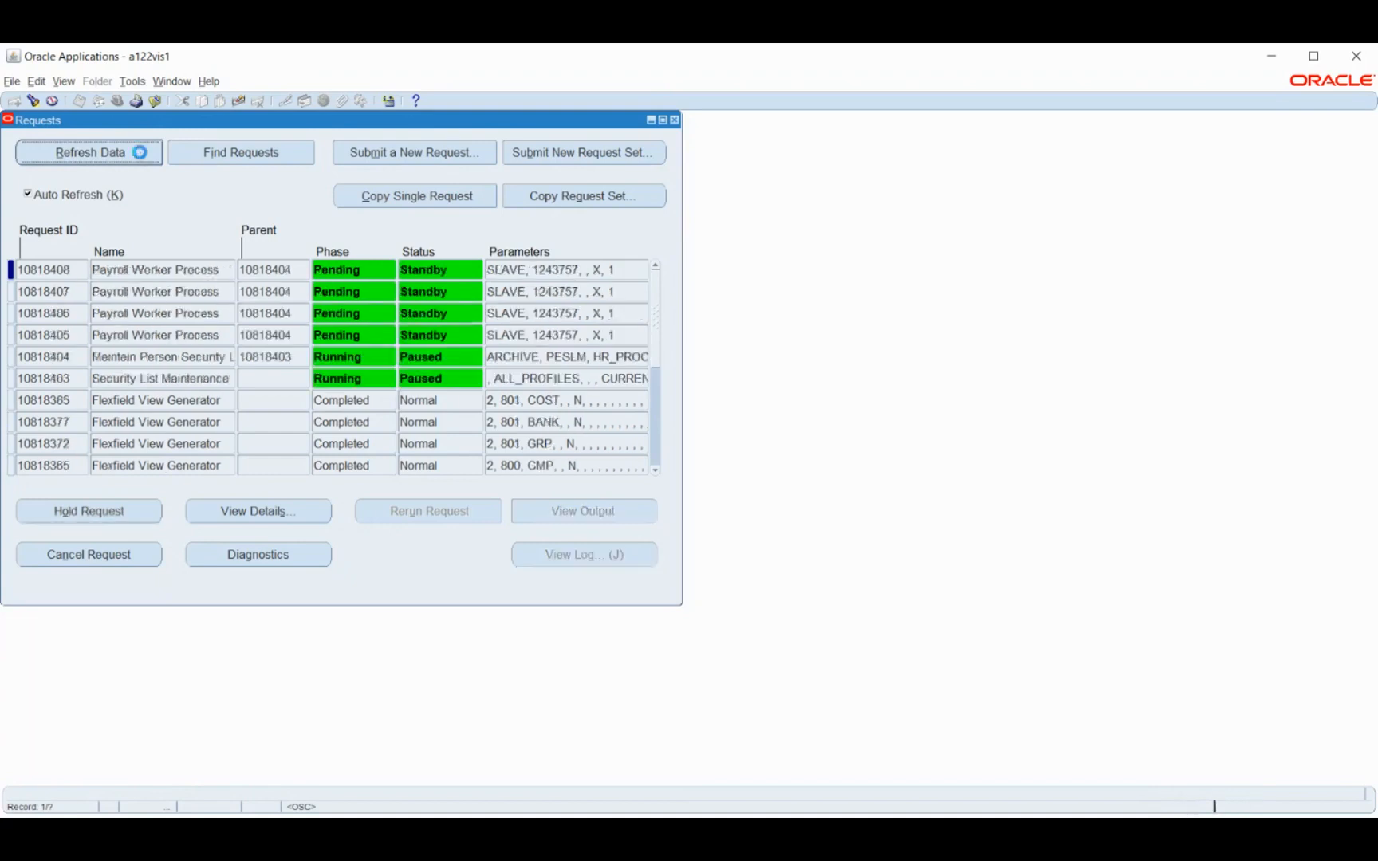
left_click(142, 156)
left_click(141, 157)
left_click(141, 156)
left_click(141, 156)
left_click(141, 156)
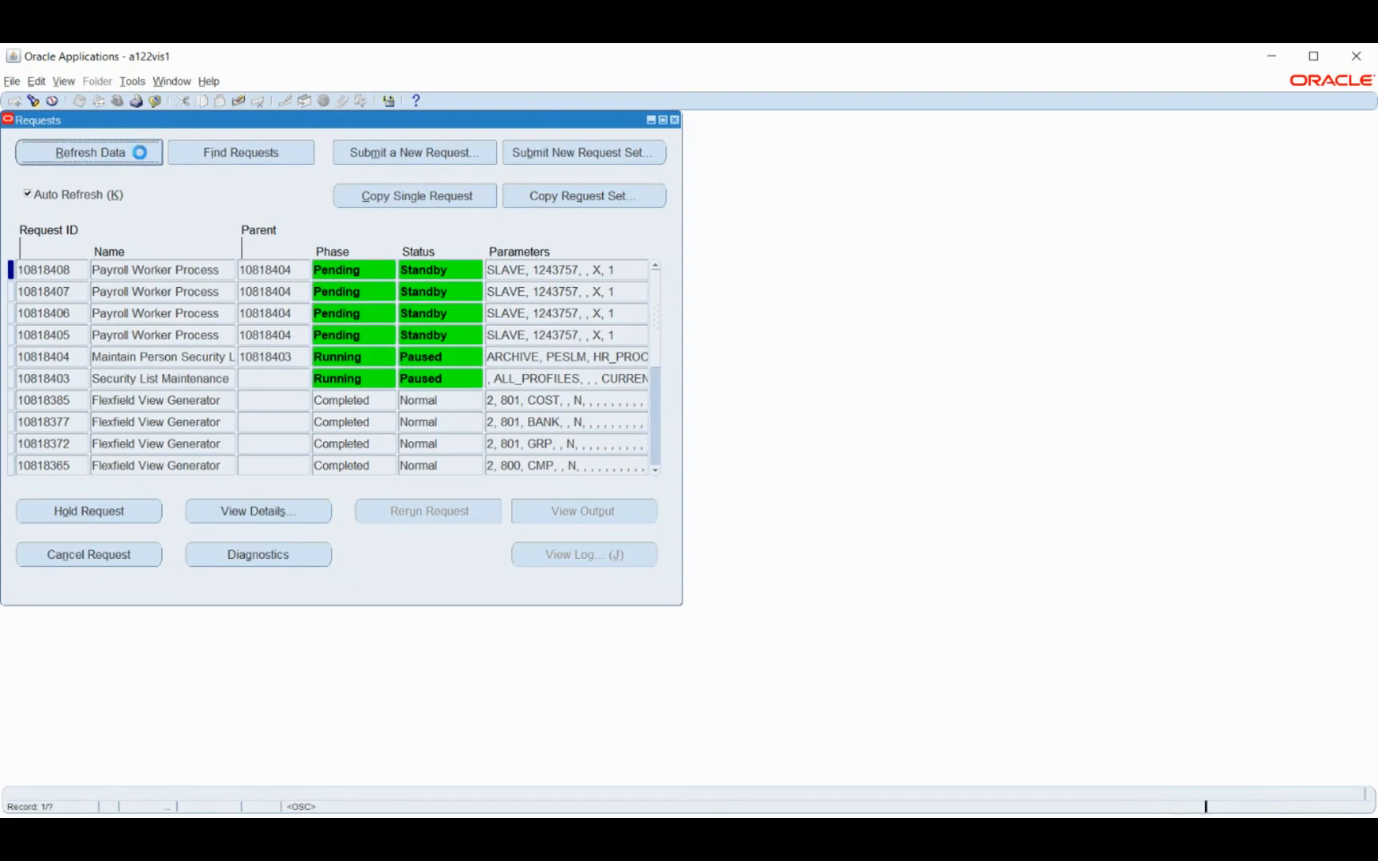
left_click(141, 156)
left_click(141, 156)
left_click(141, 157)
left_click(141, 156)
left_click(141, 156)
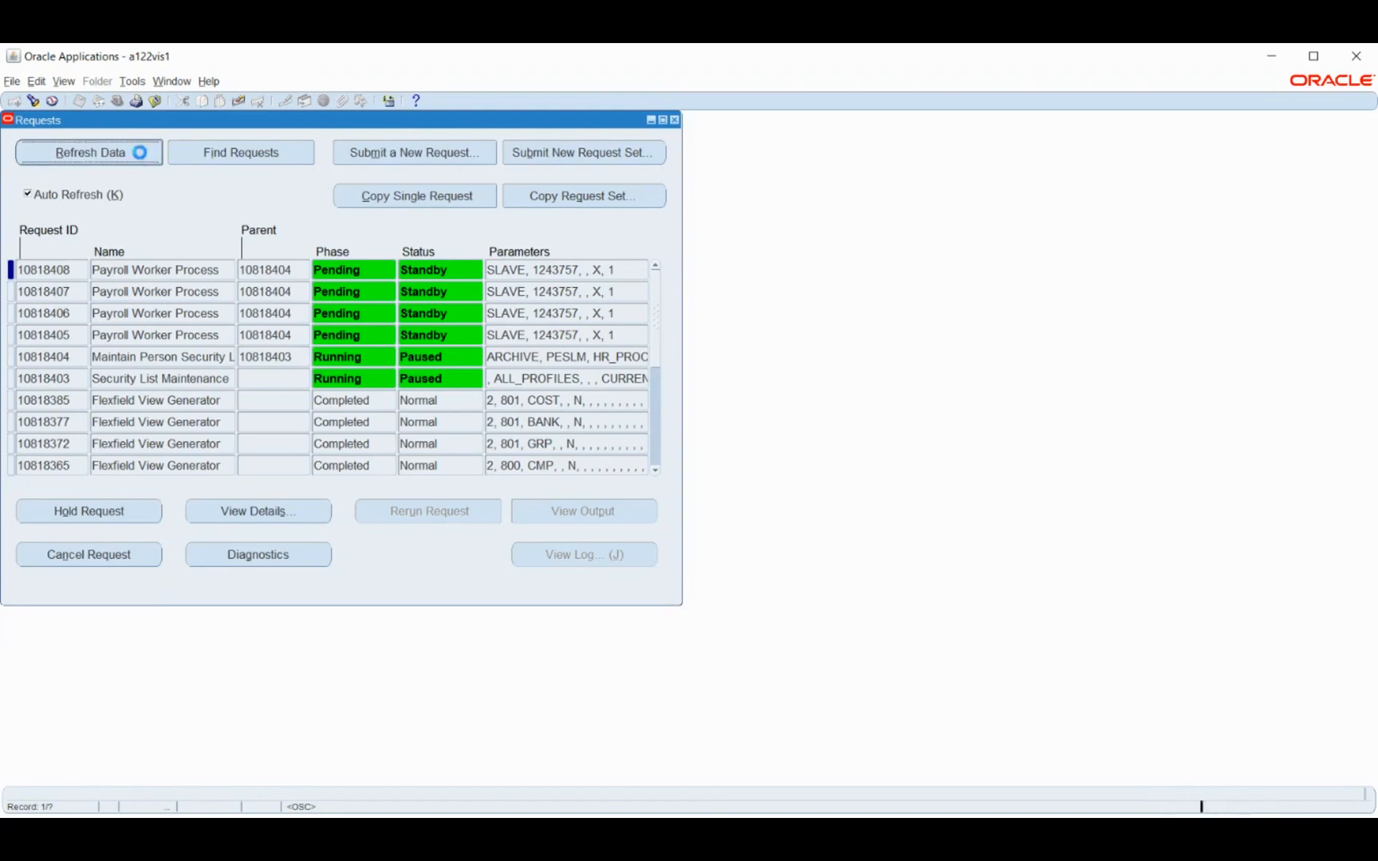
left_click(141, 156)
left_click(142, 156)
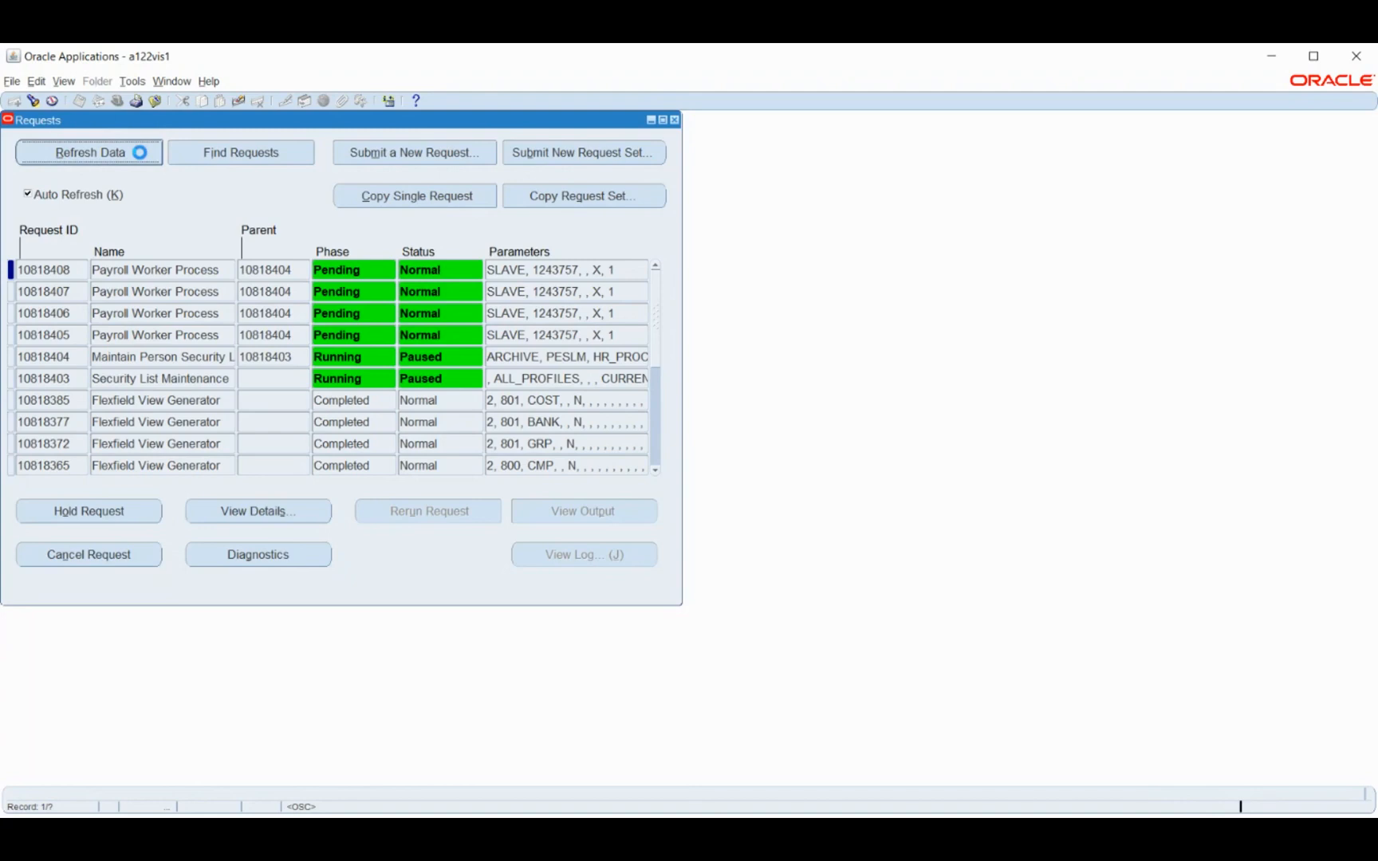
left_click(141, 156)
left_click(141, 156)
left_click(141, 156)
left_click(142, 157)
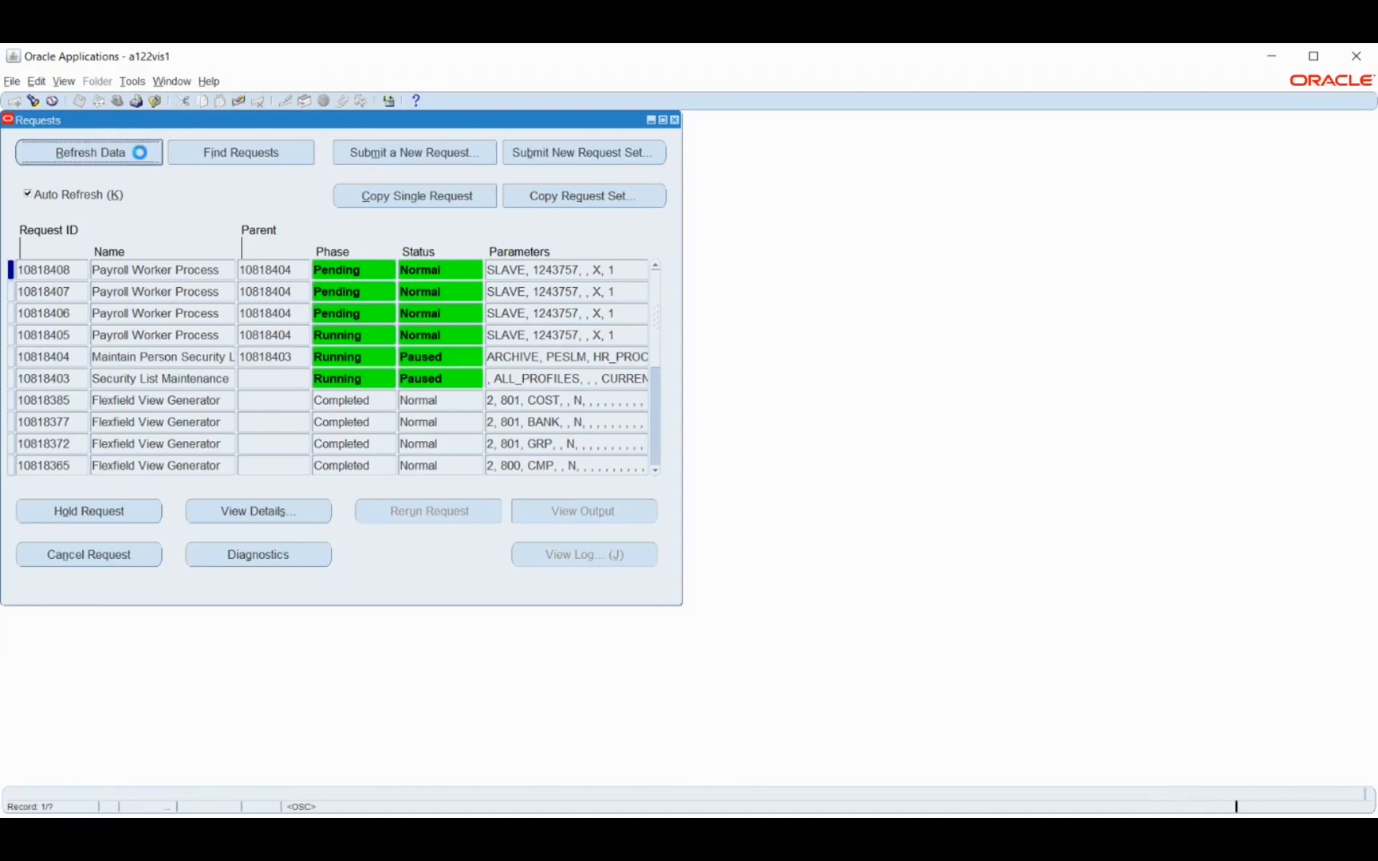
left_click(141, 157)
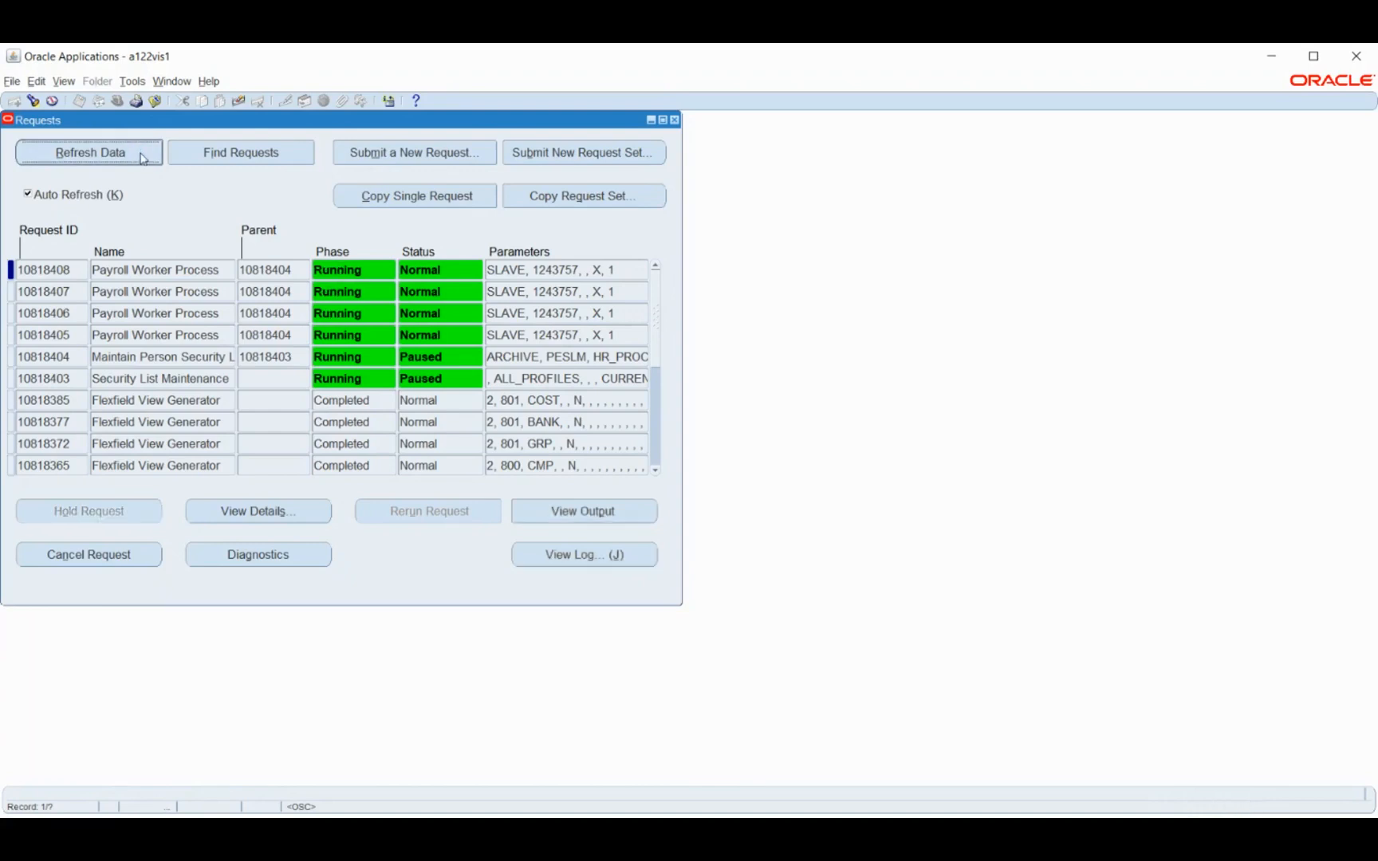
left_click(141, 156)
left_click(141, 156)
left_click(141, 157)
left_click(141, 157)
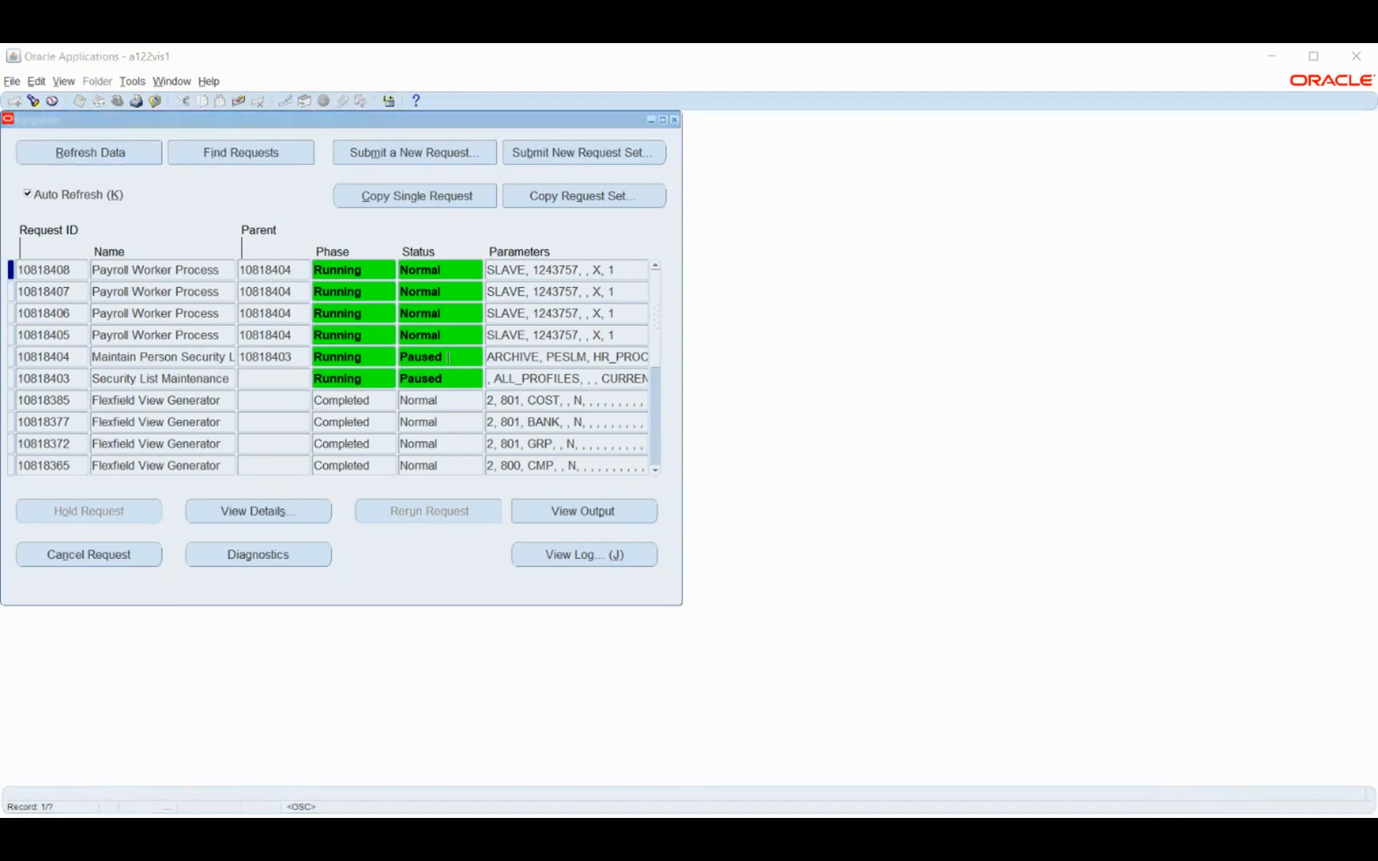
left_click(73, 154)
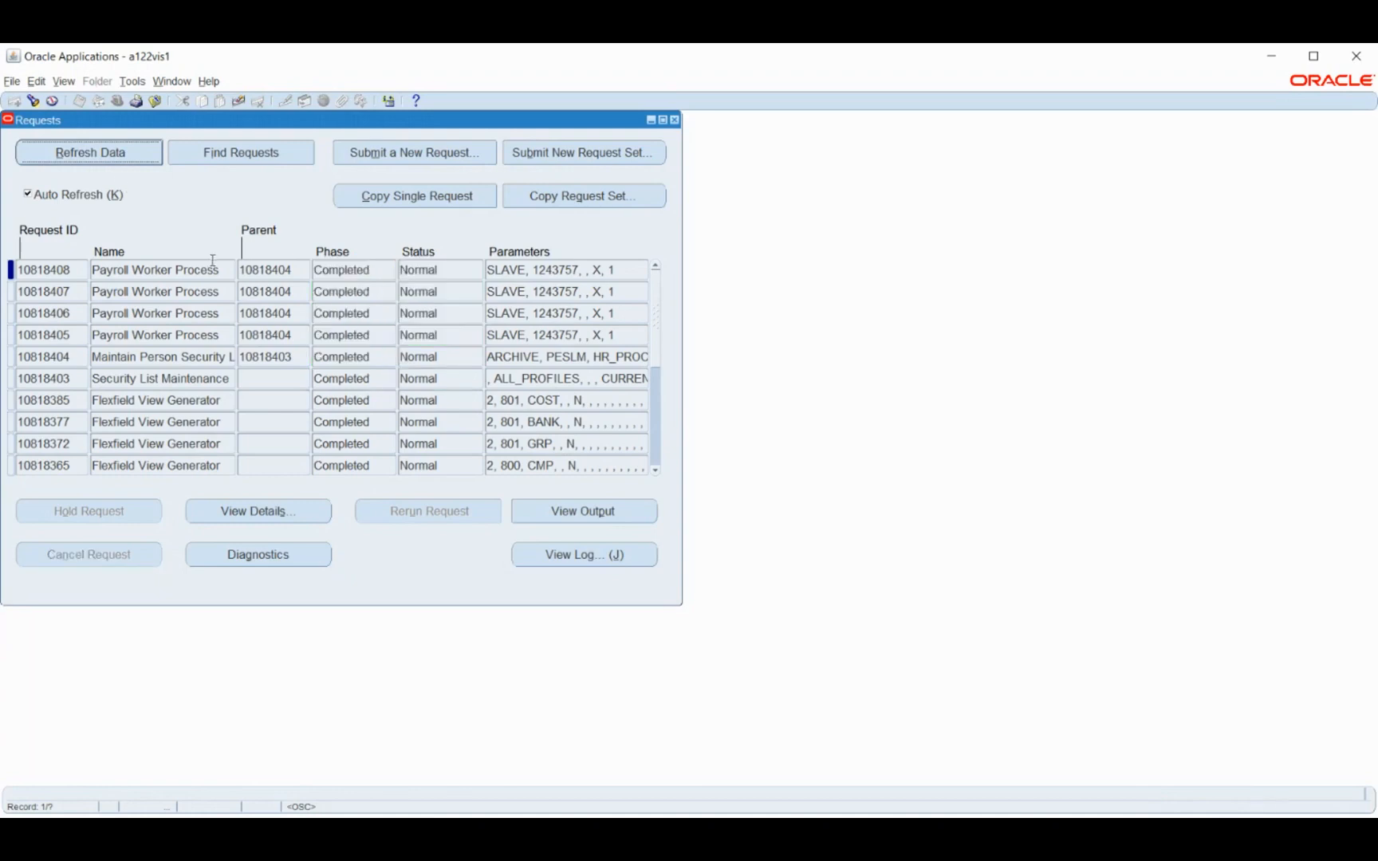
Close the requests list and switch to the BM HRMS responsibility
key("F4")
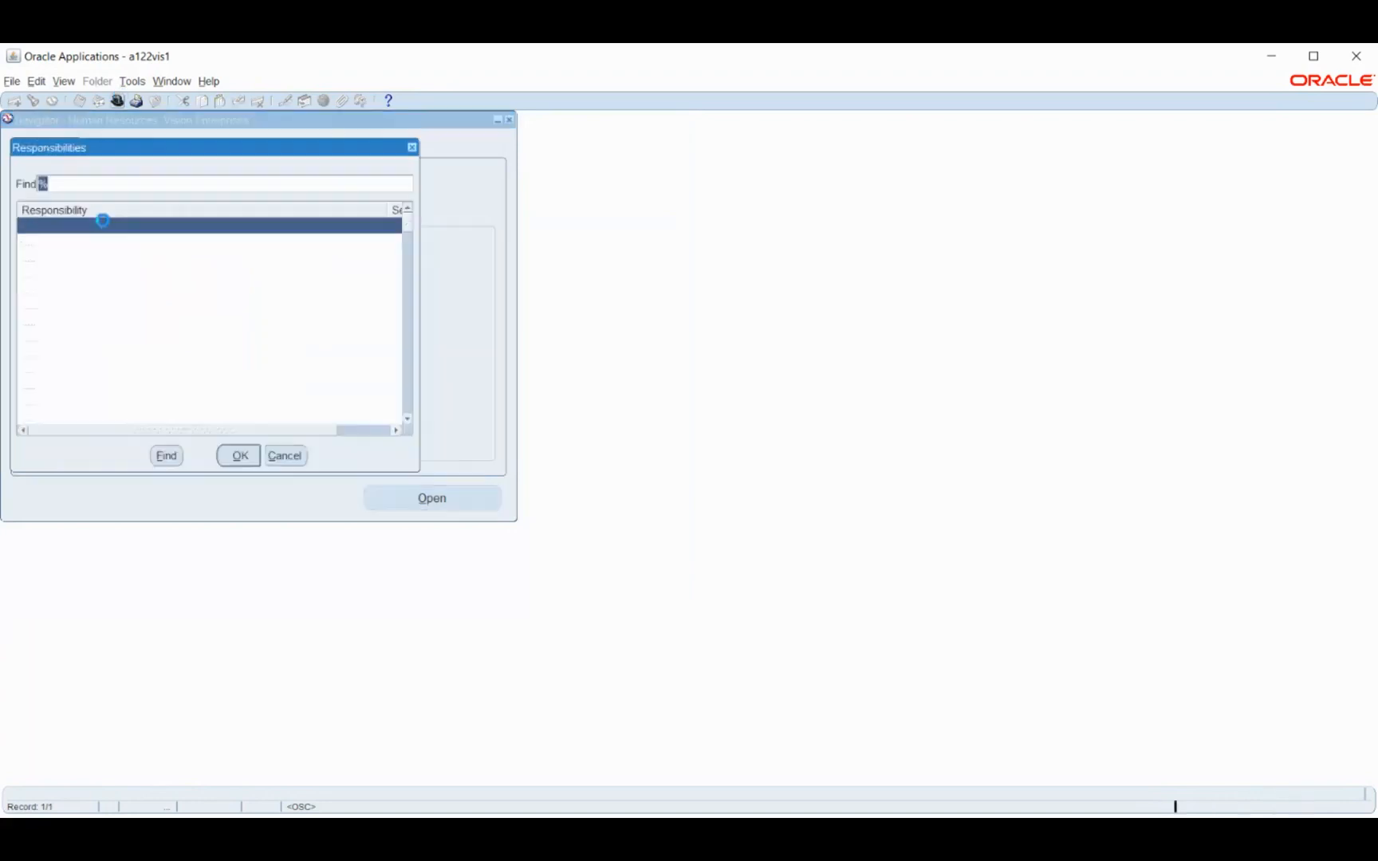
type("b")
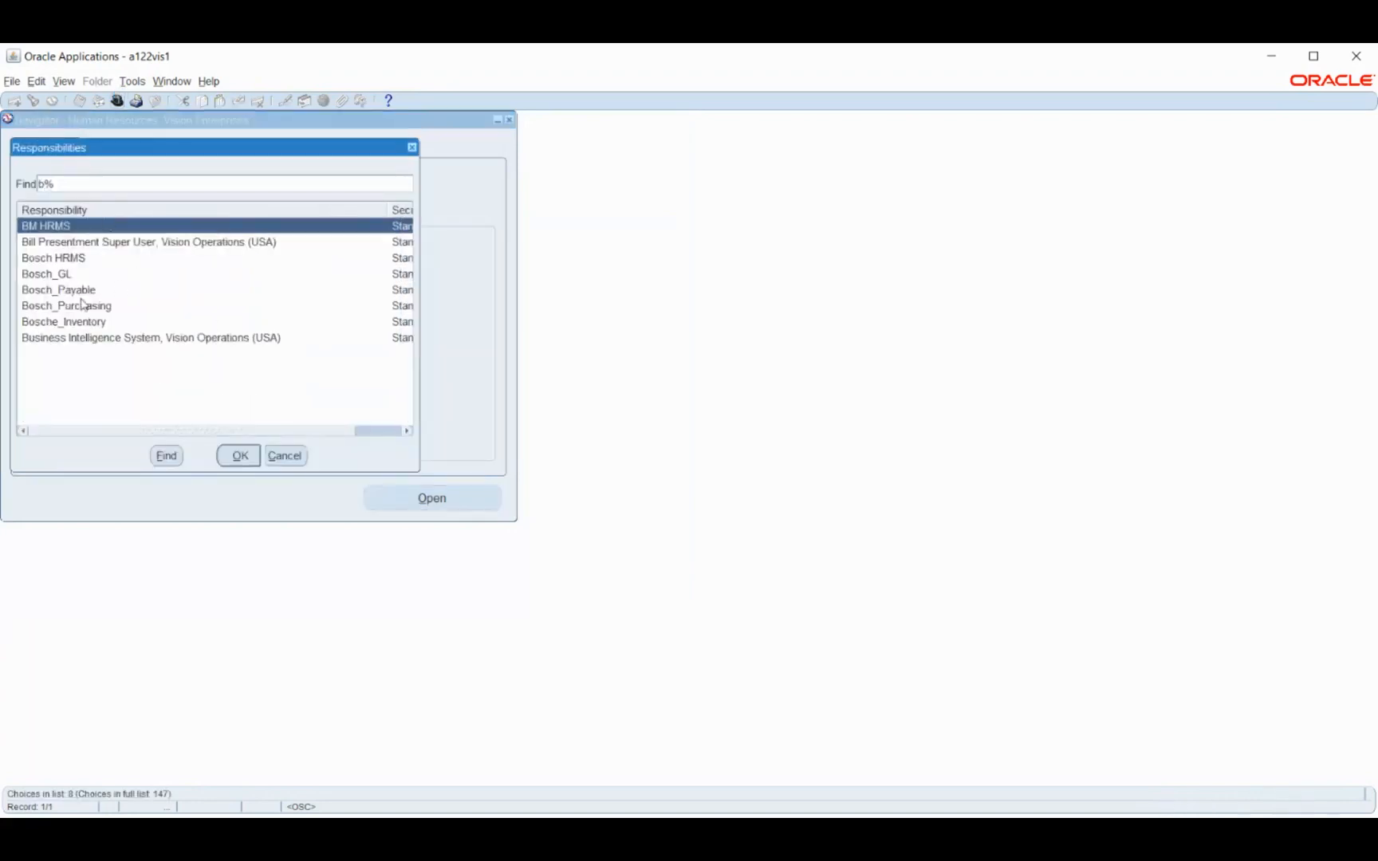
left_click(236, 459)
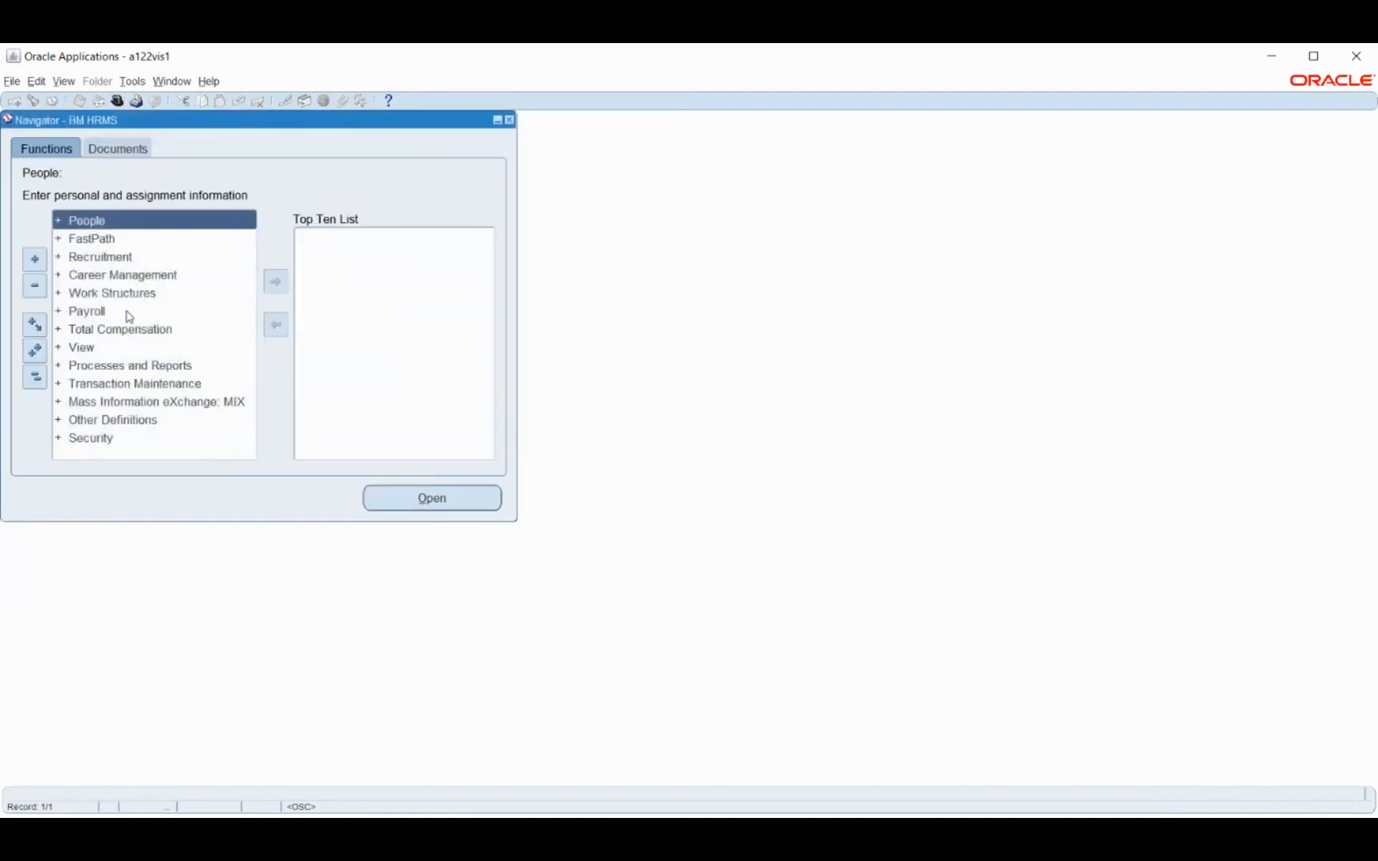
Open a new job record from the Job Description function under Work Structures
left_click(100, 293)
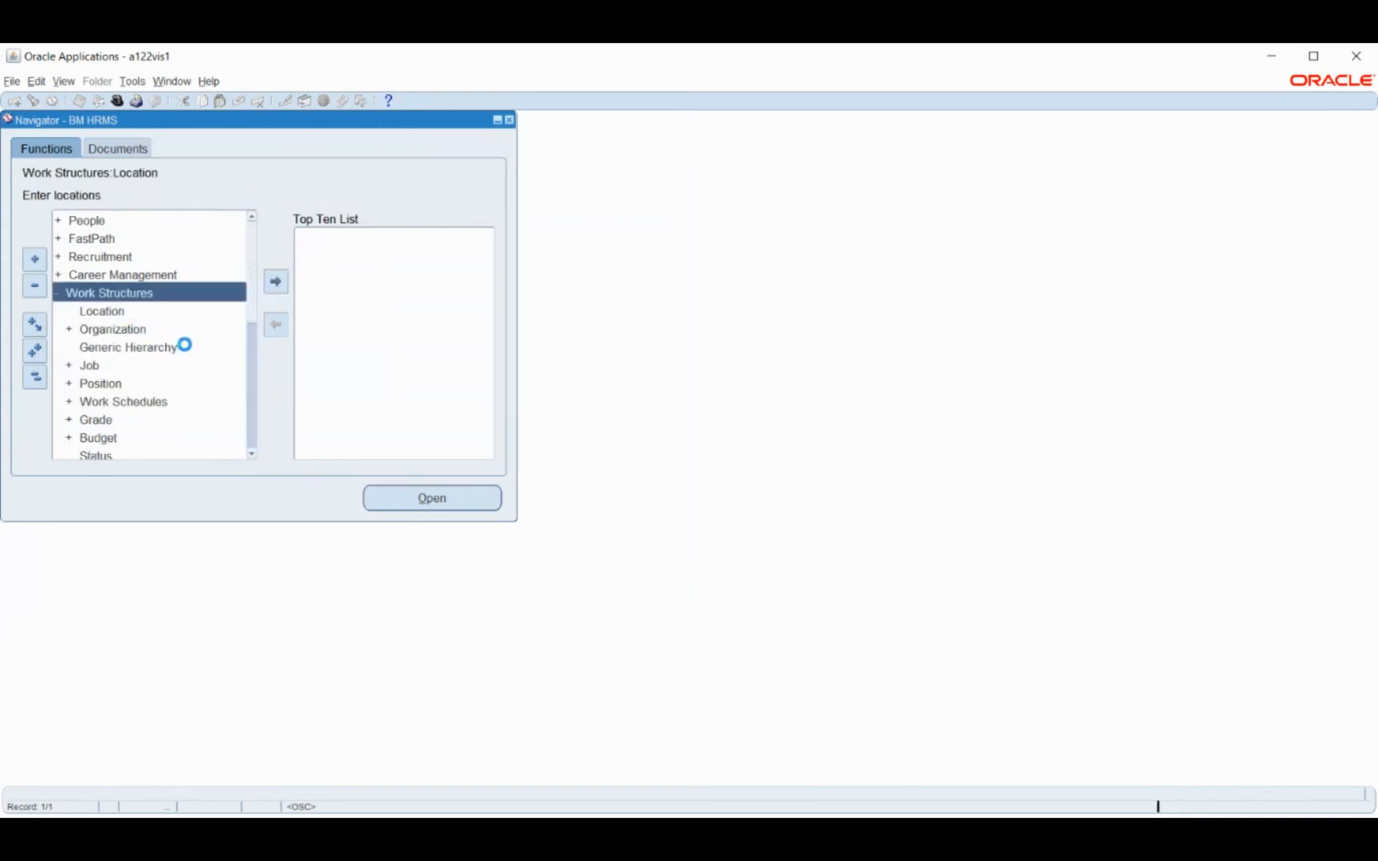
double_click(96, 371)
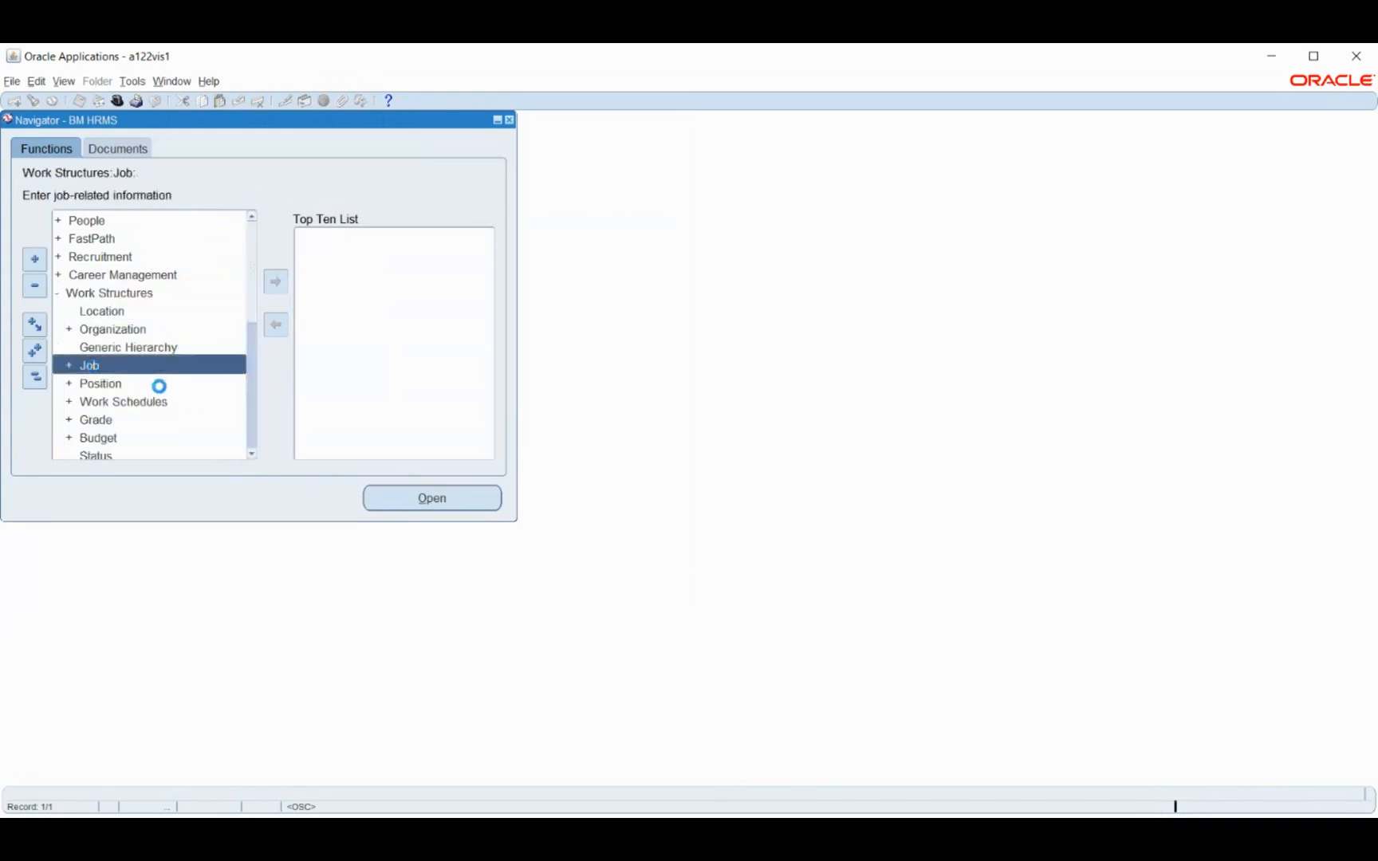
left_click(128, 387)
double_click(128, 386)
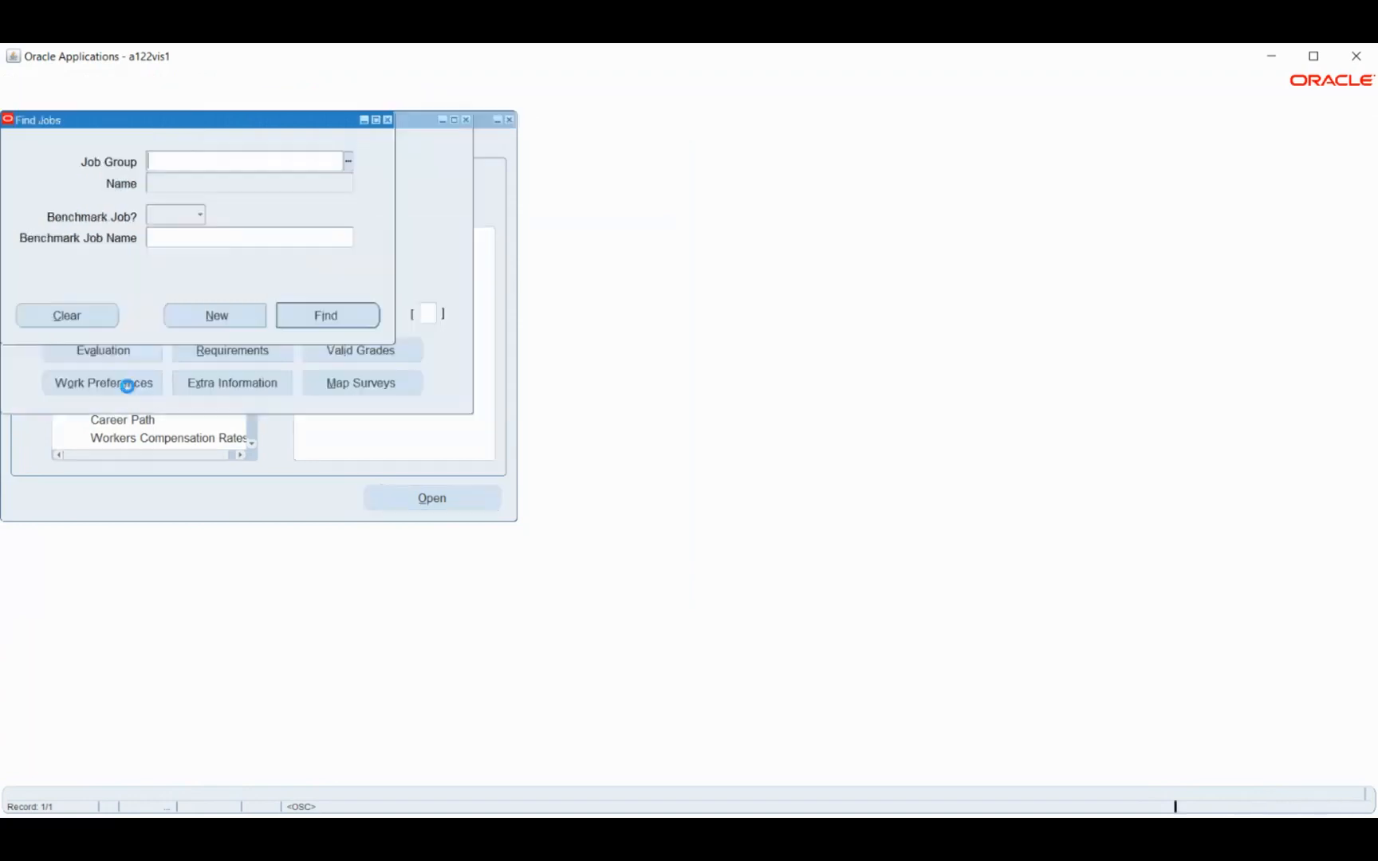
left_click(201, 319)
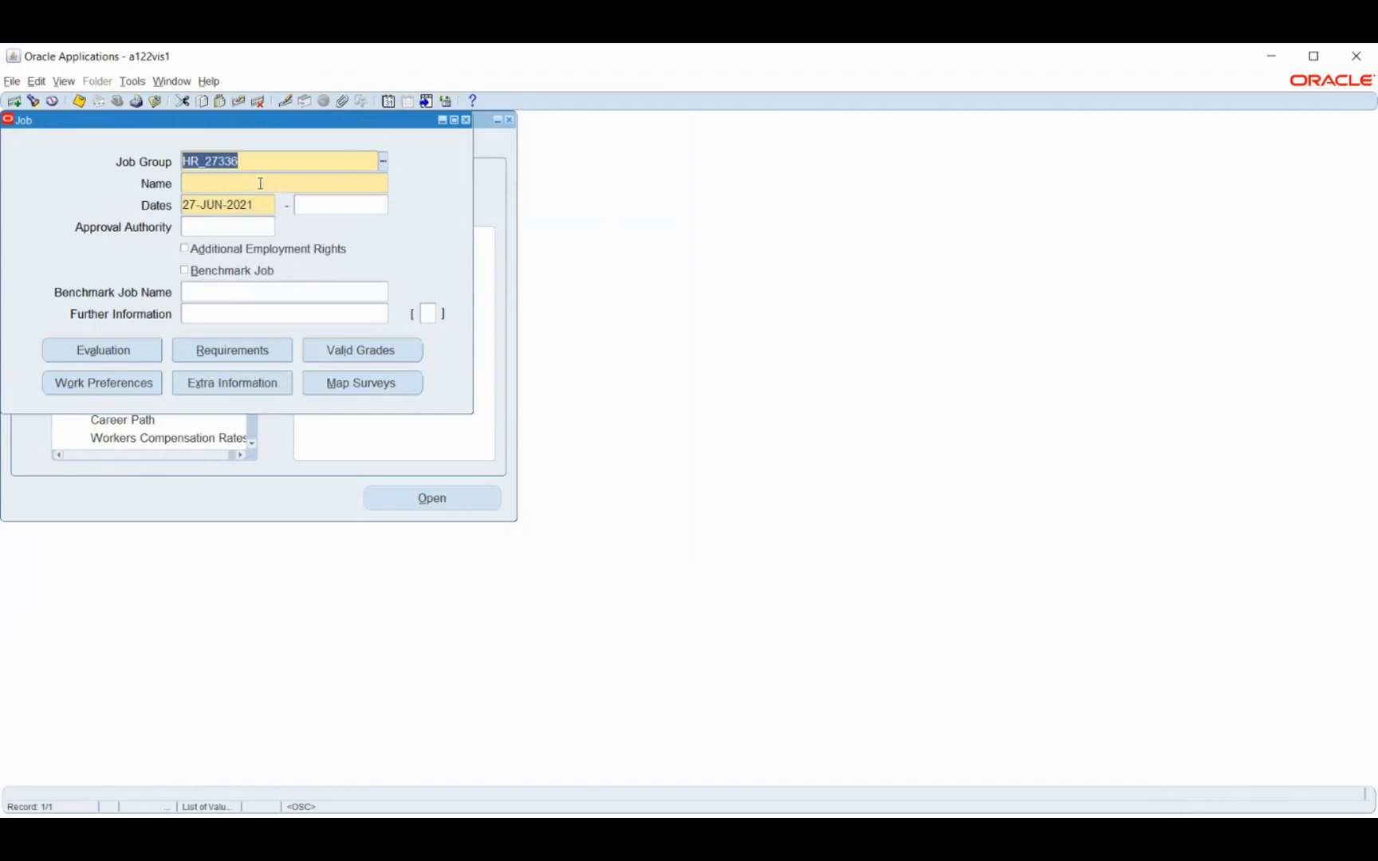
Check the BM Job segments for the job name, cancel the entry, close the job form and collapse the function list
left_click(257, 185)
left_click(503, 420)
left_click(666, 477)
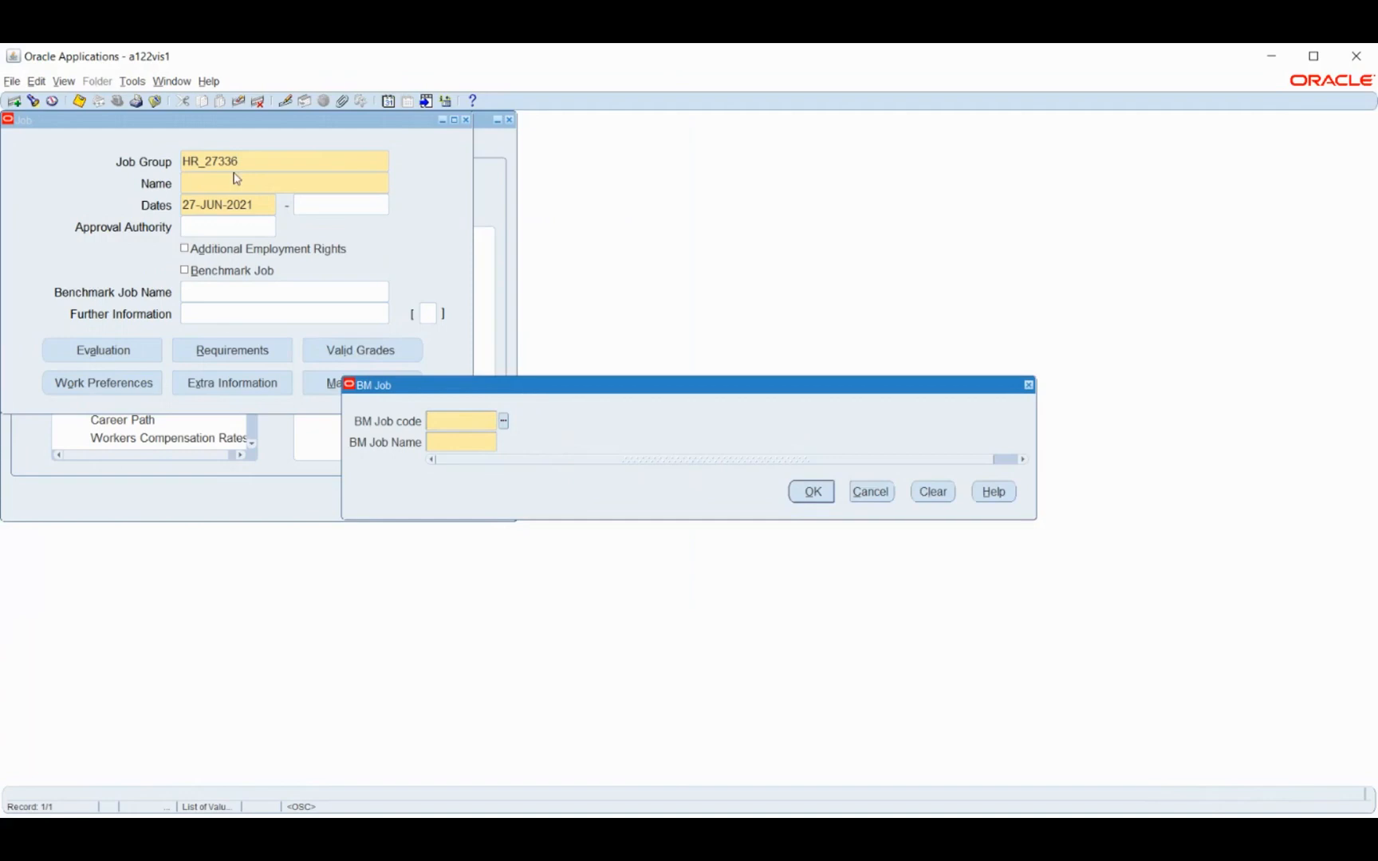
left_click(871, 491)
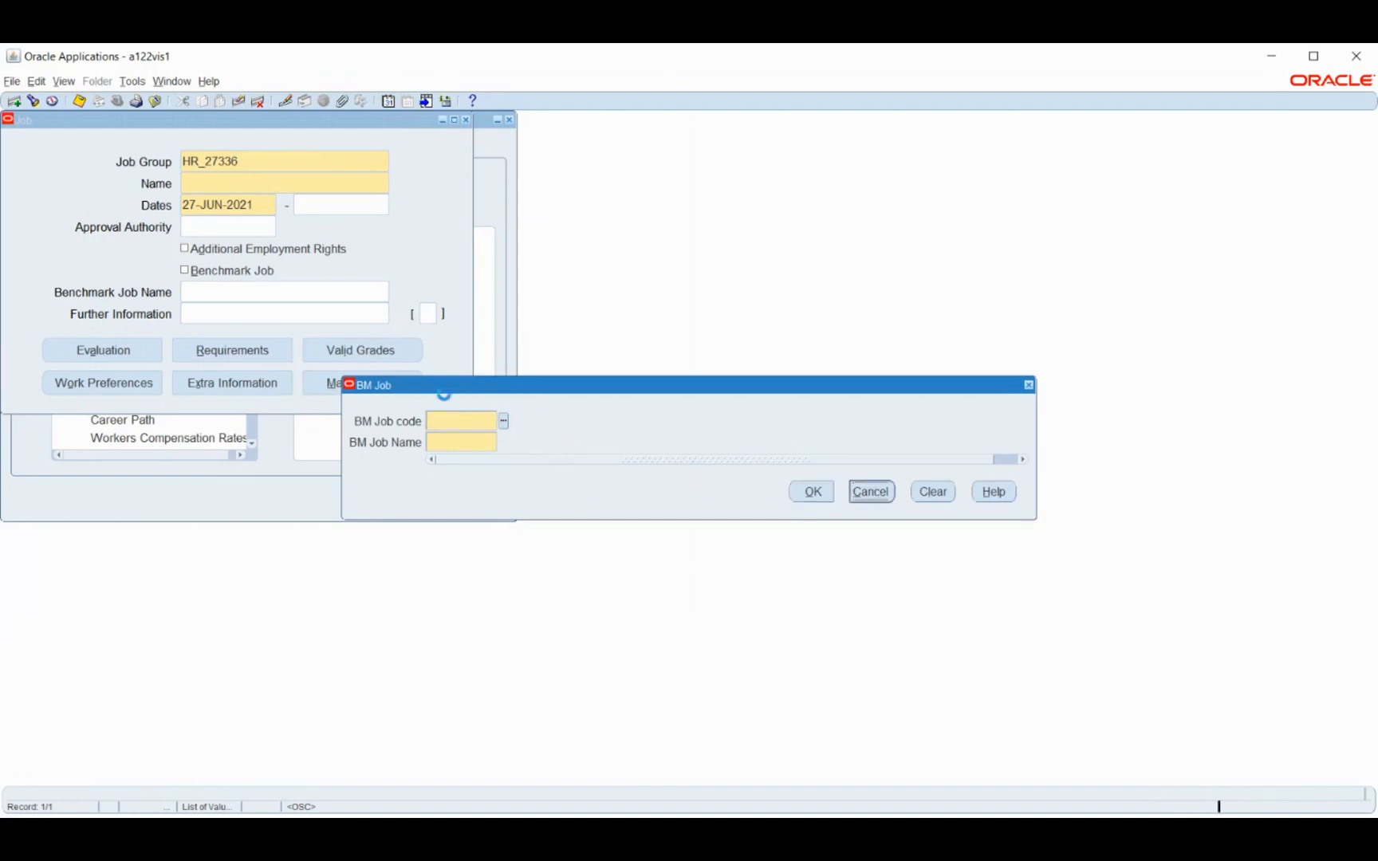
key("F4")
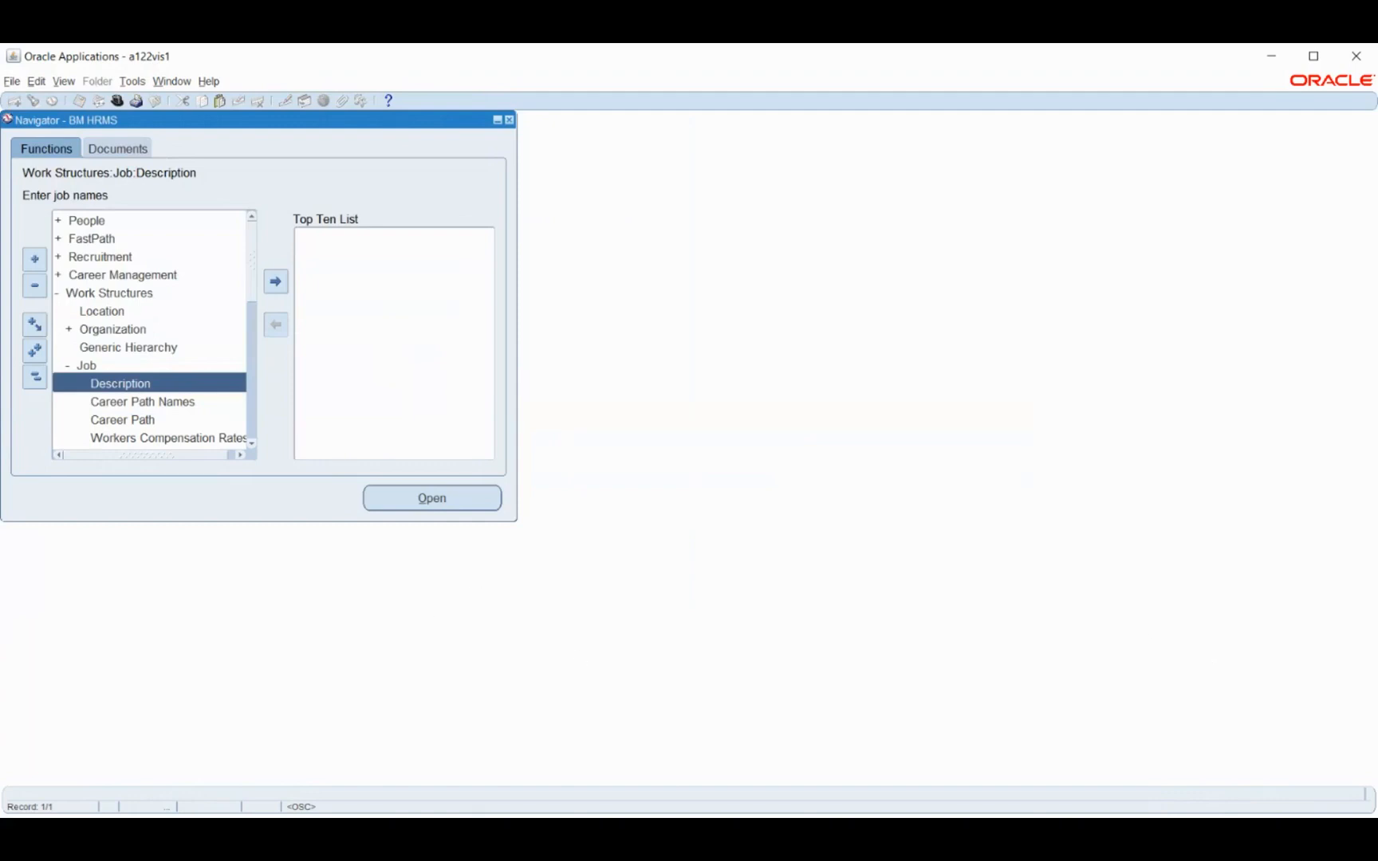
left_click(32, 374)
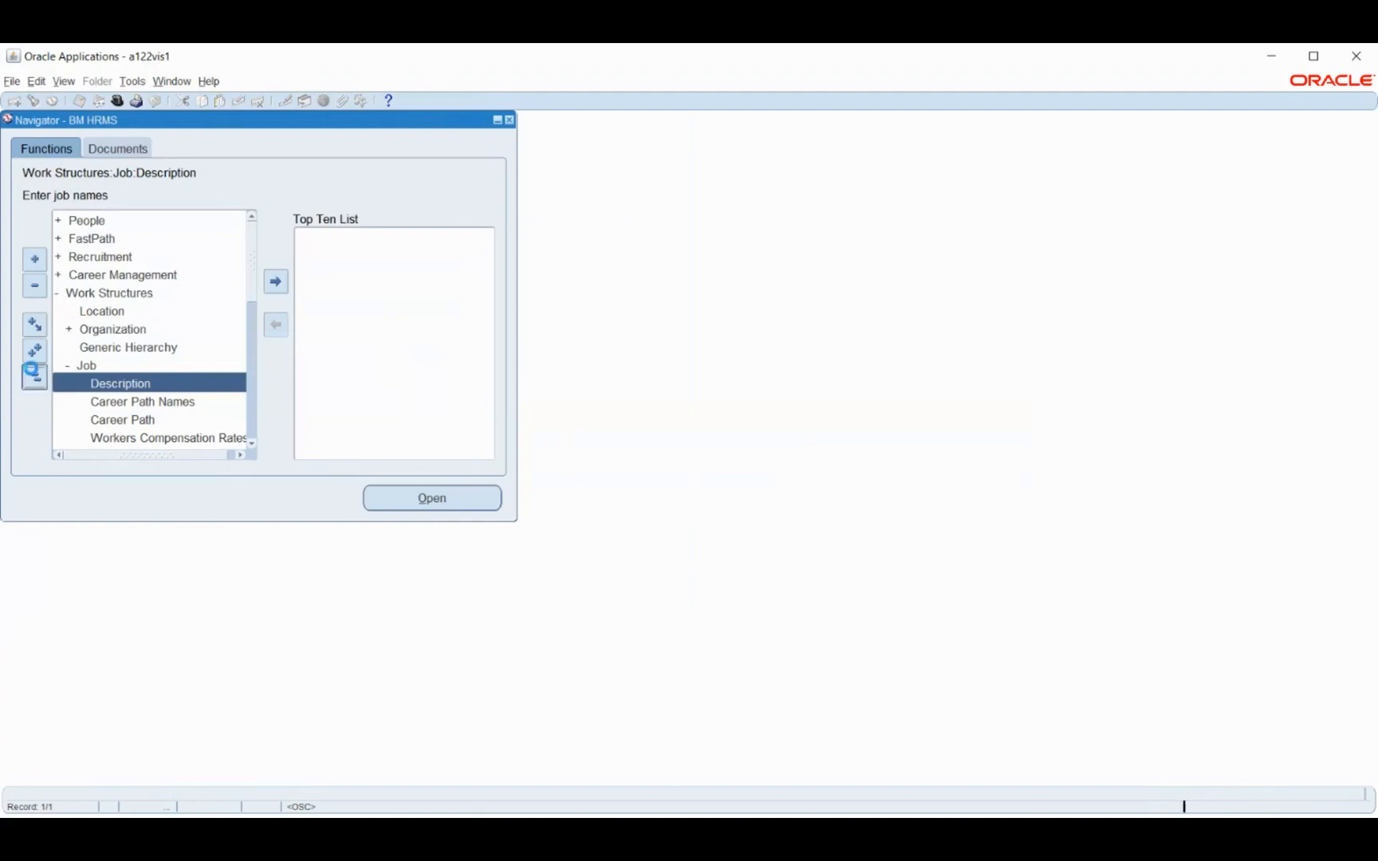
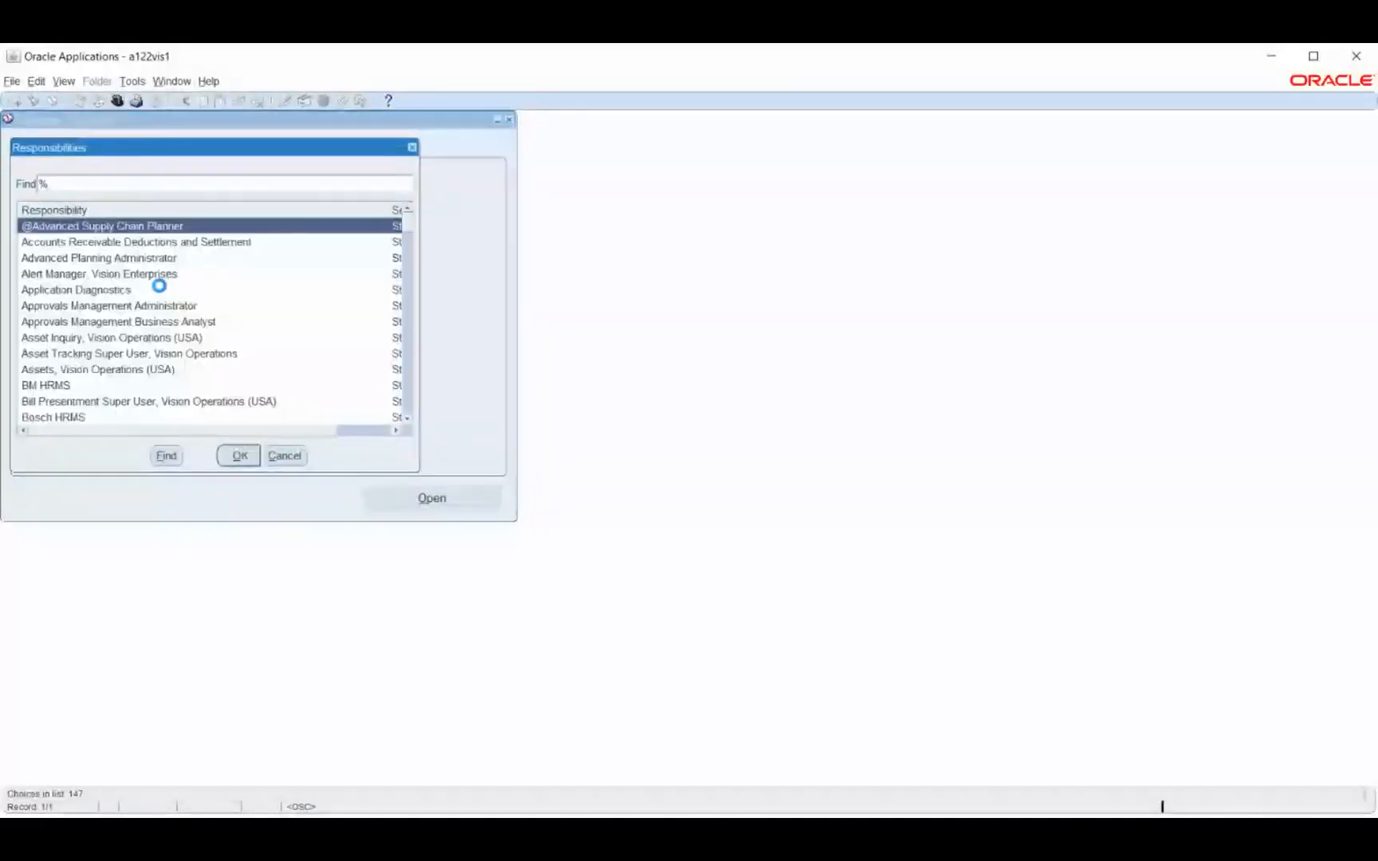
Switch to the General Ledger, Vision Operations (USA) responsibility
type("g%")
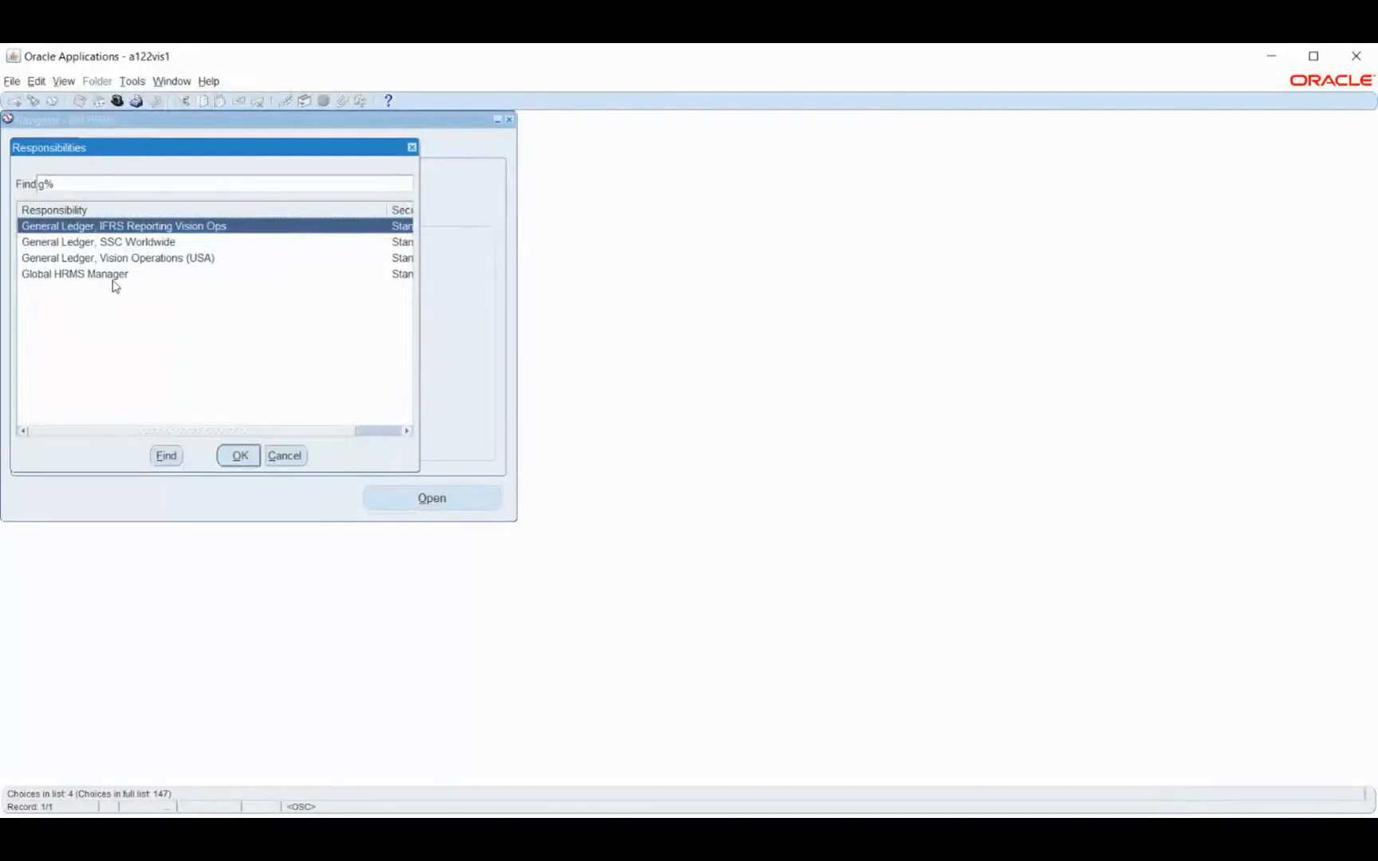
left_click(151, 261)
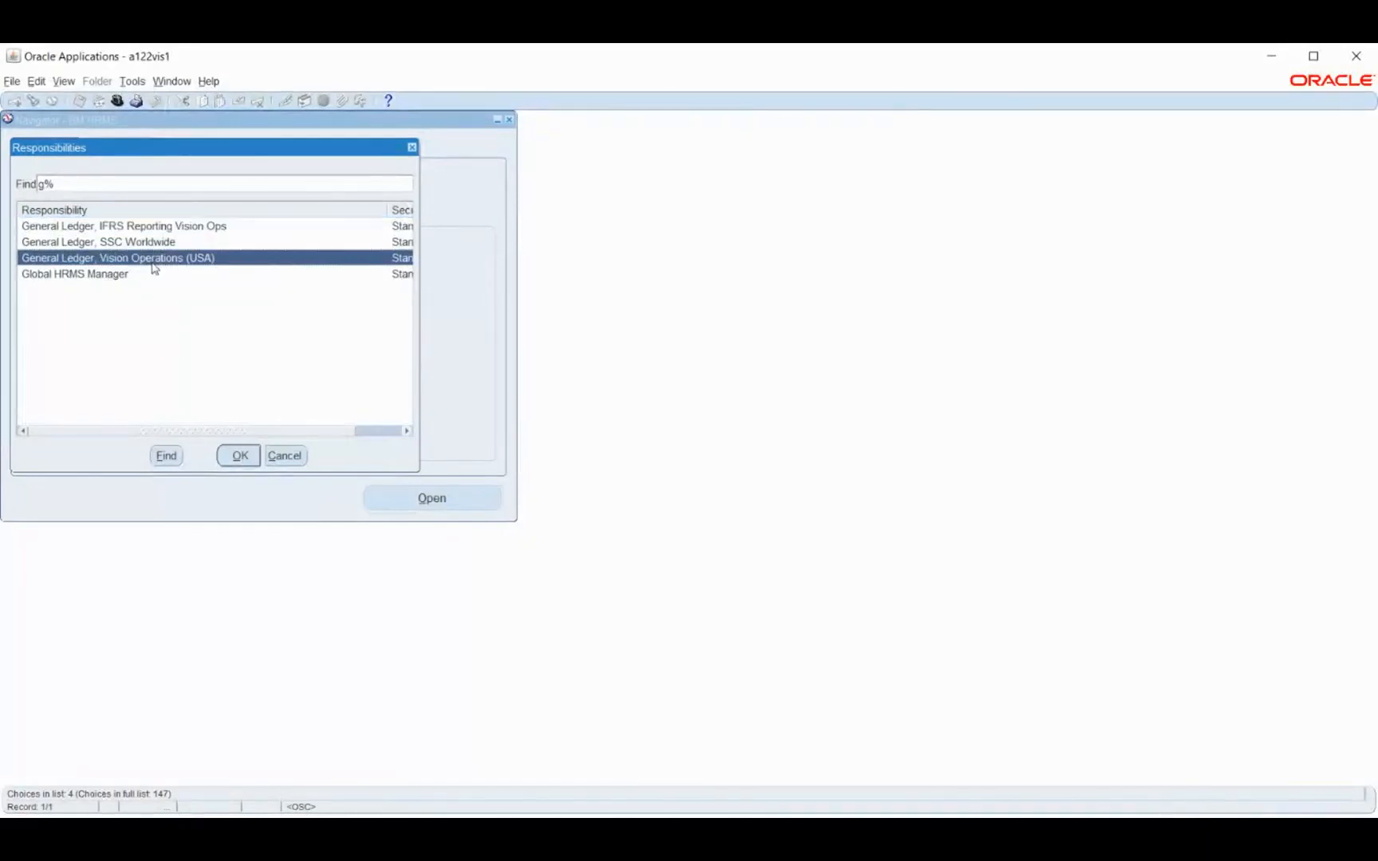
left_click(242, 456)
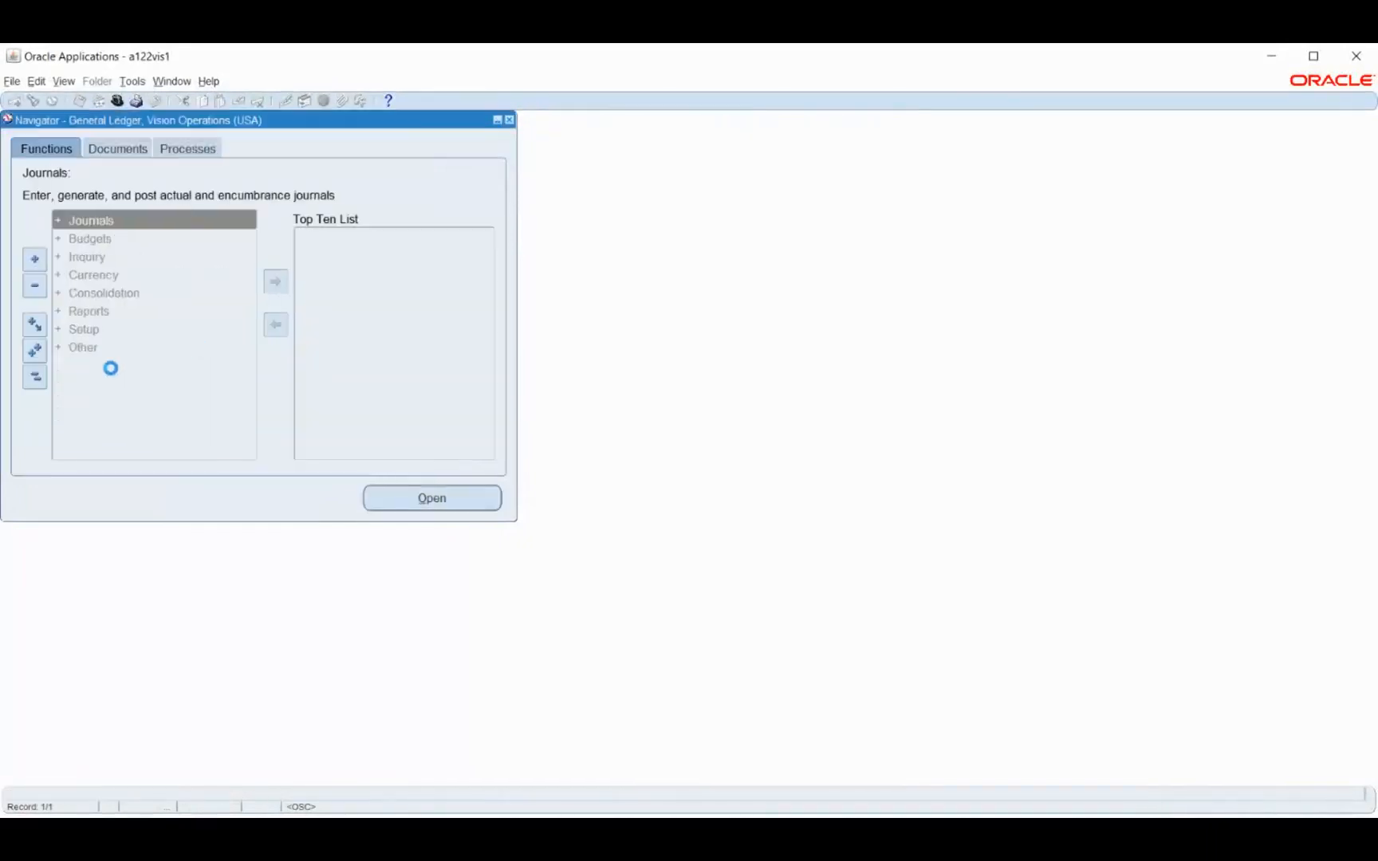
Open the key flexfield Segments function under Setup, Financials, Flexfields, Key and find Payroll's Cost Allocation Flexfield
double_click(87, 330)
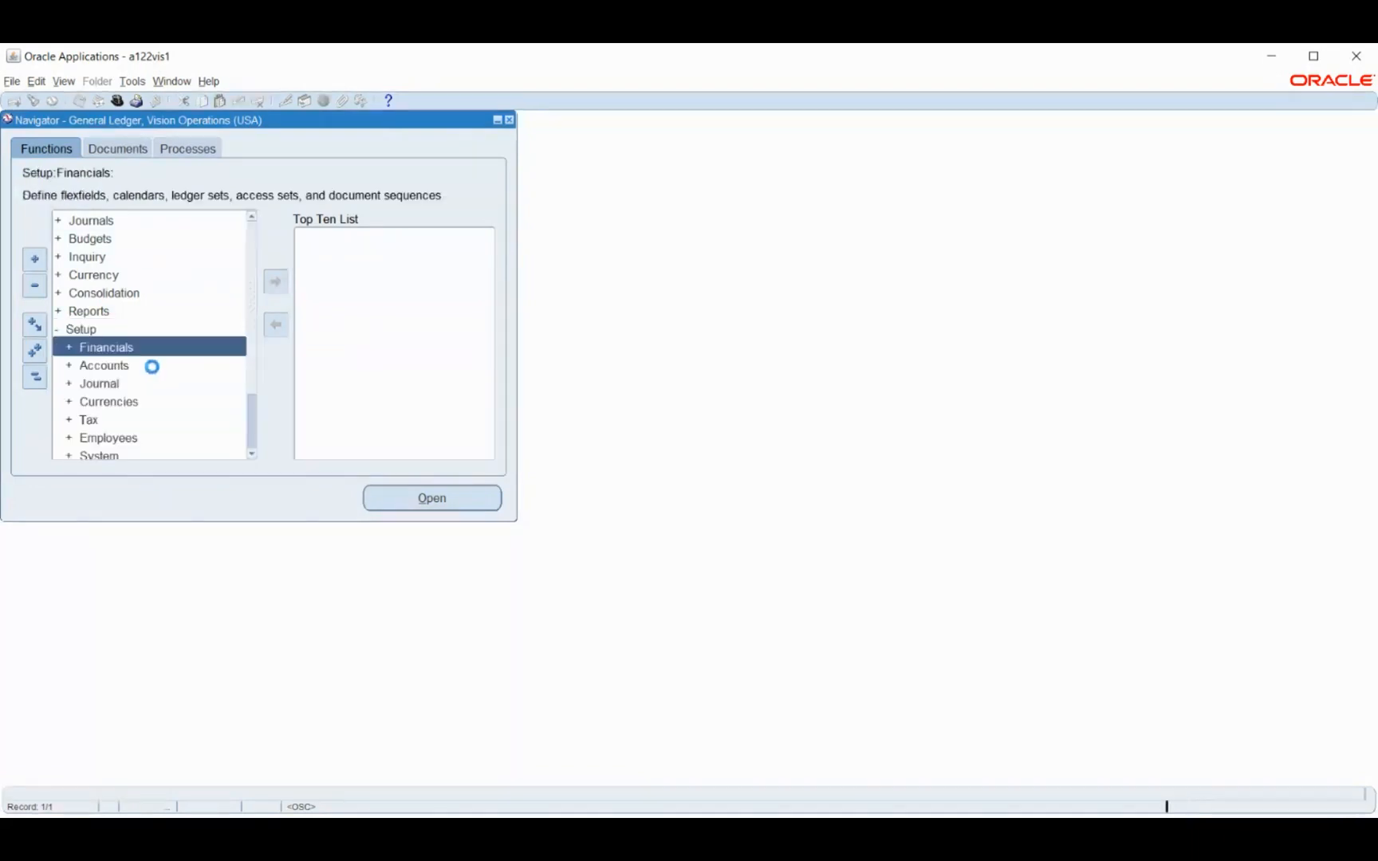
double_click(107, 348)
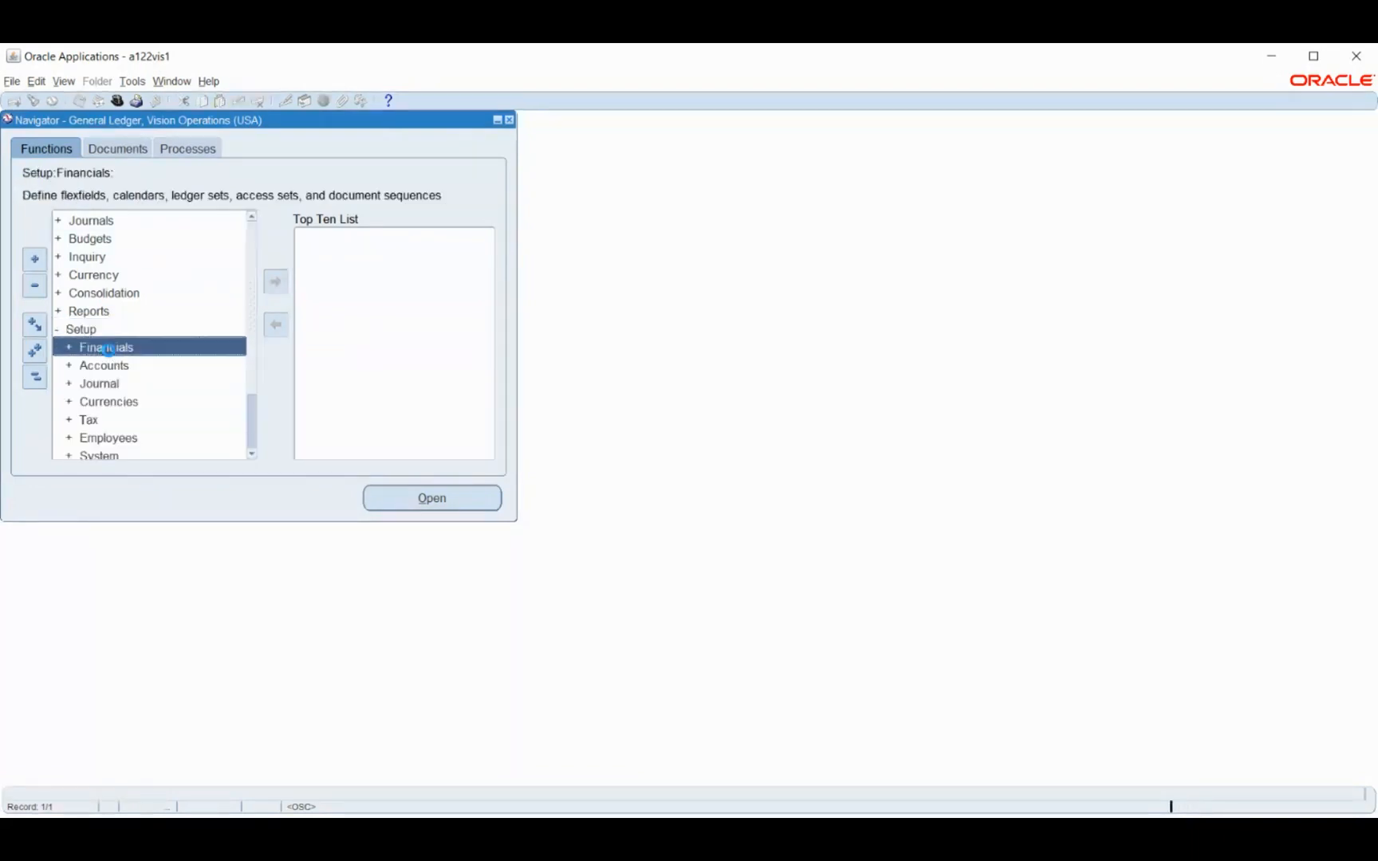
double_click(110, 367)
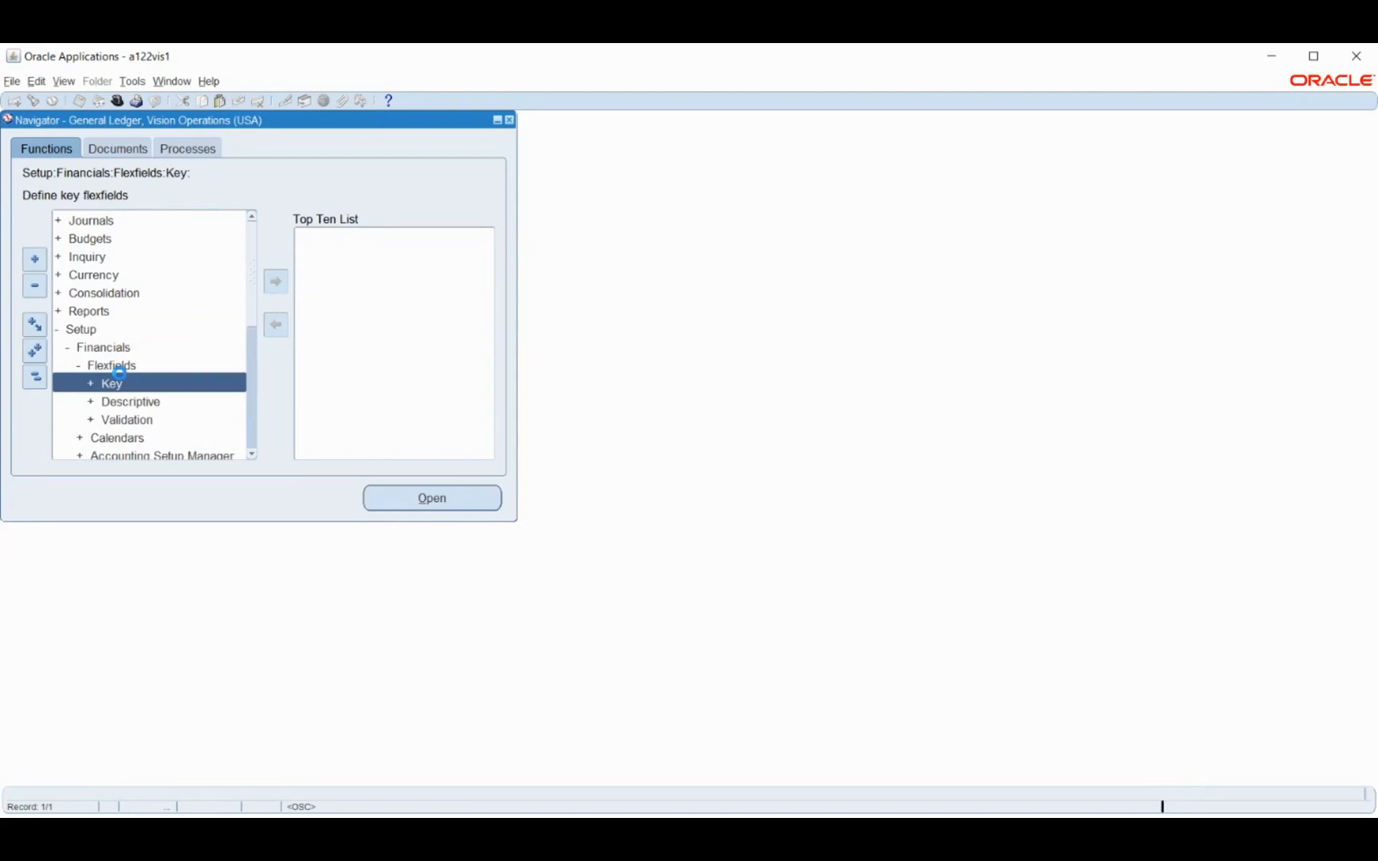
double_click(125, 389)
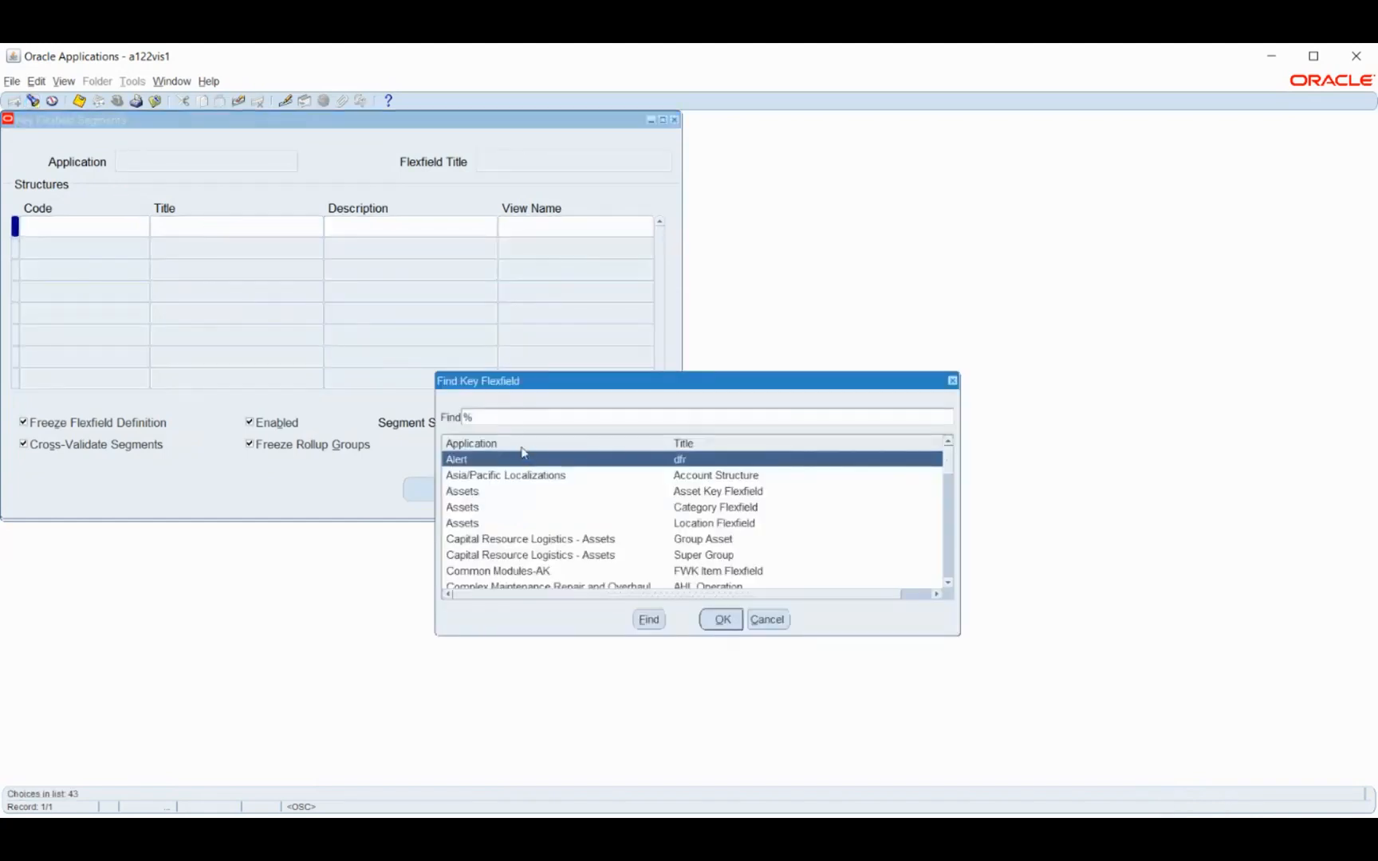
type("p")
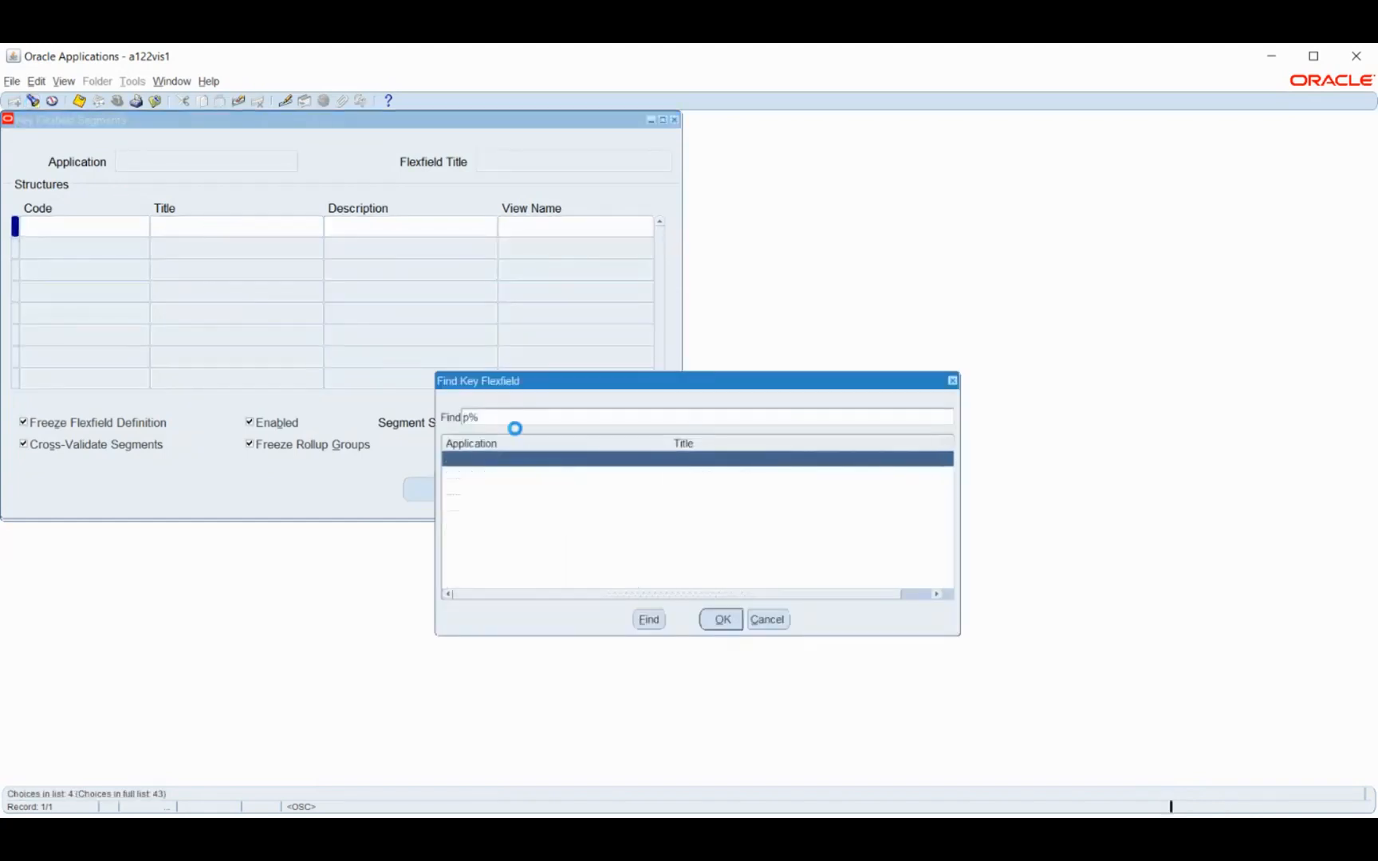
left_click(628, 478)
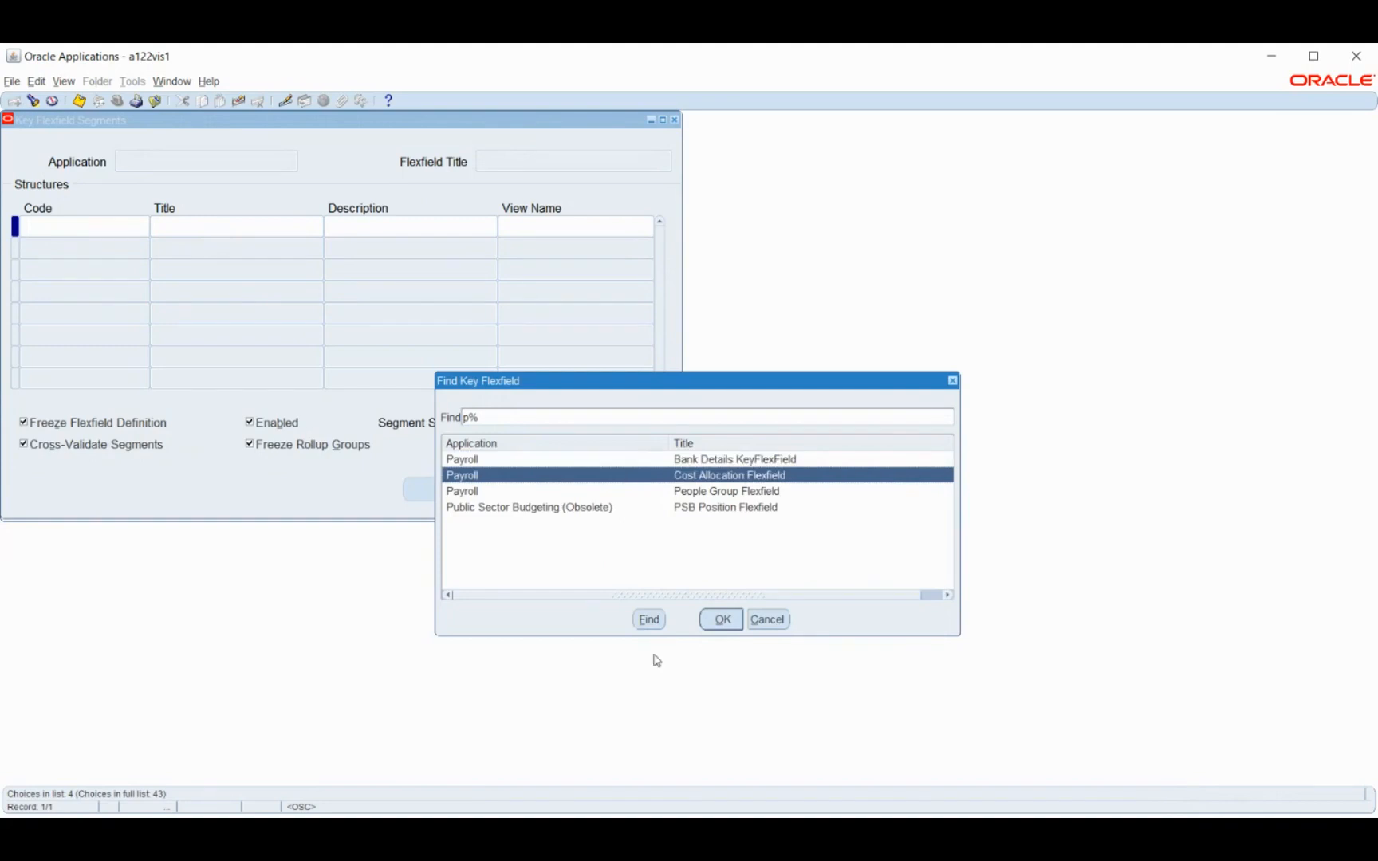
left_click(723, 620)
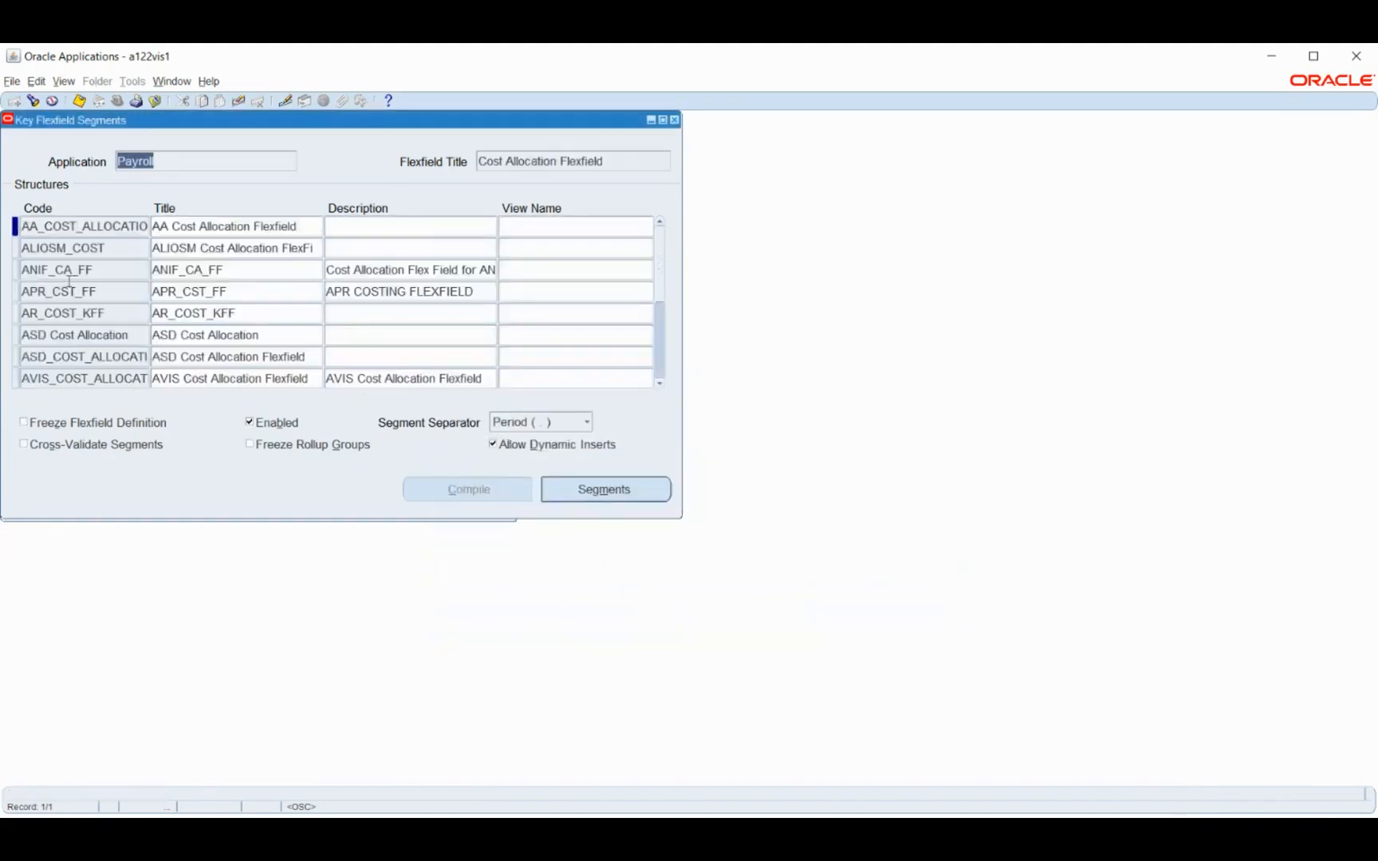
Locate the BM Costing KFF structure, review its segments summary and close the summary
left_click(74, 271)
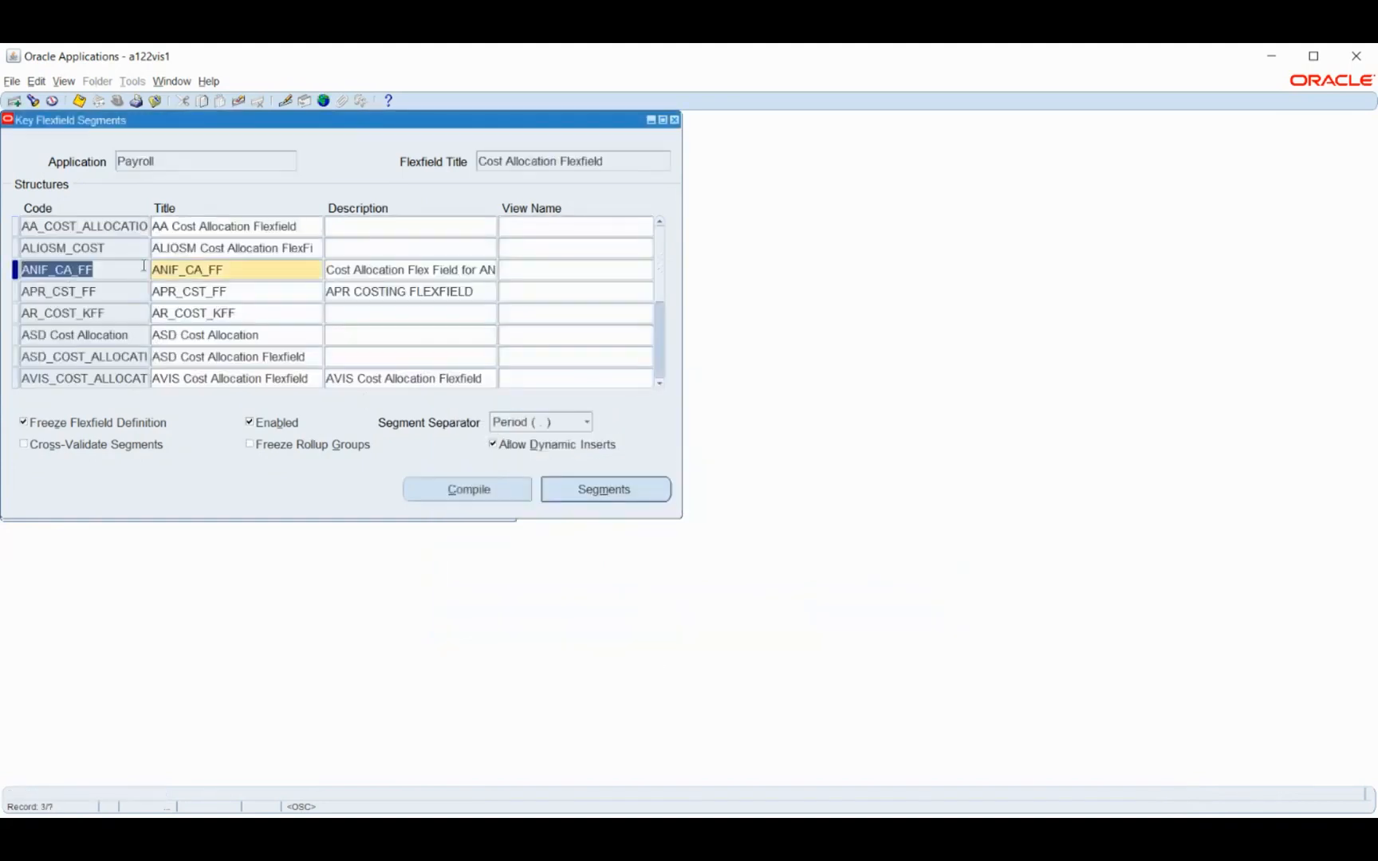
scroll(126, 279, "down", 7)
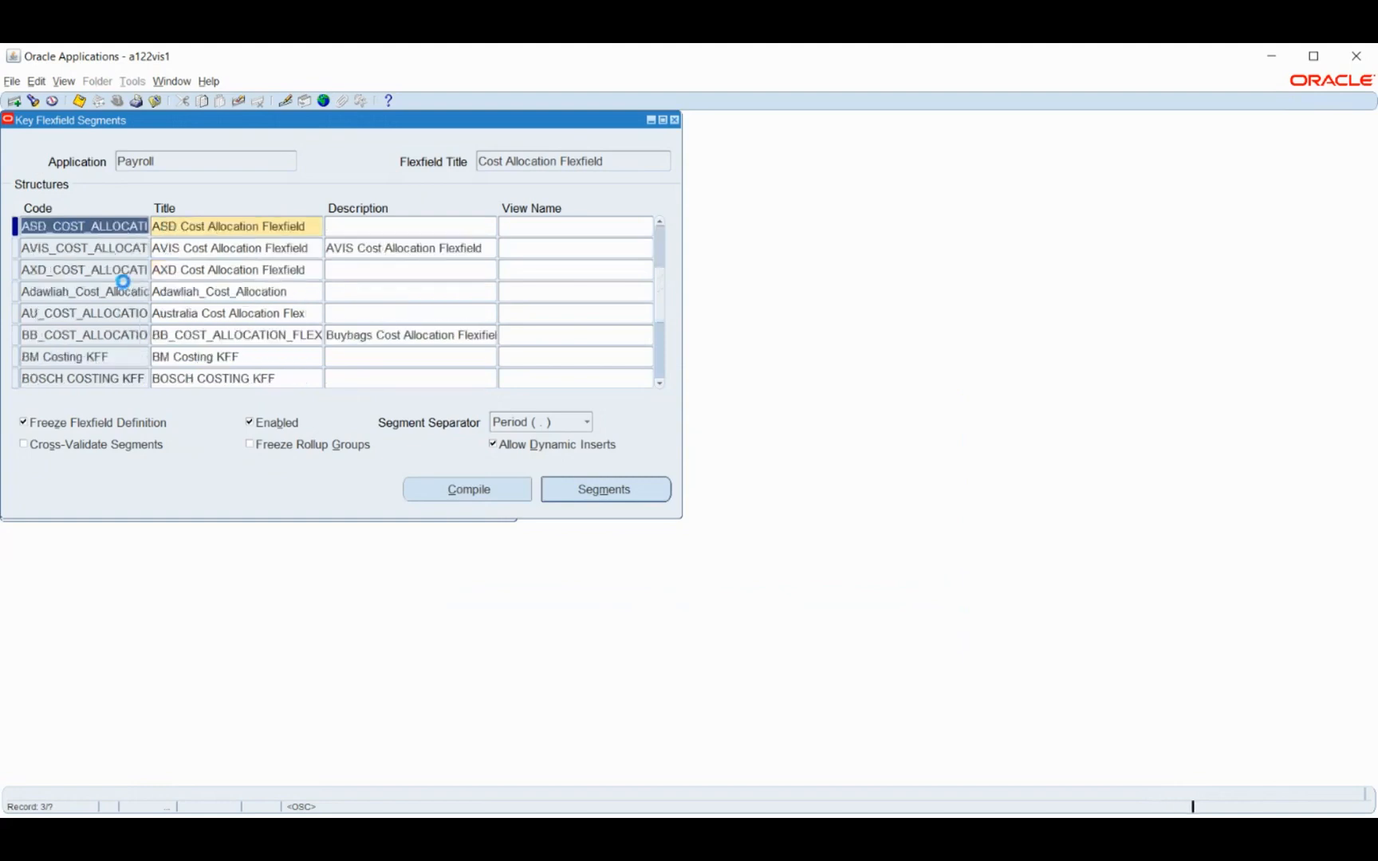
left_click(87, 292)
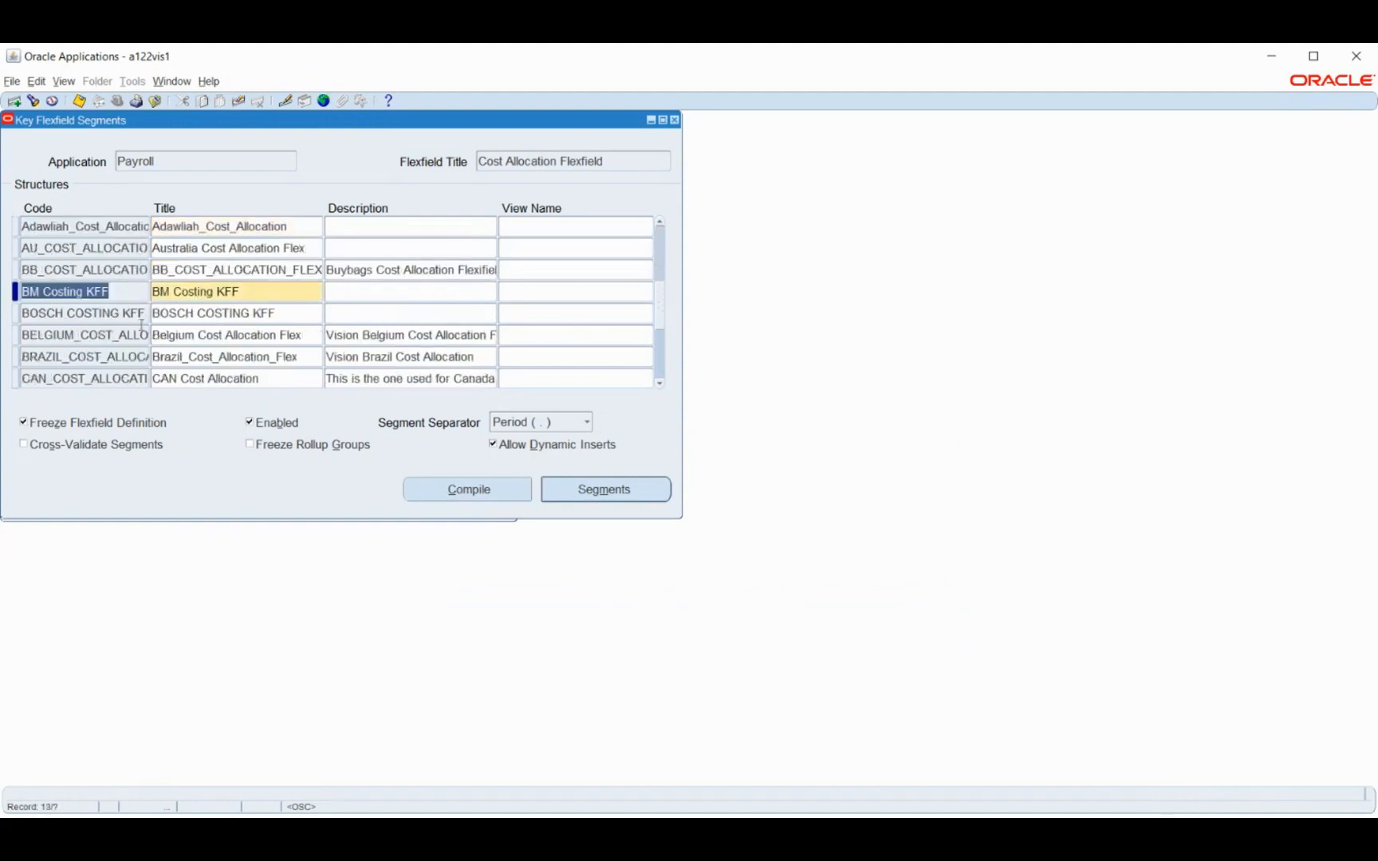
left_click(571, 497)
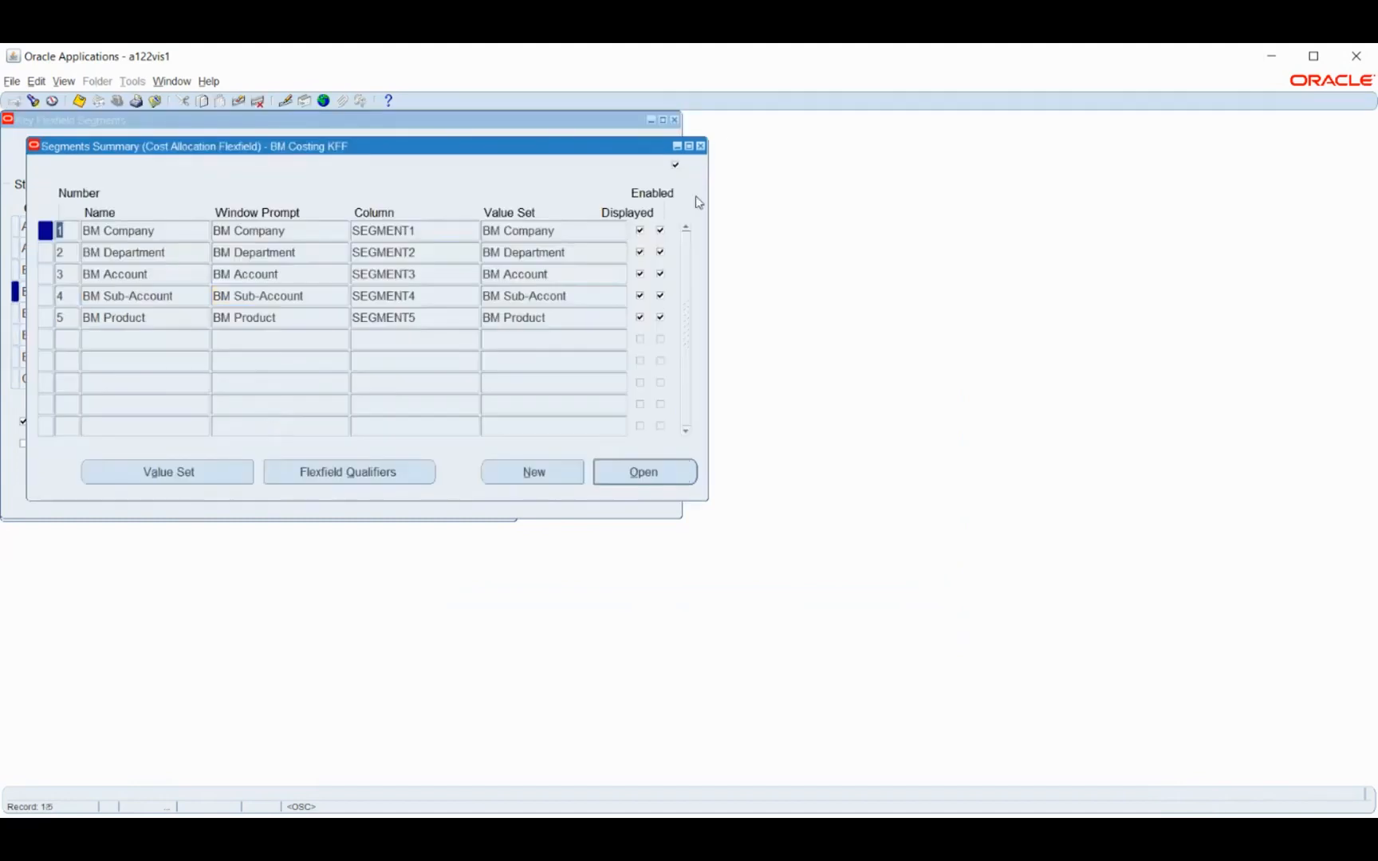
left_click(700, 147)
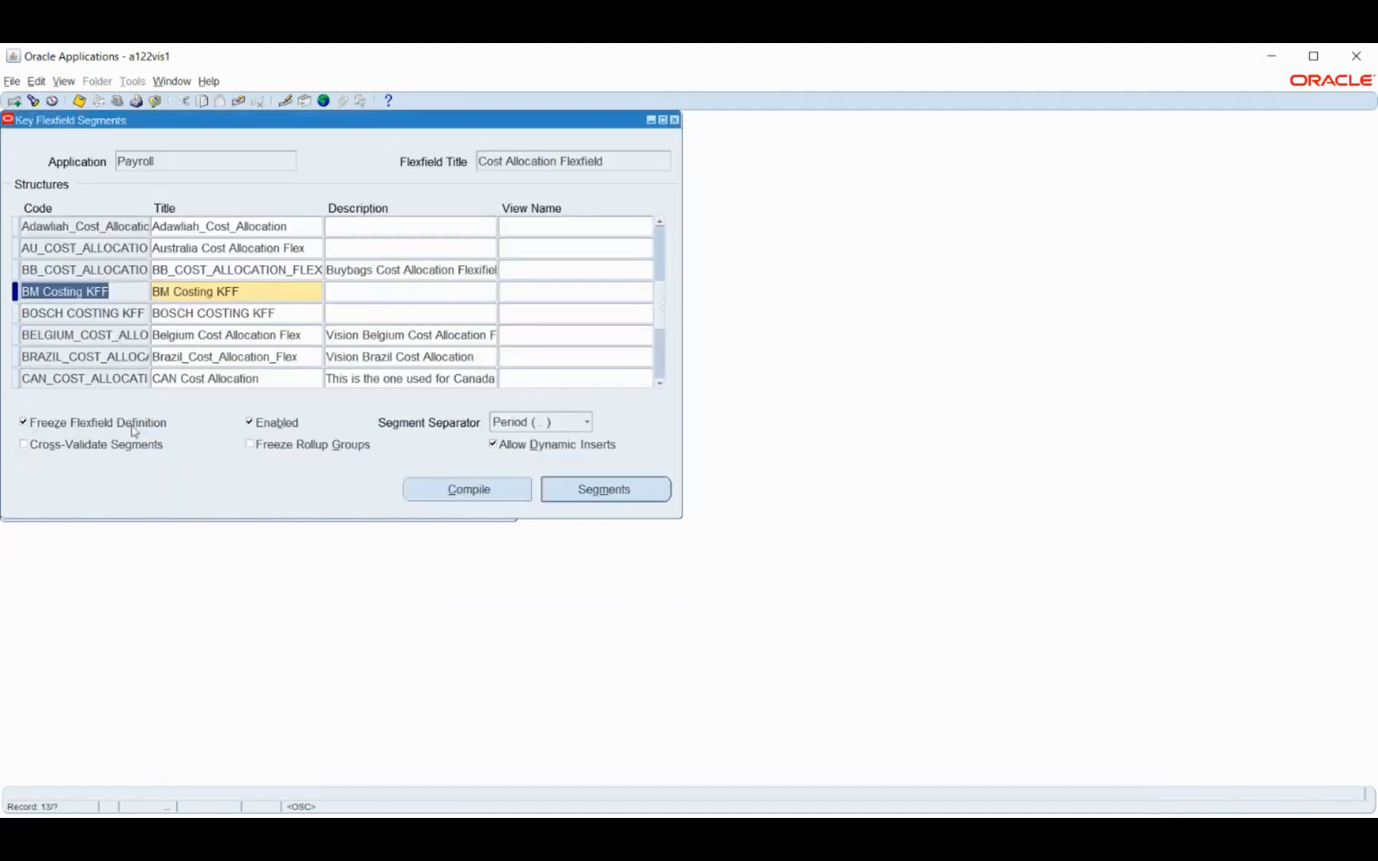
Unfreeze the BM Costing KFF flexfield definition and open the flexfield qualifiers of the BM Company segment
left_click(132, 424)
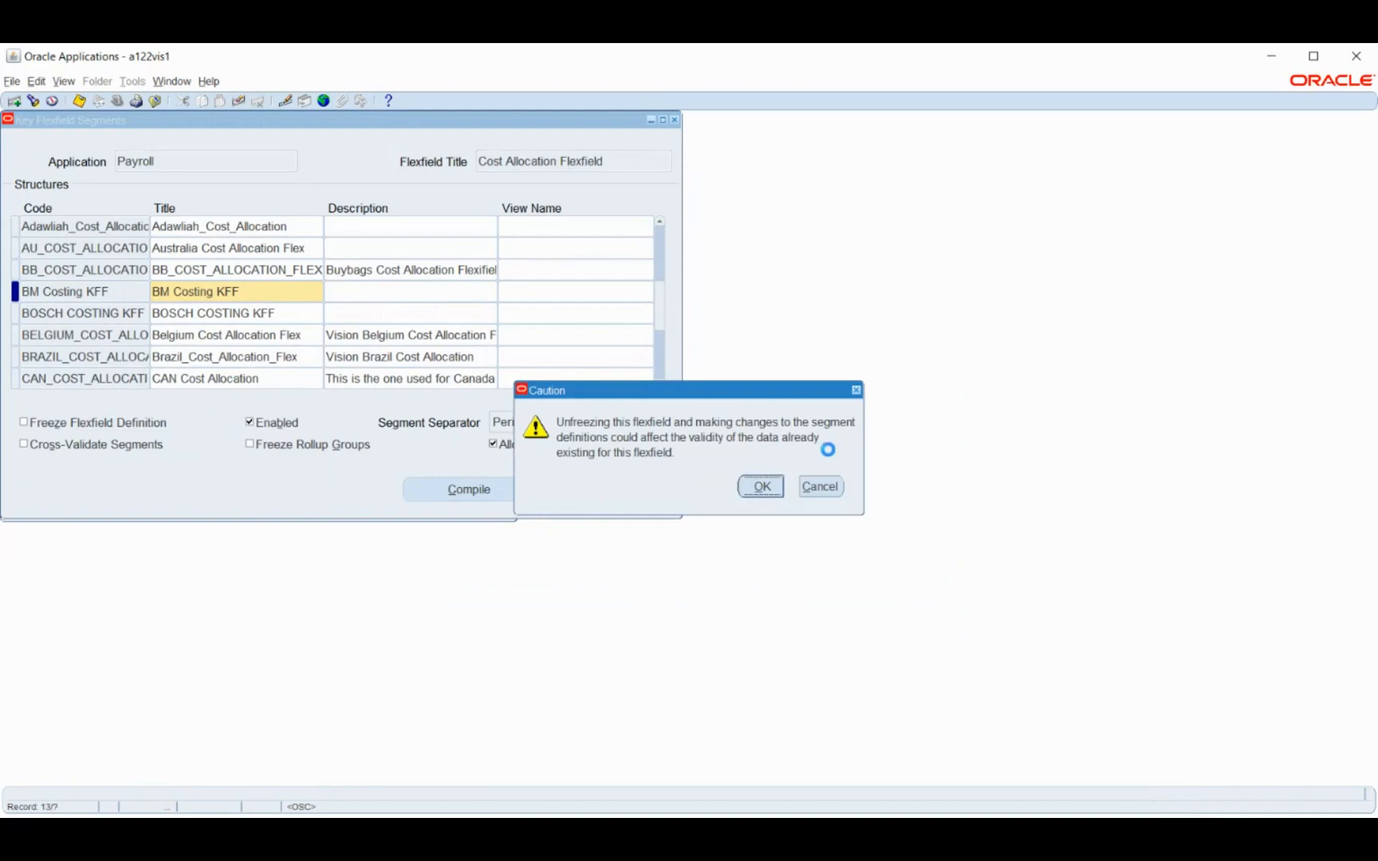
left_click(762, 486)
left_click(592, 490)
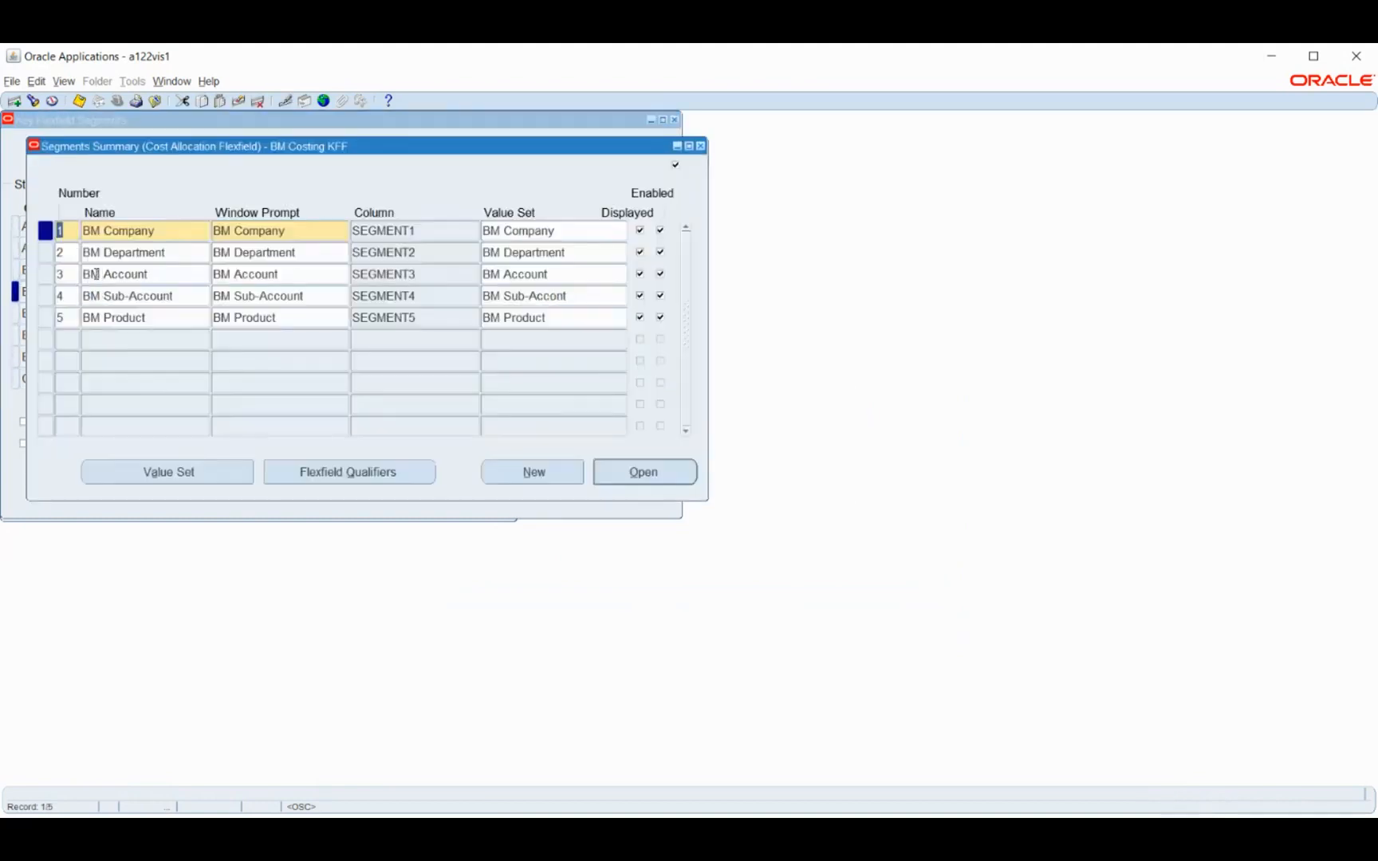
left_click(177, 230)
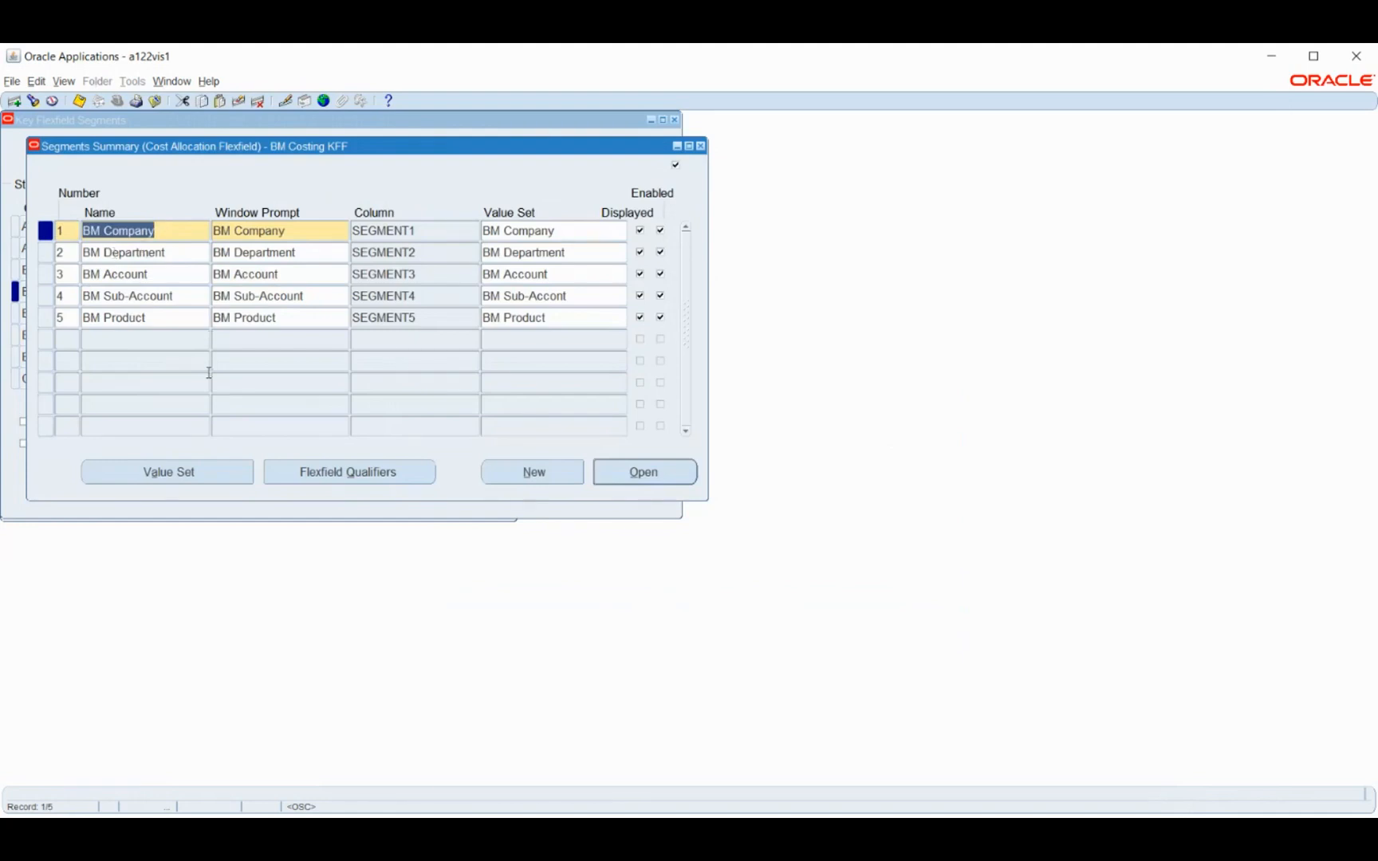
left_click(320, 469)
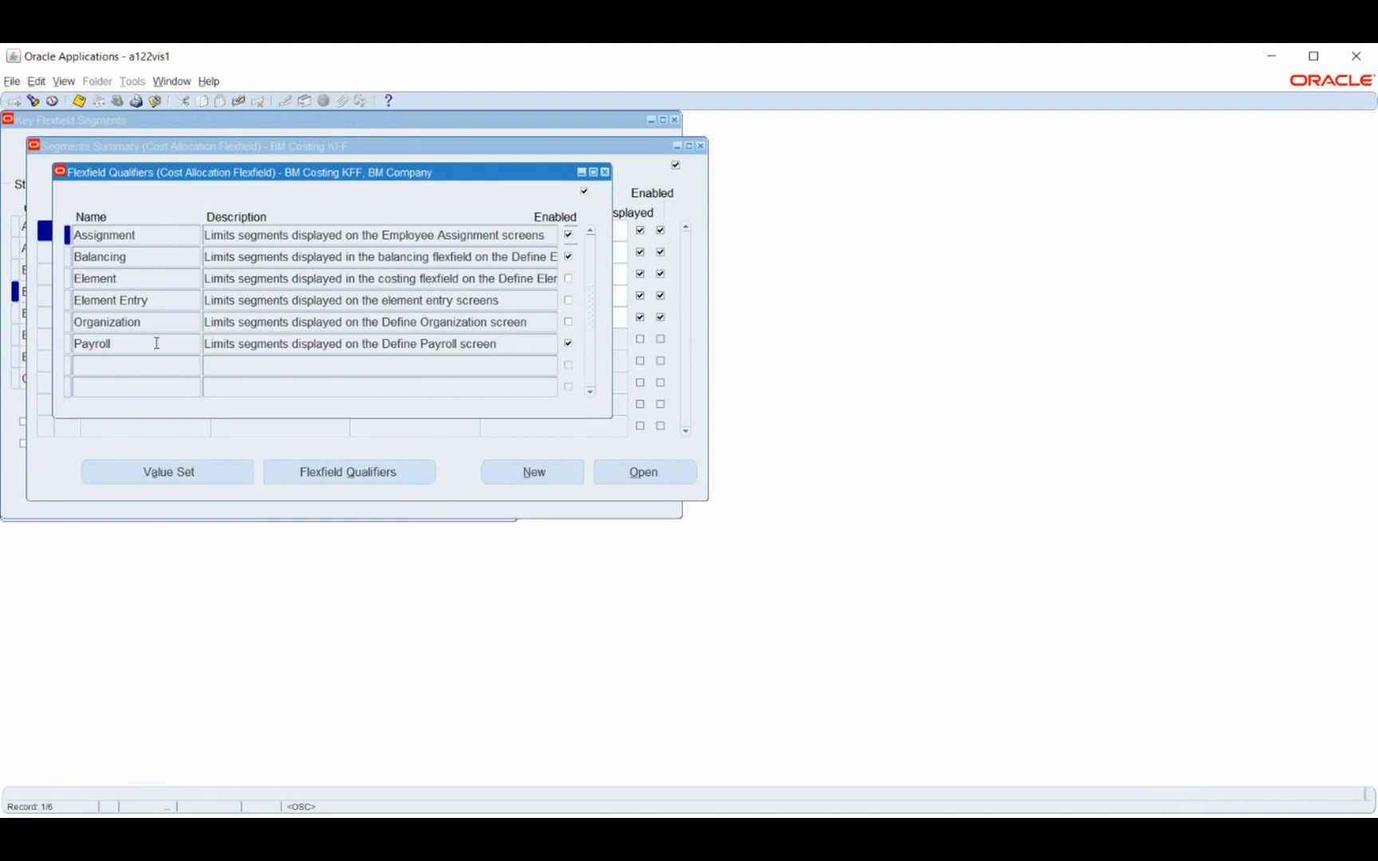
Examine the Assignment, Balancing, Element, Element Entry, Organization and Payroll qualifiers of BM Company alongside the segment list
left_click(159, 256)
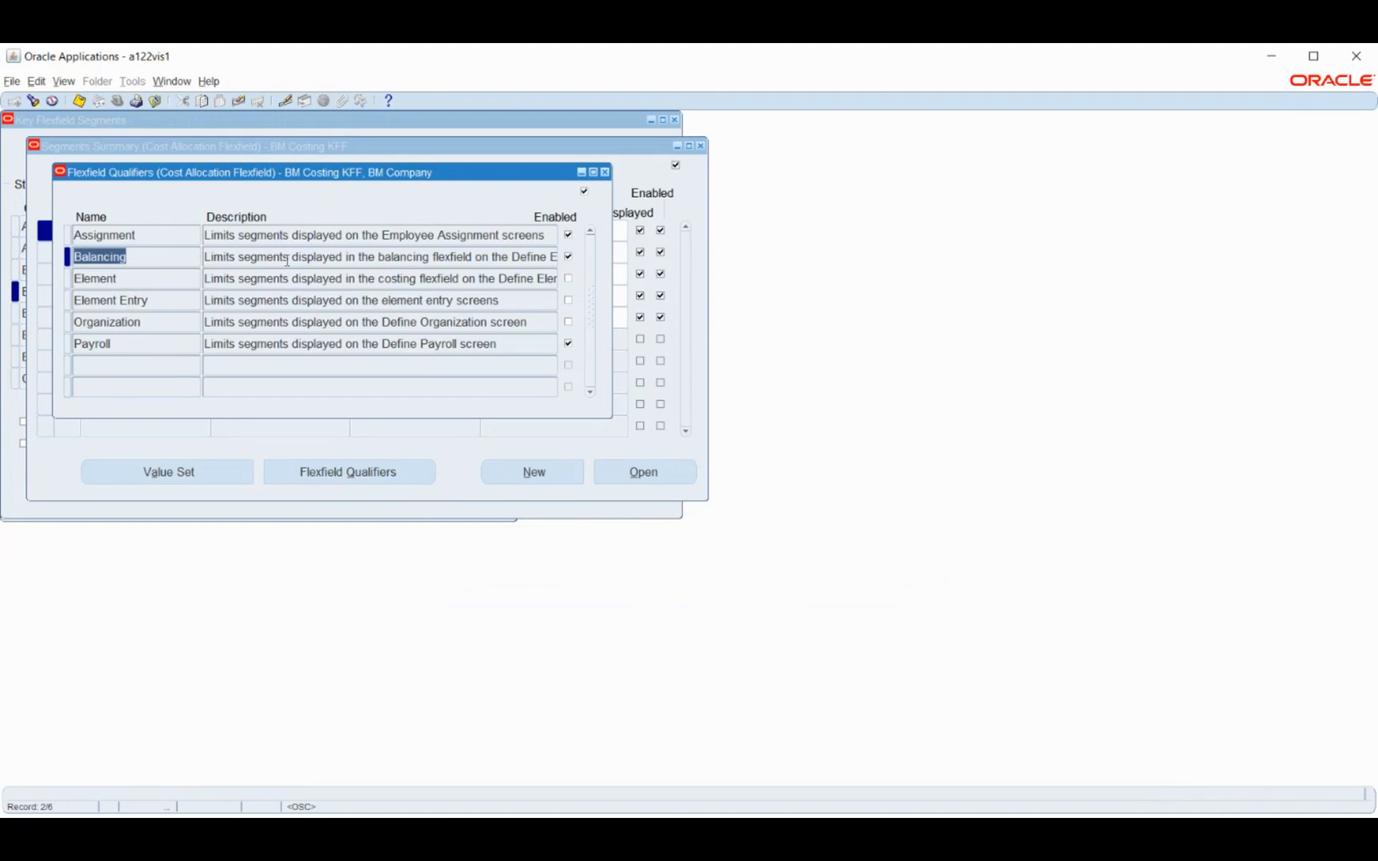
left_click(150, 240)
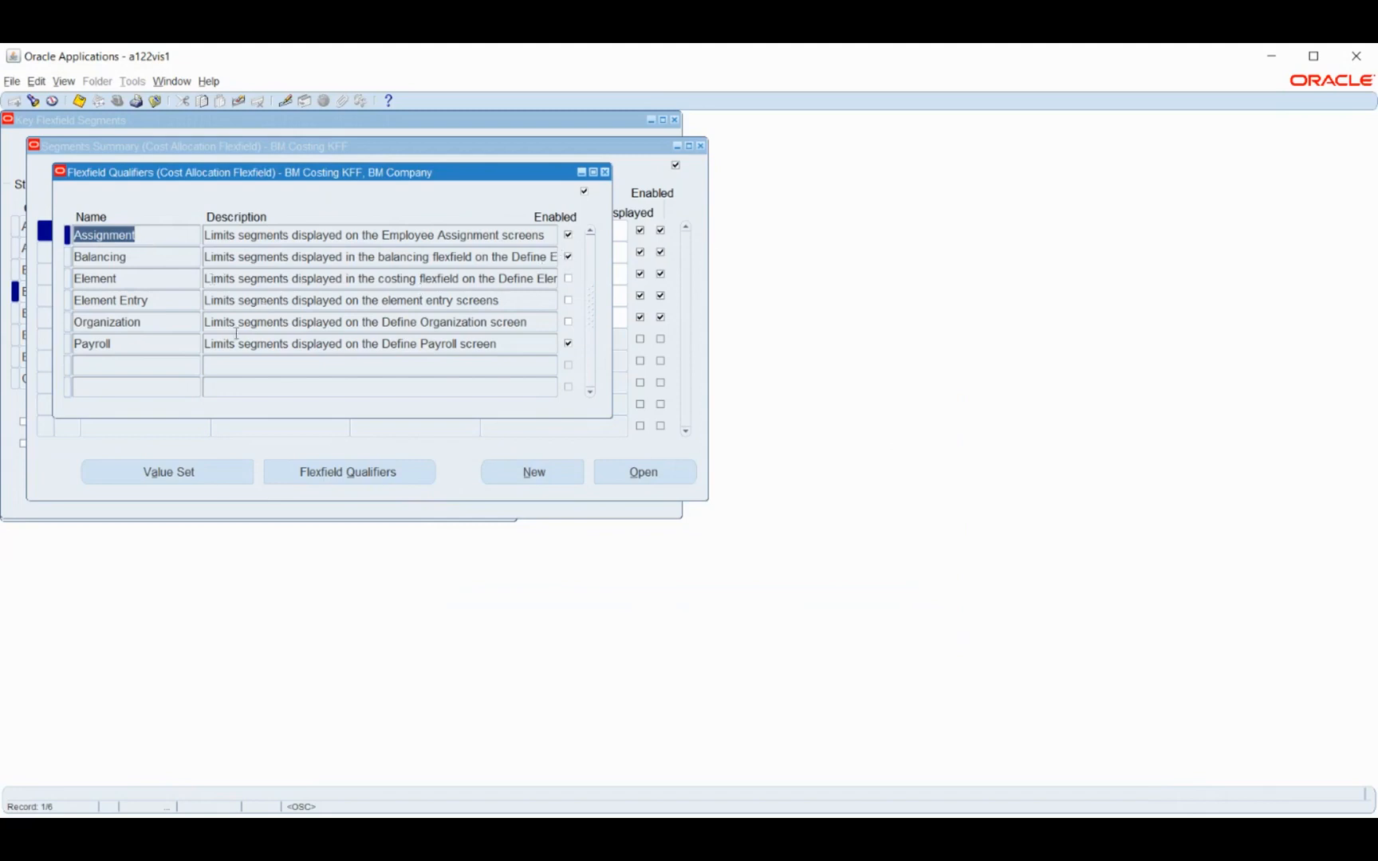
left_click(135, 282)
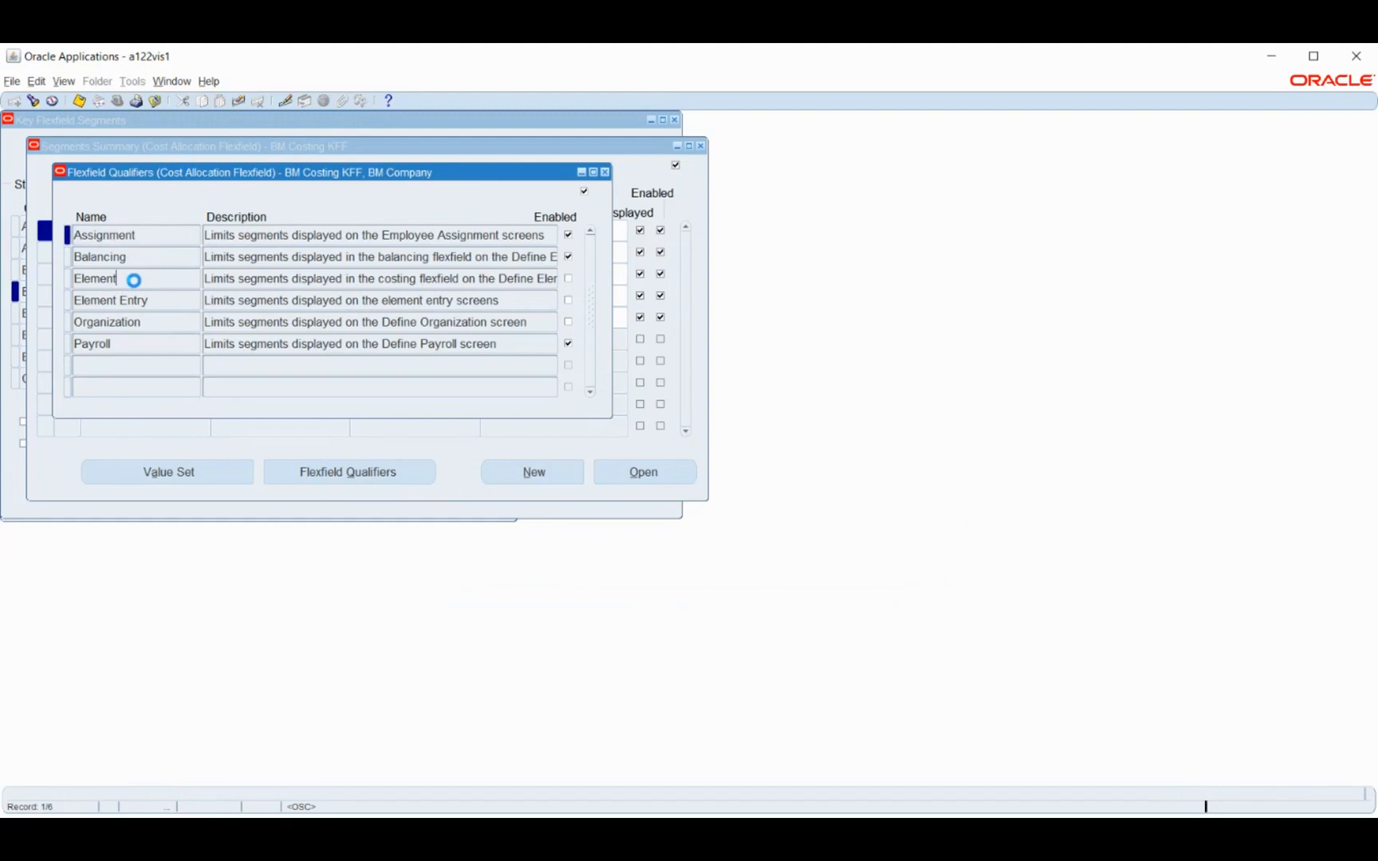
key("Down")
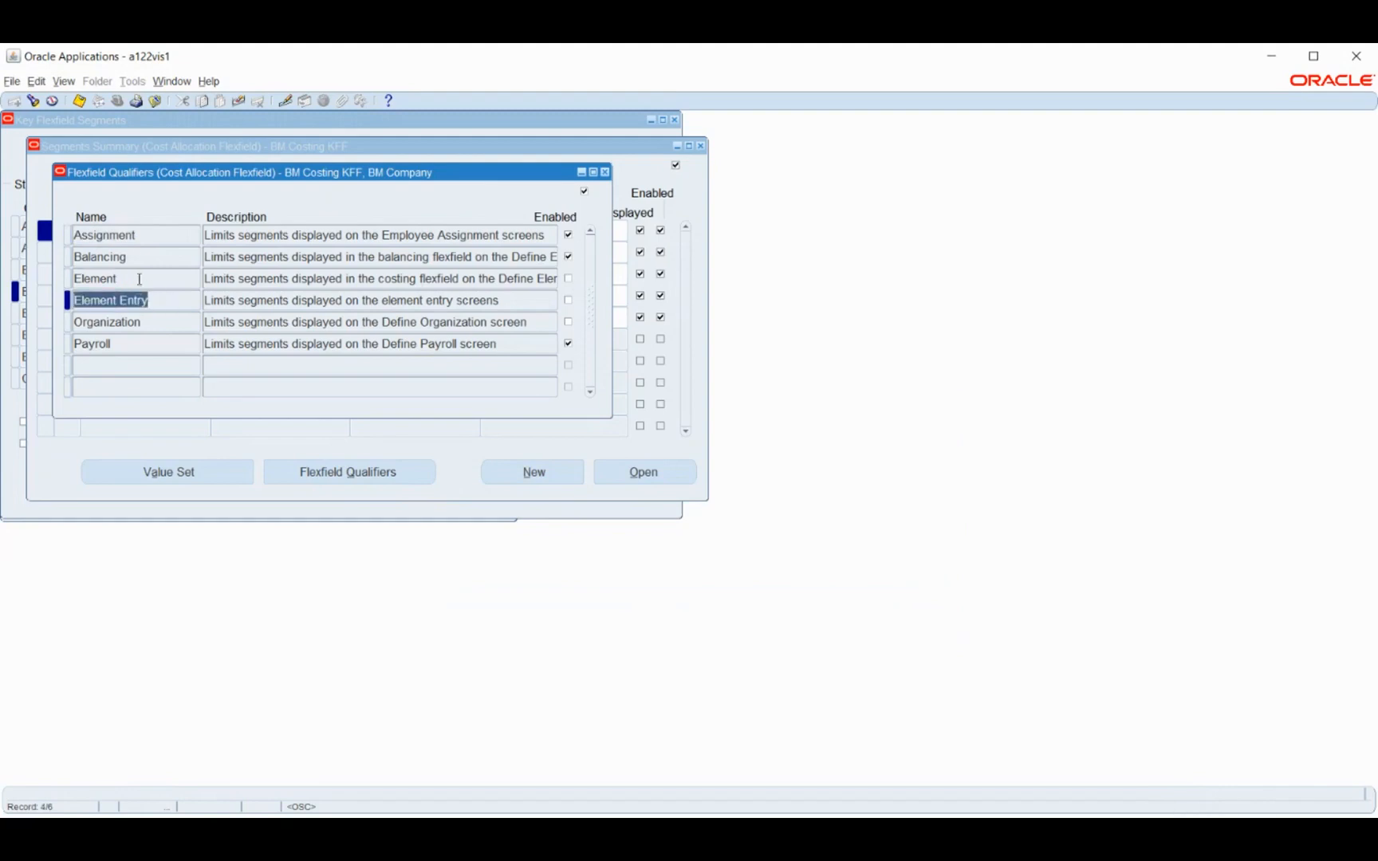
left_click(139, 276)
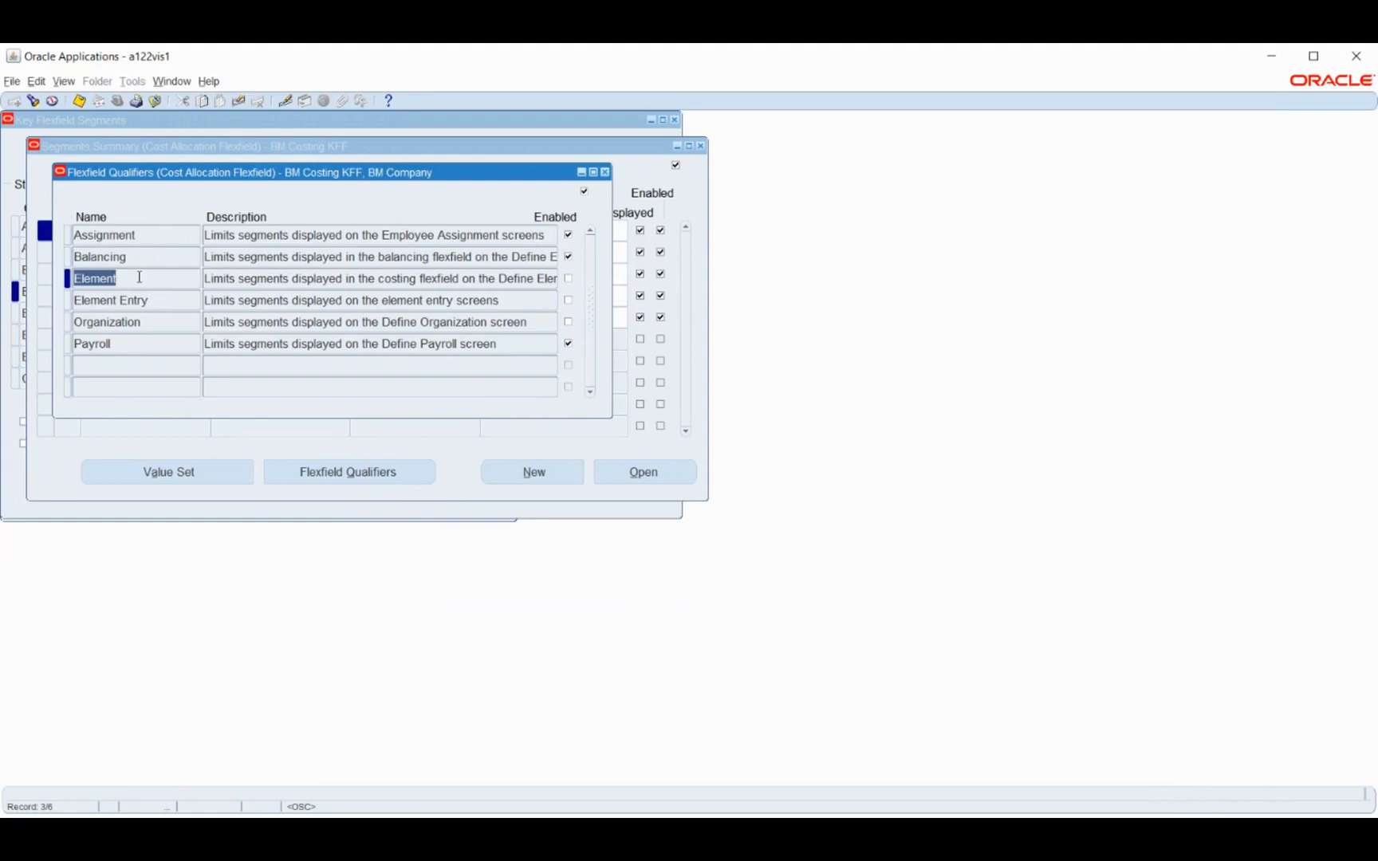
left_click(167, 300)
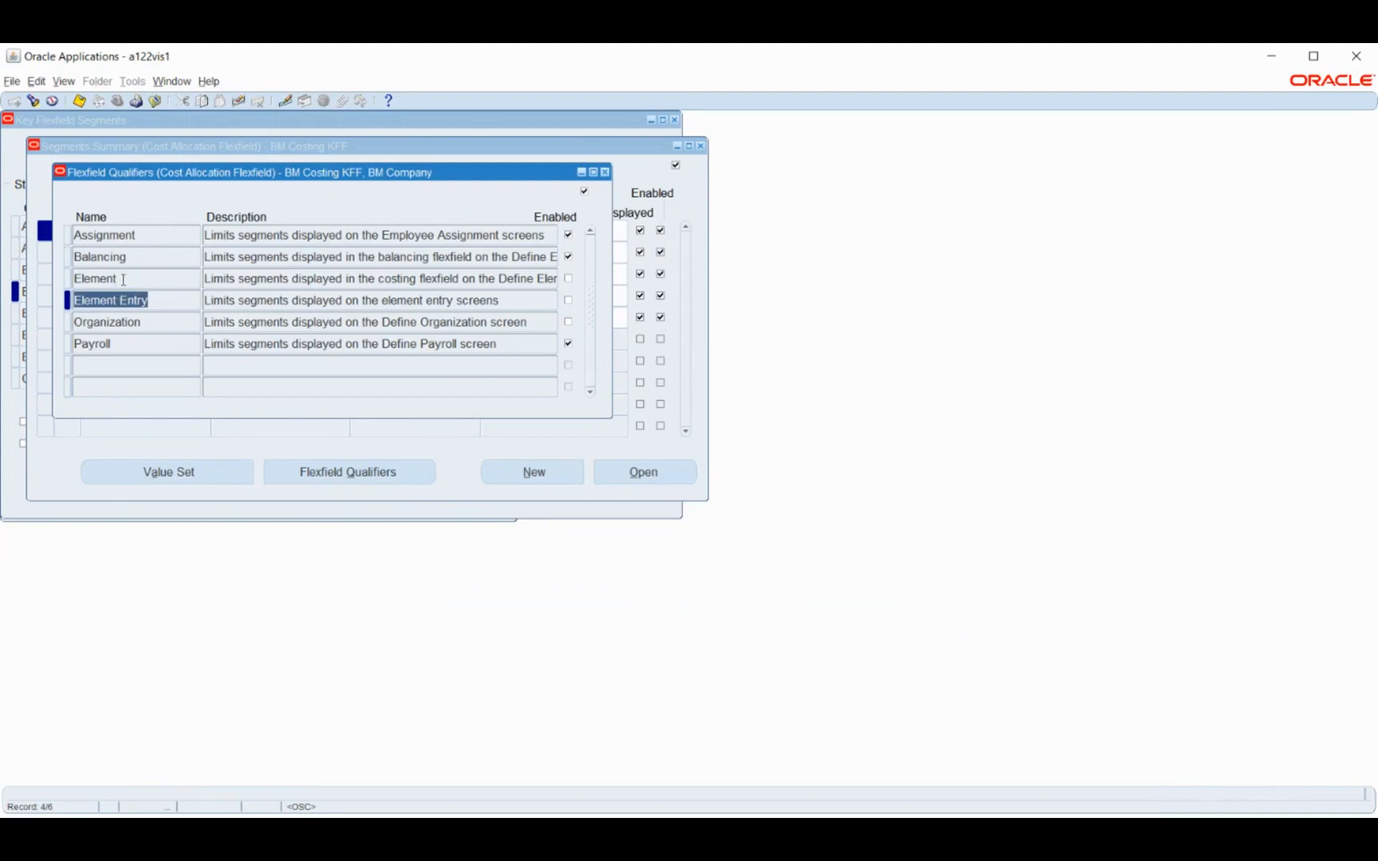
left_click(154, 321)
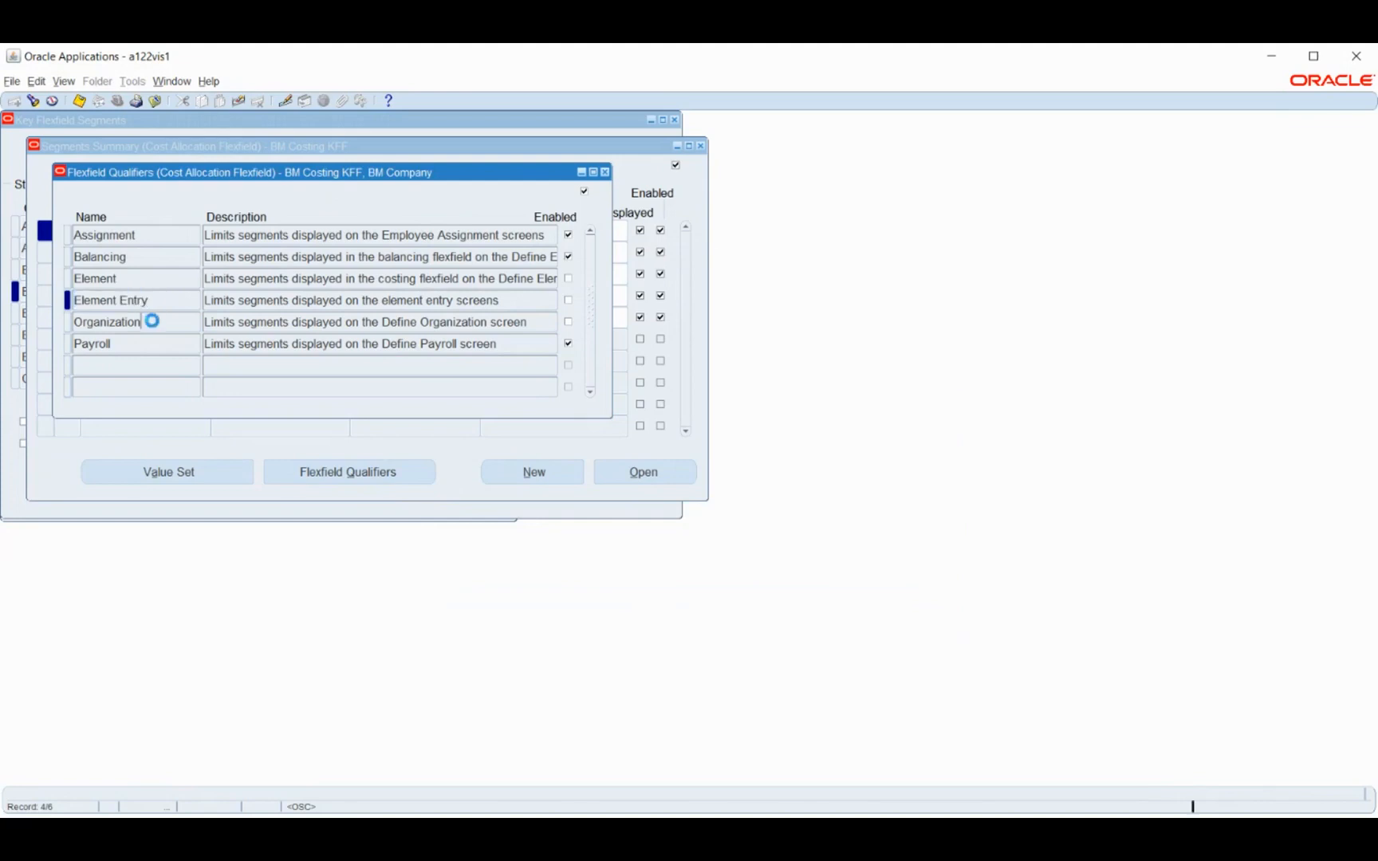
left_click(147, 342)
left_click(153, 322)
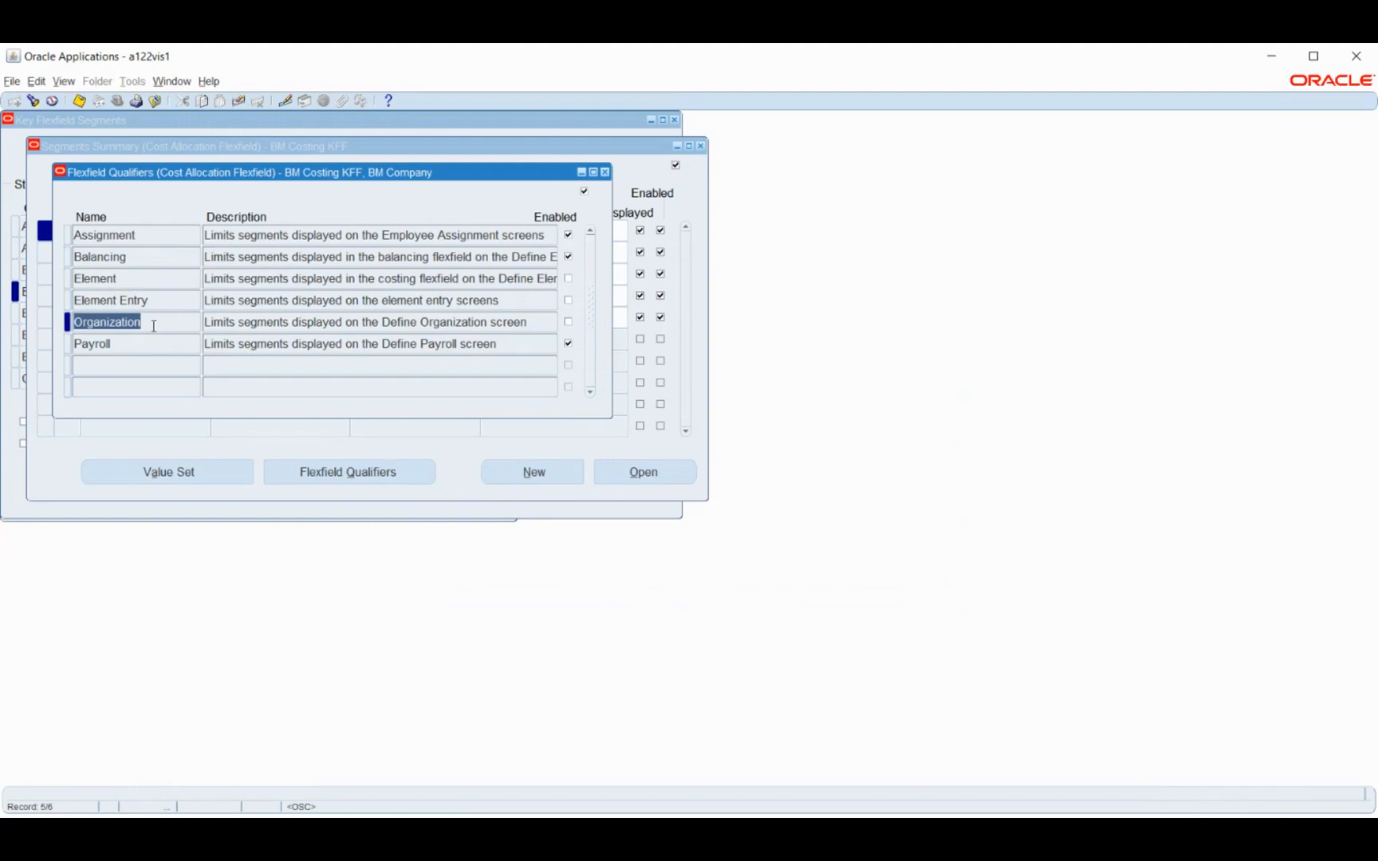
left_click(136, 344)
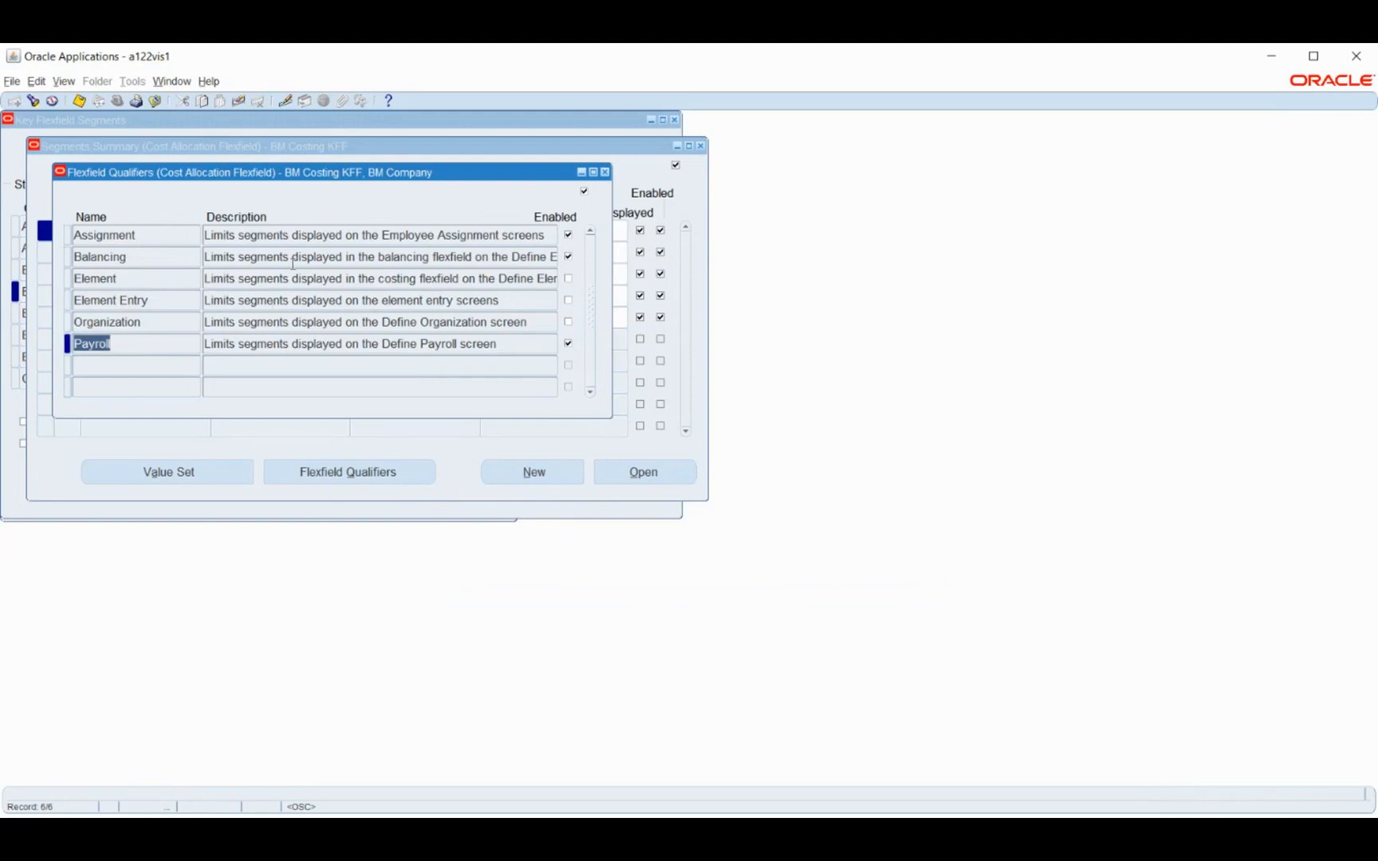
left_click_drag(260, 175, 561, 197)
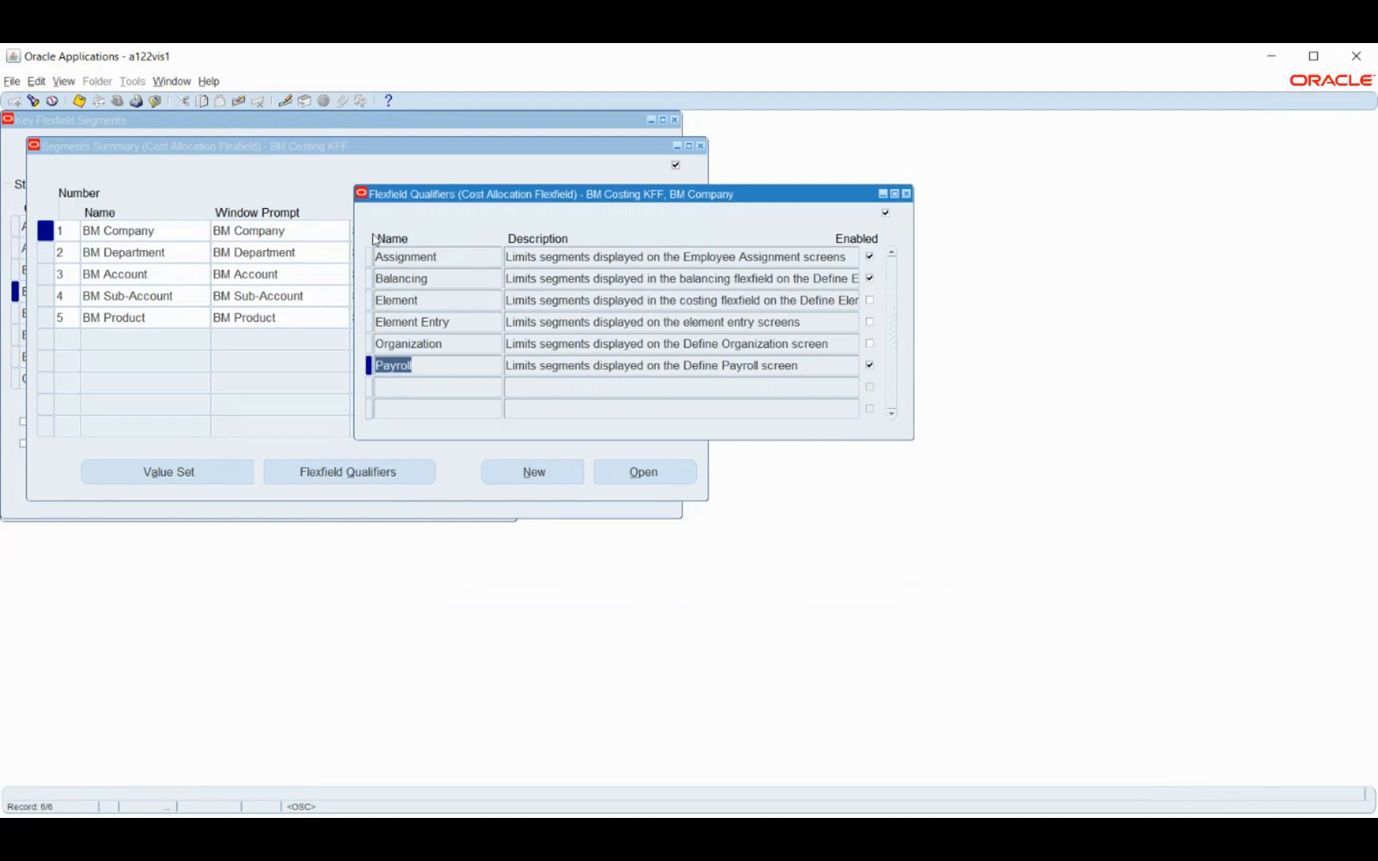
left_click(450, 283)
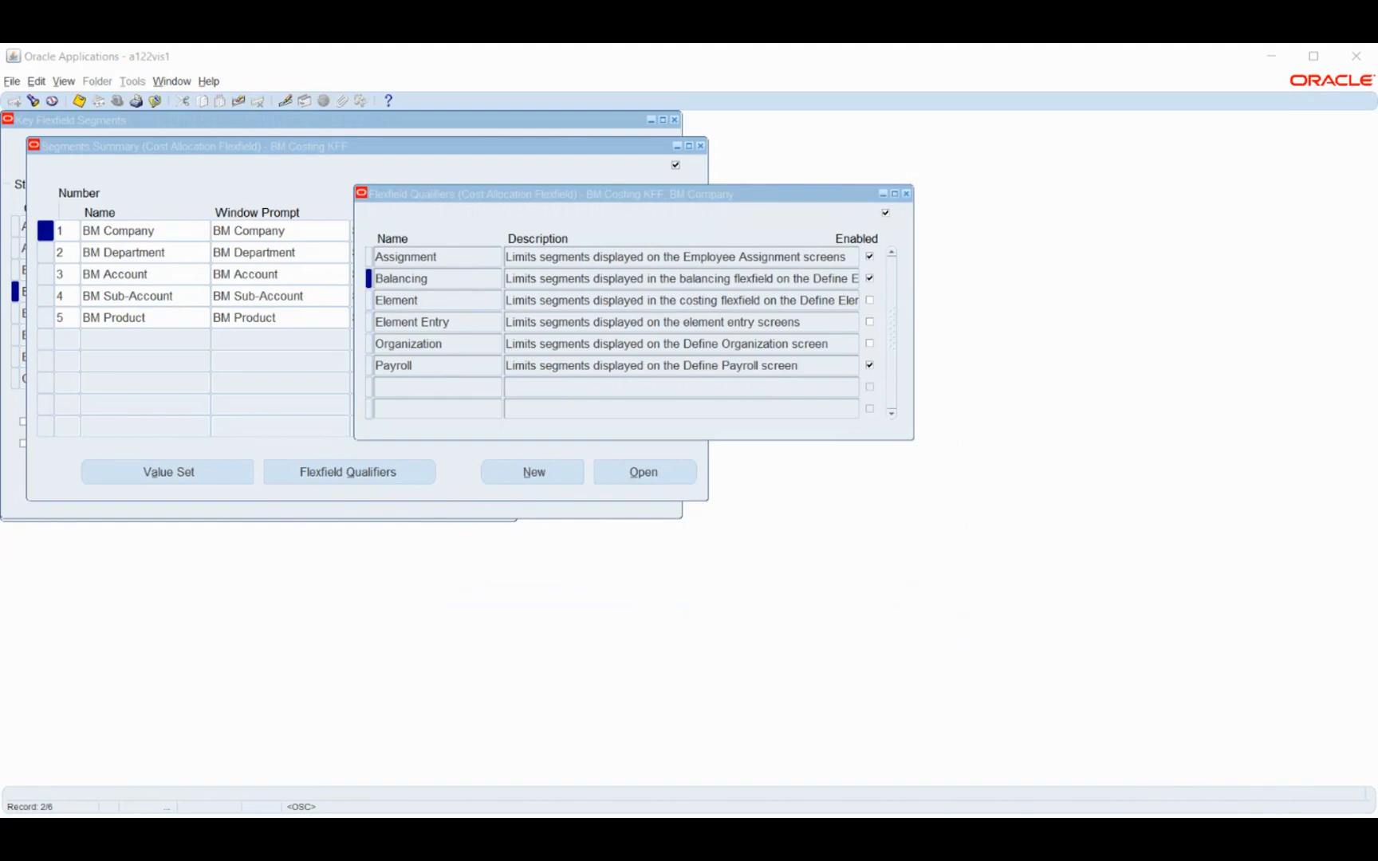
key("alt+Tab")
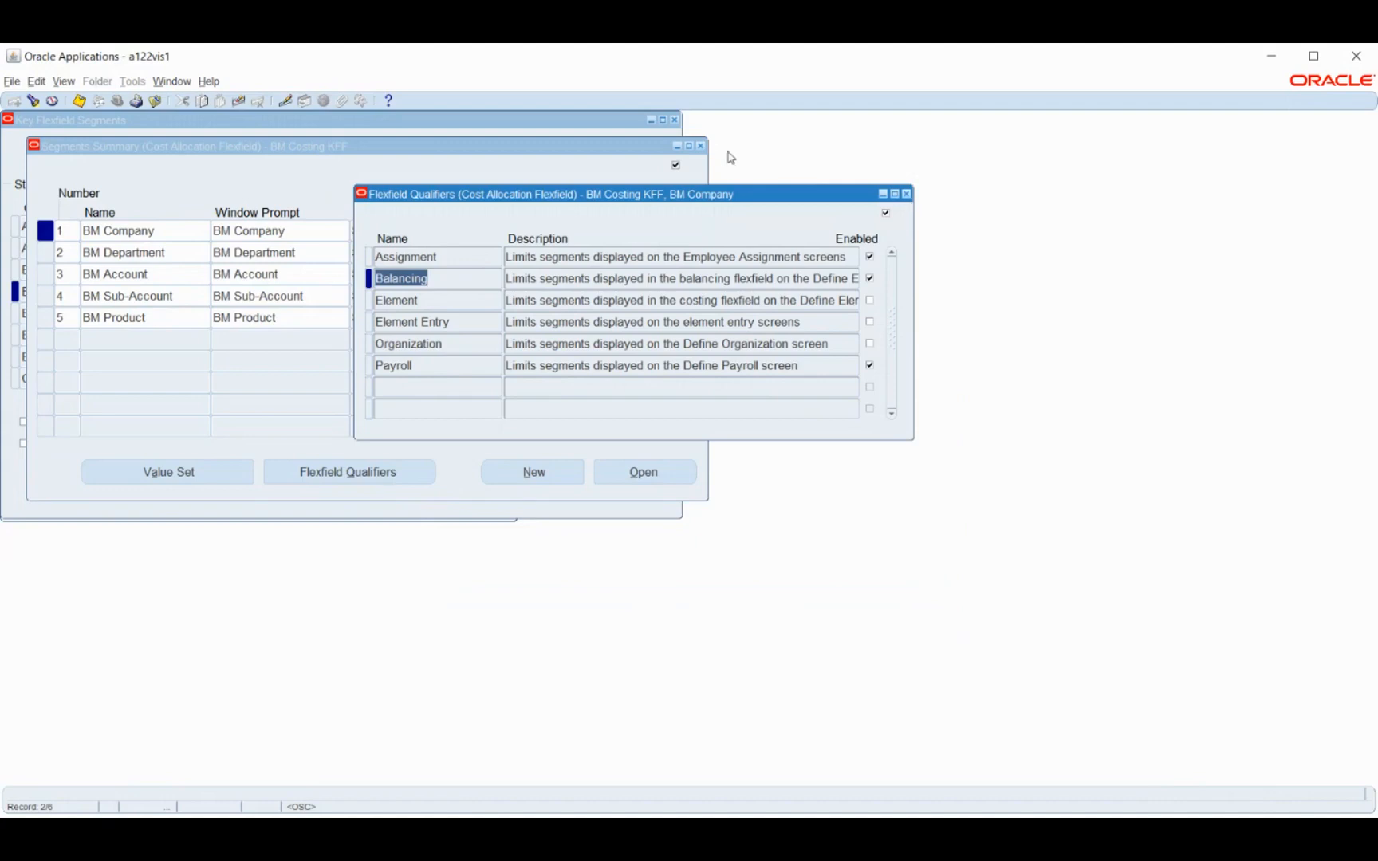
Close the BM Company qualifiers, the segments summary and the Key Flexfield Segments form
left_click(906, 194)
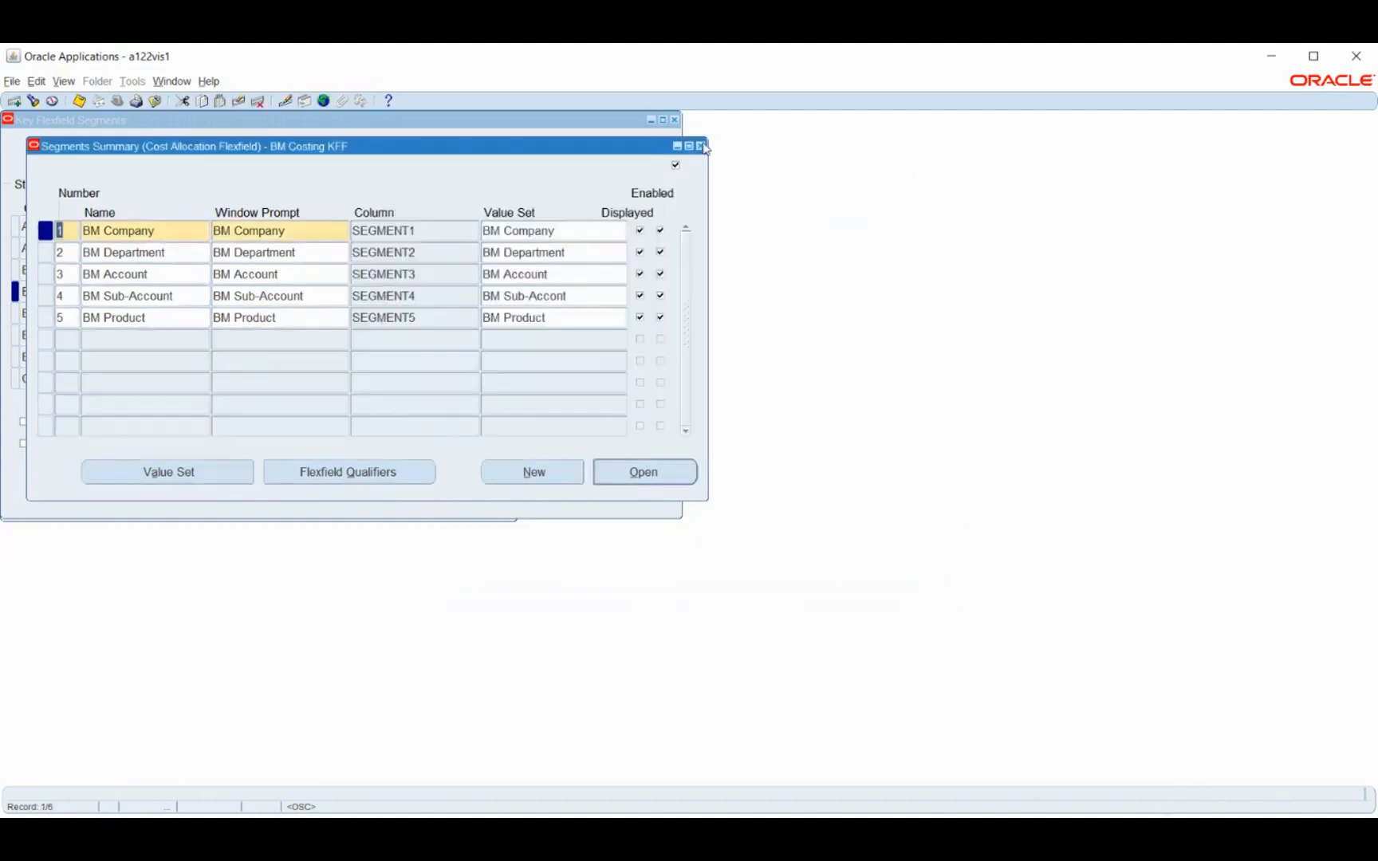
left_click(701, 146)
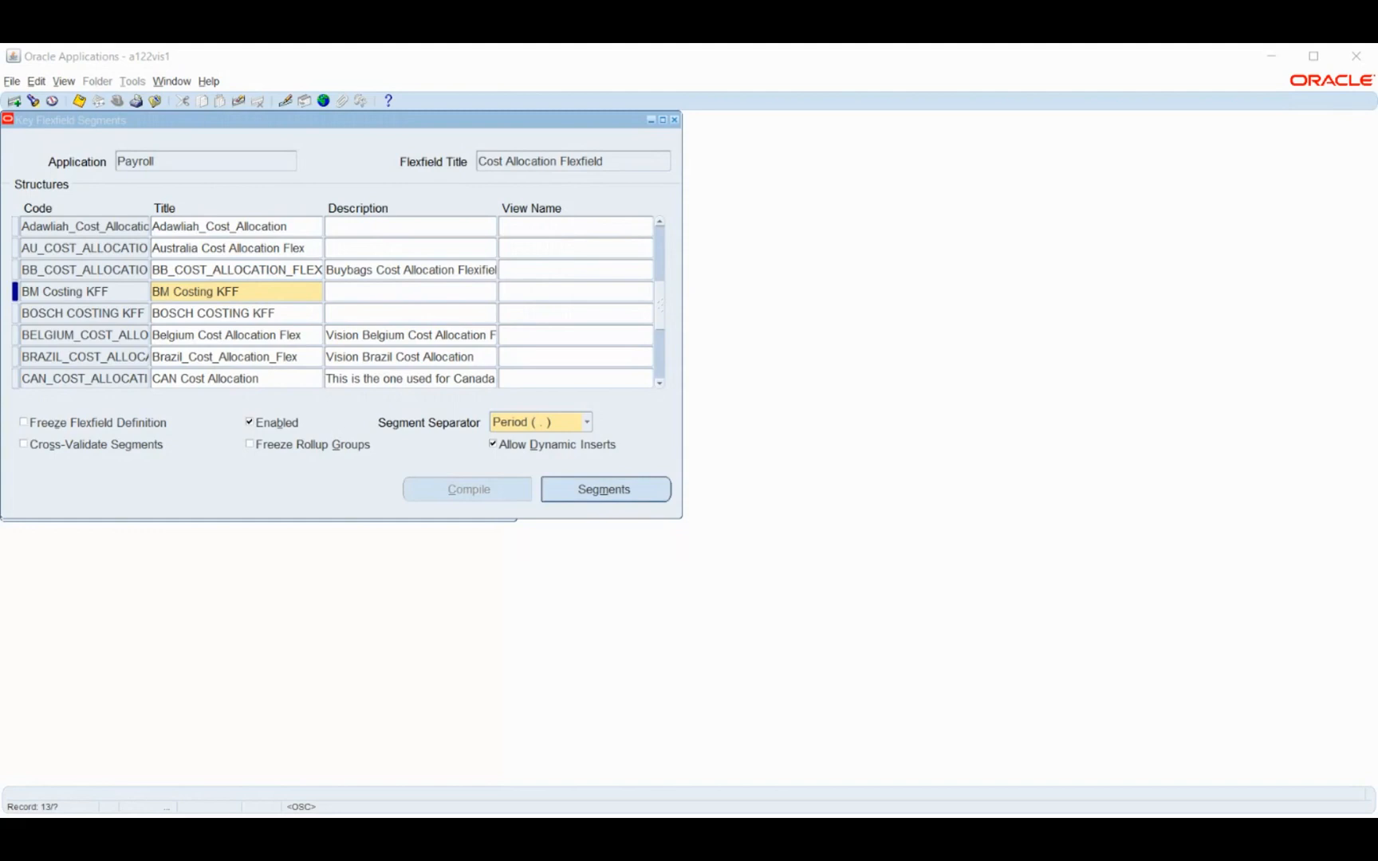
key("alt+Tab")
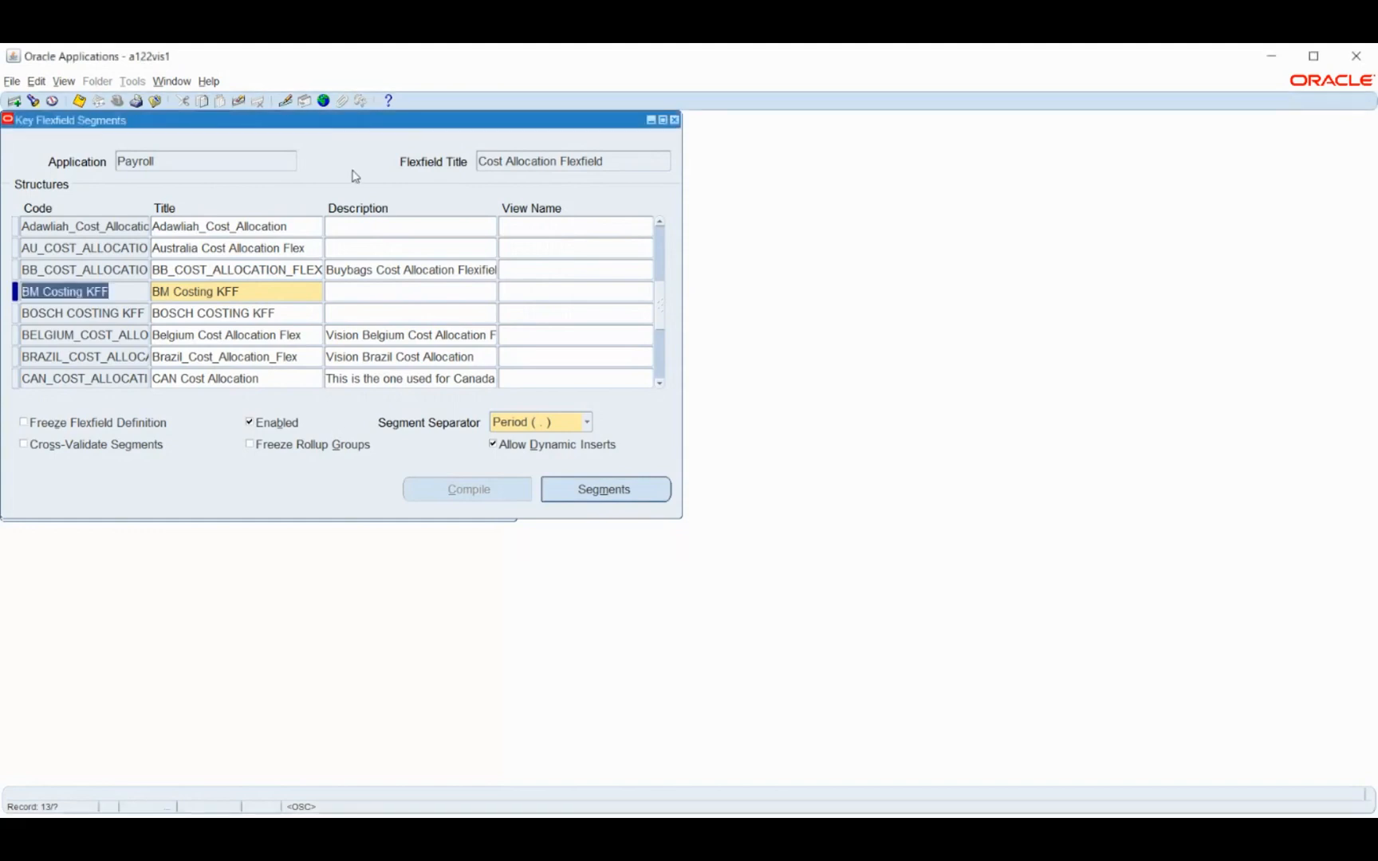
key("F11")
left_click(746, 490)
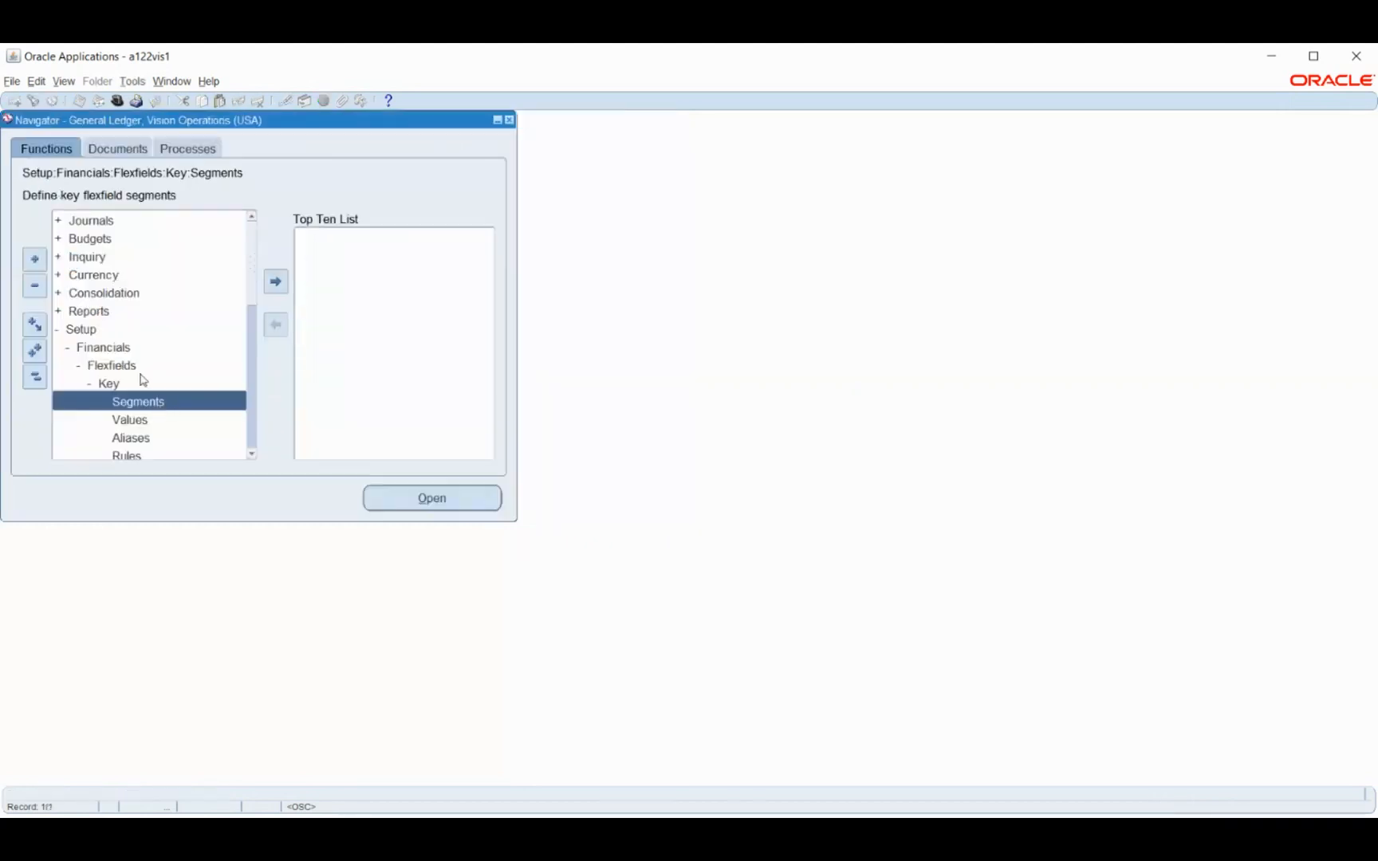
Open the Key Flexfield Segments form, find the Payroll Cost Allocation Flexfield and locate the BM Costing KFF structure
double_click(144, 408)
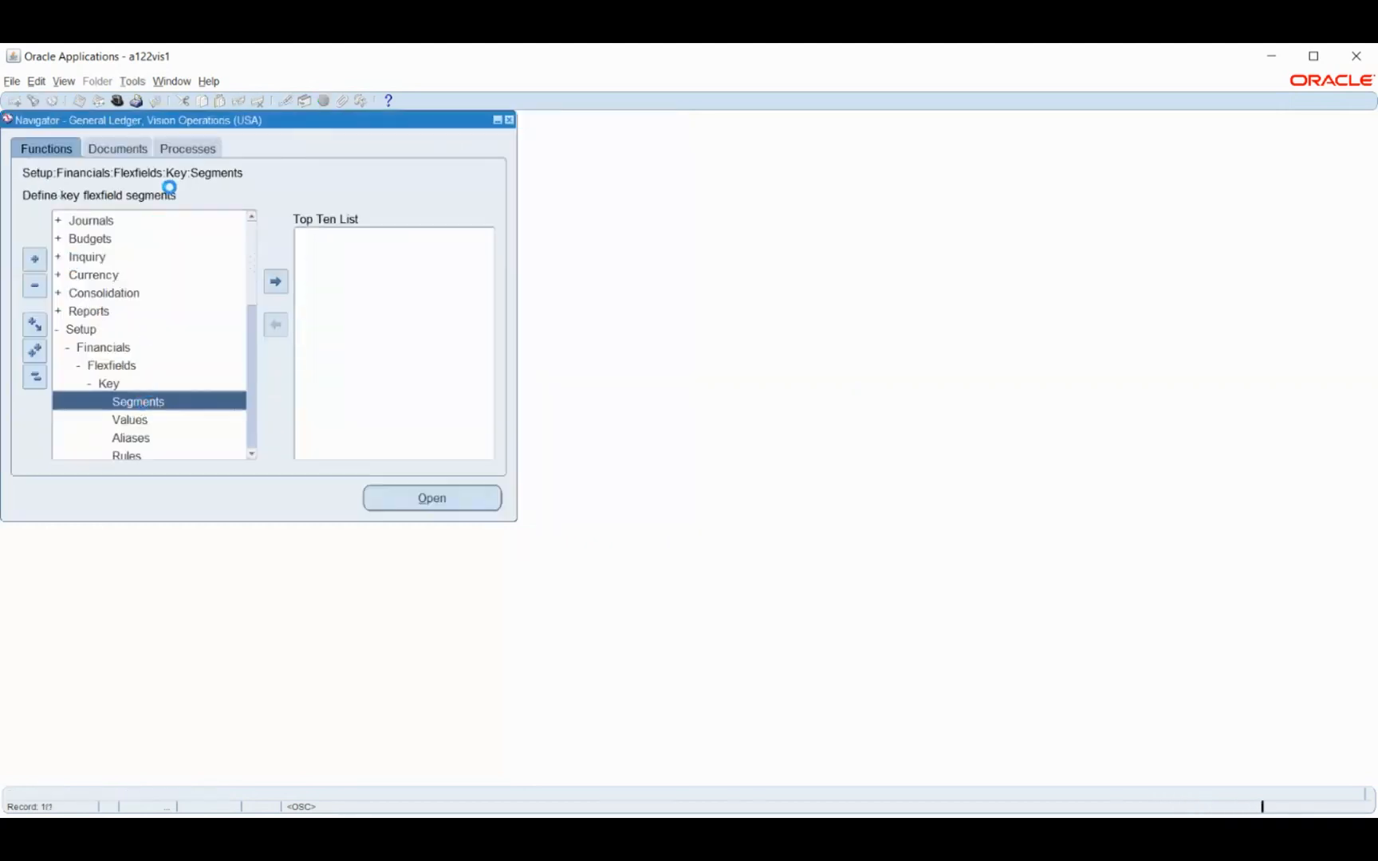
left_click(33, 101)
type("p%")
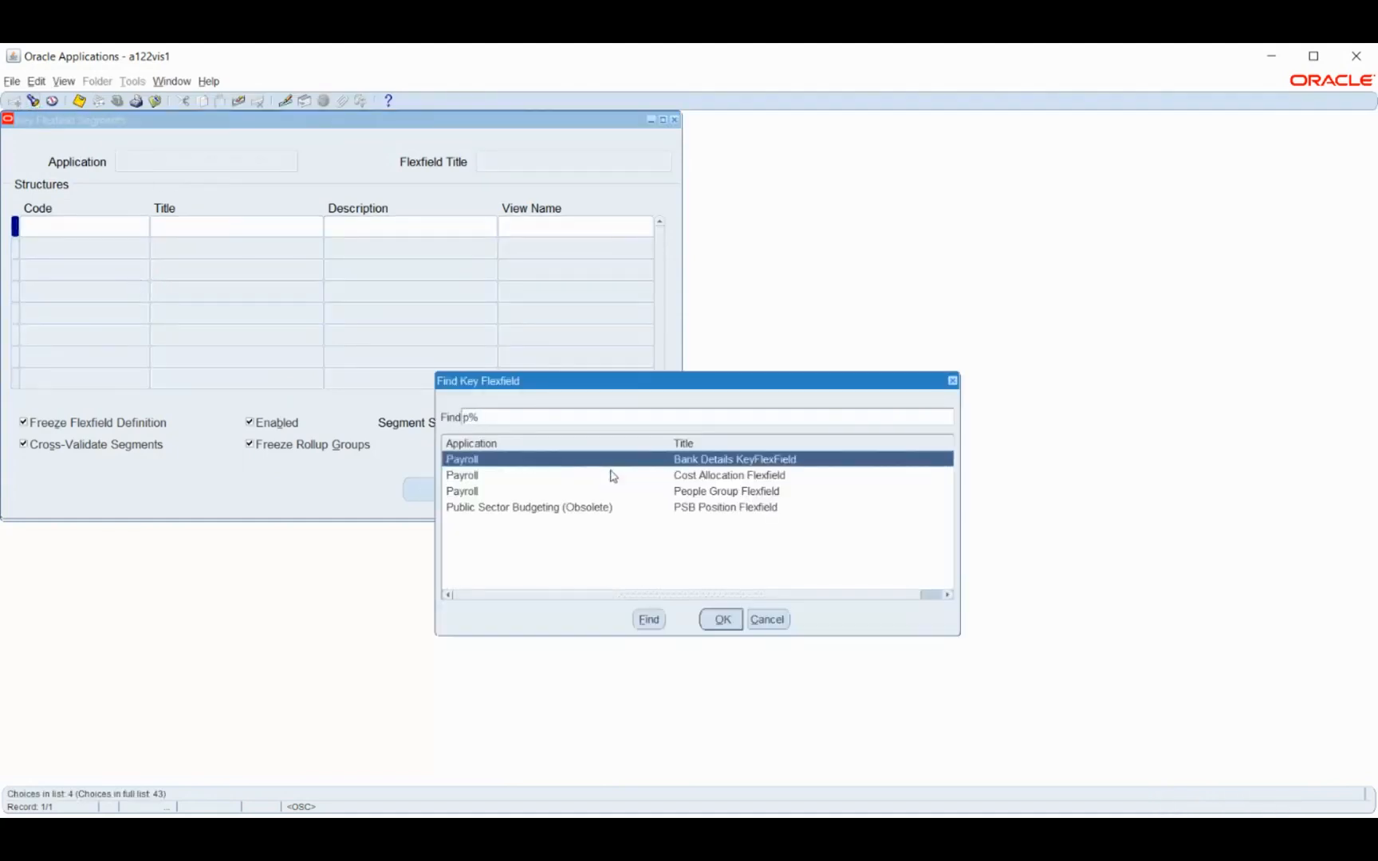
left_click(679, 477)
left_click(722, 619)
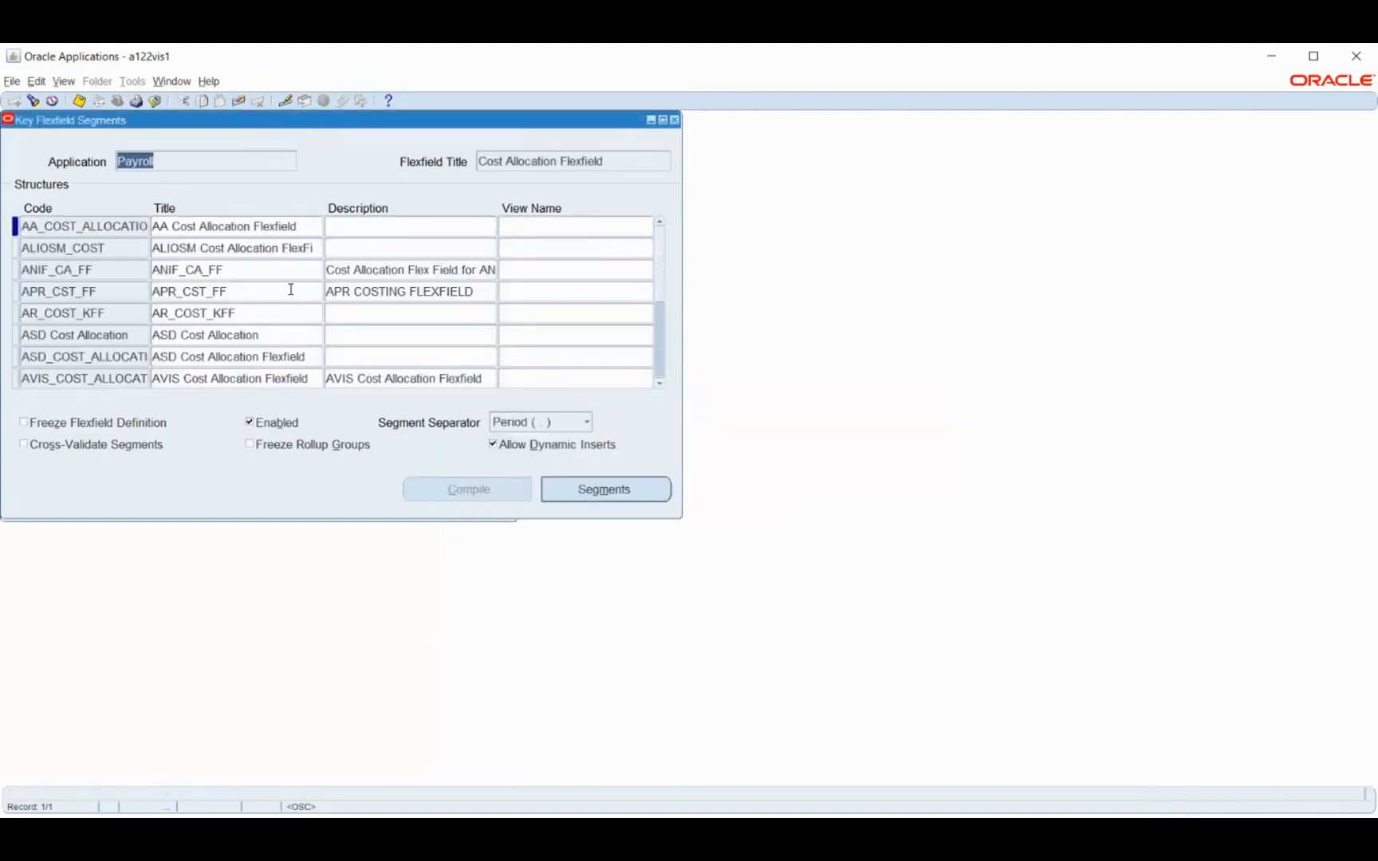
scroll(84, 307, "down", 3)
scroll(86, 309, "down", 3)
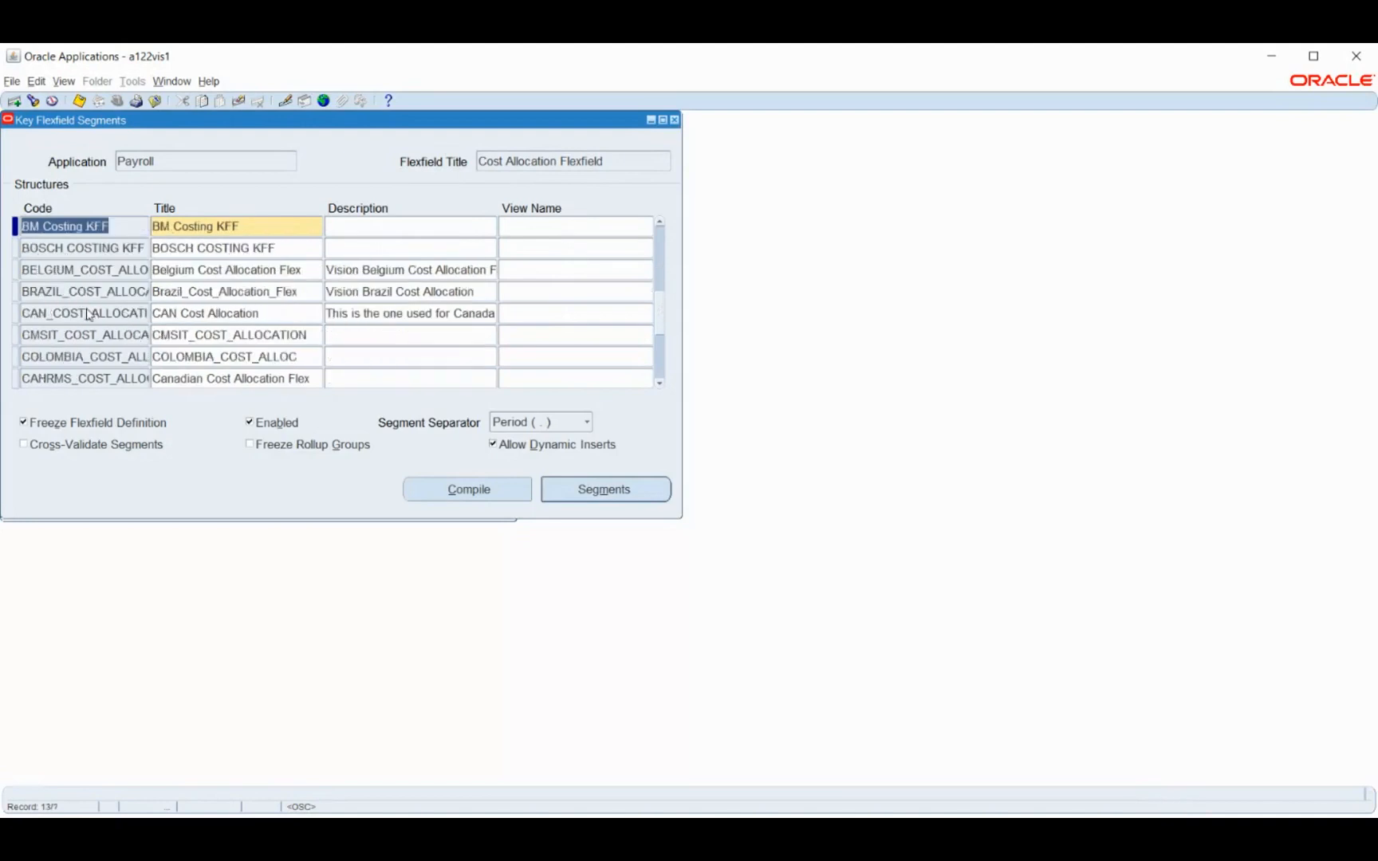
Review the BM Costing KFF segments summary, unfreeze the flexfield definition, and save and close the reopened summary
left_click(606, 490)
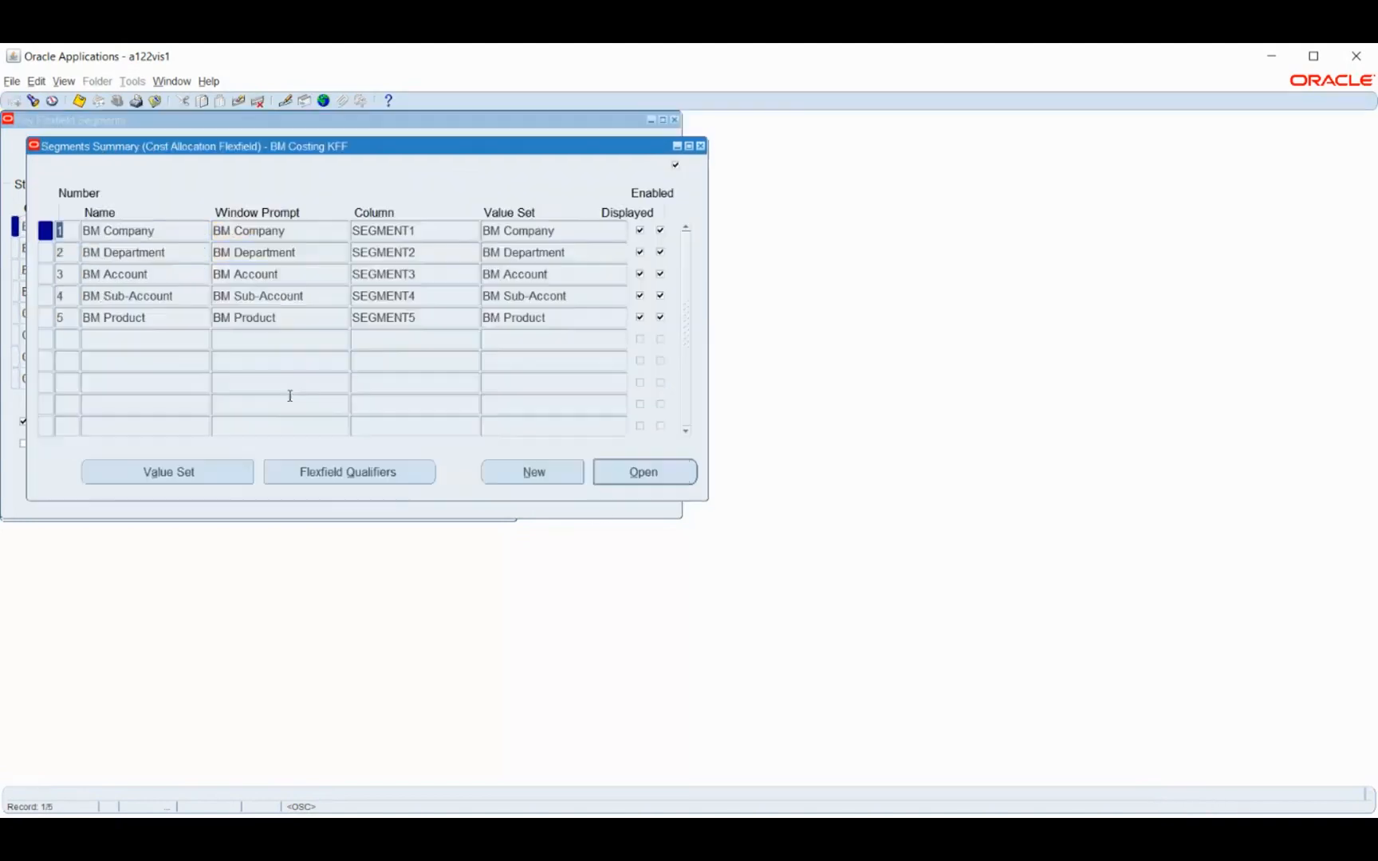
left_click(701, 146)
left_click(73, 425)
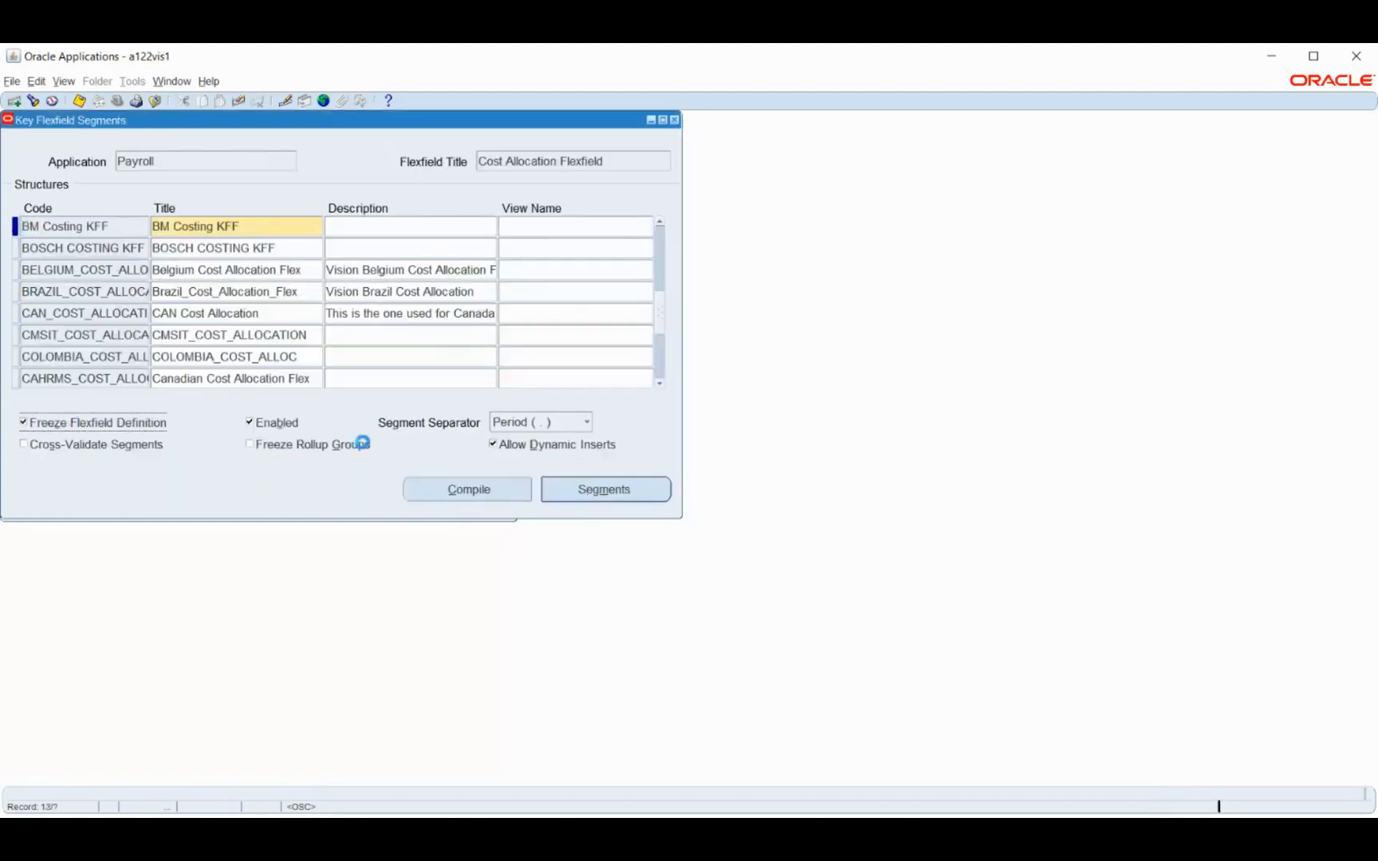
left_click(763, 485)
left_click(612, 488)
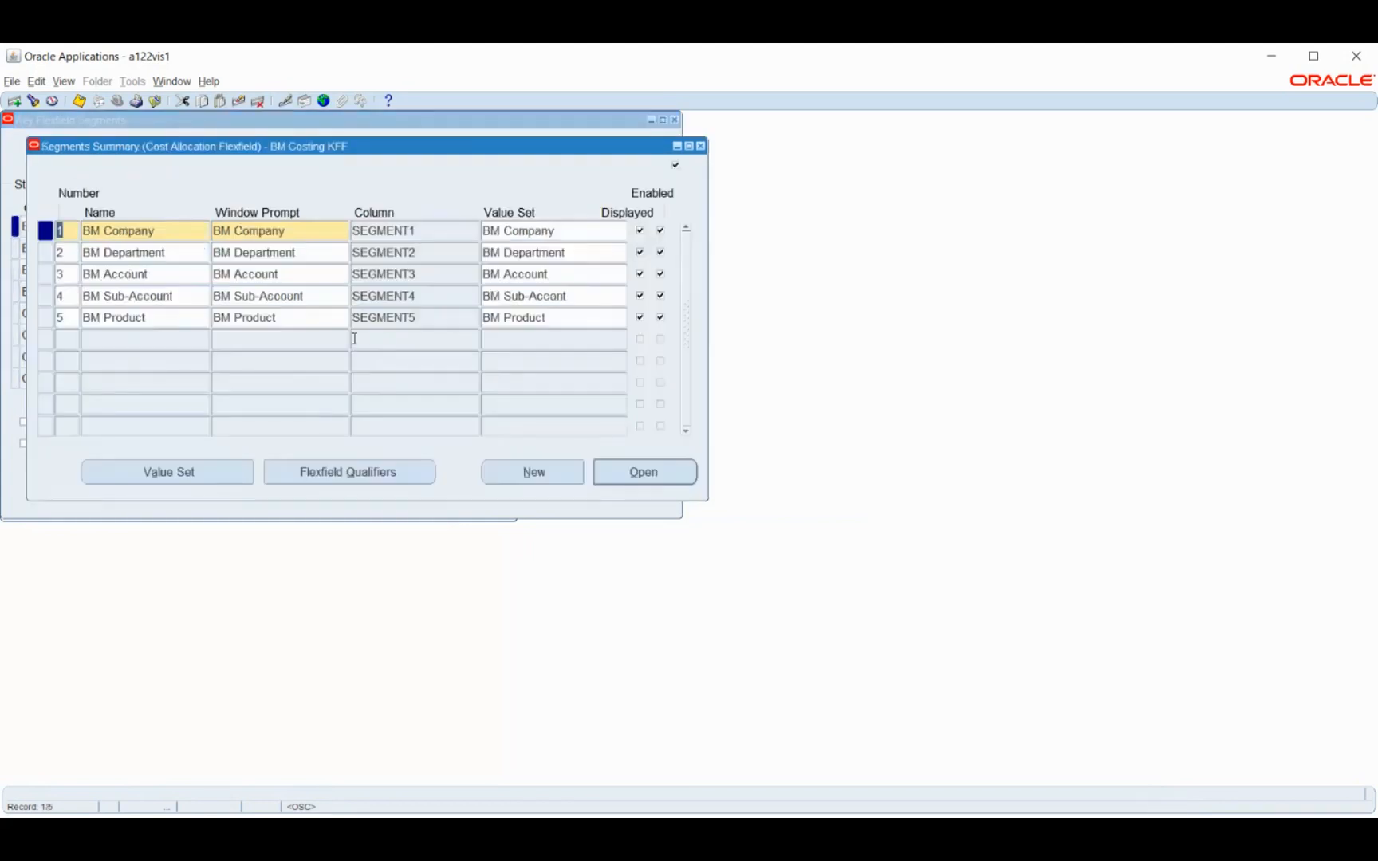
key("ctrl+s")
left_click(701, 147)
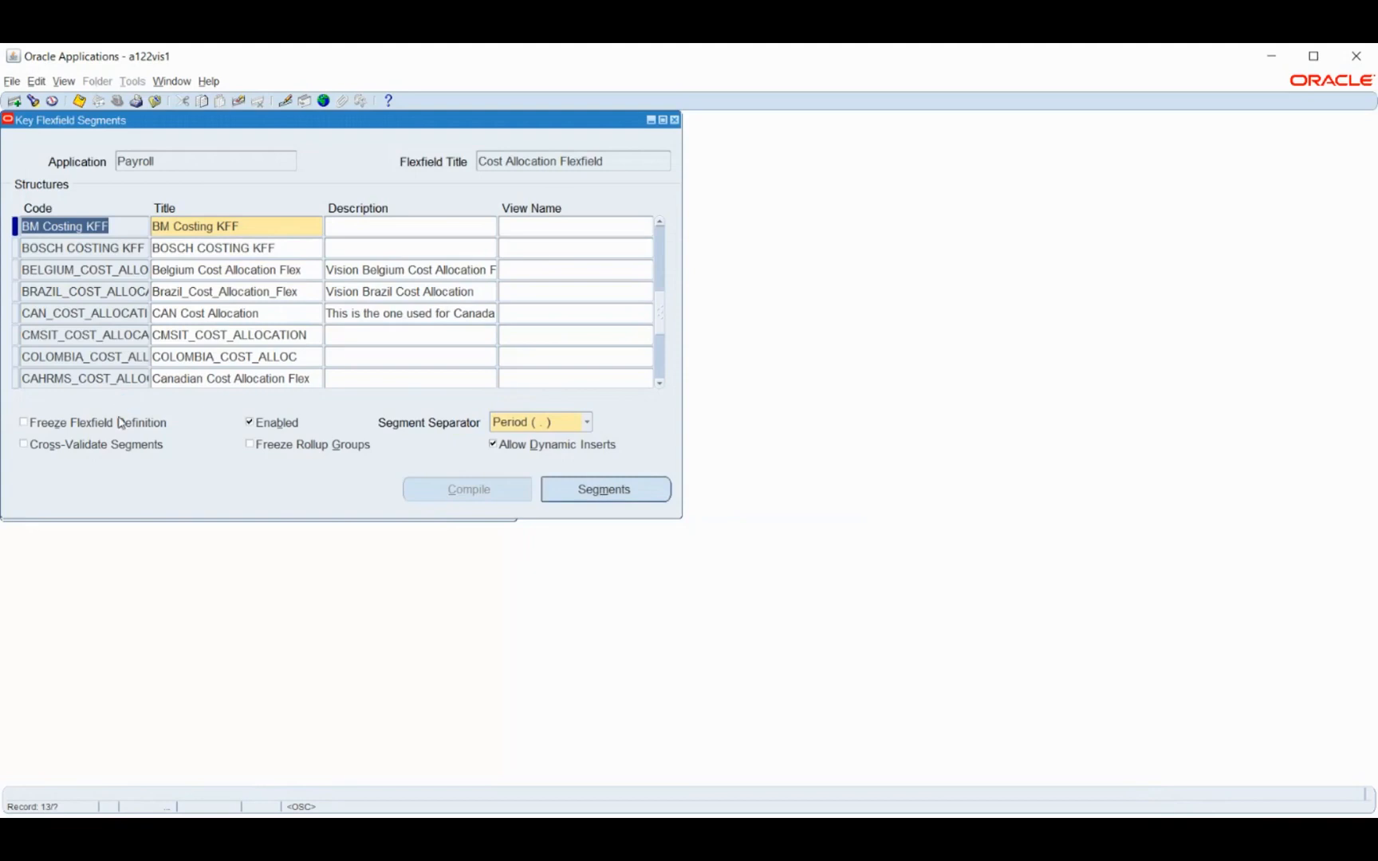
Freeze and compile the BM Costing KFF flexfield definition and close the Key Flexfield Segments form
left_click(125, 421)
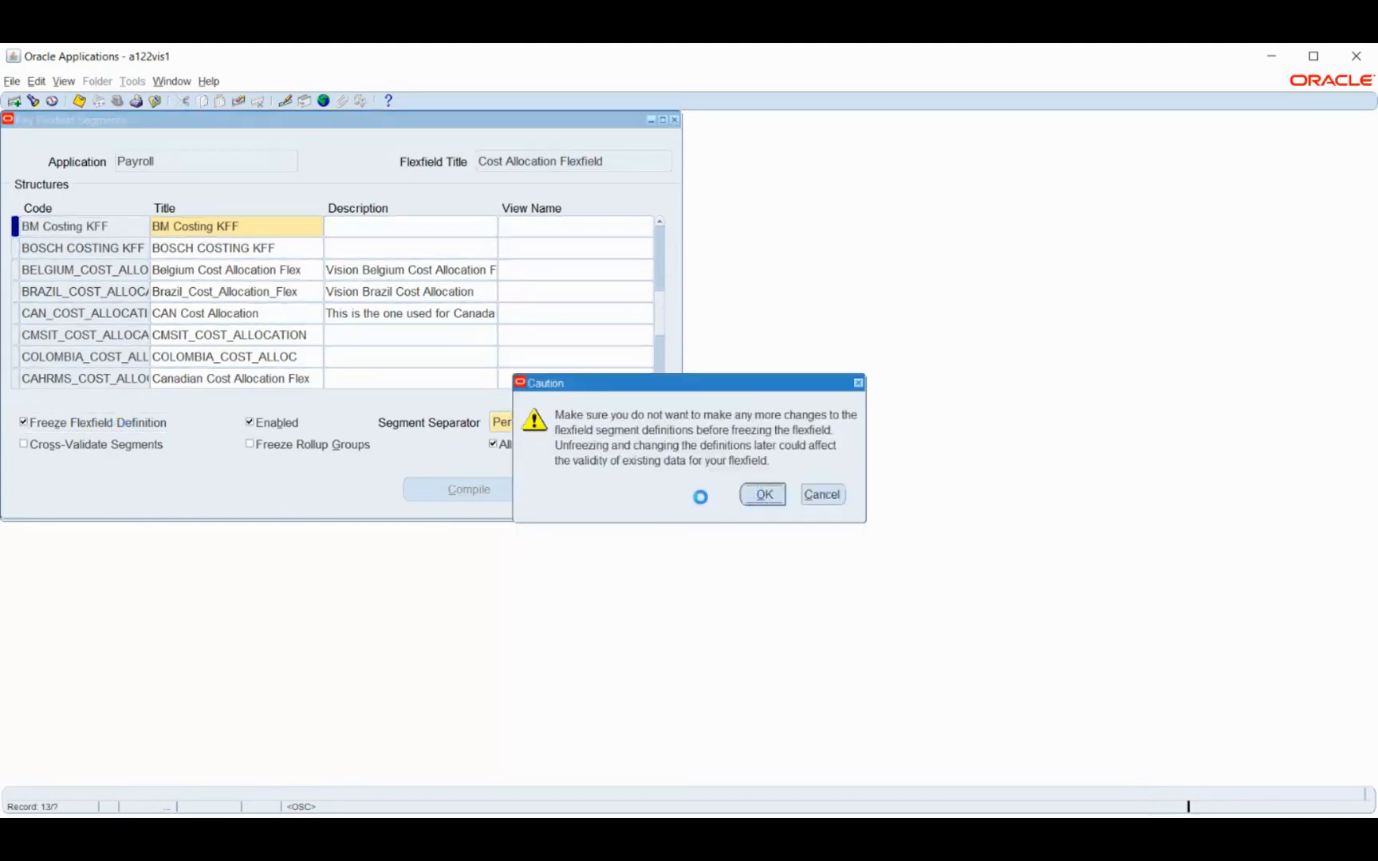
left_click(758, 494)
left_click(497, 491)
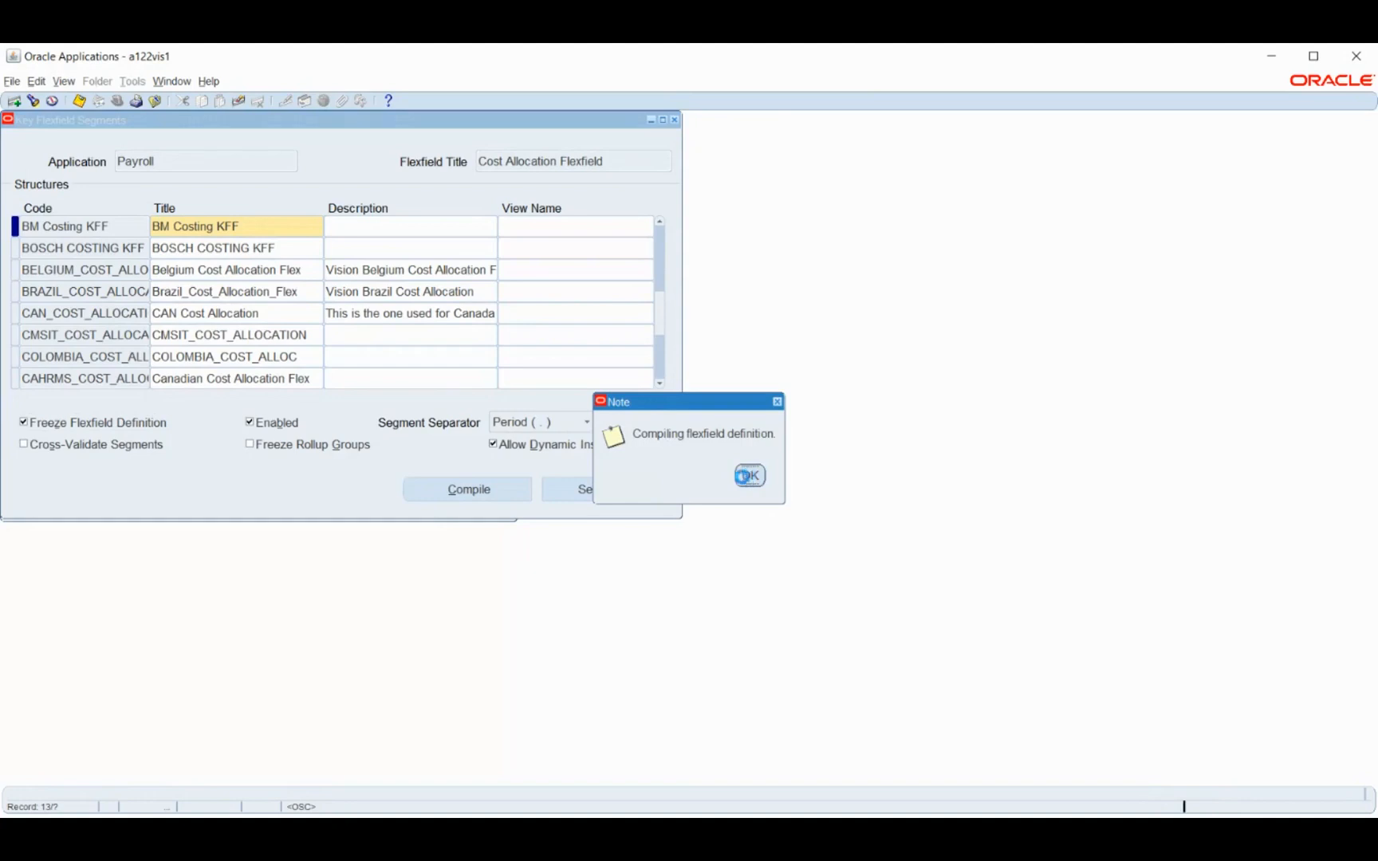
left_click(746, 476)
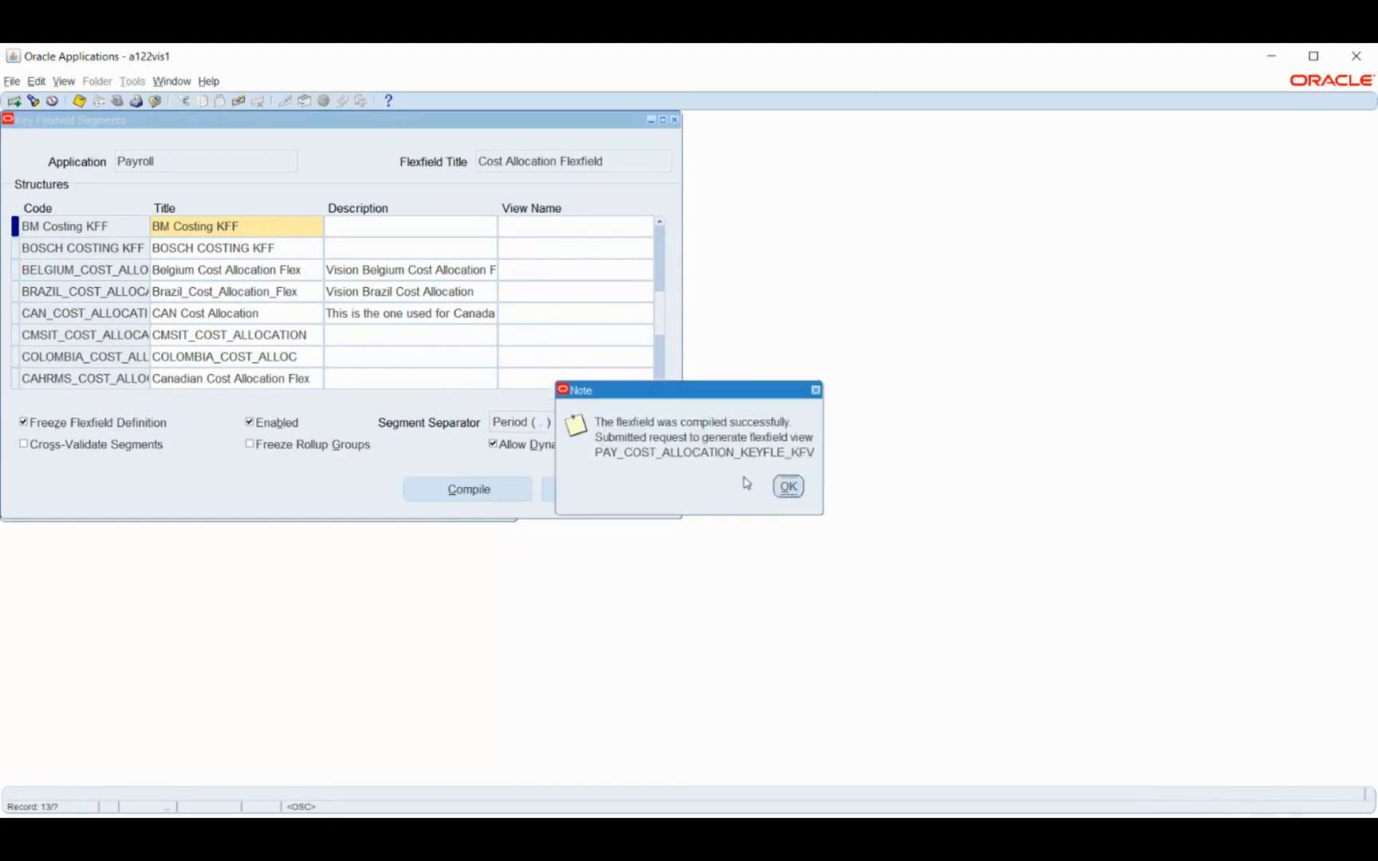
left_click(788, 486)
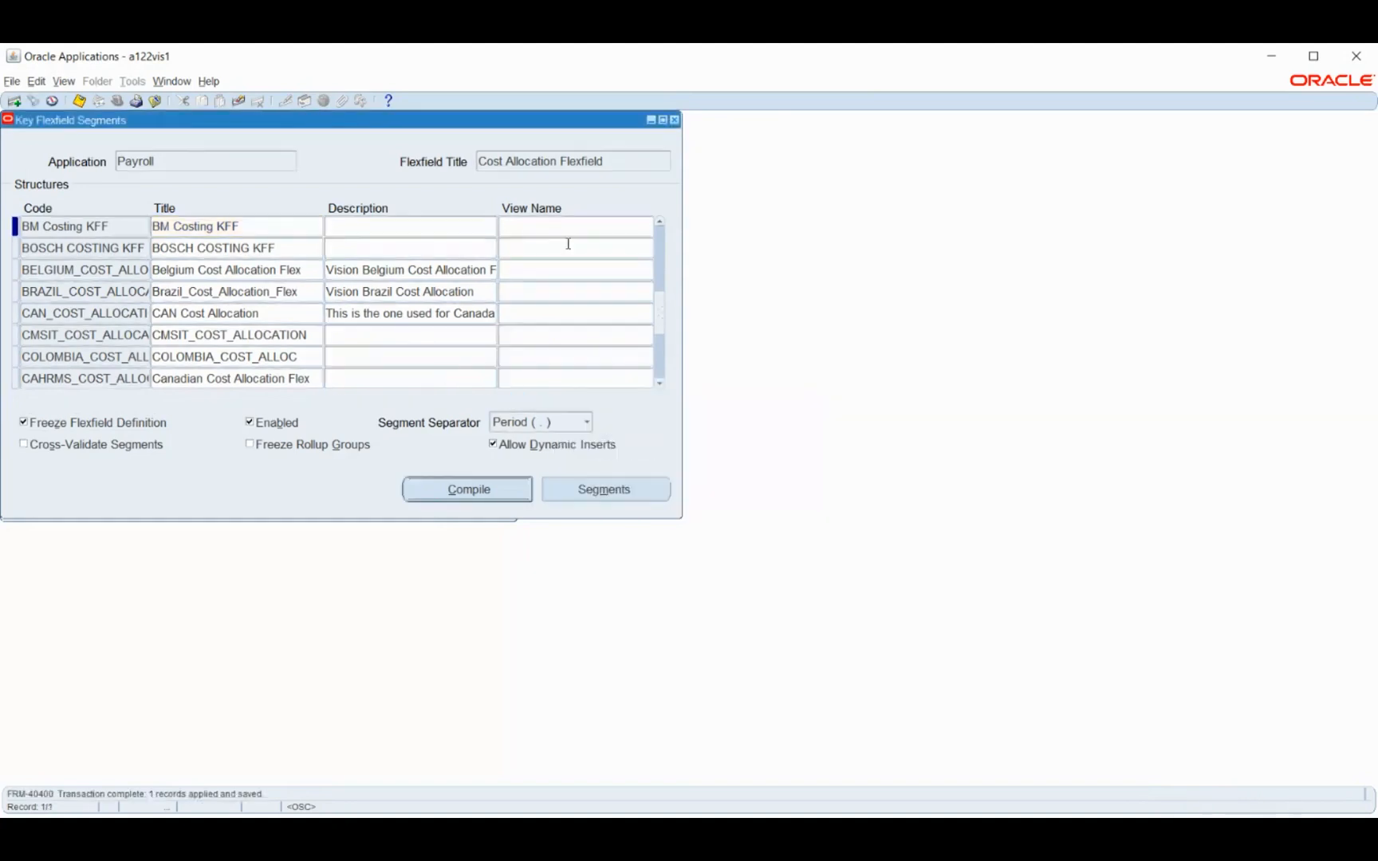
left_click(674, 119)
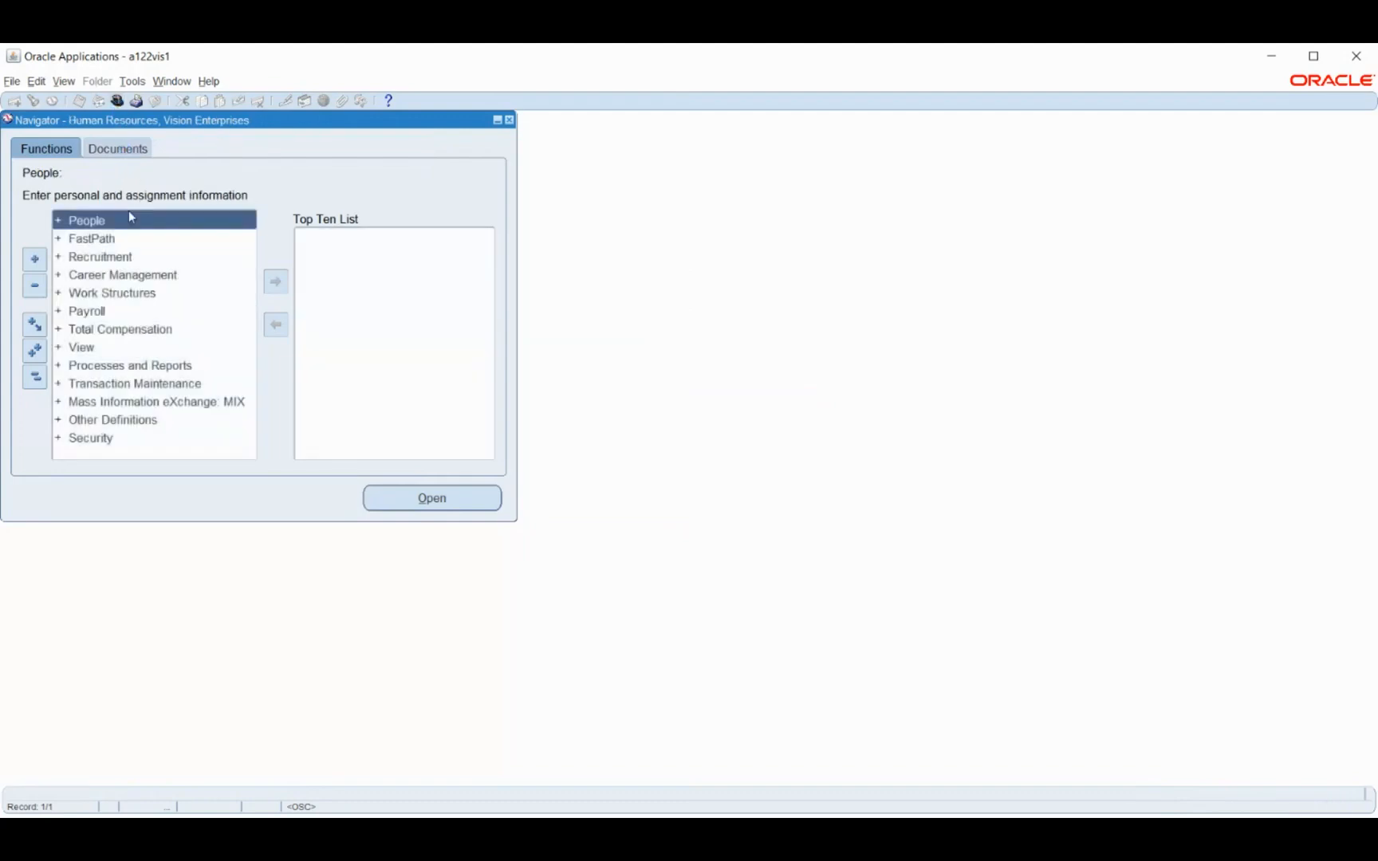
Open the People form under the Human Resources, Vision Enterprises responsibility and find the employee by employee number
double_click(103, 225)
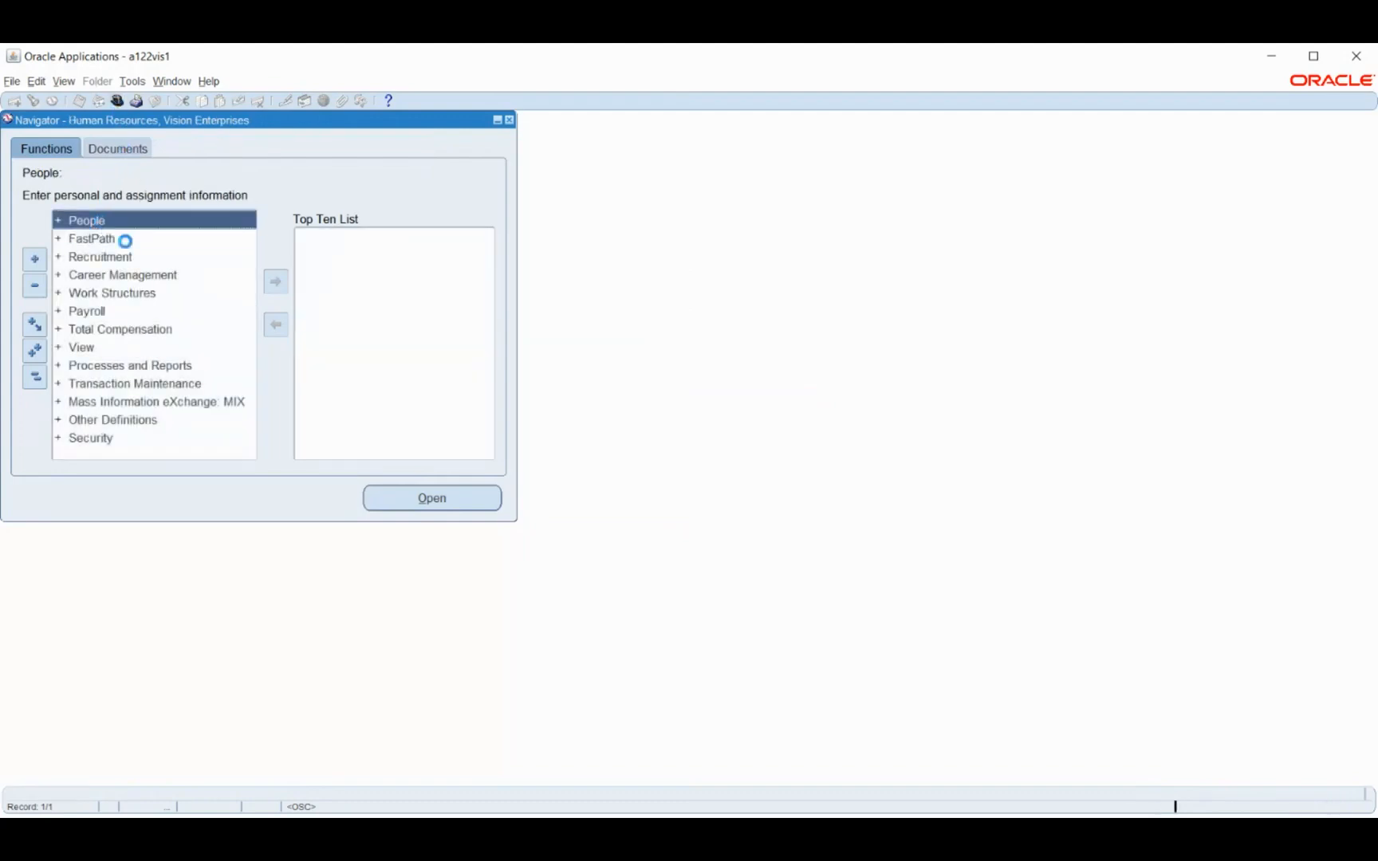
double_click(94, 237)
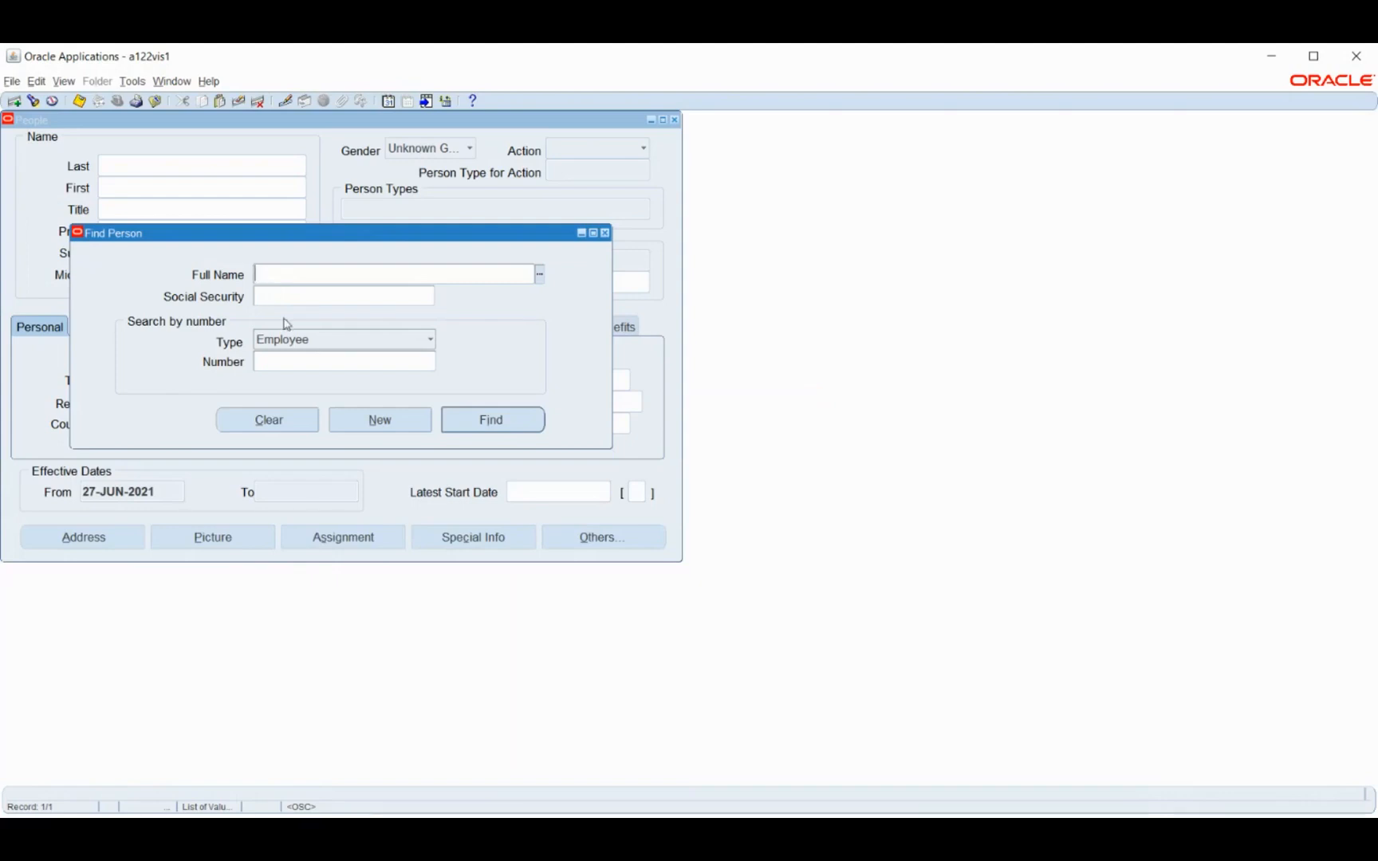
left_click(297, 362)
left_click(501, 425)
left_click(504, 428)
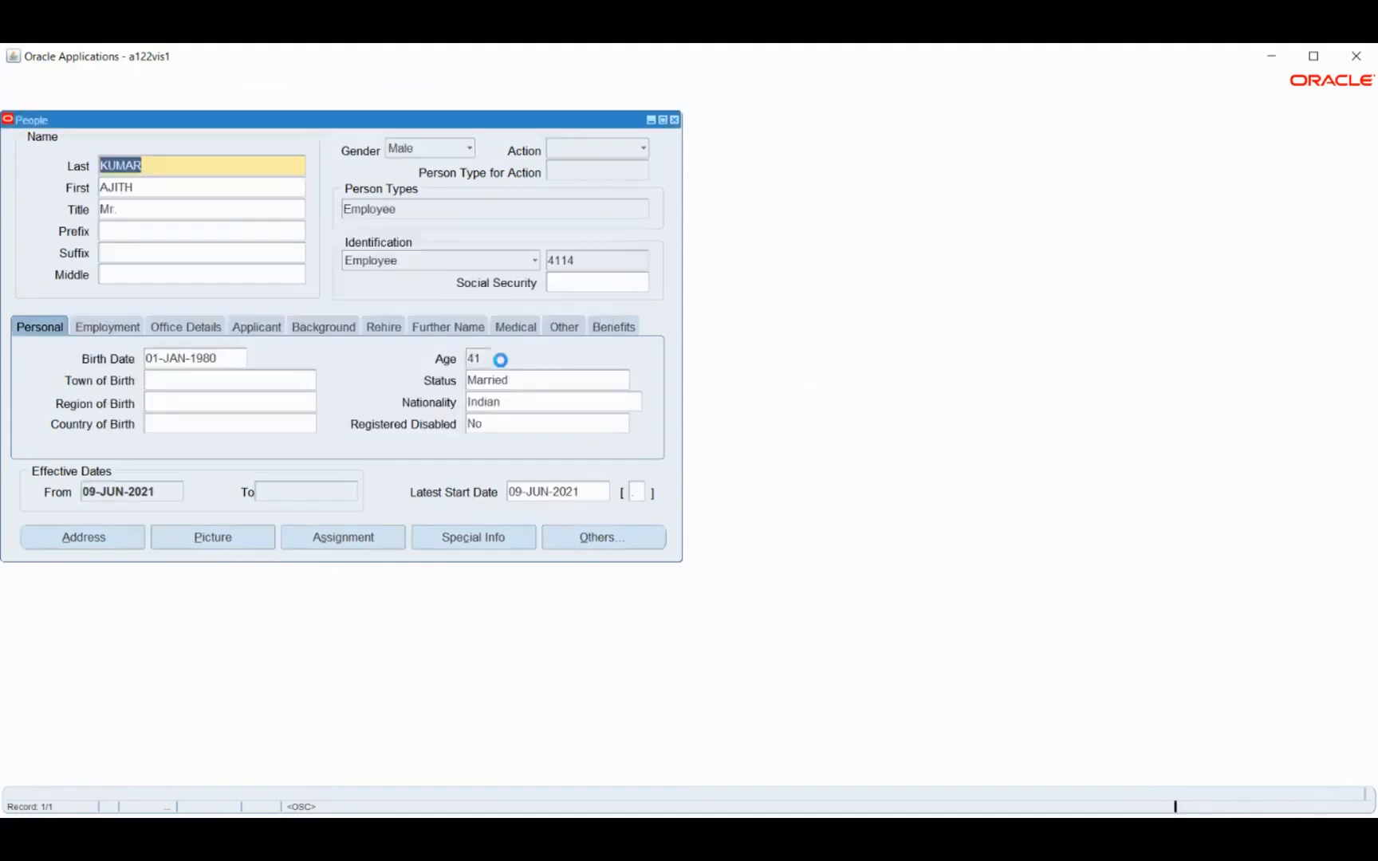
Try to set the payroll on the employee's assignment to MB_MONTHLY PAY and close the assignment form
left_click(335, 537)
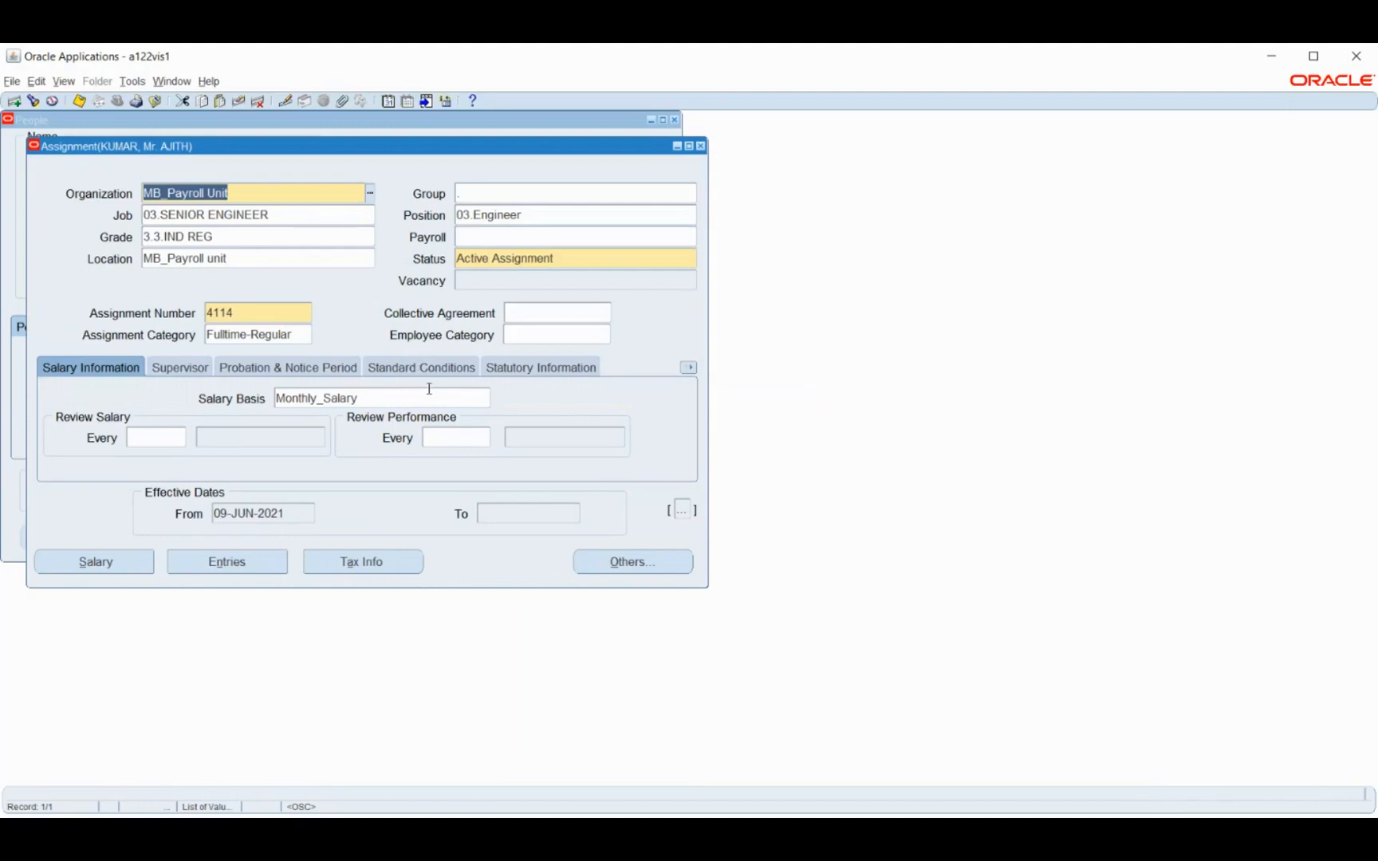
left_click(528, 240)
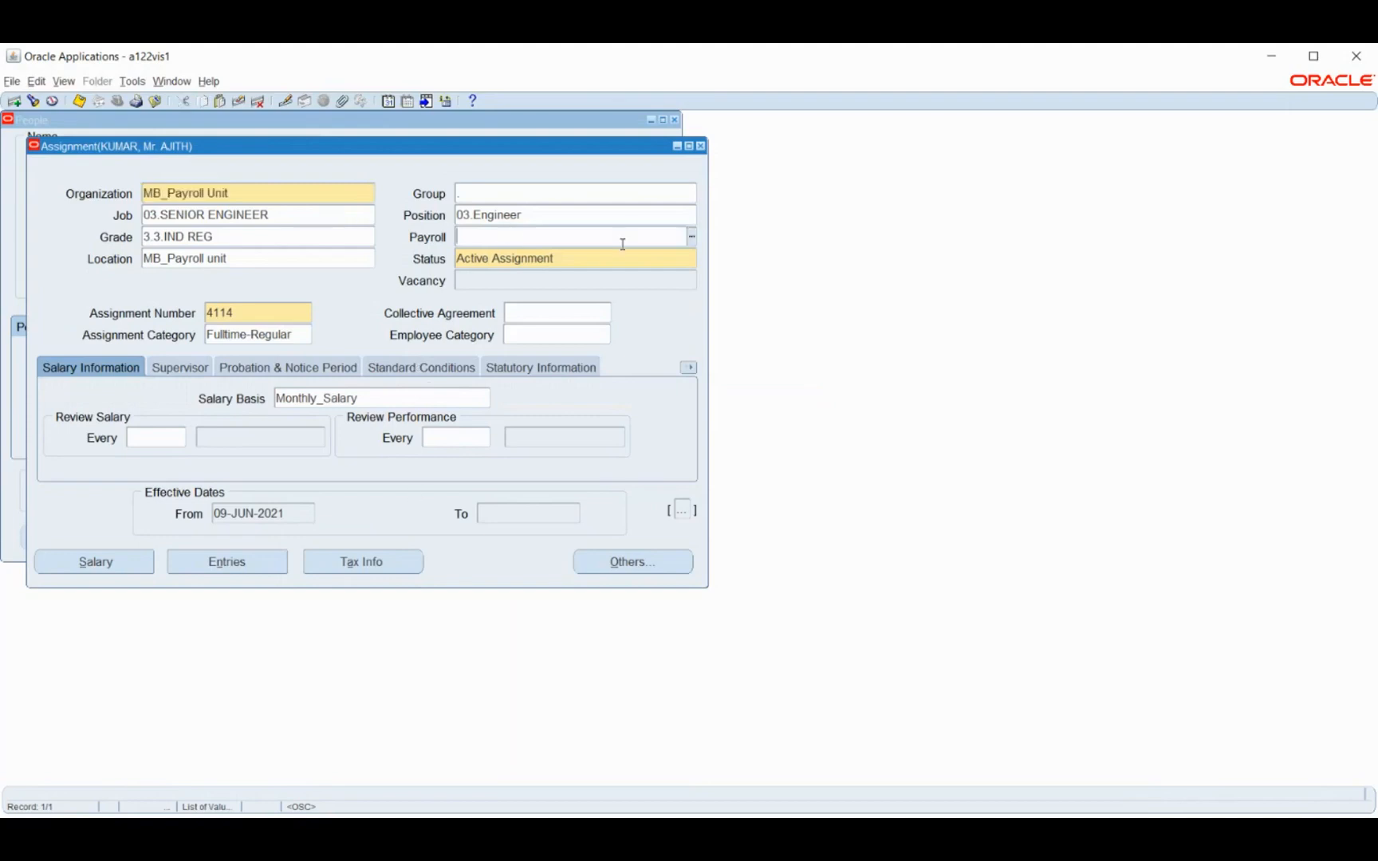
left_click(692, 237)
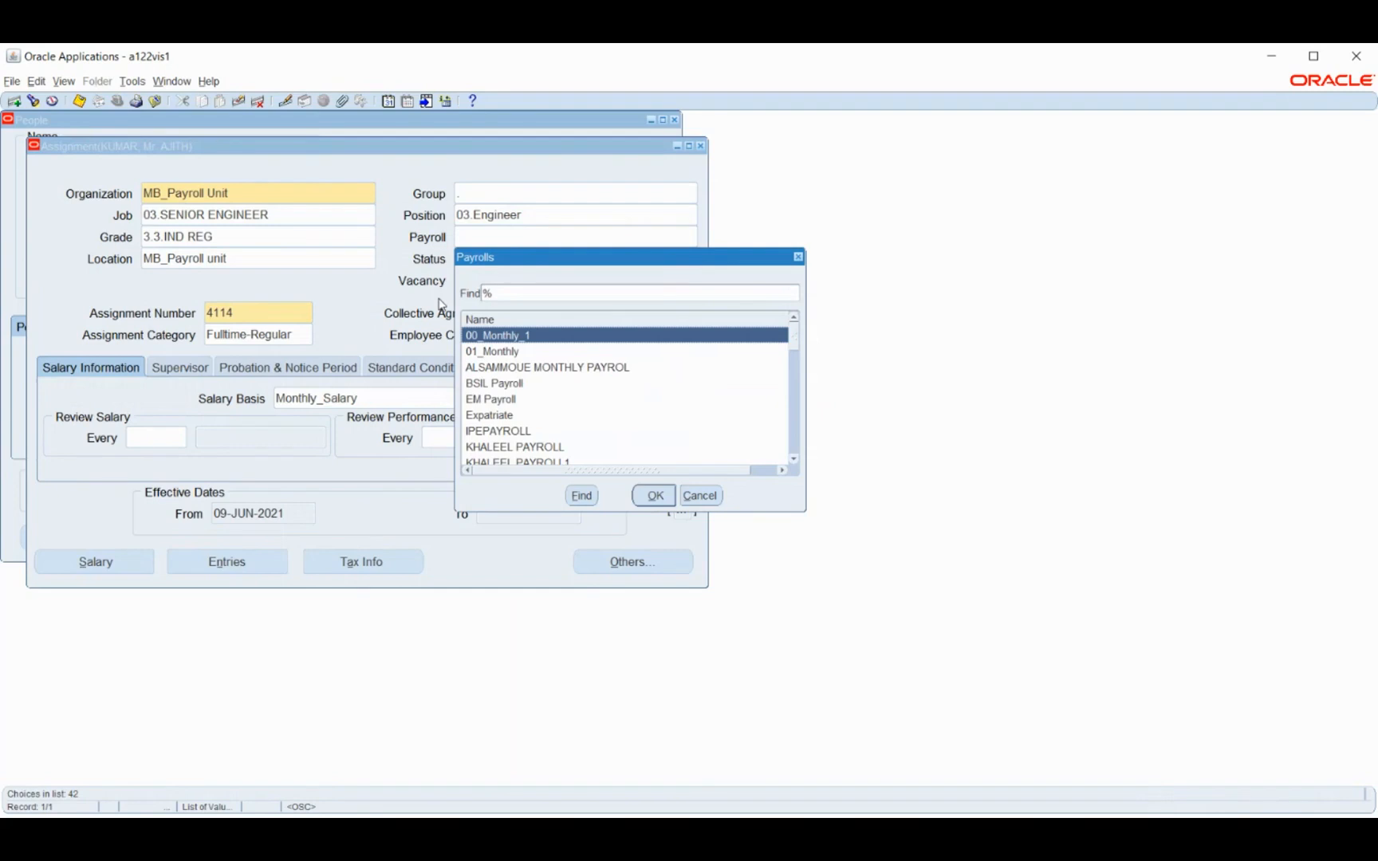
type("m")
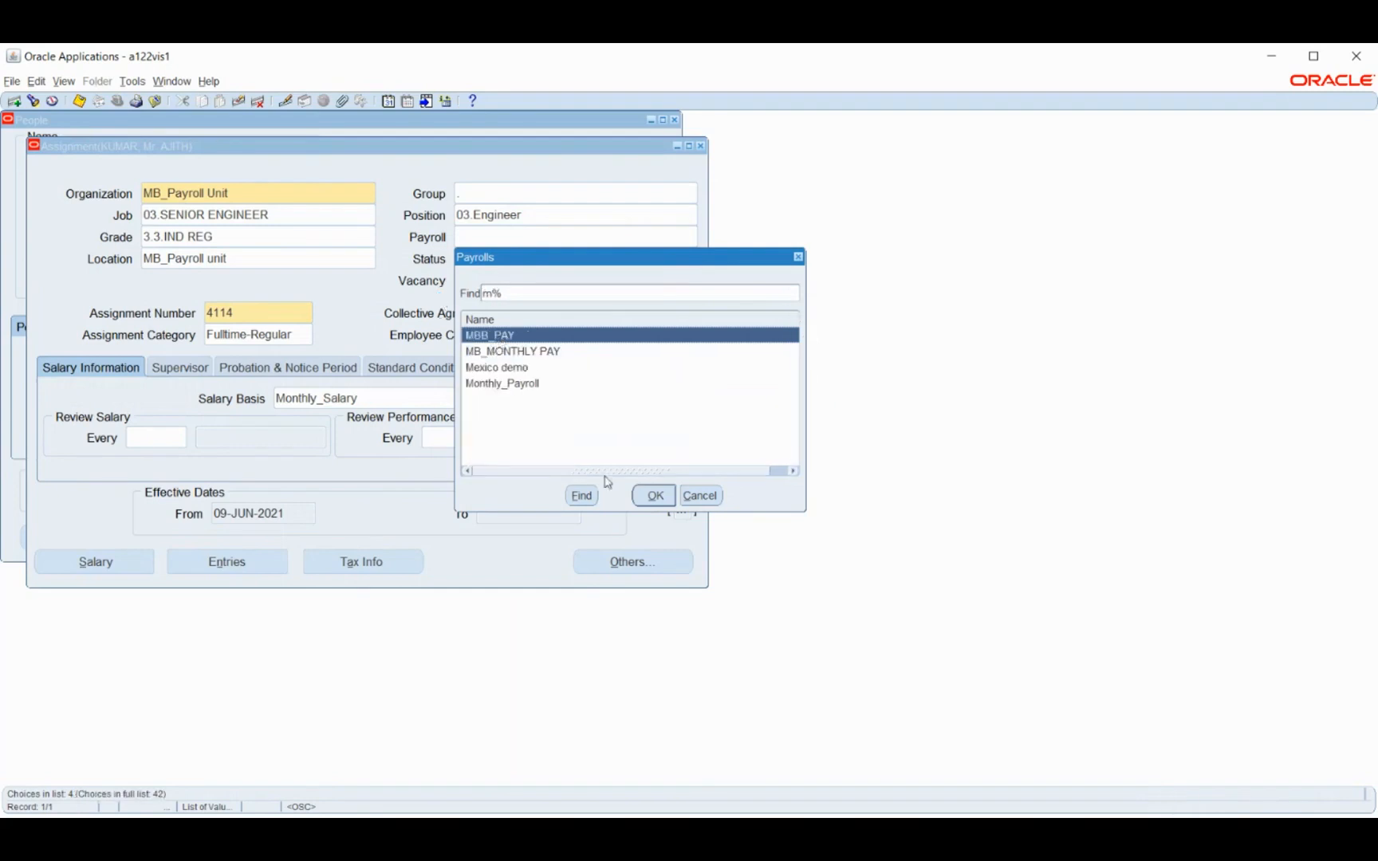
left_click(512, 351)
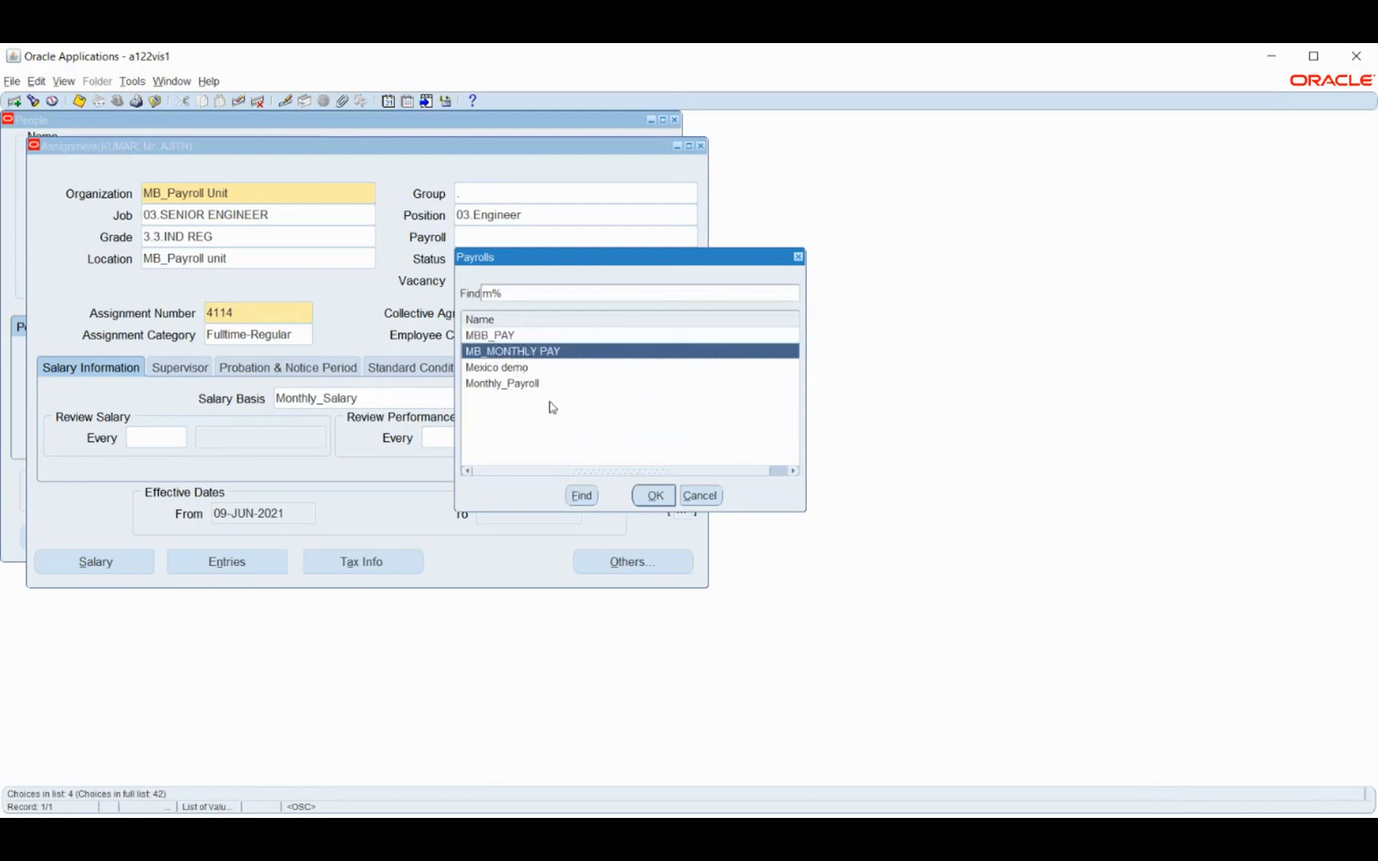
left_click(653, 496)
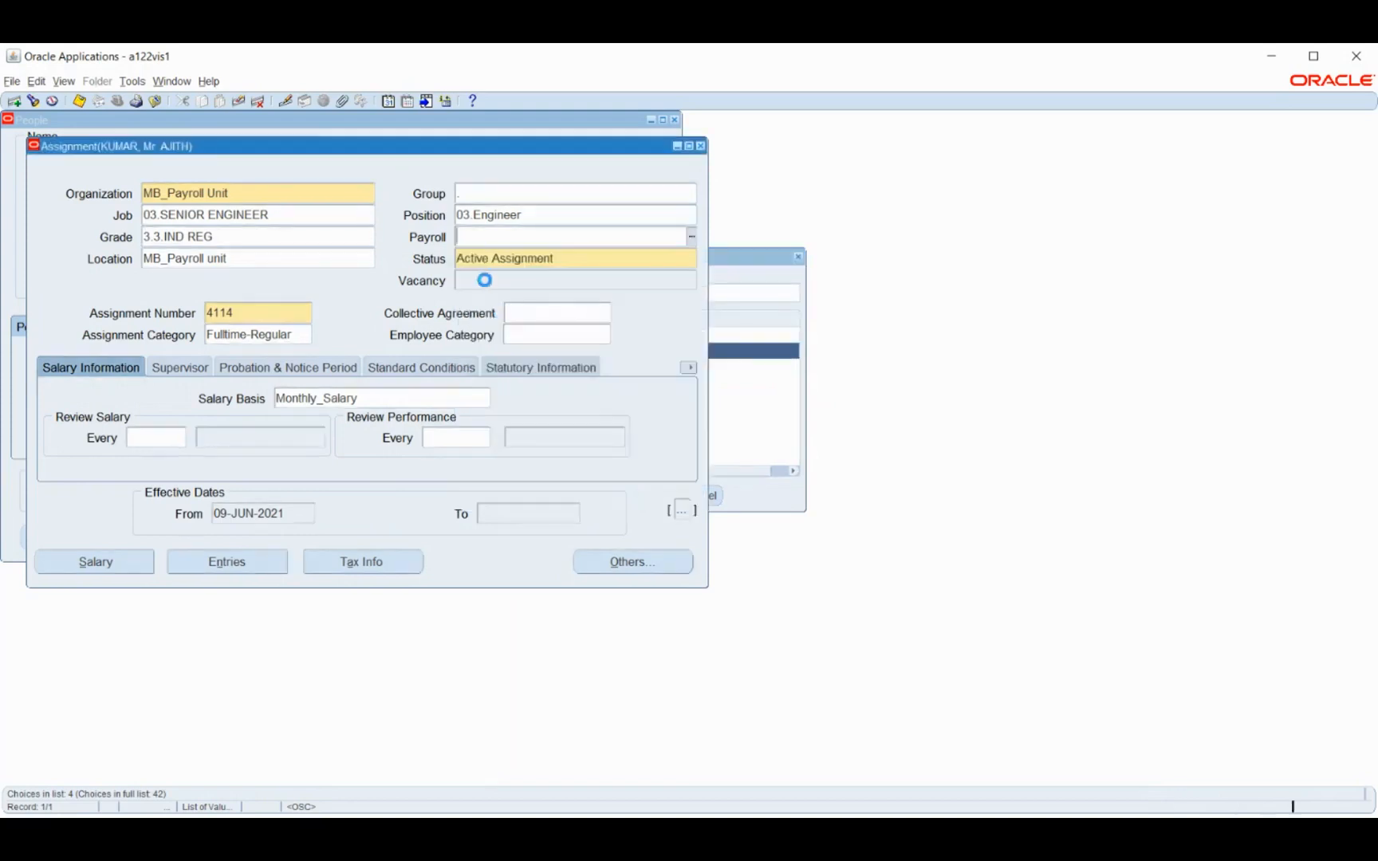
left_click(514, 434)
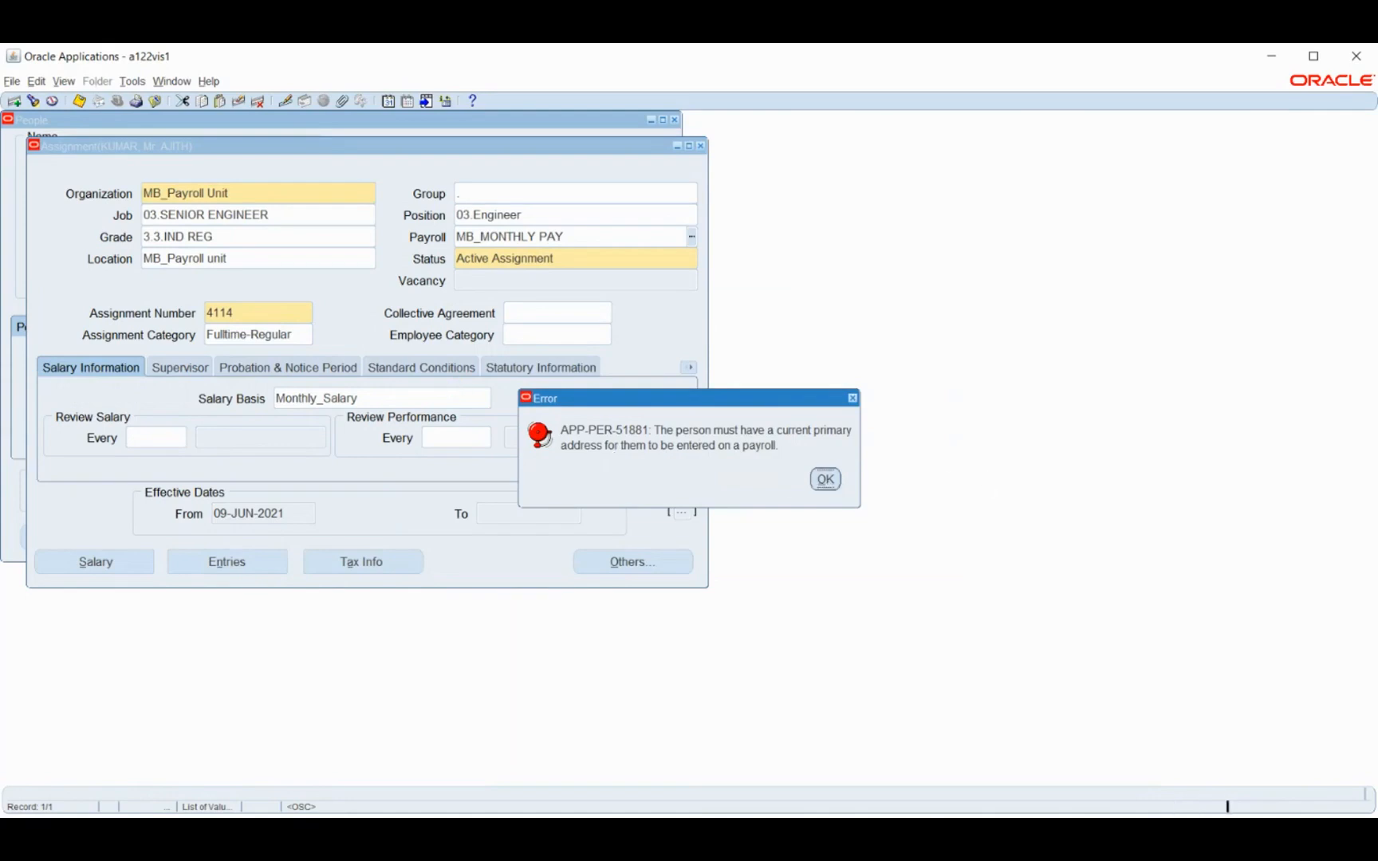
key("Return")
left_click(700, 146)
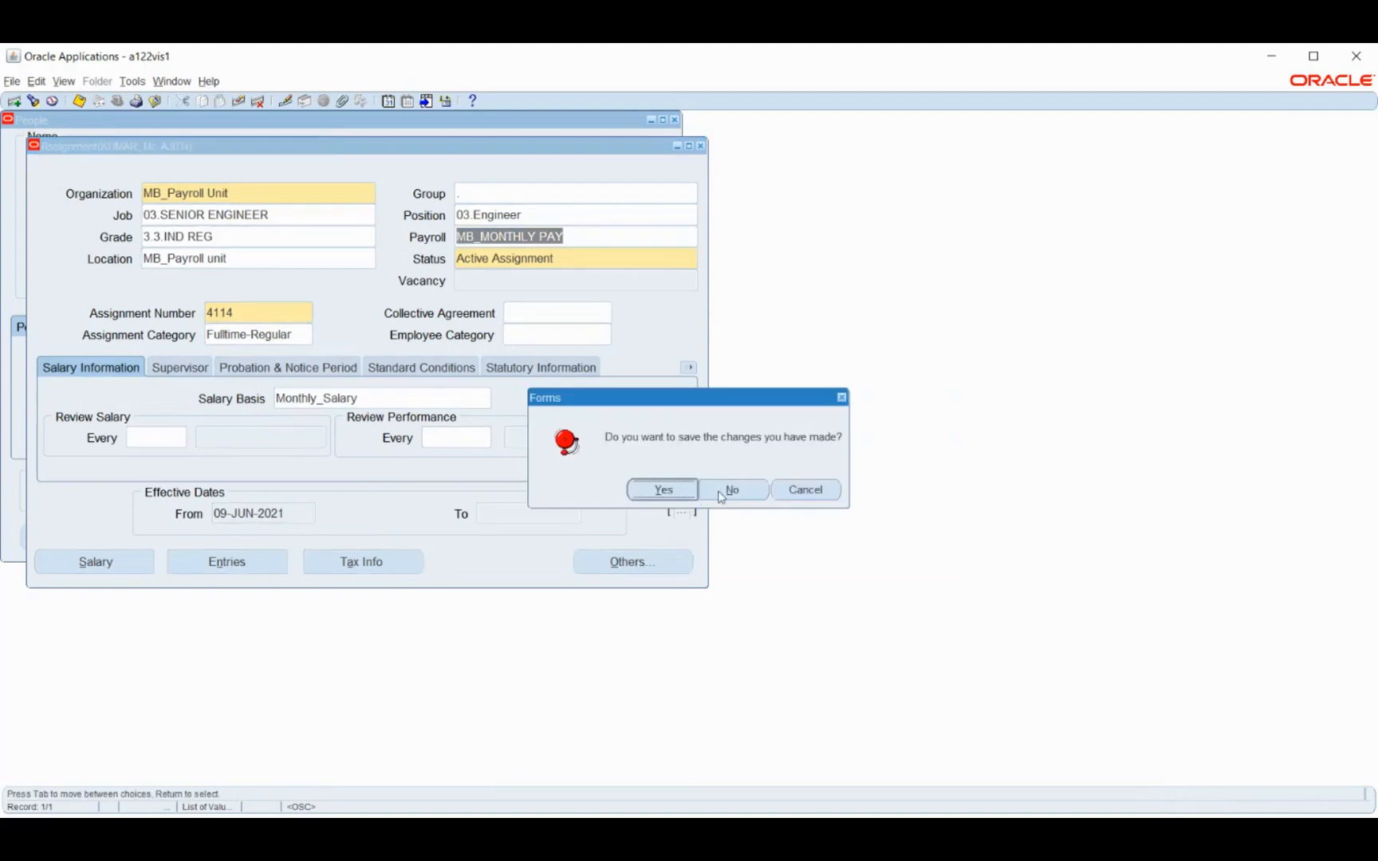
left_click(662, 488)
Open the employee's address form and enter the street address in the first address line
left_click(77, 540)
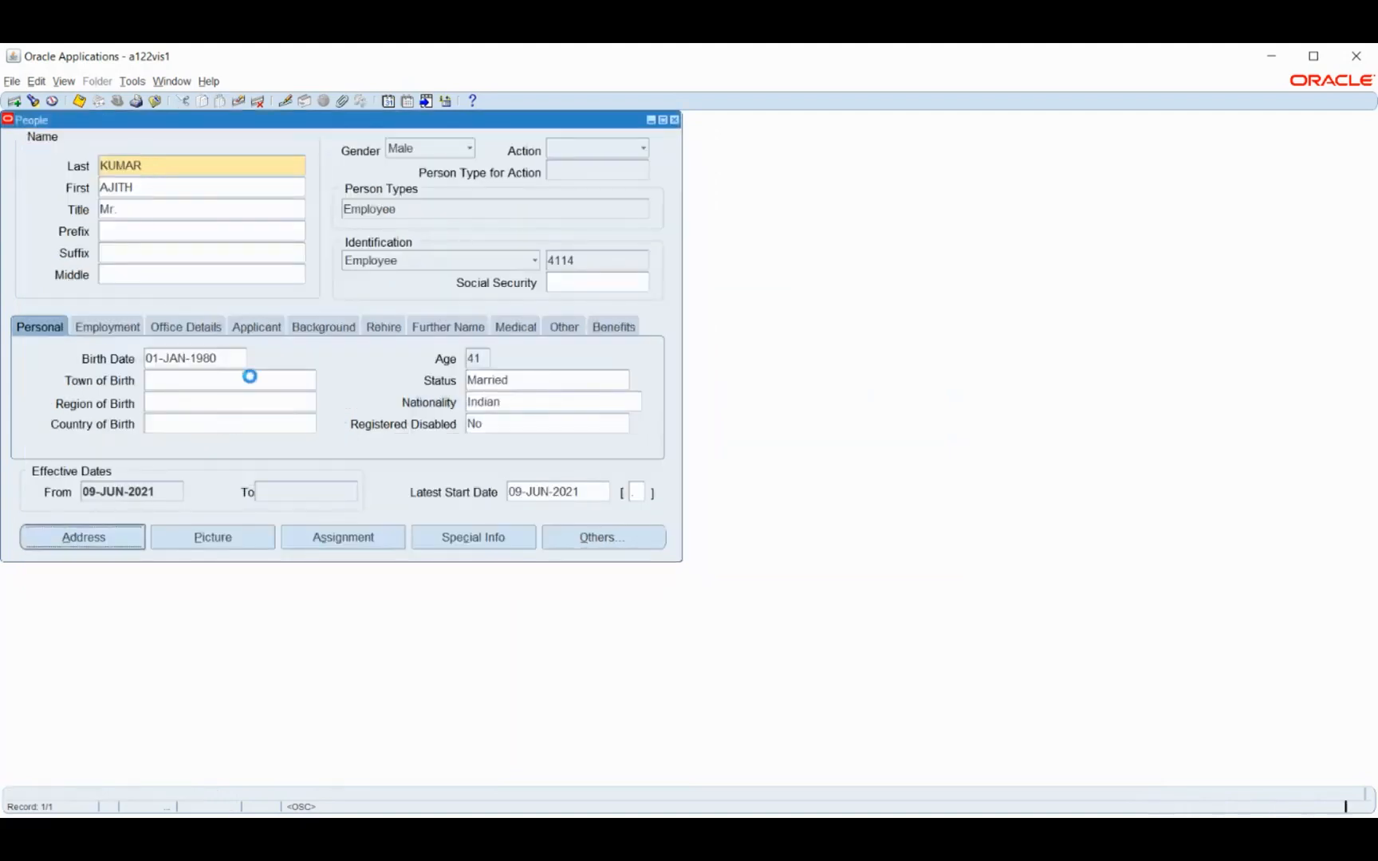
type("23, Fir")
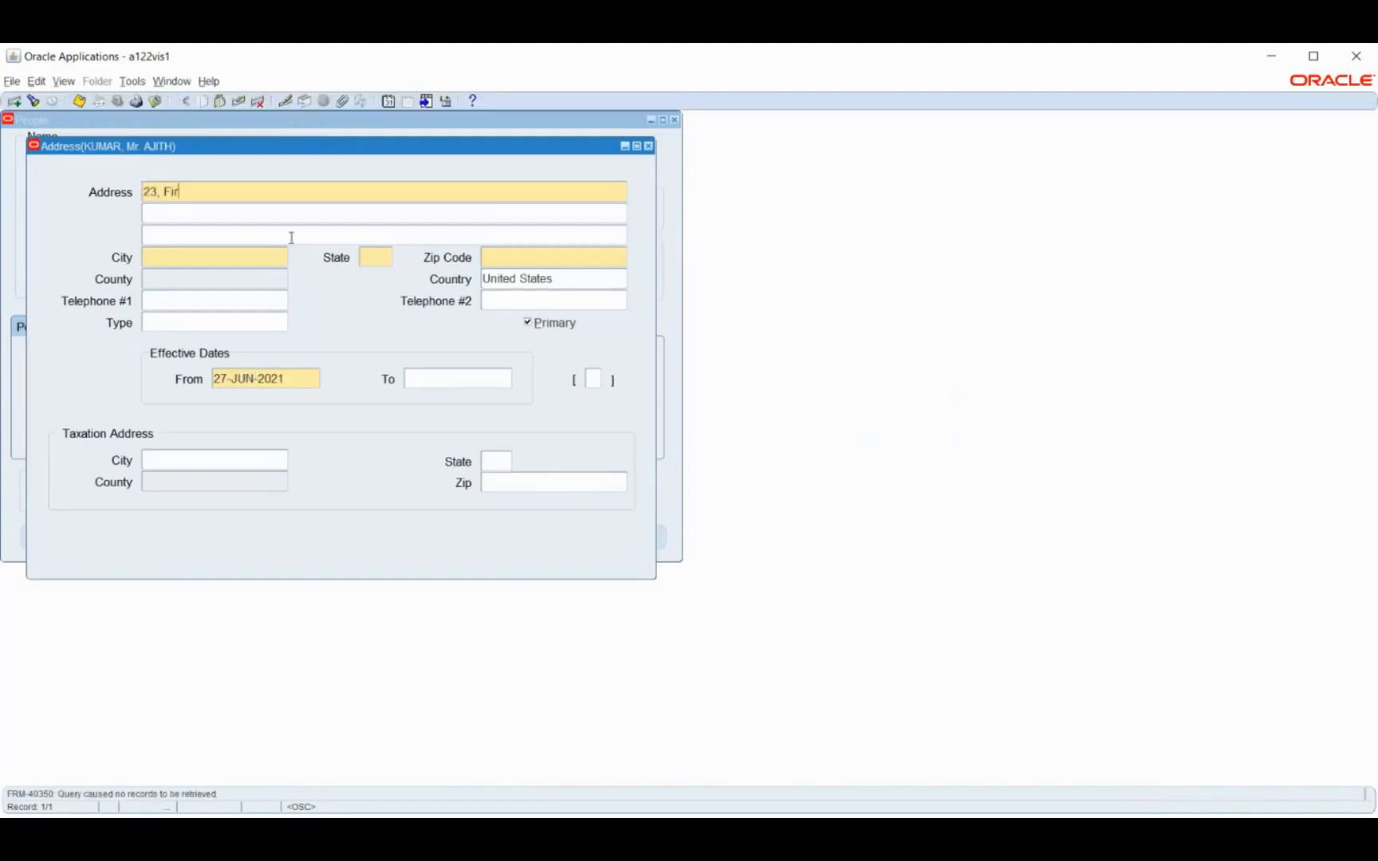
type("st street")
key("Tab")
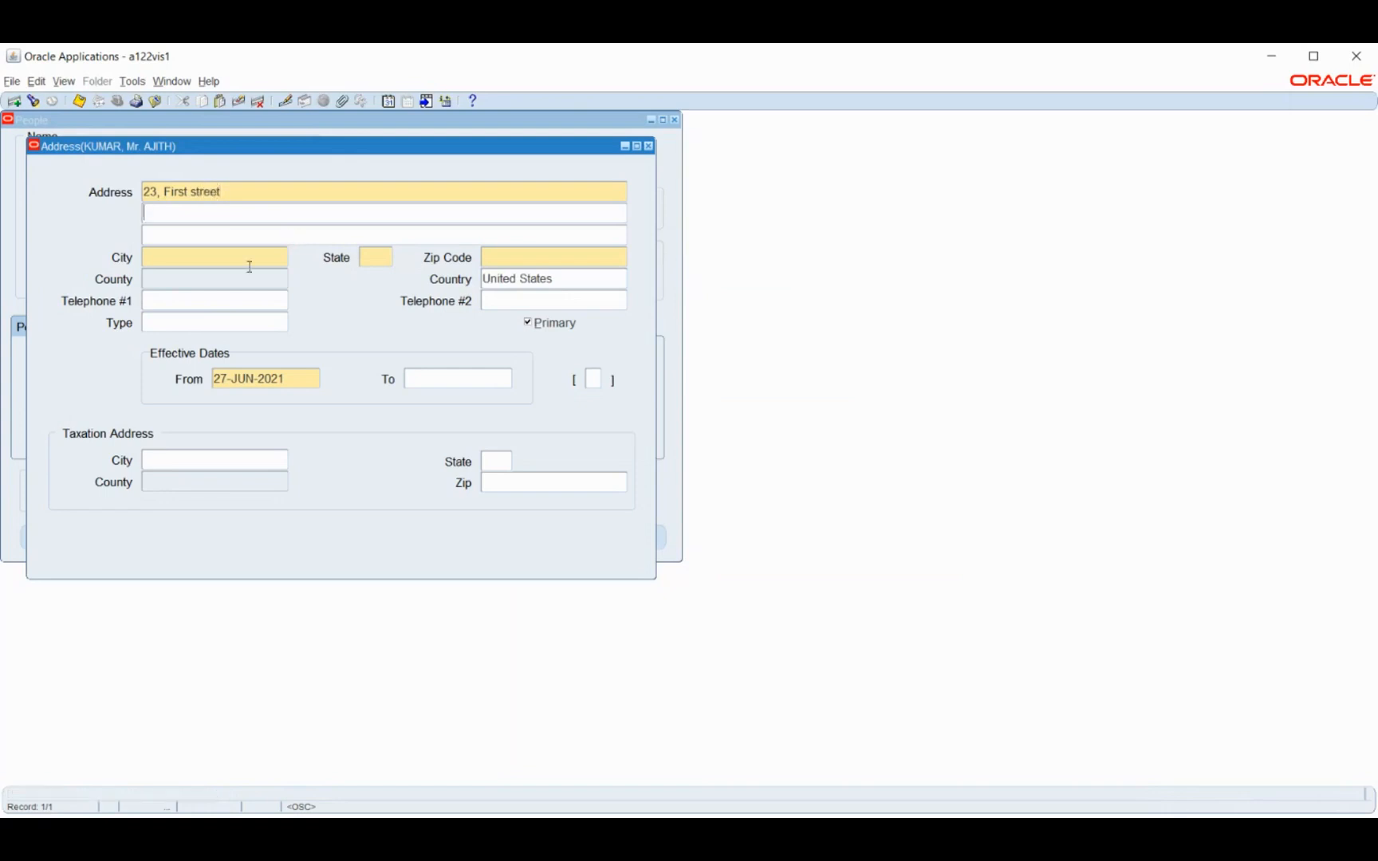
Try to enter the employee's city directly in the address form and clear the entry
left_click(239, 254)
type("chennai")
key("Tab")
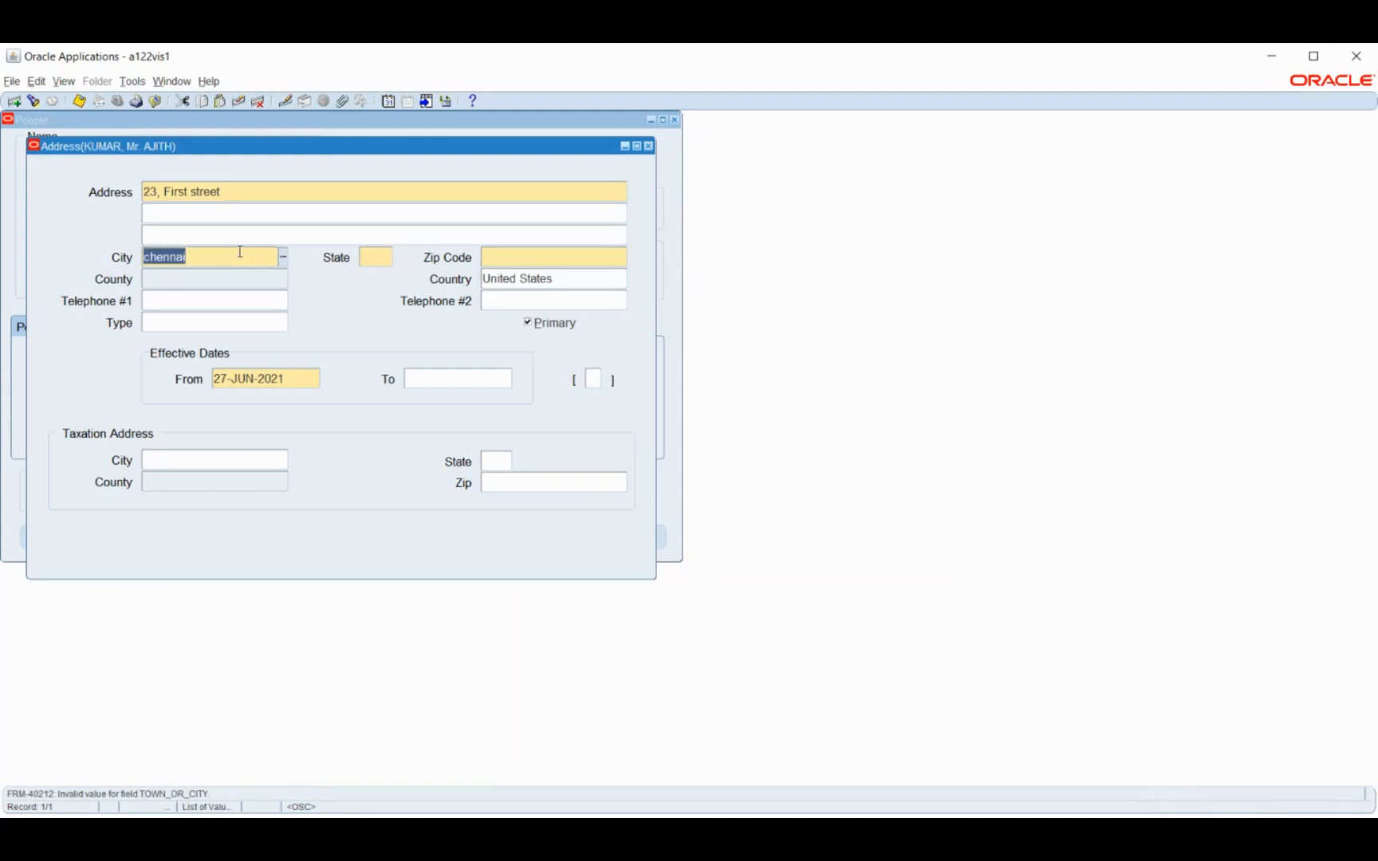
key("BackSpace")
type("Chennai")
key("Tab")
key("BackSpace")
Open the list of values for the address city, list all cities, enlarge the list window and browse the entries
left_click(284, 257)
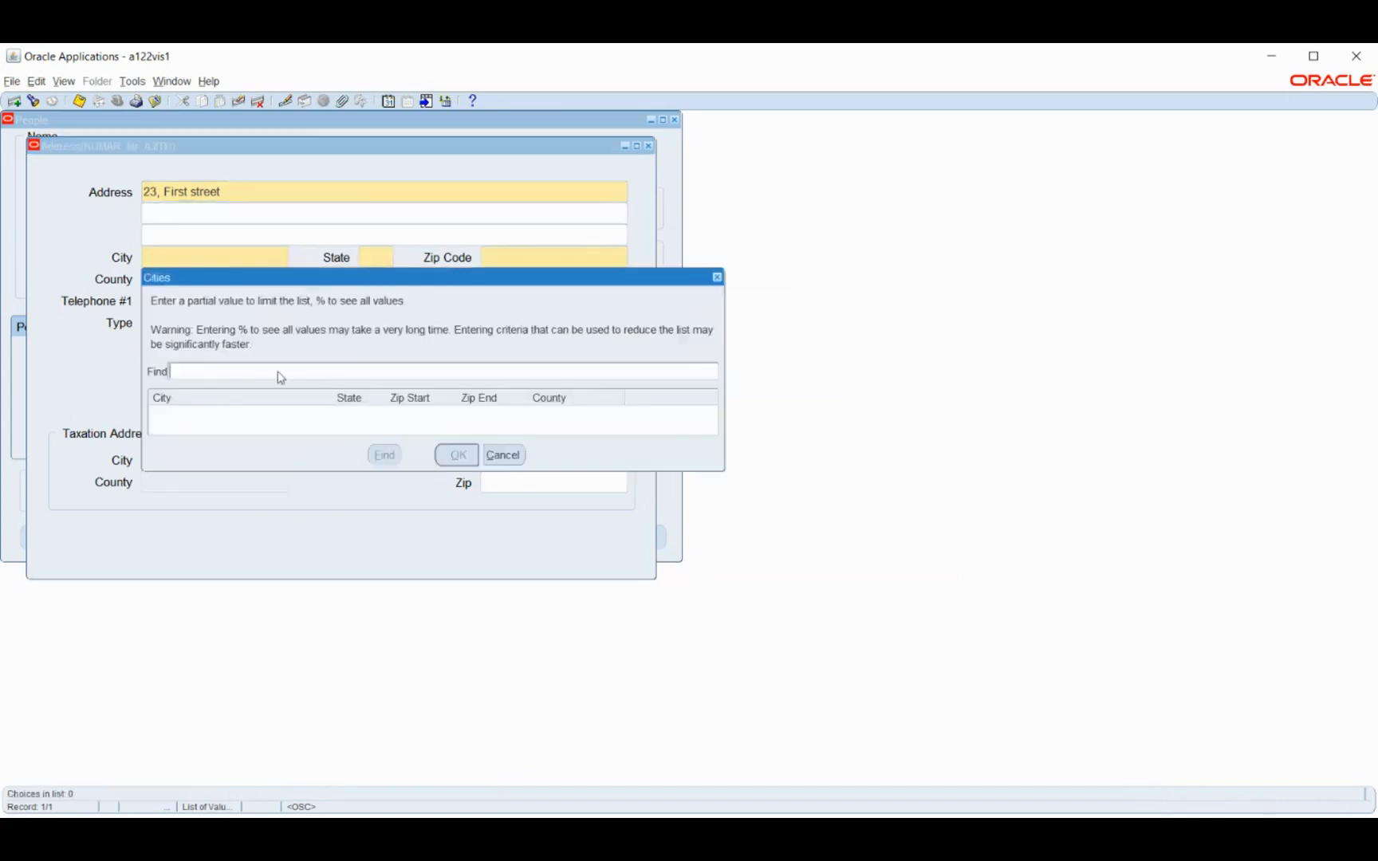
type("%")
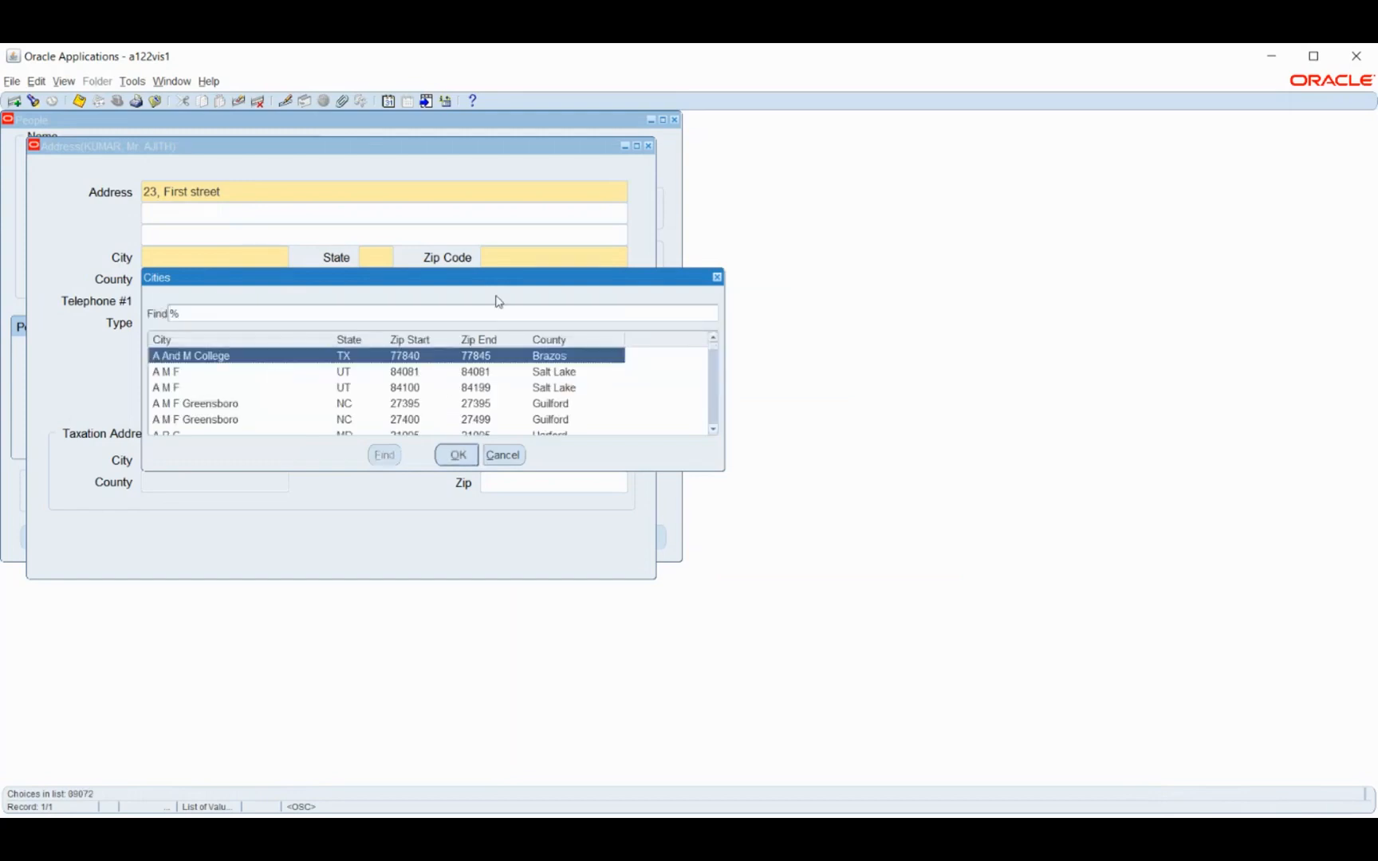
left_click_drag(491, 268, 494, 180)
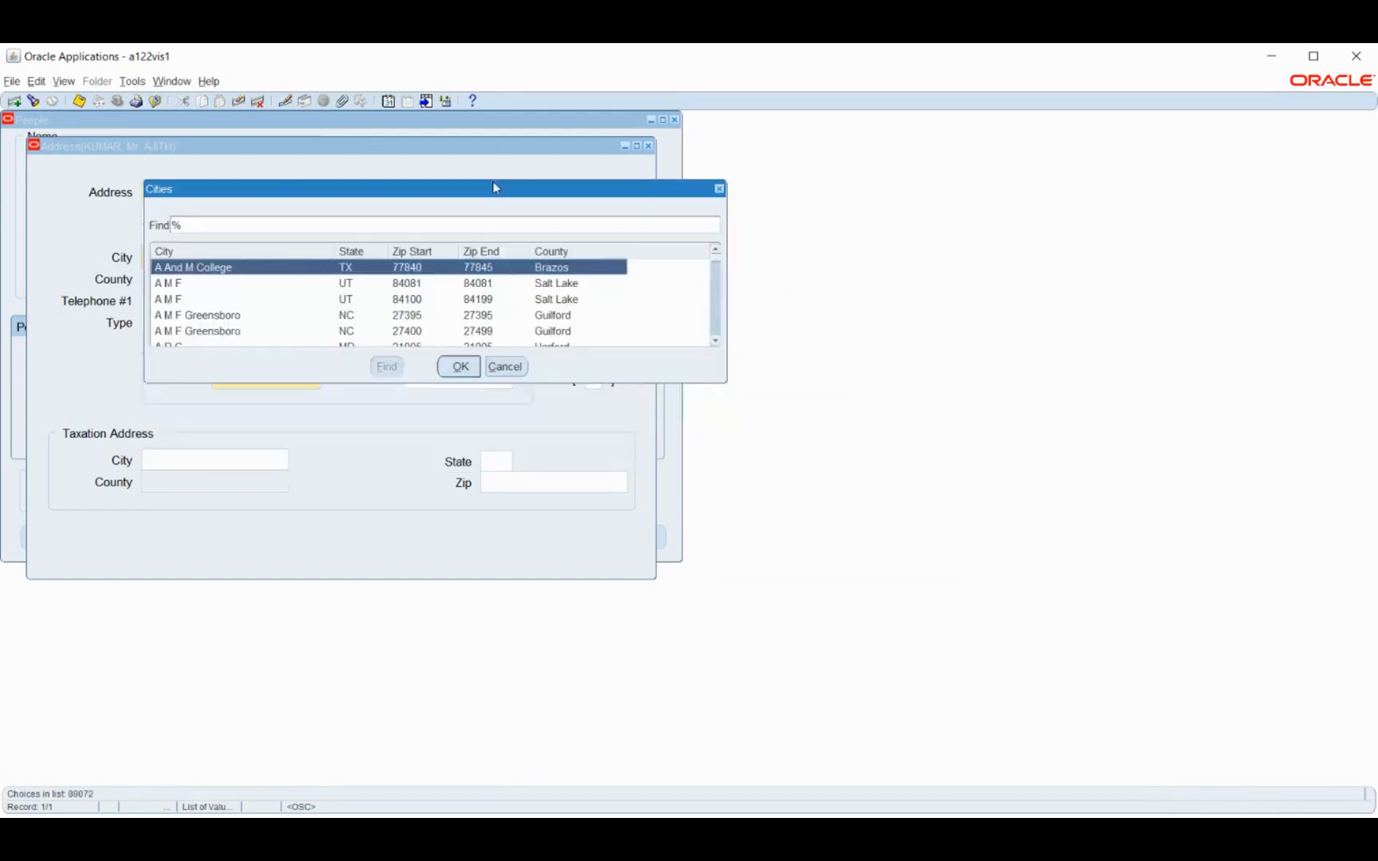
left_click_drag(556, 383, 557, 628)
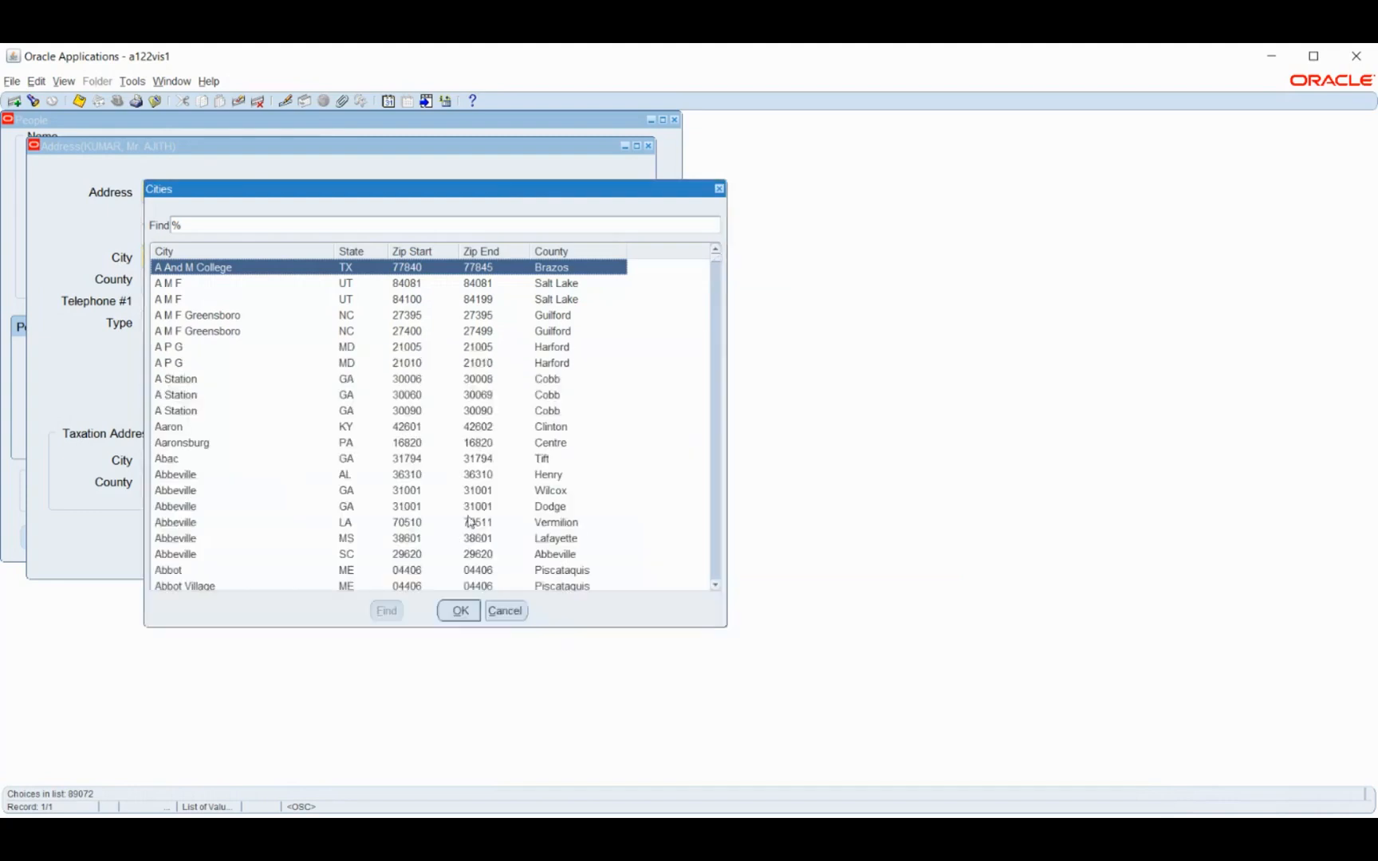
scroll(343, 416, "down", 6)
scroll(342, 416, "down", 6)
scroll(343, 416, "down", 1)
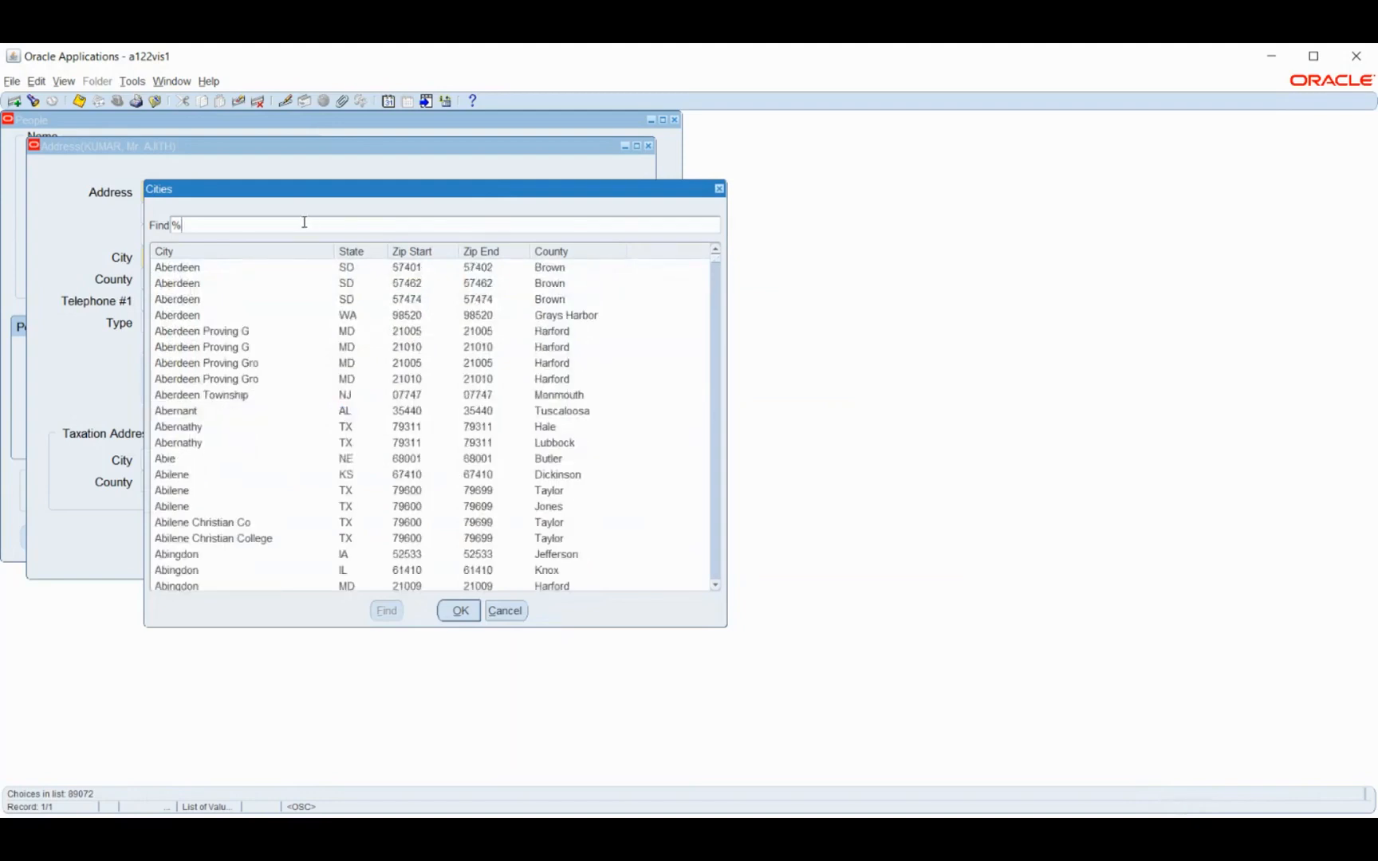
Search the city list for India and look through the matching cities, states and counties
type("In")
key("Return")
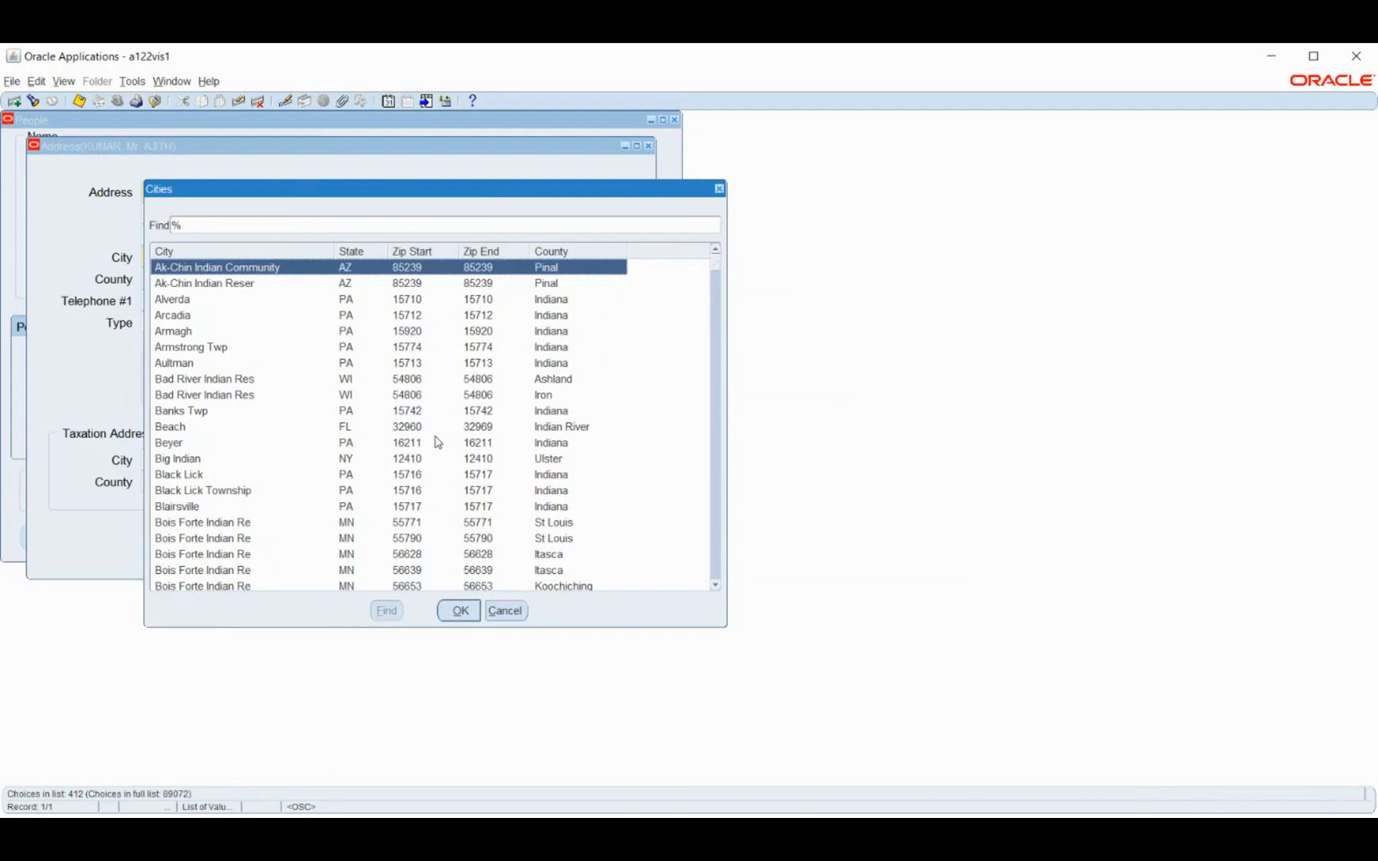
scroll(438, 443, "down", 1)
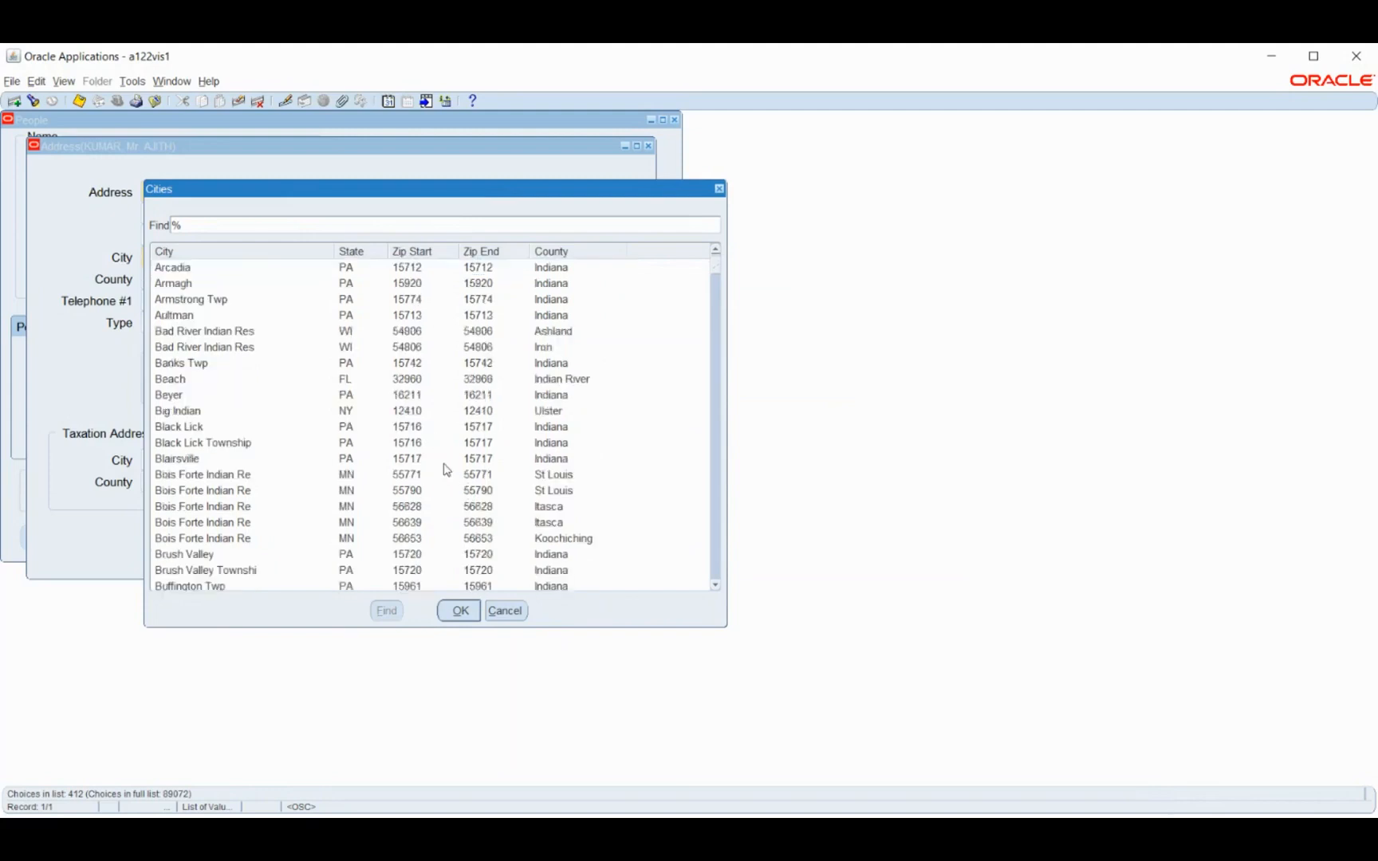
scroll(444, 444, "down", 6)
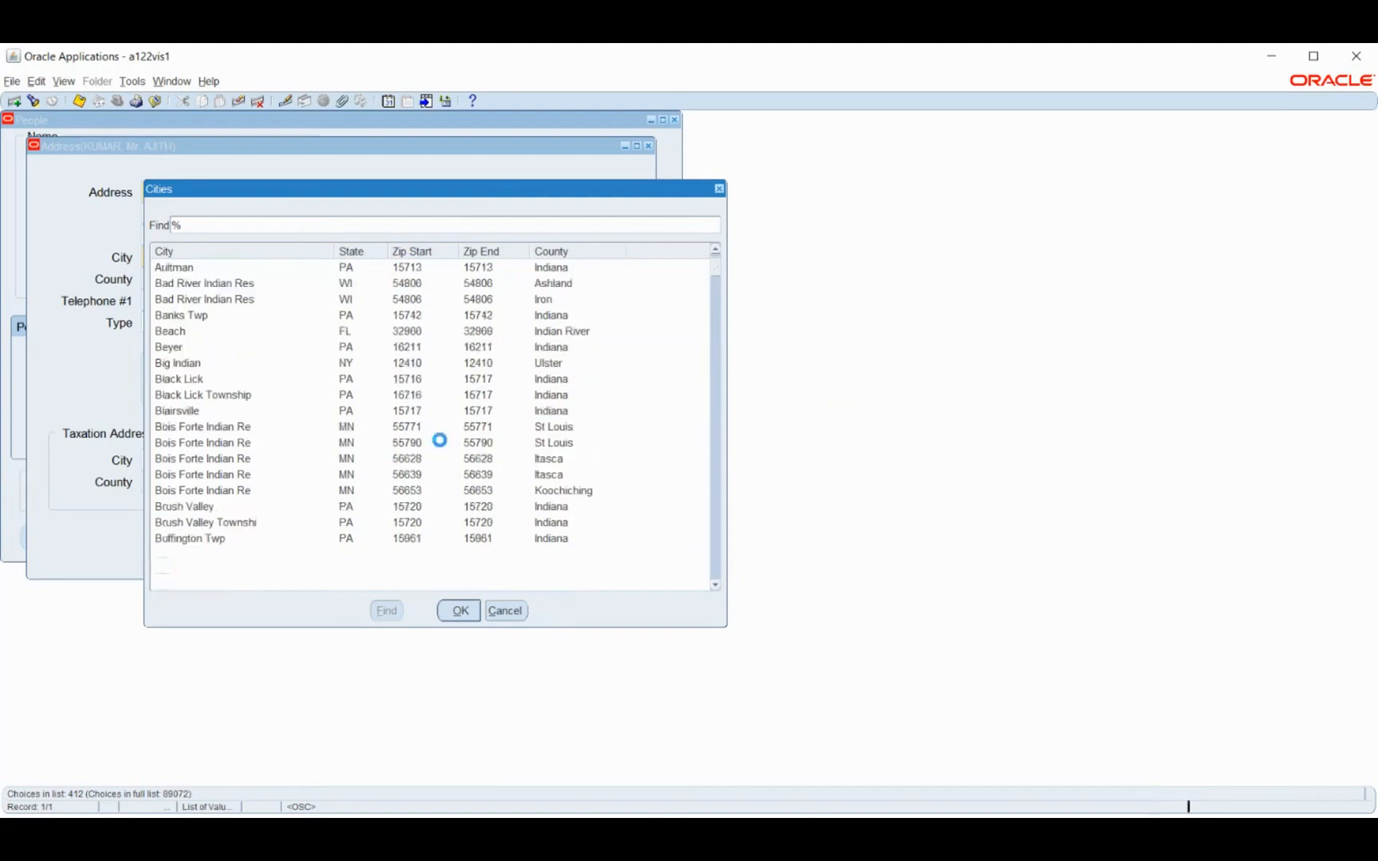
scroll(526, 474, "down", 6)
scroll(519, 474, "down", 5)
scroll(519, 478, "down", 3)
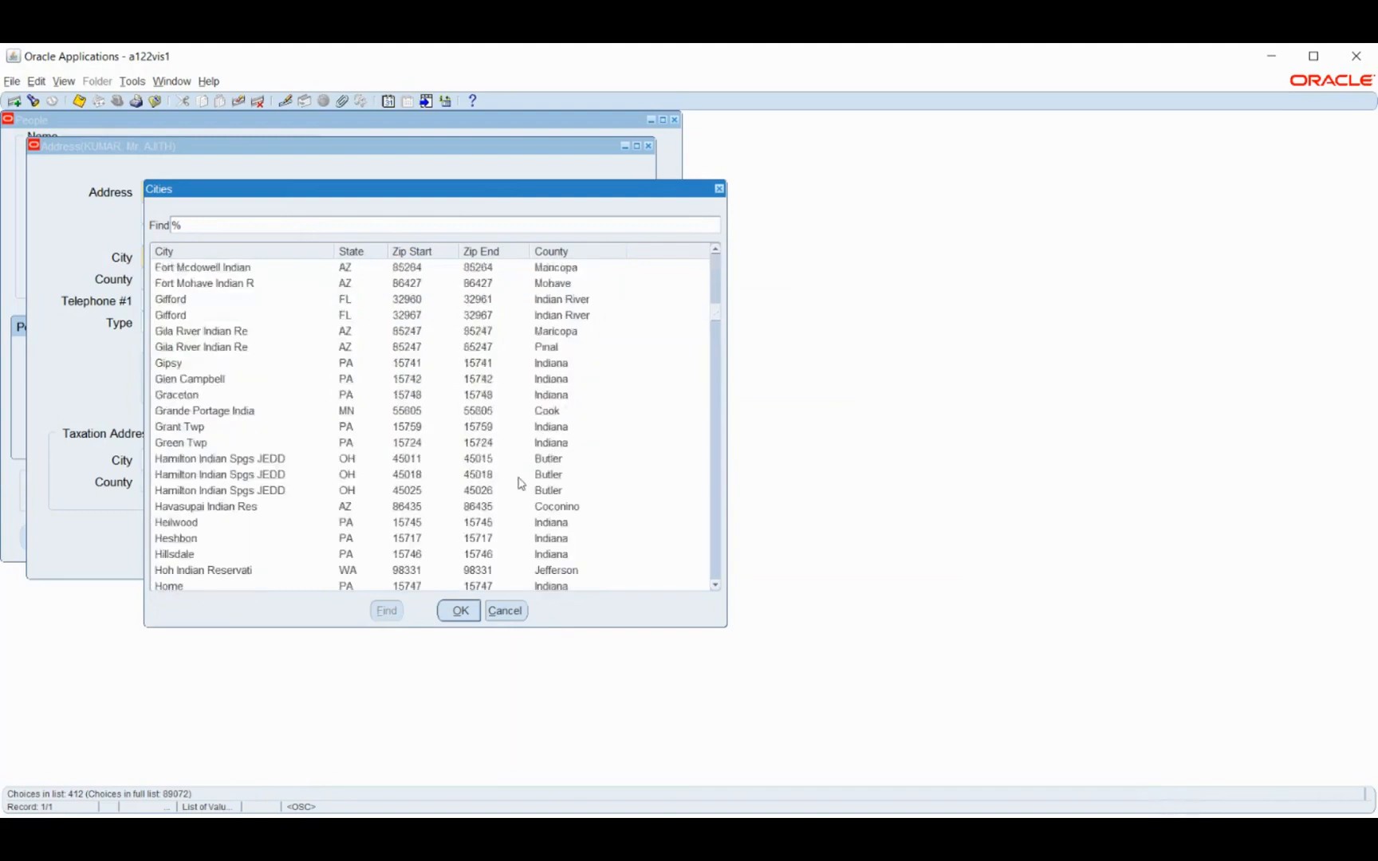
scroll(520, 479, "down", 3)
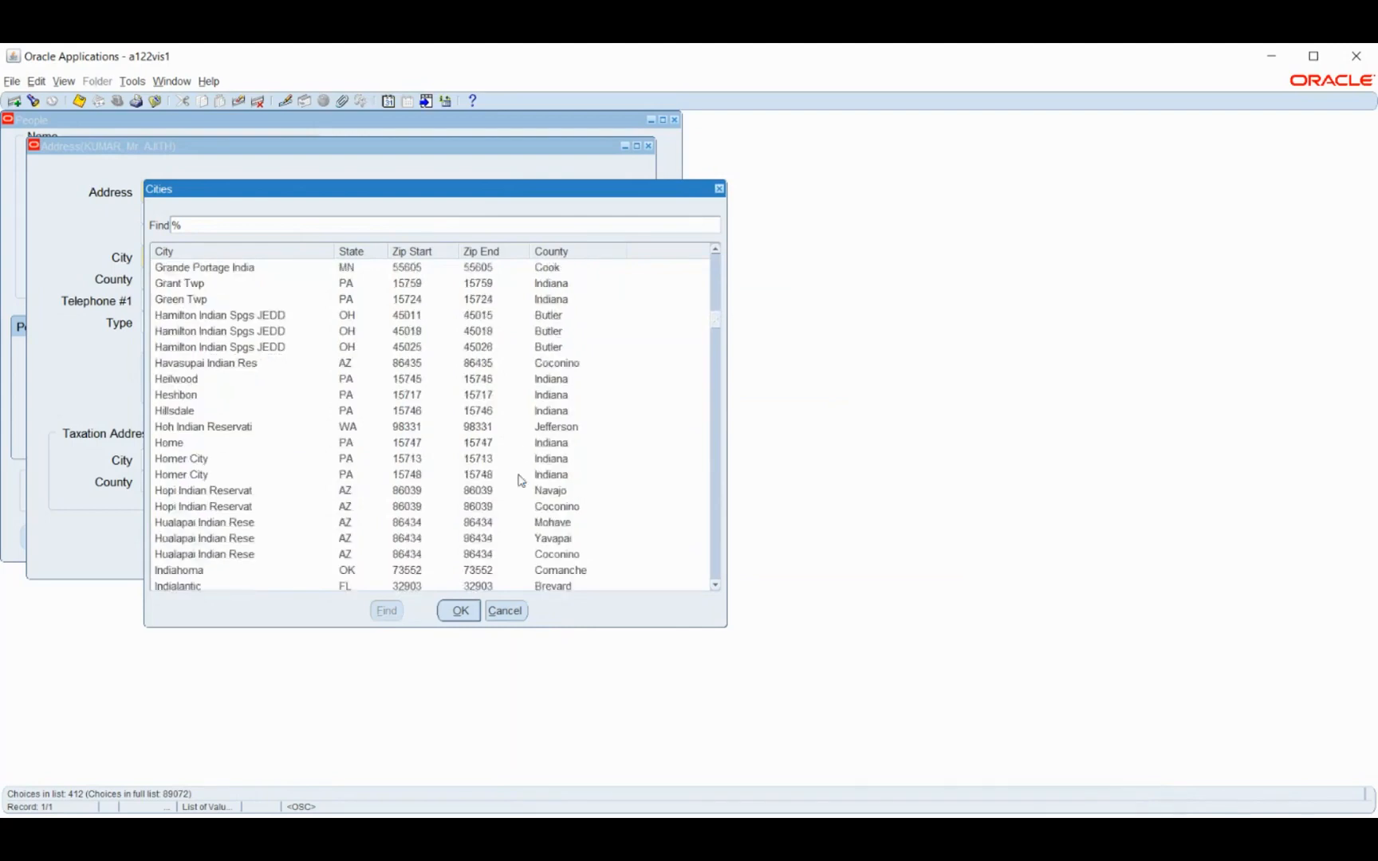
scroll(520, 479, "down", 6)
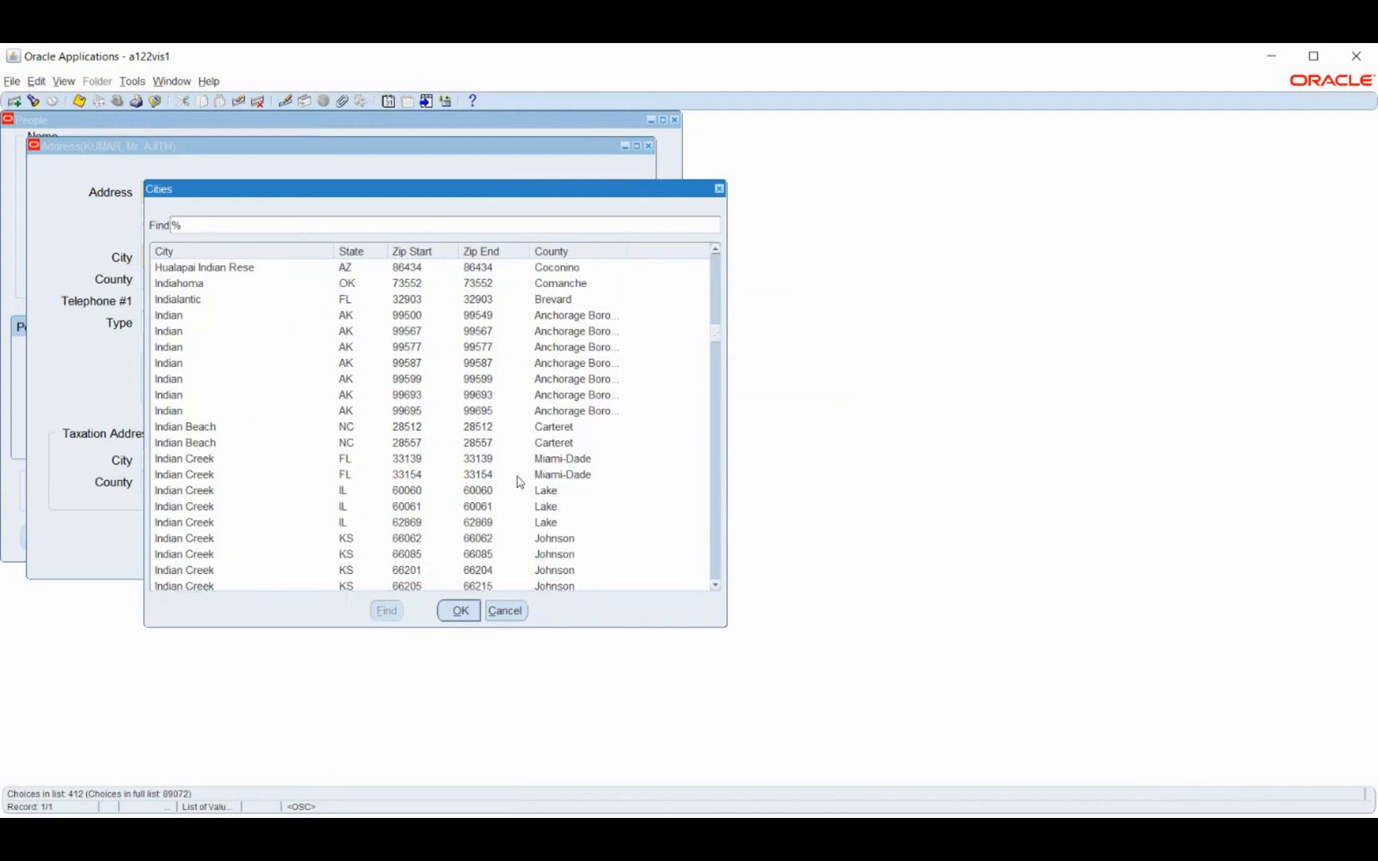
scroll(519, 481, "down", 12)
scroll(517, 473, "down", 7)
scroll(520, 481, "down", 13)
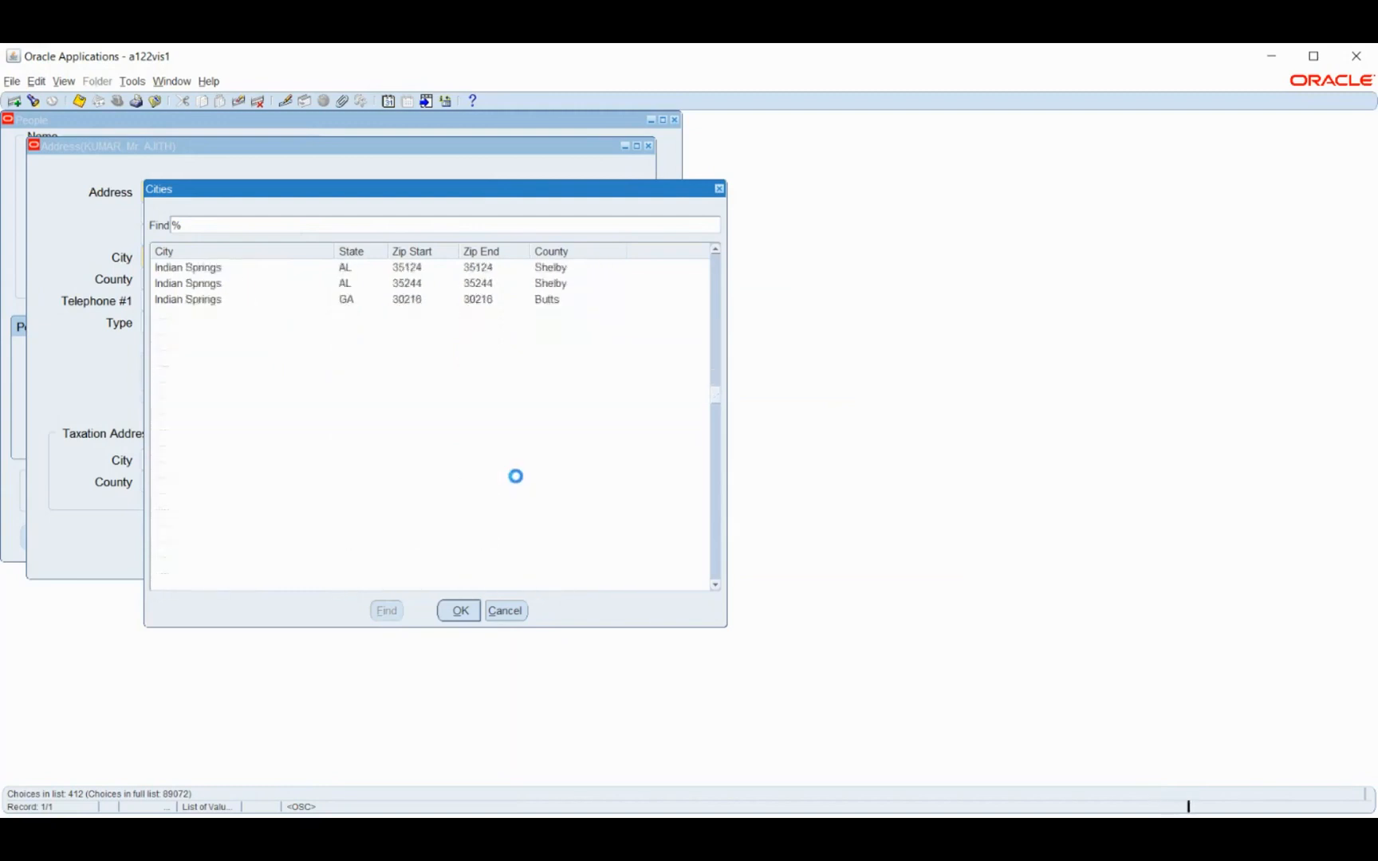
Search the city list for the employee's own city and leave the list without choosing a value
left_click(289, 224)
type("Chennai")
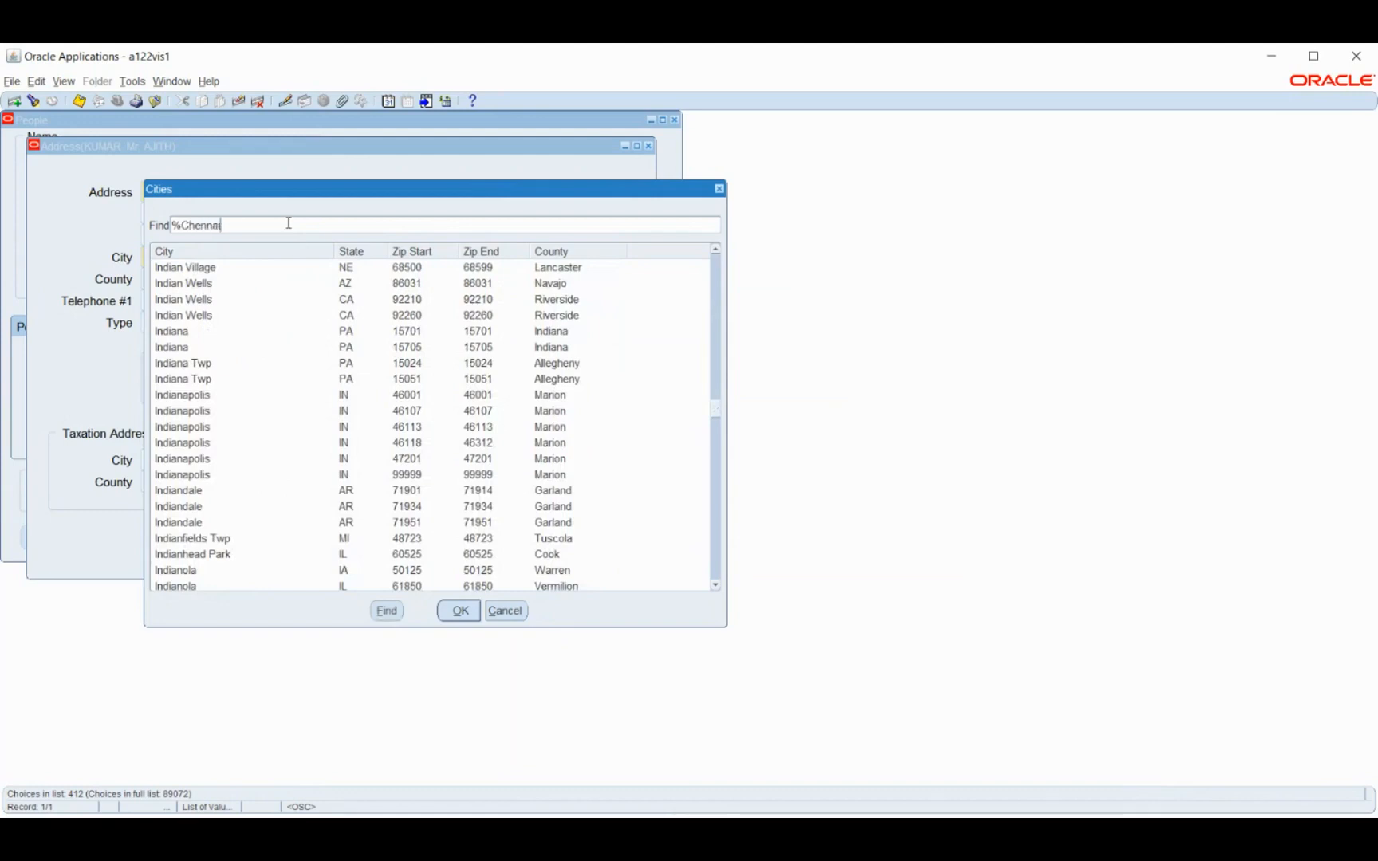
key("Return")
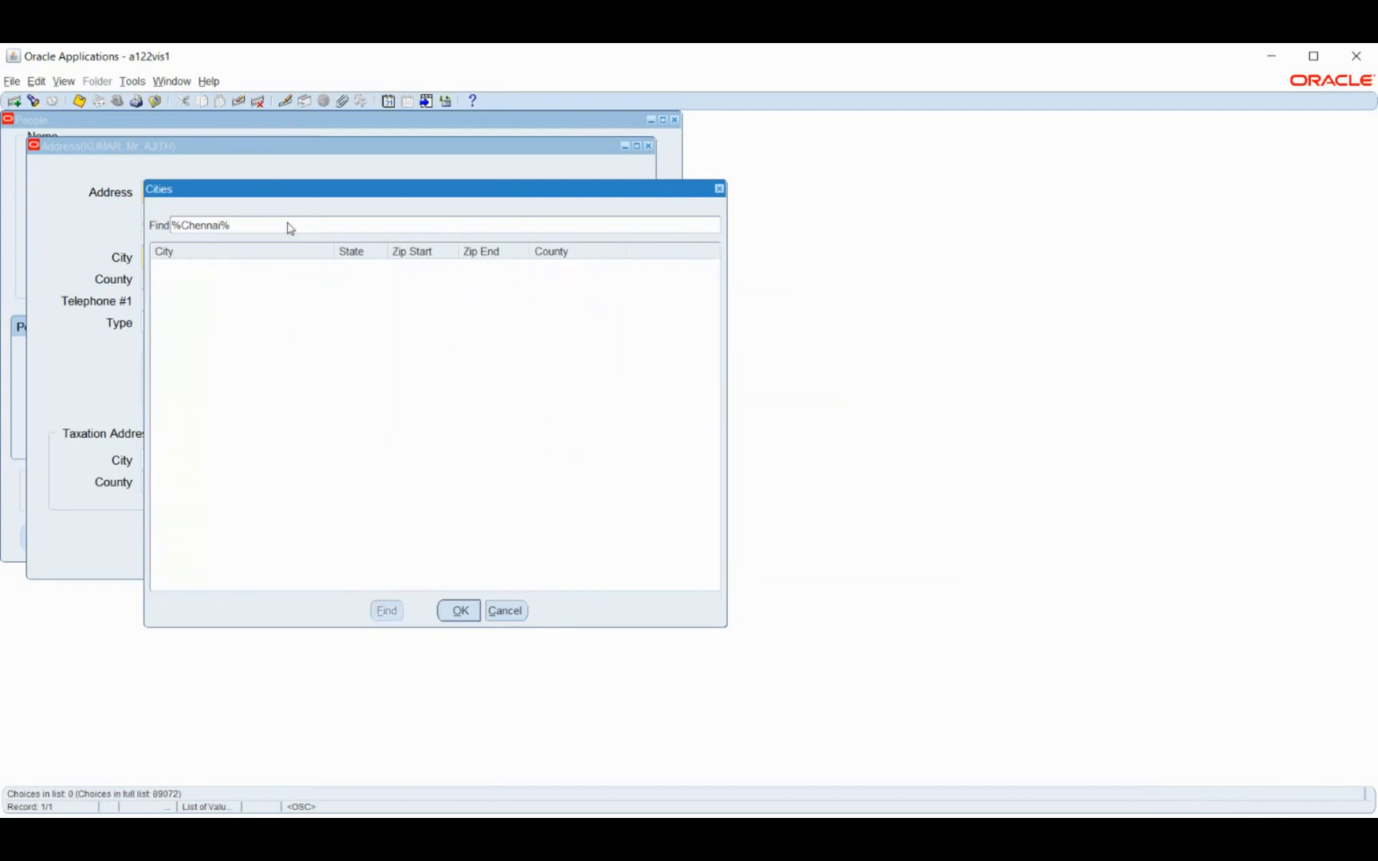
left_click(512, 609)
Enter the employee's city name in the second address line, try a partial city name in the City field and clear it
left_click(250, 209)
type("Chennai")
key("Tab")
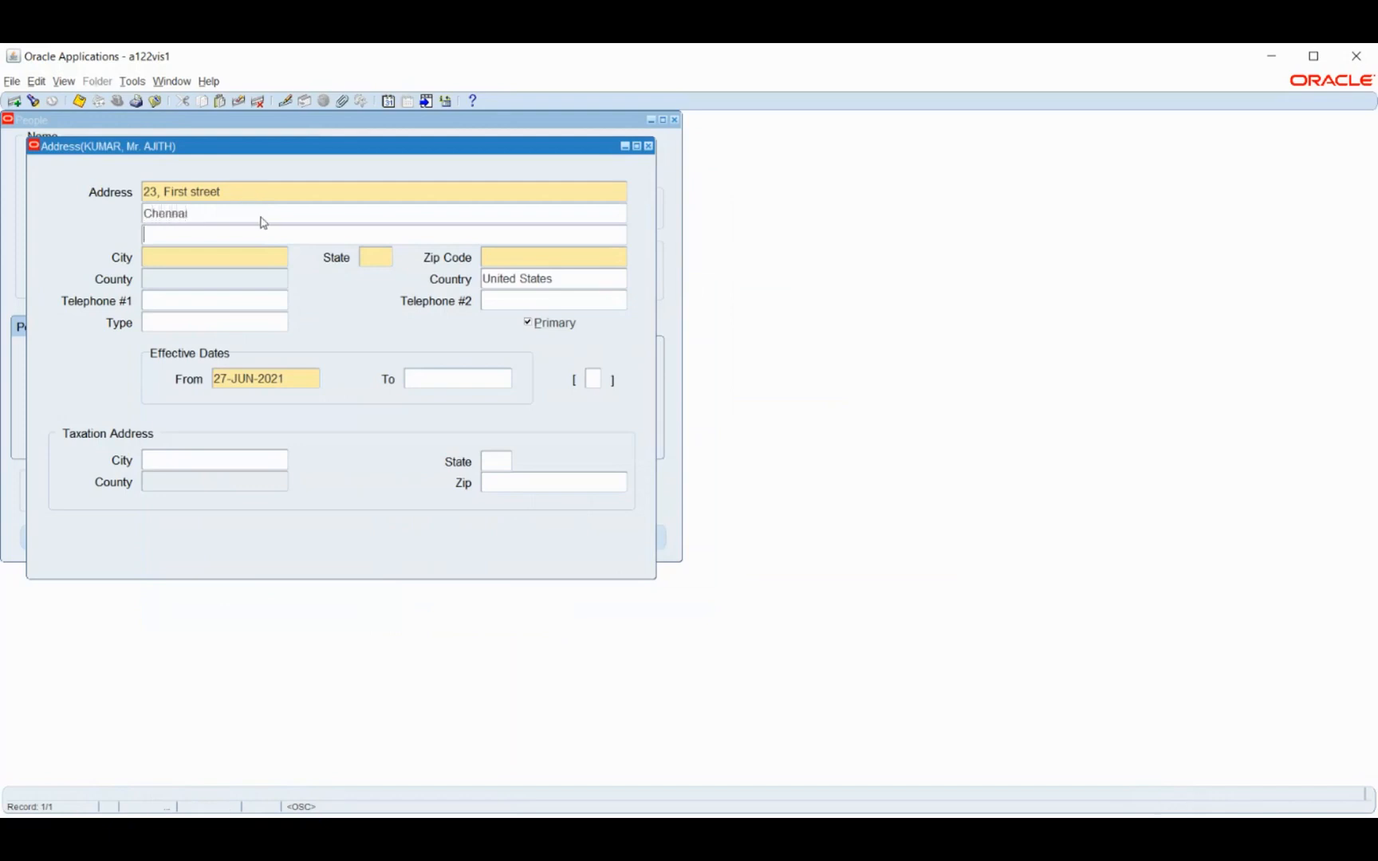
left_click(205, 255)
type("Che")
left_click(492, 452)
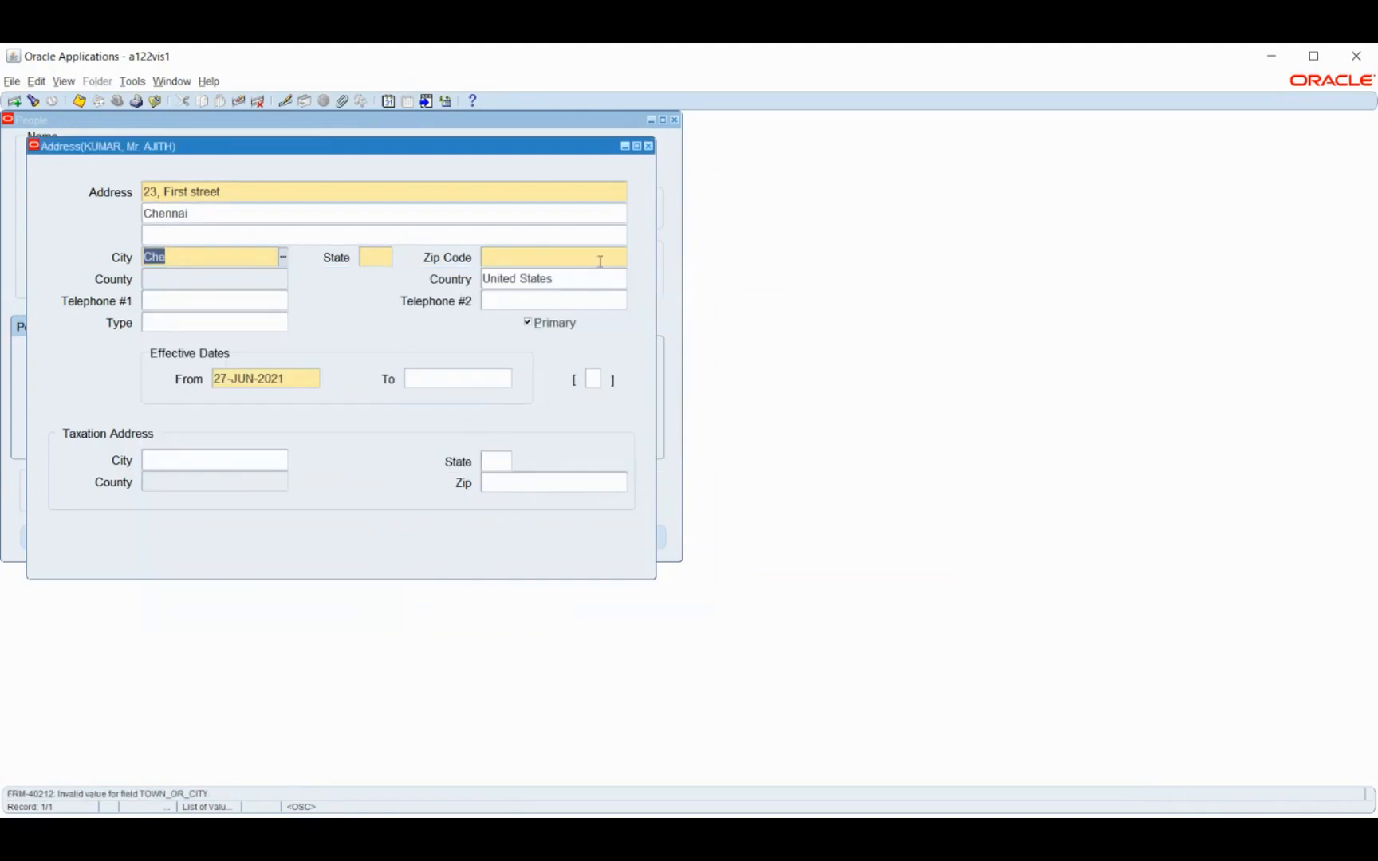
key("BackSpace")
Try to set the address country to India, clear the entry and check the list of available countries
left_click(584, 278)
key("BackSpace")
type("India")
key("Tab")
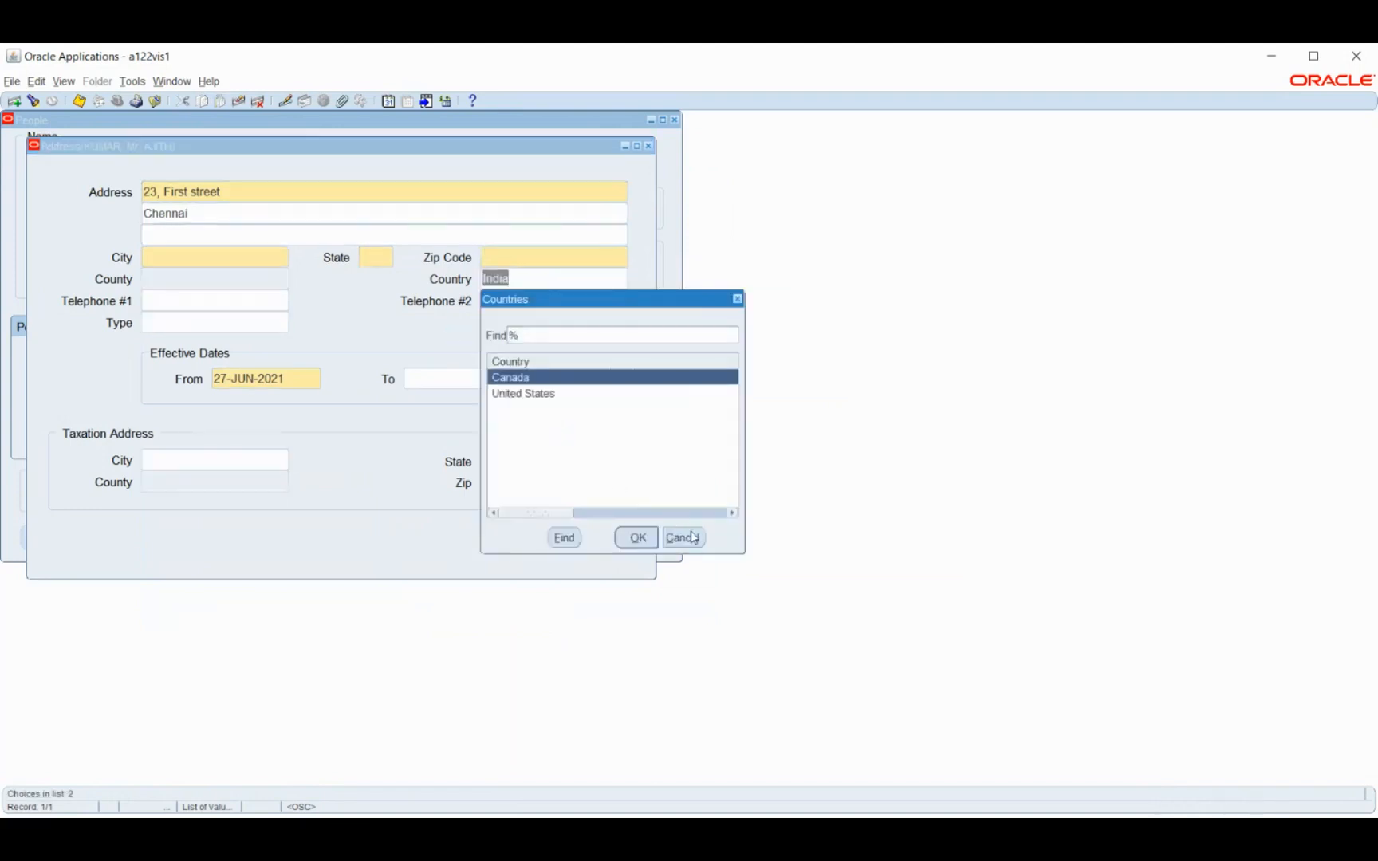
left_click(693, 541)
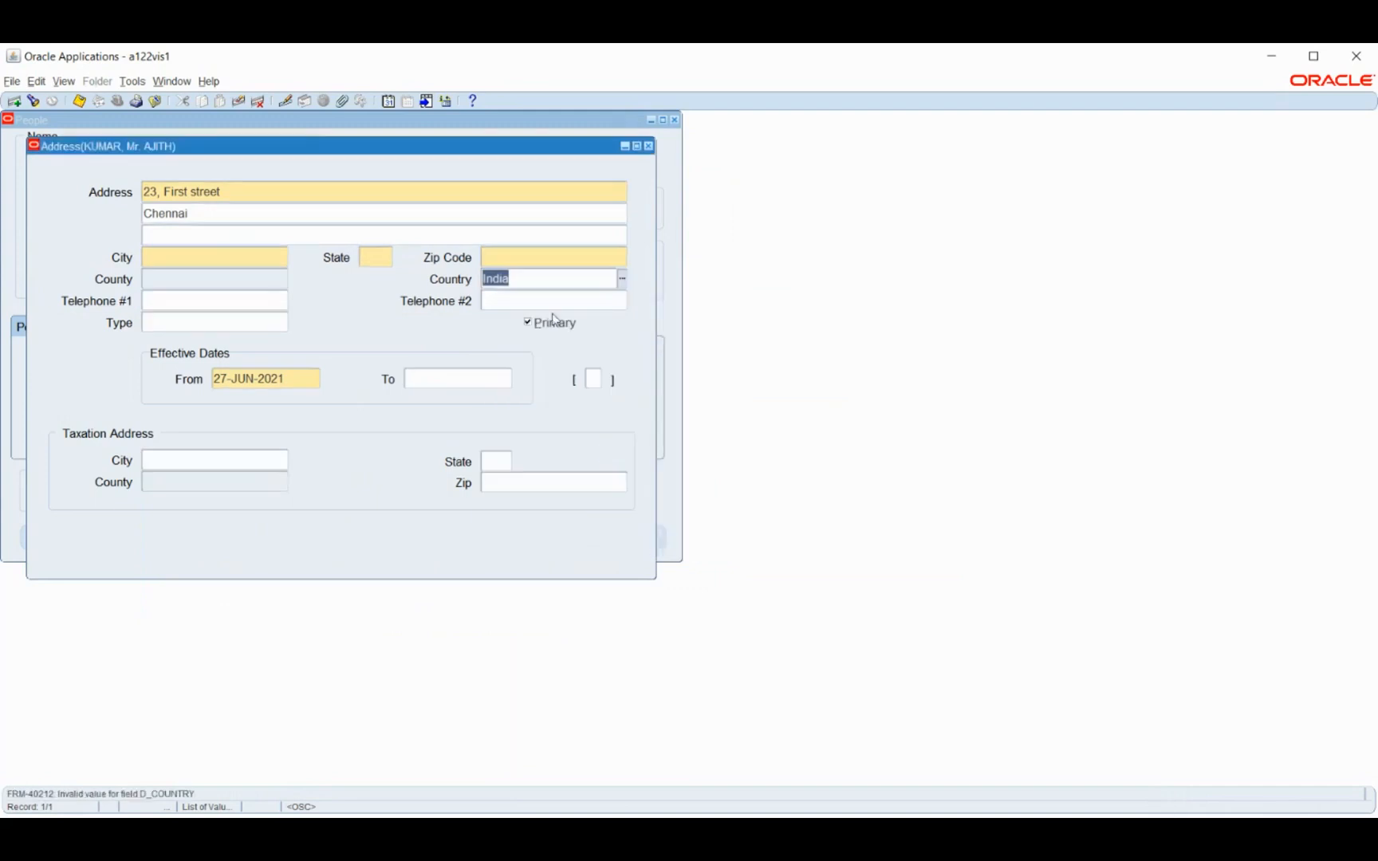
key("BackSpace")
left_click(620, 277)
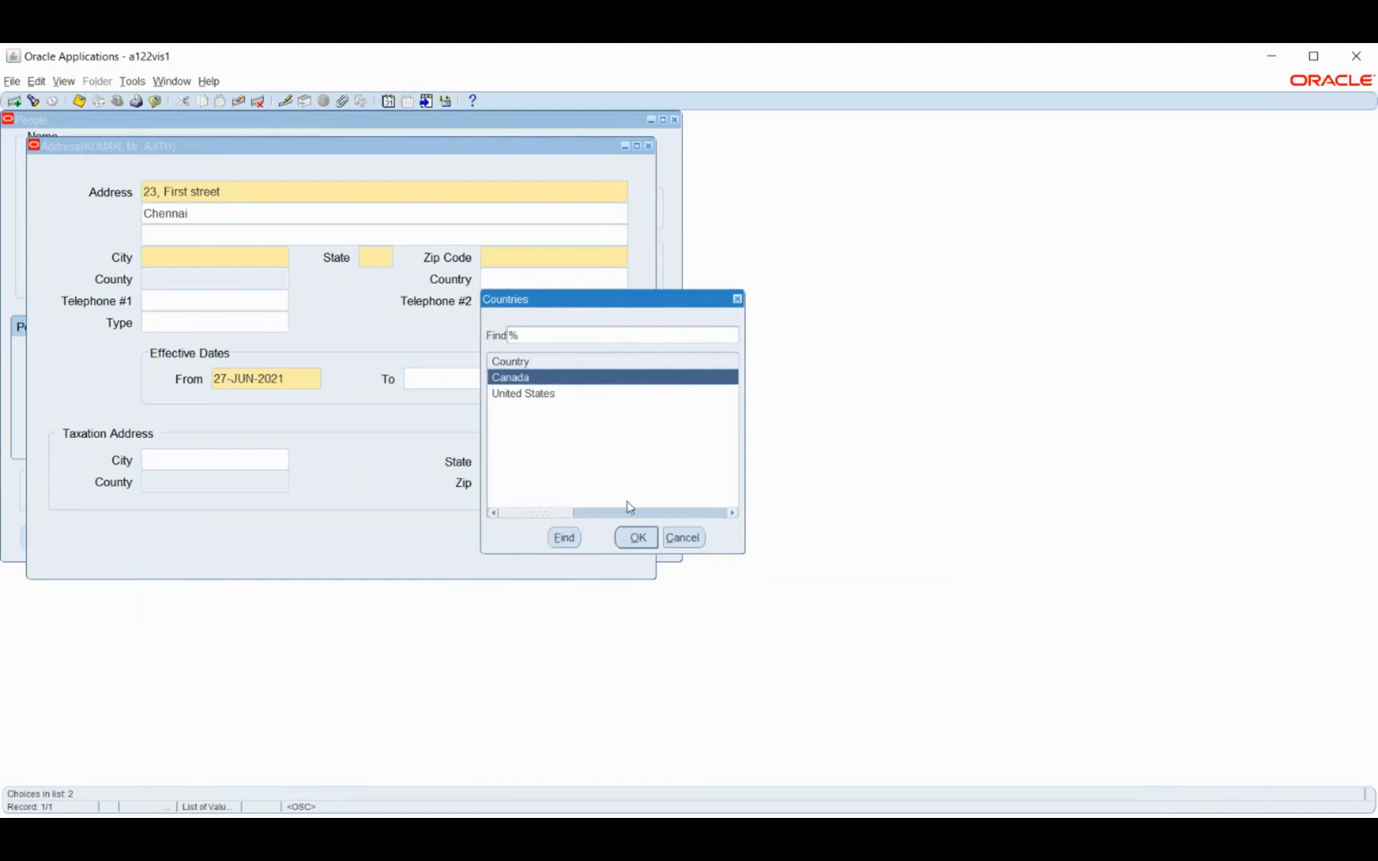
left_click(683, 539)
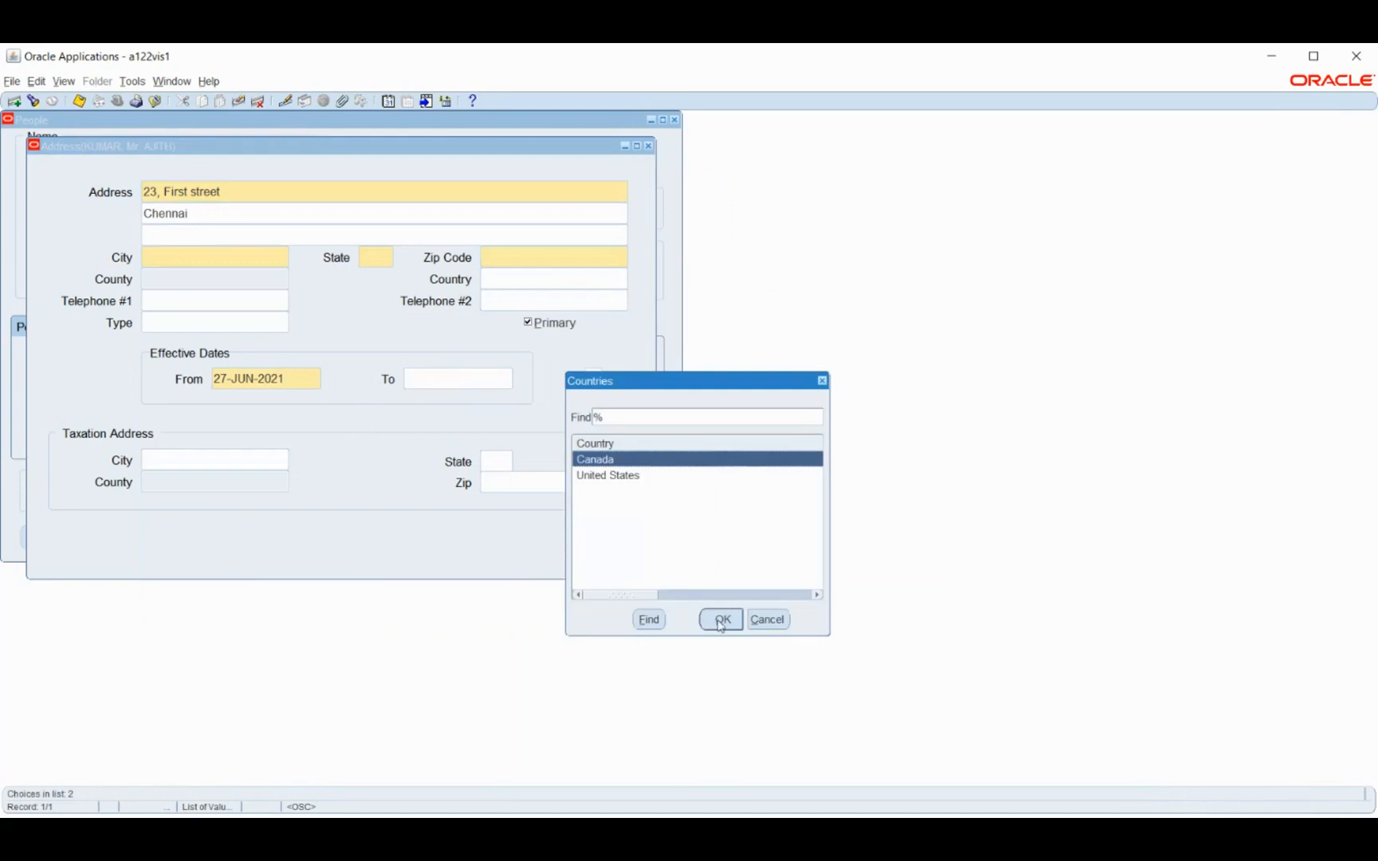
Set the address country to Canada, and close the employee's address form without saving the entries
left_click(767, 621)
left_click(620, 477)
left_click(766, 621)
left_click(735, 620)
left_click(720, 620)
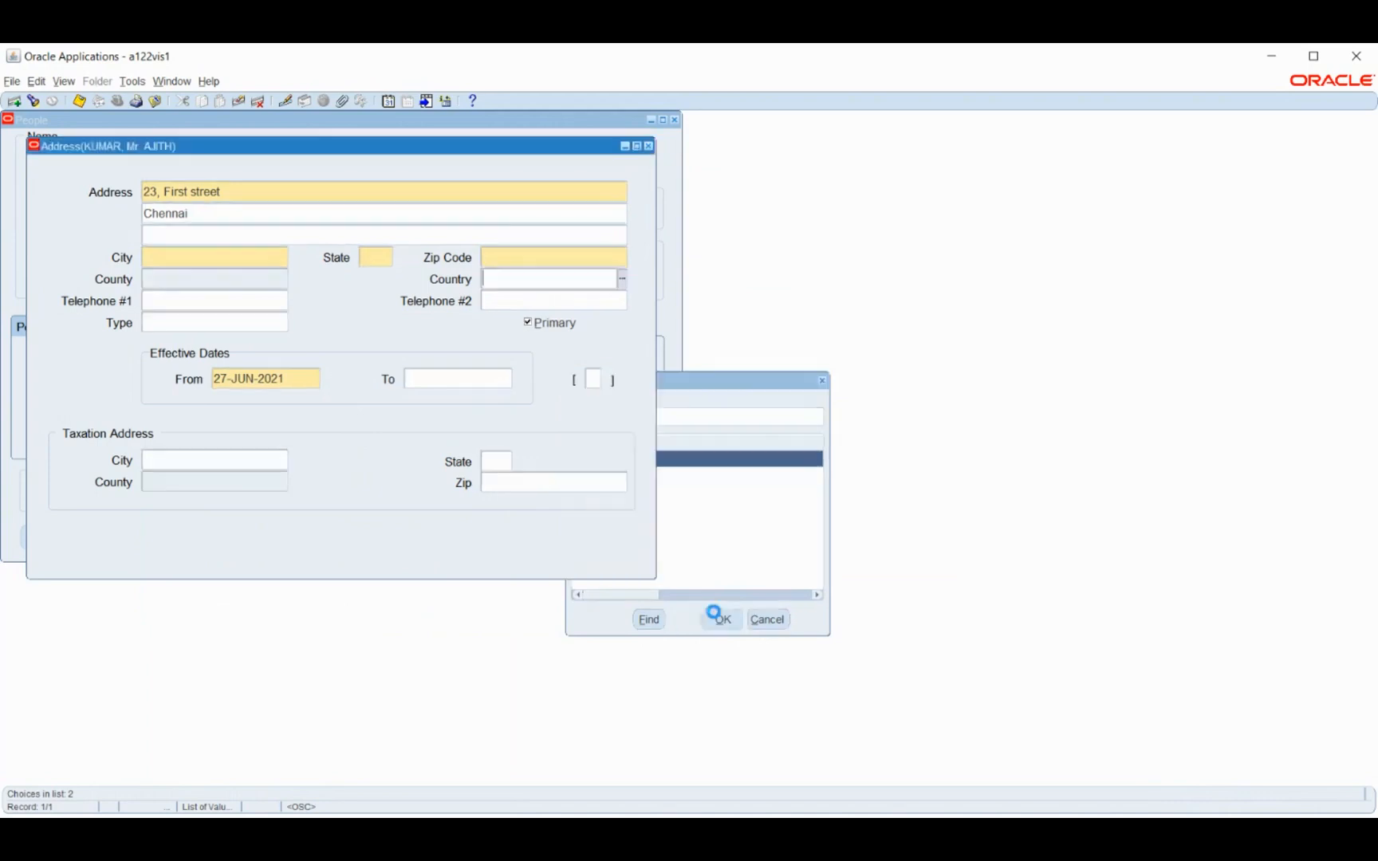
left_click(649, 148)
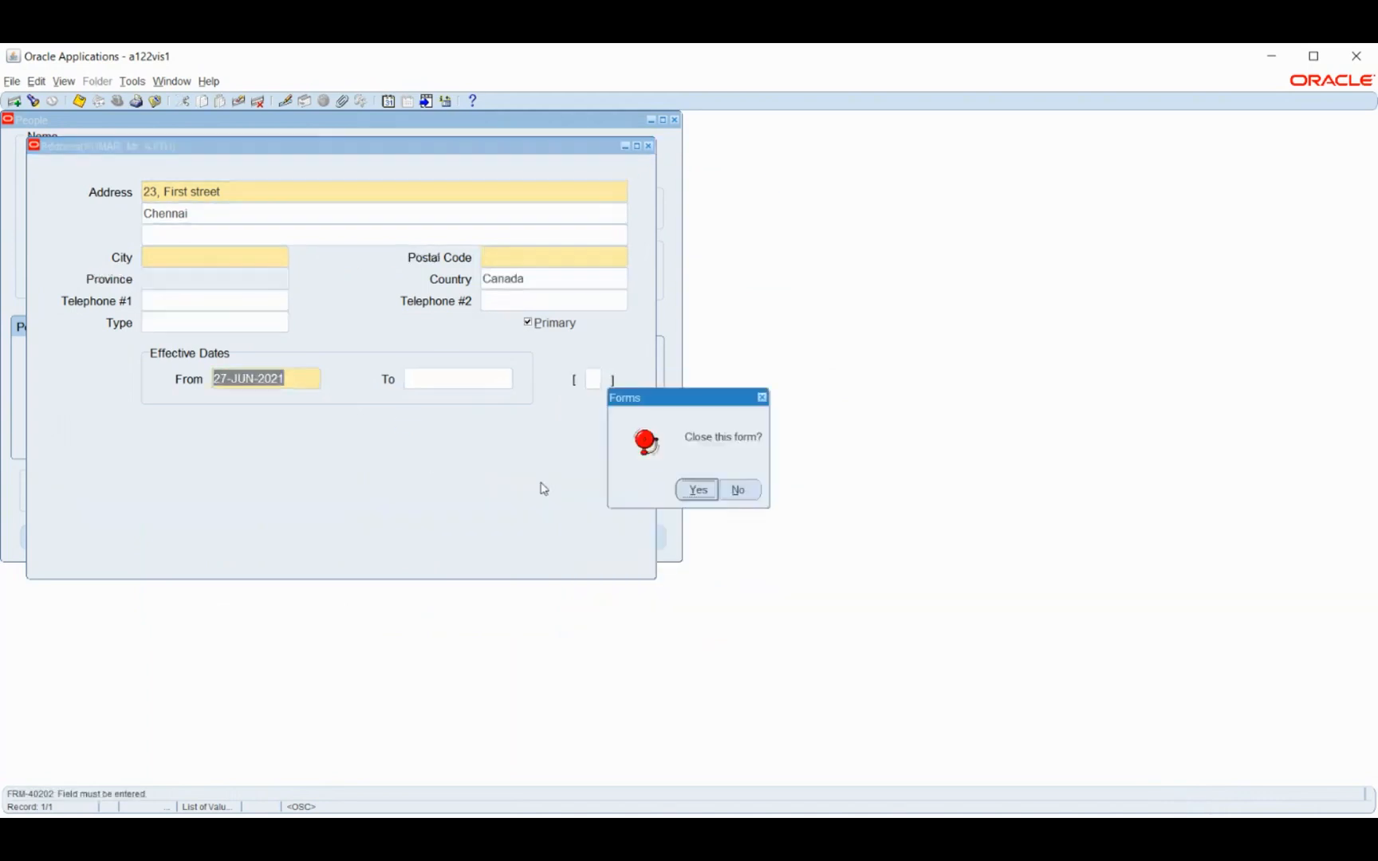
left_click(698, 490)
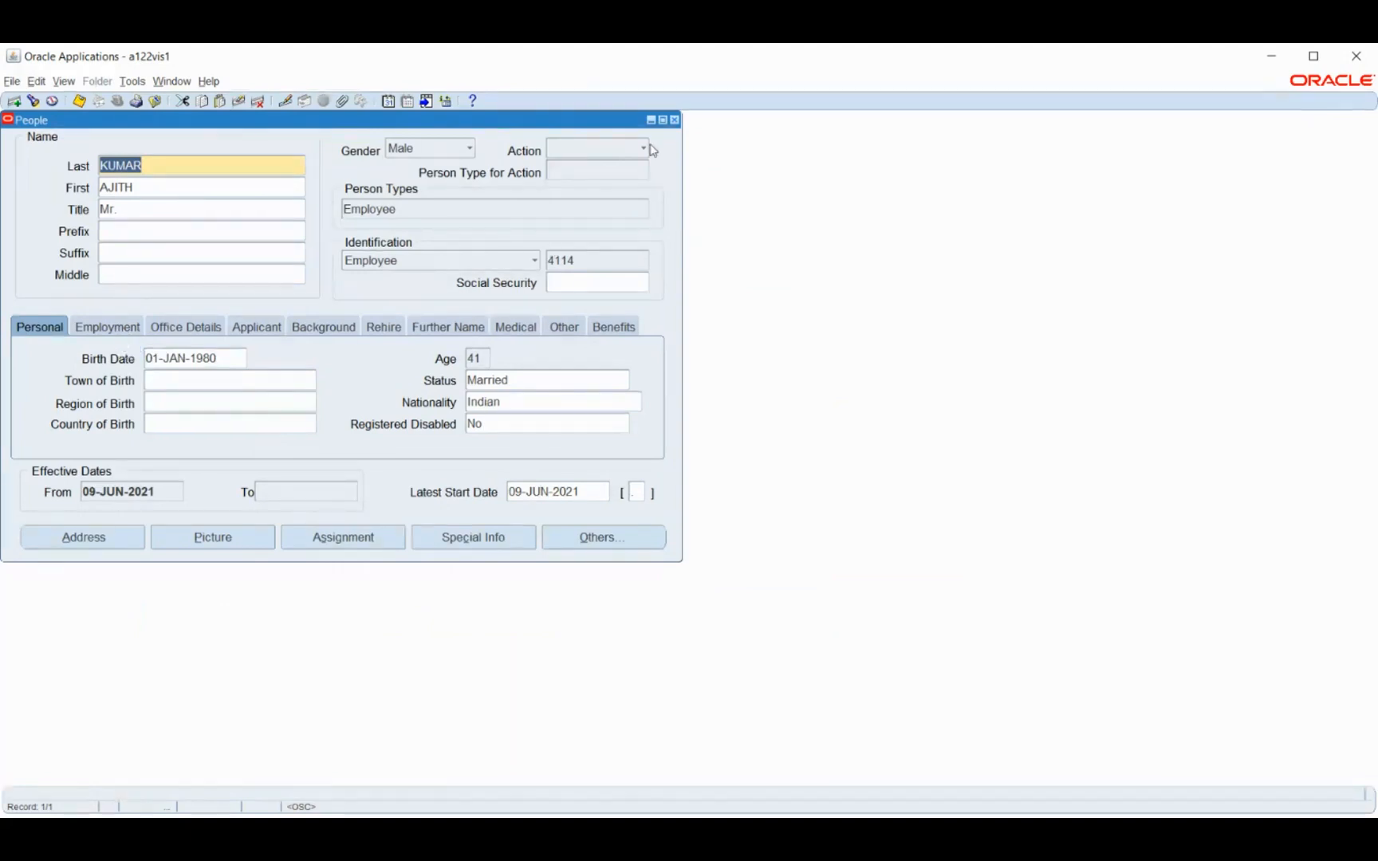
Close the People form and open the organization Description form under Work Structures
left_click(675, 121)
scroll(72, 312, "down", 4)
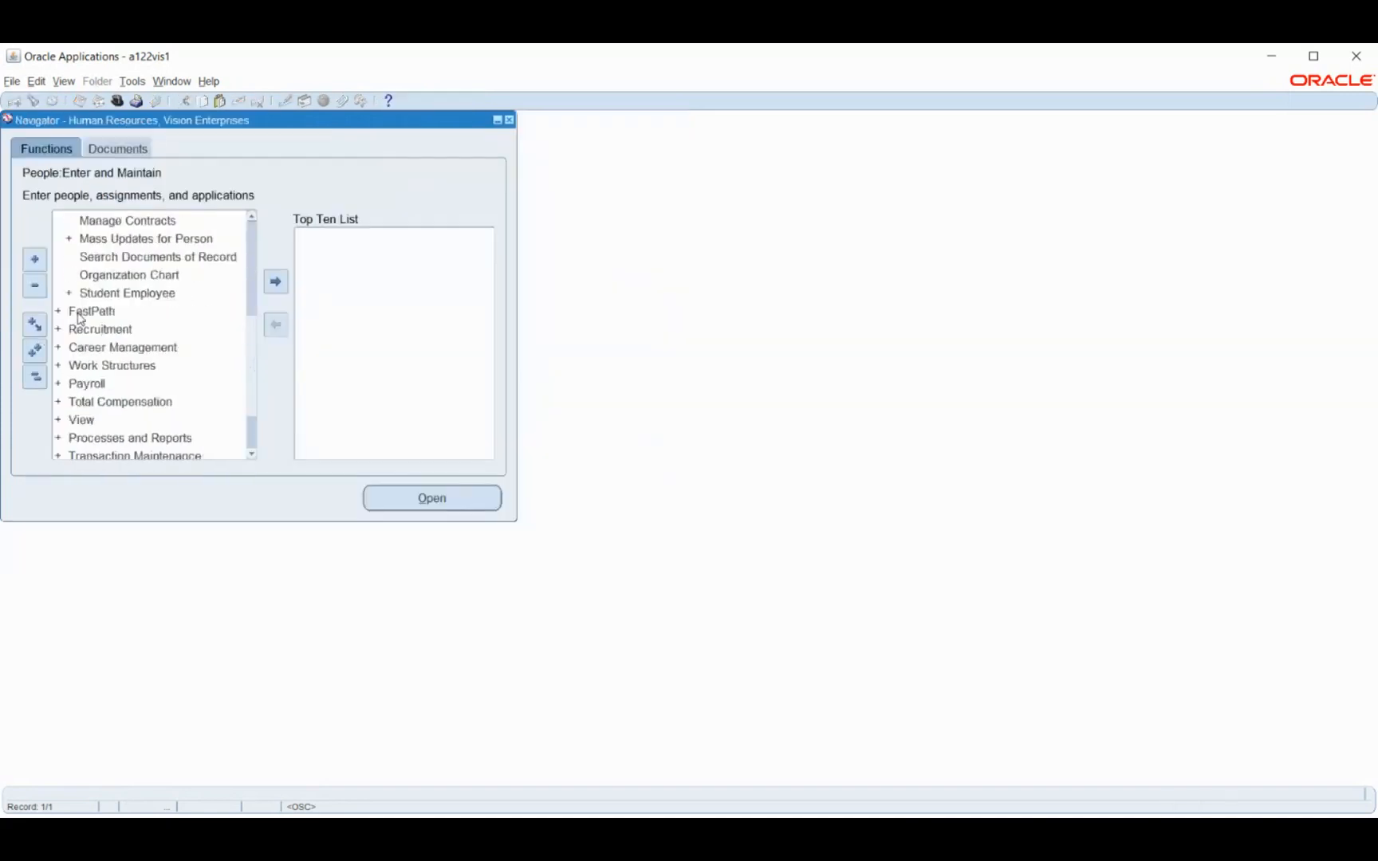
double_click(98, 366)
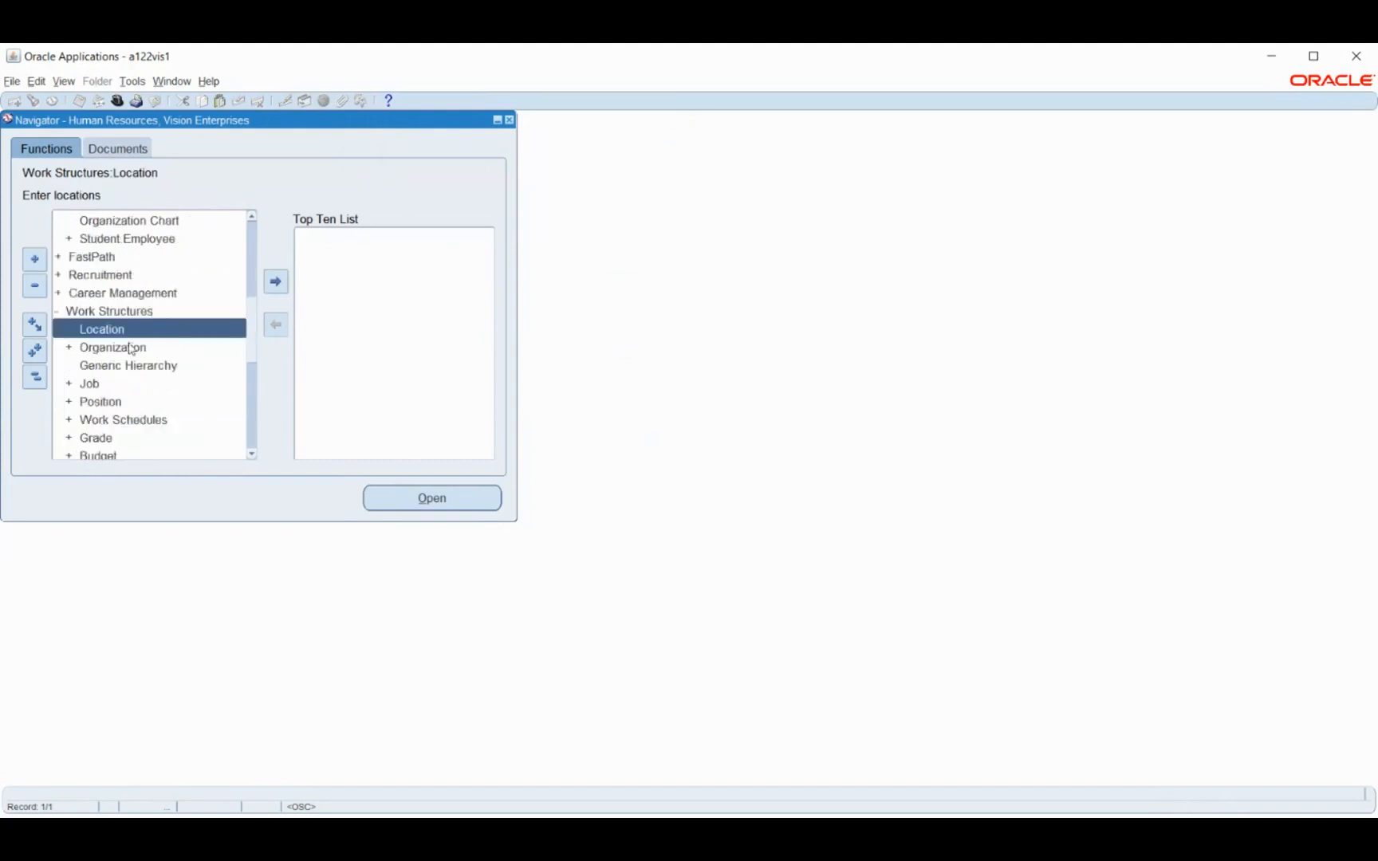
double_click(131, 349)
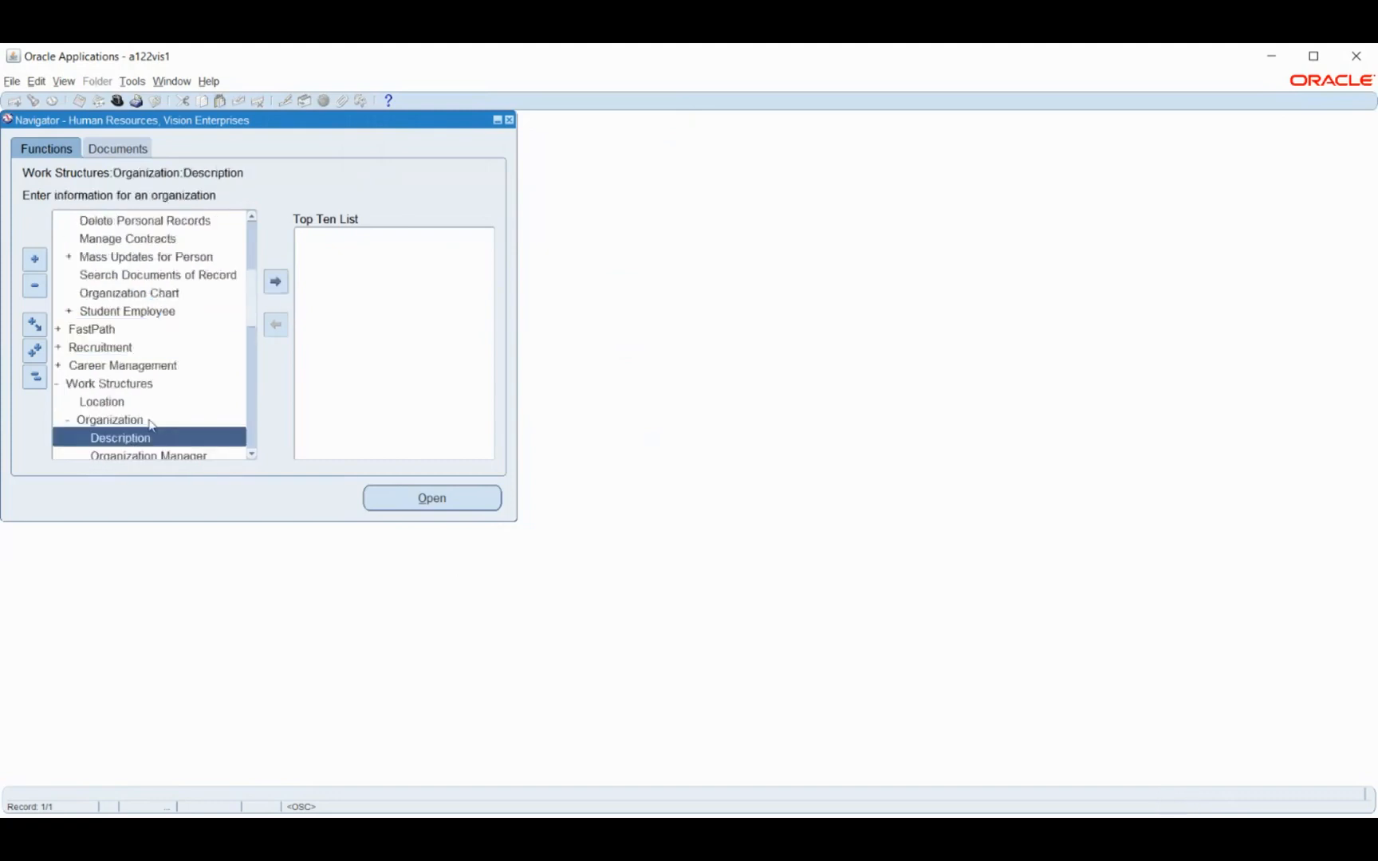
double_click(129, 431)
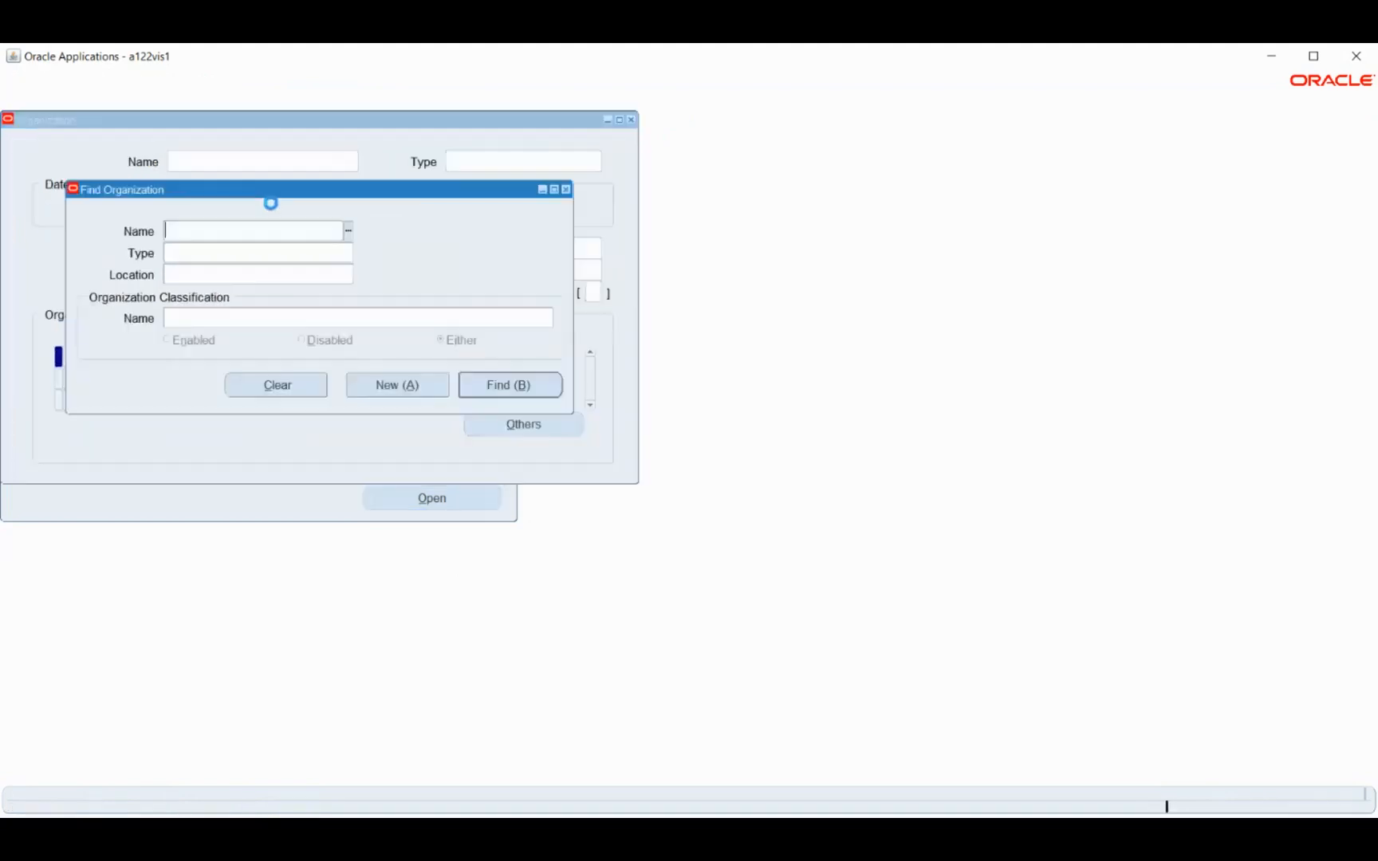
Find the organization MB_Payroll Unit by searching for names that start with mb
type("mb")
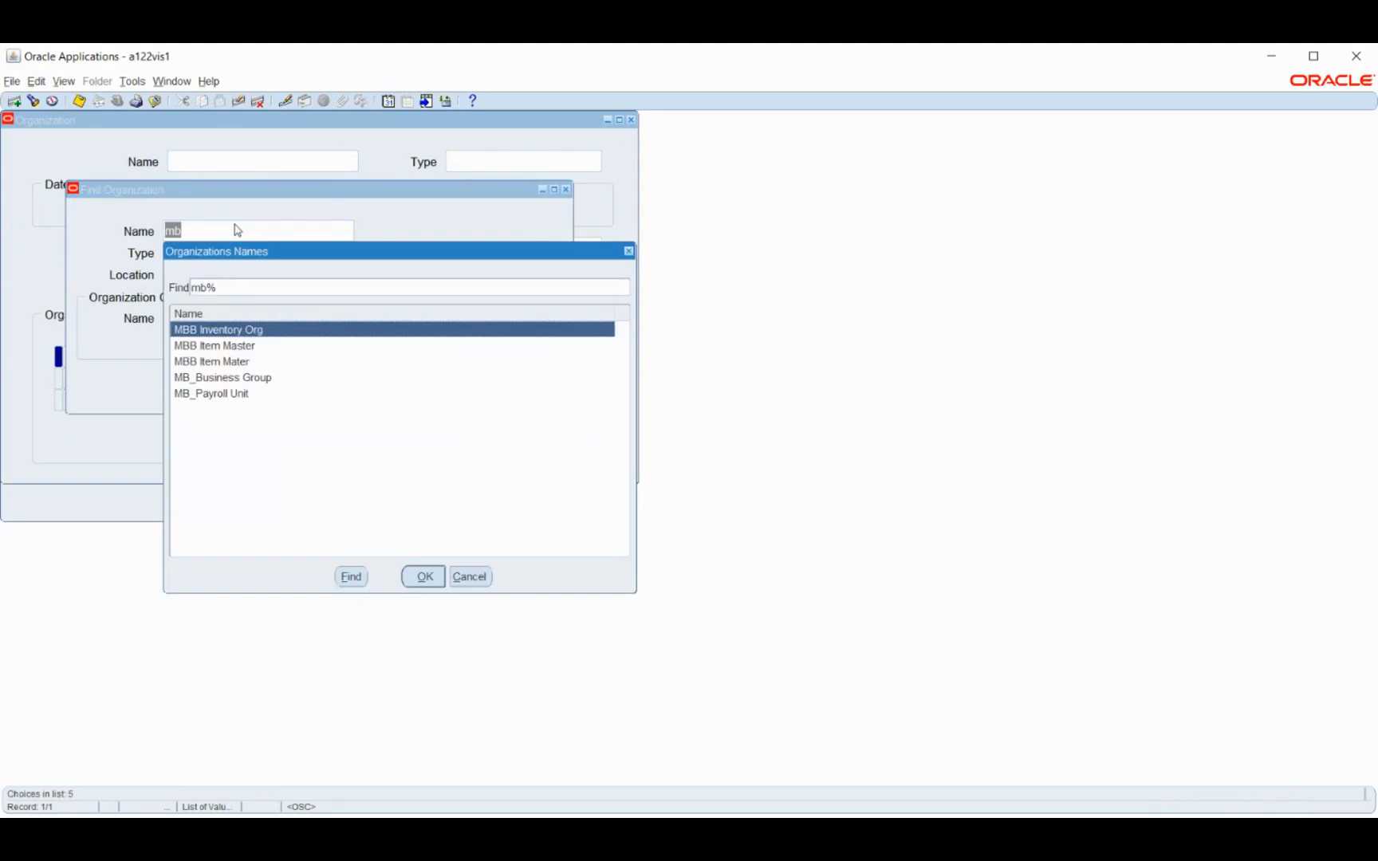
left_click(235, 395)
left_click(420, 580)
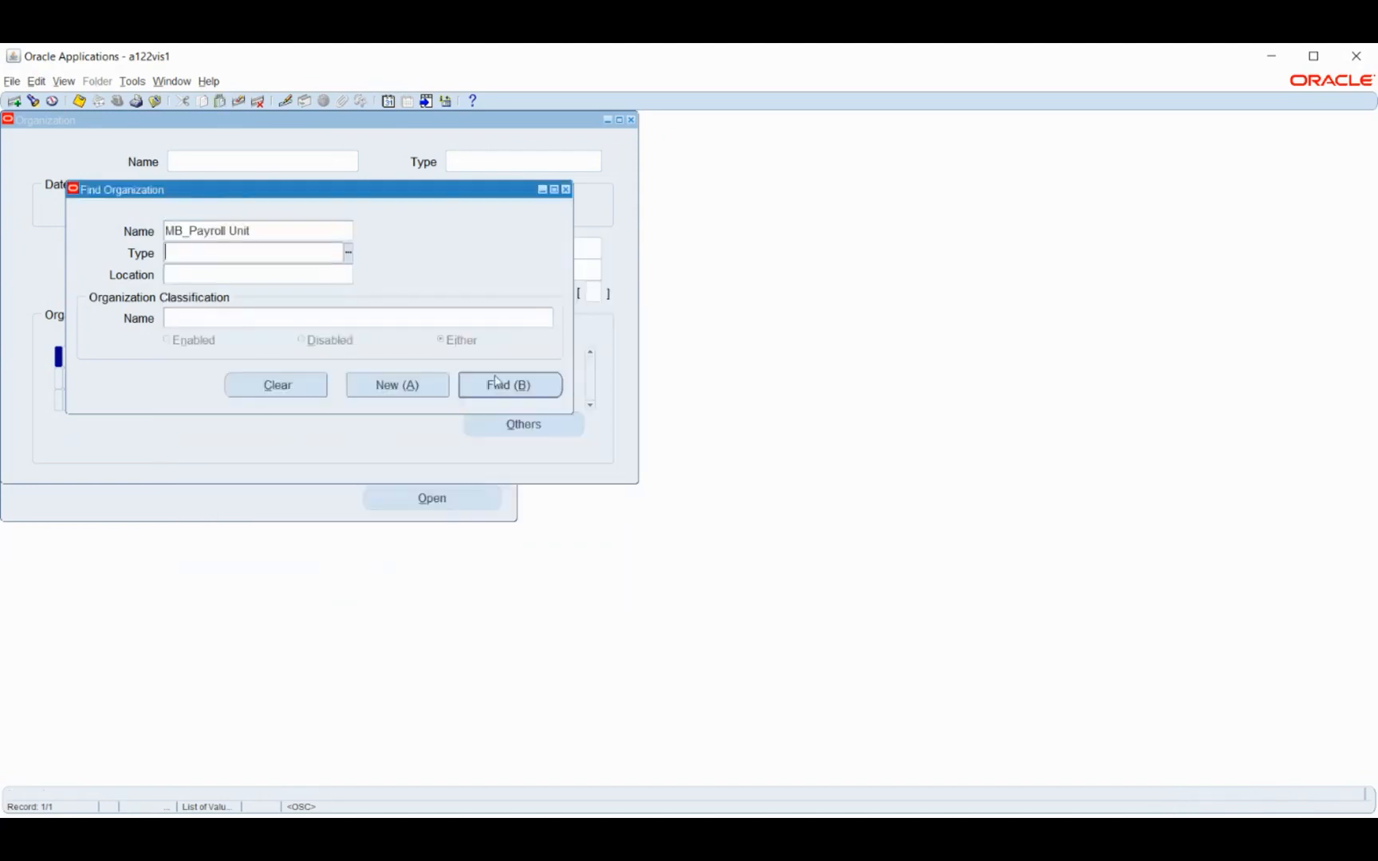
left_click(508, 386)
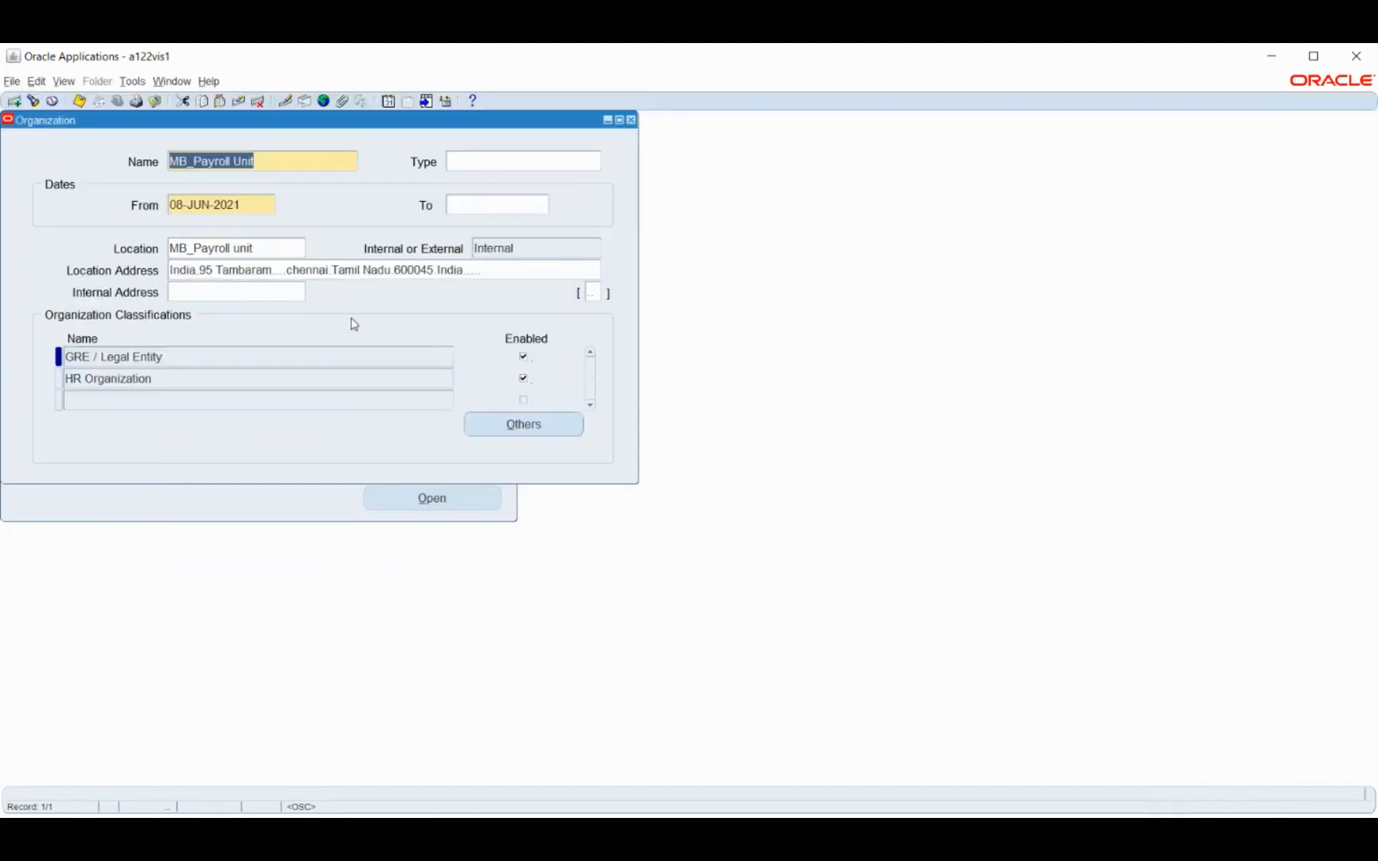
Check the additional information types offered for MB_Payroll Unit's HR Organization classification and close the list without choosing one
left_click(254, 355)
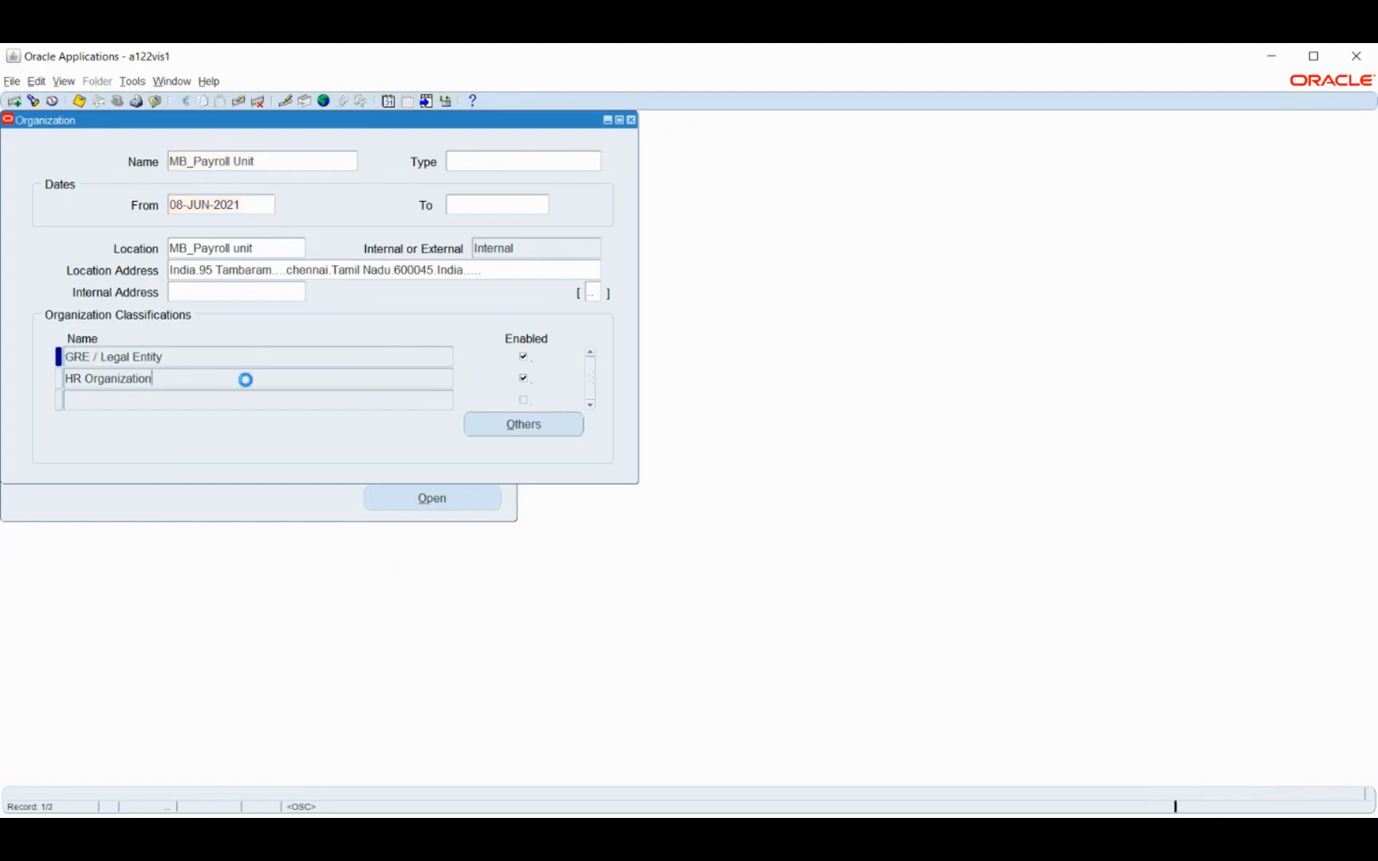
left_click(245, 378)
left_click(478, 423)
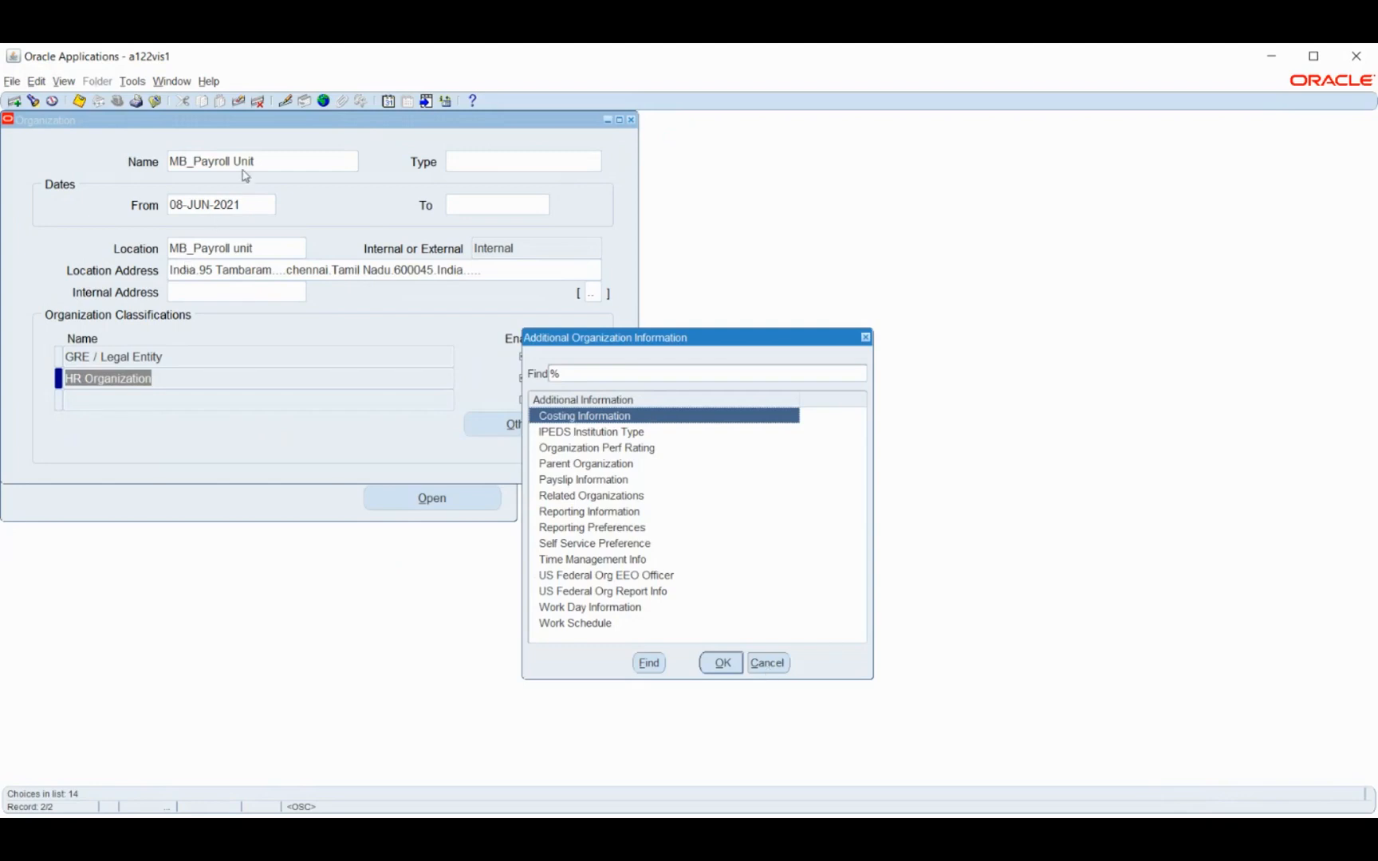
left_click(766, 667)
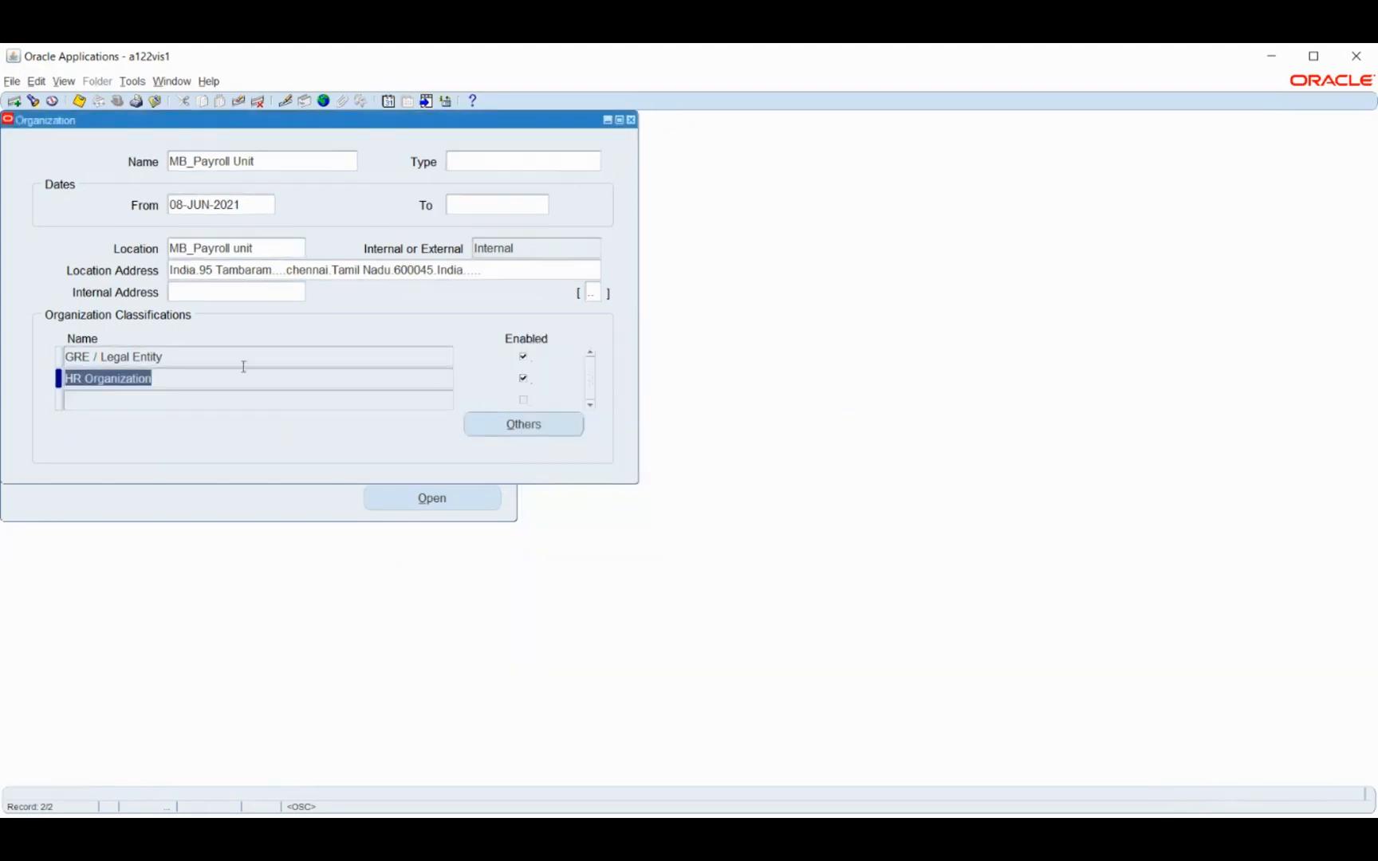
Find the organization MB_Business Group by searching for names that start with mb
left_click(276, 159)
left_click(33, 100)
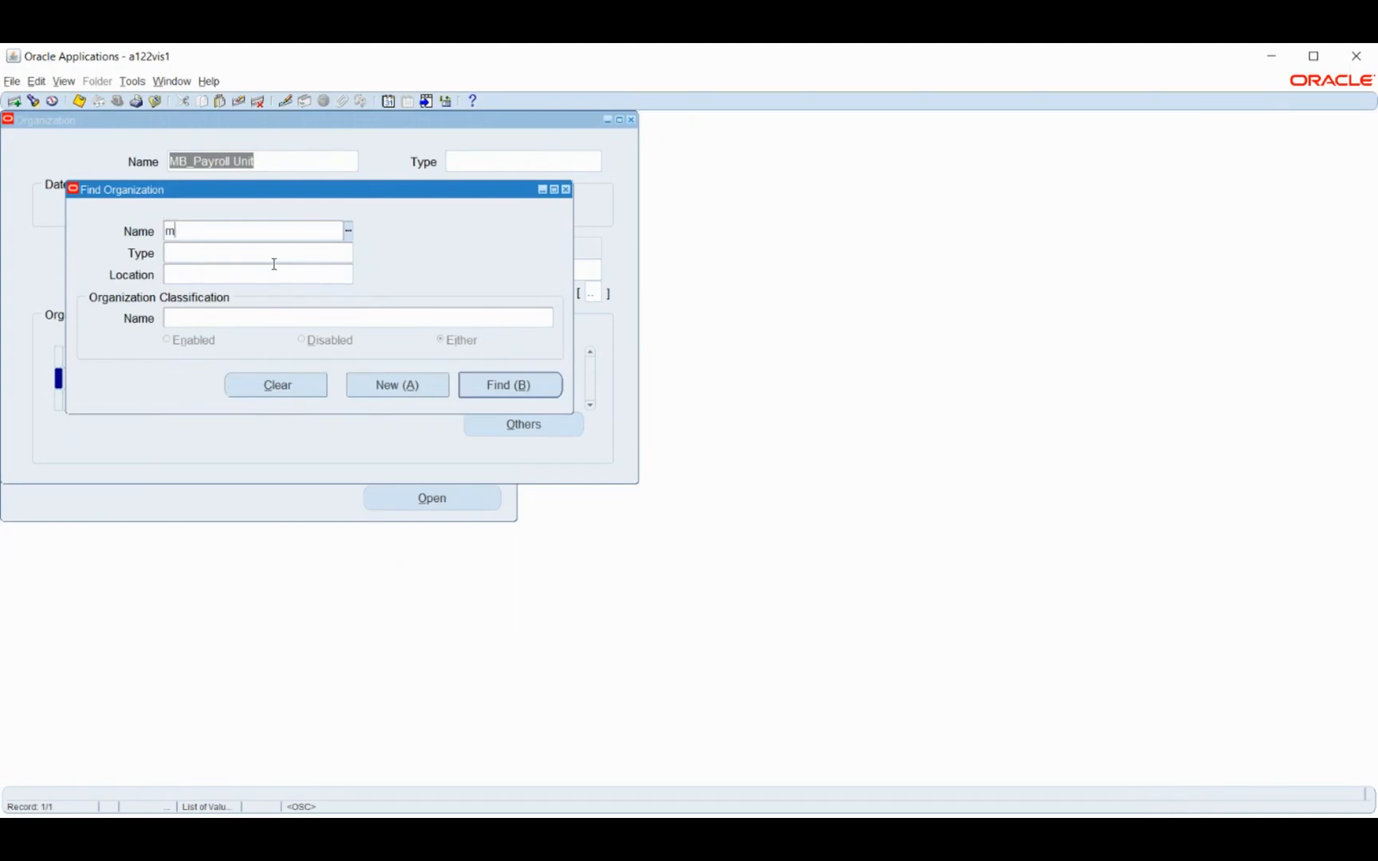
type("mb")
key("Tab")
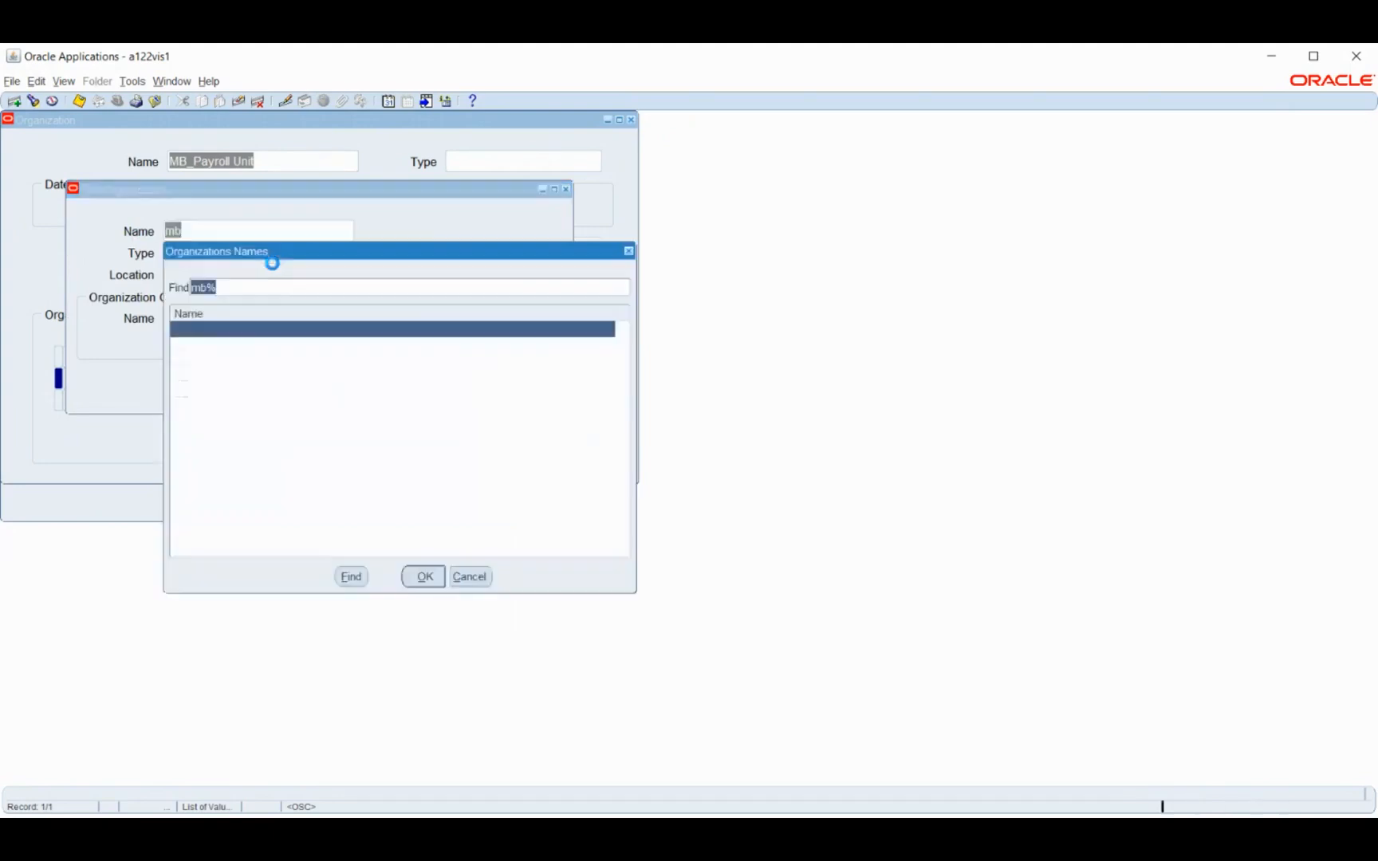
left_click(258, 384)
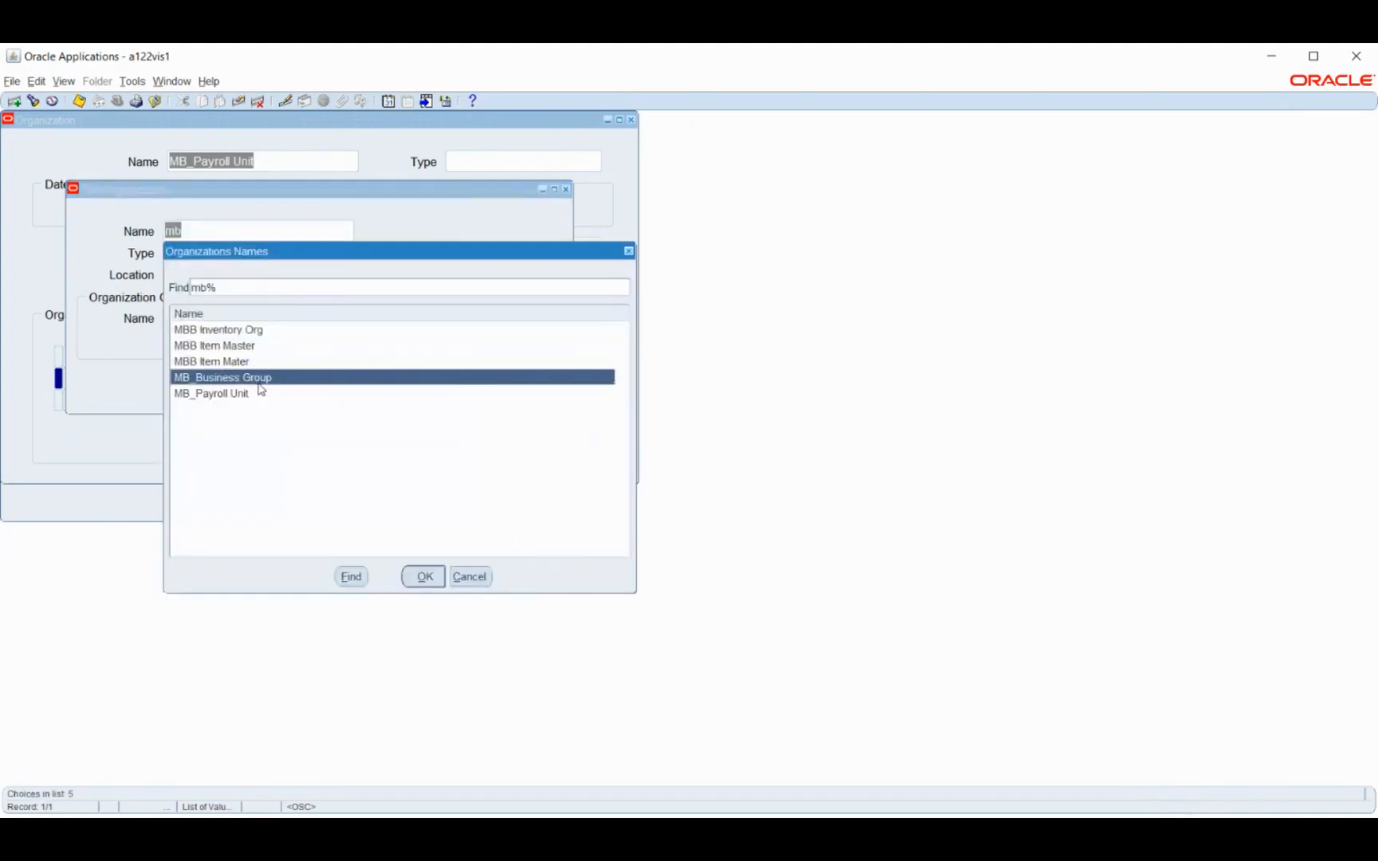
left_click(422, 575)
left_click(487, 386)
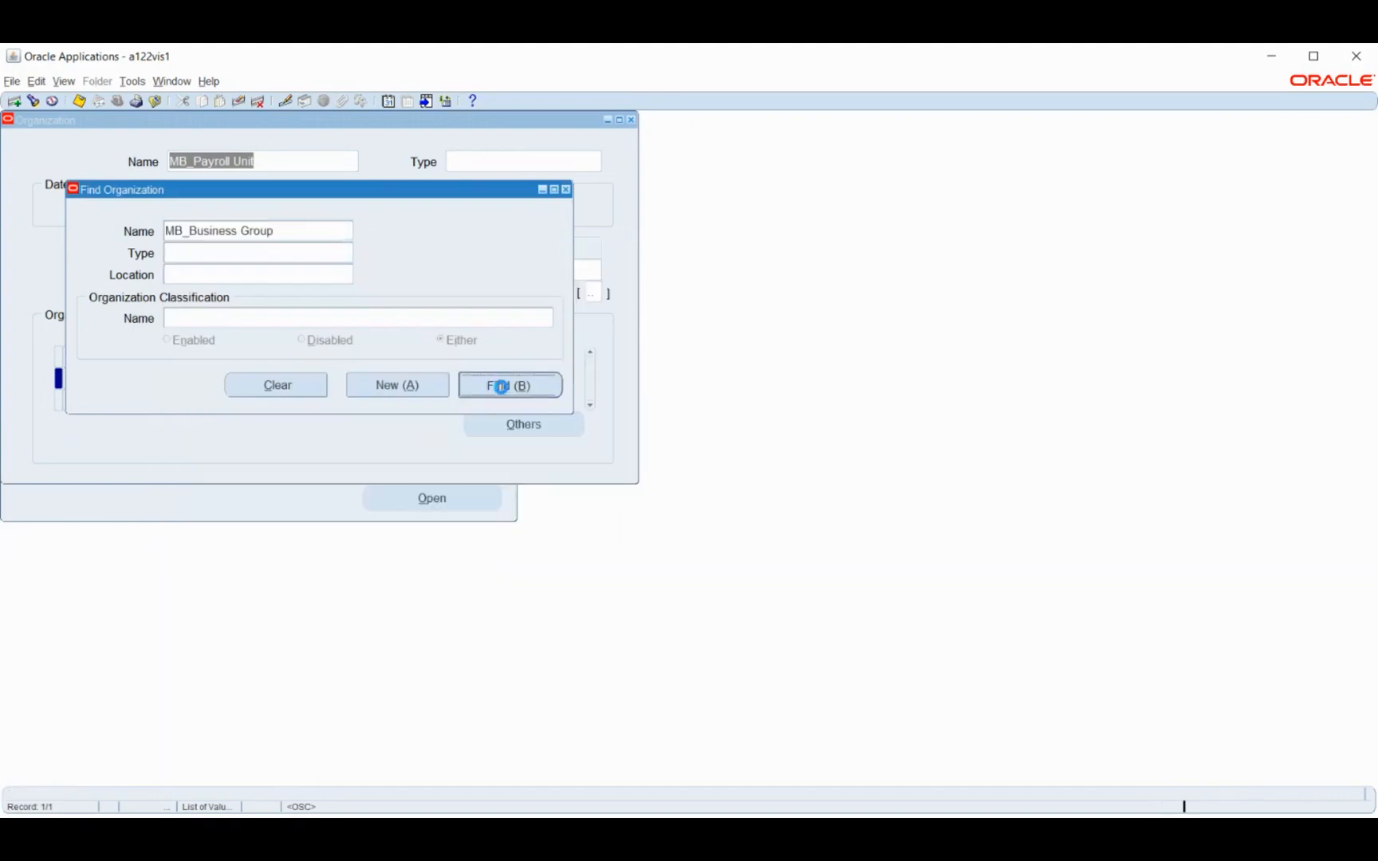
Review the Business Group Info of MB_Business Group's Business Group classification, including its legislation code, and close the details
left_click(281, 363)
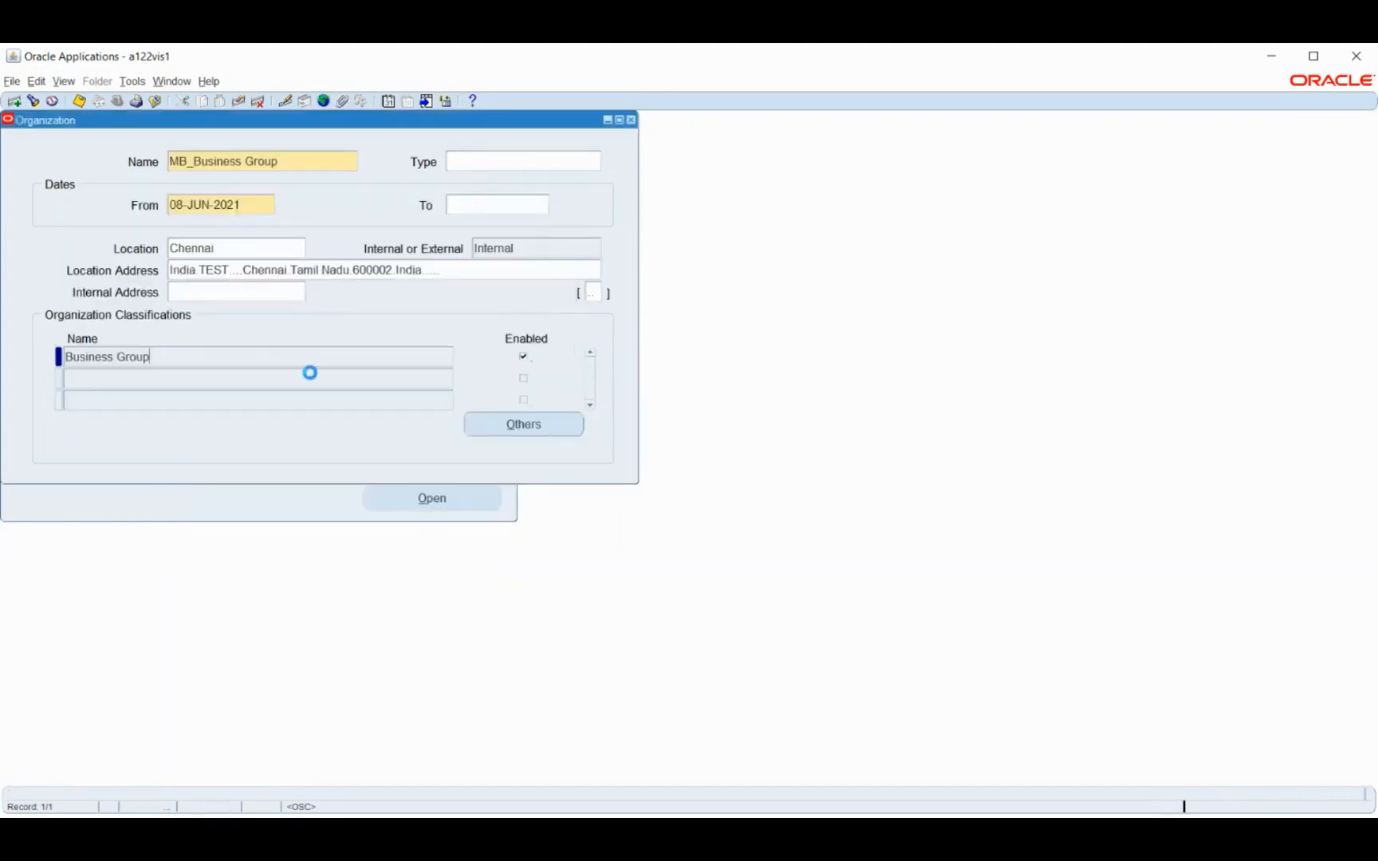
left_click(535, 433)
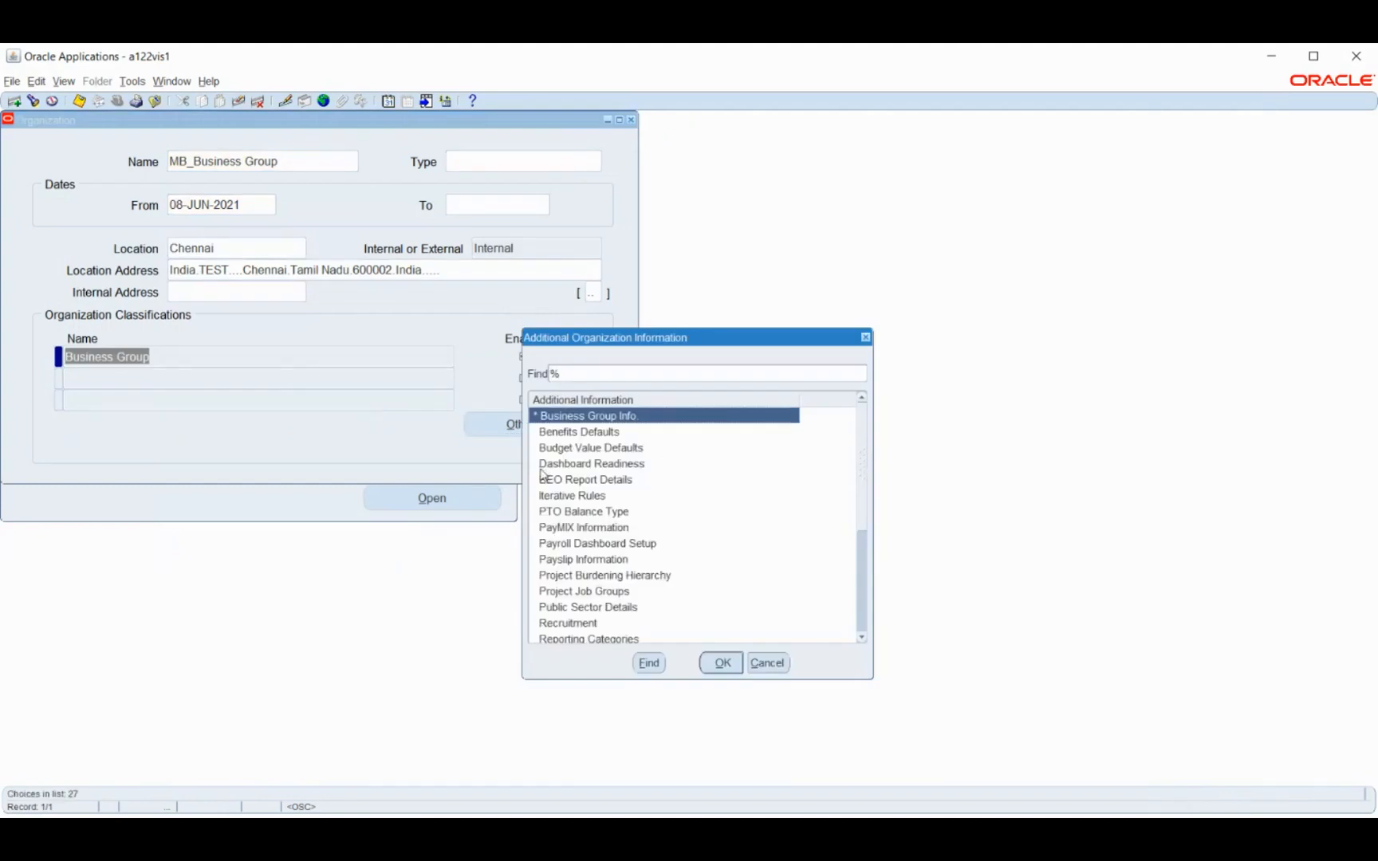
left_click(722, 663)
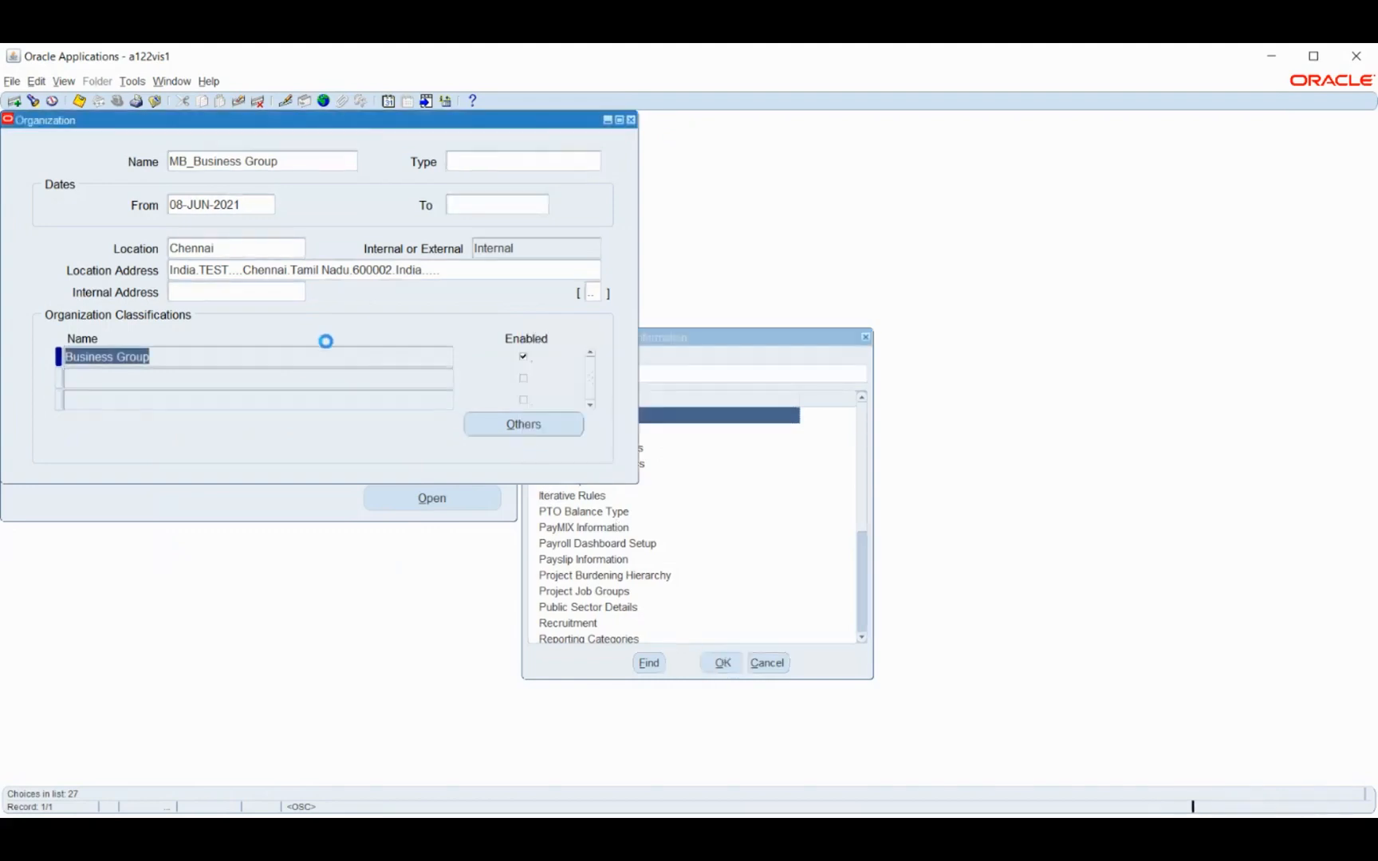
left_click(275, 192)
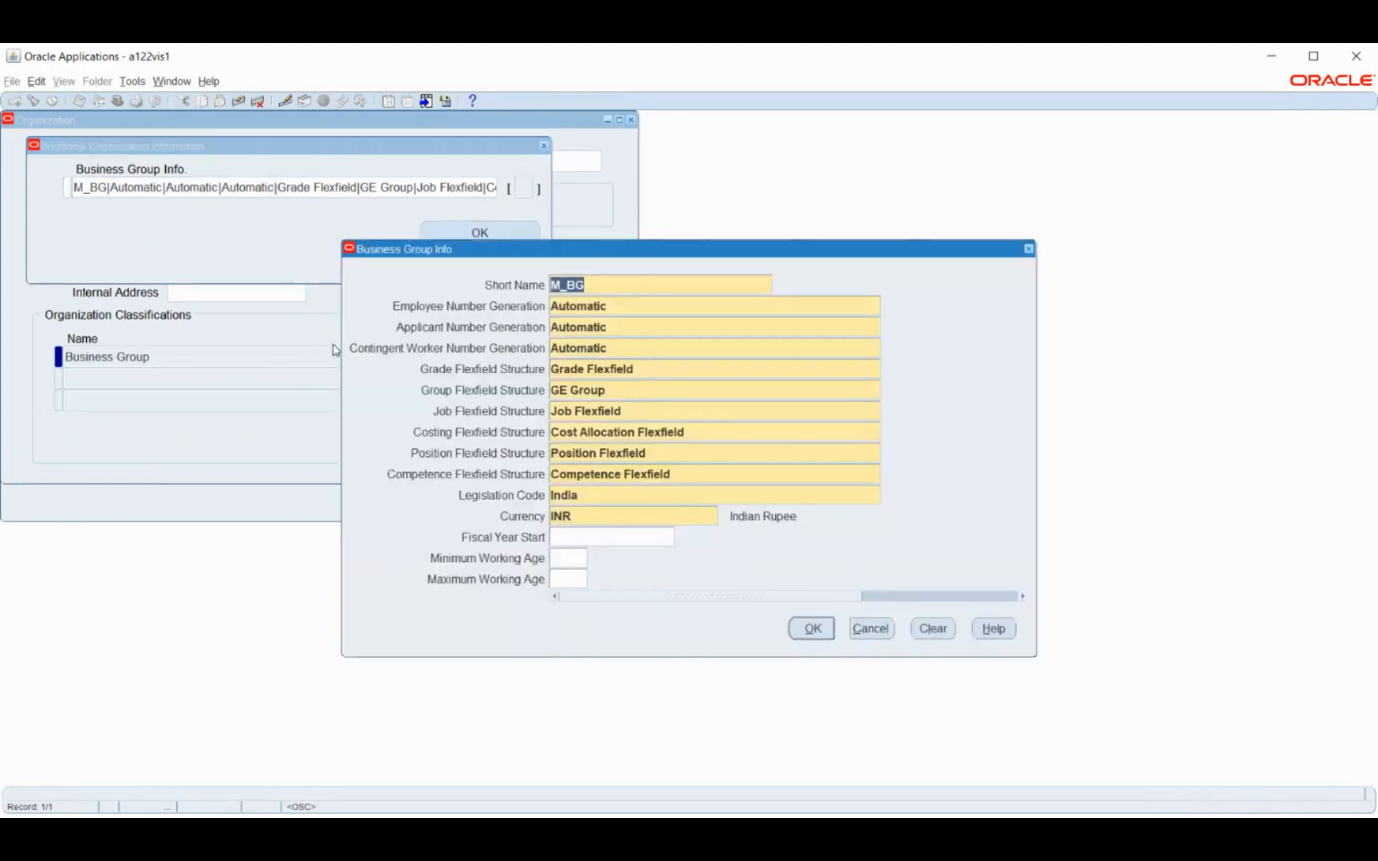
left_click(586, 494)
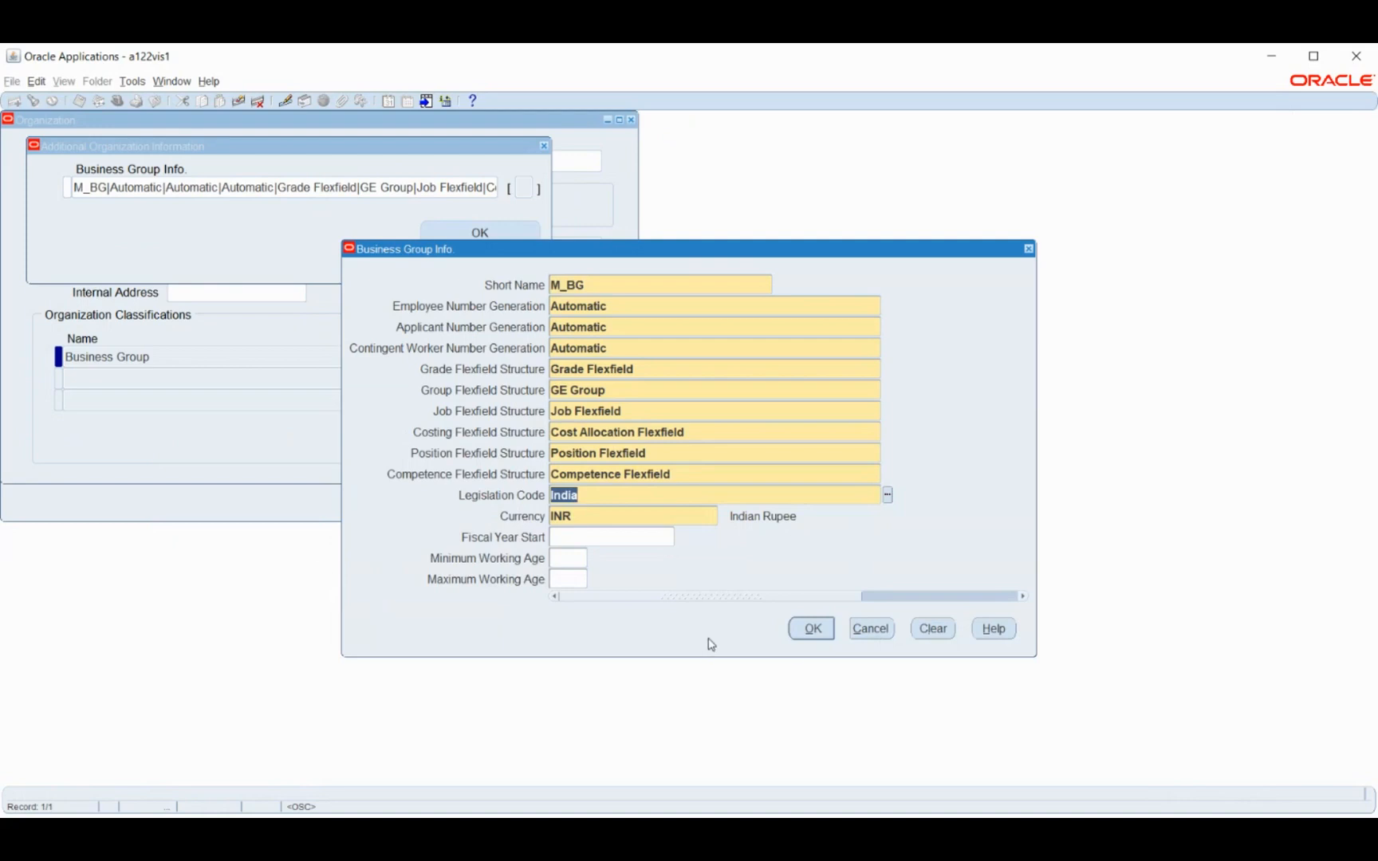
left_click(813, 629)
left_click(482, 232)
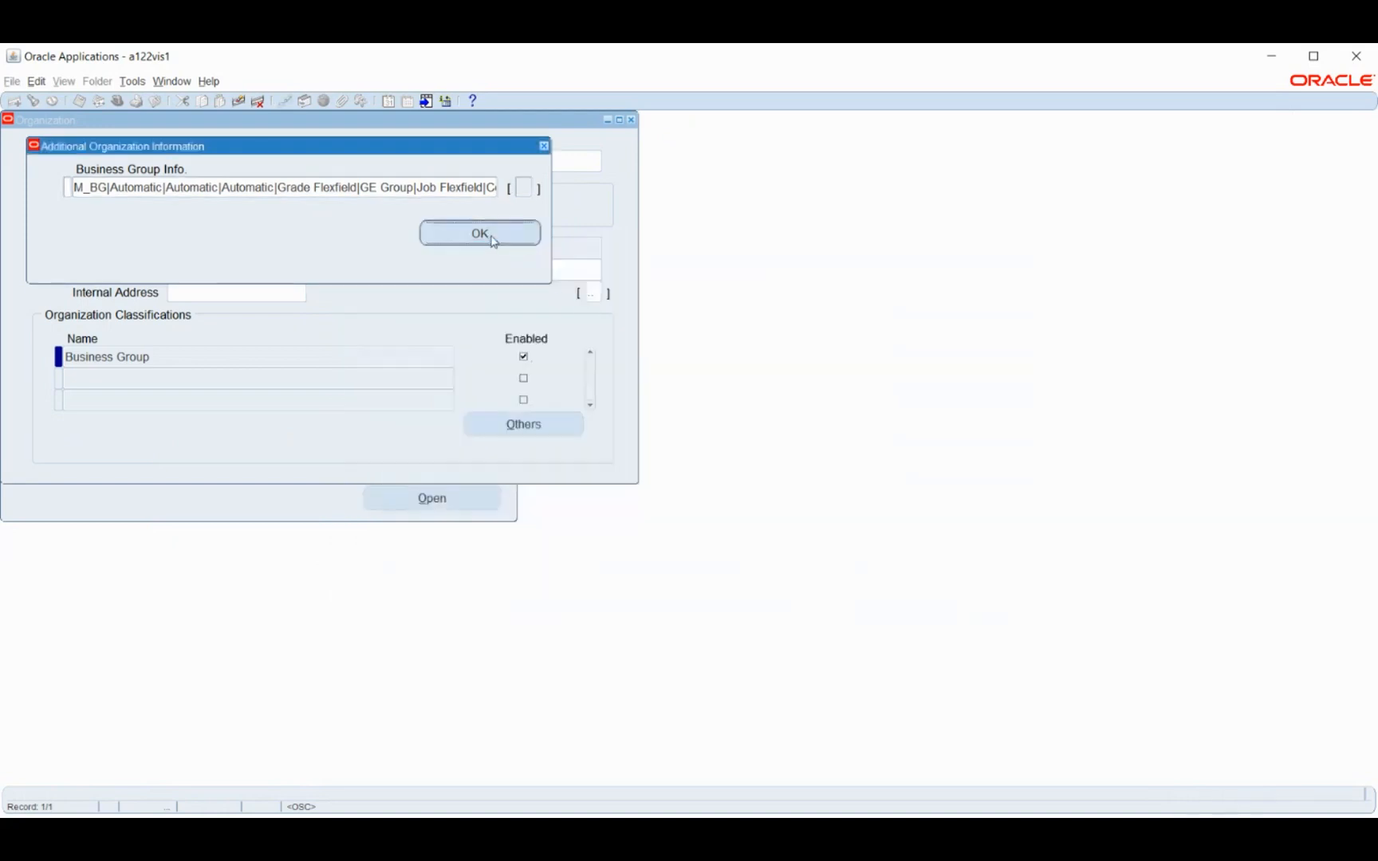
Close the Organization form and open the People Enter and Maintain form
left_click(631, 121)
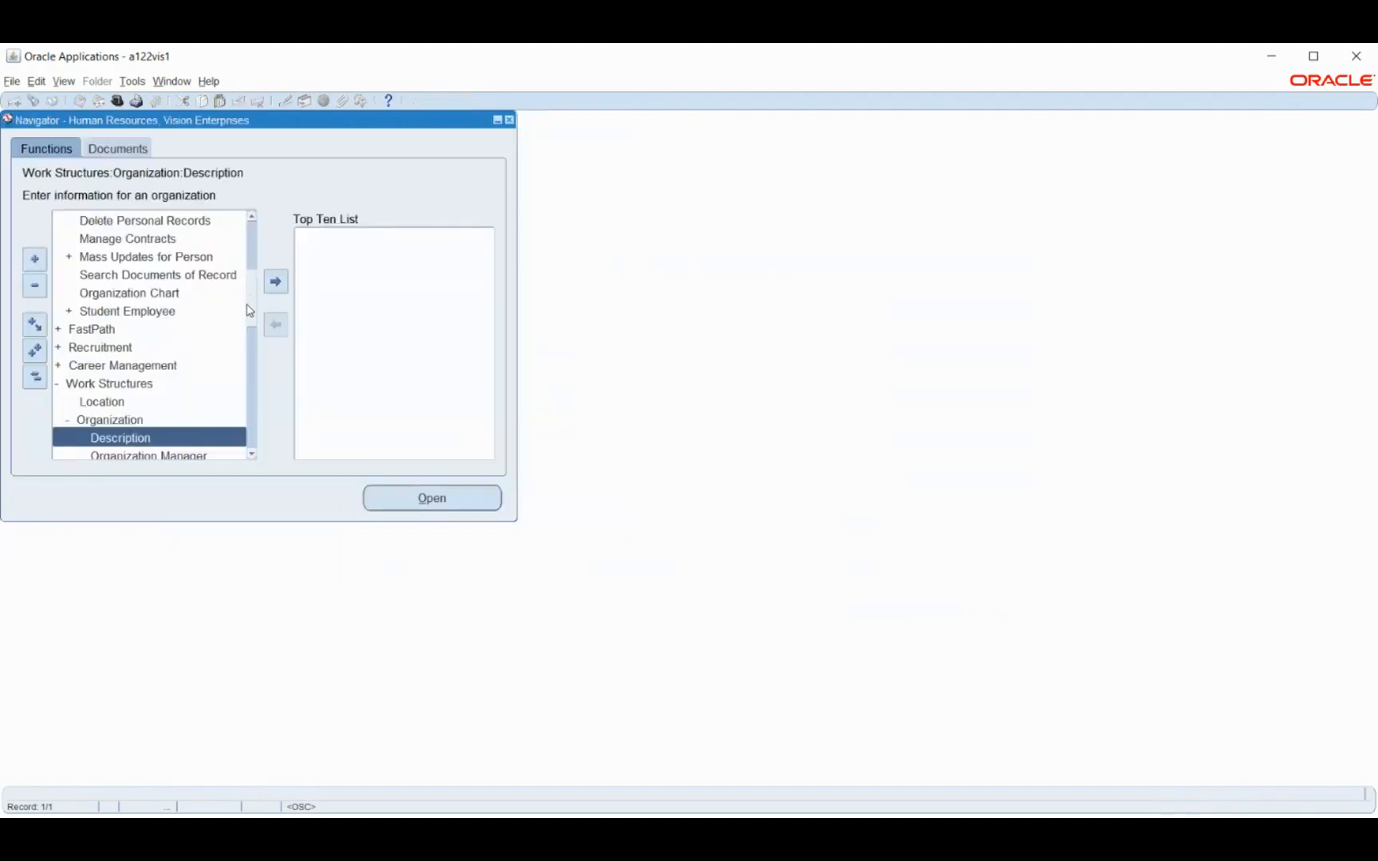
left_click(36, 377)
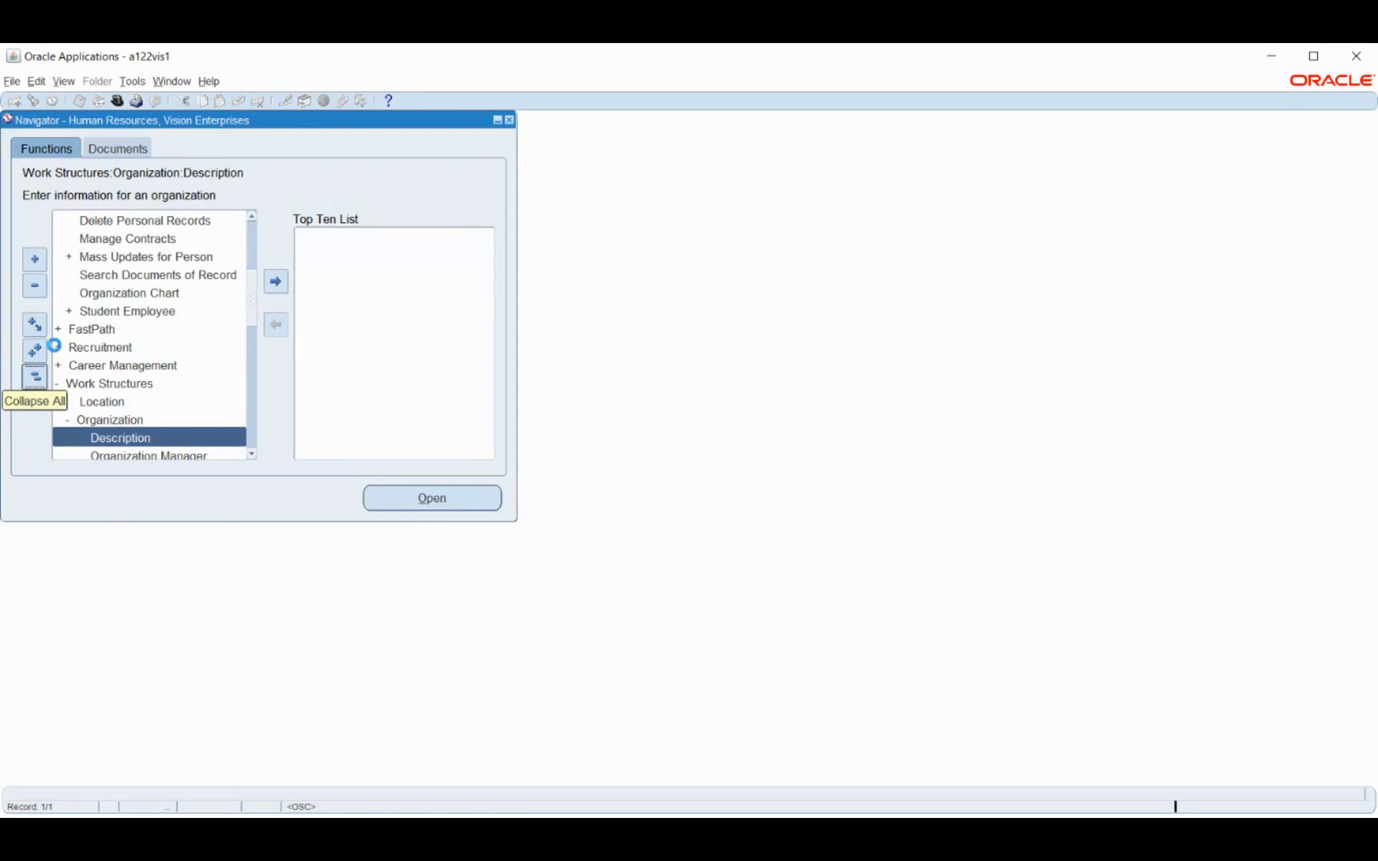
double_click(108, 224)
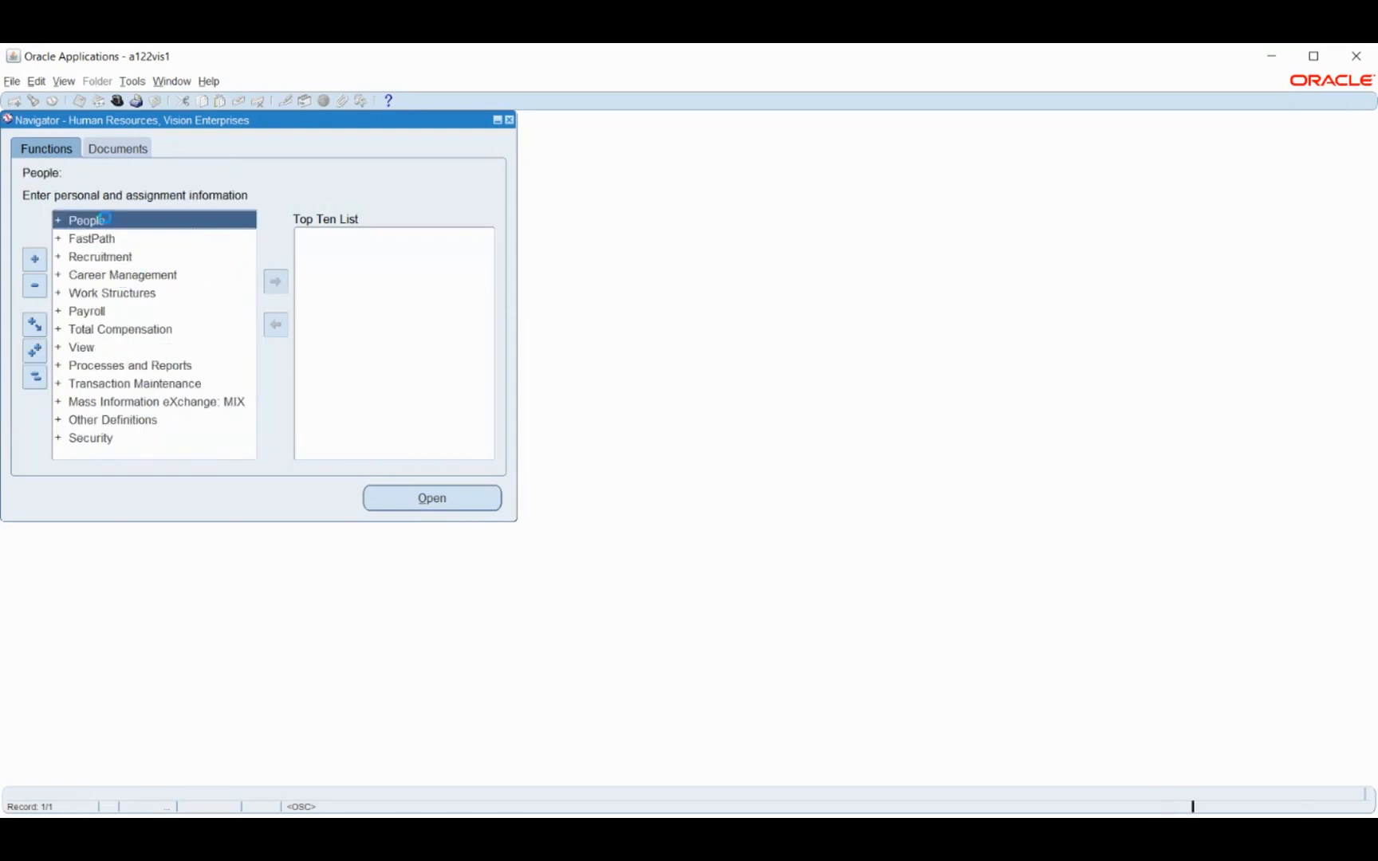
double_click(118, 241)
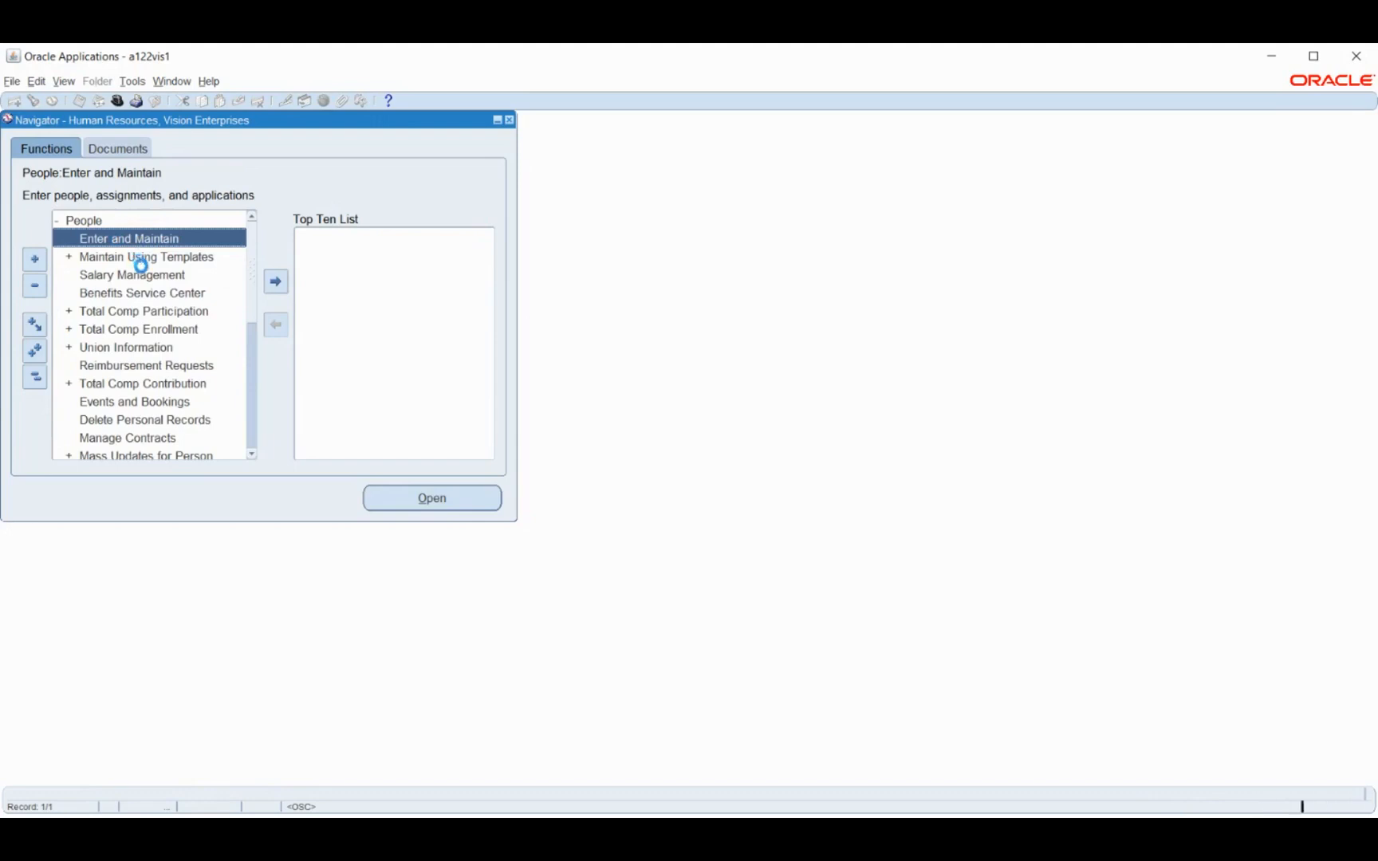
Find the employee's record by searching for the employee number
left_click(295, 361)
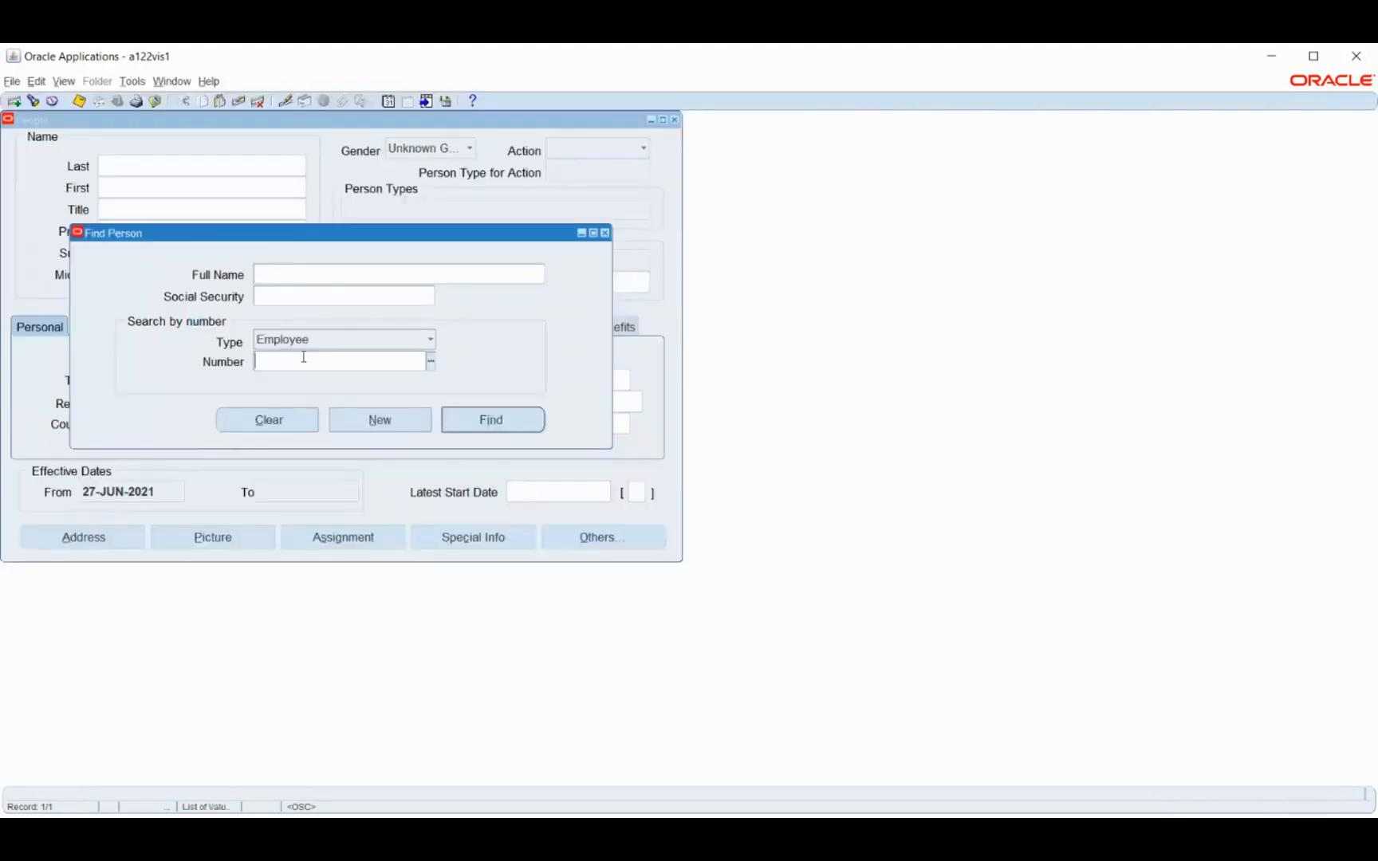
type("4114")
key("Tab")
key("Return")
left_click(305, 362)
type("4114")
key("Tab")
key("Tab")
key("Tab")
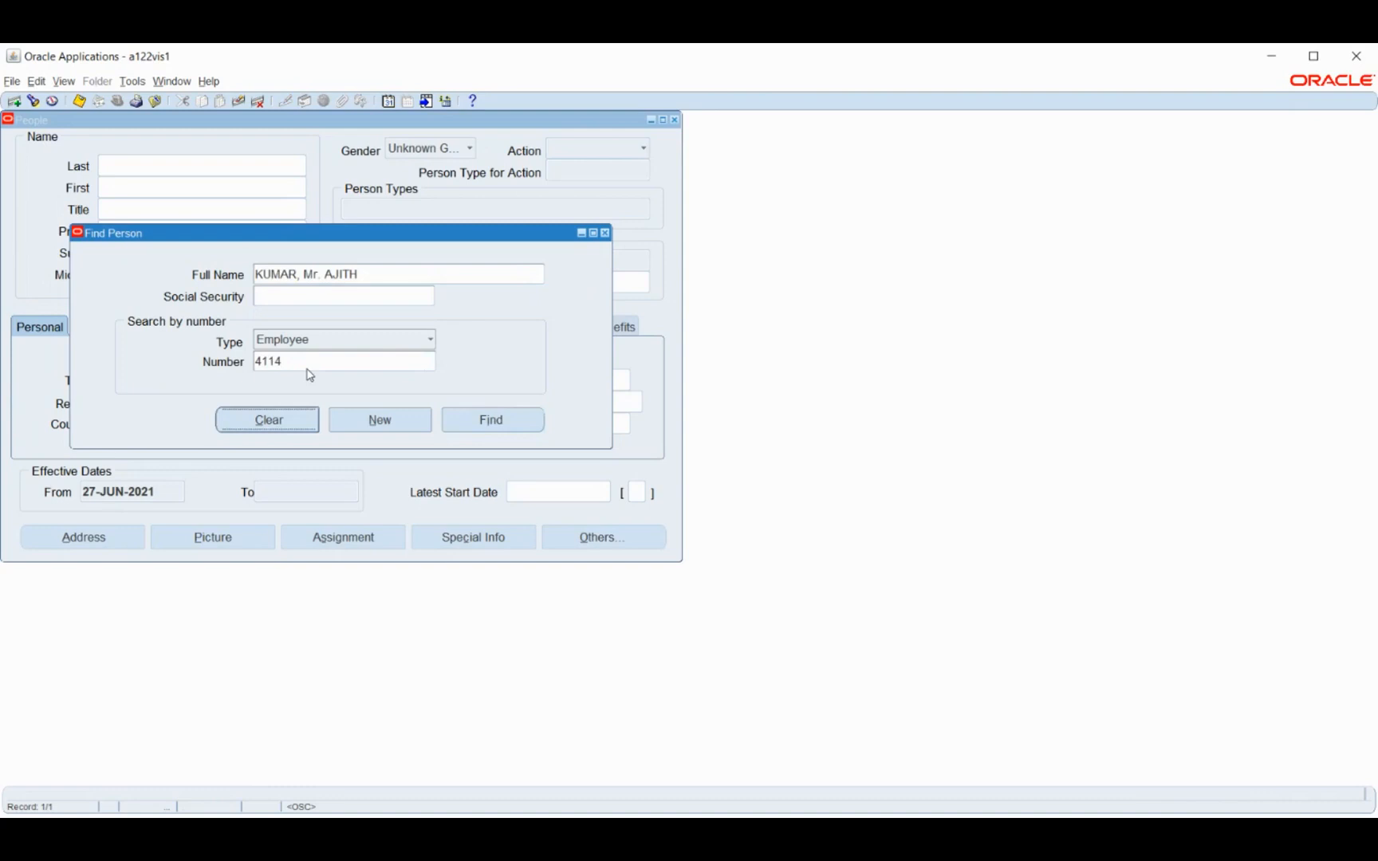
key("Return")
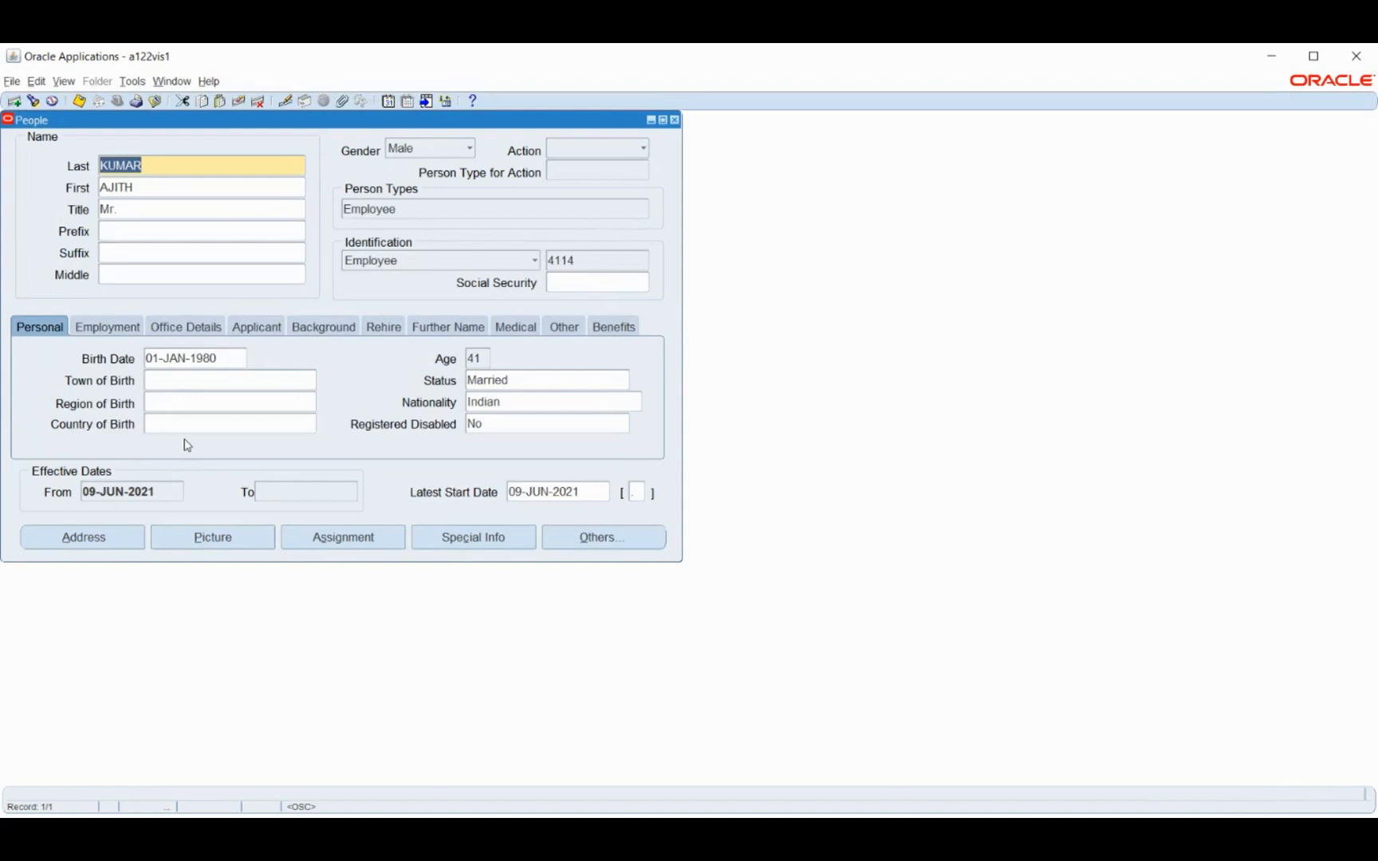
Check the employee's office details and open the employee's address form
left_click(169, 327)
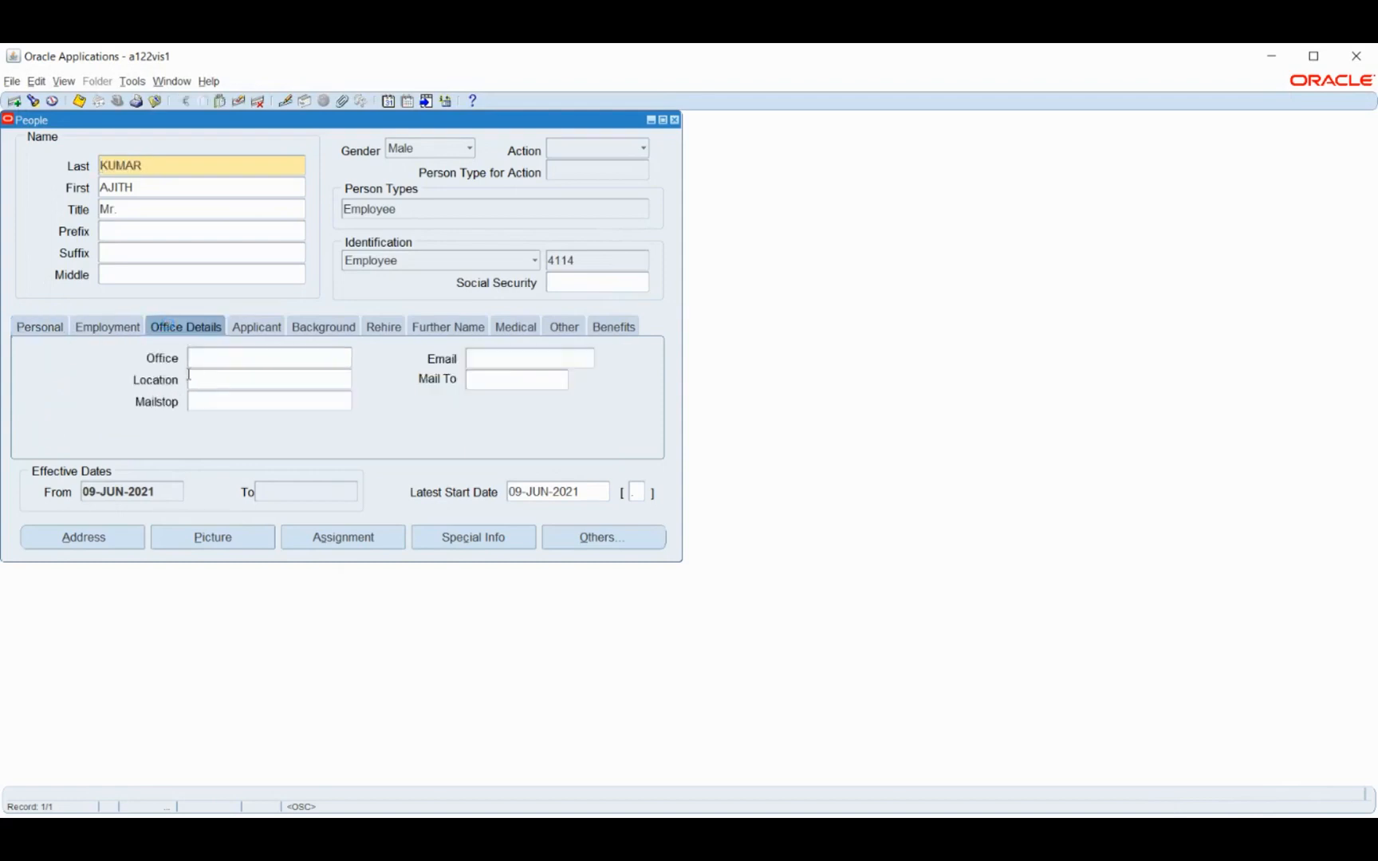
left_click(32, 324)
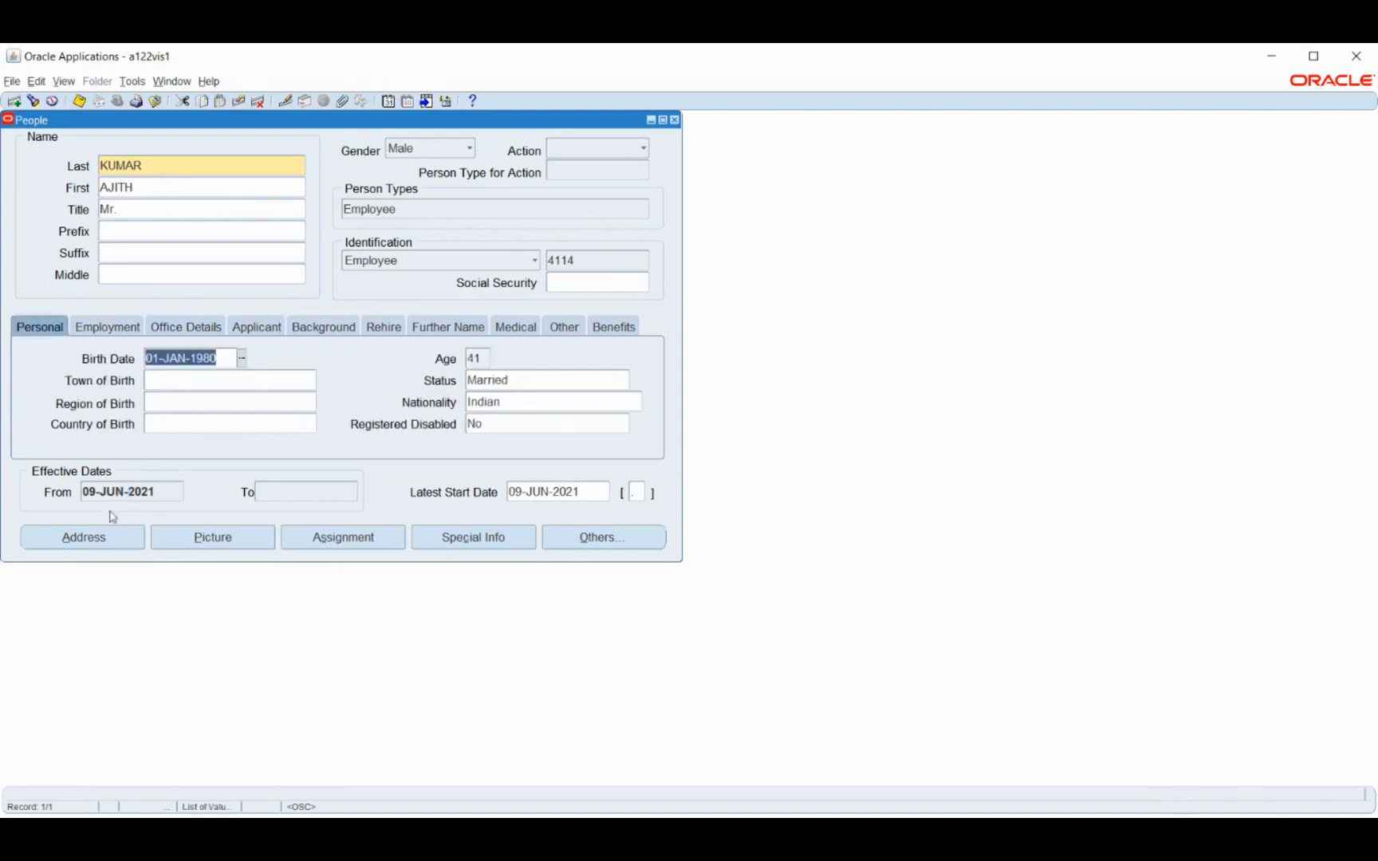
left_click(100, 535)
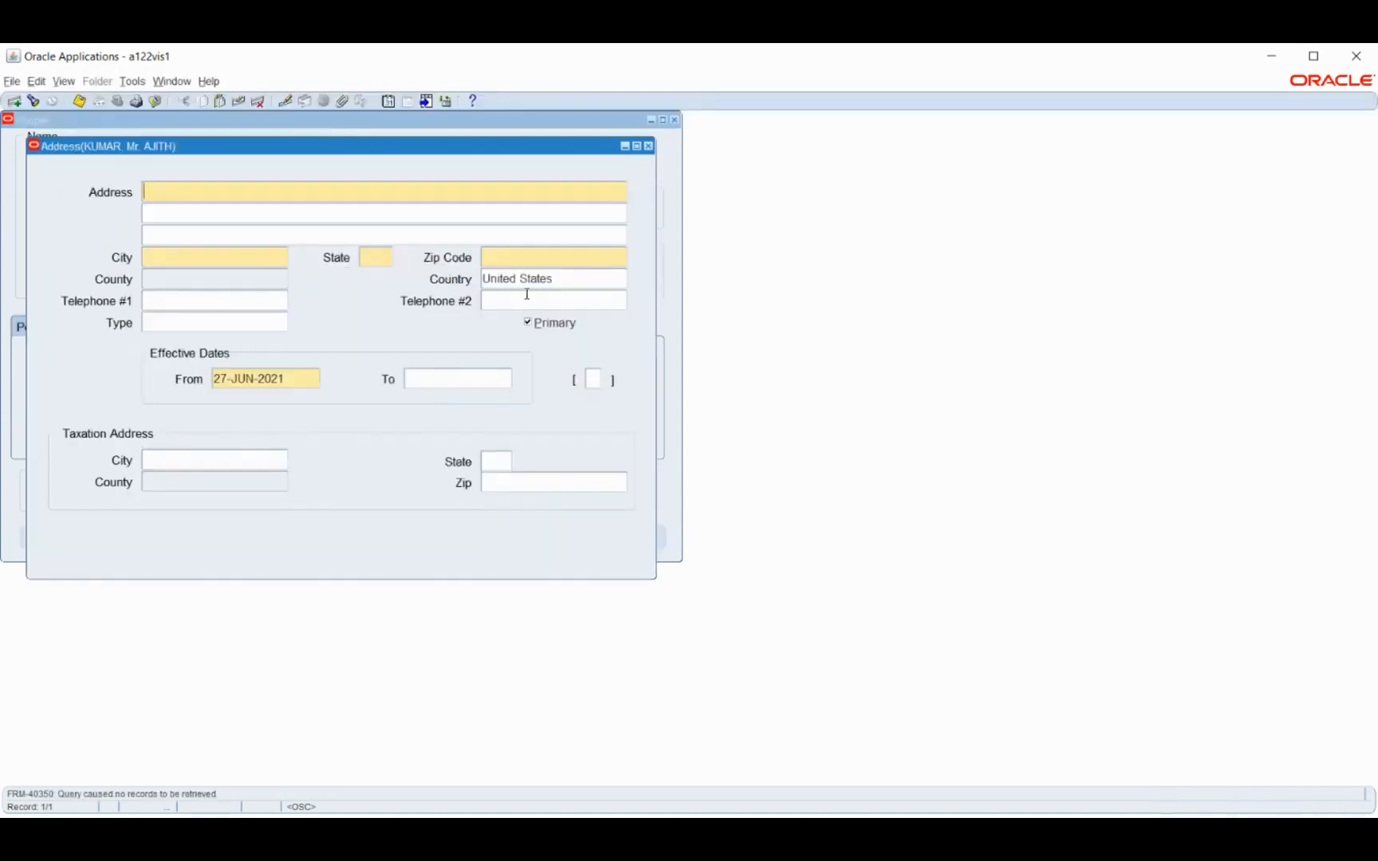
Check which countries the employee's address form offers, selecting United States again each time
left_click(568, 277)
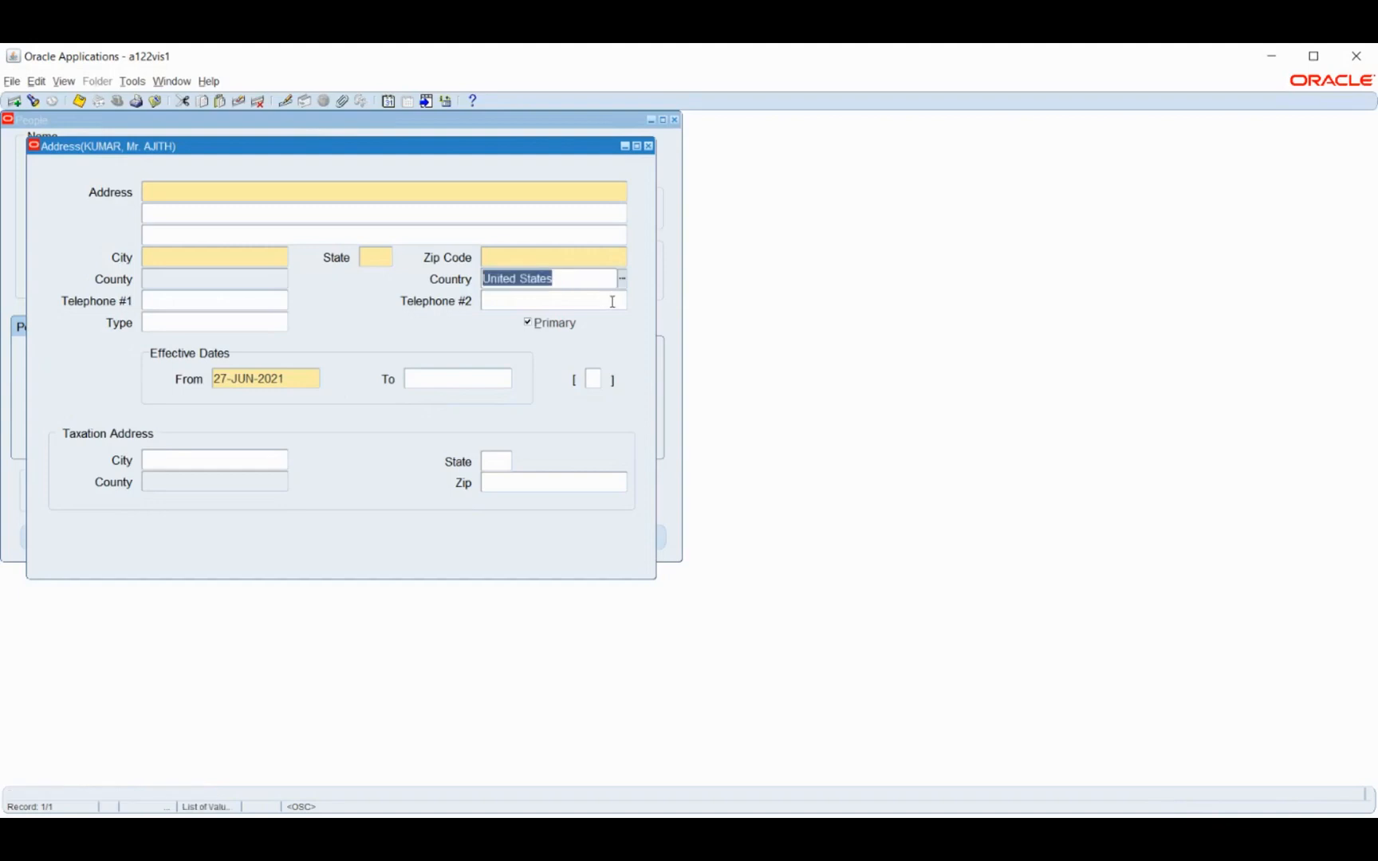
key("BackSpace")
key("ctrl+l")
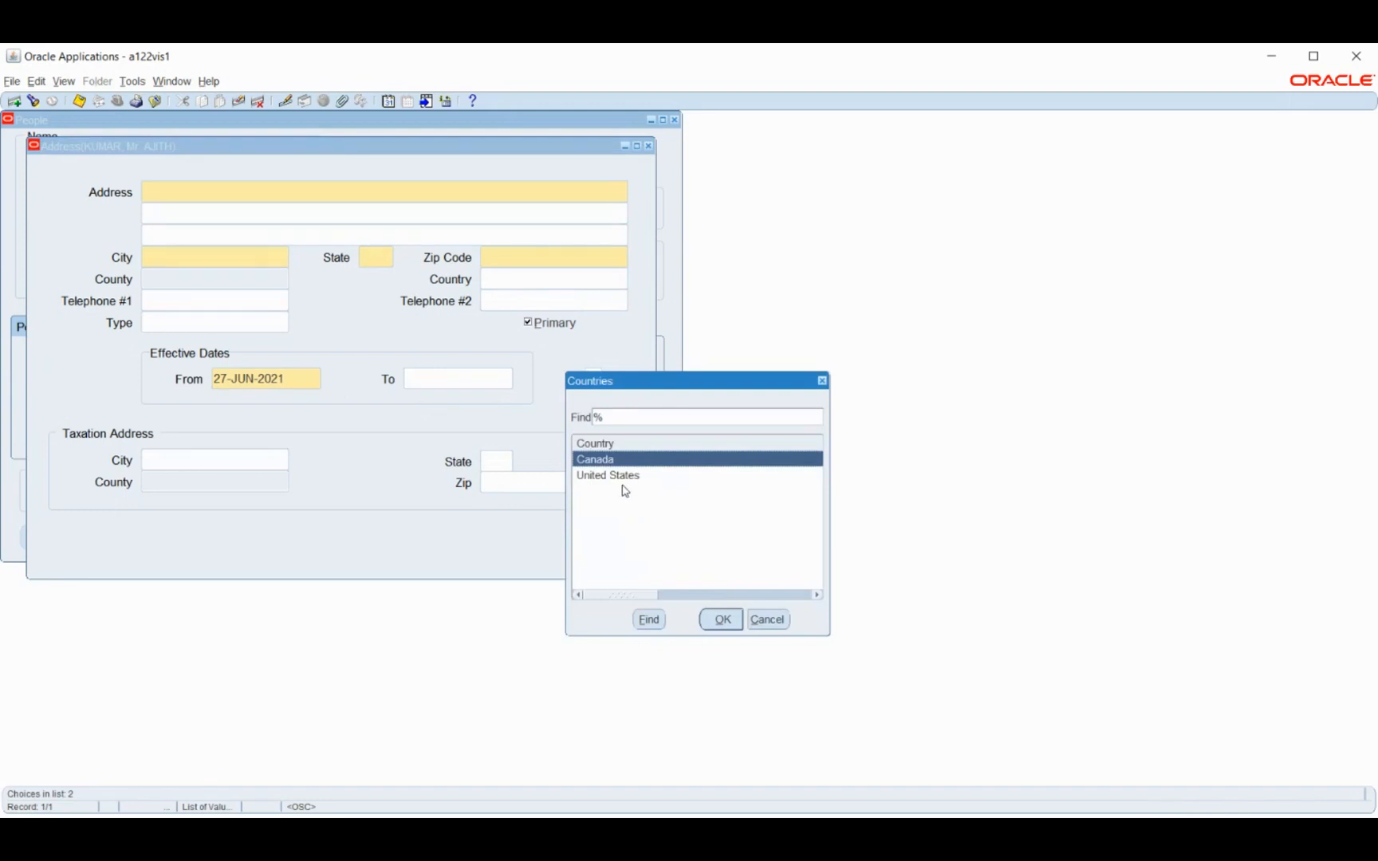
left_click(622, 479)
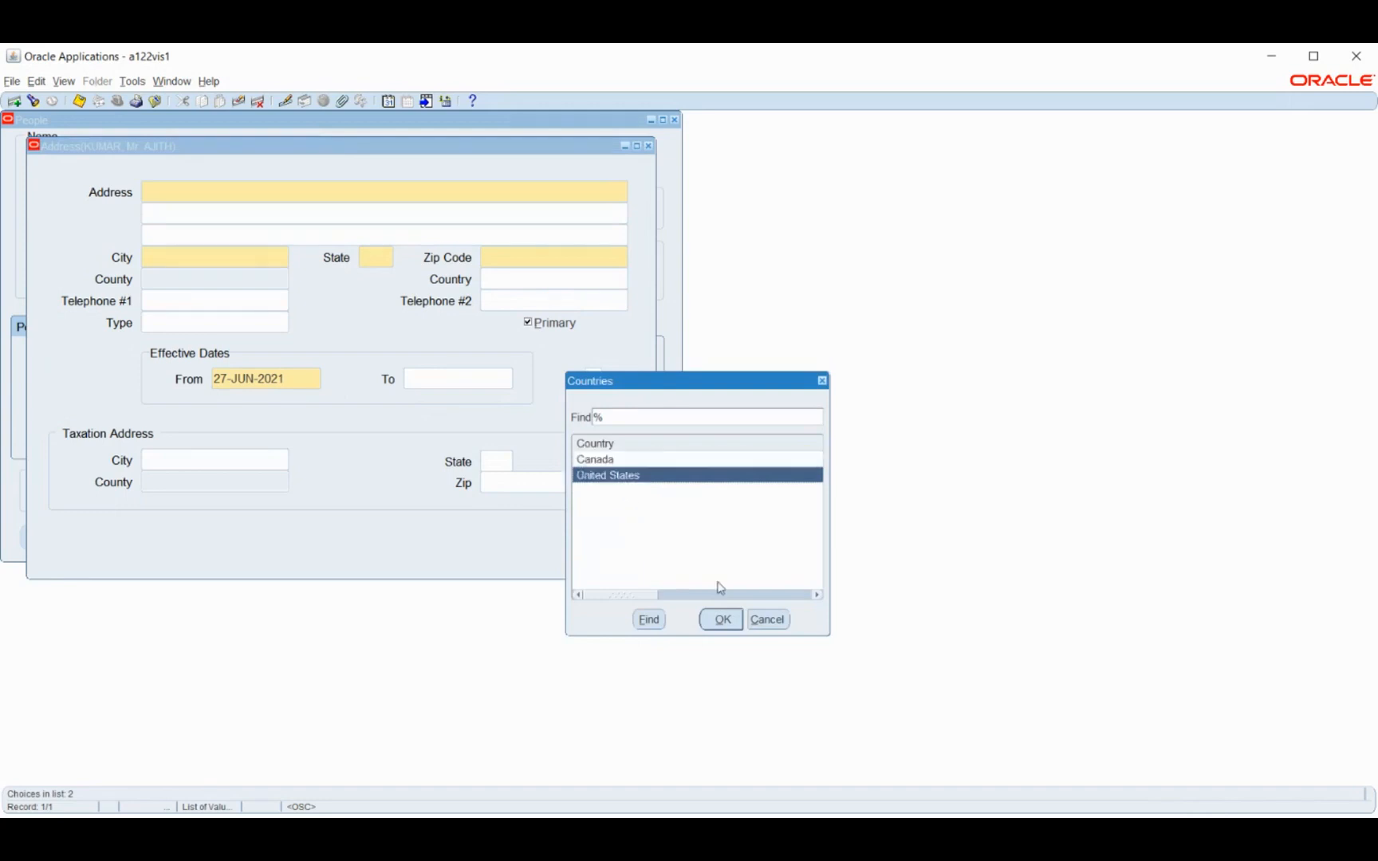
left_click(721, 621)
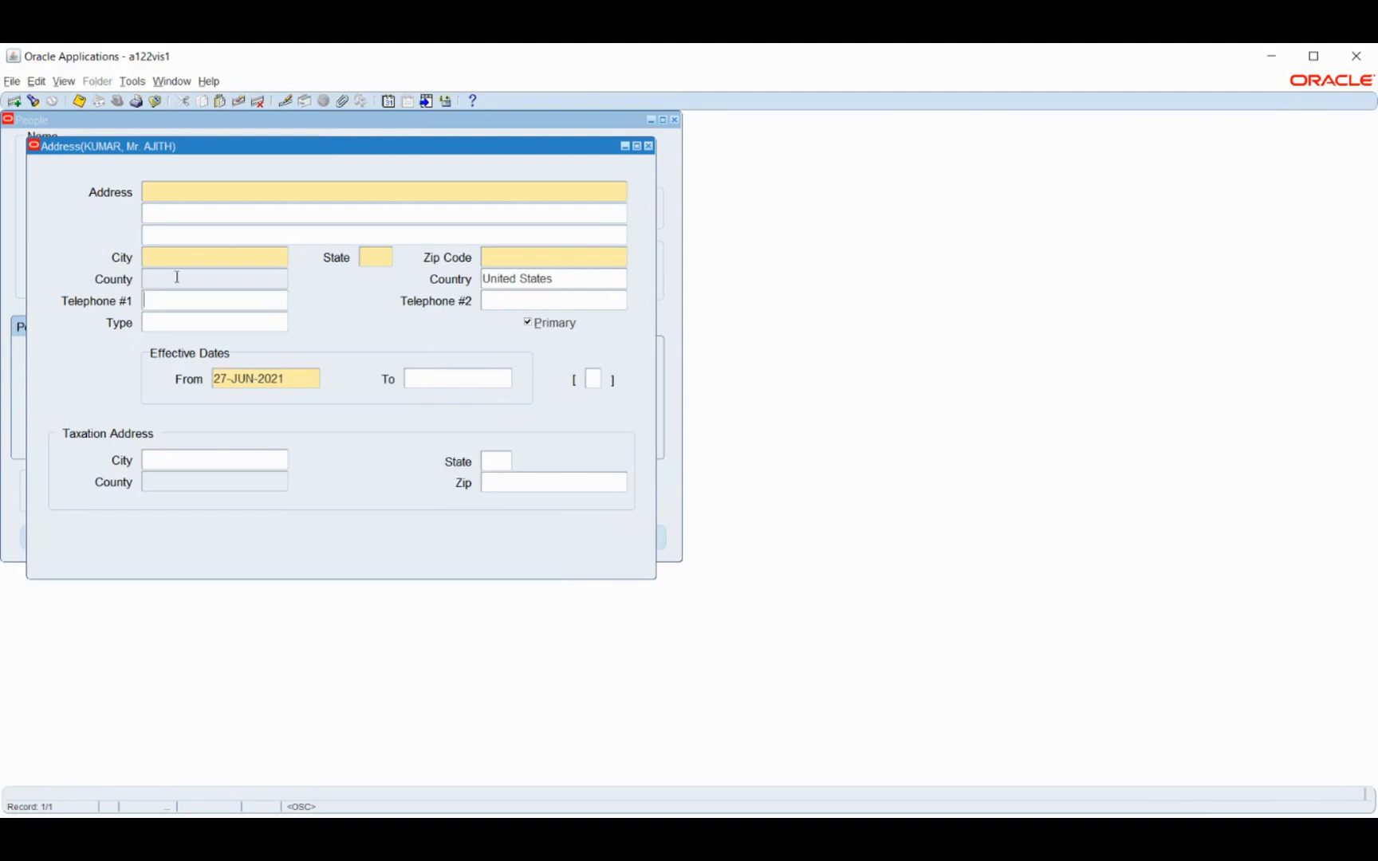
left_click(591, 278)
triple_click(591, 279)
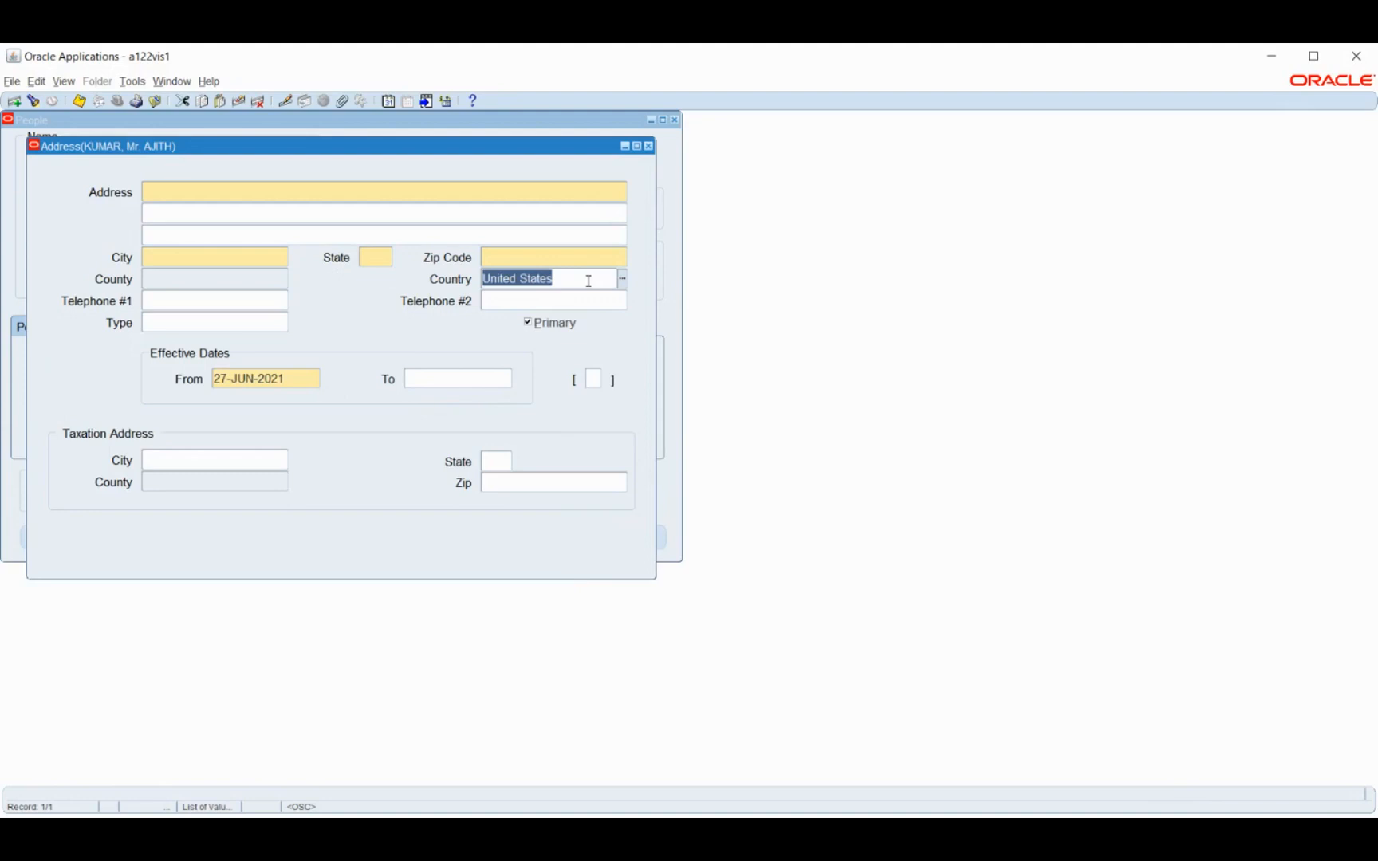
key("BackSpace")
key("ctrl+l")
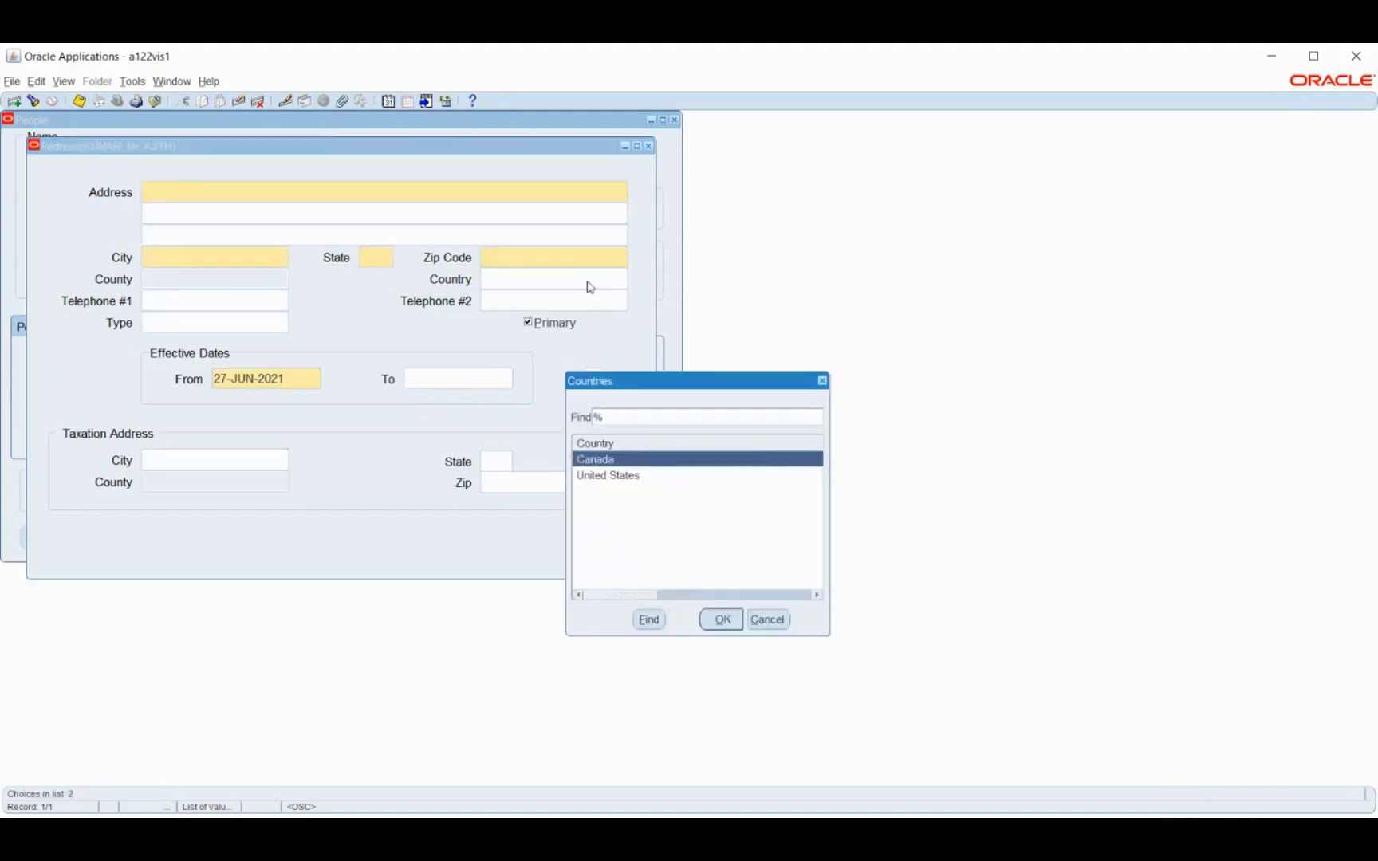
key("Down")
key("Return")
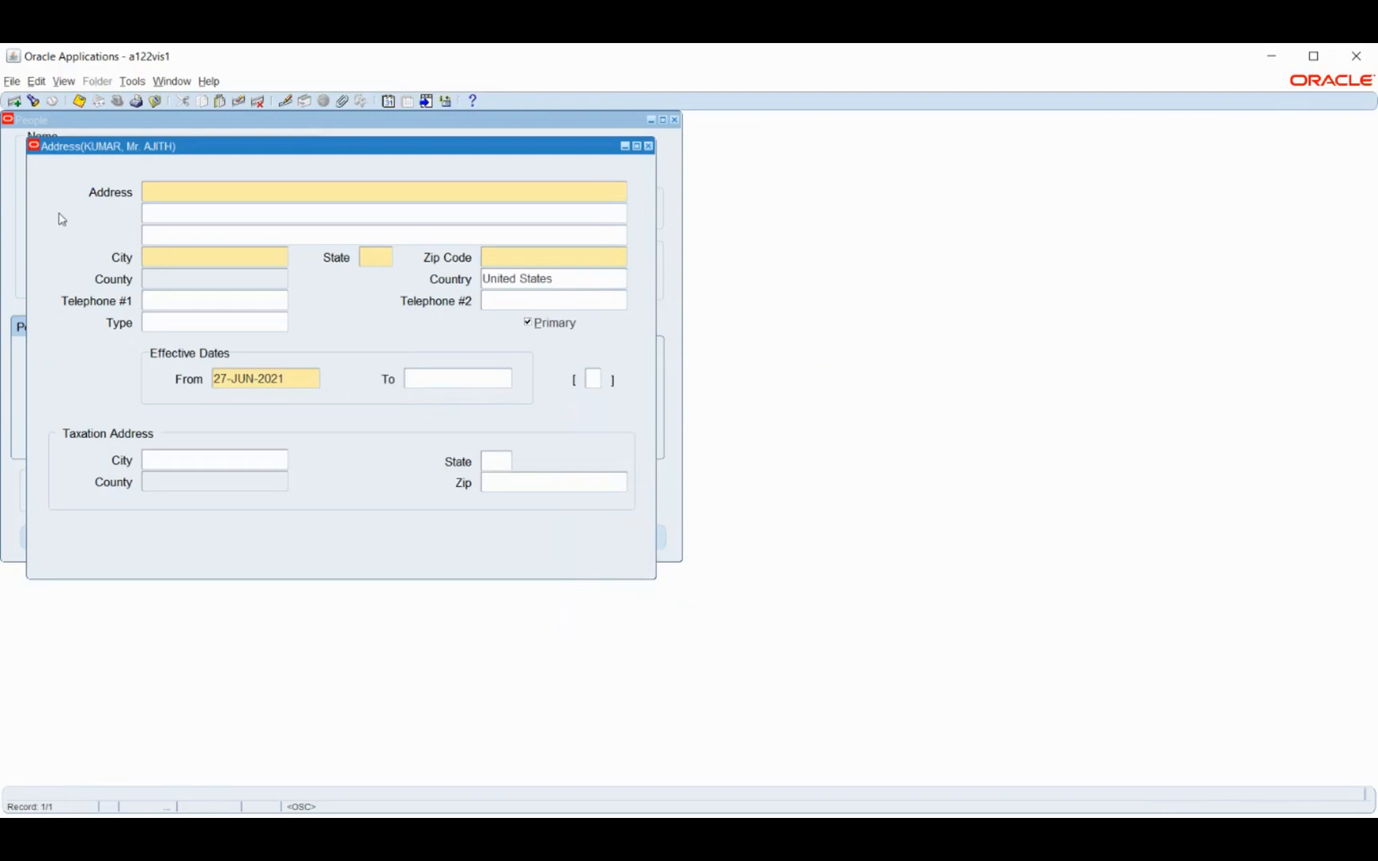
Enter the employee's street address and choose the city with its state and zip code from the unrestricted city list
left_click(157, 197)
type("23, Street")
left_click(191, 257)
left_click(283, 257)
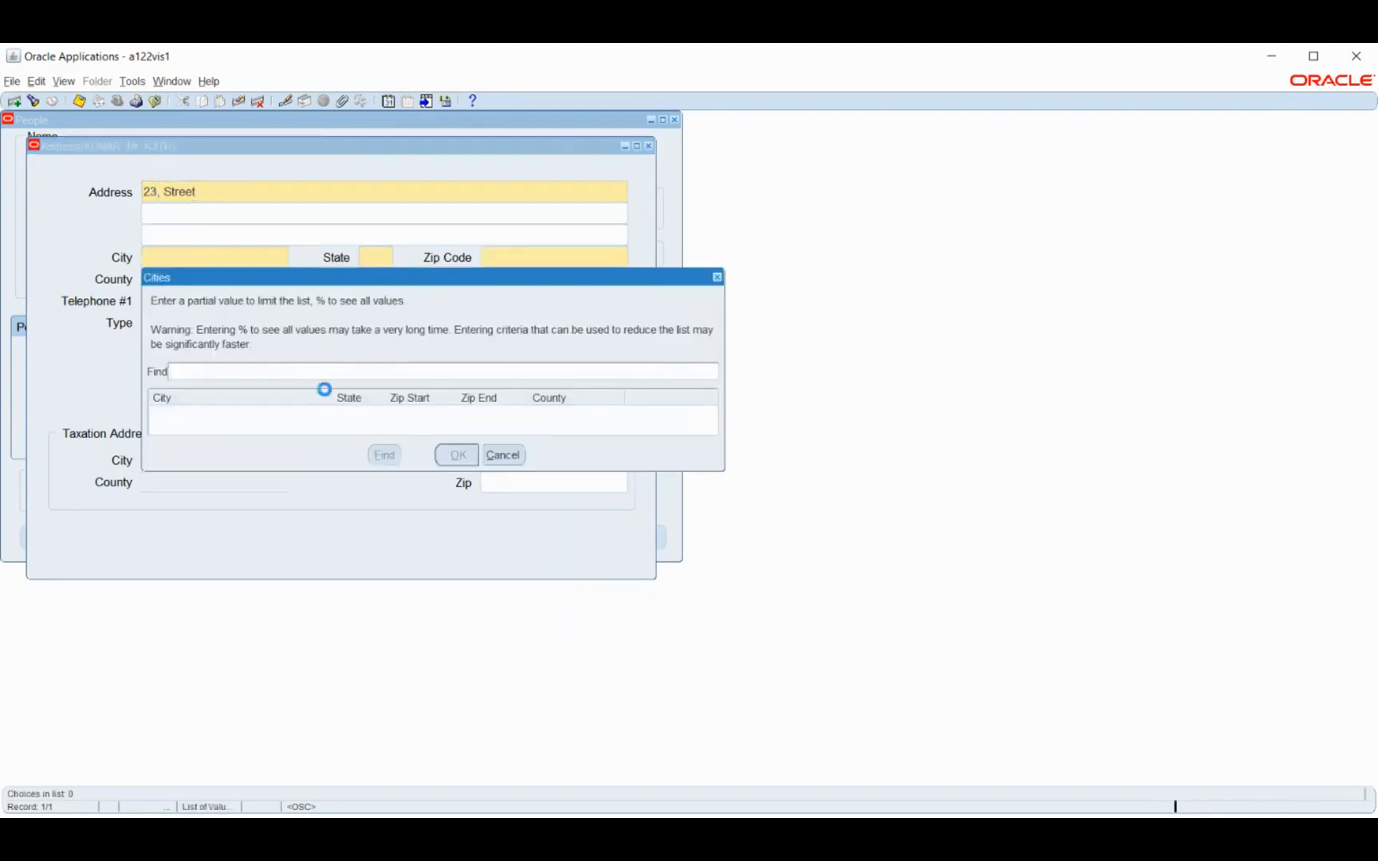
type("%")
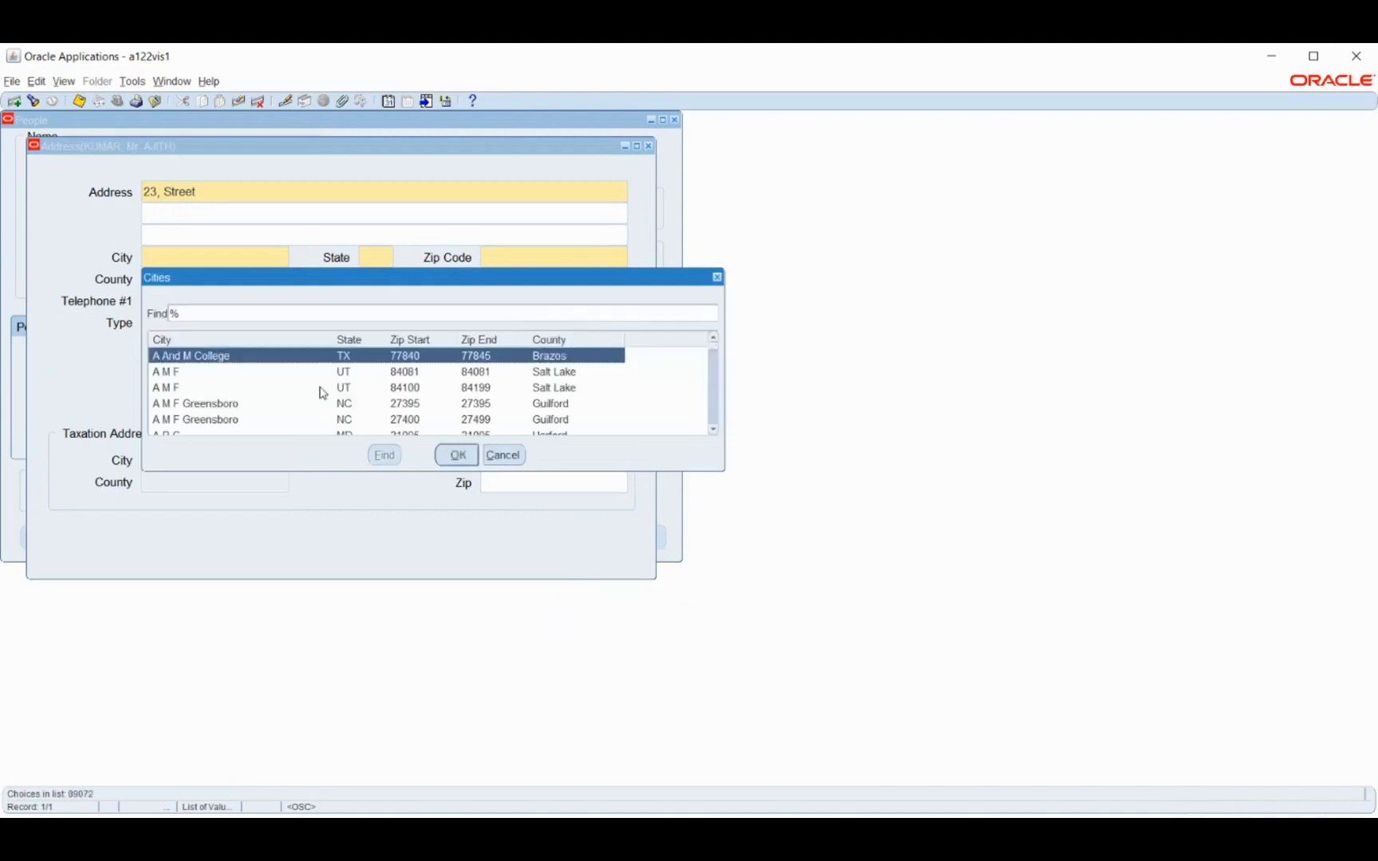
key("Down")
key("Down")
key("Down")
key("Return")
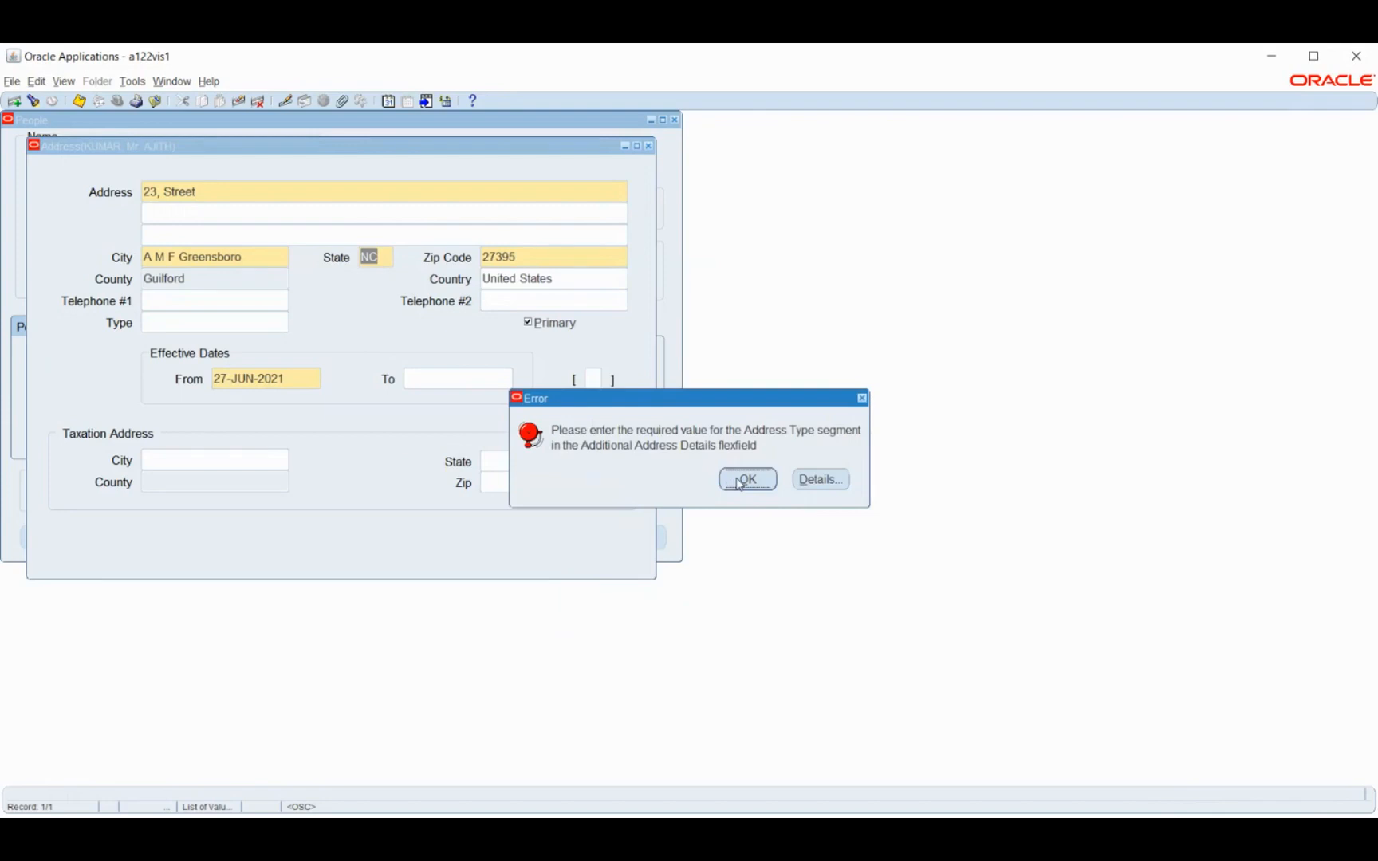
Set the required Address Type in the Additional Address Details to New and save the employee's address
left_click(738, 481)
left_click(595, 381)
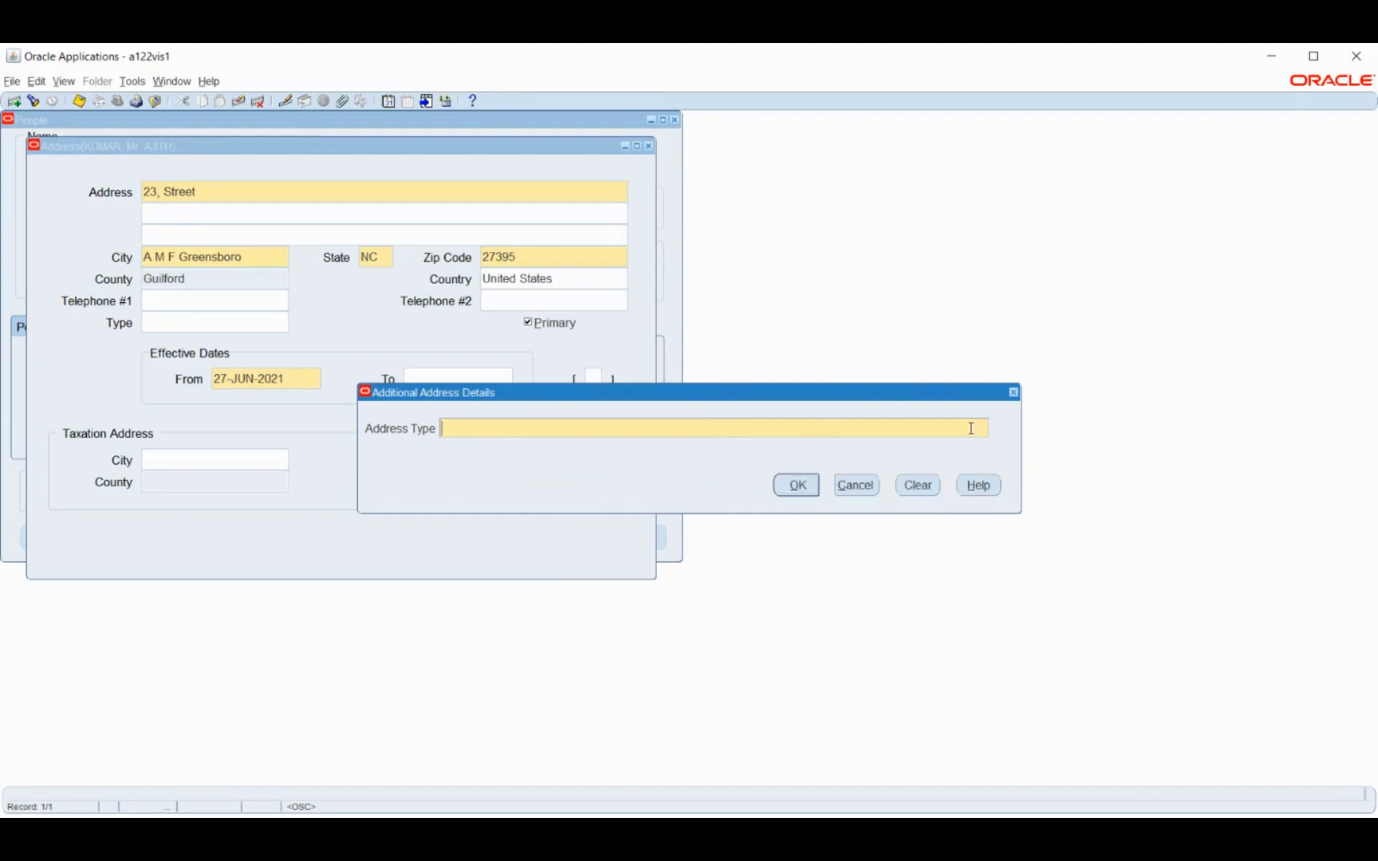
type("New")
left_click(800, 483)
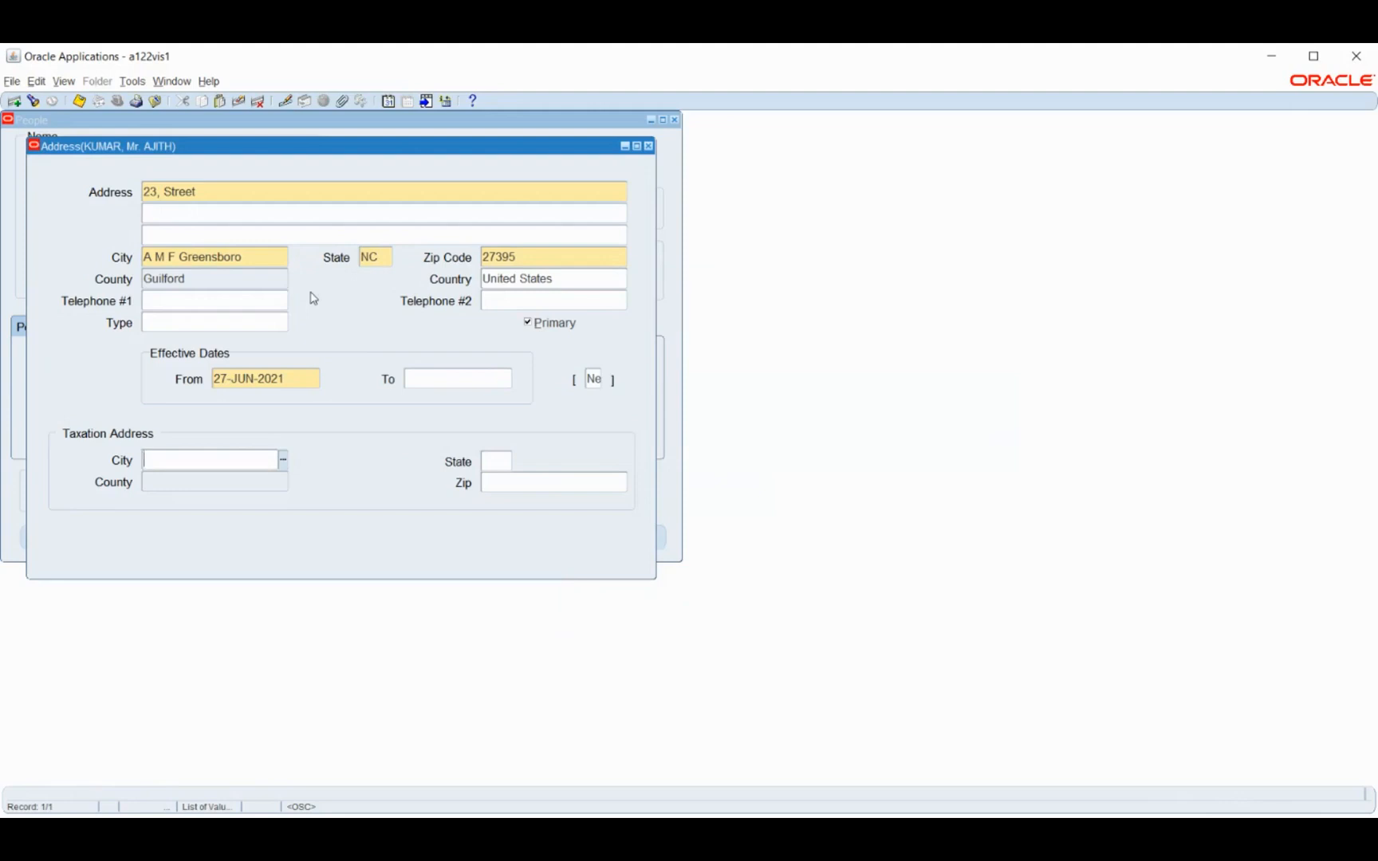
key("ctrl+s")
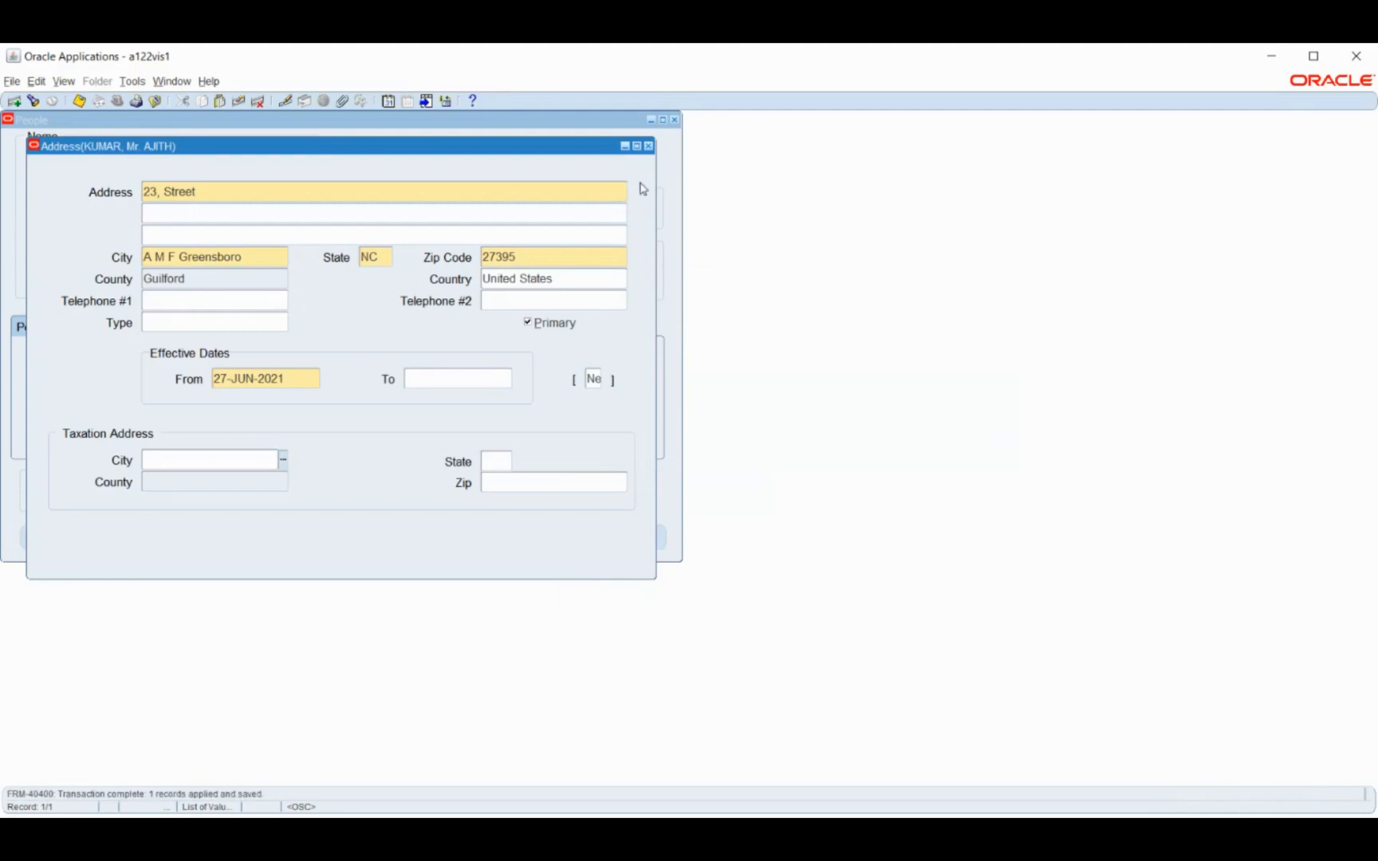
Close the address form and open the employee's Assignment form, placing it beside the personal details
left_click(649, 146)
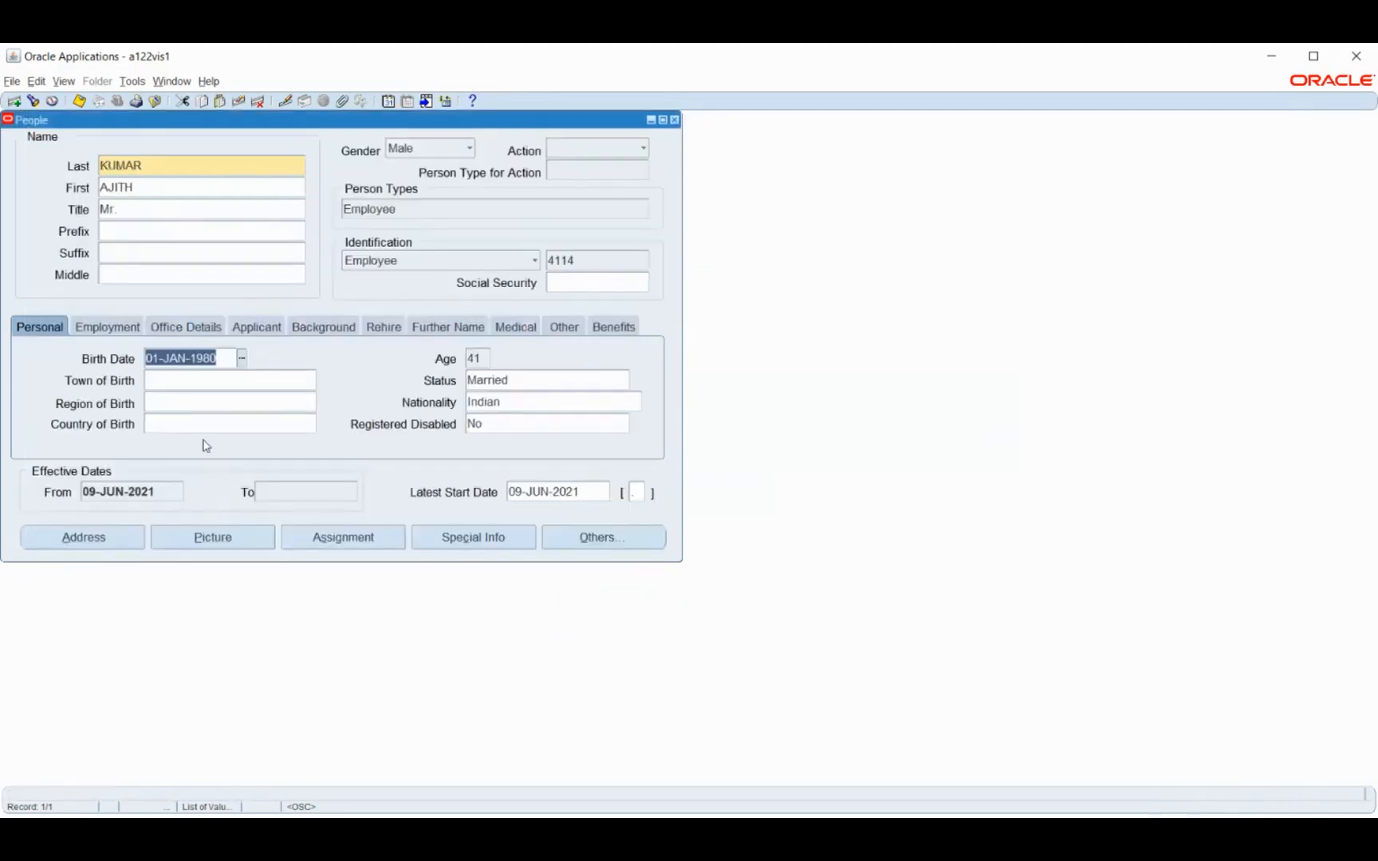
left_click(126, 332)
left_click(344, 539)
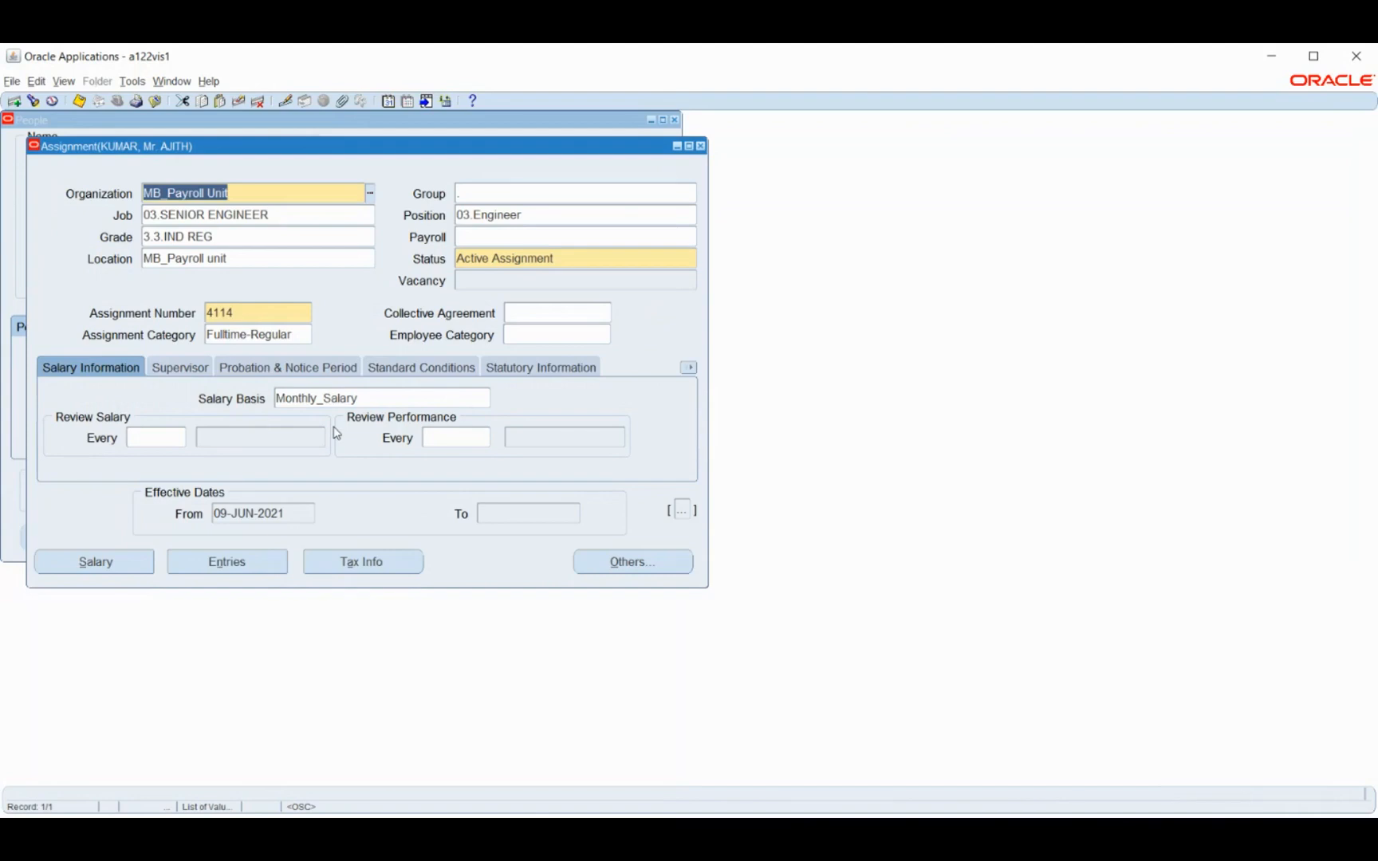
left_click_drag(320, 155, 617, 153)
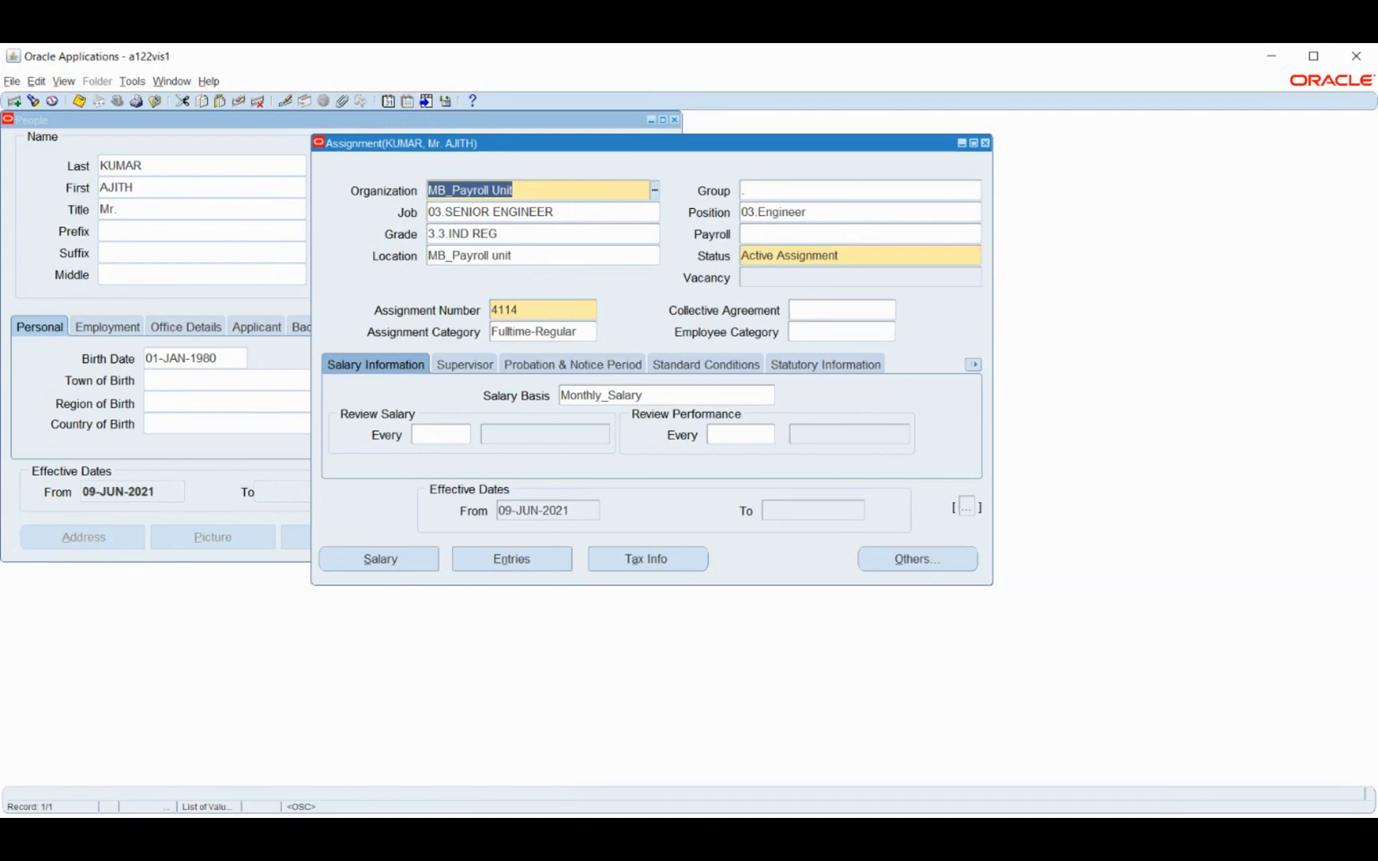
Switch to the Setups sequence workbook in Excel, enter Employee Name in cell V5 of Sheet3, and fit column V to it
key("alt+Tab")
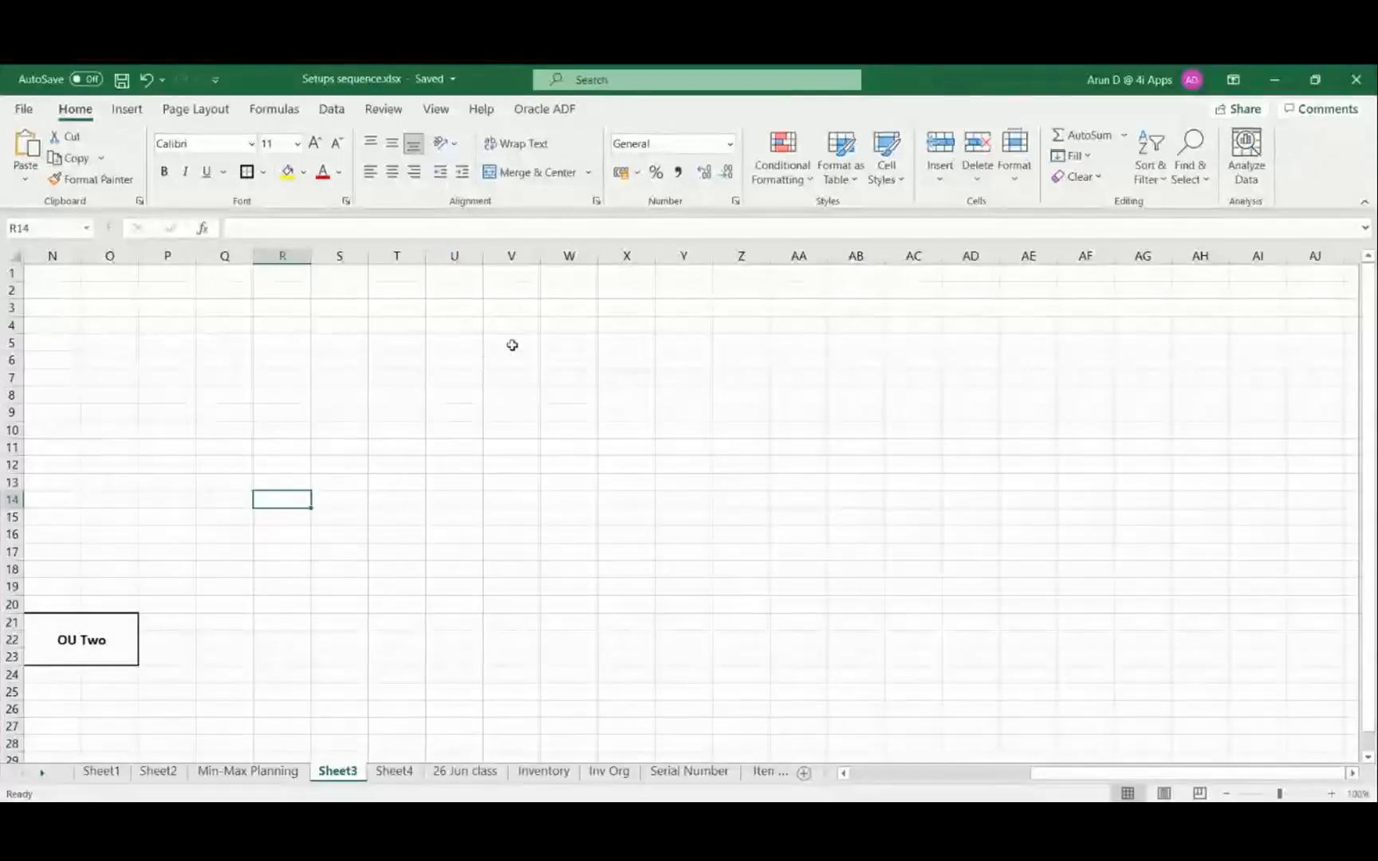
left_click(513, 344)
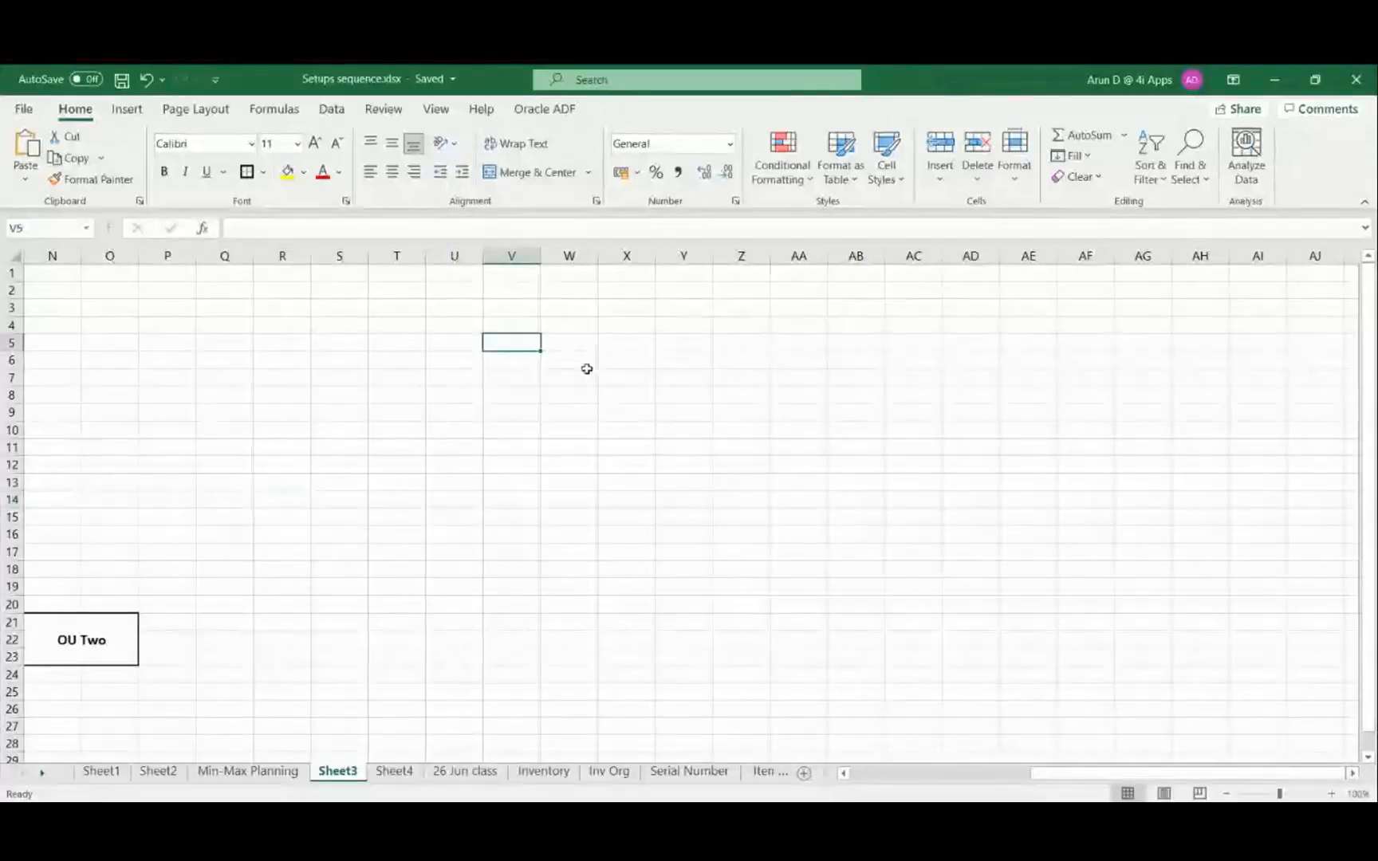
type("Employee Name")
key("Tab")
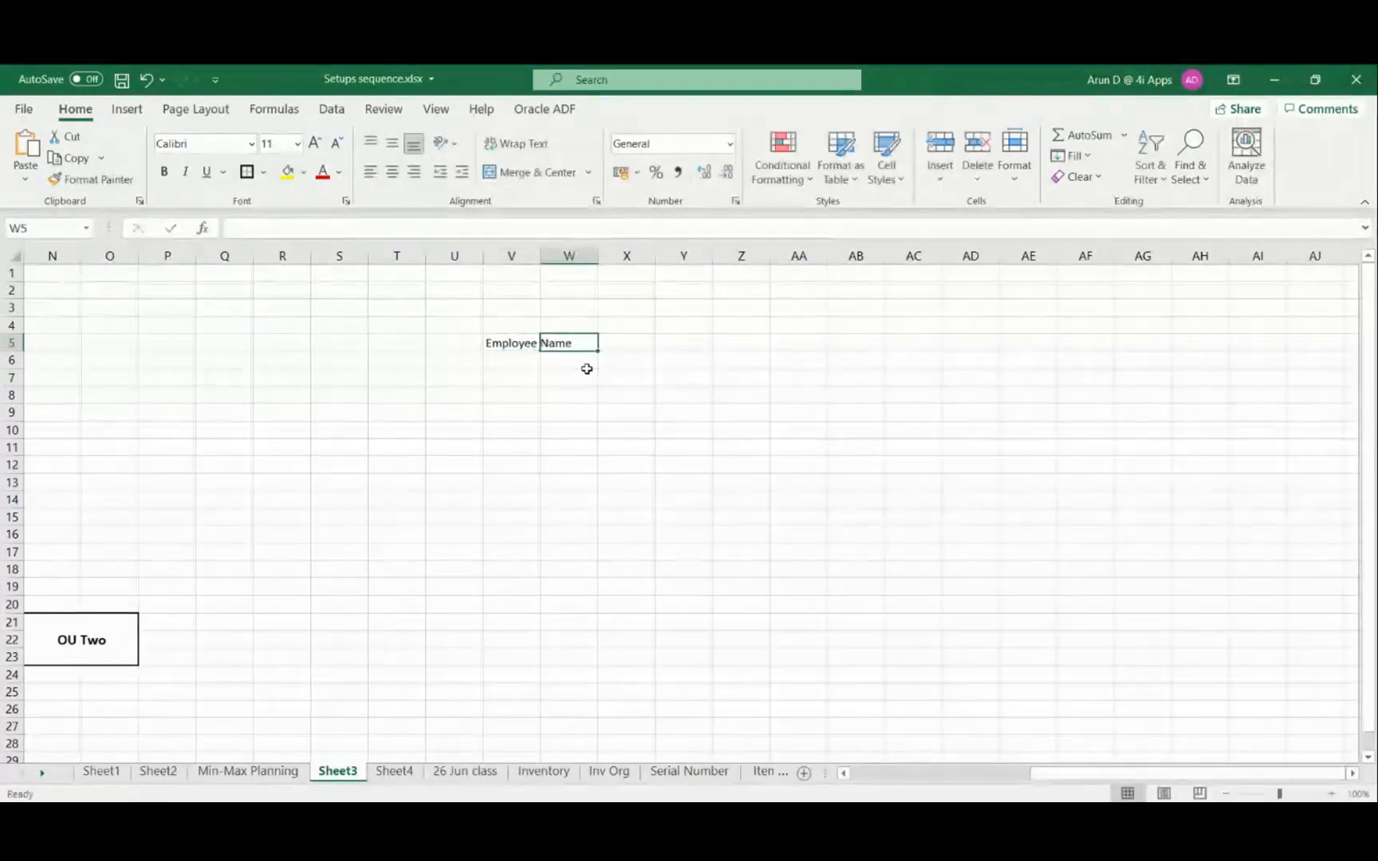
double_click(540, 255)
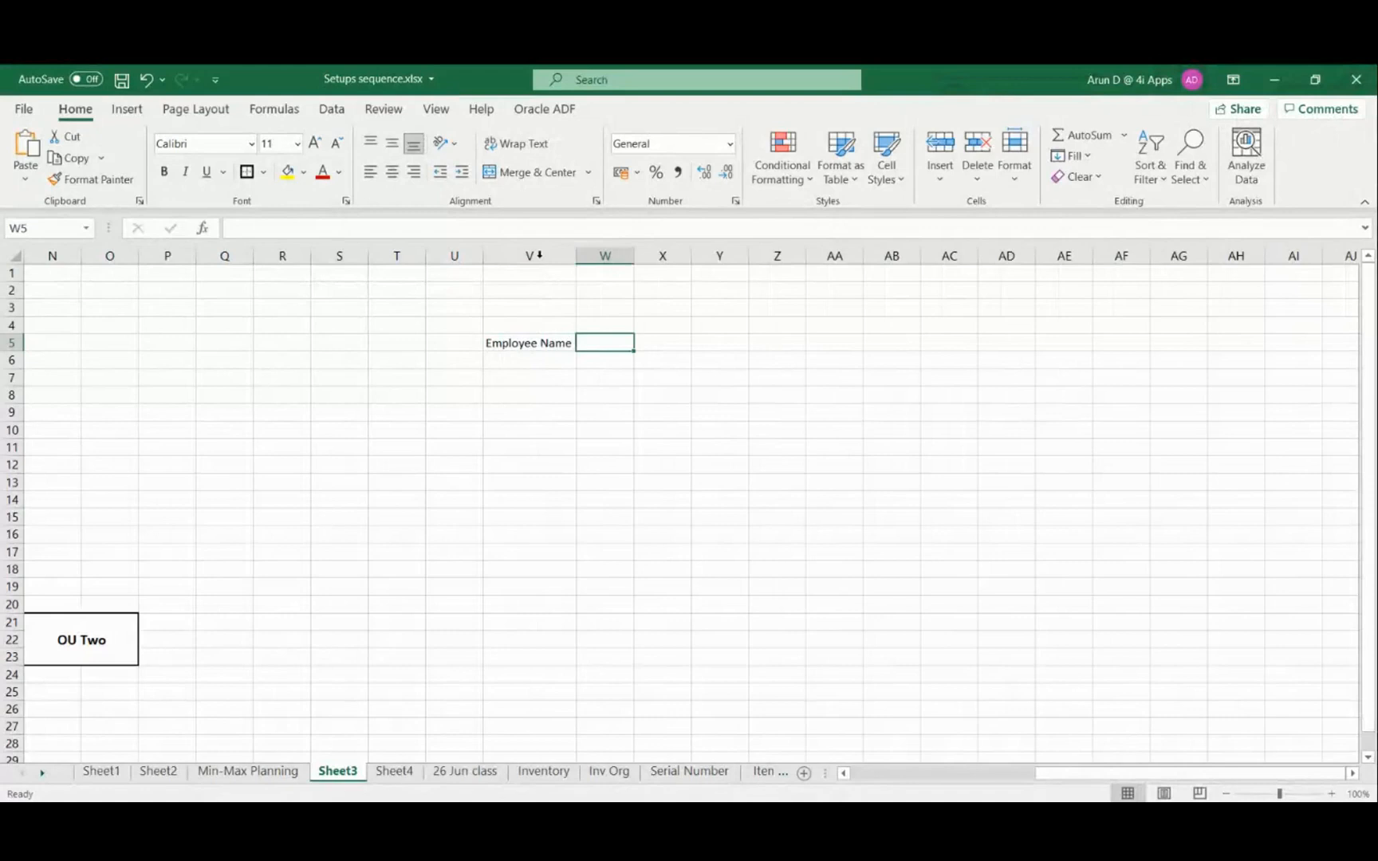
Enter the two employee names in cells W5 and X5 beside the Employee Name label
type("Kumar")
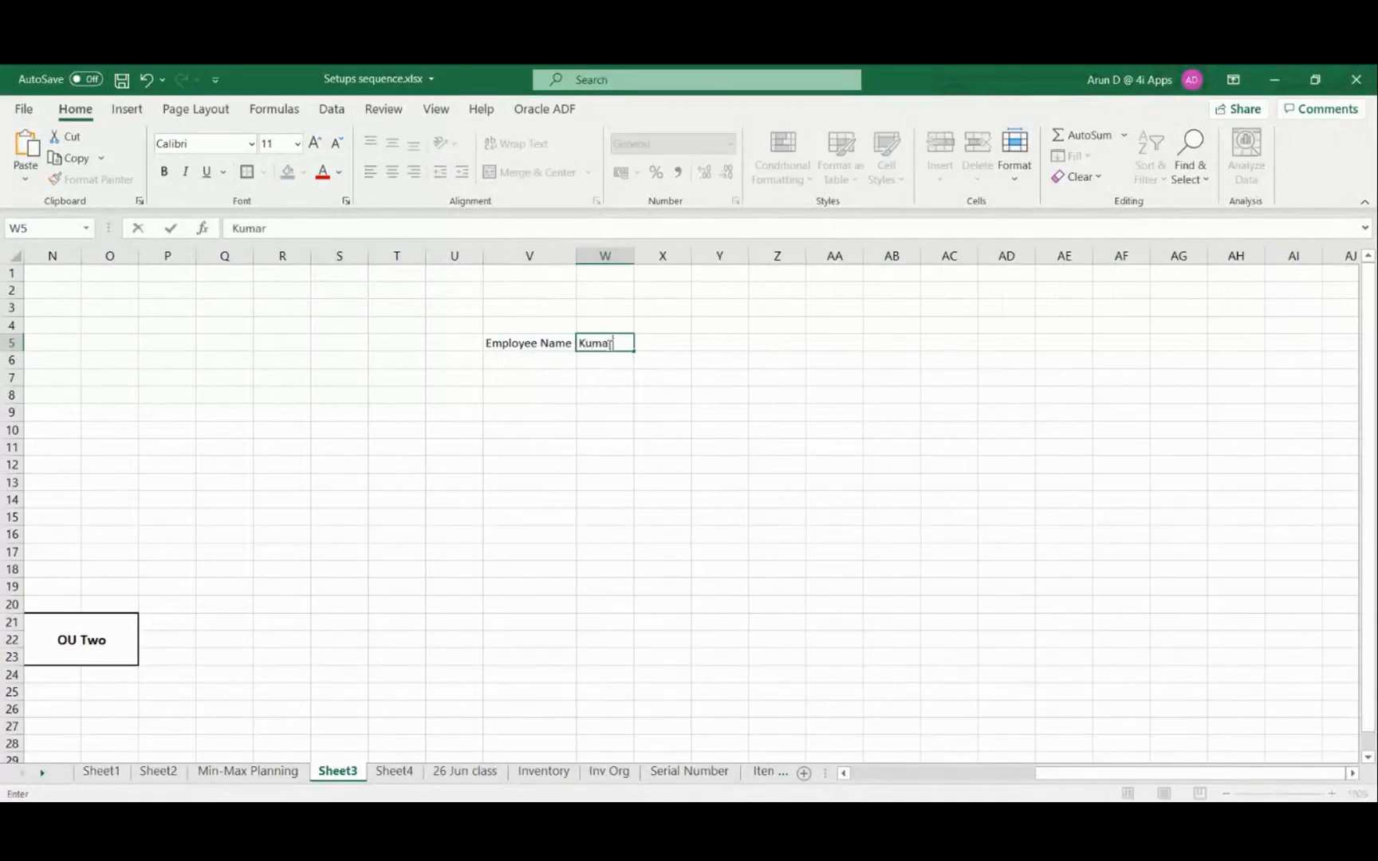
key("Tab")
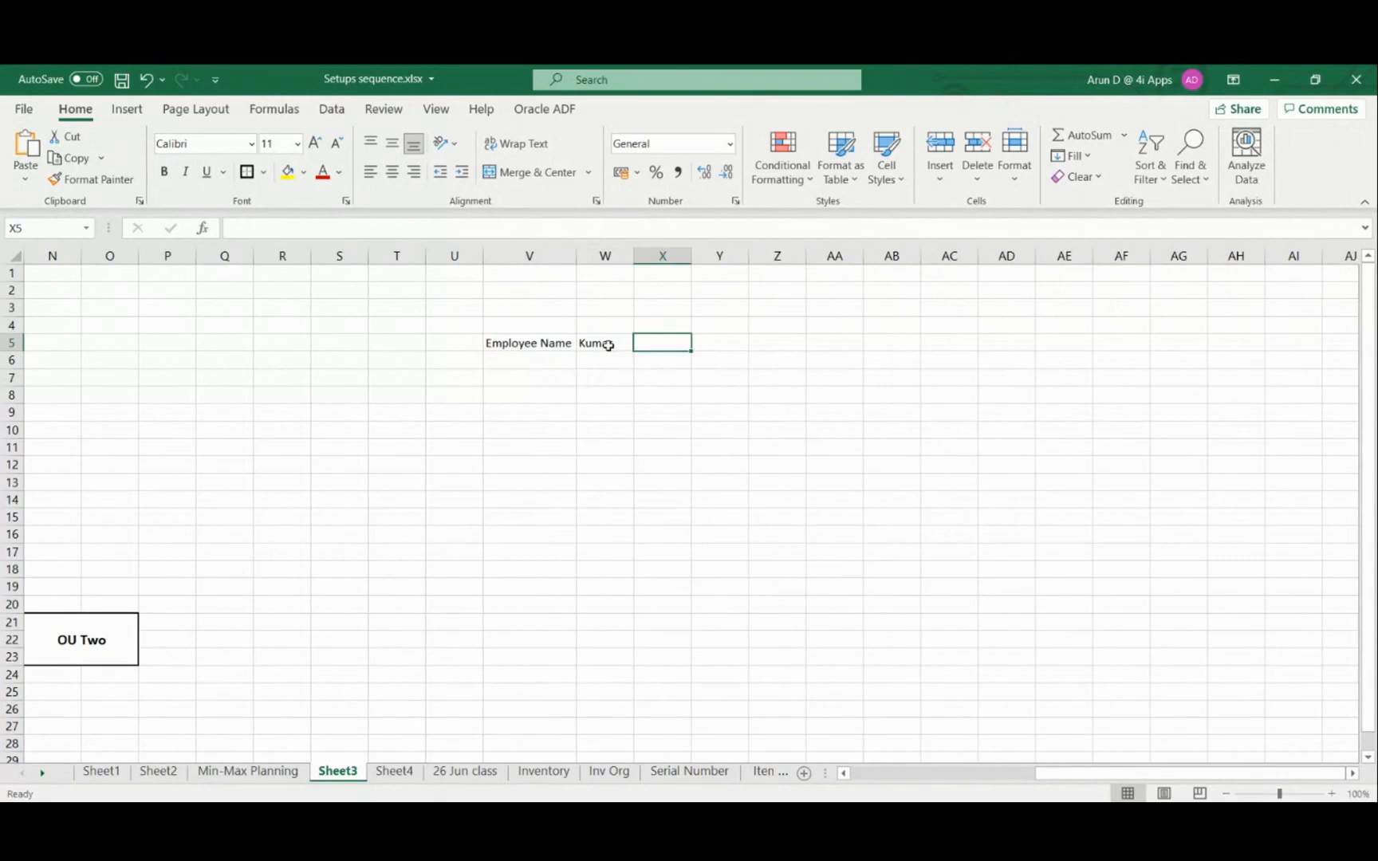
type("Ajith")
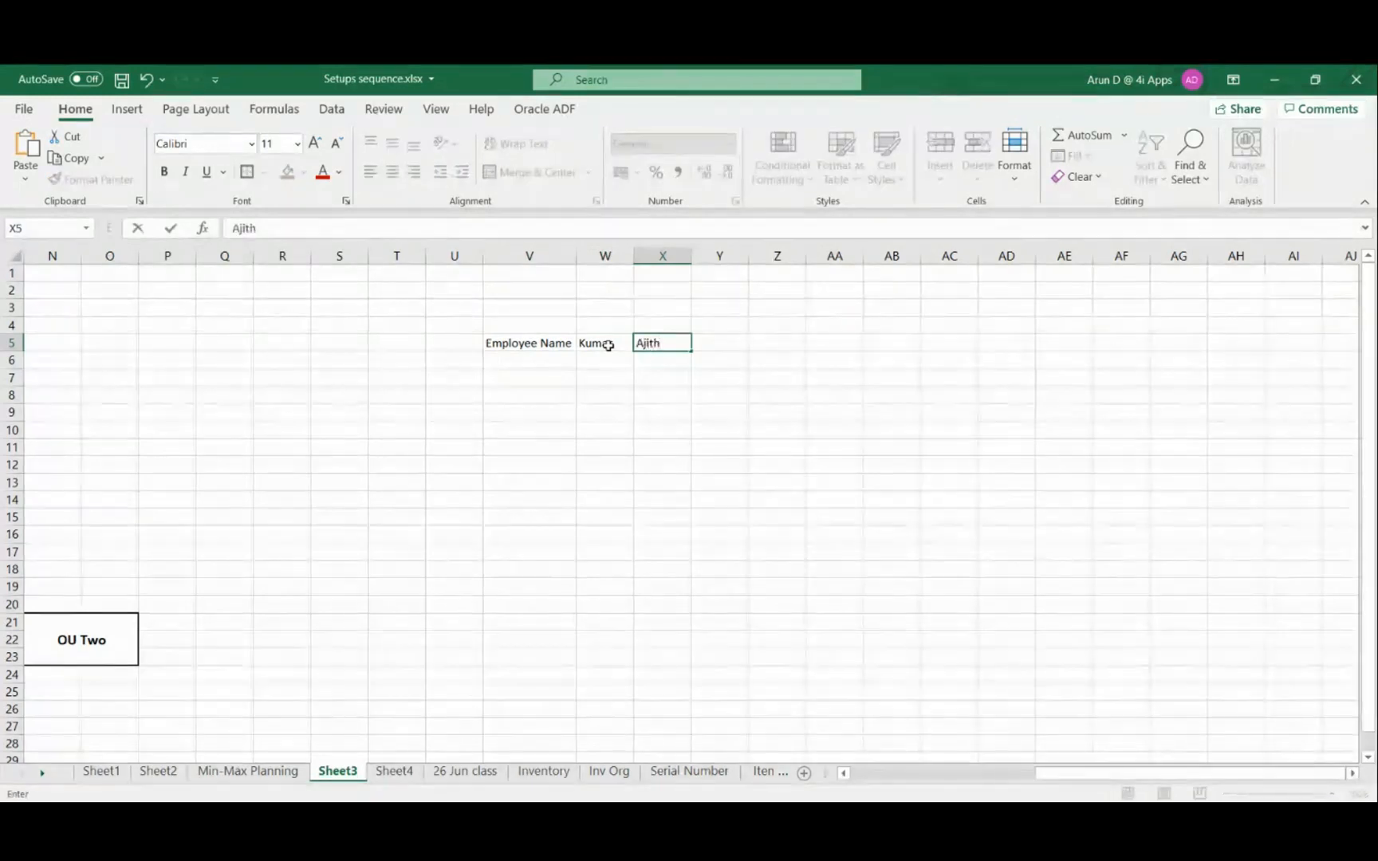
key("Return")
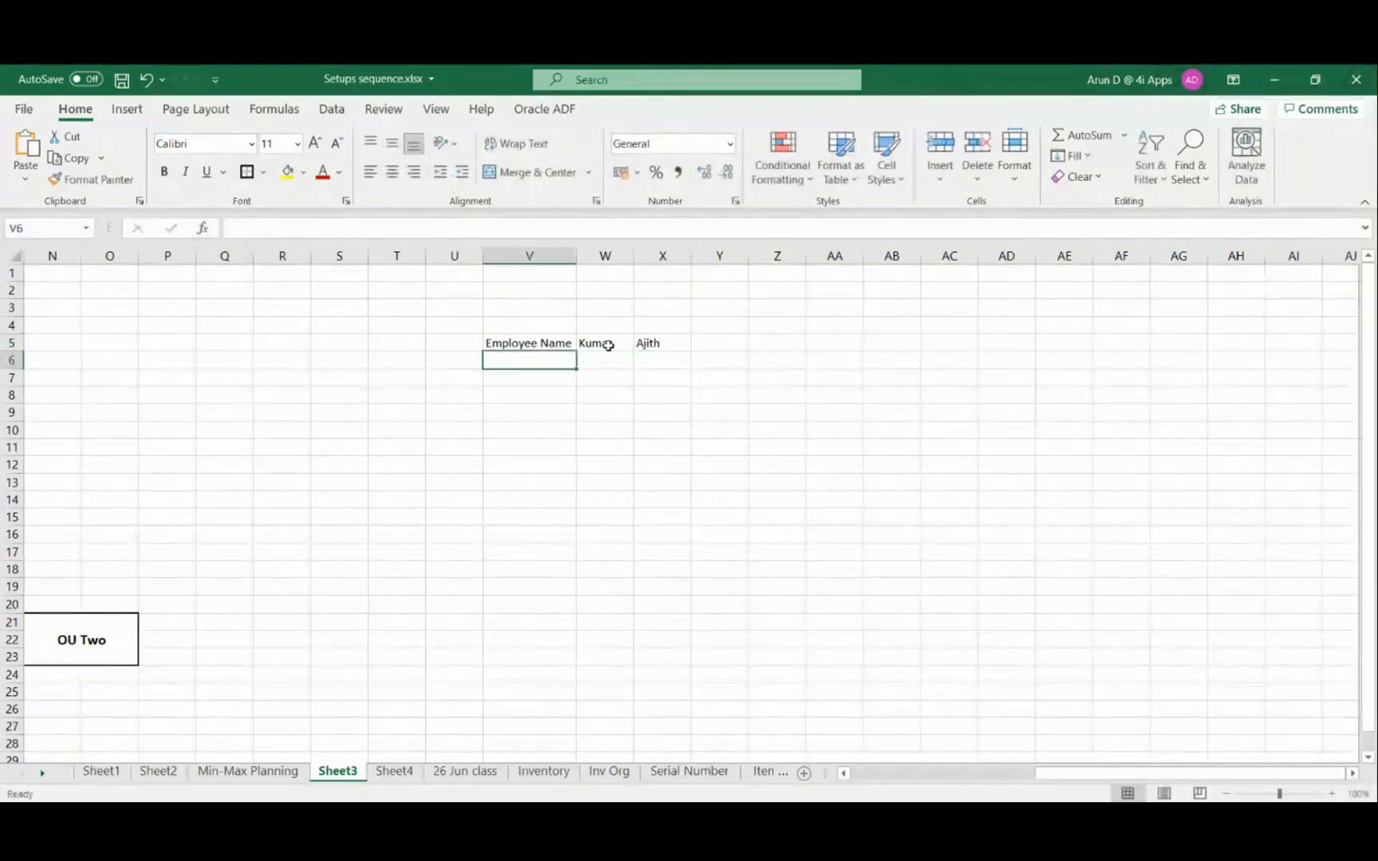
key("Right")
key("Right")
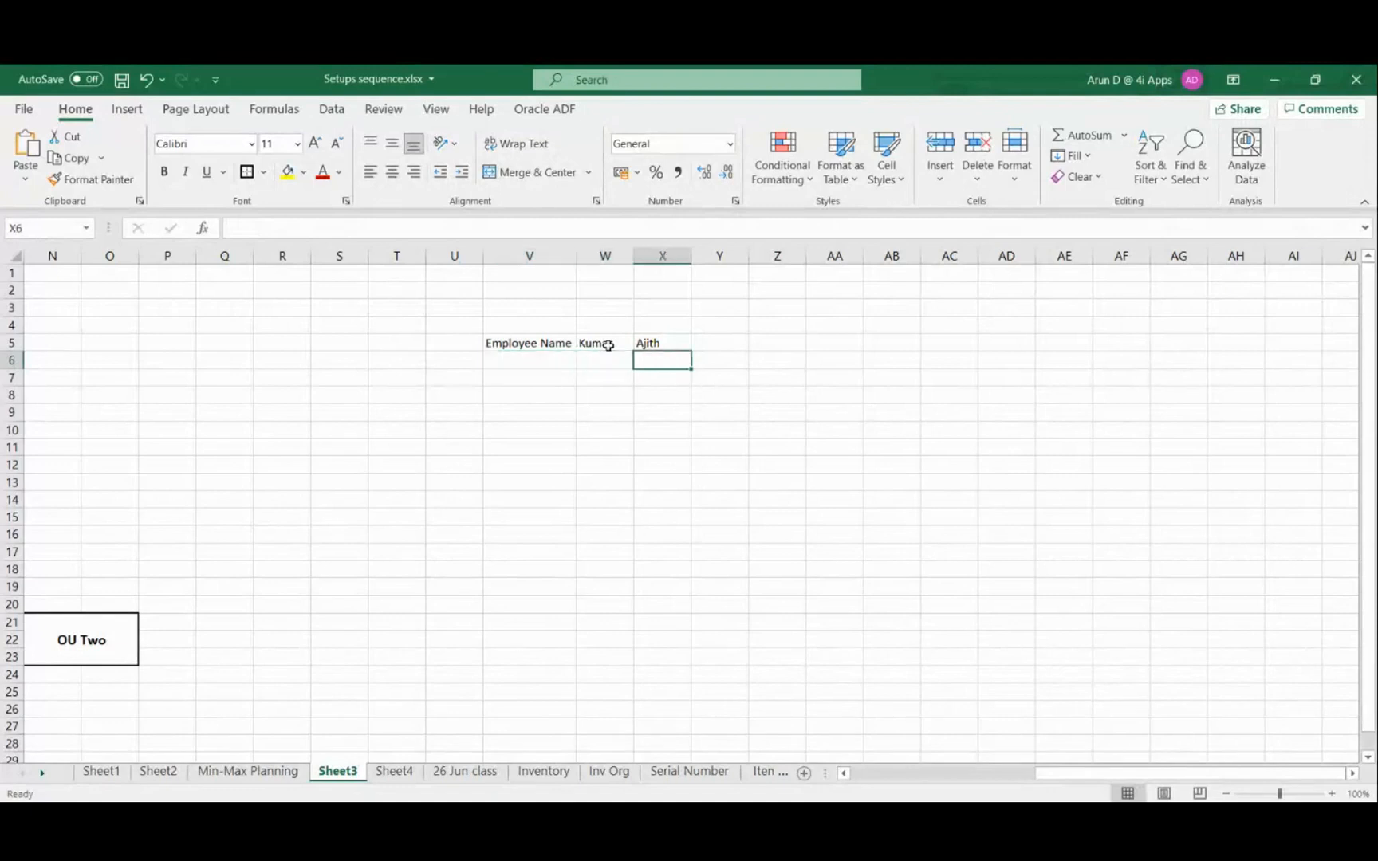
key("Up")
key("Up")
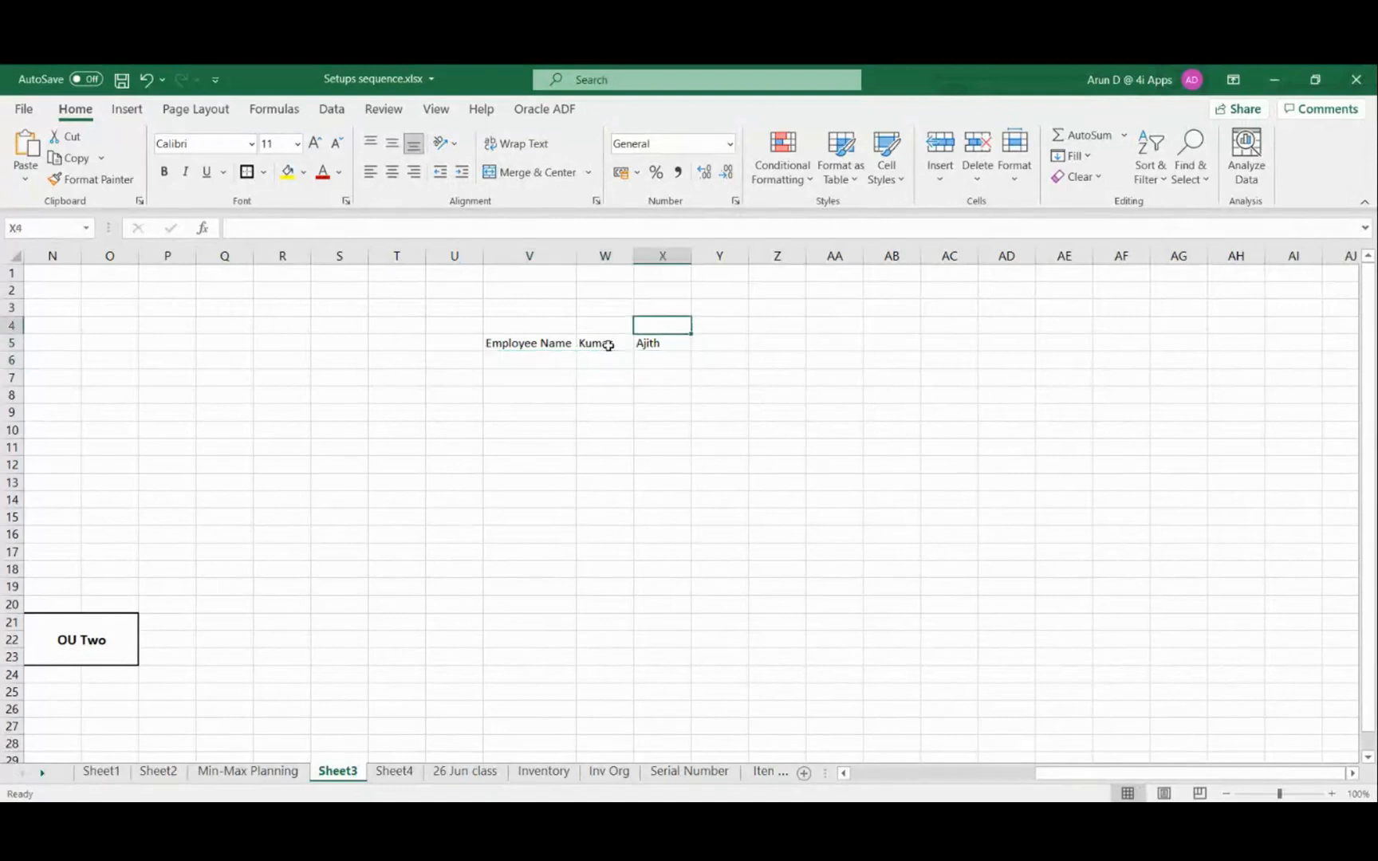
key("Down")
key("Down")
key("Left")
key("Left")
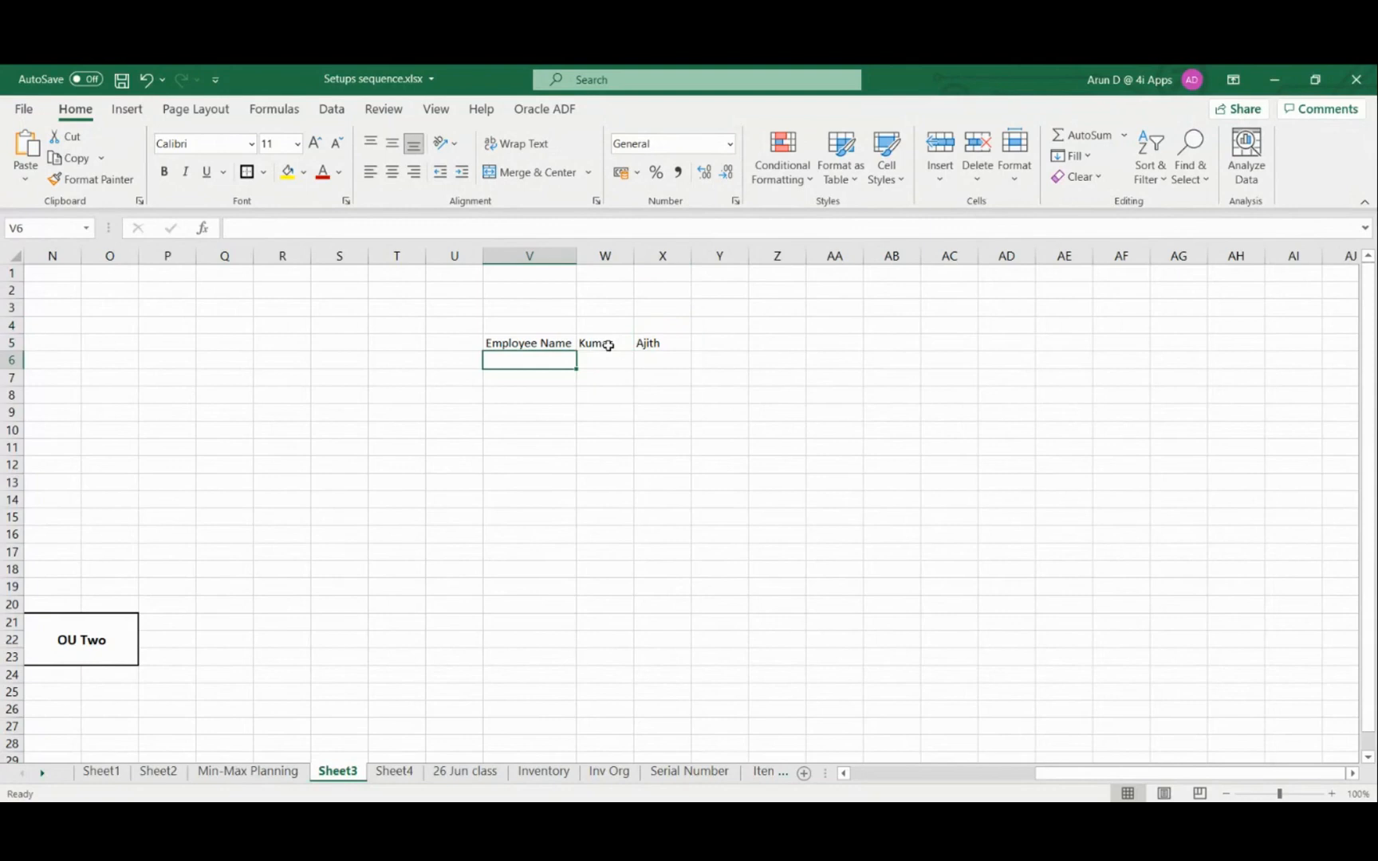
Enter A & B in cell W6 under the first employee name
key("Right")
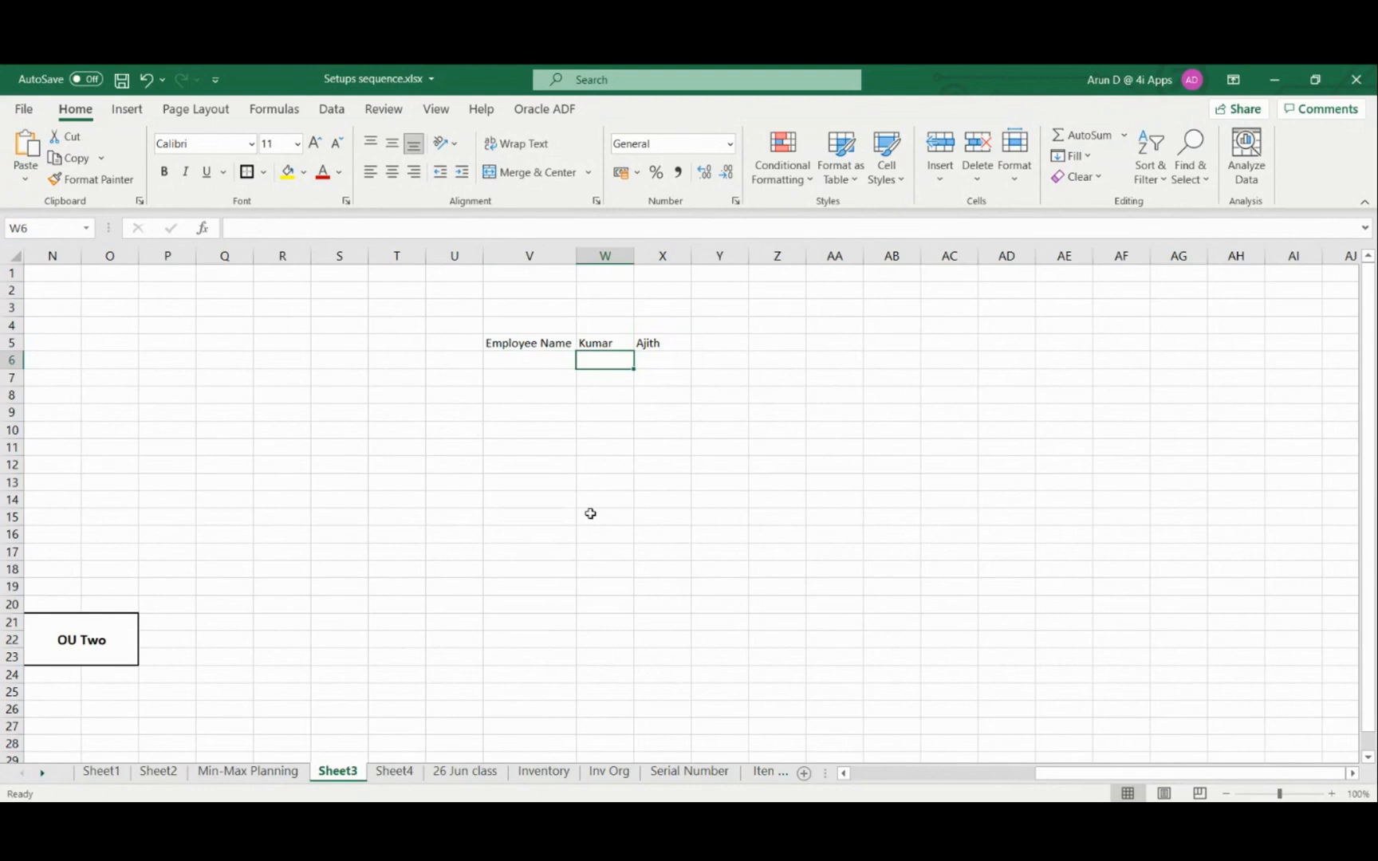
type("A Org")
key("Tab")
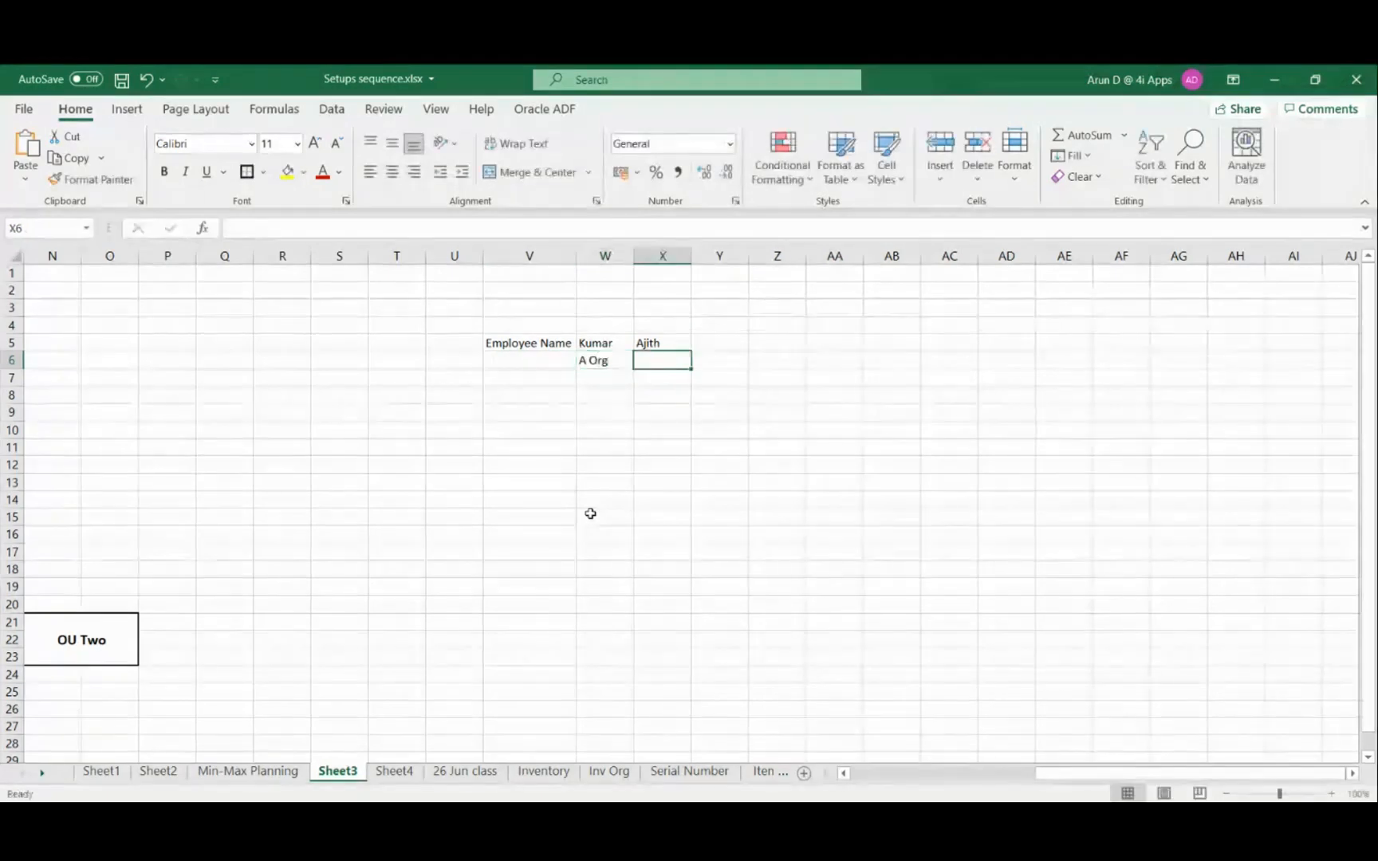
key("Left")
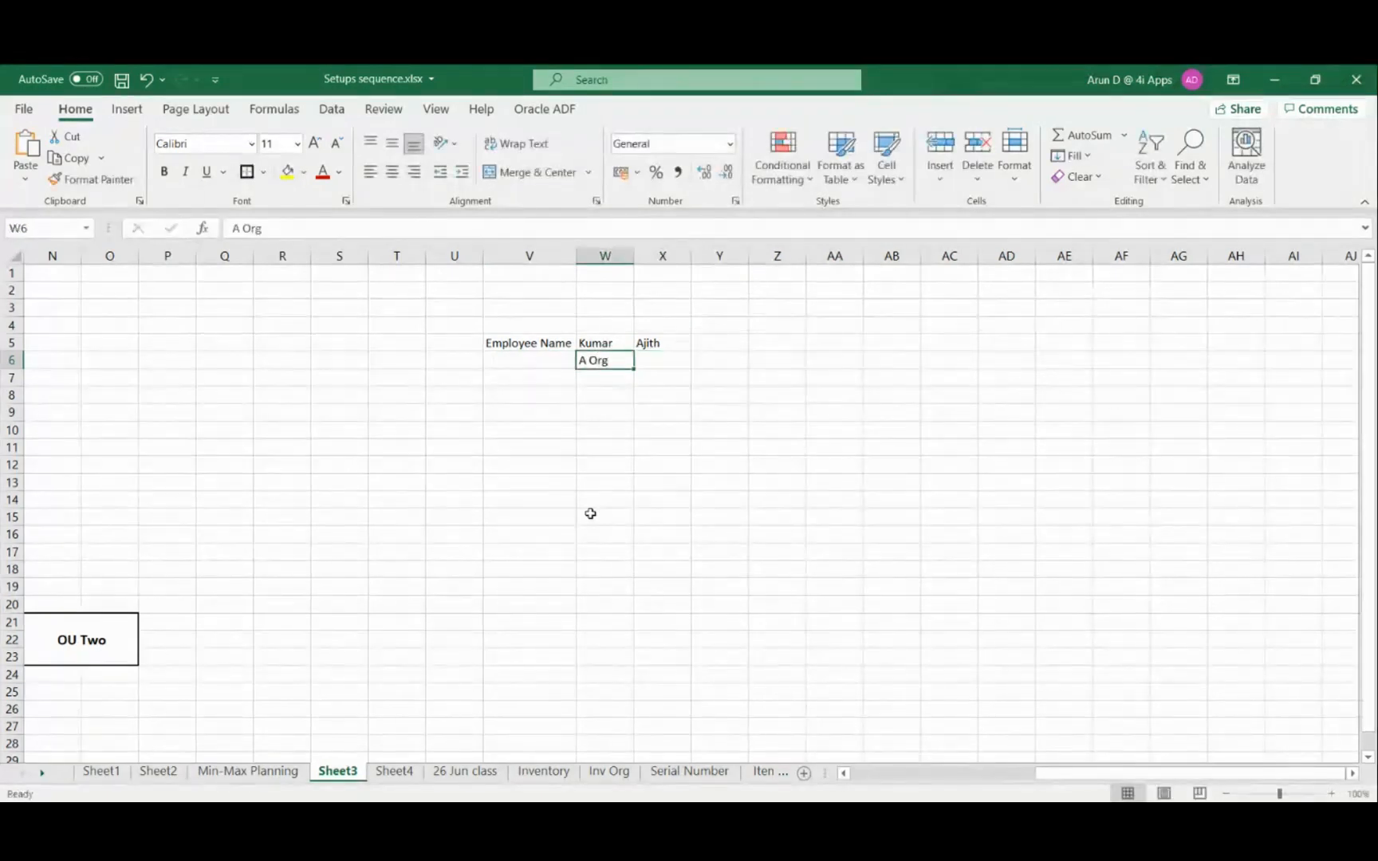
key("F2")
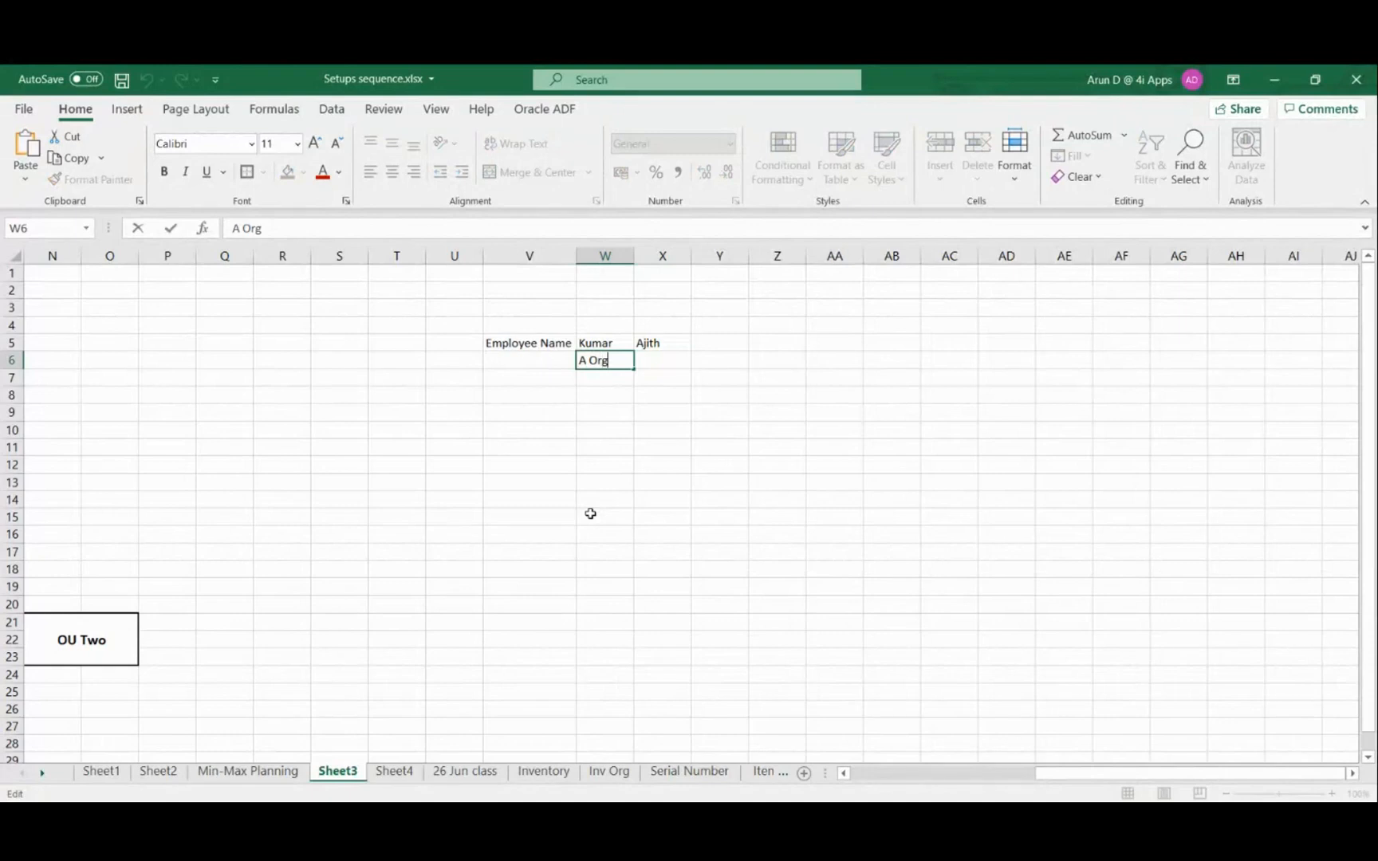
key("BackSpace")
key("BackSpace")
key("BackSpace")
key("BackSpace")
key("BackSpace")
type("A & B")
key("Tab")
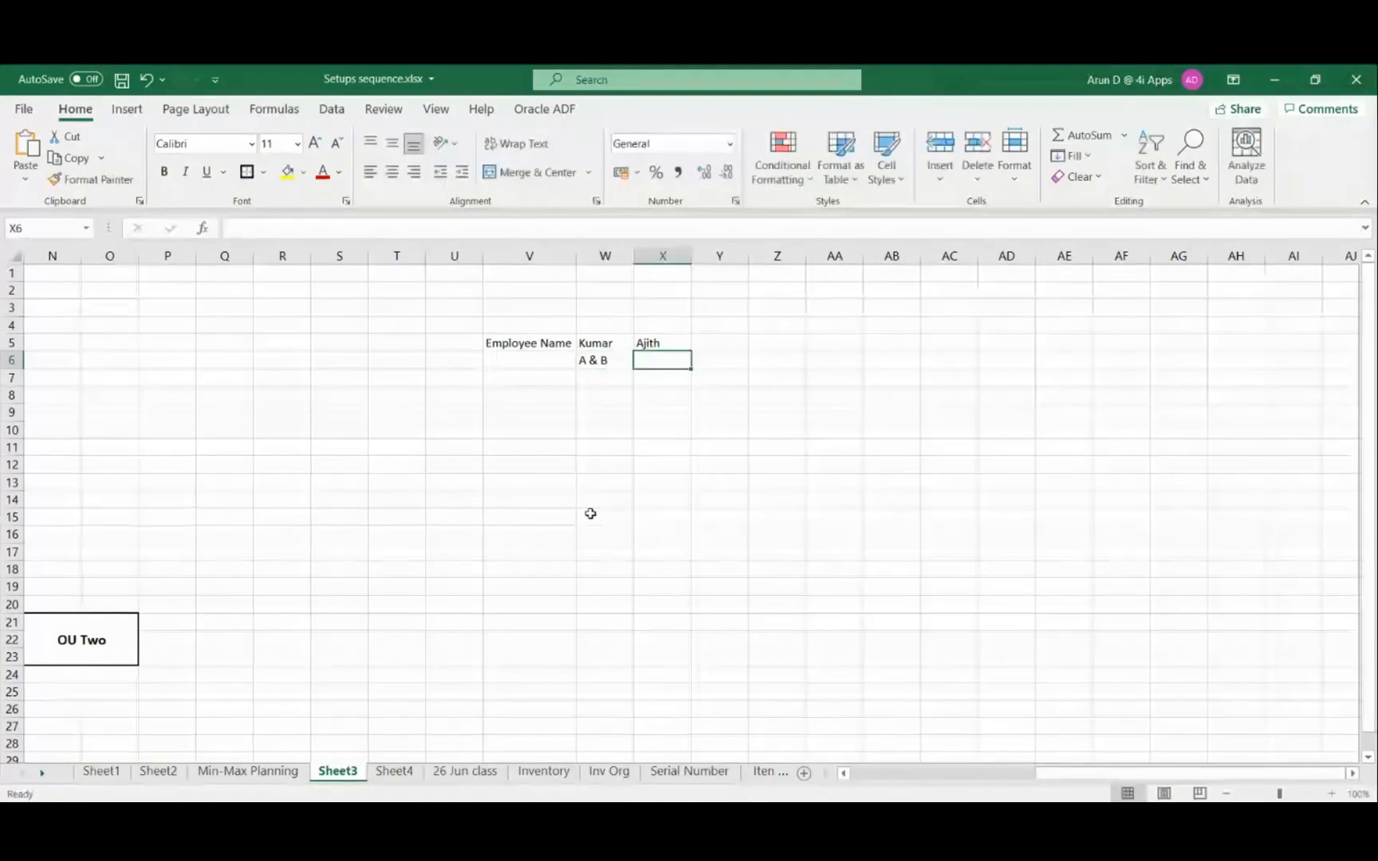
Enter B & C in cell X6 under the second employee name
type("B")
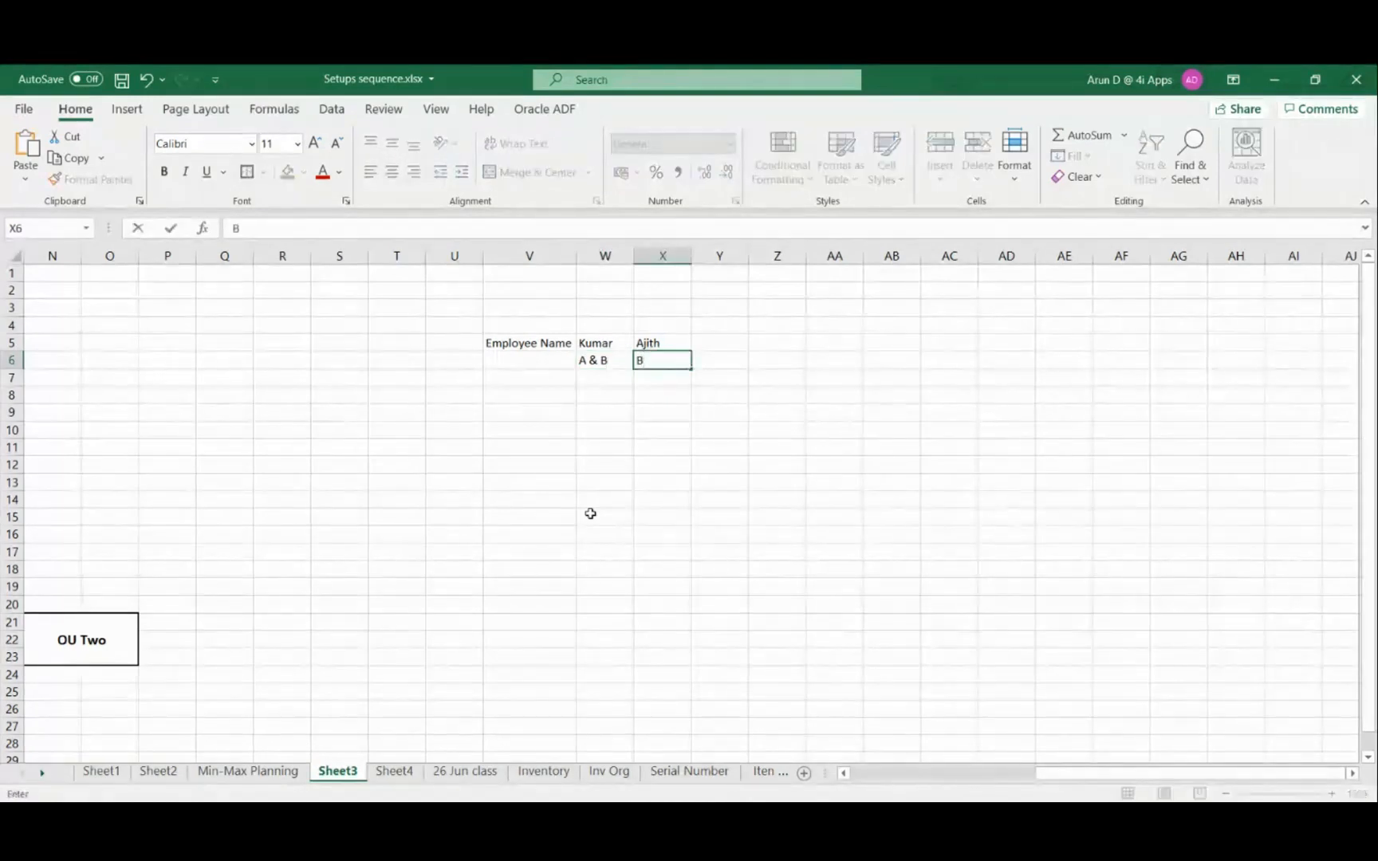
type(" & C")
key("Tab")
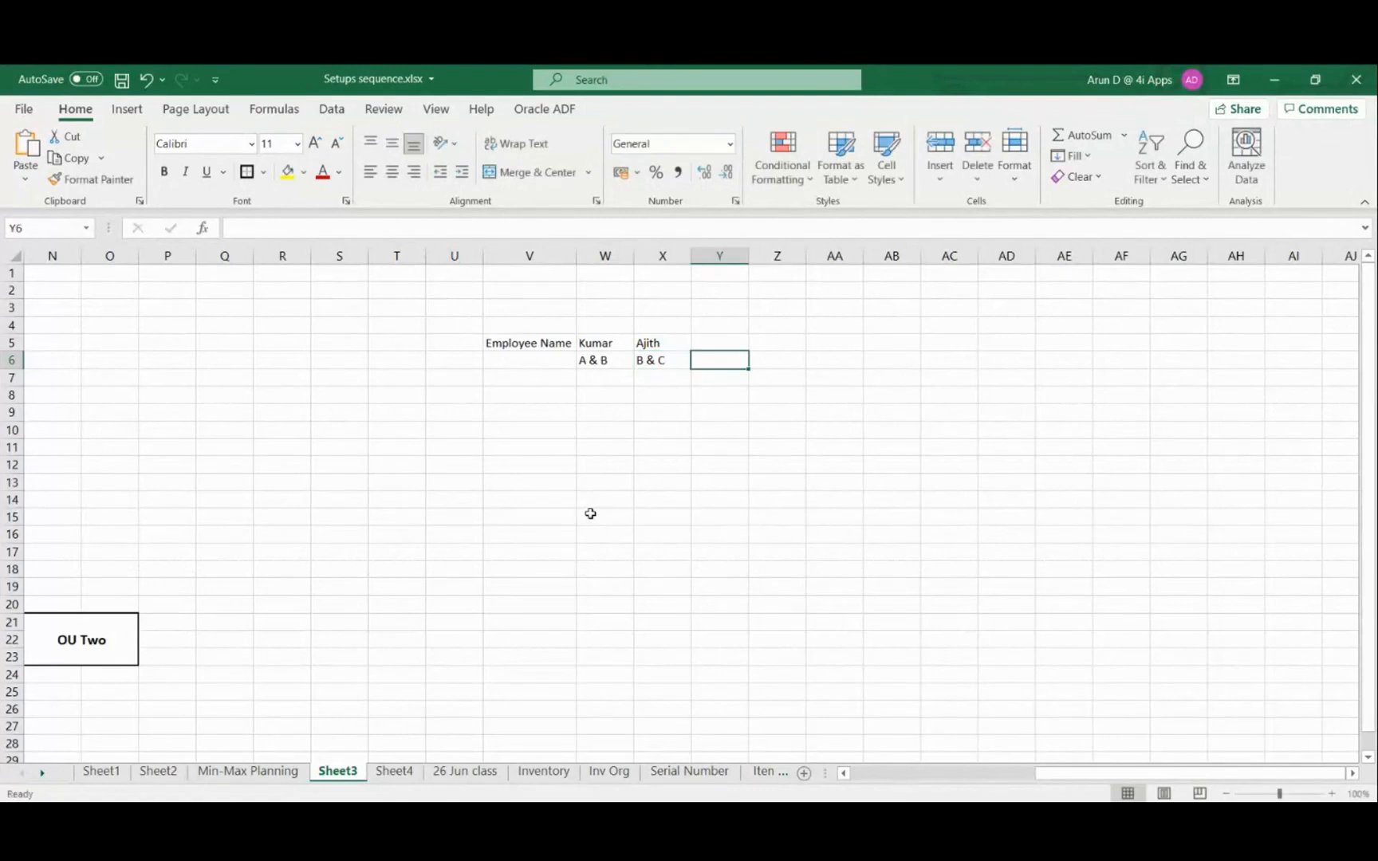
Add the heading Position in cell Y4
left_click(713, 339)
left_click(708, 321)
type("Posit")
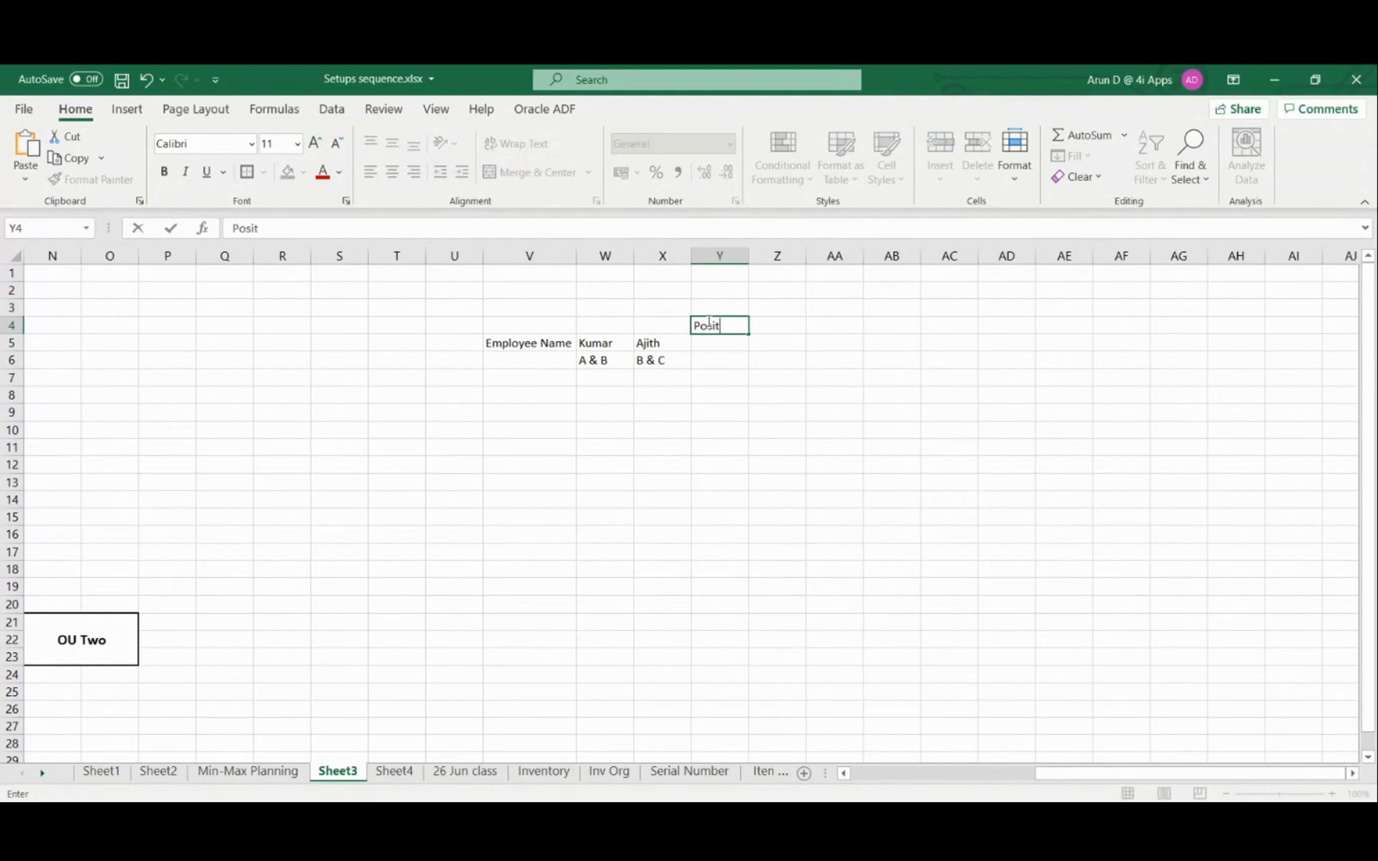
type("ion")
key("Tab")
Enter Jr. Accountant in cell Y5 under the Position heading
key("Down")
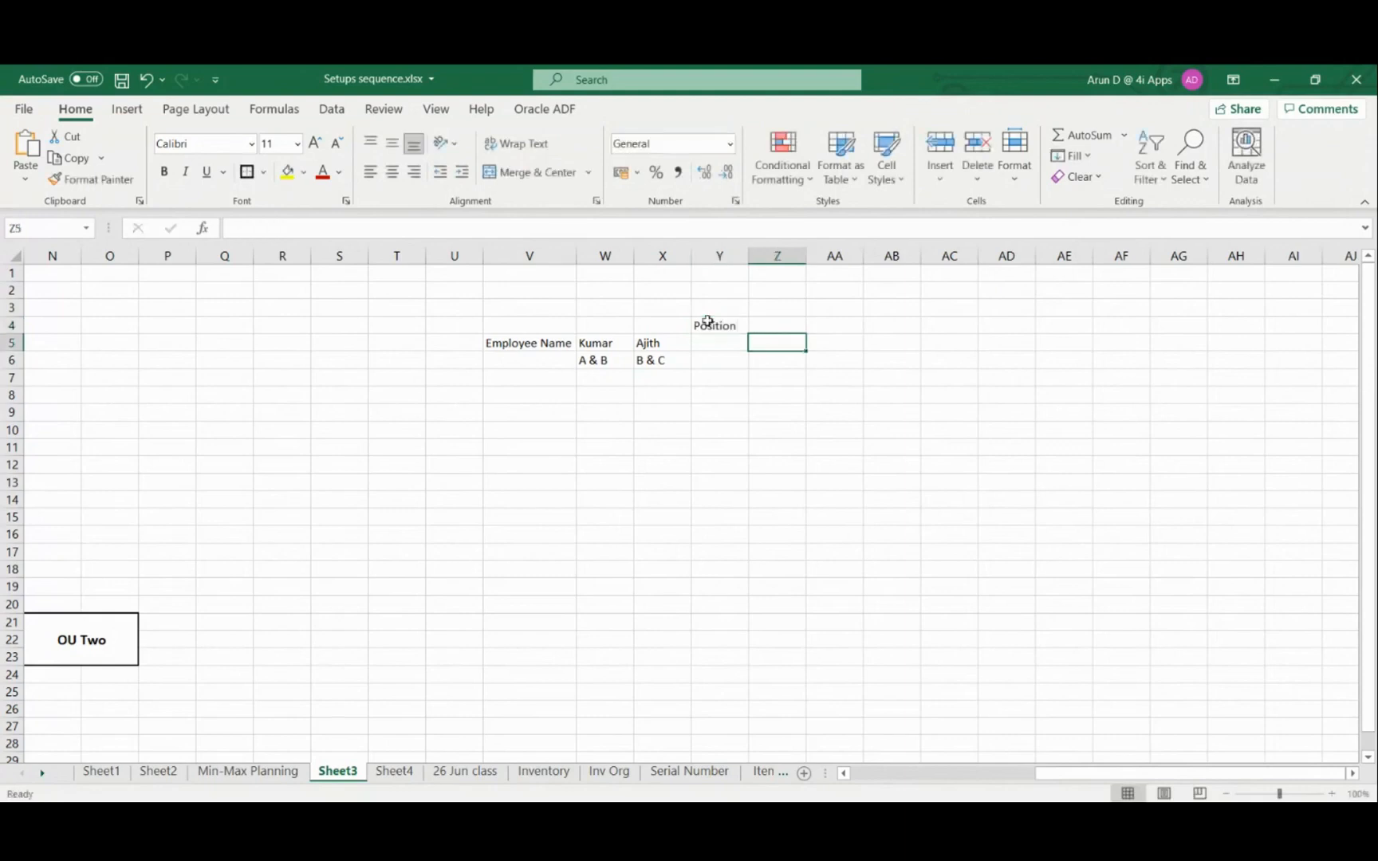
key("Left")
type("Jr. Acc")
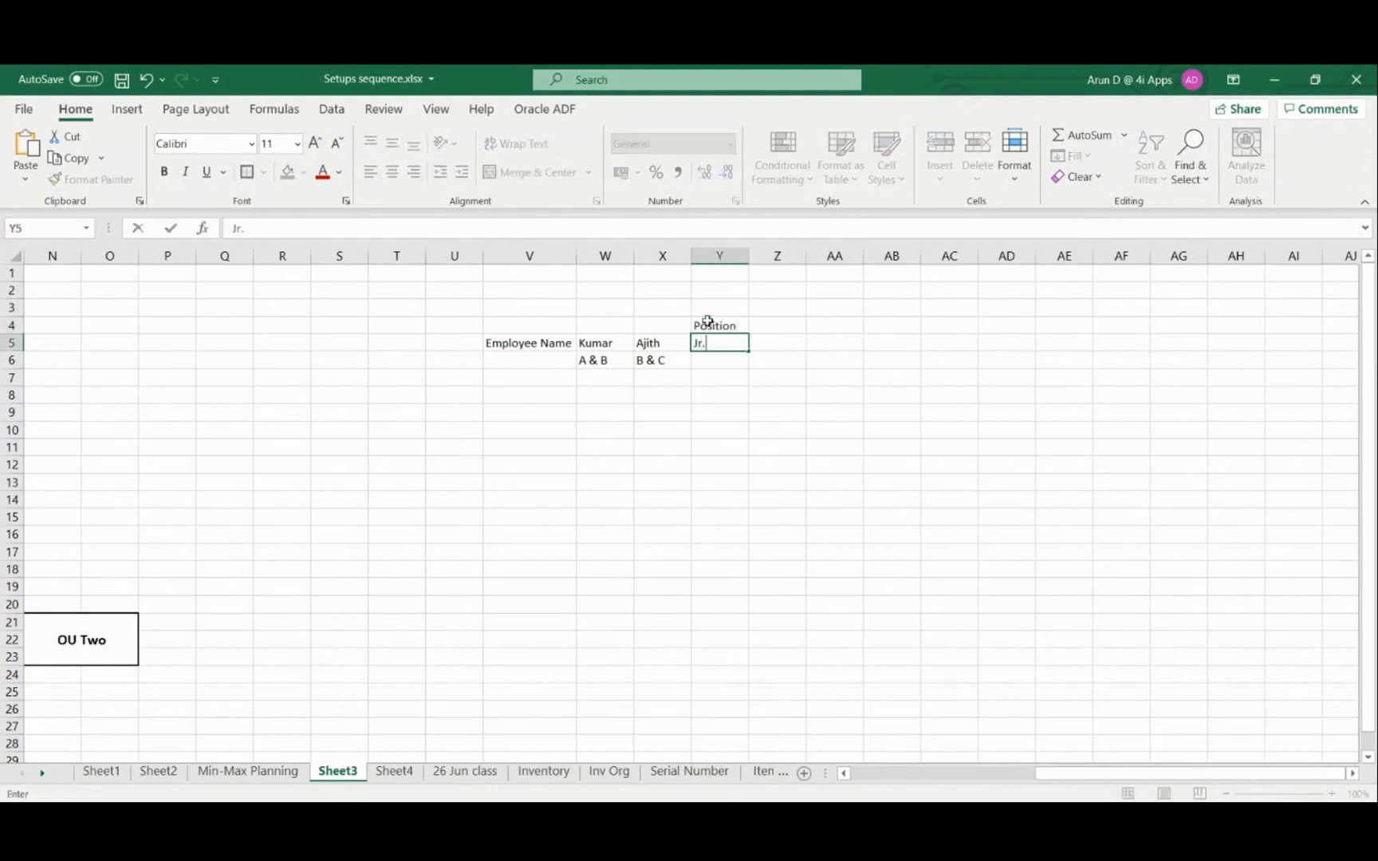
type("ntant")
key("Tab")
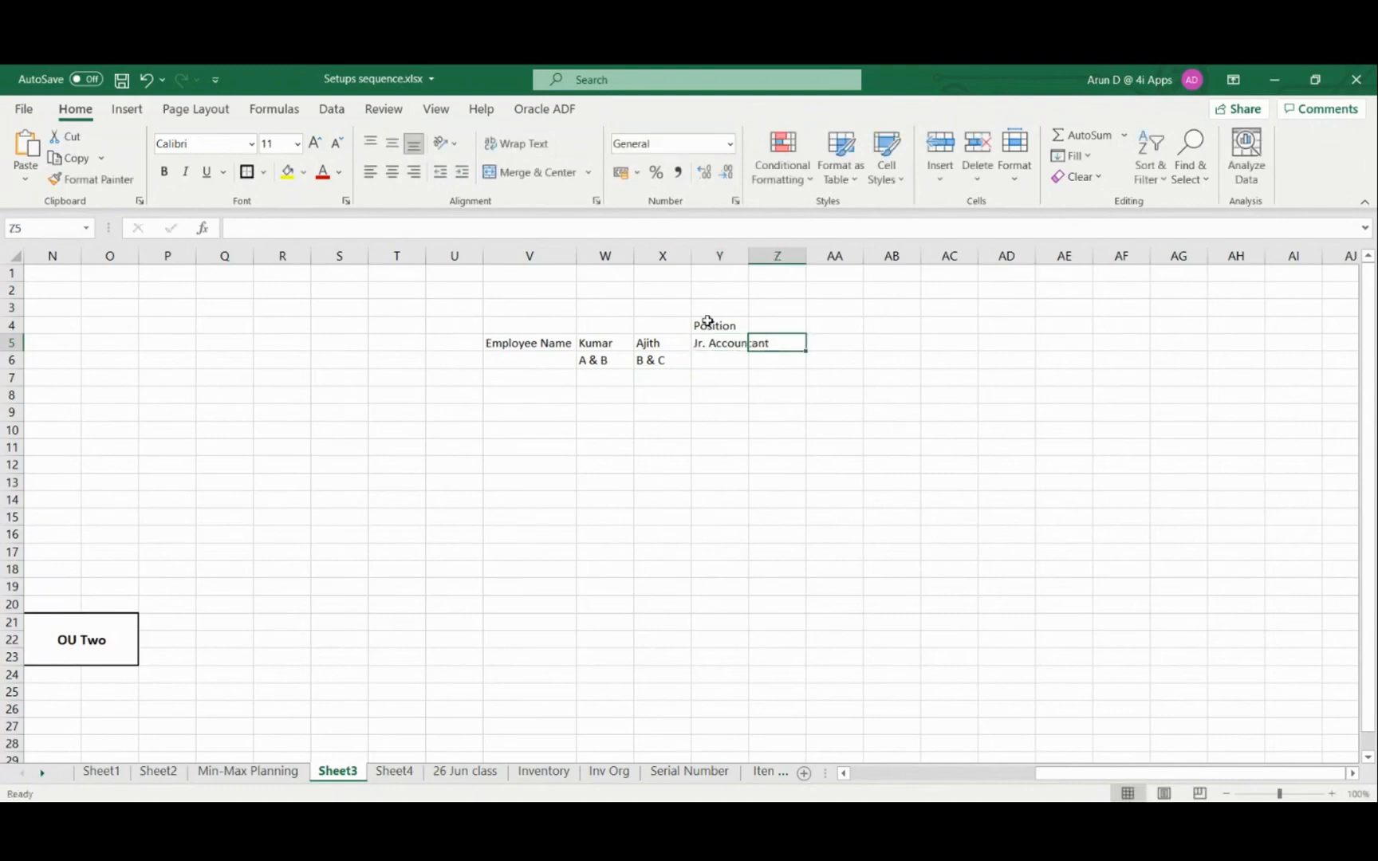
Copy the Jr. Accountant entry from Y5 into cell Y6 and save the workbook
key("Left")
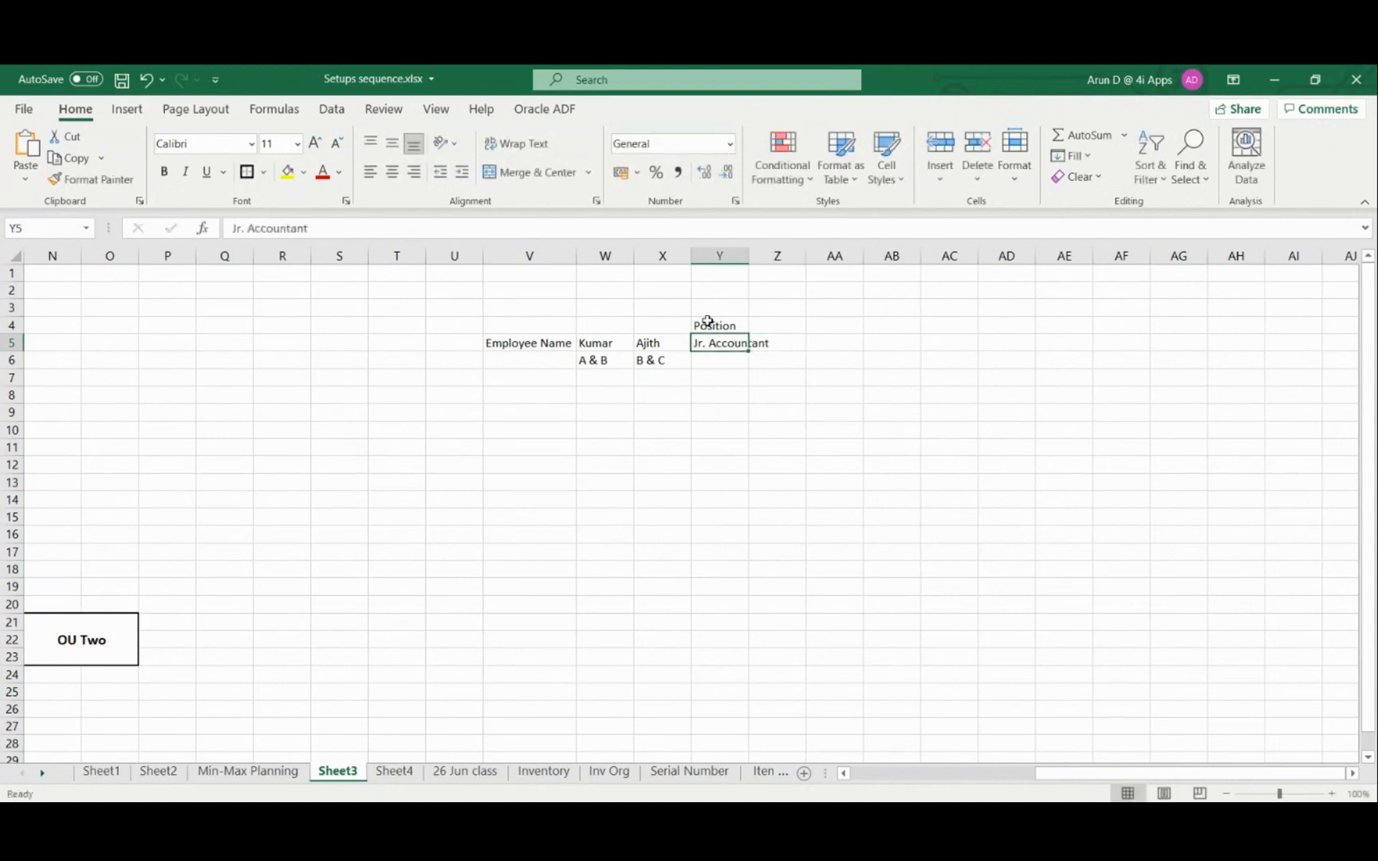
key("ctrl+c")
key("Down")
key("ctrl+v")
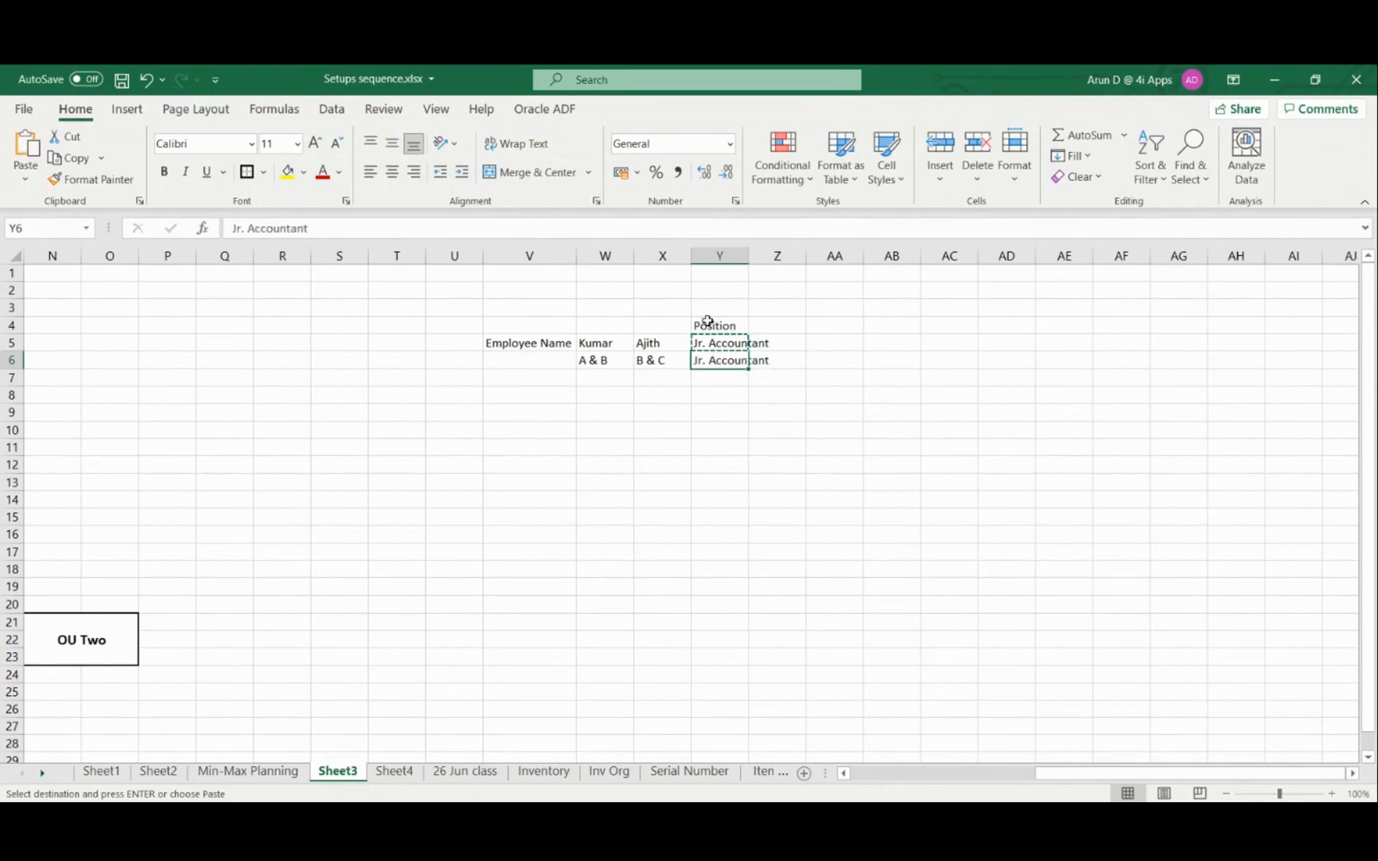
key("ctrl+s")
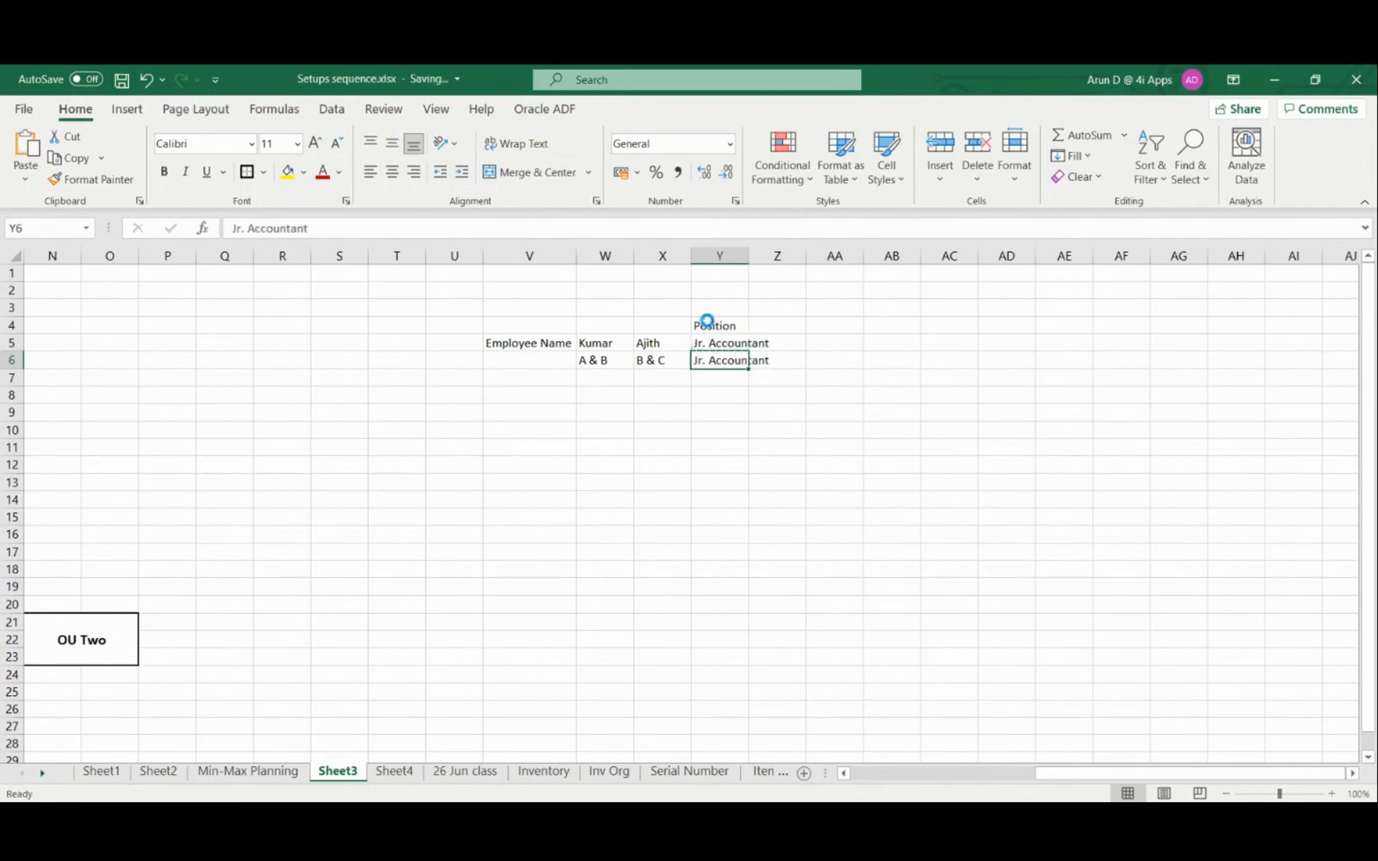
Enter the label HR Org in cell V9, a few rows below the employee table
key("Down")
key("Down")
key("Down")
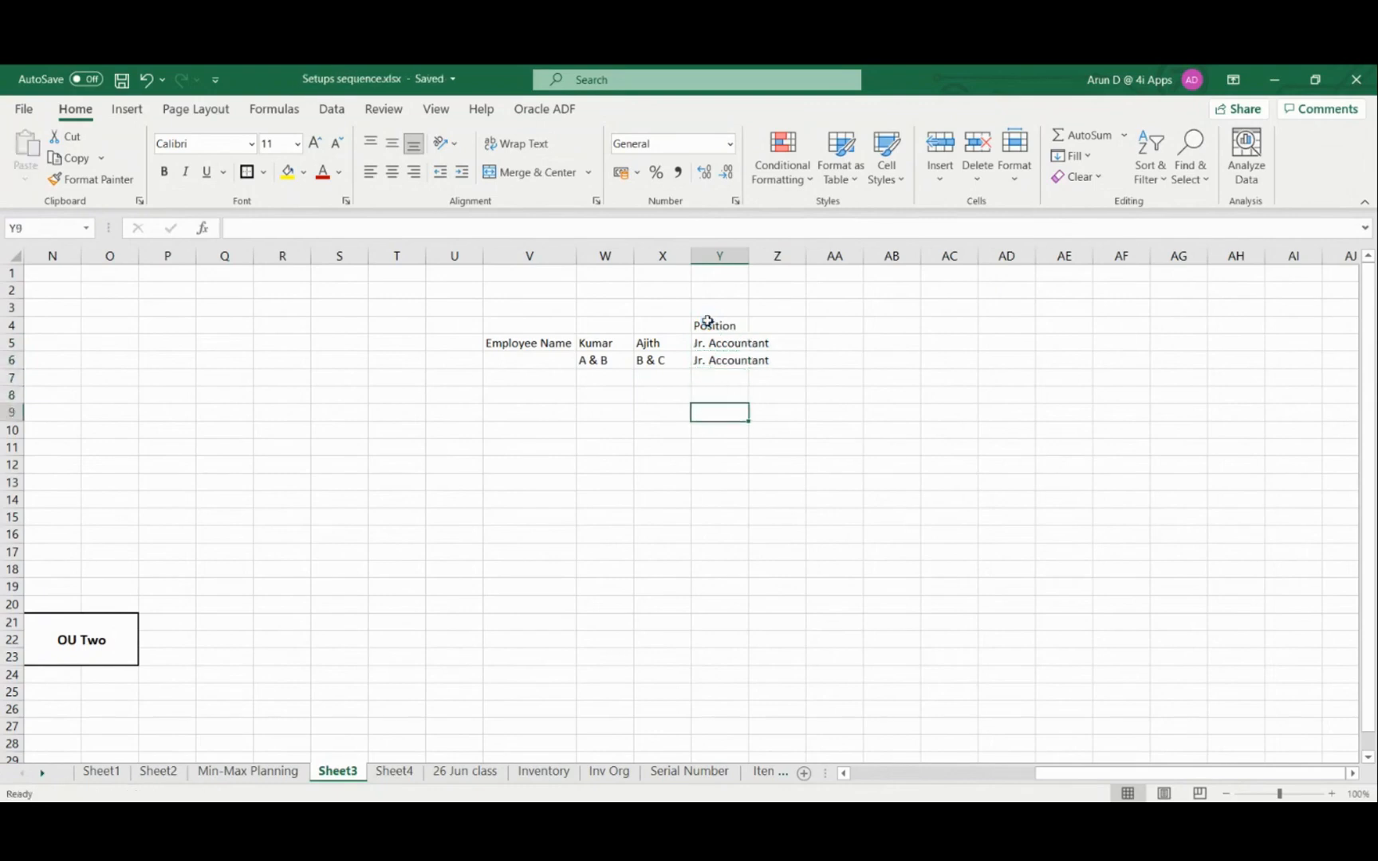
key("Left")
key("Left")
key("Left")
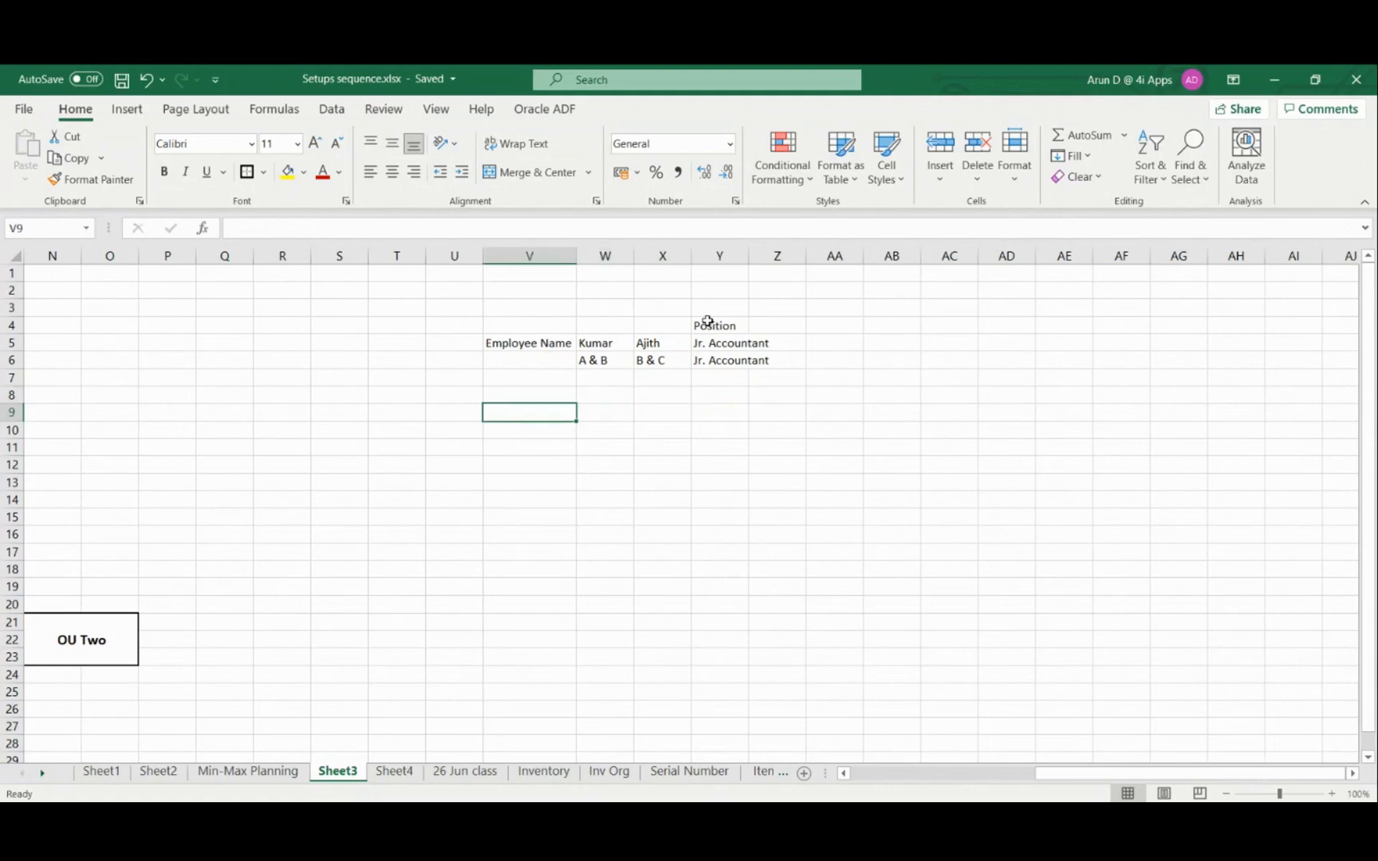
type("HR")
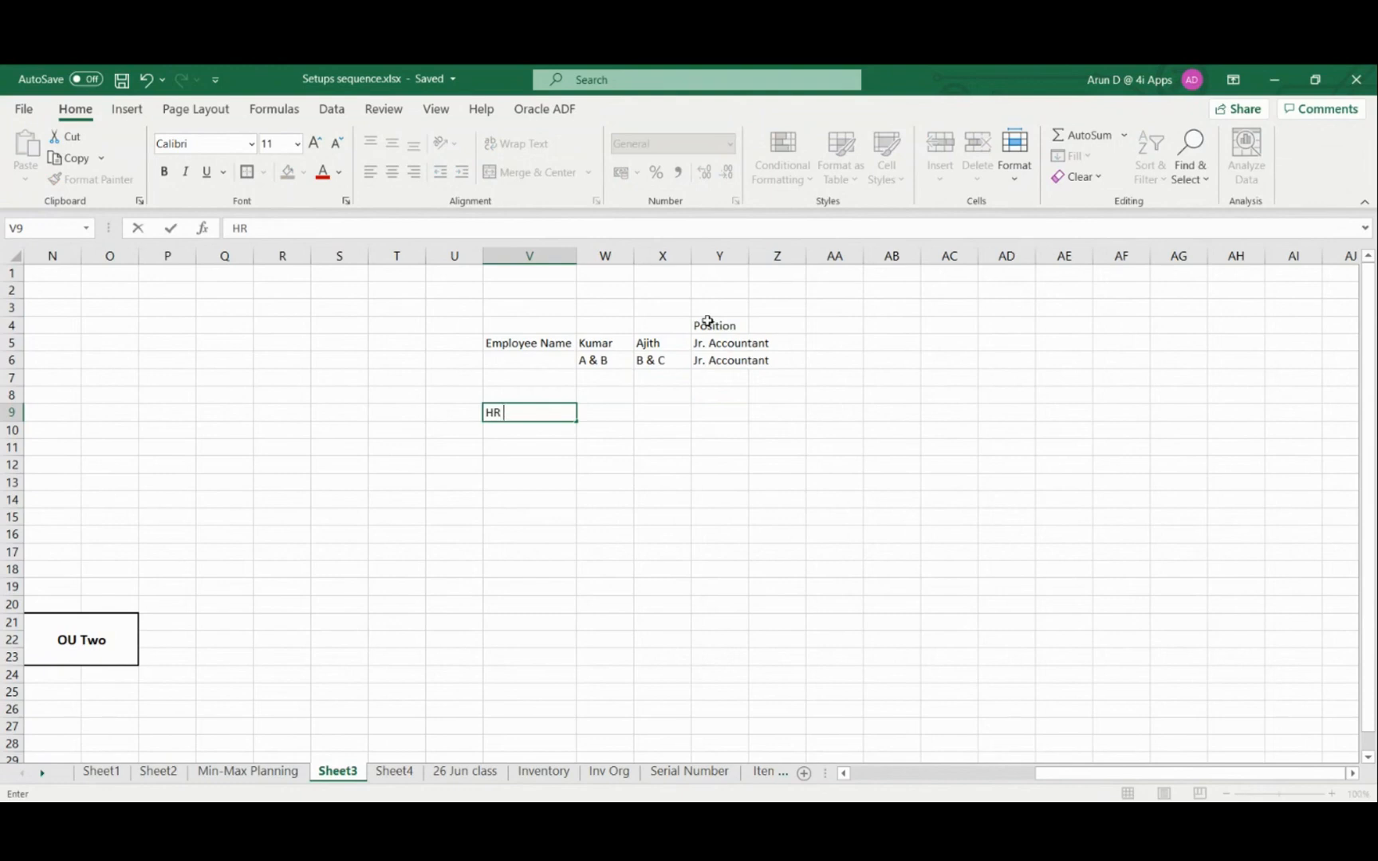
type("Org")
key("Tab")
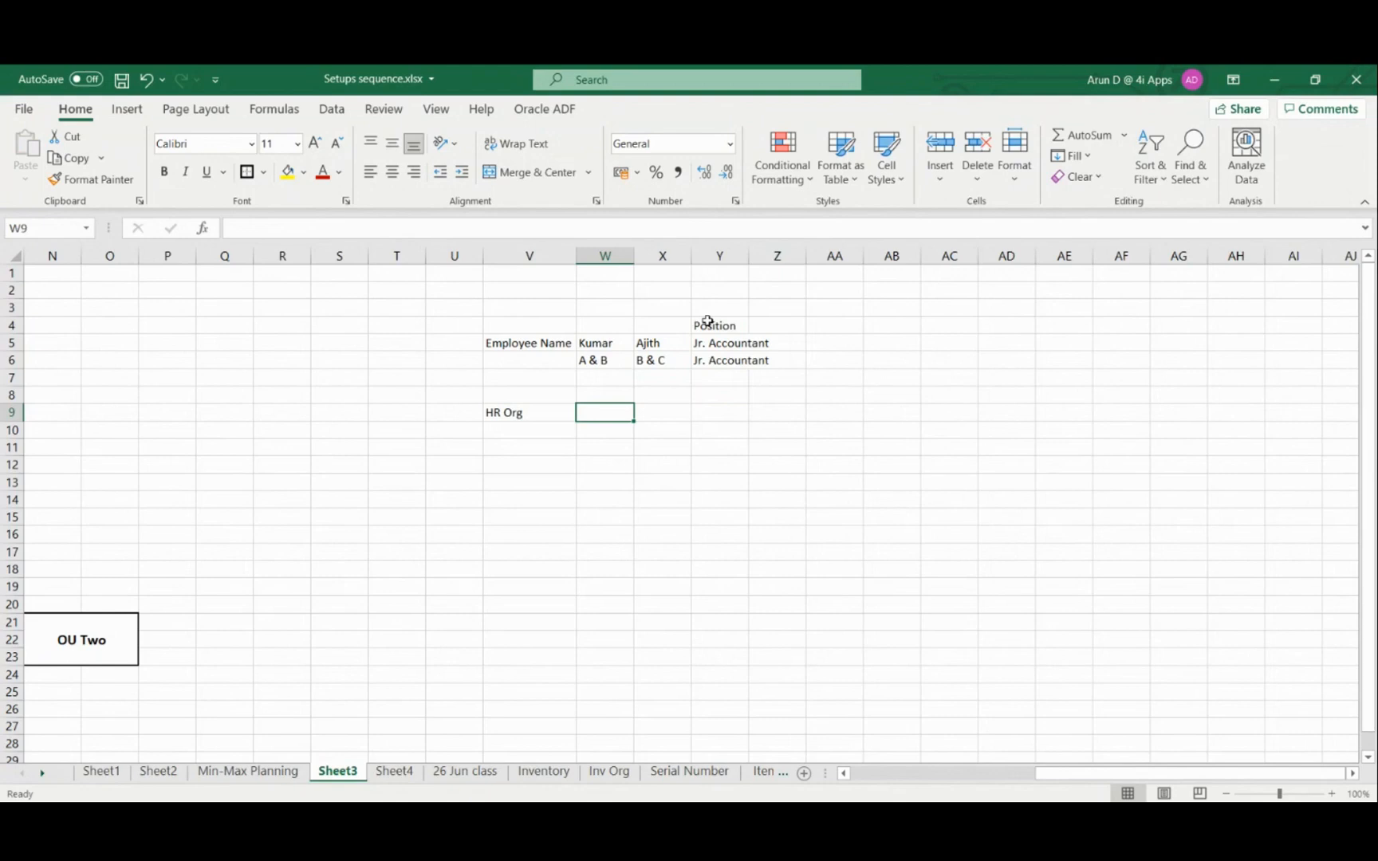
Enter HR Org also in cell W9, beside the label of the same name
type("HR ")
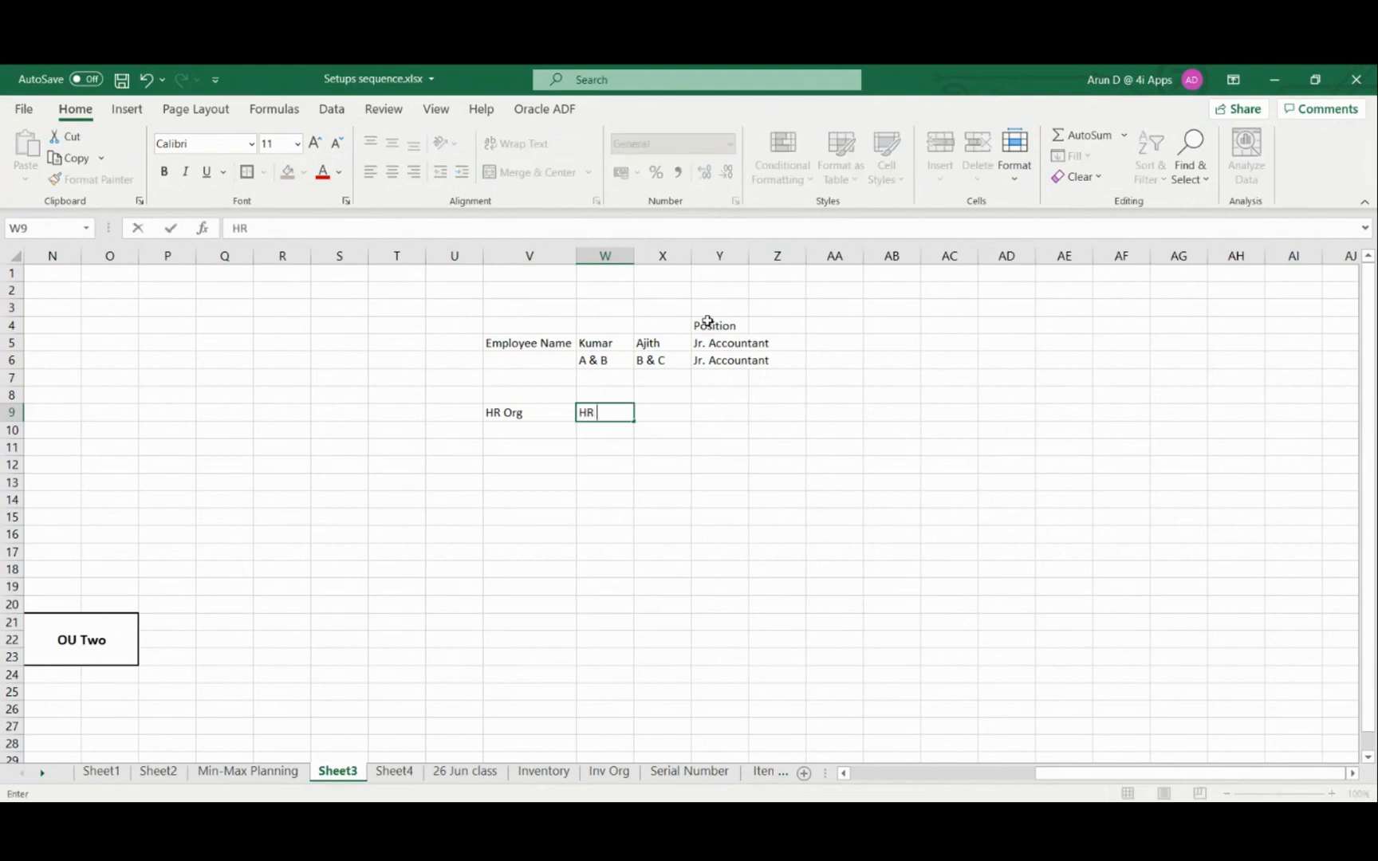
type("Org")
key("Tab")
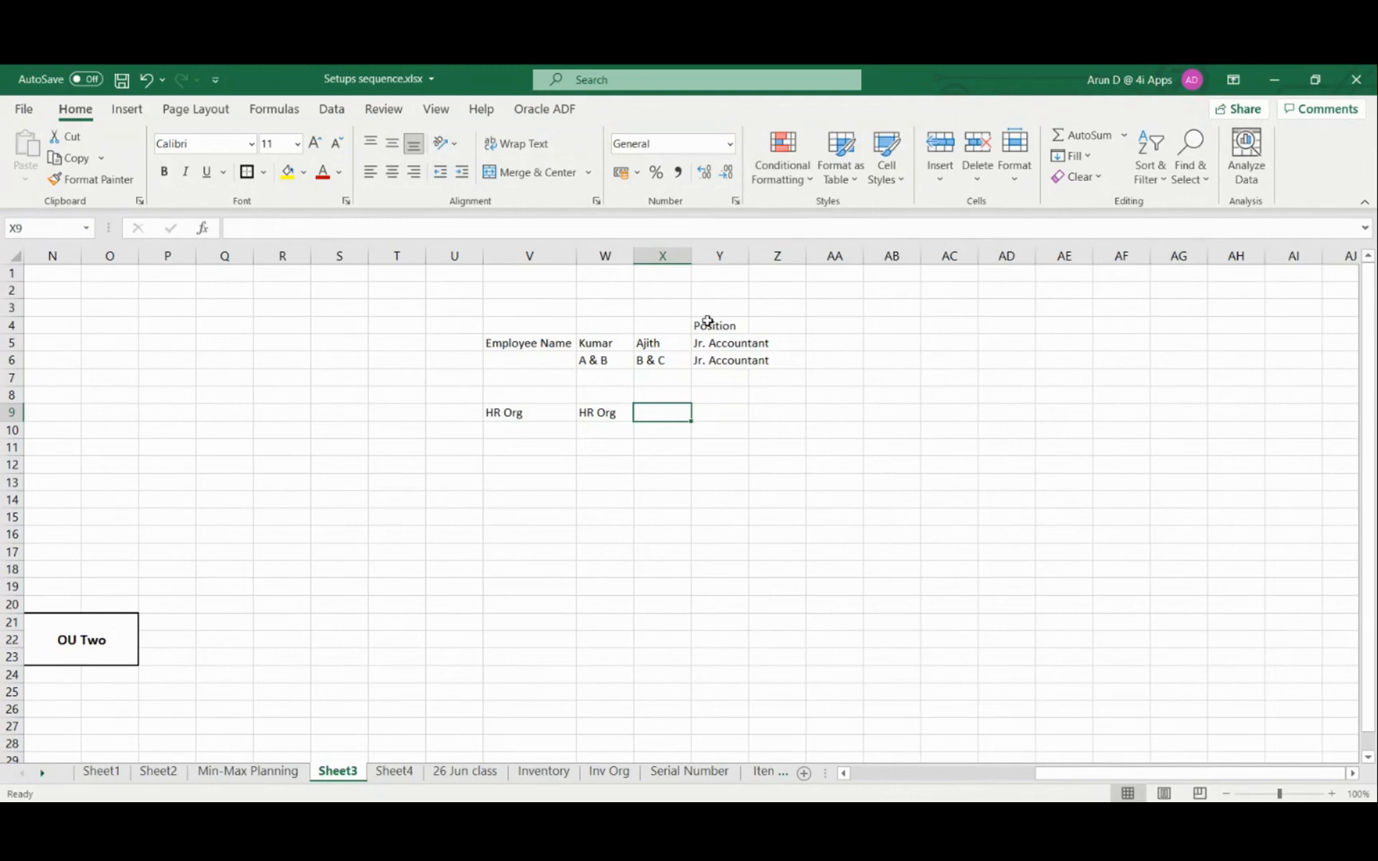
key("Down")
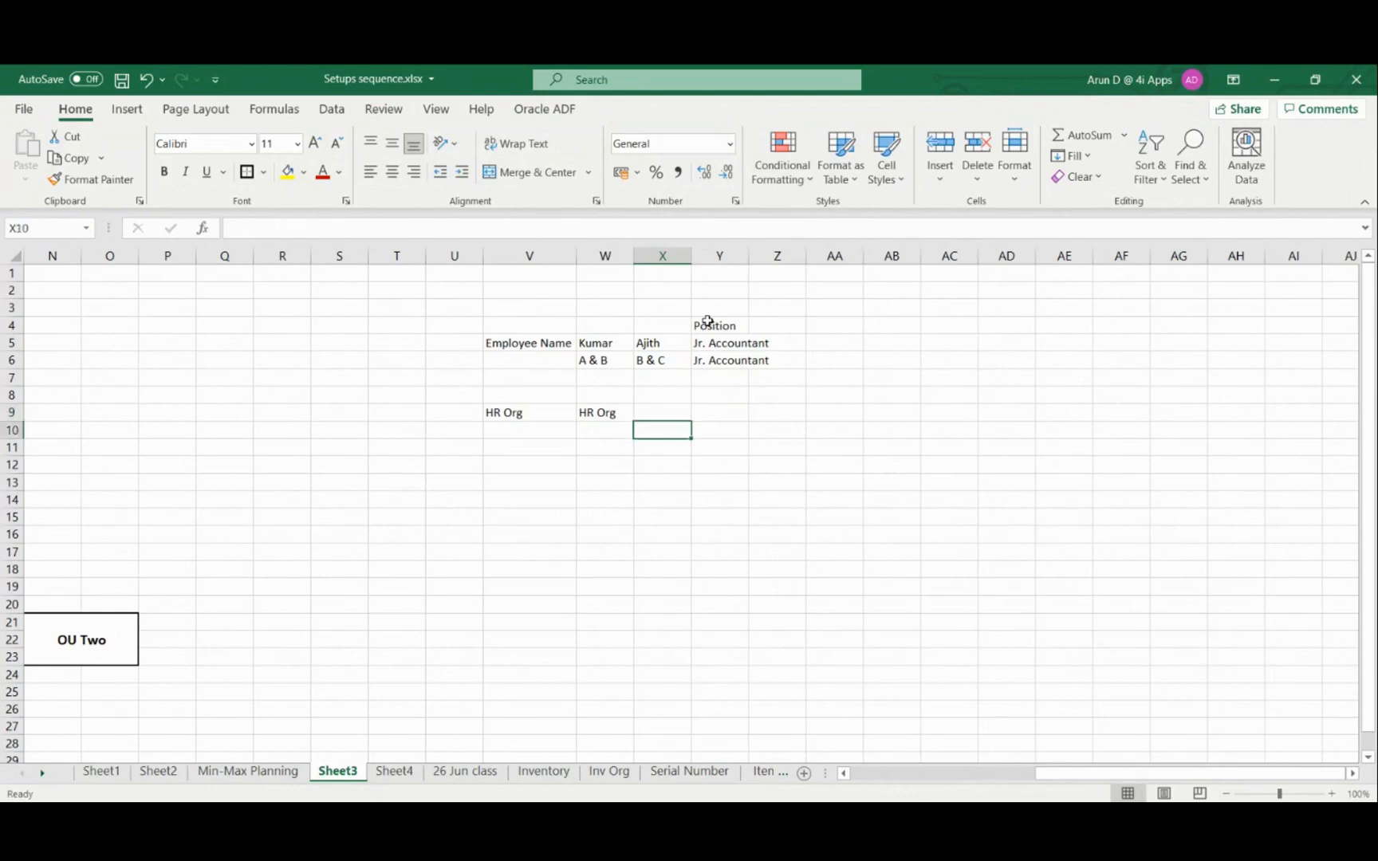
key("Left")
key("Right")
key("Right")
key("Up")
key("Up")
key("Up")
key("Up")
key("Left")
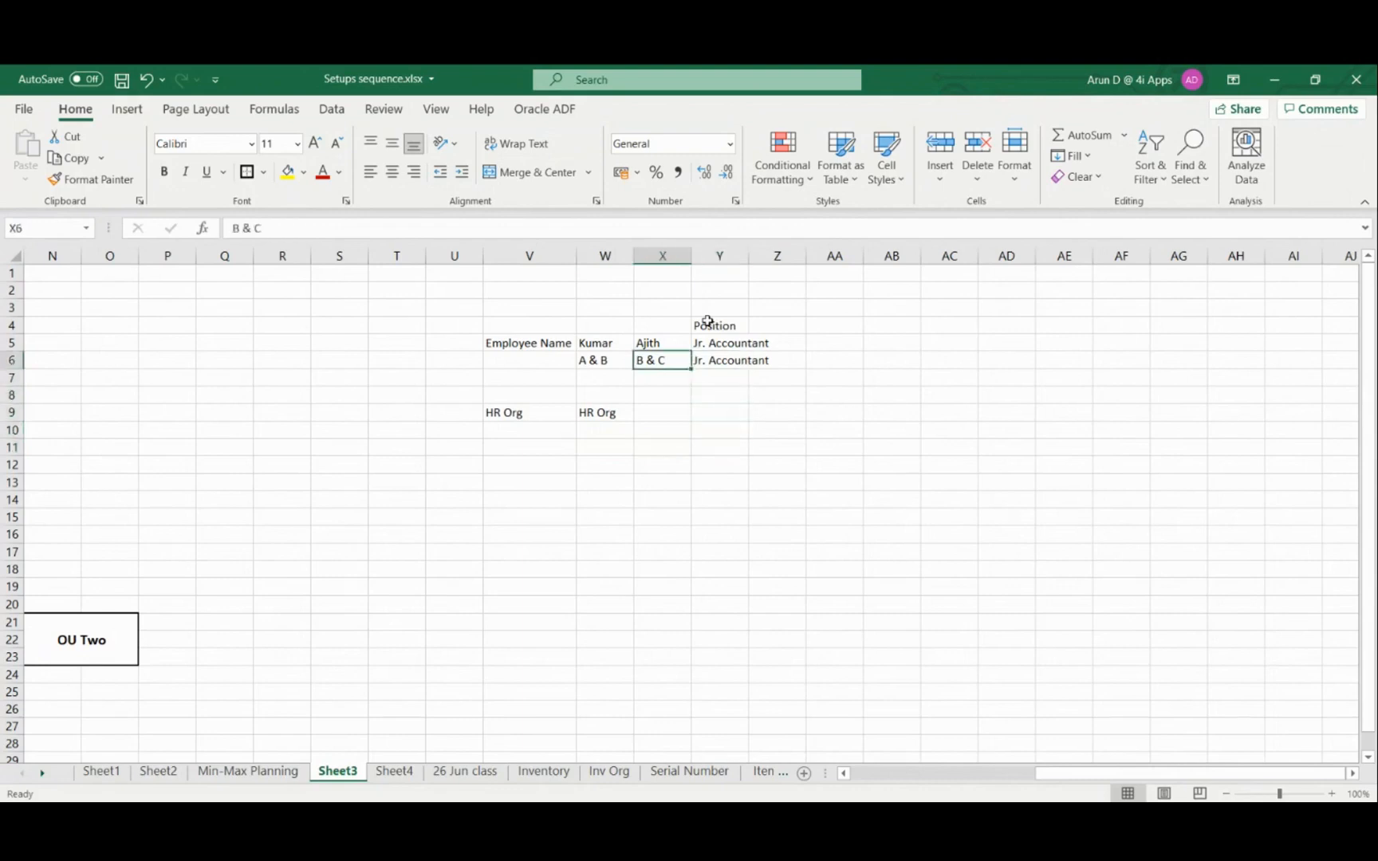
key("Right")
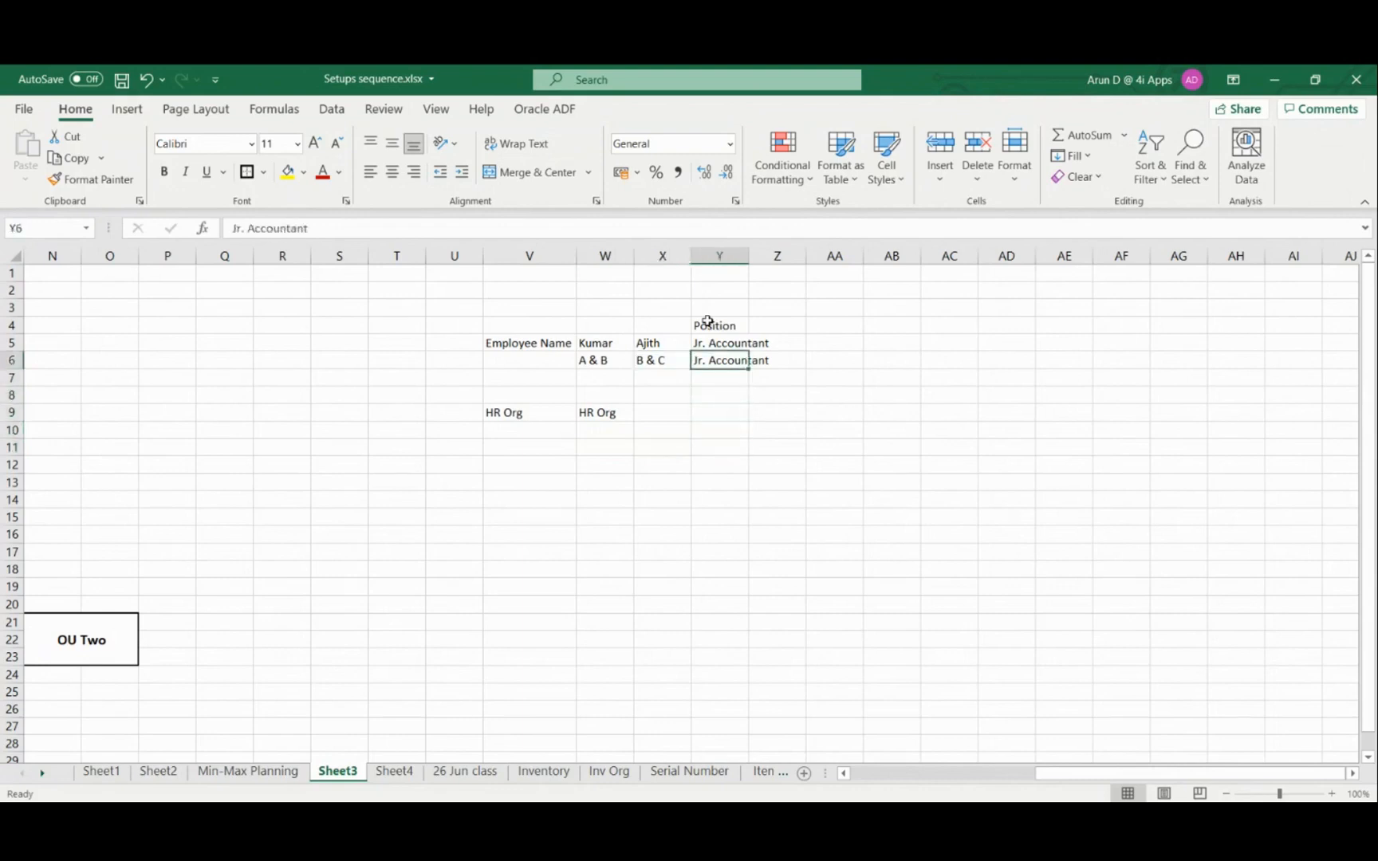
key("Left")
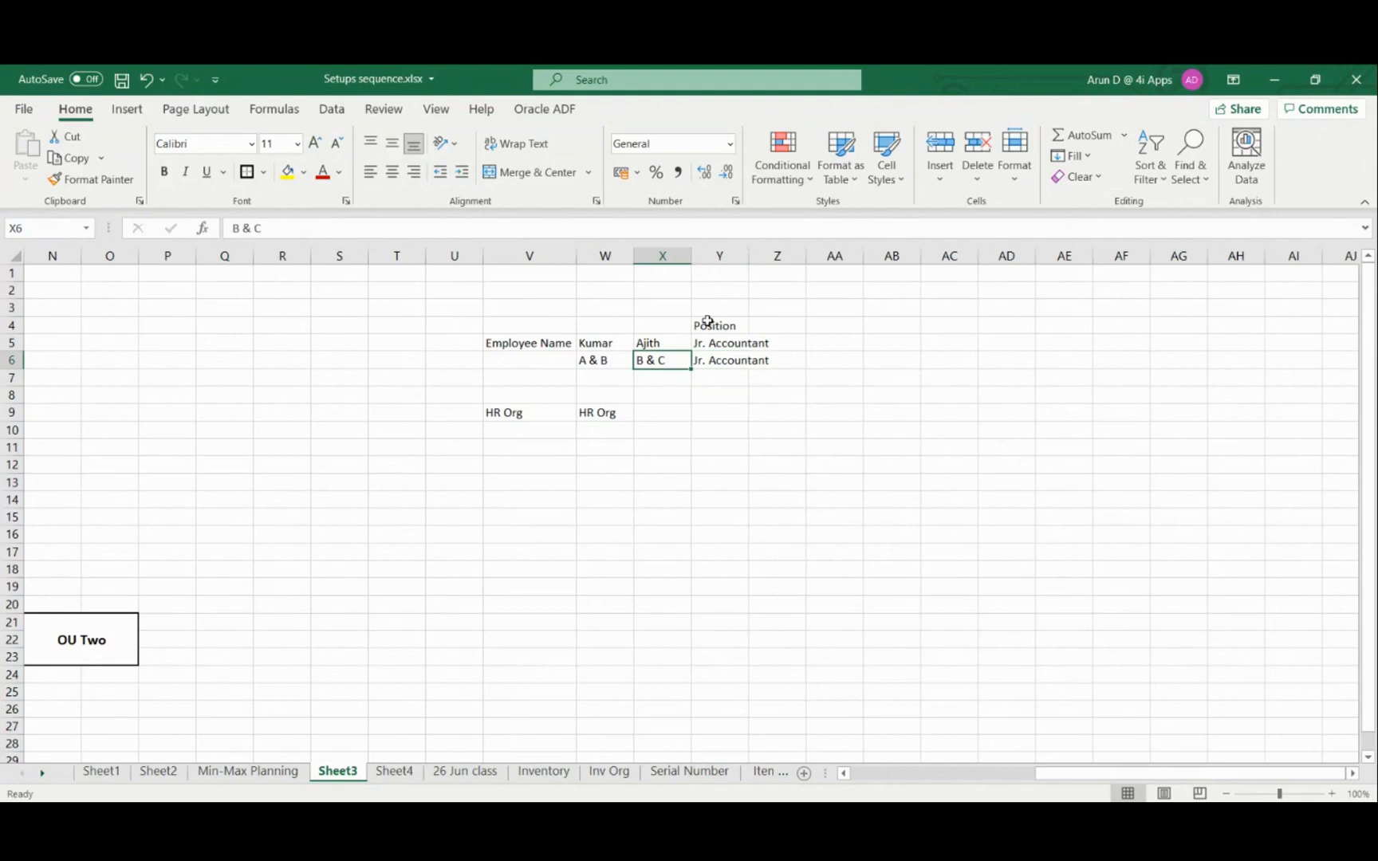
key("Left")
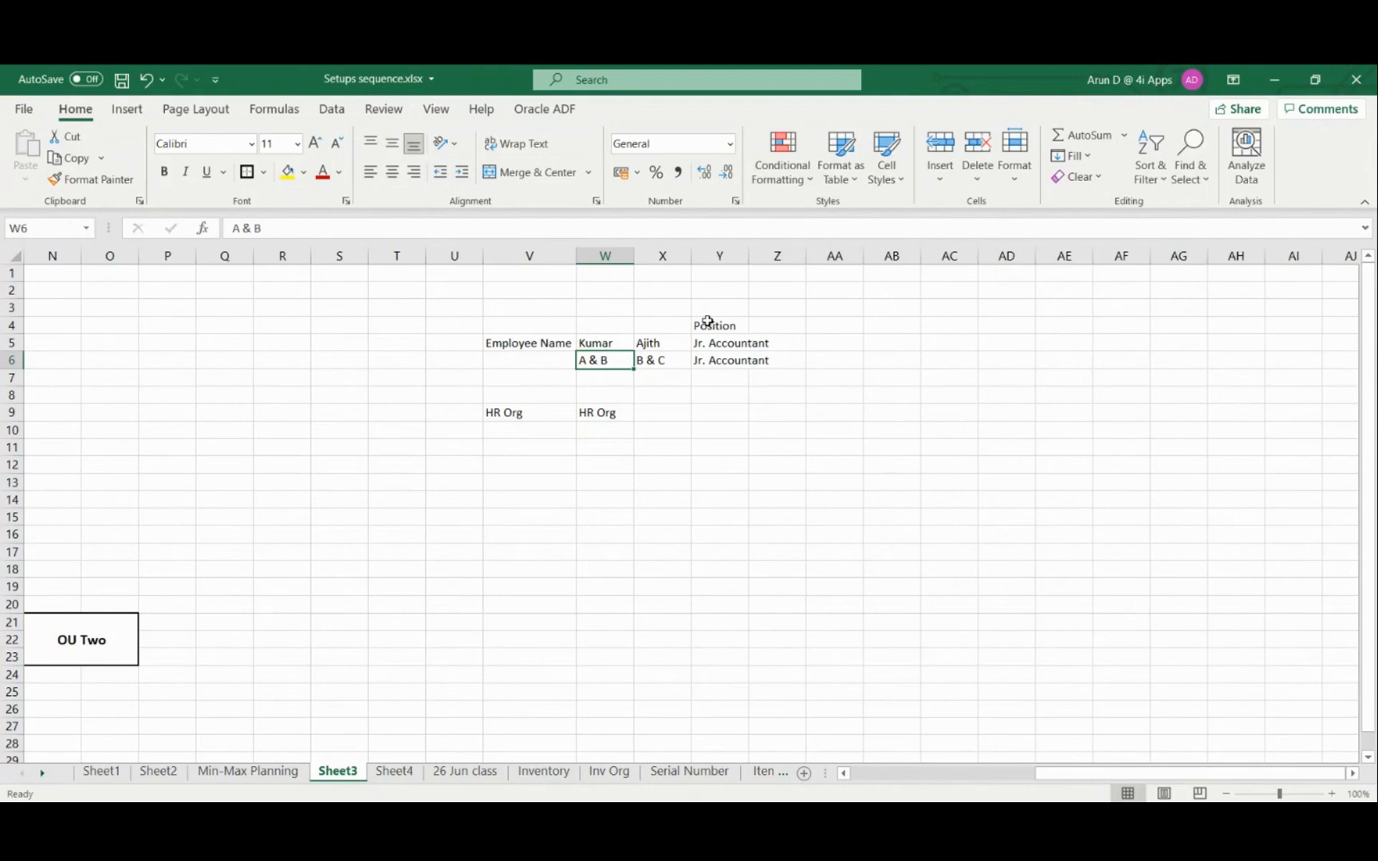
key("Right")
key("Right")
key("Left")
key("Left")
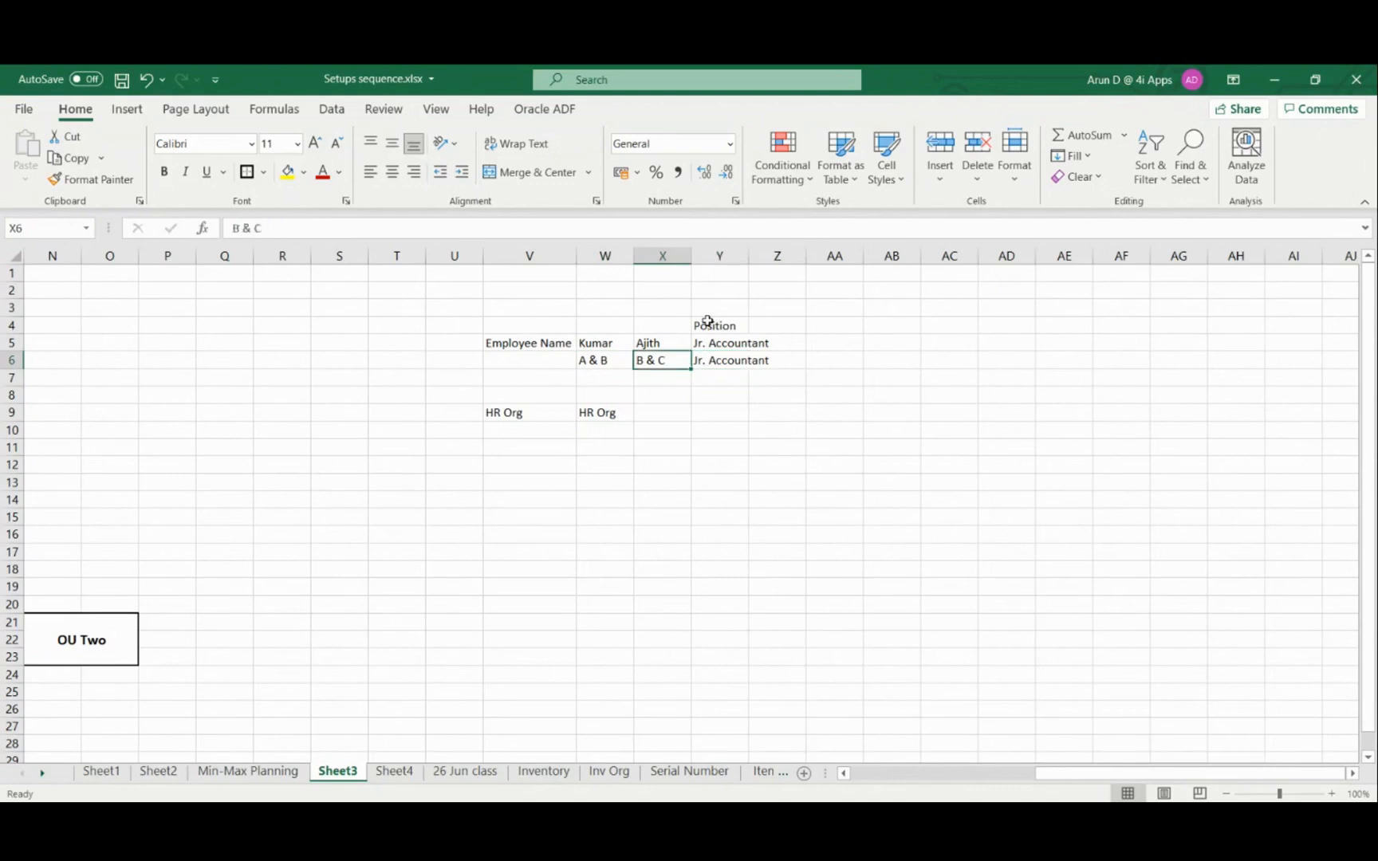
Enter the label GL User in cell V12, below the HR Org row
key("Down")
key("Down")
key("Down")
key("Down")
key("Down")
key("Down")
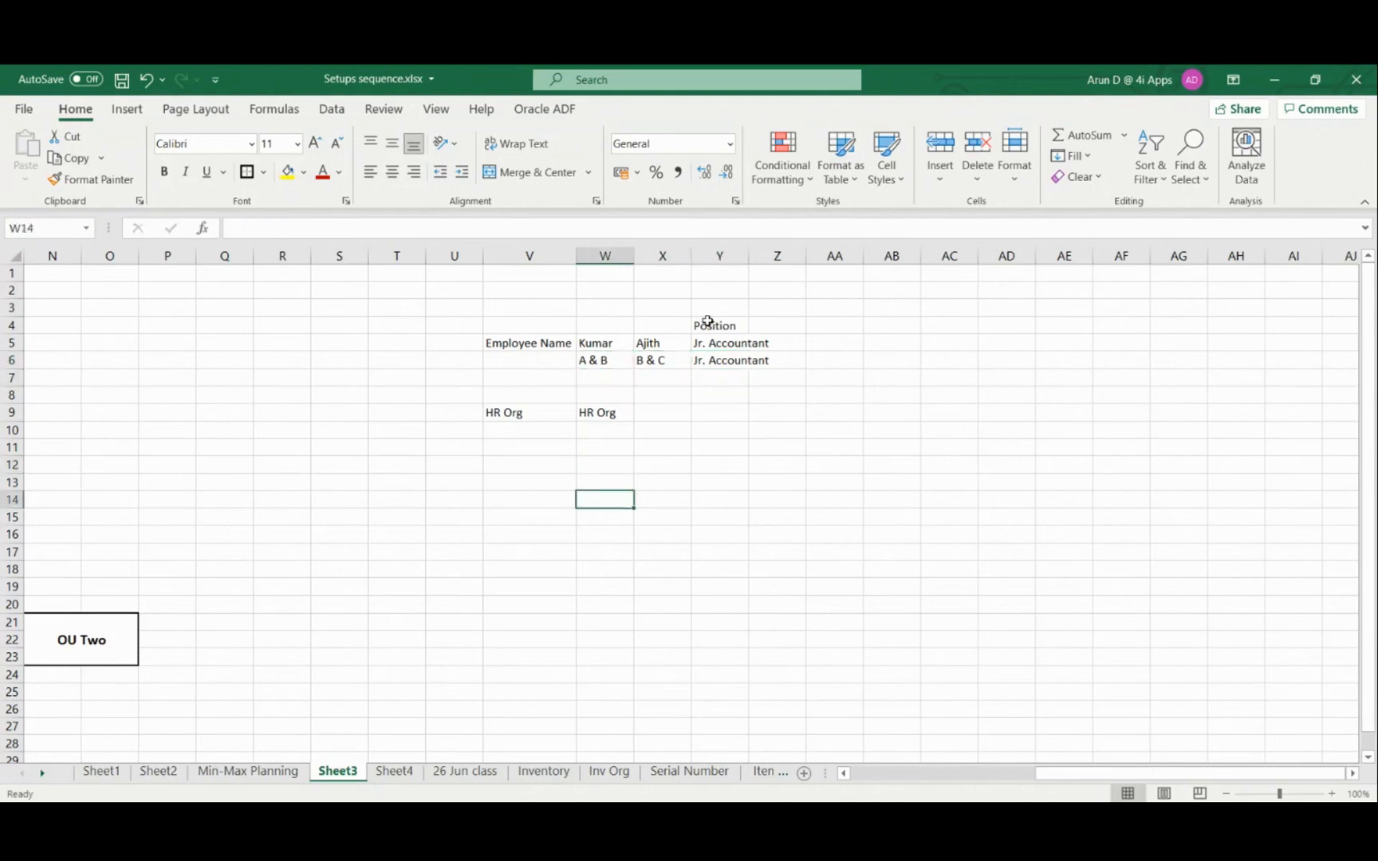
key("Left")
type("GL User")
key("Return")
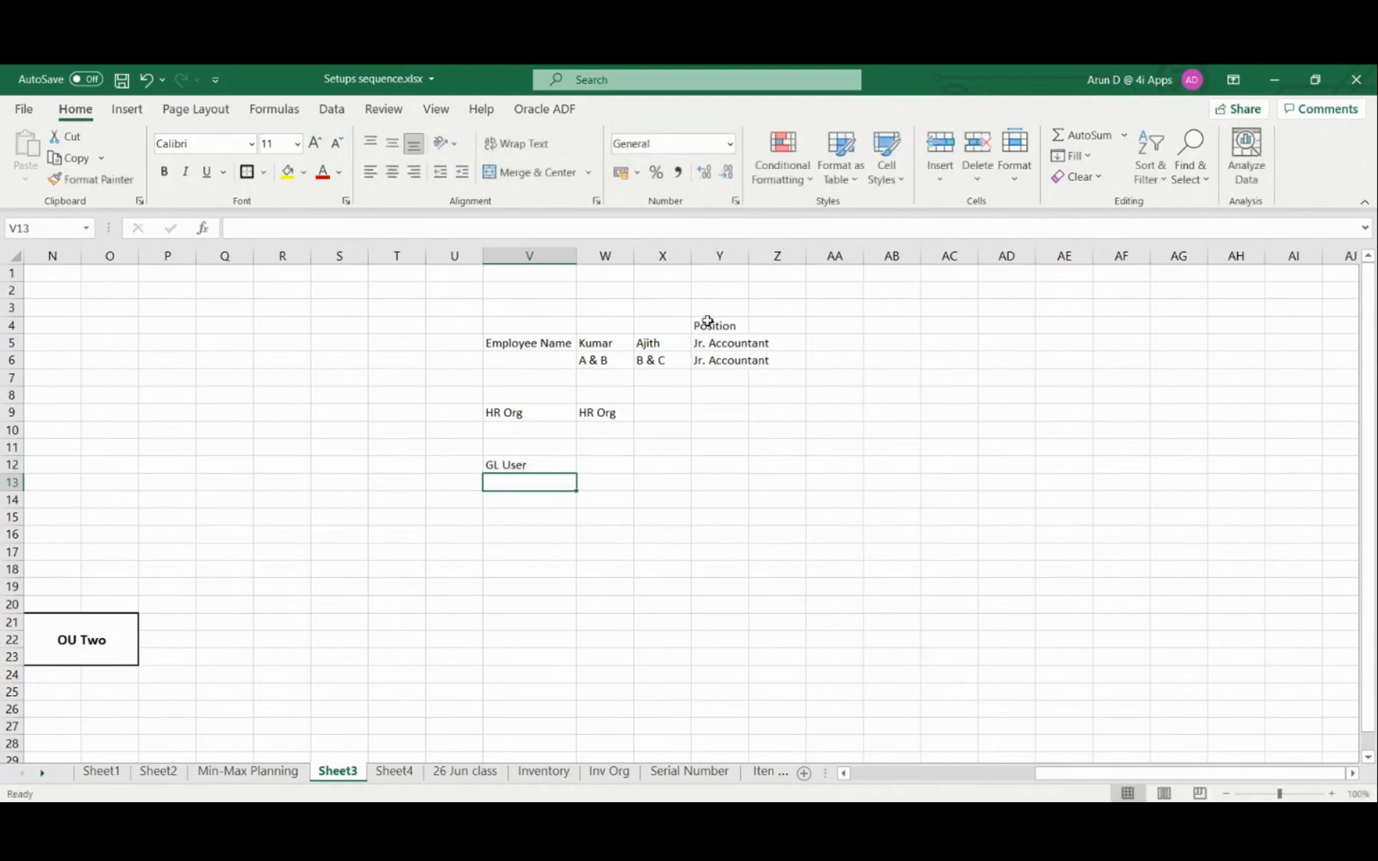
Add GL Mager in cell V13 and GL Superuser in cell V14 under the GL User label
type("GL Ma")
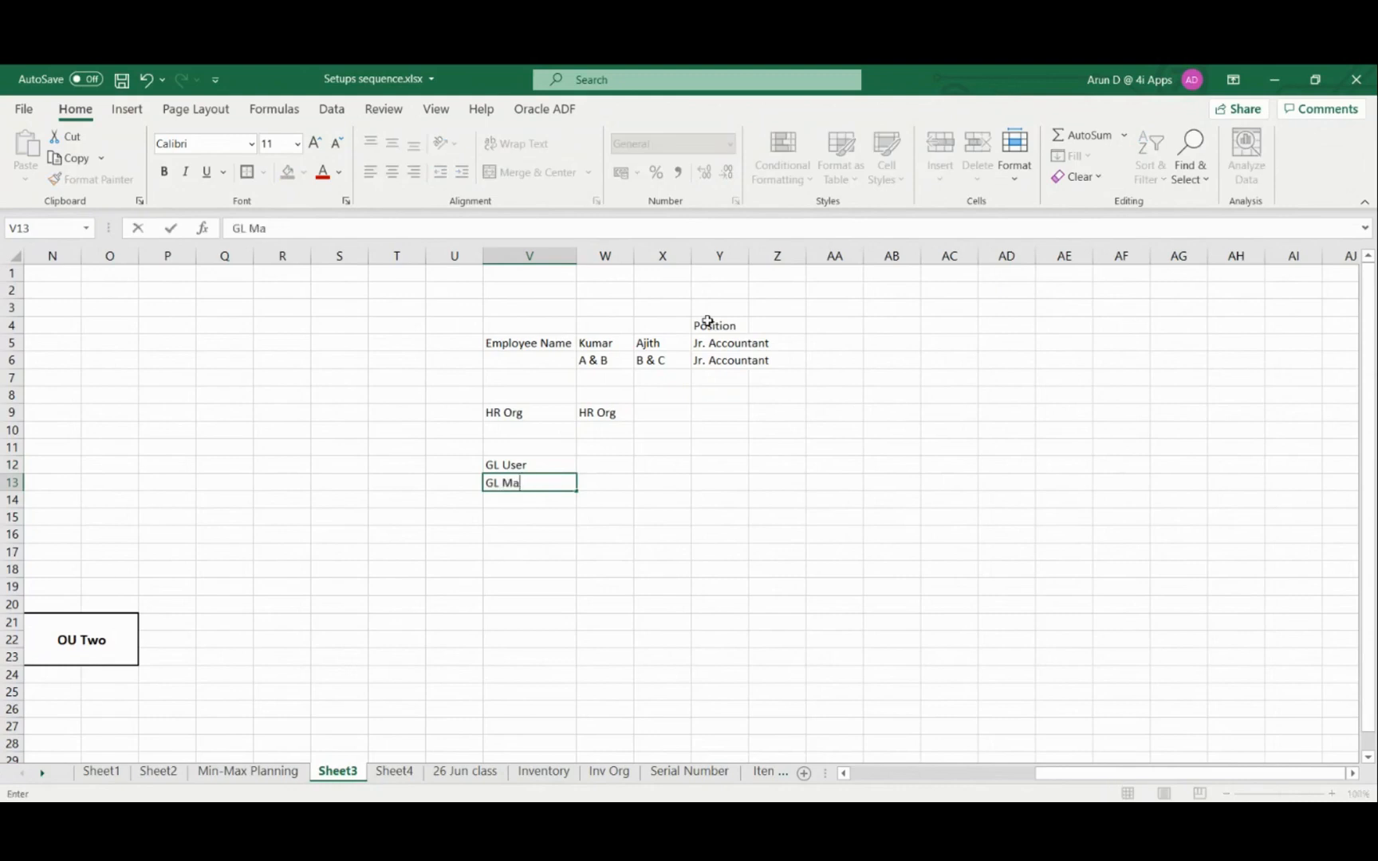
type("ger")
key("Return")
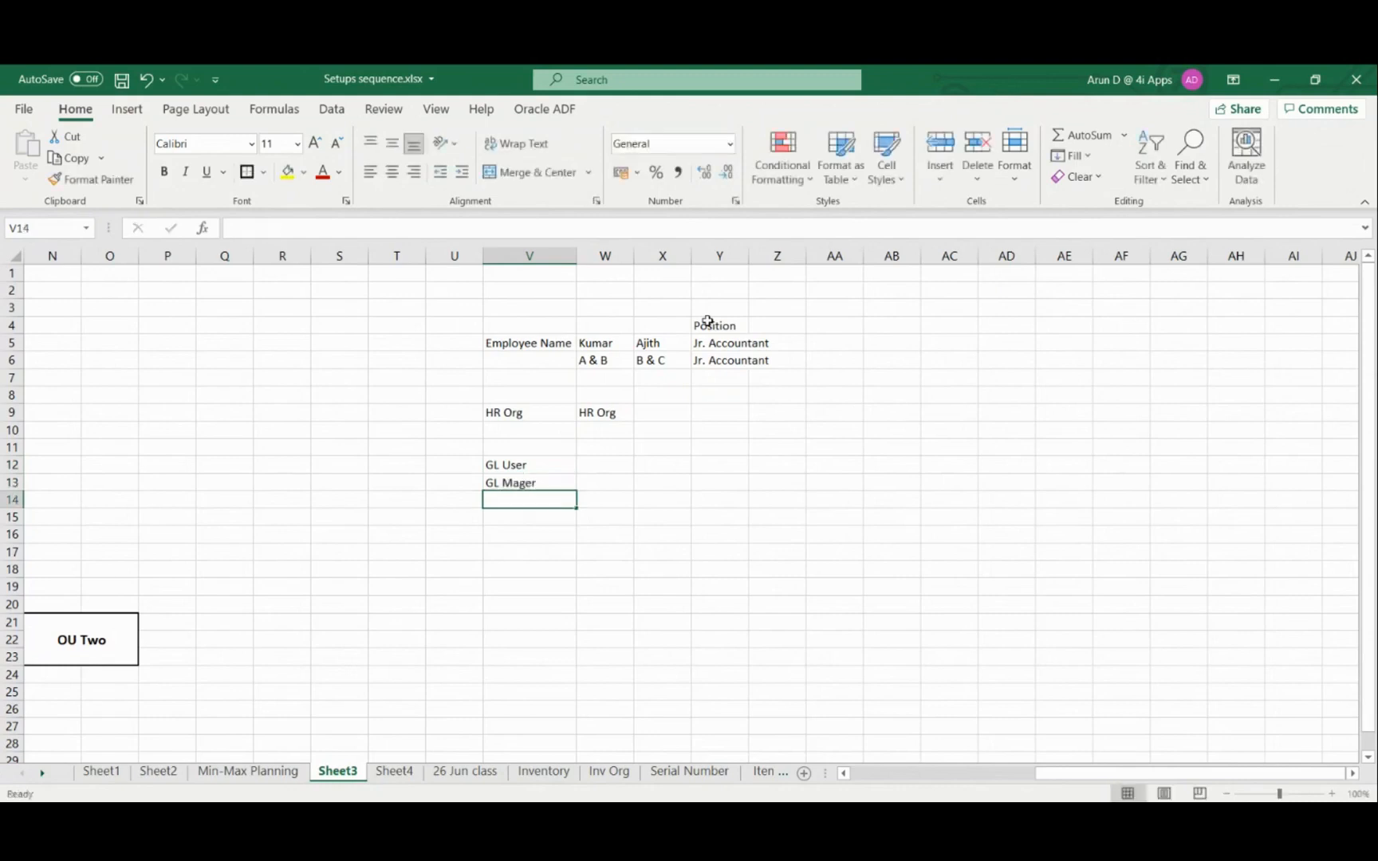
type("GL Su")
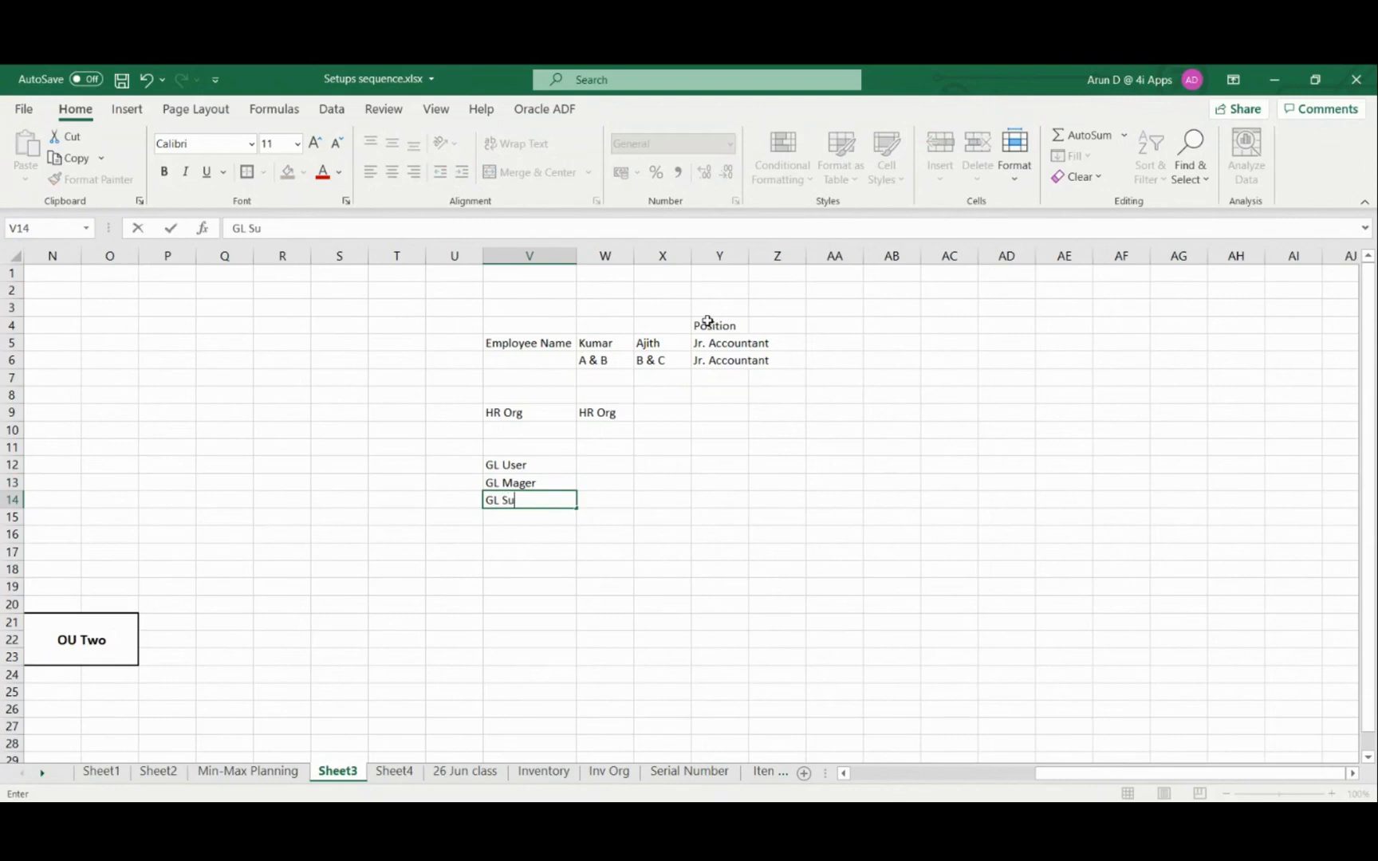
type("peruser")
key("Tab")
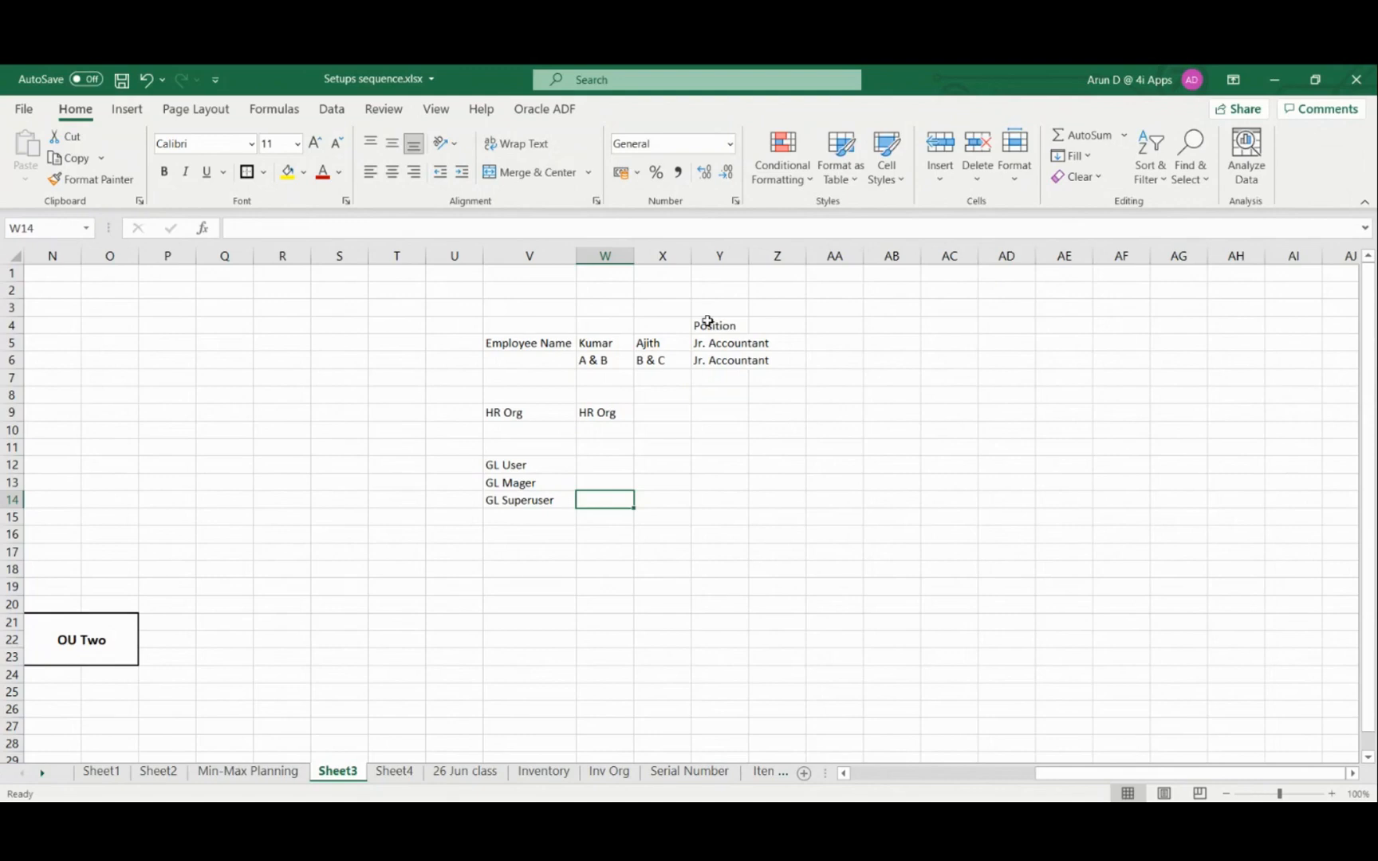
Enter the two employees' names in cells W12 and X12, beside the GL User label
key("Up")
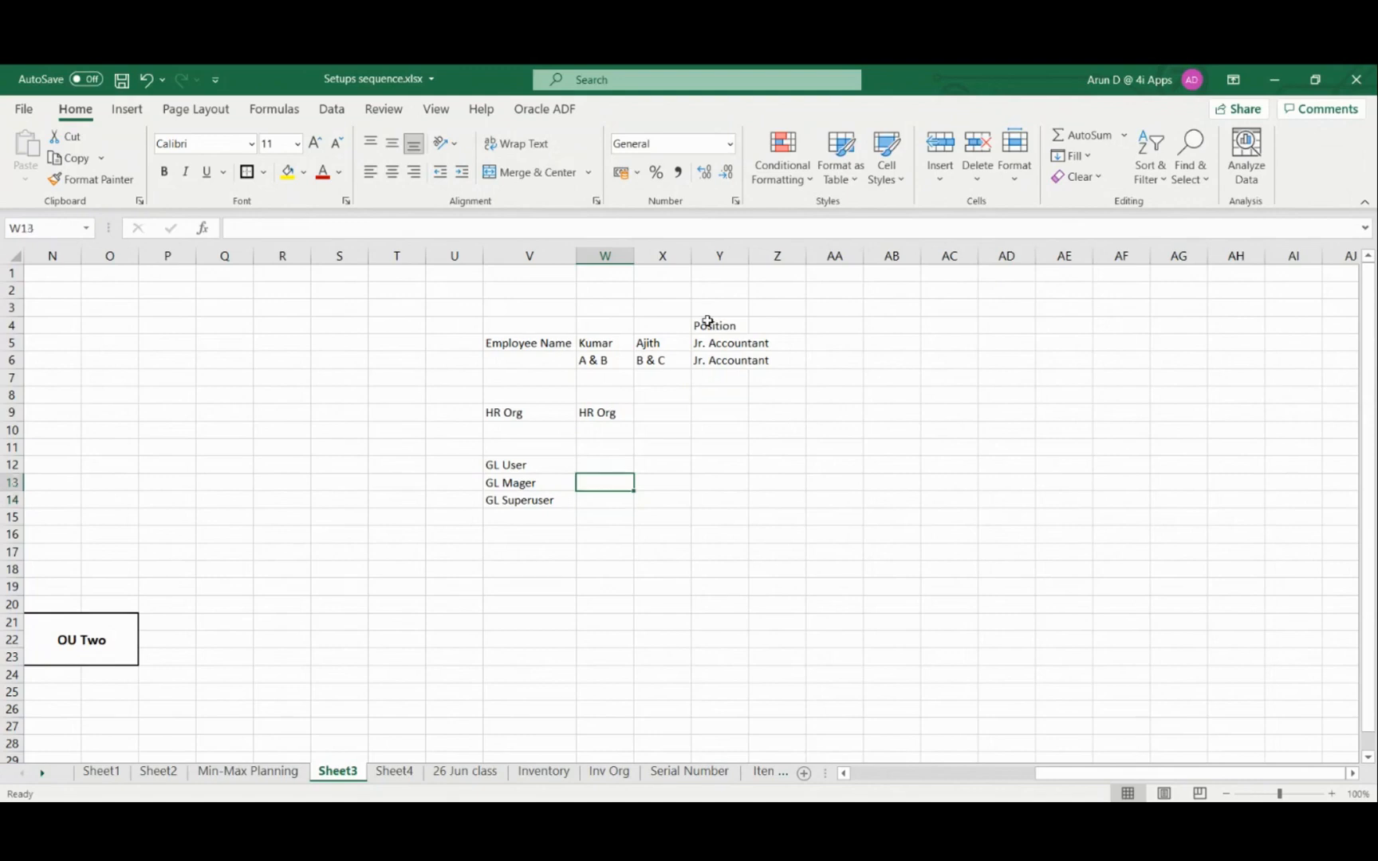
key("Left")
key("Right")
key("Up")
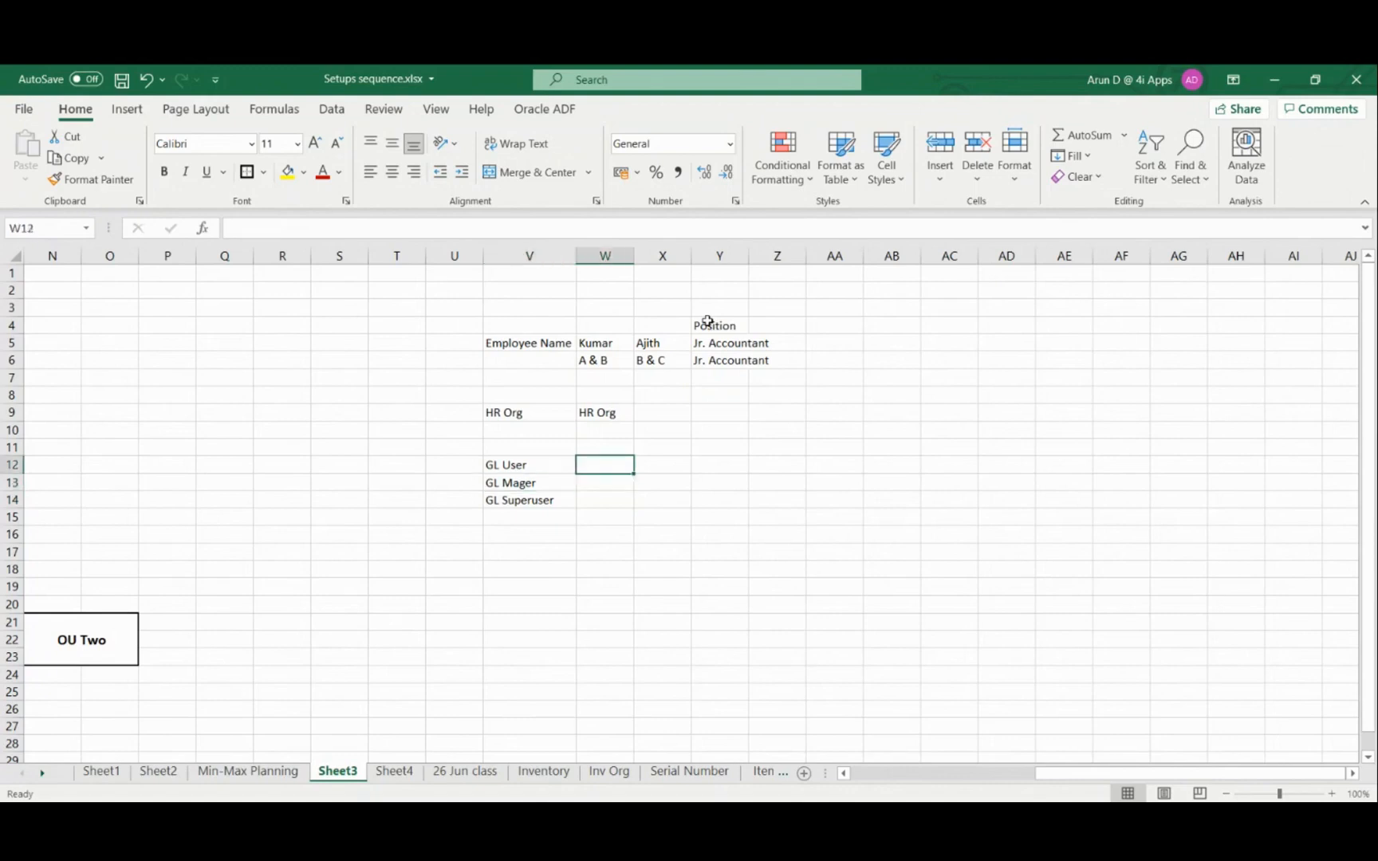
key("Left")
key("Right")
type("Kumar")
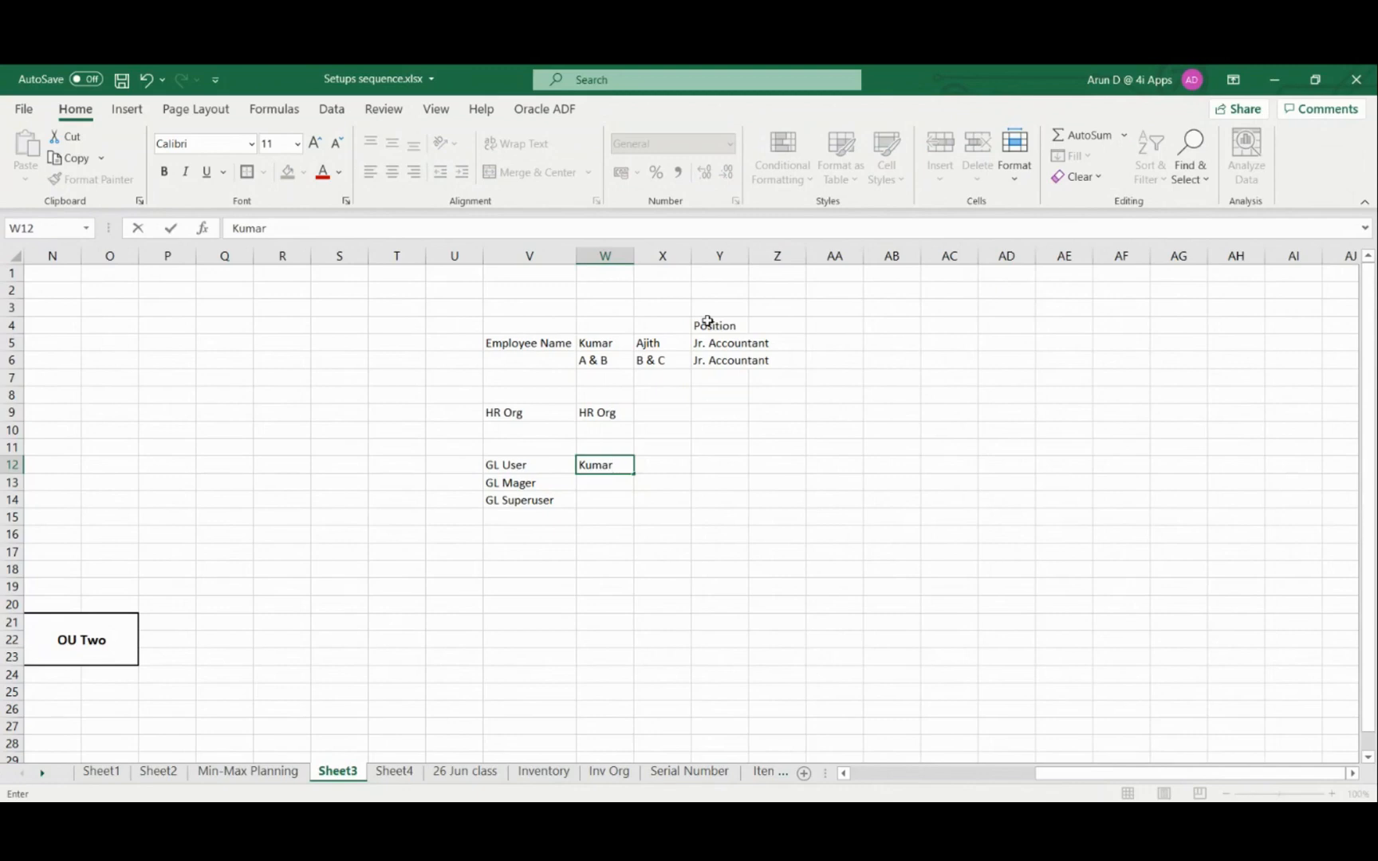
key("Tab")
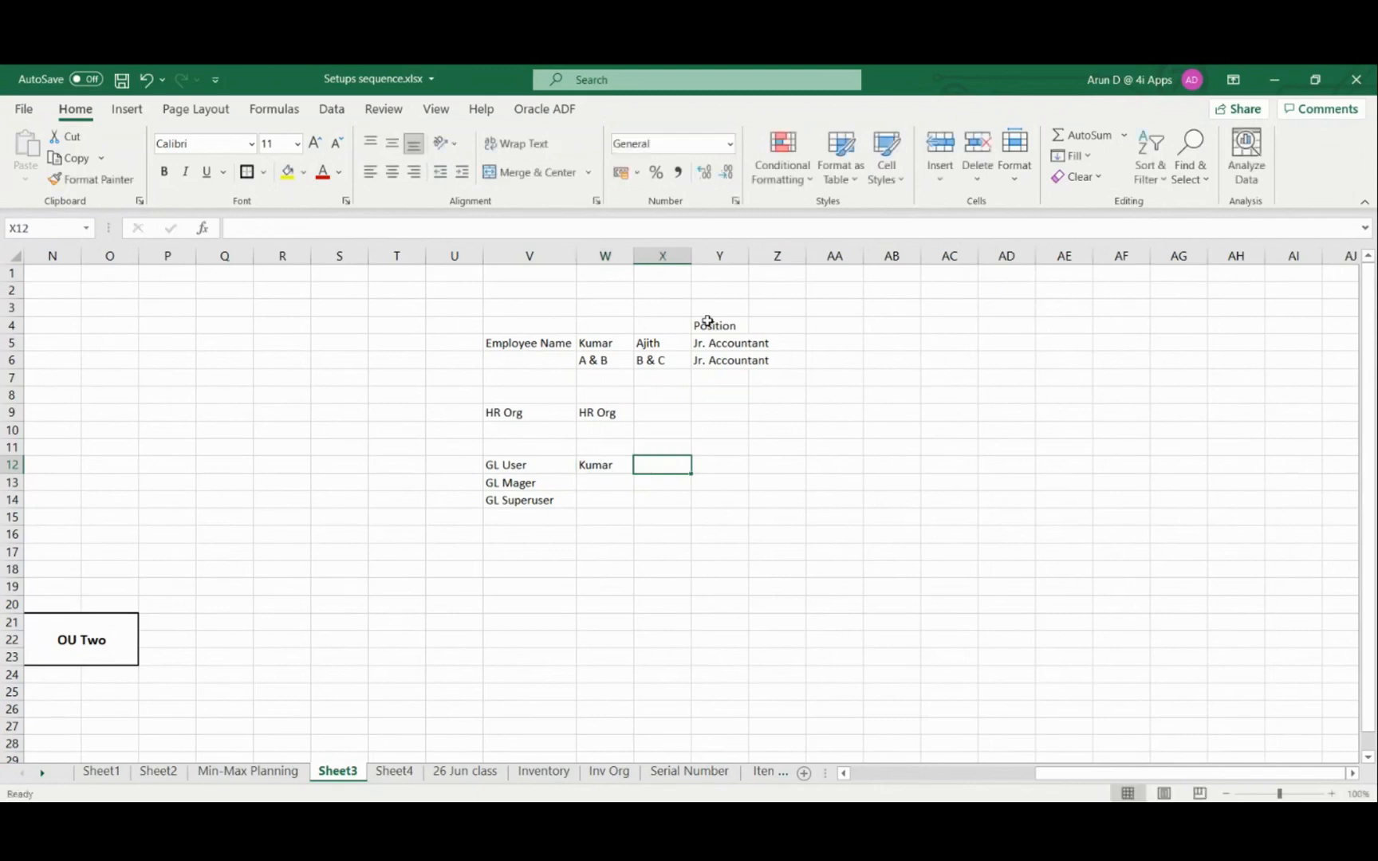
type("Ajith")
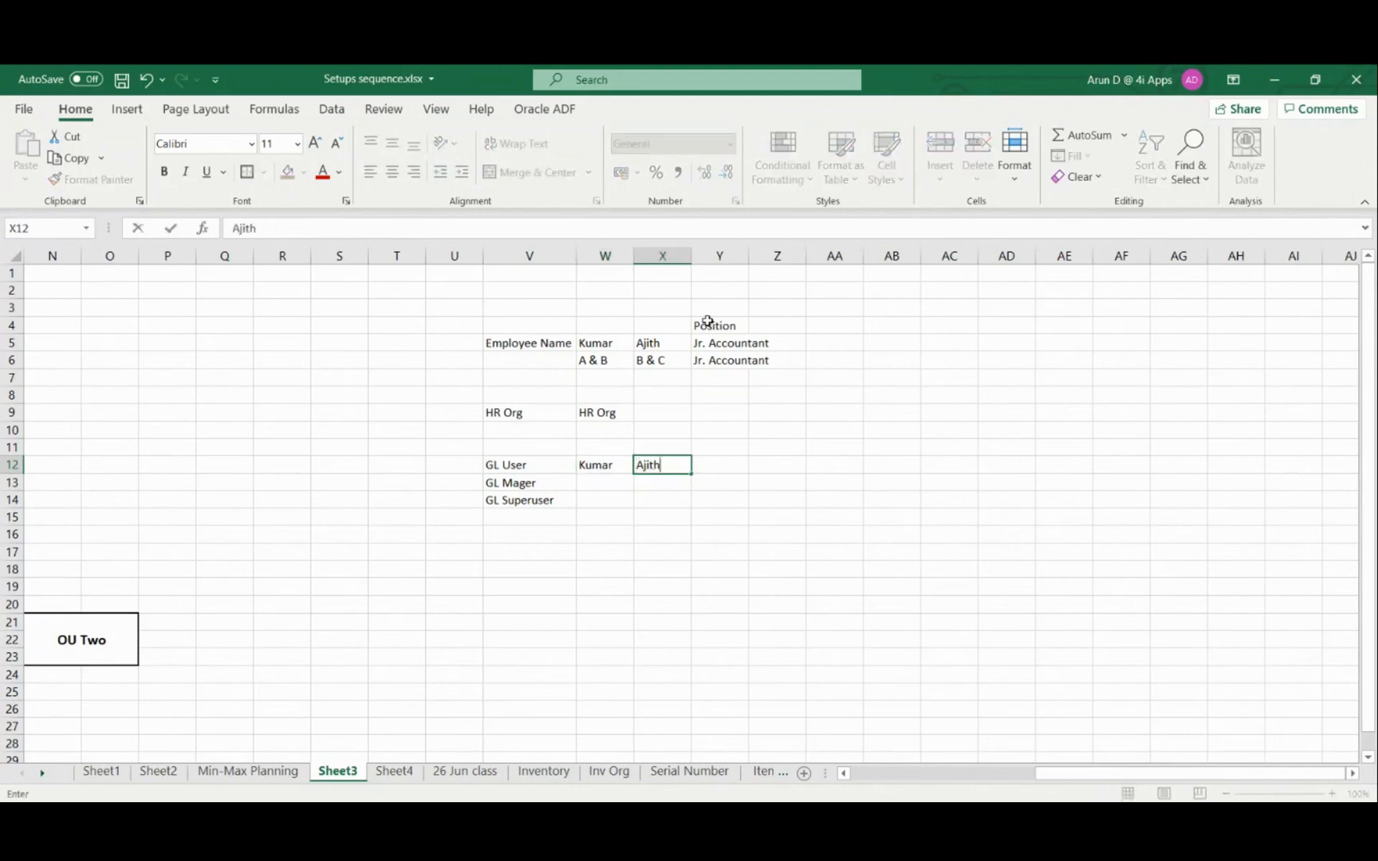
key("Tab")
key("Left")
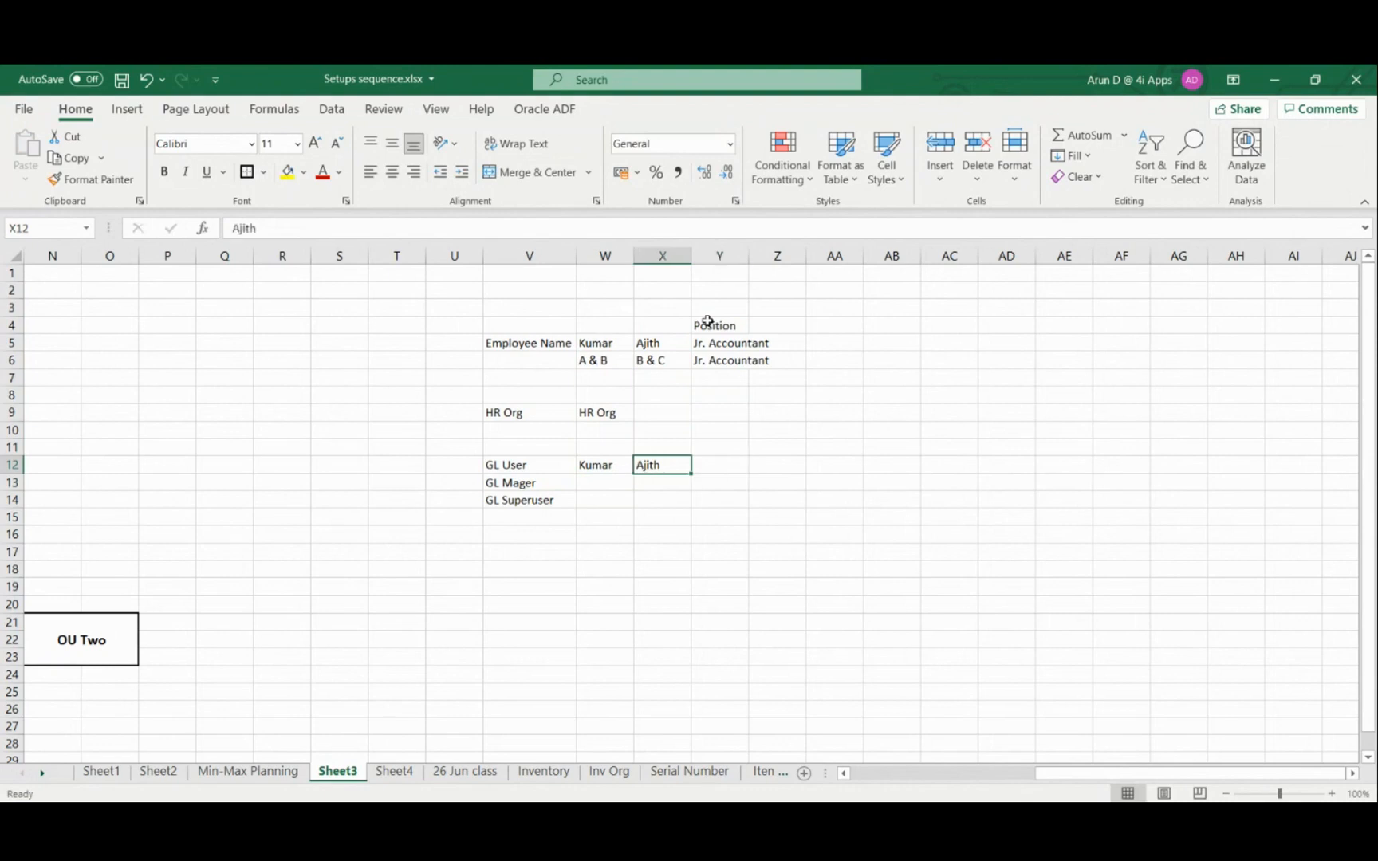
Enter the heading Security in cell Y12, beside the employee names in the GL User row
key("Right")
key("Down")
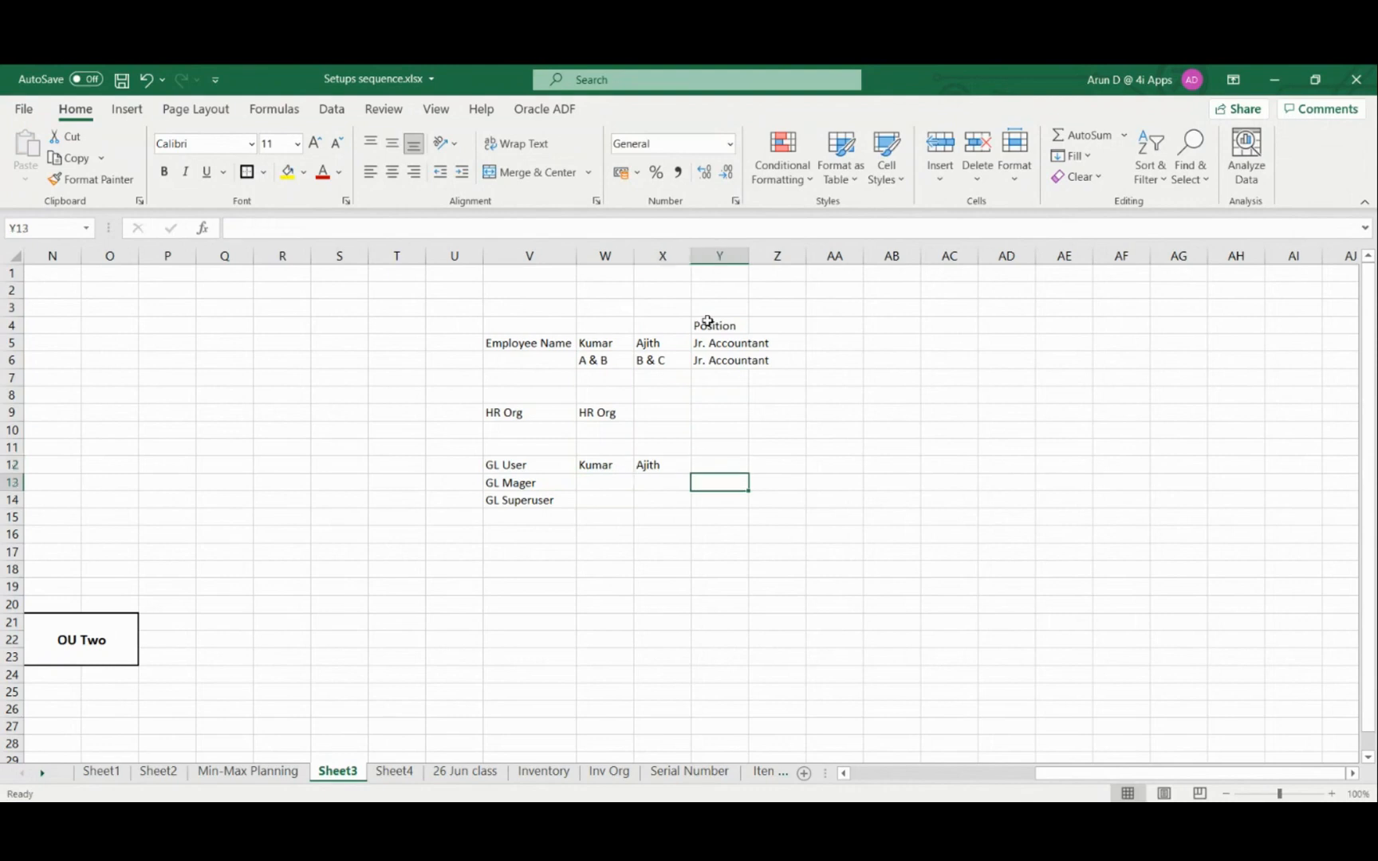
key("Up")
type("Secu")
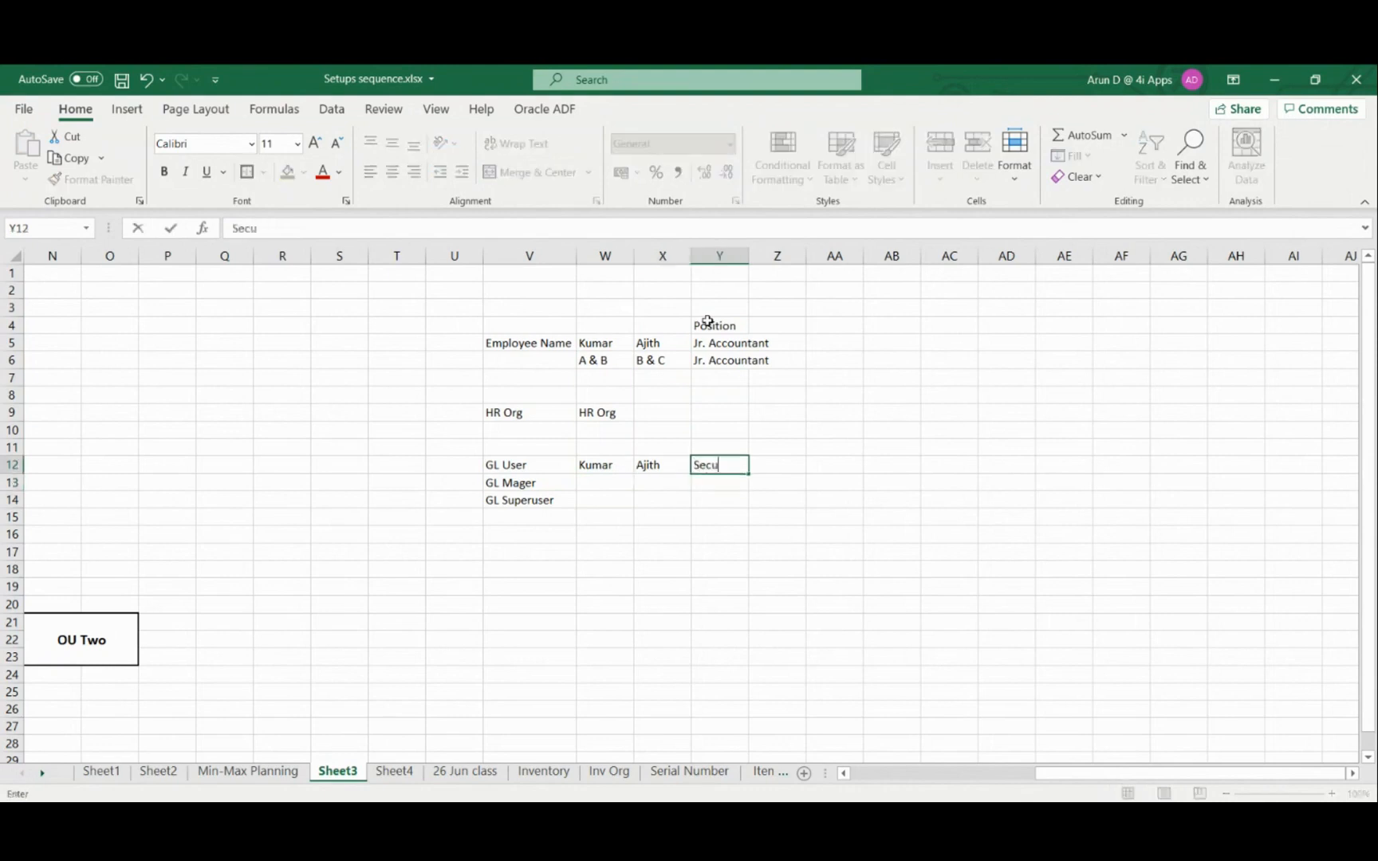
type("rity")
key("Right")
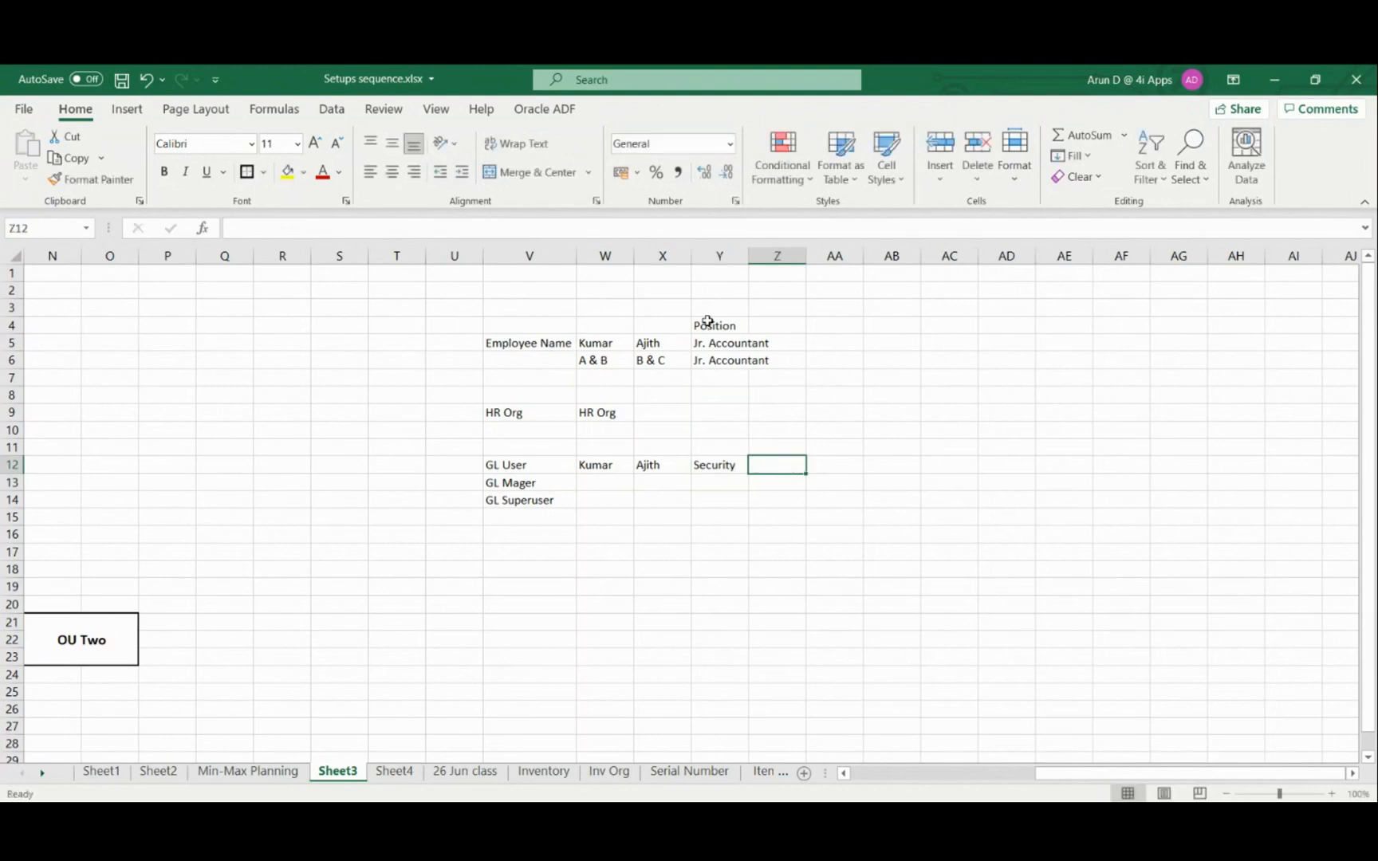
List HR Org in cell Y13 and Inv Org in cell Y14 under the Security heading
key("Left")
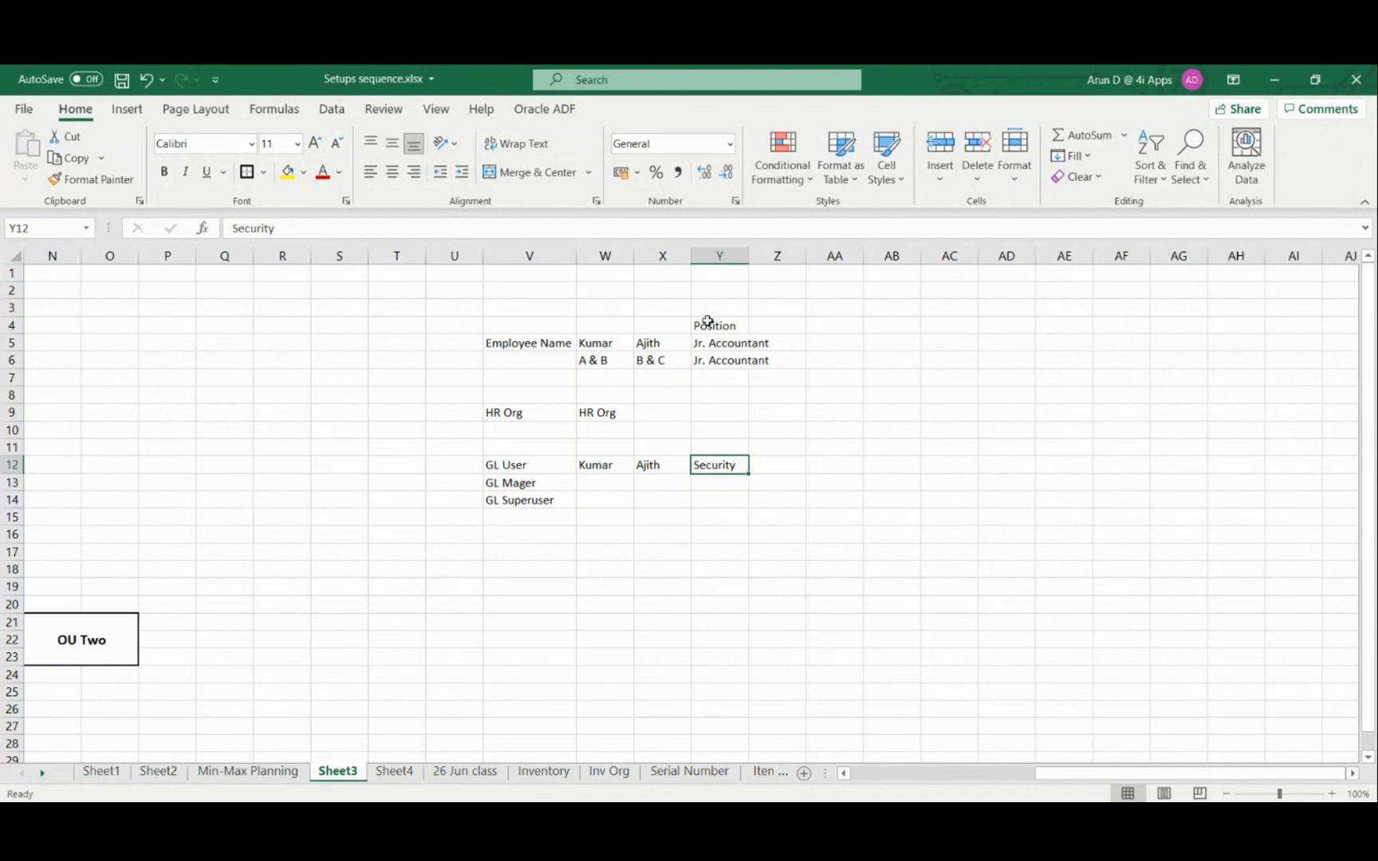
key("Down")
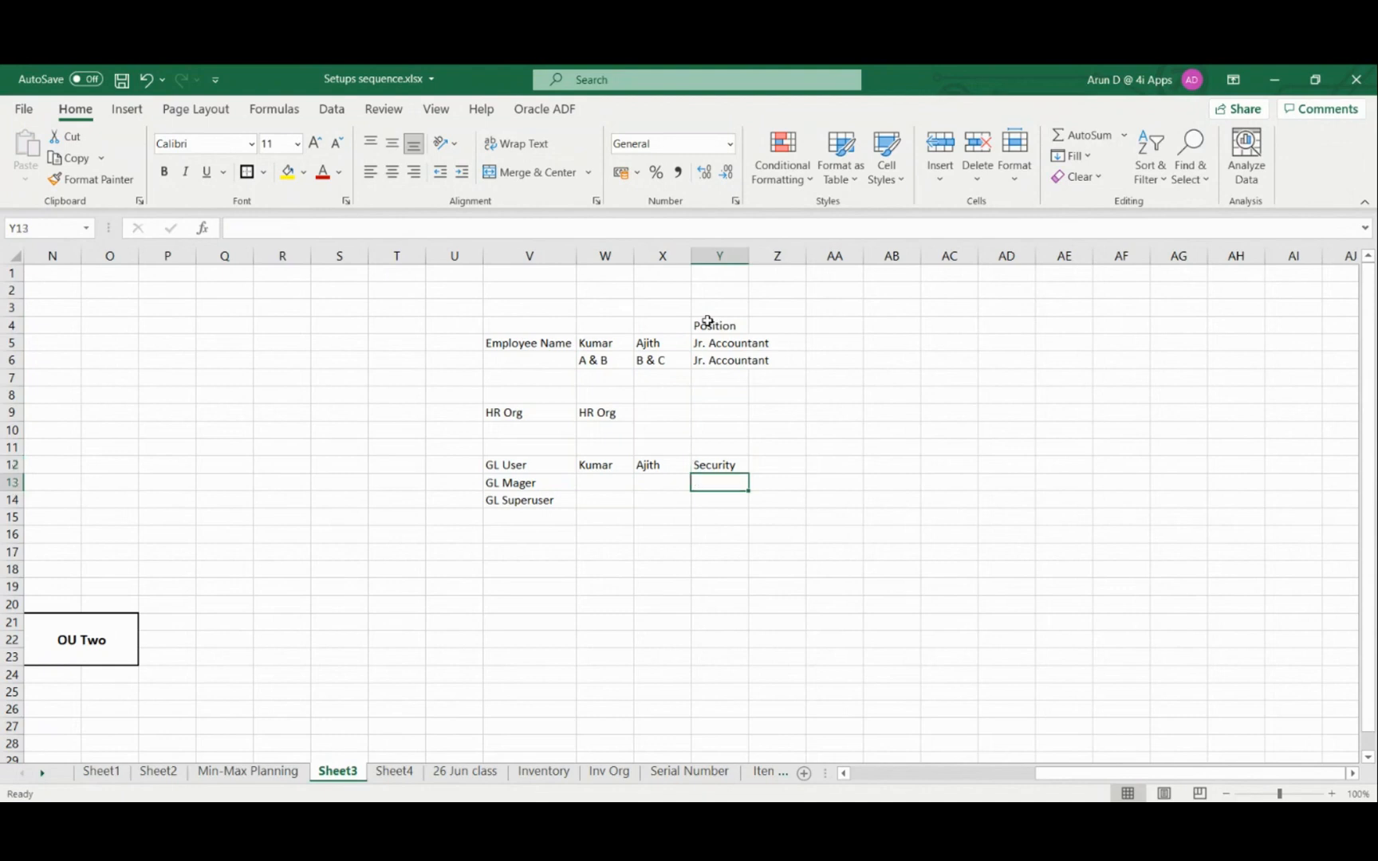
type("HR")
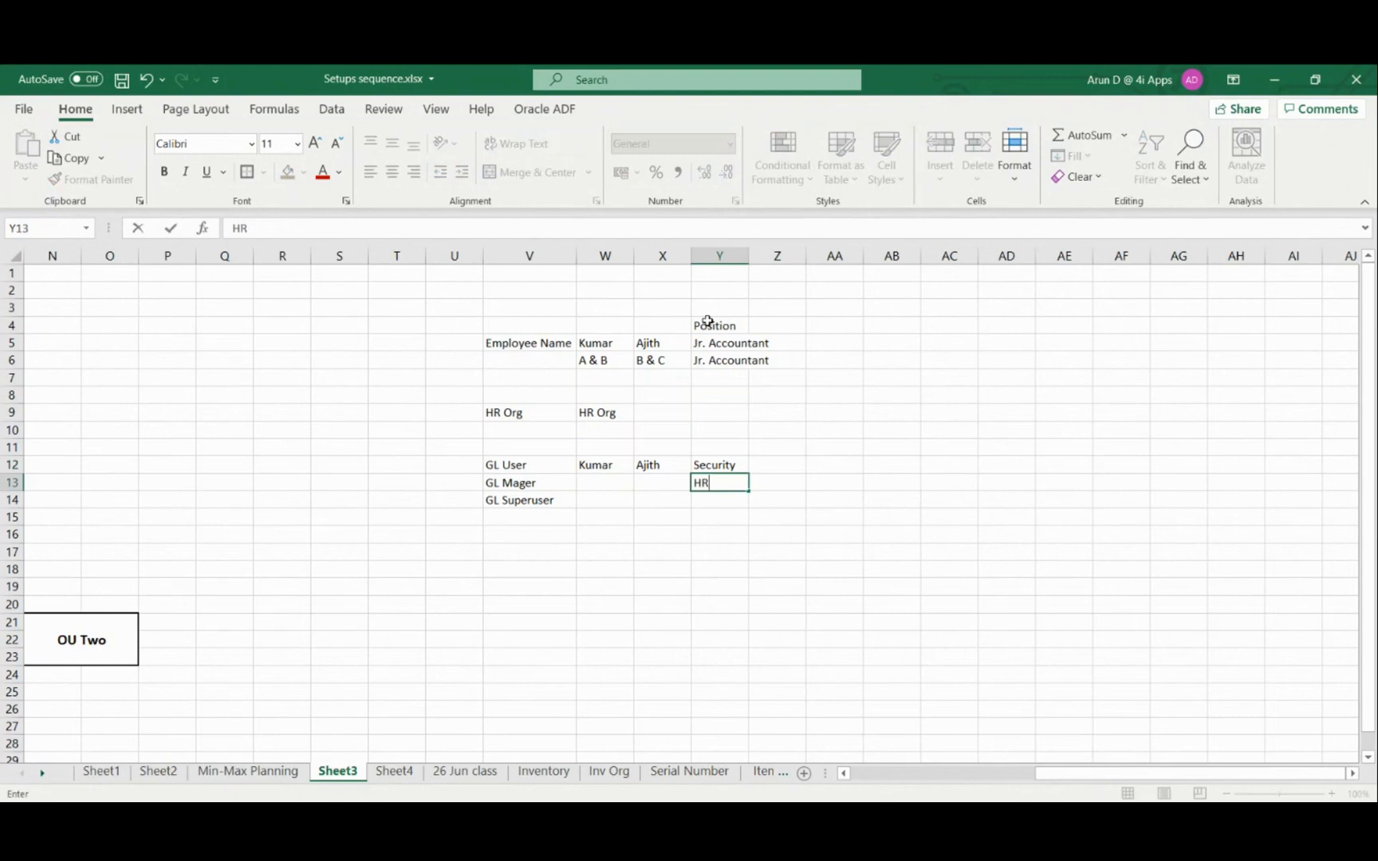
type(" Org")
key("Return")
type("I")
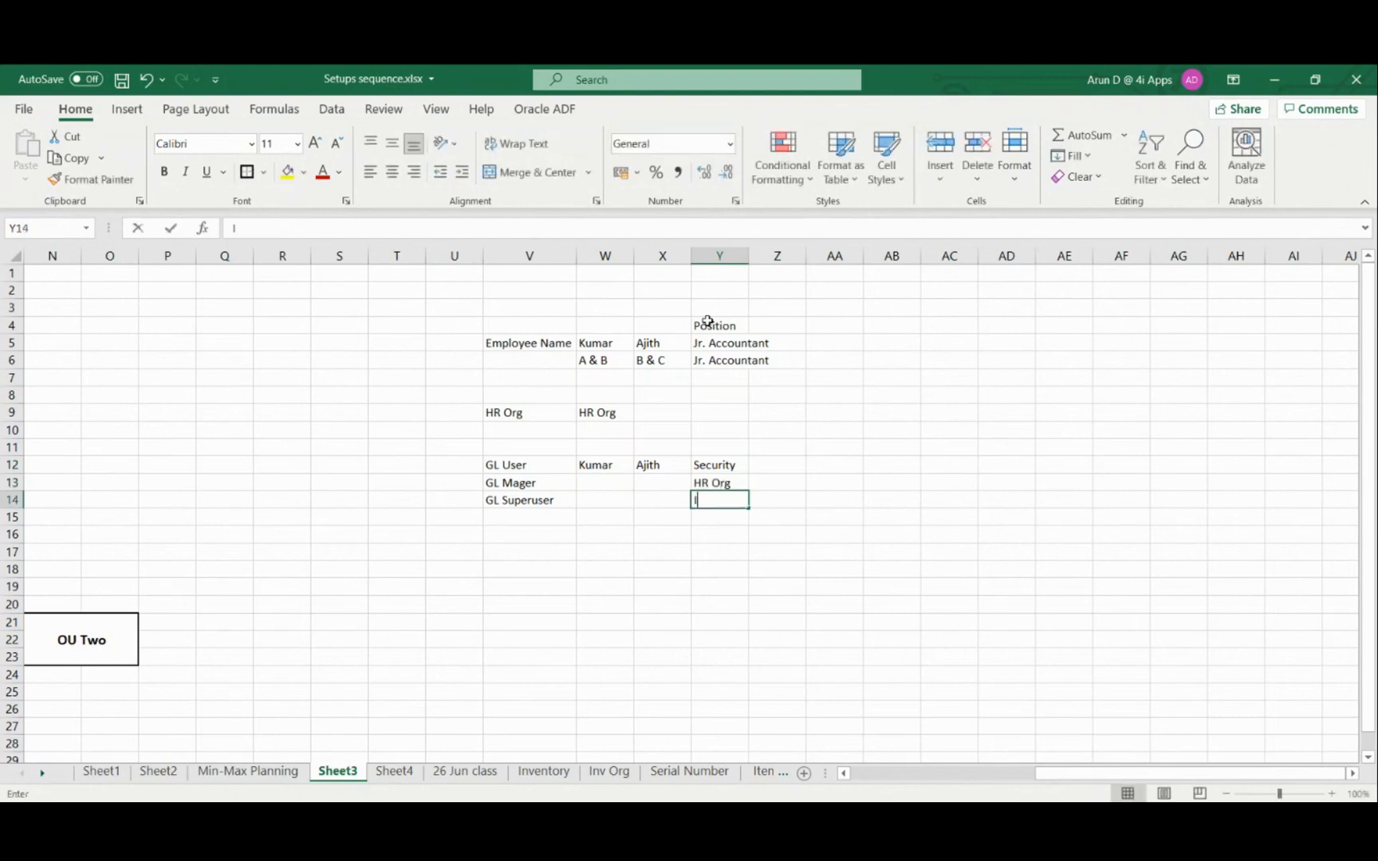
type("nv Org")
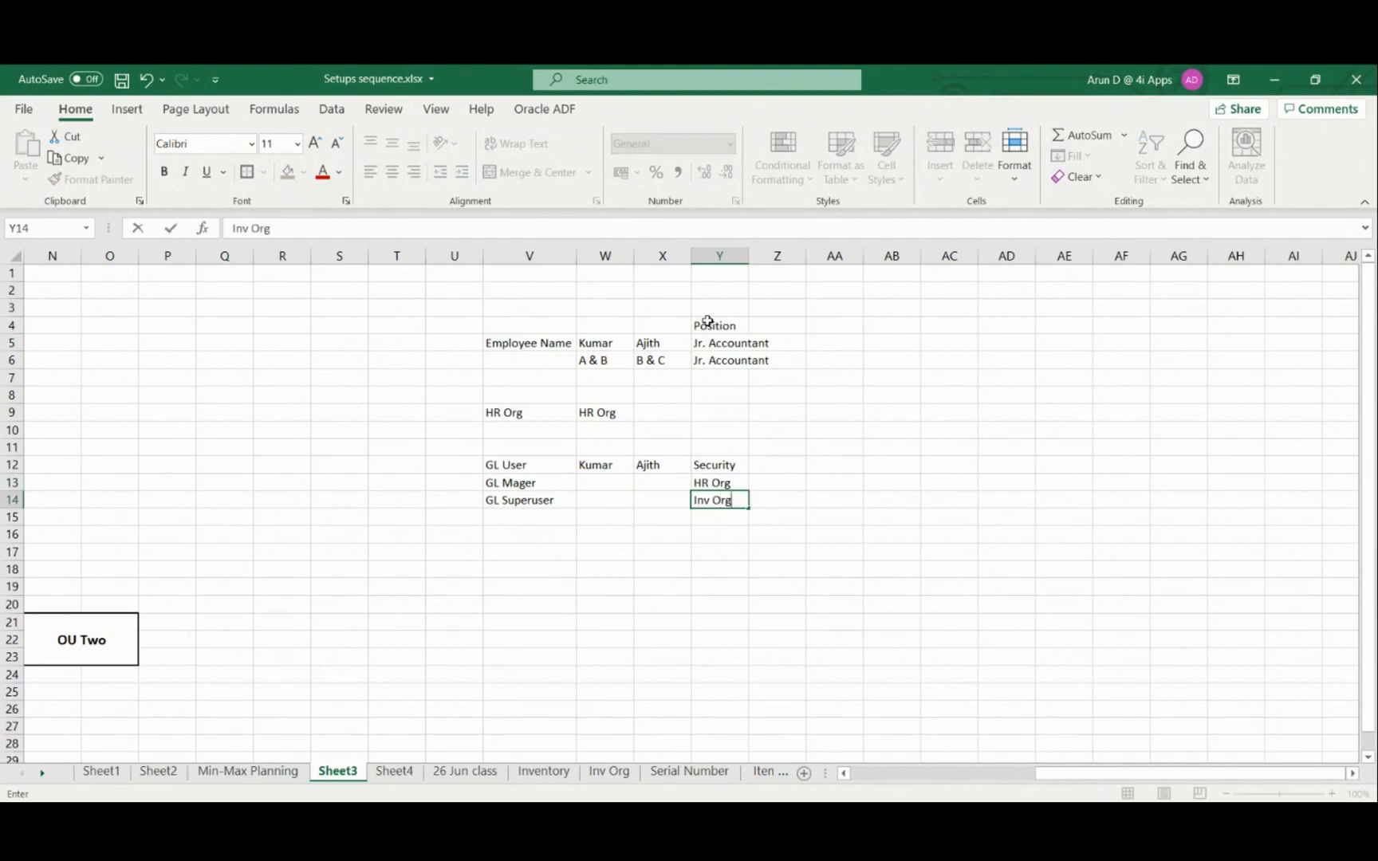
key("Return")
Continue the Security list with GL Ledger in cell Y15 and OU Name in cell Y16
type("GL")
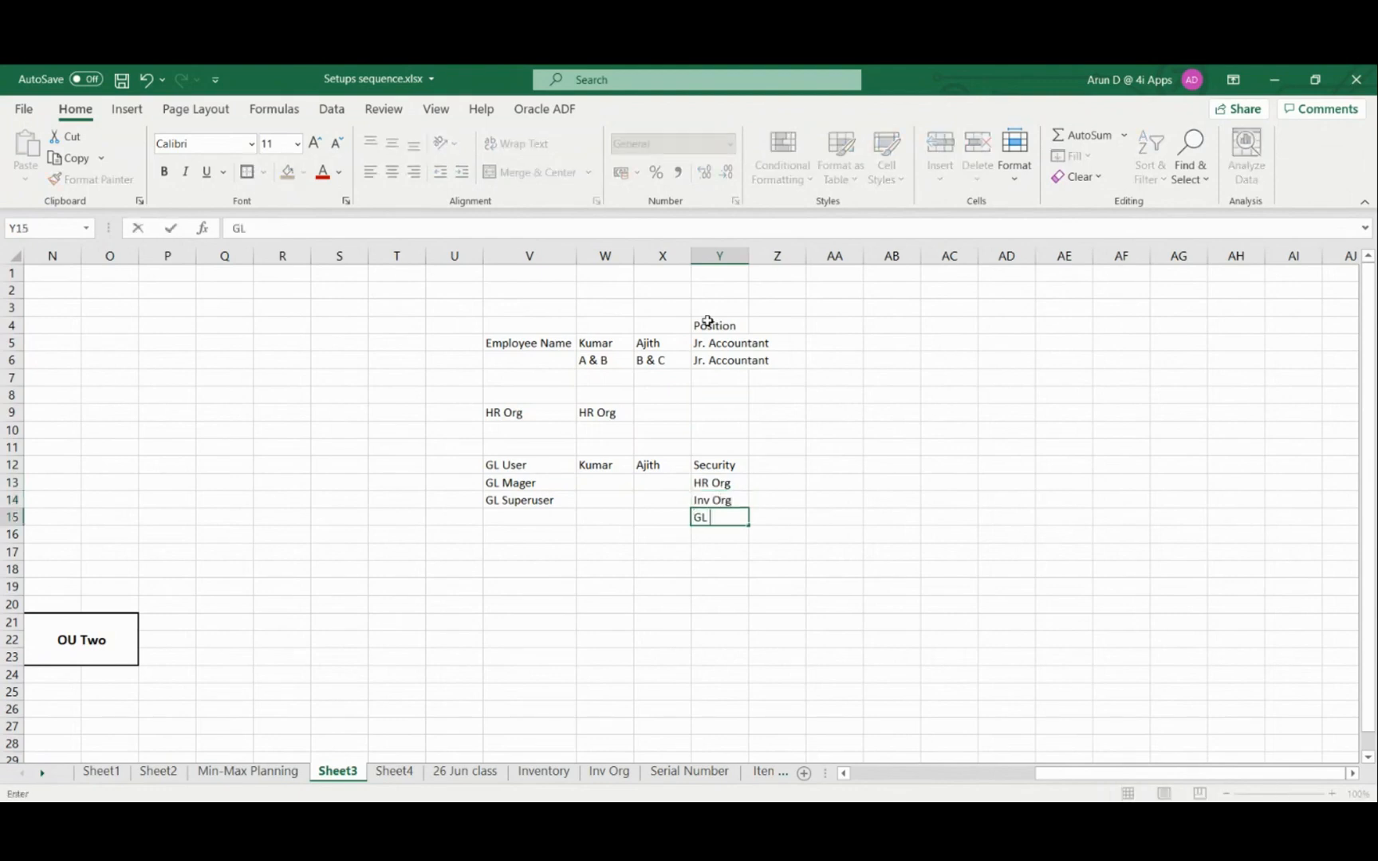
type(" Ledger")
key("Return")
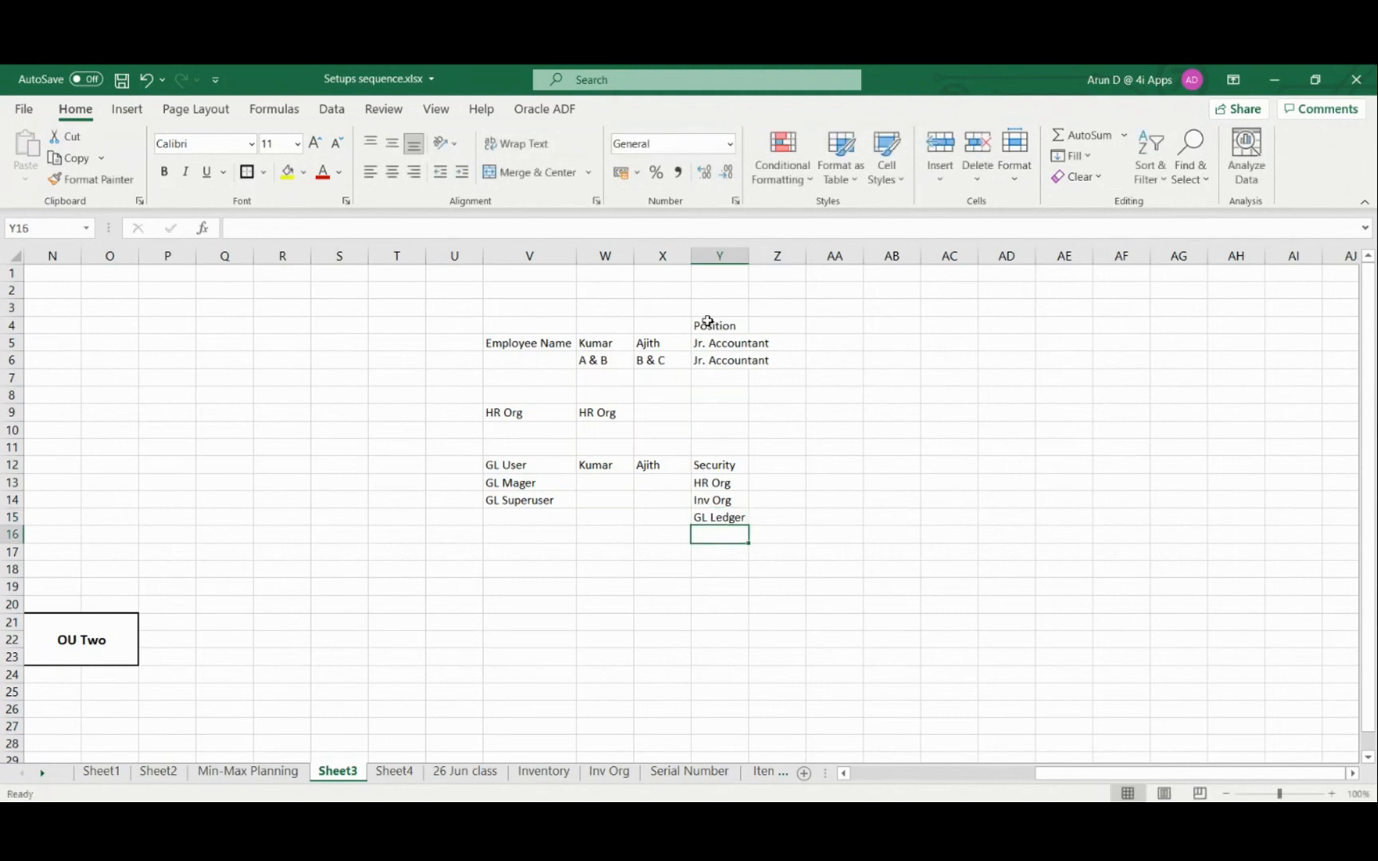
type("OU ")
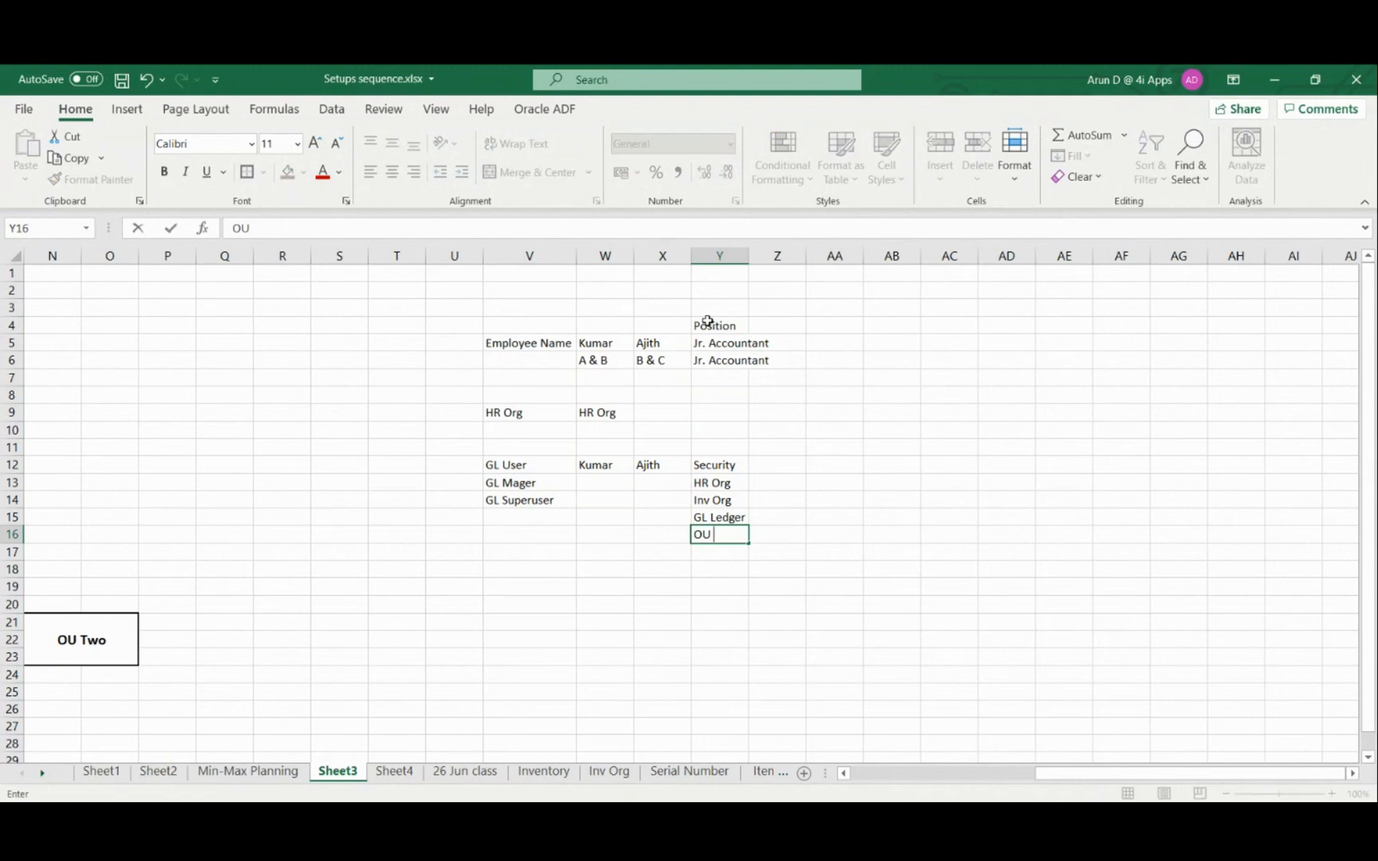
type("Name")
key("Tab")
key("Down")
key("Left")
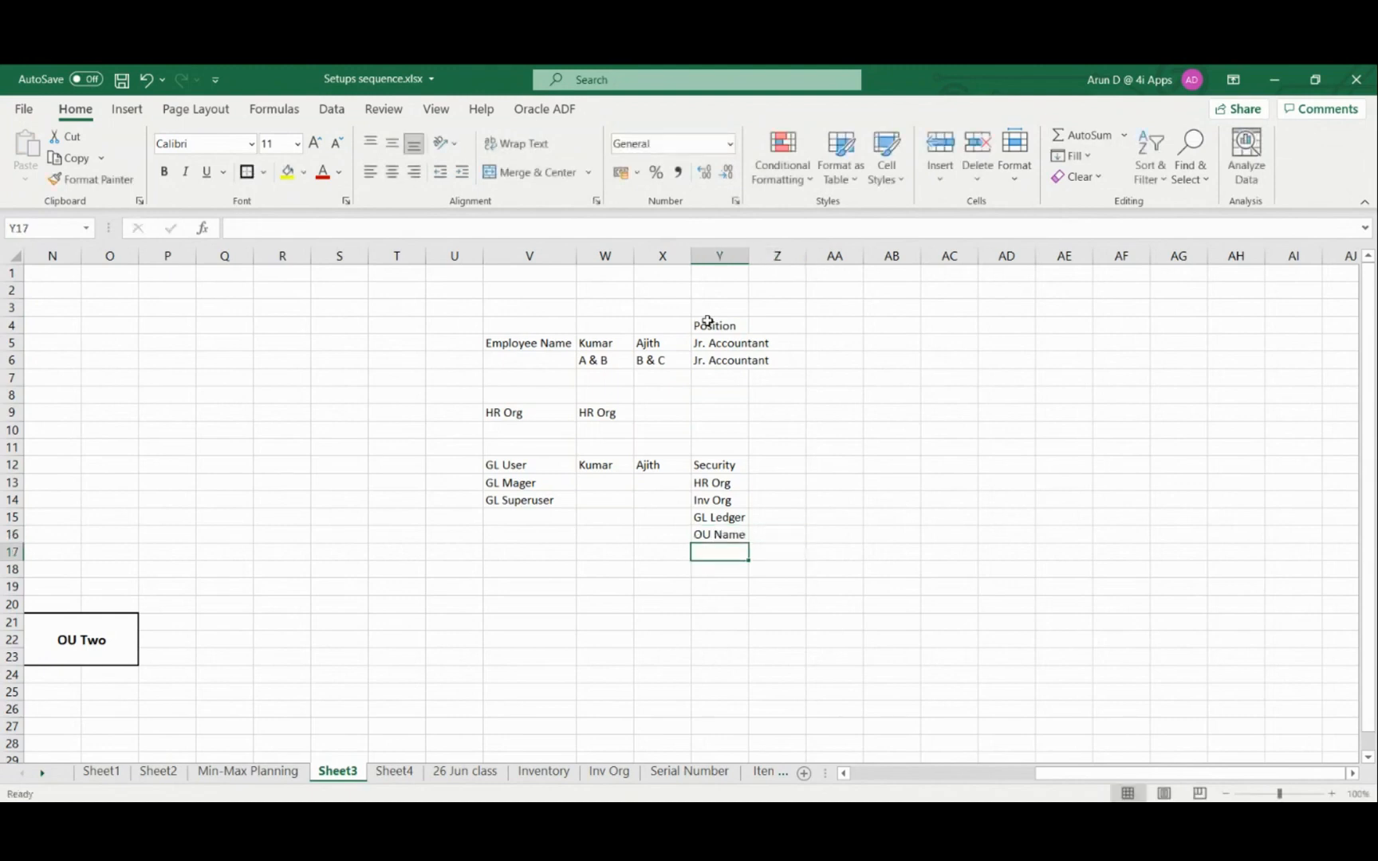
Examine the entries below the employee names and the matching position in row 6 of the employee table
key("Up")
key("Up")
key("Up")
key("Up")
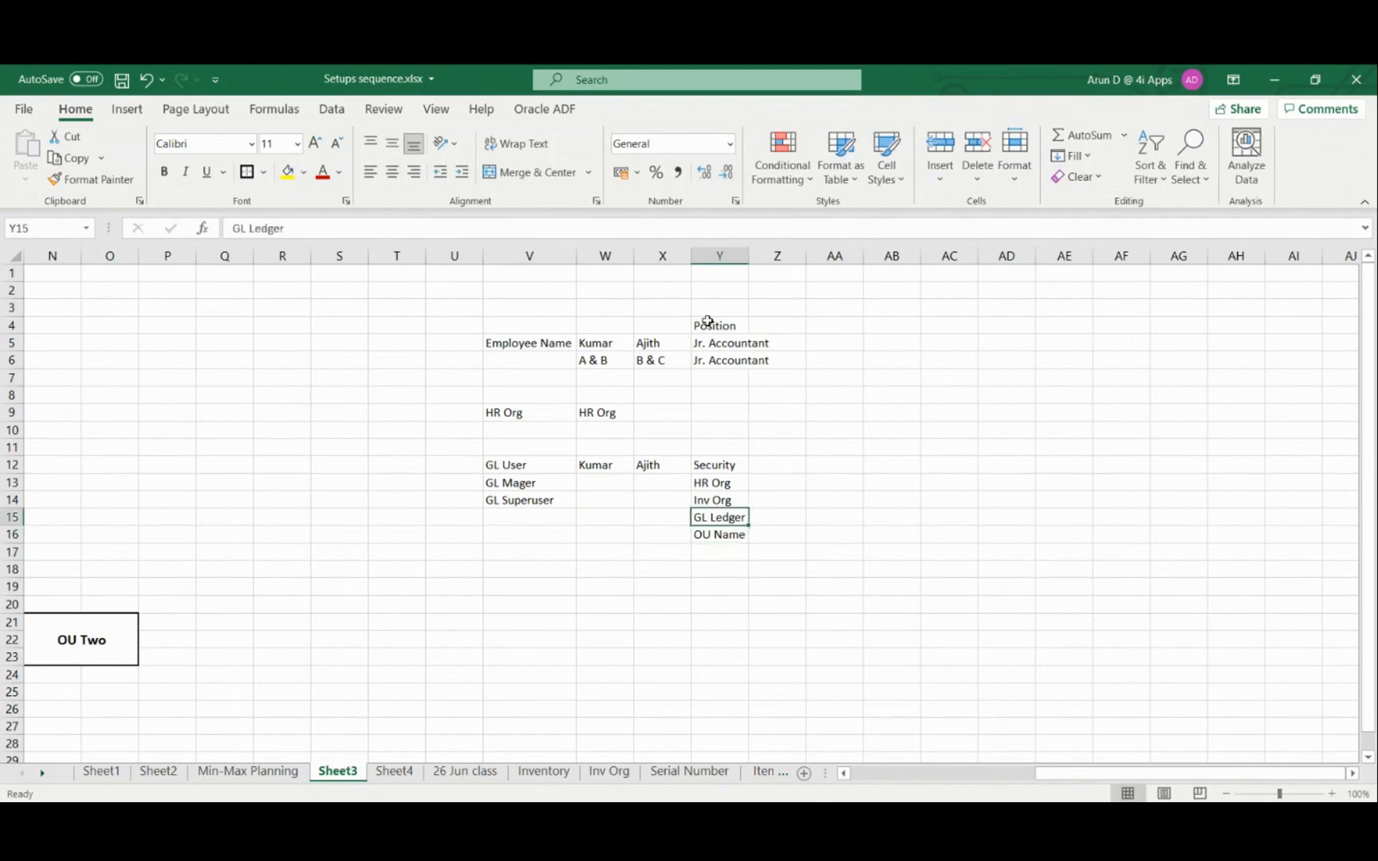
key("Up")
key("Up")
key("Up")
key("Up")
key("Up")
key("Up")
key("Up")
key("Left")
key("Left")
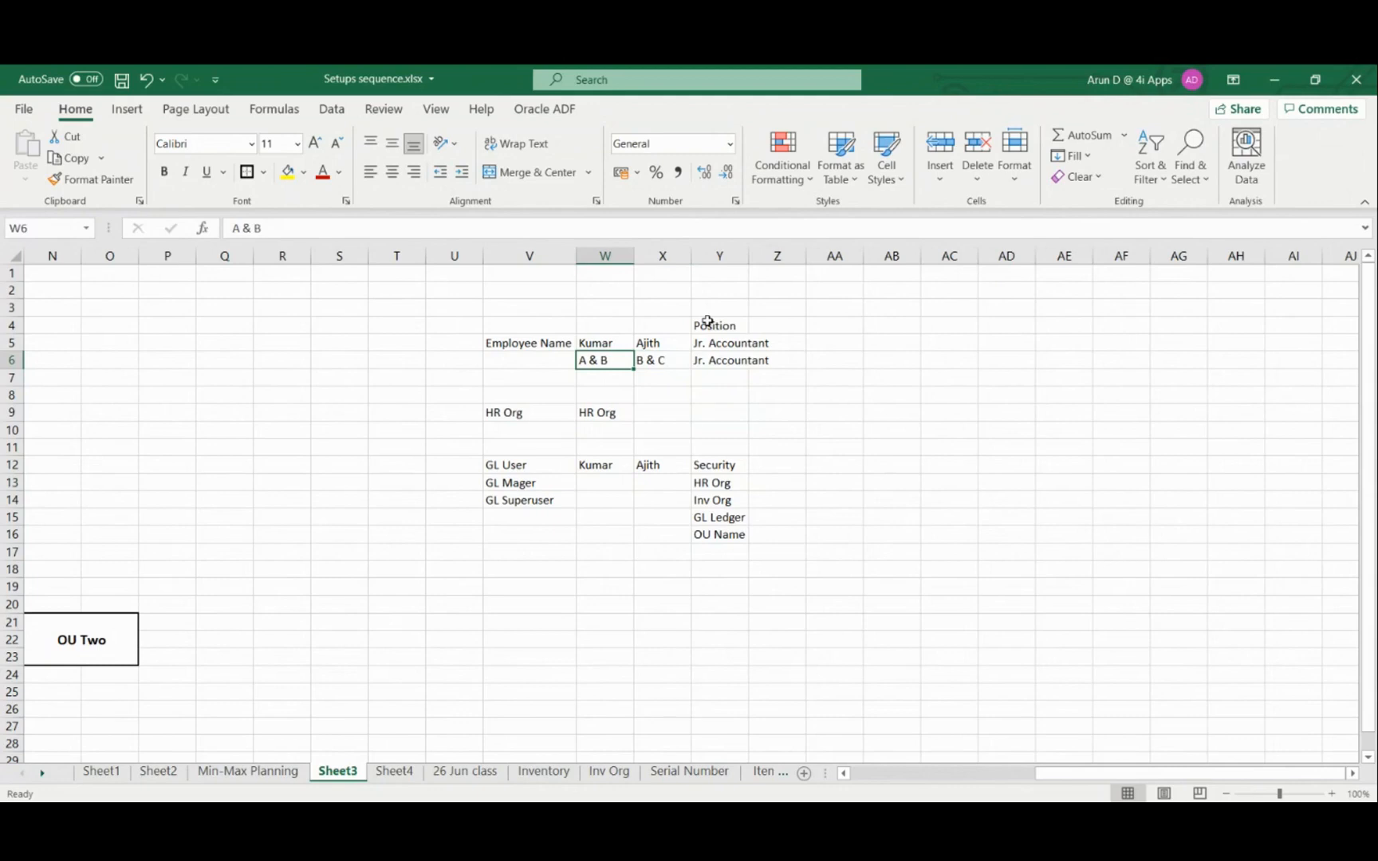
key("Right")
key("Right")
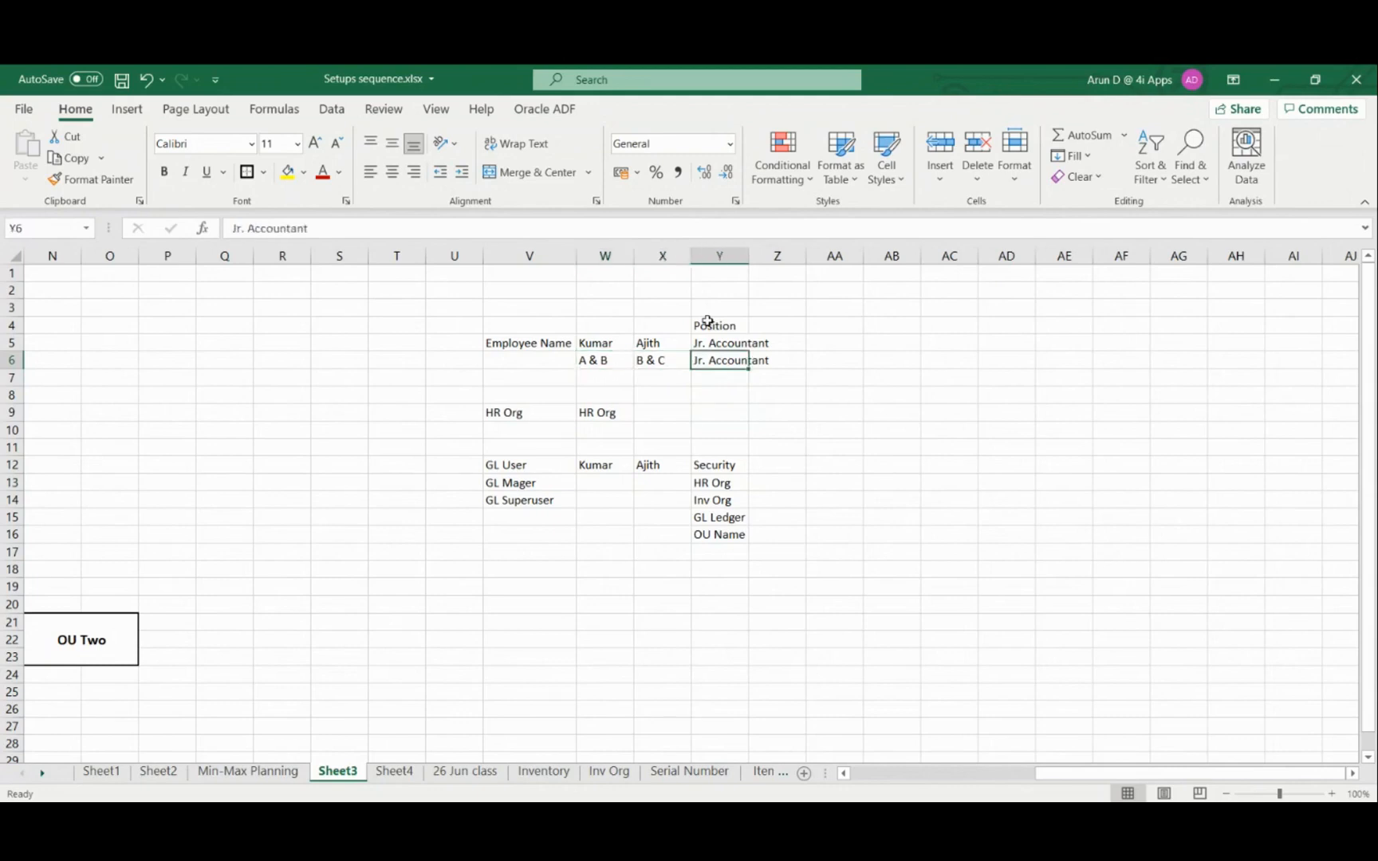
key("Left")
key("Left")
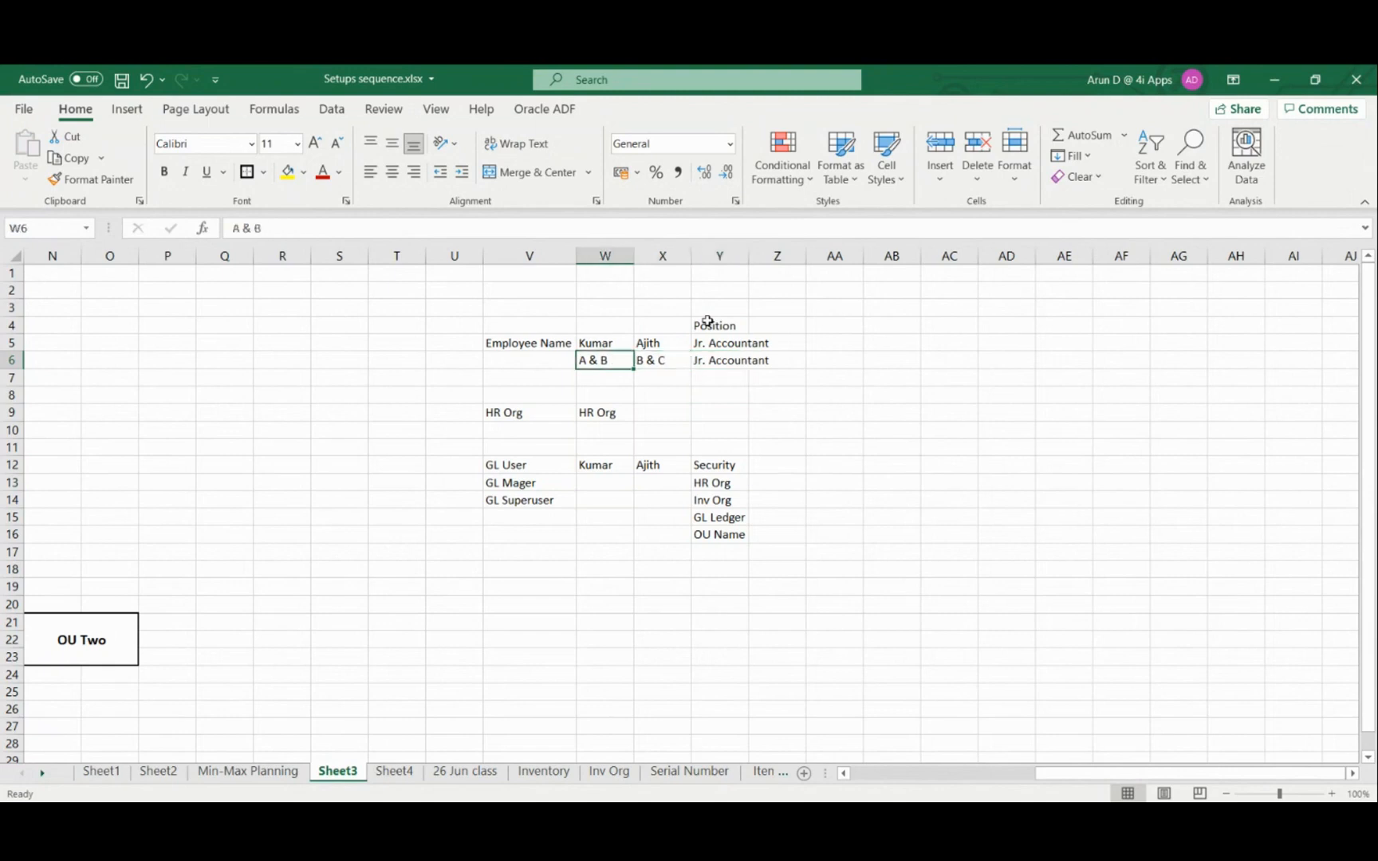
Enter A, B, C in cell Z15 as the ledgers beside the GL Ledger entry
key("Down")
key("Down")
key("Down")
key("Down")
key("Down")
key("Down")
key("Down")
key("Down")
key("Down")
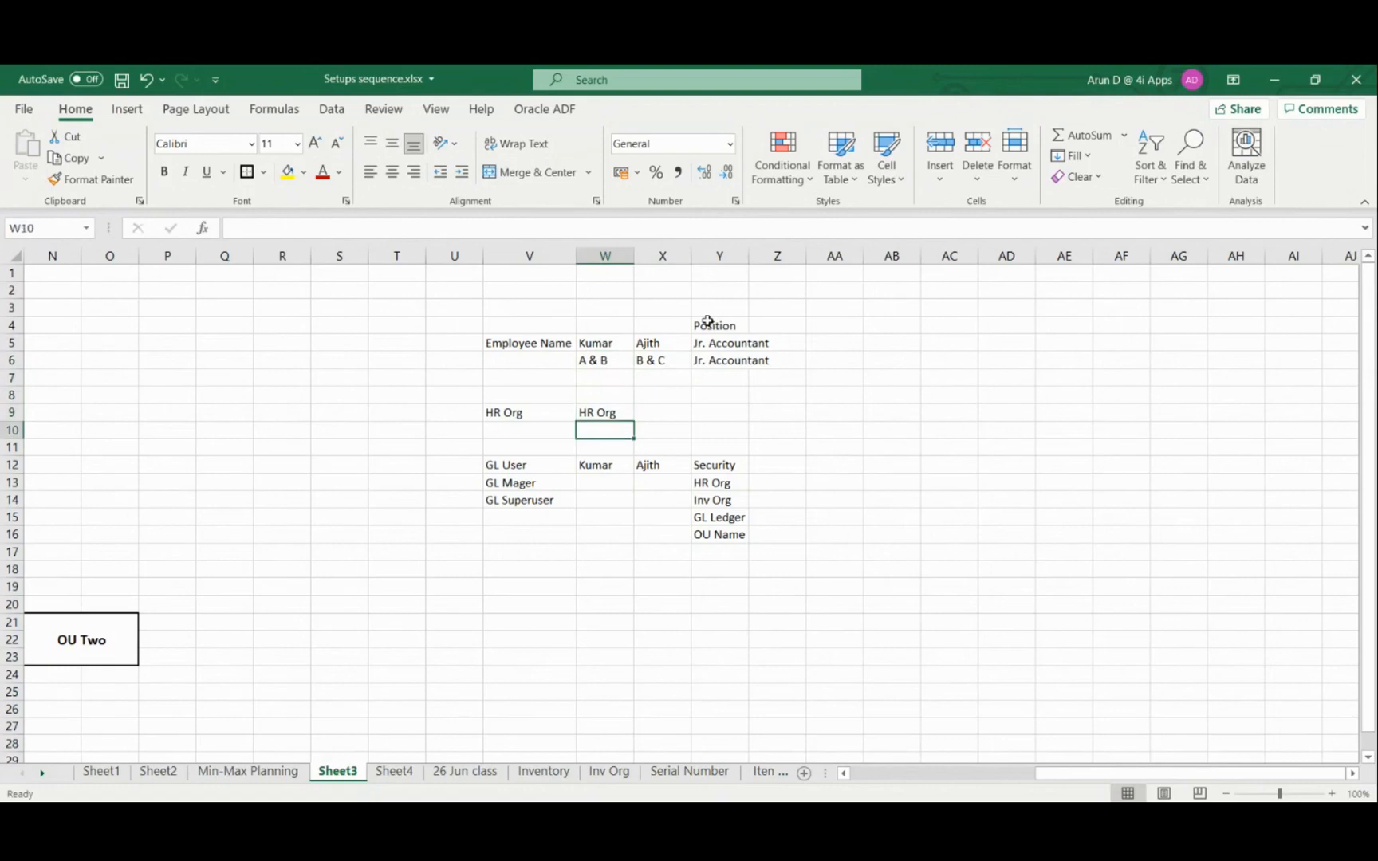
key("Right")
key("Right")
key("Right")
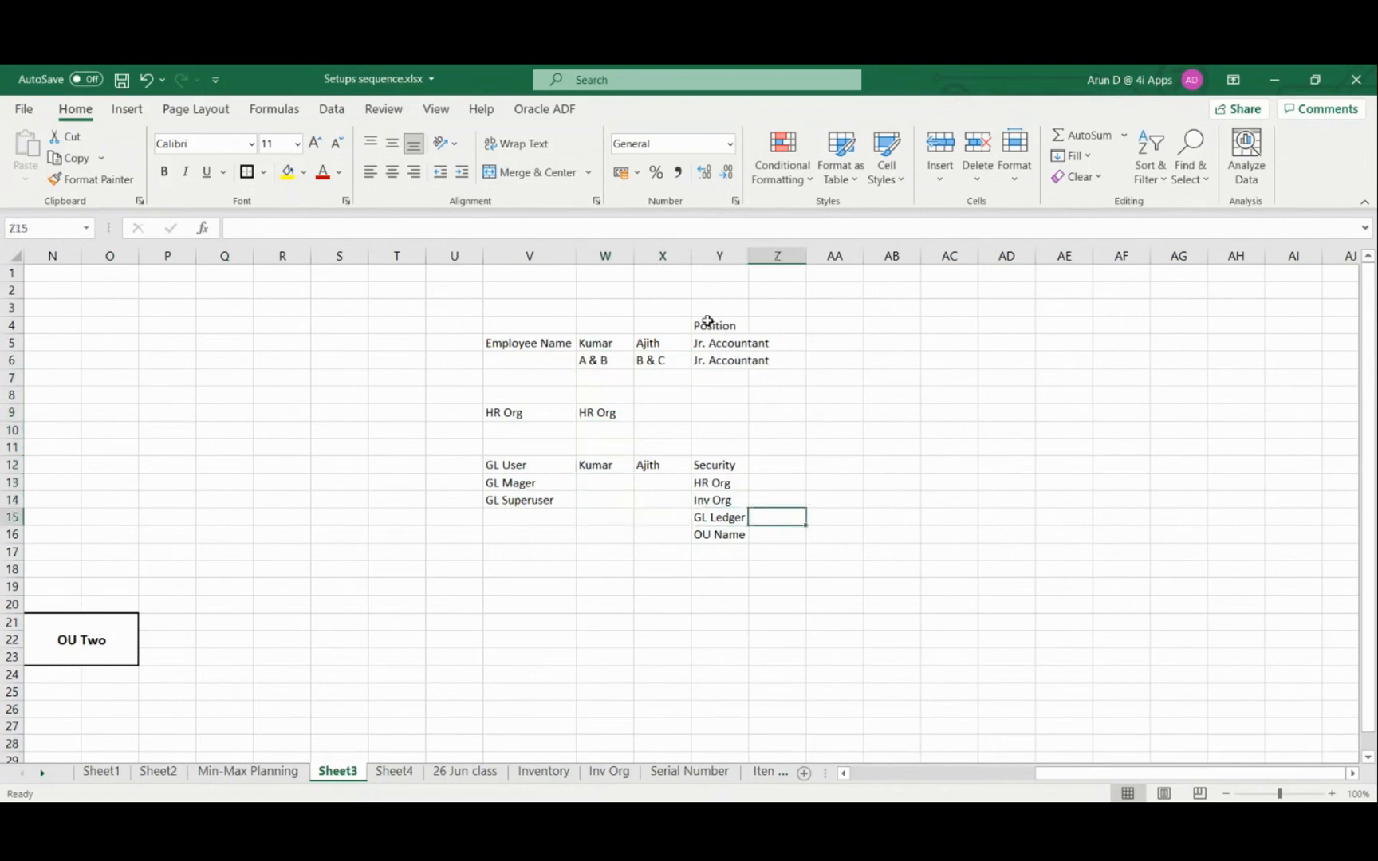
type("A")
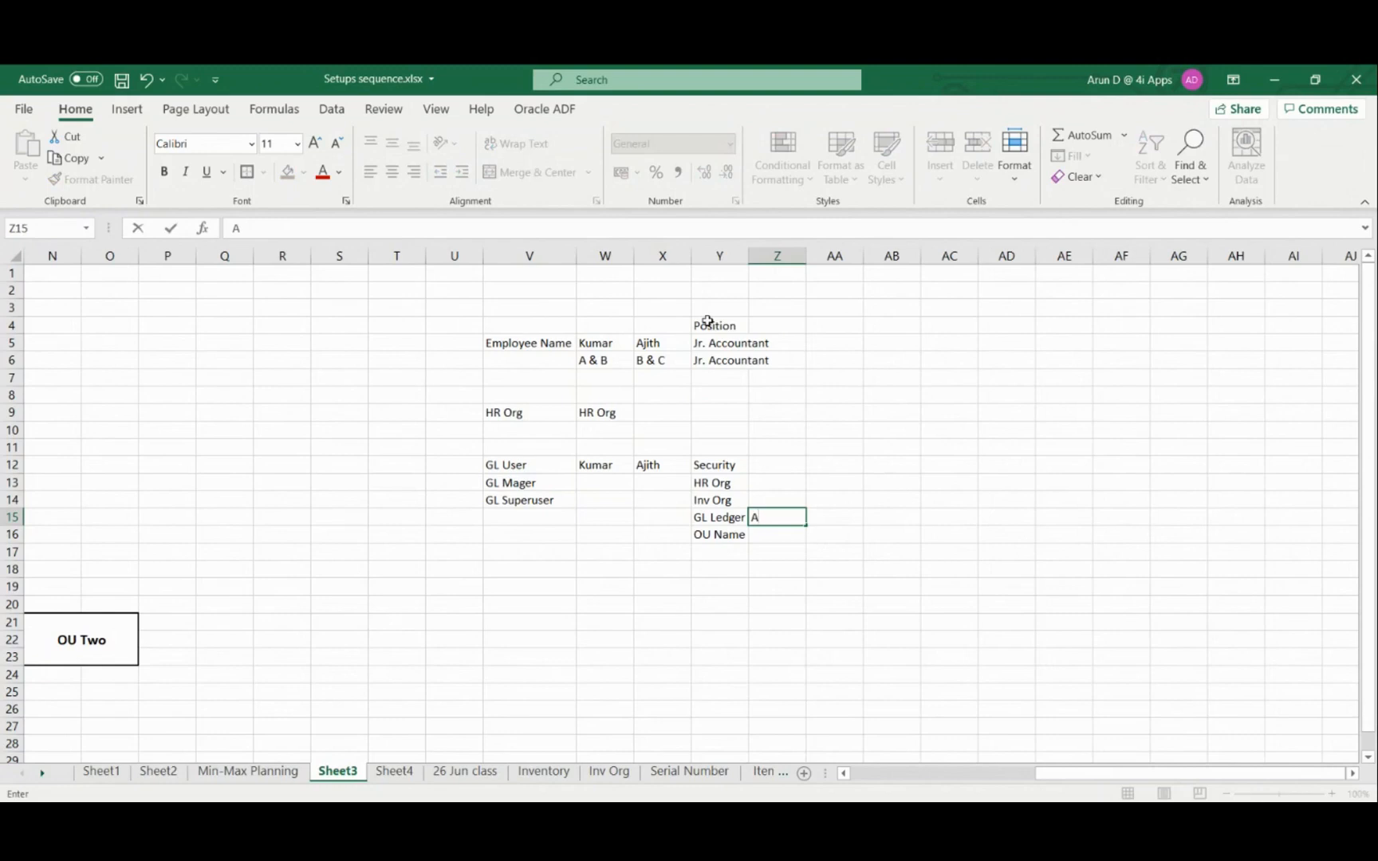
type(", B, C")
key("Tab")
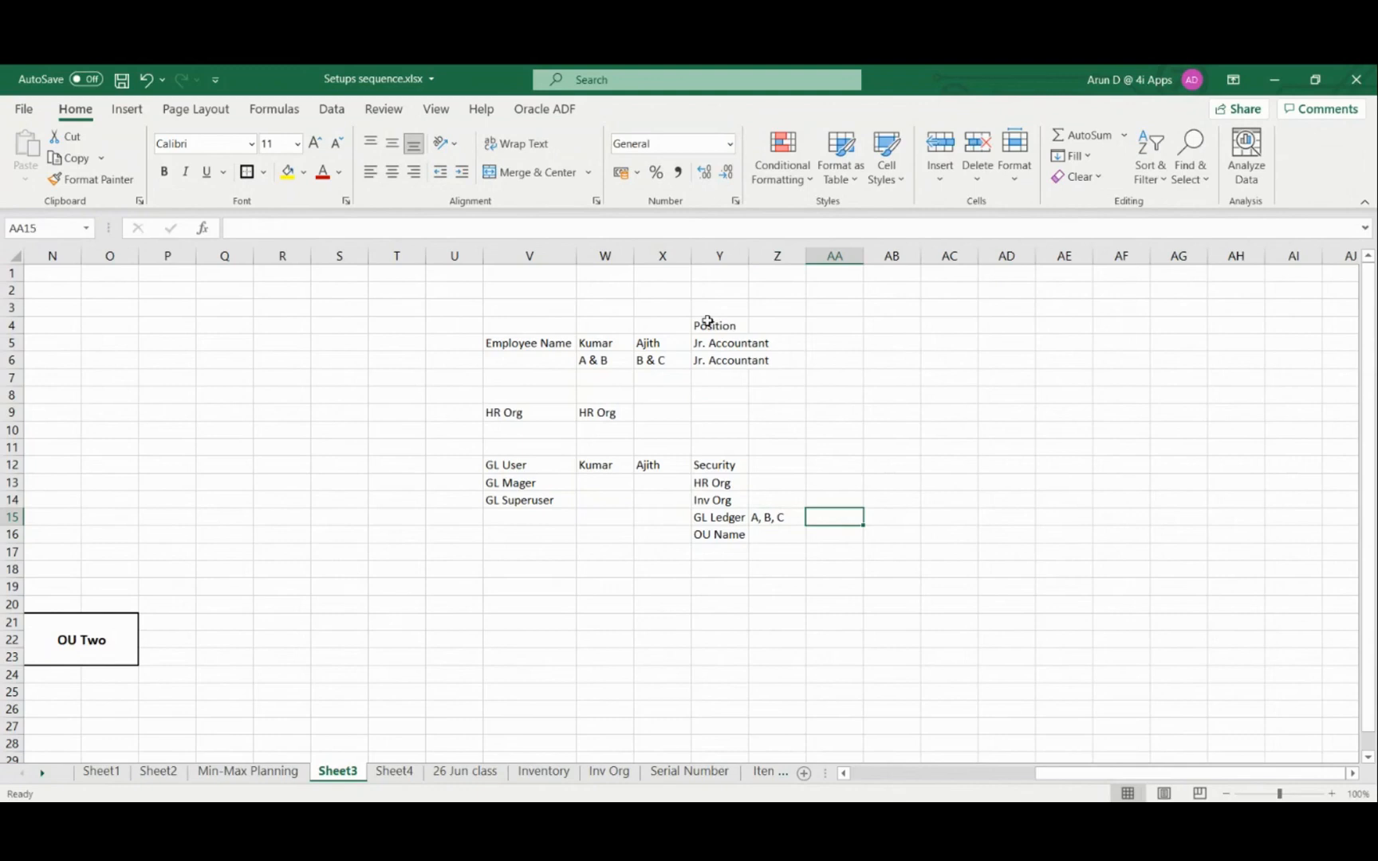
key("Up")
key("Up")
key("Up")
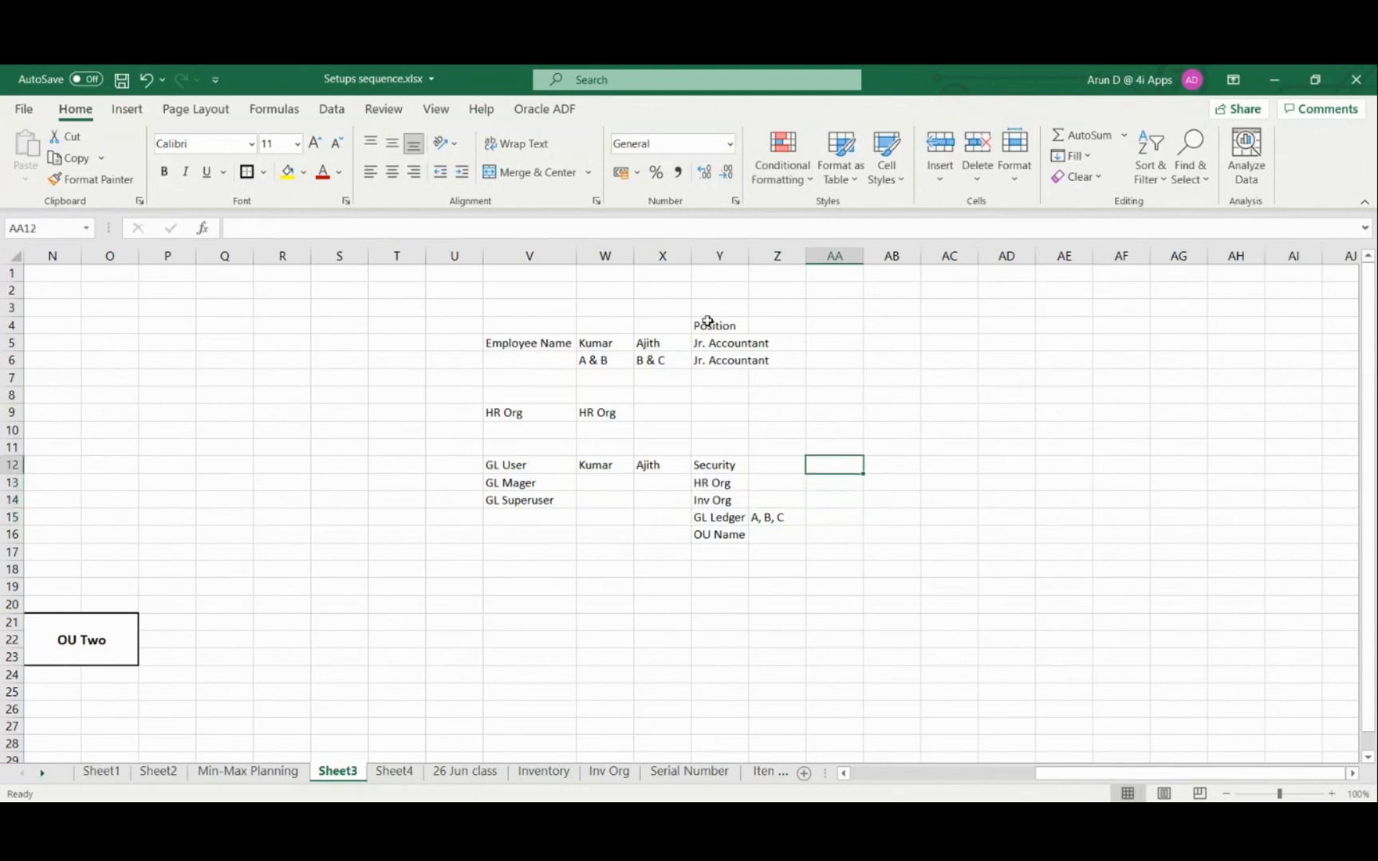
Enter A& B Sec. Profile in cell AA12 beside the Security heading
key("Left")
key("Right")
type("A& B Sec. Profile")
key("Return")
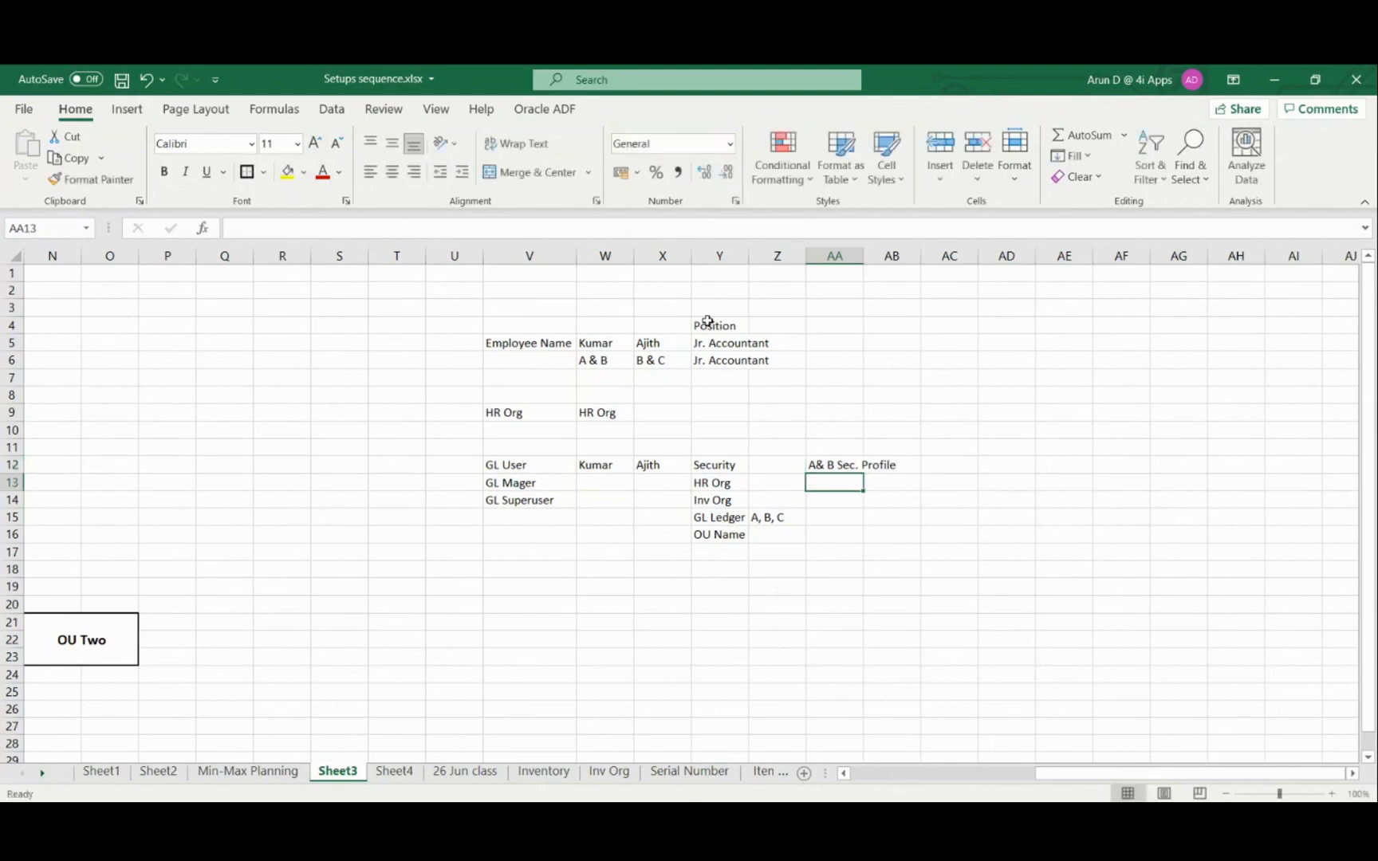
Enter B& C Sec. Profile in cell AA13 as the second security profile
type("B")
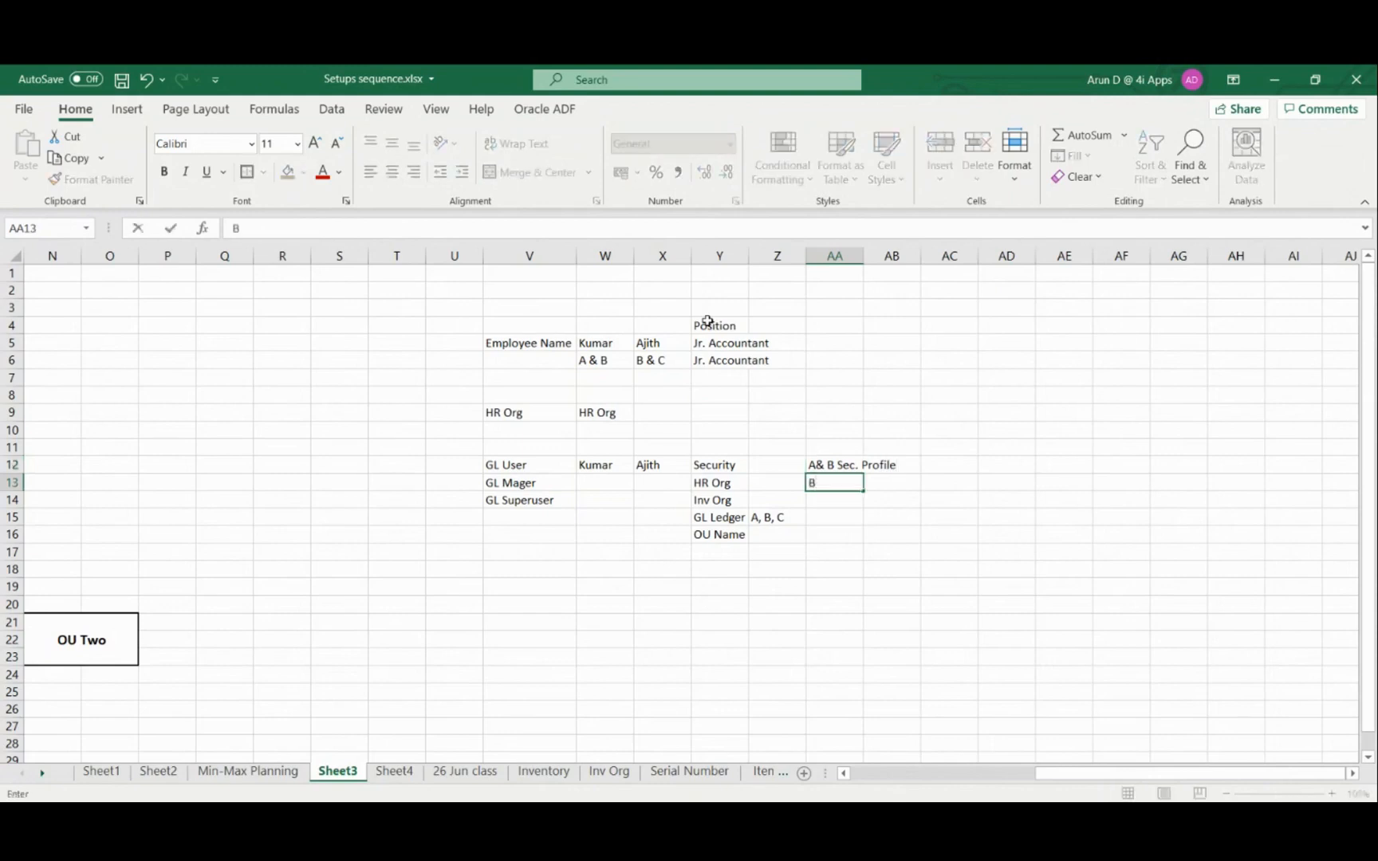
type("& C Sec. Profile")
key("Tab")
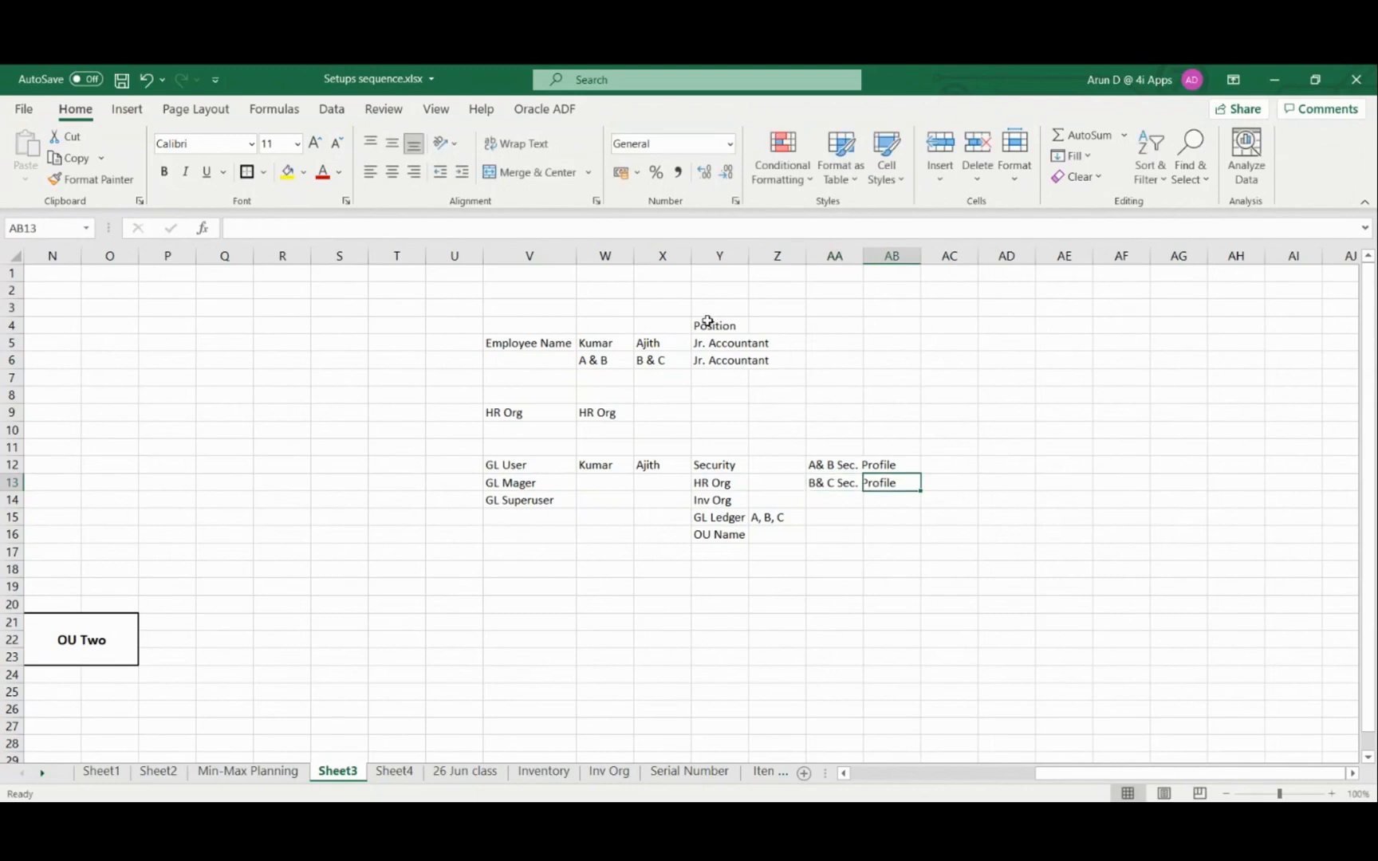
Enter the first employee's ID in cell W4, directly above that employee's name
key("Left")
key("Up")
key("Up")
key("Up")
key("Up")
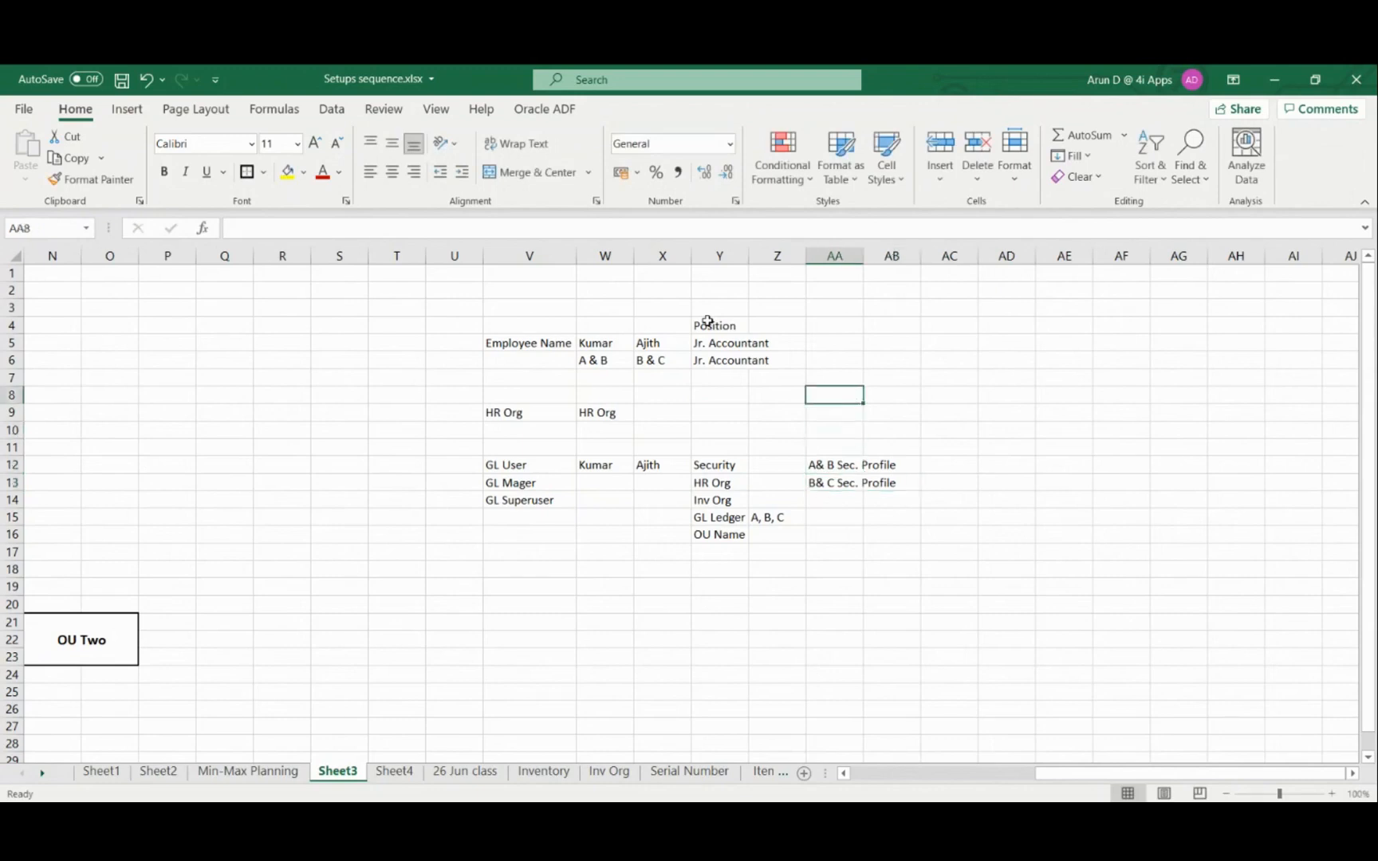
key("Up")
key("Up")
key("Up")
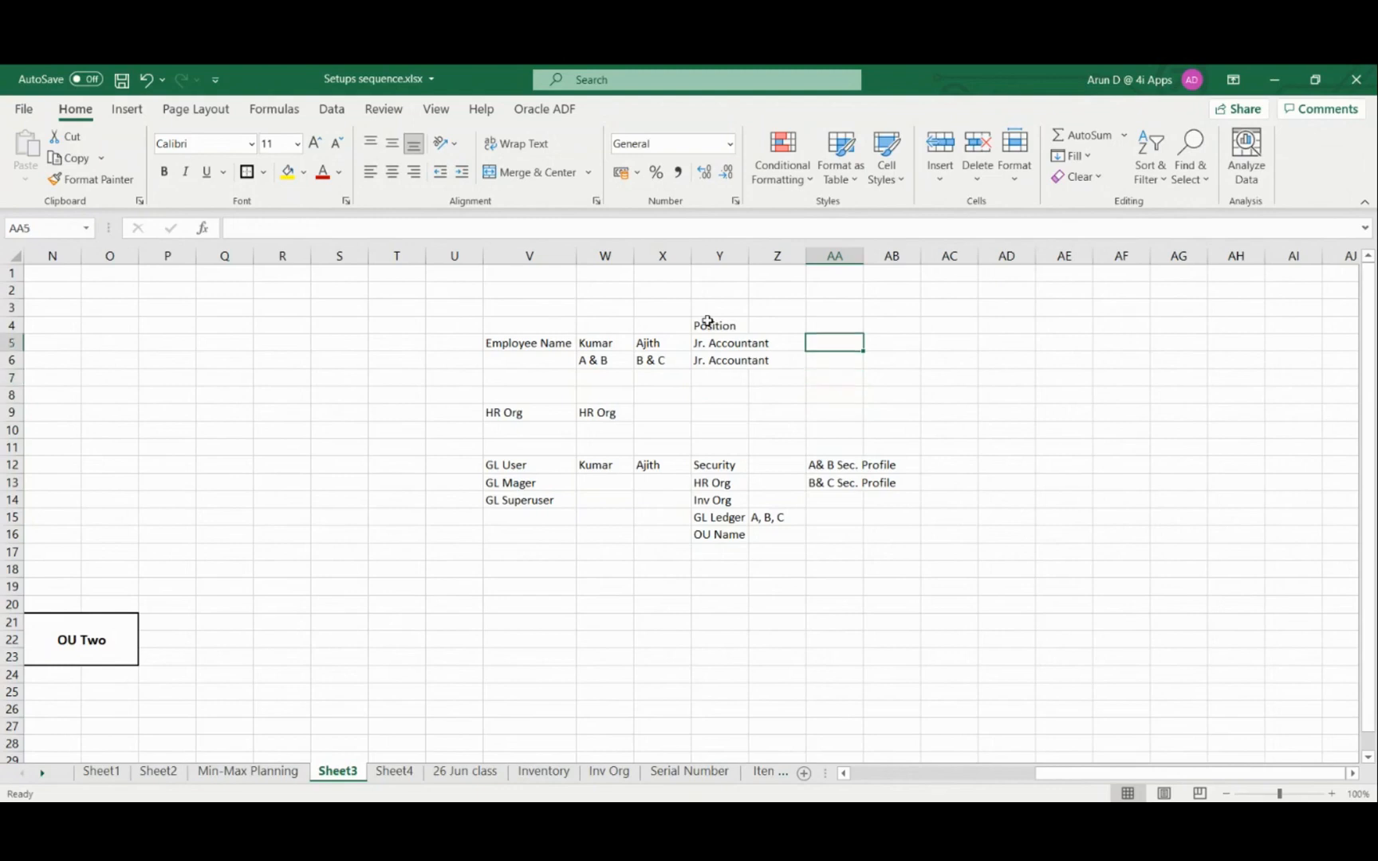
key("Left")
key("Left")
key("Left")
key("Left")
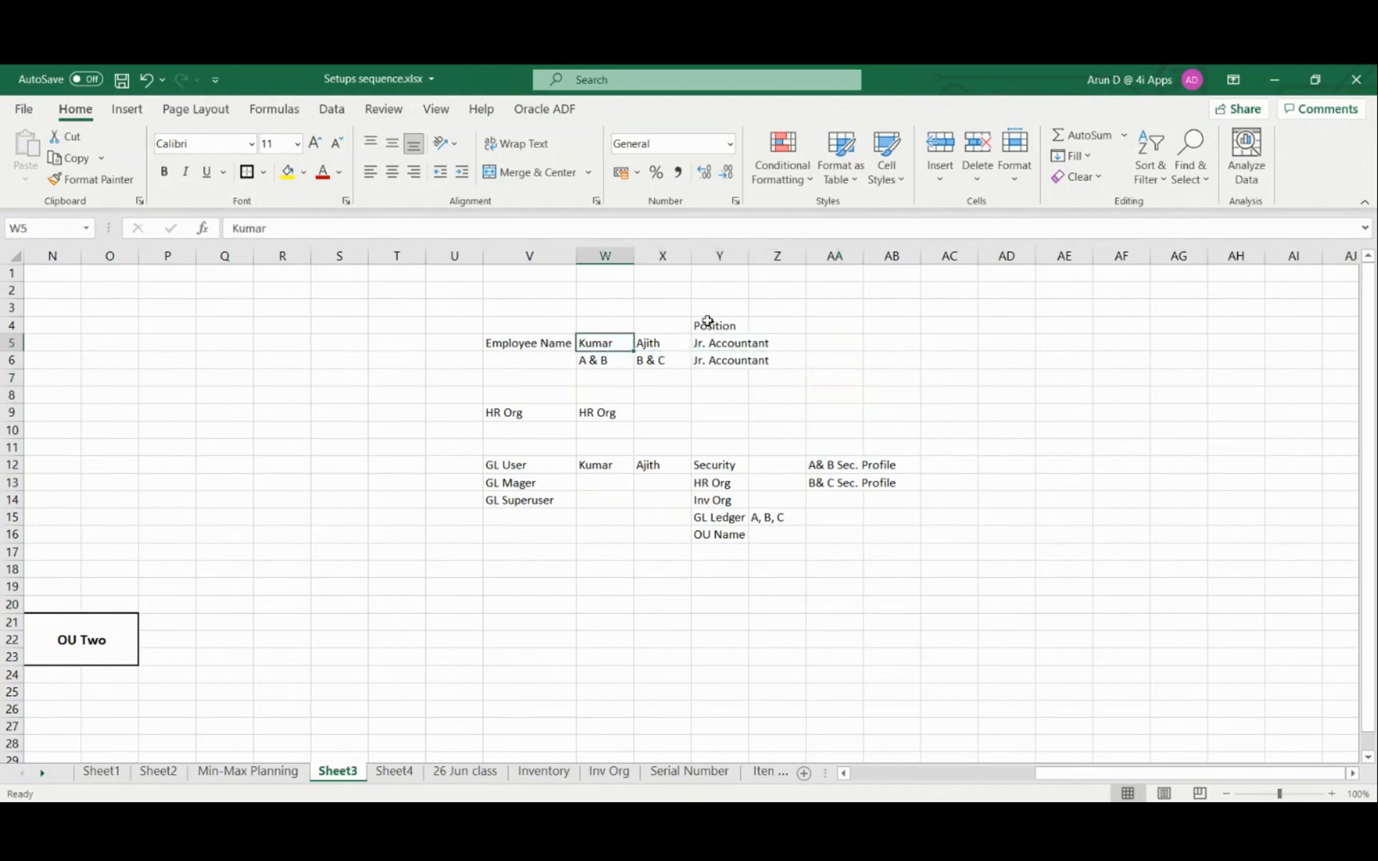
key("Up")
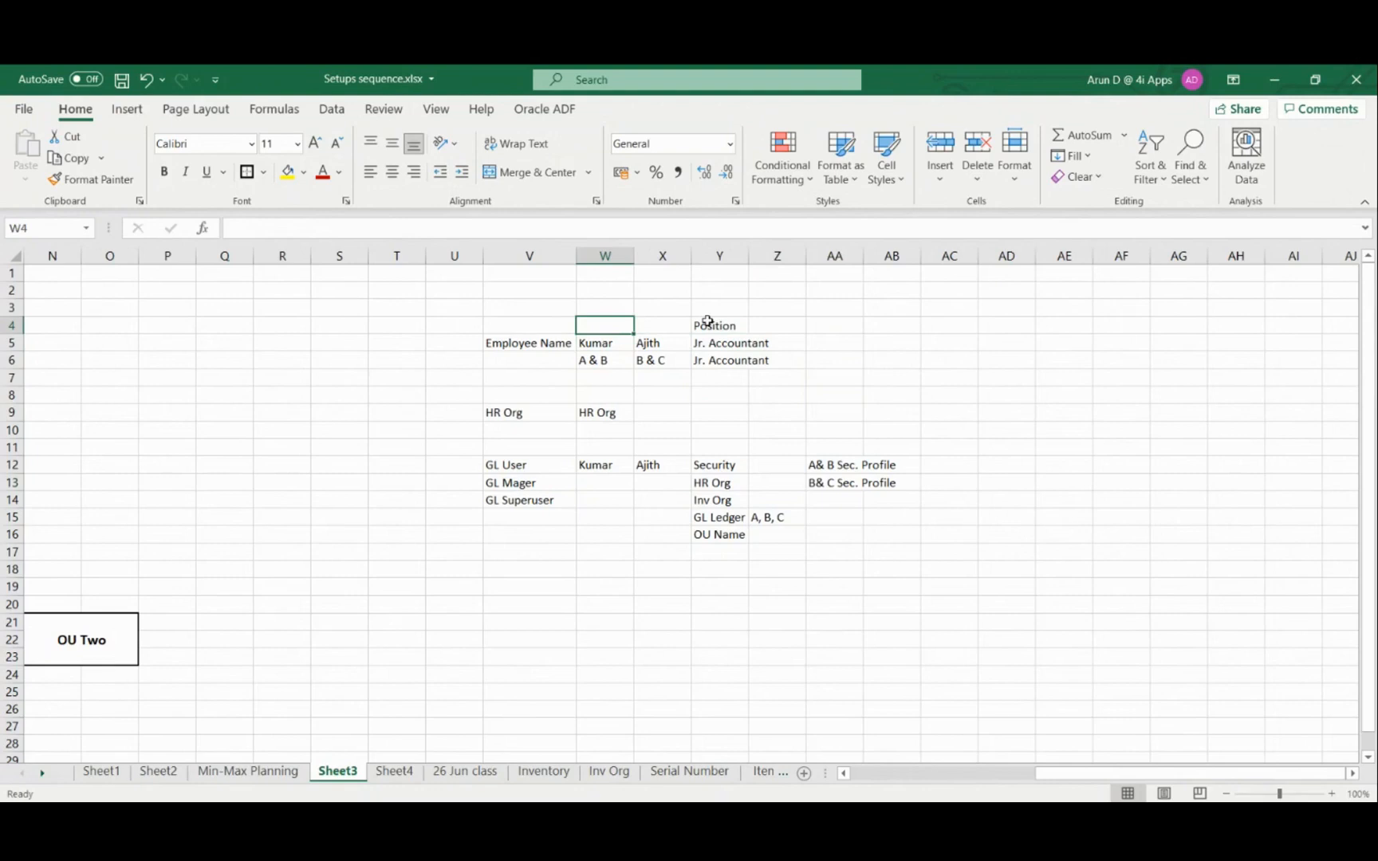
type("SH9012")
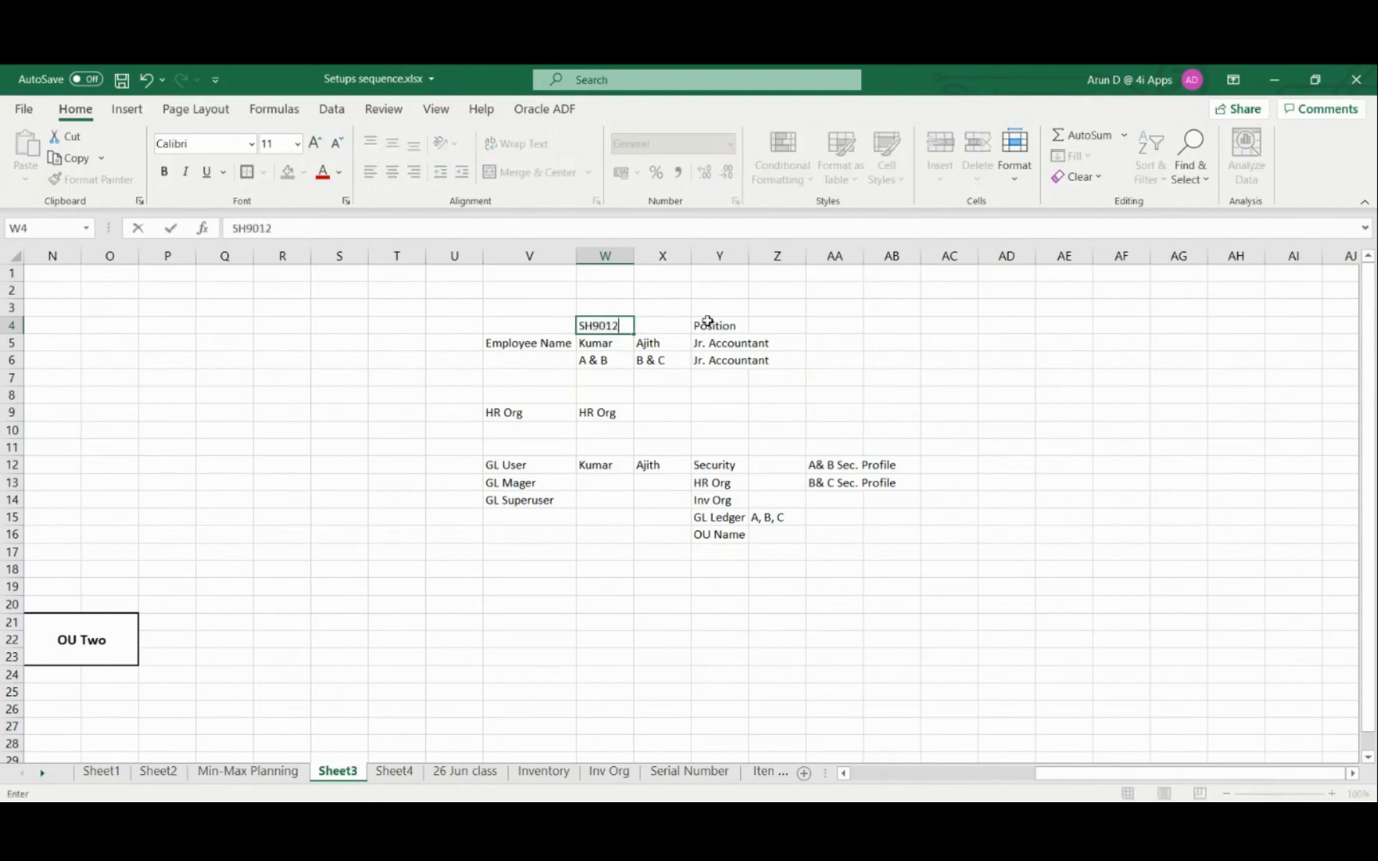
key("Tab")
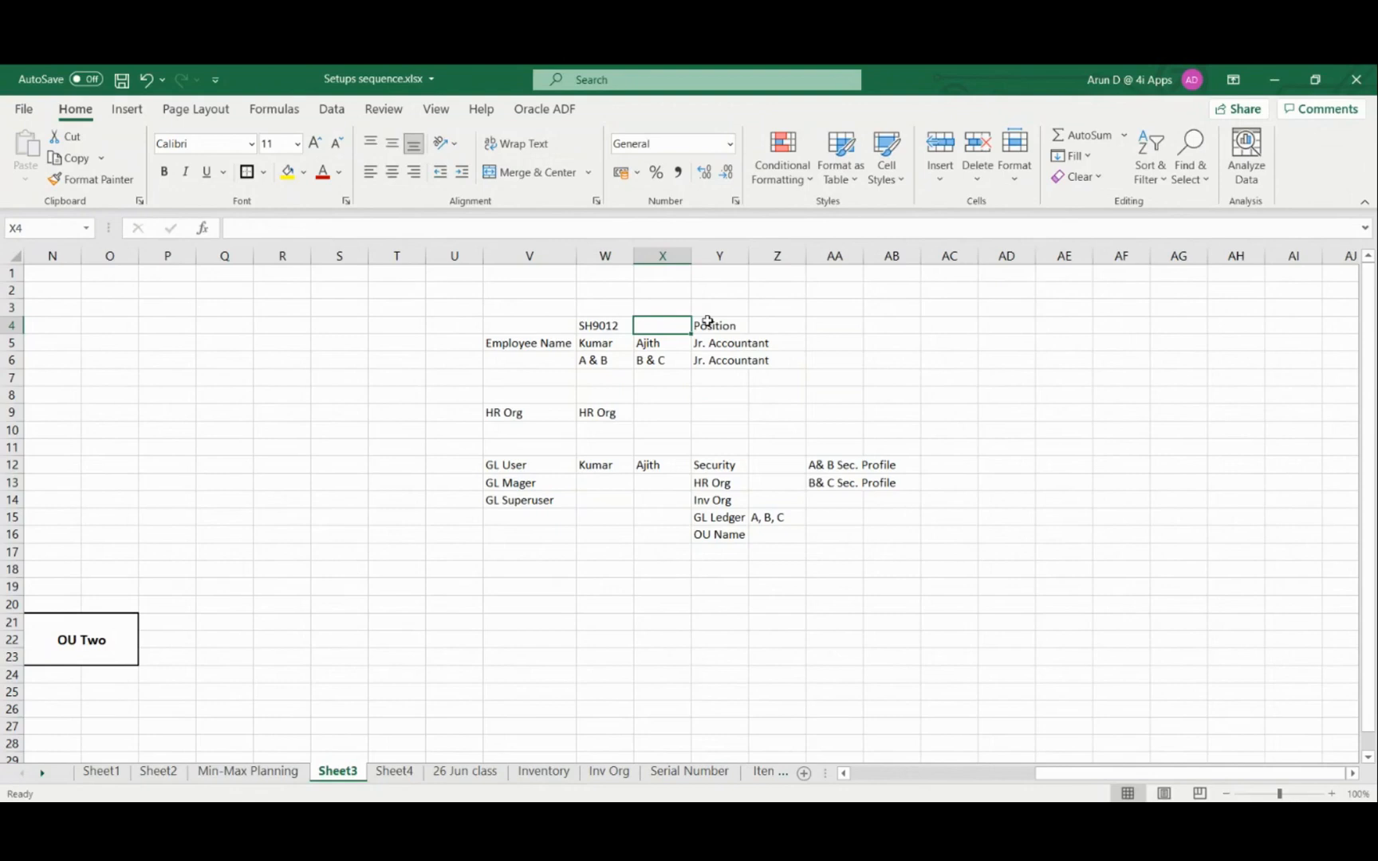
Enter the second employee's ID in cell X4, directly above that employee's name
type("S")
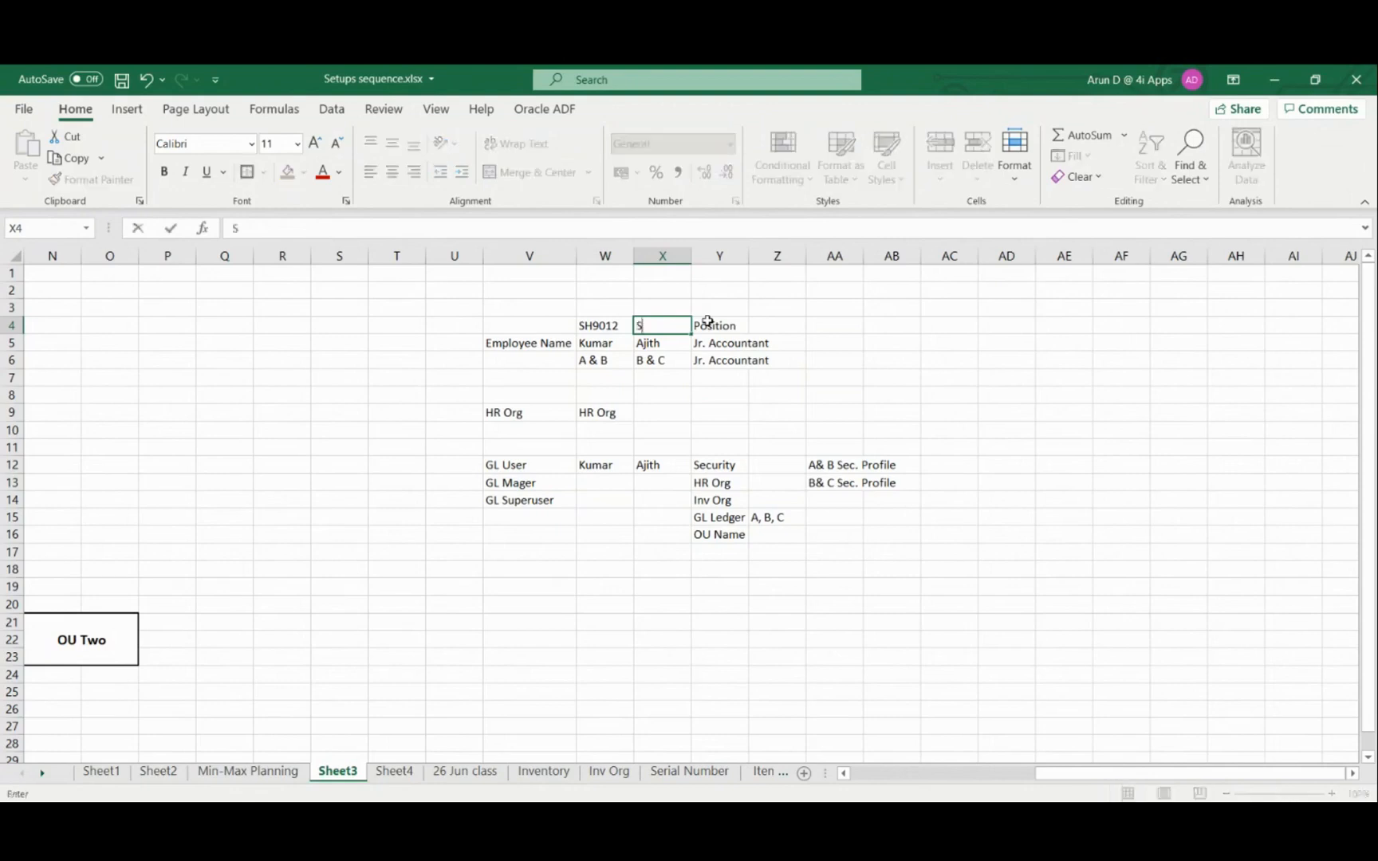
type("H9015")
key("Tab")
key("Left")
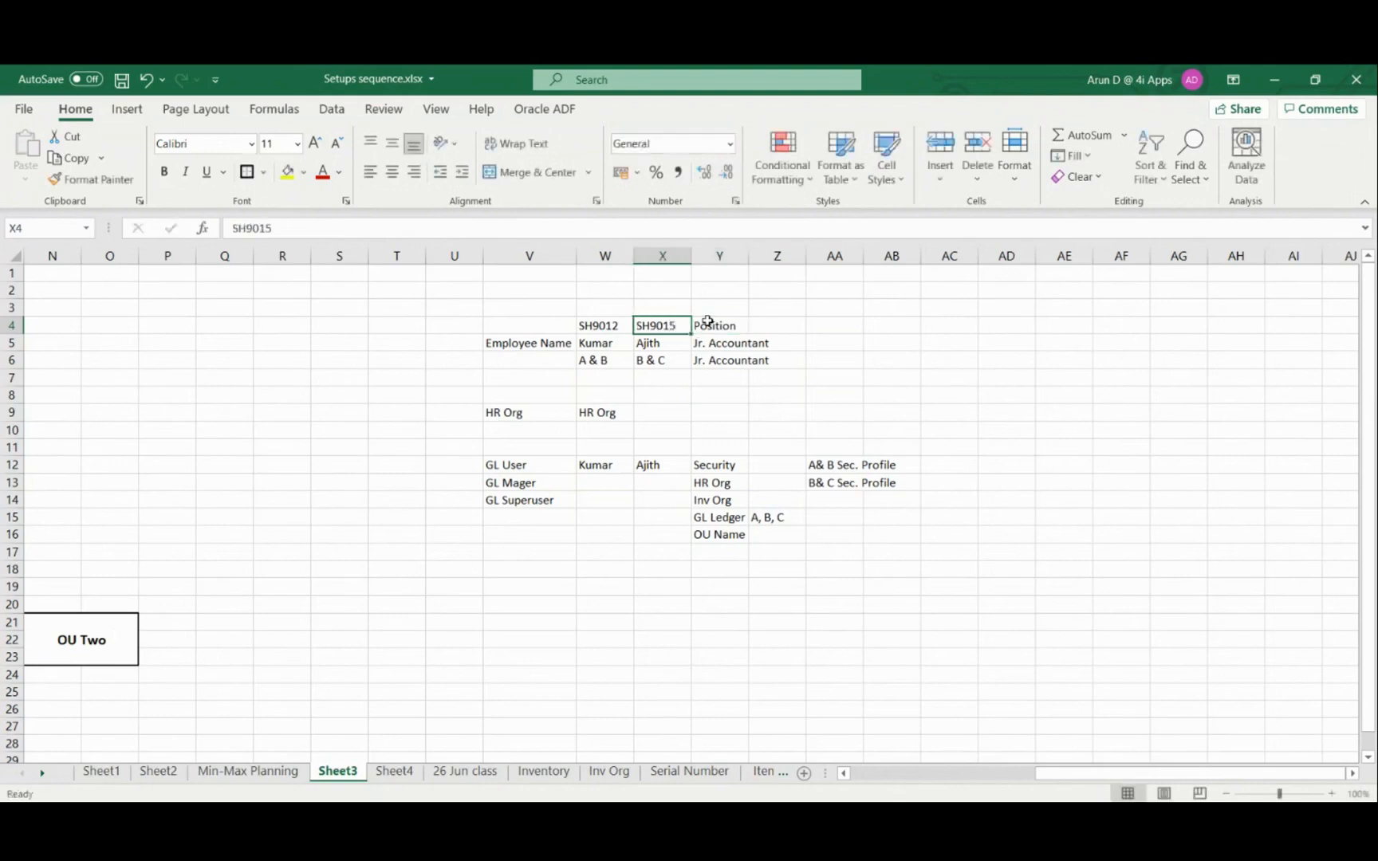
Start a setup task list with Create user in cell AD4 and Create responsibility in cell AD5
key("Right")
key("Right")
key("Right")
key("Right")
key("Right")
key("Right")
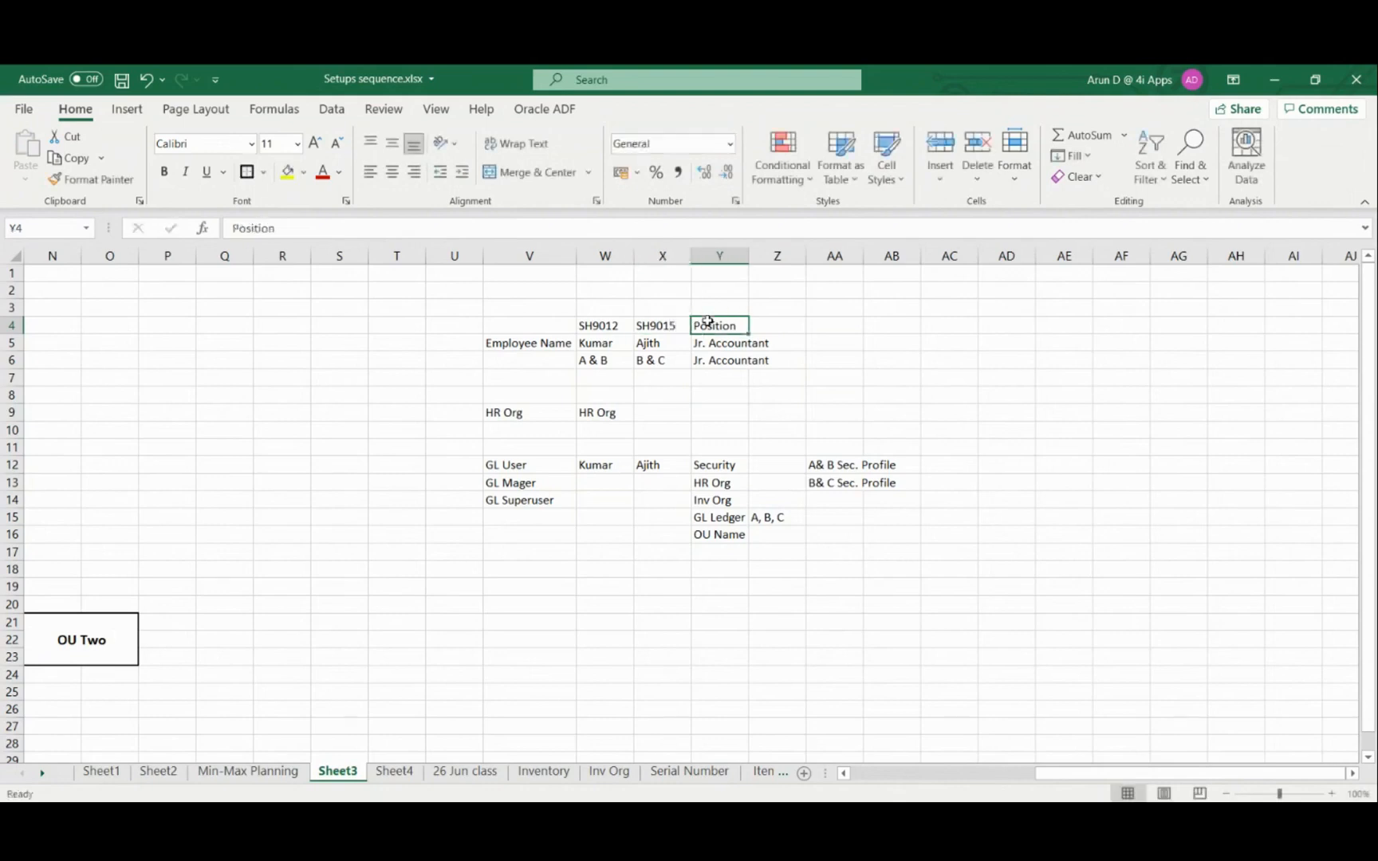
type("C")
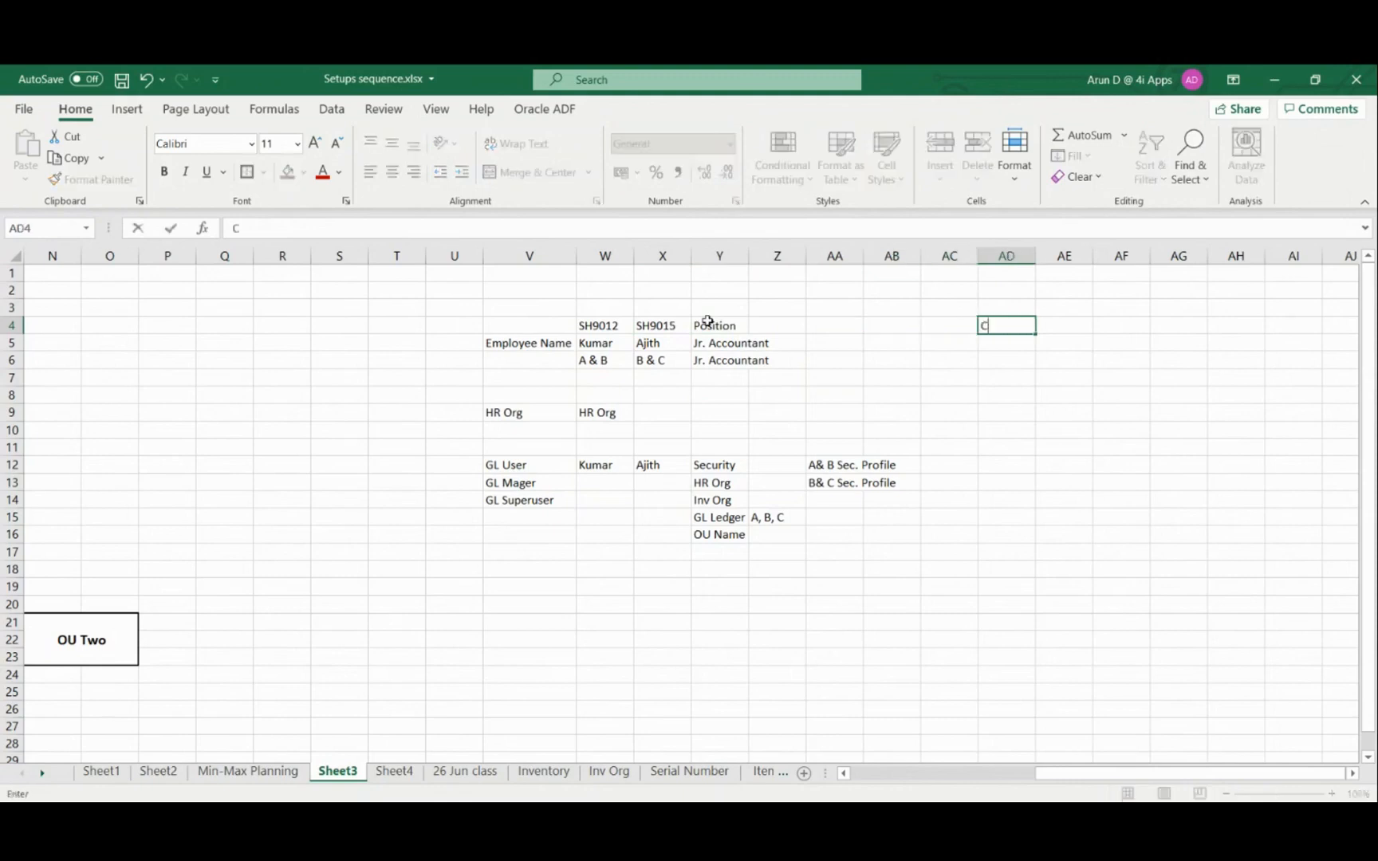
type("reate user")
key("Return")
type("Create re")
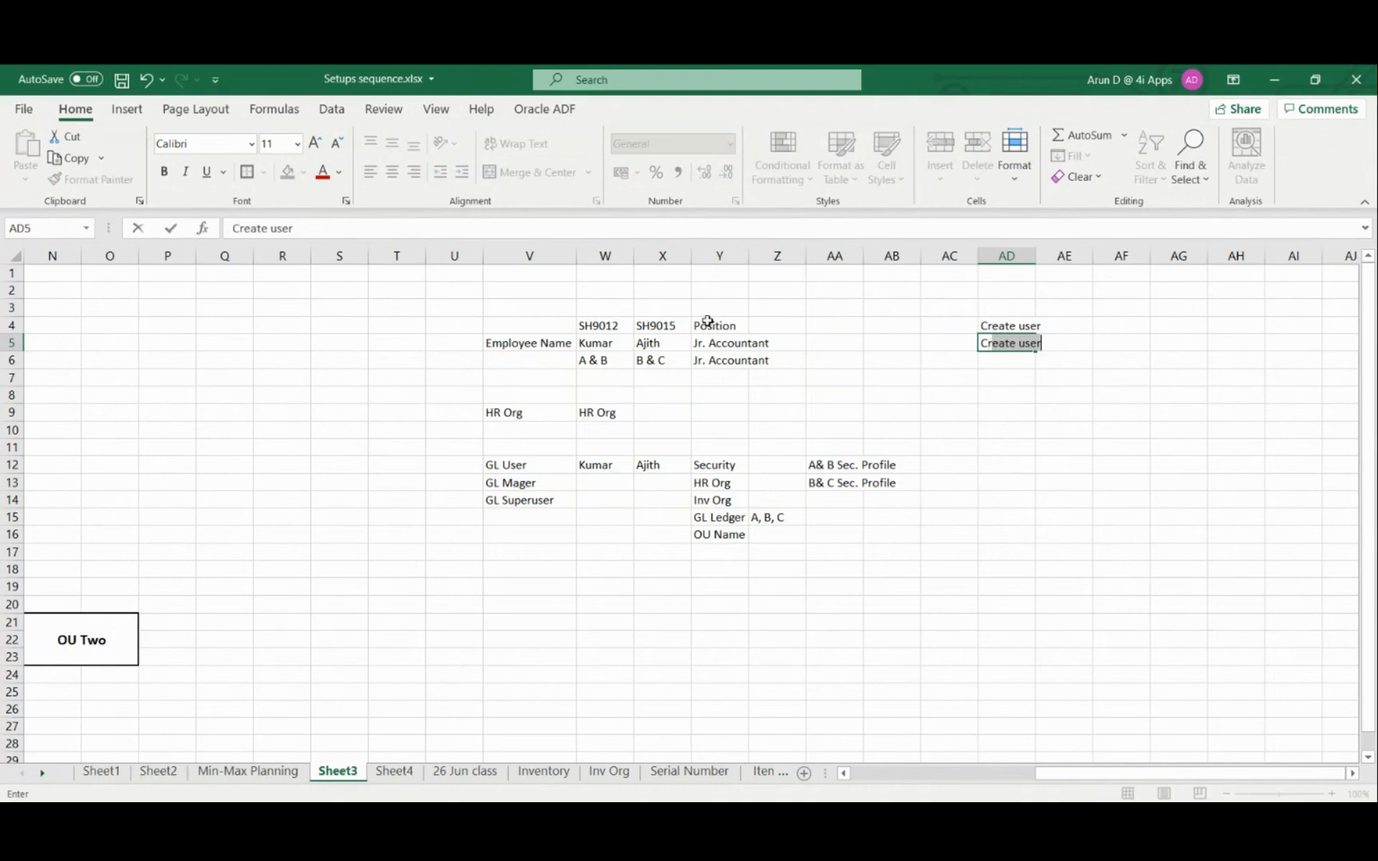
type("sponsibility")
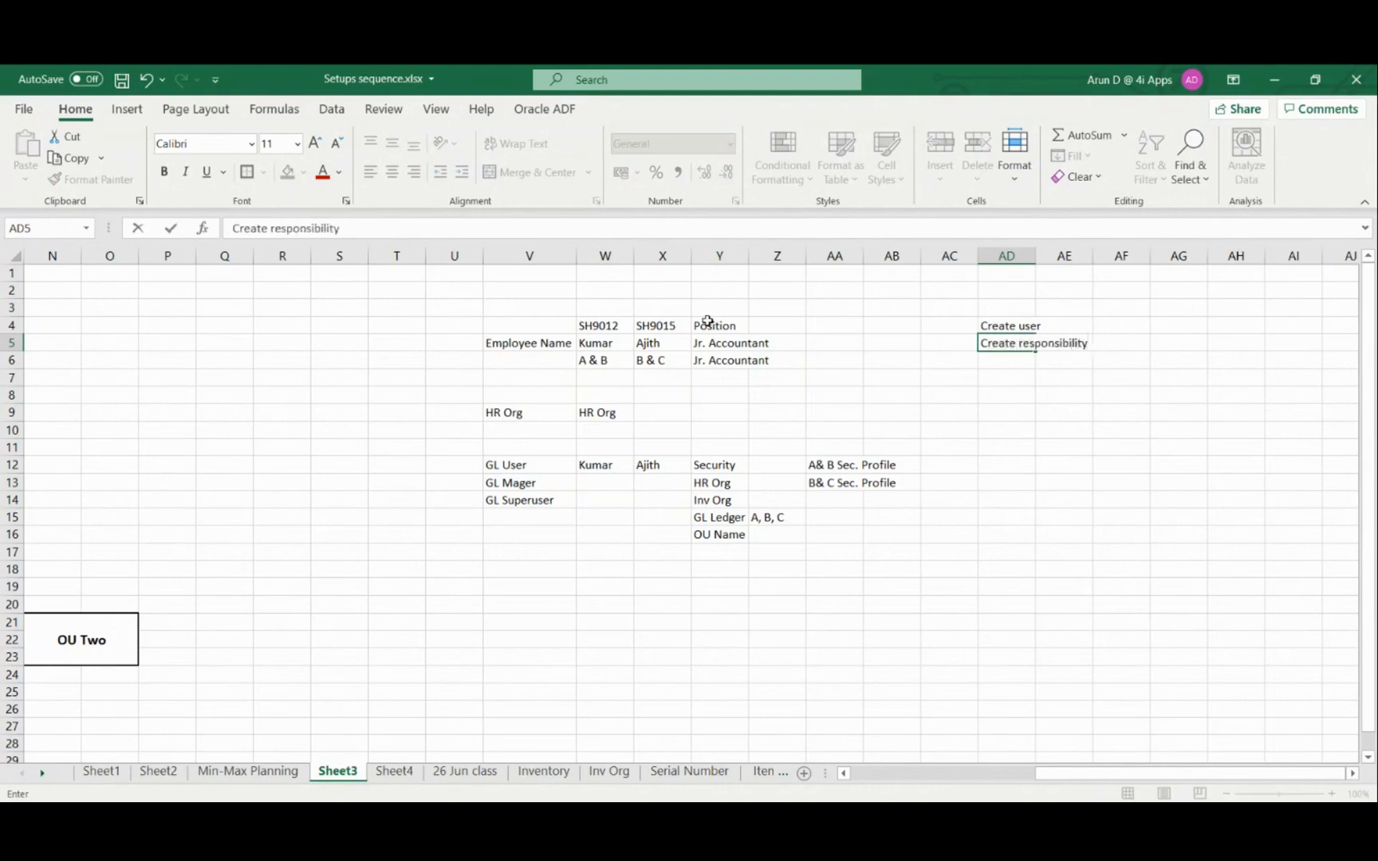
key("Return")
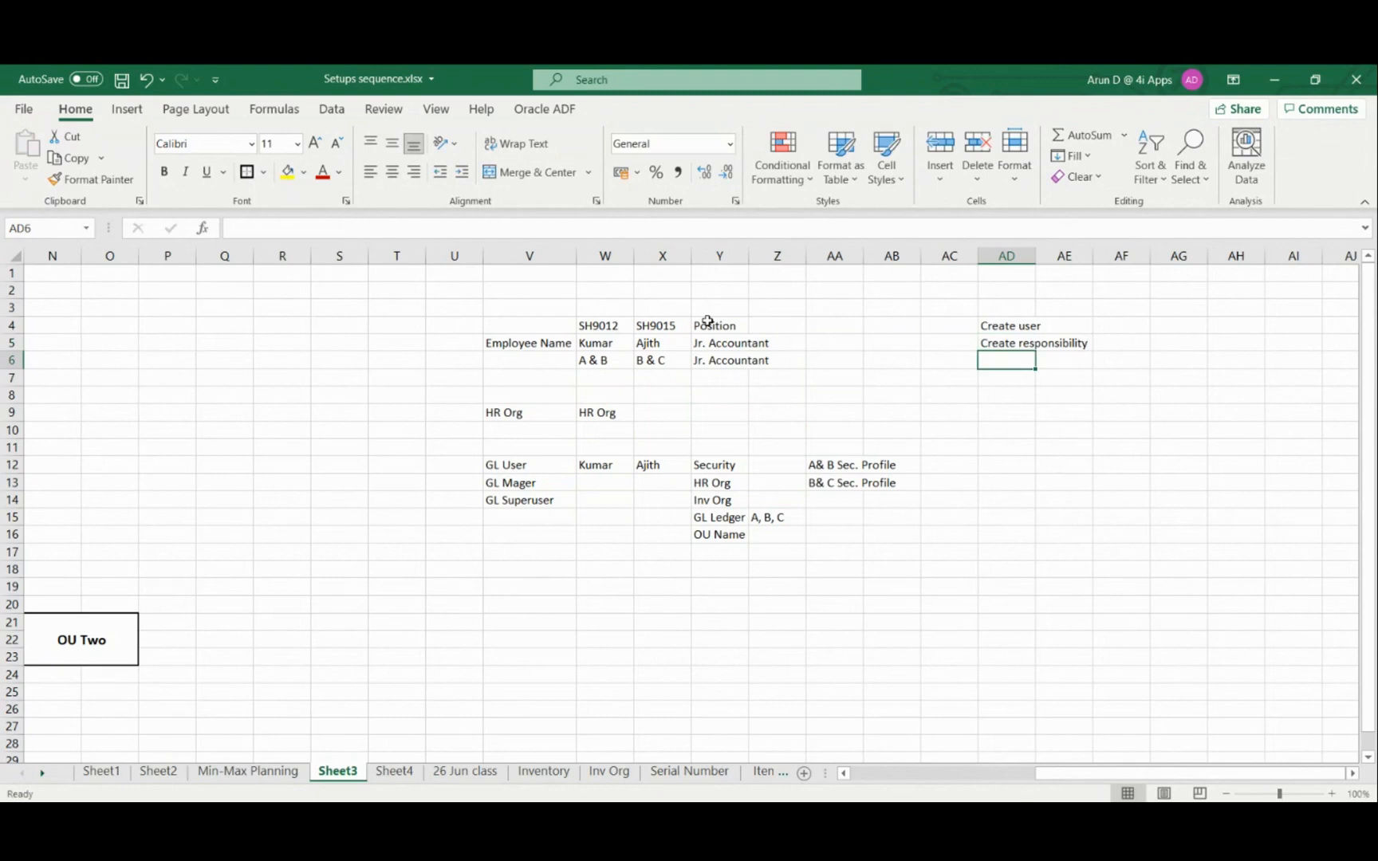
Continue the task list with Security profile in cell AD6 and Attach profile to user in cell AD7
type("Se")
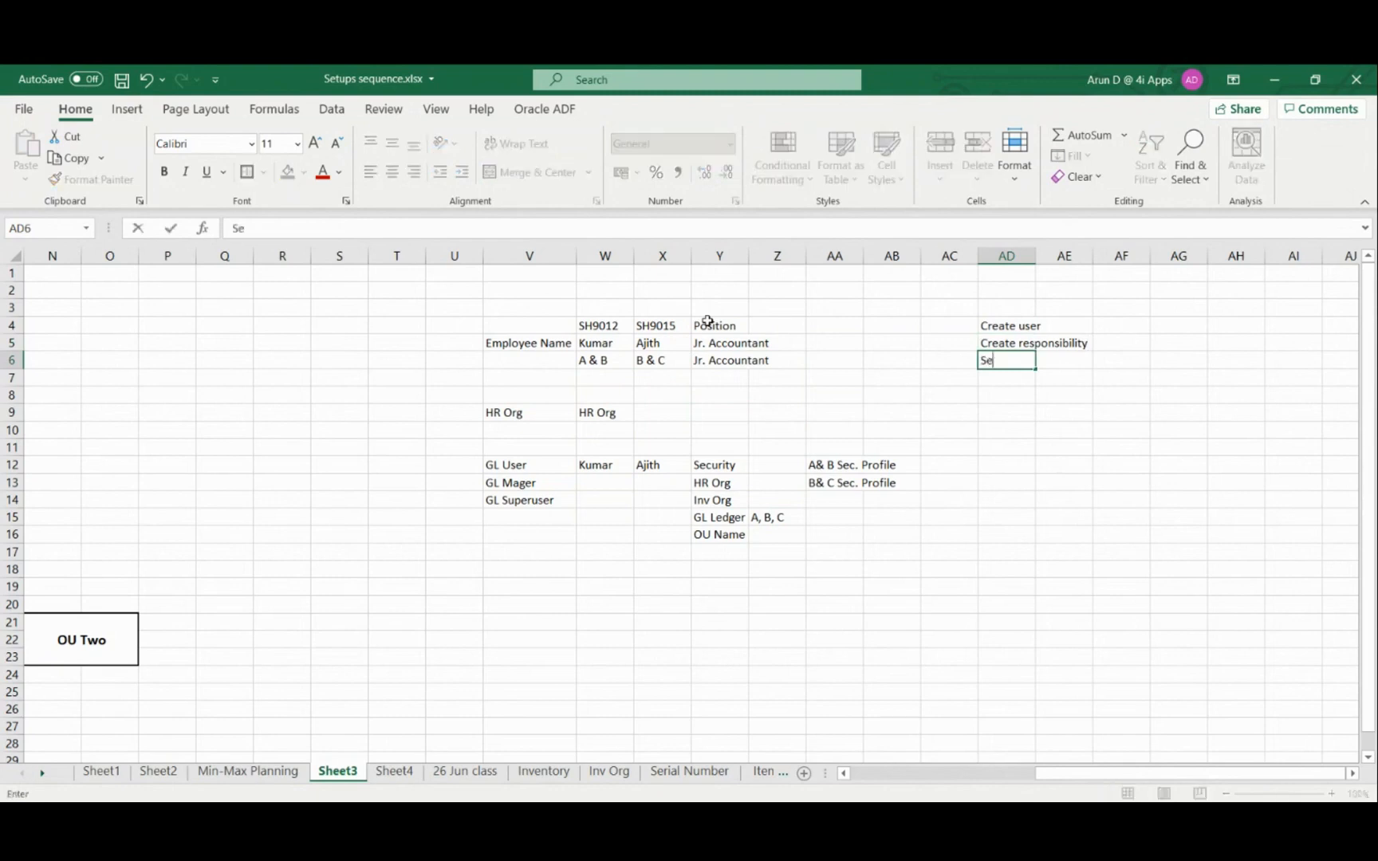
type("curity profile")
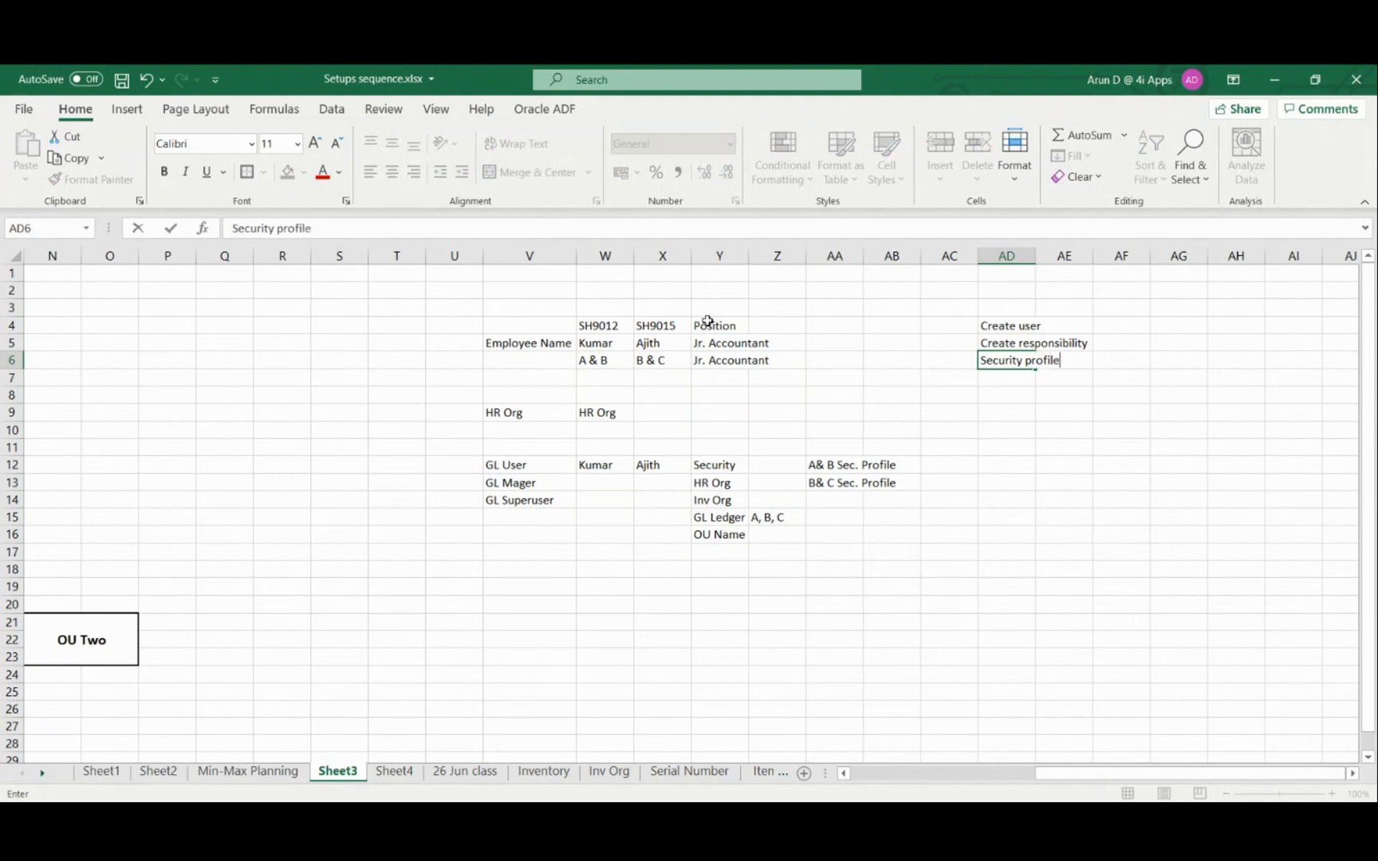
key("Return")
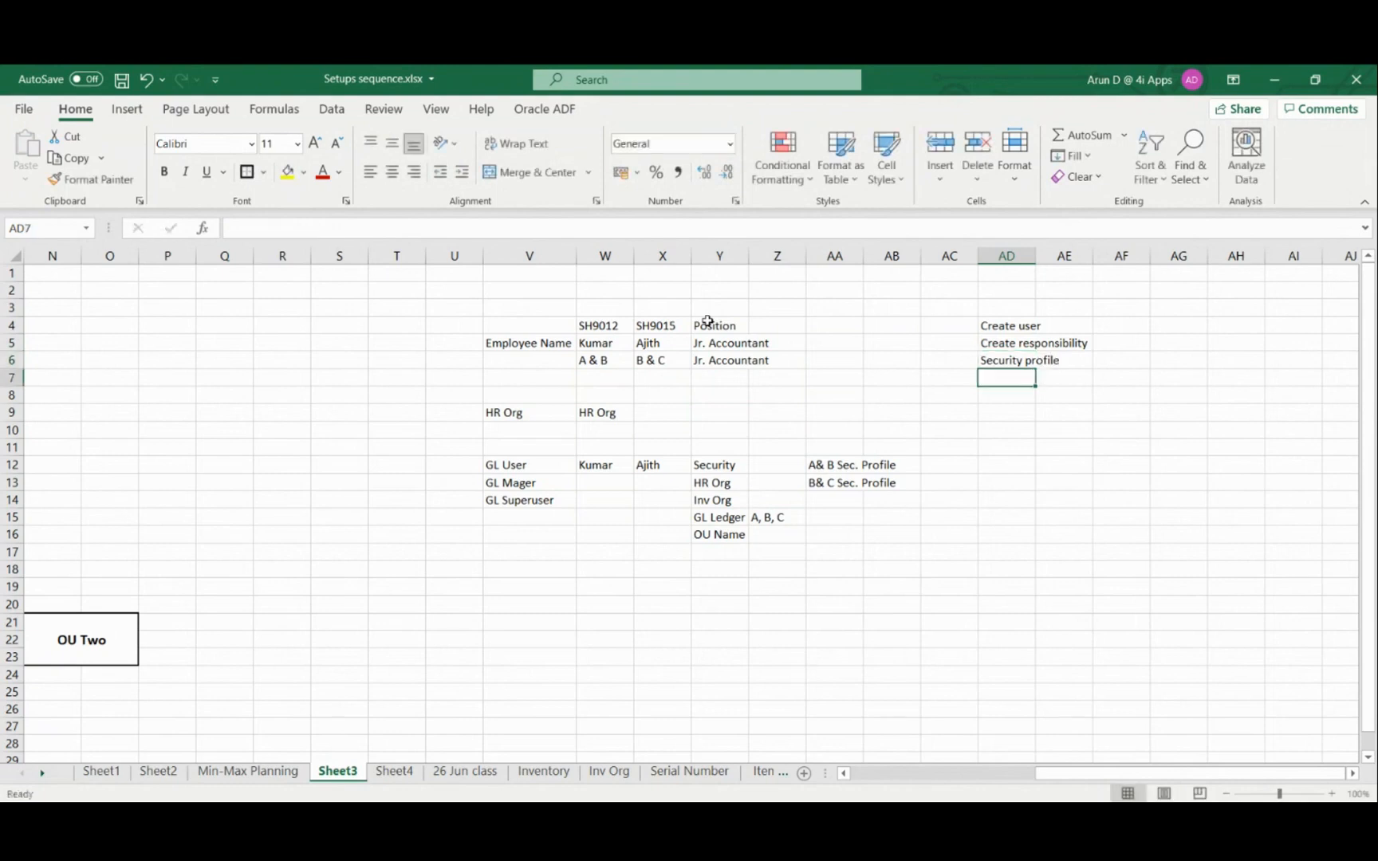
type("Attach")
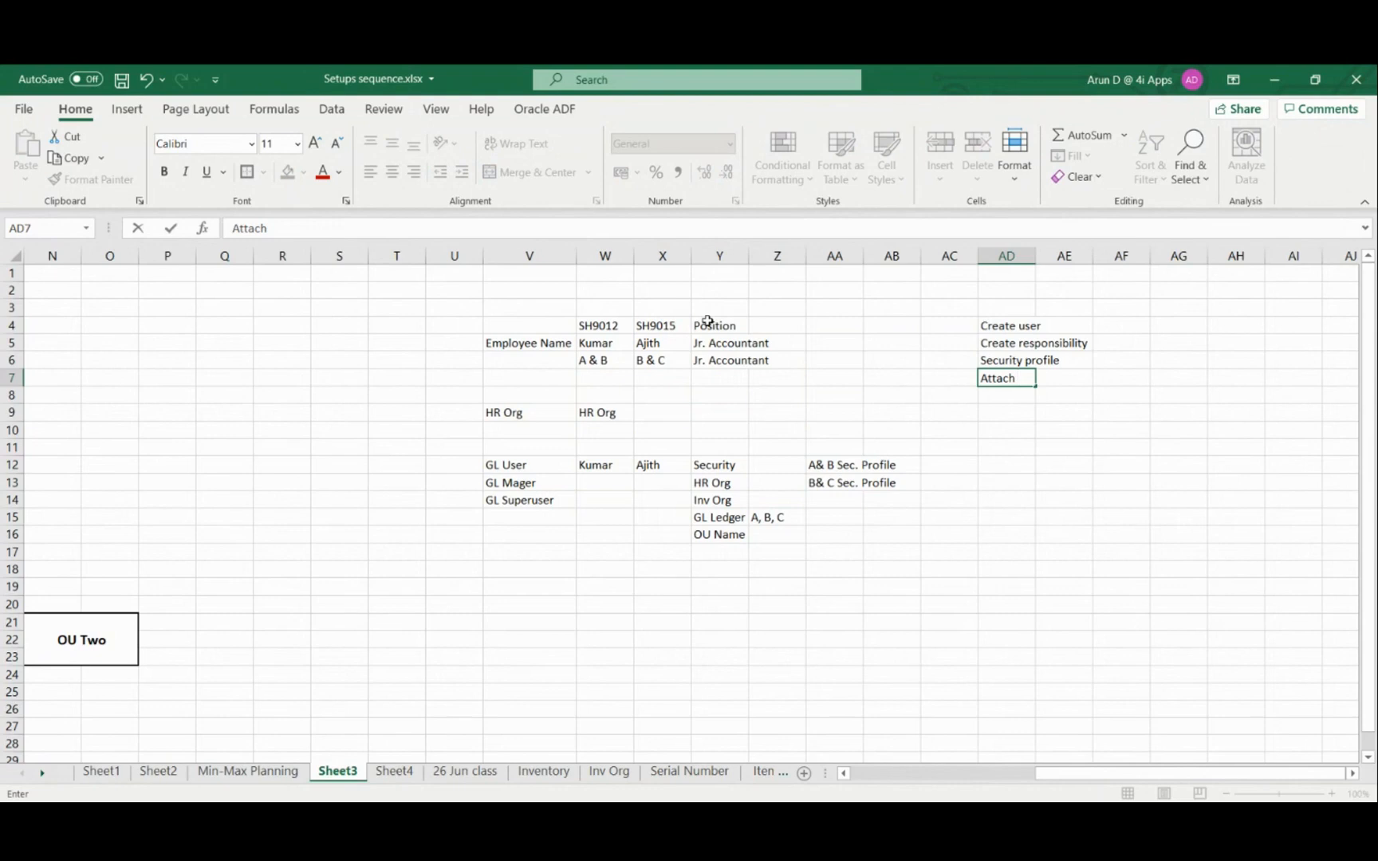
type("profile to user")
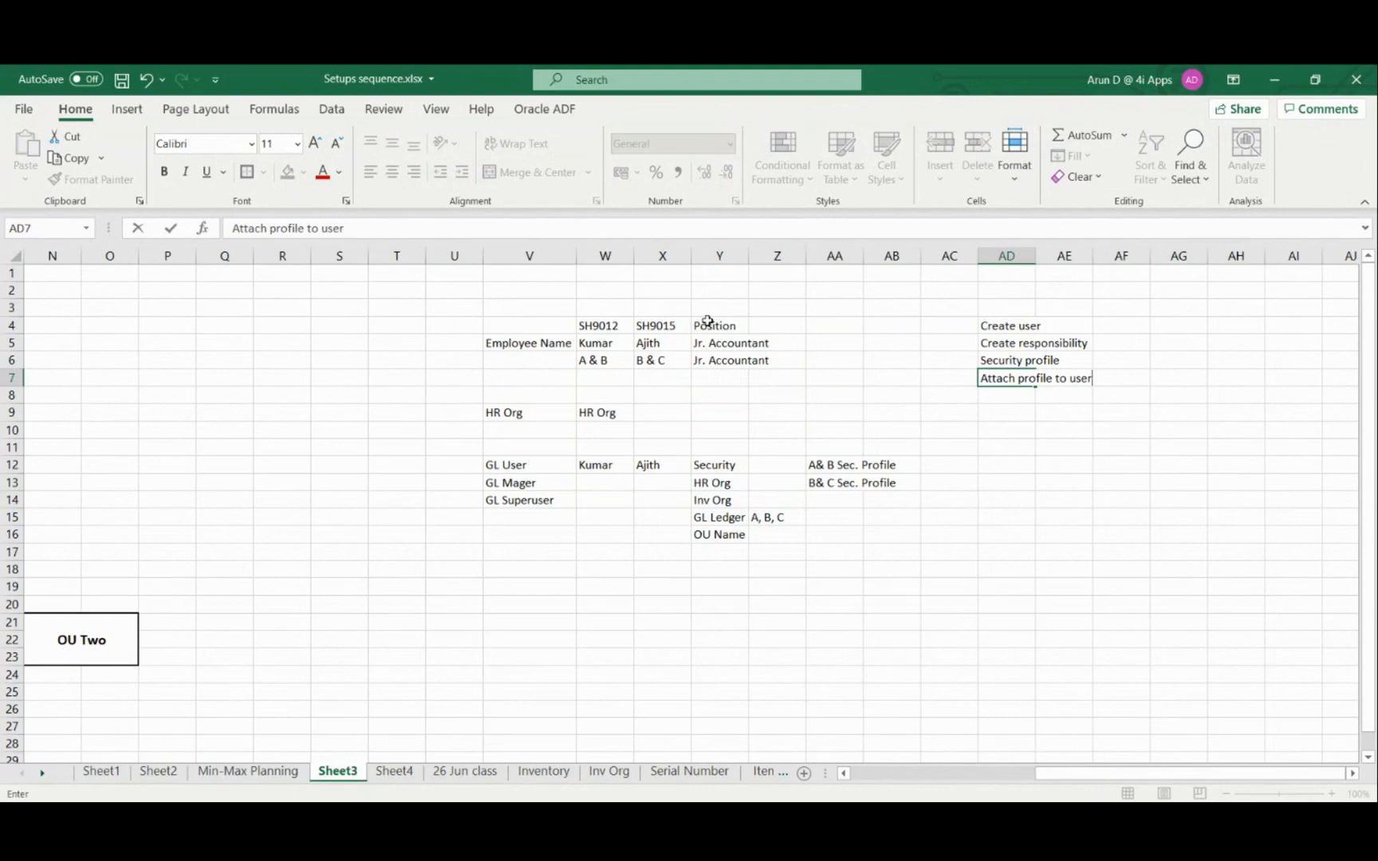
key("Return")
key("Return")
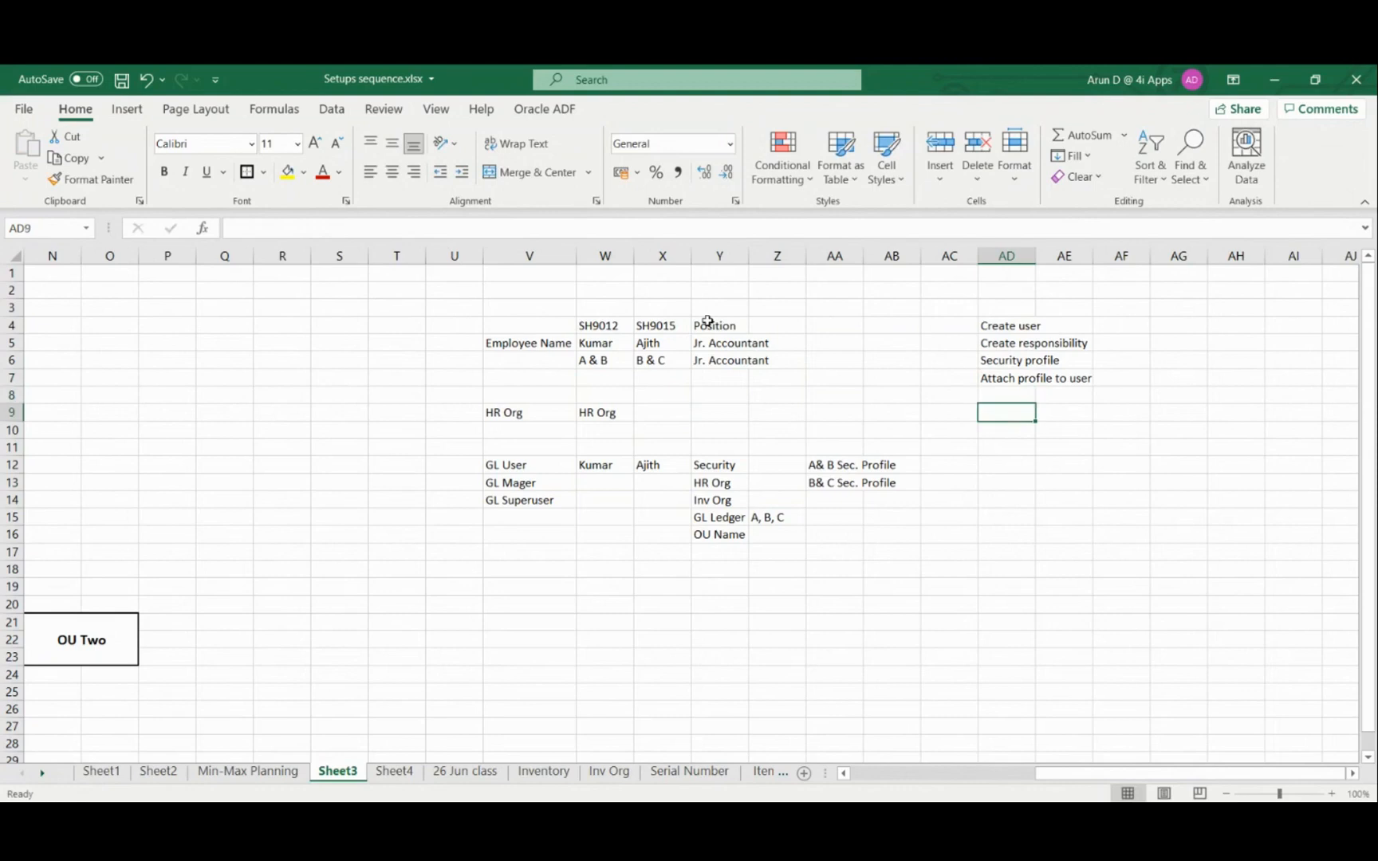
Add Security Maintenance in cell AD8 as the last entry of the task list
key("Up")
type("Security ")
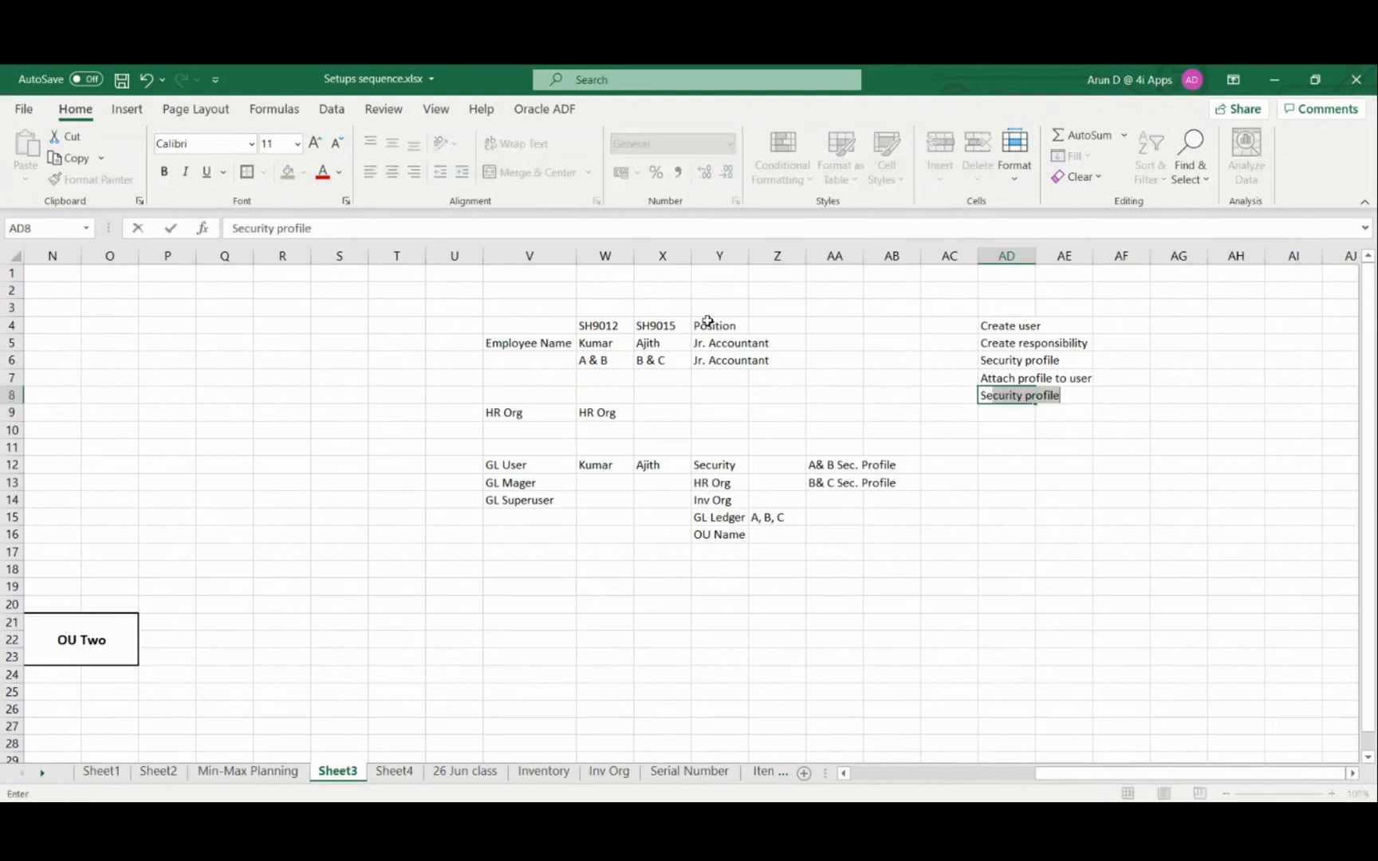
type("M")
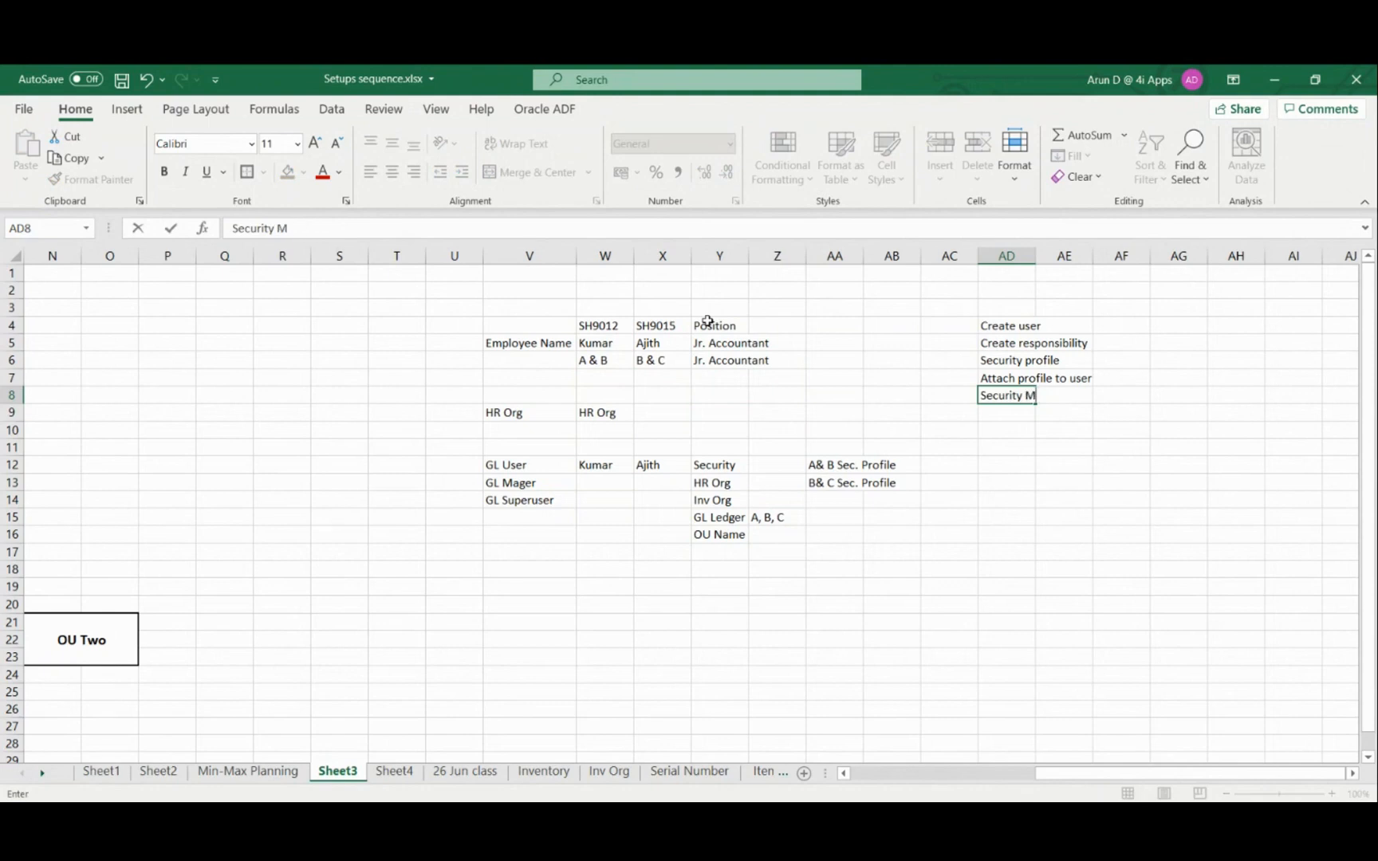
type("aintenance")
key("Return")
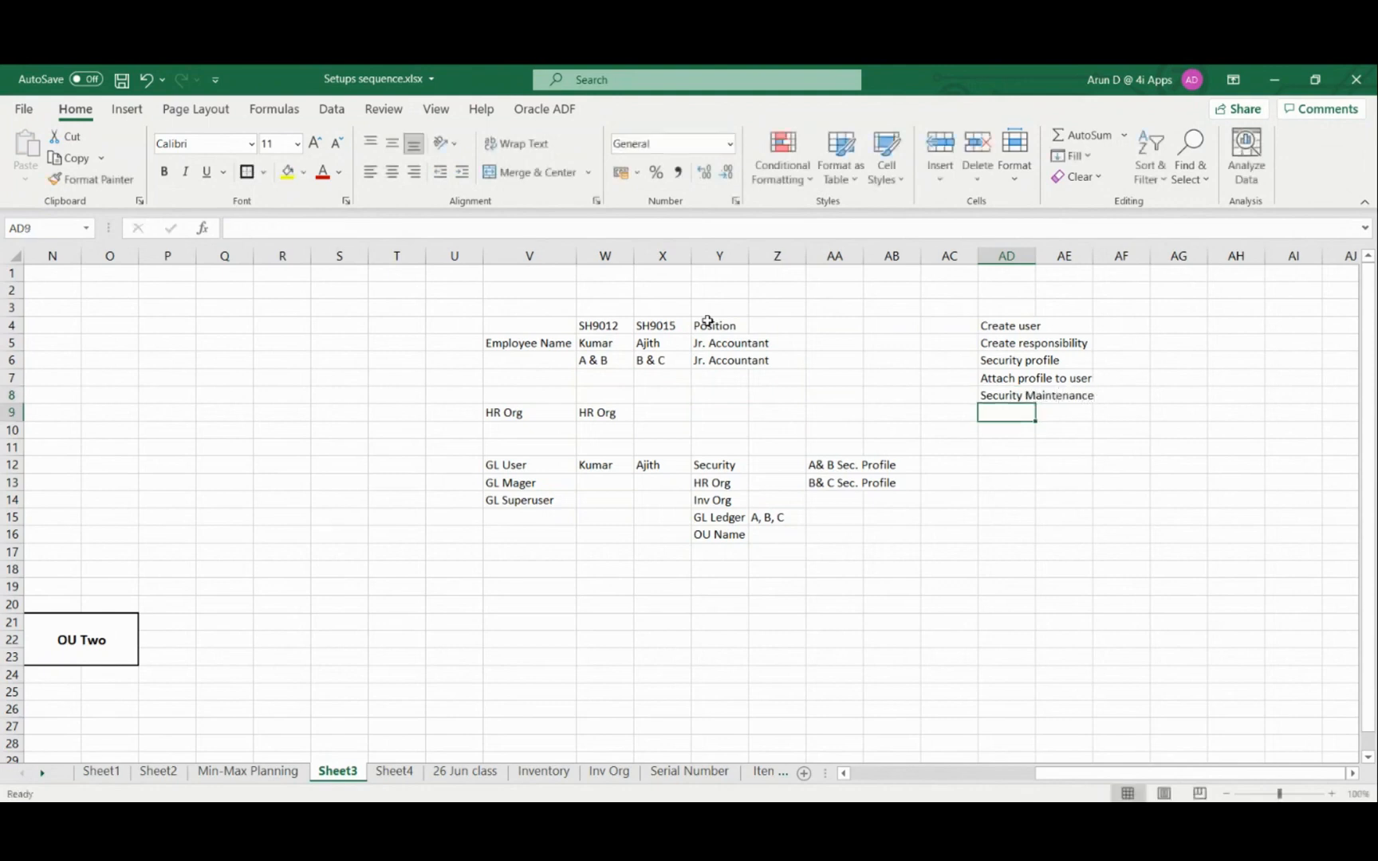
key("Return")
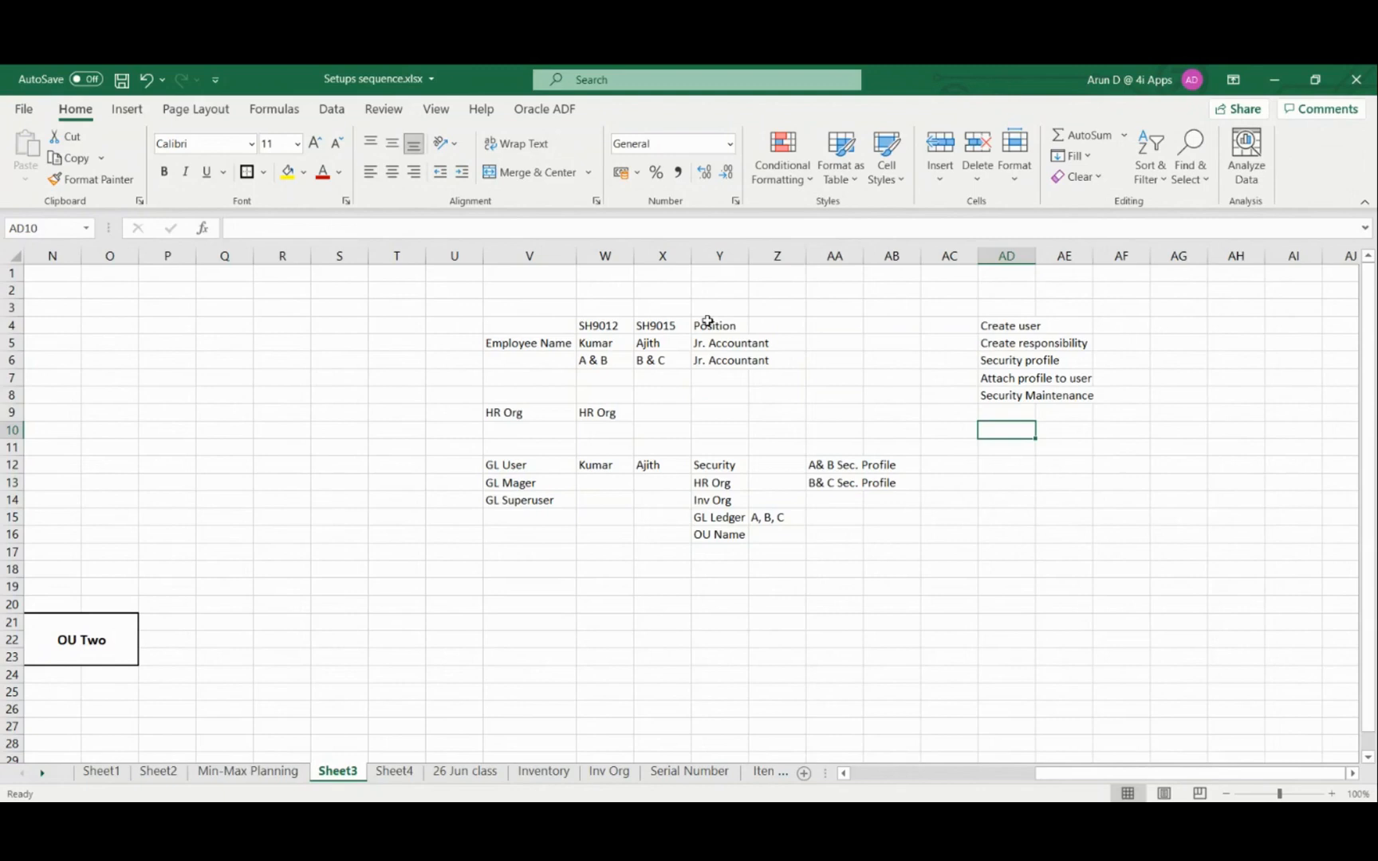
Examine the employee IDs, the ledger entries below the names, and the Security list against the setup tasks
left_click(587, 325)
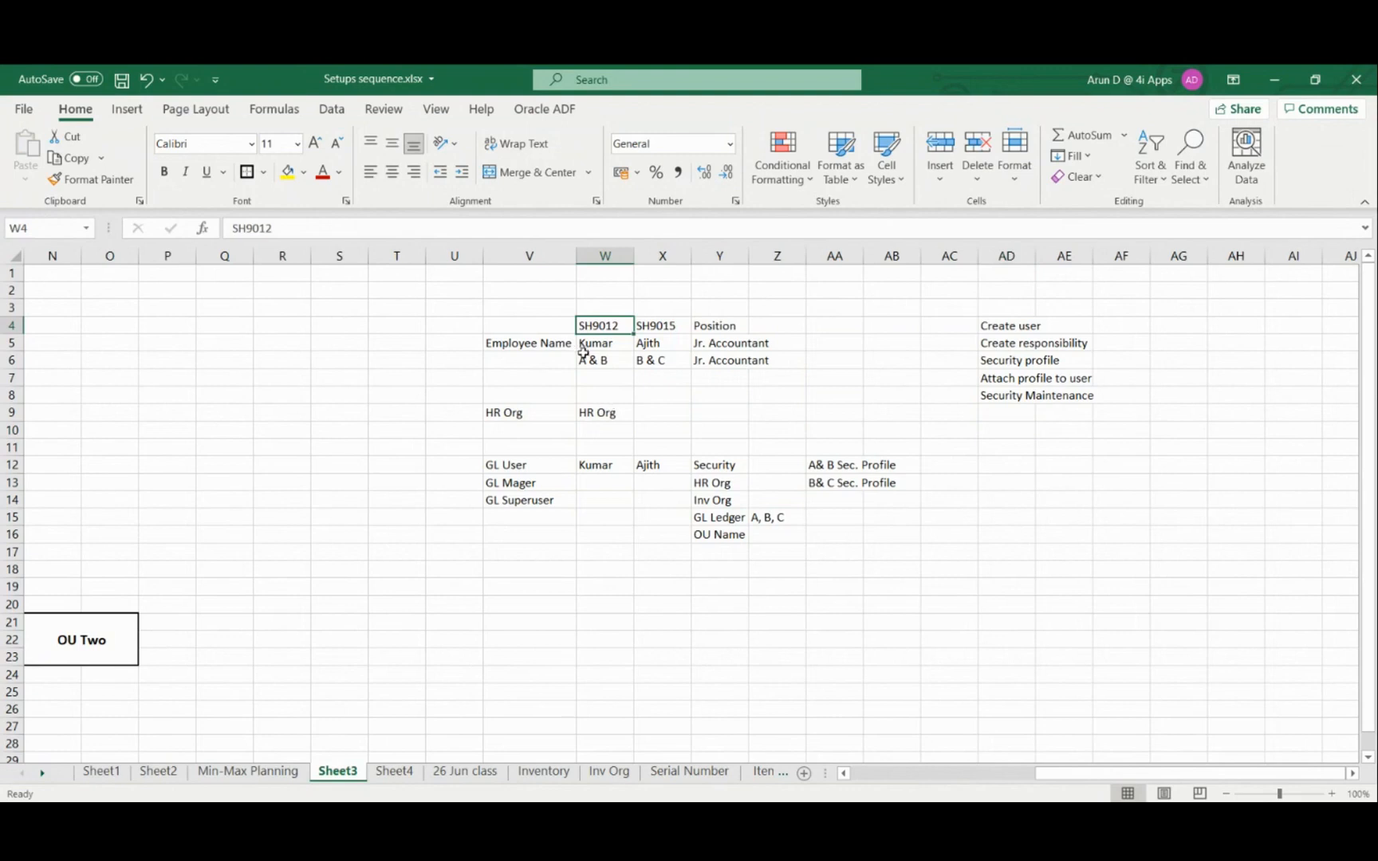
left_click(601, 361)
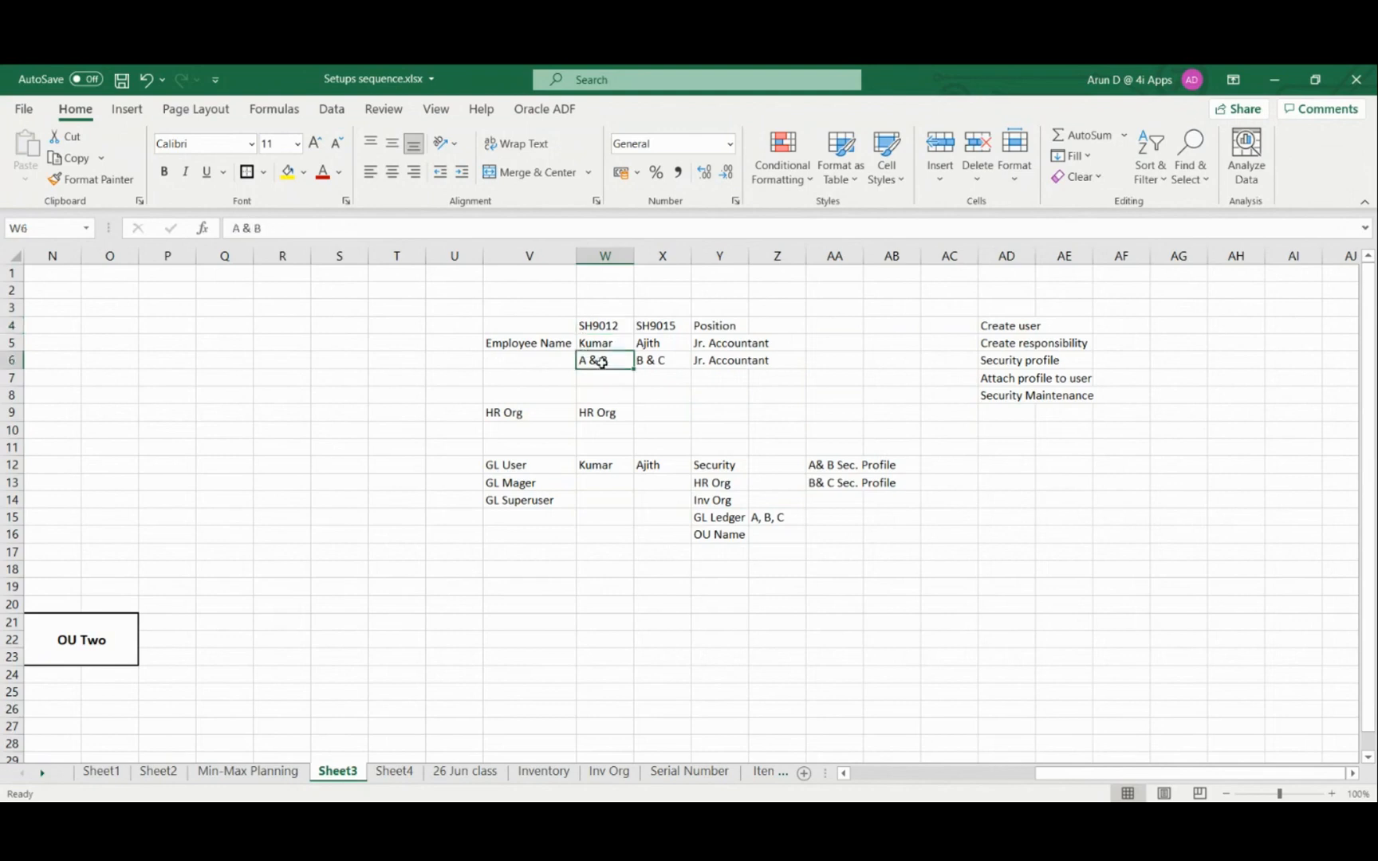
left_click(599, 385)
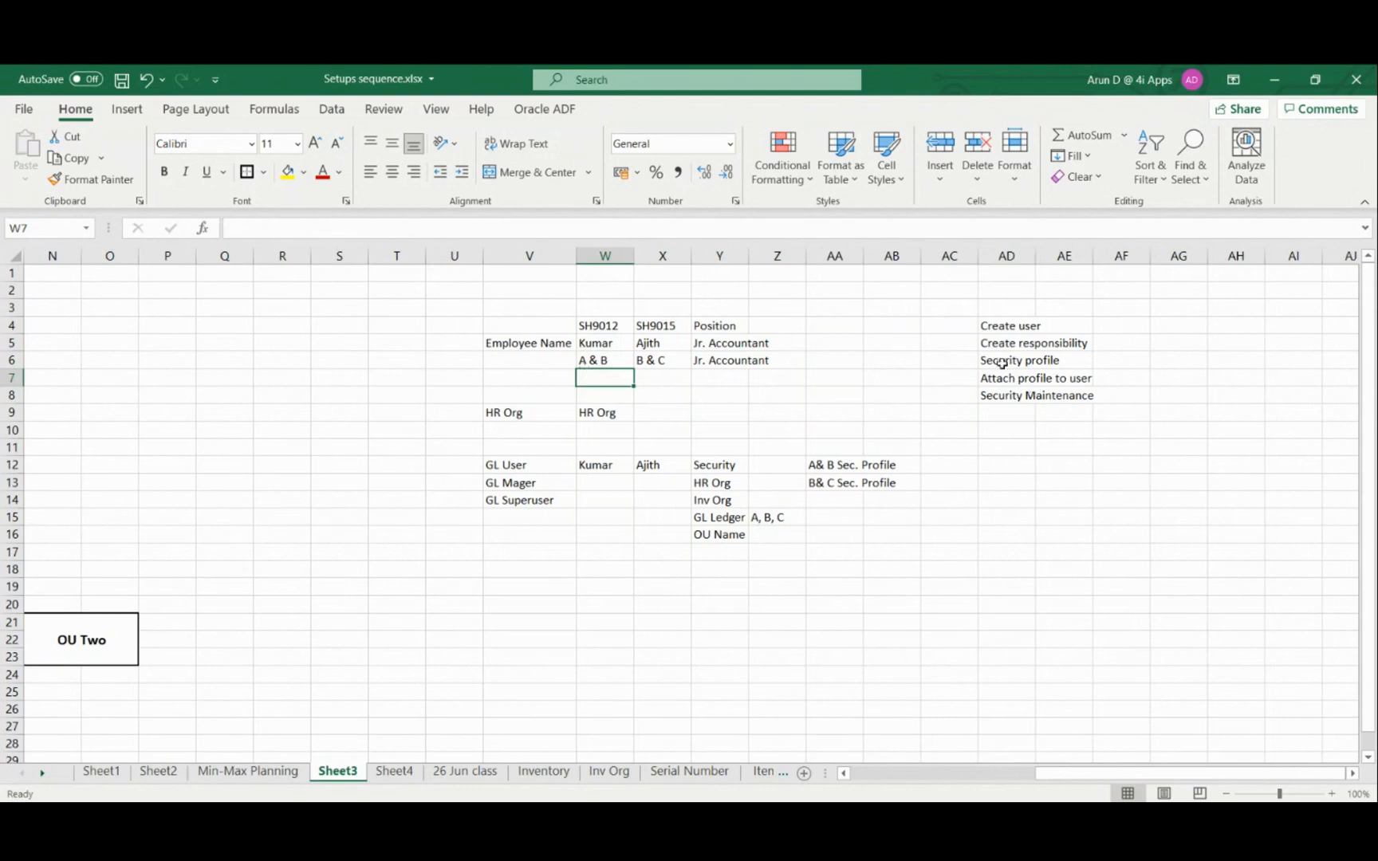
left_click(649, 374)
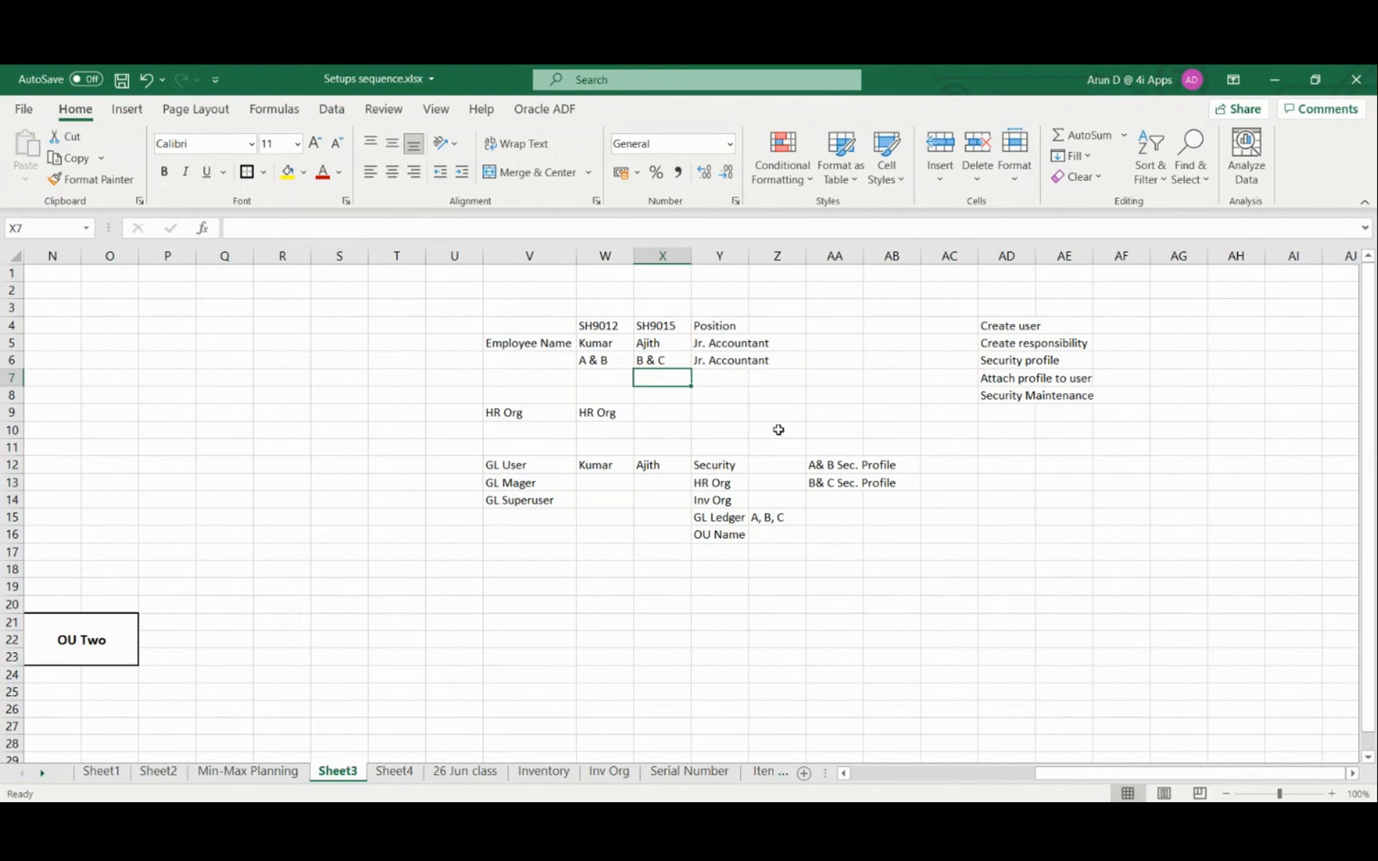
left_click(826, 548)
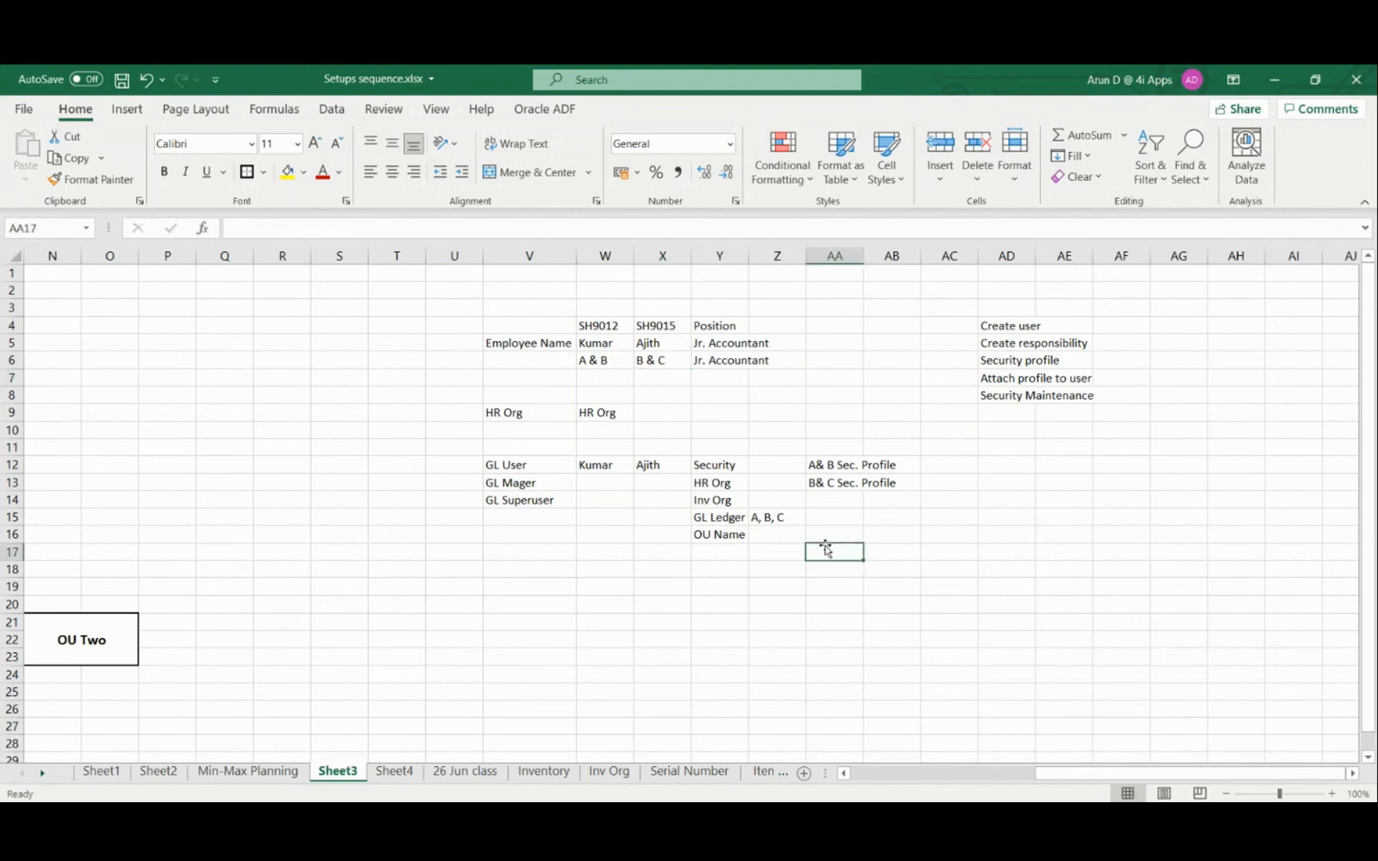
left_click(727, 572)
left_click(704, 502)
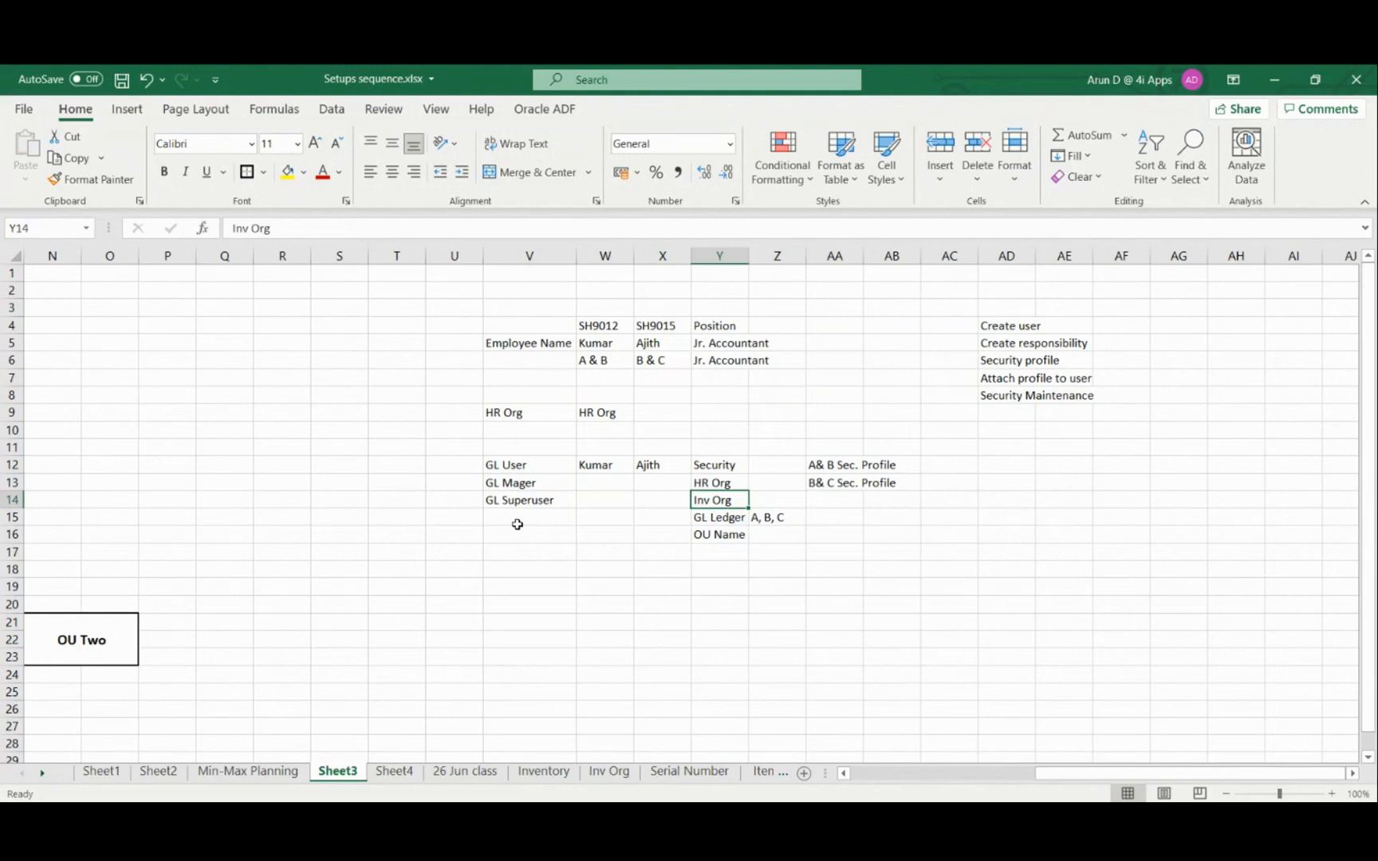
left_click(600, 341)
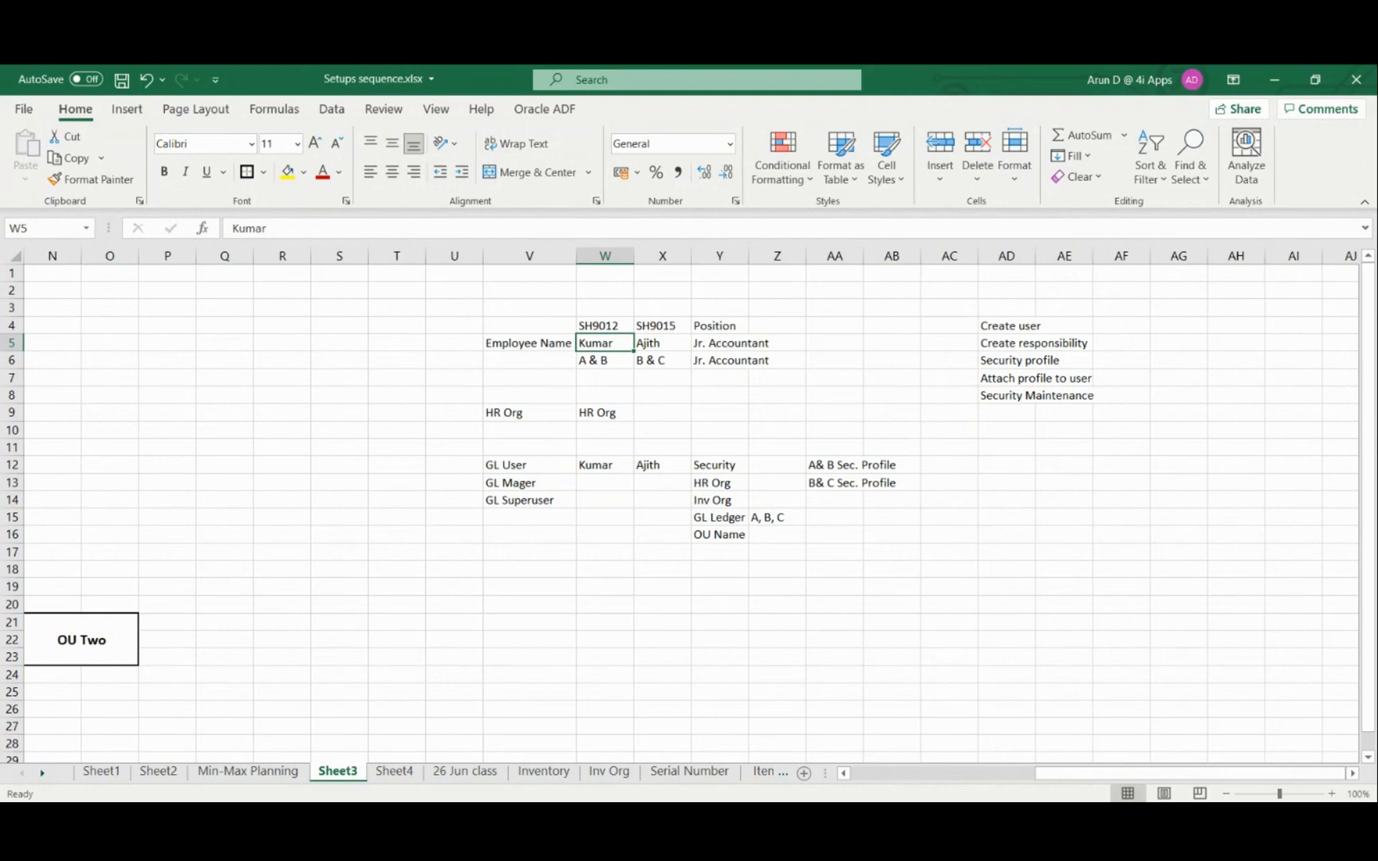
Switch from the Excel workbook to another open application window
key("alt+Tab")
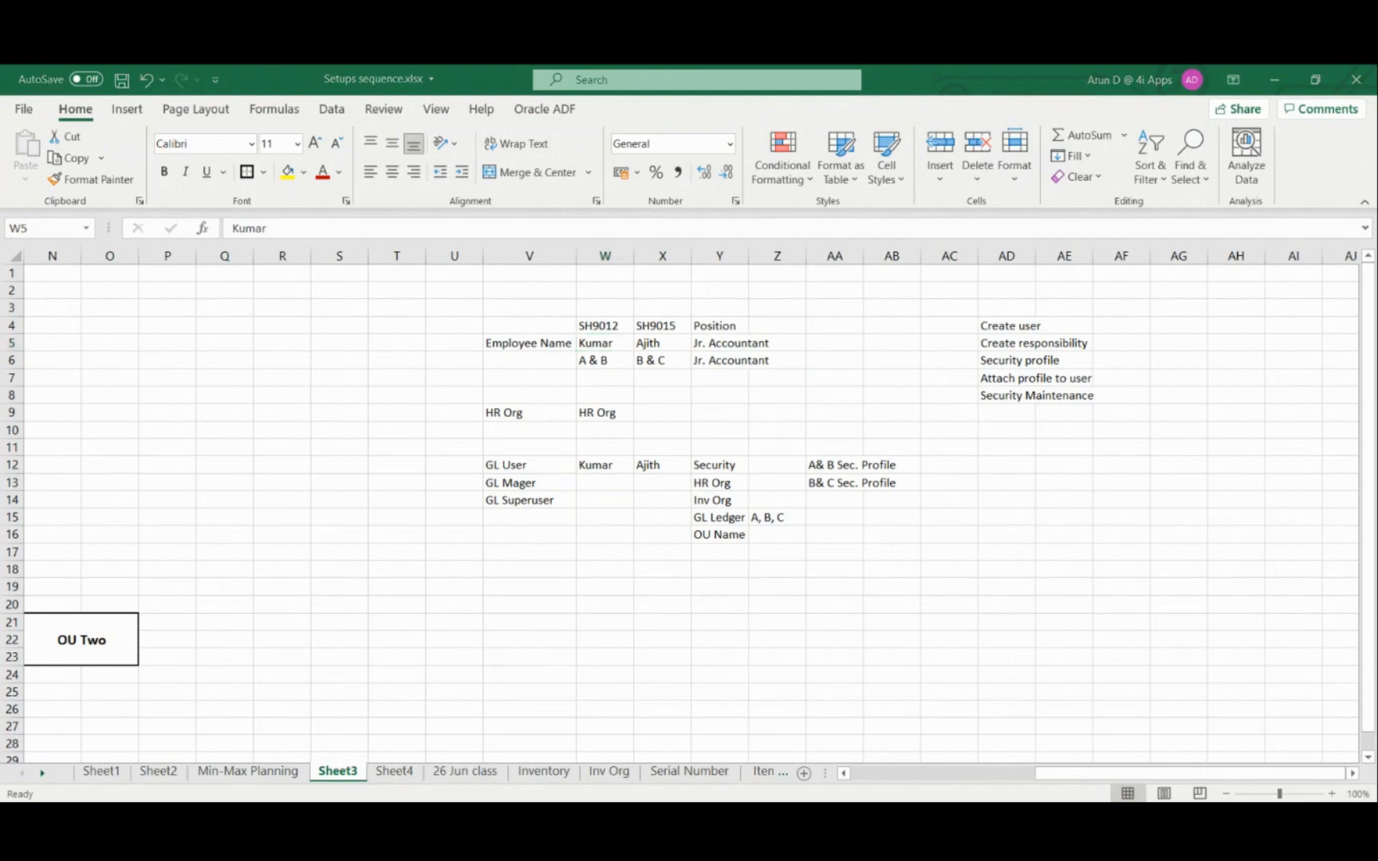